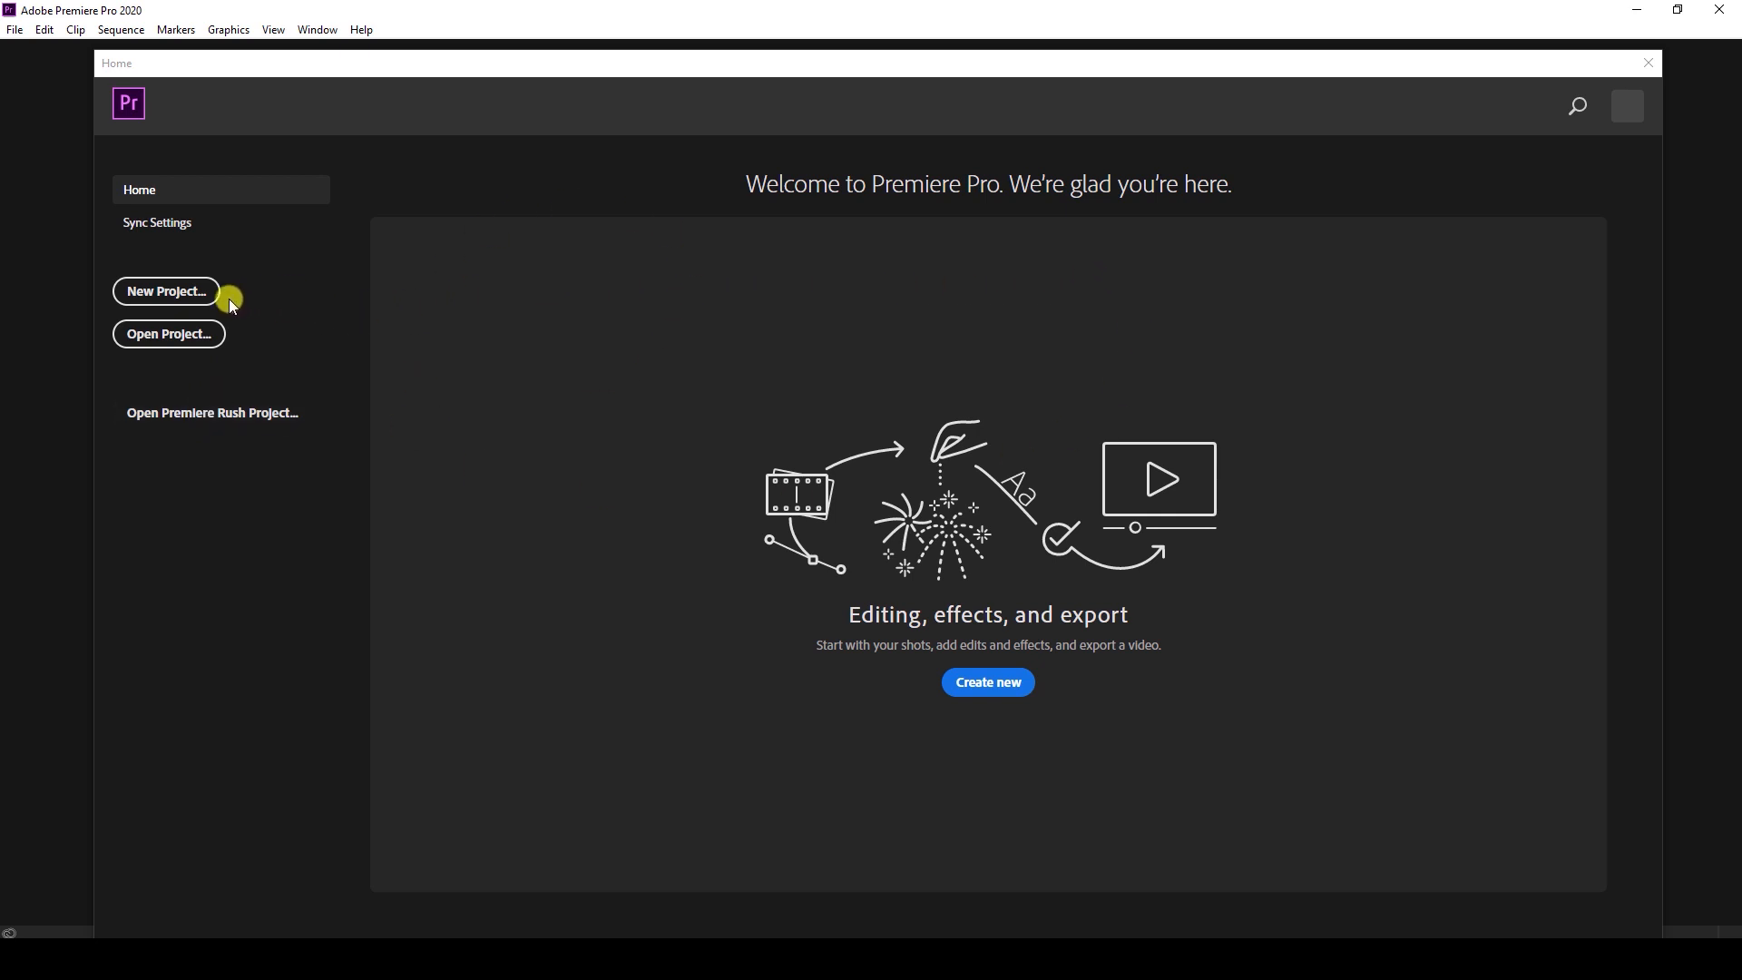
Start a new project named "Wonderful Planet" and set its save location to the Desktop.
click(176, 301)
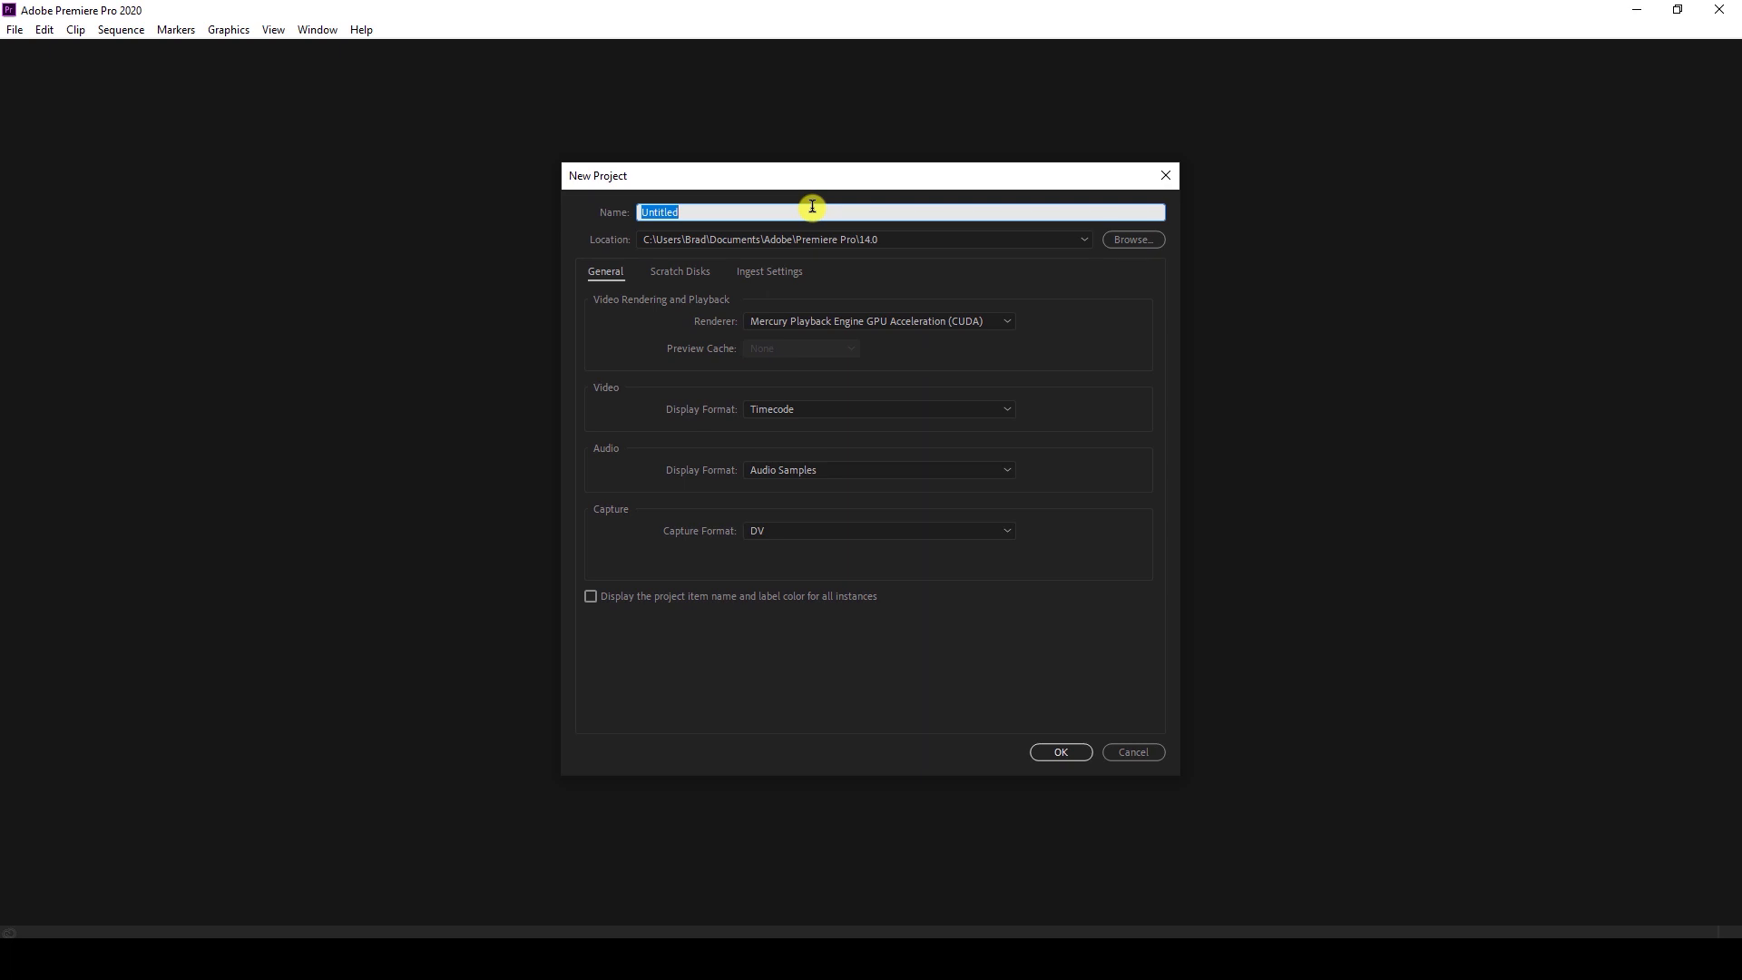
text(Wonderful Planet)
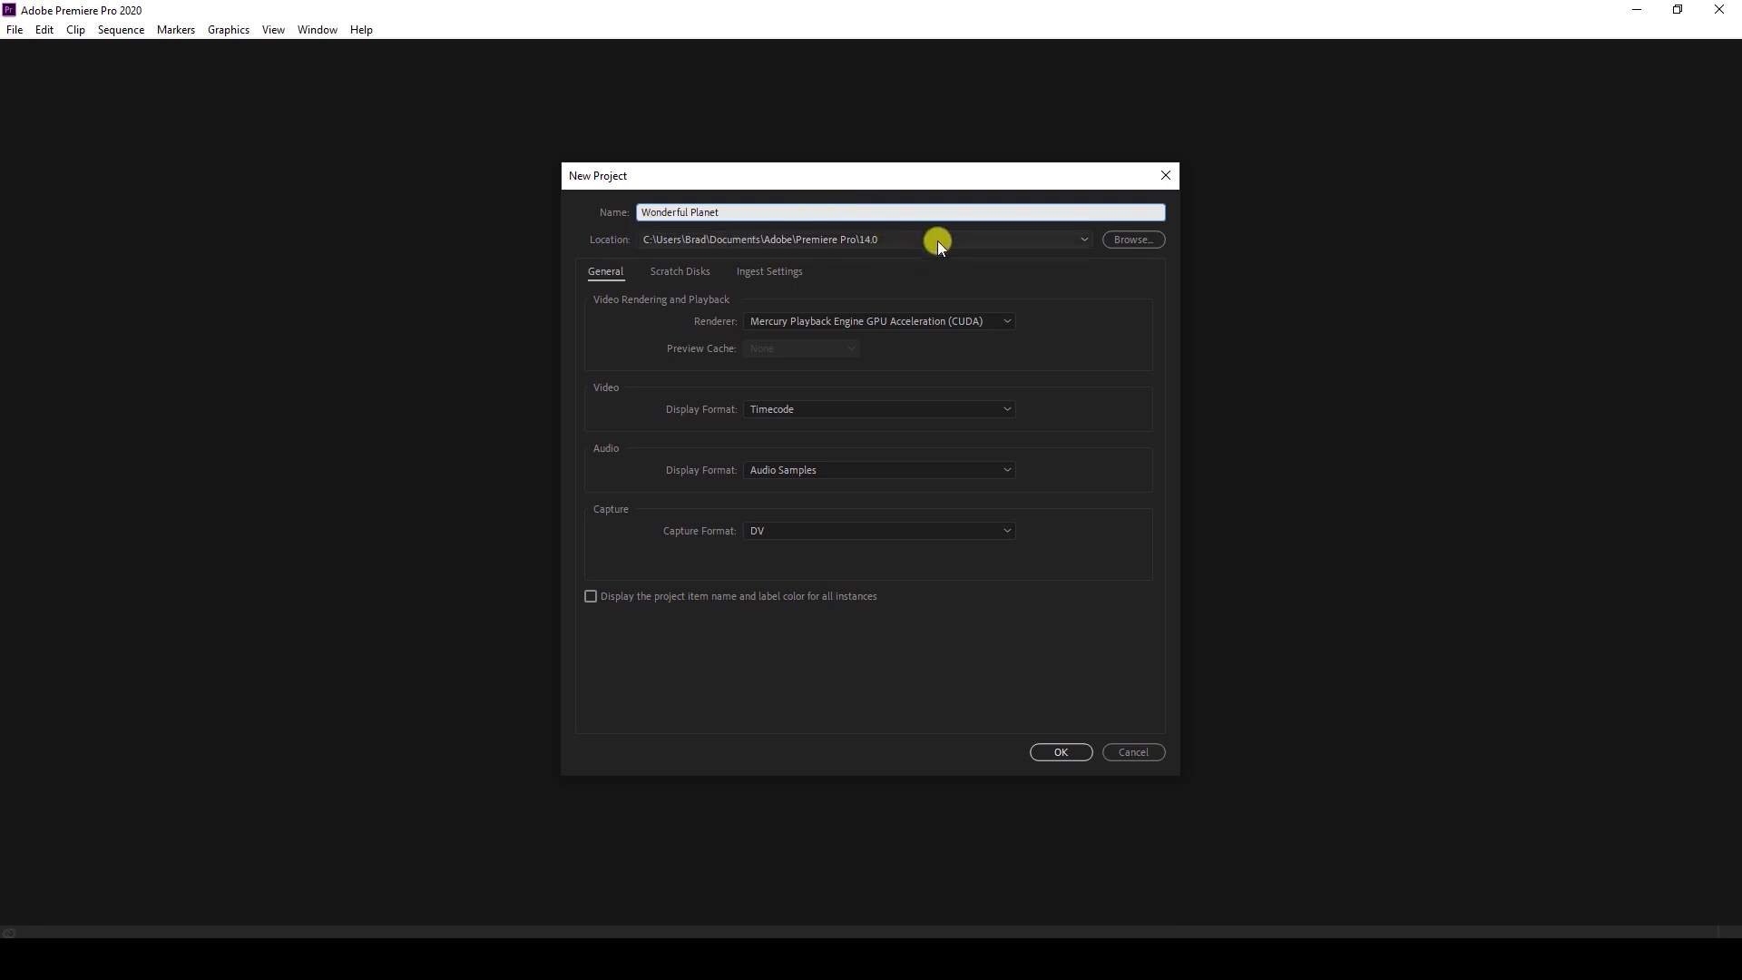
click(1130, 243)
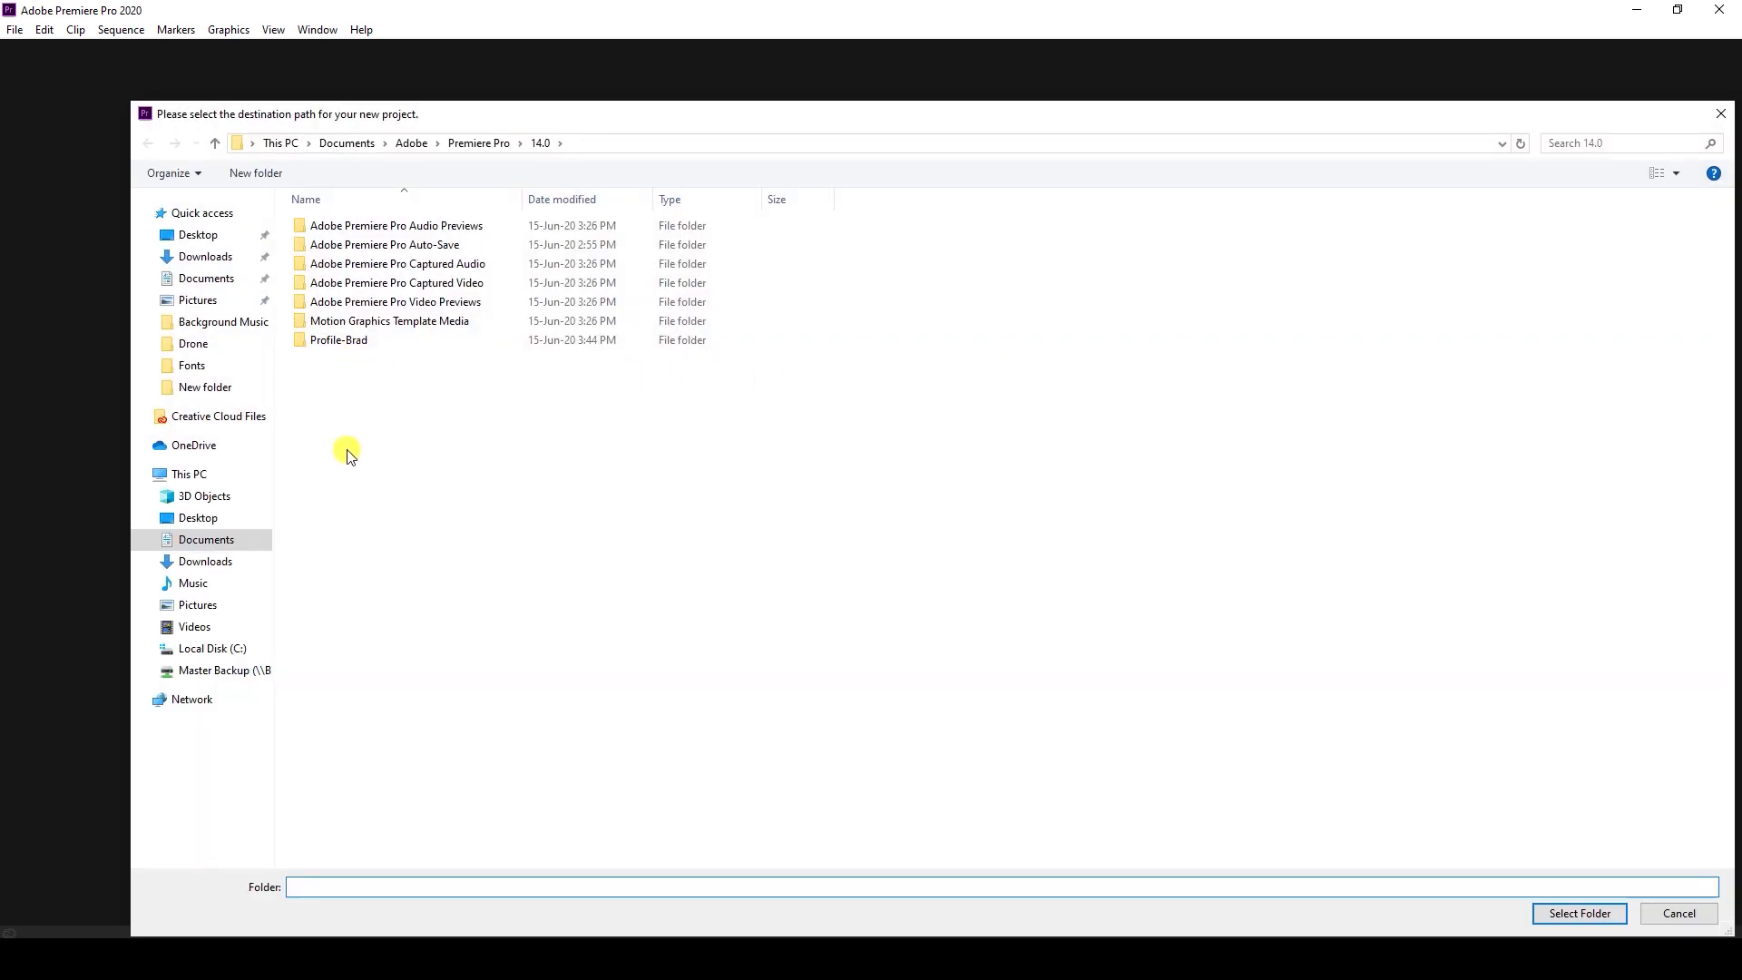
click(228, 521)
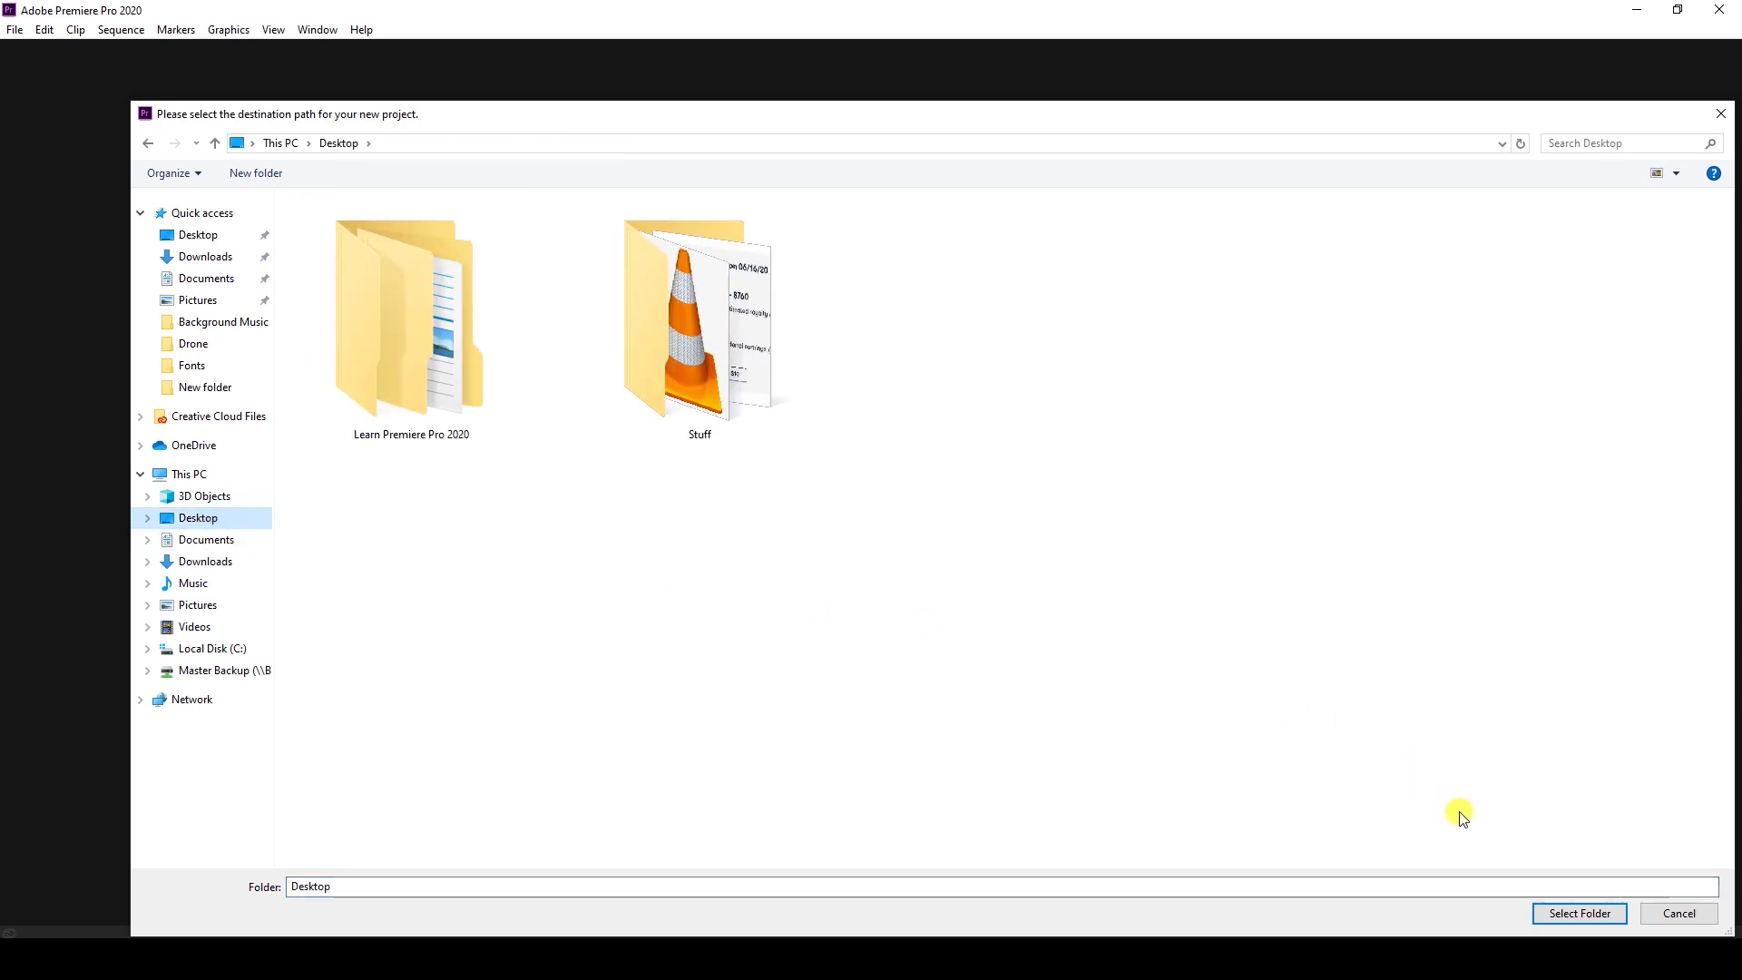
click(1579, 912)
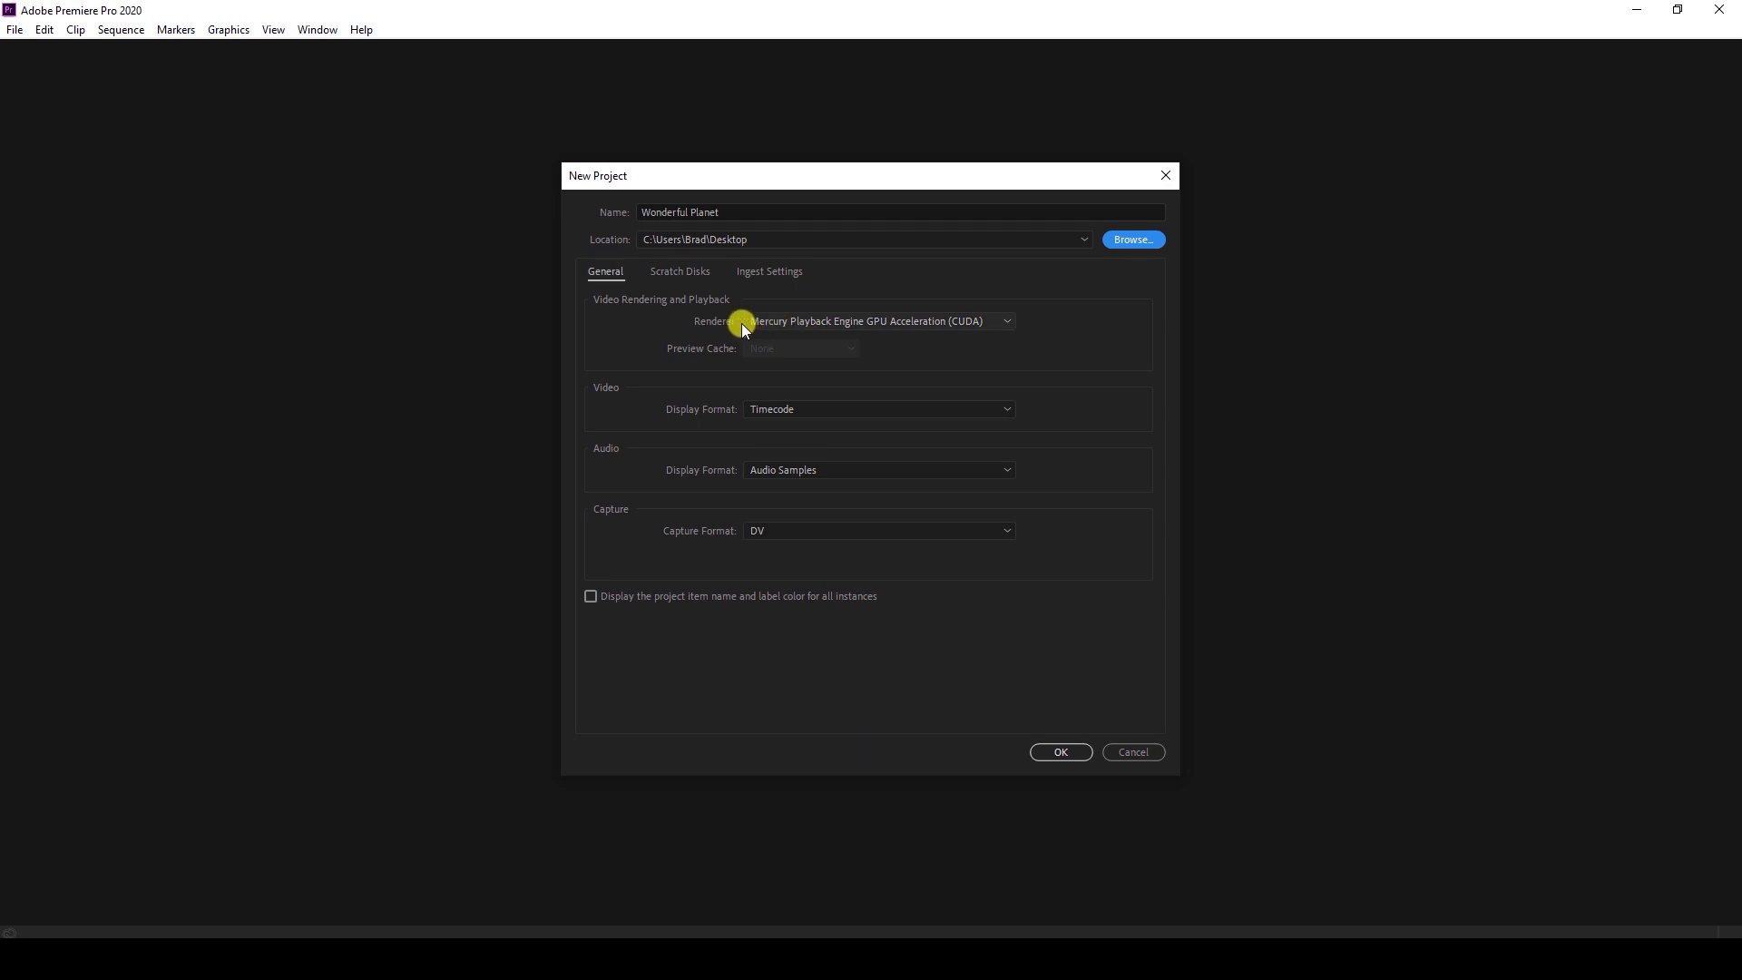
Set the renderer to Mercury Playback Engine GPU Acceleration (CUDA), check the scratch disk and ingest settings, and create the project.
click(887, 320)
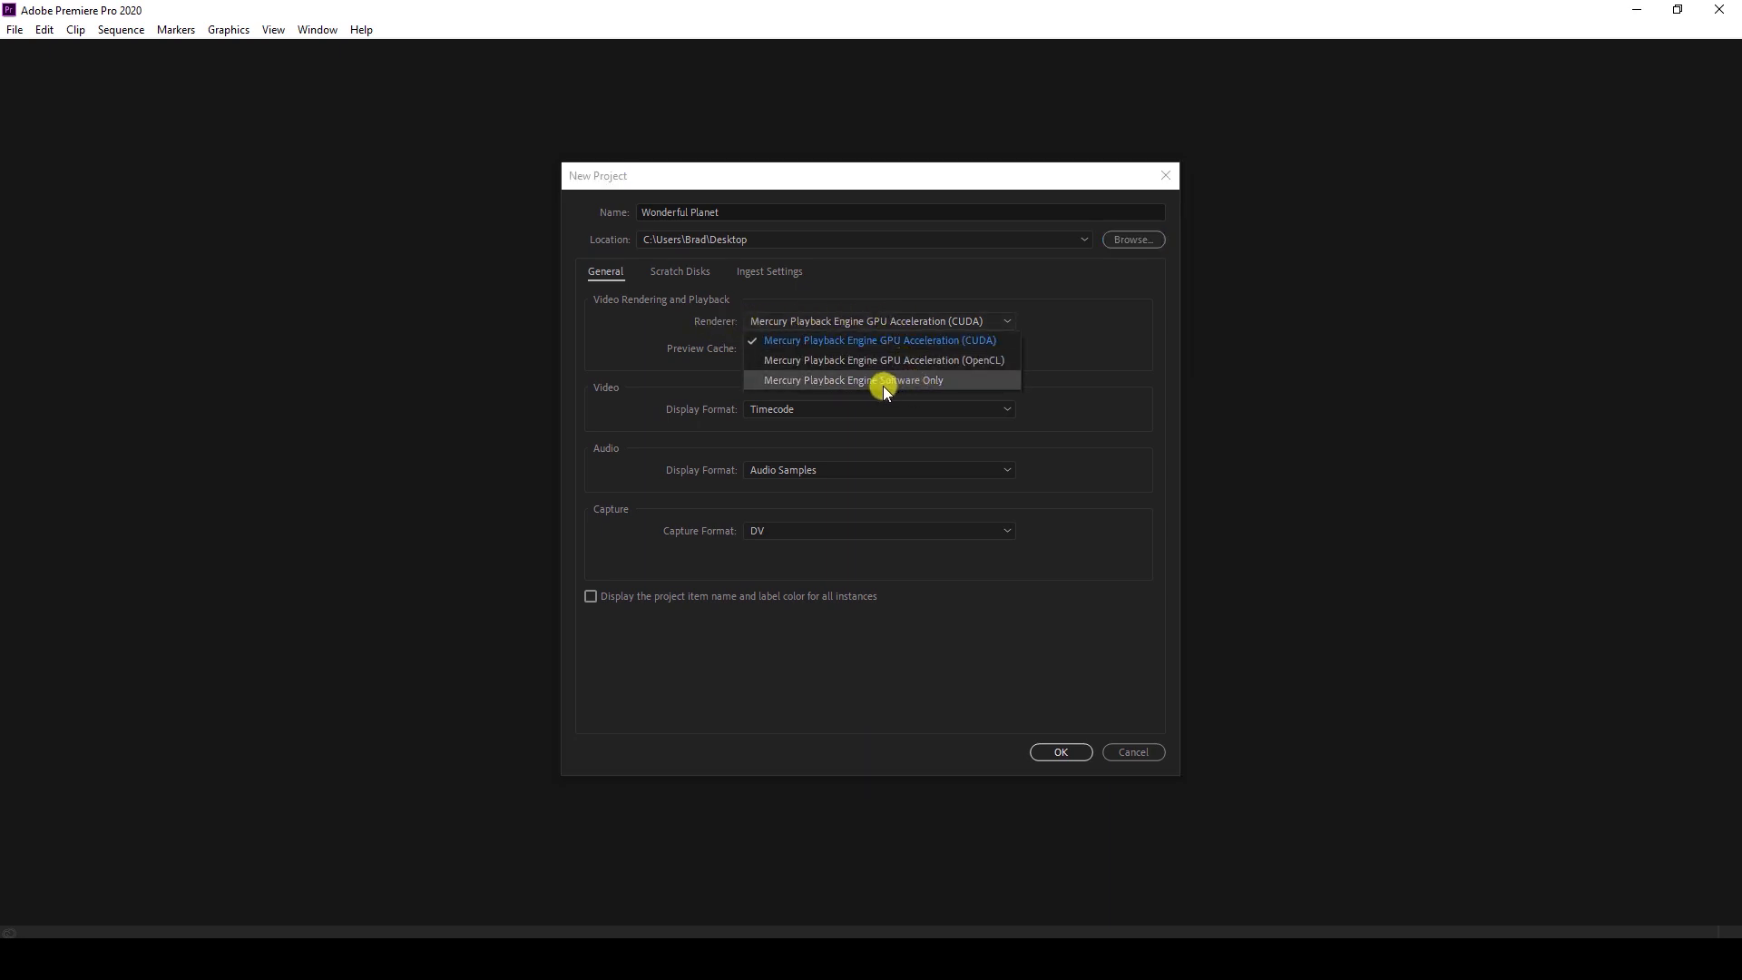
click(930, 346)
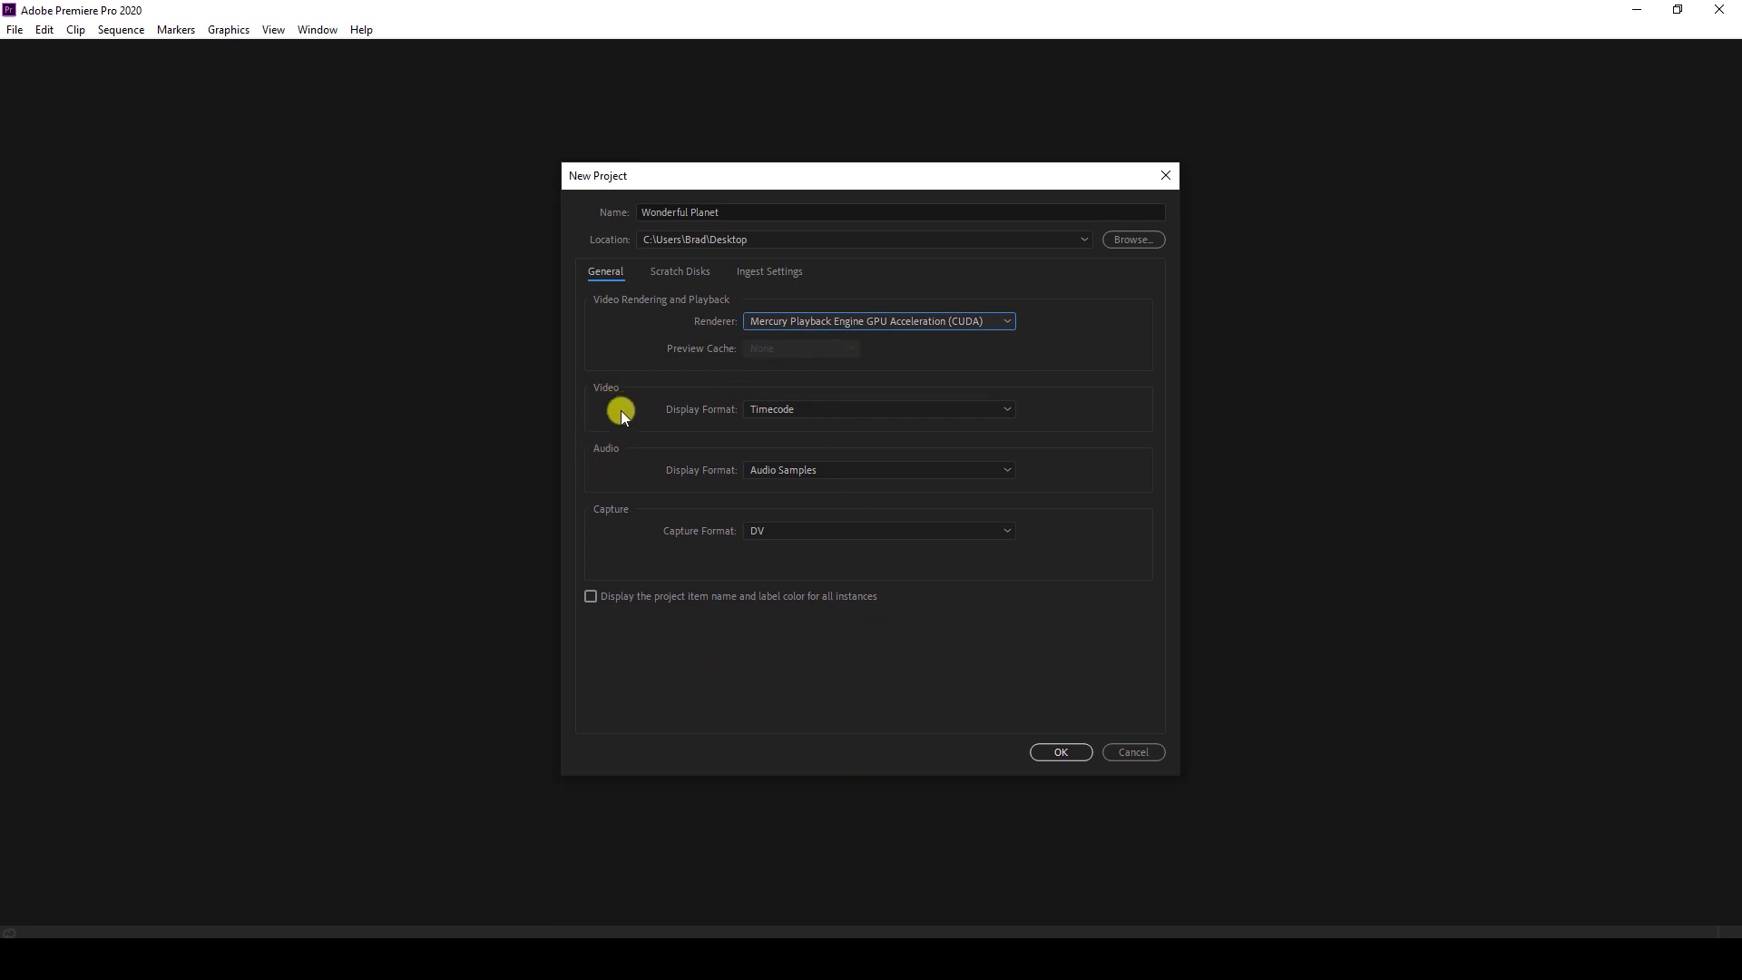
click(680, 272)
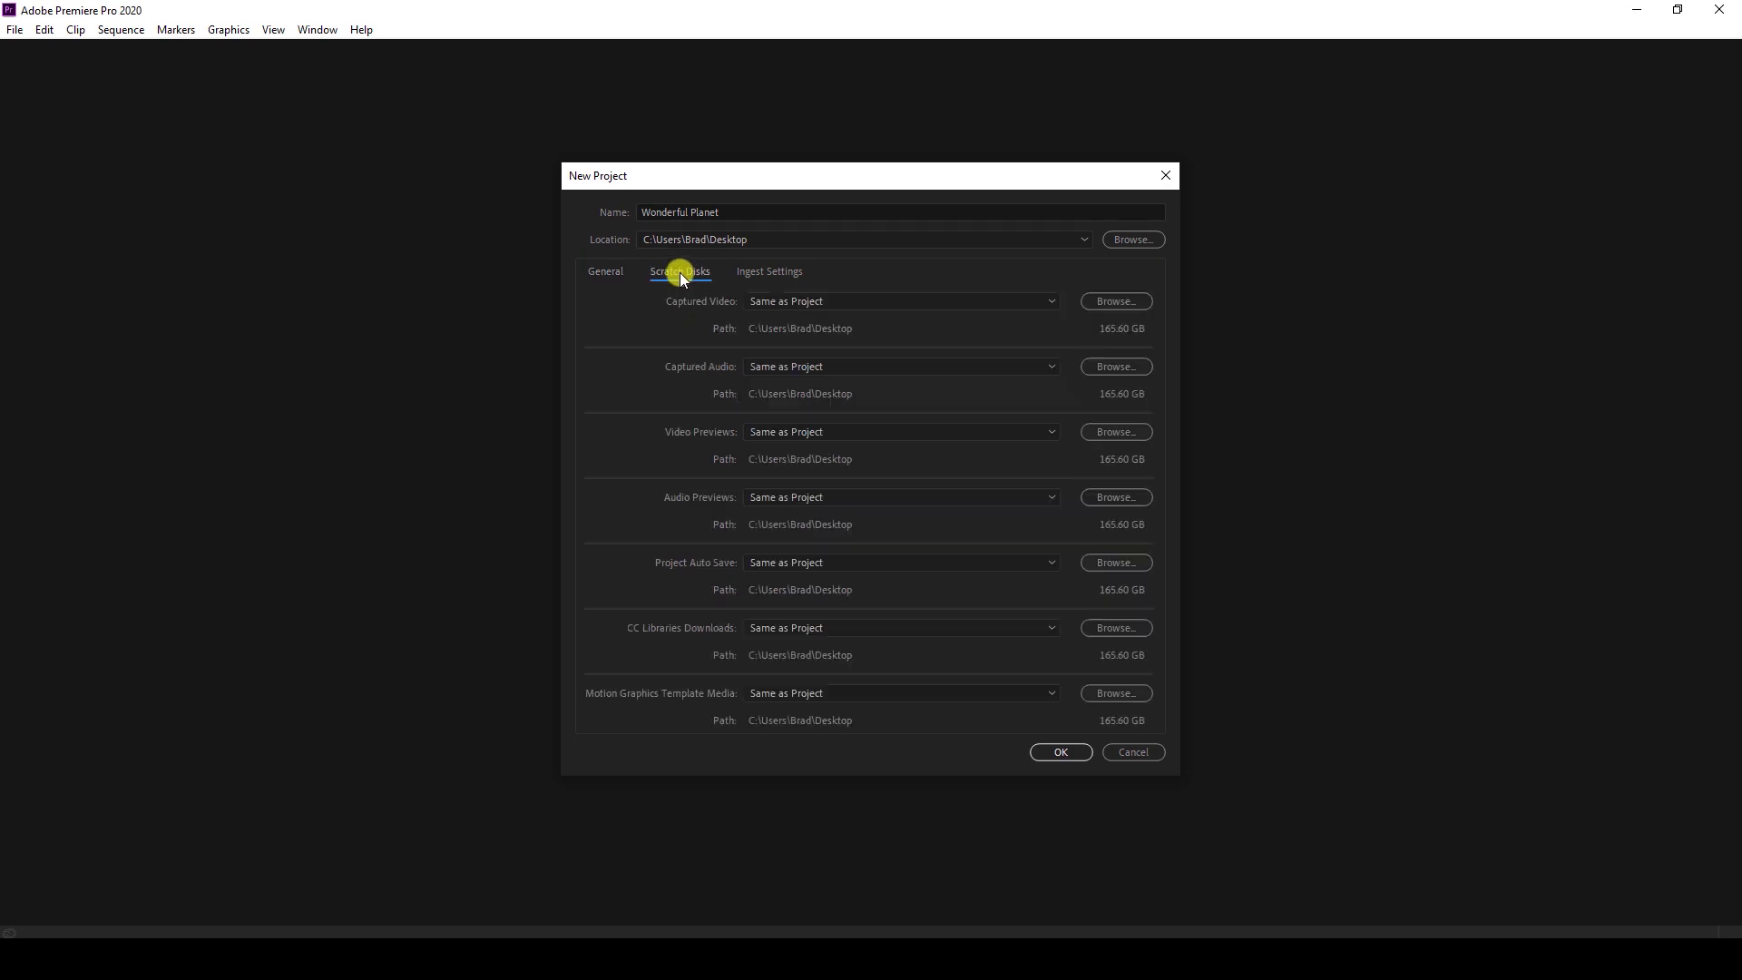
click(769, 272)
click(605, 275)
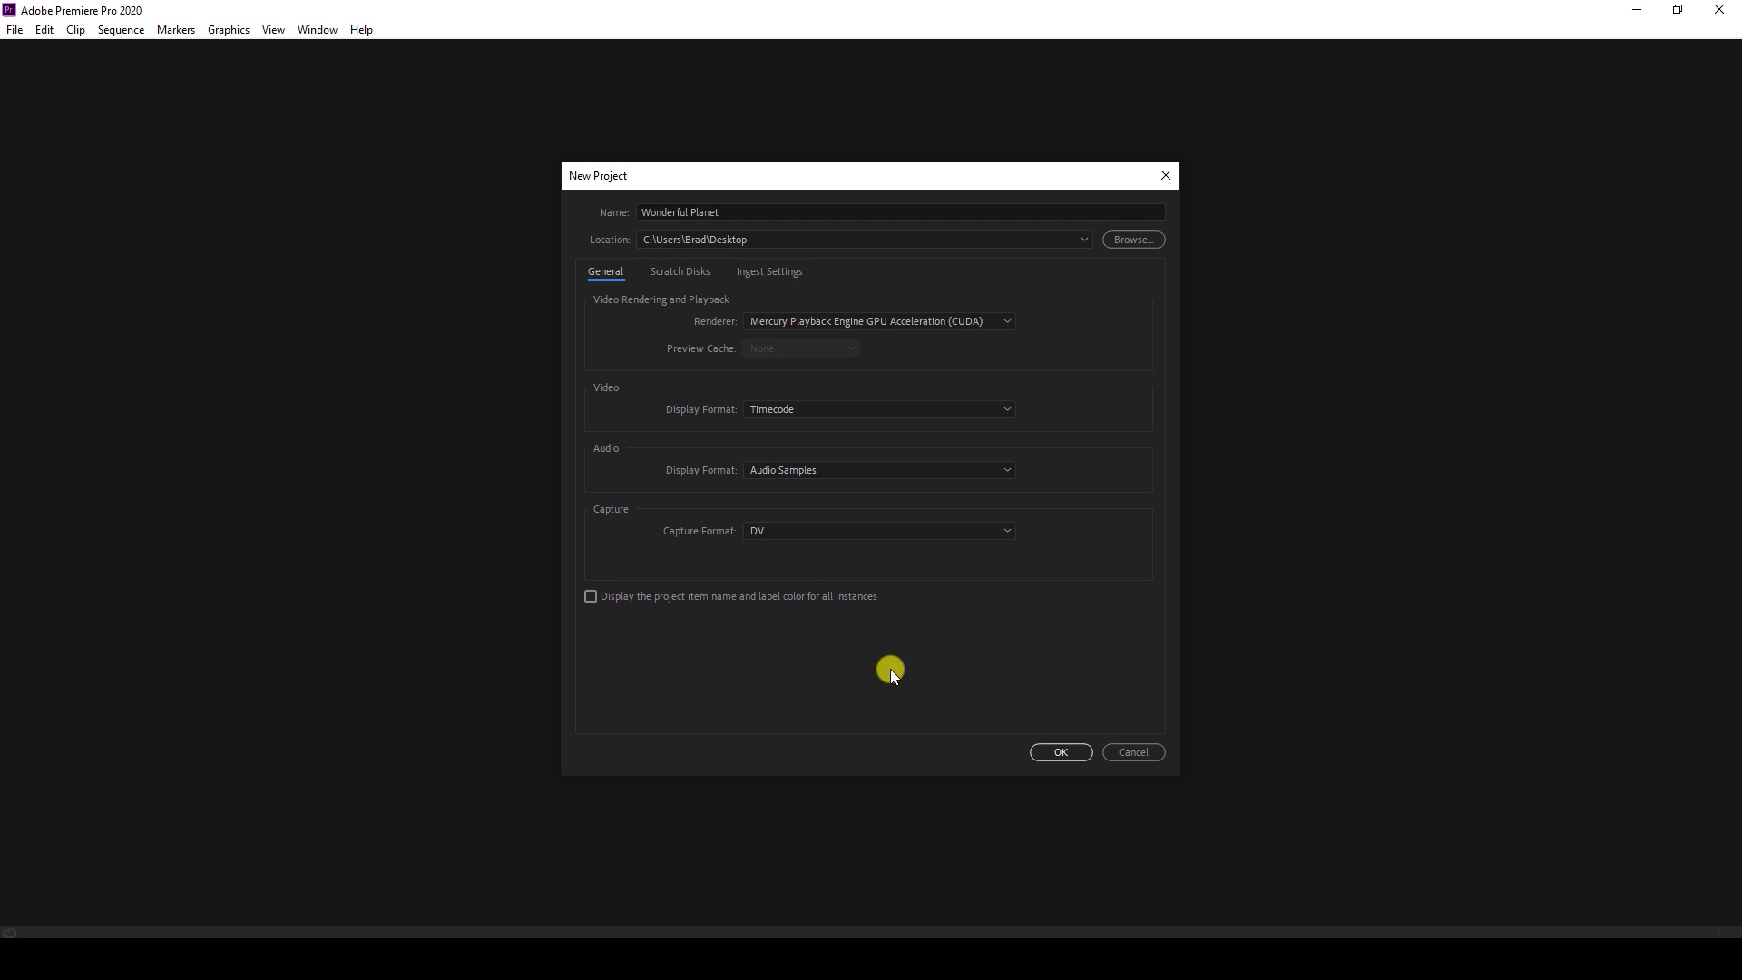
click(1058, 756)
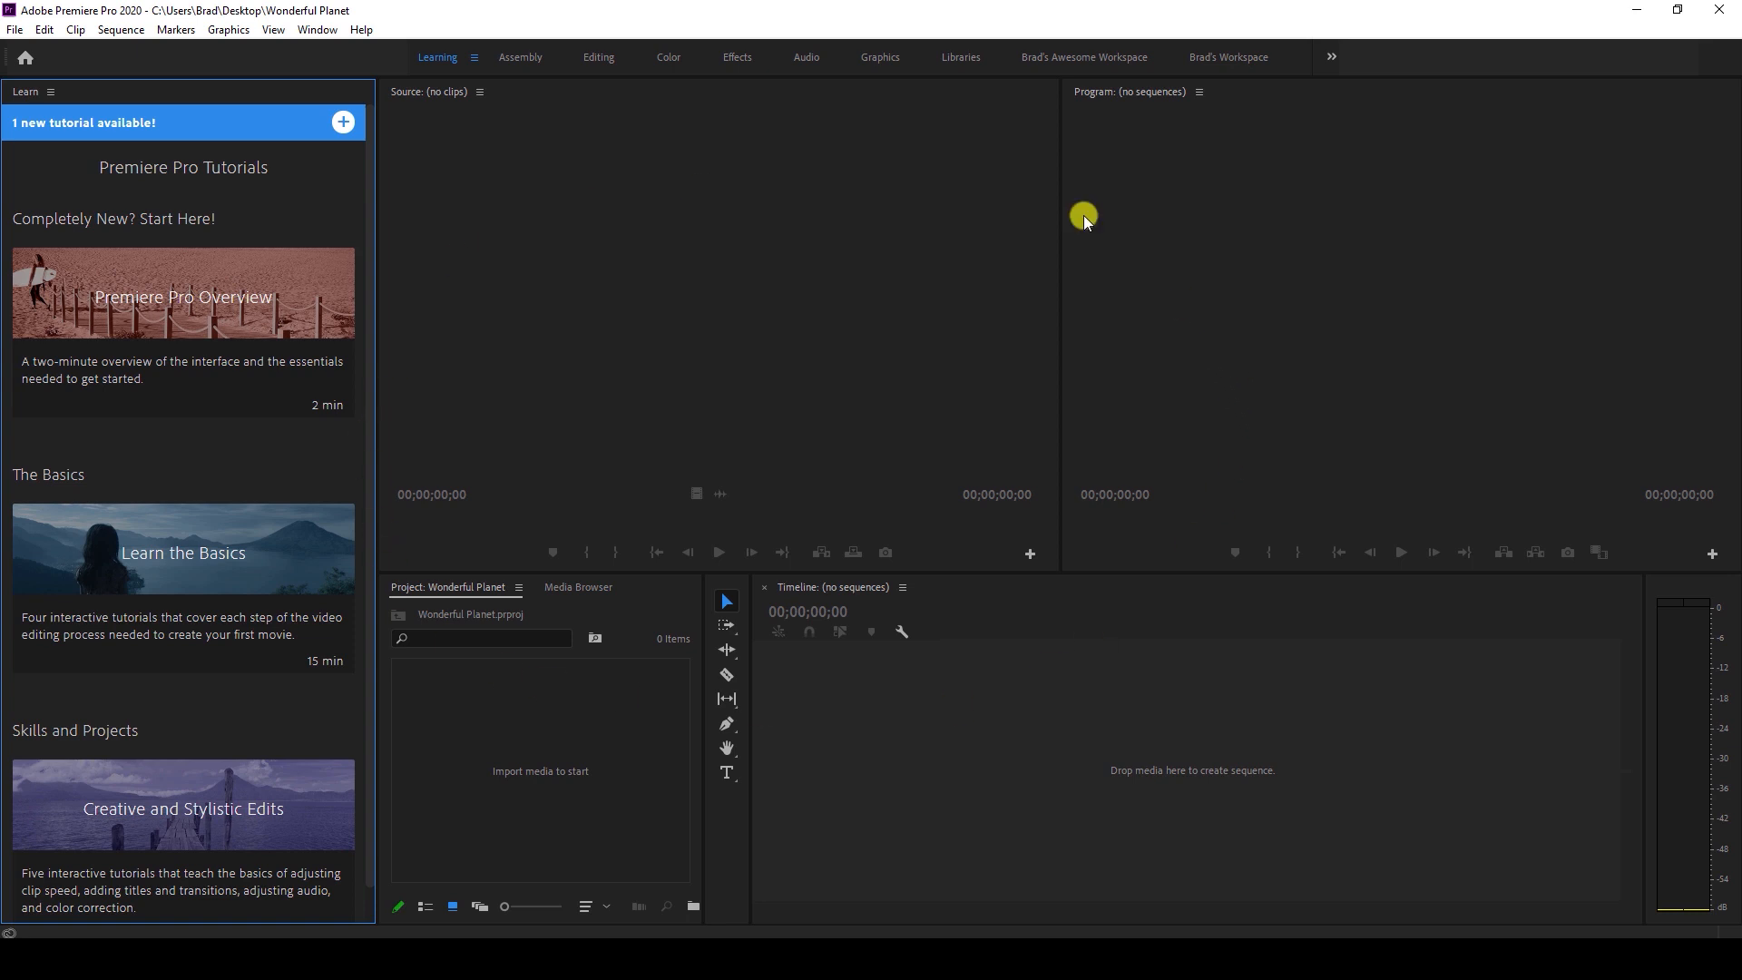
Switch the interface to the Editing workspace.
click(324, 34)
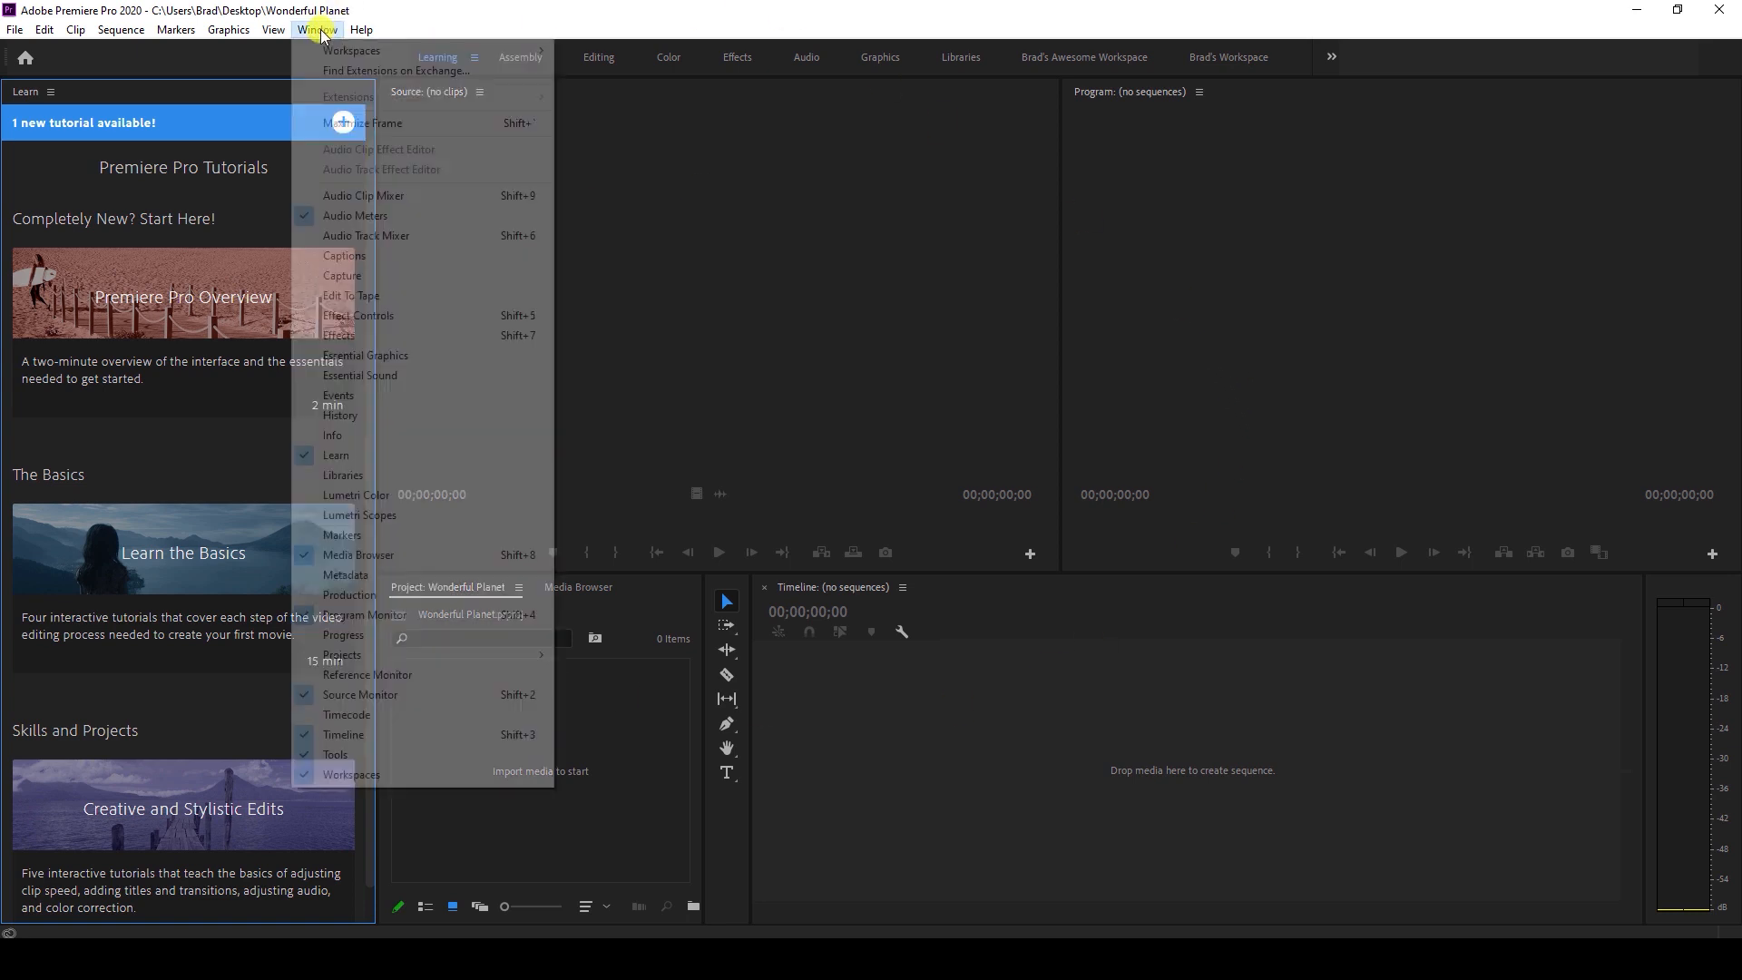
mouse_move(413, 50)
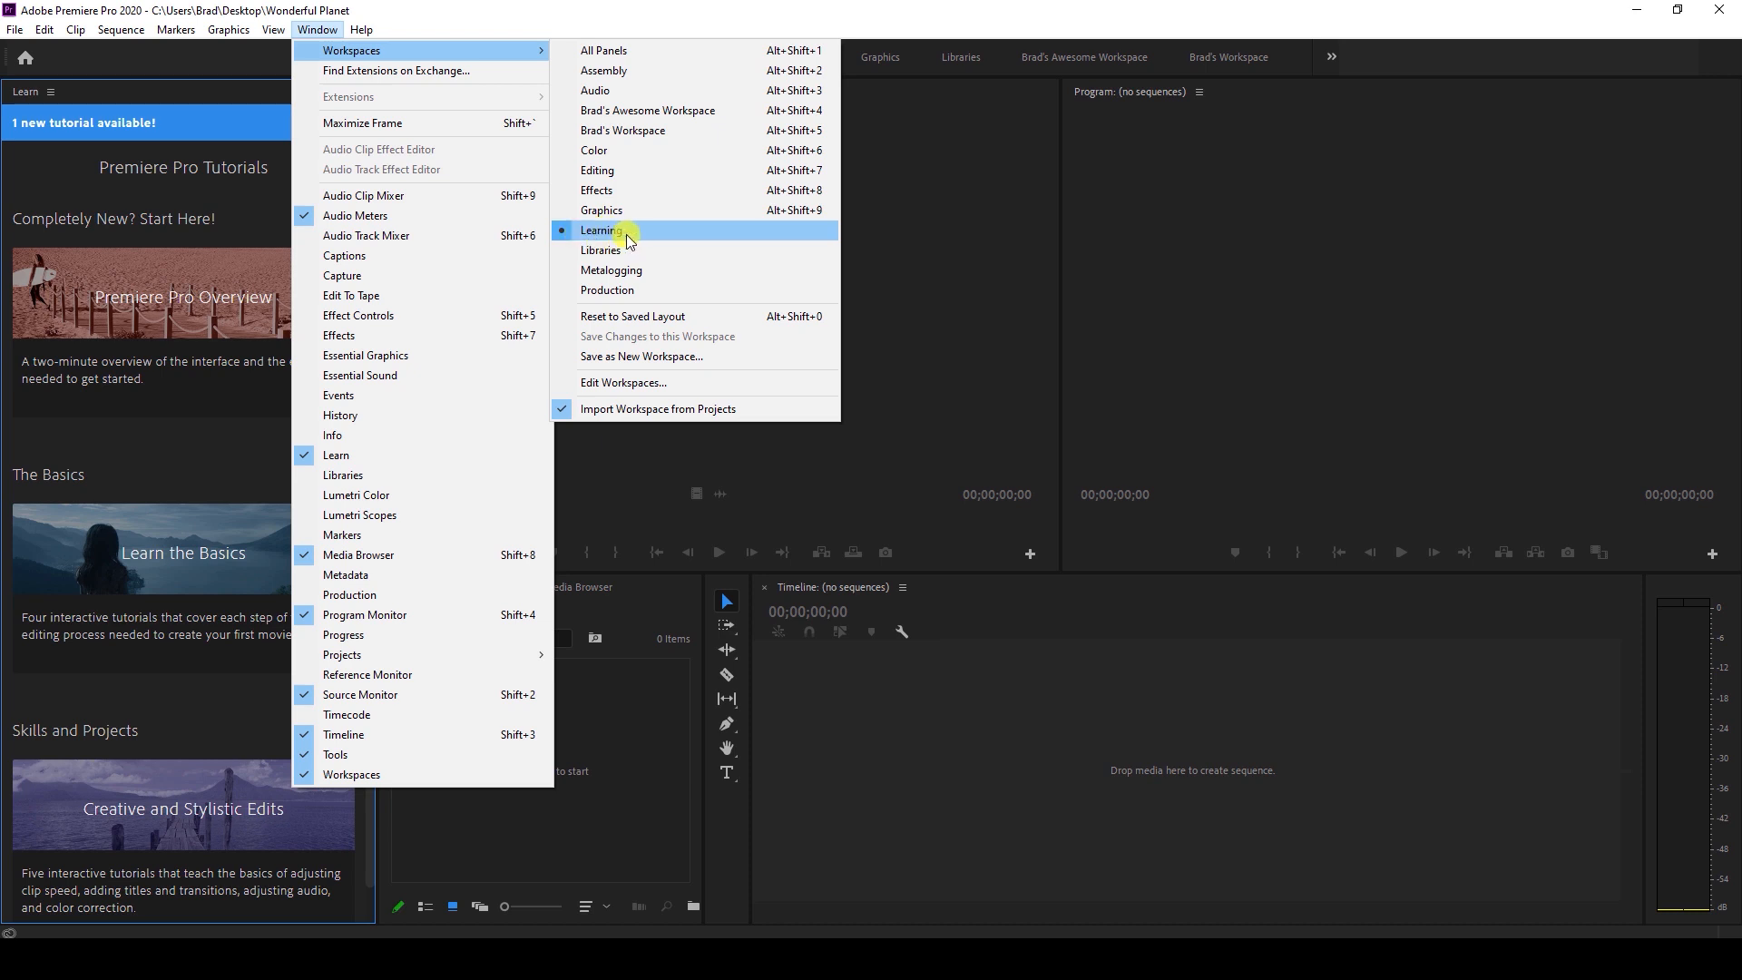
click(613, 176)
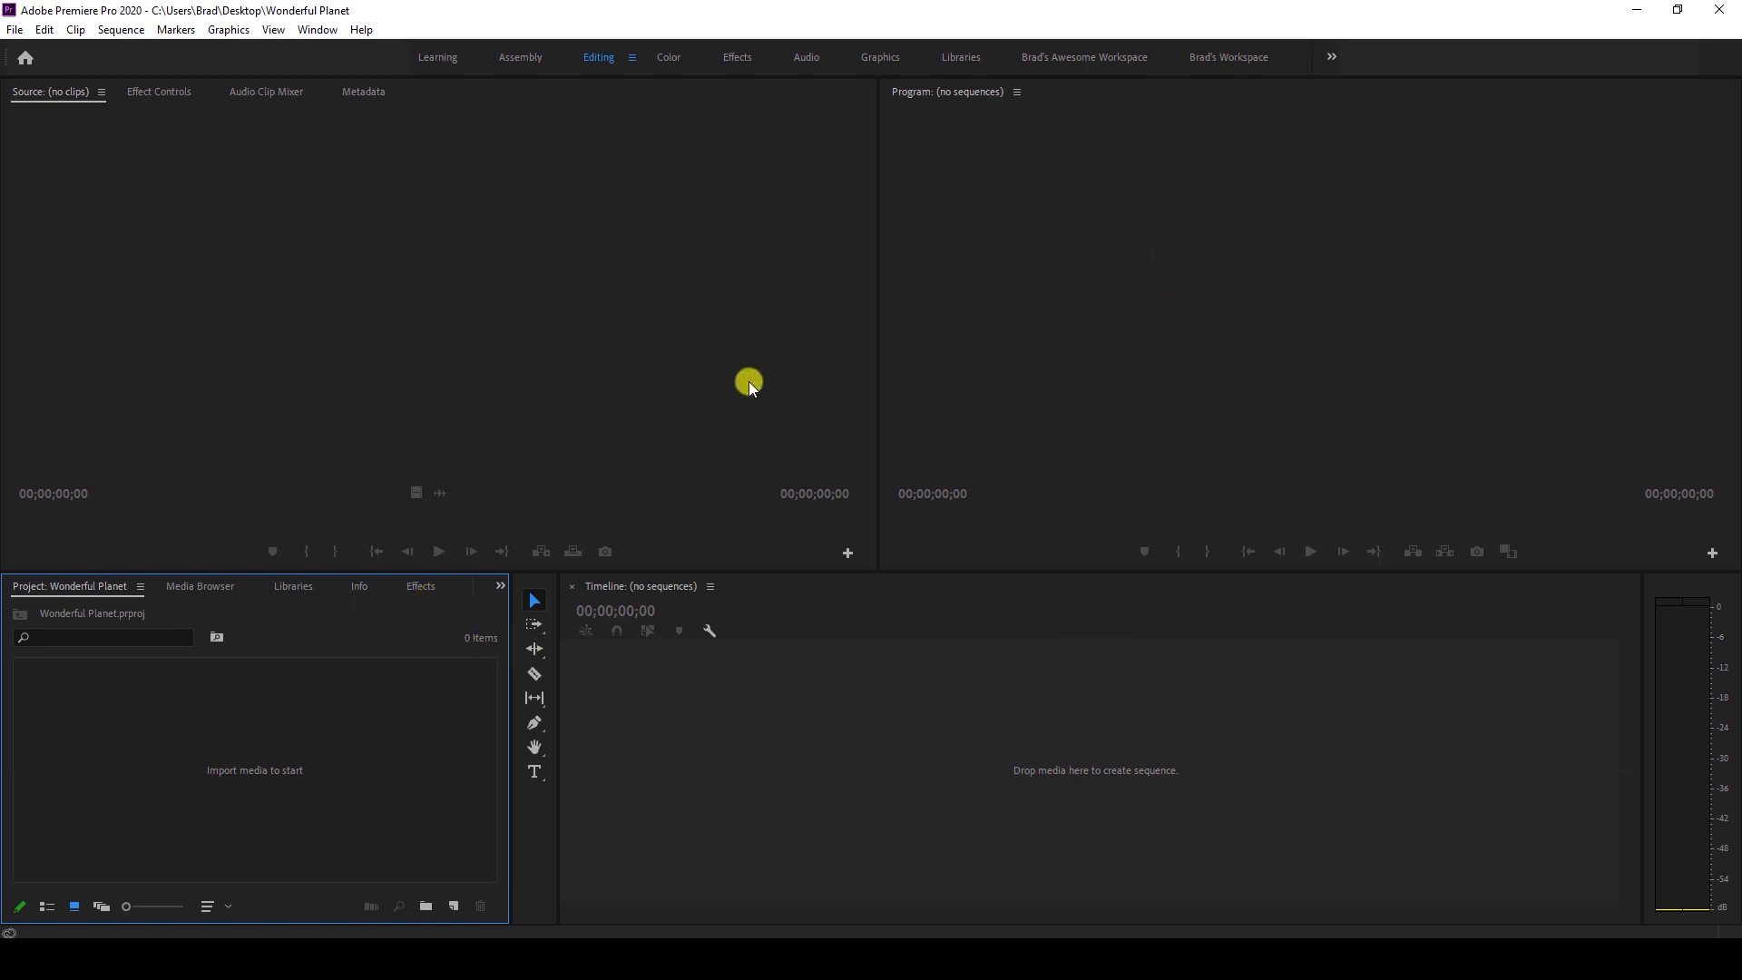
click(515, 272)
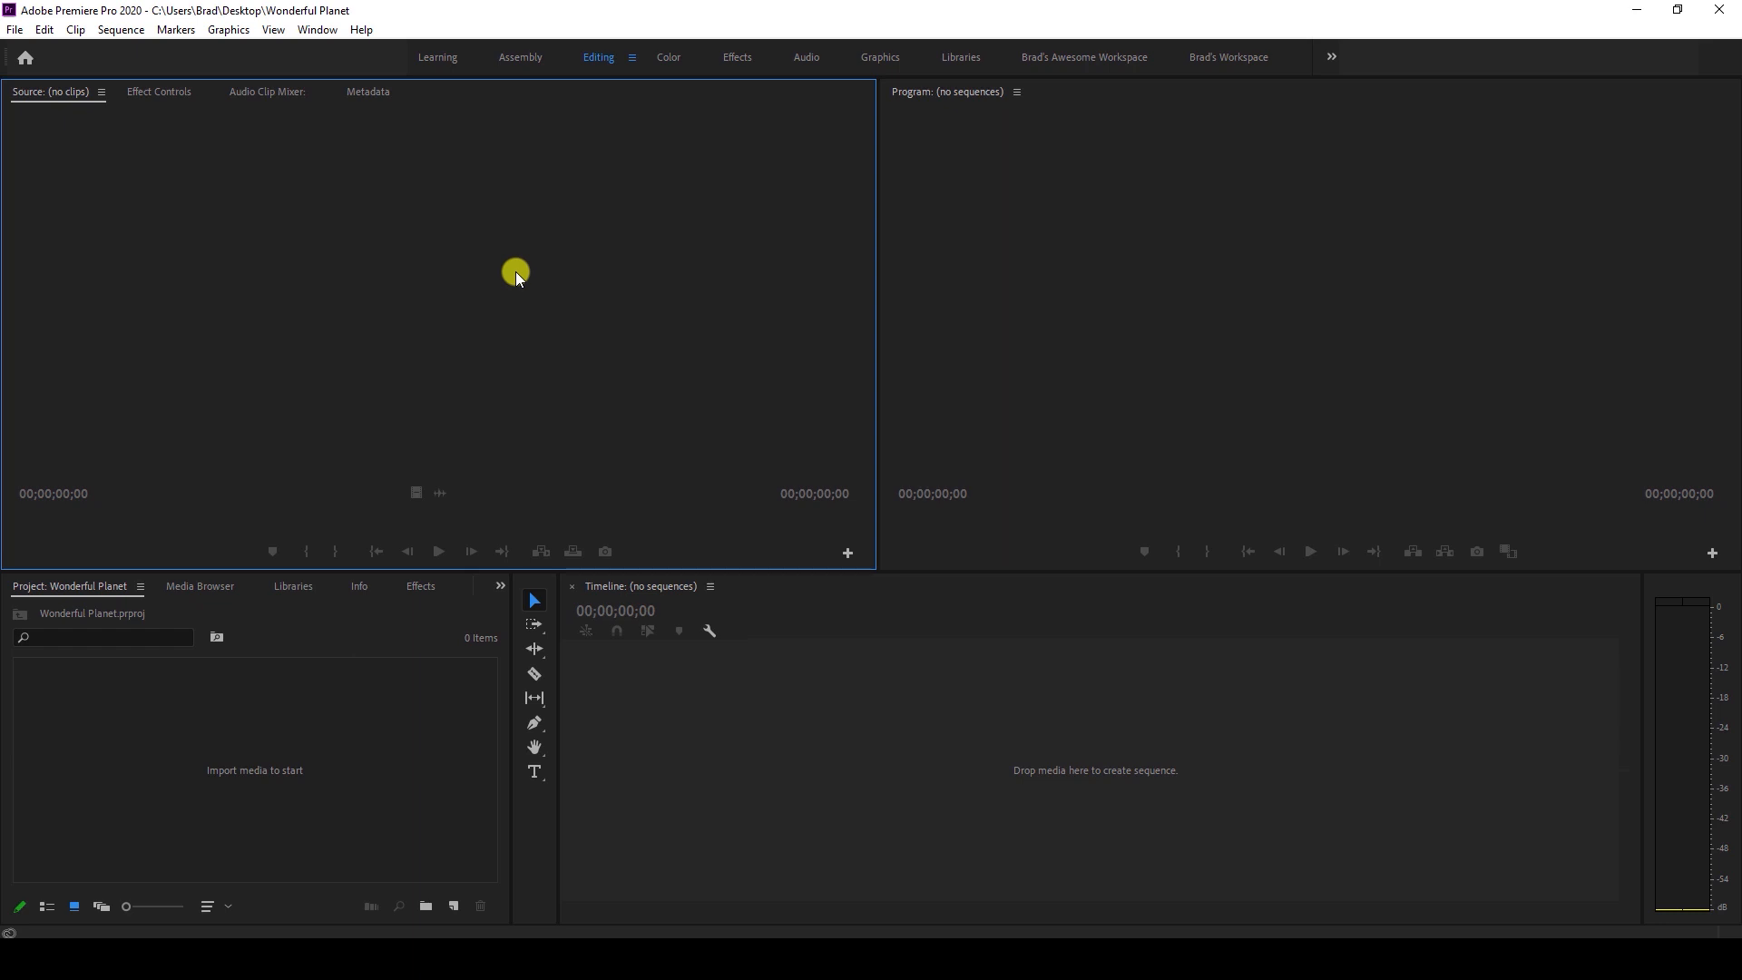
click(1097, 274)
click(743, 296)
click(351, 702)
click(671, 721)
click(904, 426)
click(704, 377)
click(388, 737)
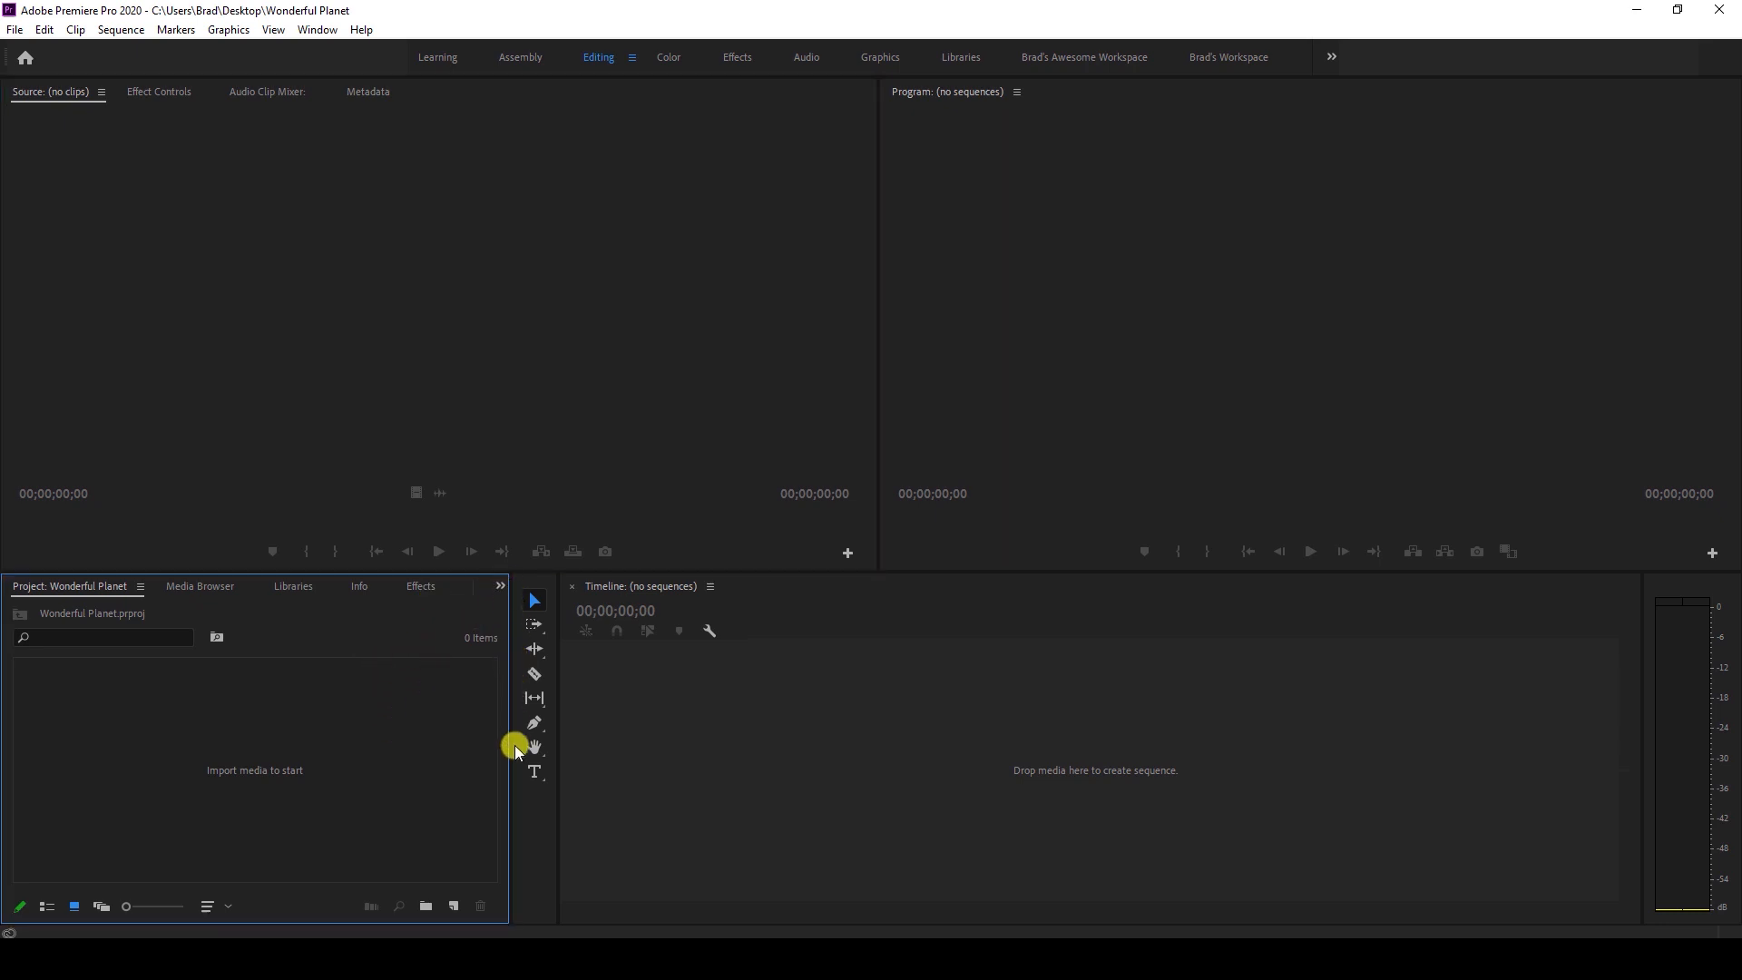
click(806, 717)
click(1010, 341)
click(519, 341)
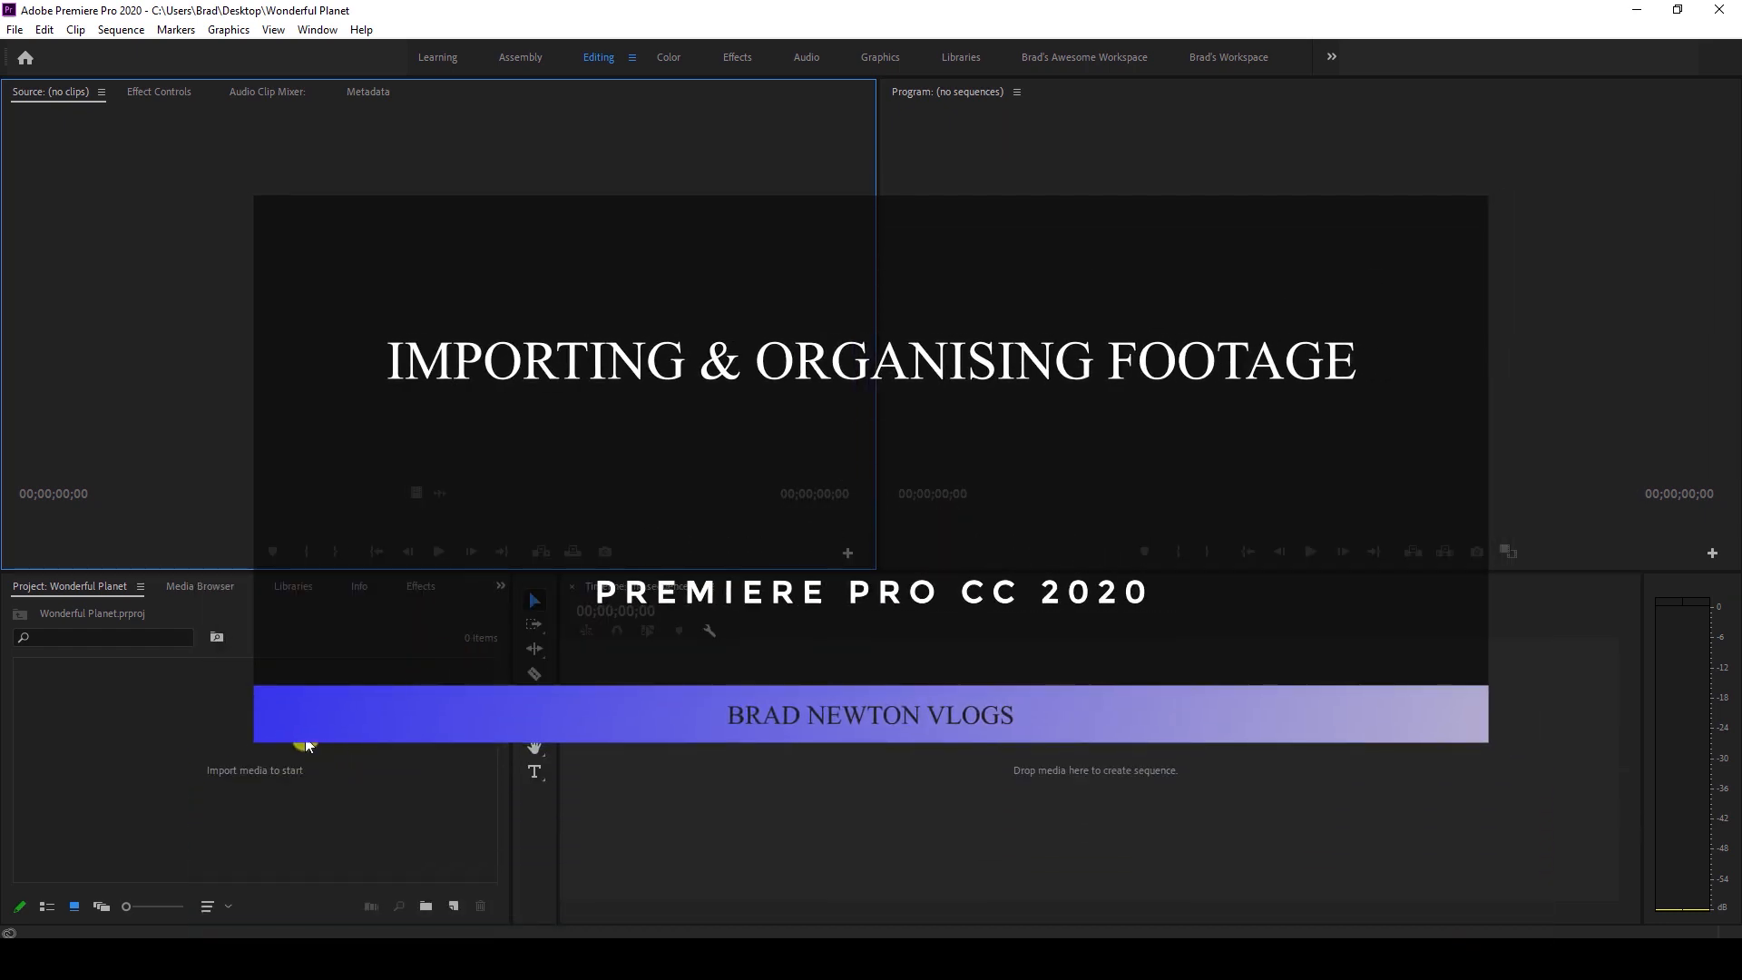
Start importing media and open the Travel Footage folder inside Learn Premiere Pro 2020 on the Desktop.
click(310, 759)
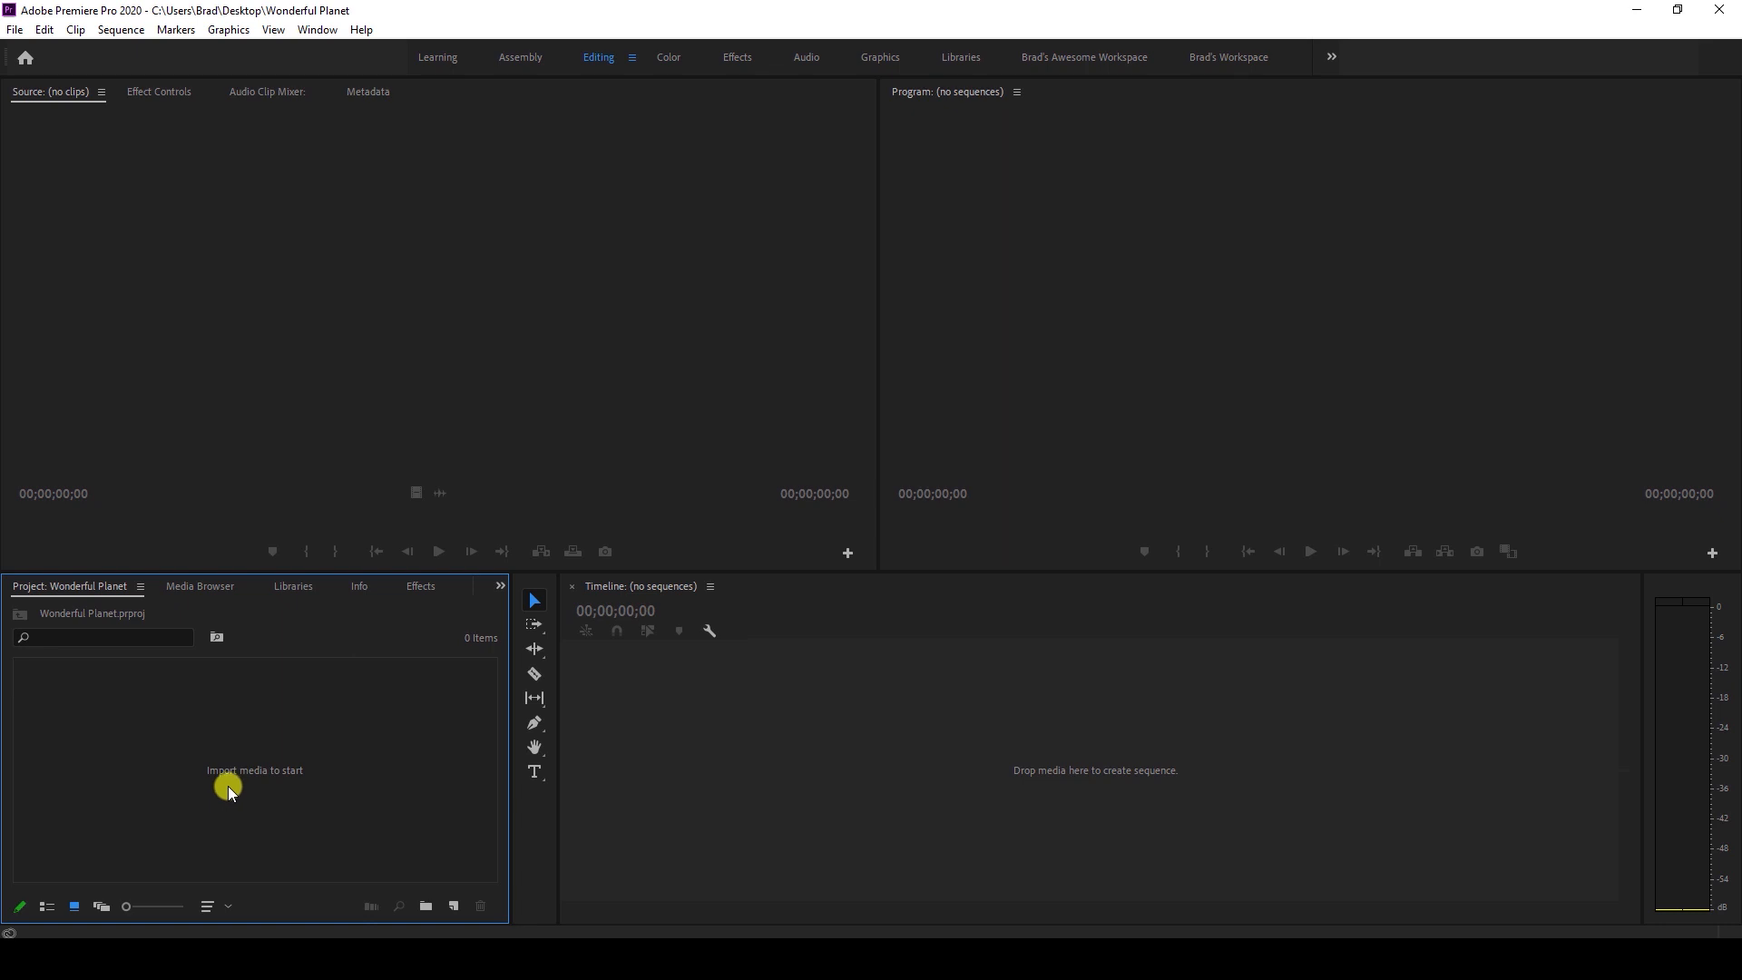
double_click(339, 749)
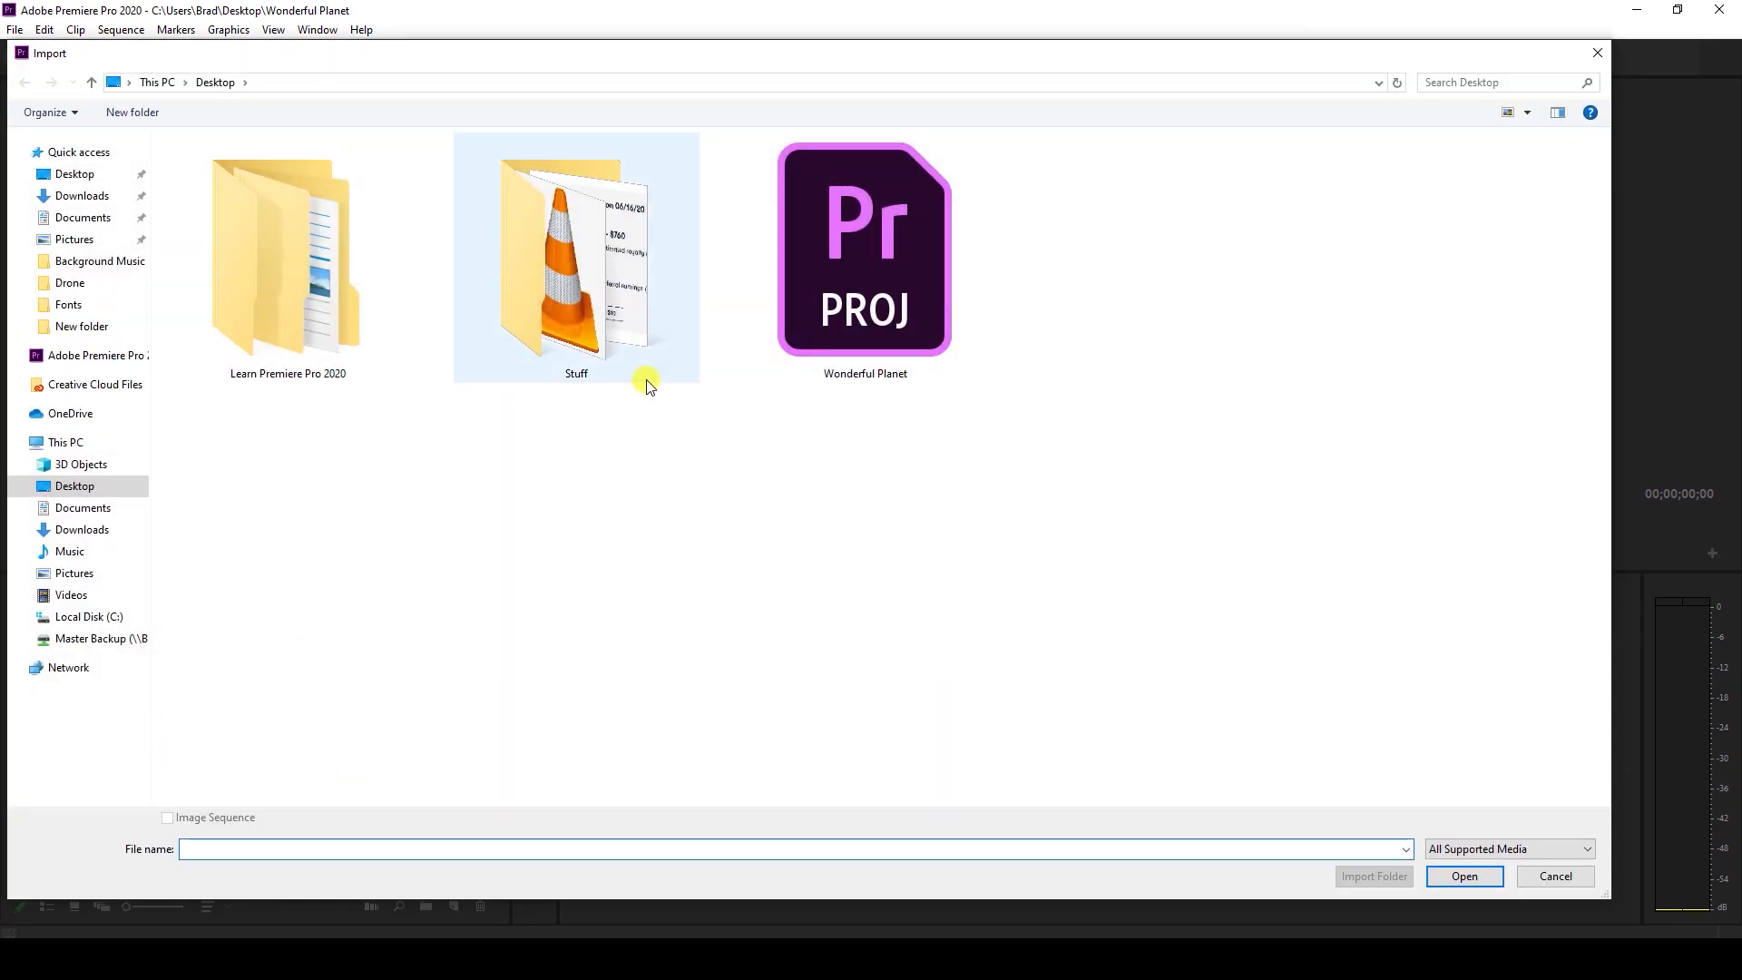
double_click(303, 303)
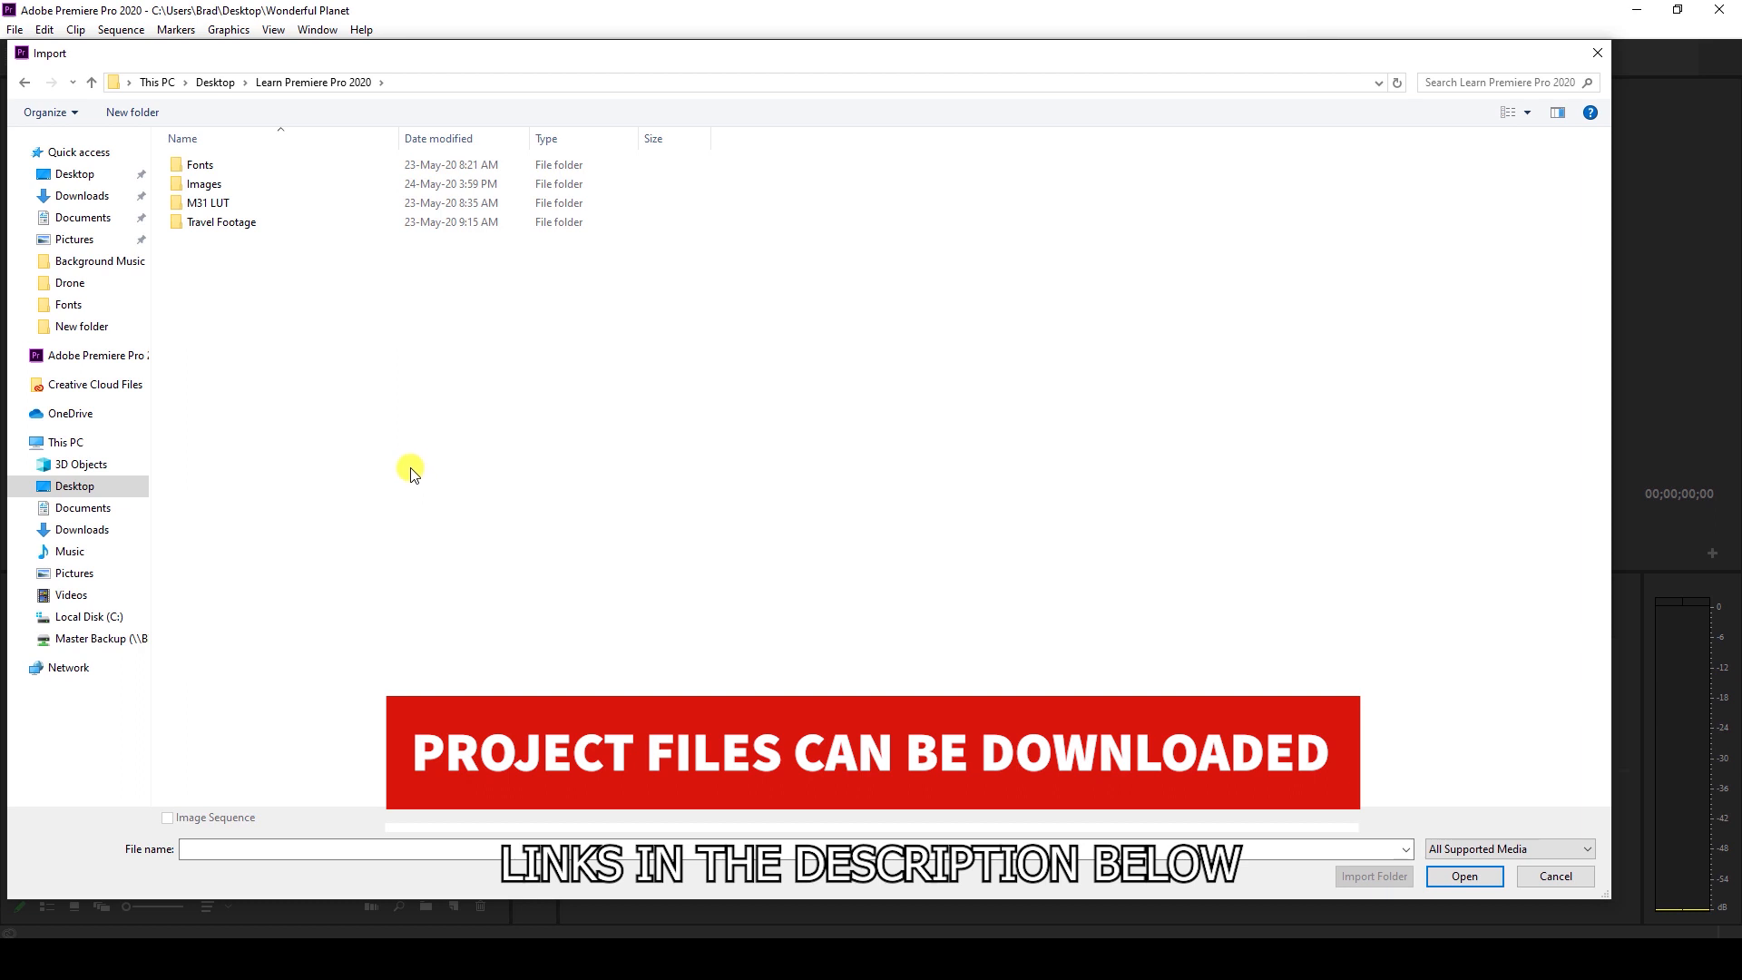
double_click(232, 227)
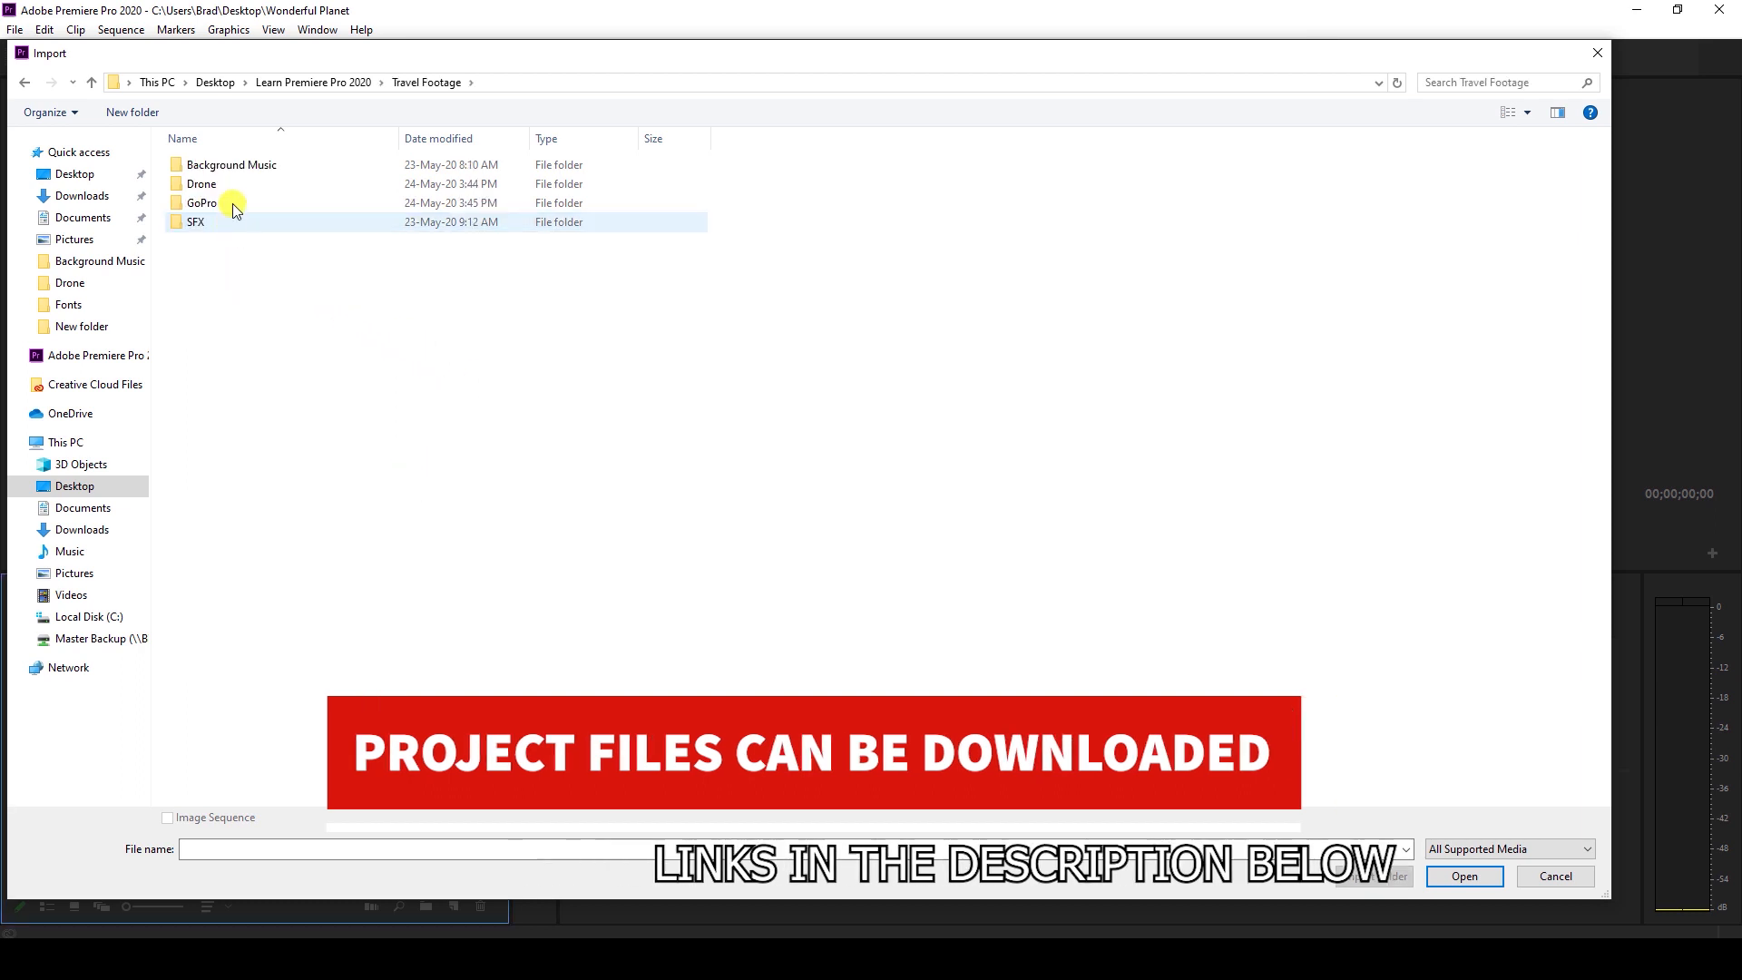
Examine the files in the Background Music, Drone, GoPro and SFX folders of Travel Footage.
drag(246, 280, 192, 172)
click(235, 276)
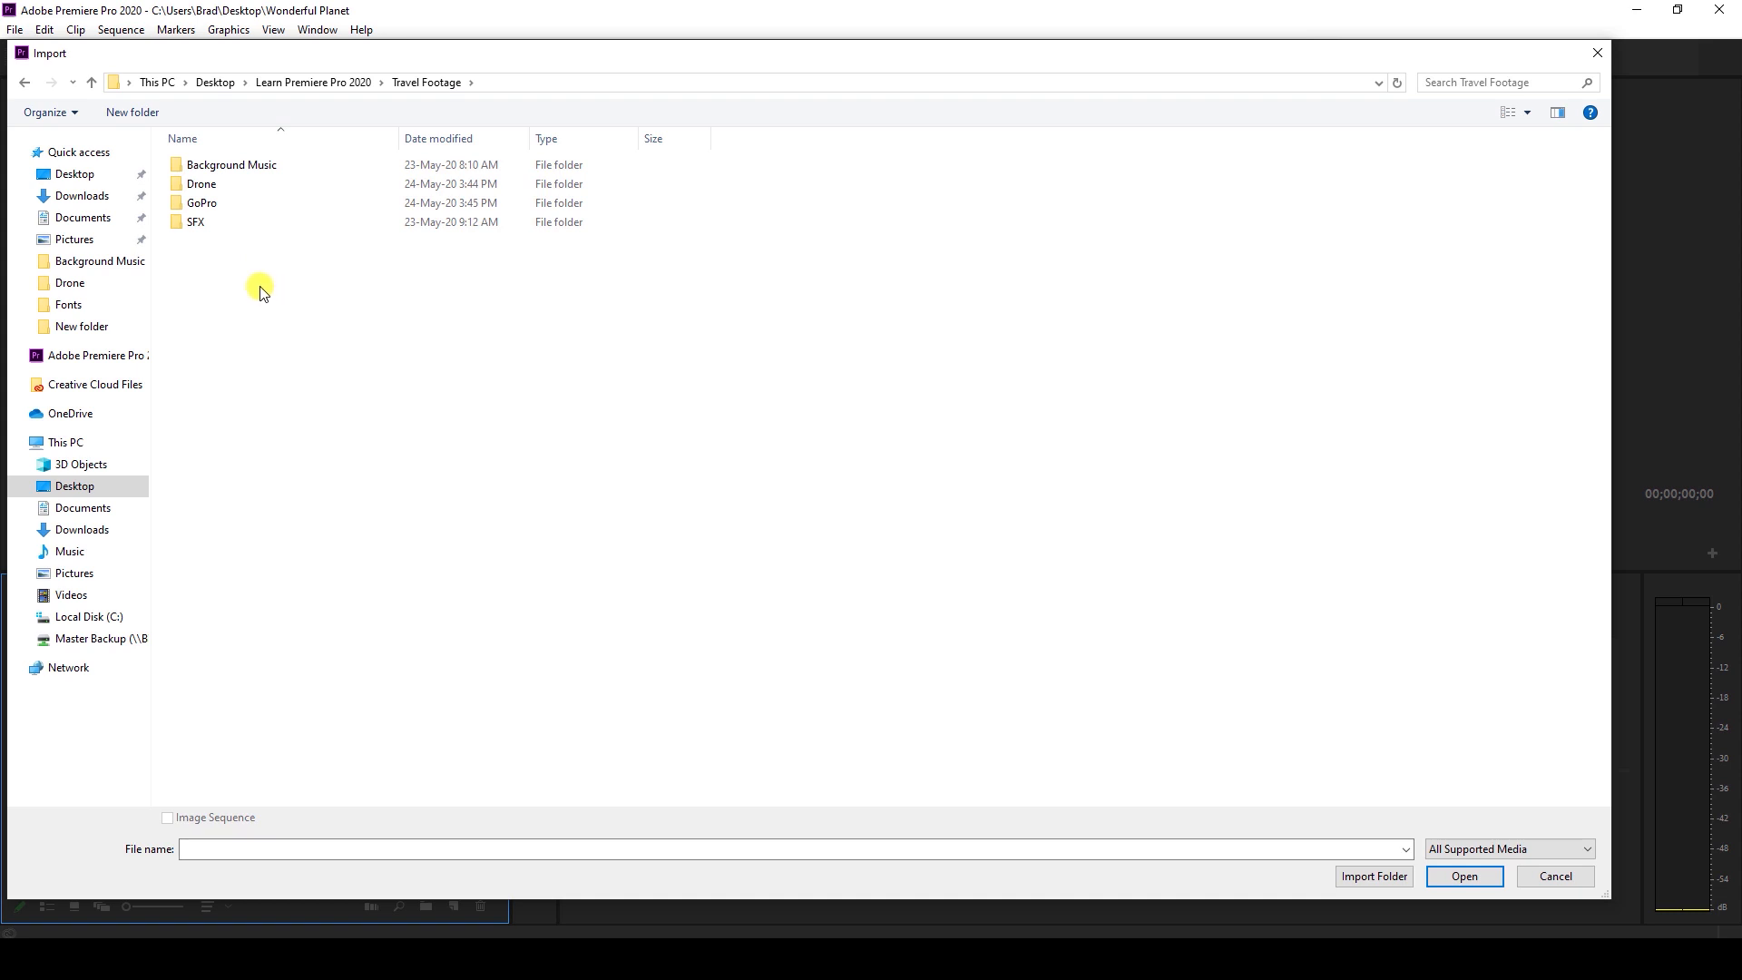
click(261, 172)
double_click(262, 172)
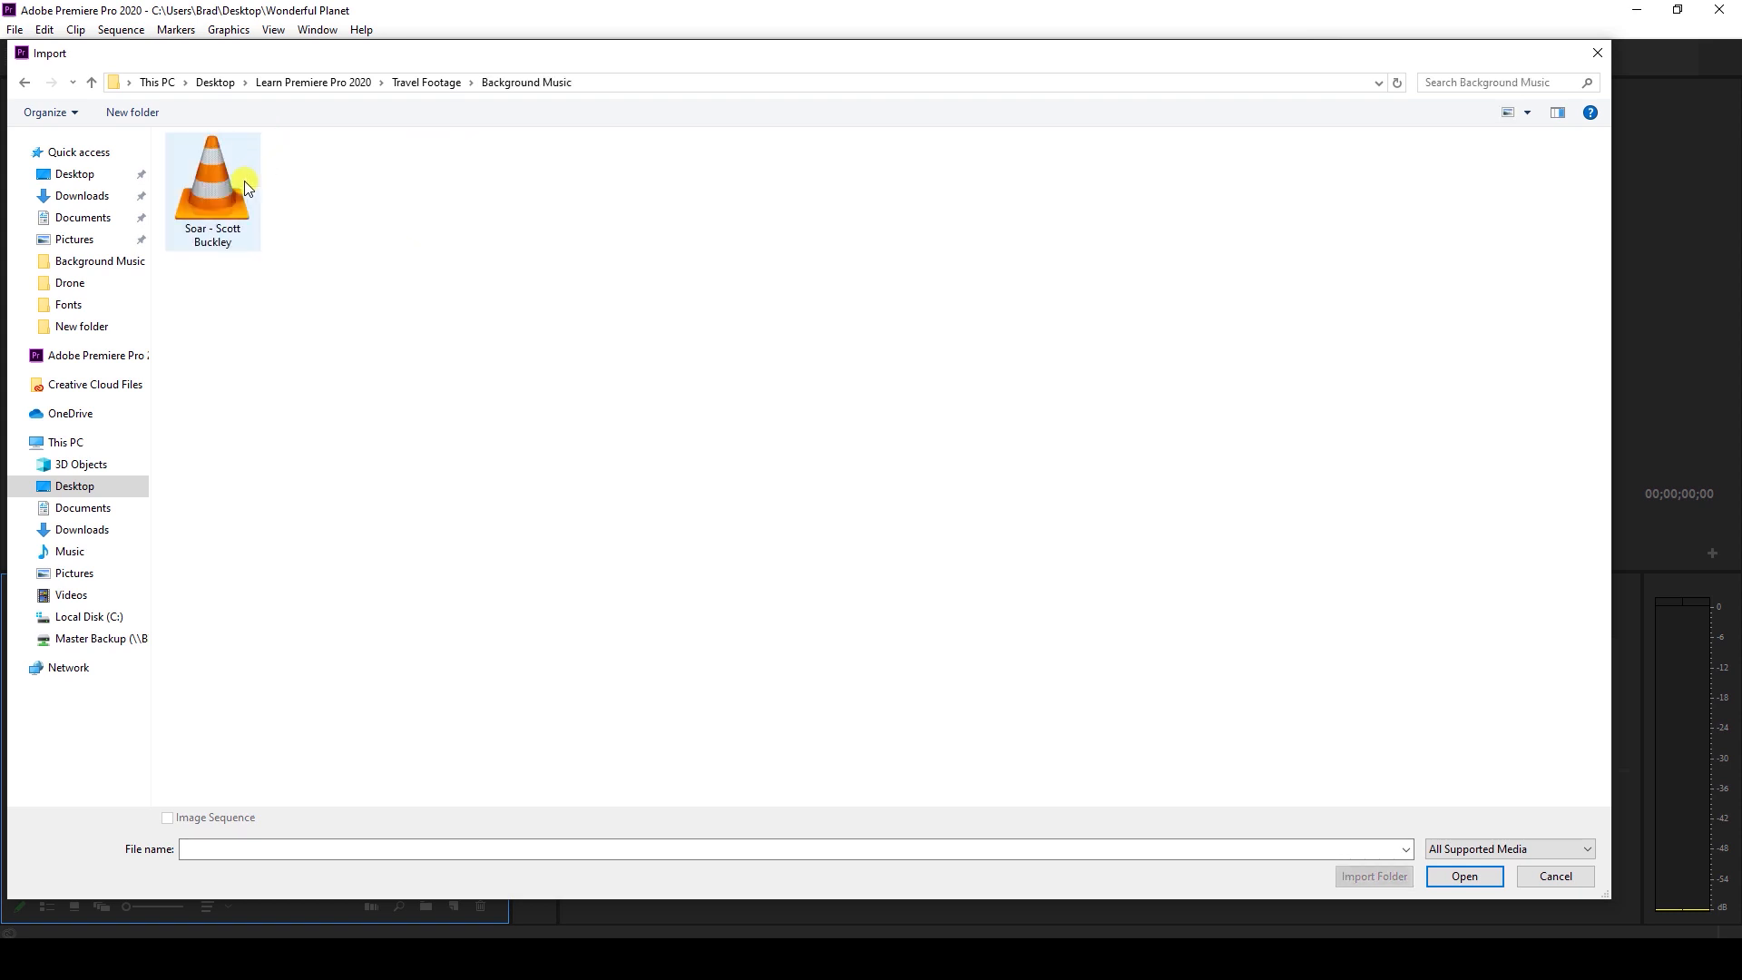
click(425, 83)
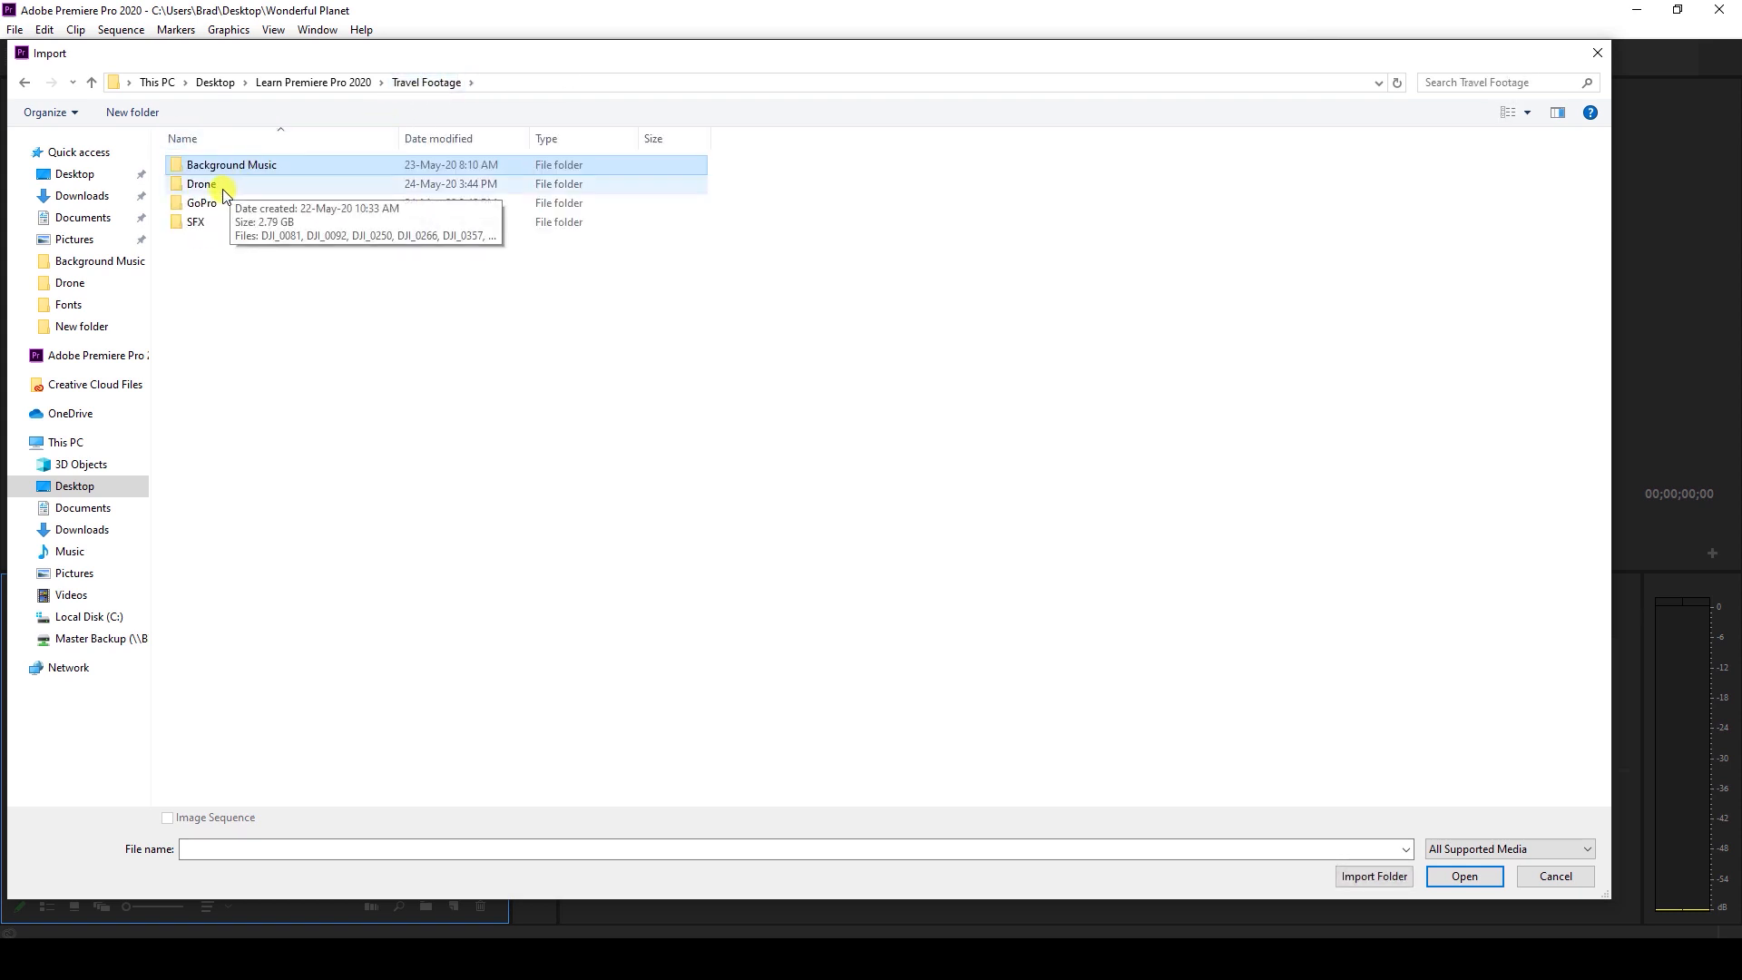
double_click(224, 194)
drag(175, 283, 646, 210)
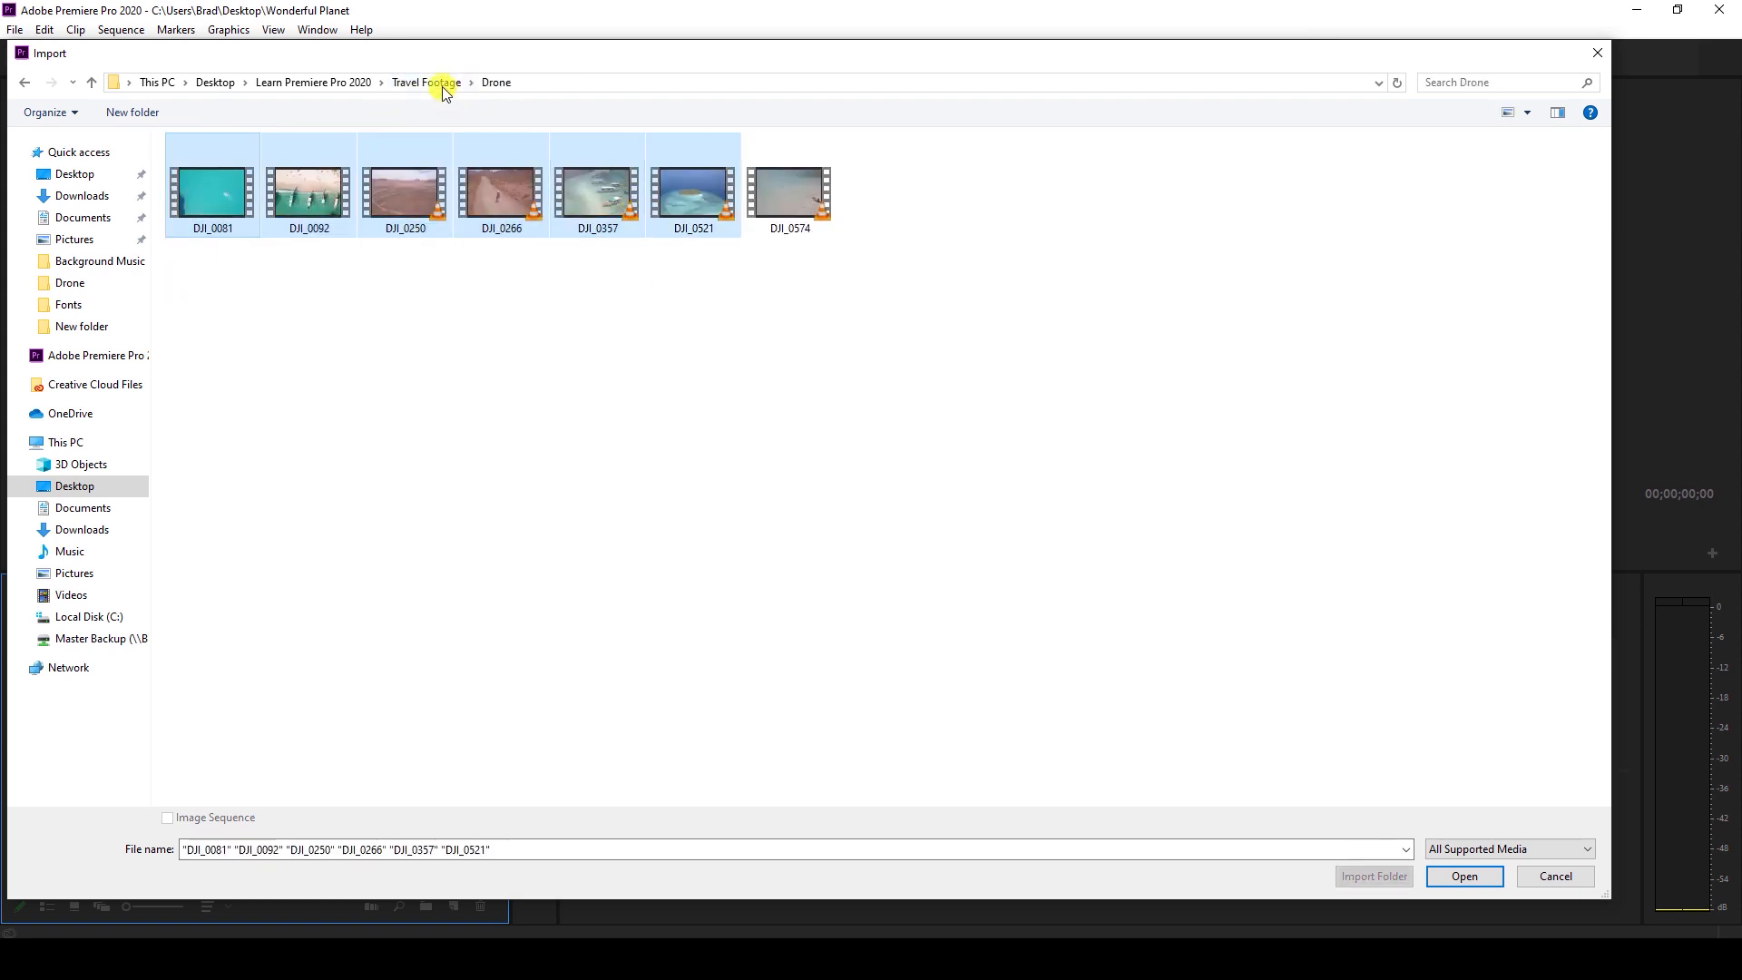
click(443, 89)
double_click(209, 201)
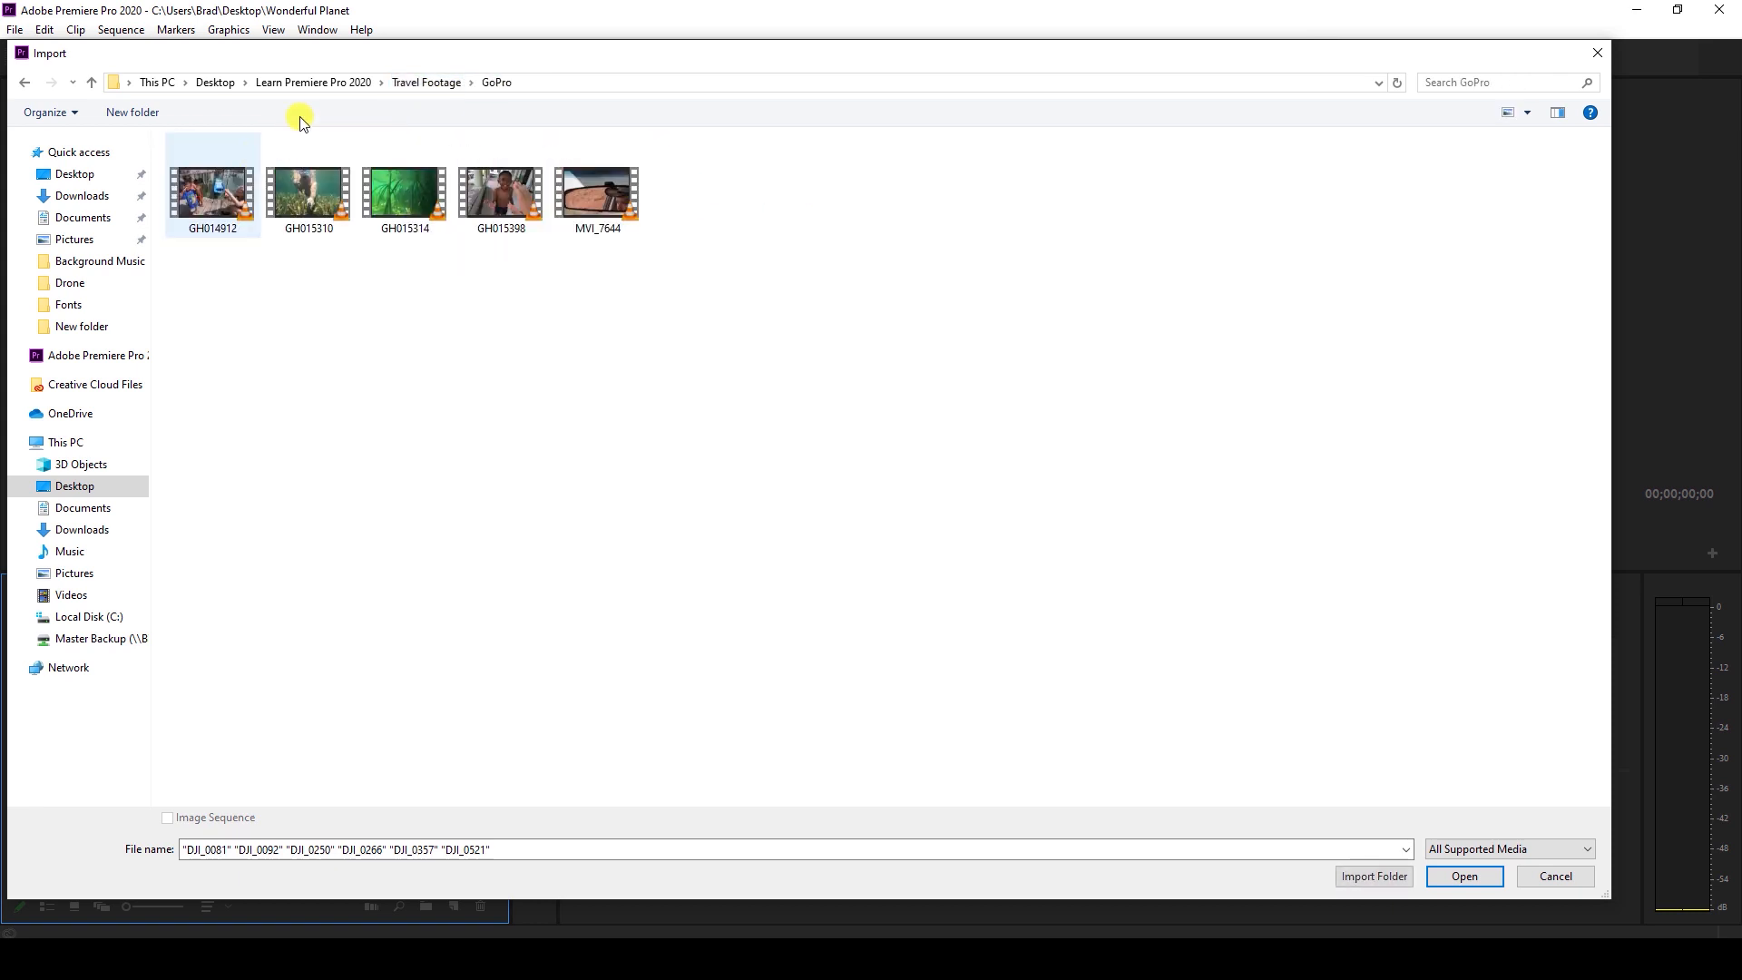
click(413, 83)
double_click(205, 223)
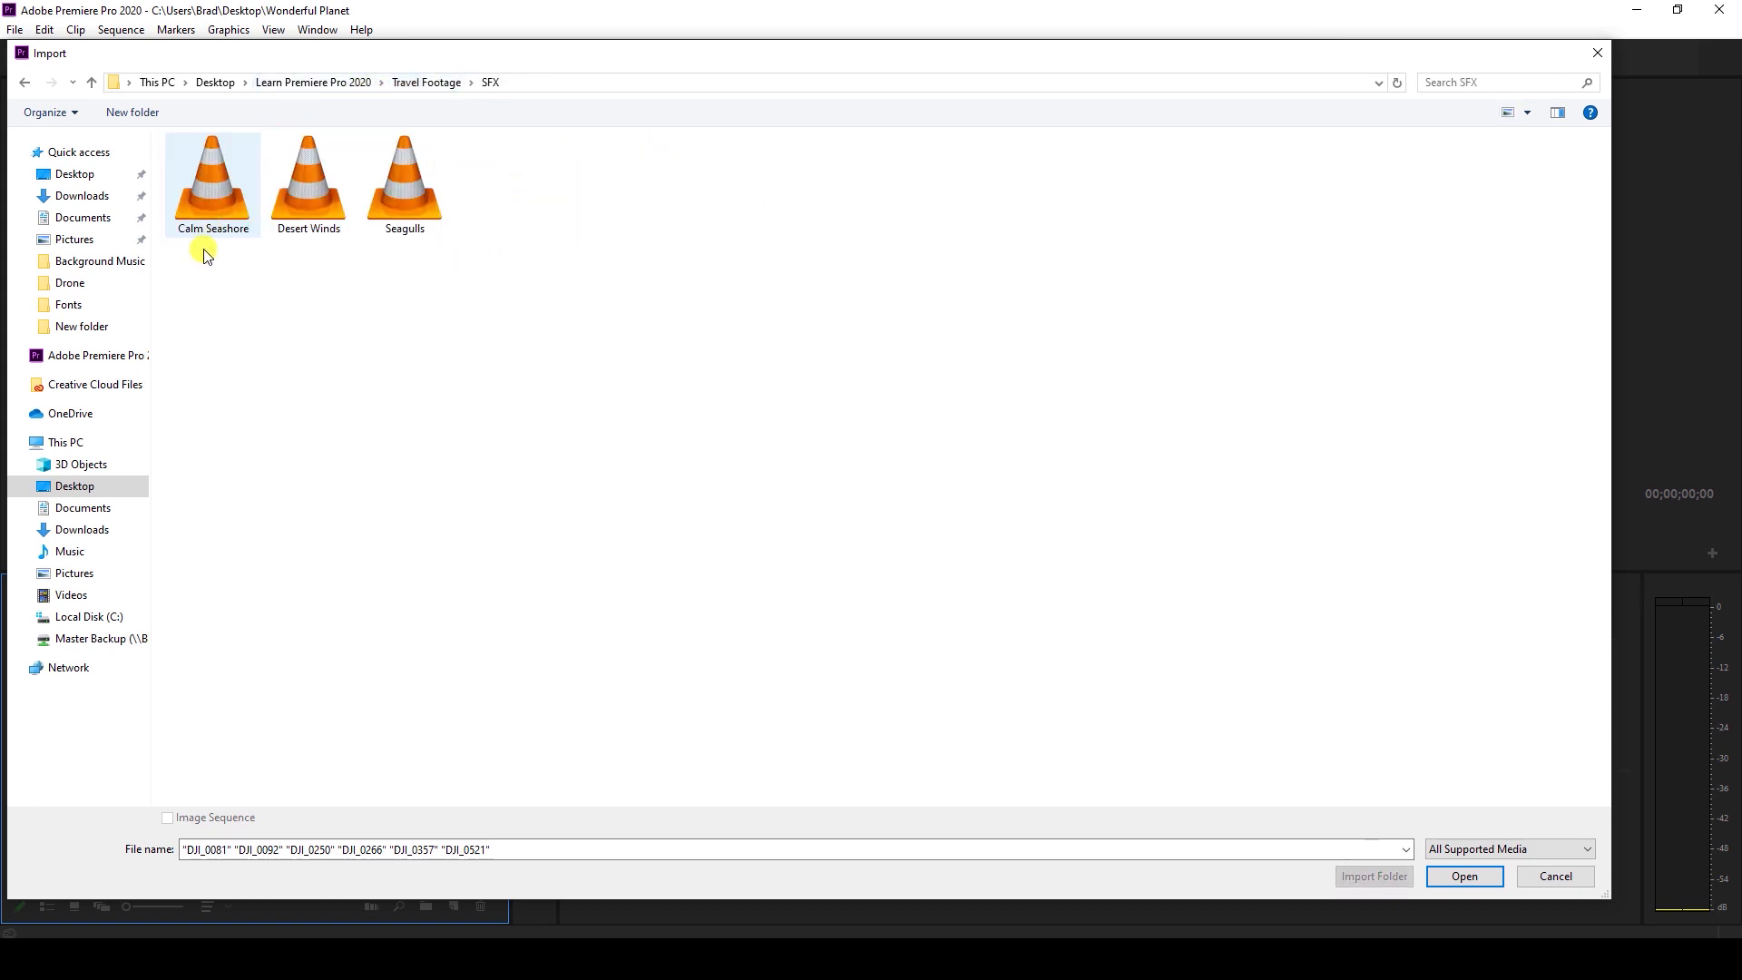
drag(210, 261, 482, 214)
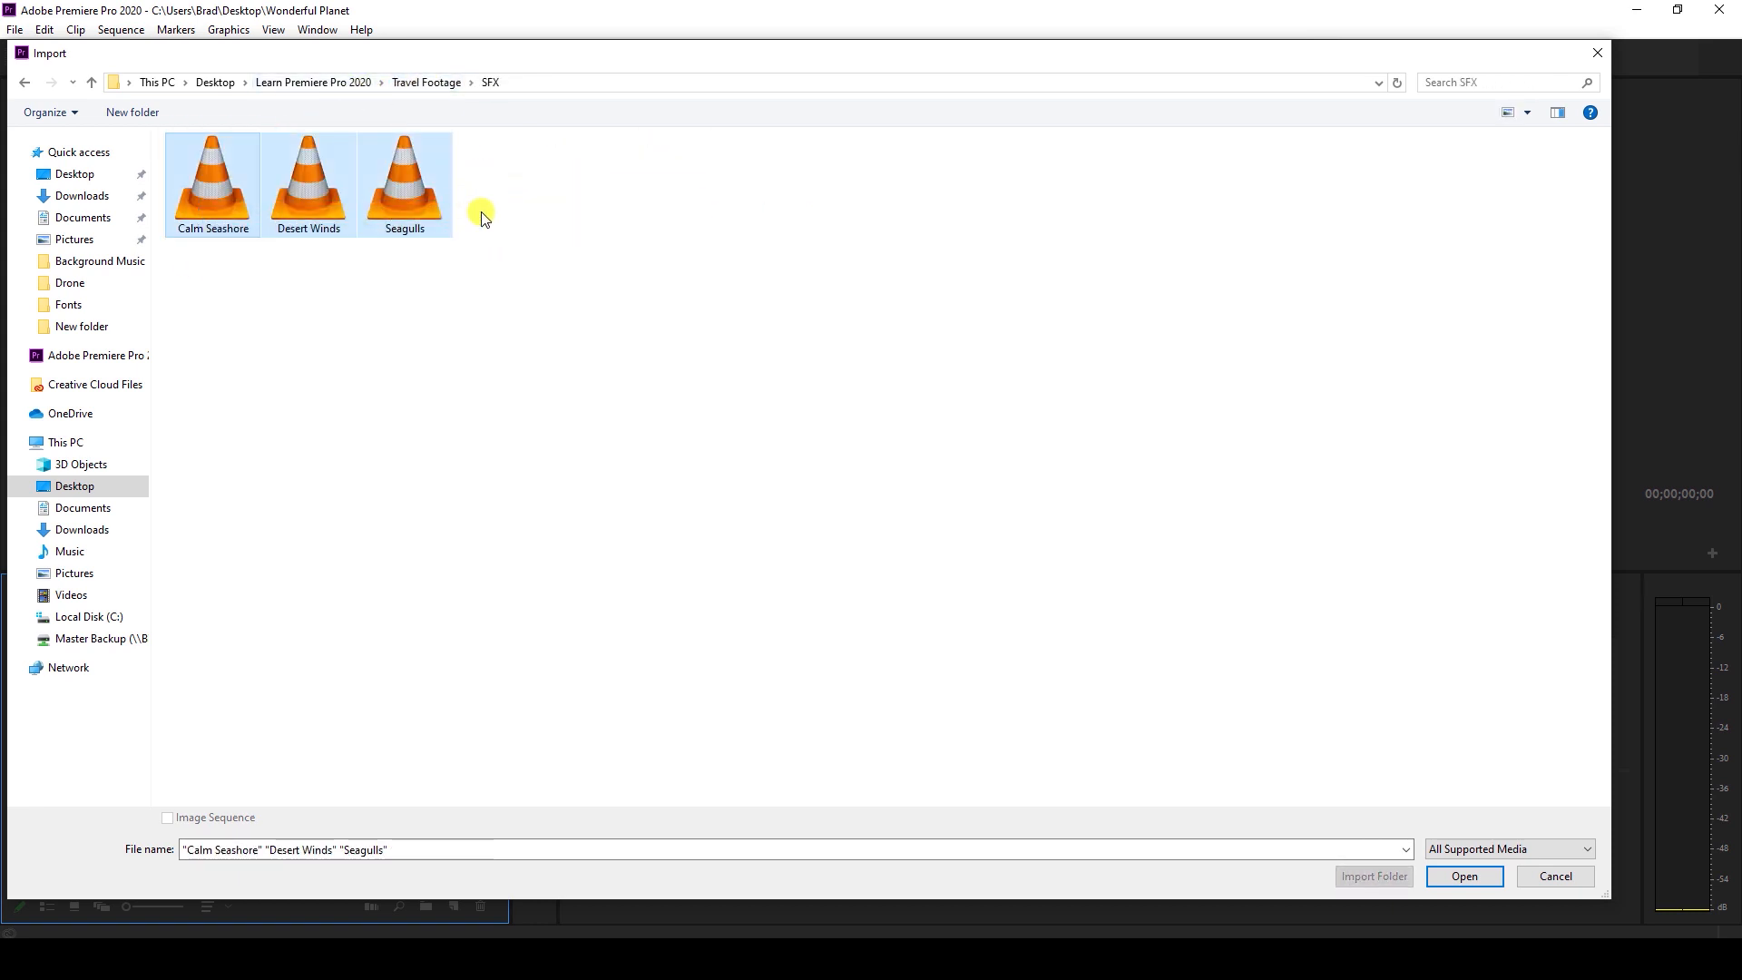
click(444, 88)
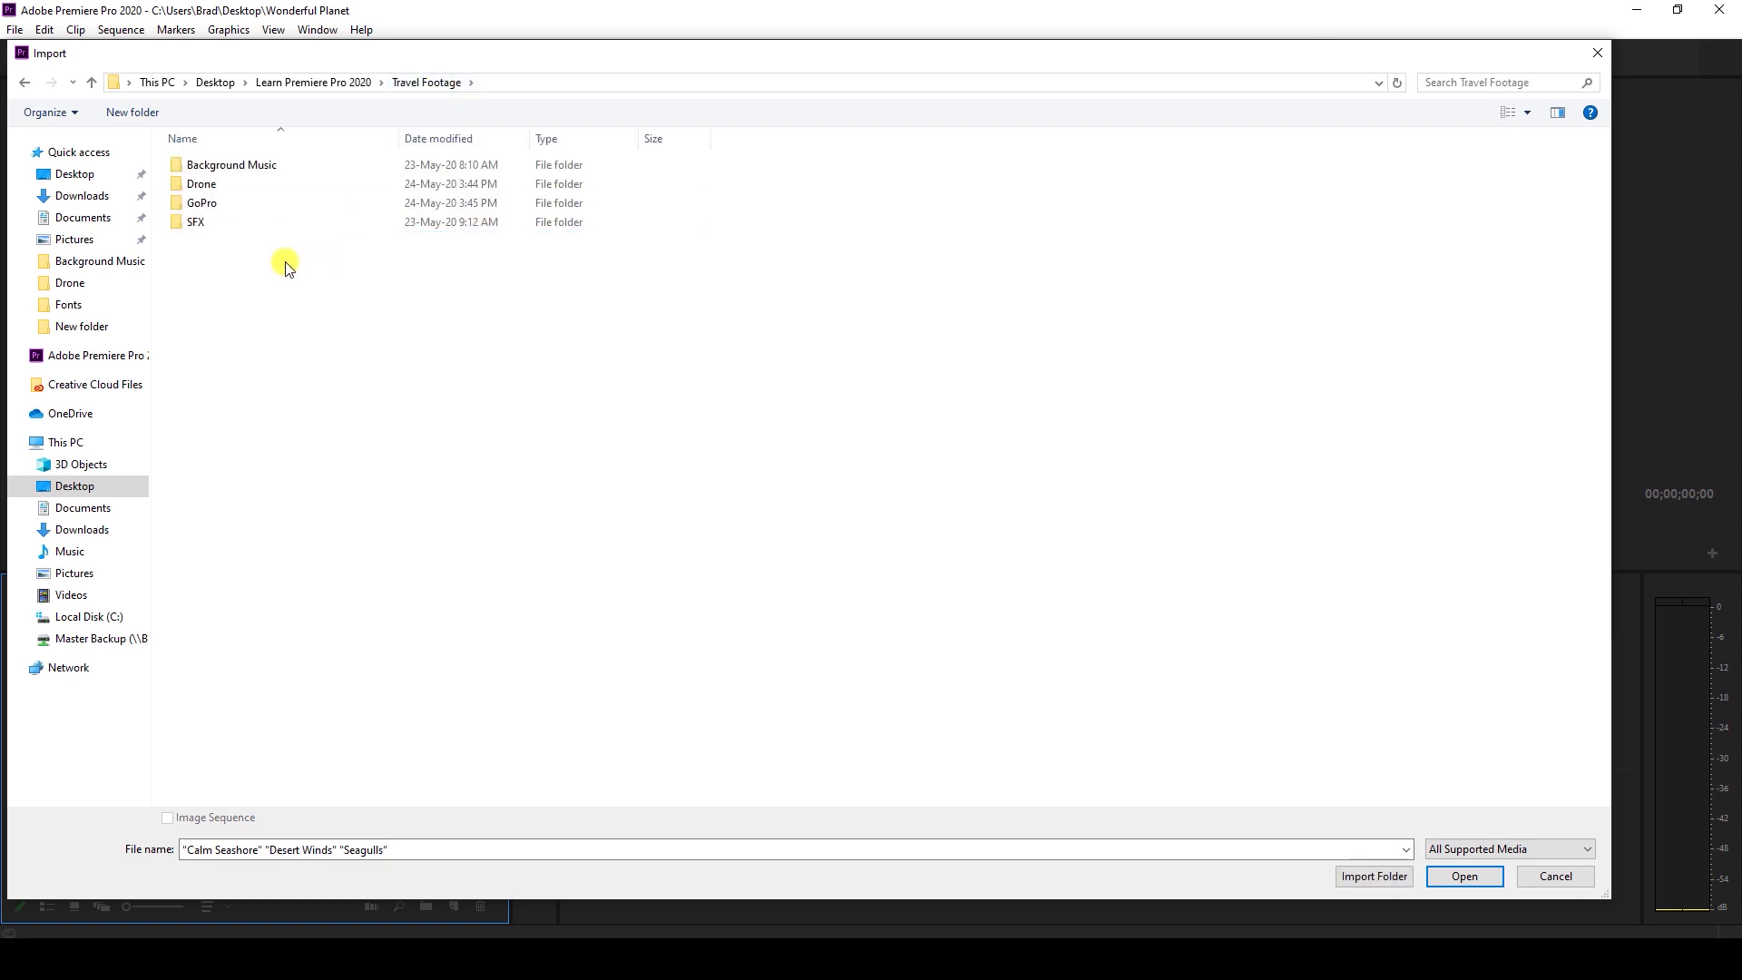
right_click(194, 330)
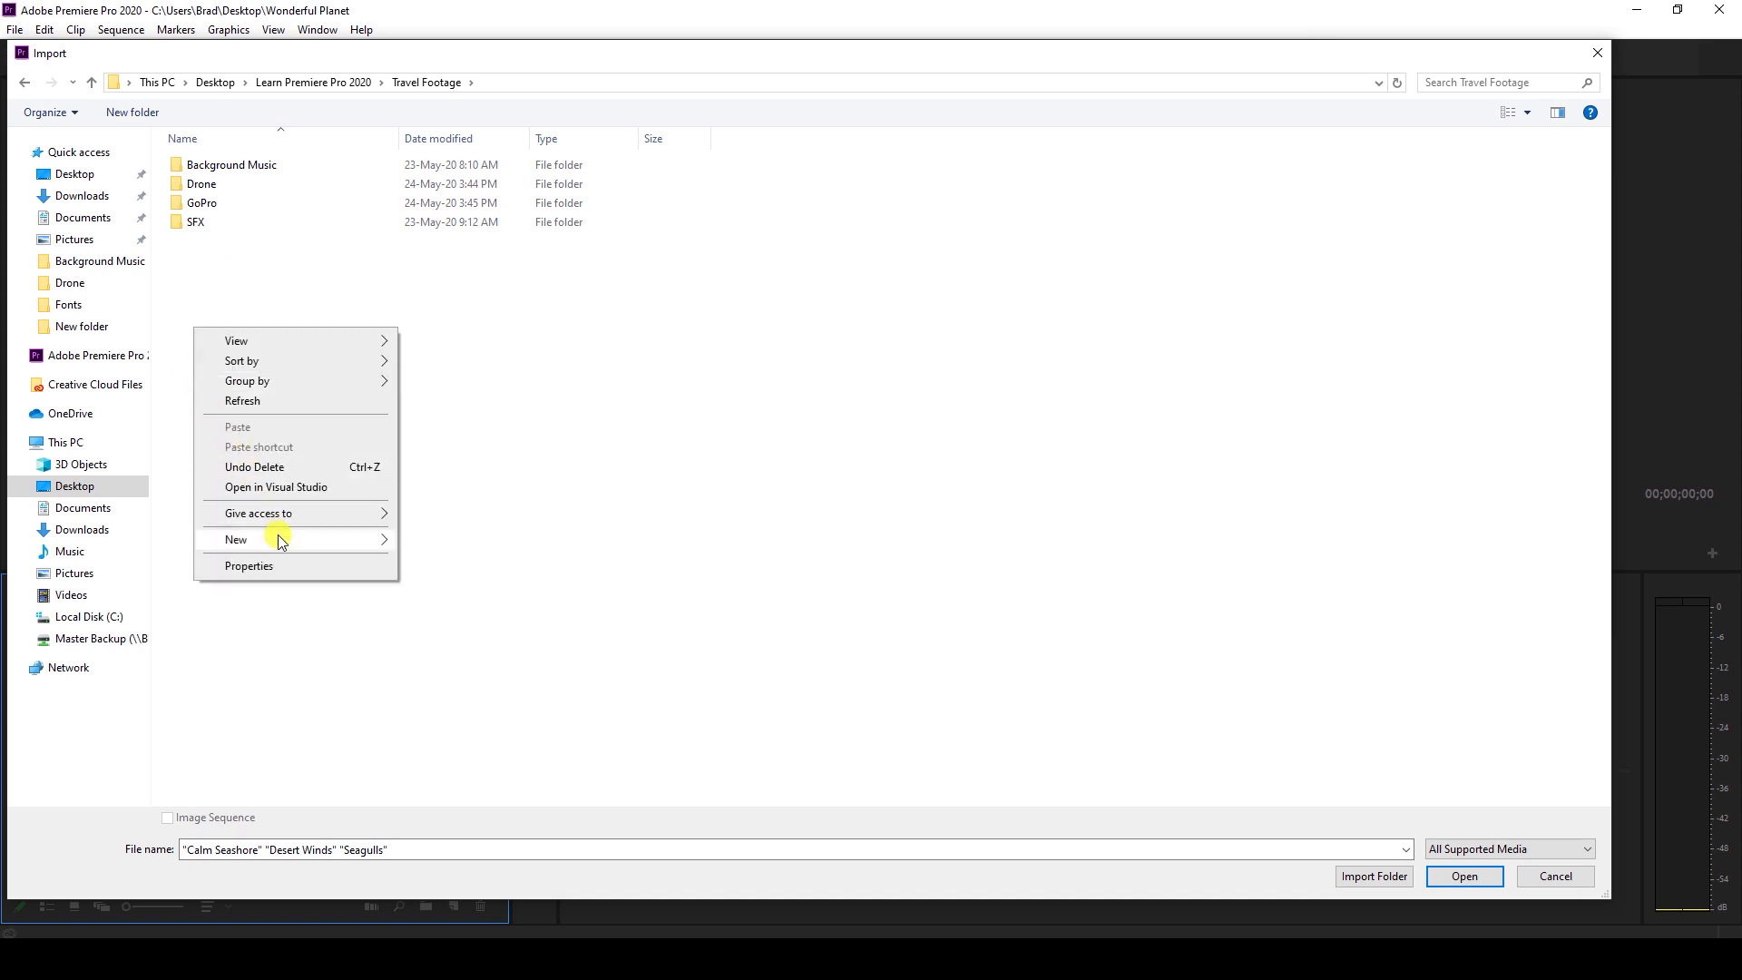
mouse_move(234, 539)
click(468, 542)
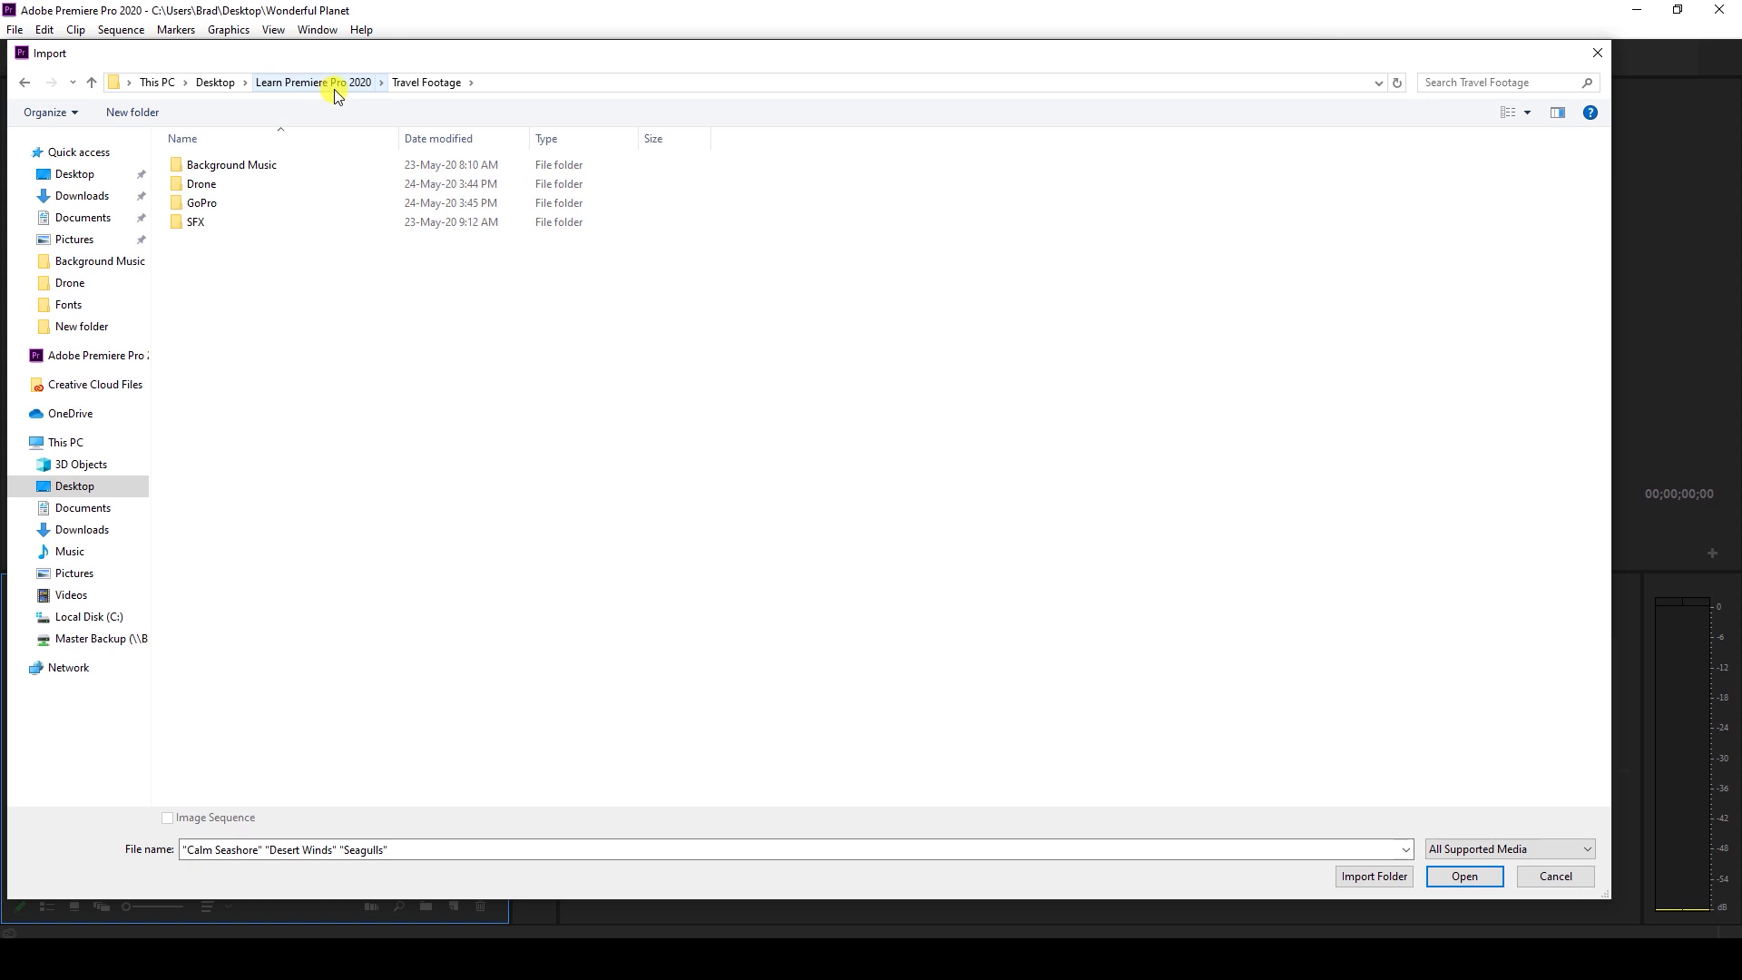
Look at the individual clips DJI_0081 and DJI_0092 in the Drone folder and return to Travel Footage.
double_click(225, 185)
click(218, 234)
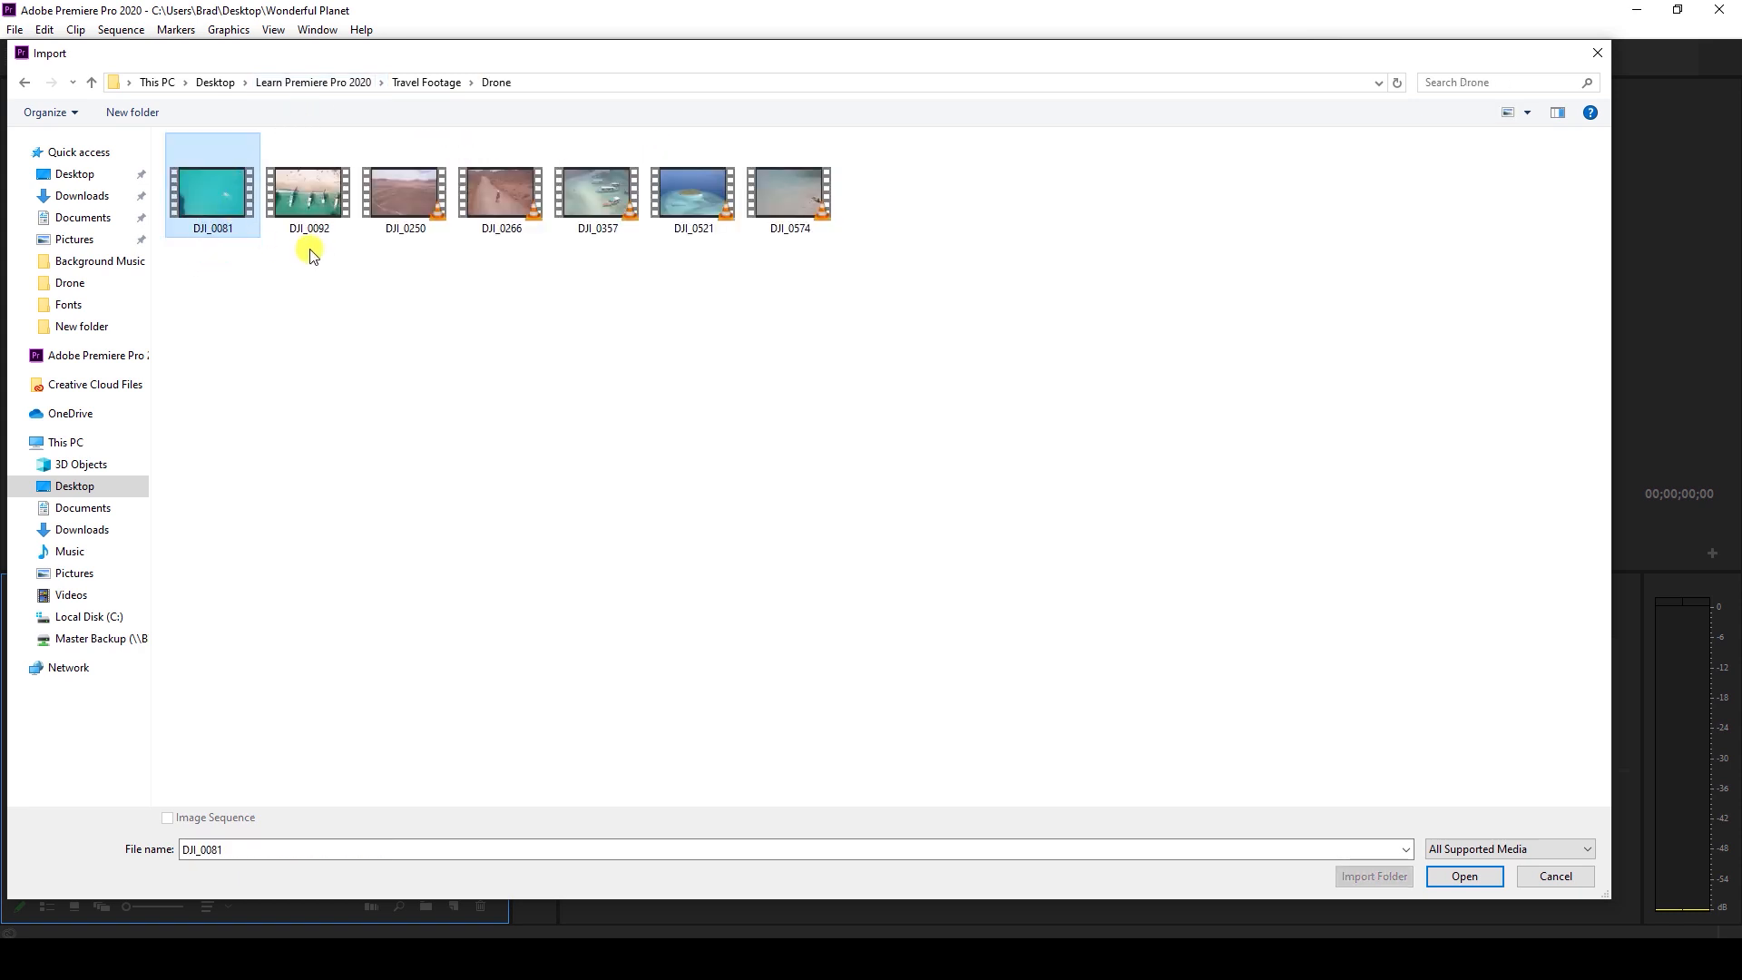
click(326, 226)
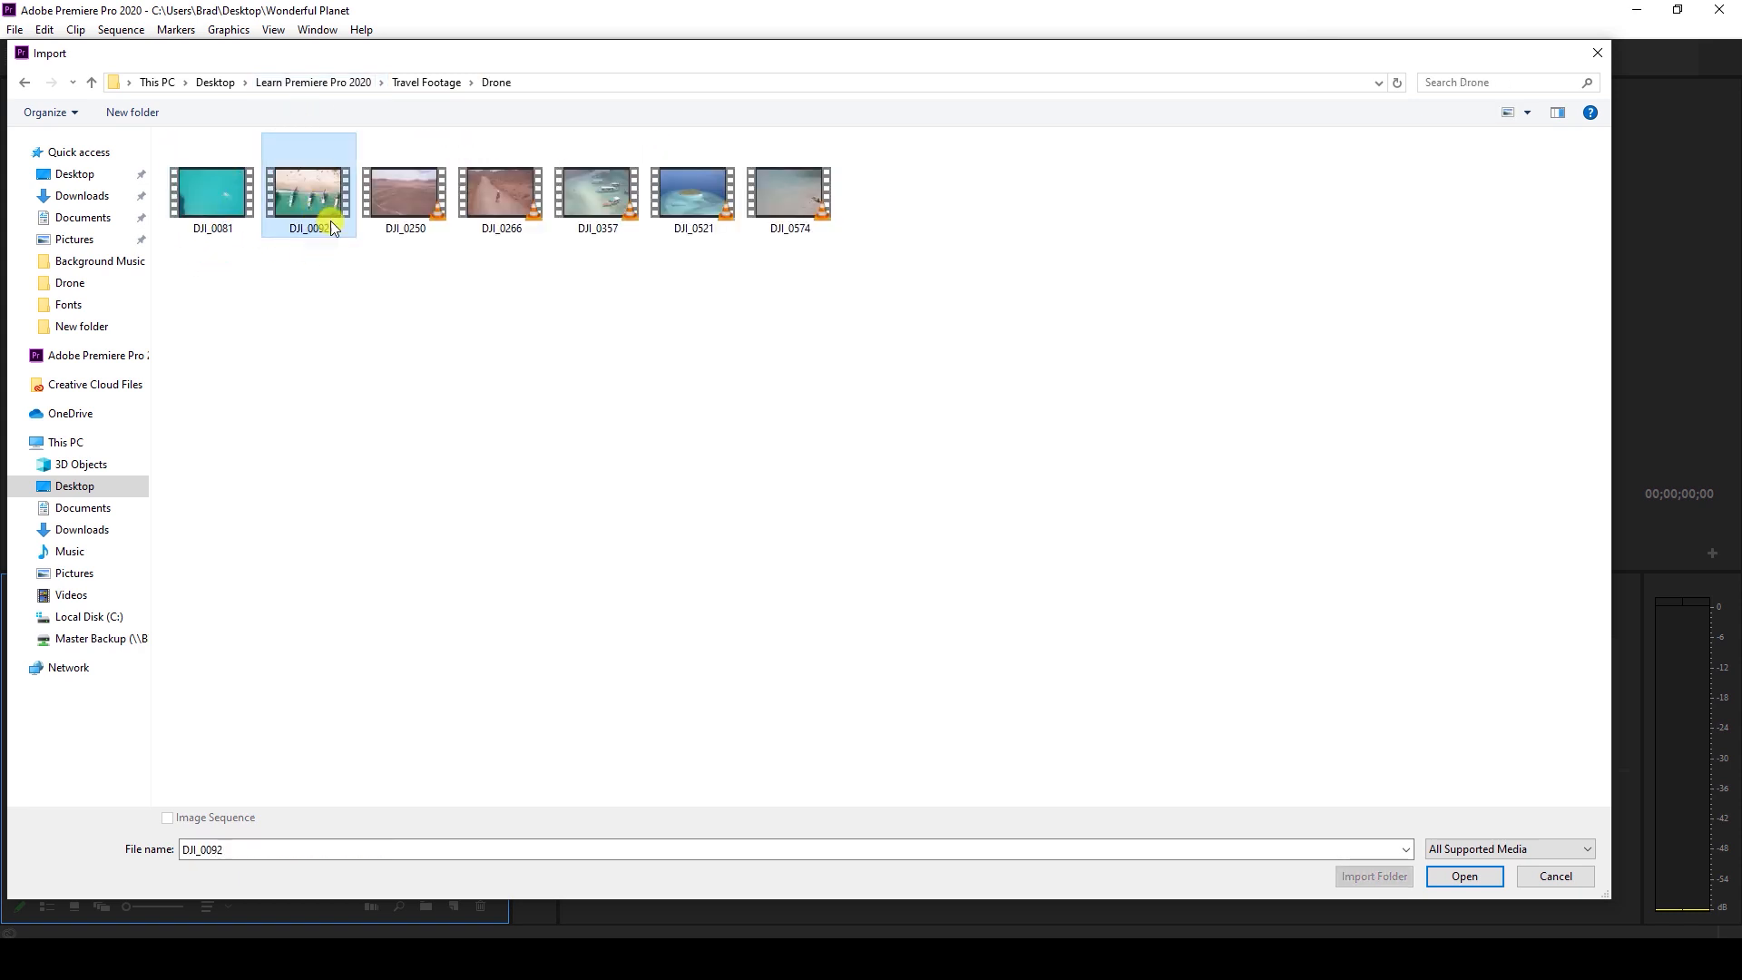
click(435, 83)
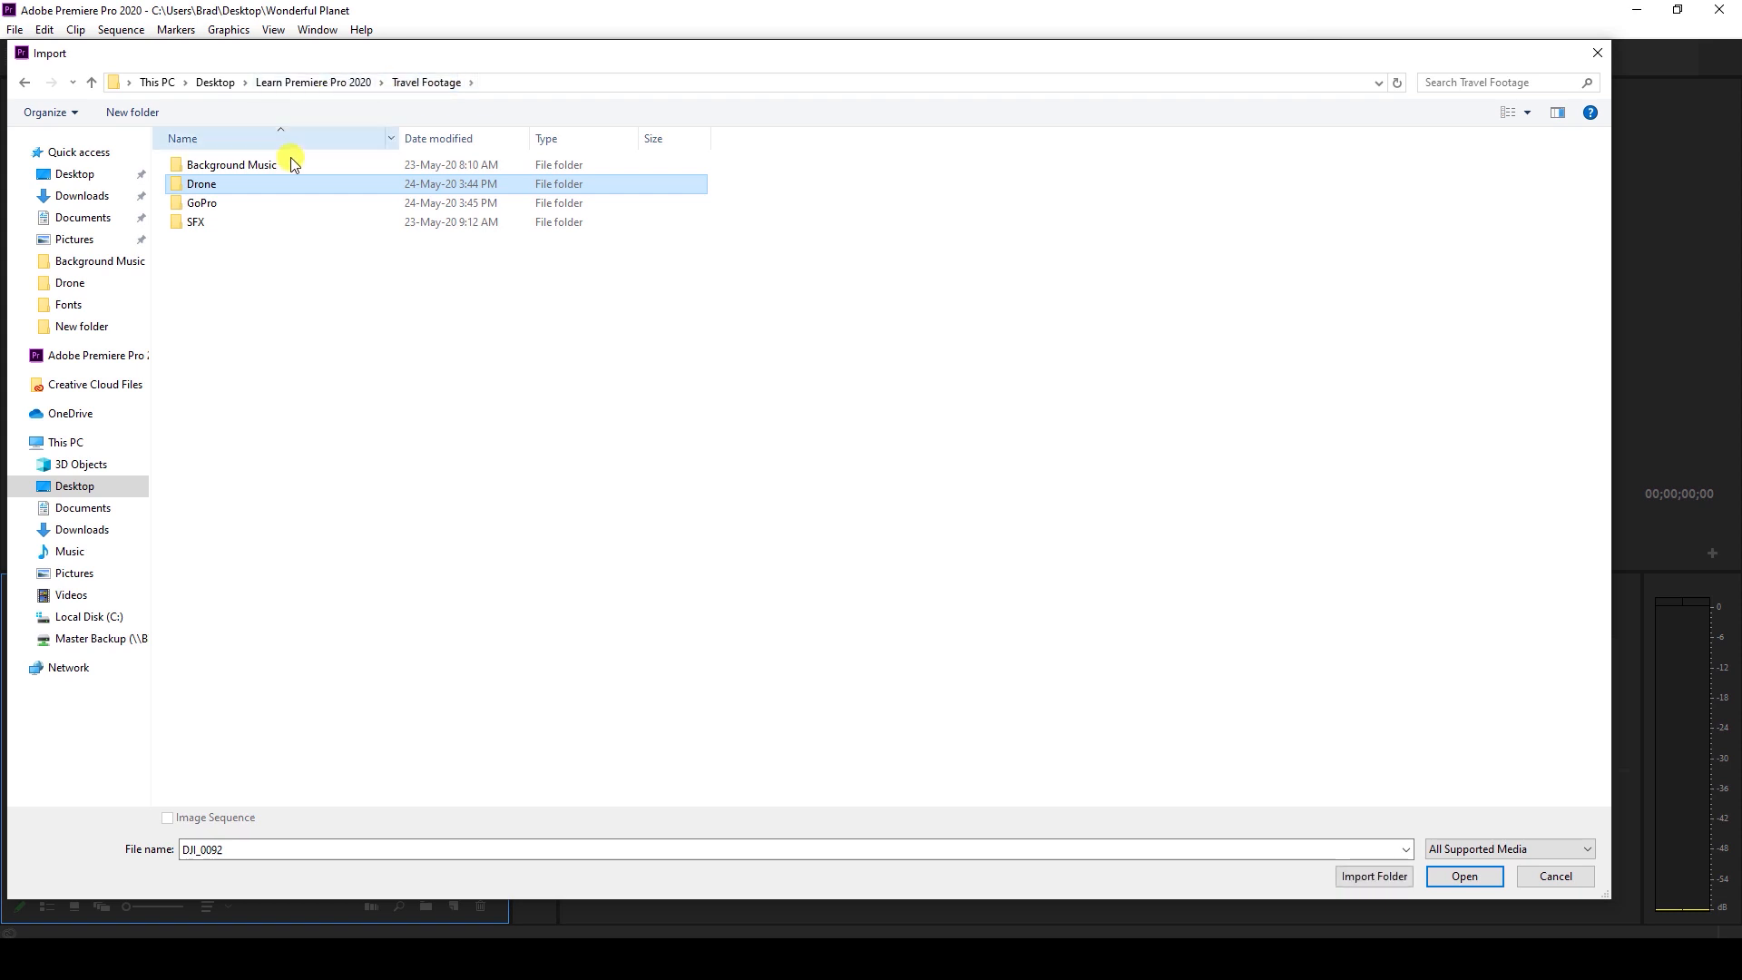
Import the whole Travel Footage folder from Learn Premiere Pro 2020, keeping its subfolders.
click(327, 81)
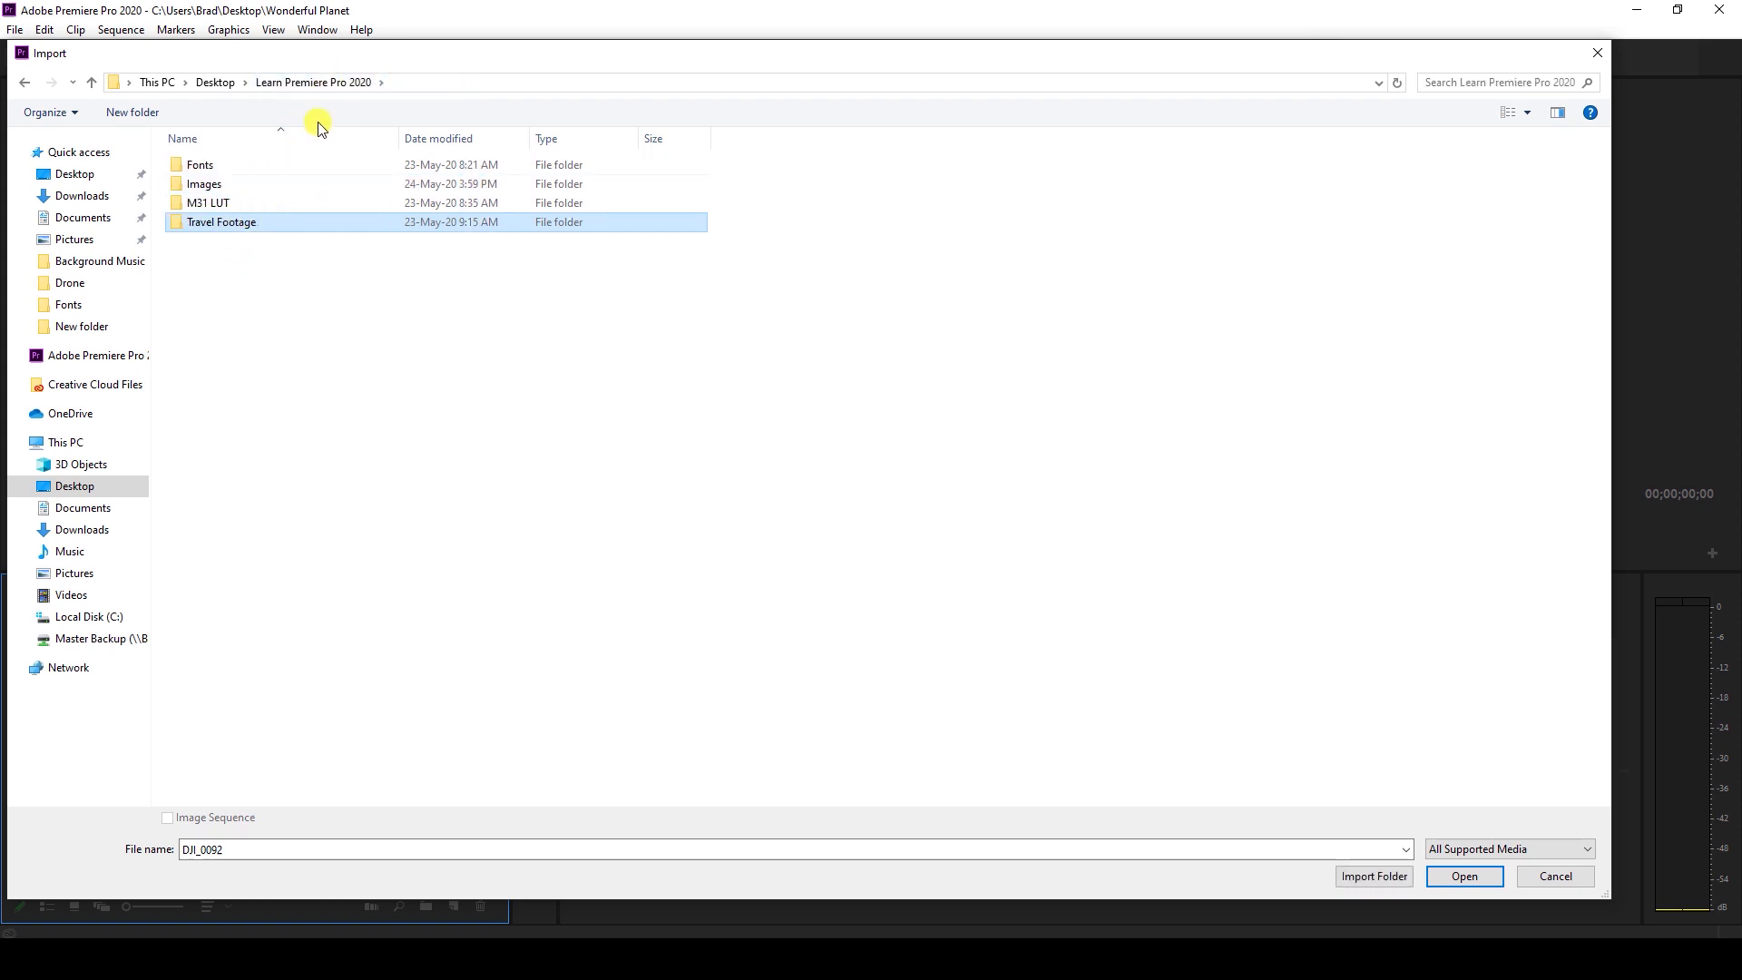
double_click(241, 224)
key(ctrl+a)
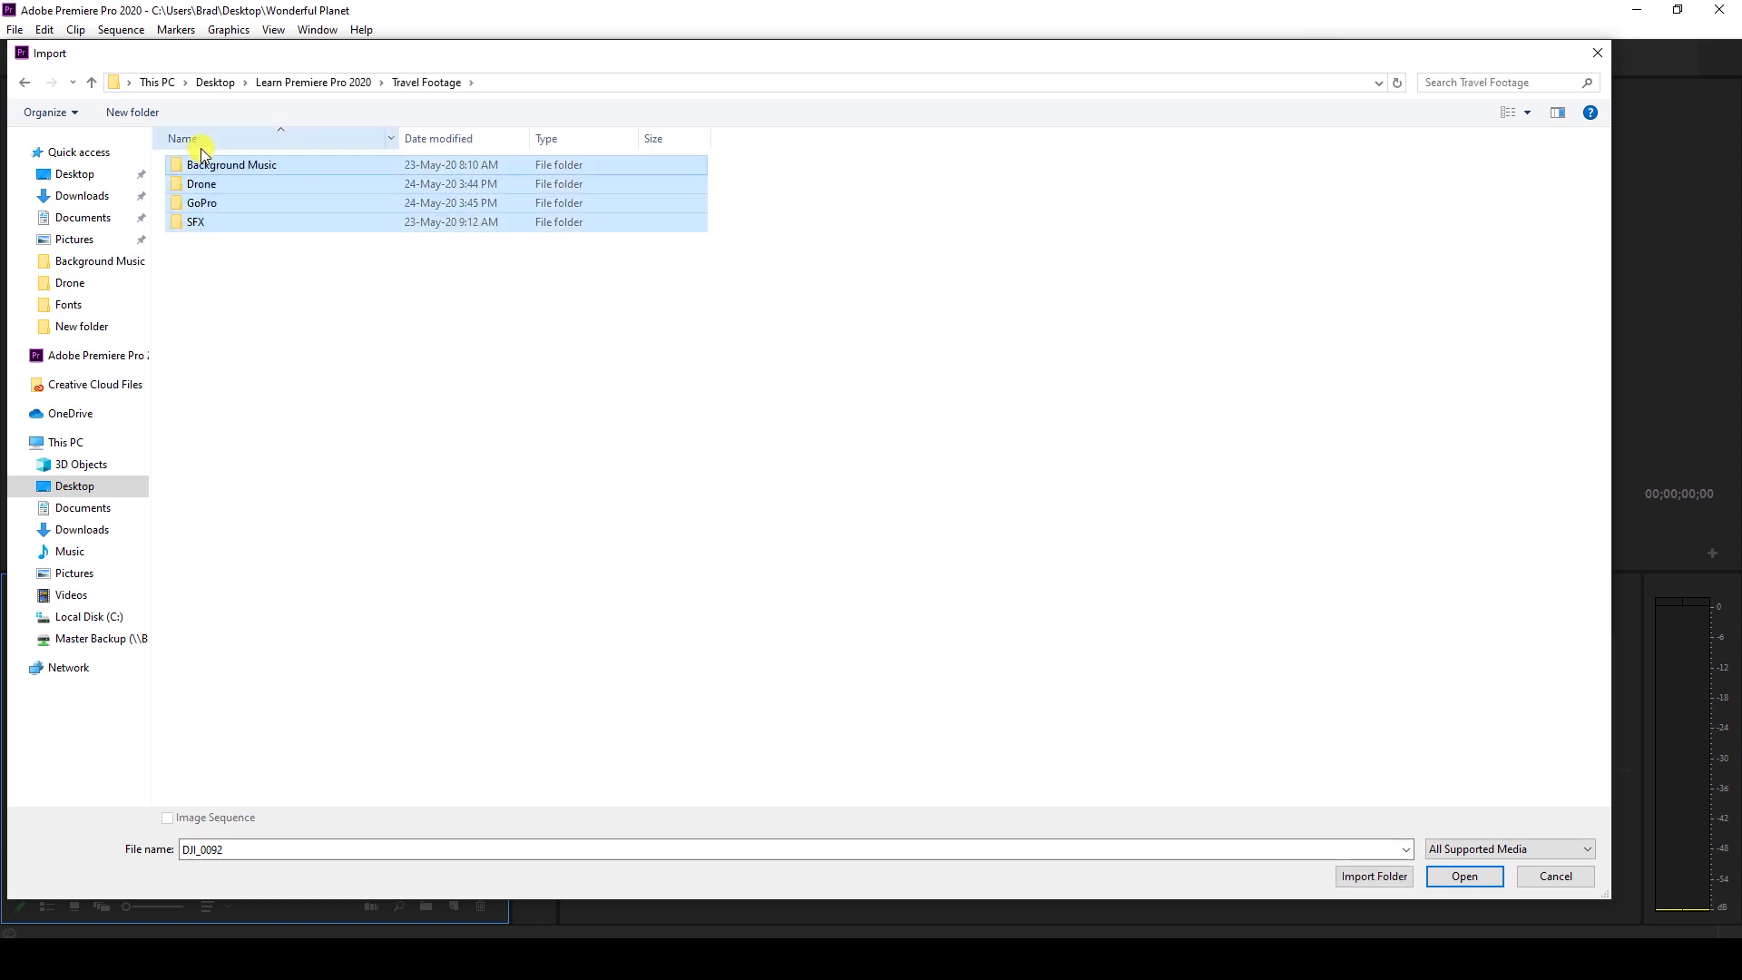
click(334, 84)
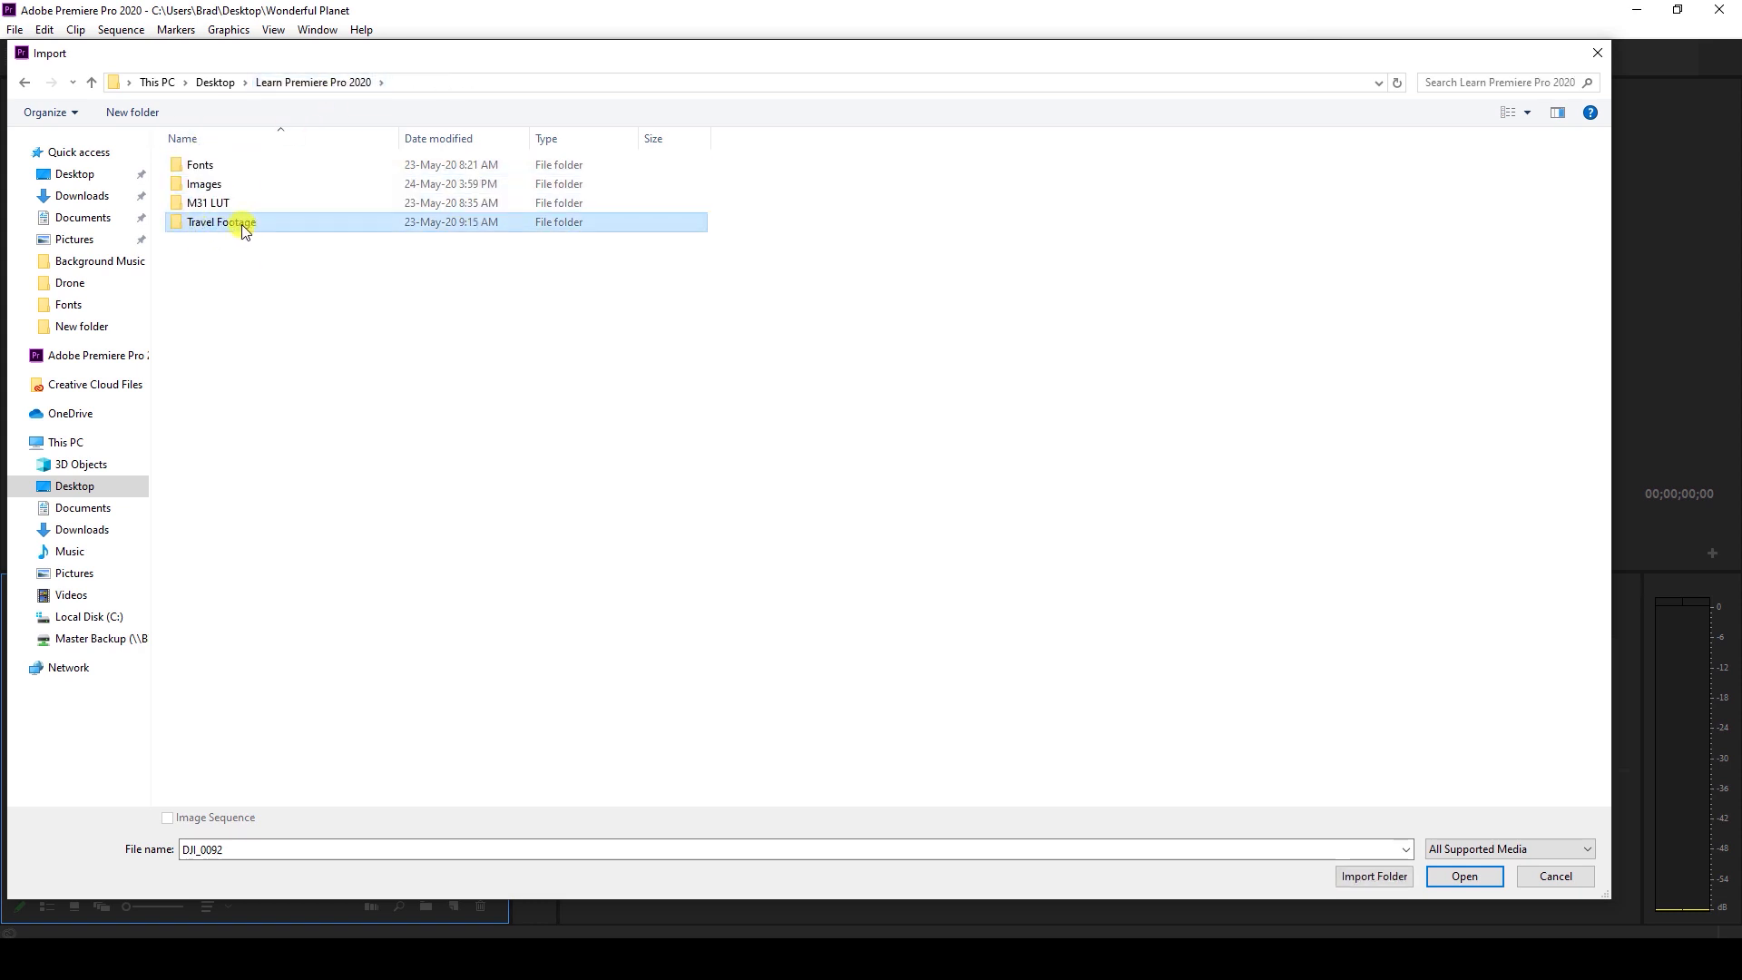
click(1367, 877)
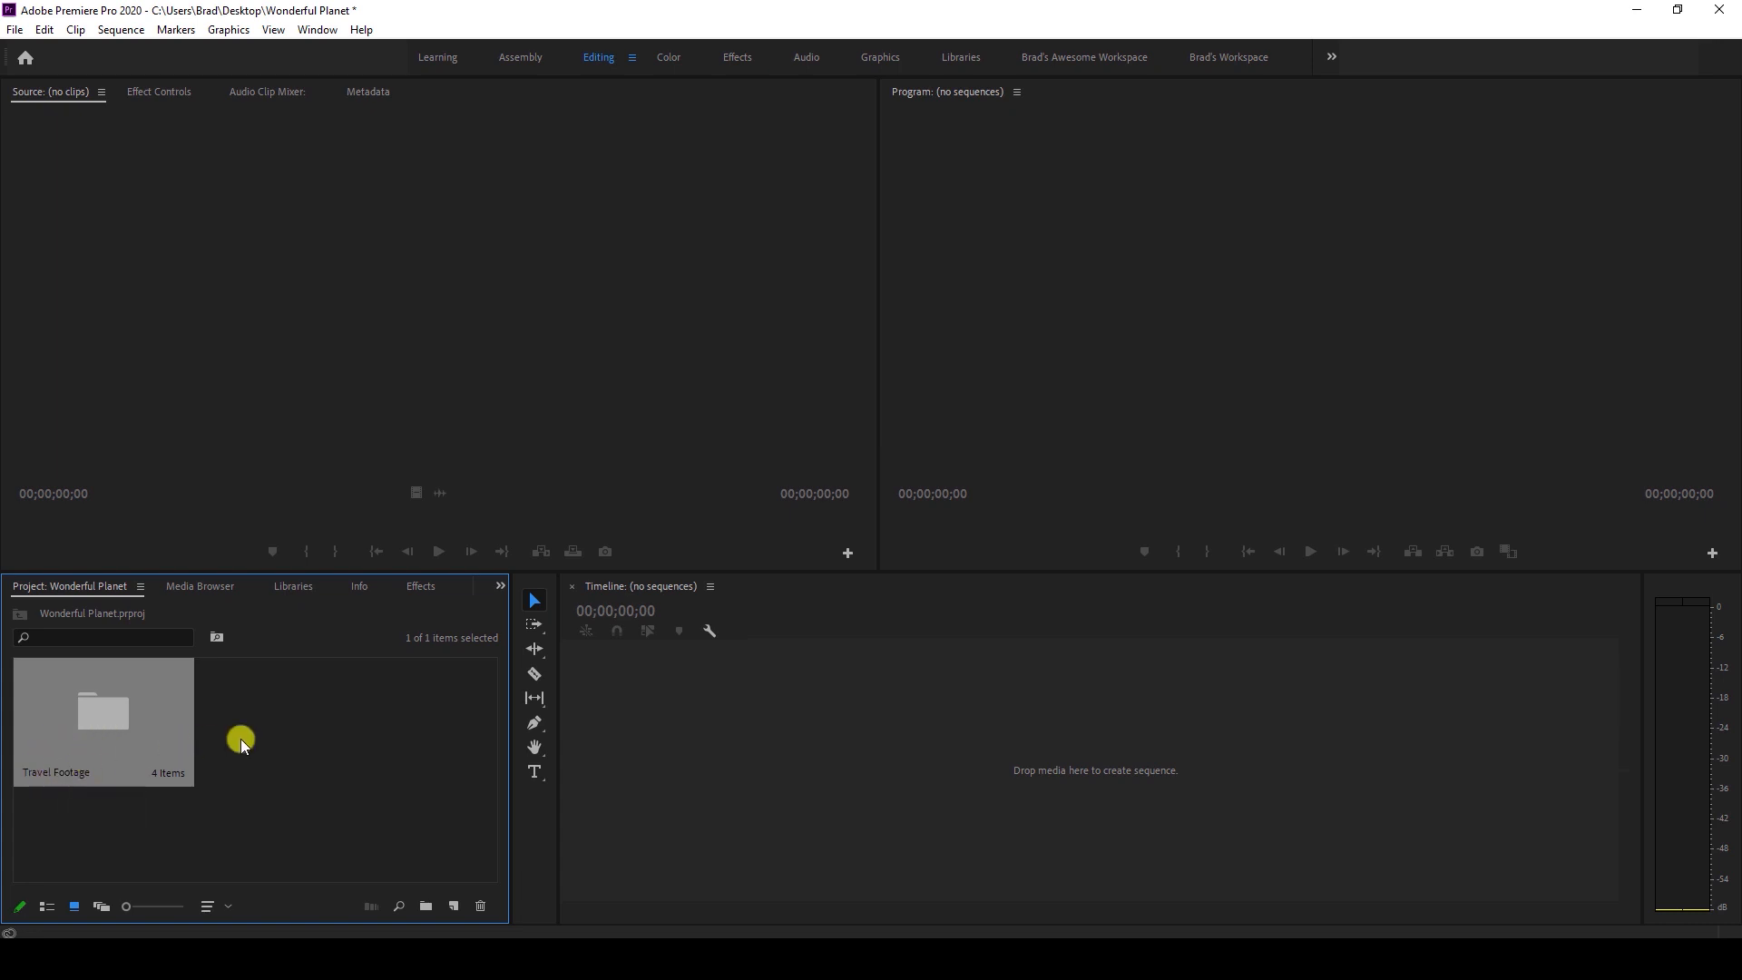
Examine the subfolders of the imported Travel Footage bin and the clips in its GoPro bin, and return to Travel Footage.
double_click(123, 724)
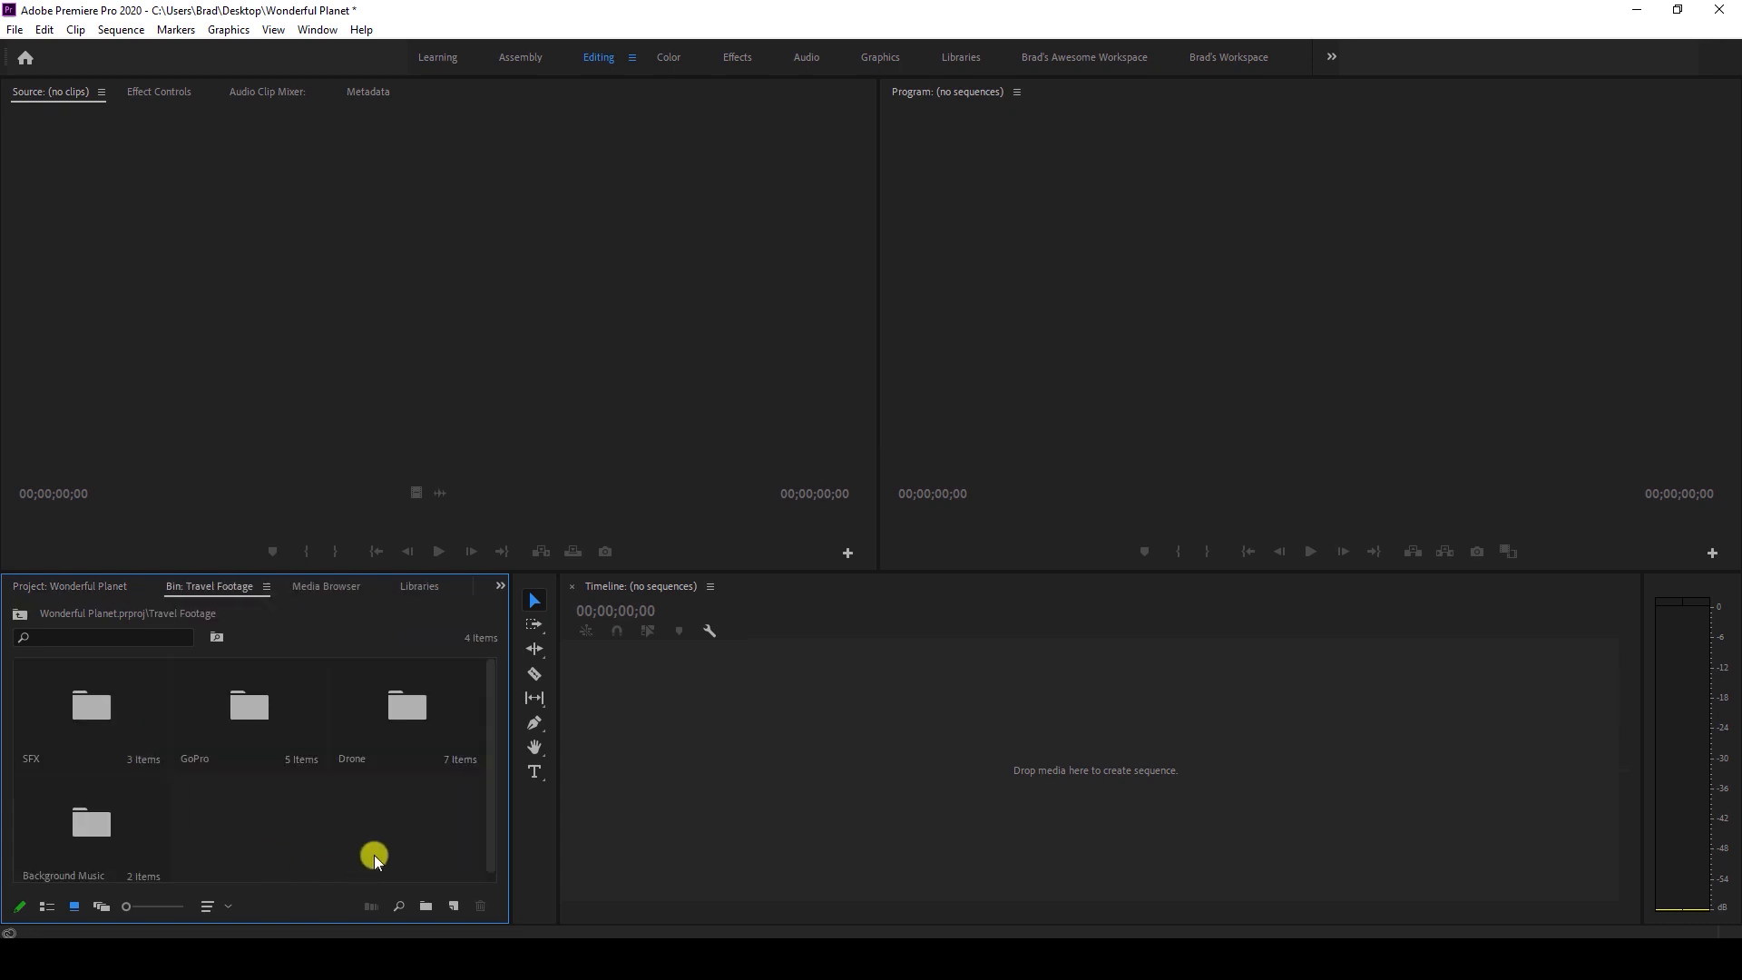
drag(420, 853, 62, 723)
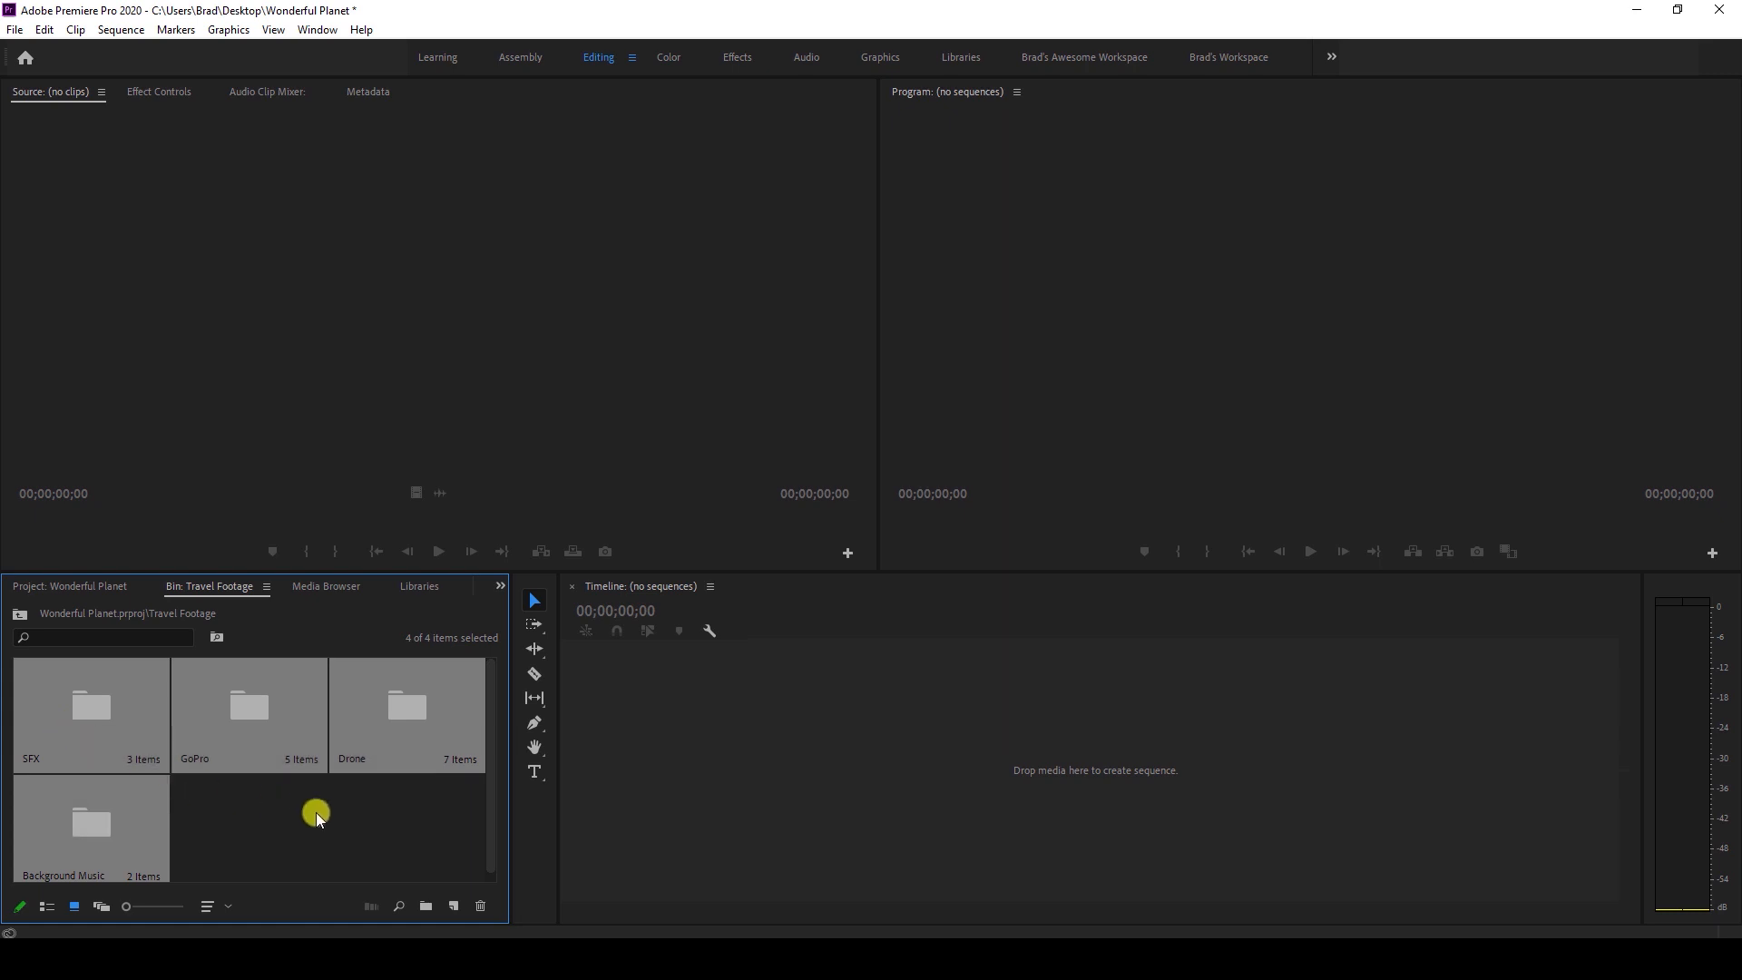
click(367, 818)
drag(406, 814, 209, 777)
click(225, 715)
click(410, 722)
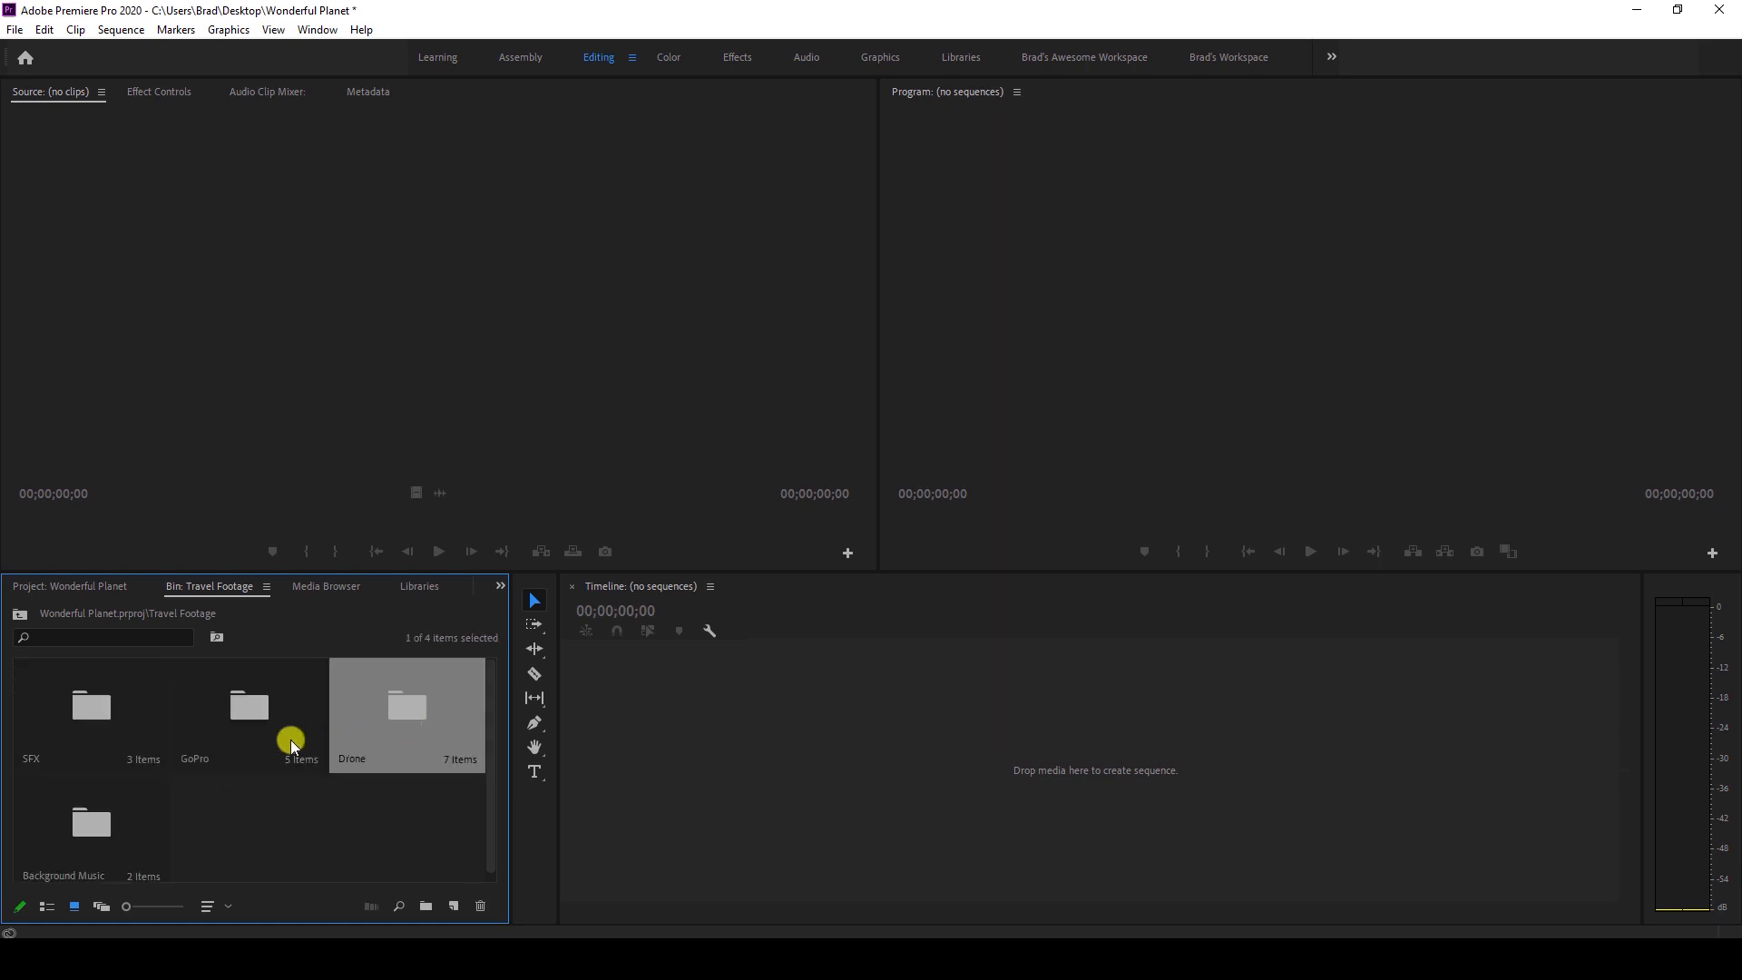
double_click(246, 719)
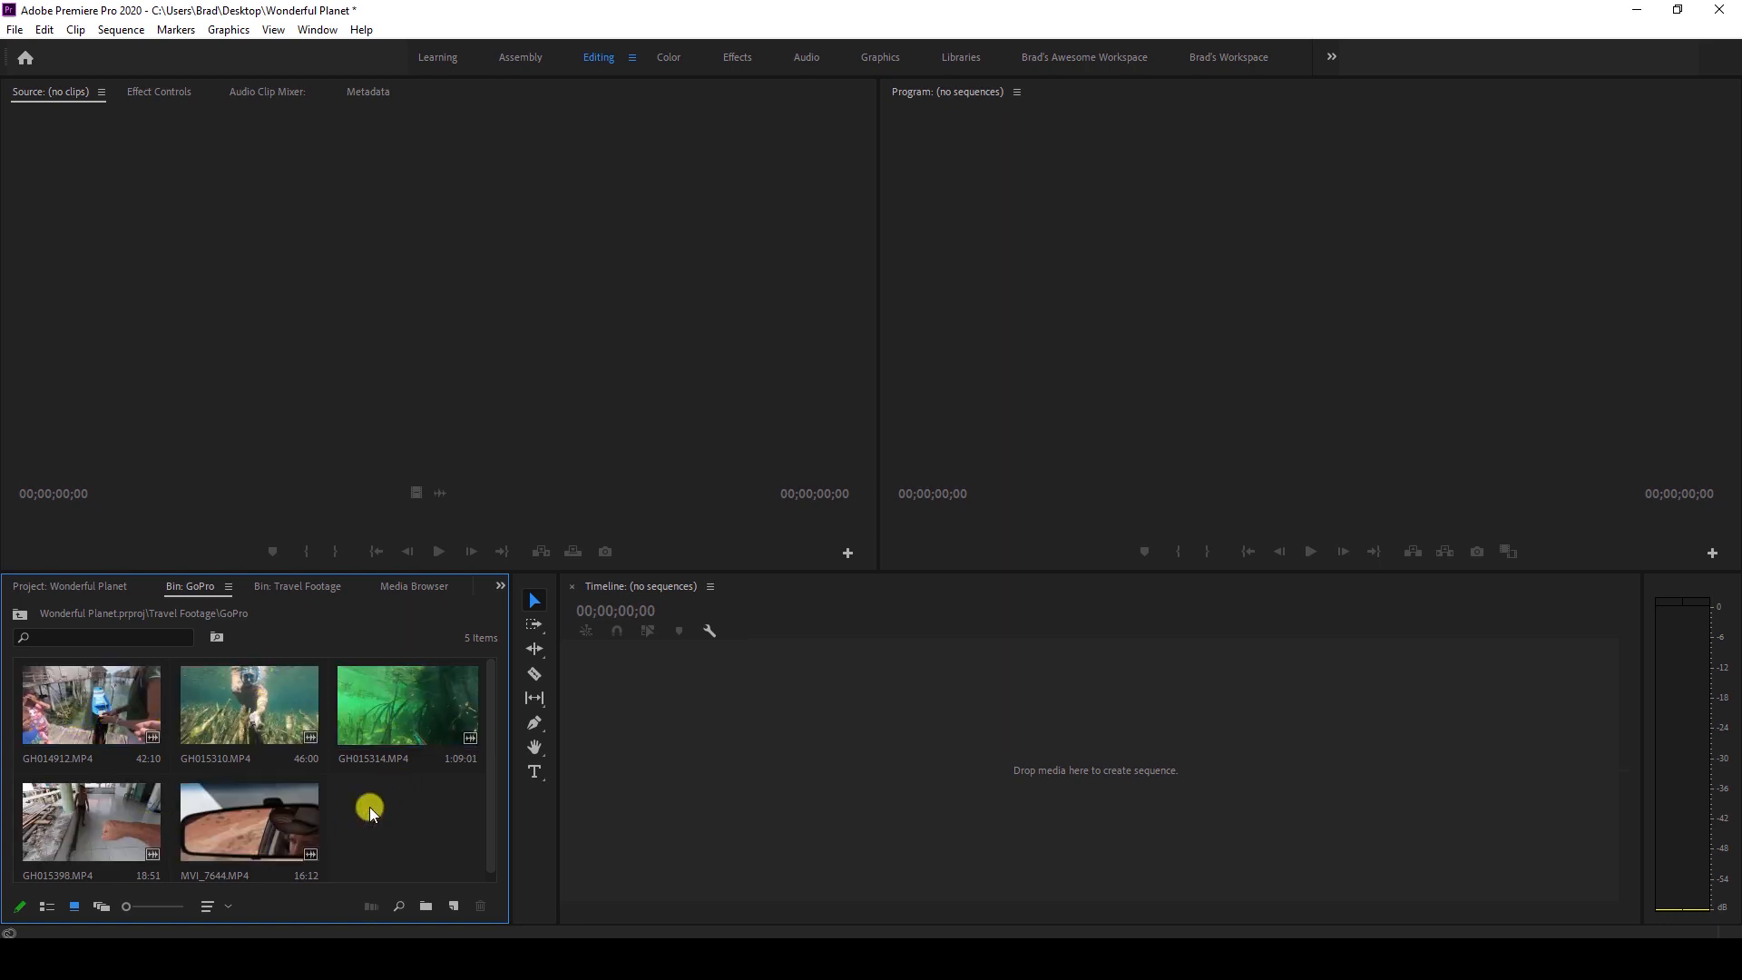
click(21, 621)
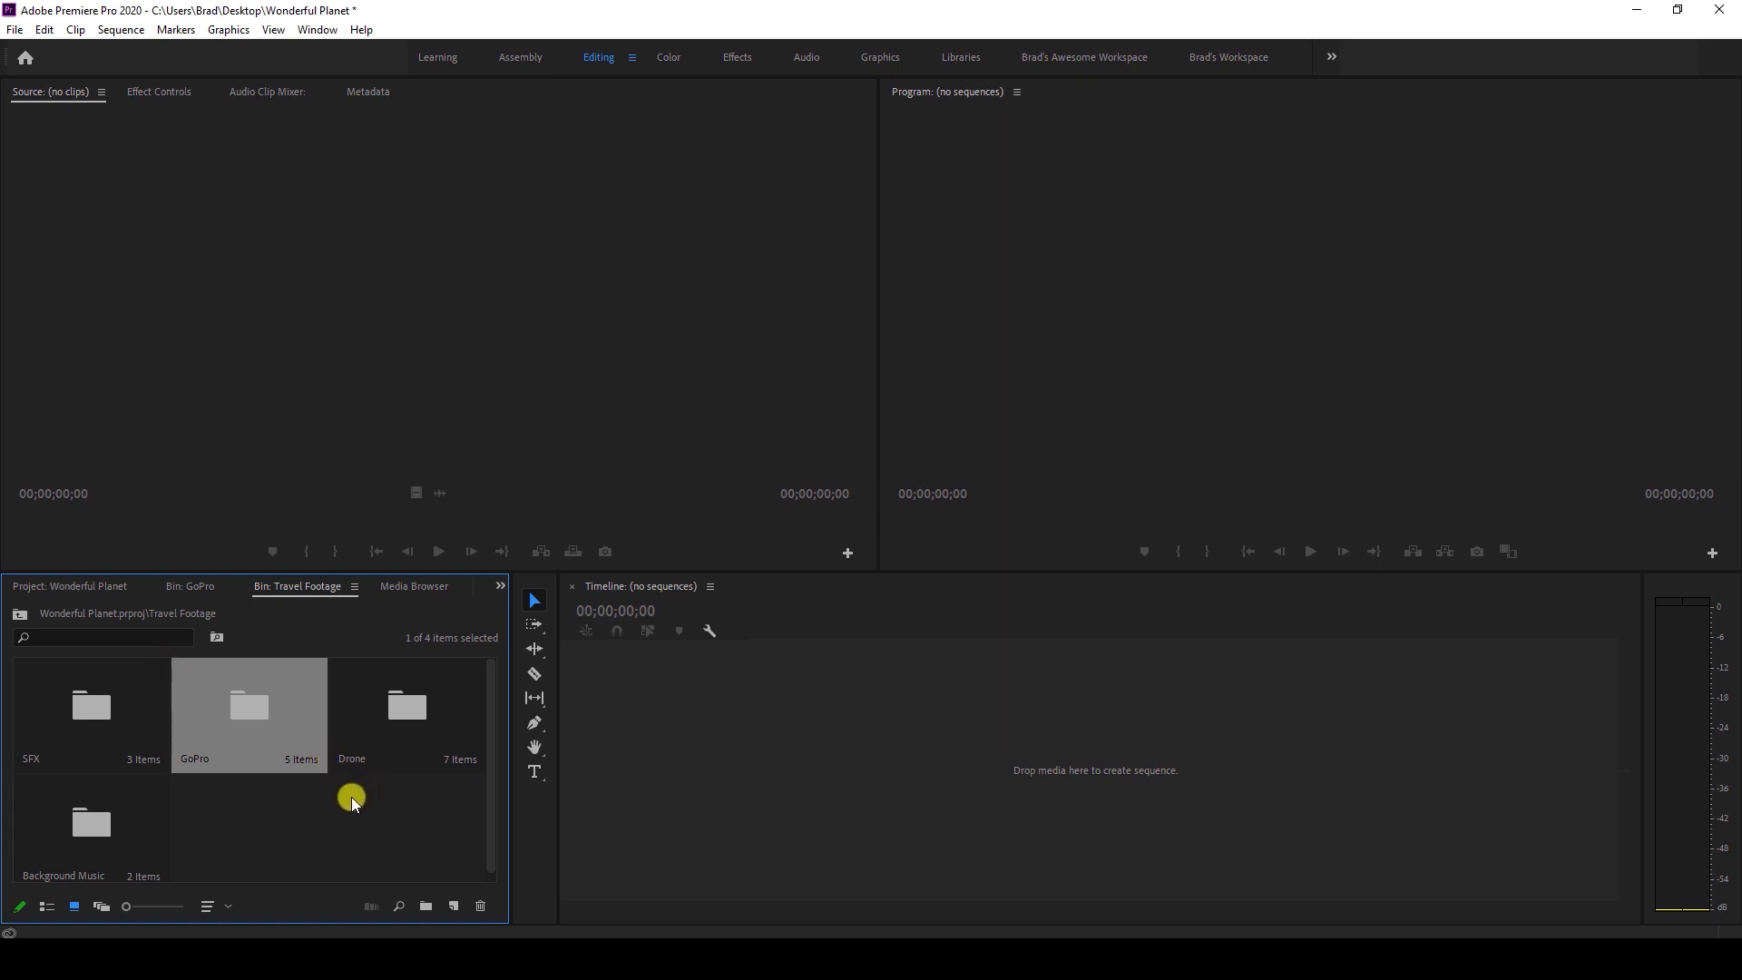
click(343, 827)
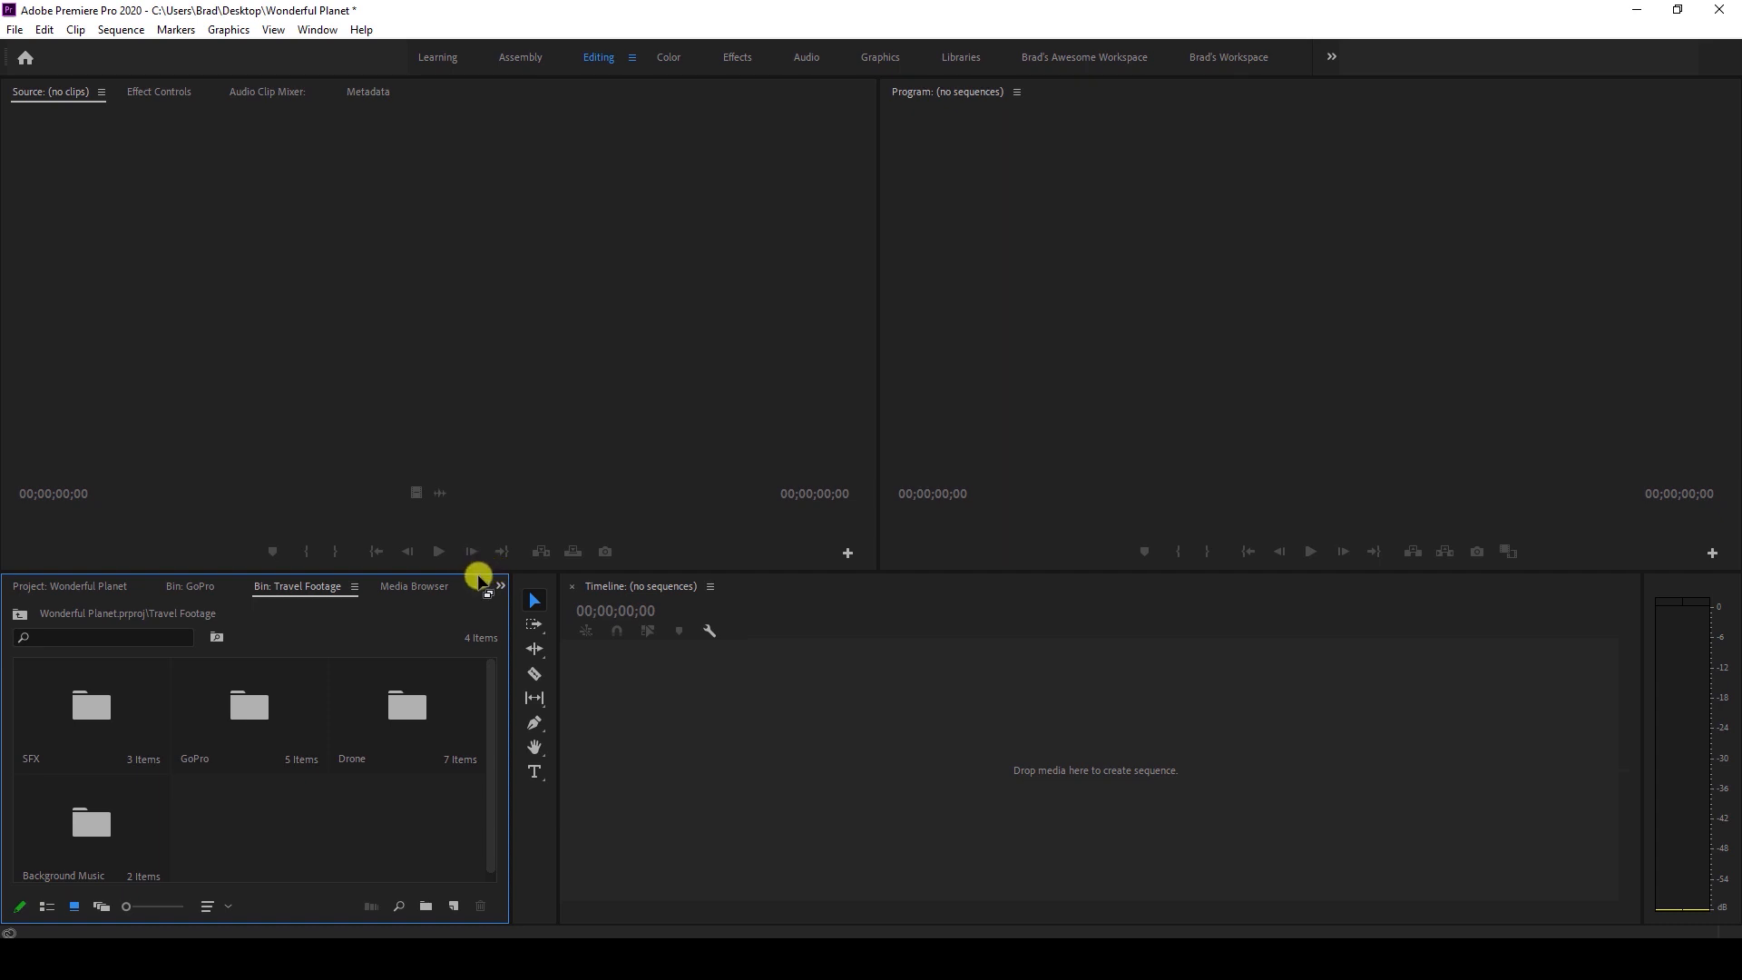
Enlarge the project and timeline area, adjust the tools area's width, and narrow the Source monitor in favour of the Program monitor.
drag(482, 571, 497, 509)
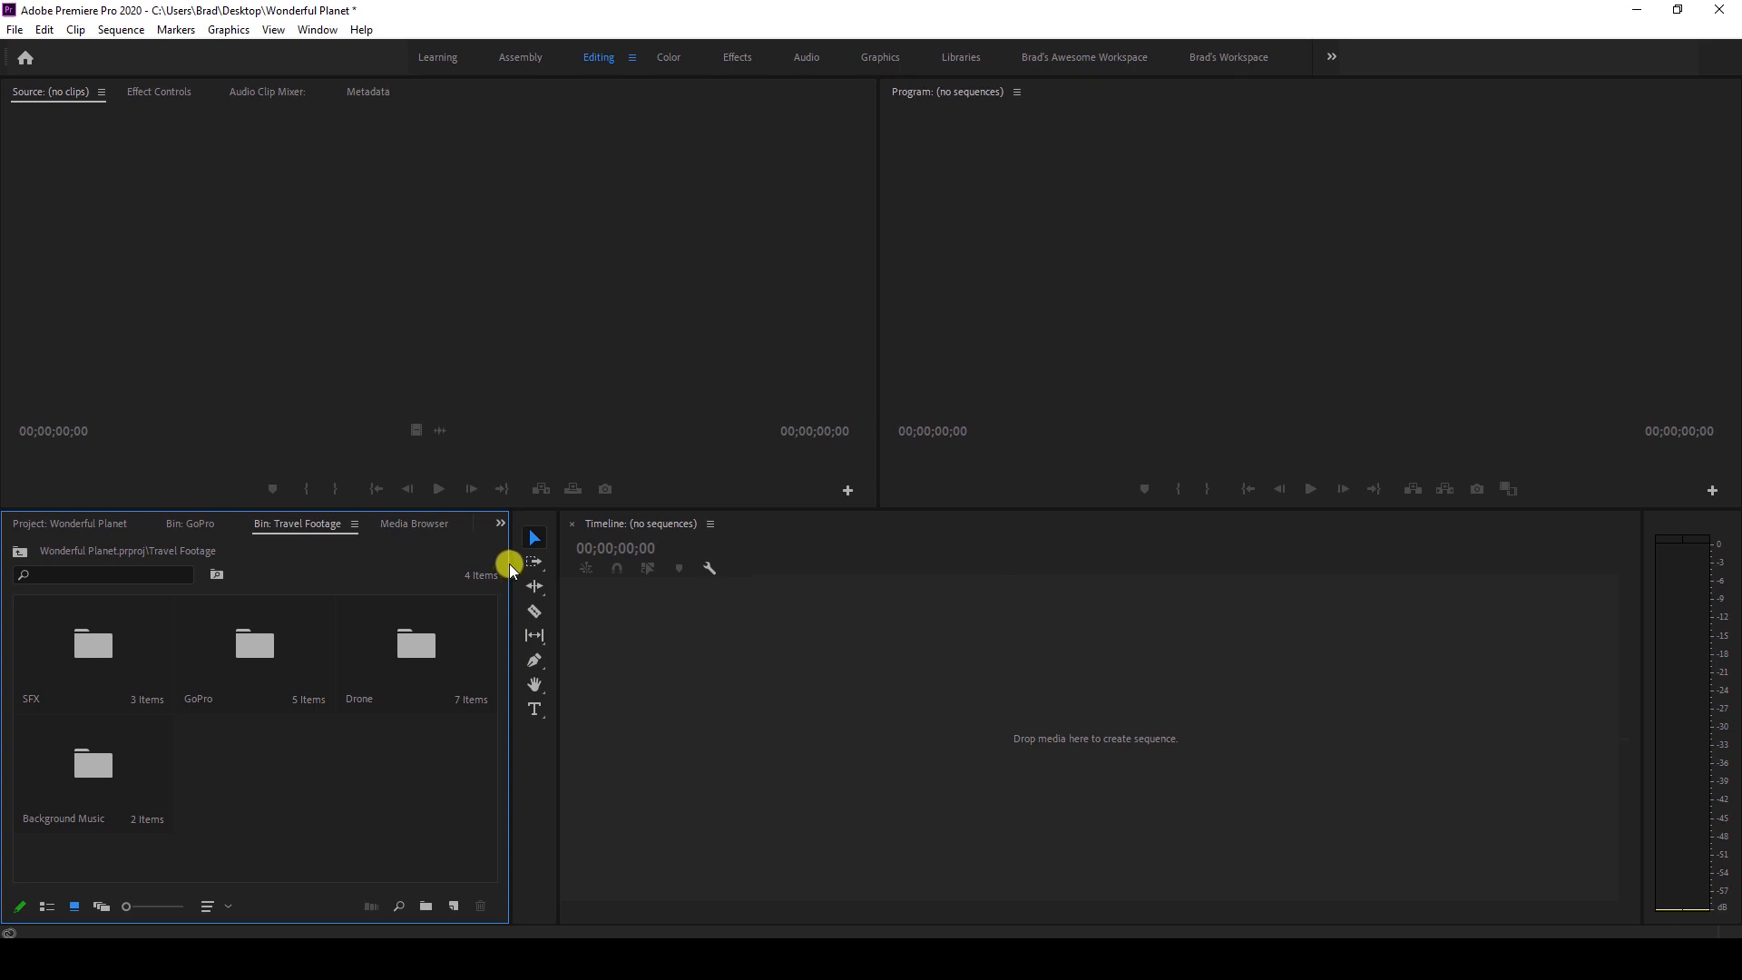
mouse_move(517, 563)
mouse_down()
mouse_move(564, 563)
mouse_move(506, 569)
mouse_up()
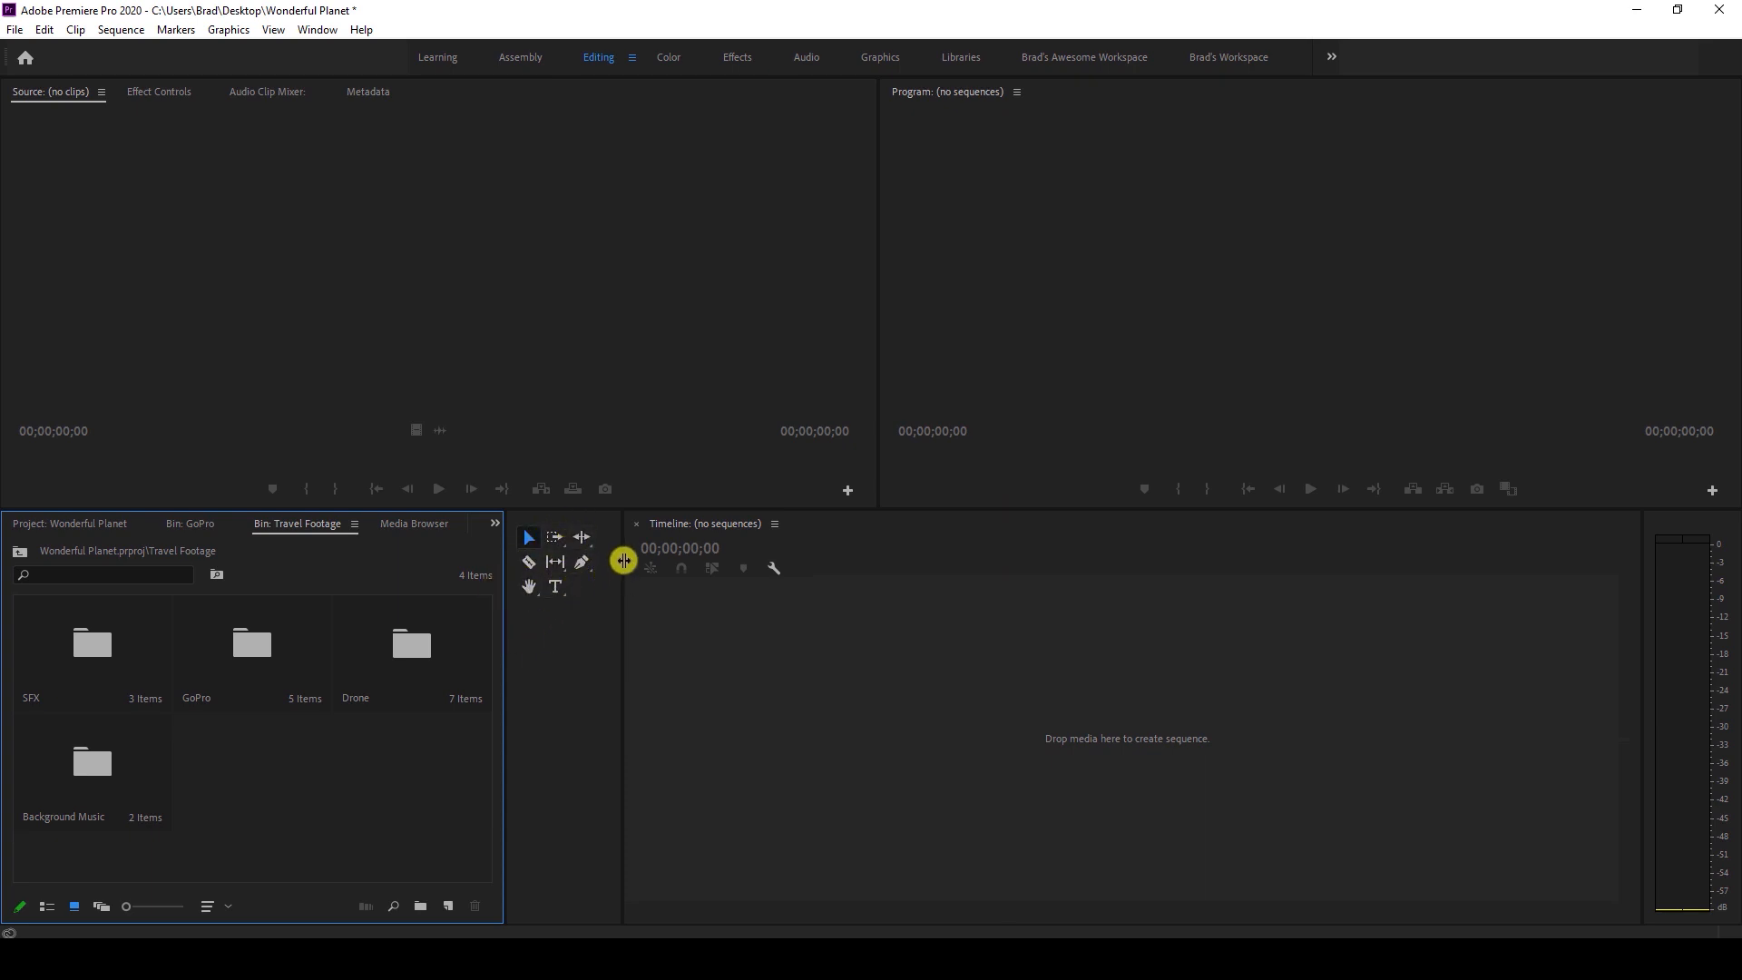
drag(624, 561, 552, 557)
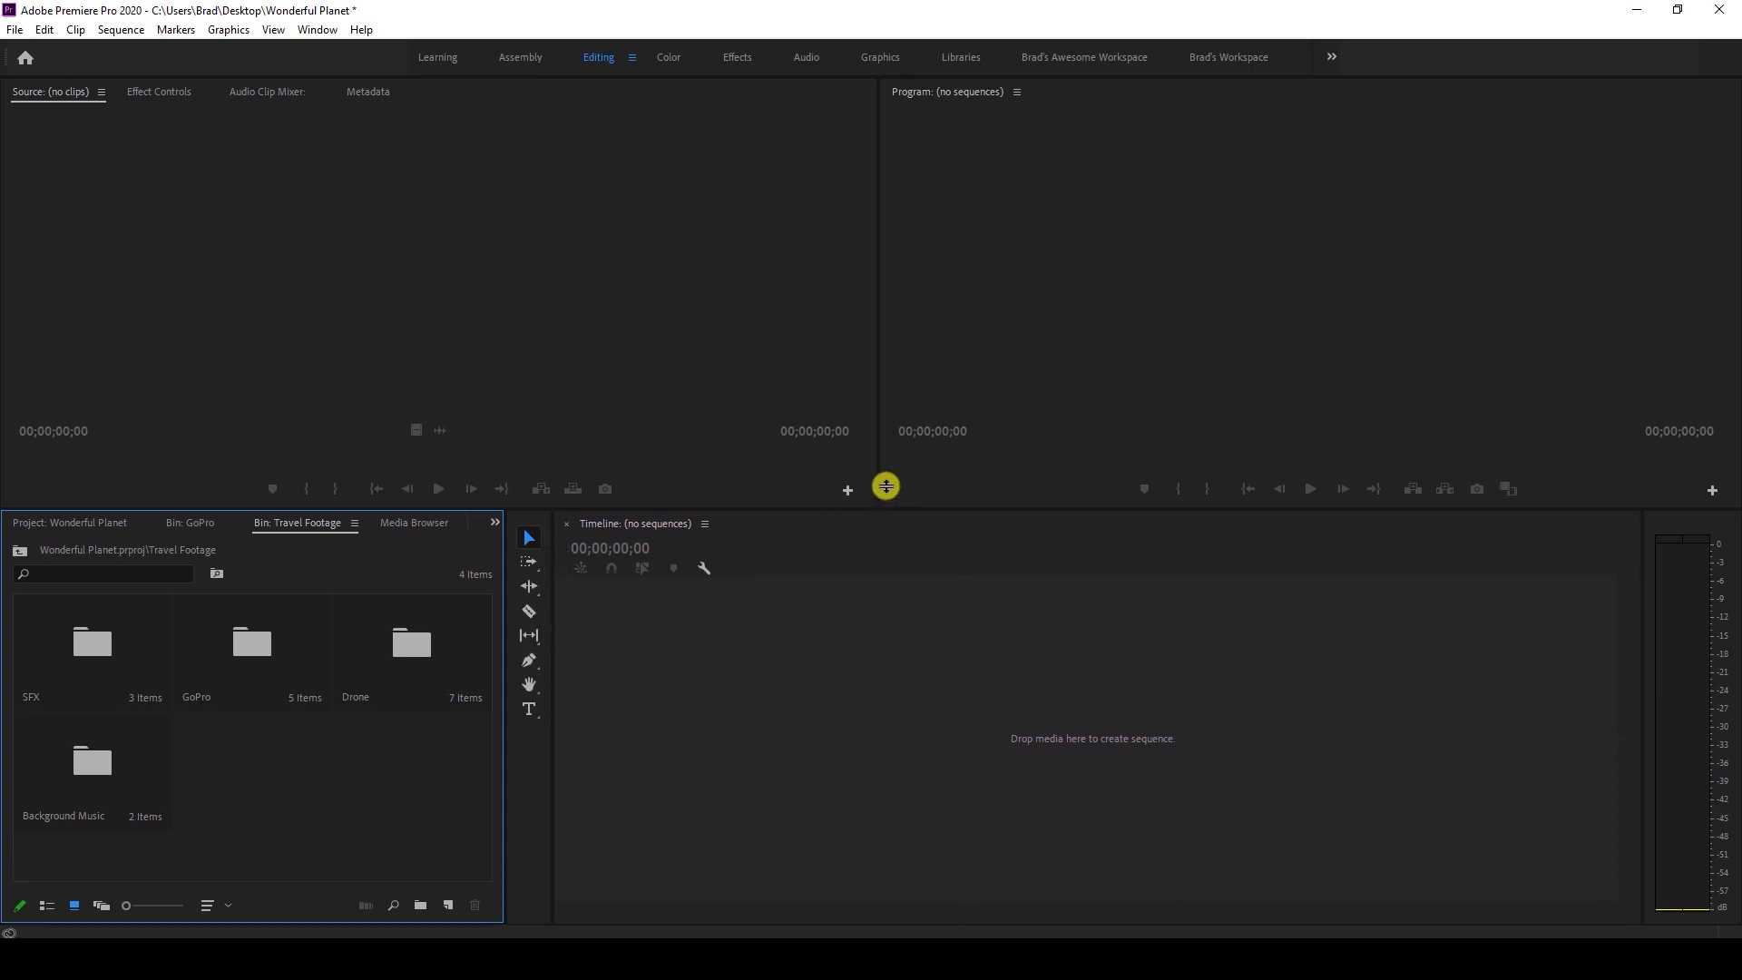
drag(885, 488, 886, 458)
drag(879, 285, 678, 294)
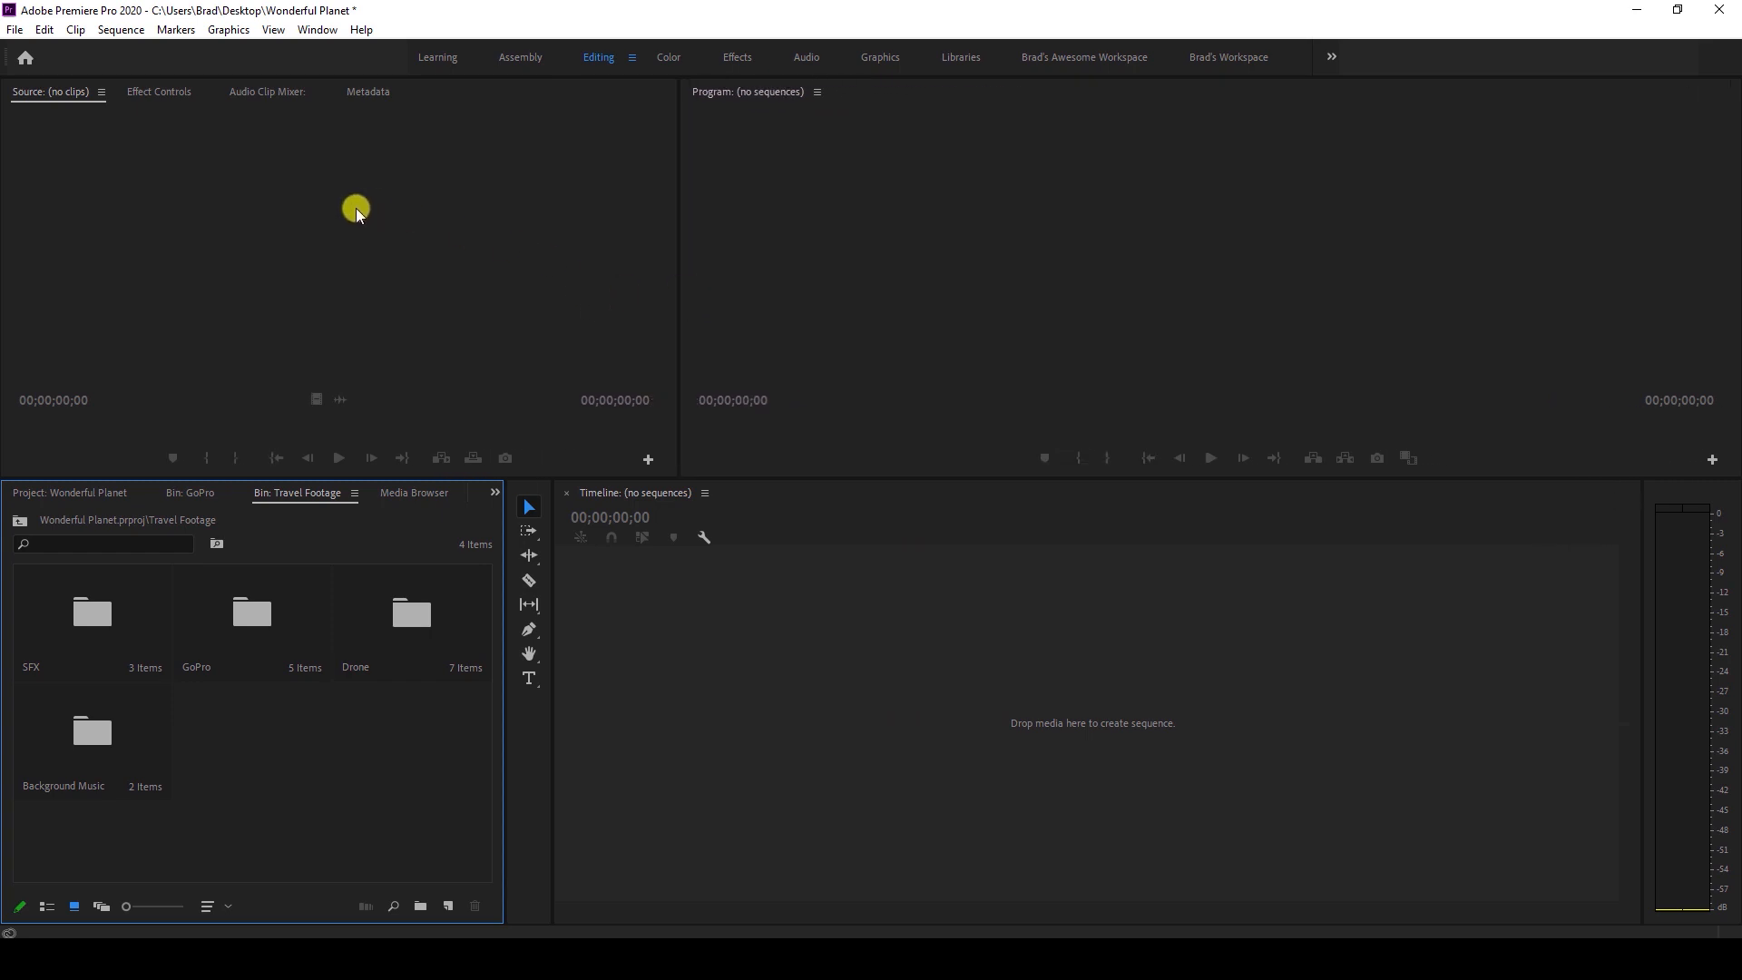
Look through the Source, Effect Controls, Audio Clip Mixer and Metadata panels.
click(69, 93)
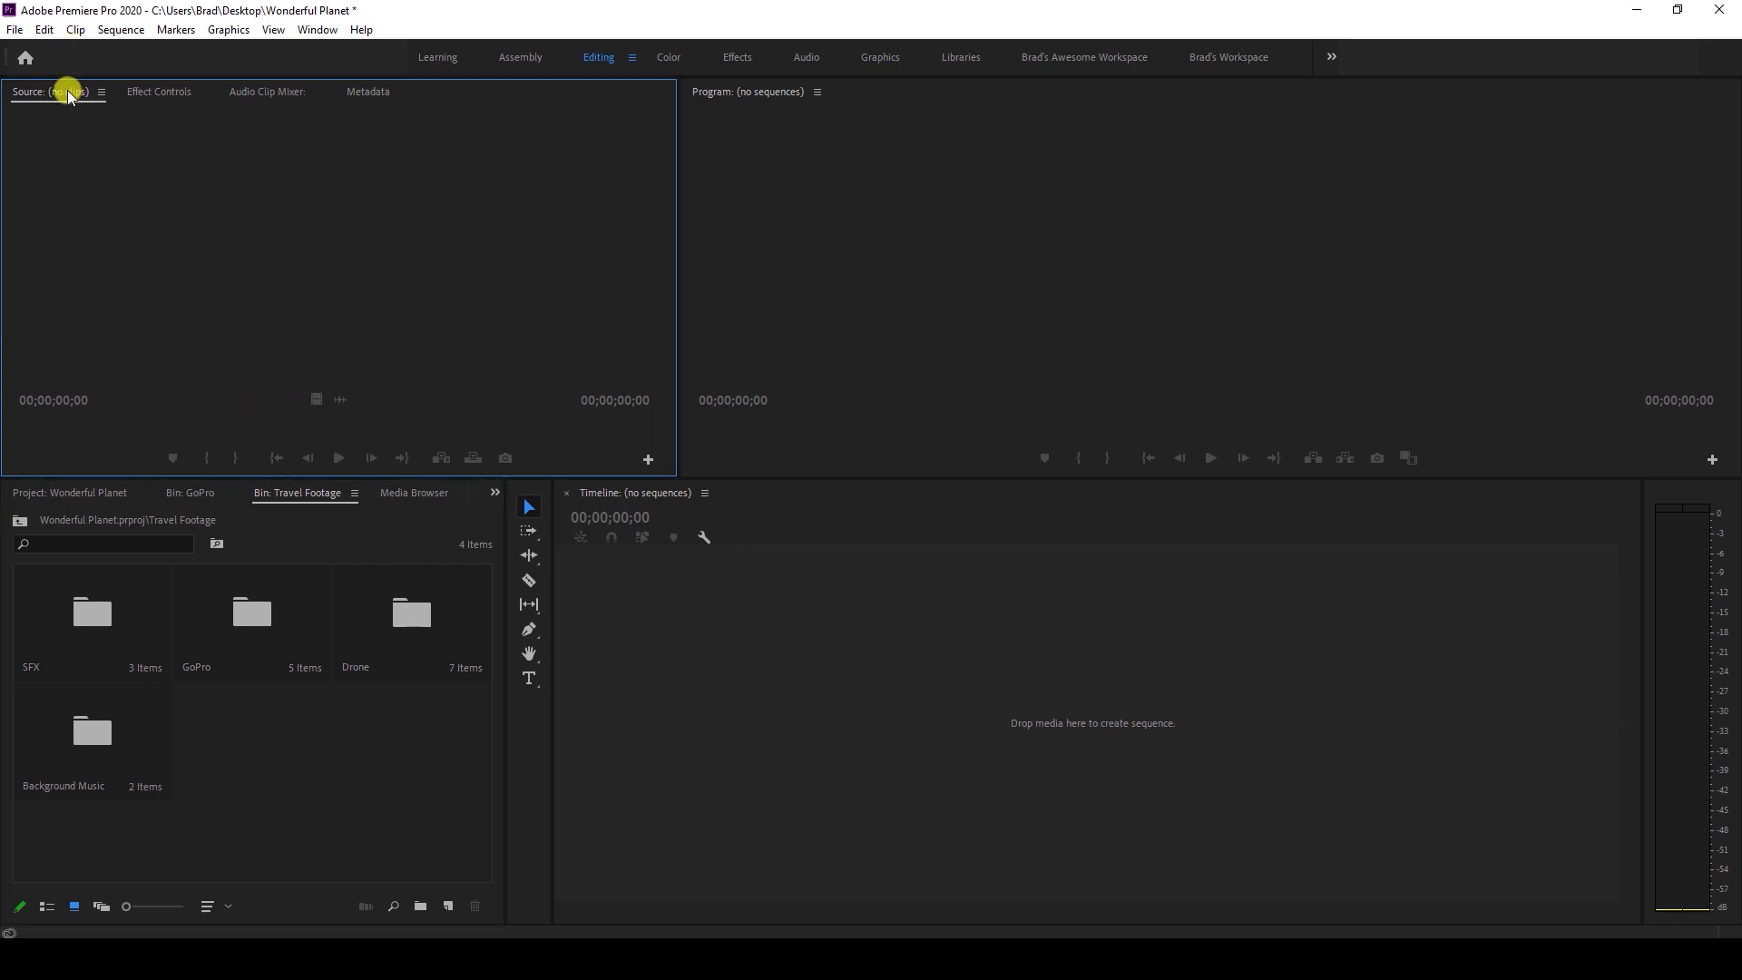
click(158, 91)
click(273, 91)
click(374, 91)
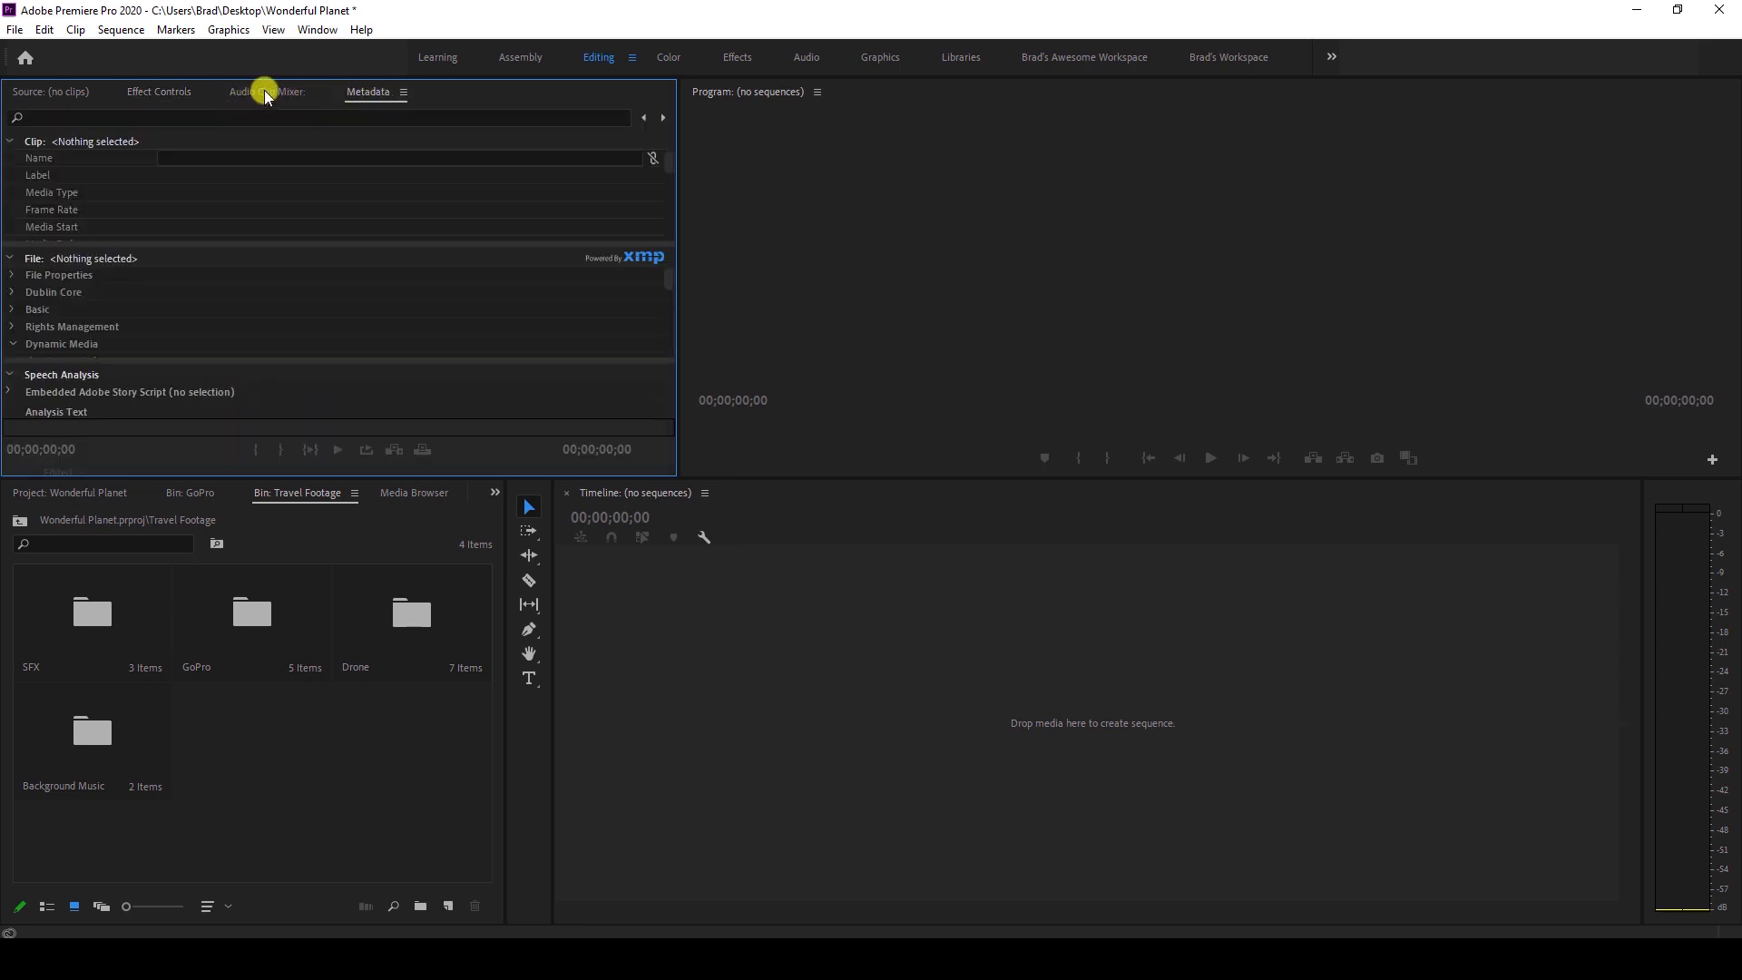
click(264, 91)
click(158, 90)
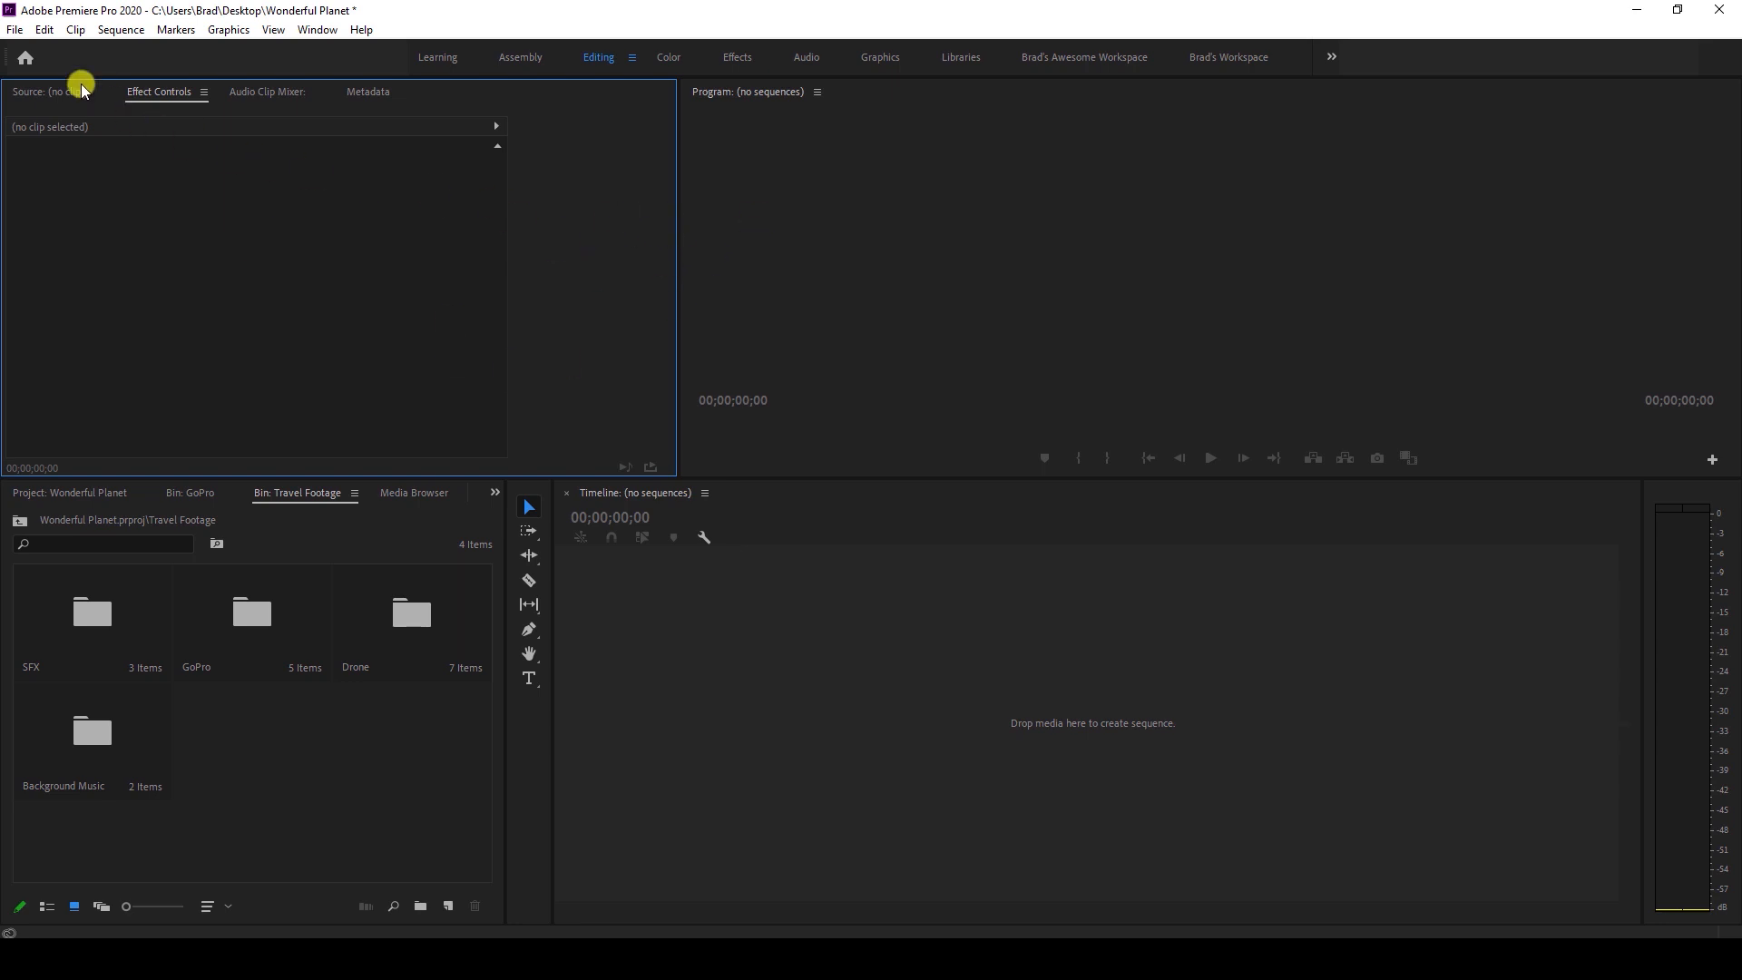
Dock the Source monitor between the tools and the timeline, and reset the Editing workspace to its saved layout.
click(55, 92)
drag(55, 90, 577, 618)
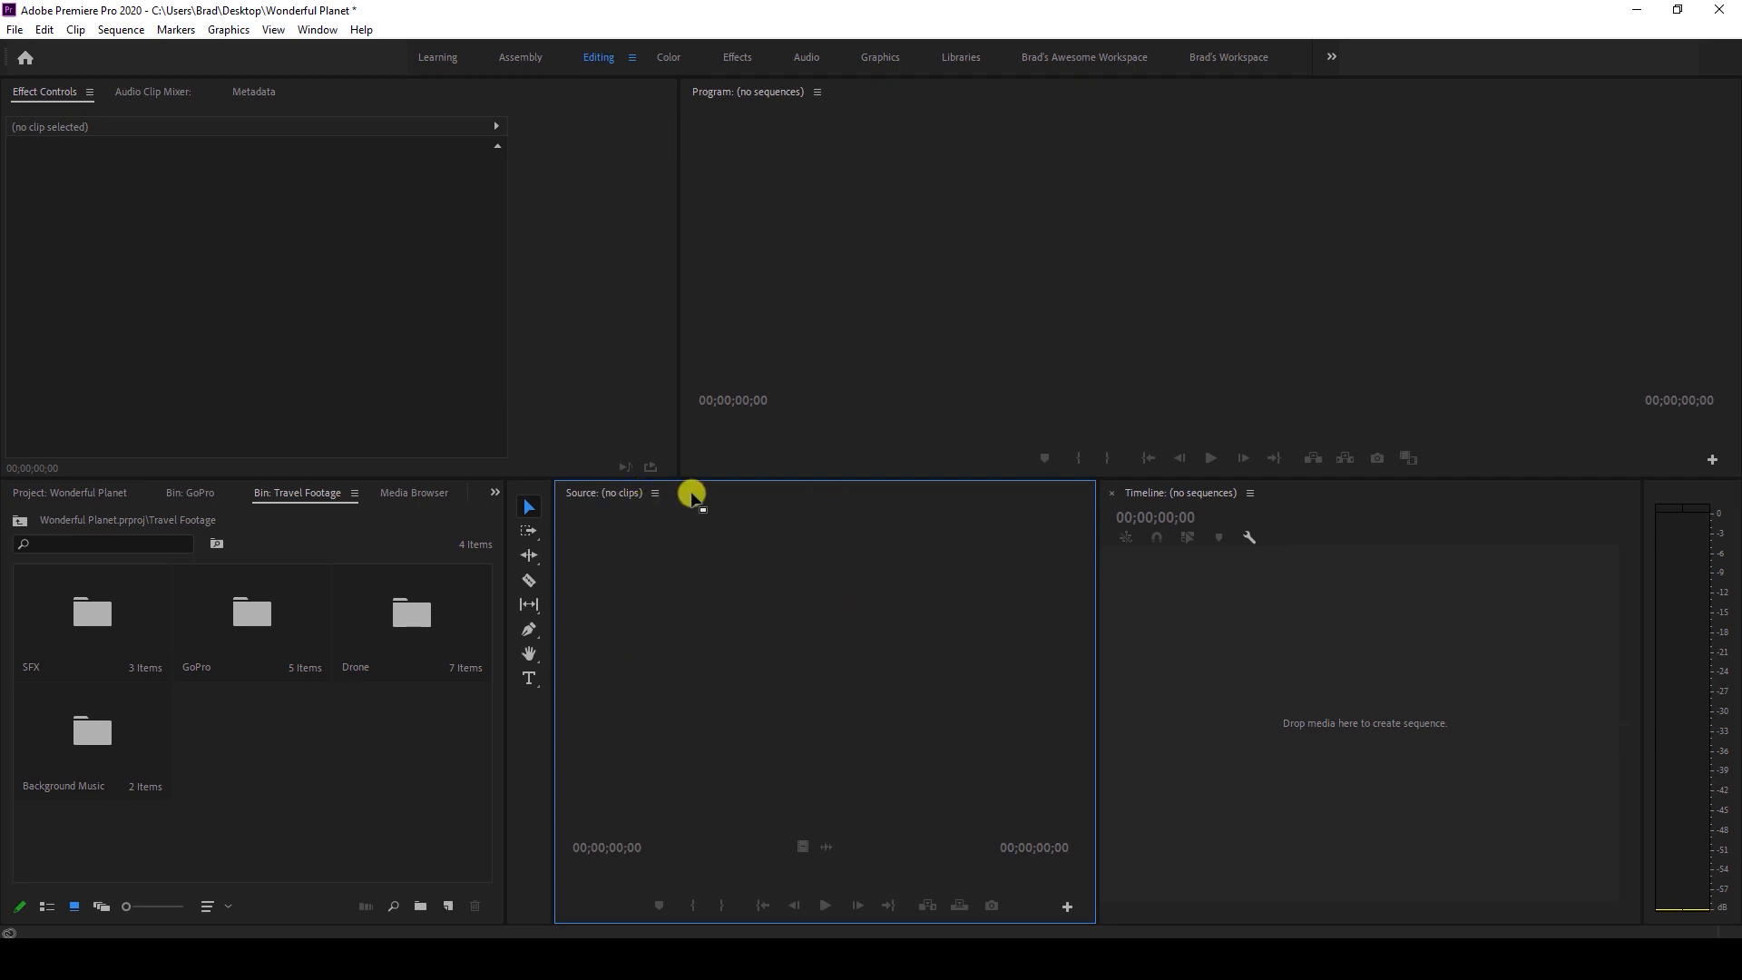
click(326, 33)
mouse_move(336, 50)
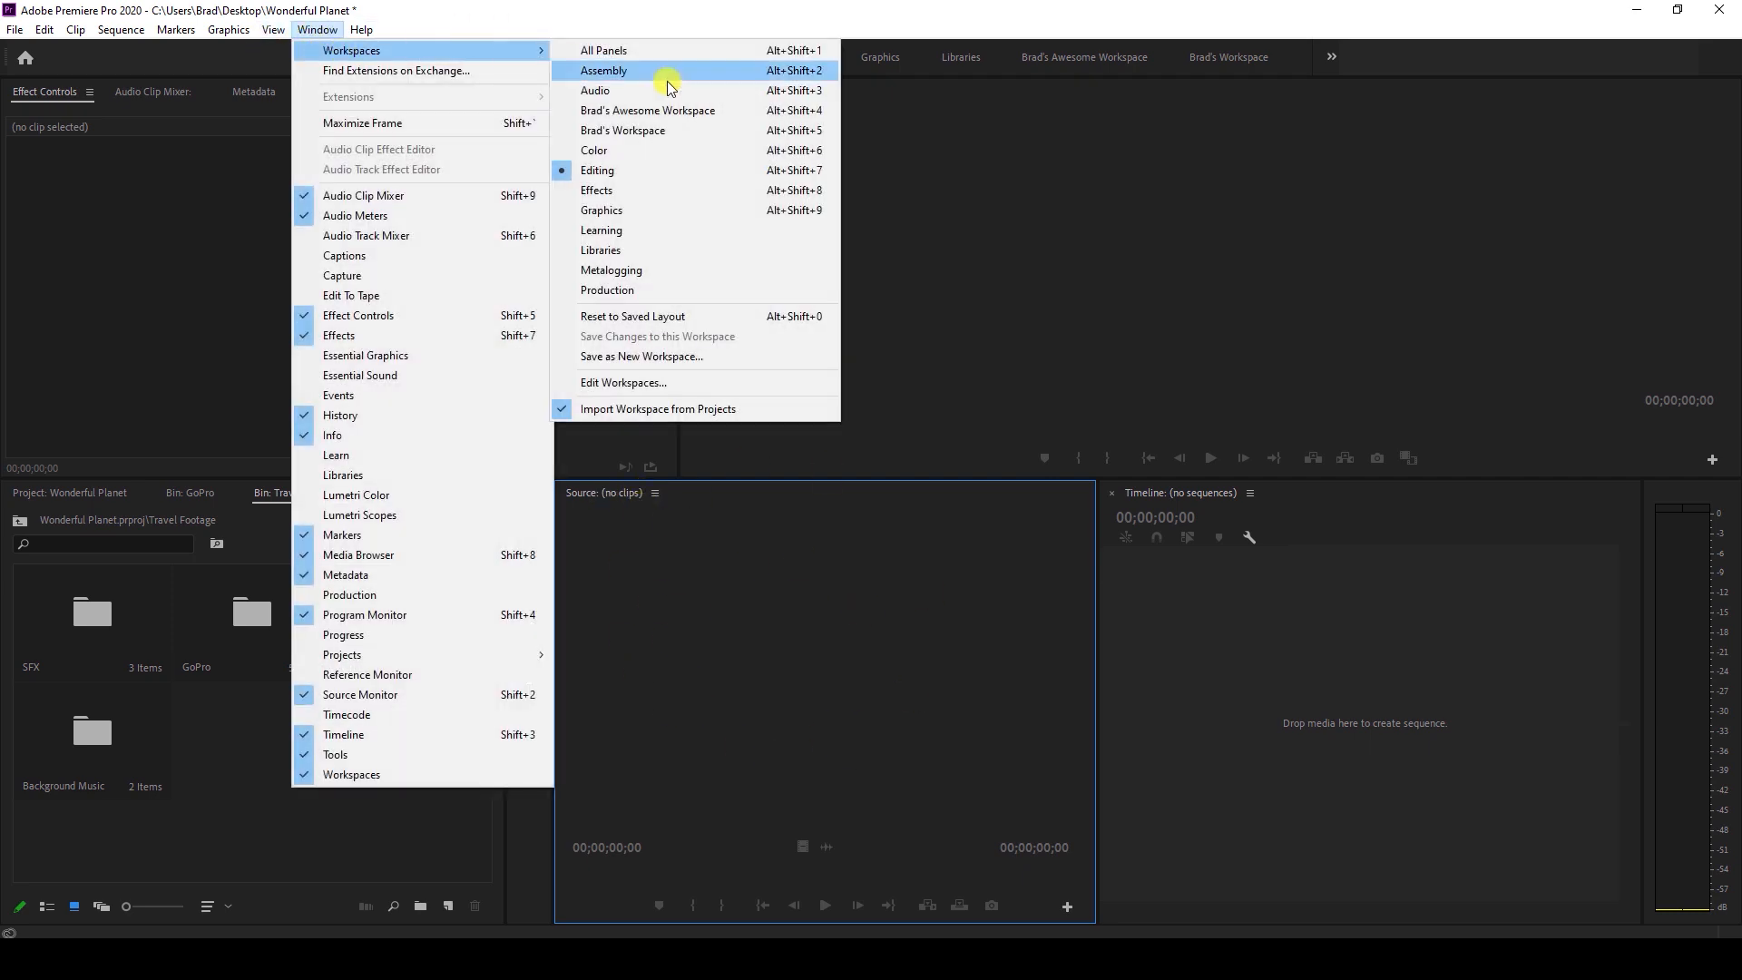
click(651, 316)
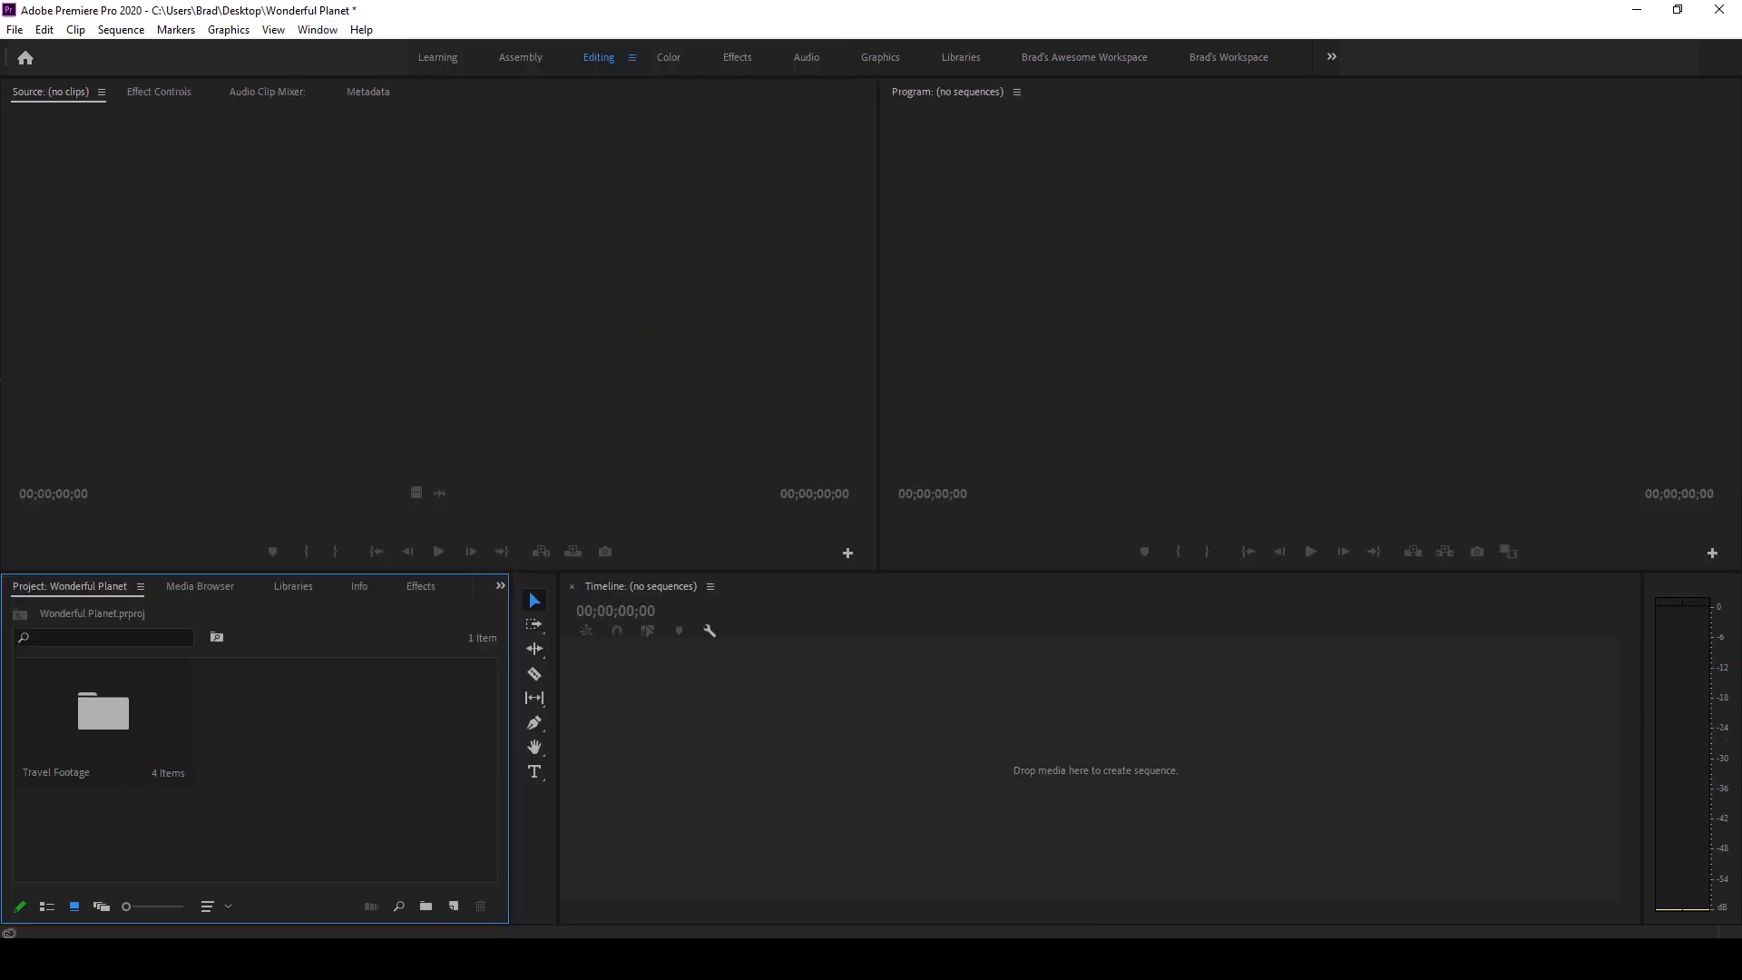
Enlarge the project and timeline area upward and open the Drone bin inside Travel Footage.
drag(707, 573, 700, 483)
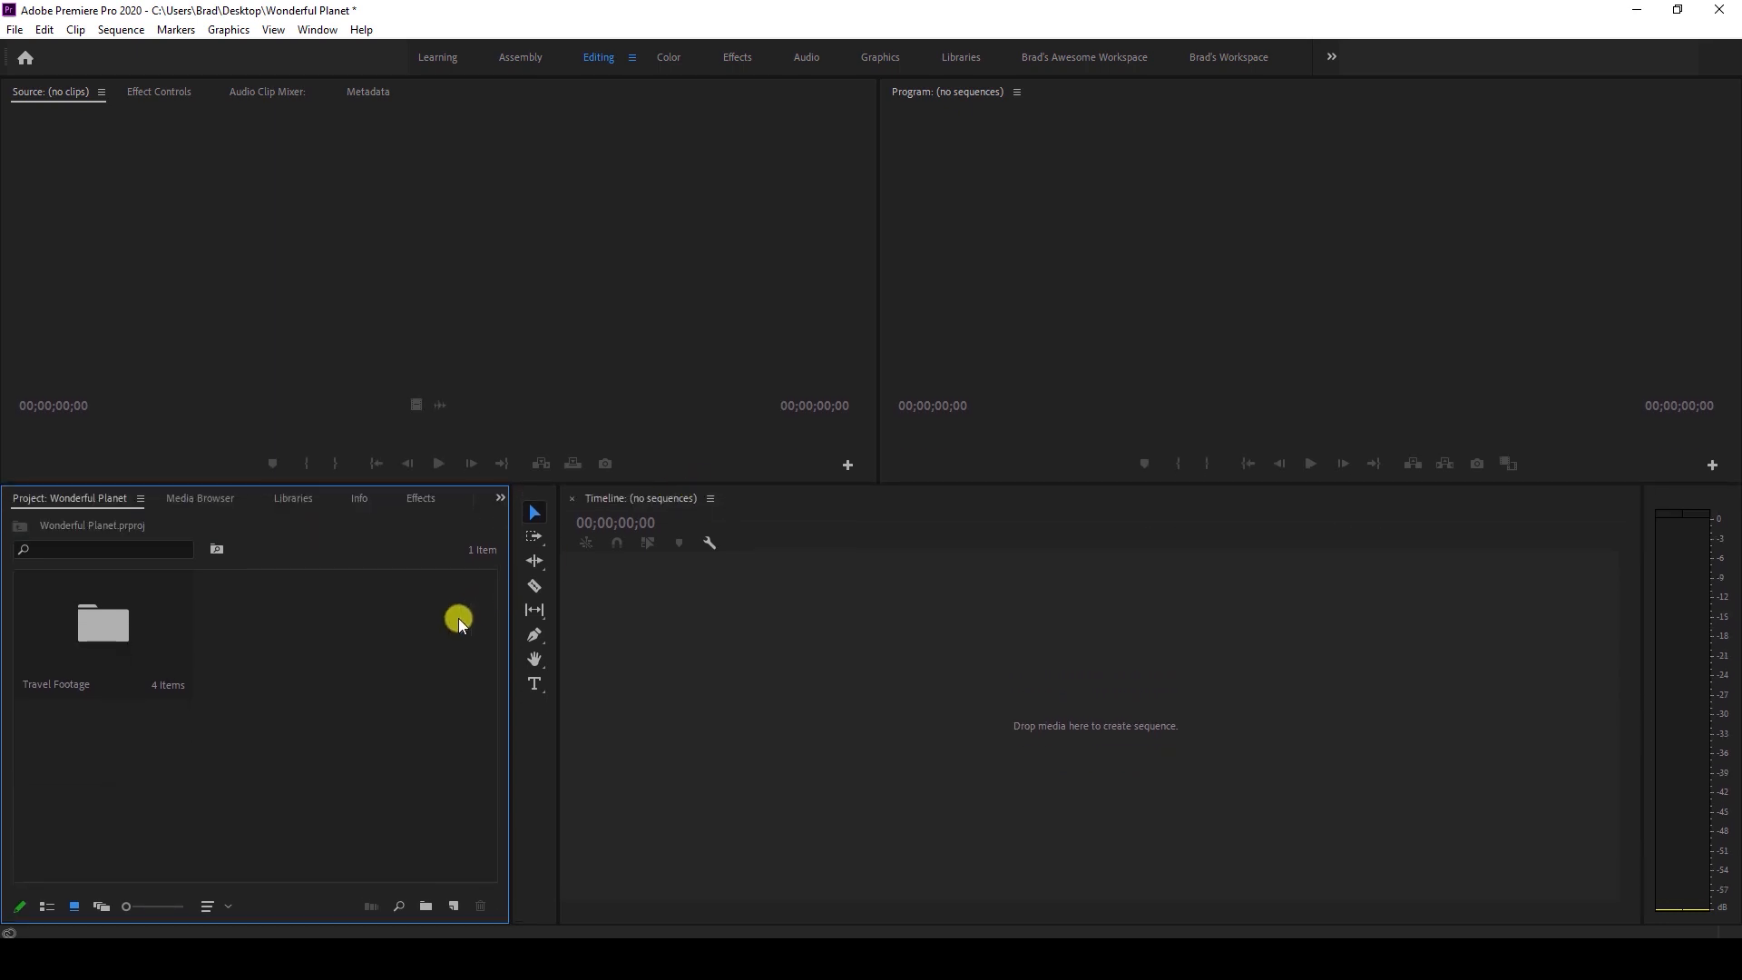
double_click(112, 629)
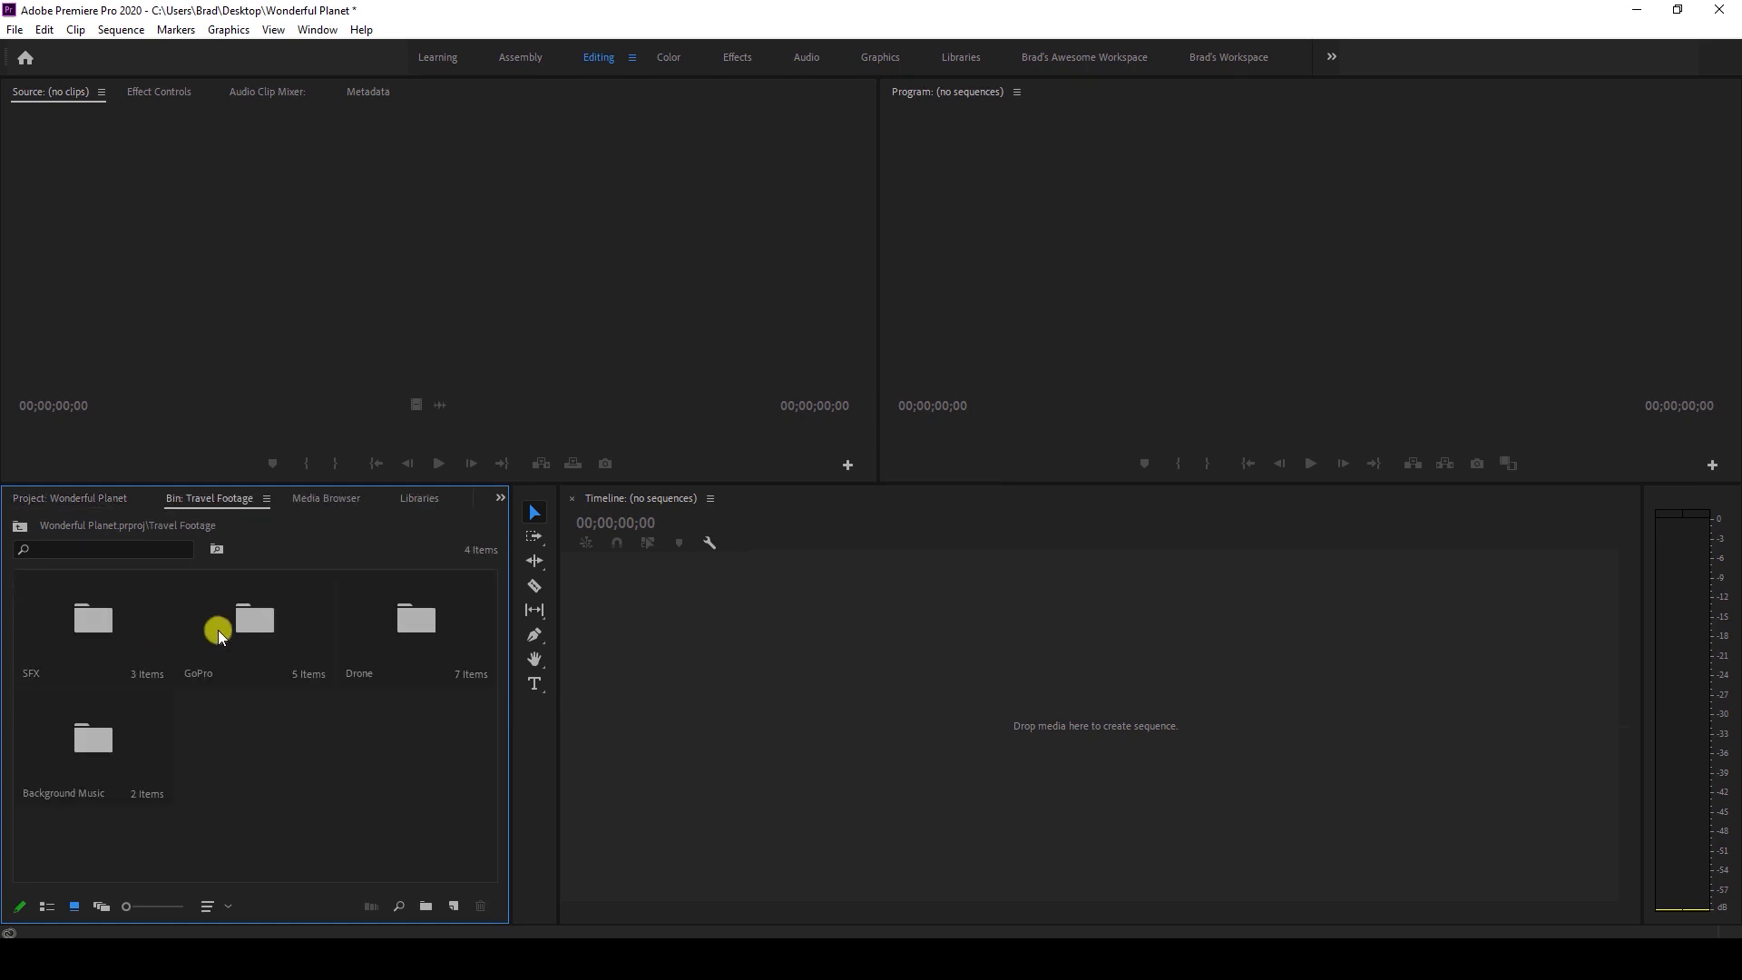
double_click(417, 617)
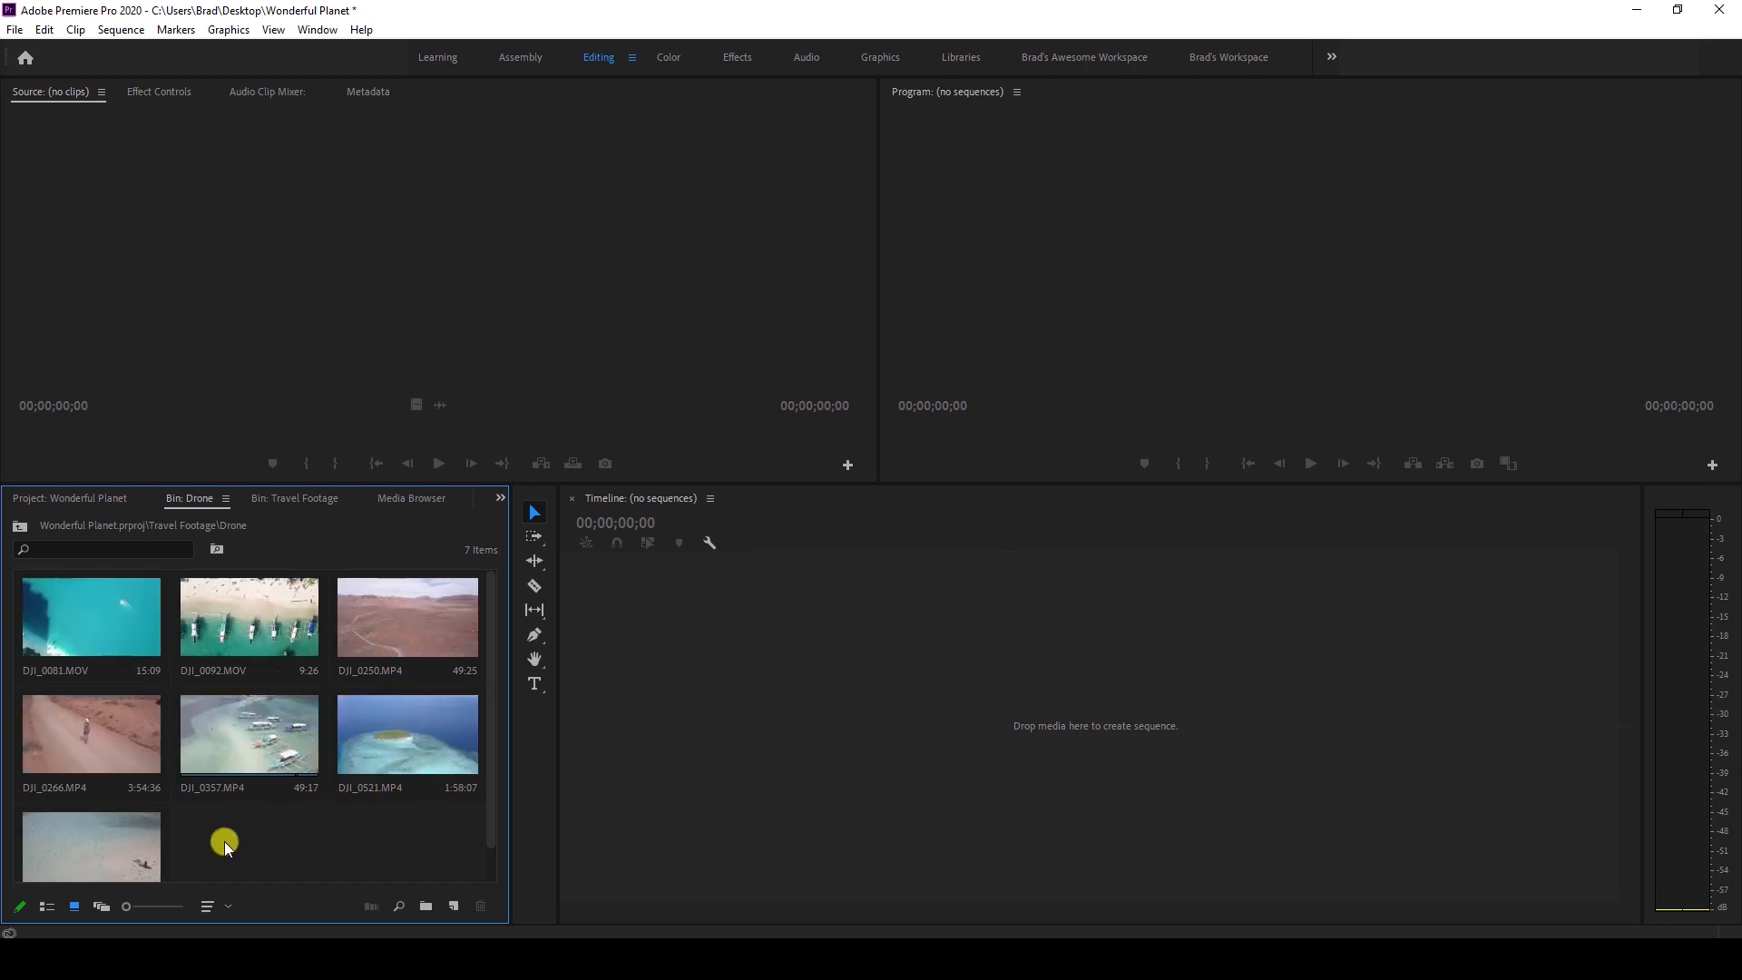
Check the Drone clips' frame rates in list view and return the bin to icon view.
click(45, 906)
drag(115, 797, 287, 643)
click(273, 767)
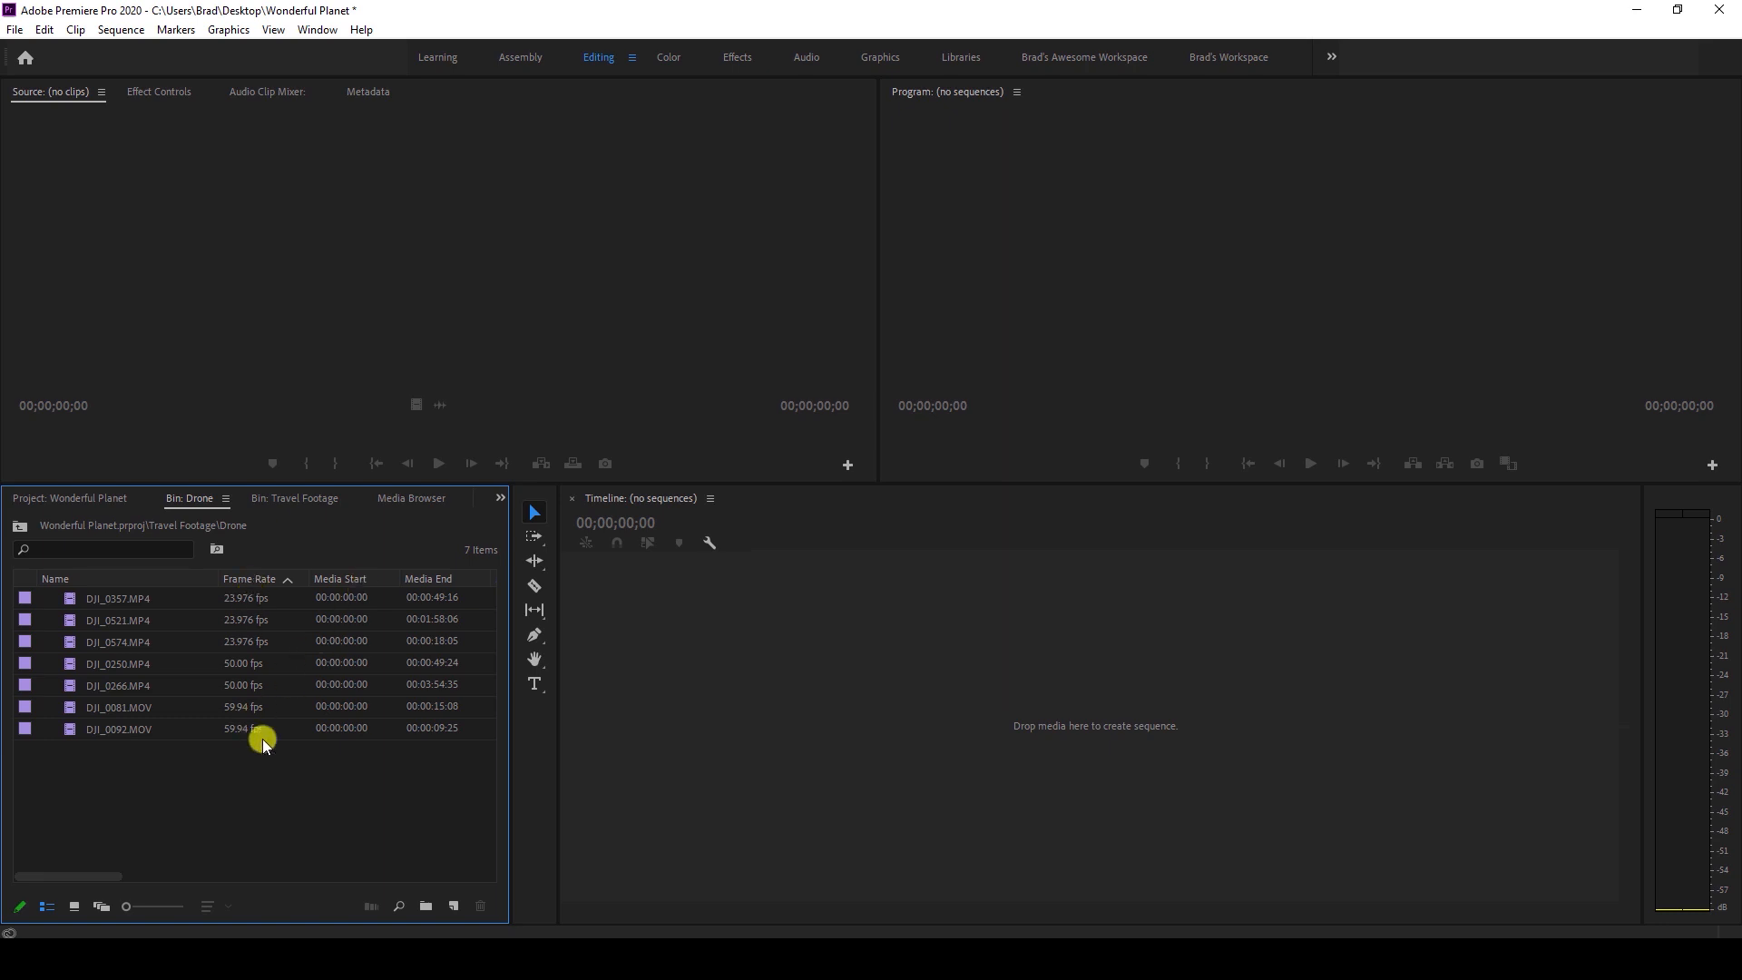
click(72, 910)
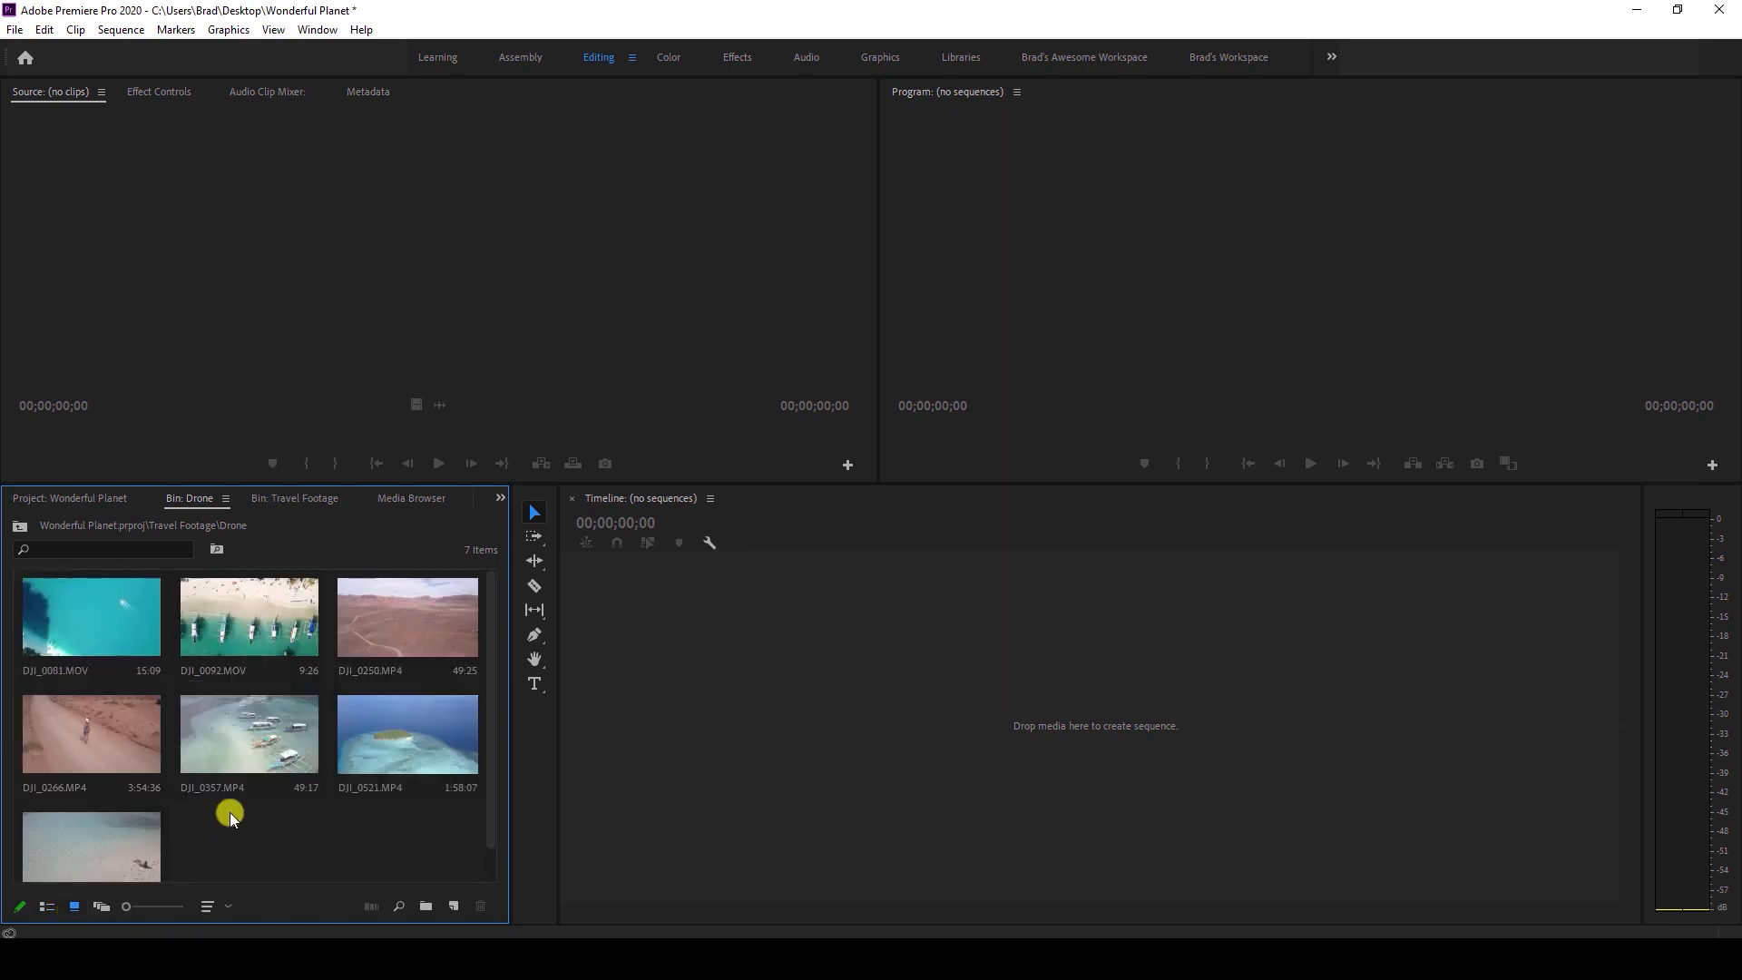
Skim the thumbnails of DJI_0081.MOV and DJI_0092.MOV, and open DJI_0092.MOV in the Source monitor.
click(106, 601)
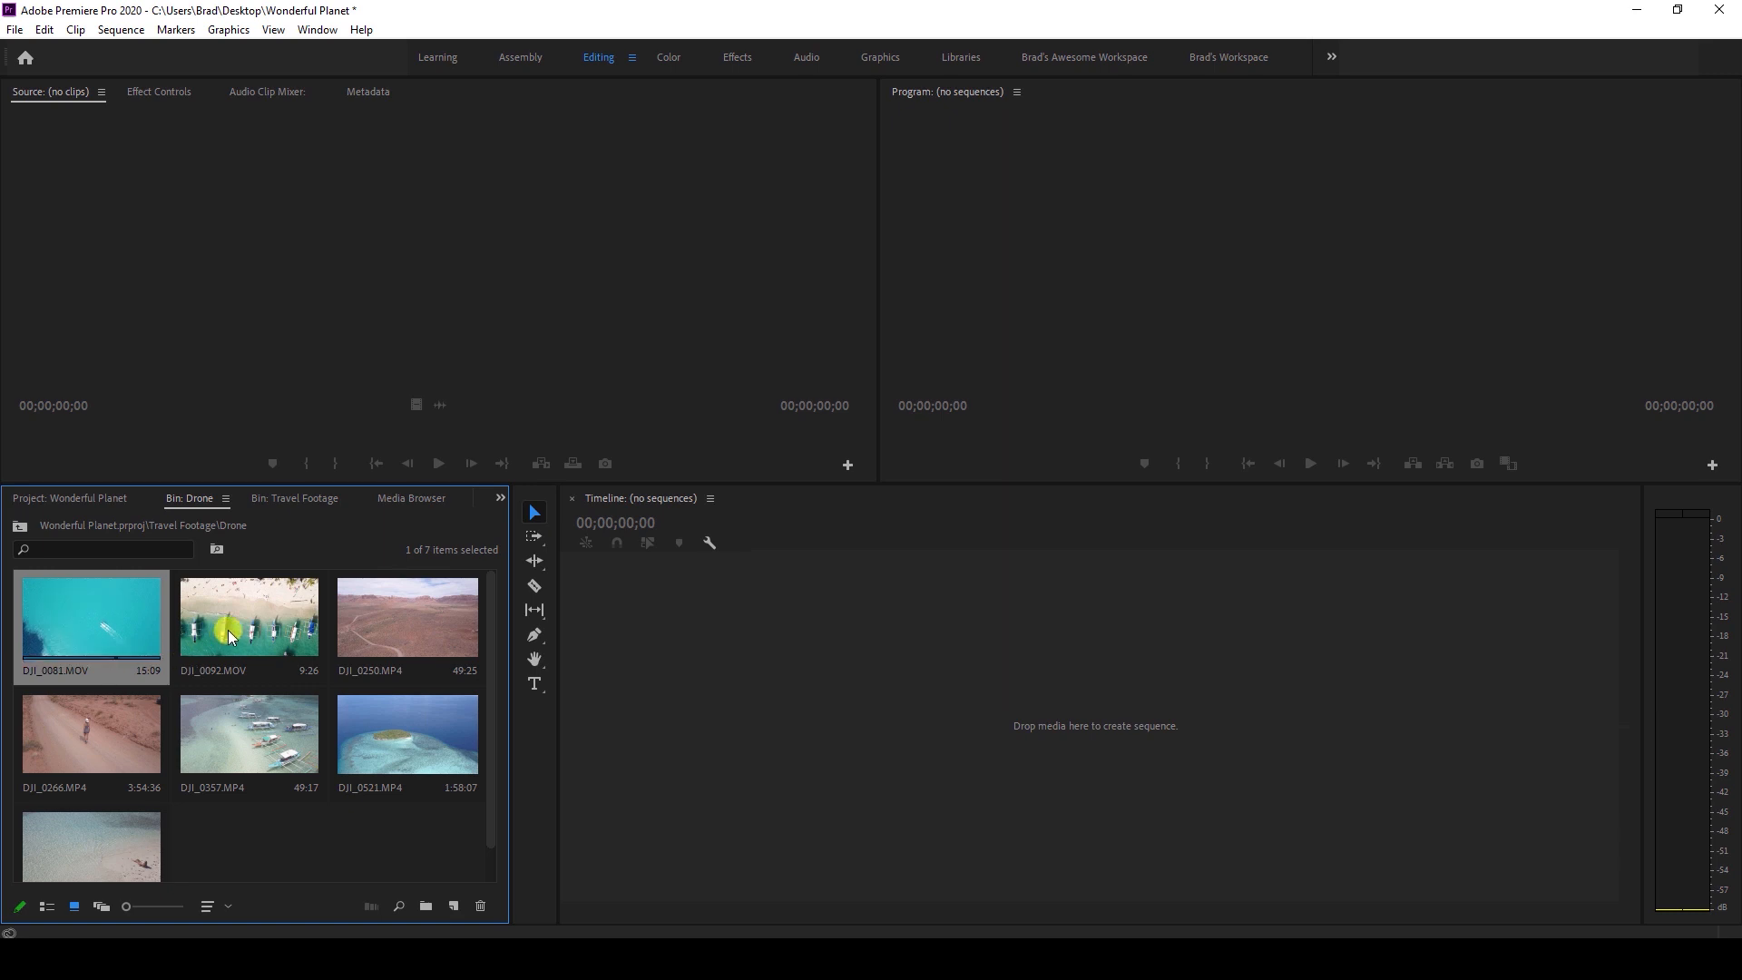
click(202, 667)
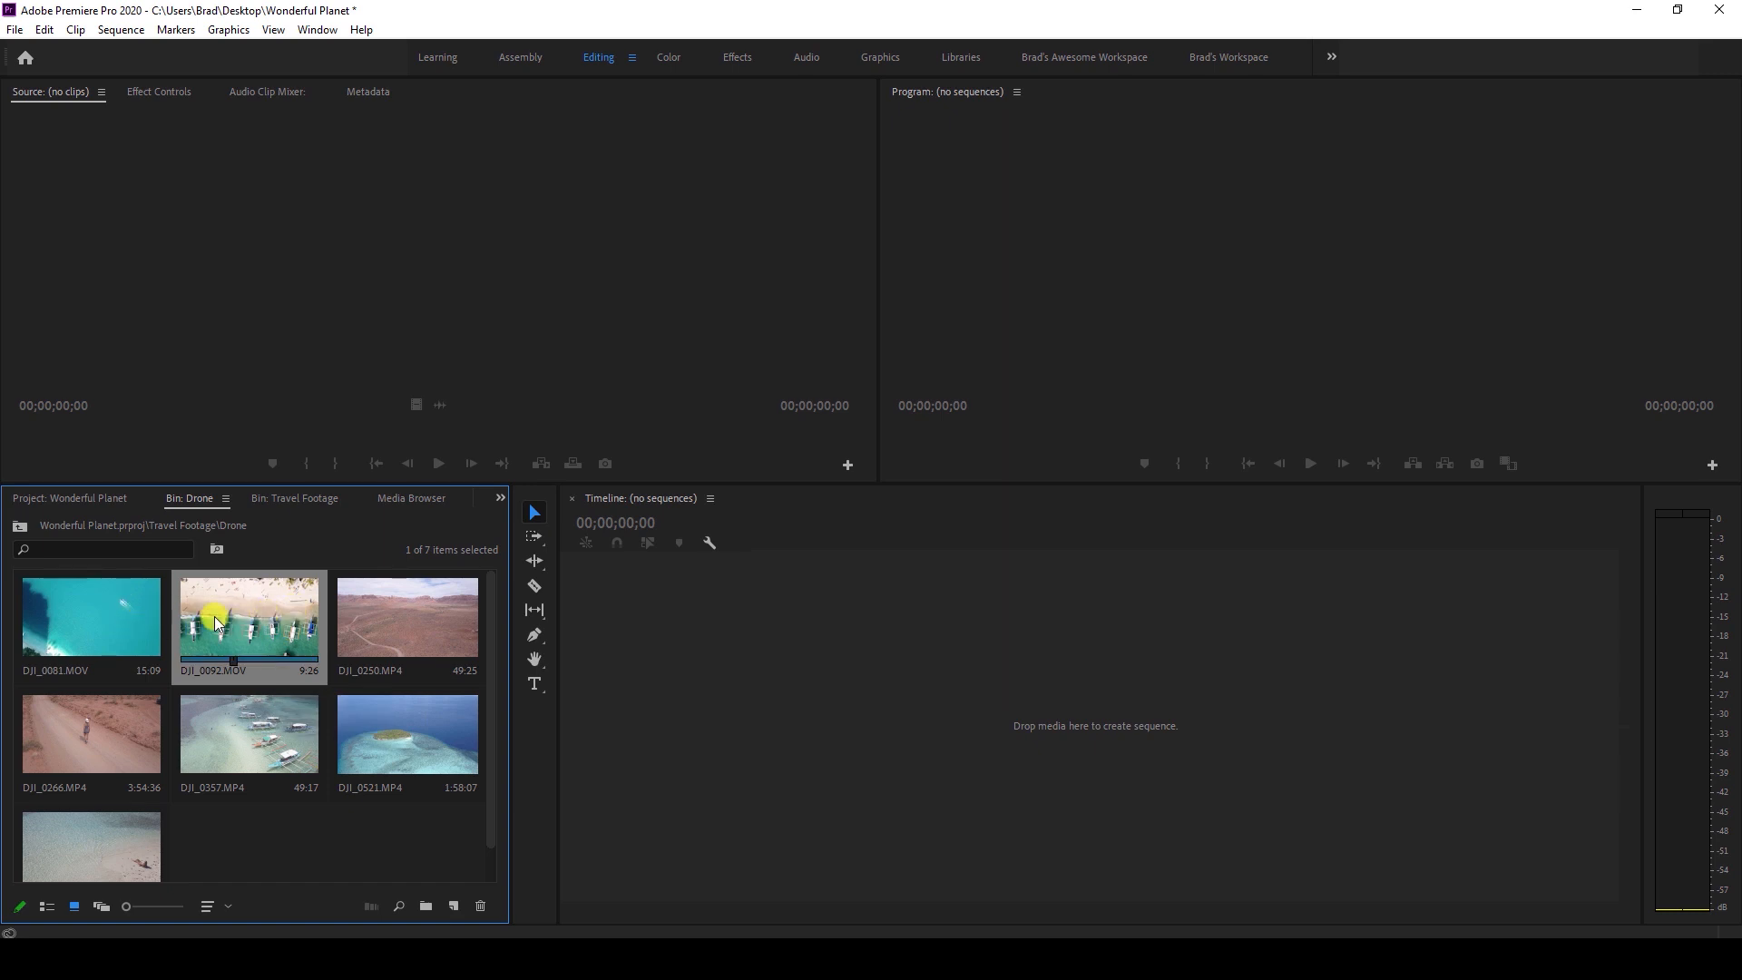
double_click(249, 617)
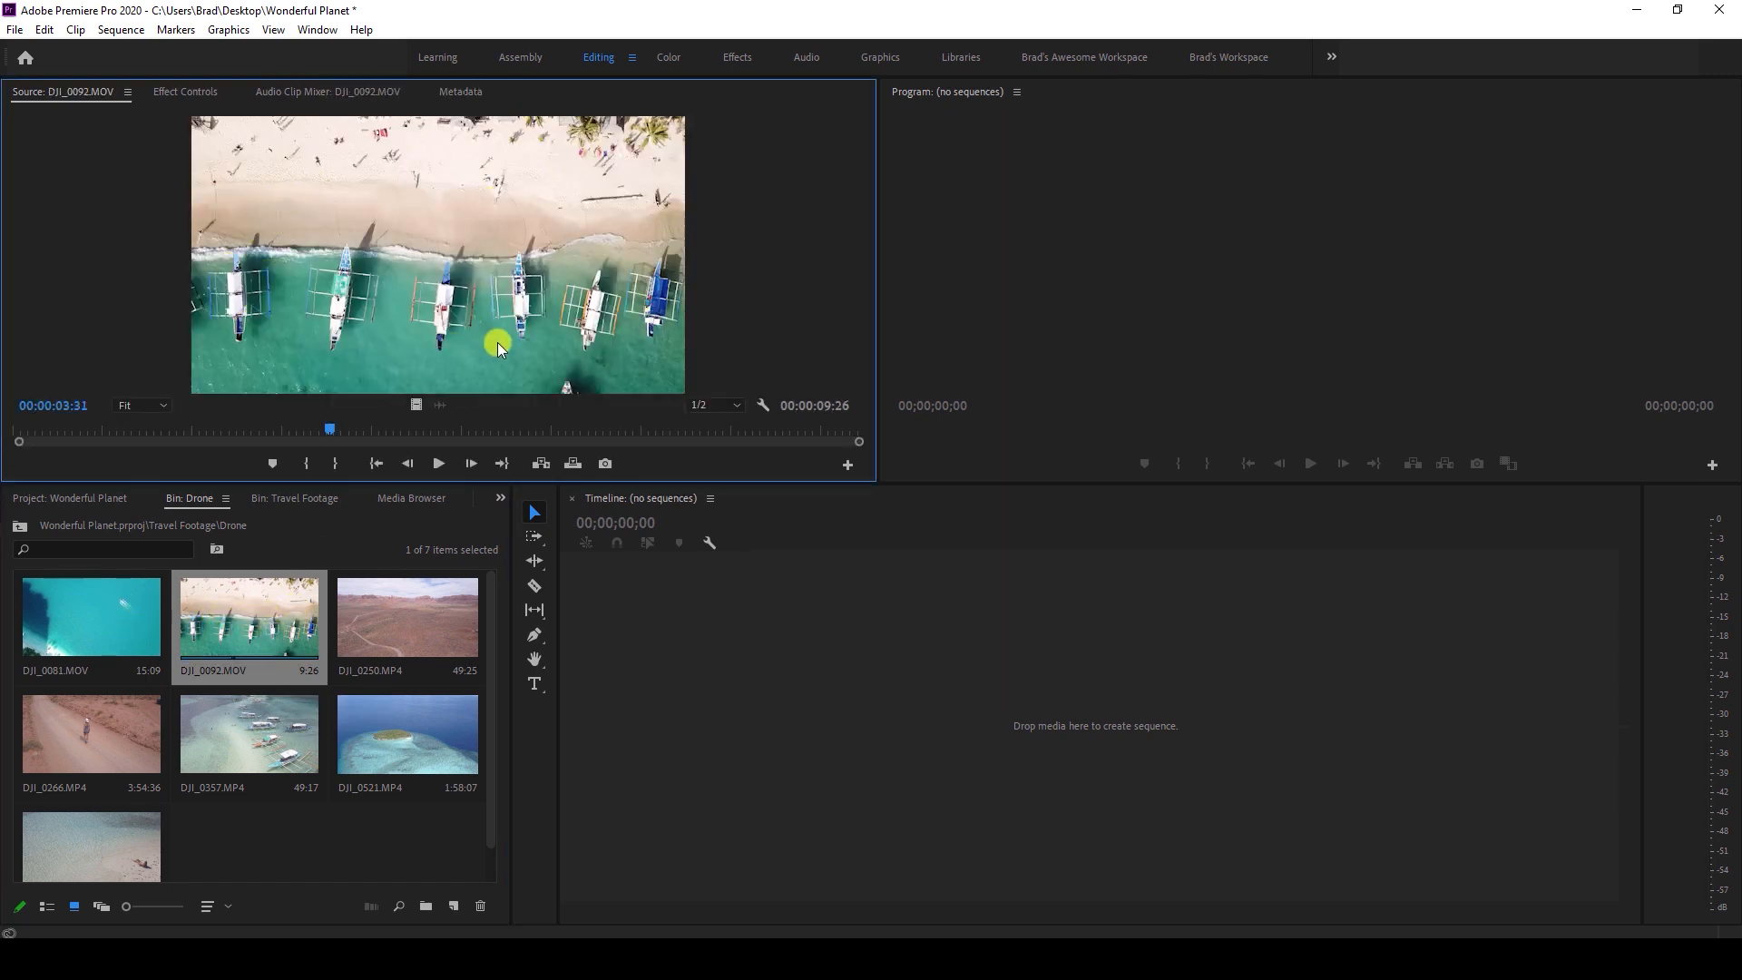
Narrow the Source monitor to widen the Program monitor, and scrub the source clip to 00:00:04:13.
drag(877, 188, 636, 209)
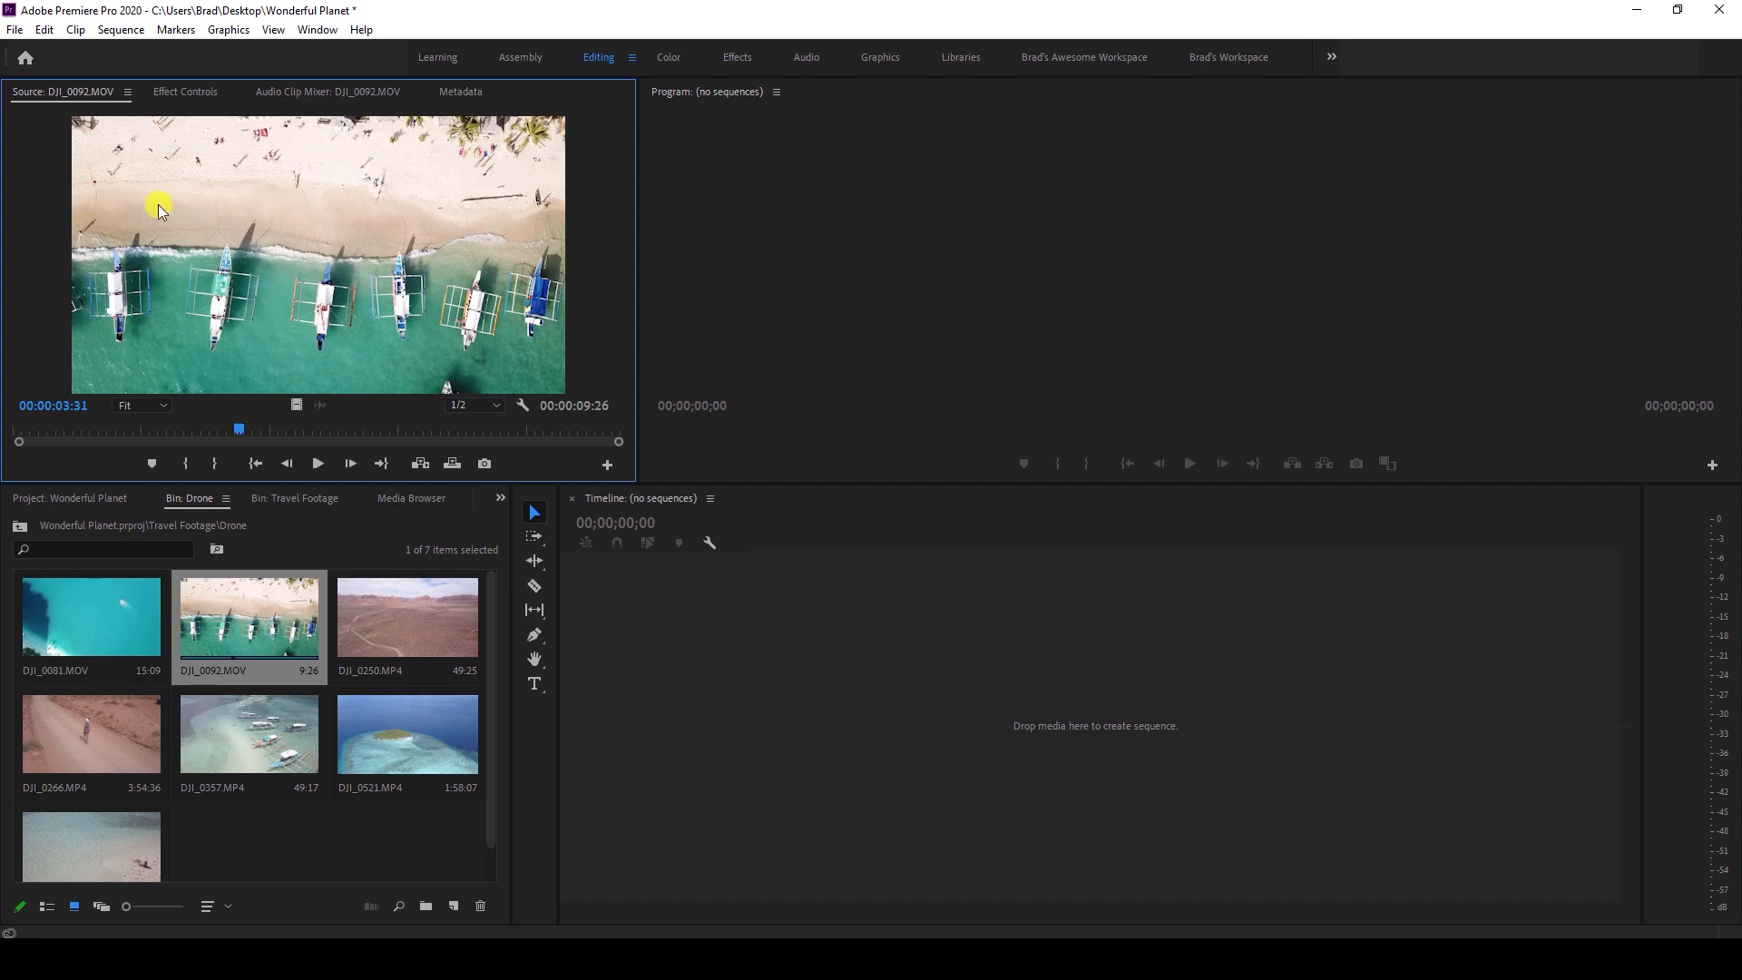
drag(243, 432, 283, 422)
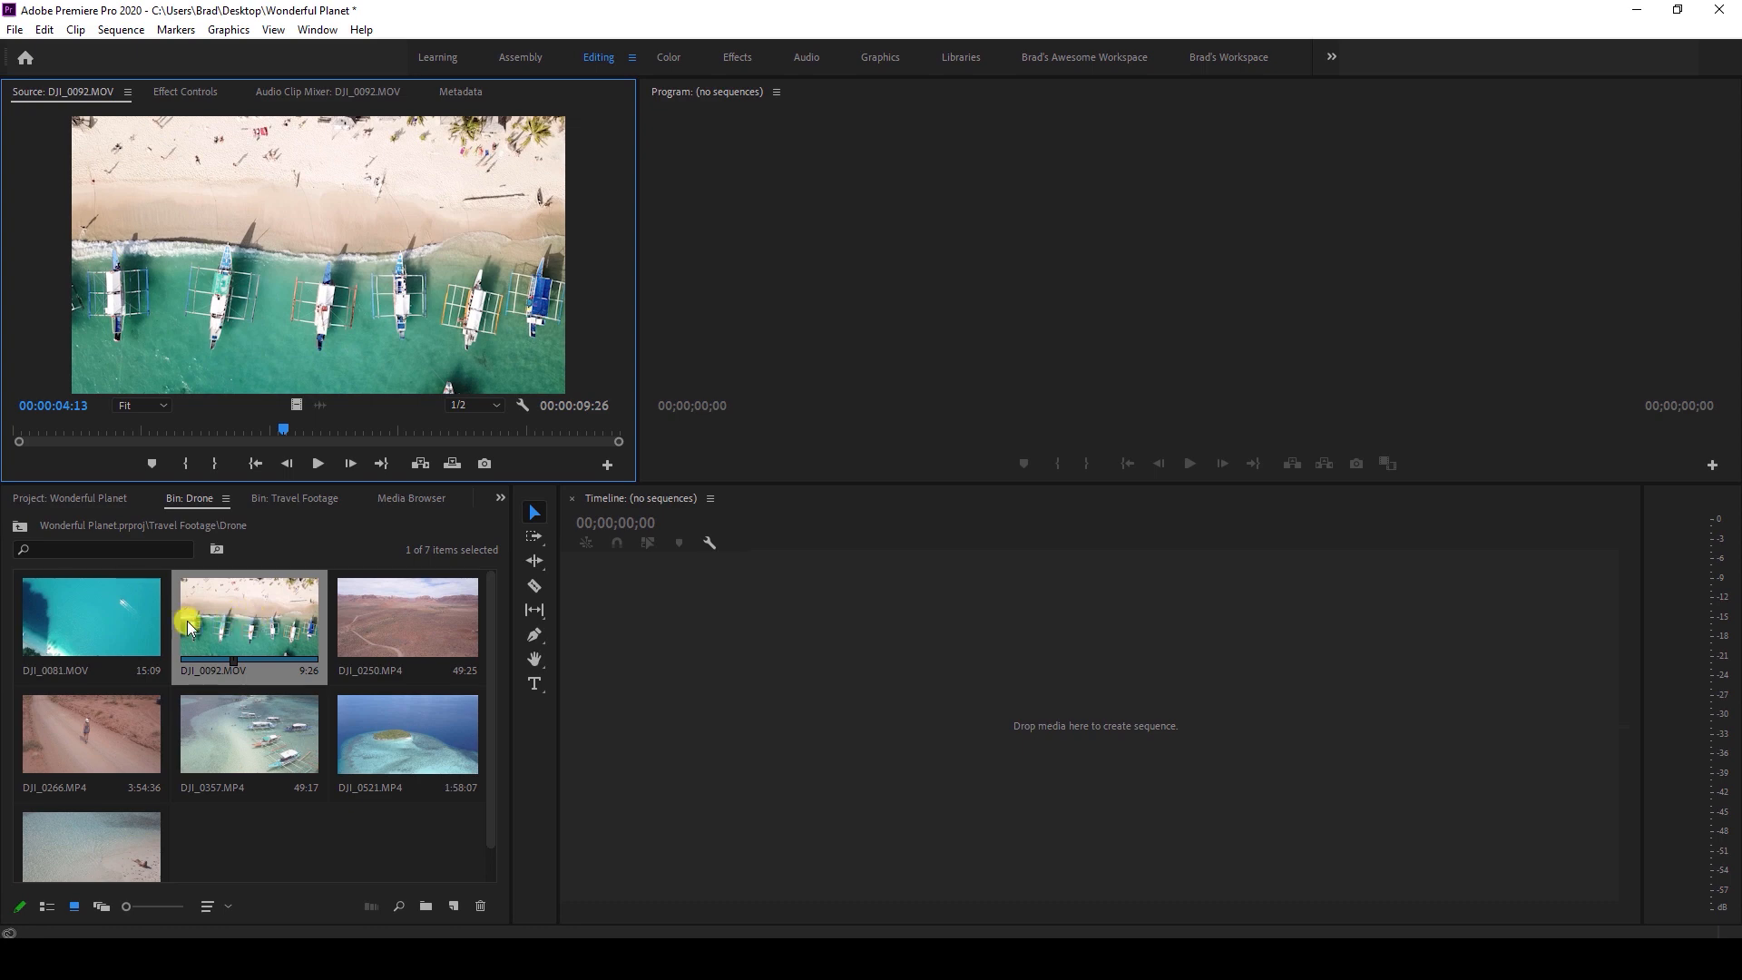
Create a new sequence from the DJI_0092.MOV clip and select that clip on track V1.
right_click(258, 614)
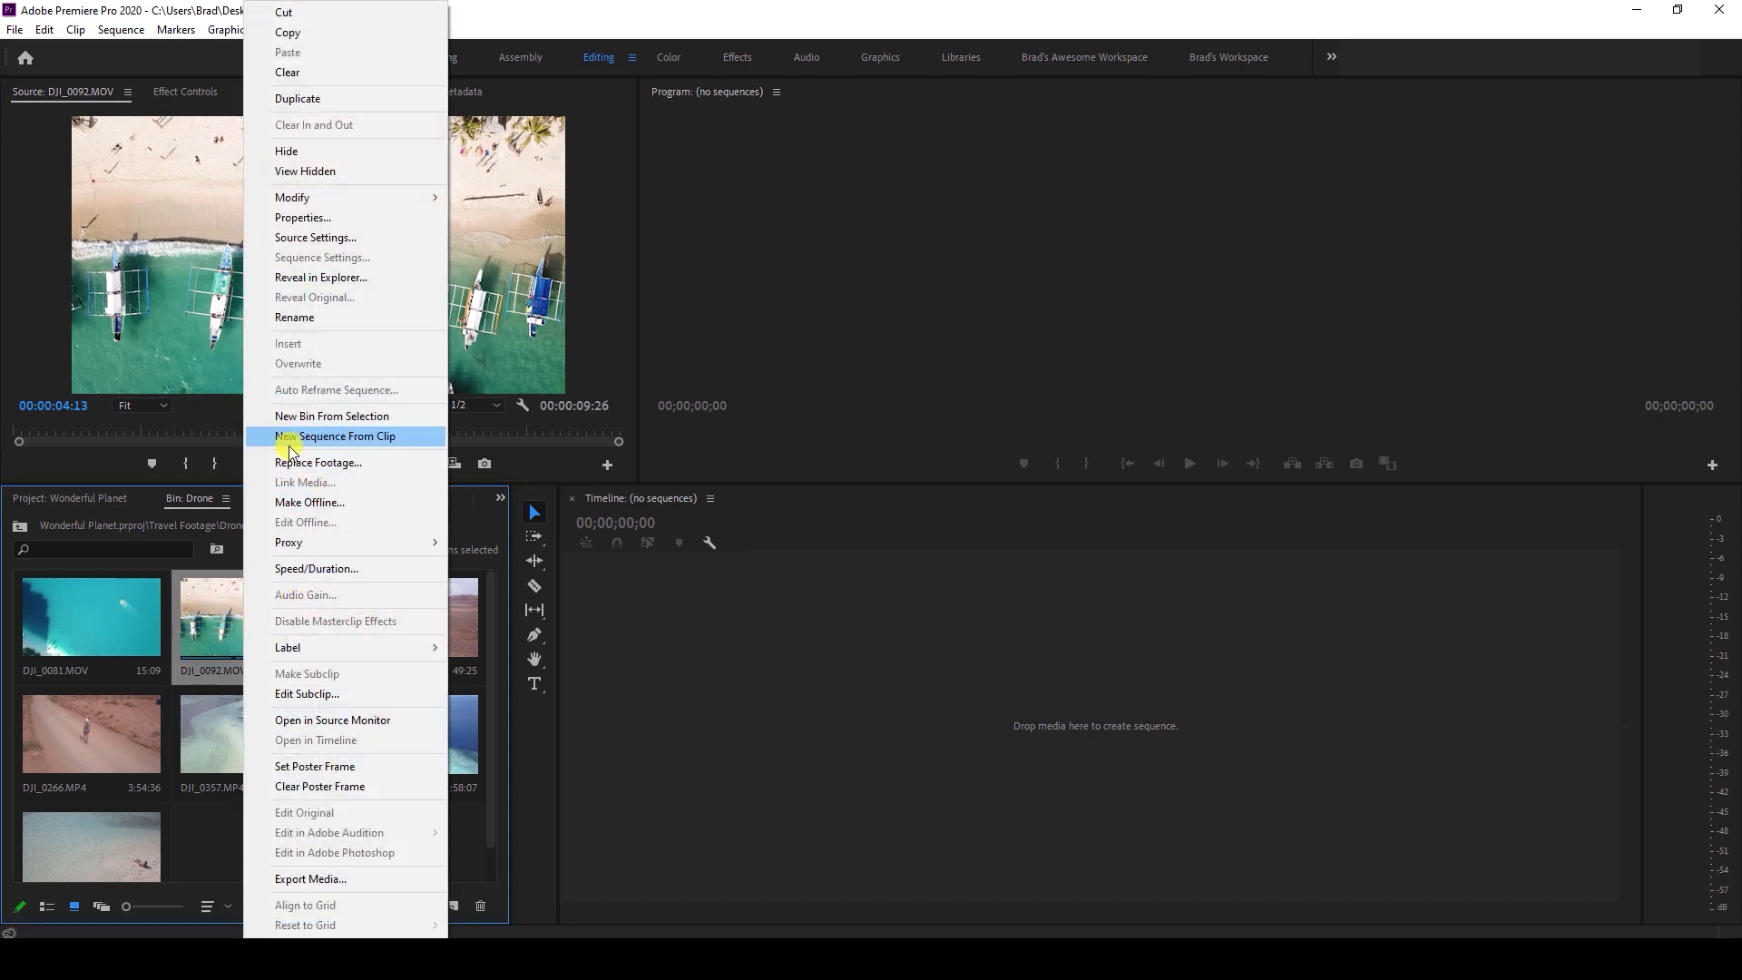
click(396, 443)
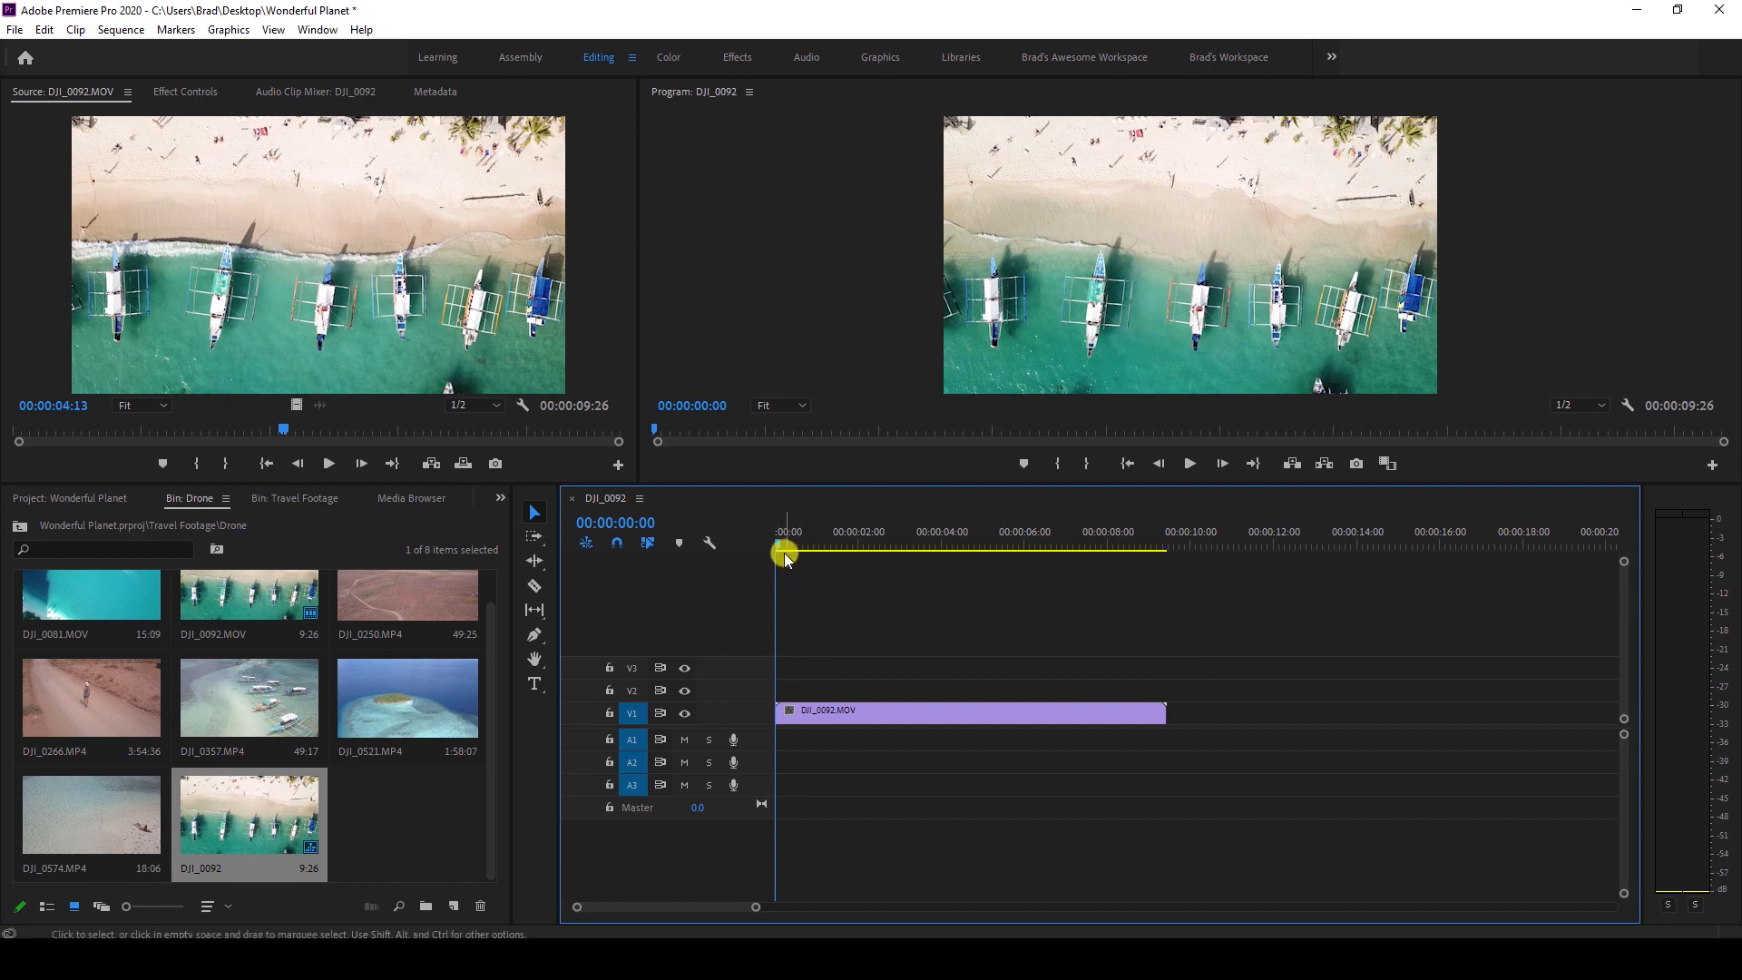
click(827, 712)
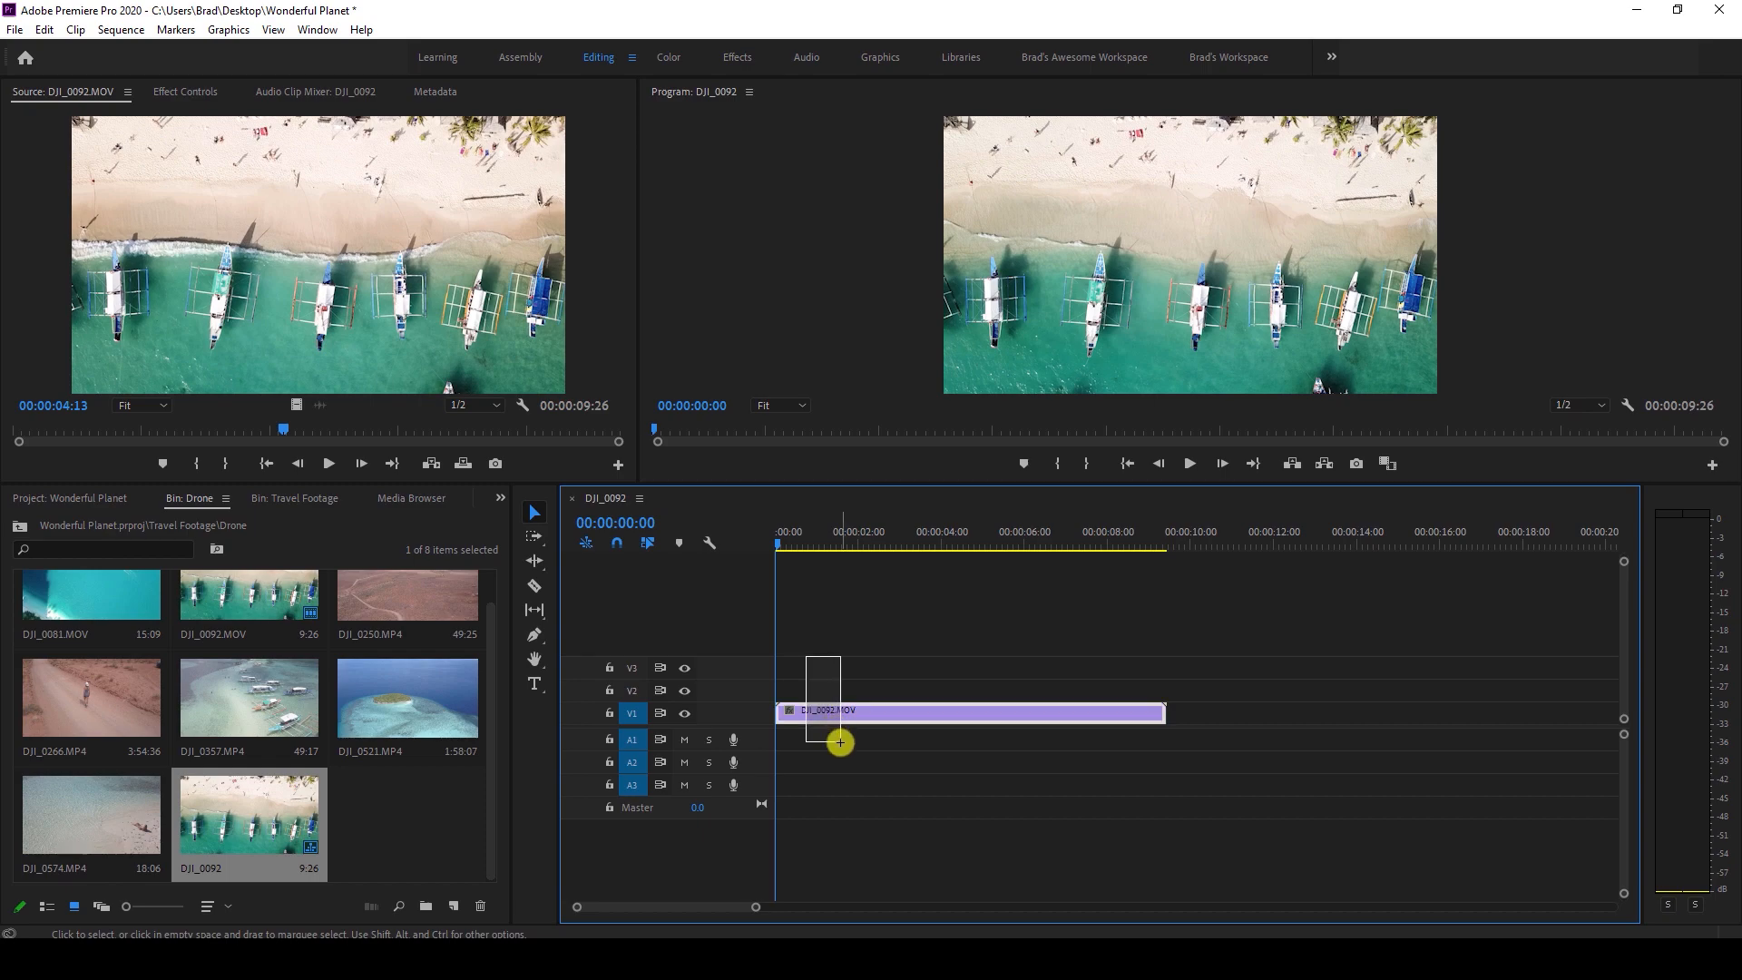
scroll(260, 615, up, 1)
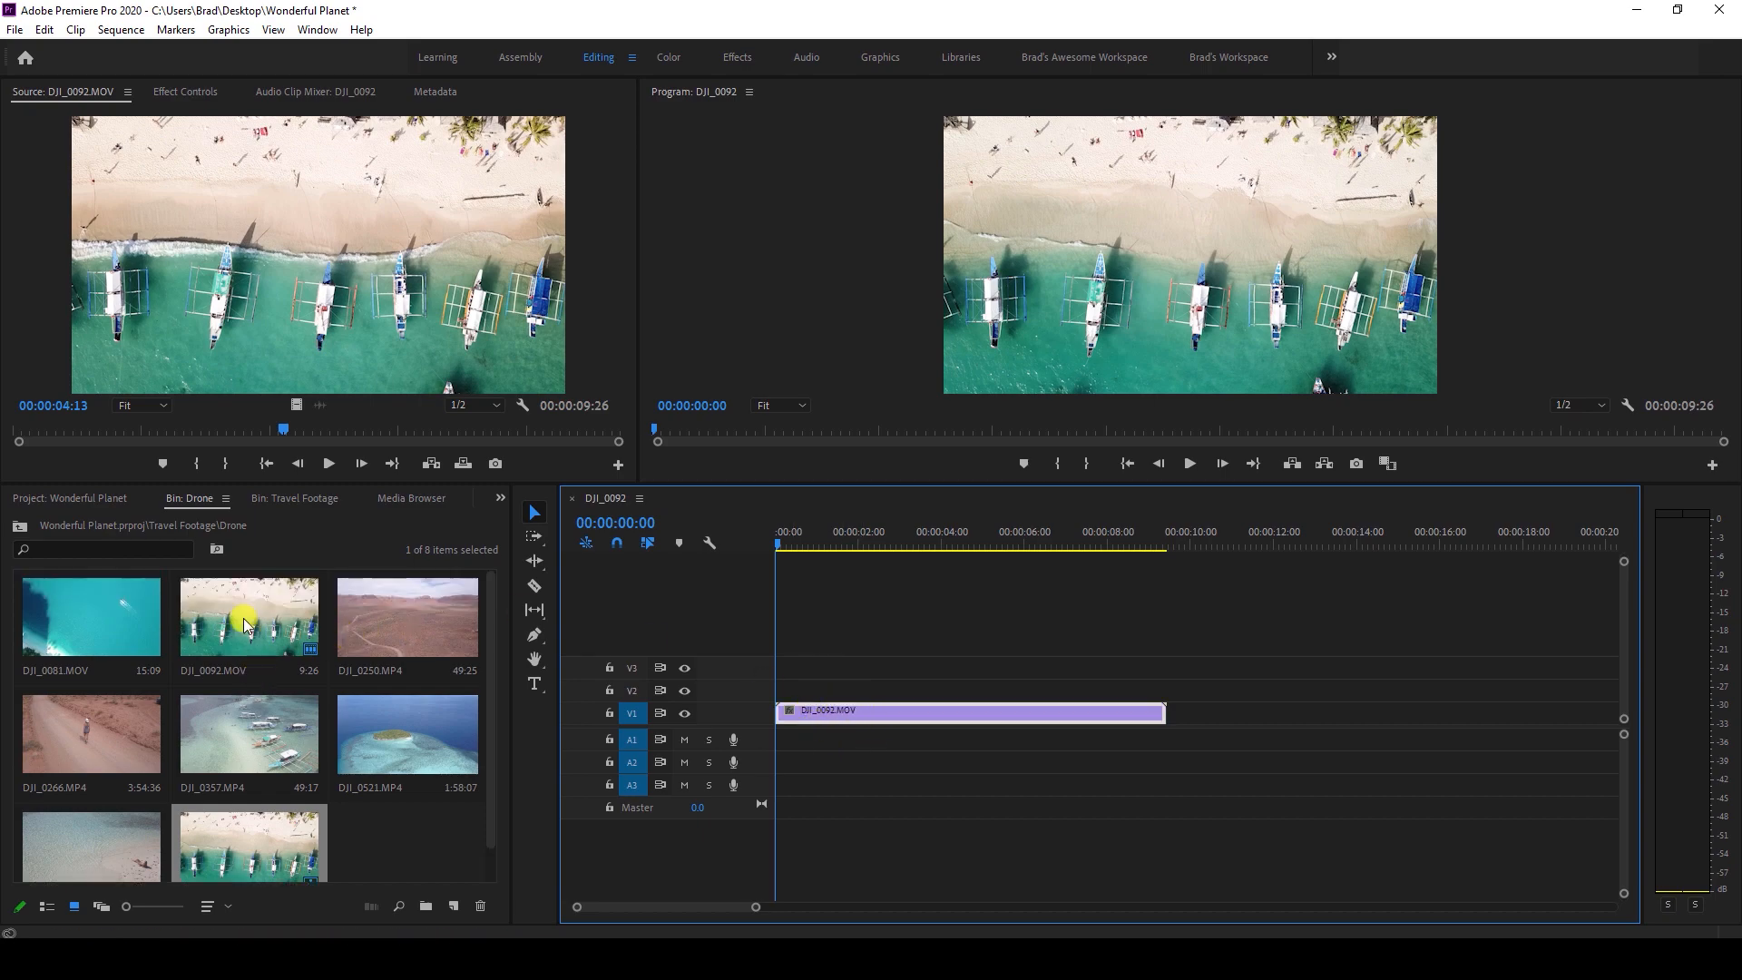
right_click(245, 617)
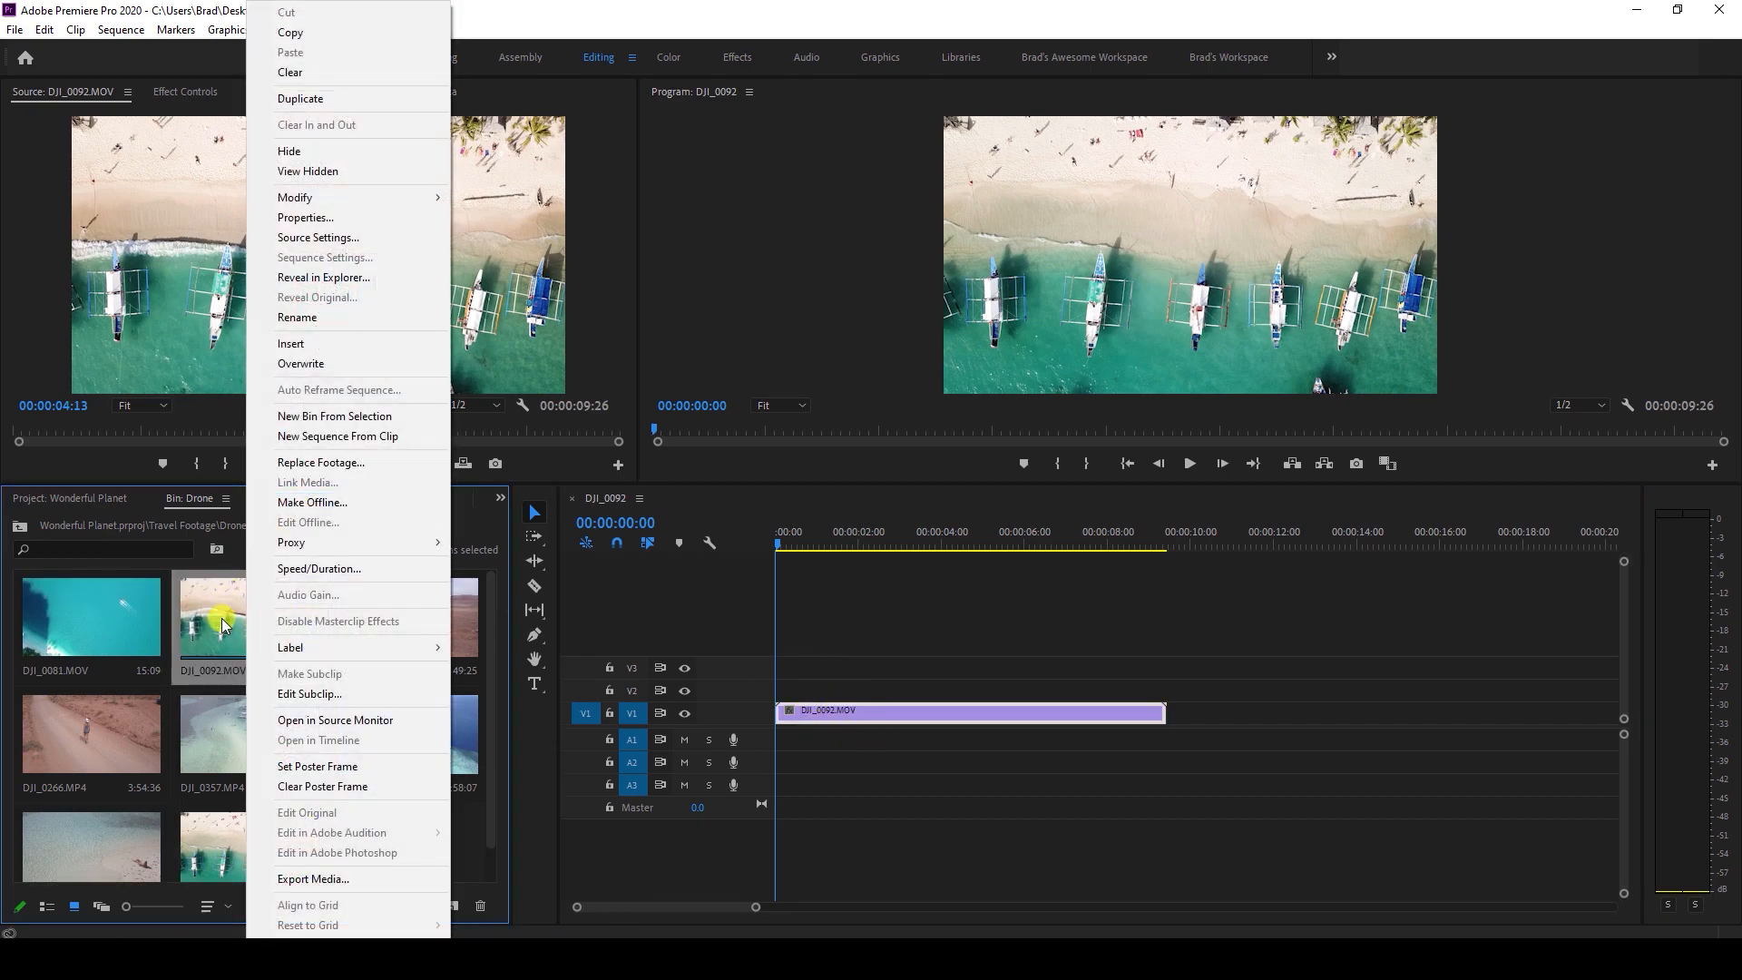
click(469, 833)
scroll(406, 785, down, 1)
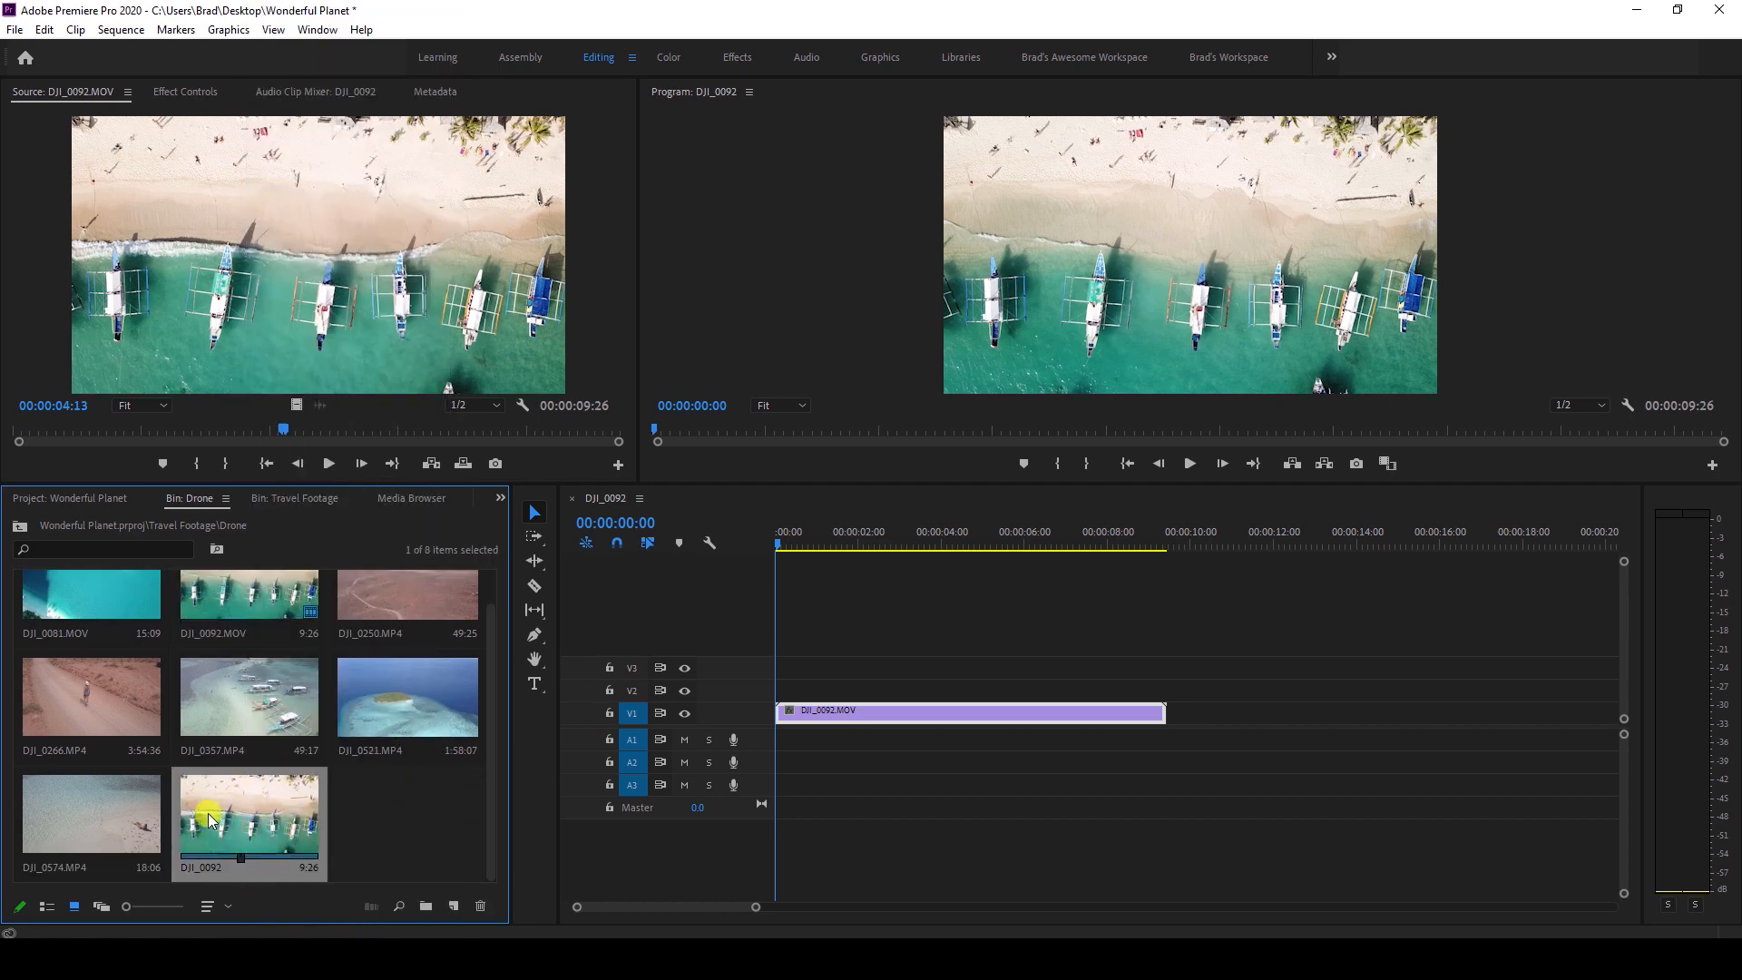
click(367, 817)
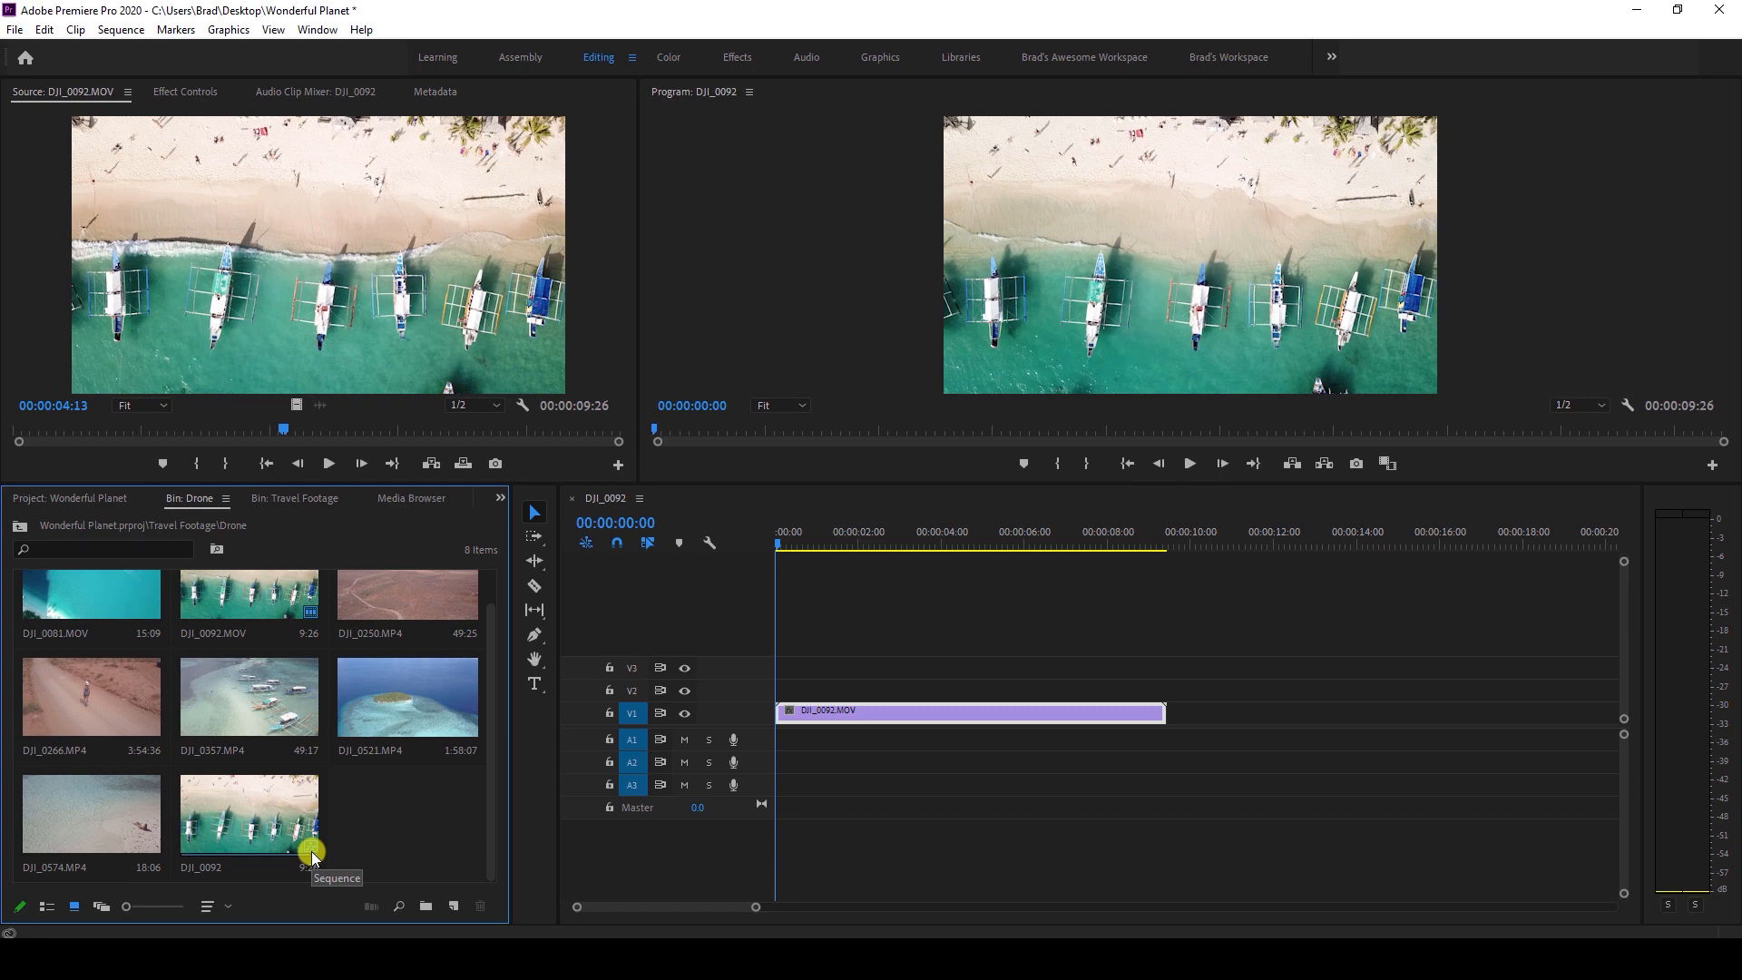
Rename the DJI_0092 sequence in the Drone bin to Wonderful Planet.
click(258, 822)
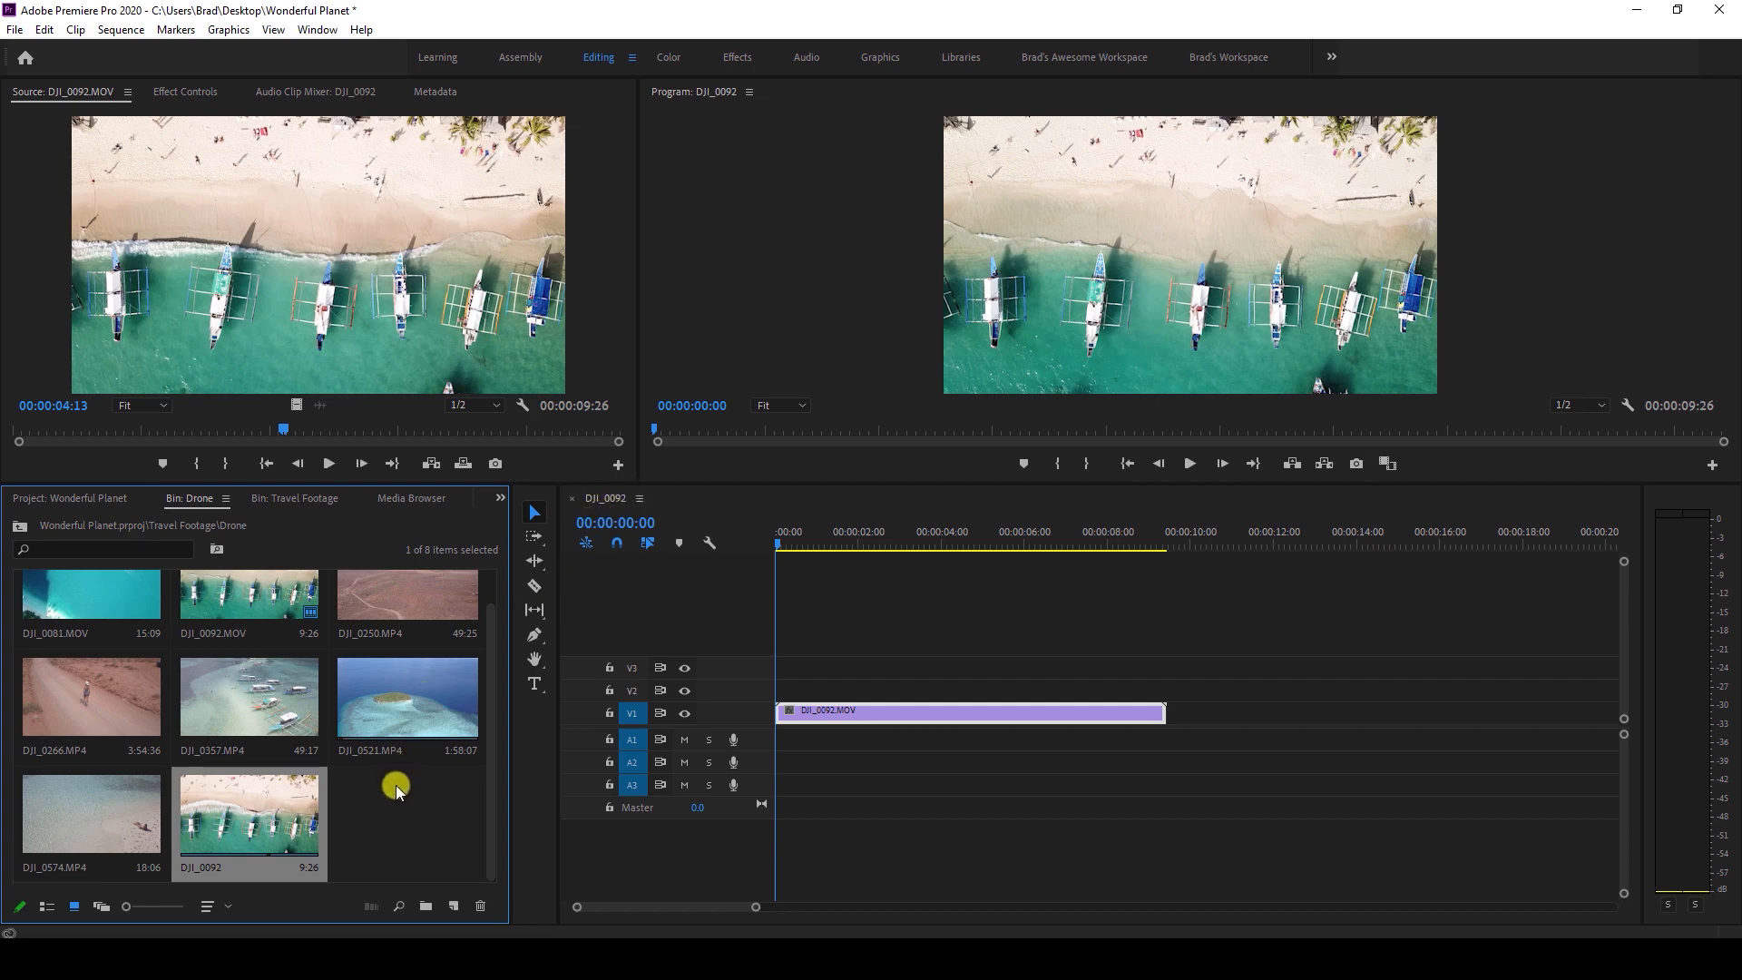
click(209, 866)
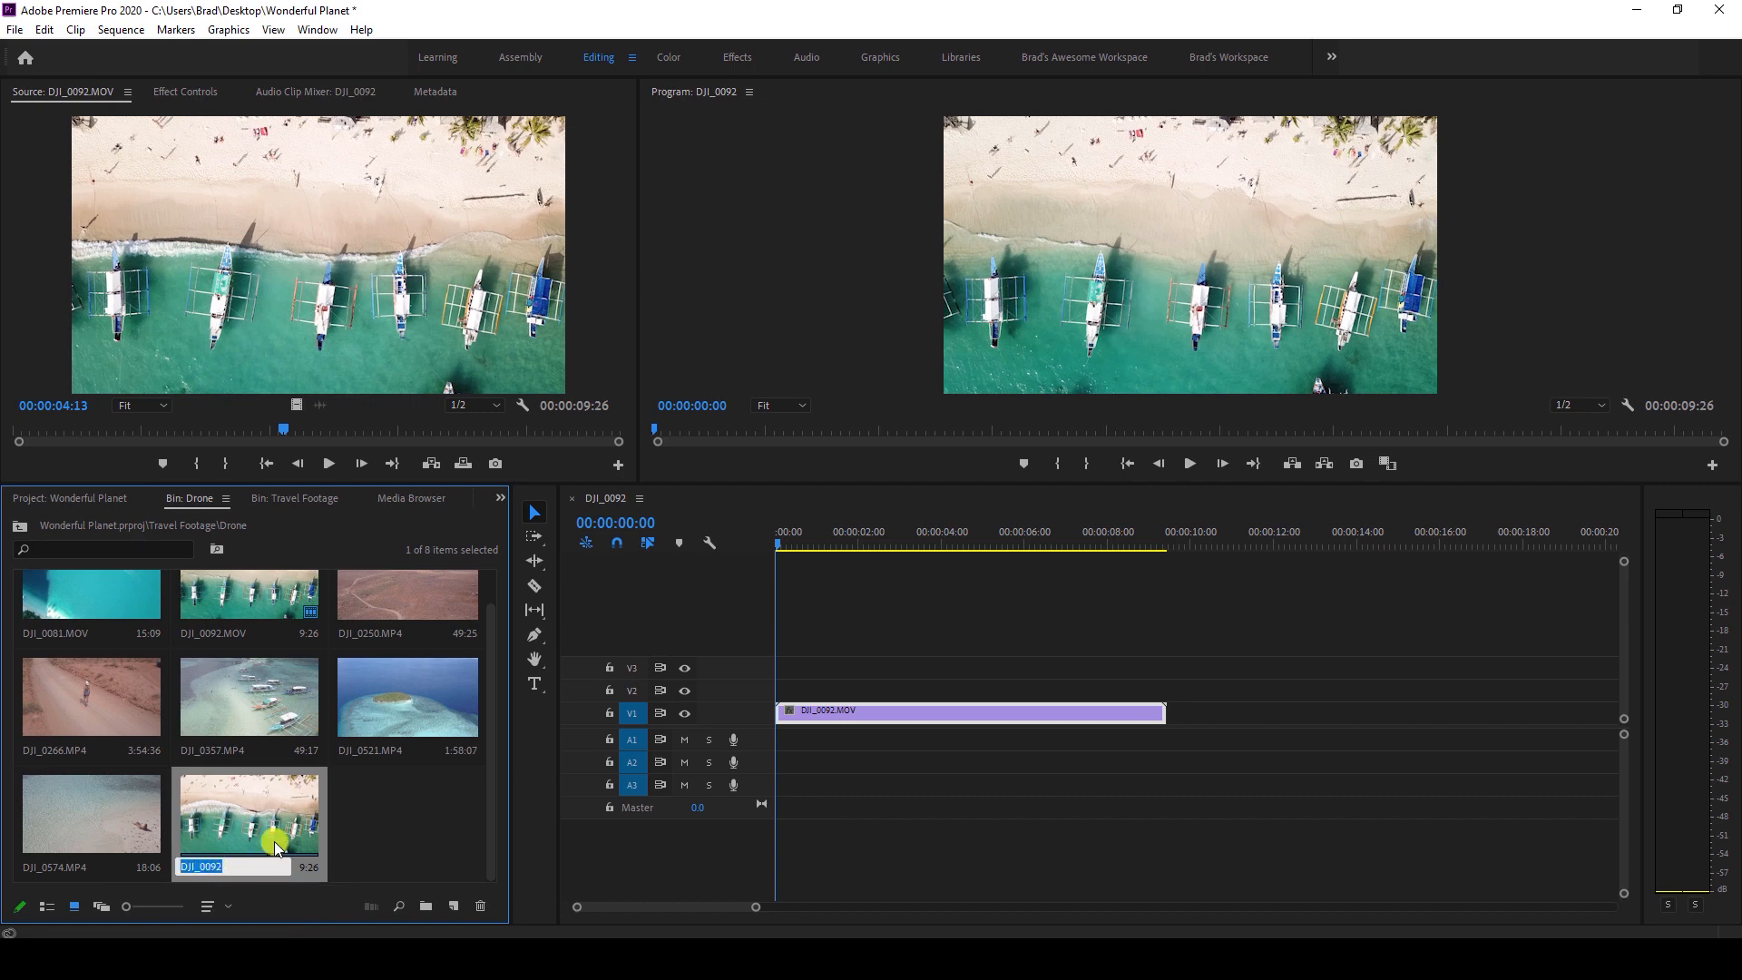
click(329, 830)
click(212, 869)
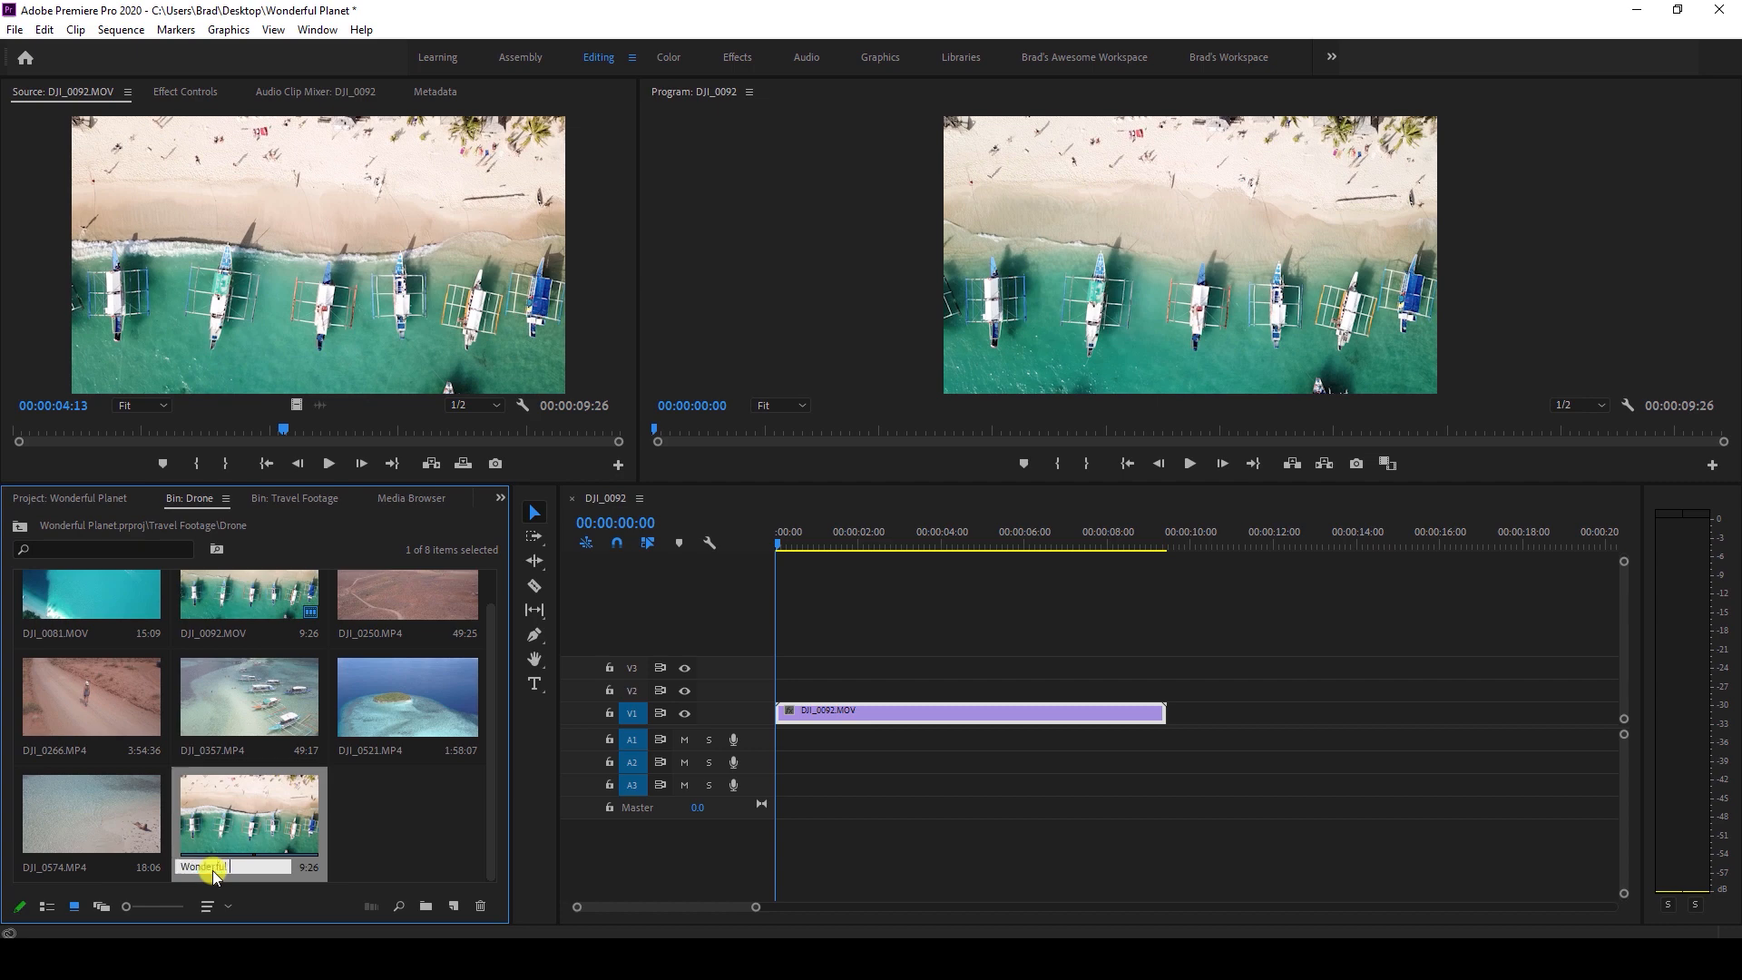
key(Return)
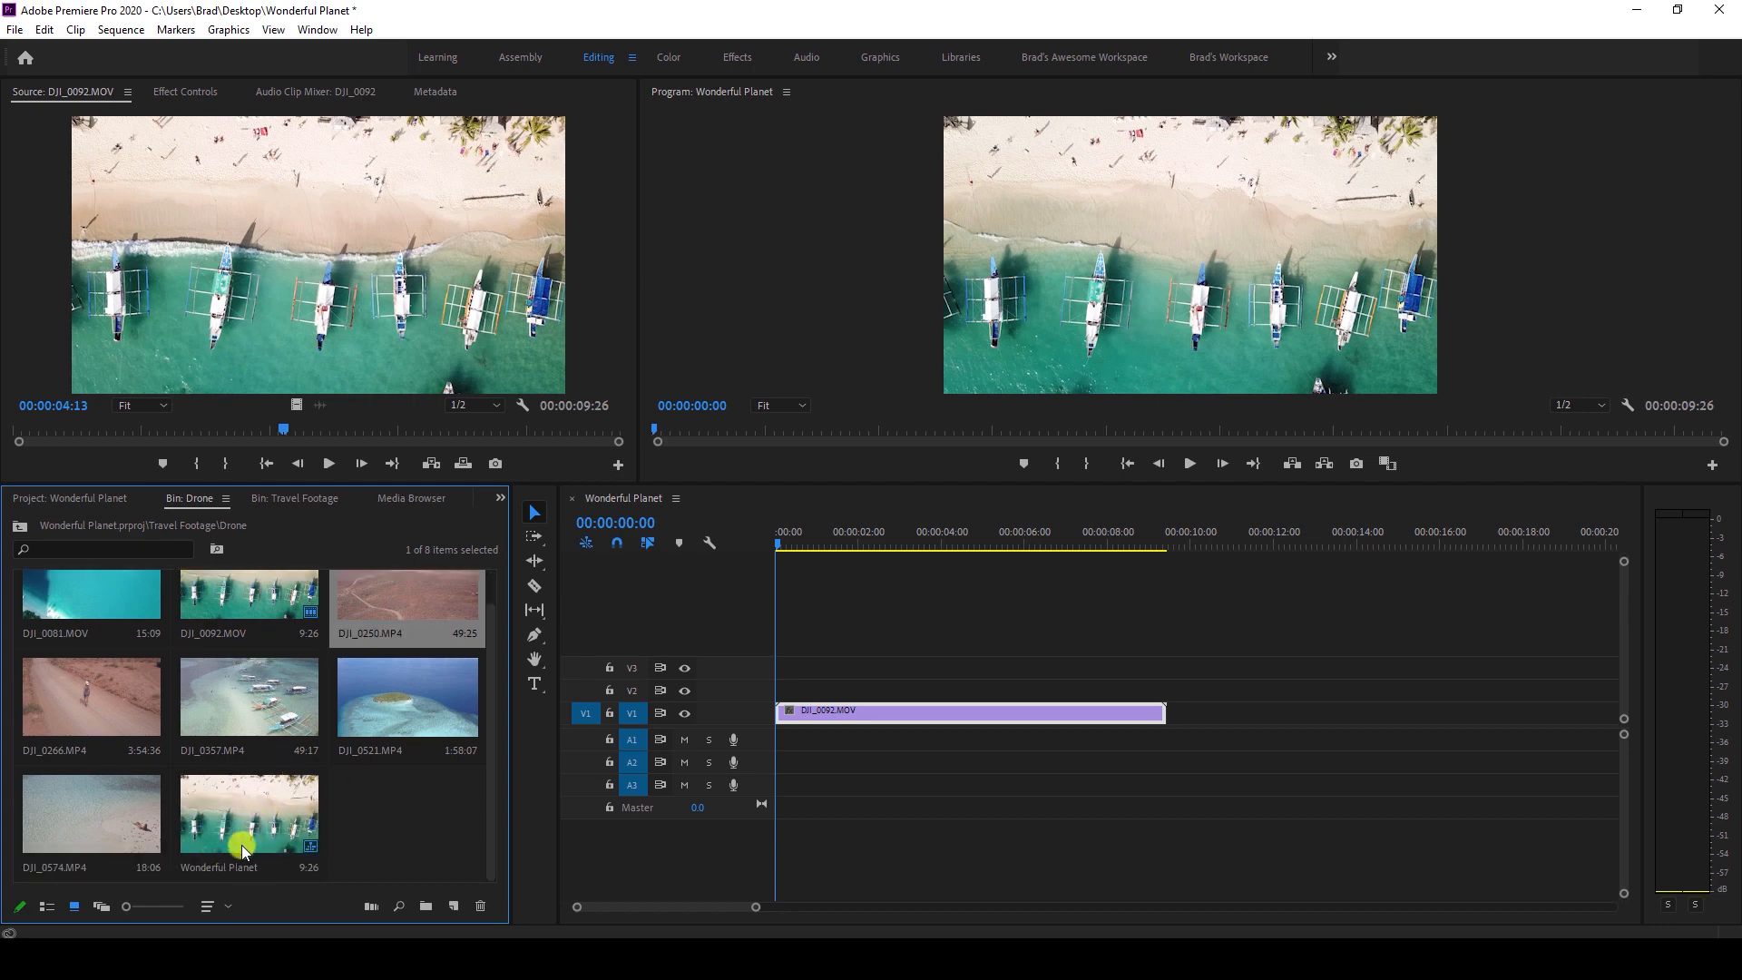
Close the Wonderful Planet sequence in the timeline and reopen it from the Drone bin.
click(572, 502)
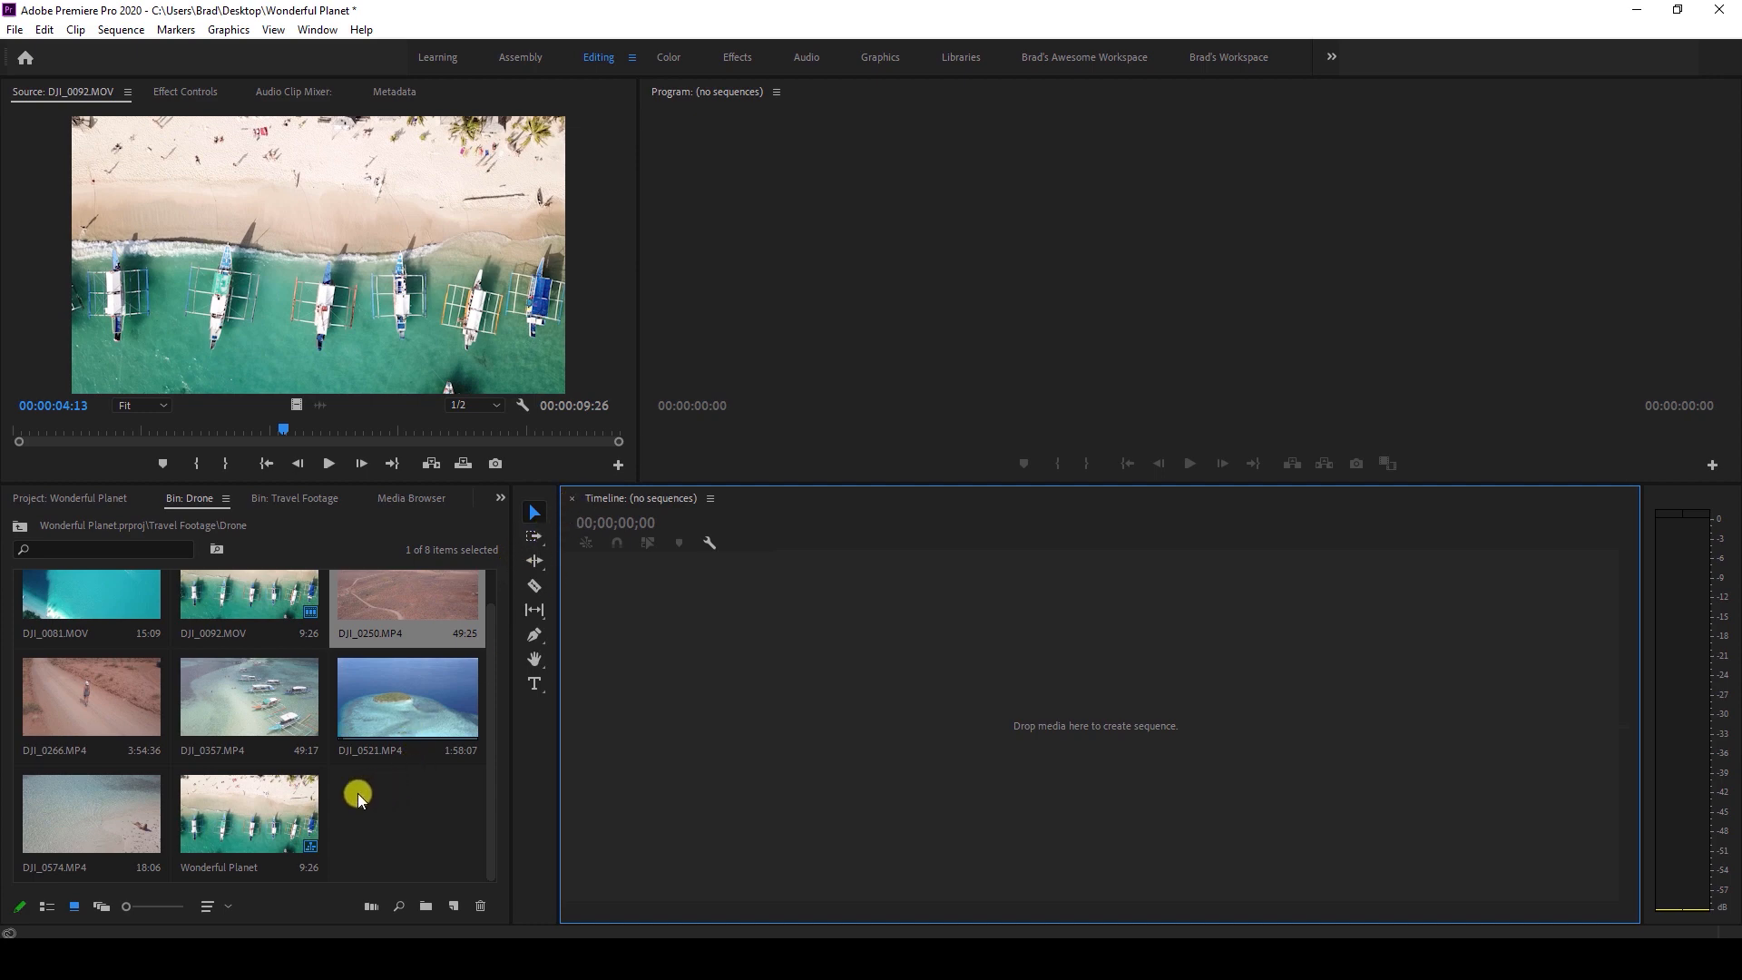
click(270, 826)
double_click(270, 825)
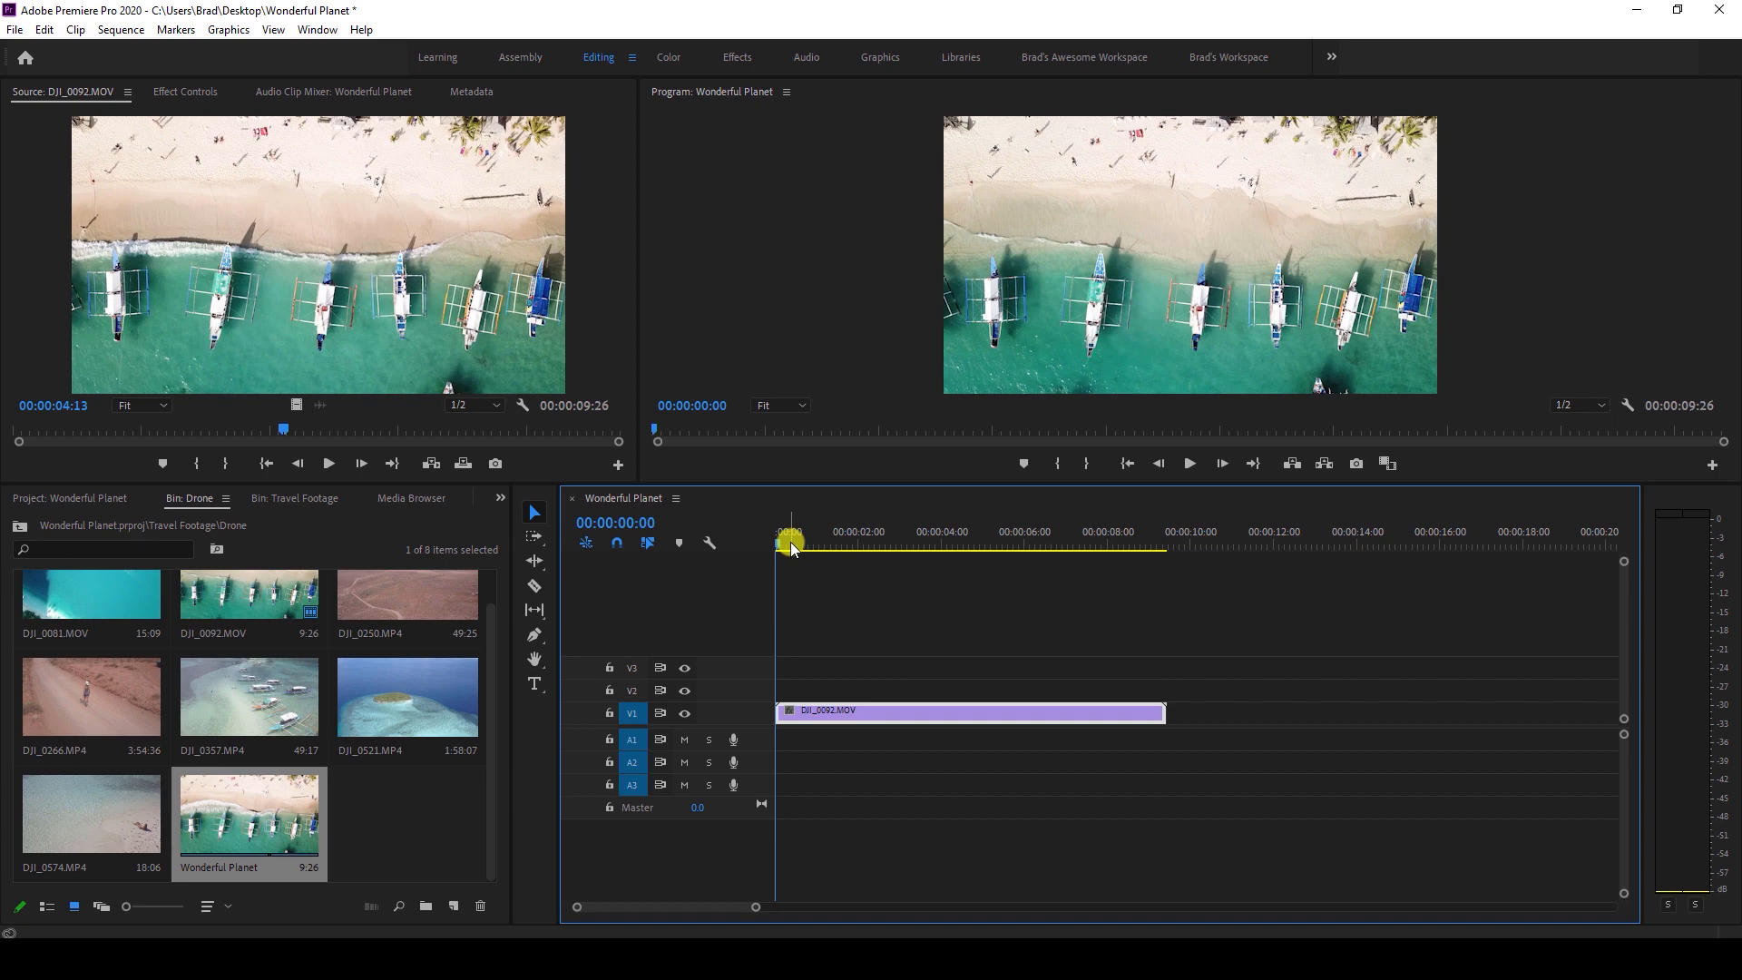
Scrub the Wonderful Planet sequence past 00:00:05:37 and 00:00:06:42, and place the playhead at 00:00:02:03.
drag(775, 543, 1008, 550)
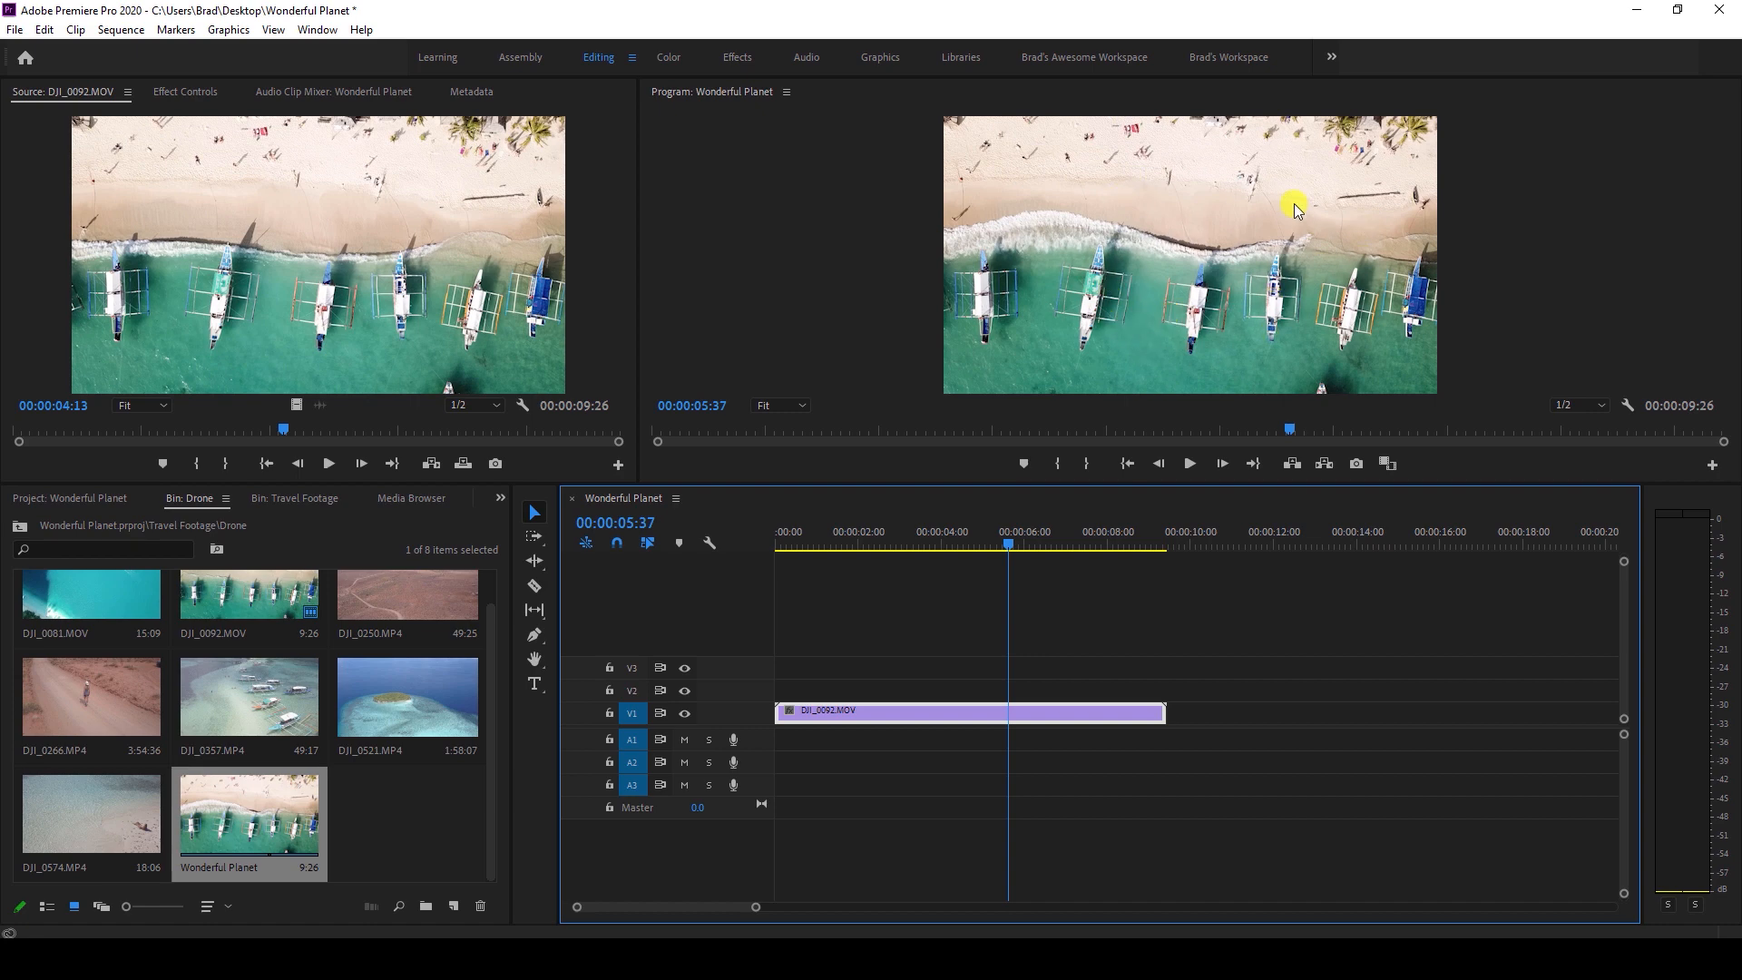
drag(1007, 544, 1053, 546)
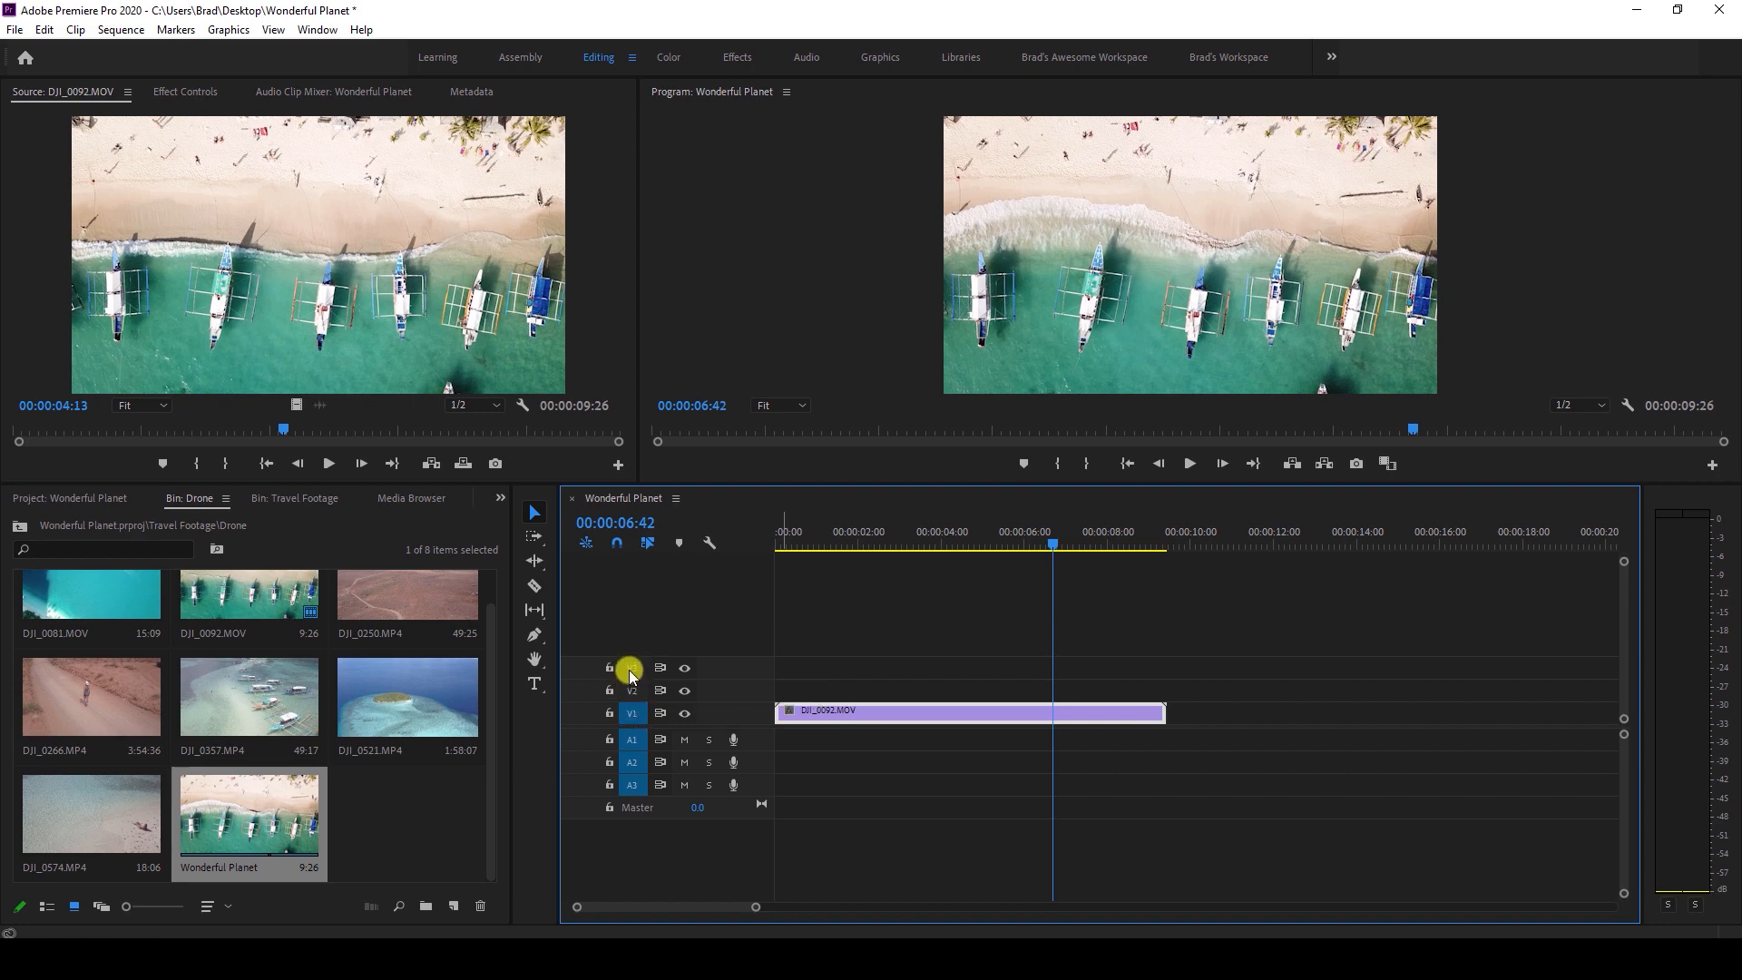
click(628, 739)
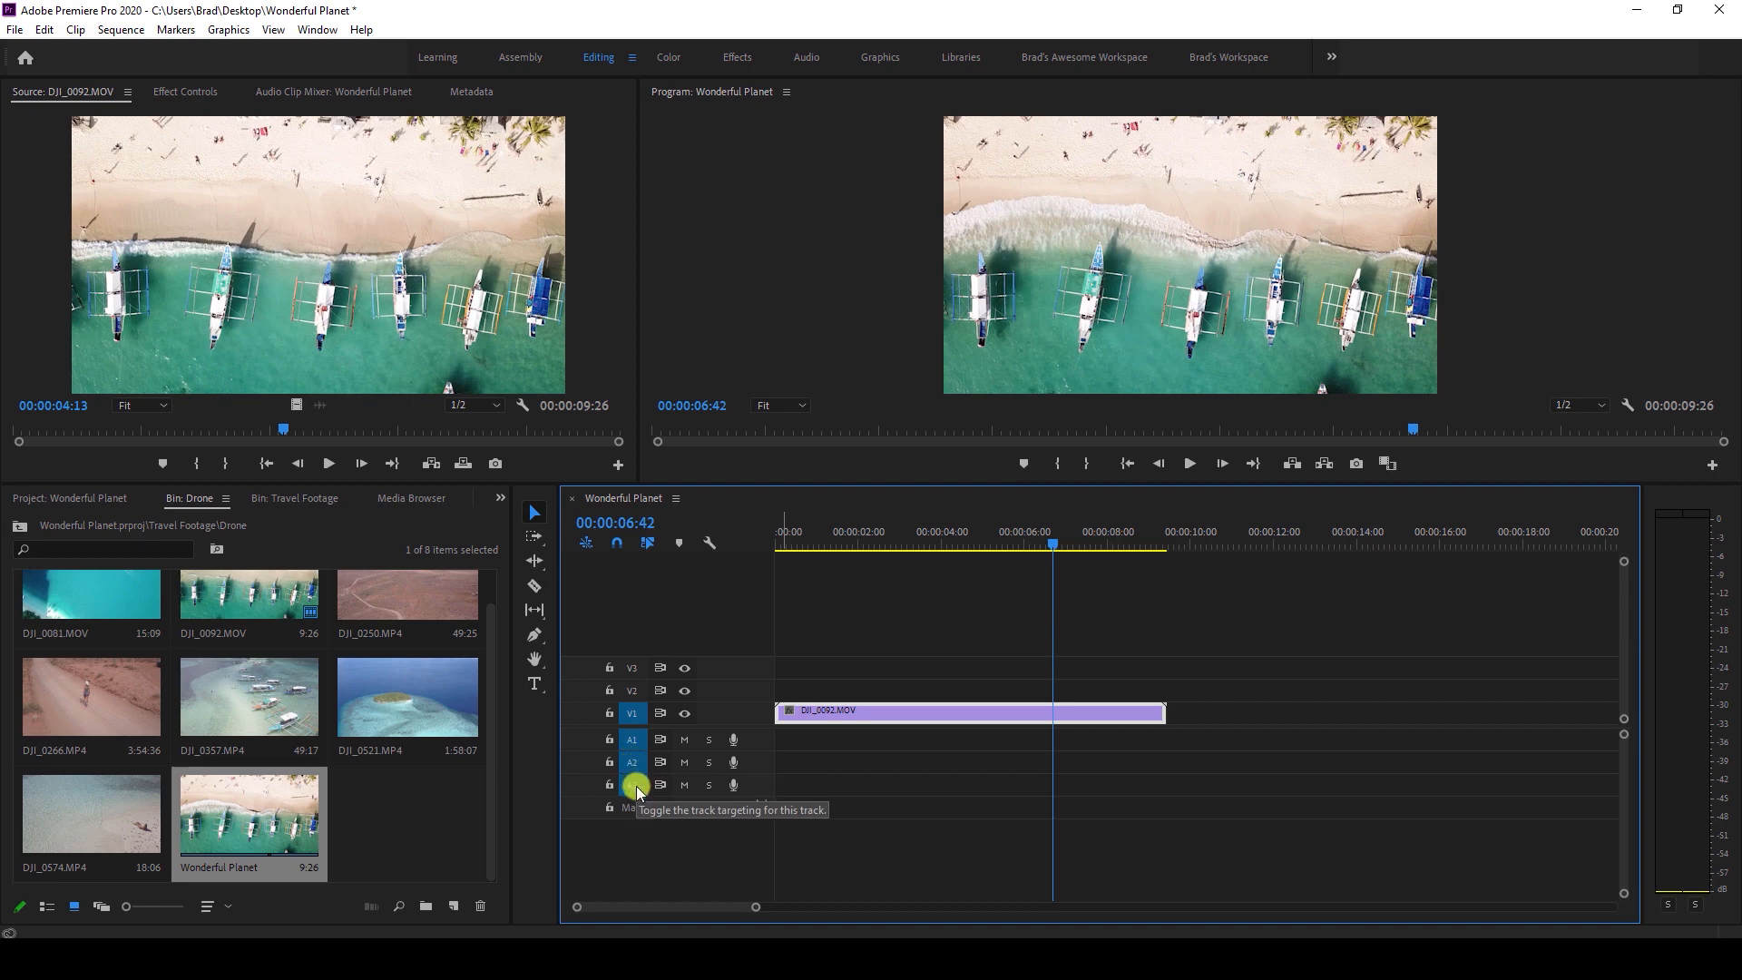
click(860, 543)
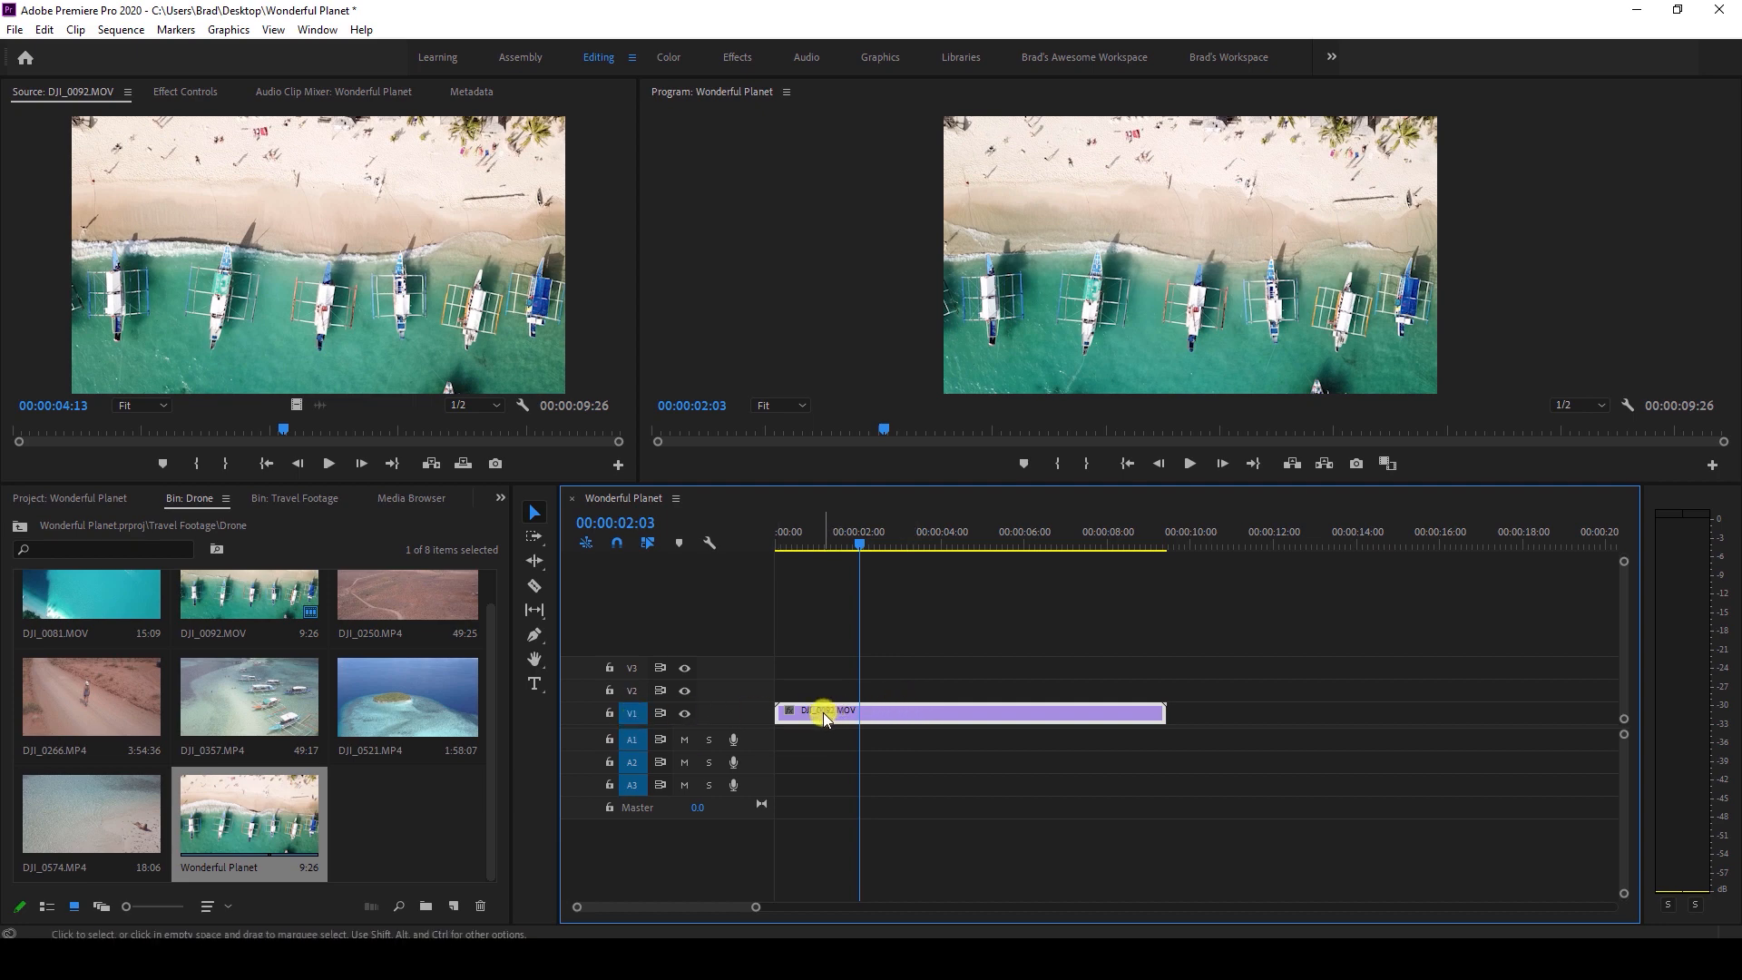
Hide track V1's output, try the output toggles of V3 and V2, and turn V1's output back on.
click(686, 716)
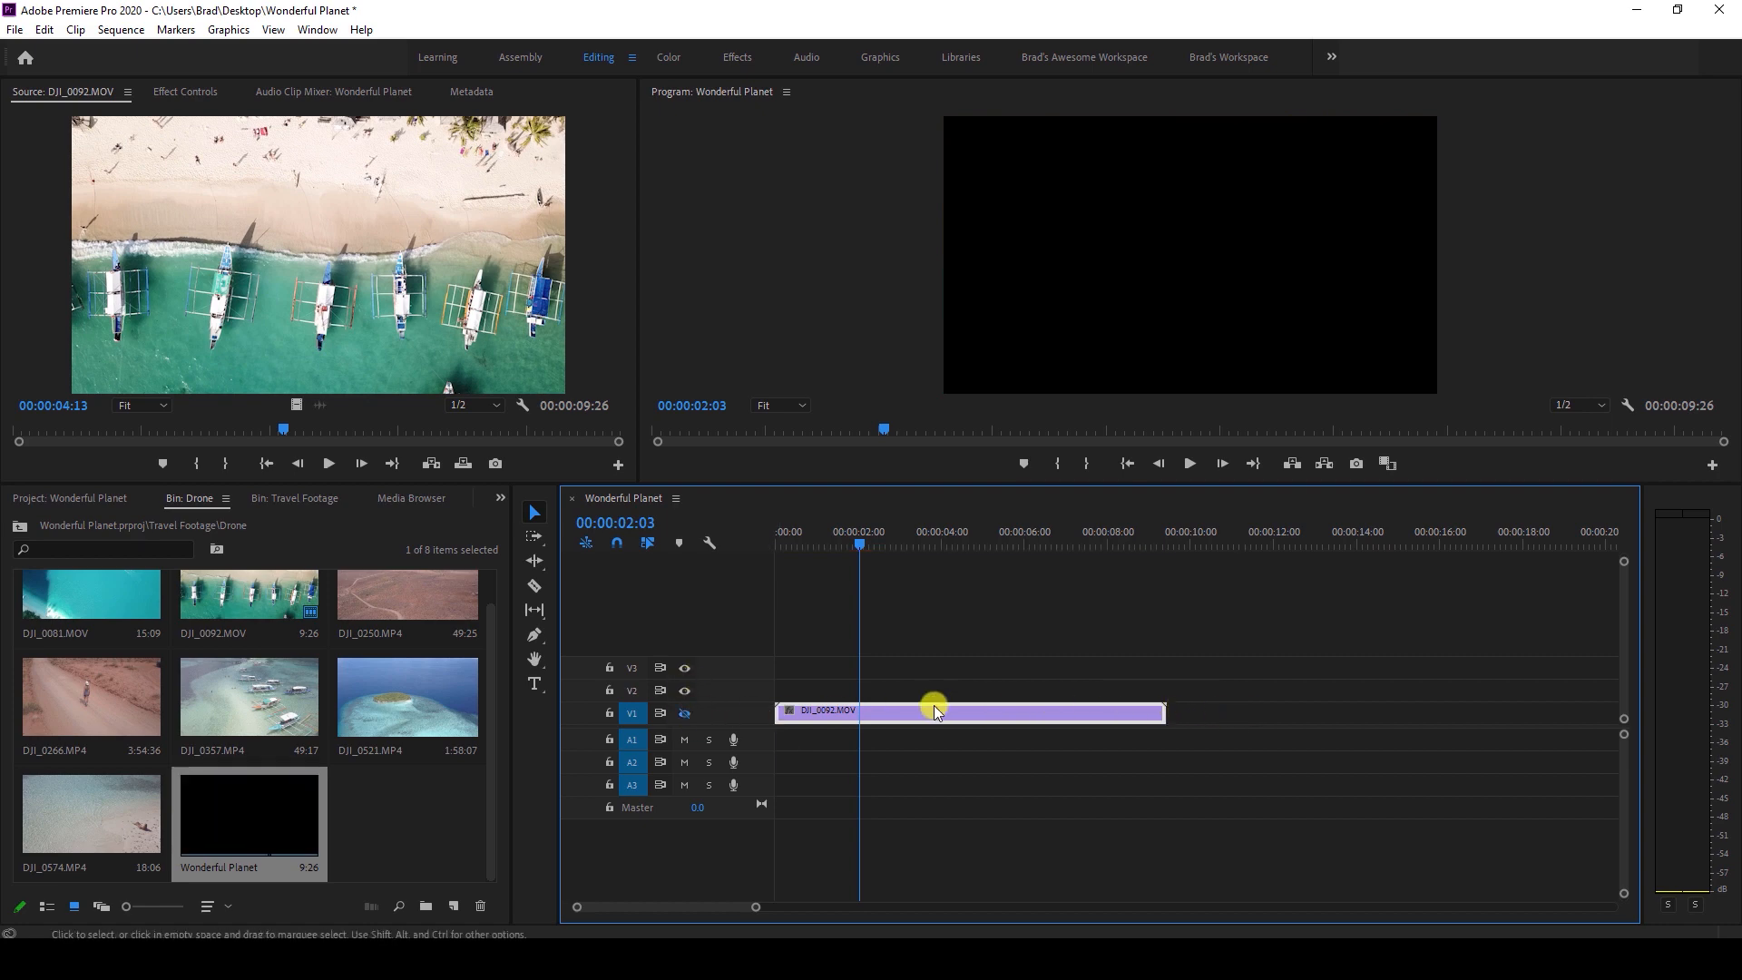
click(684, 668)
click(686, 691)
click(684, 713)
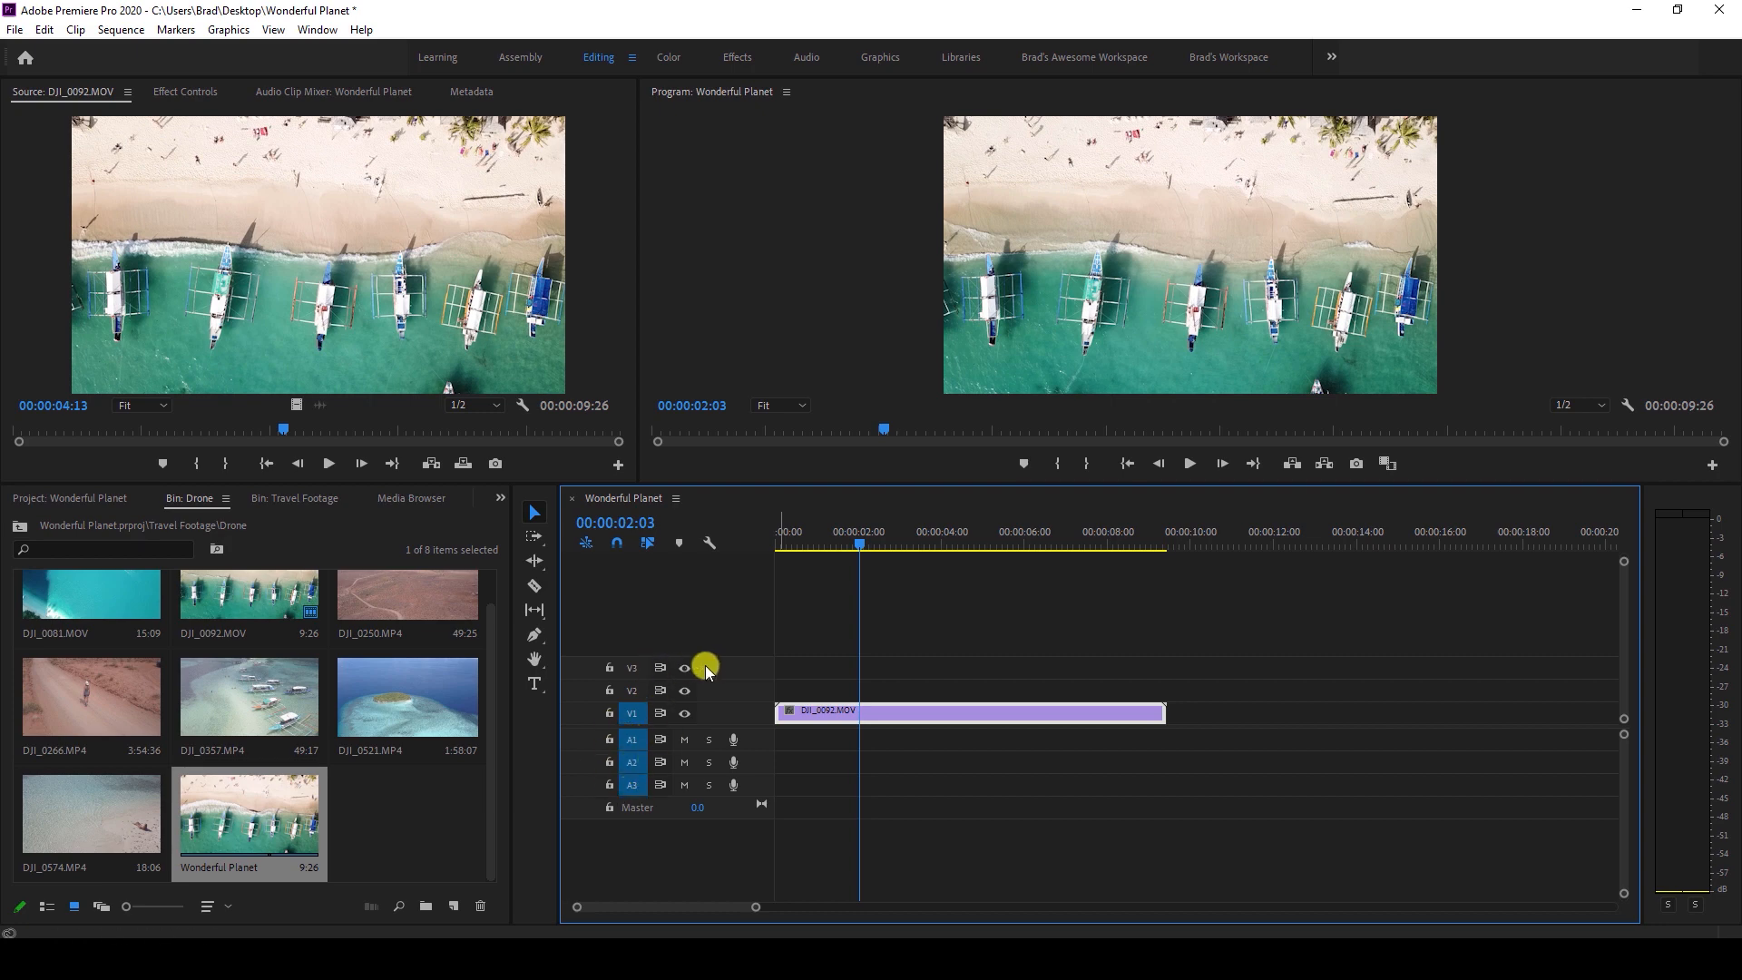
Add one video track above V3 and one extra audio track to the sequence.
right_click(737, 669)
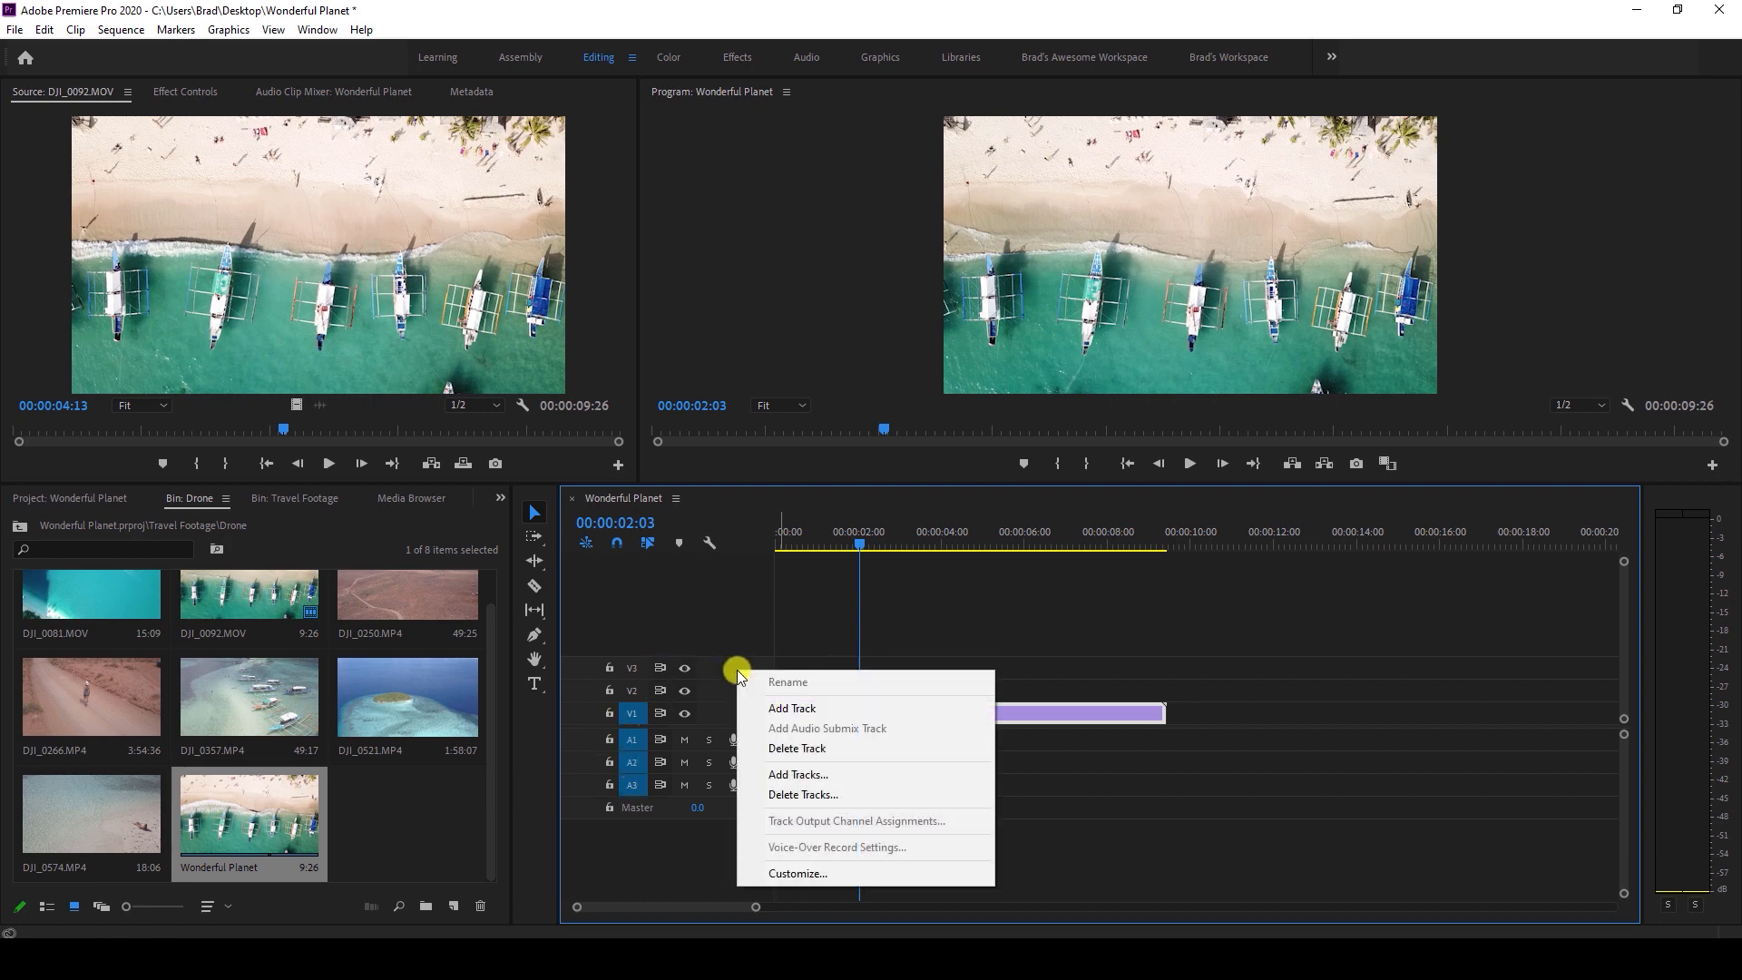
click(789, 709)
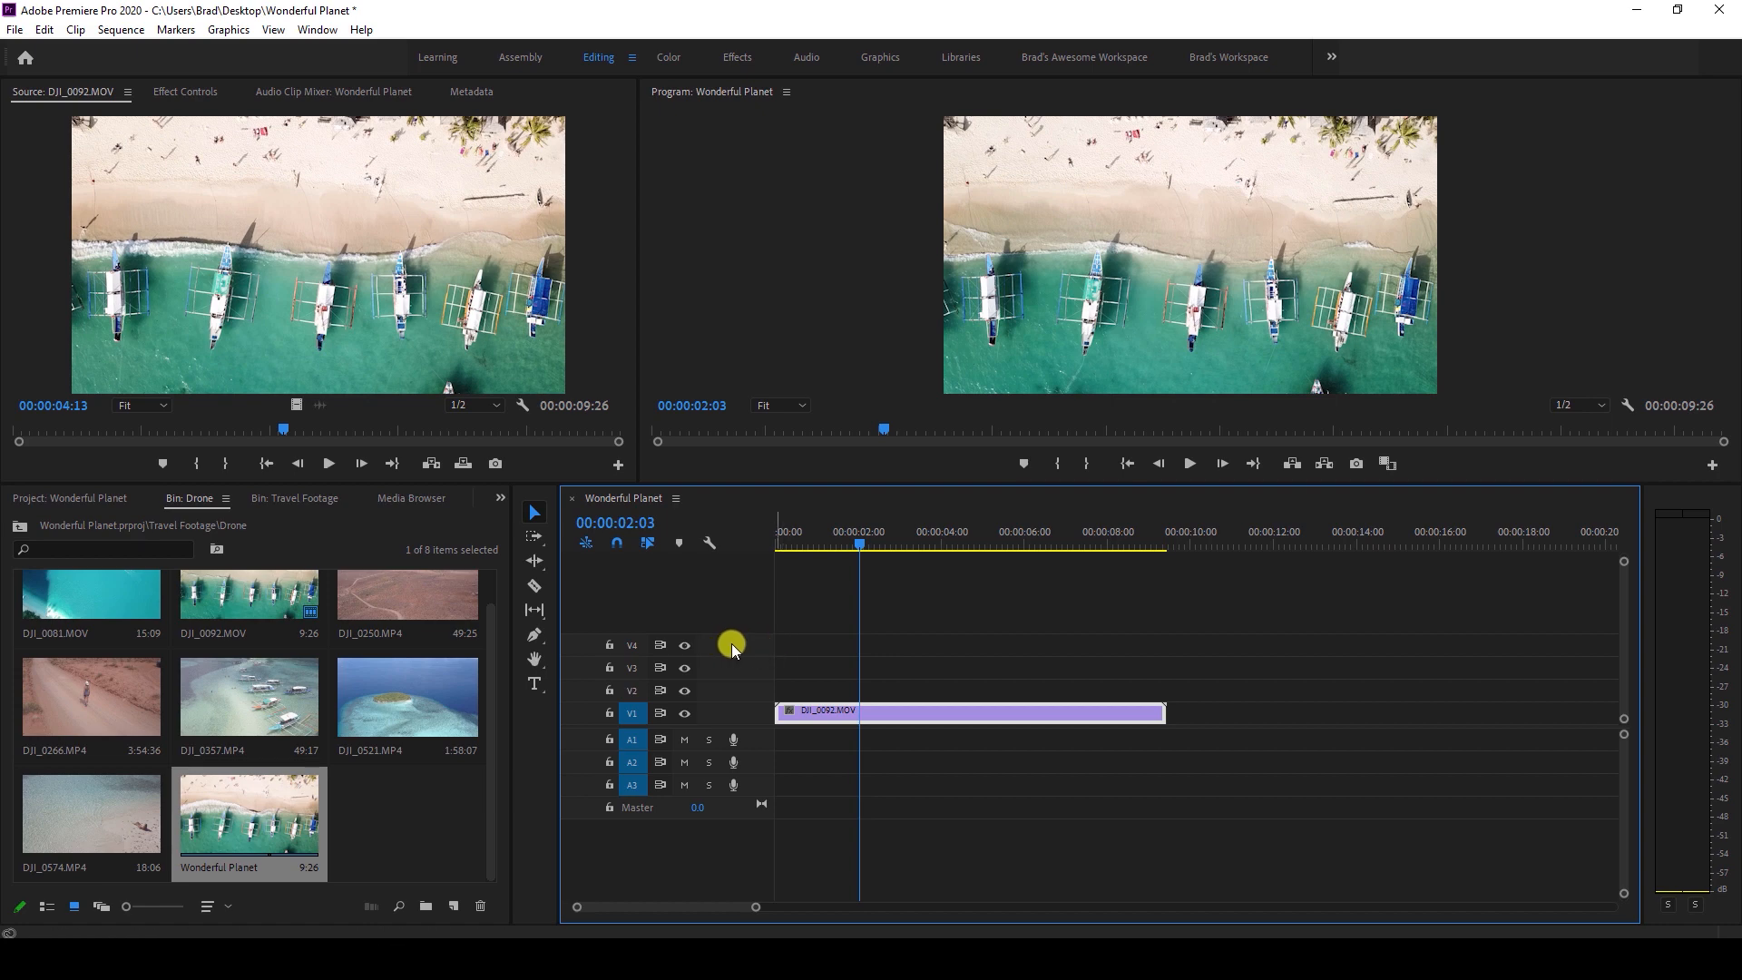
right_click(749, 738)
right_click(750, 759)
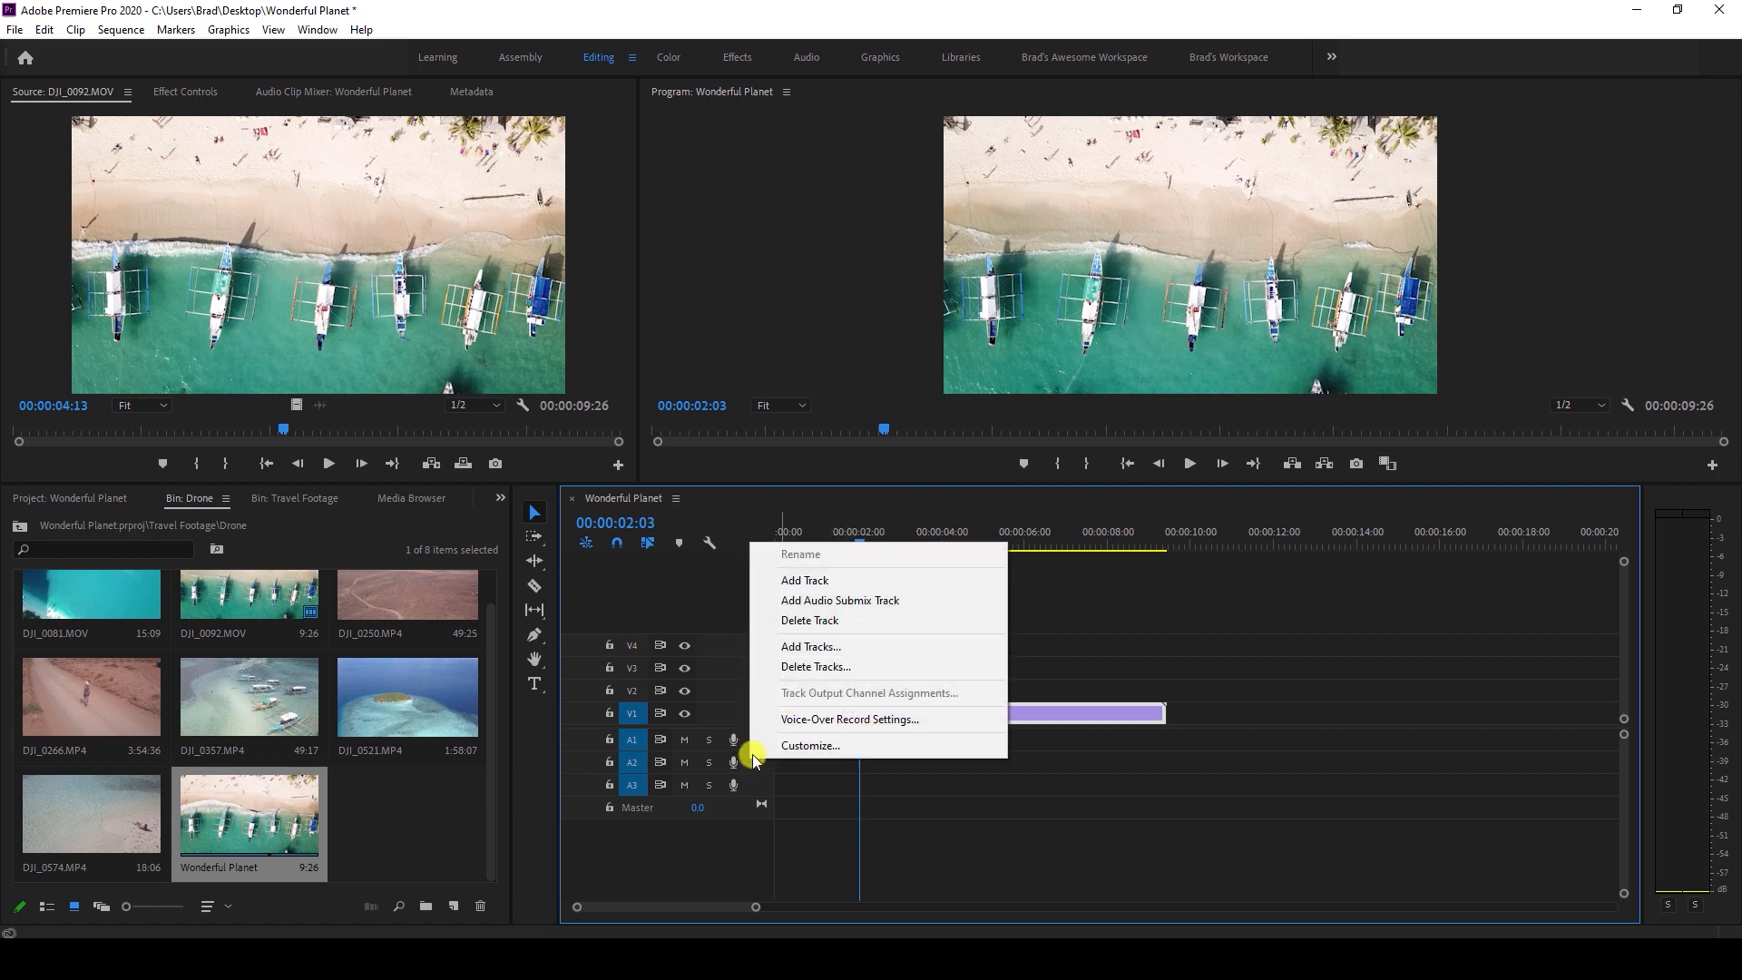
click(814, 590)
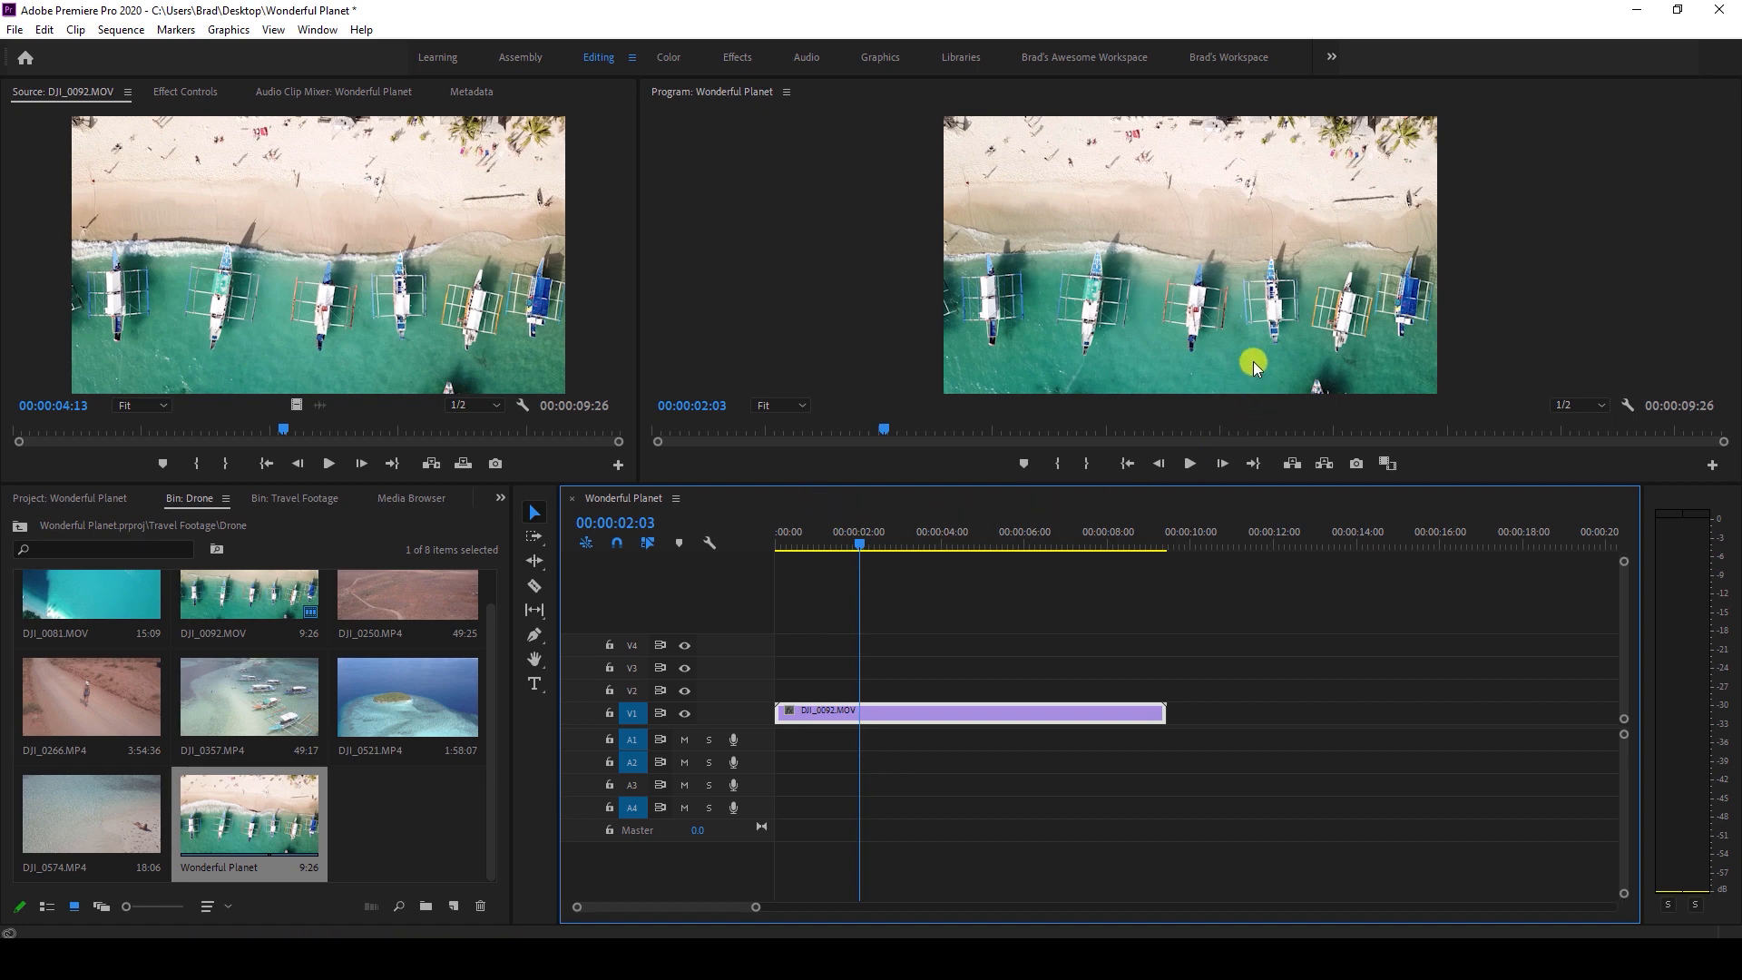
Scrub the Program monitor to 00:00:04:38 and set its playback resolution to 1/4.
click(1250, 305)
drag(889, 426, 1177, 429)
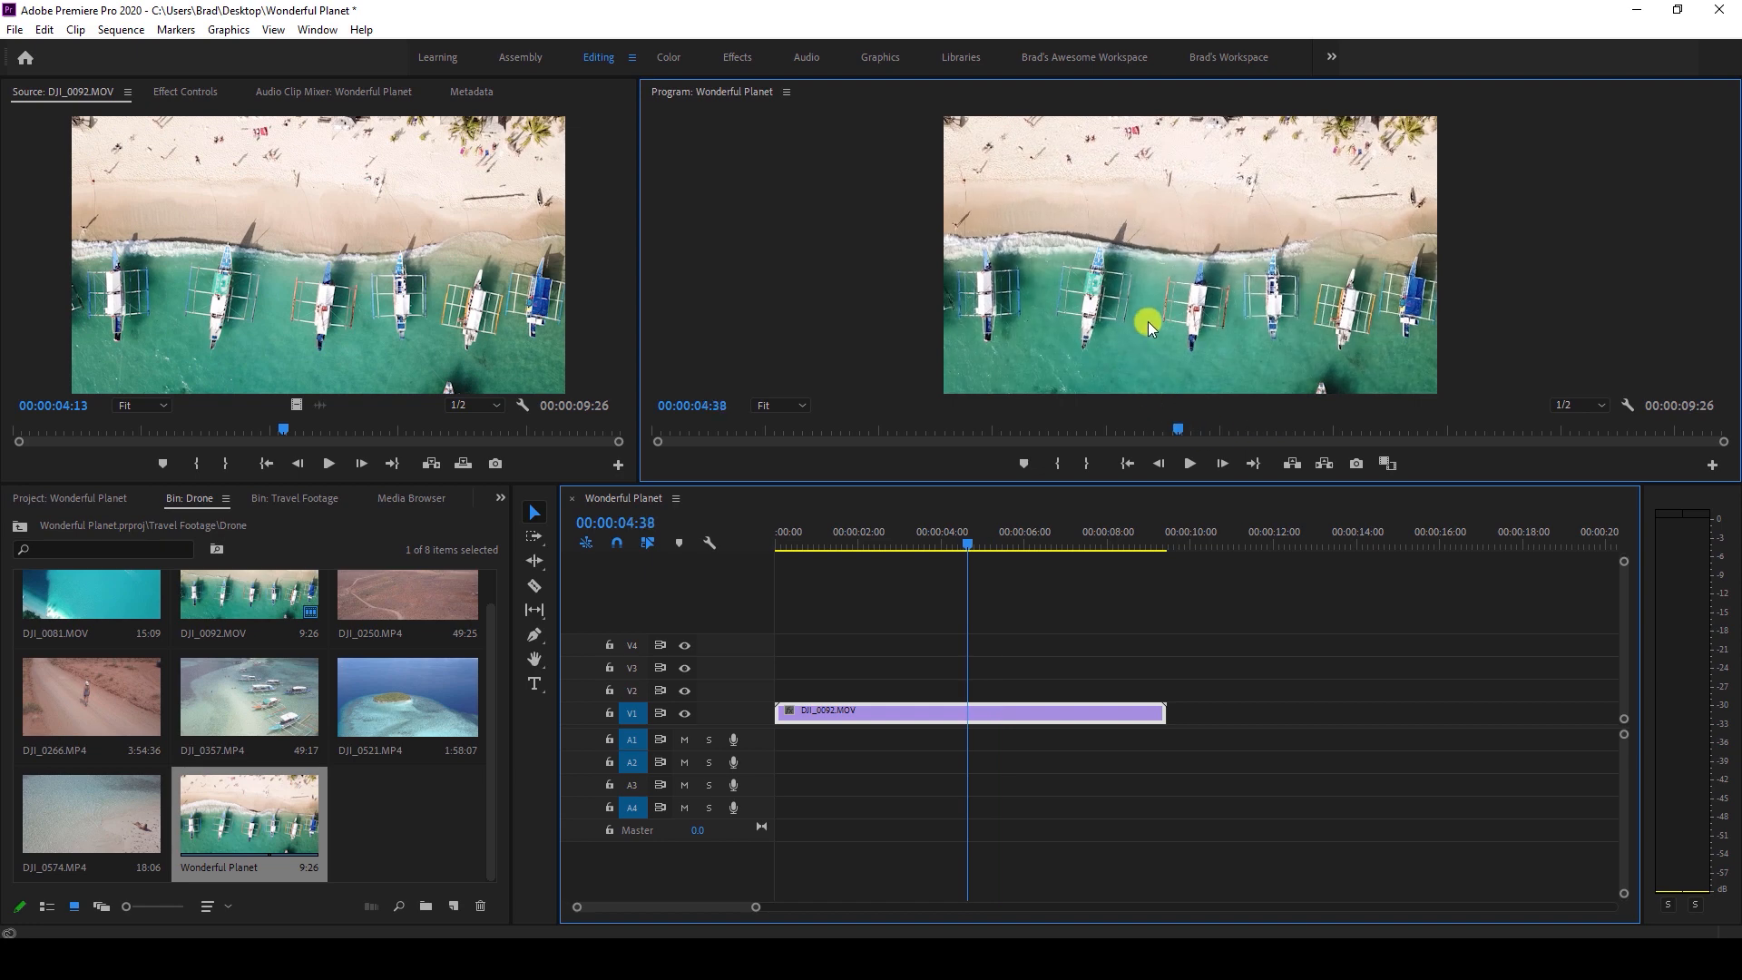
click(1596, 405)
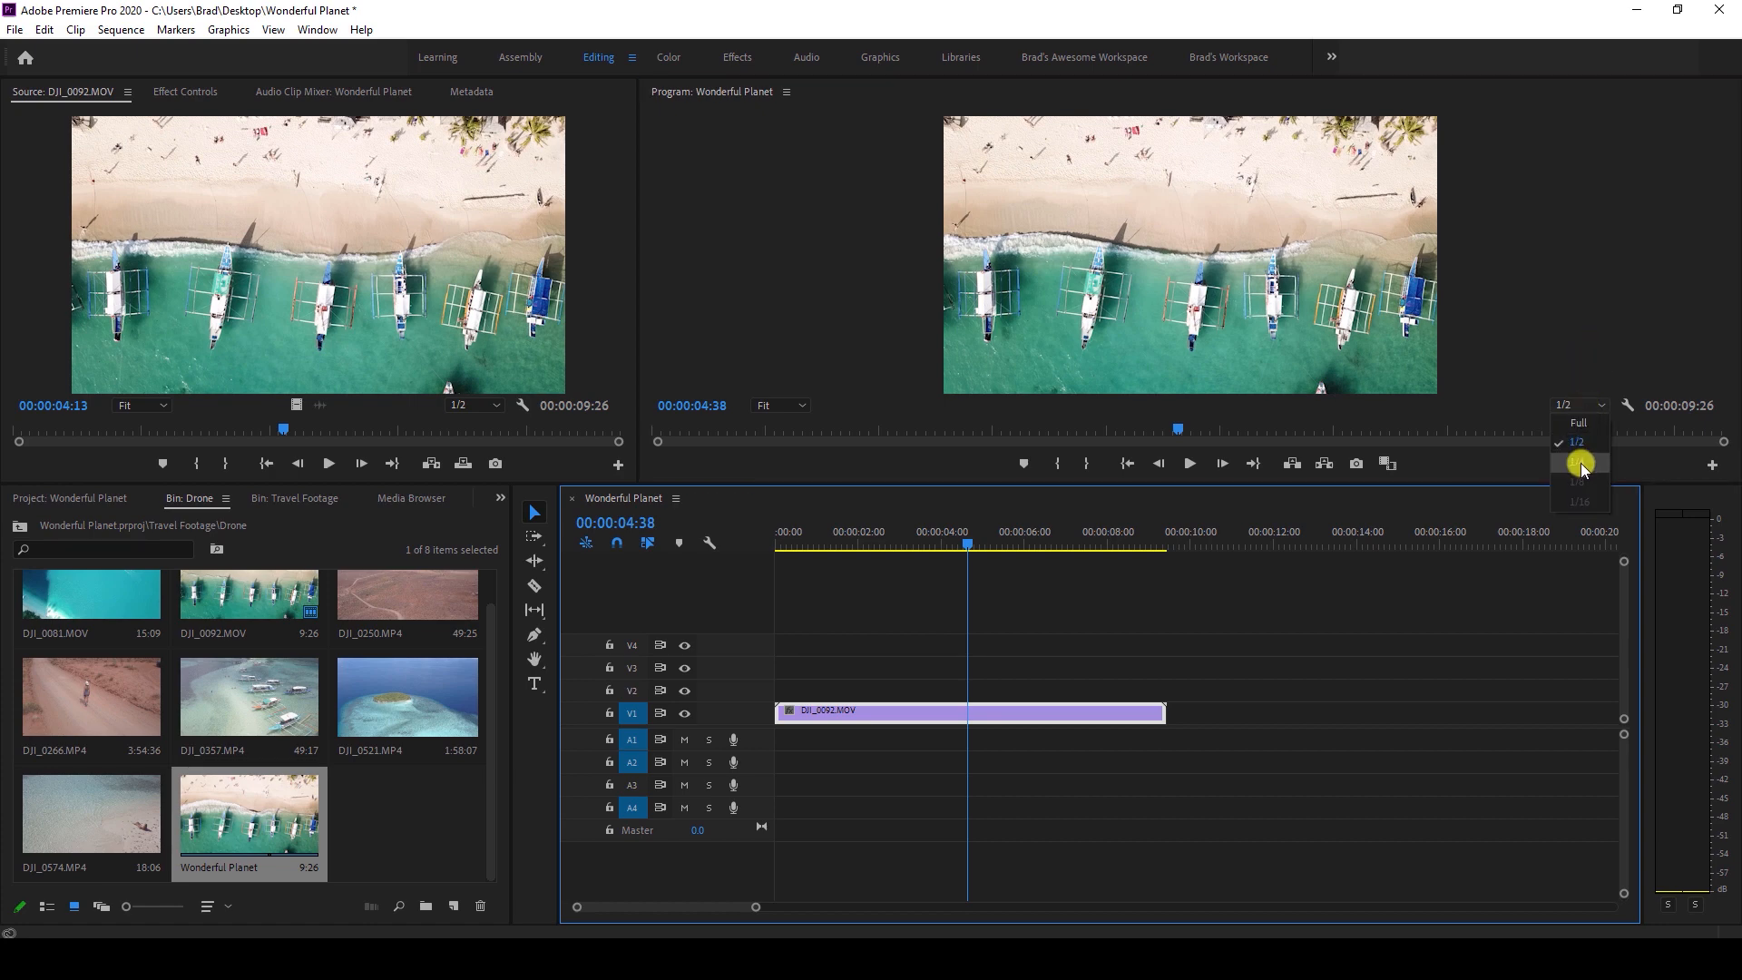
click(1577, 465)
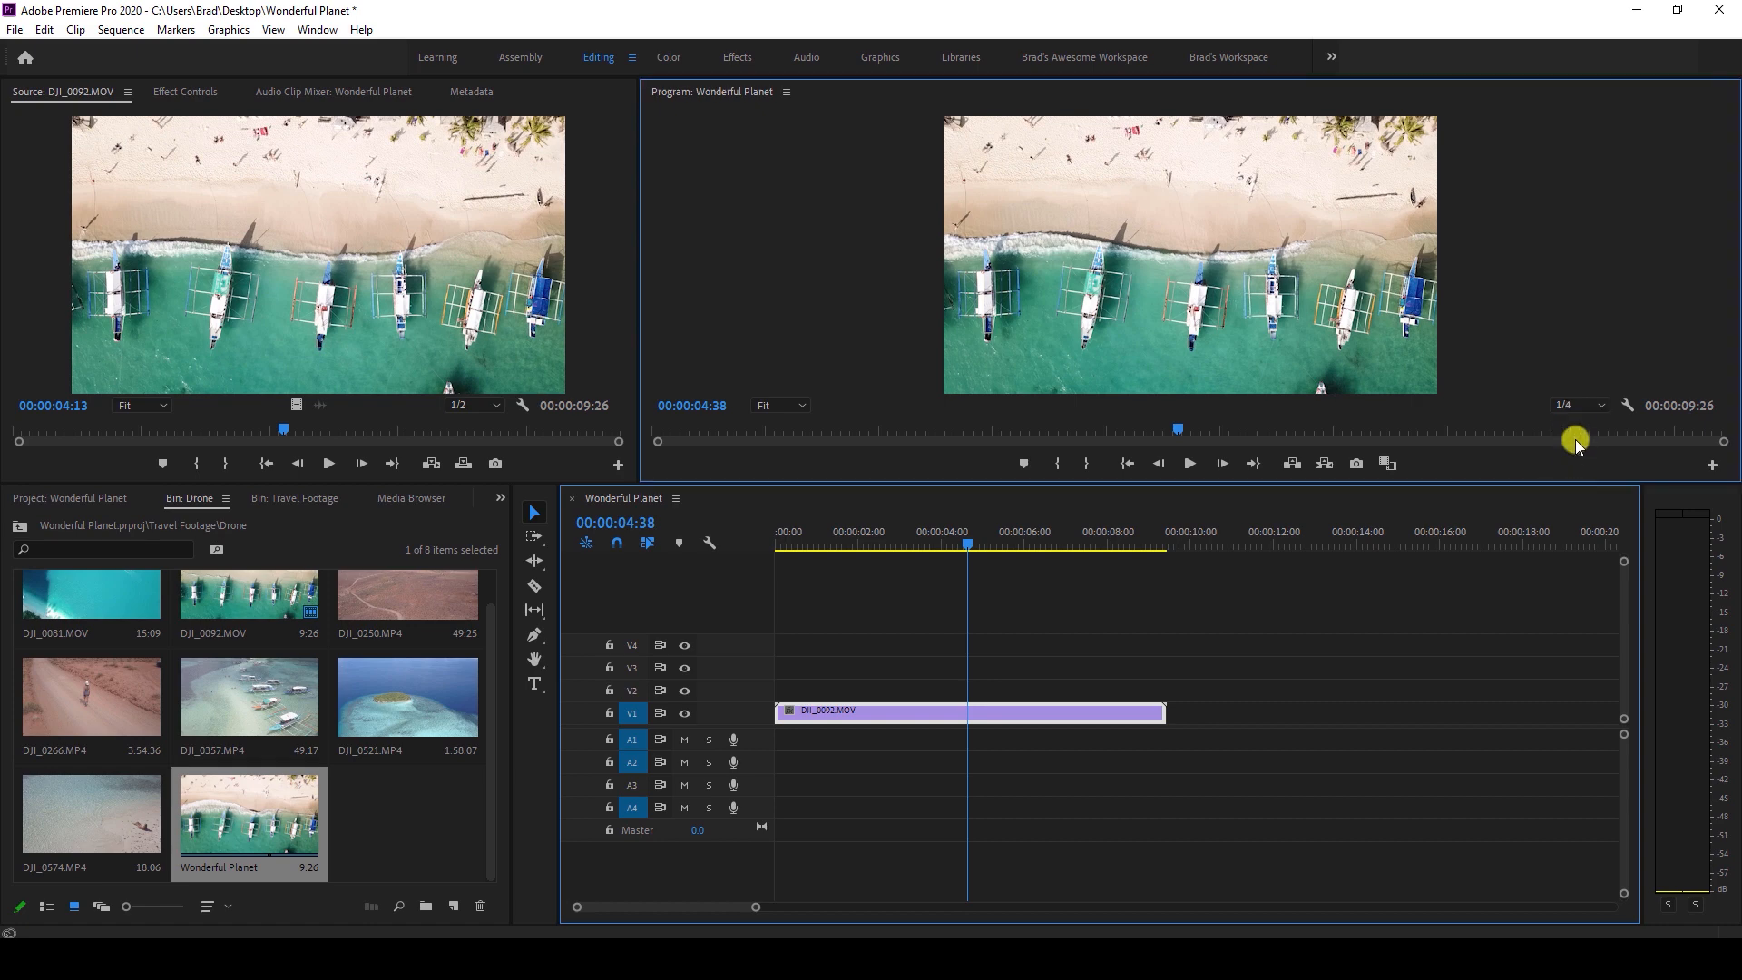
Return the timeline playhead to the sequence start and scrub forward to 00:00:01:36.
click(898, 541)
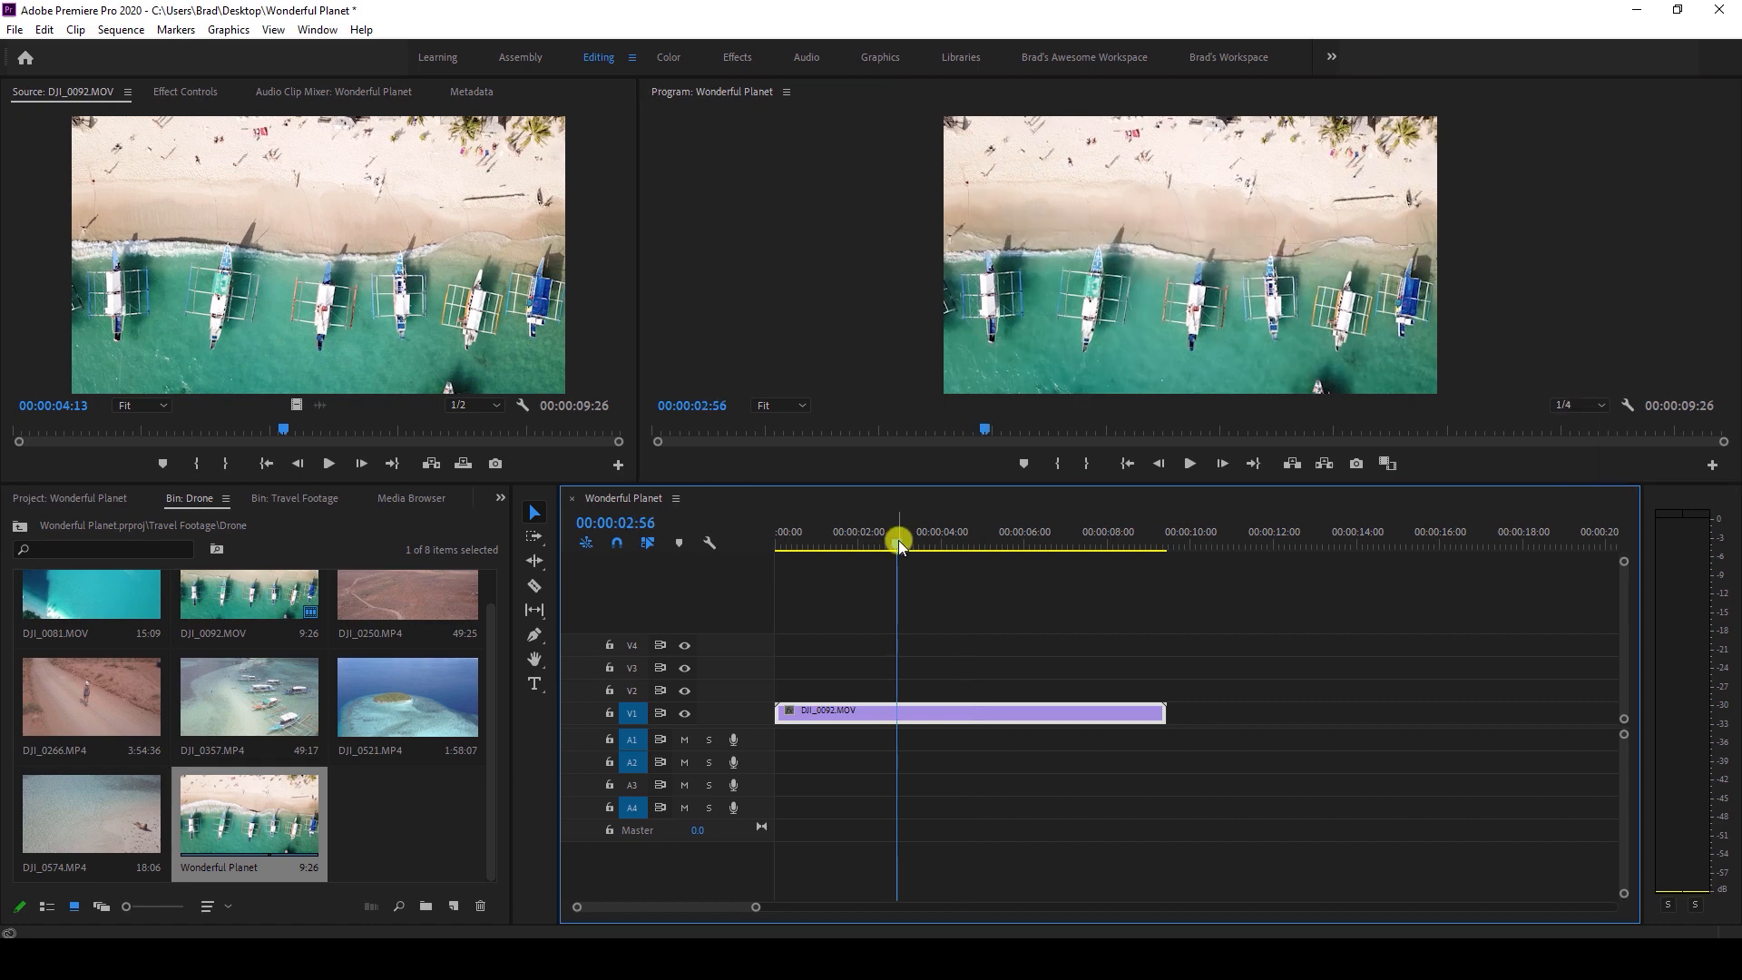
drag(829, 541, 765, 543)
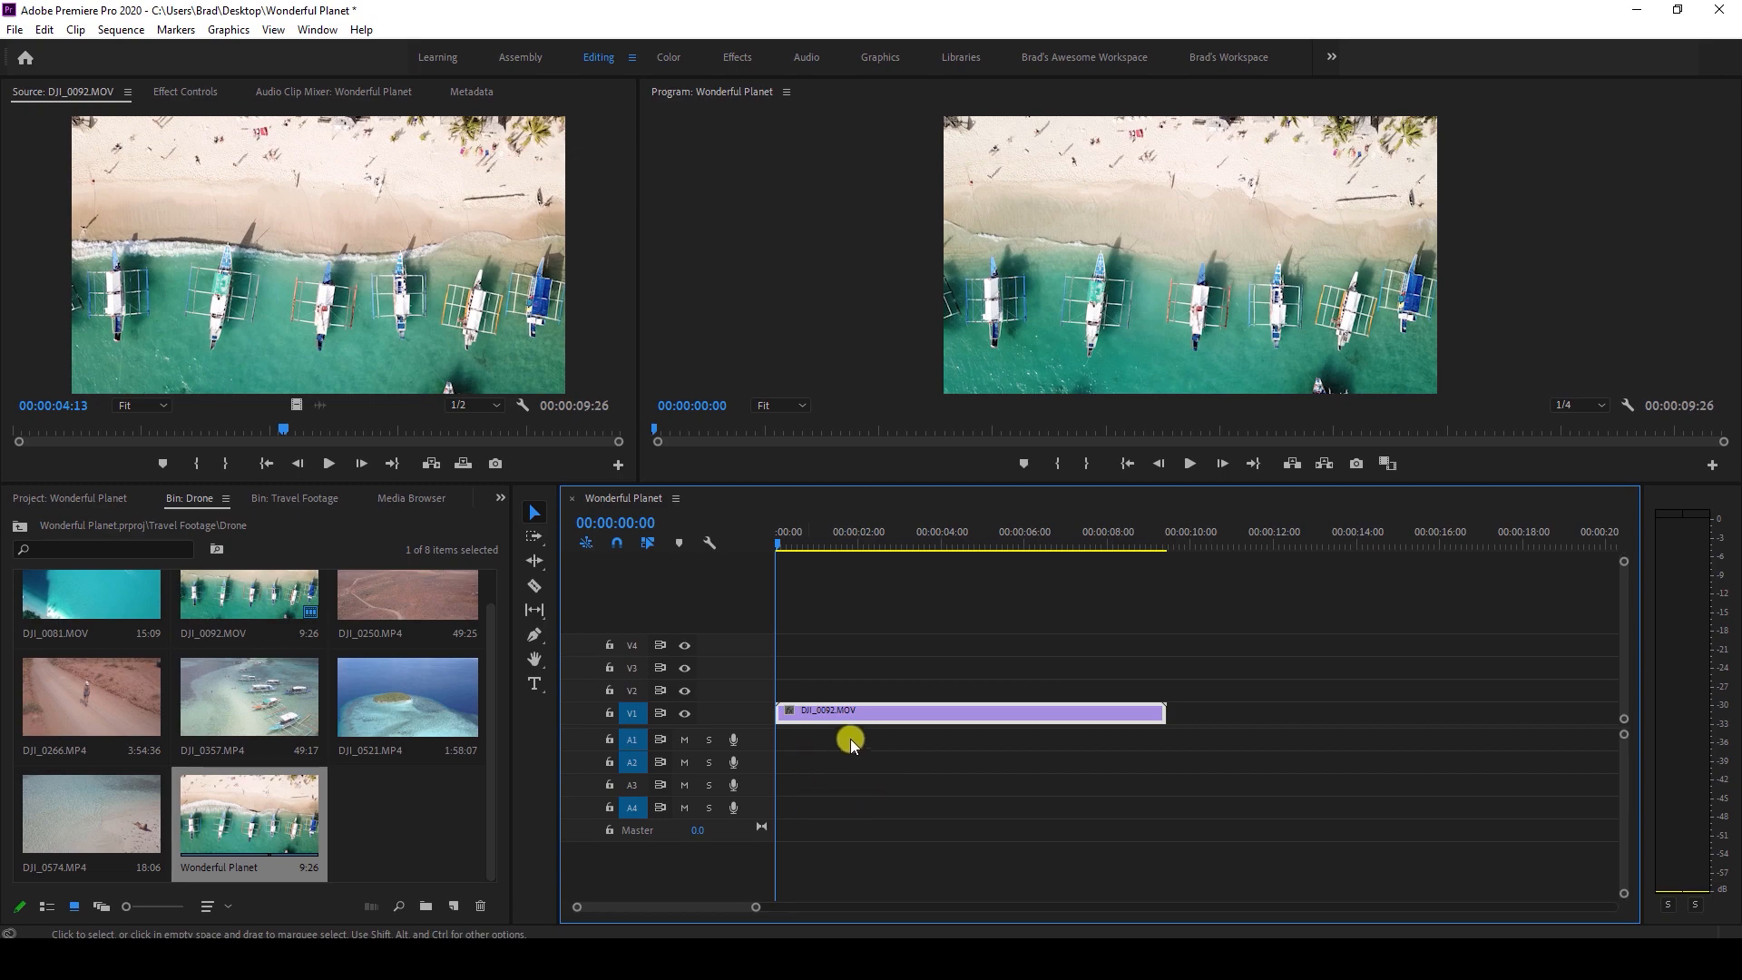
drag(814, 546, 842, 548)
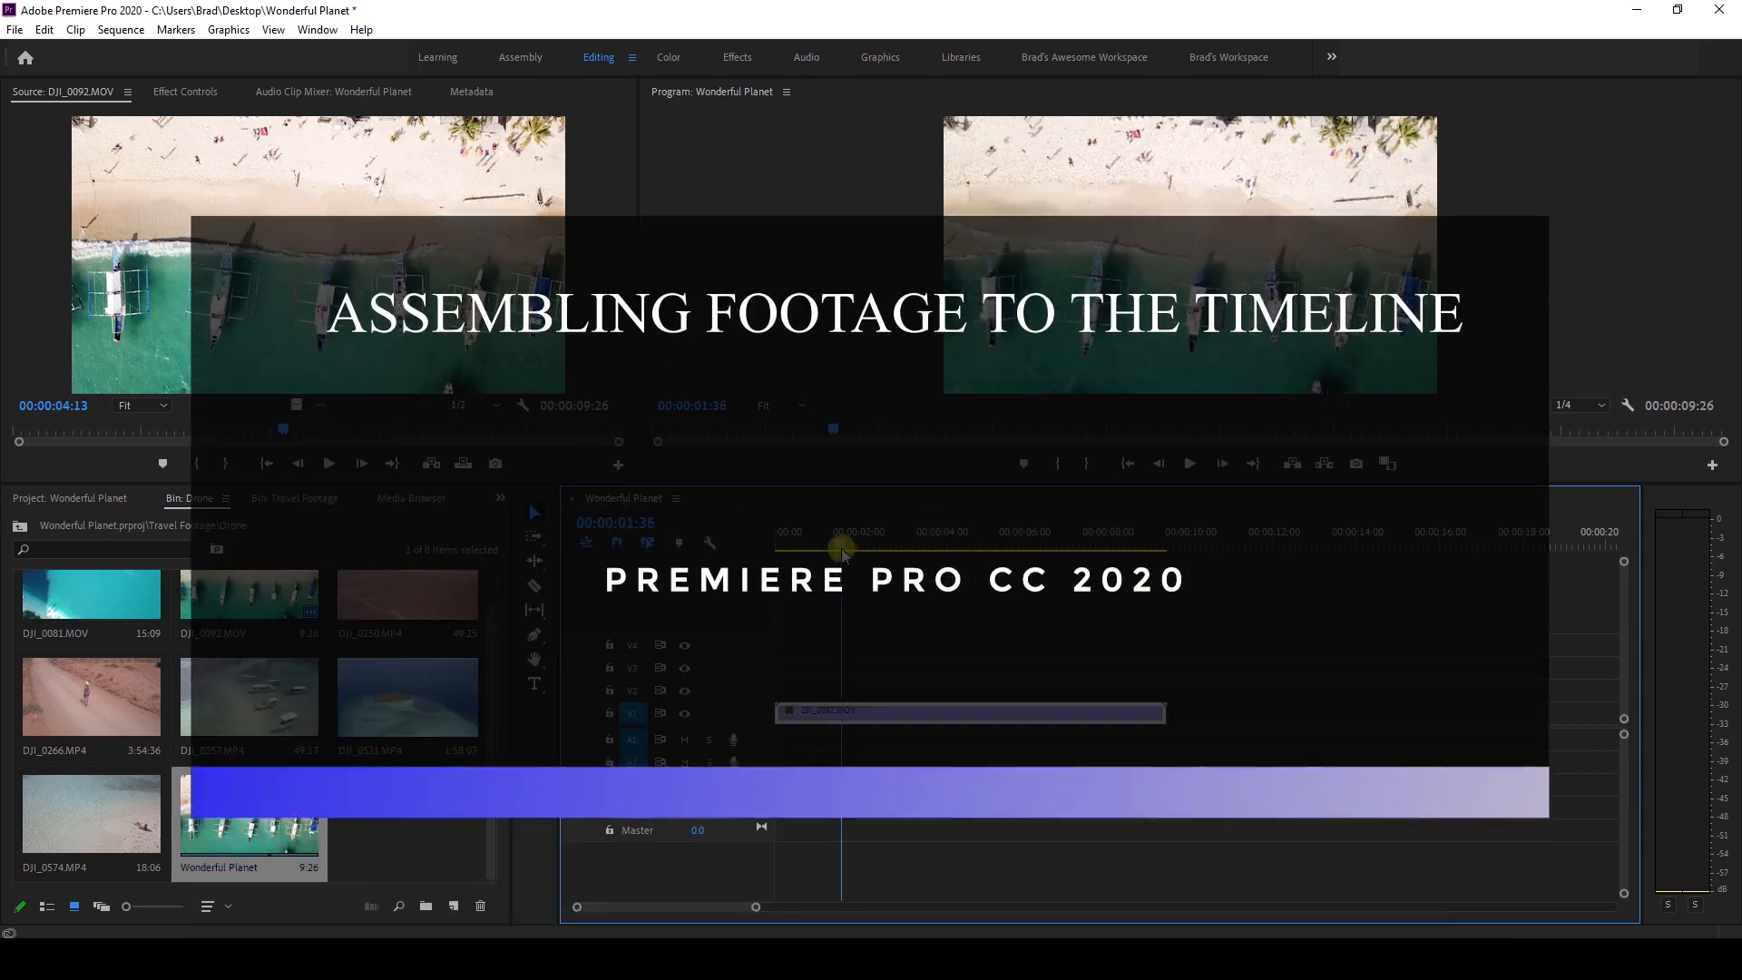
Split the DJI_0092.MOV clip on V1 with the Razor tool just past one second and again at 00:00:04:05.
scroll(431, 744, up, 1)
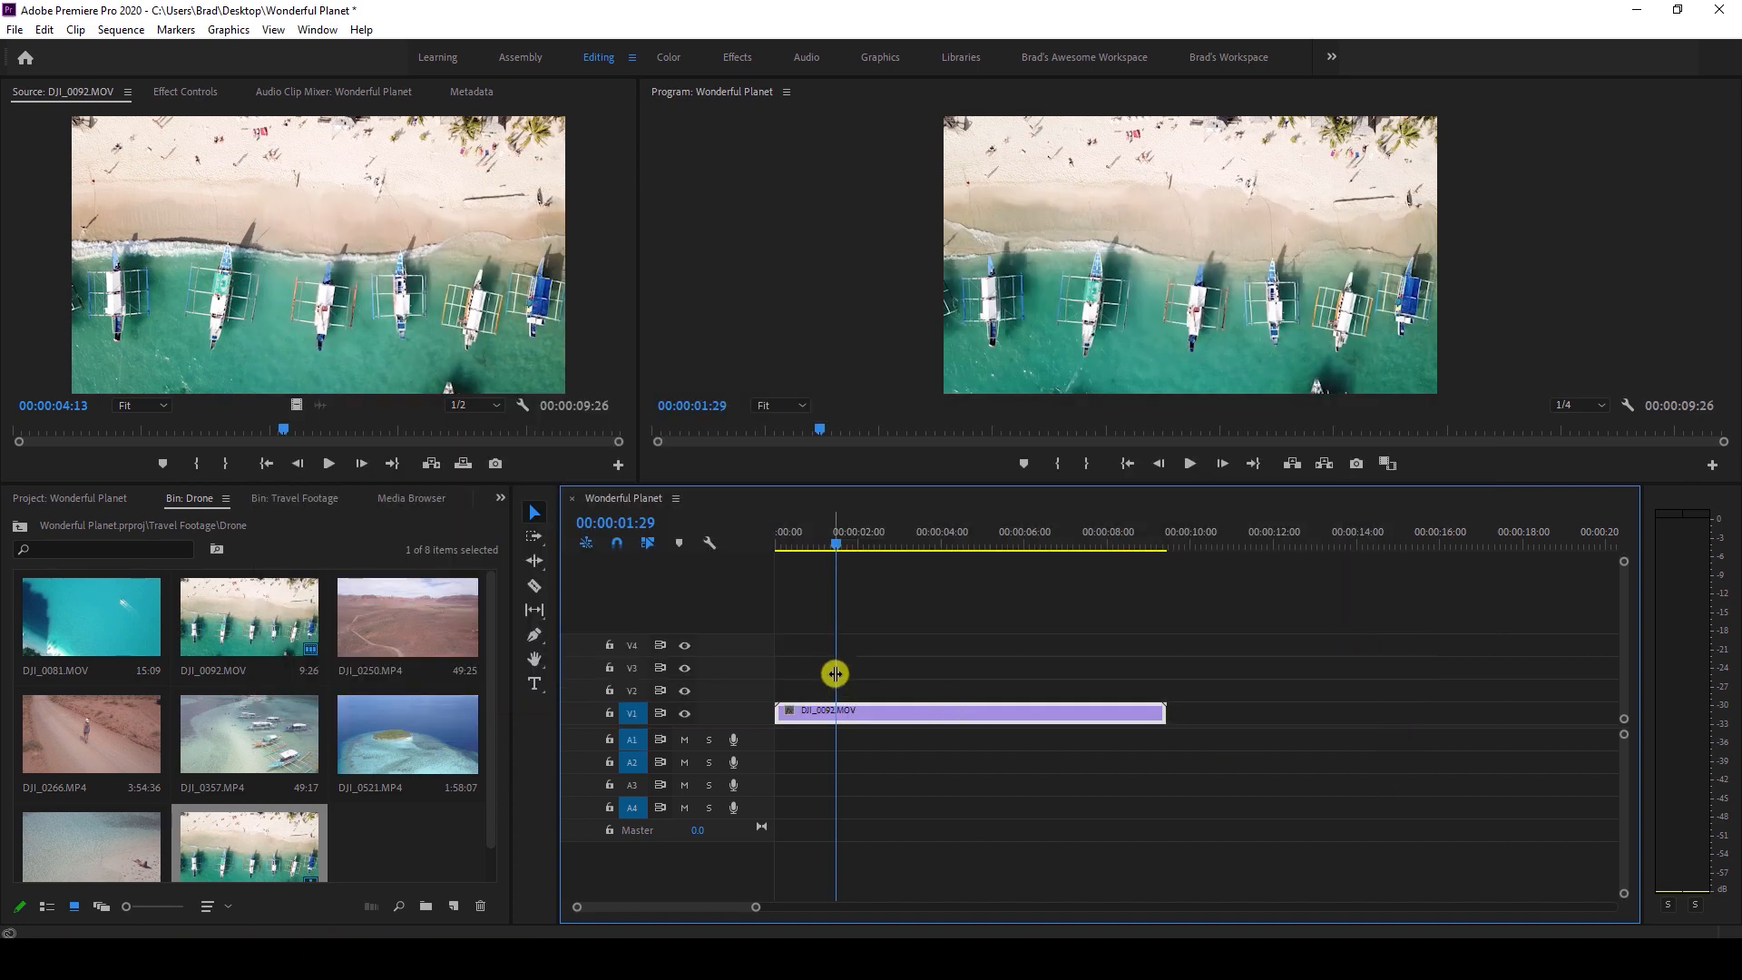
drag(829, 541, 809, 542)
click(810, 541)
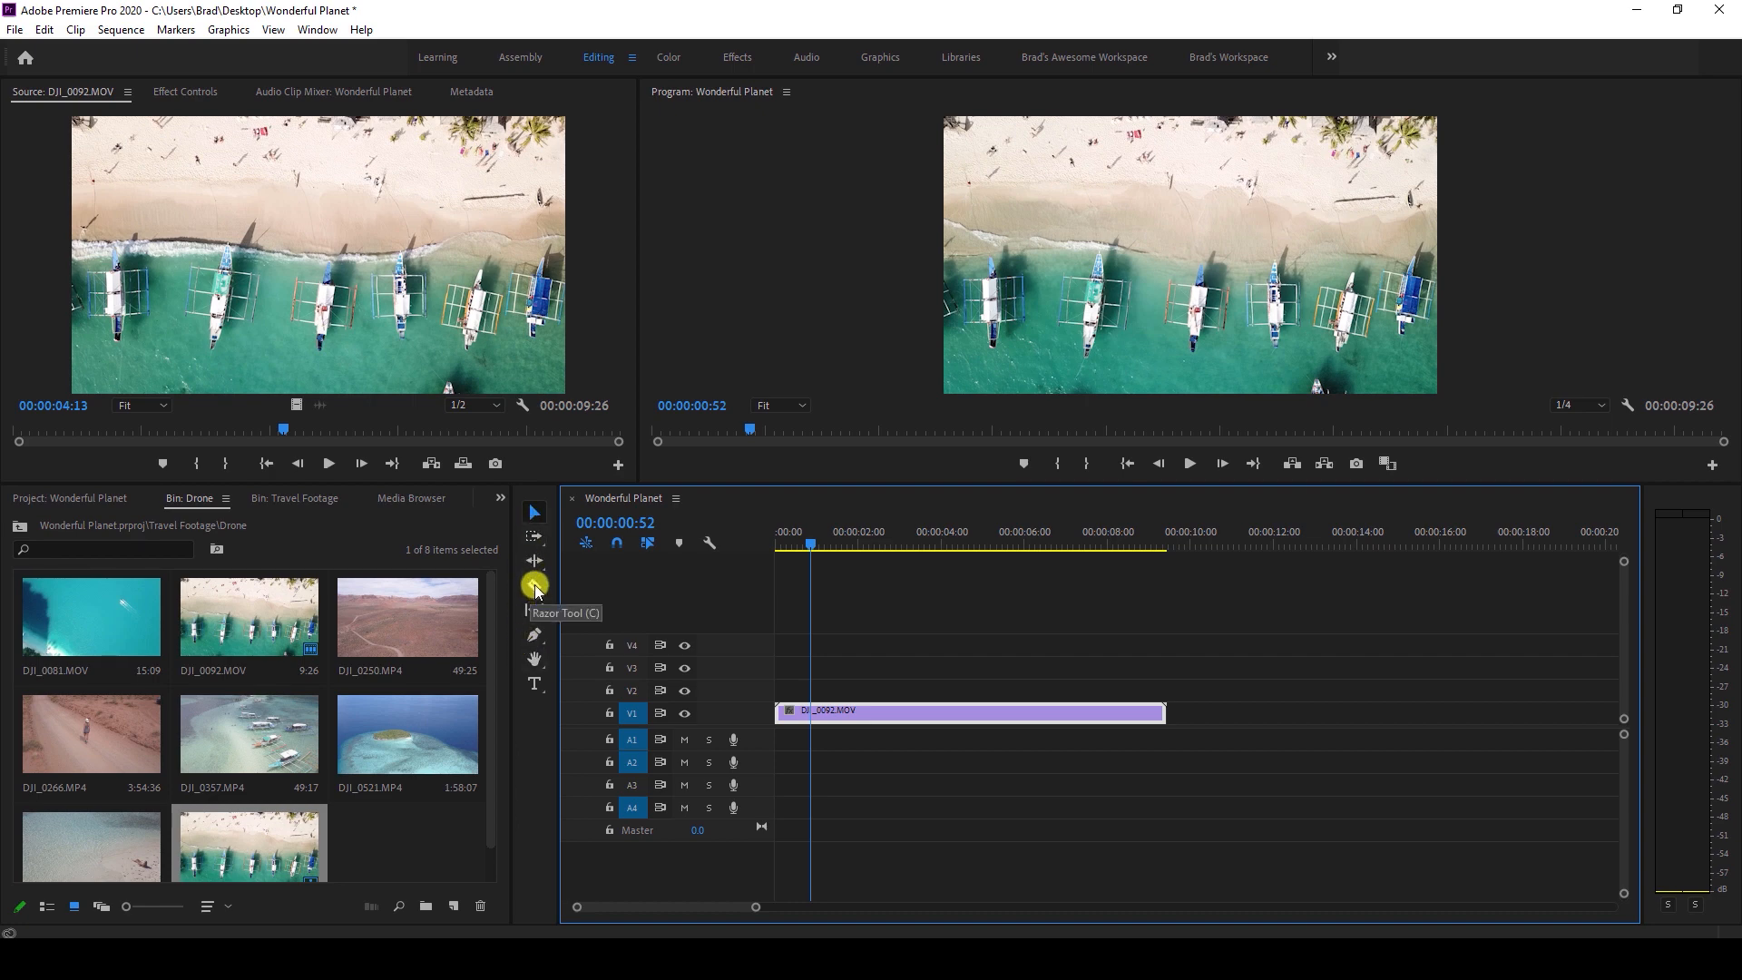
key(c)
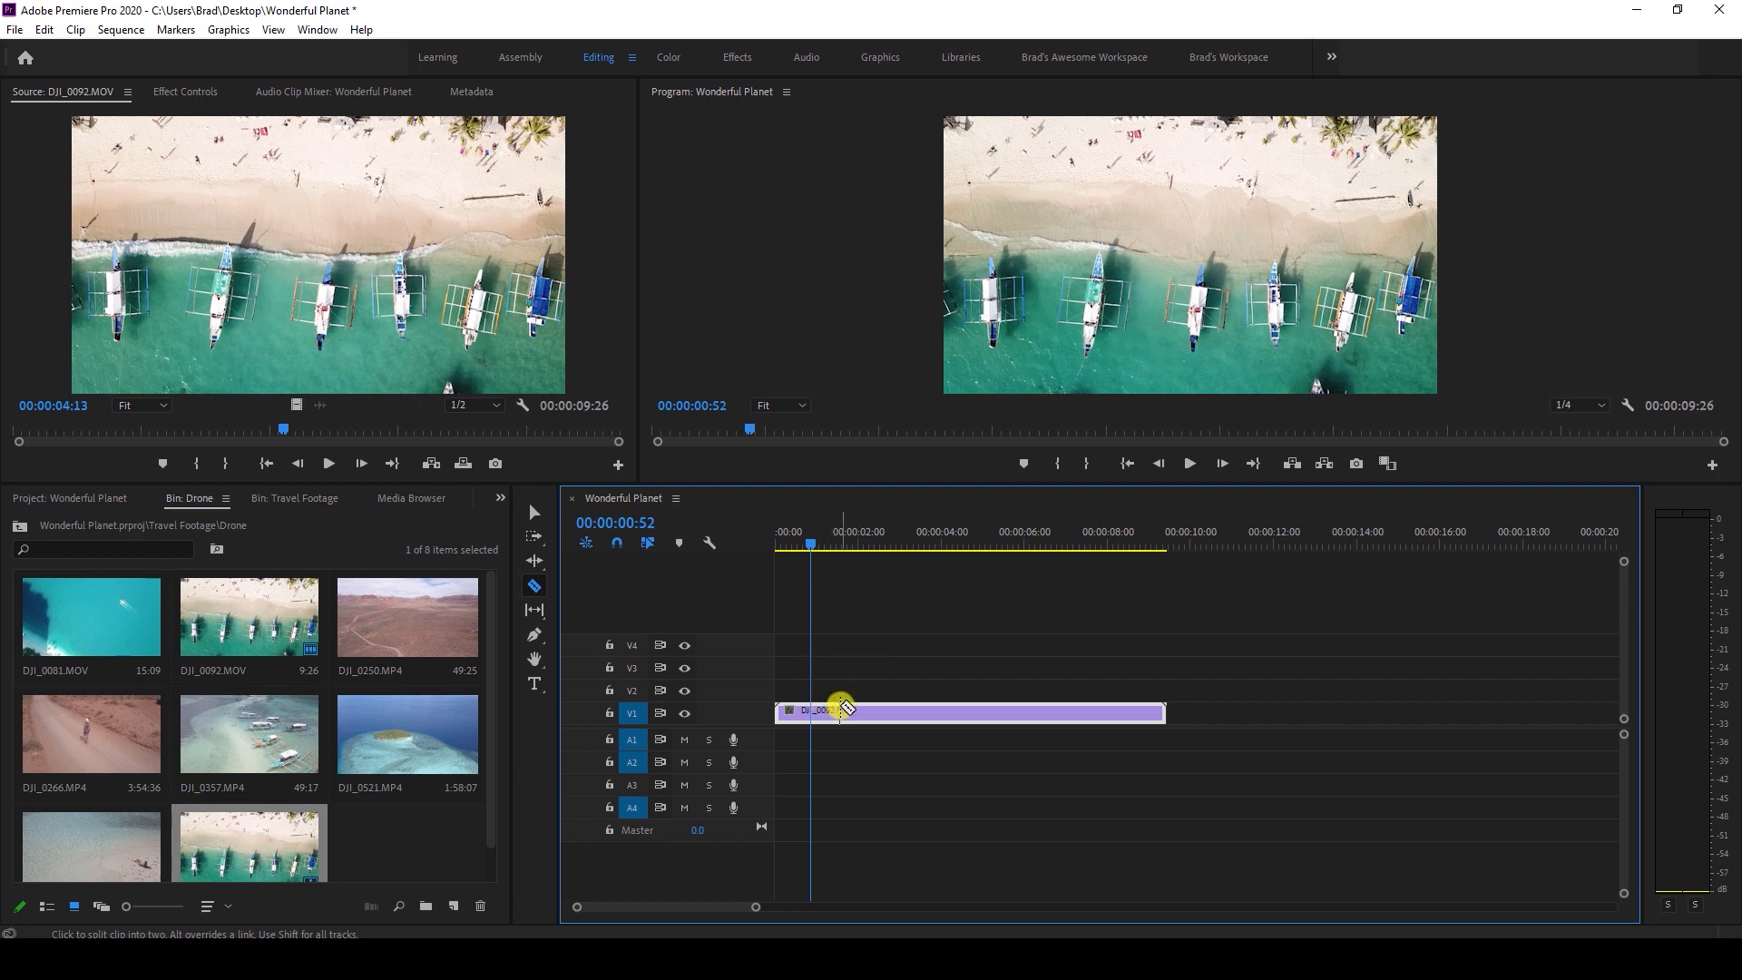
click(830, 711)
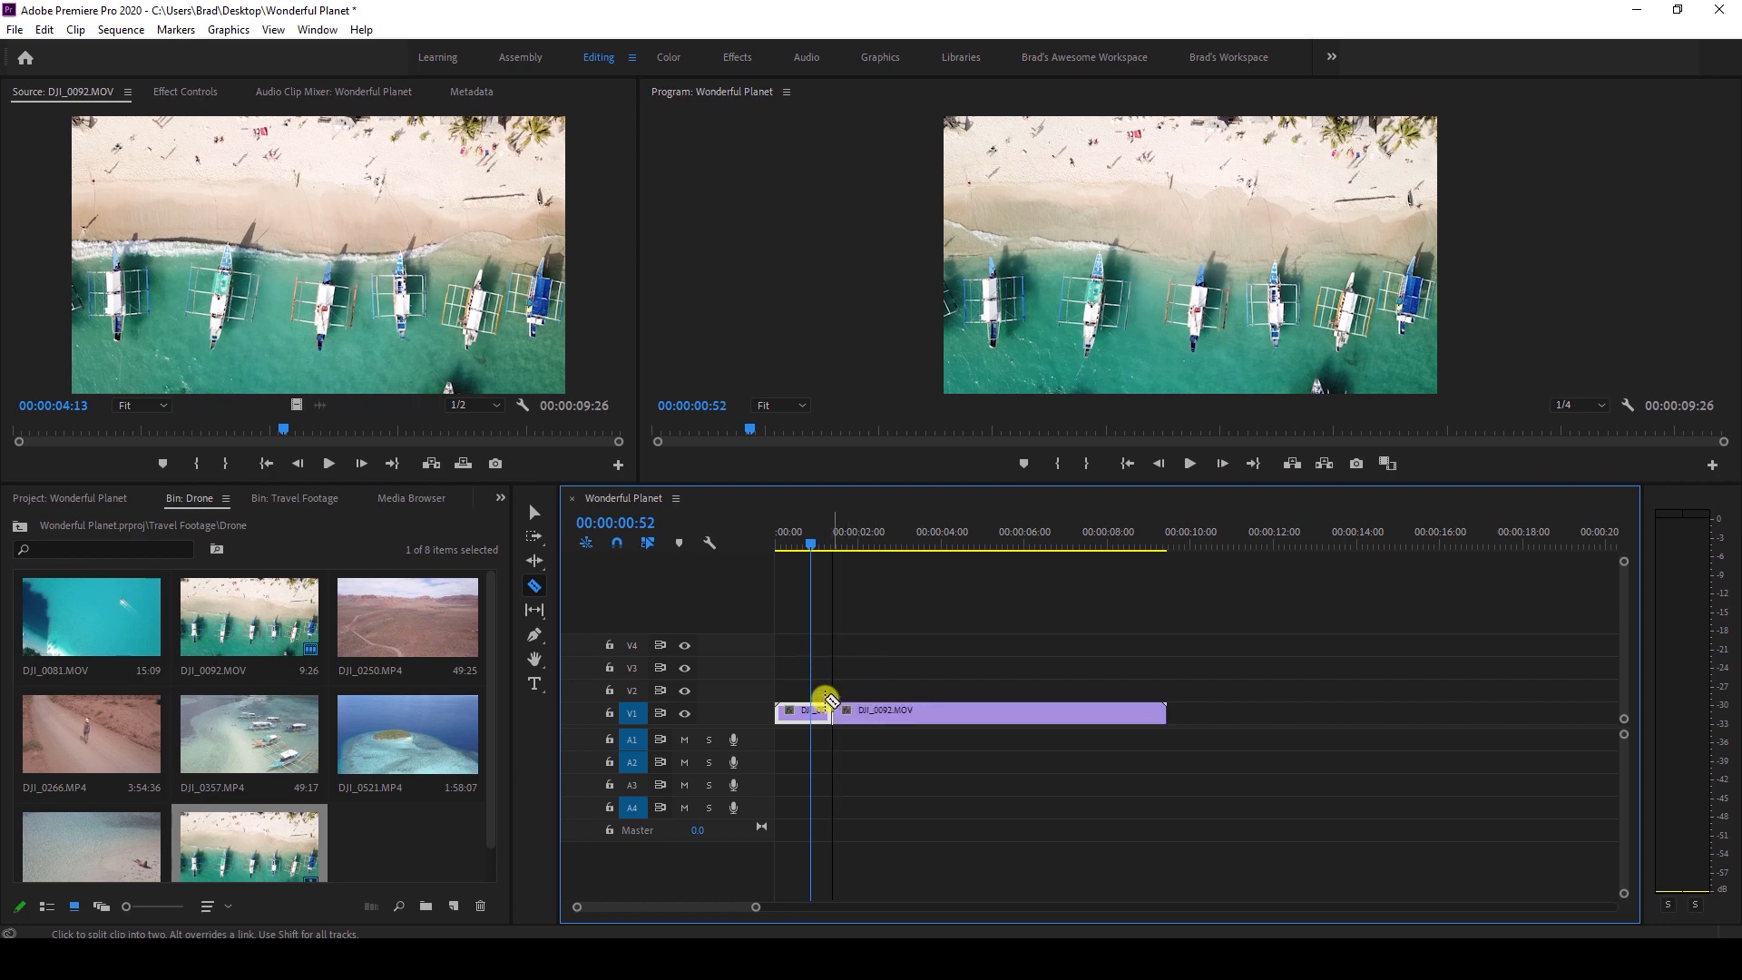
drag(826, 537, 943, 551)
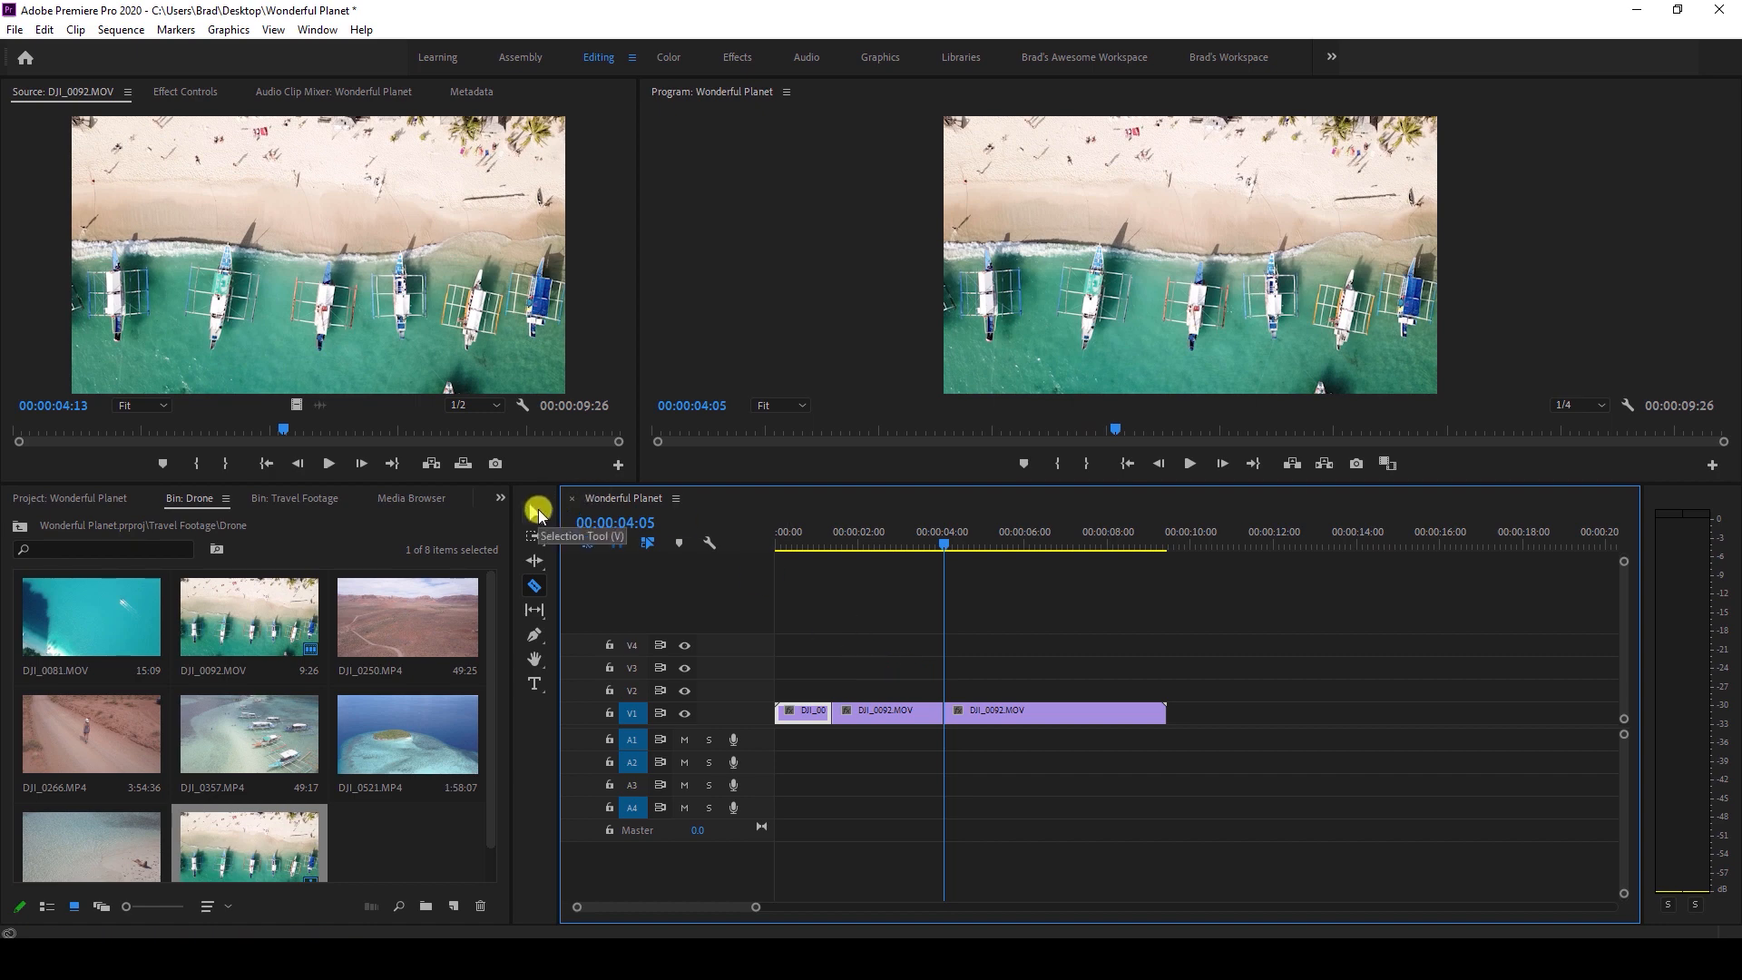
Delete the middle piece of the DJI_0092.MOV clip and move the last piece against the first to close the gap.
click(537, 514)
click(859, 708)
key(Delete)
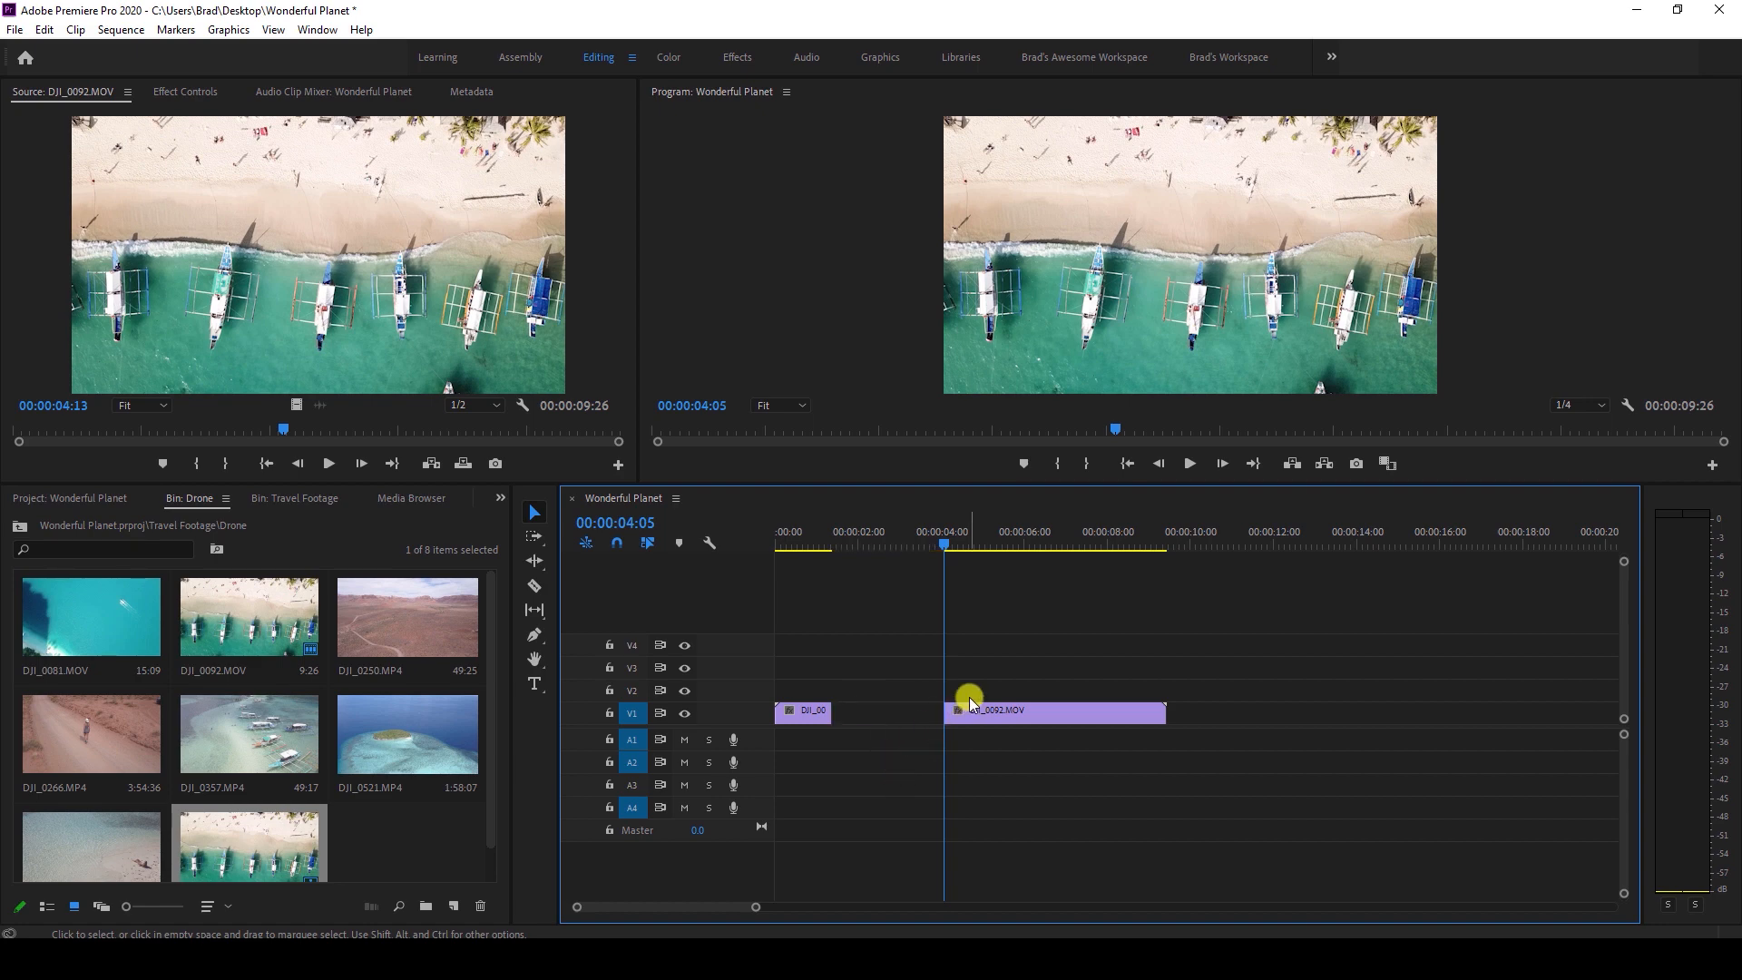
drag(1001, 717, 892, 708)
Split the second DJI_0092.MOV piece on V1 with the Razor tool at 00:00:02:06 and at three further points along it.
click(862, 548)
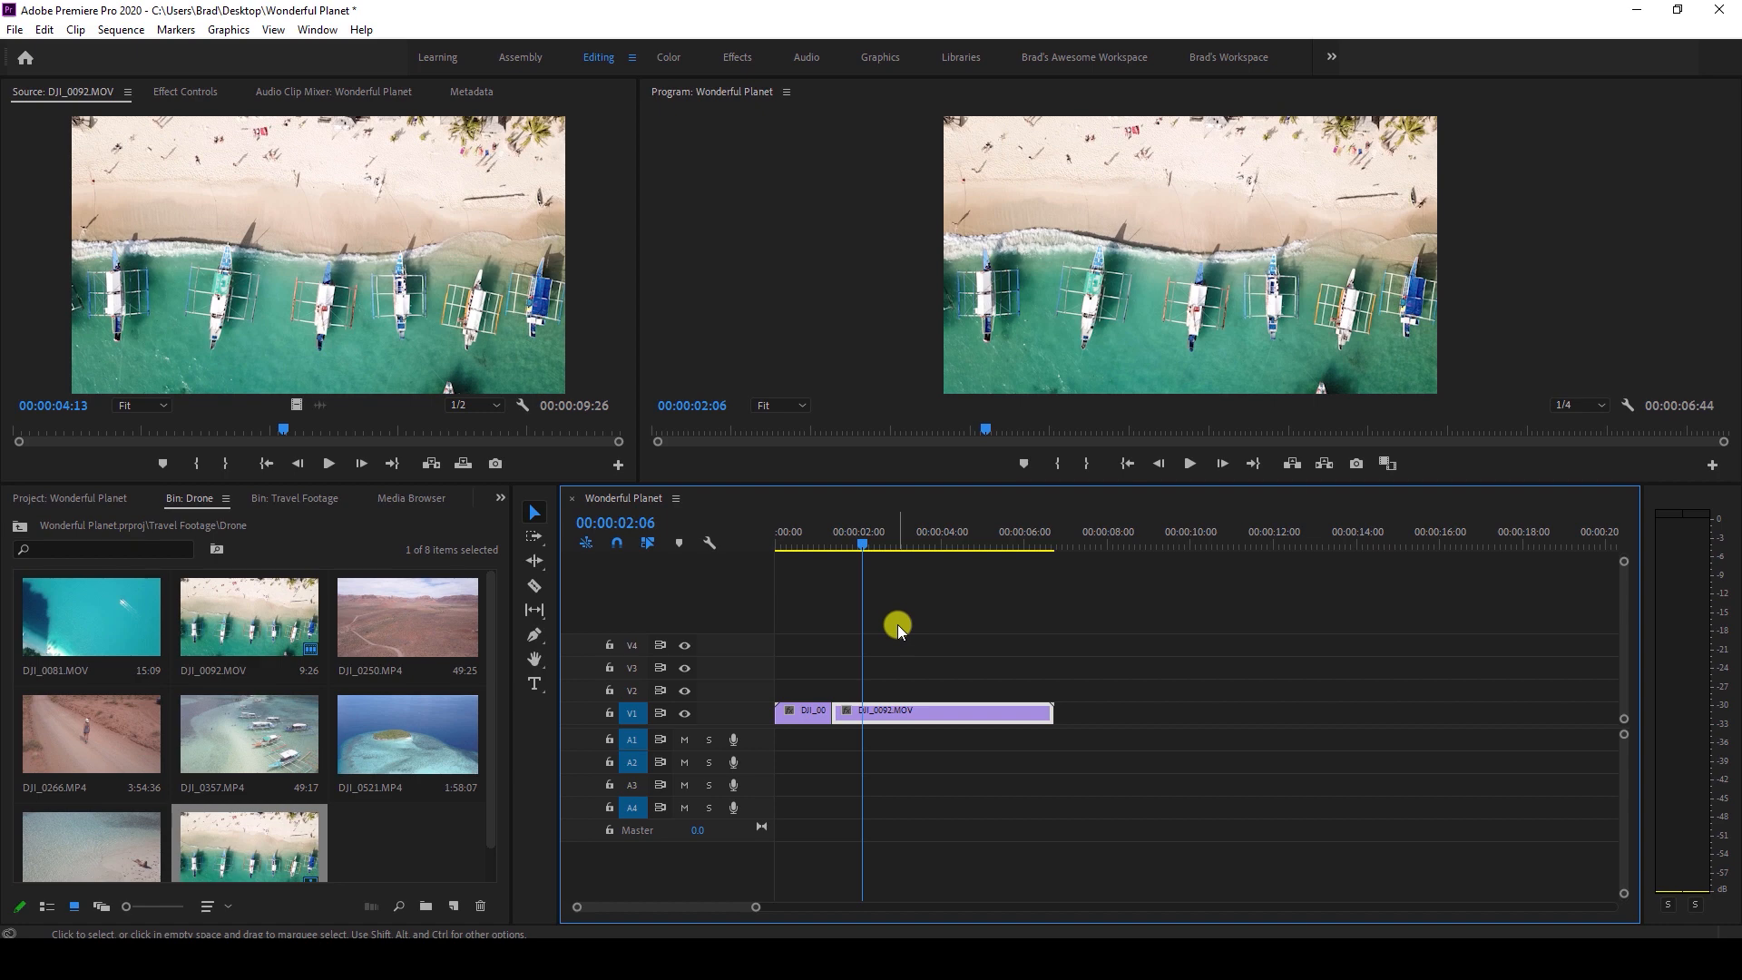
click(536, 585)
click(862, 711)
click(905, 711)
click(963, 711)
click(1012, 711)
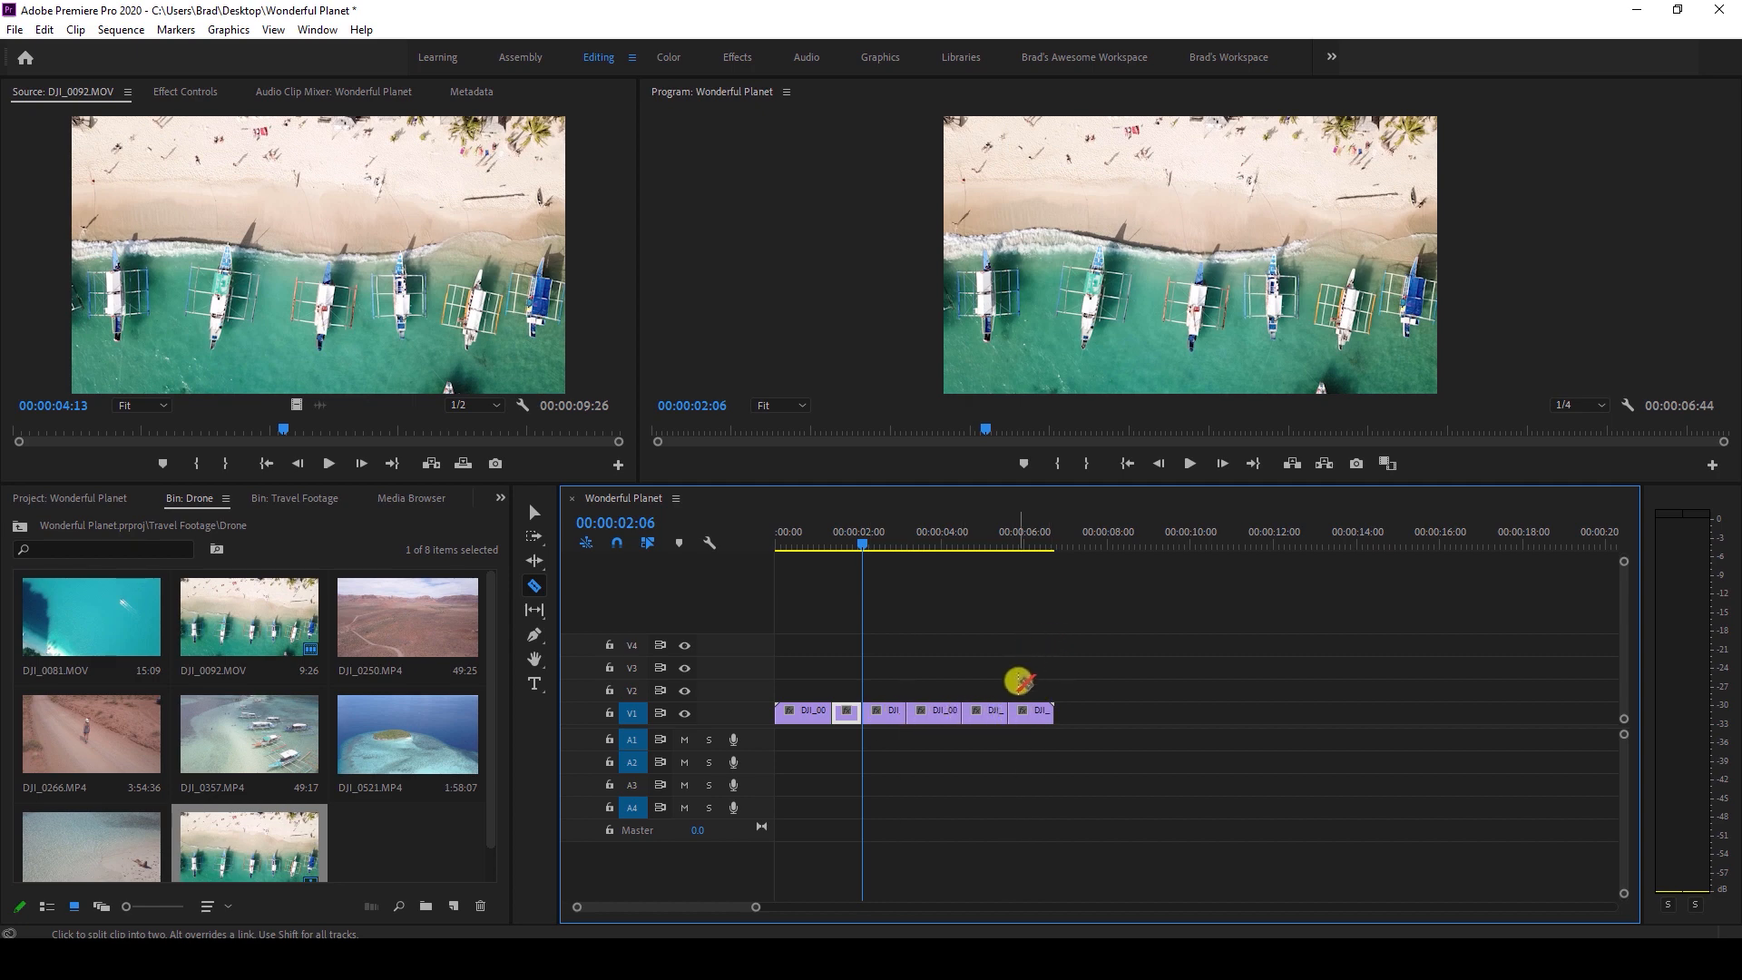
Undo the last three Razor cuts on V1 and look at the Undo and Redo commands.
key(ctrl+z)
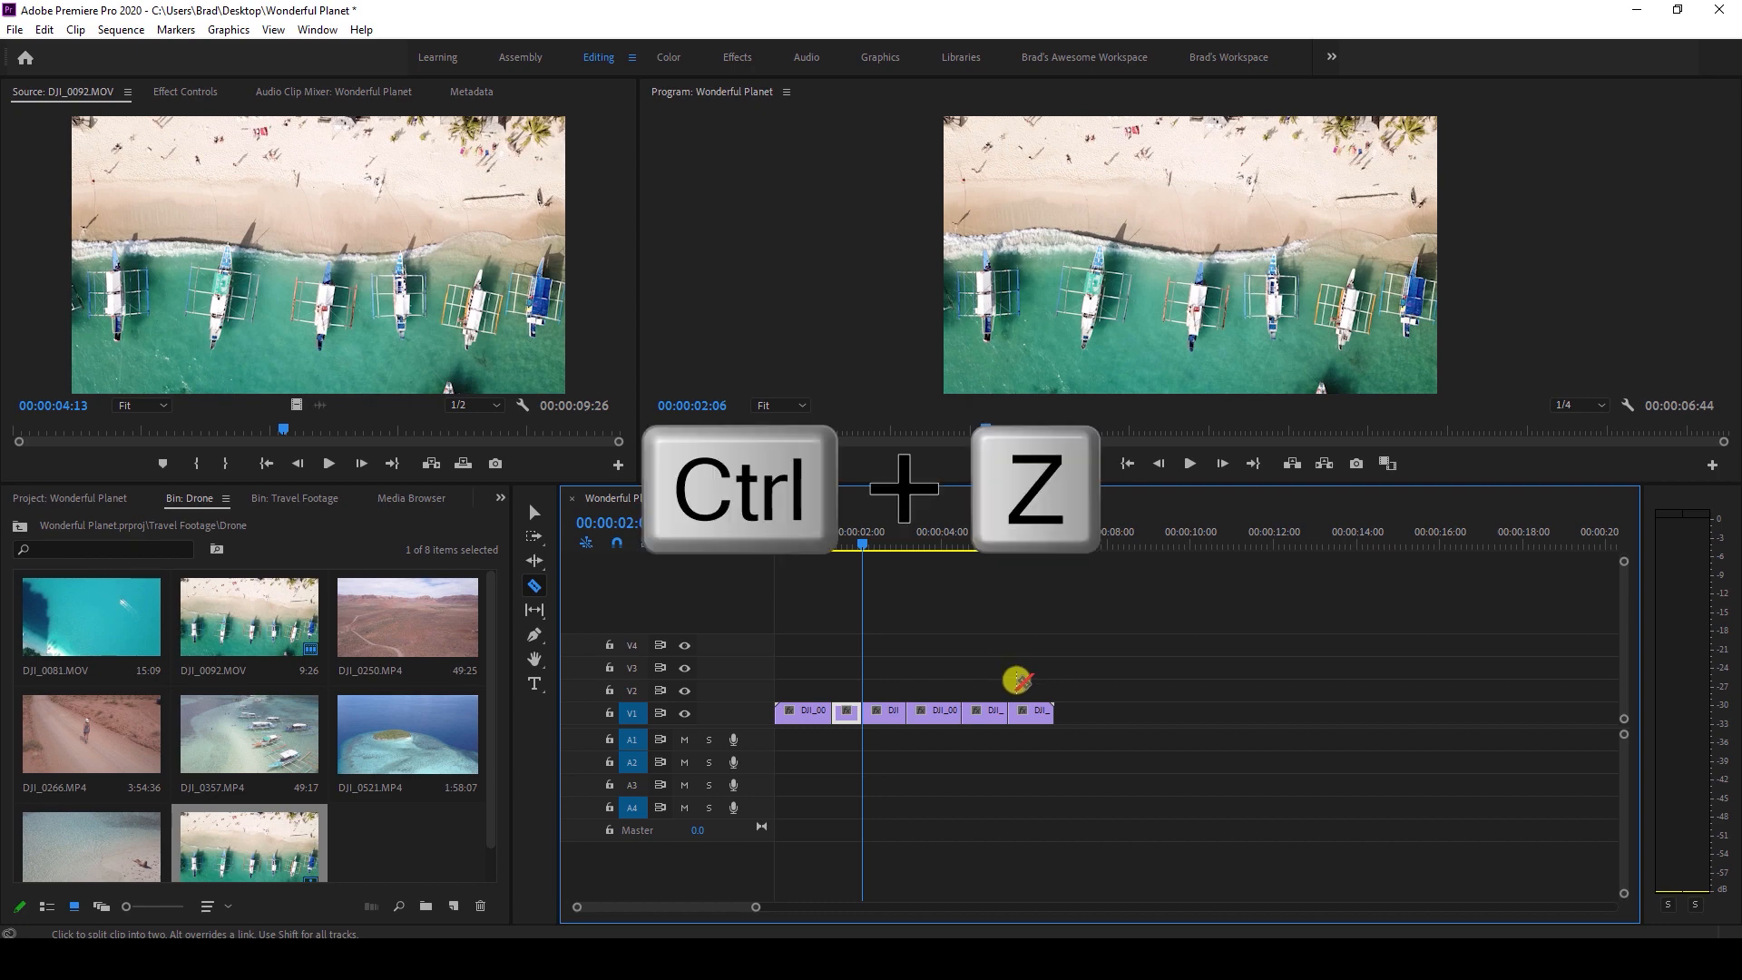
key(ctrl+z)
key(ctrl+z)
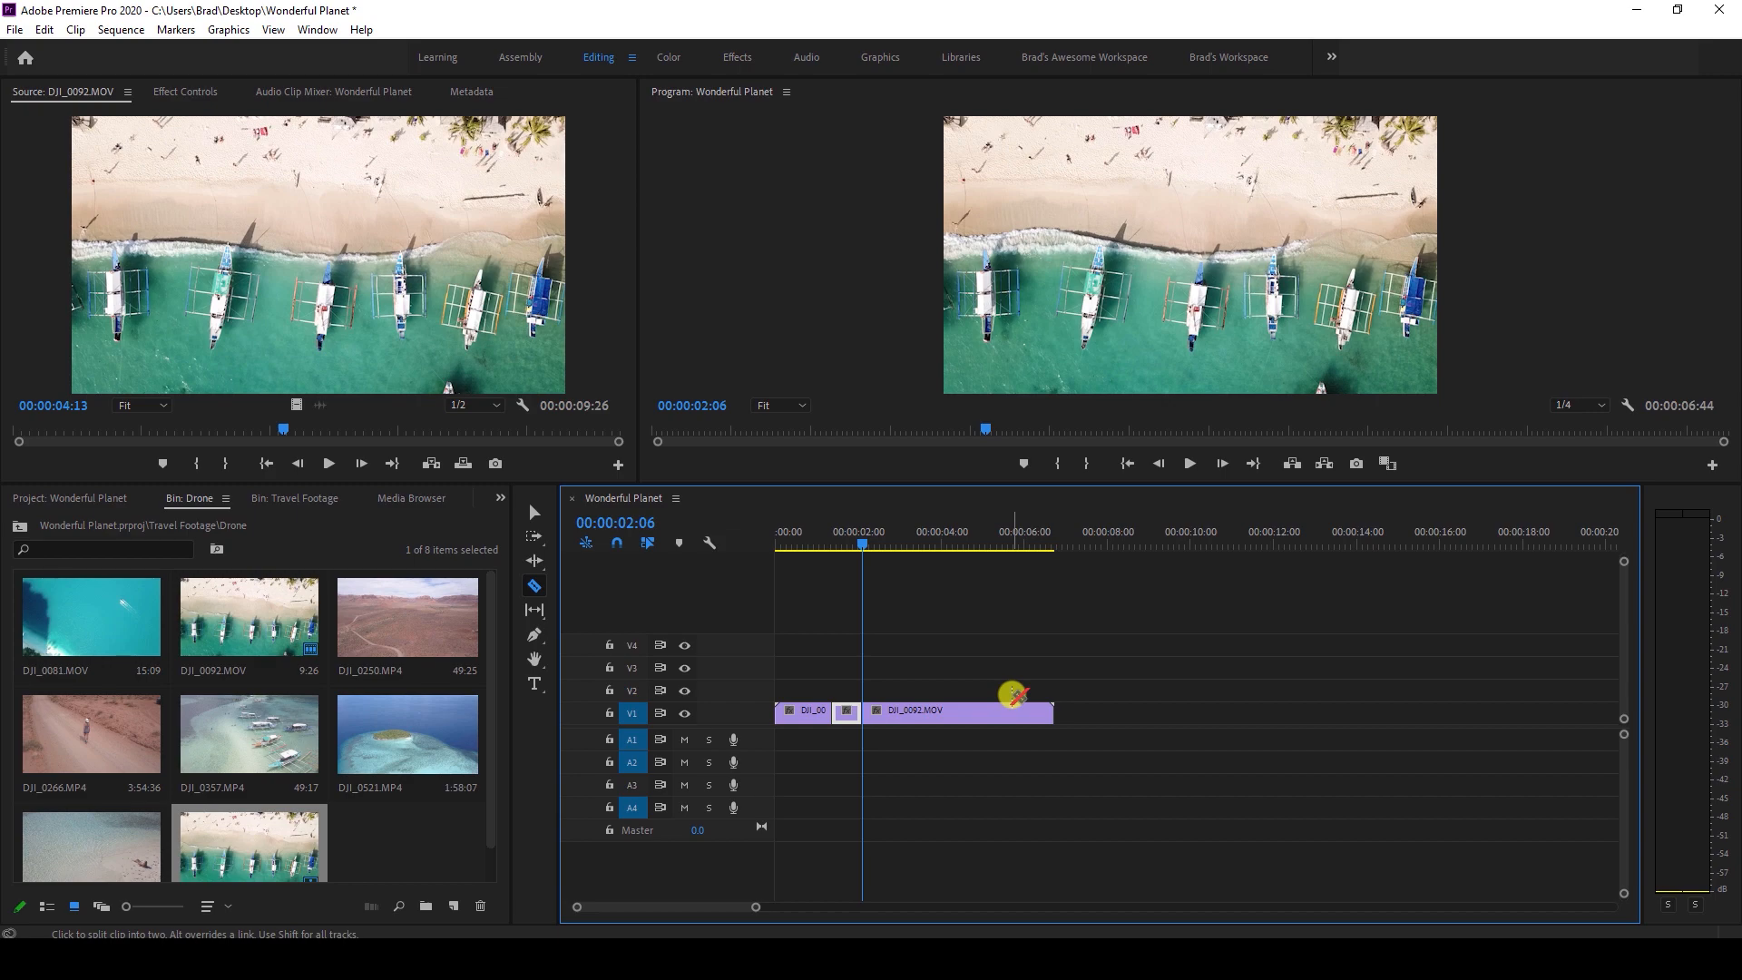
click(43, 29)
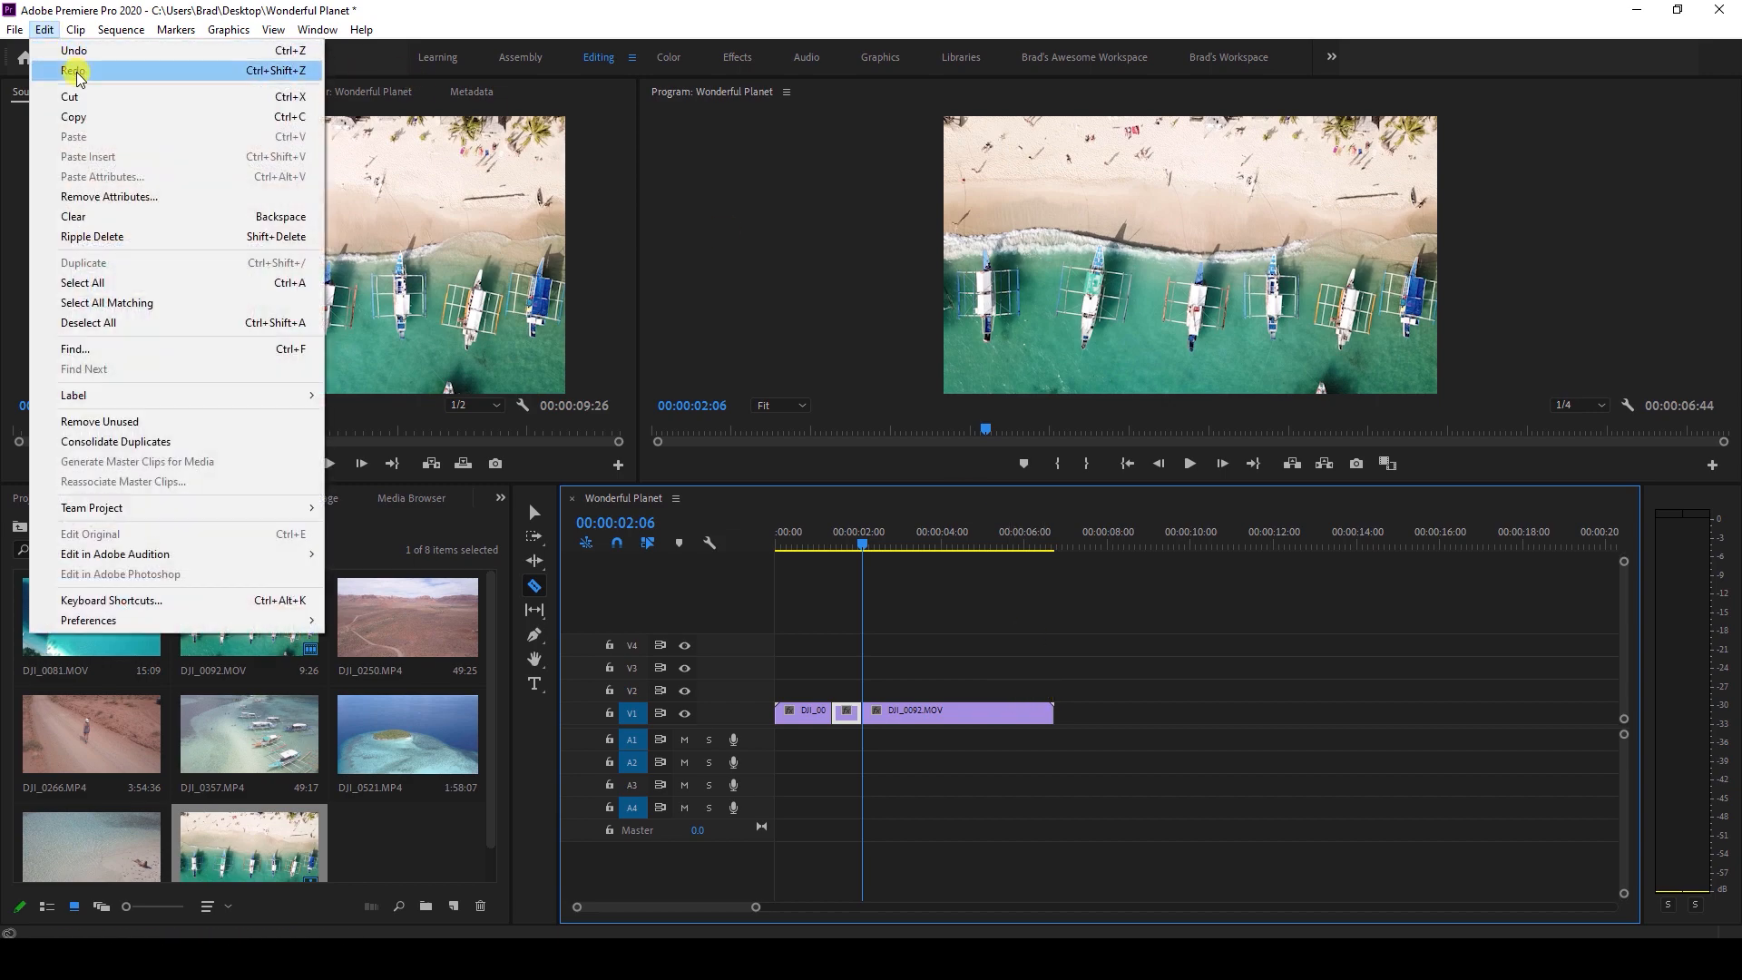
click(959, 569)
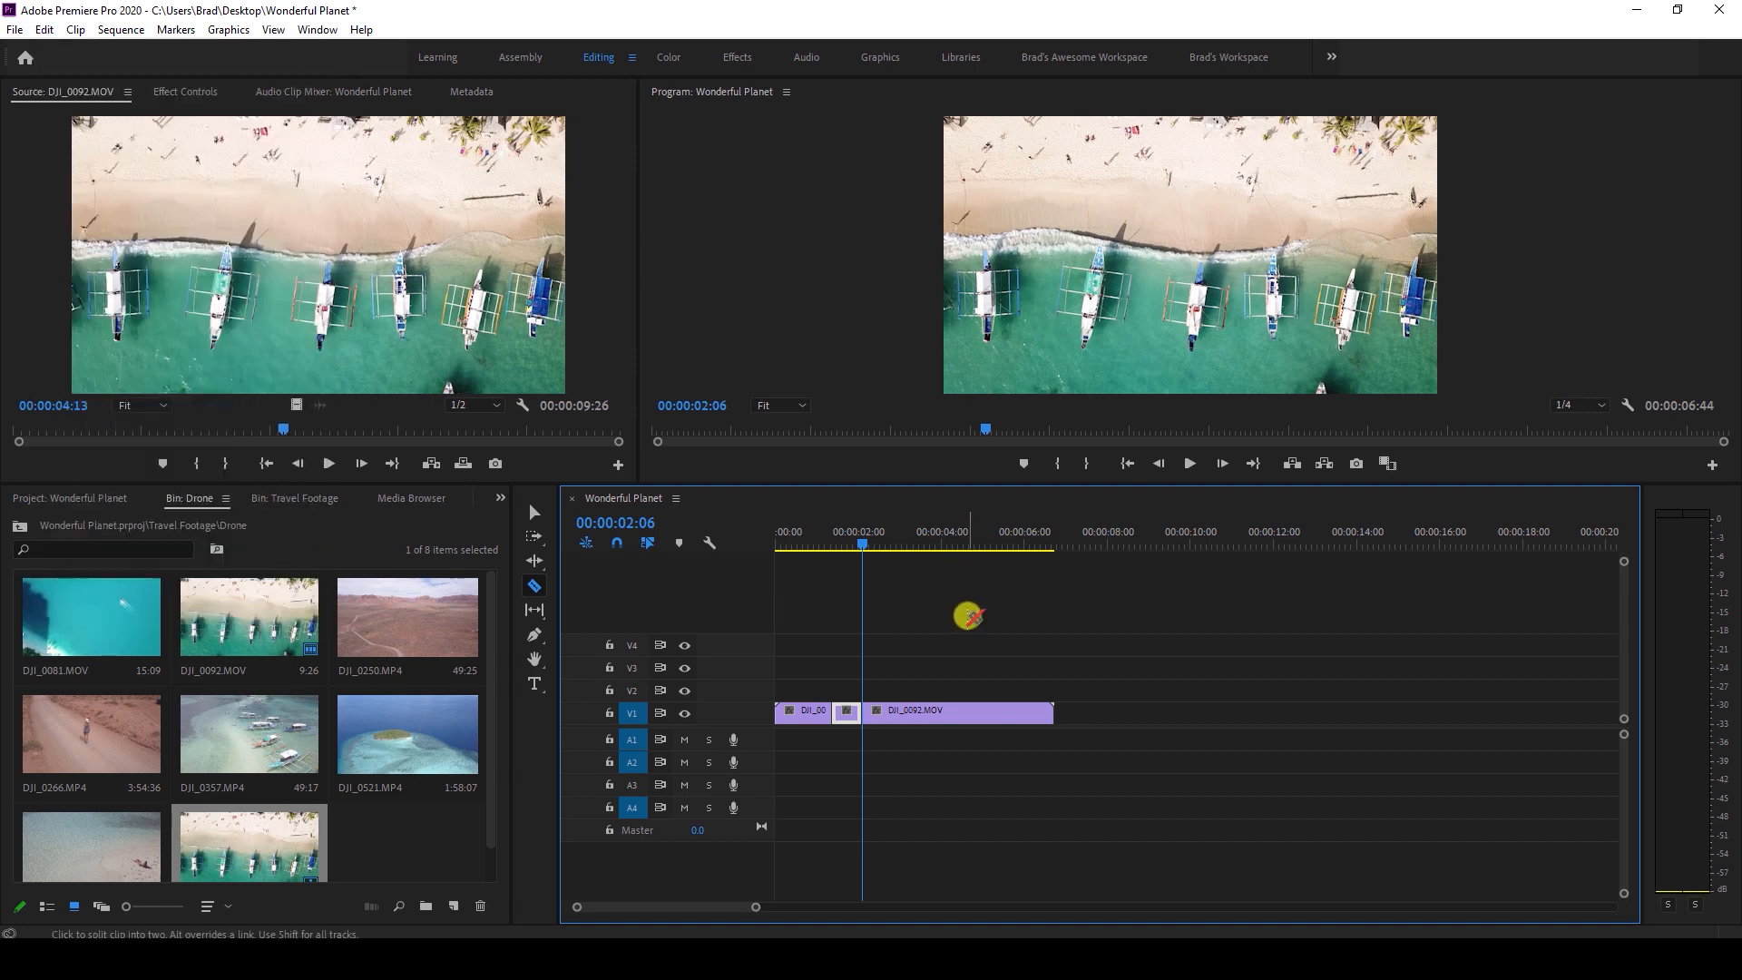
Select all the DJI_0092.MOV pieces on V1 with the Selection tool and delete them.
key(v)
drag(934, 668, 776, 759)
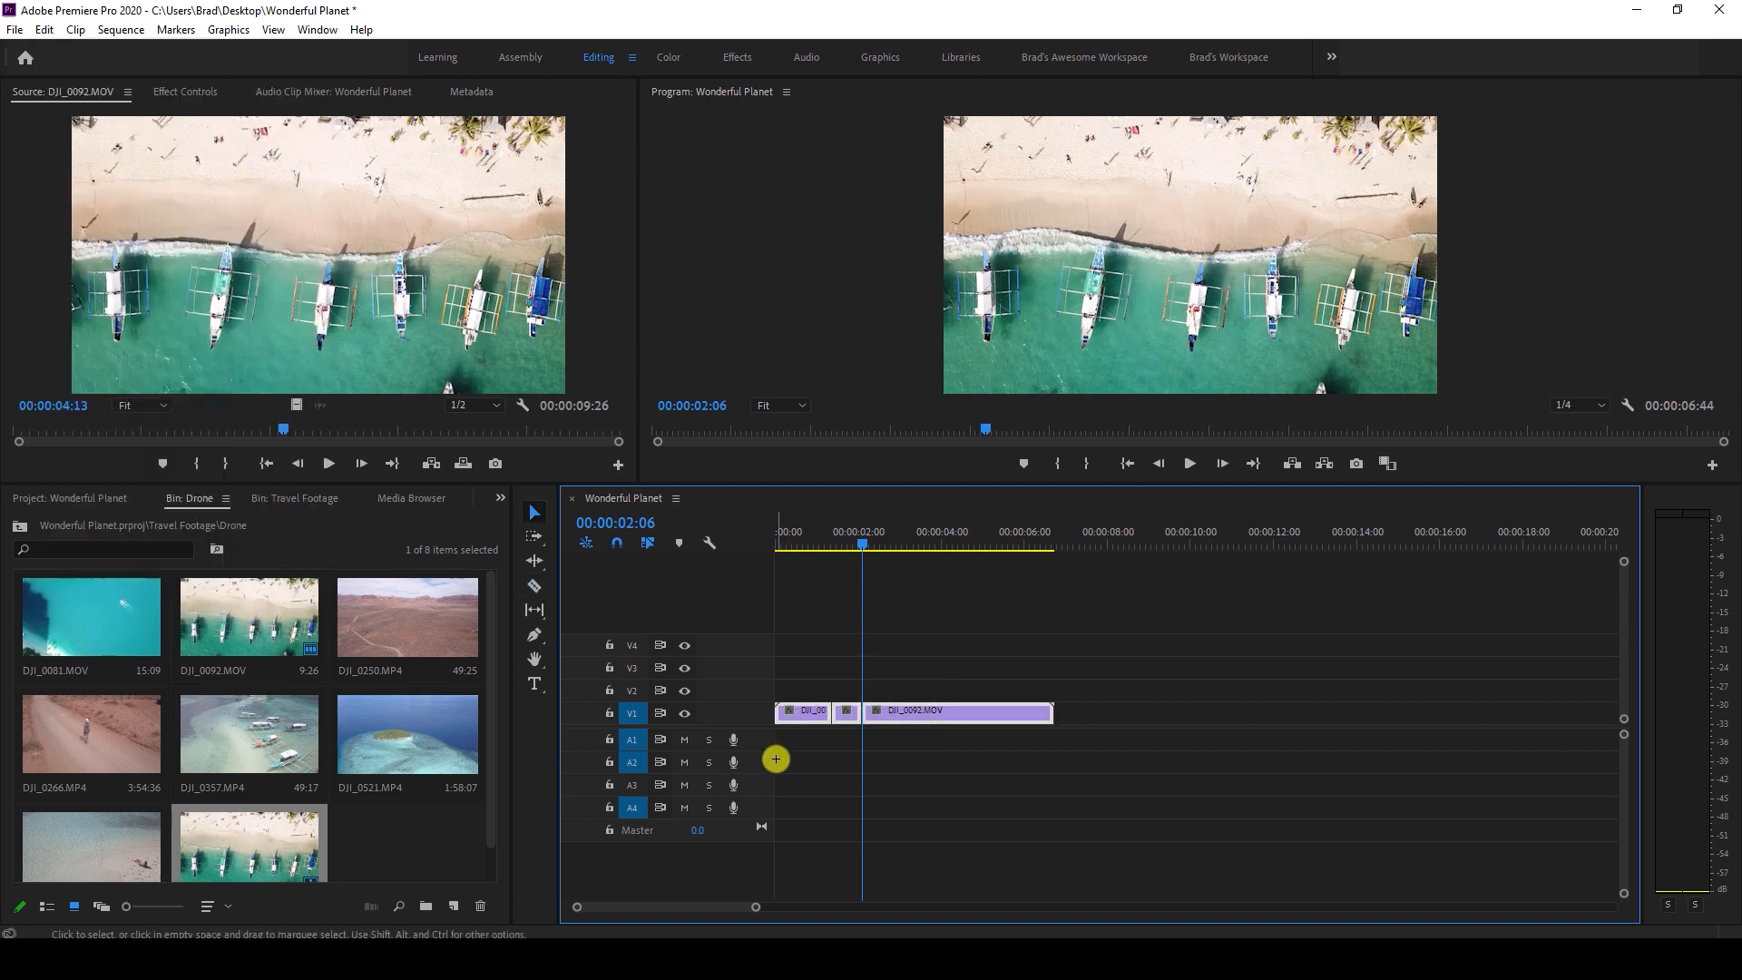
key(Delete)
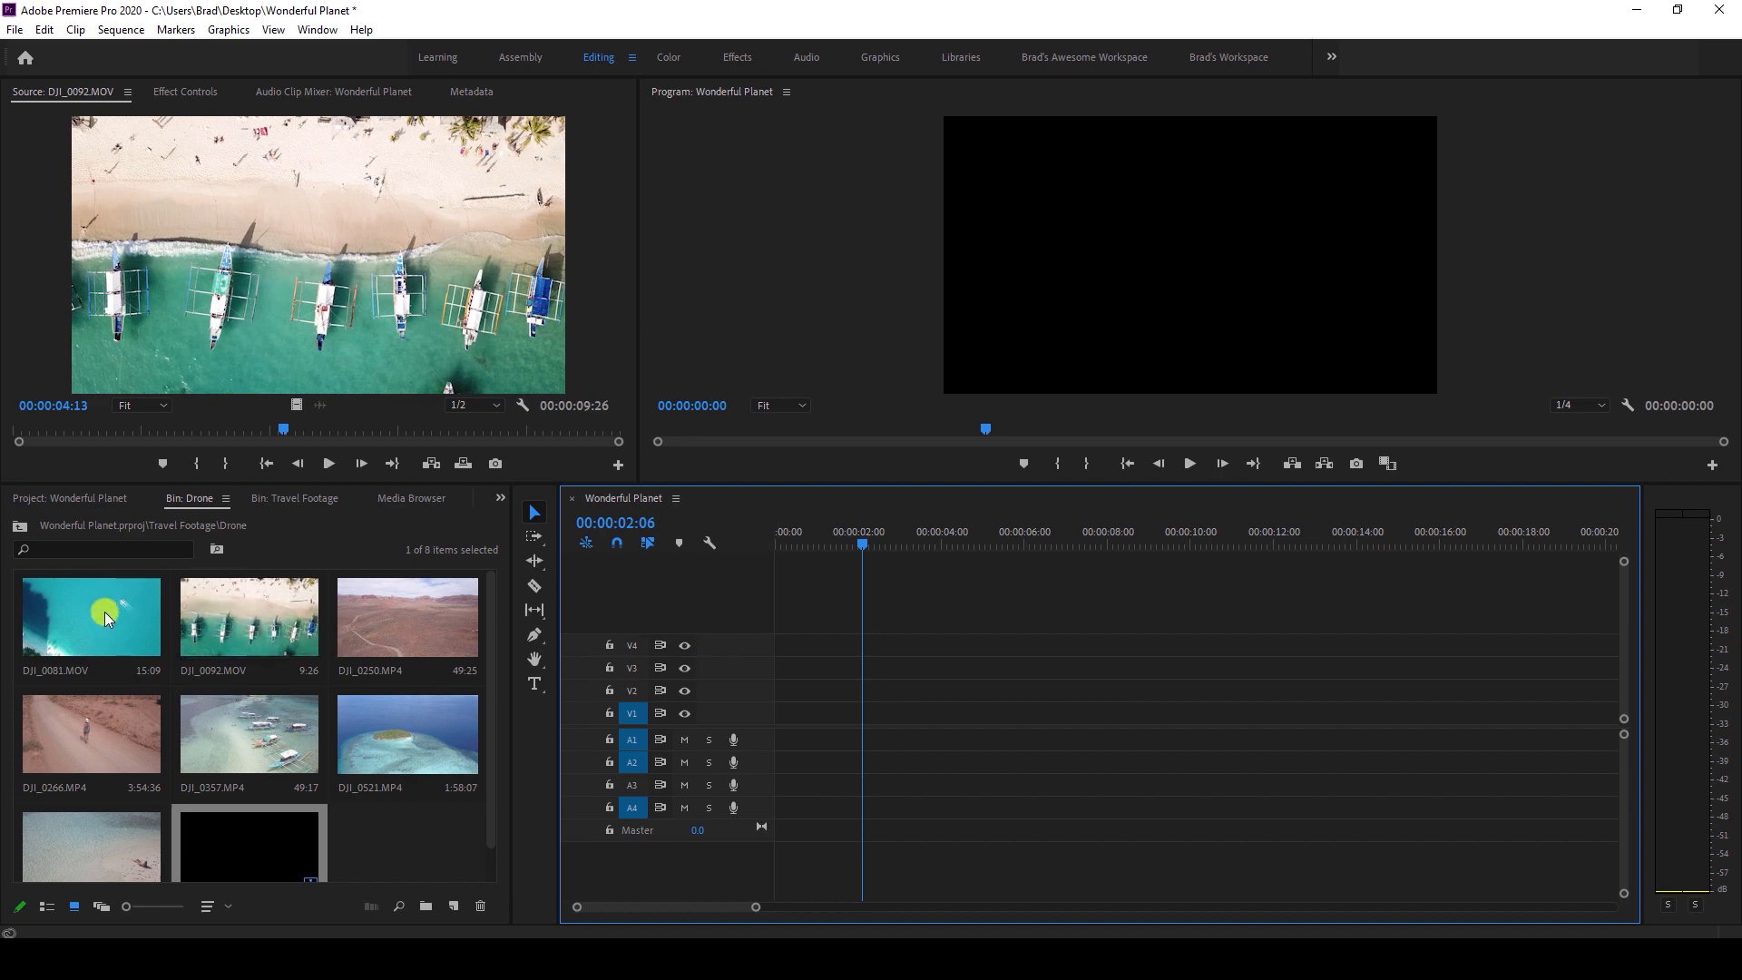
Mark In at 00:00:02:35 and Out at 00:00:05:57 on the source clip DJI_0092.MOV and place its video at the start of V1.
double_click(252, 619)
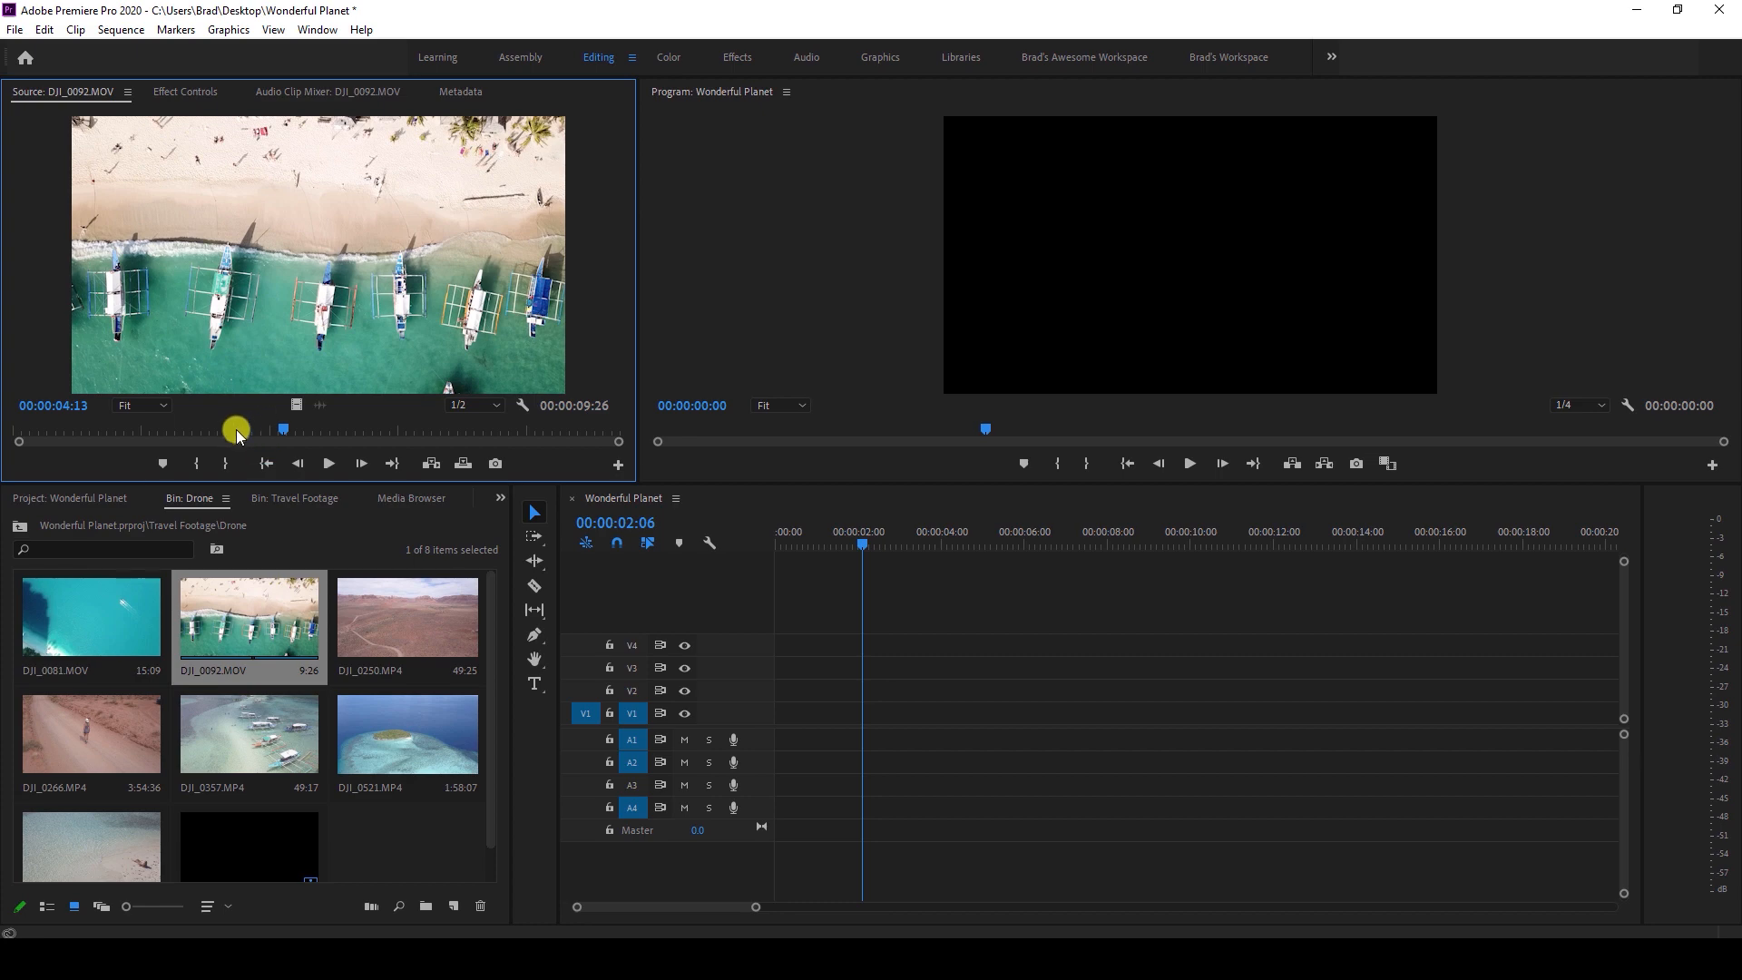
drag(214, 422, 179, 435)
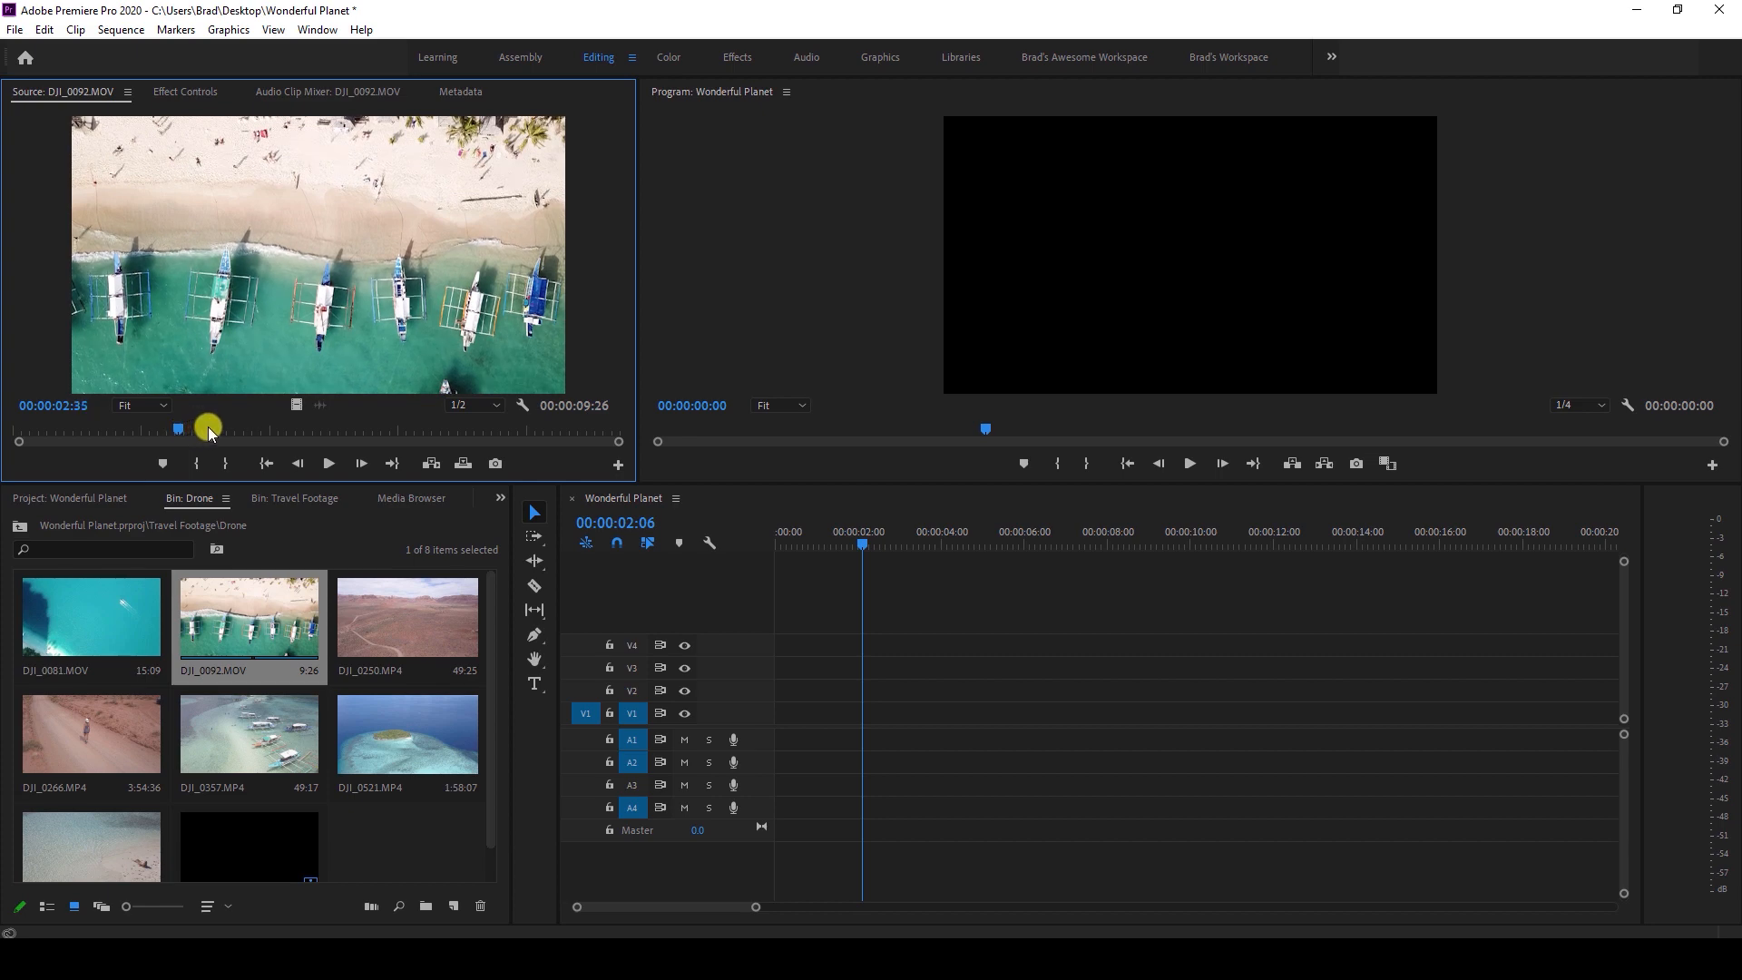
key(i)
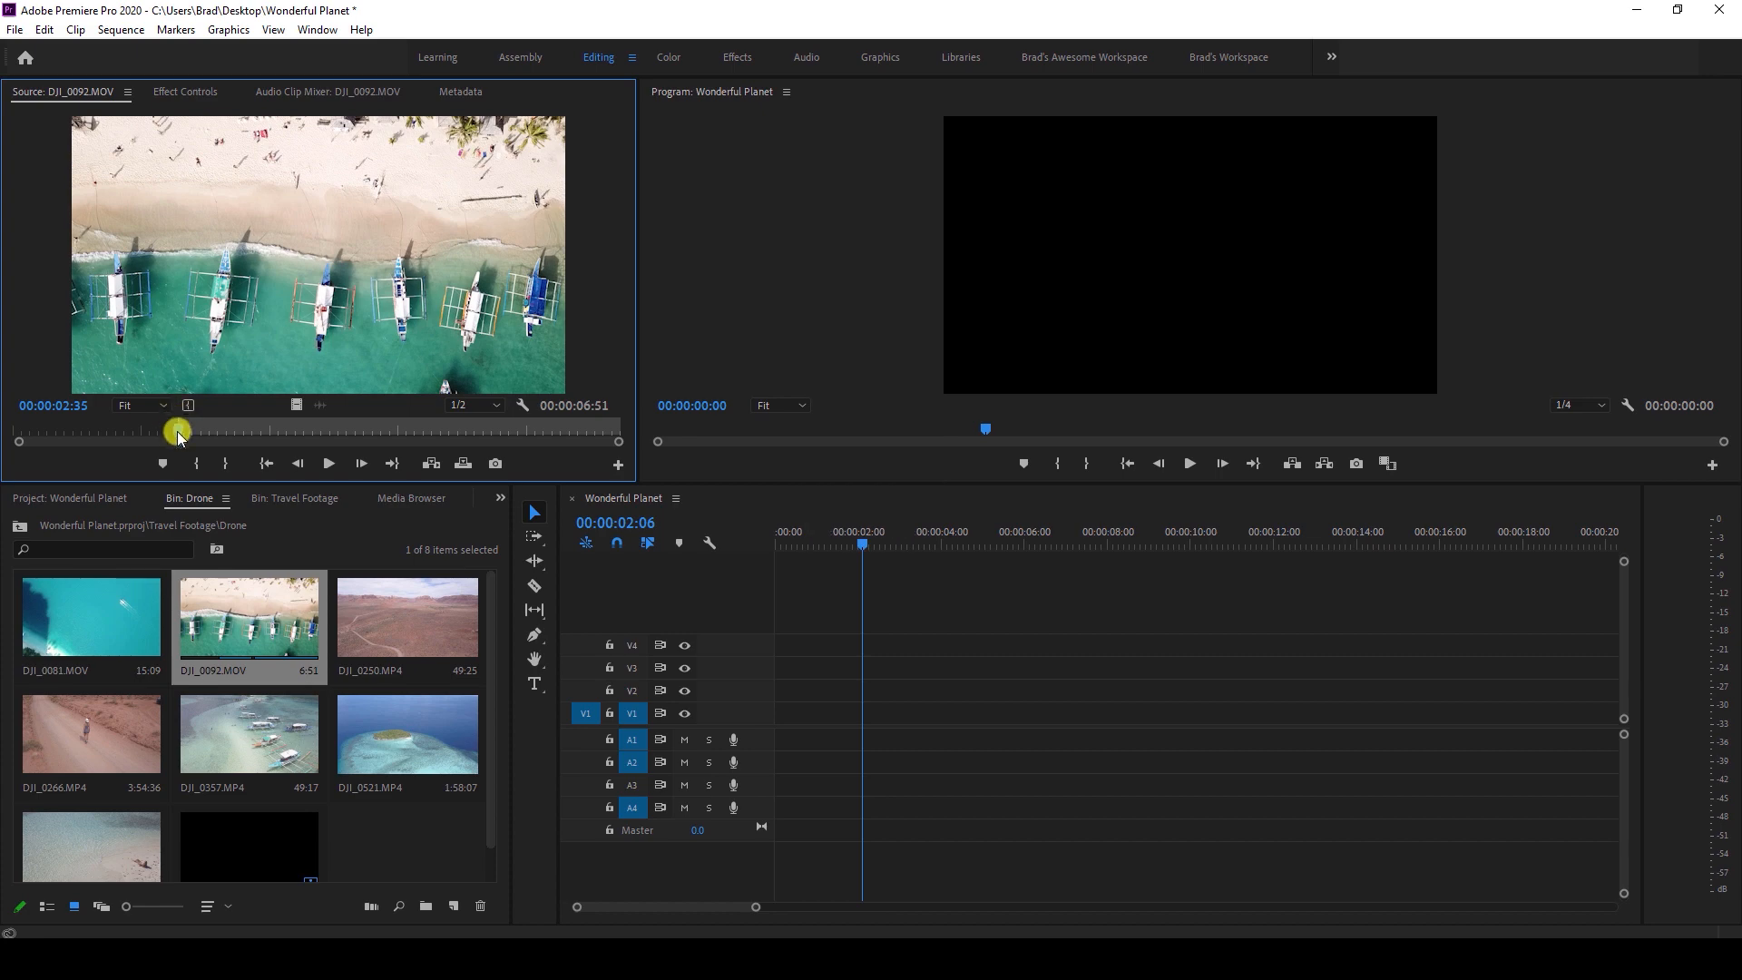
drag(177, 435, 393, 434)
key(o)
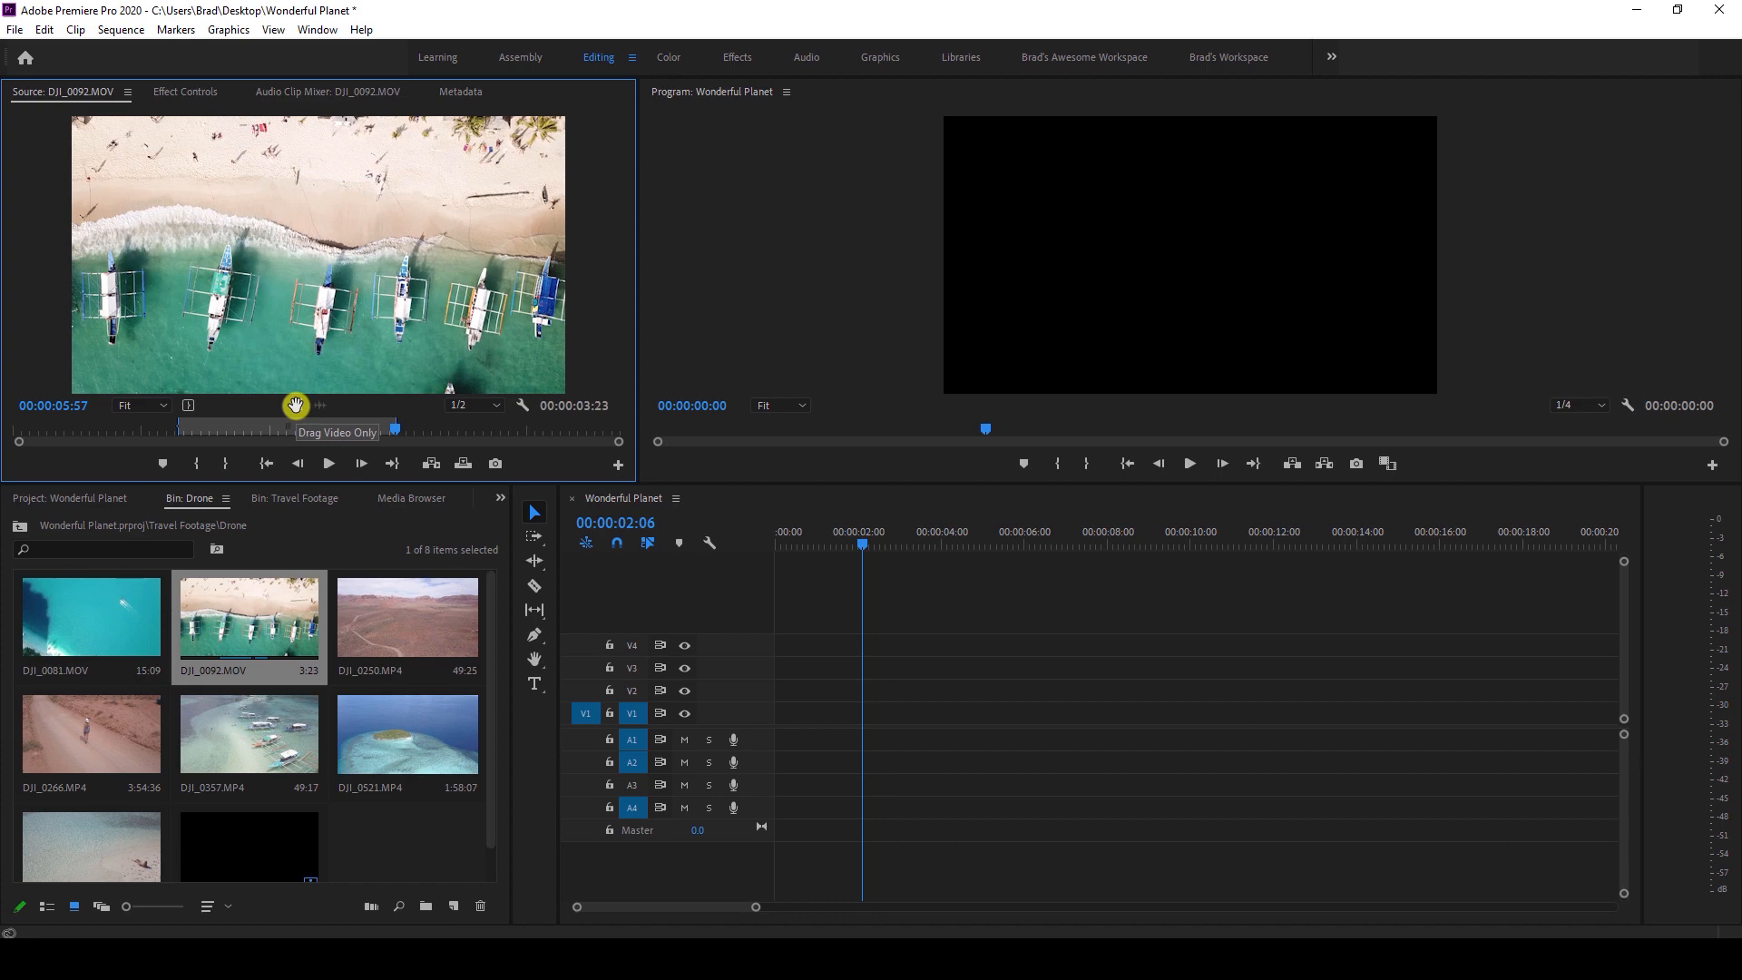
drag(296, 402, 784, 713)
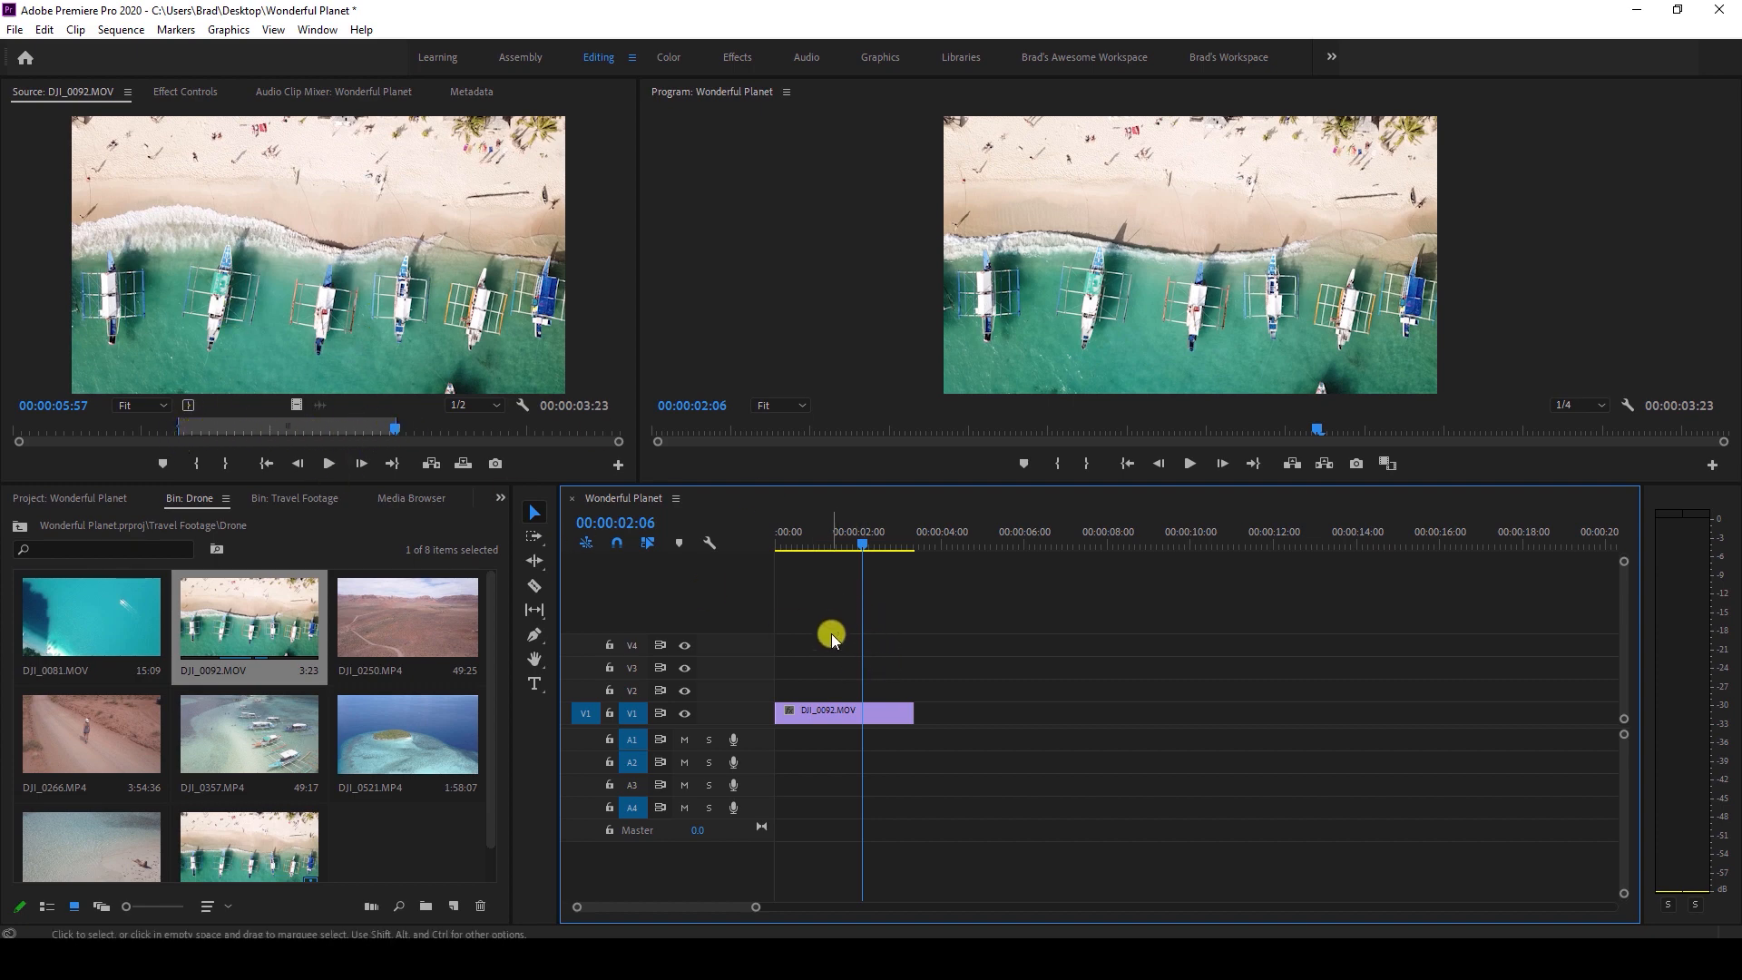
Trim the end of the DJI_0092.MOV clip on V1 to a length of 00:00:03:20 and park the playhead at 00:00:01:55.
drag(840, 693, 909, 714)
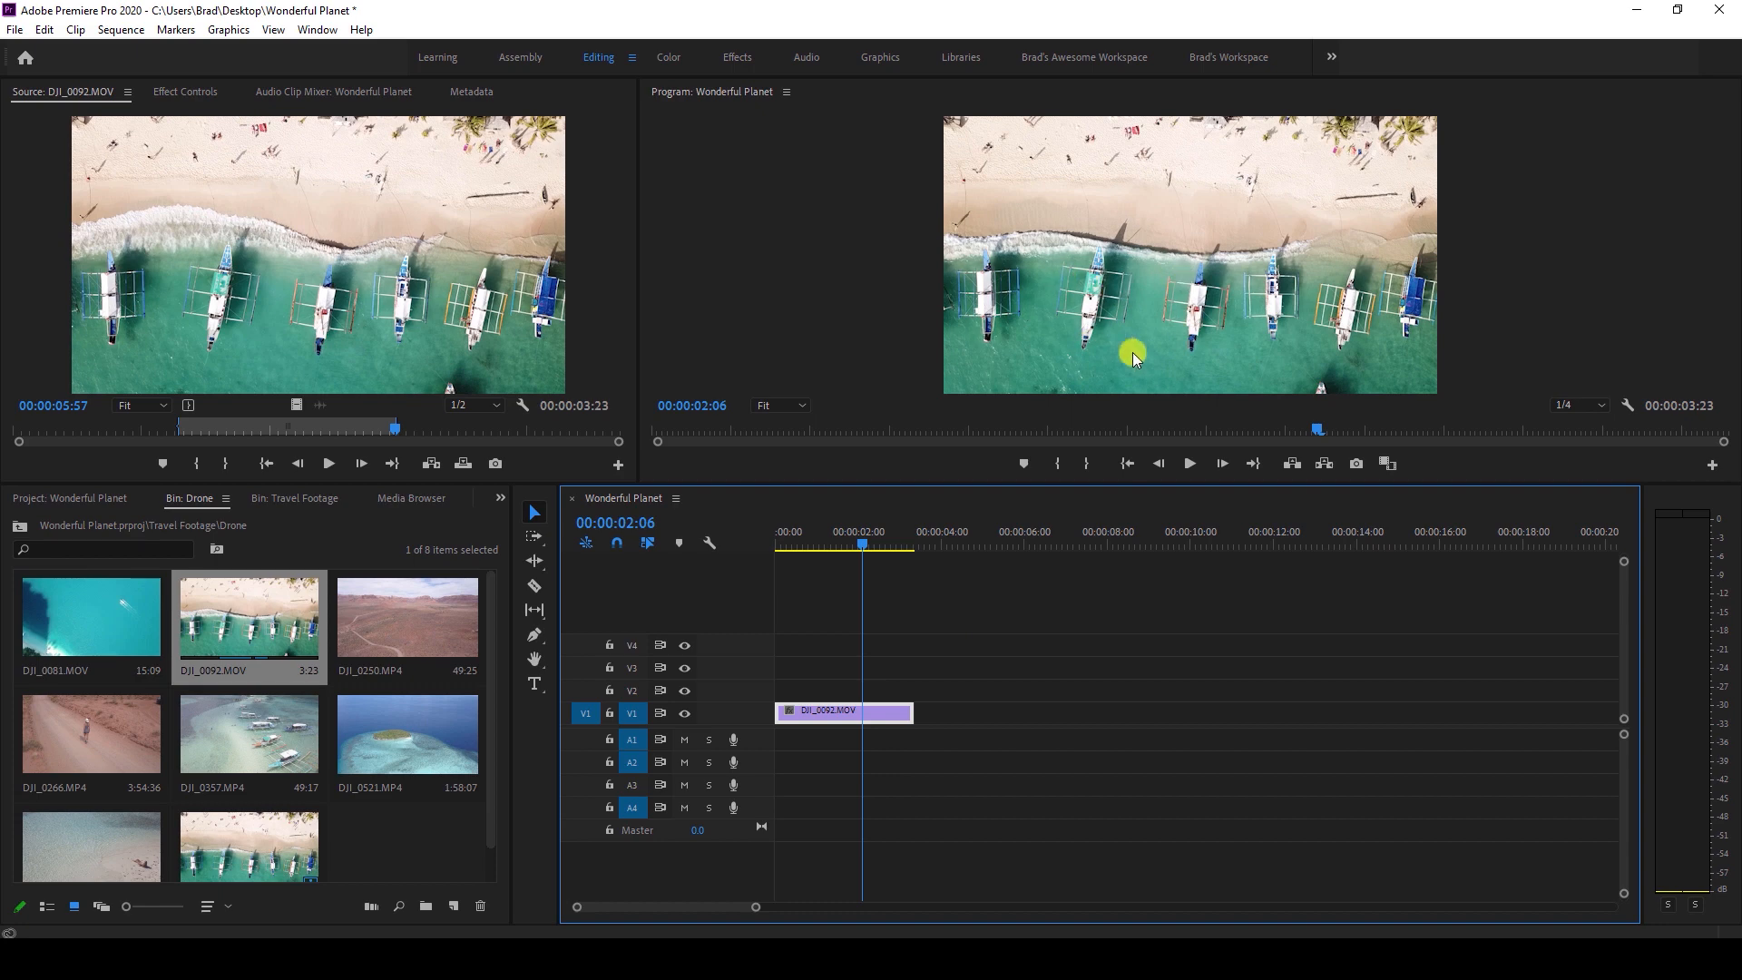
mouse_move(839, 553)
mouse_down()
mouse_move(793, 543)
mouse_move(854, 545)
mouse_up()
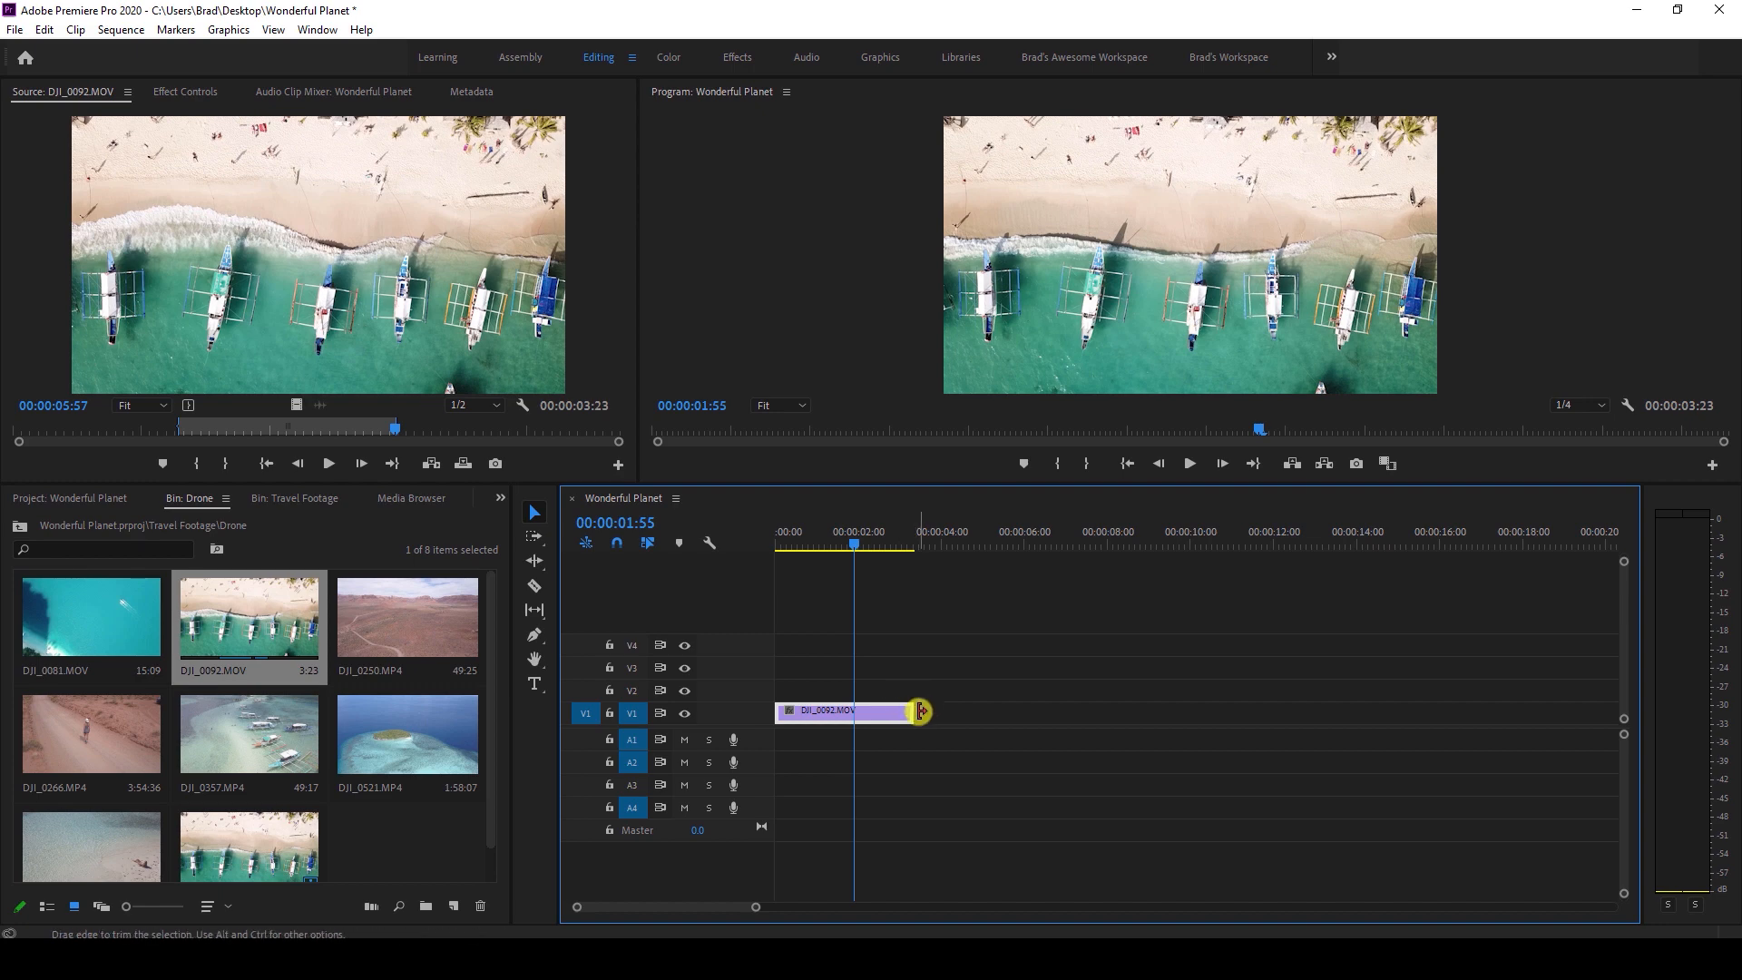
mouse_move(920, 712)
mouse_down()
mouse_move(976, 712)
mouse_move(905, 711)
mouse_up()
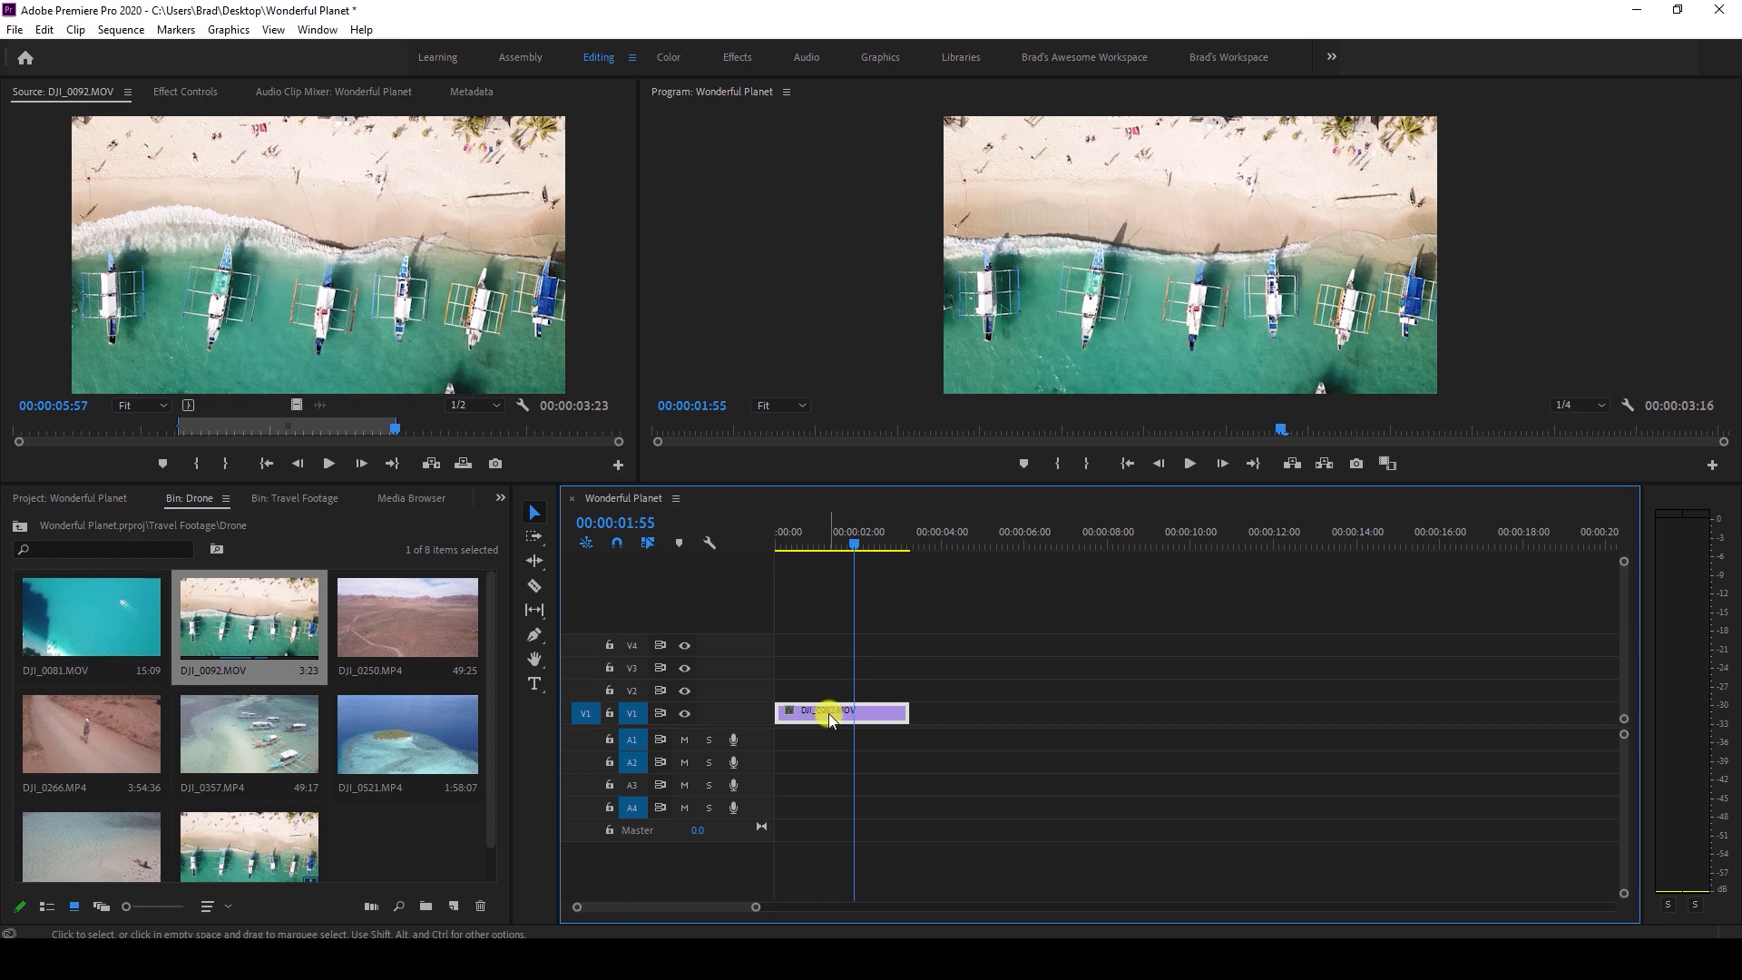
click(533, 512)
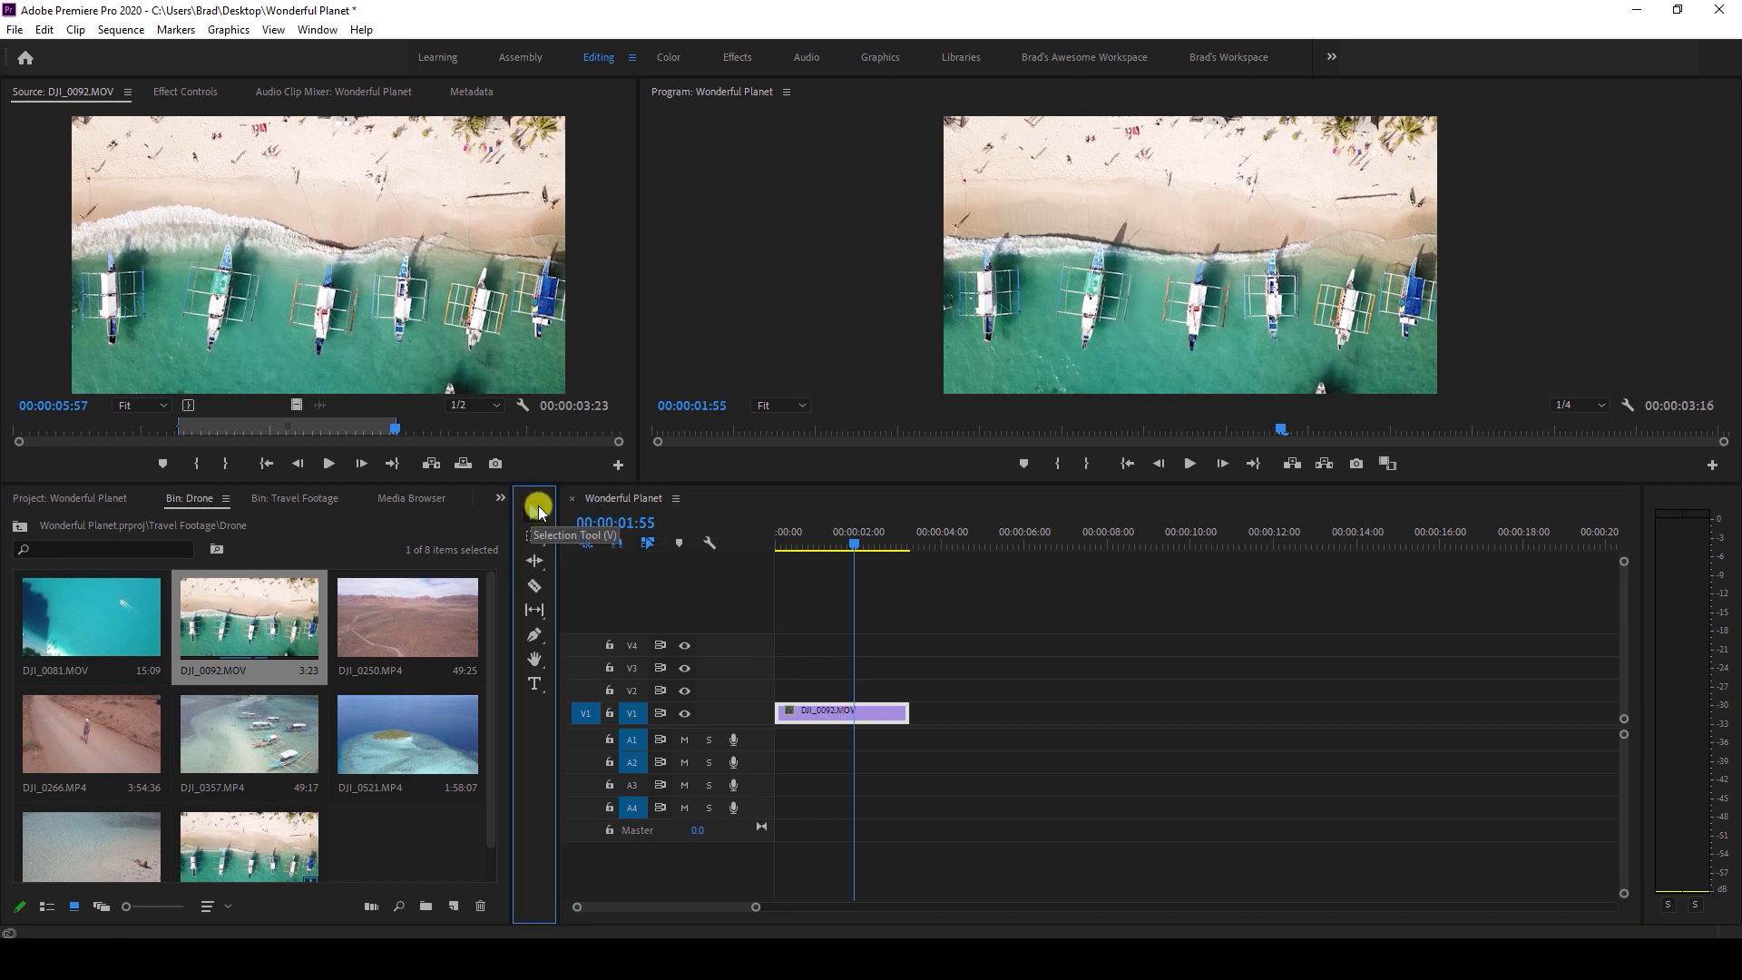
drag(837, 714, 791, 713)
click(785, 578)
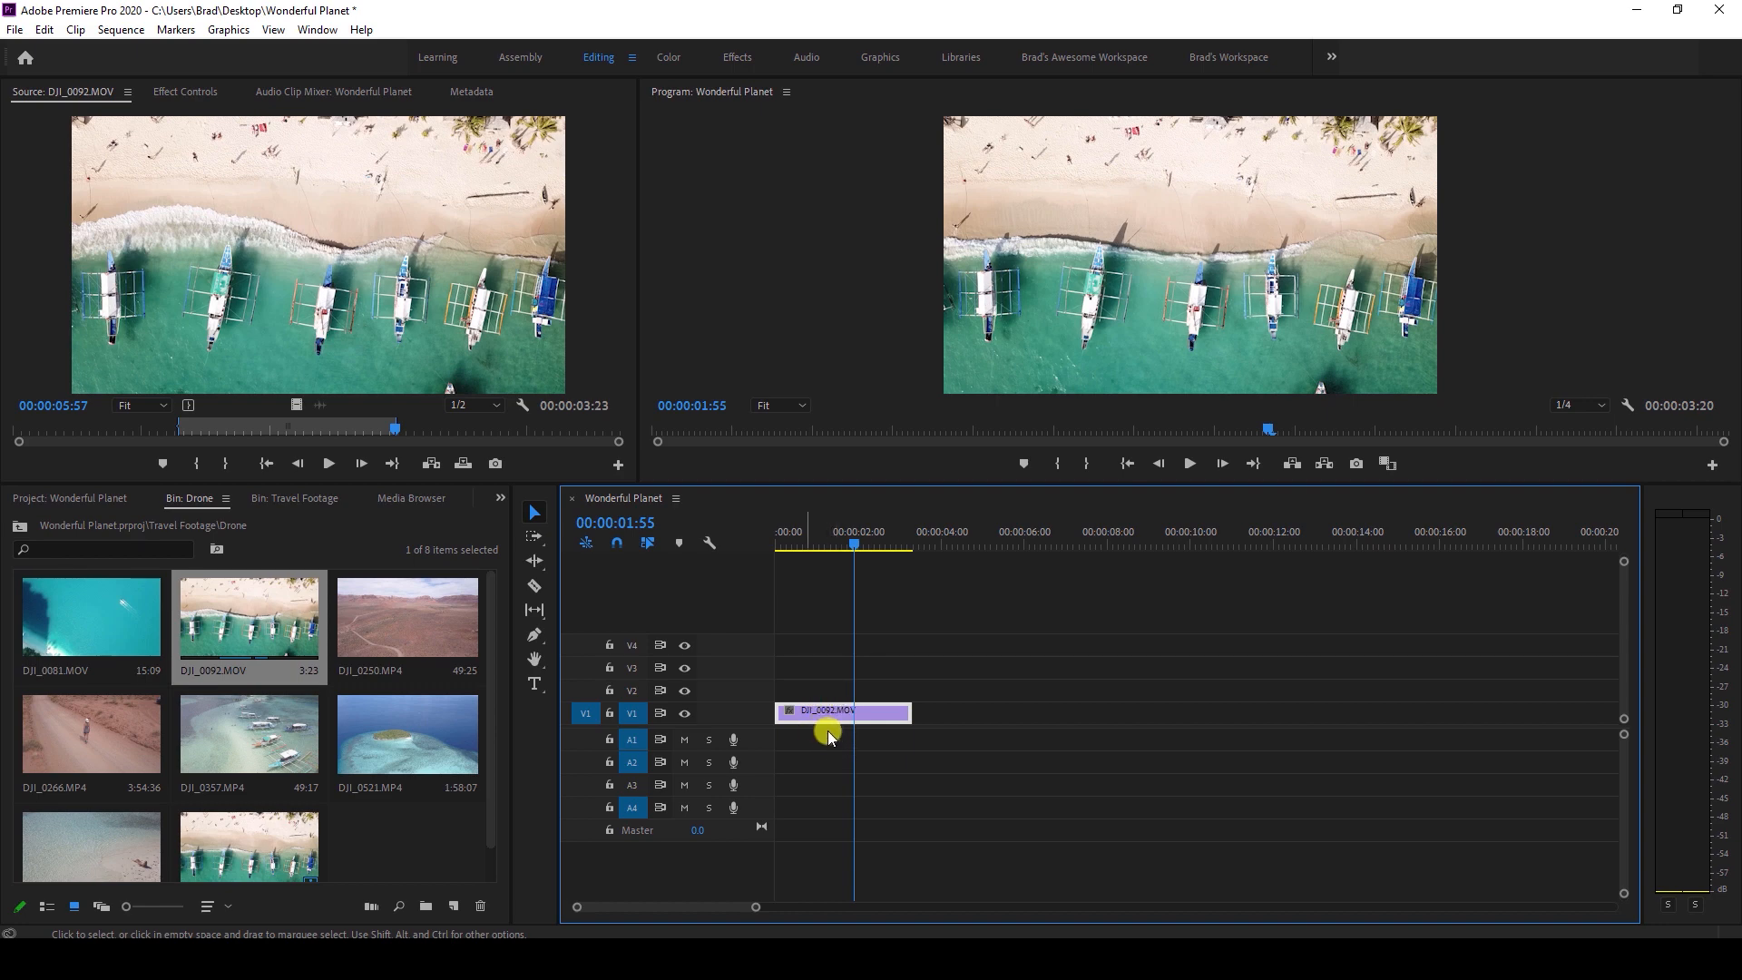
Expand the V1 and A1 tracks to show clip thumbnails and set the timeline playhead to 00:00:01:25.
double_click(748, 715)
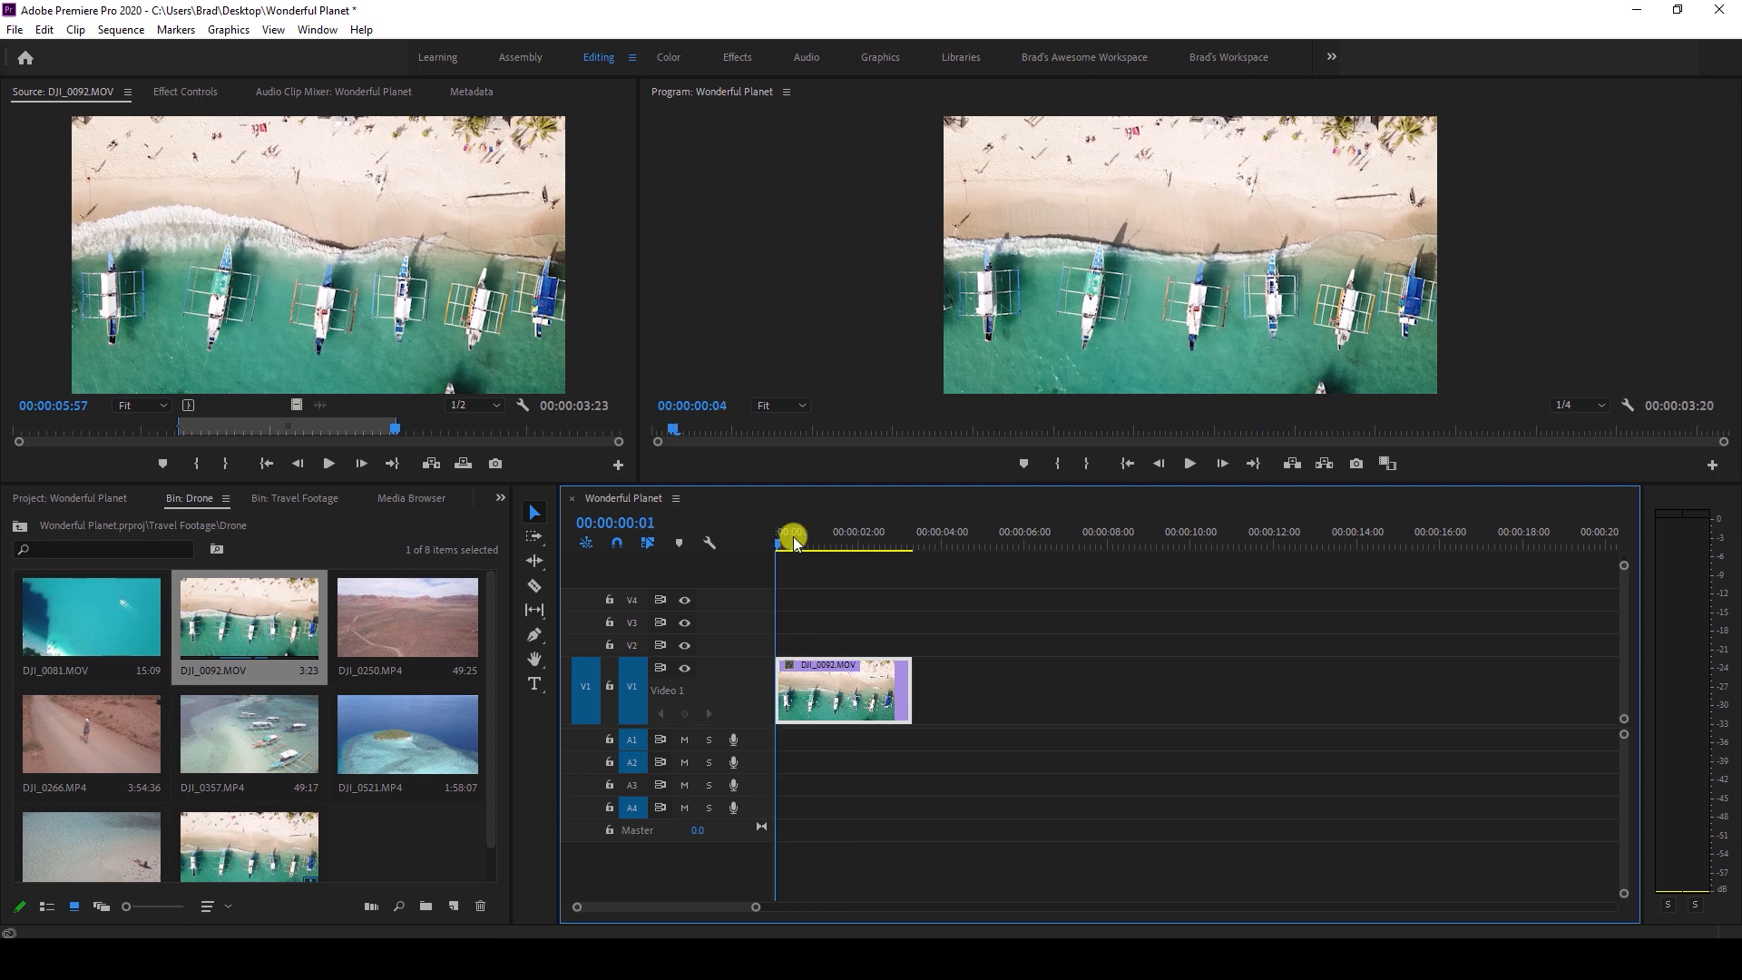
click(833, 537)
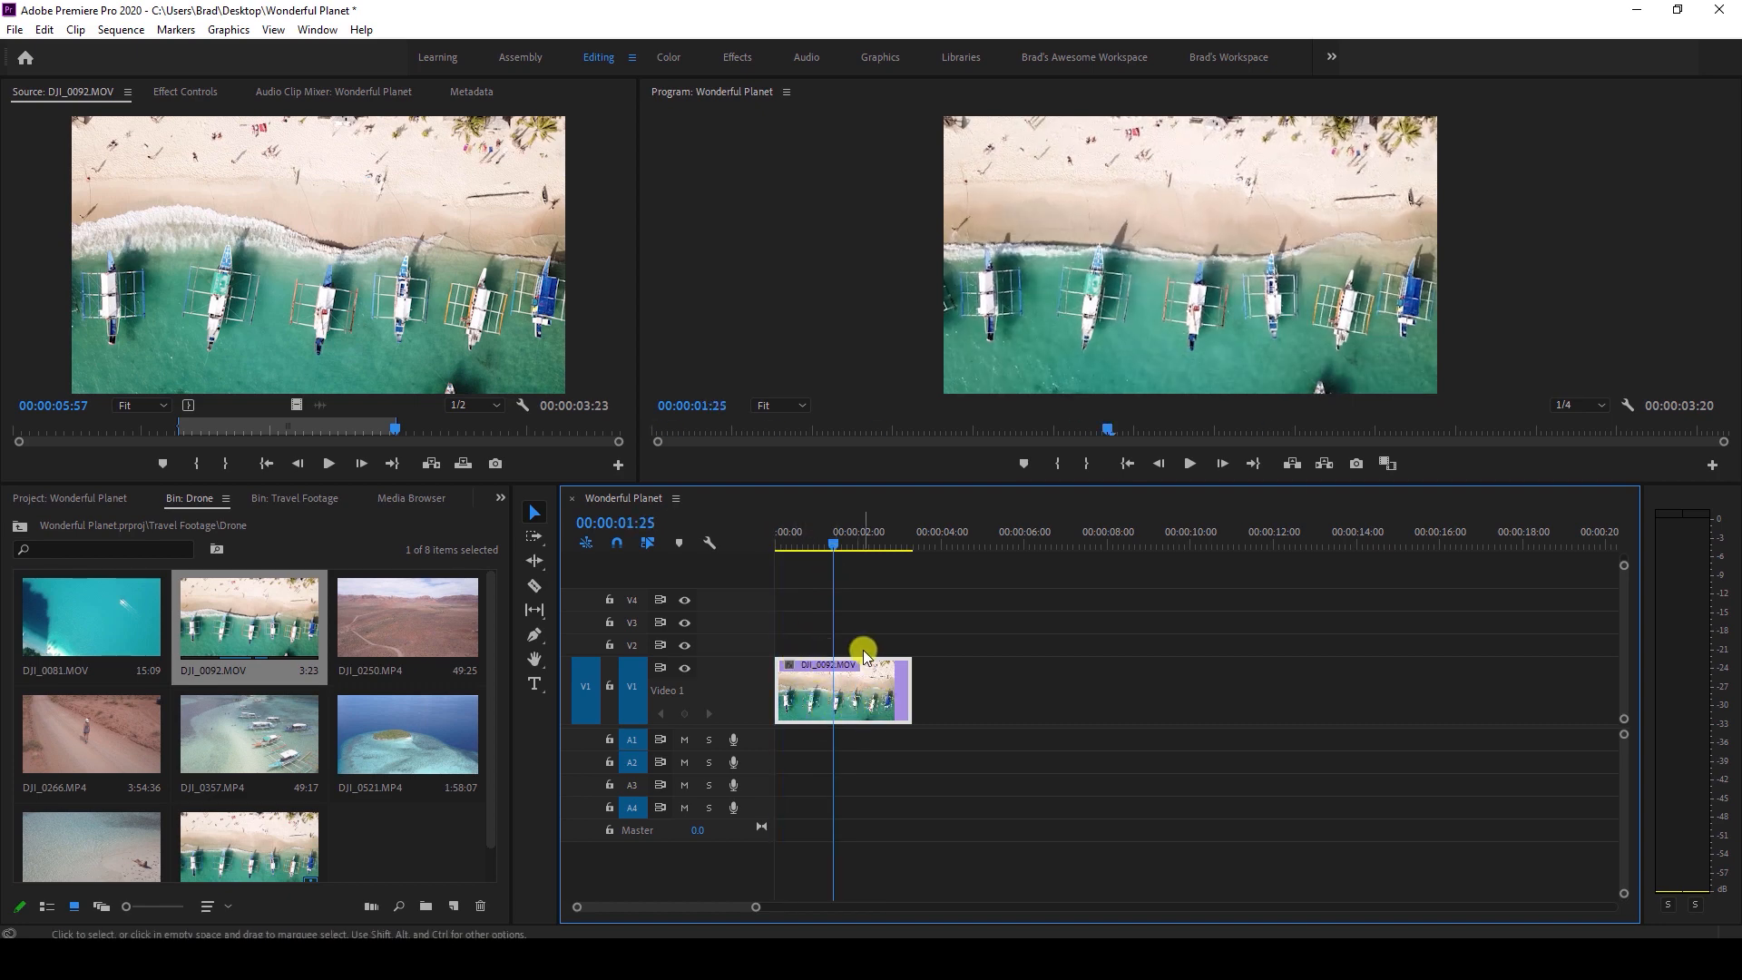
double_click(750, 700)
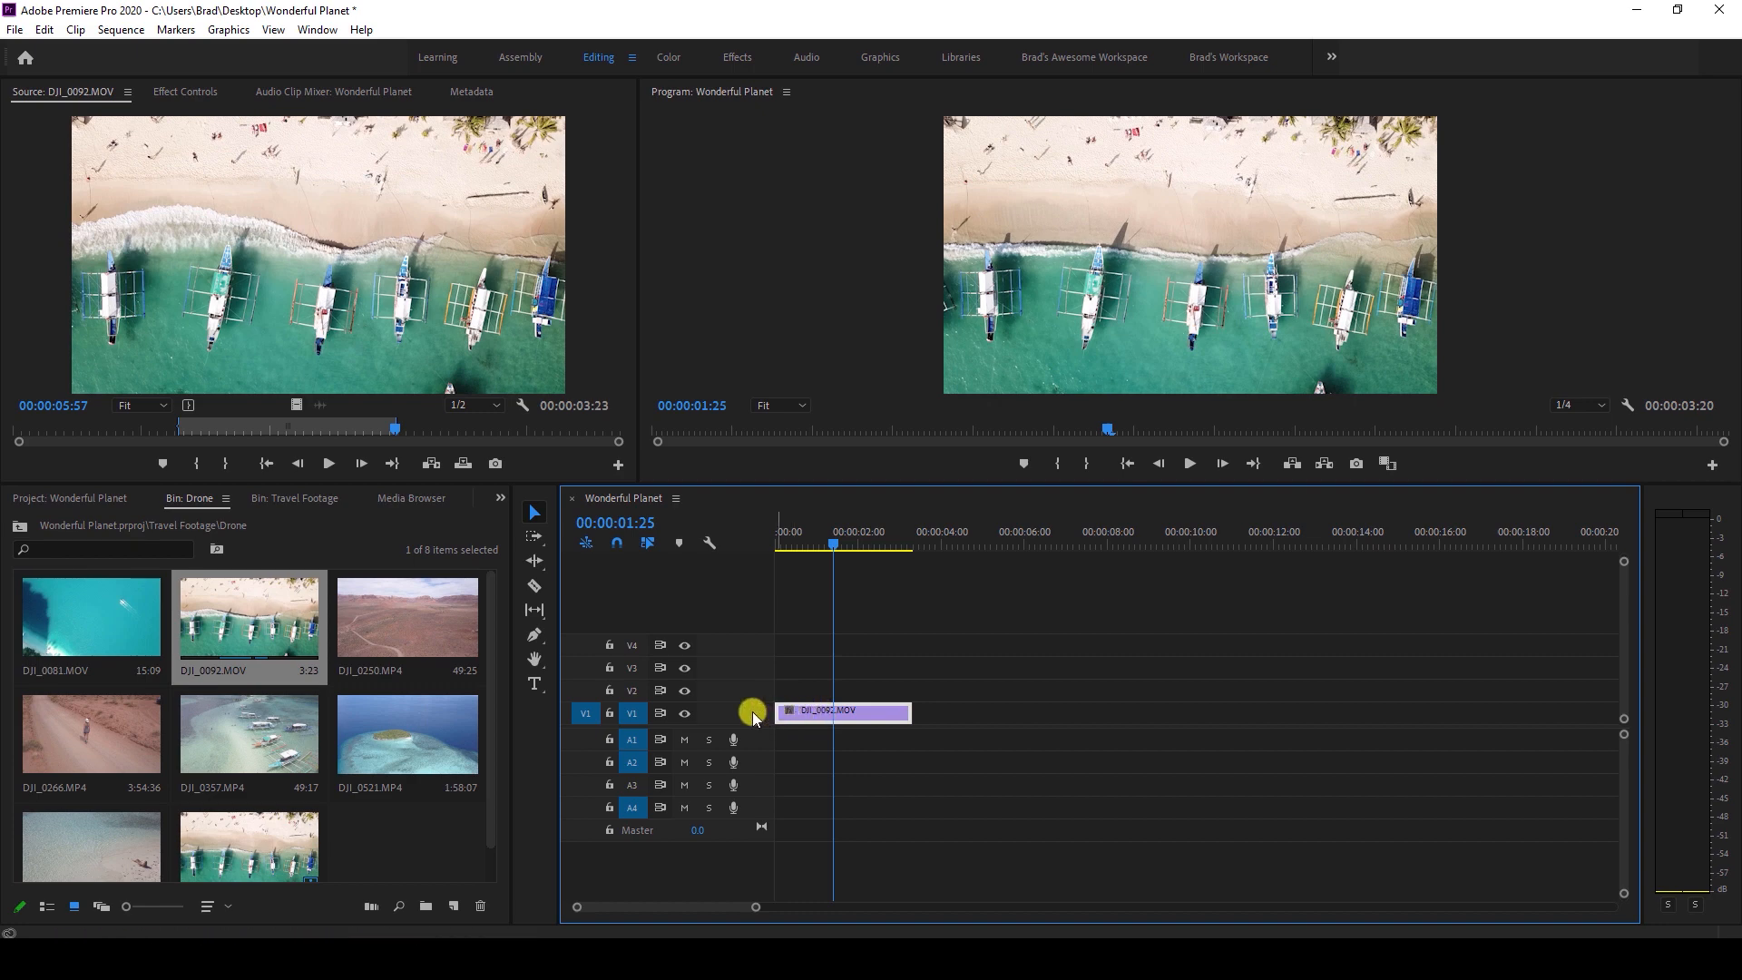
double_click(752, 714)
double_click(760, 740)
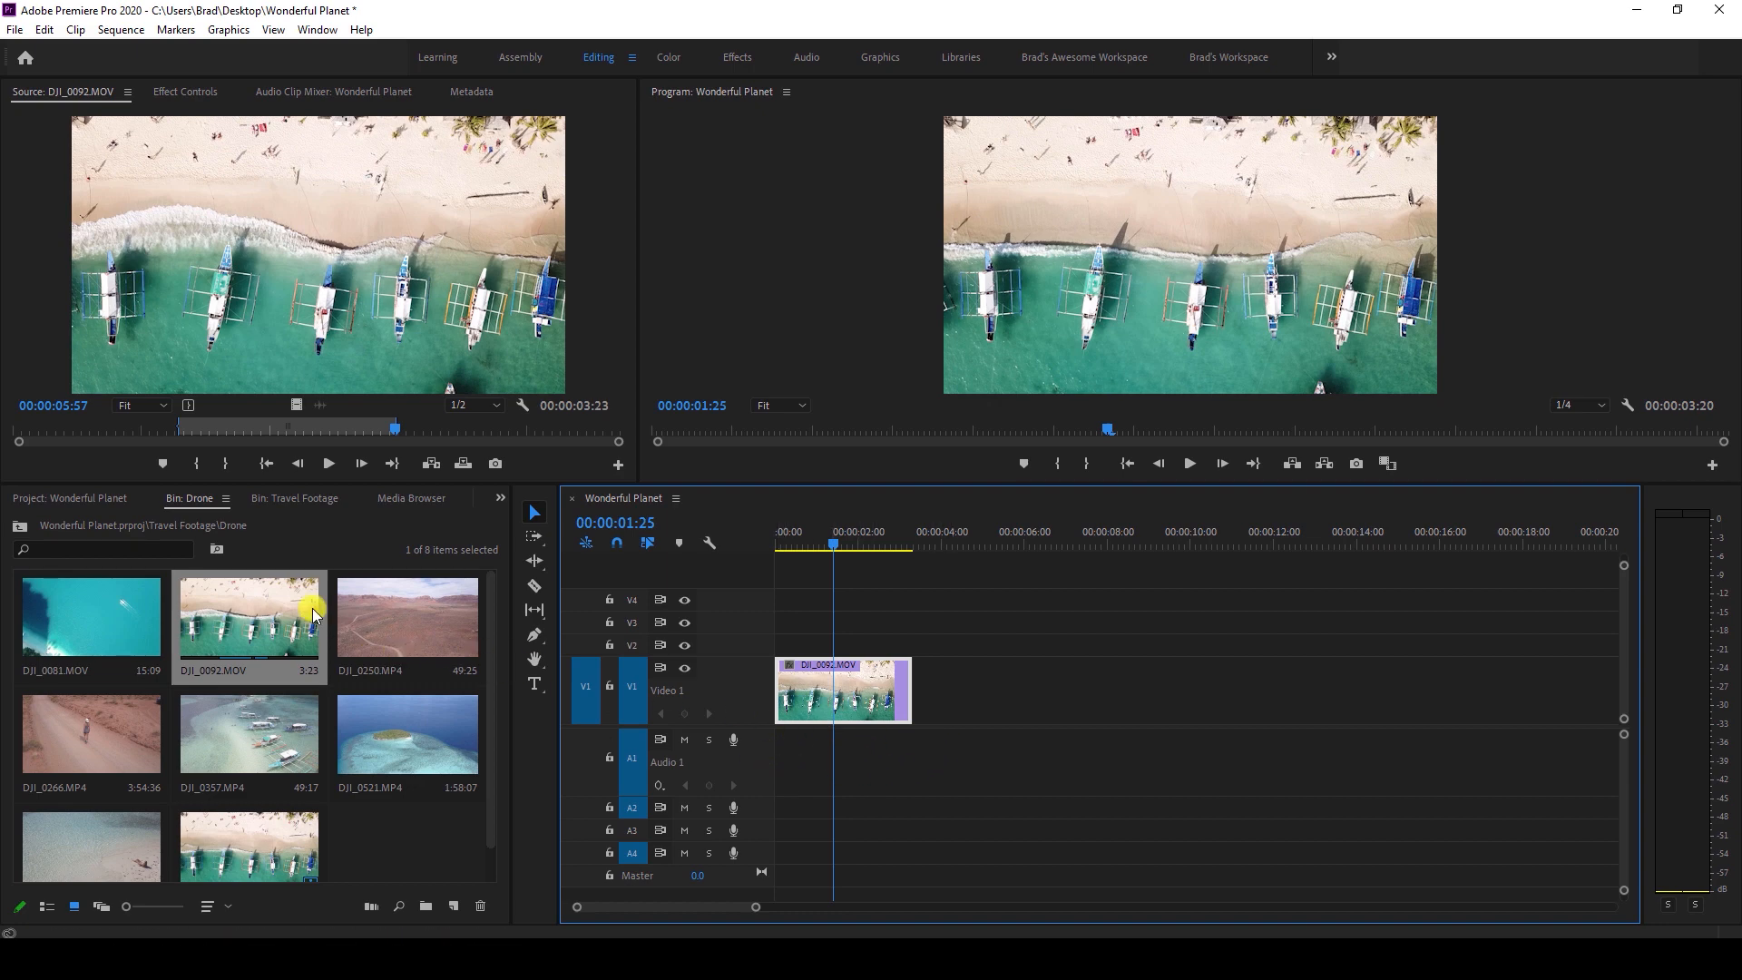
Mark In at 00:00:18:09 and Out at 00:00:25:22 on DJI_0357.MP4 and place its video on V1 after DJI_0092.MOV, leaving a gap.
click(929, 547)
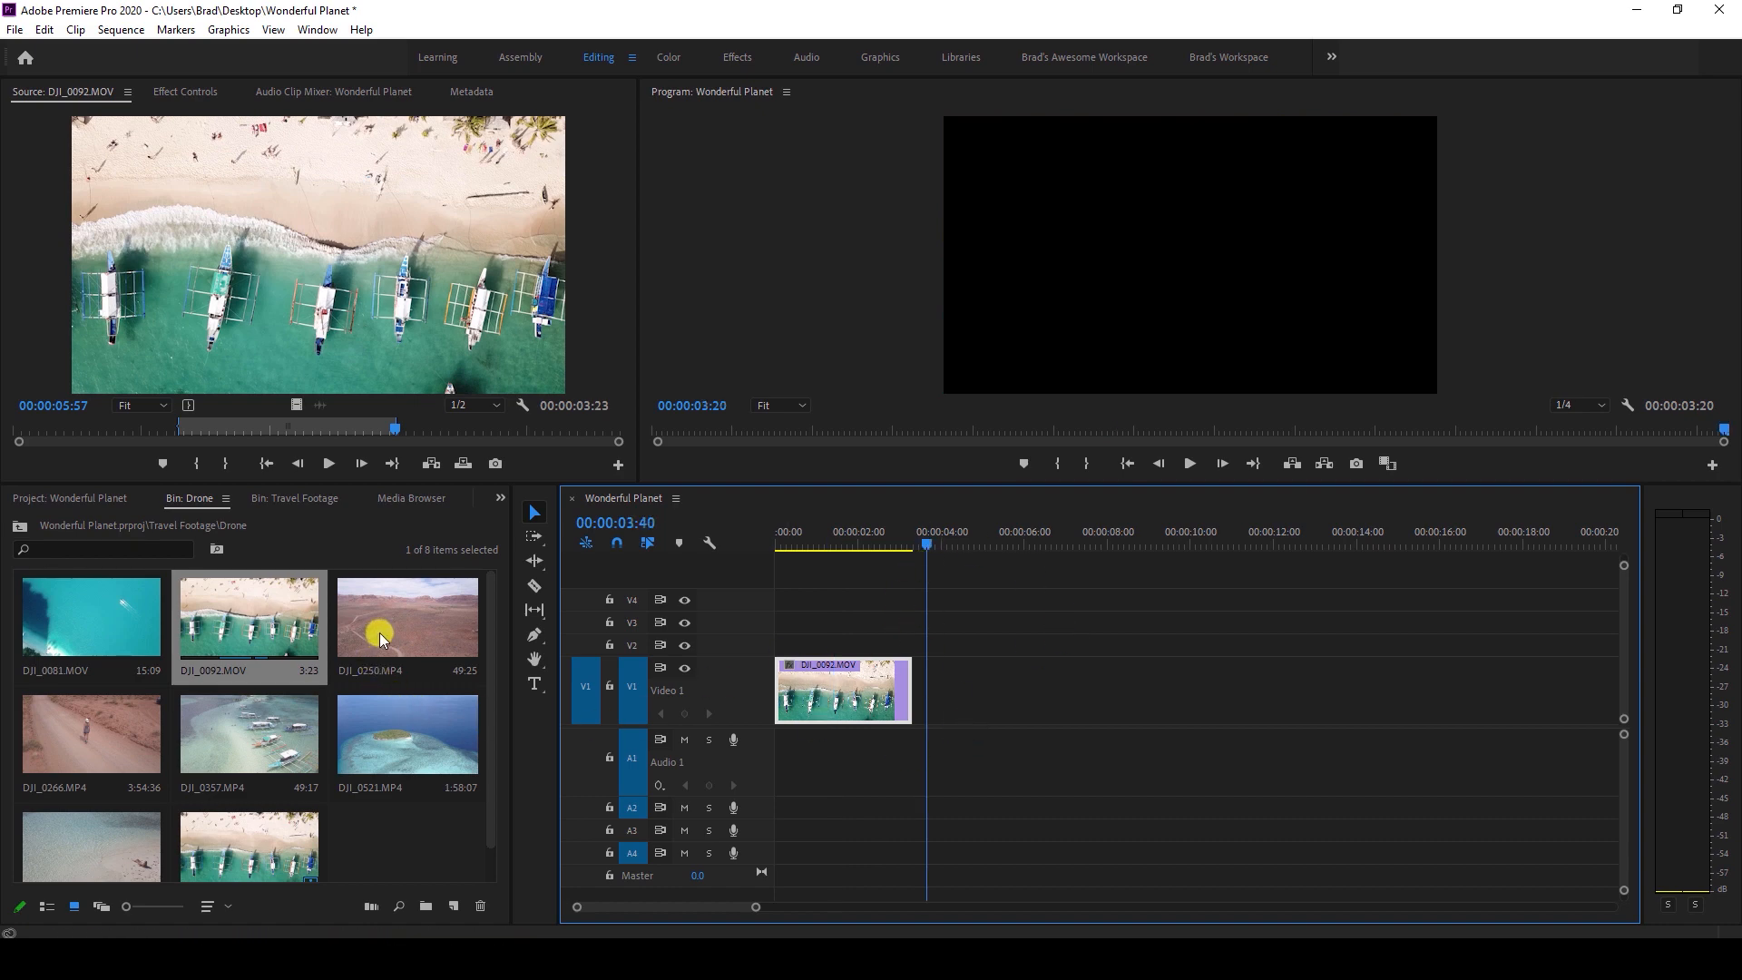
click(271, 735)
drag(270, 735, 184, 473)
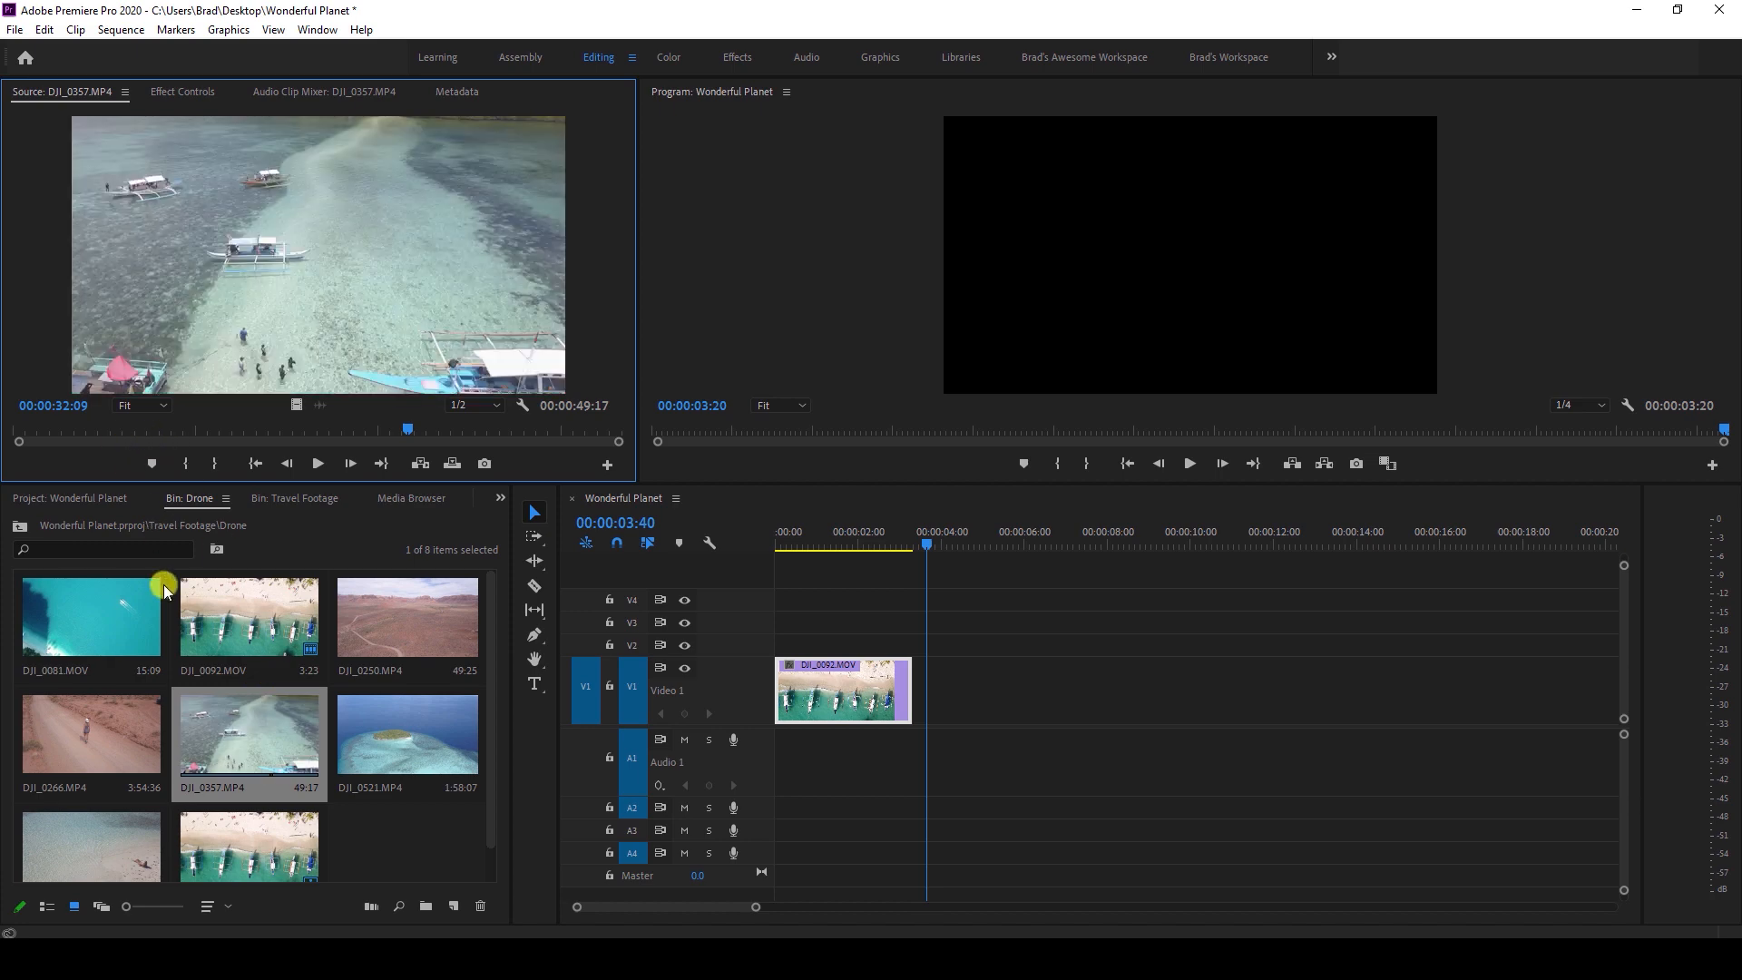
drag(115, 432, 239, 433)
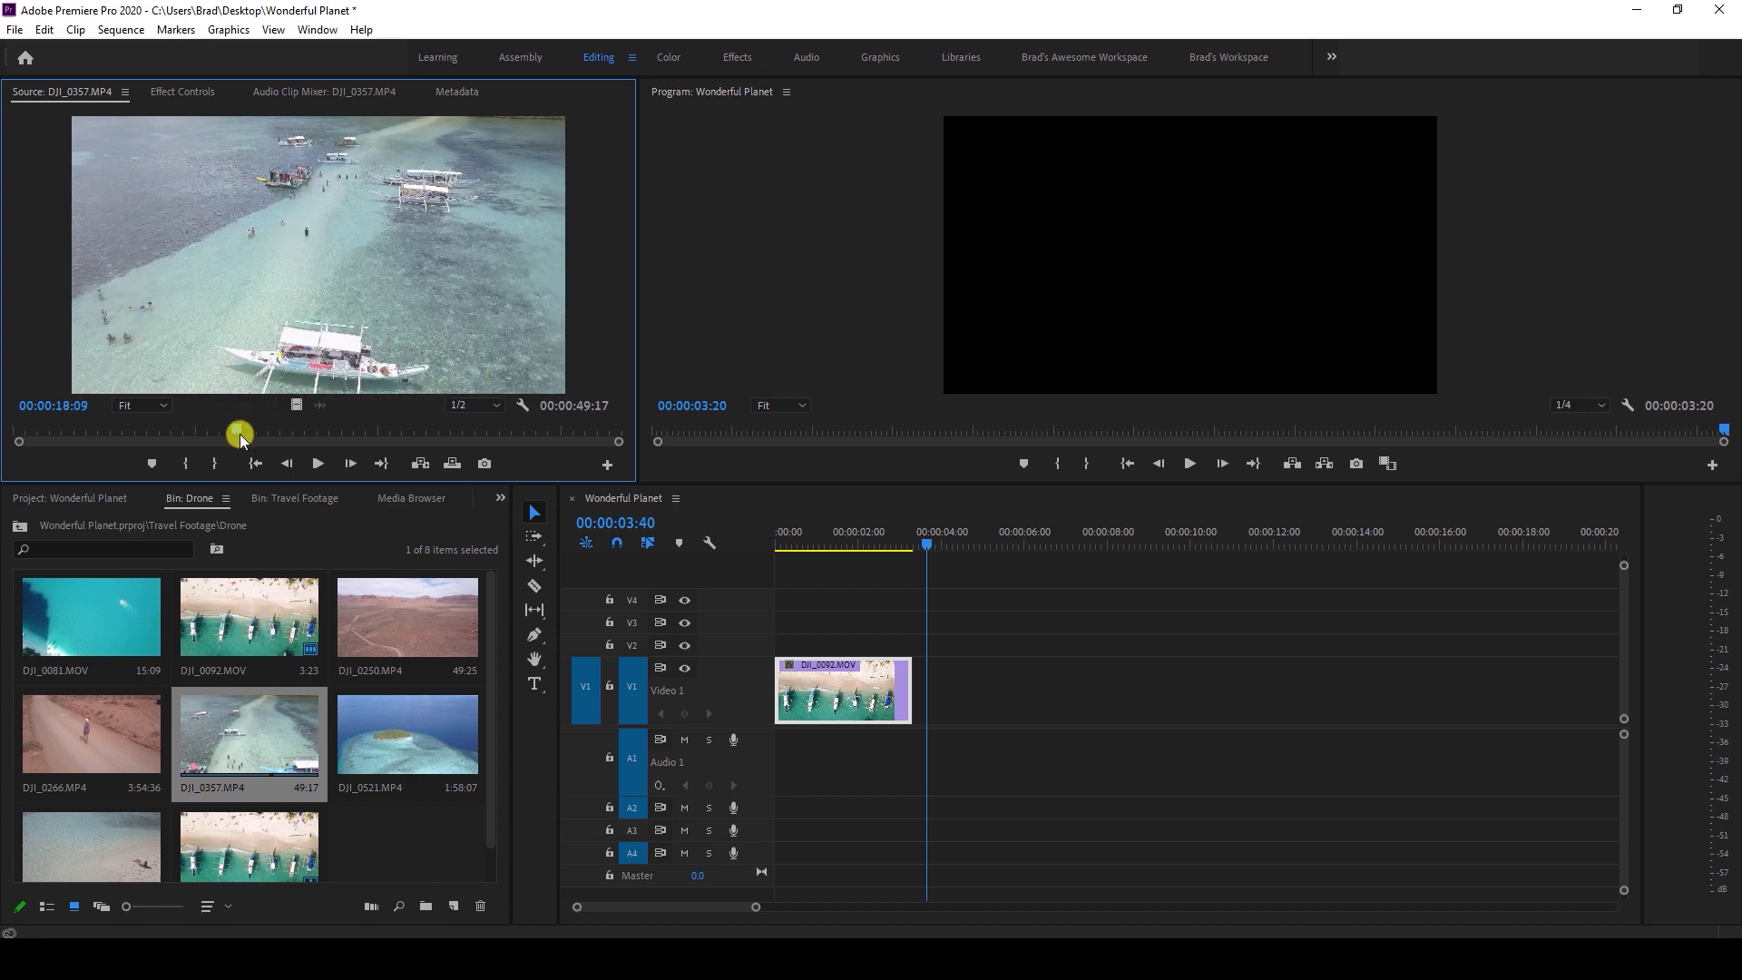
click(184, 466)
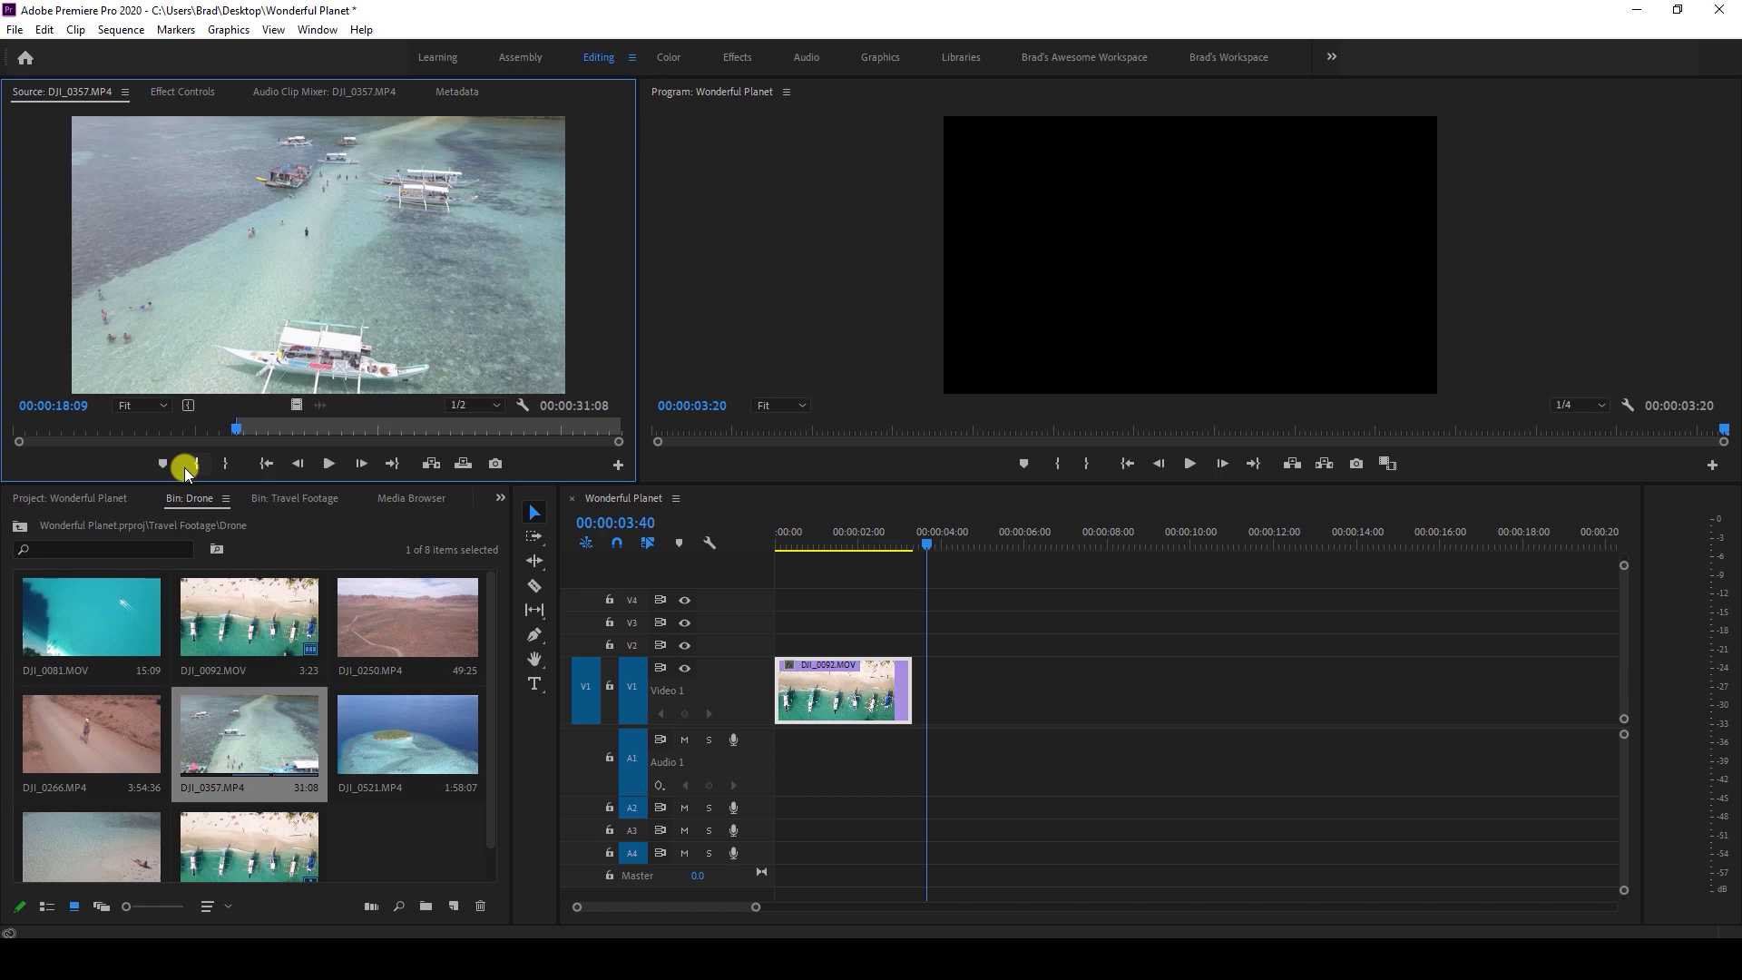
drag(241, 432, 331, 434)
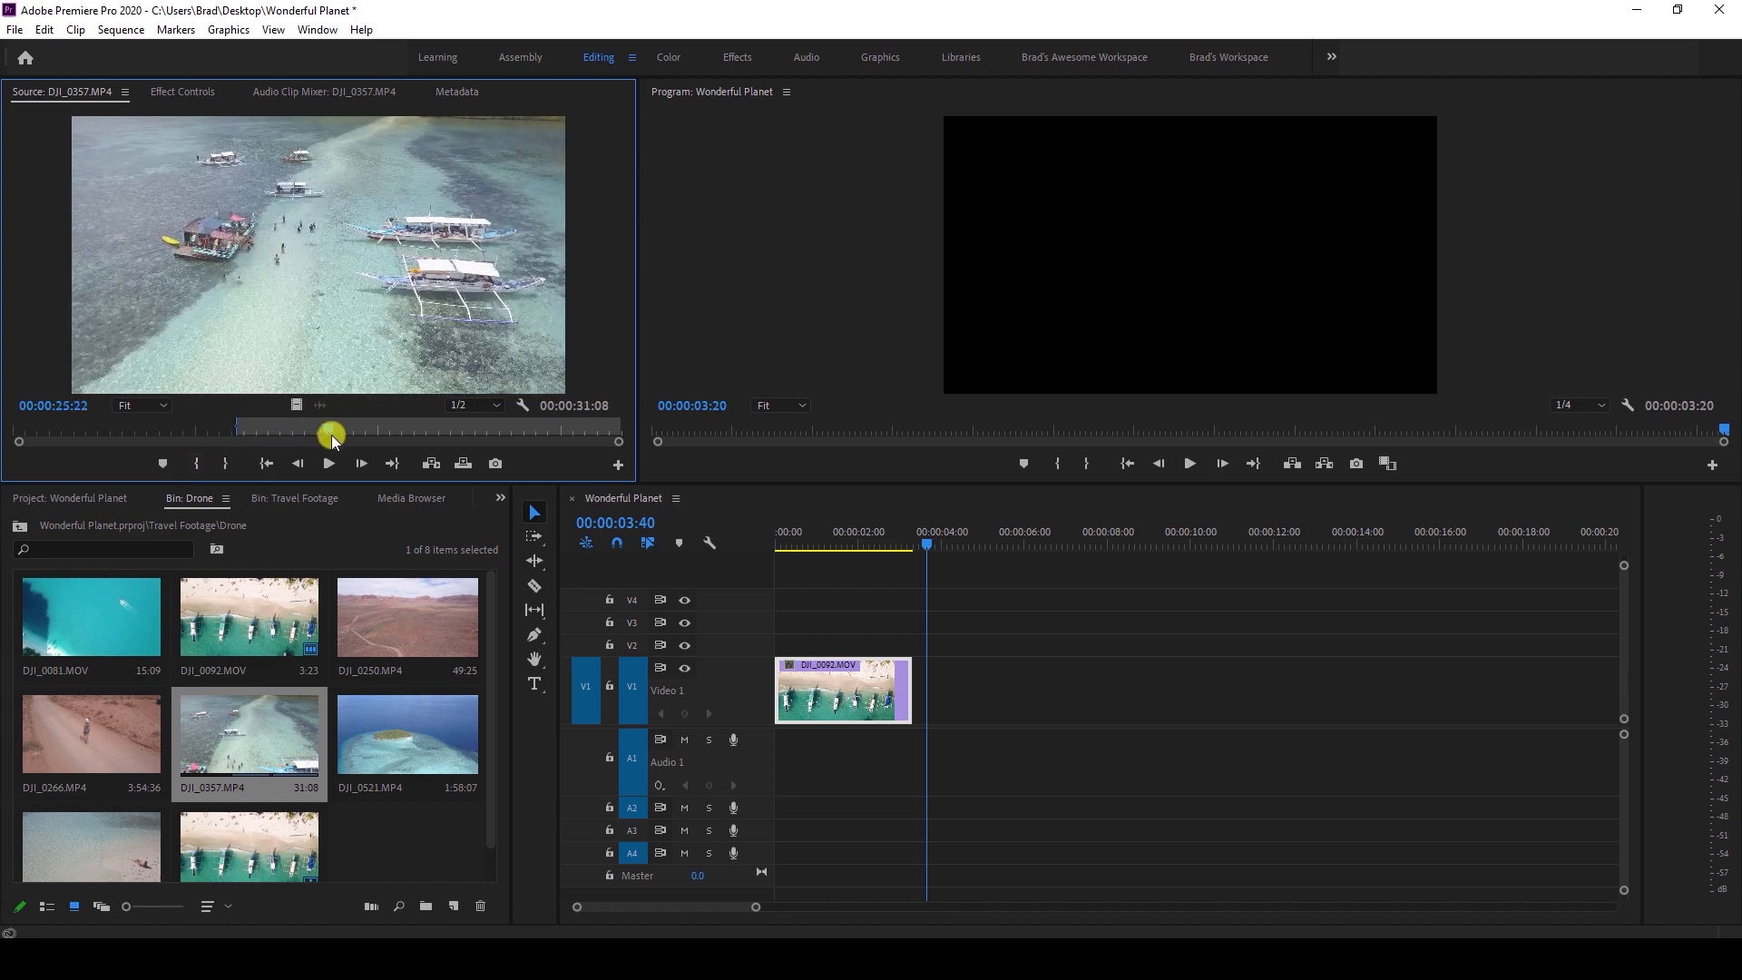
click(227, 465)
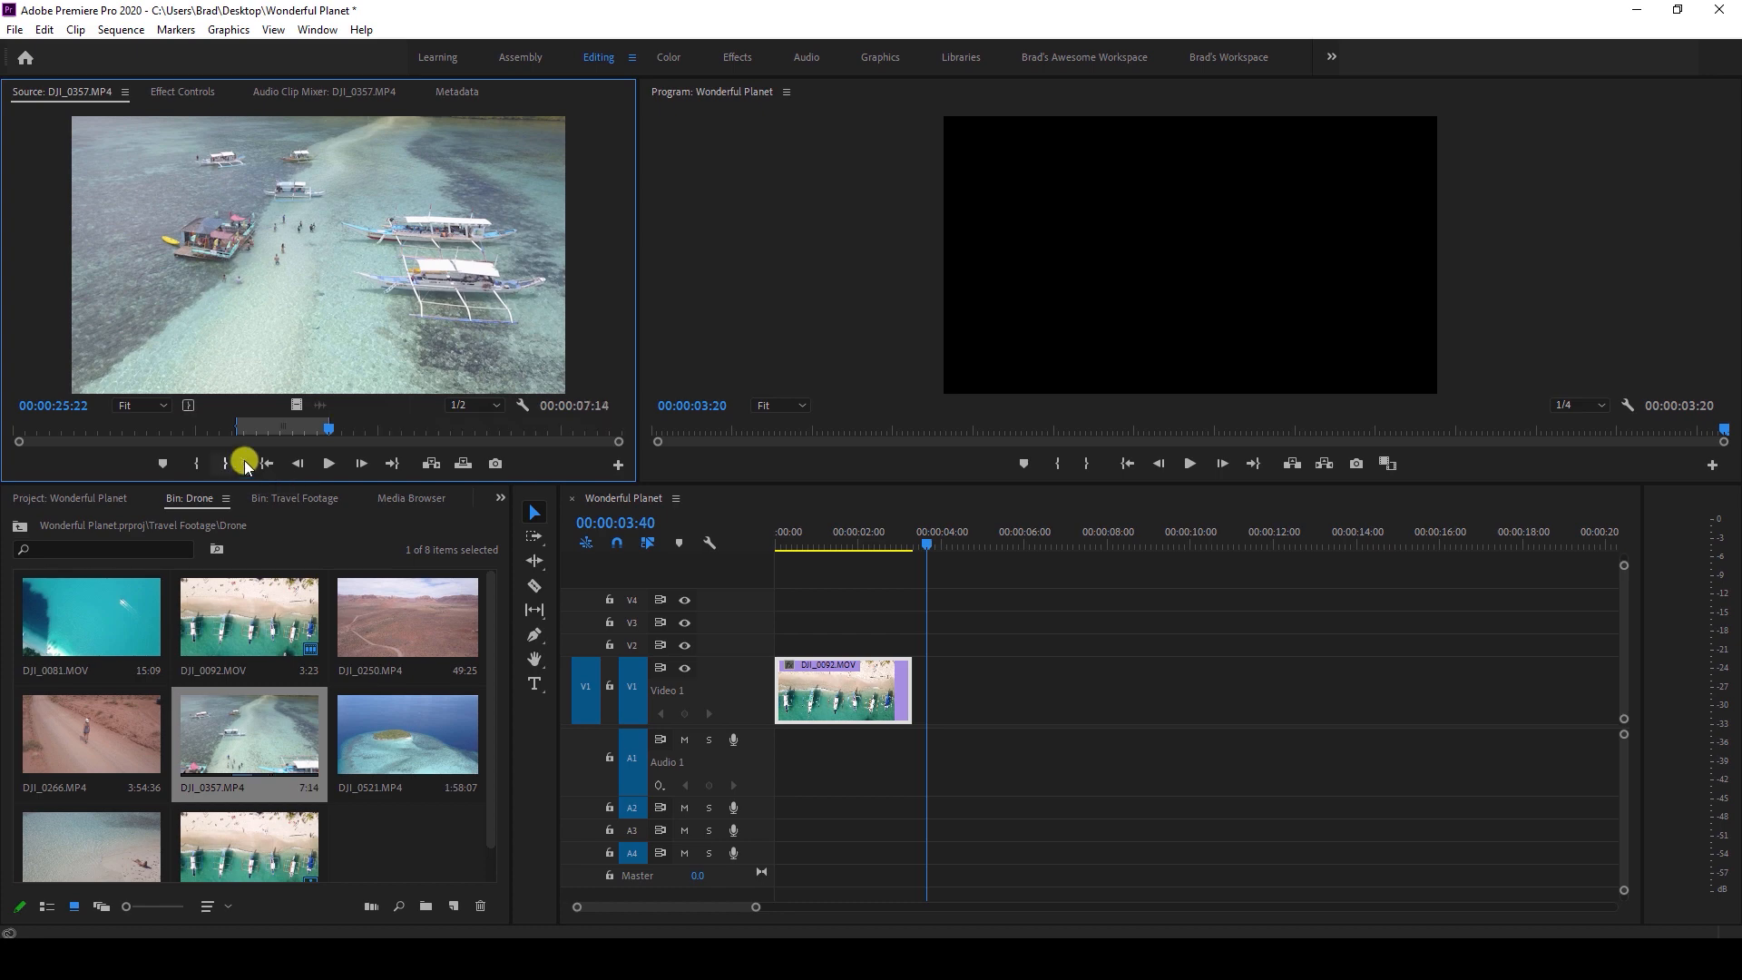
drag(296, 402, 961, 692)
Scrub the timeline to 00:00:10:30 over the DJI_0357.MP4 clip and check the frame size in the sequence settings.
drag(972, 545, 1221, 547)
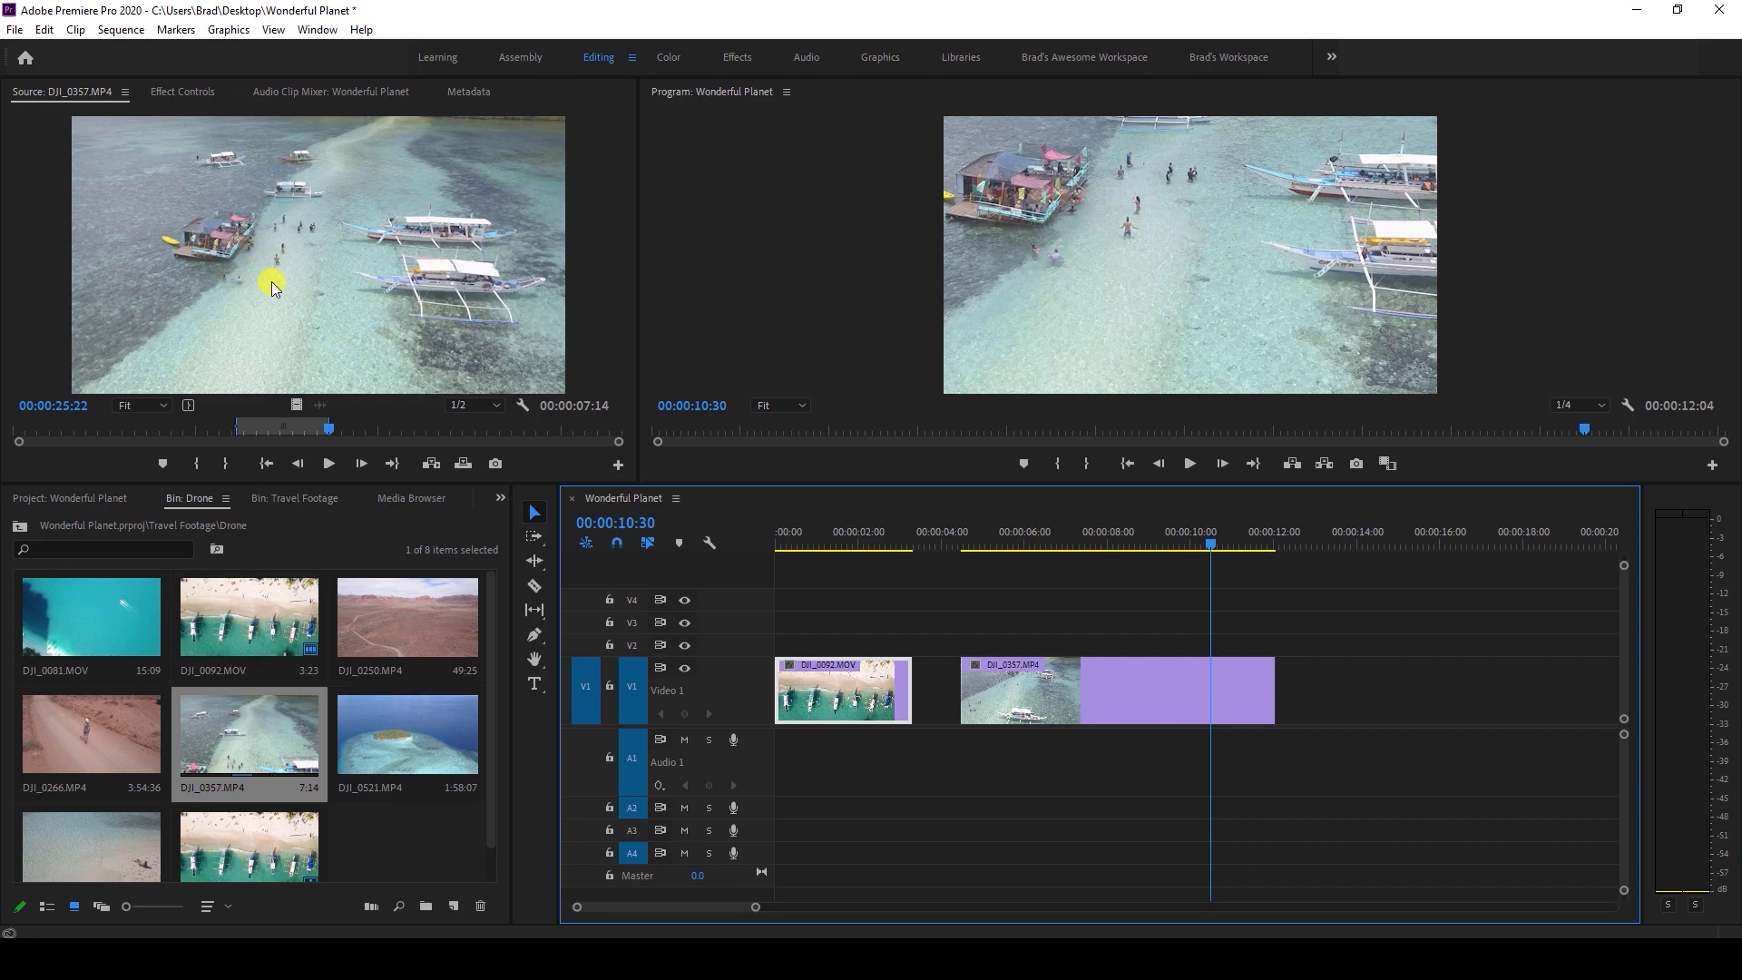
click(123, 30)
click(150, 51)
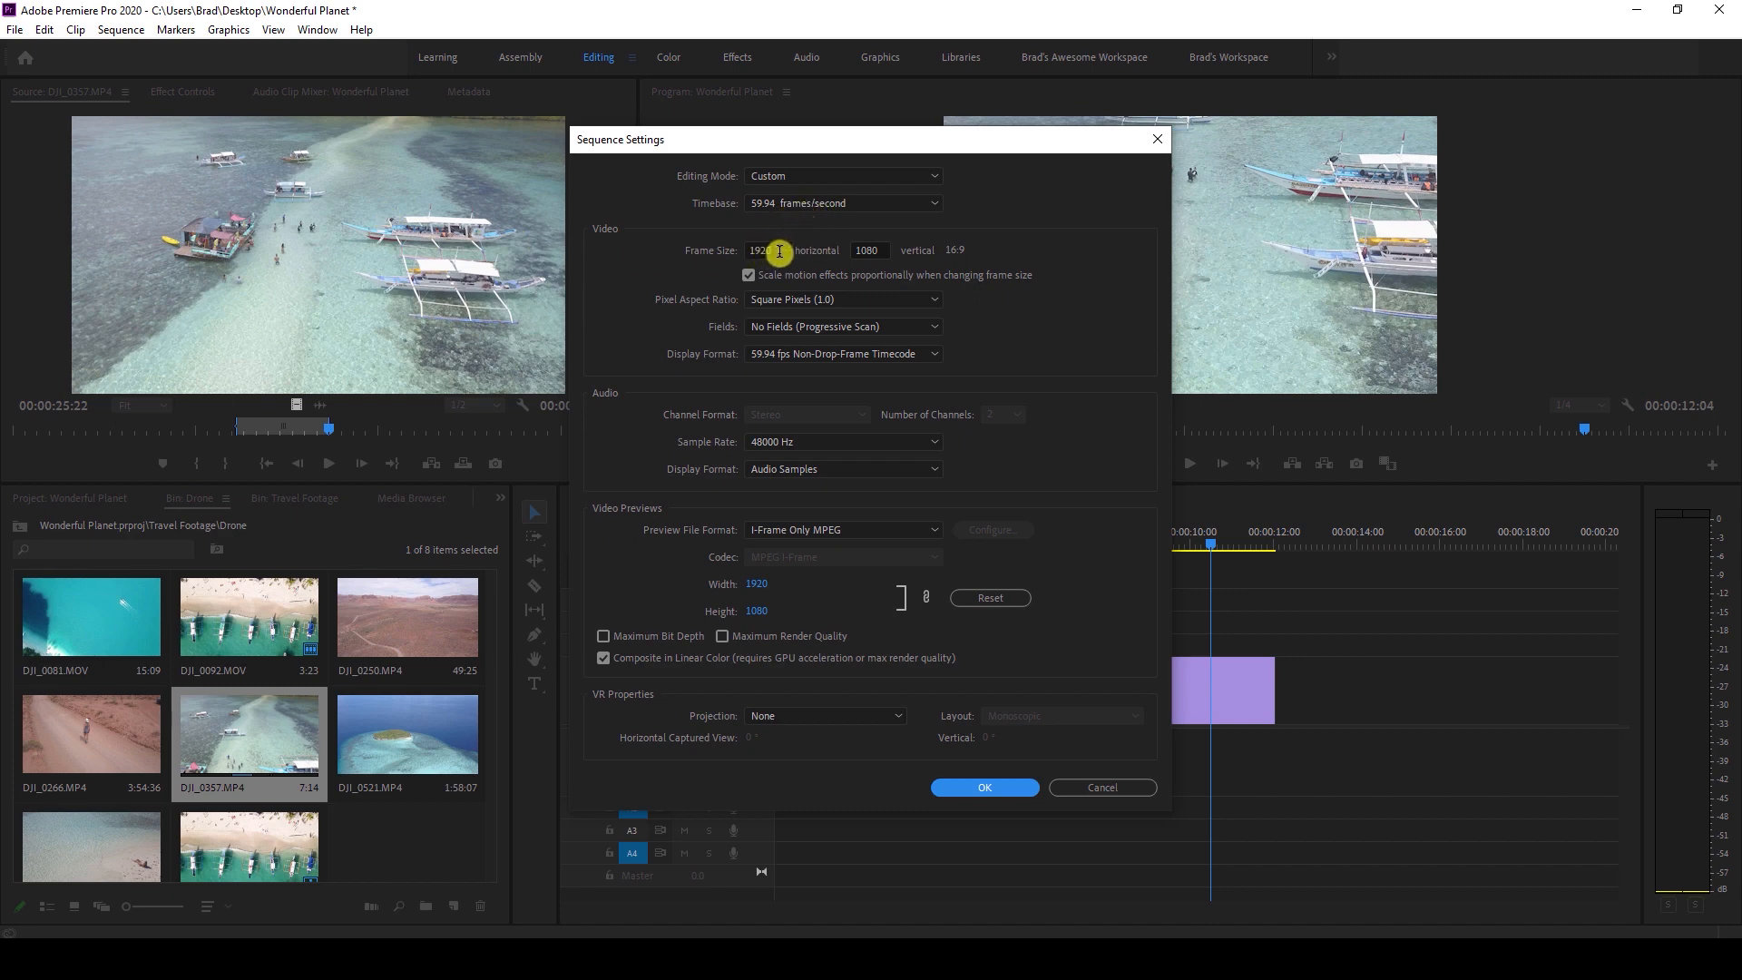
click(867, 251)
click(782, 251)
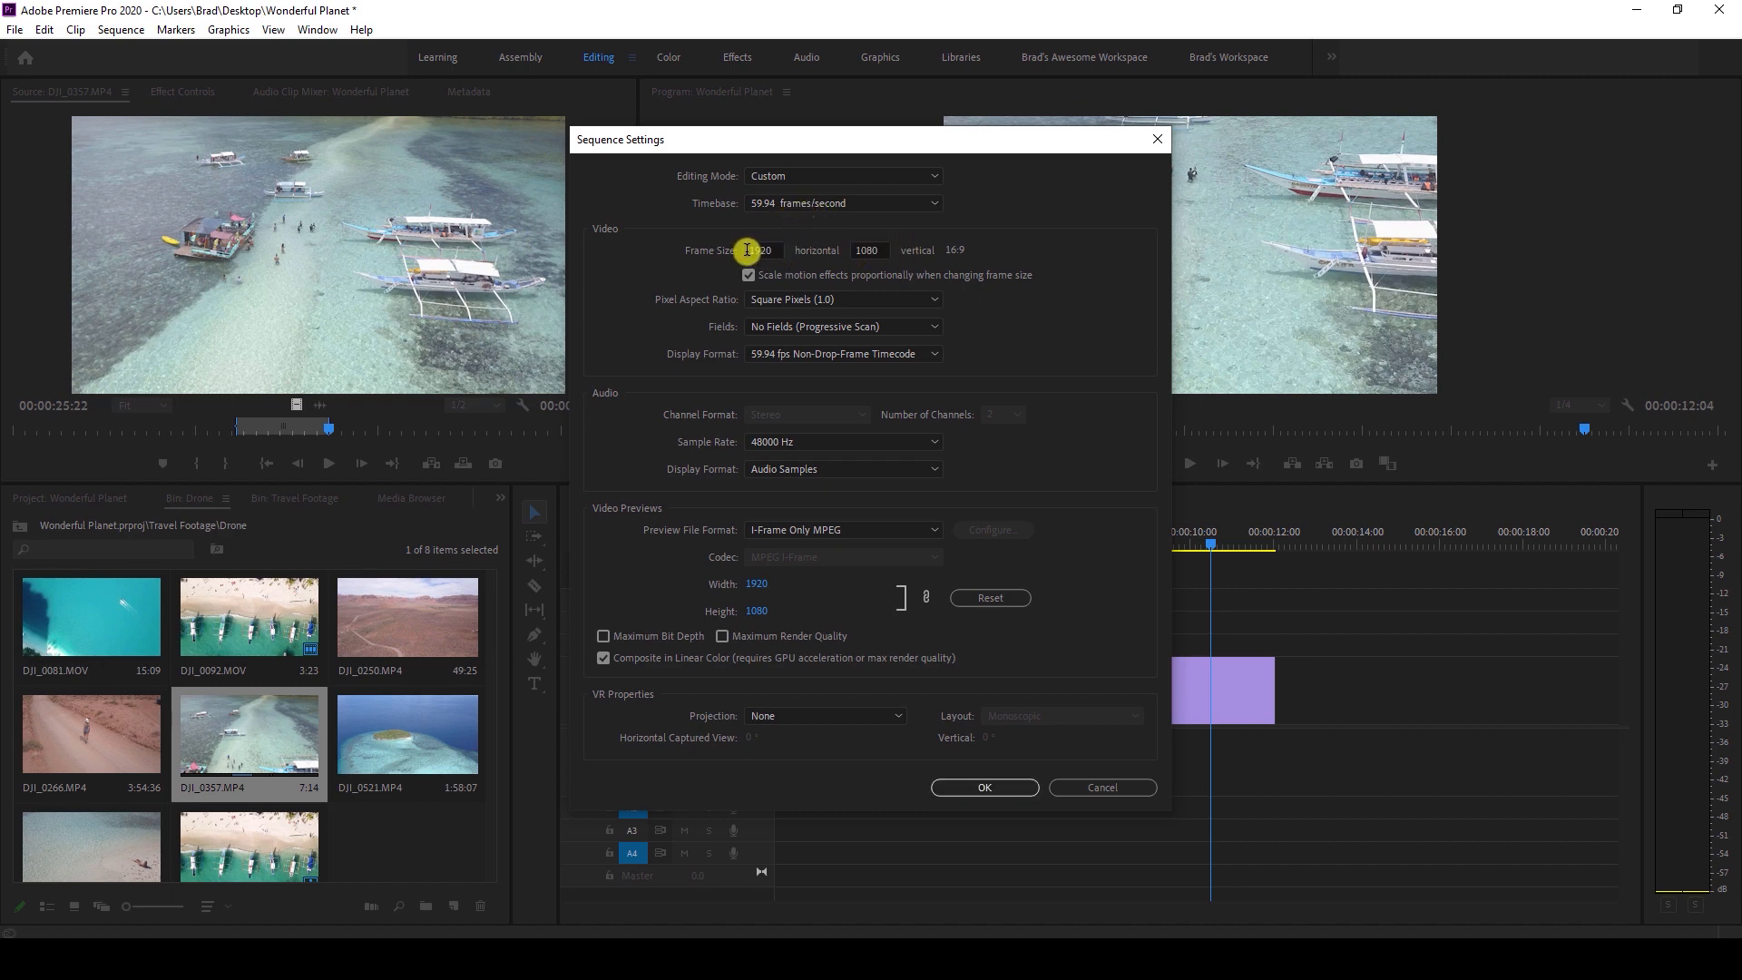
click(1157, 143)
Open the properties of the DJI_0357.MP4 clip on V1 and check its image size.
click(1106, 717)
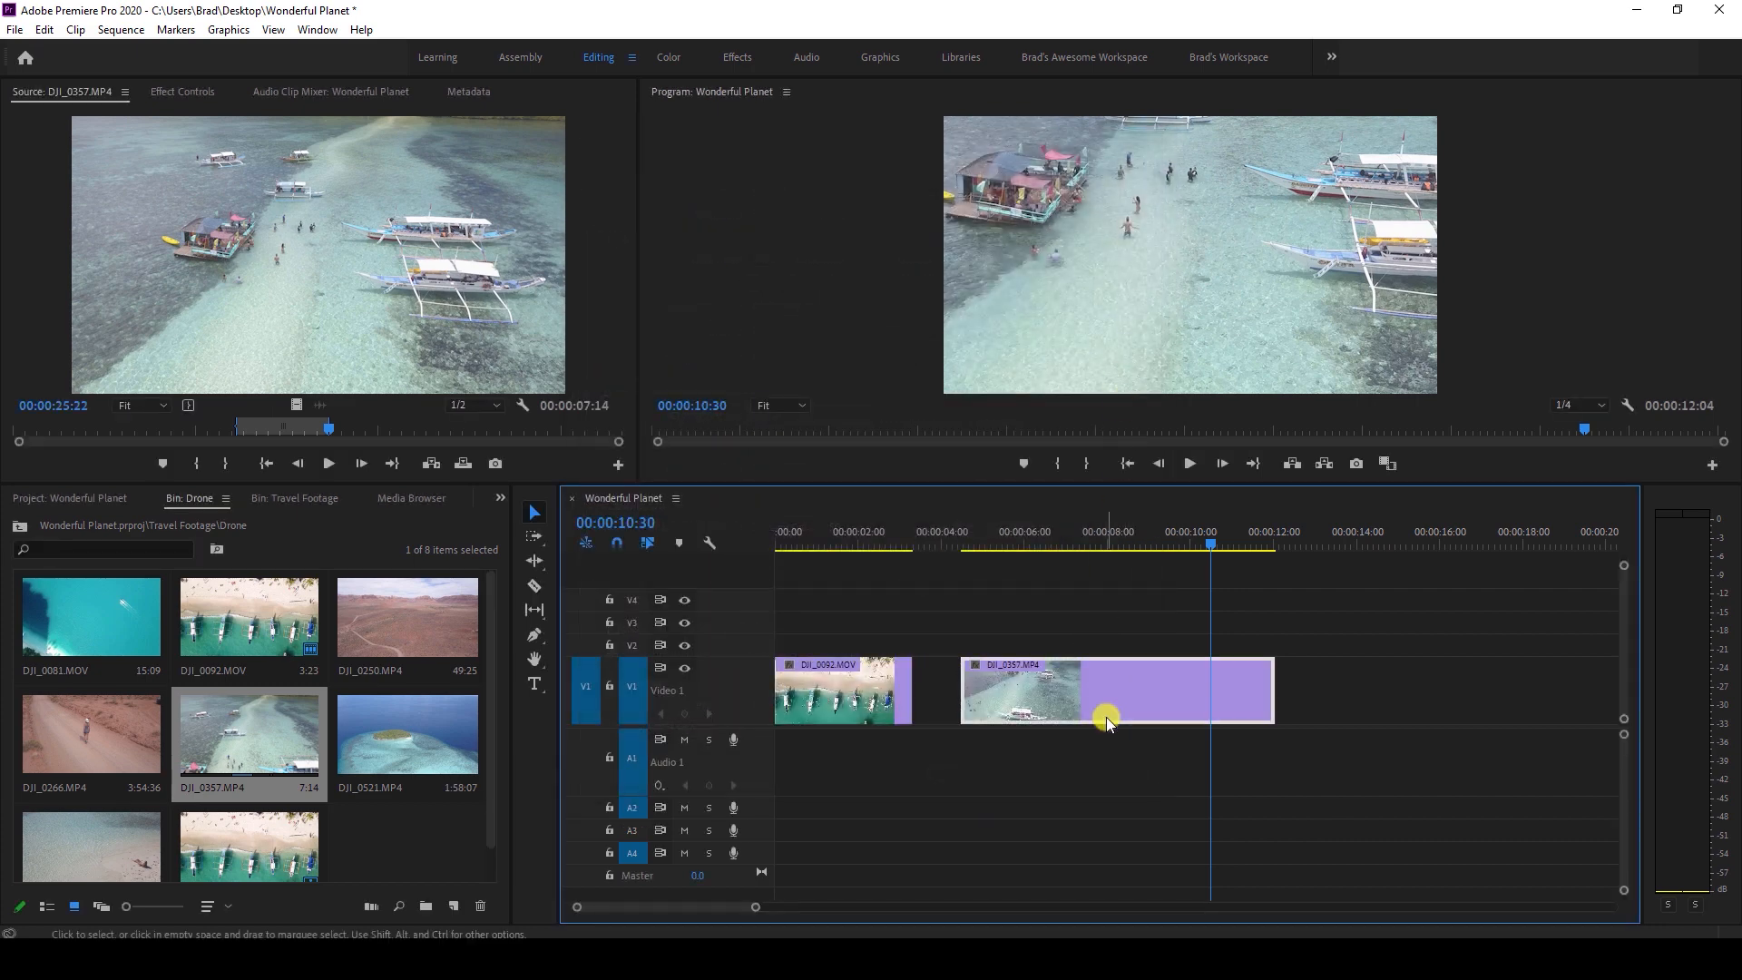
right_click(1013, 692)
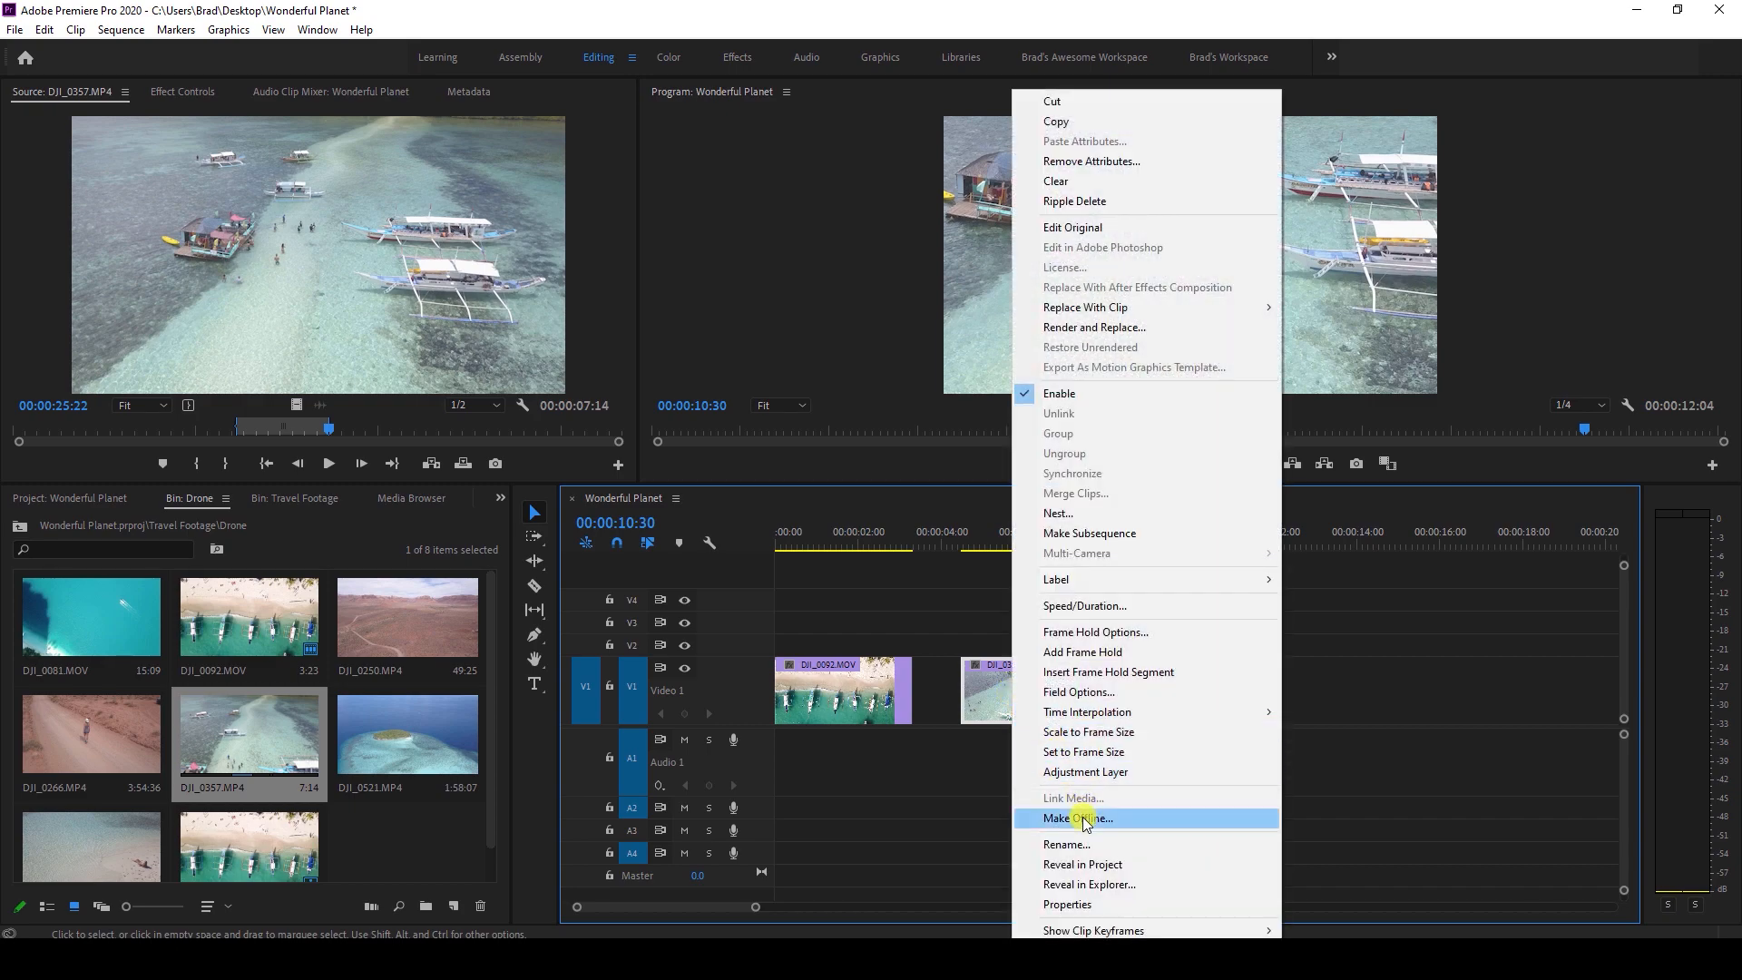
click(1090, 907)
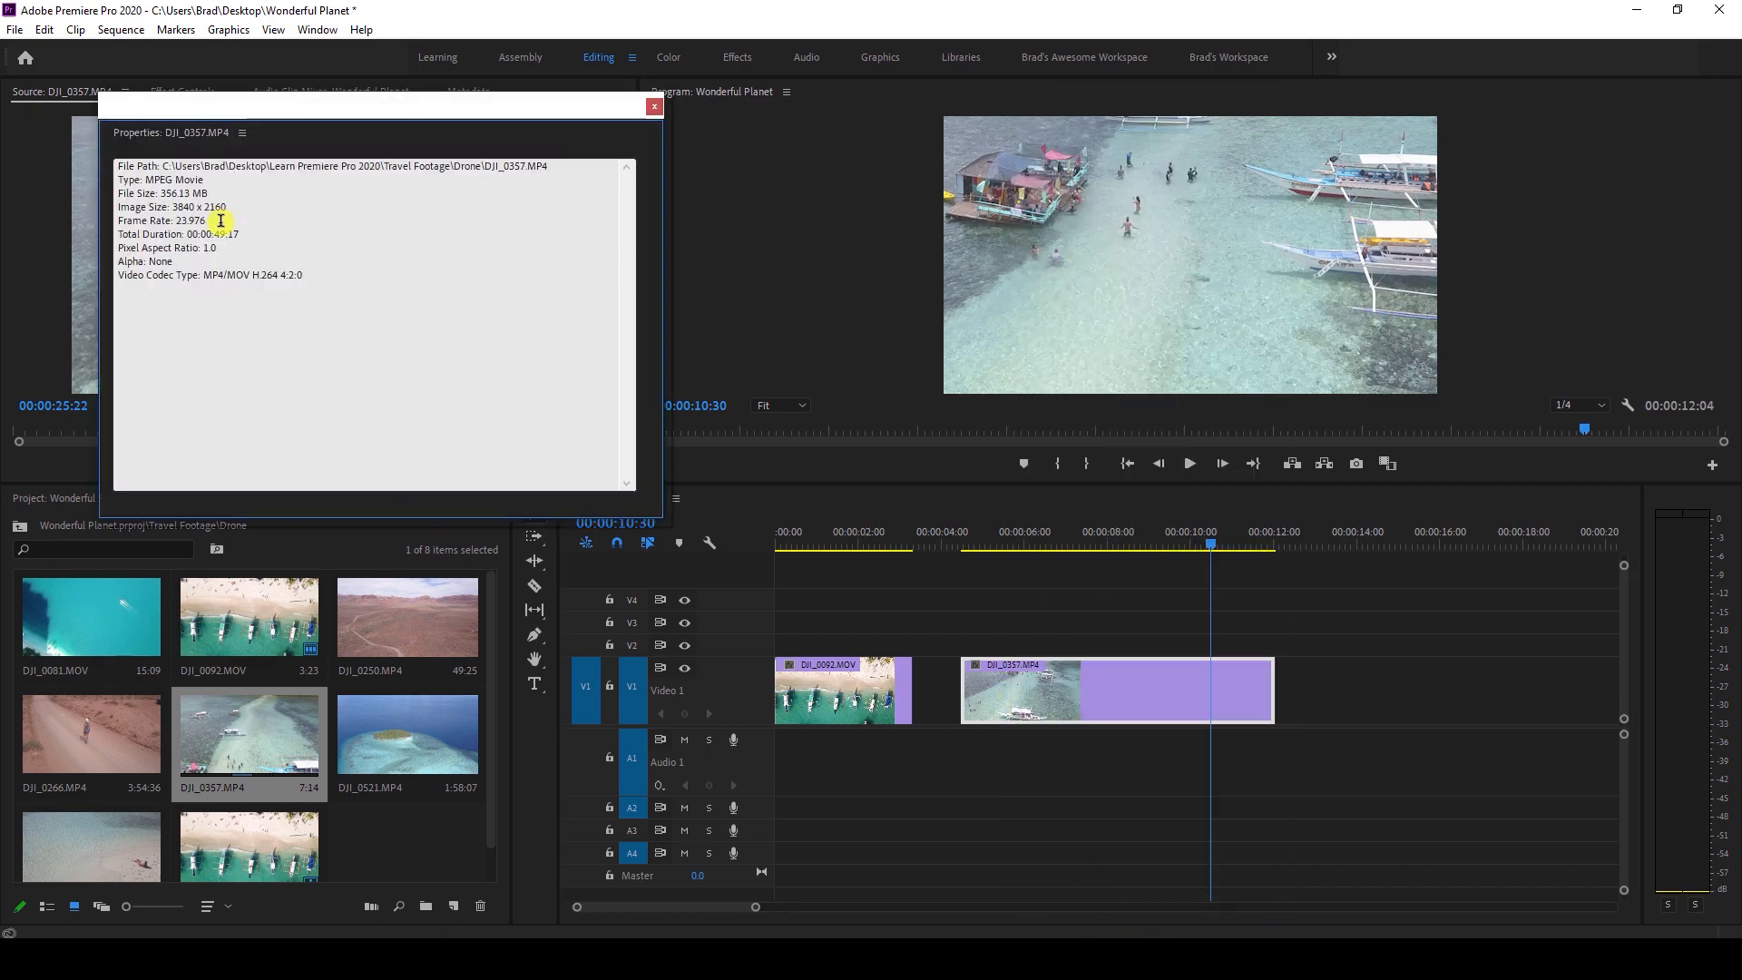
drag(172, 208, 230, 208)
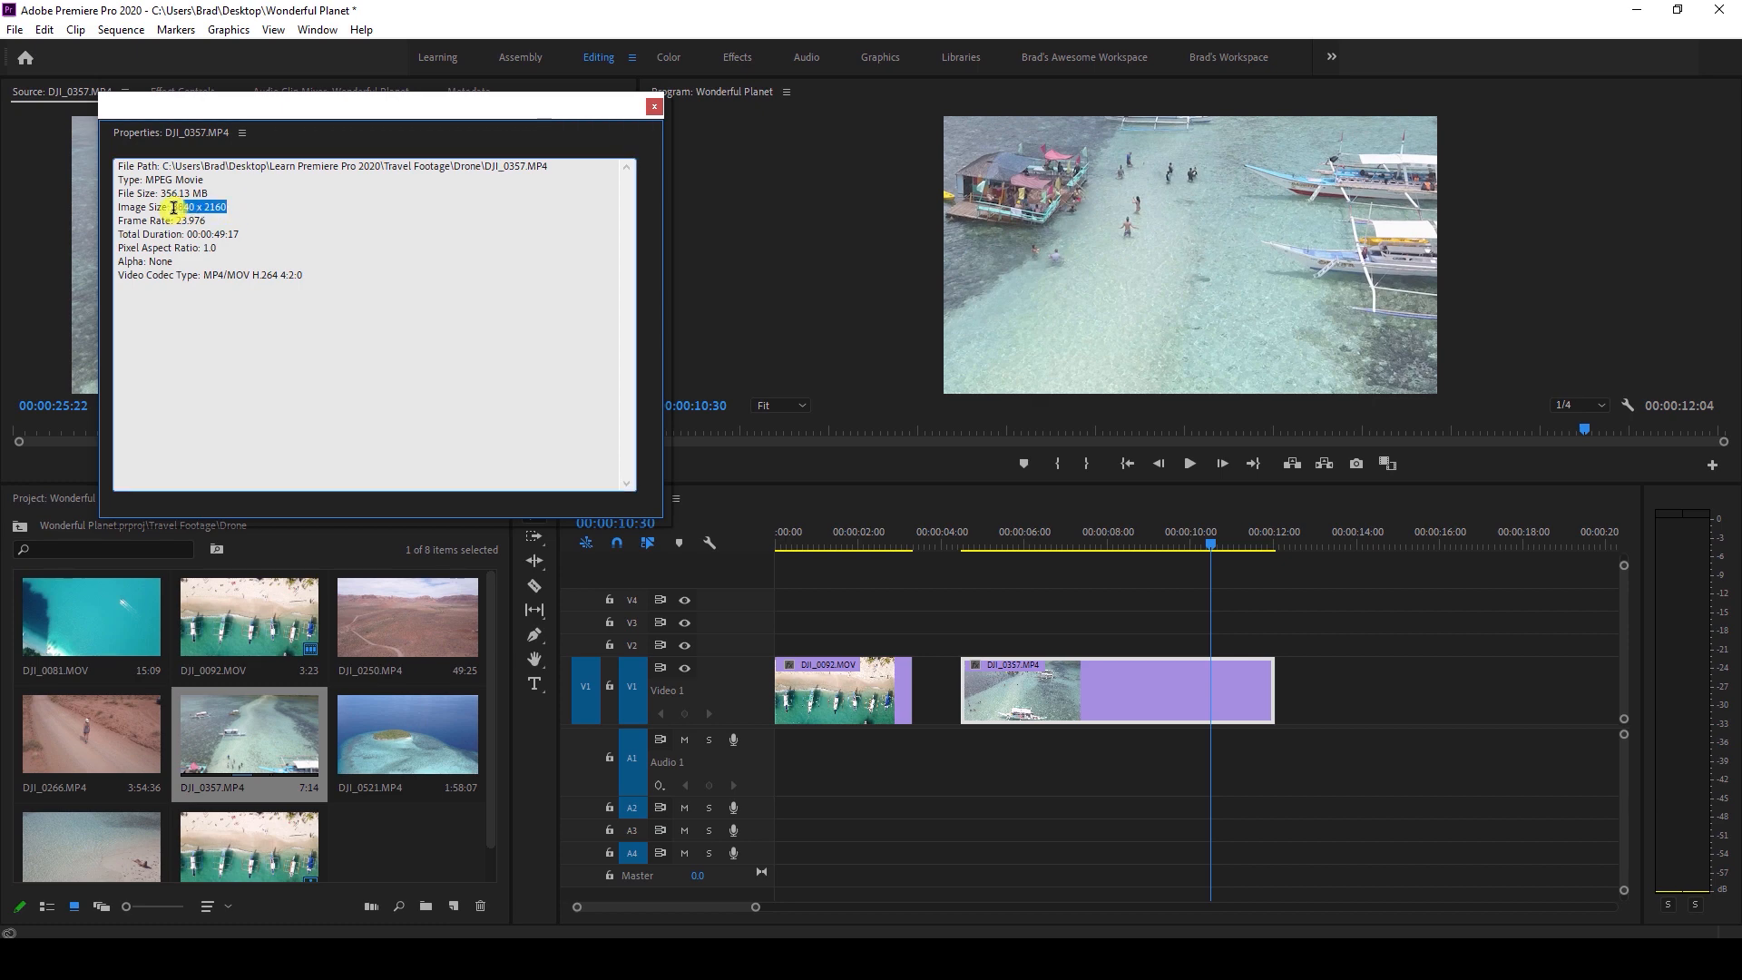
Close the clip properties and apply Set to Frame Size to the DJI_0357.MP4 clip on V1.
click(655, 107)
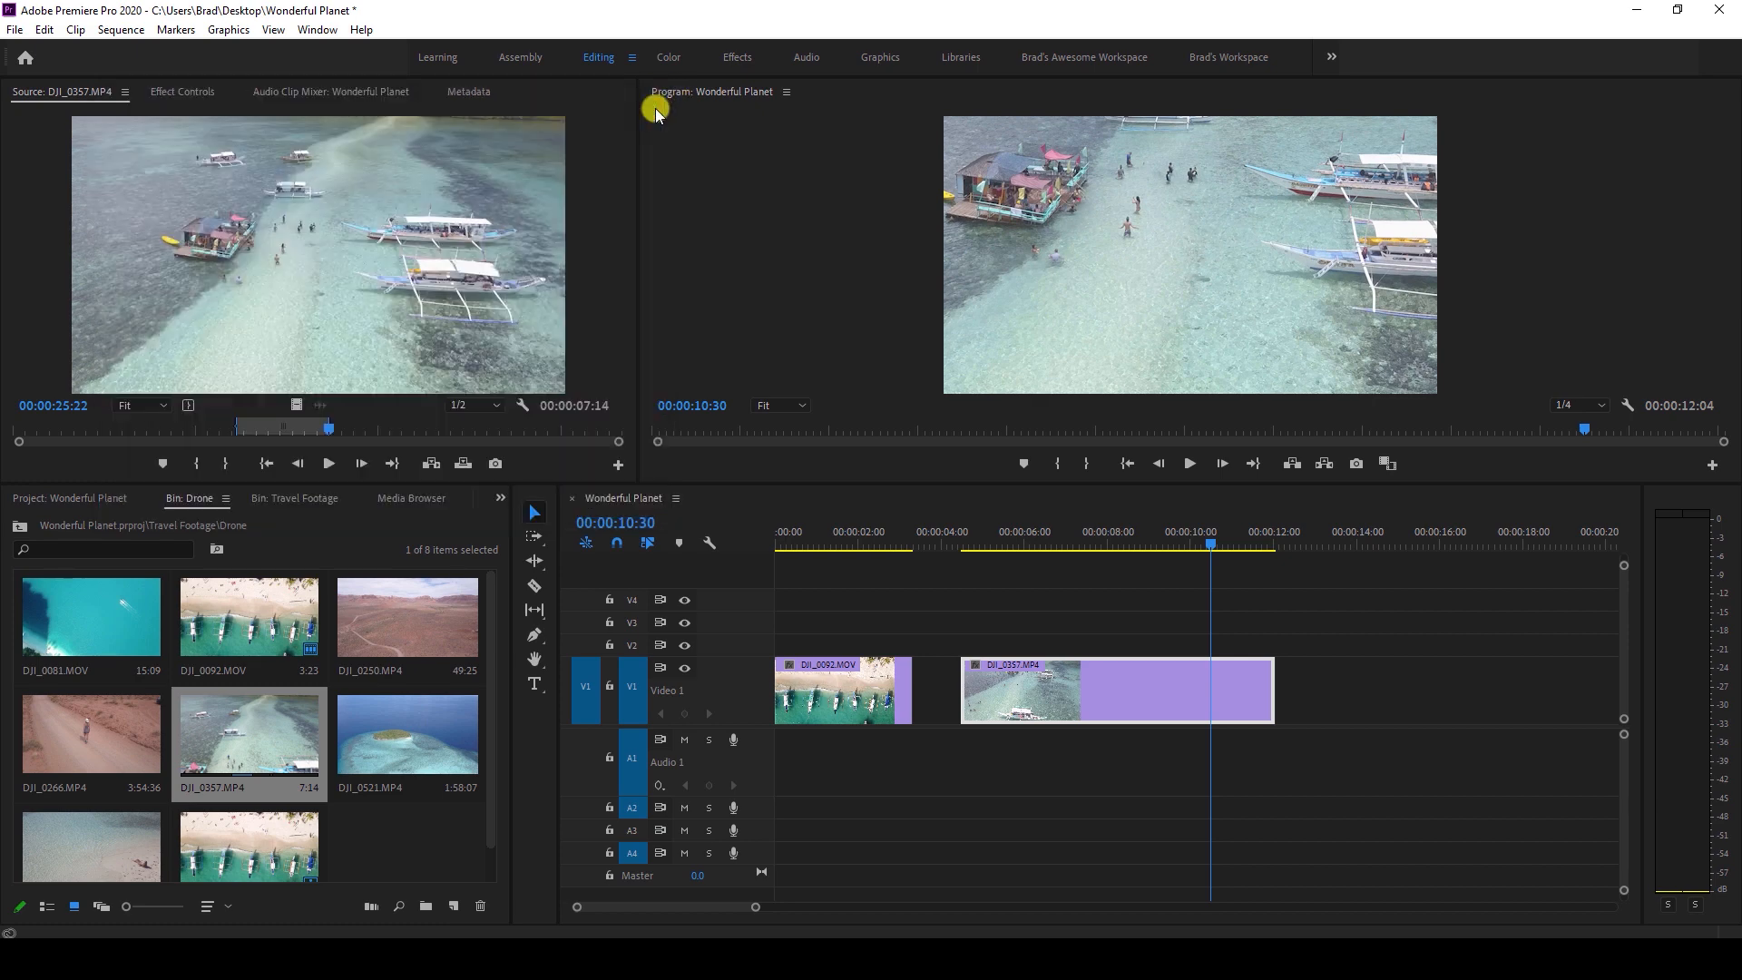
right_click(1058, 701)
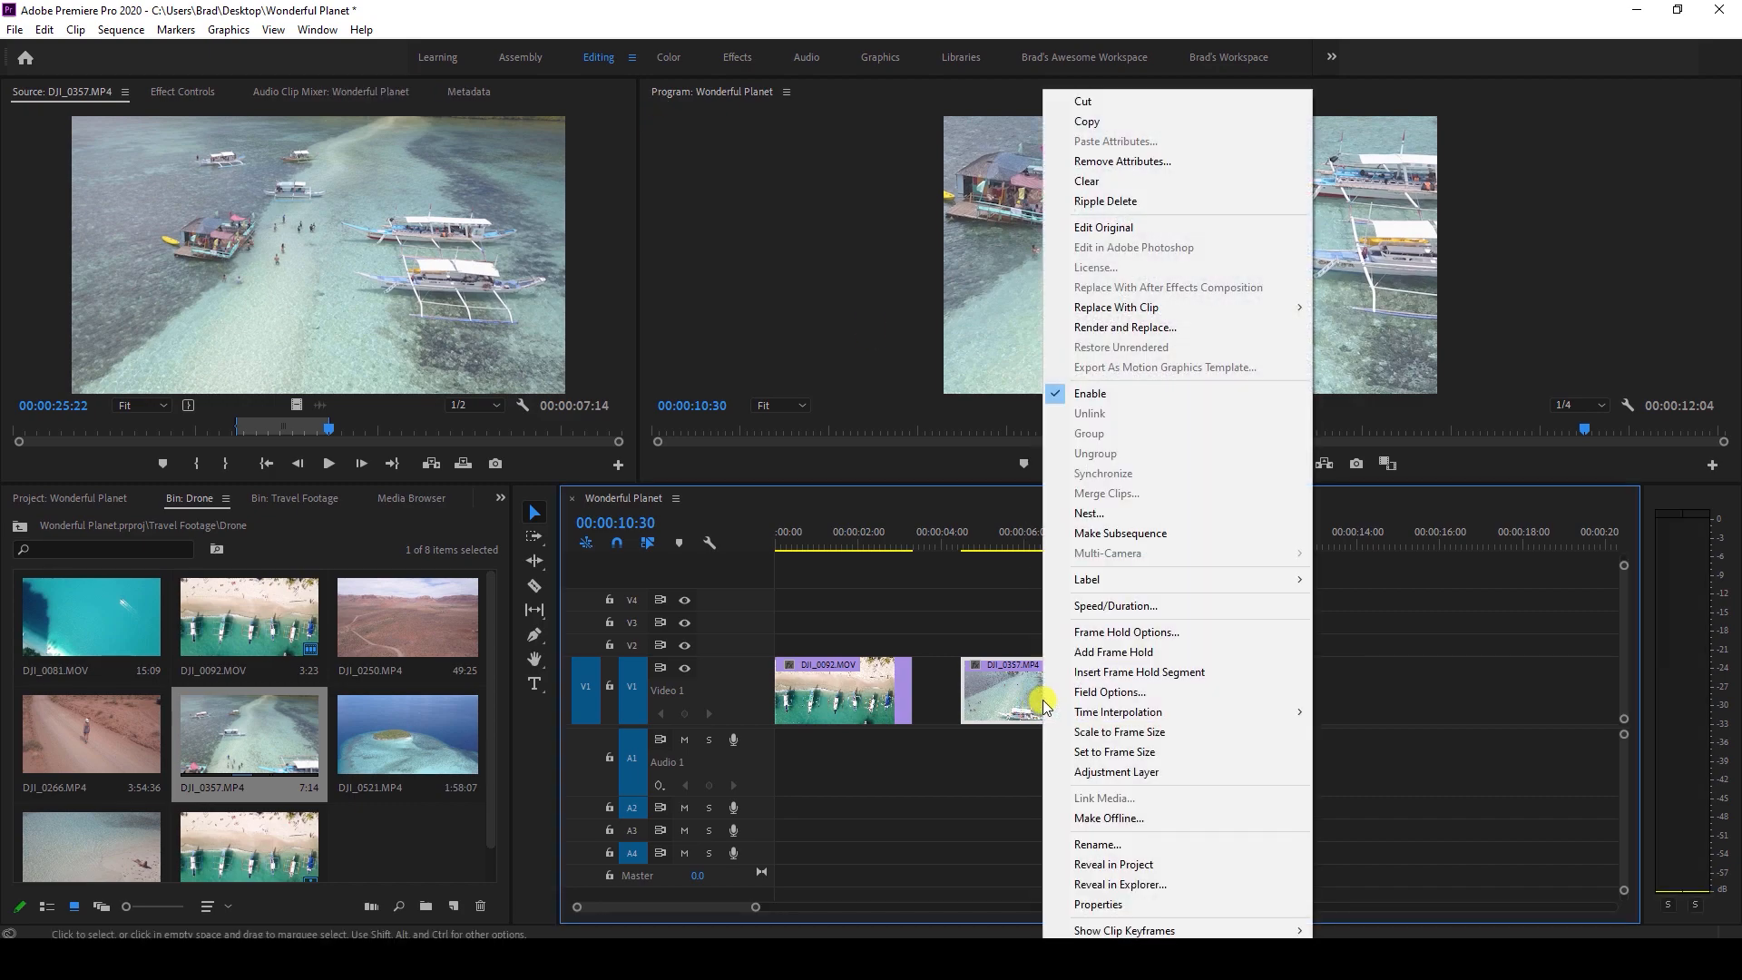
click(1114, 753)
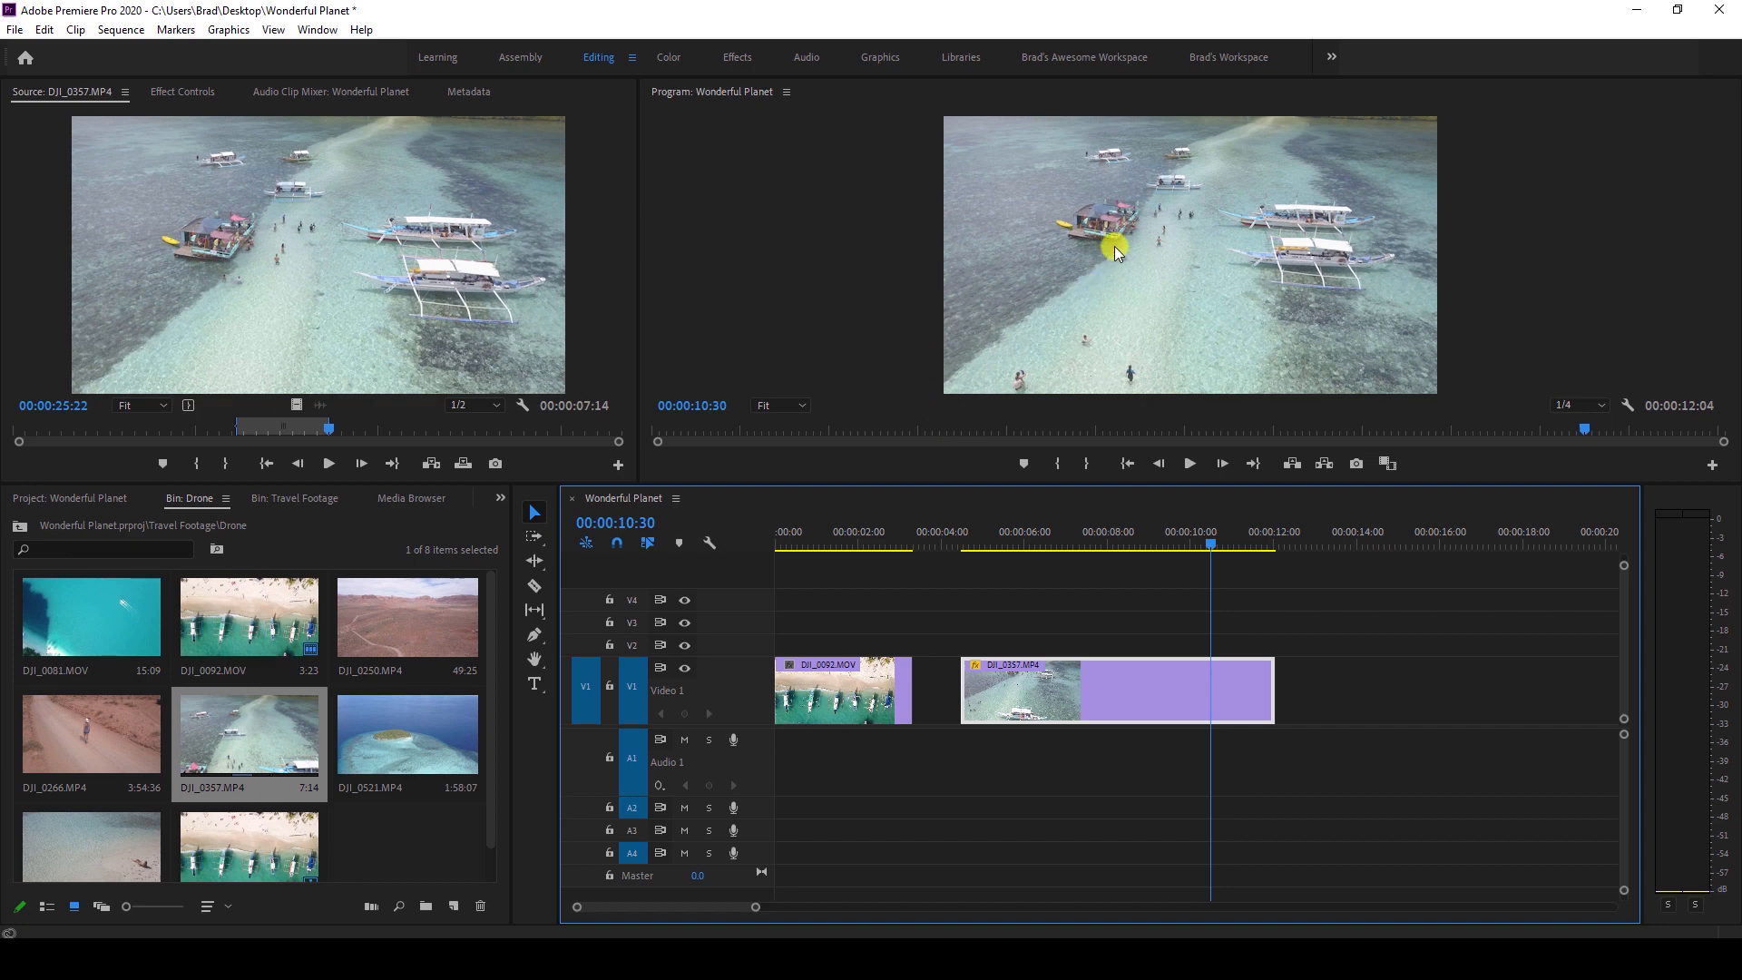
key(ctrl+z)
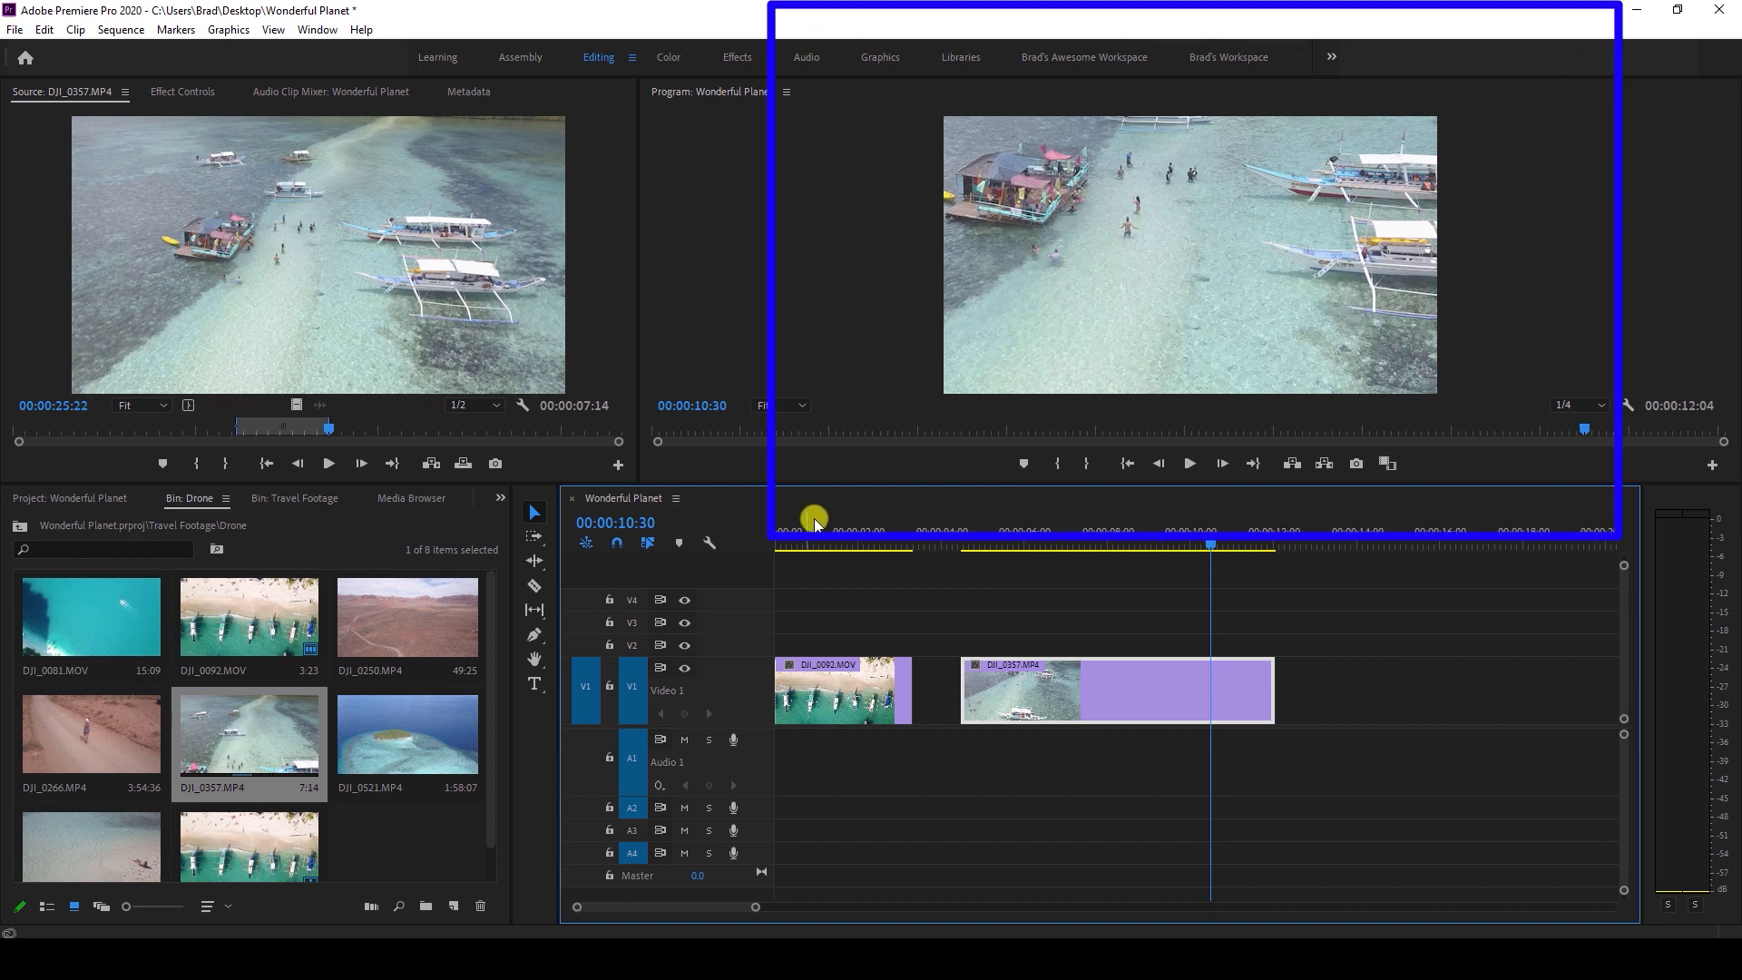
key(ctrl+shift+z)
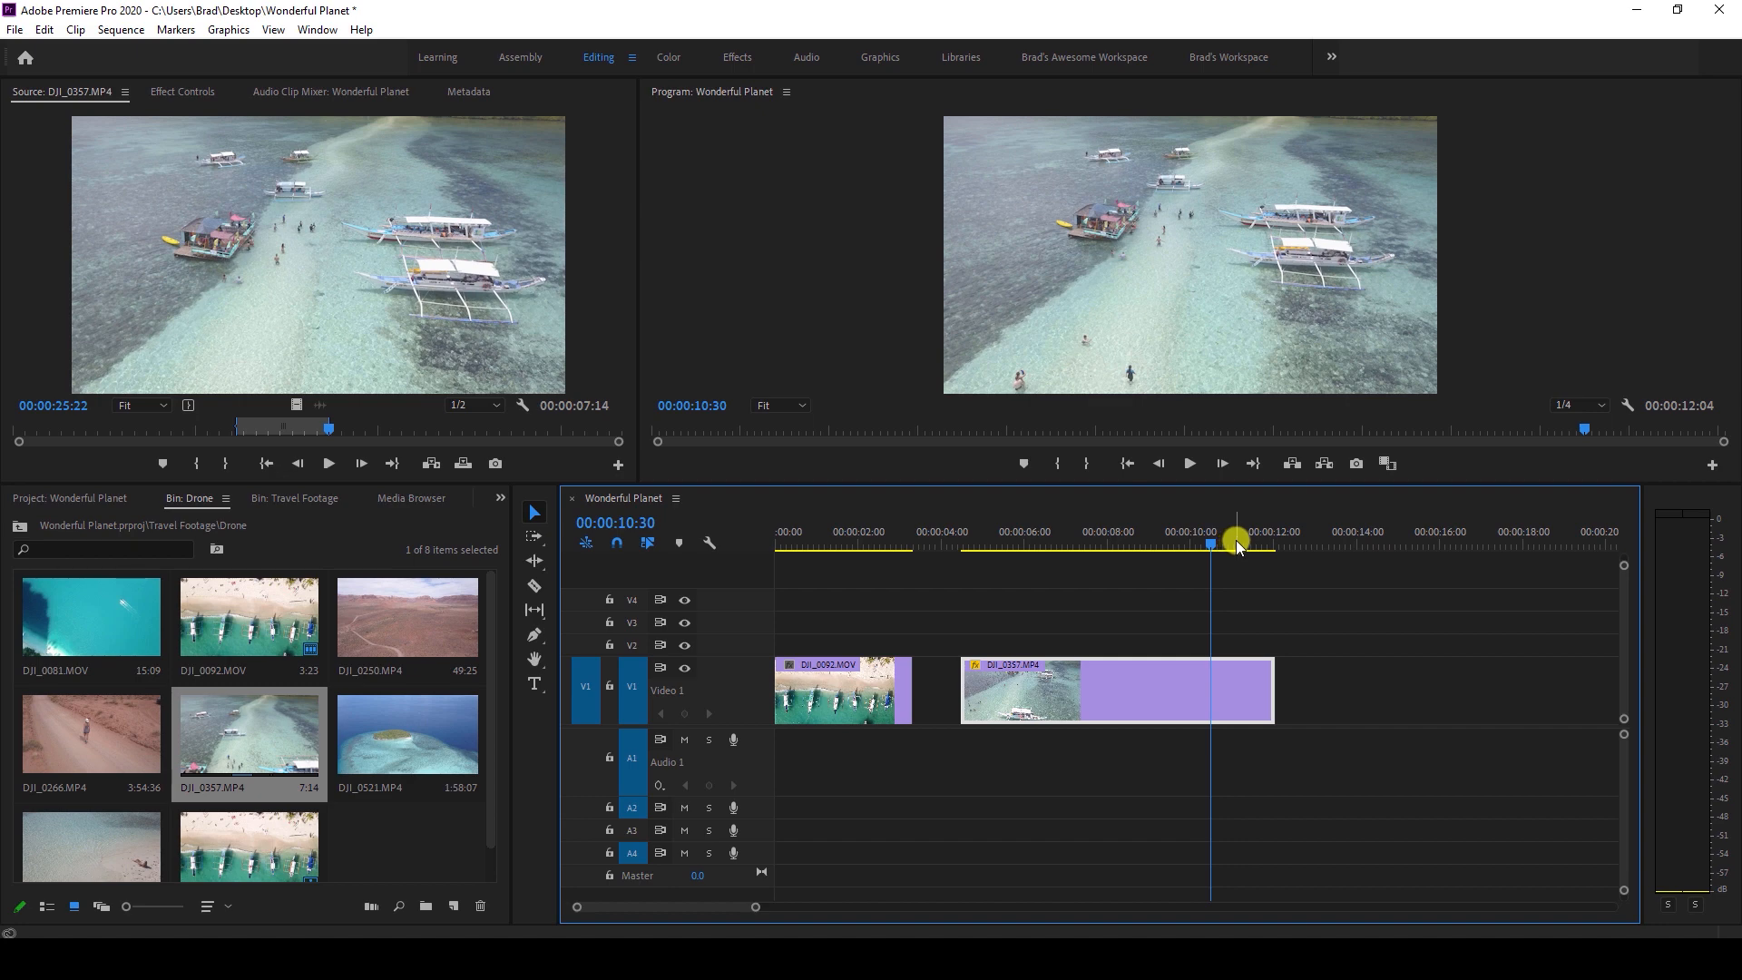
Mark a 00:00:32:11 range ending at 00:01:00:14 on DJI_0521.MP4 and place its video on V1 right after DJI_0357.MP4.
double_click(421, 748)
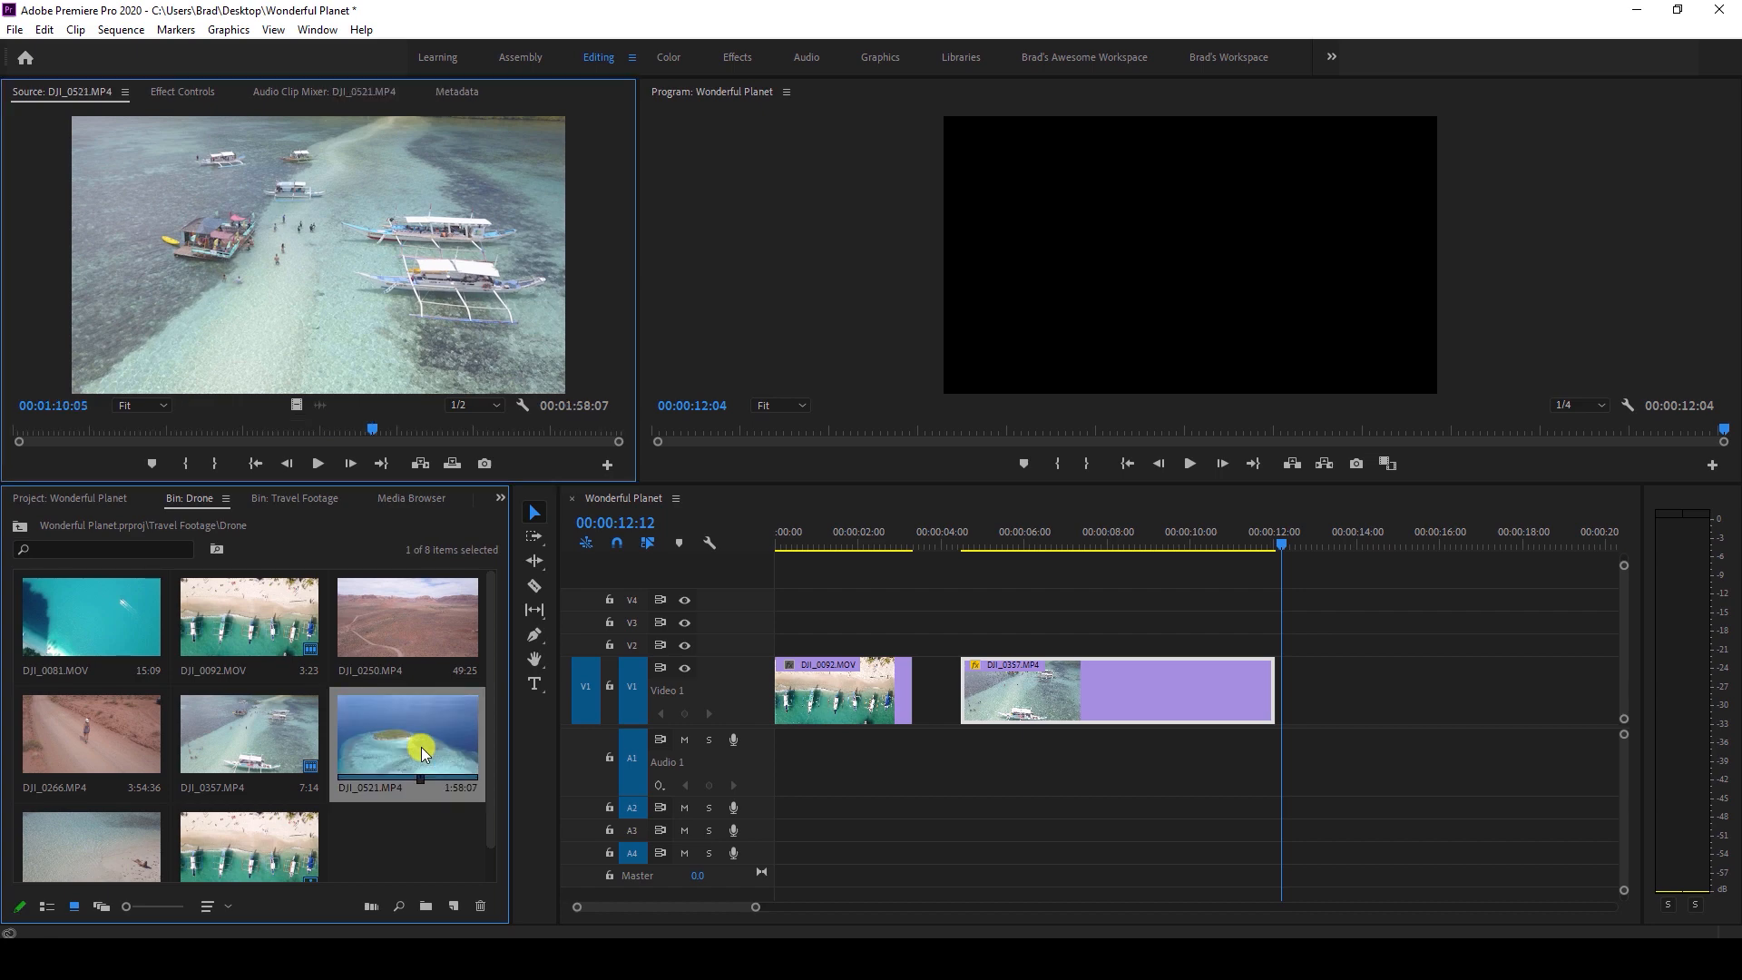
drag(112, 426, 323, 428)
click(185, 463)
click(229, 465)
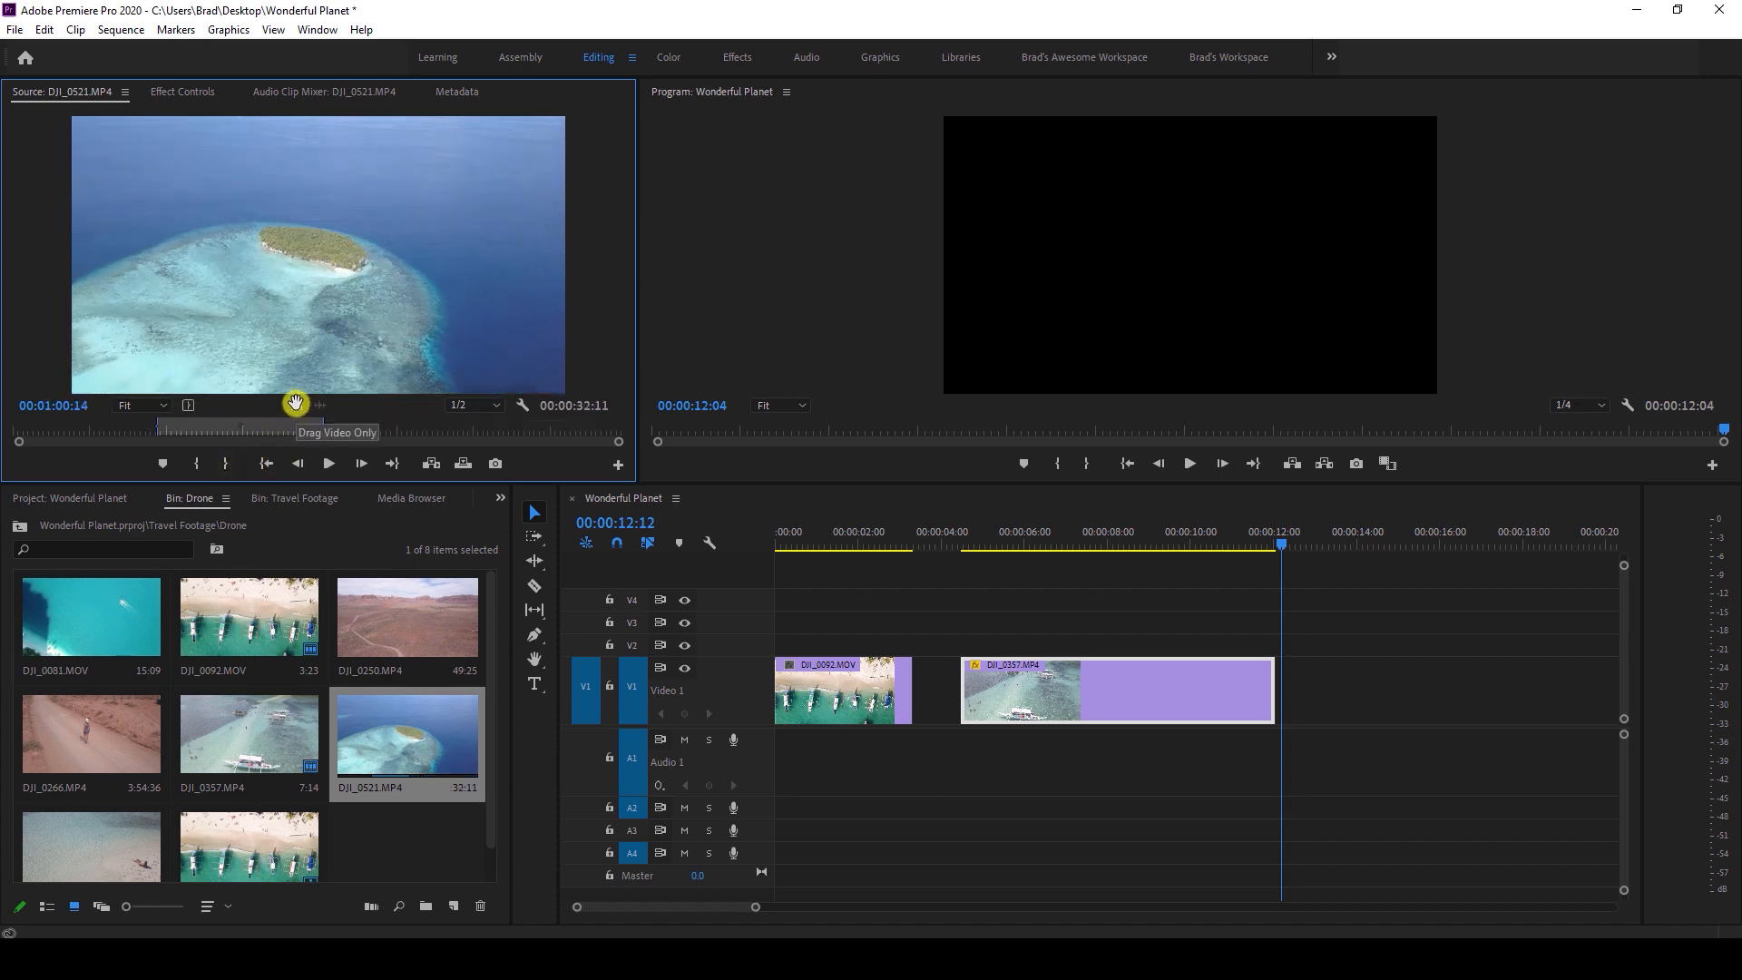
drag(295, 403, 1276, 668)
scroll(1277, 667, down, 3)
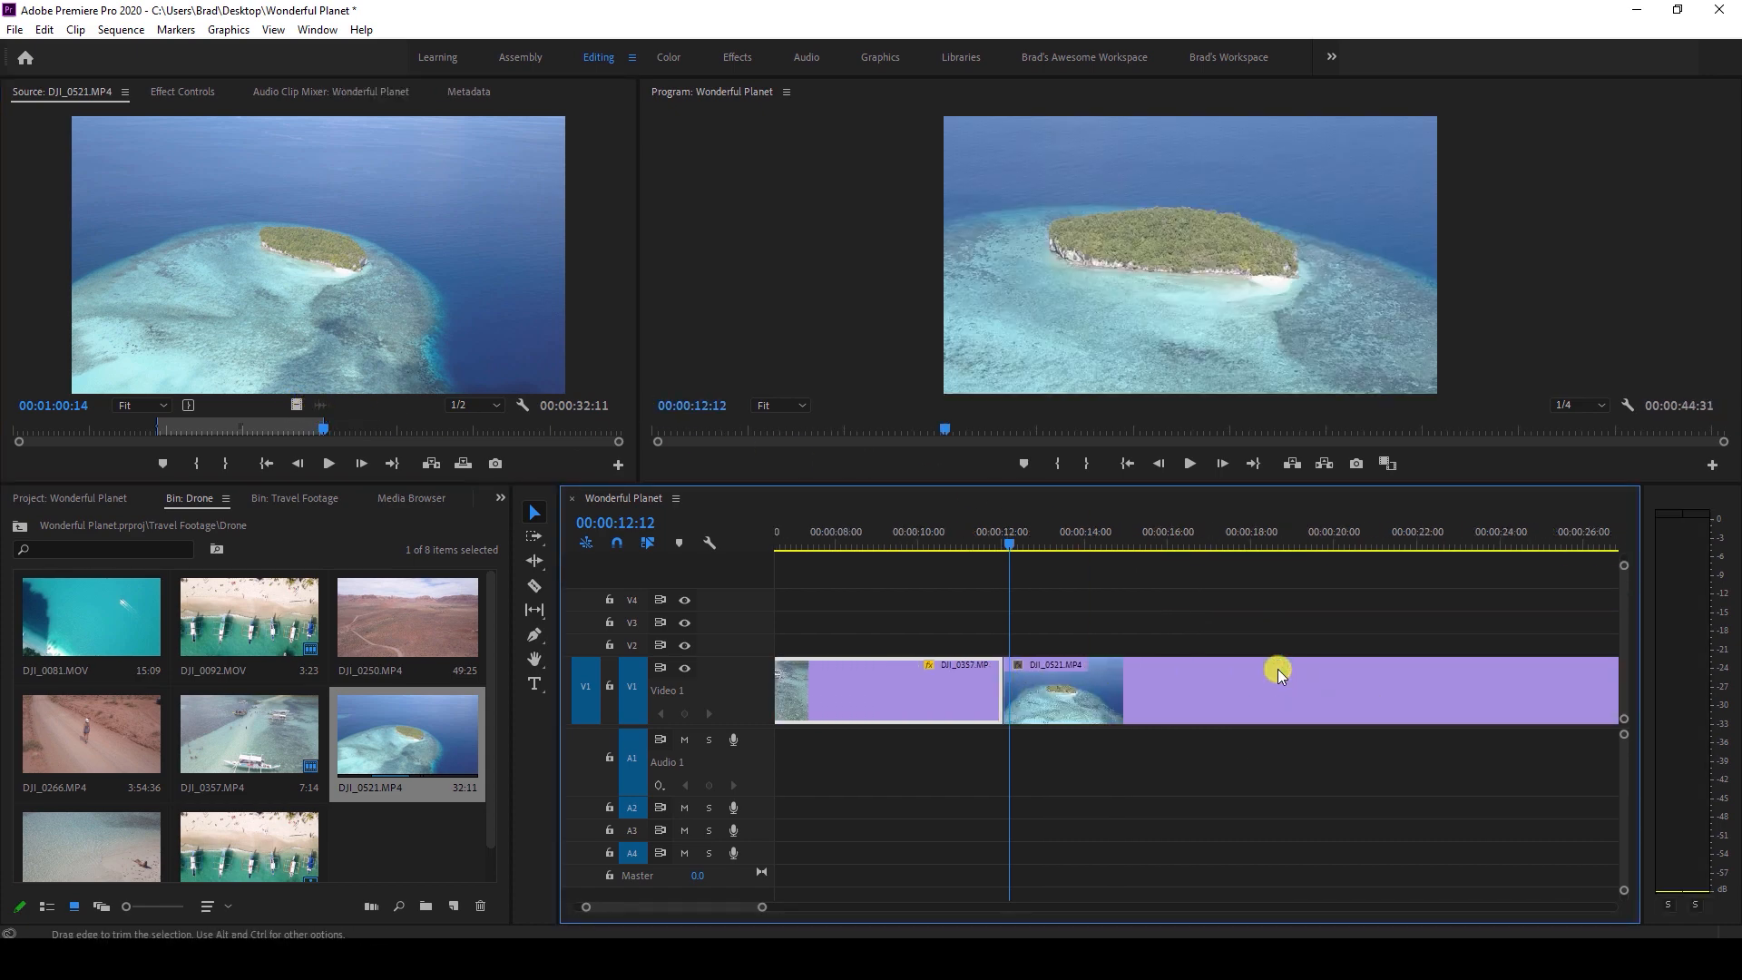
scroll(1092, 630, down, 2)
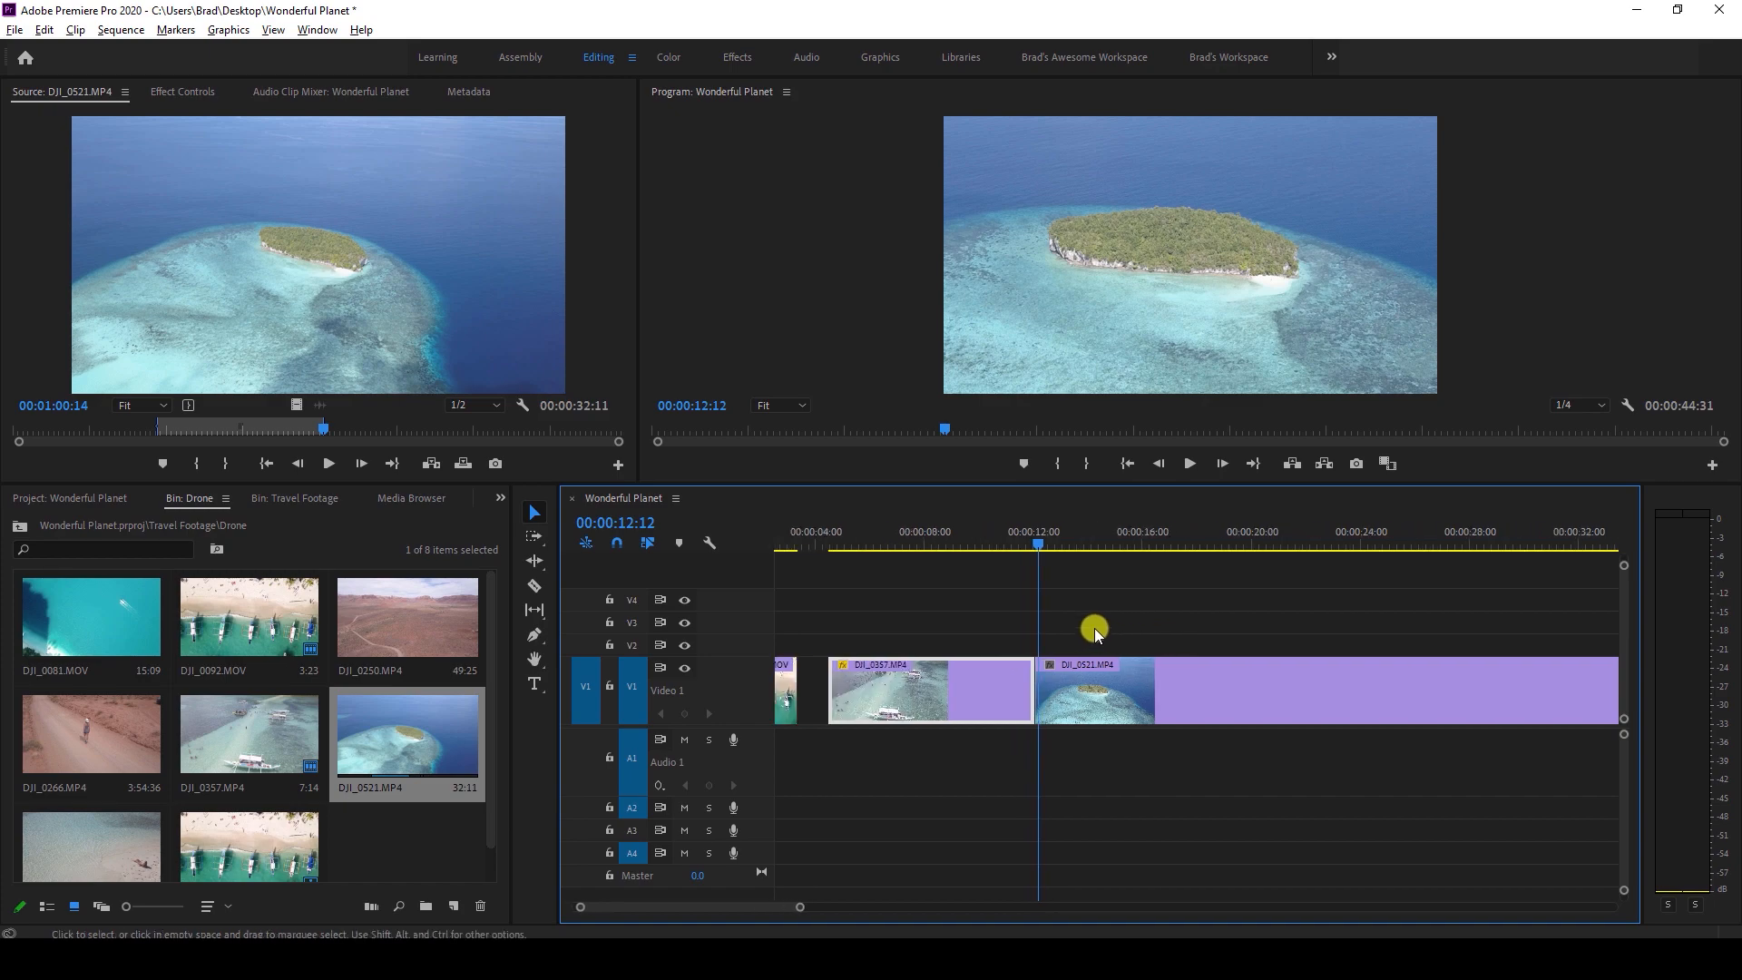
scroll(1087, 625, down, 2)
Mark In and Out on another beach drone clip and place the range on V1 after DJI_0521.MP4.
double_click(100, 839)
click(80, 428)
key(i)
drag(80, 428, 161, 429)
key(o)
drag(317, 272, 1157, 685)
Add marked ranges of DJI_0081.MOV and the desert drone clips to V1, leaving a gap before the desert clips.
double_click(94, 622)
click(173, 428)
key(i)
drag(173, 428, 286, 428)
key(o)
drag(318, 272, 1182, 672)
double_click(411, 622)
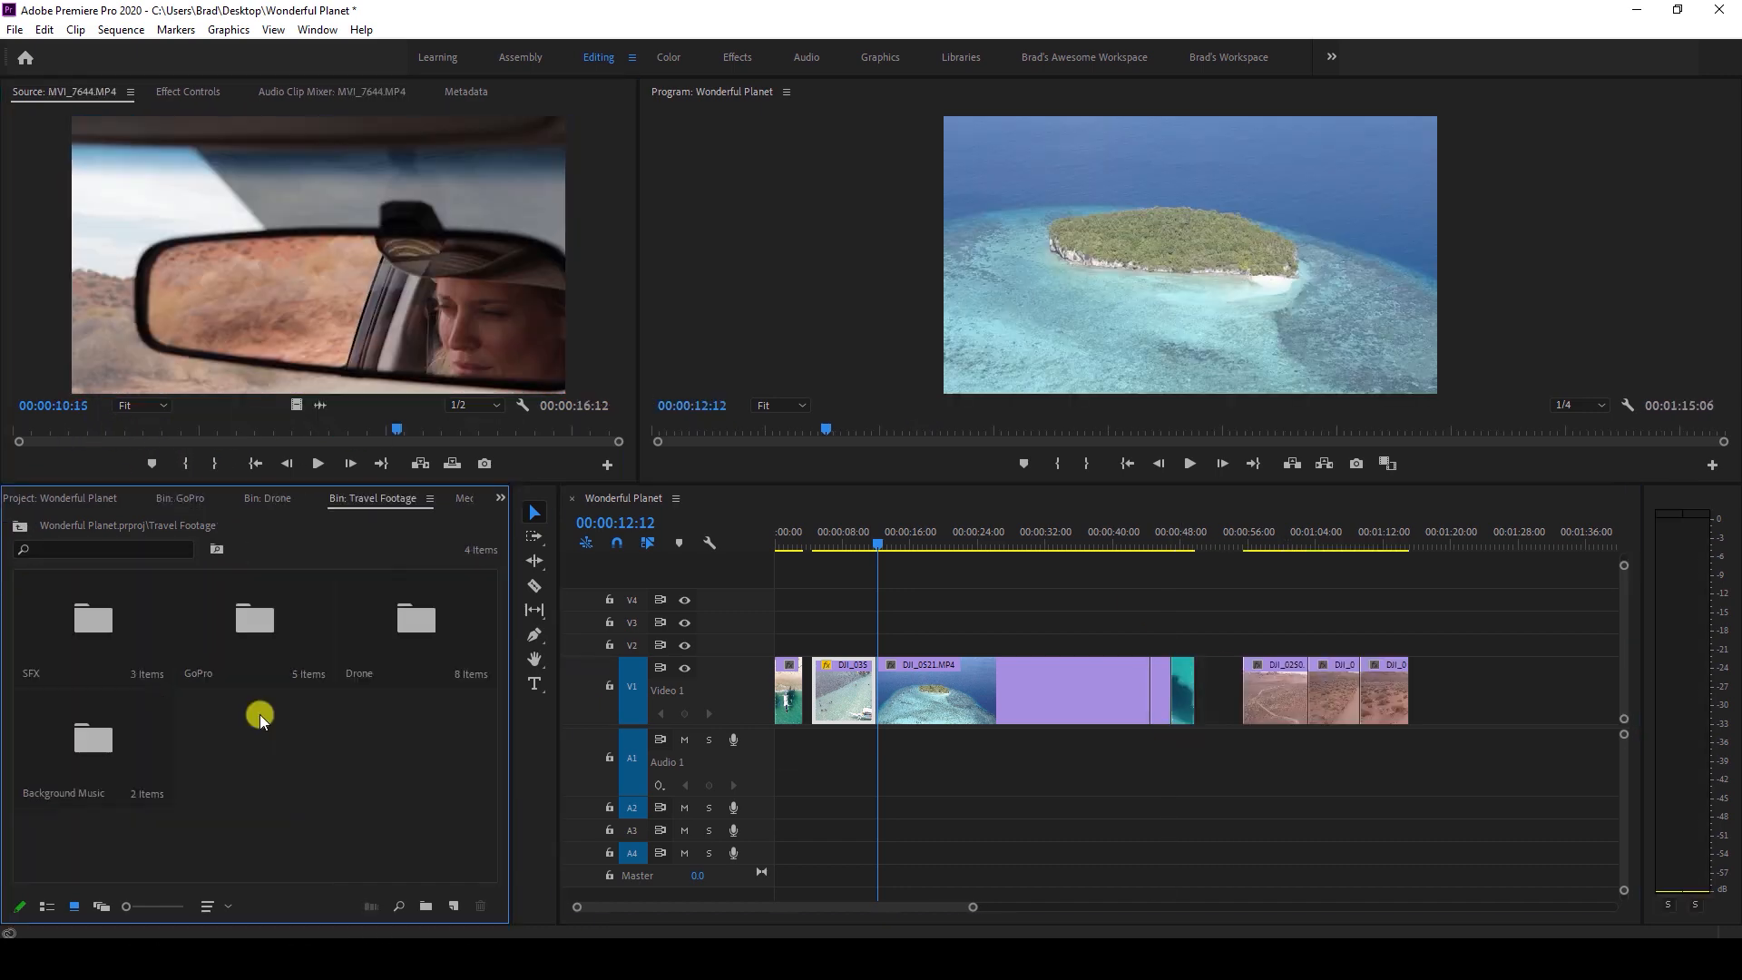
Load GH014912.MP4 from the GoPro bin into the Source monitor and check its audio waveform.
double_click(265, 624)
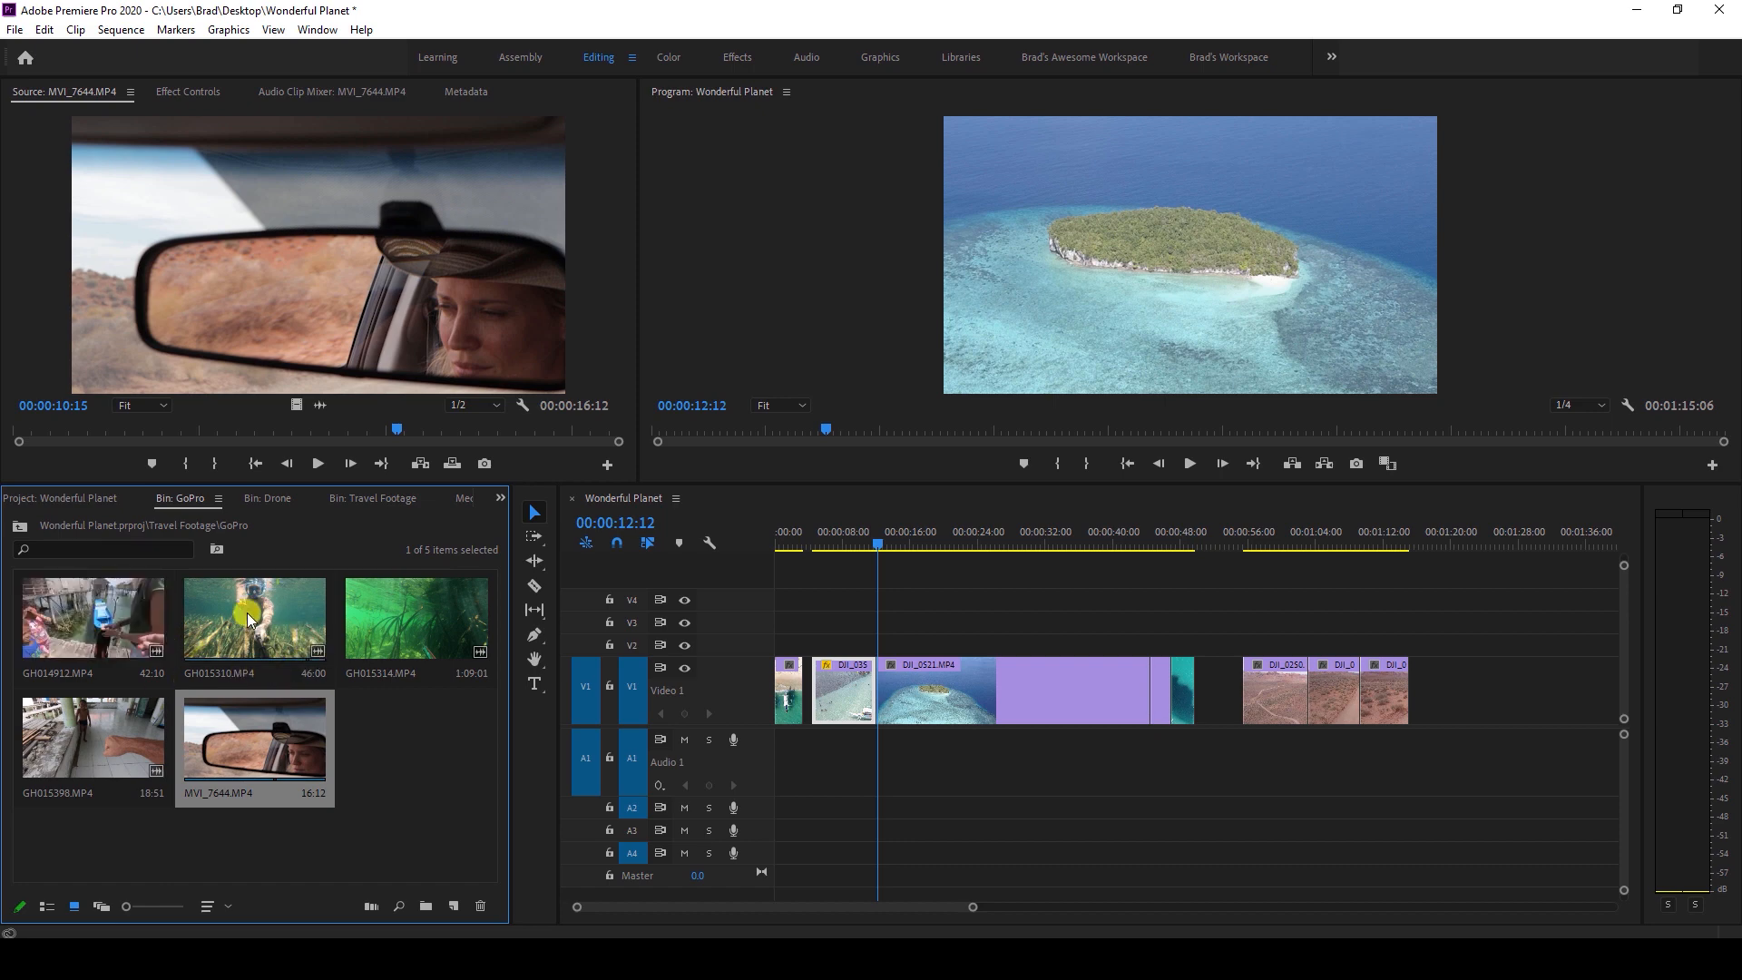
click(375, 617)
click(231, 626)
click(91, 613)
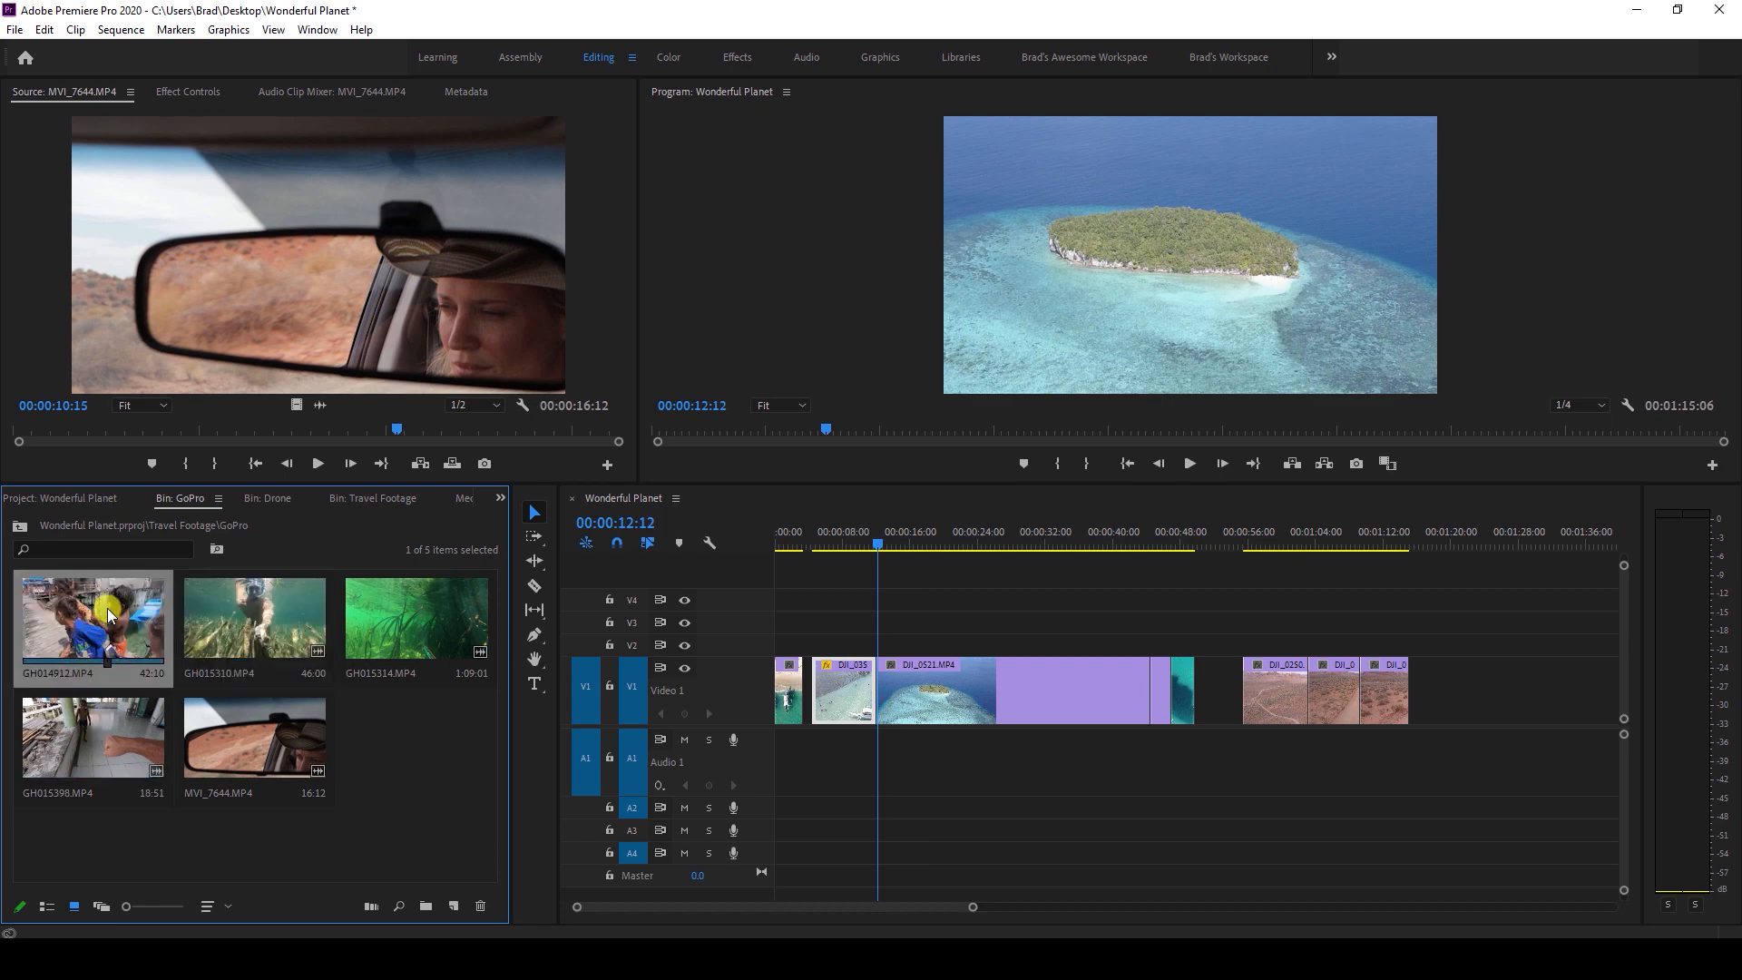
double_click(107, 608)
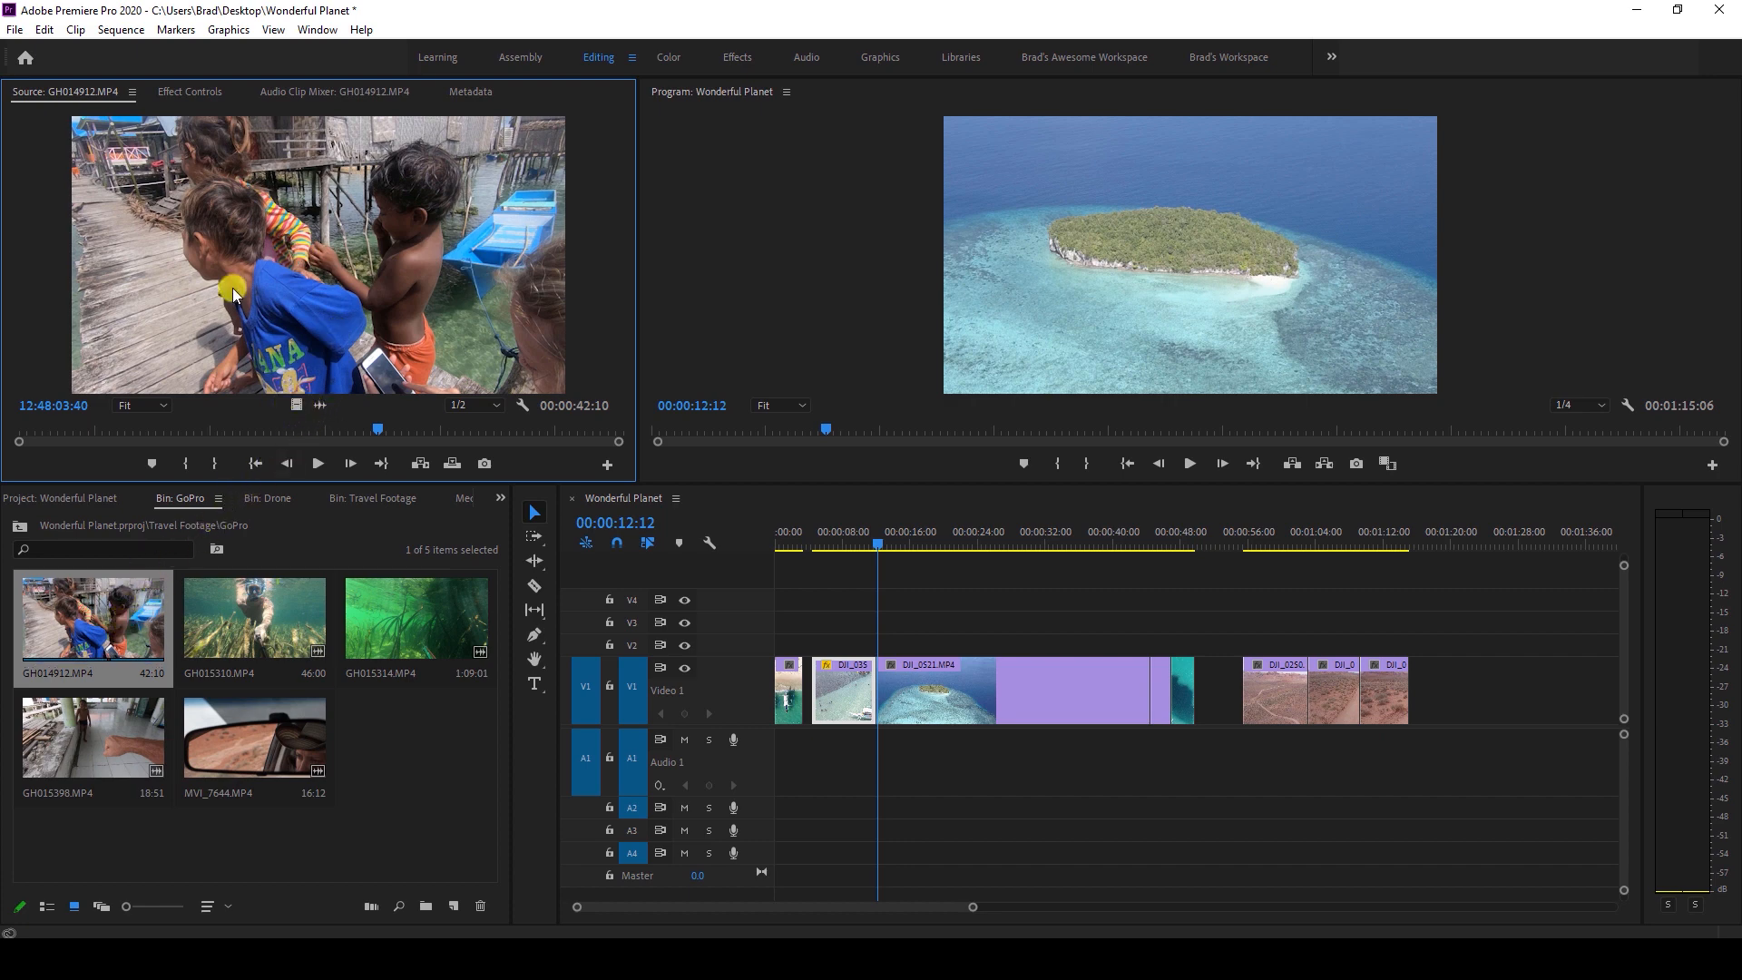
click(319, 405)
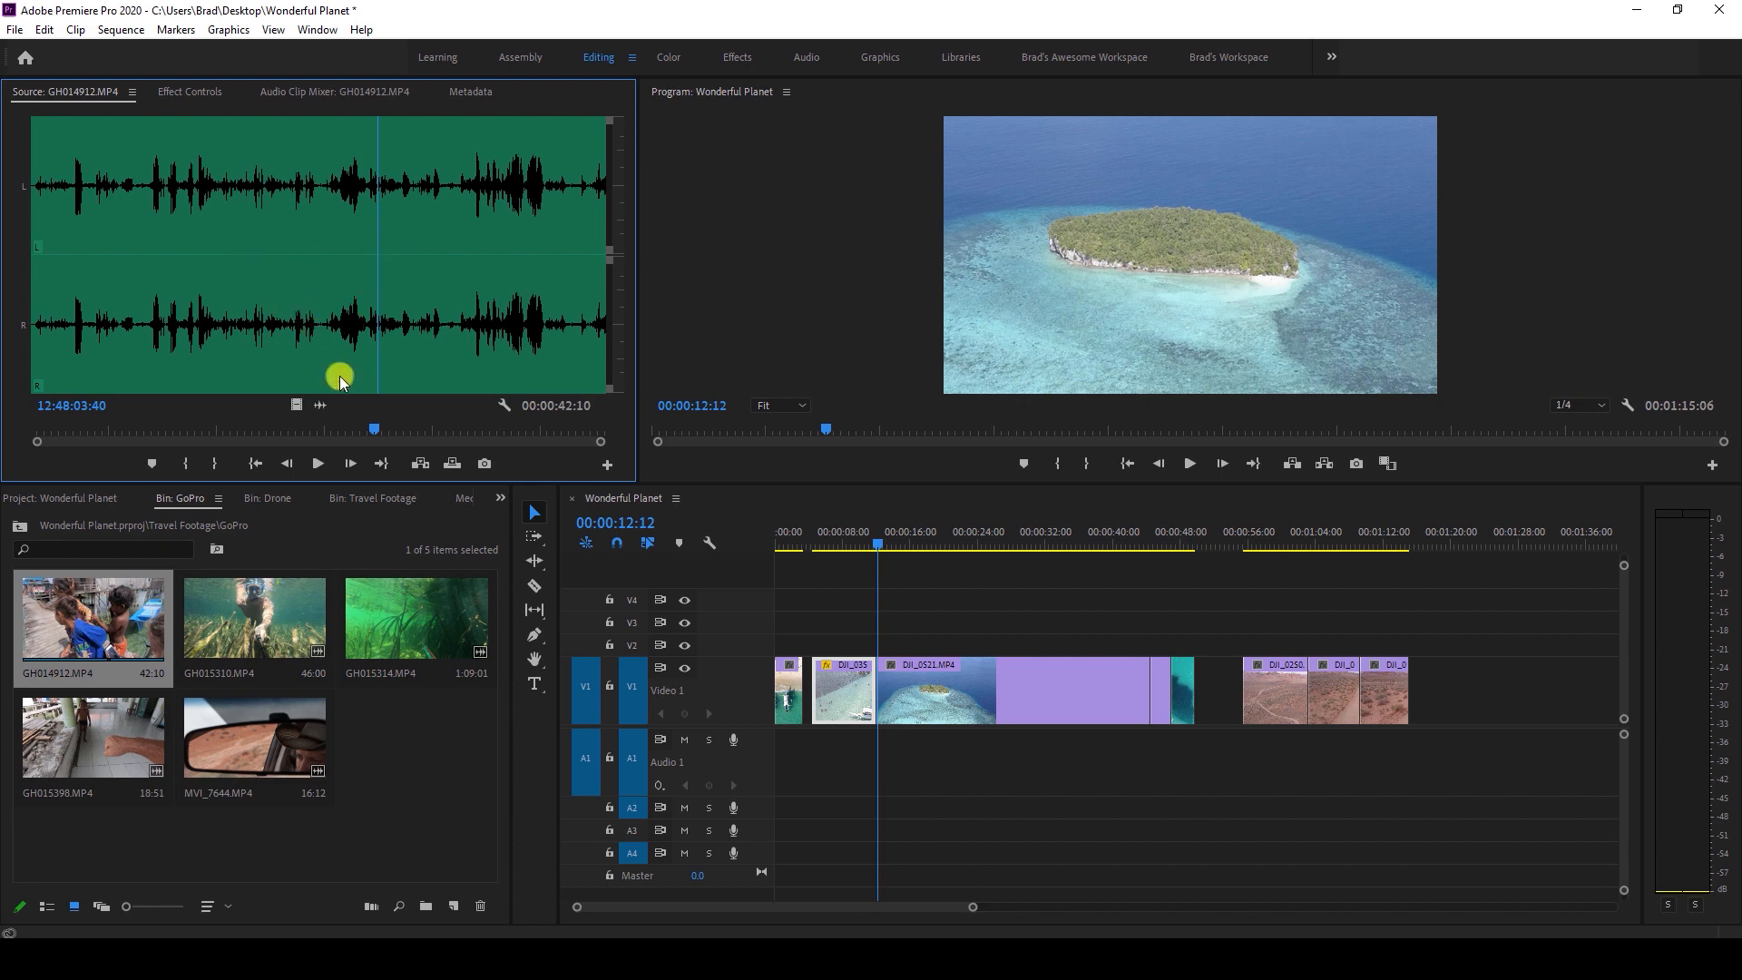
click(293, 405)
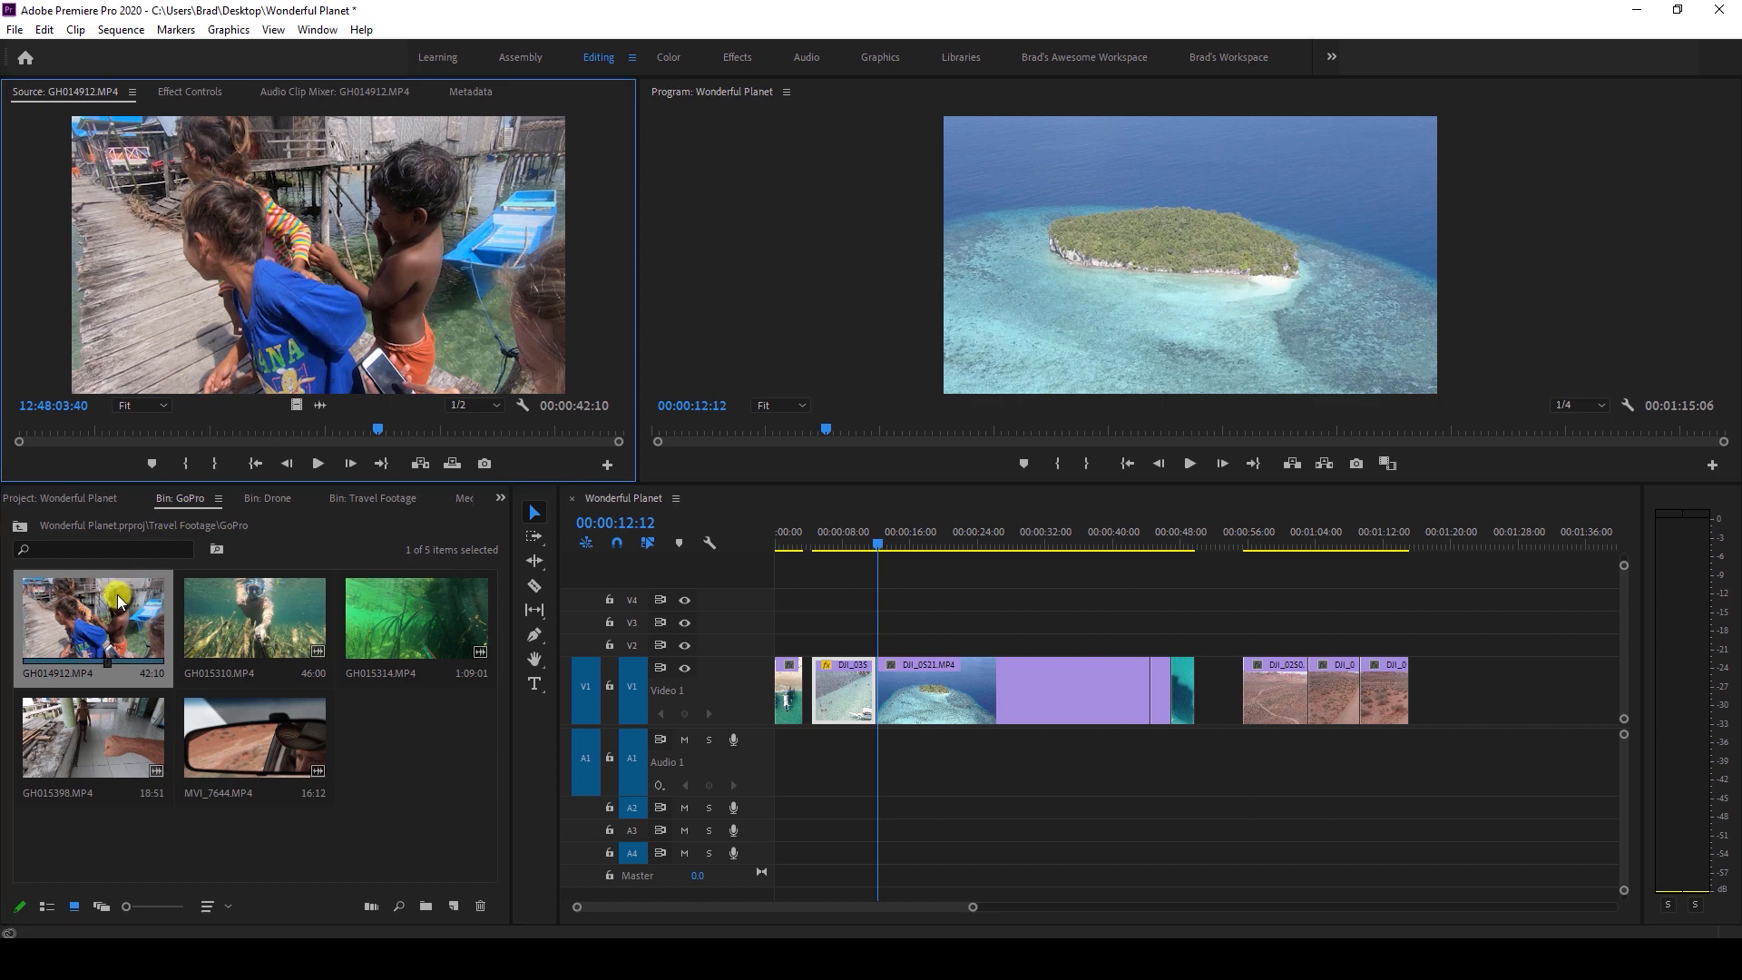
Mark a 00:00:02:54 range on GH014912.MP4 starting shortly after 12:47:50:04 and set the timeline playhead to 00:00:50:35.
mouse_move(163, 432)
mouse_down()
mouse_move(205, 432)
mouse_move(184, 428)
mouse_up()
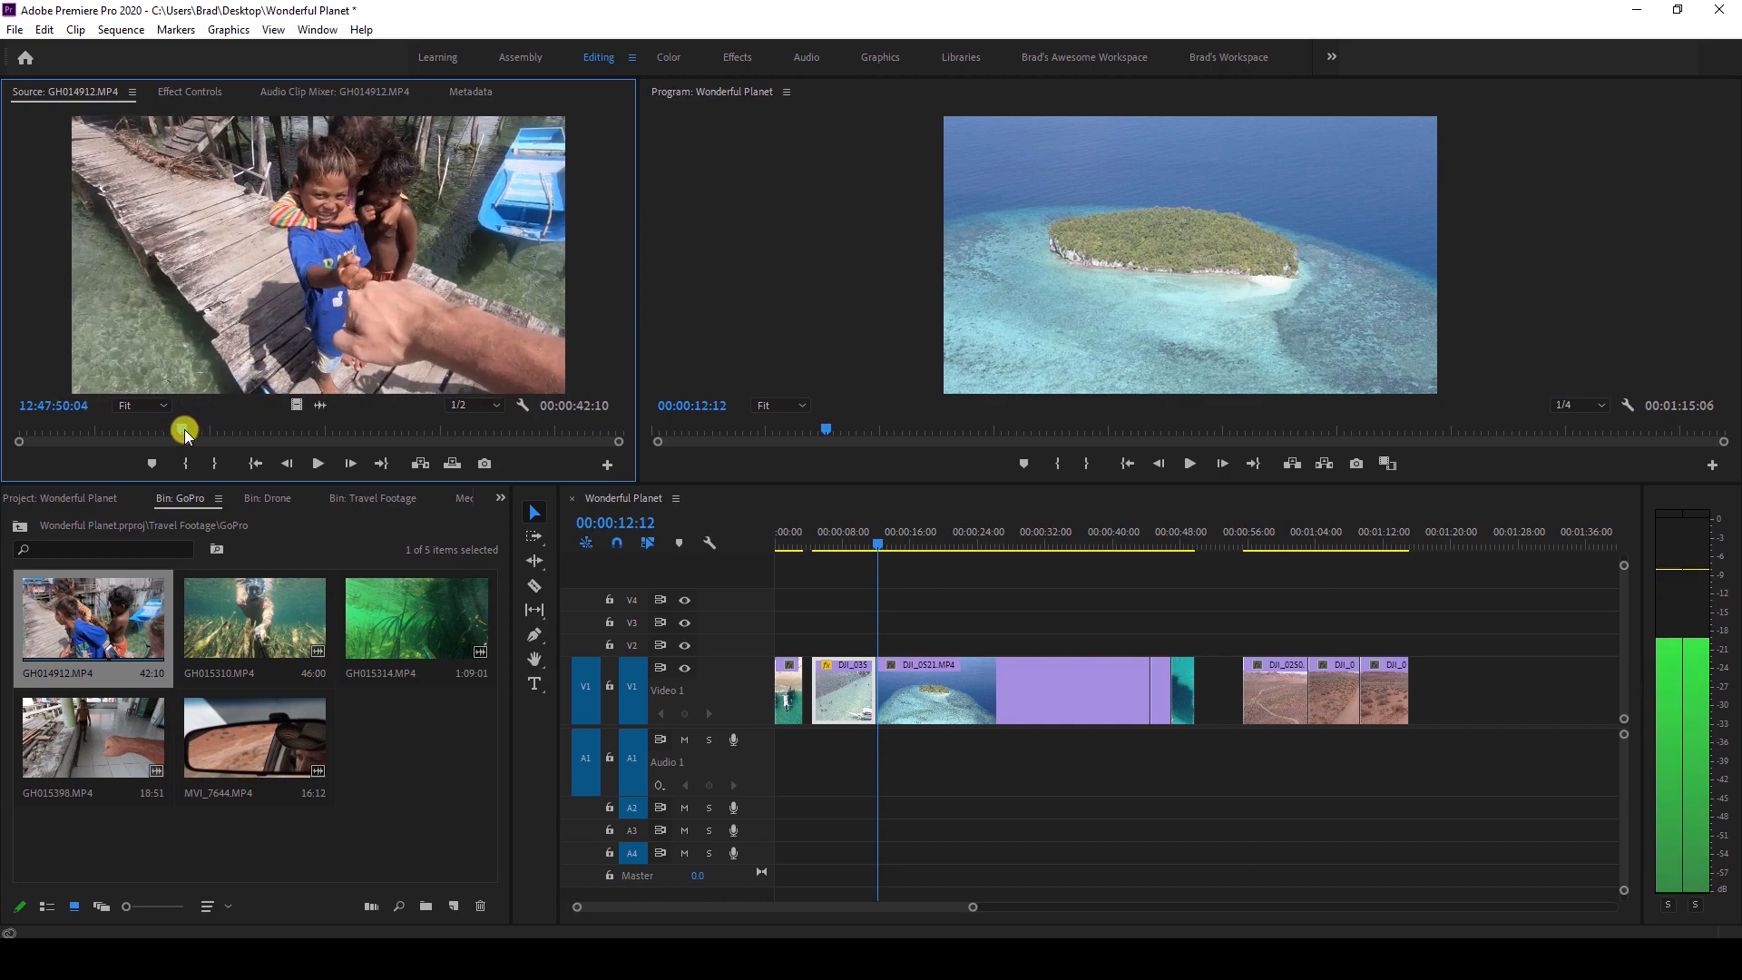
key(space)
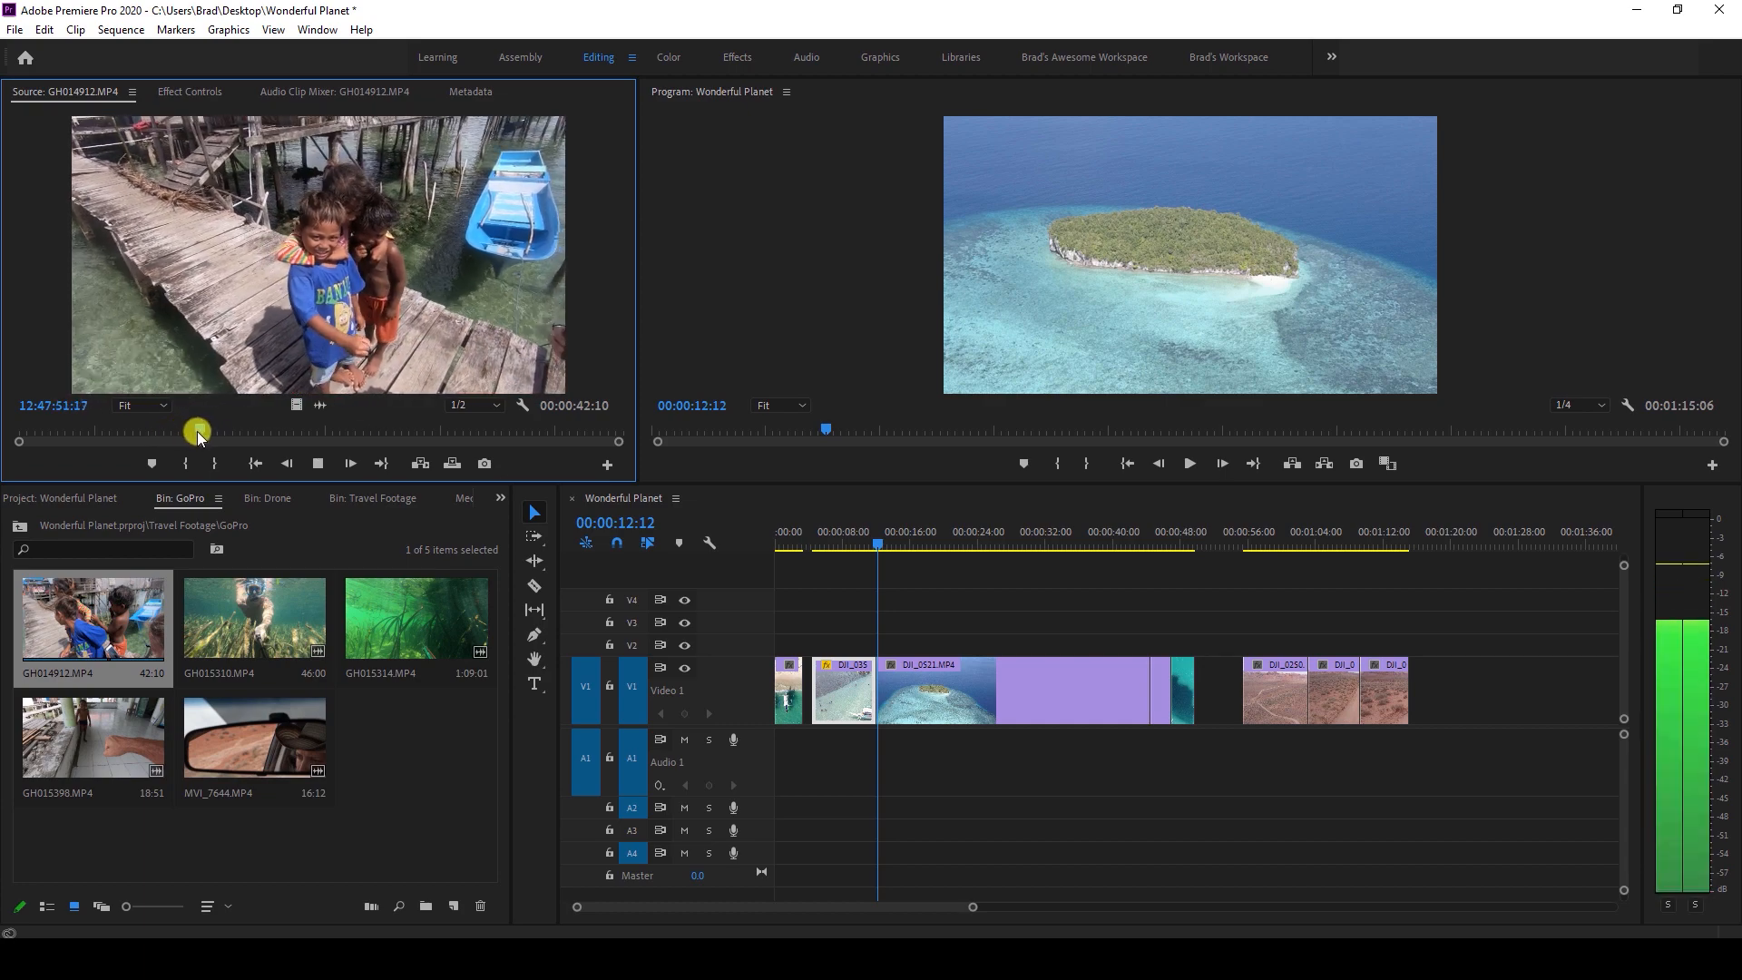
key(space)
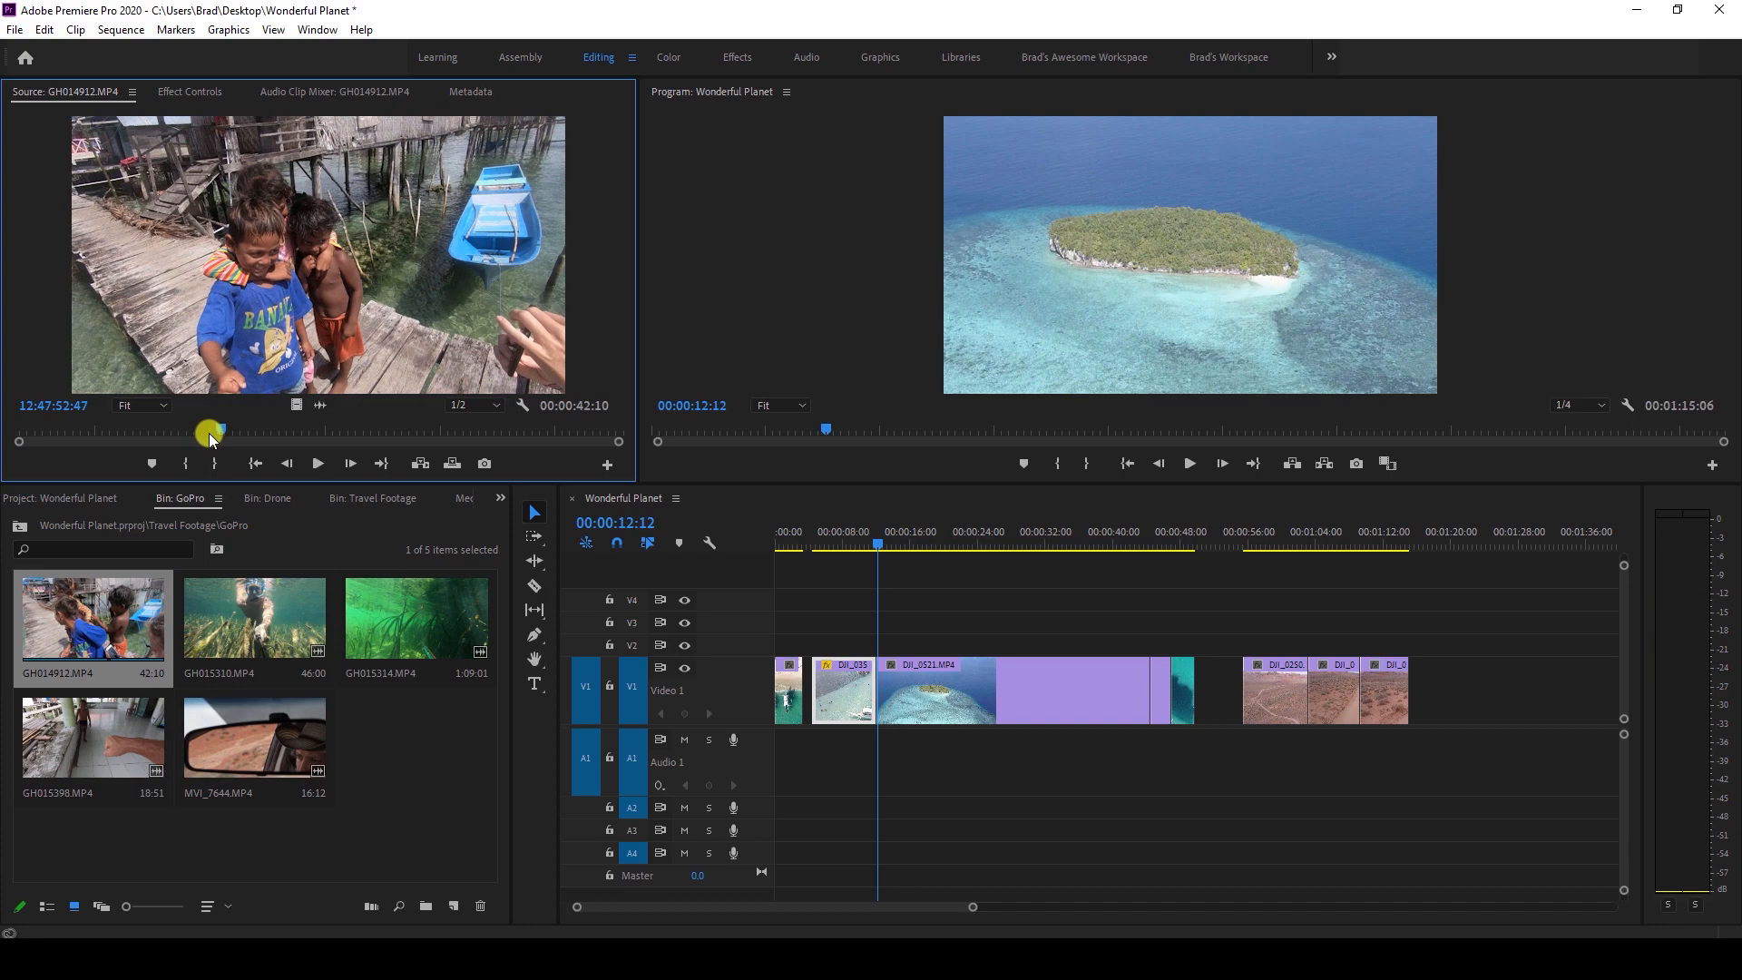
mouse_move(222, 428)
mouse_down()
mouse_move(239, 430)
mouse_move(198, 428)
mouse_up()
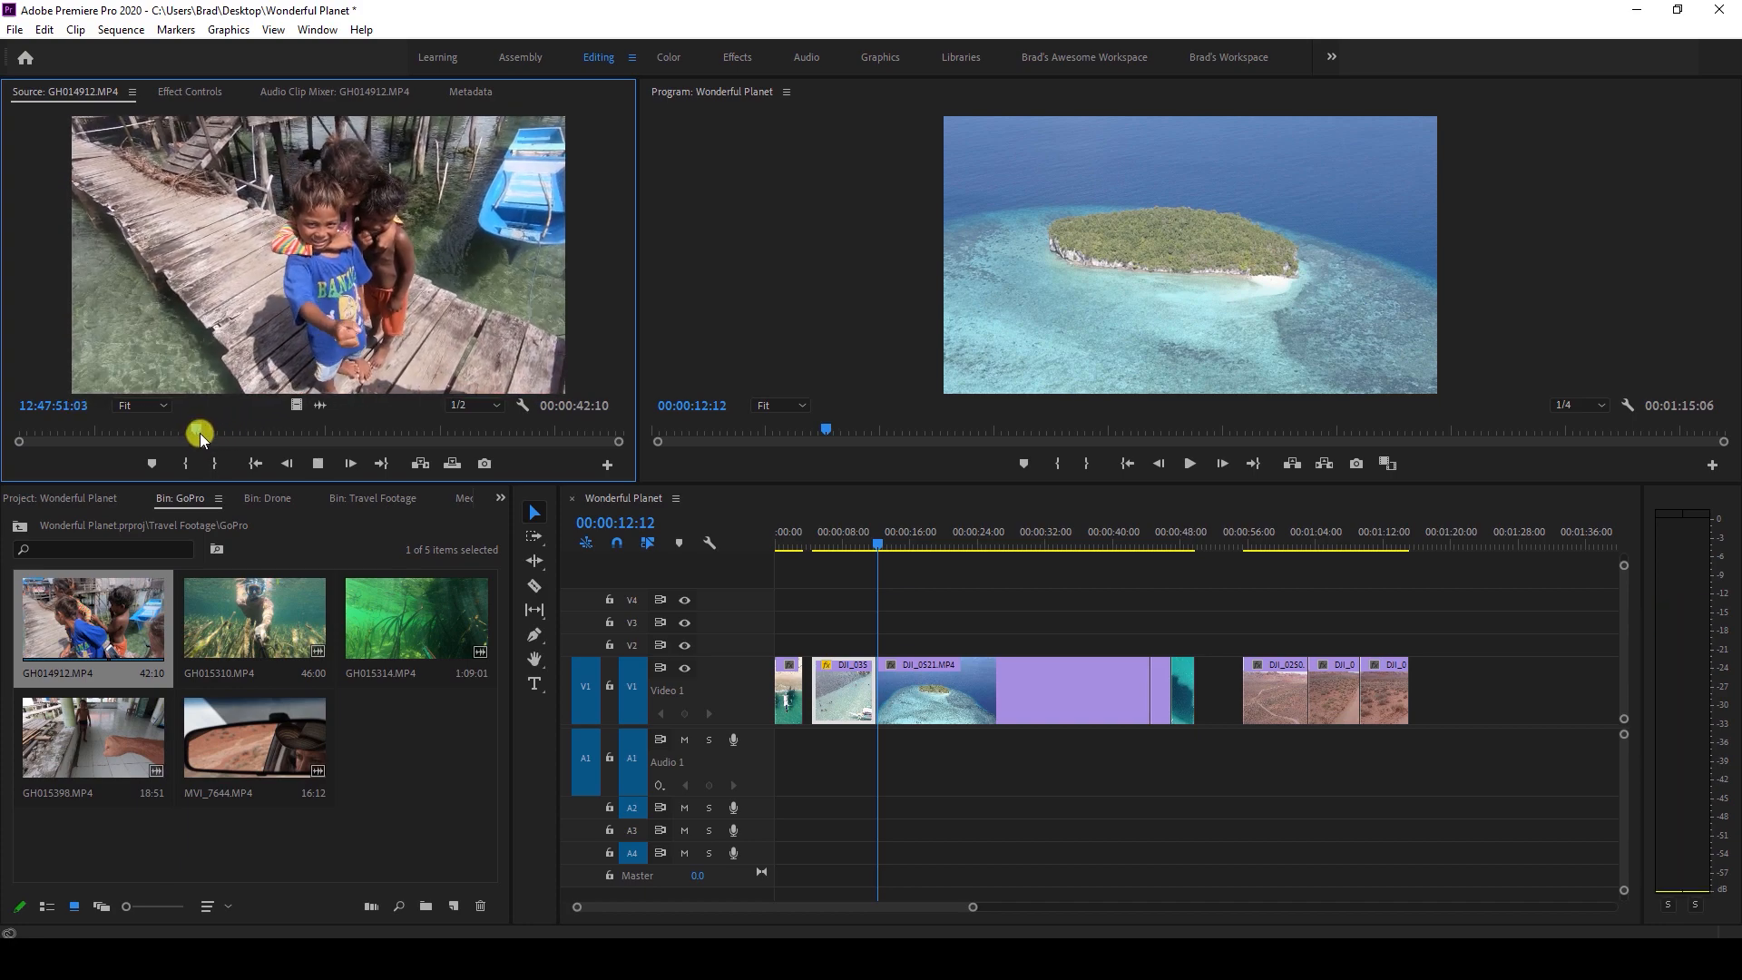
key(space)
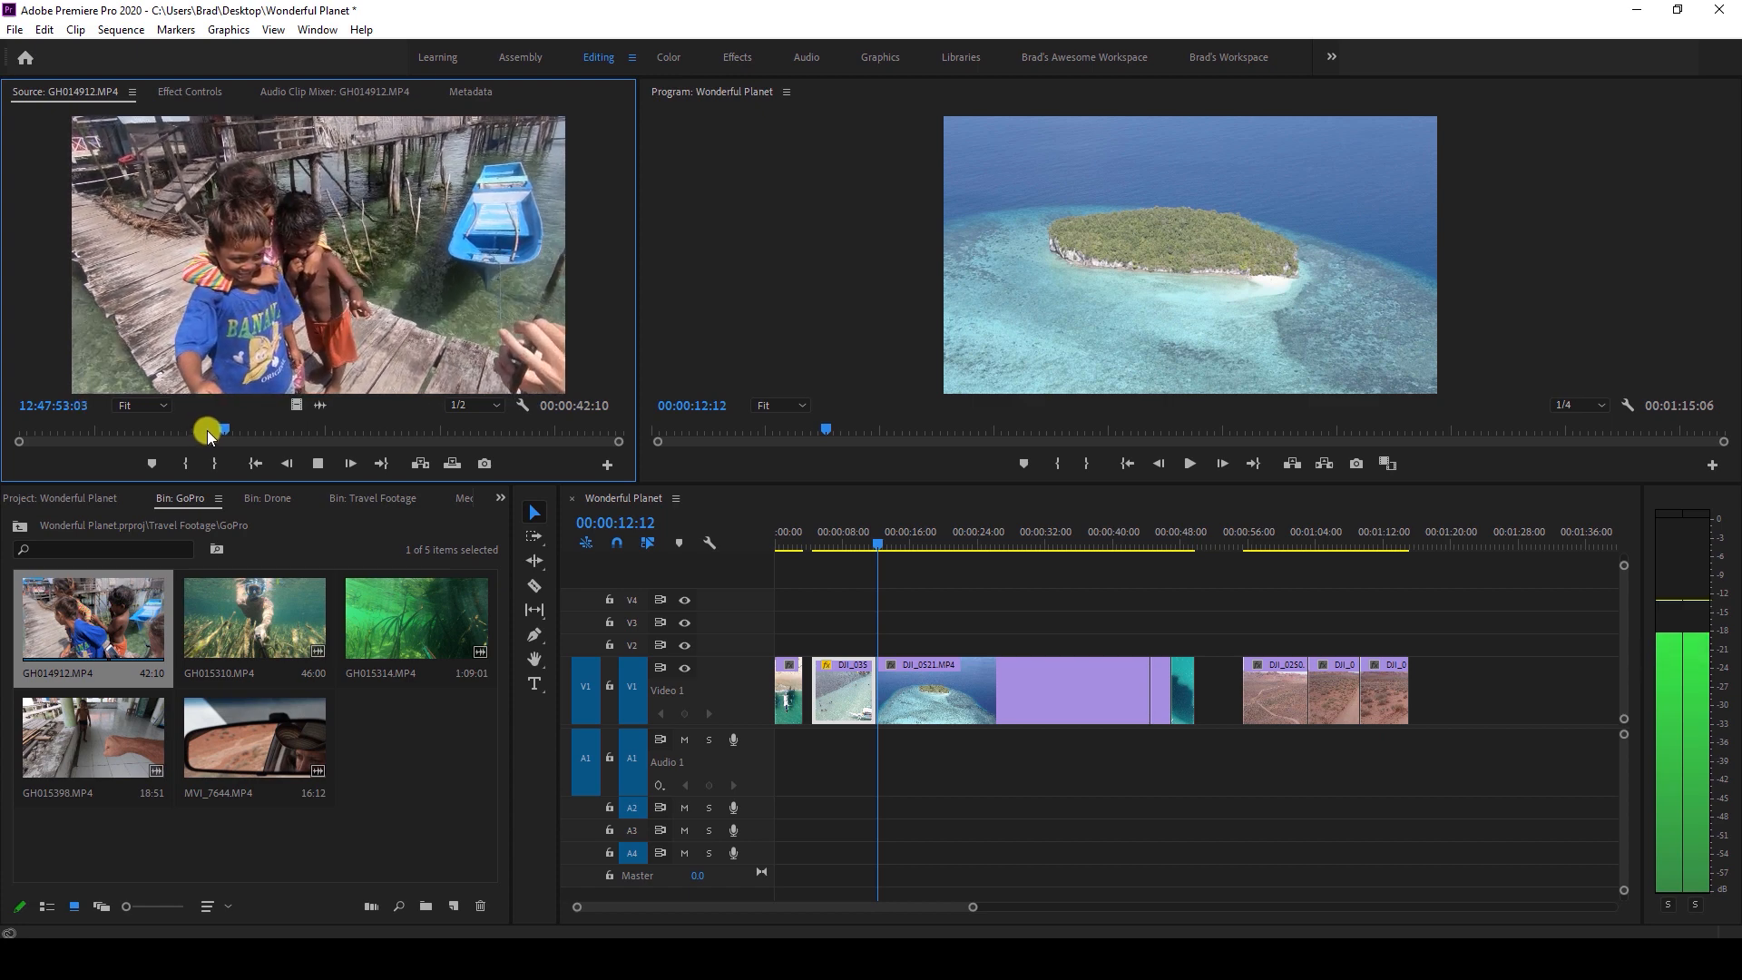
drag(203, 427, 185, 427)
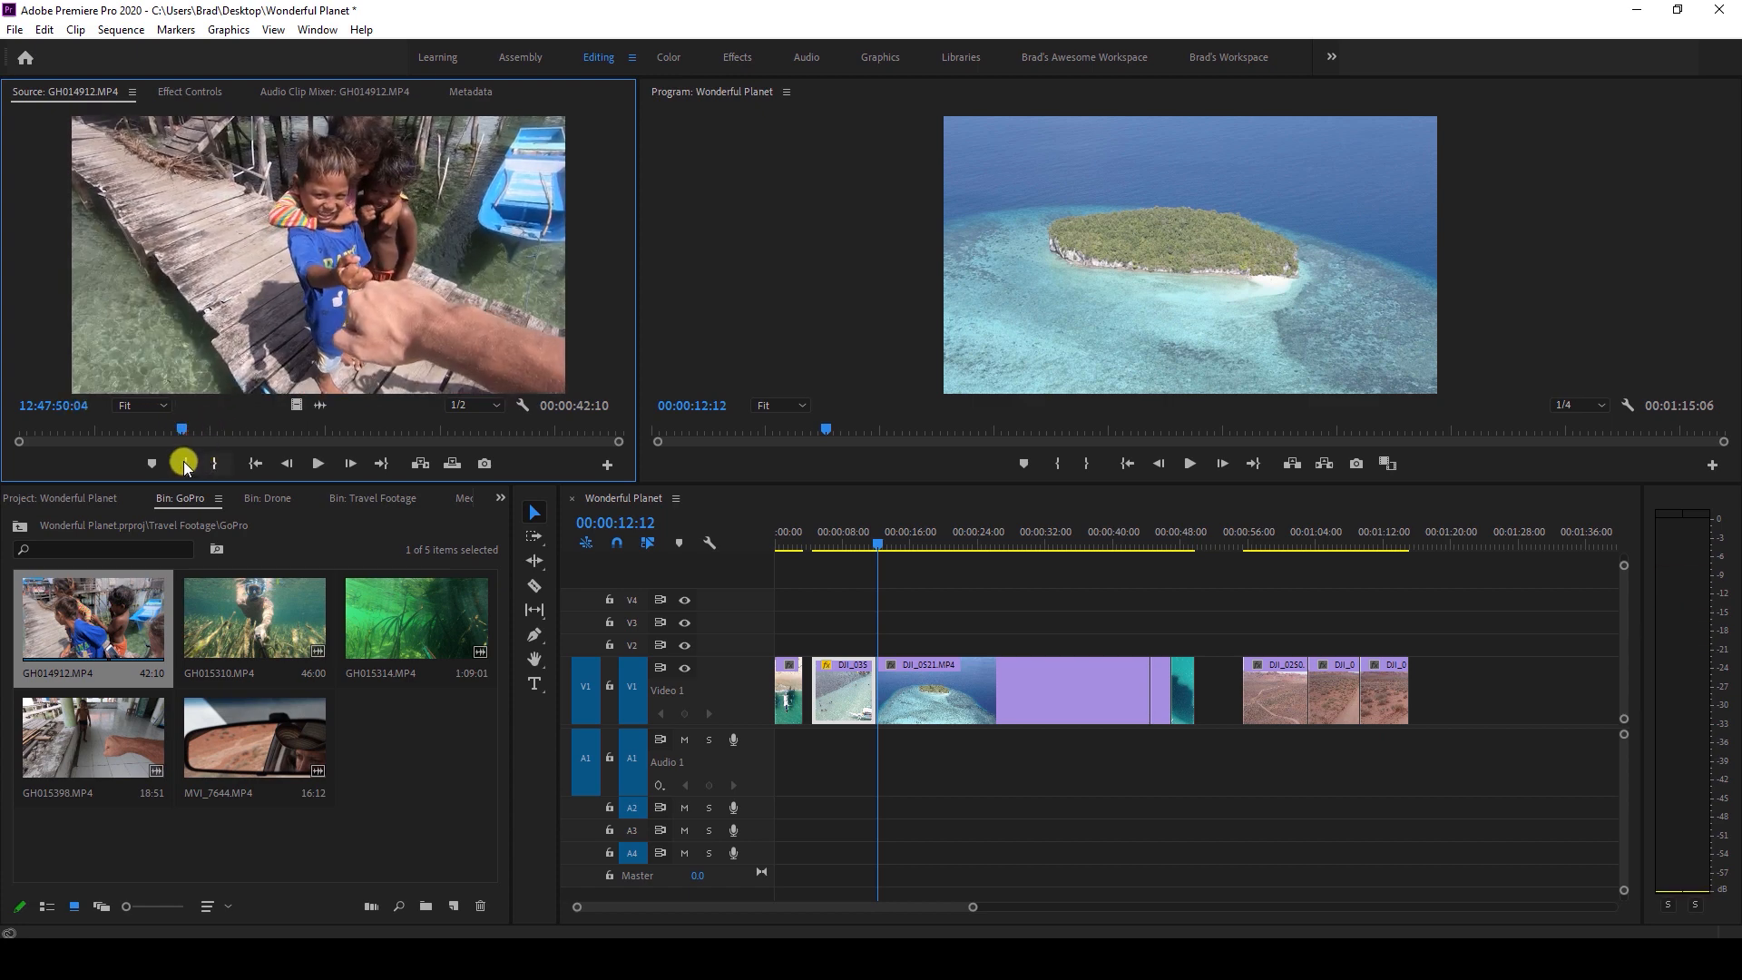
key(space)
click(186, 461)
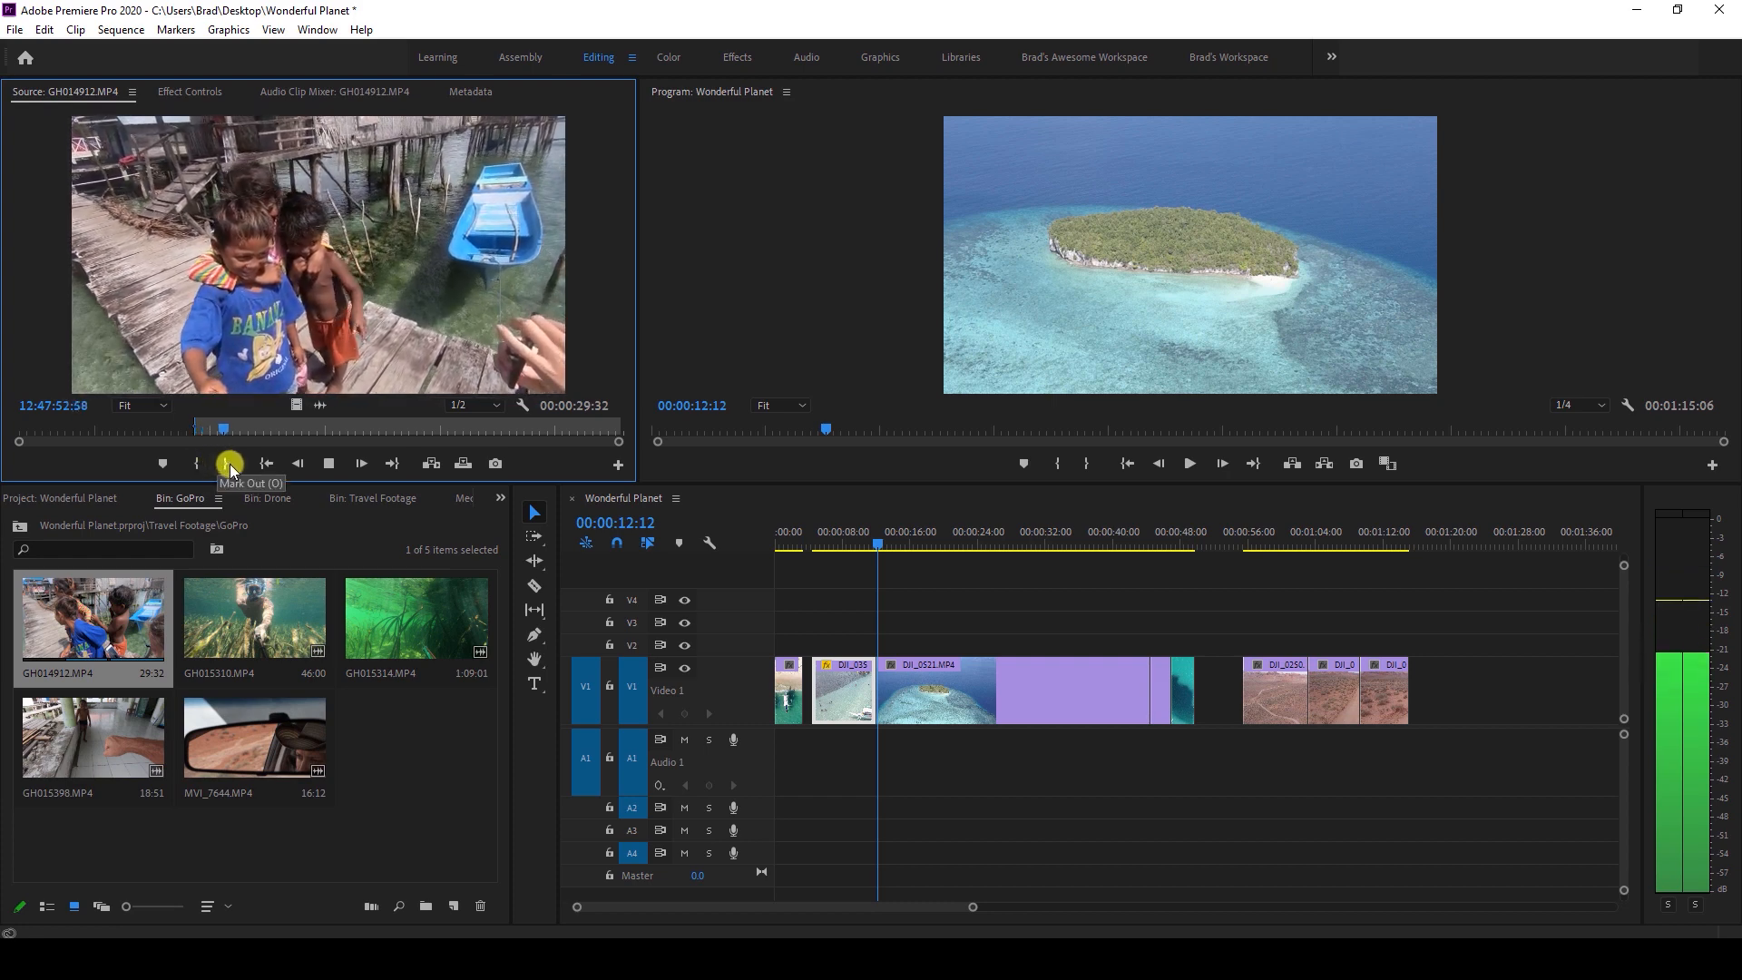
click(231, 464)
key(space)
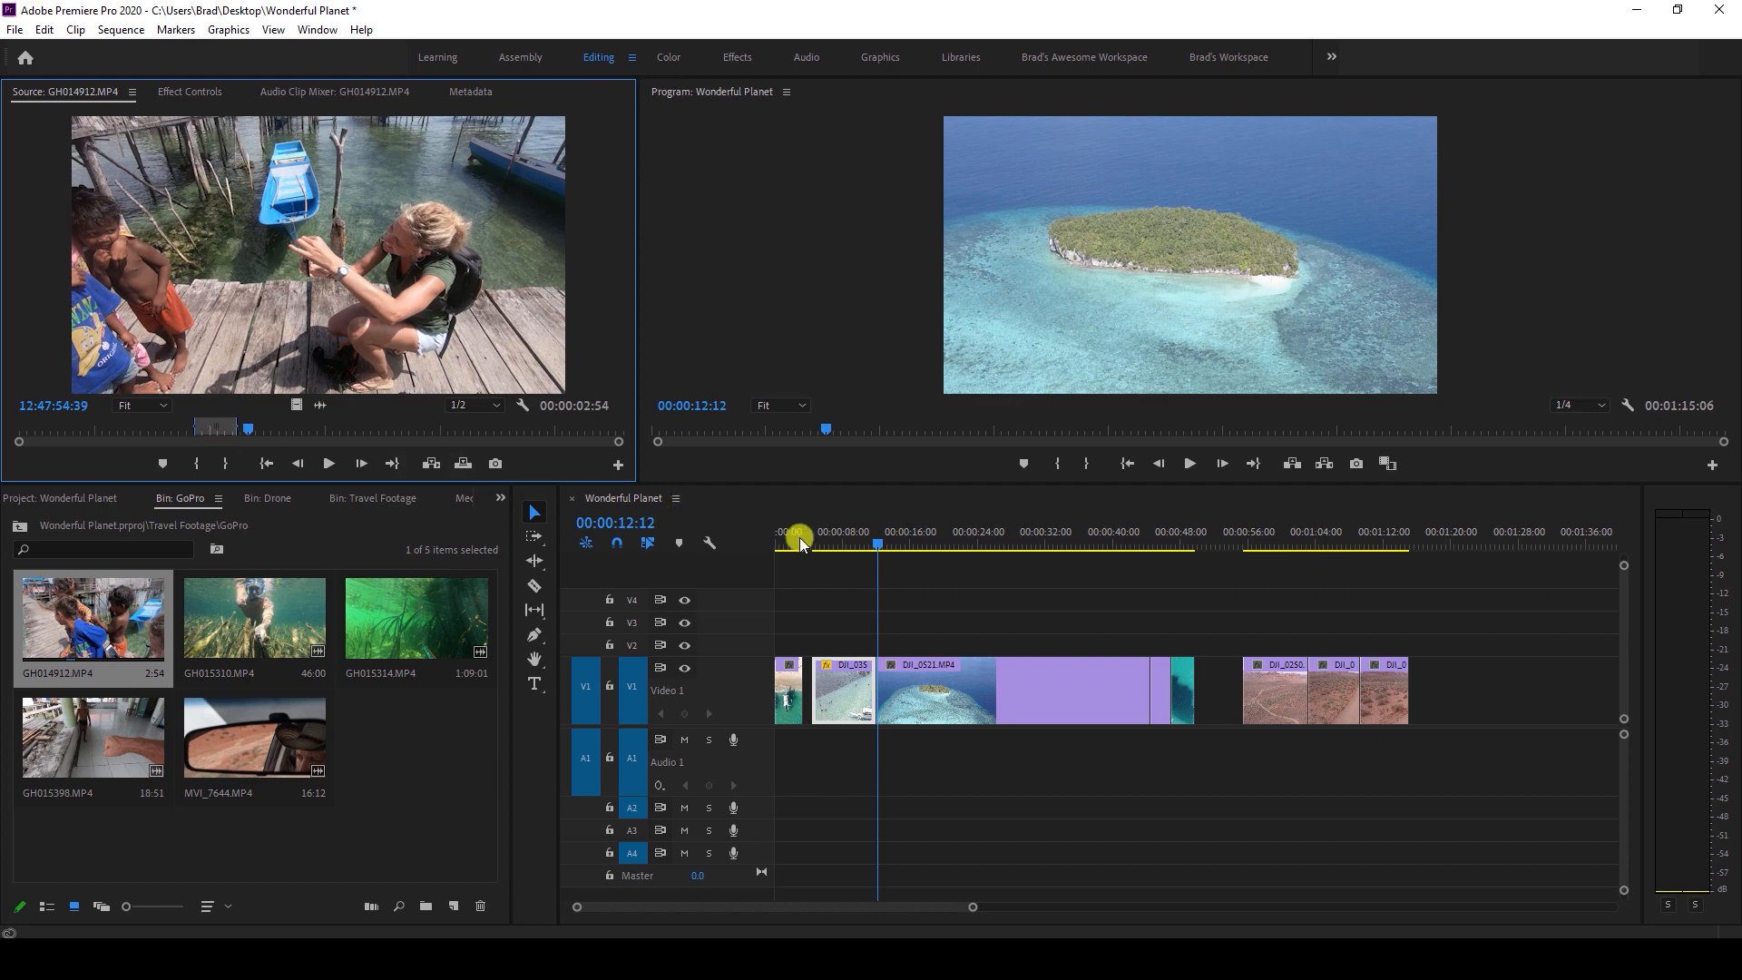
drag(926, 537, 1205, 557)
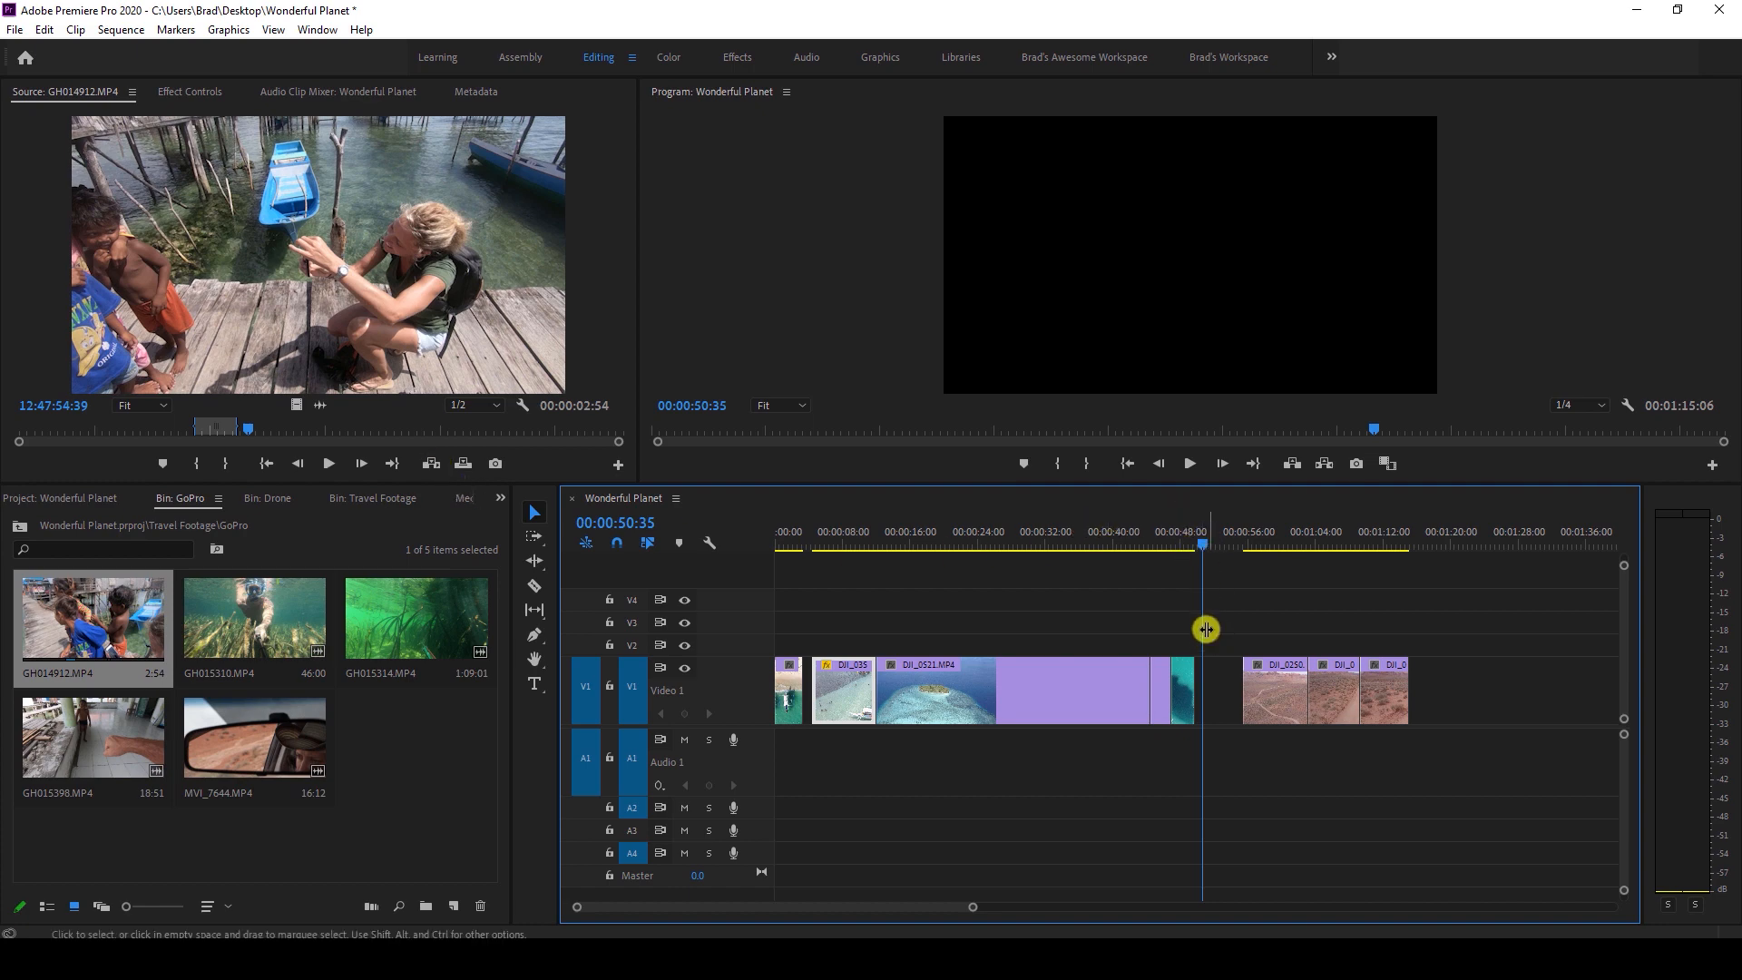
Try an Insert edit of the marked GH014912.MP4 range in the gap before the desert clips, and undo it.
click(432, 464)
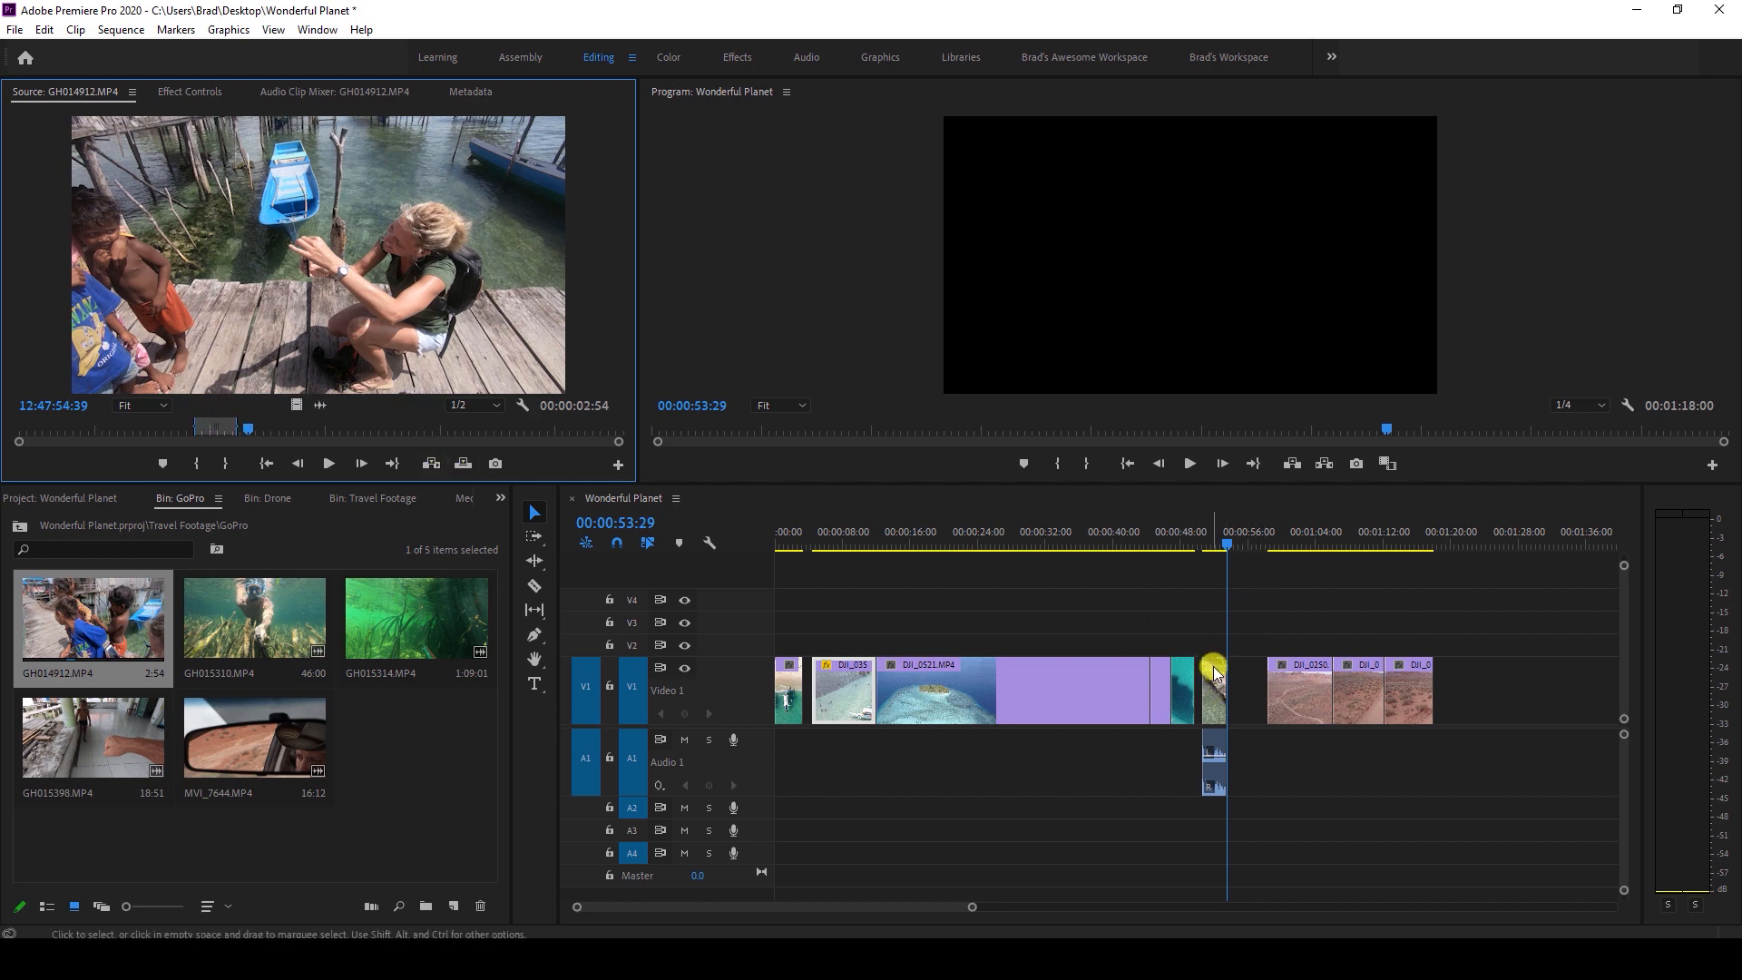
drag(1259, 632, 1497, 692)
click(1419, 651)
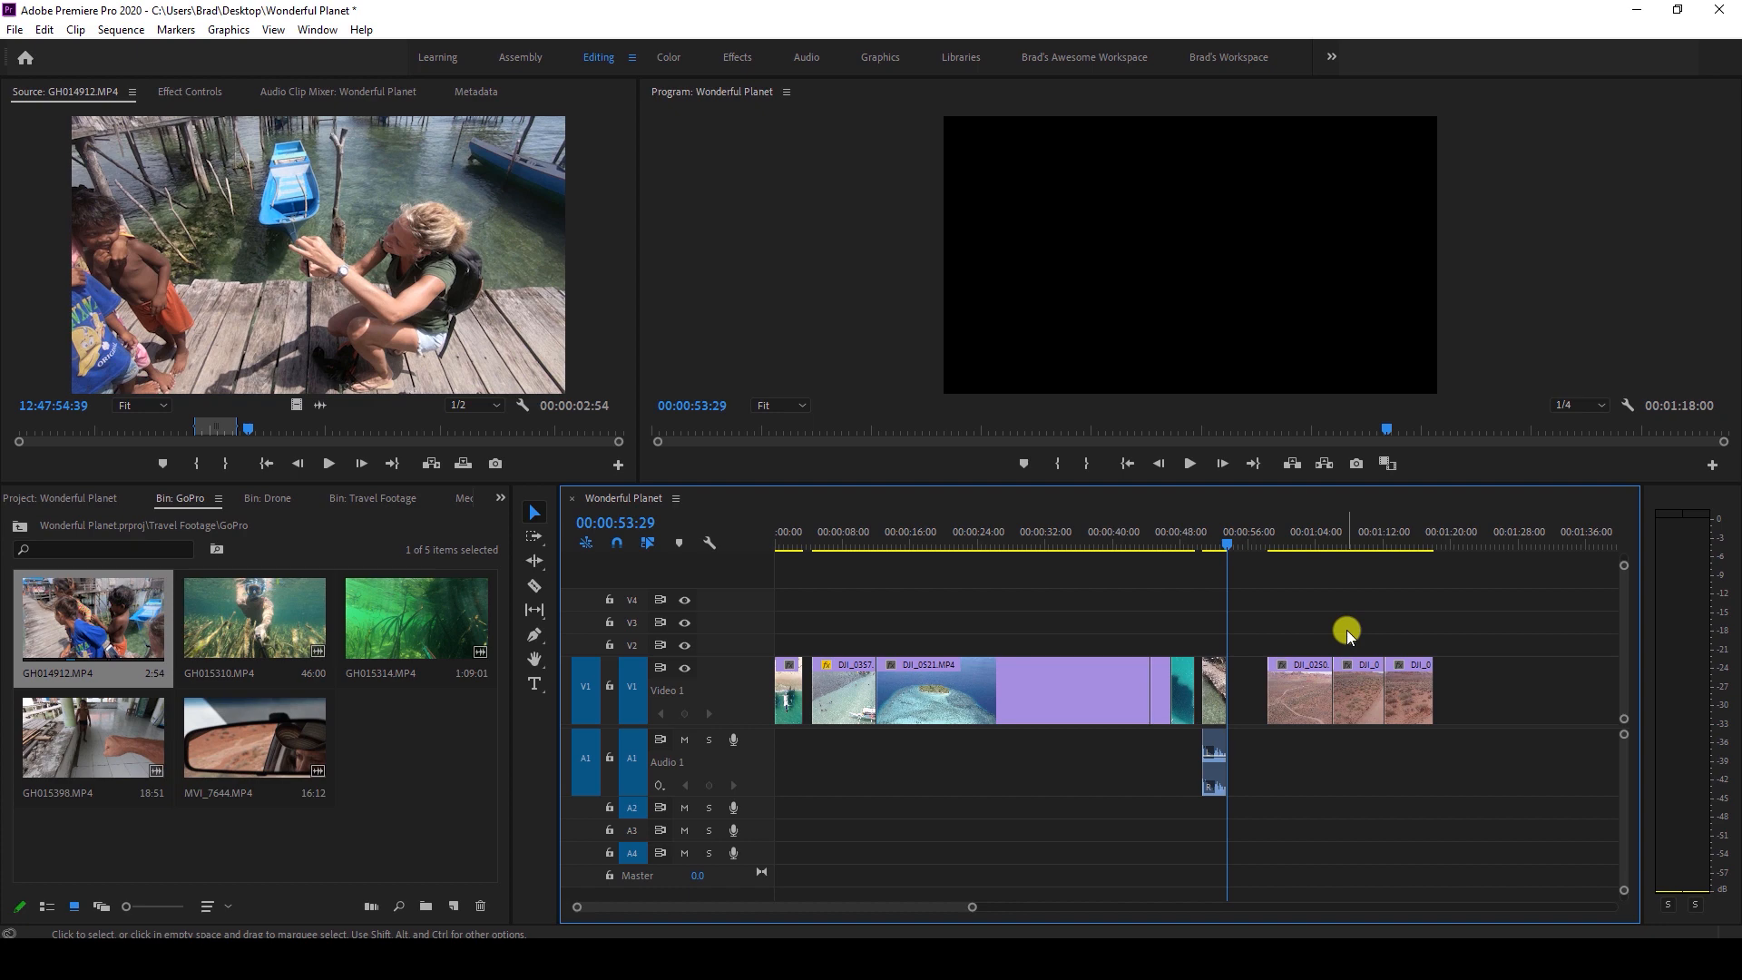
key(ctrl+z)
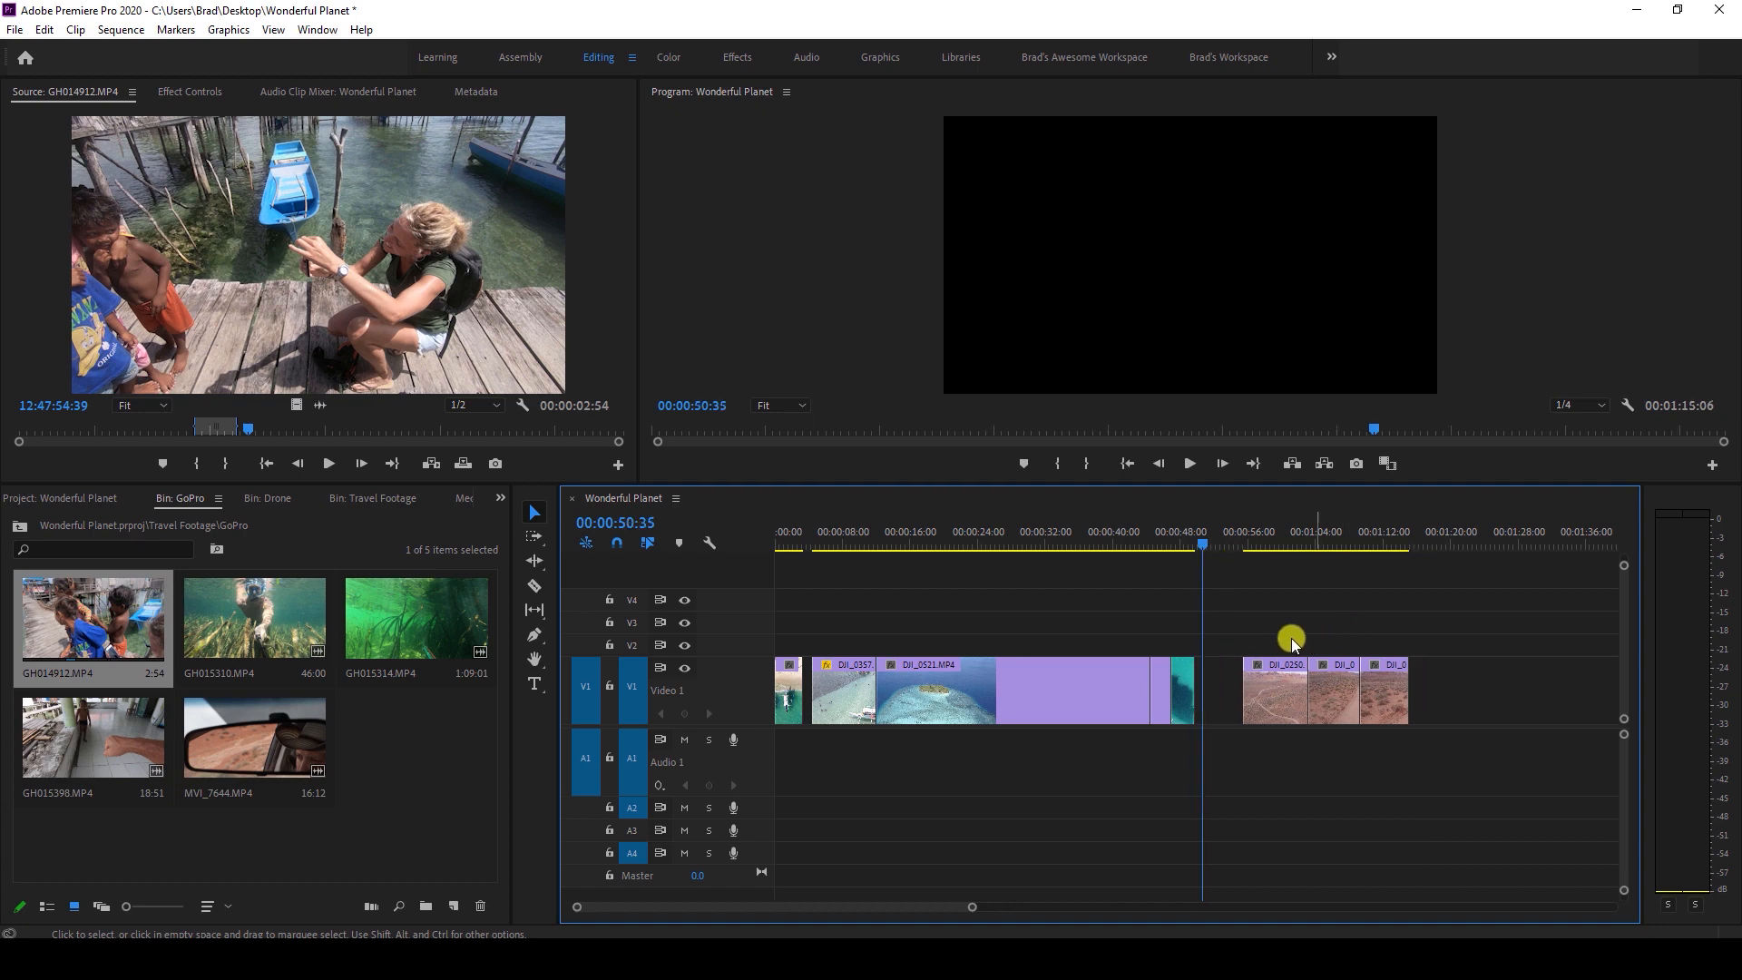
Try an Overwrite edit of the marked GH014912.MP4 range at 00:00:50:35 and select the placed clip.
click(461, 464)
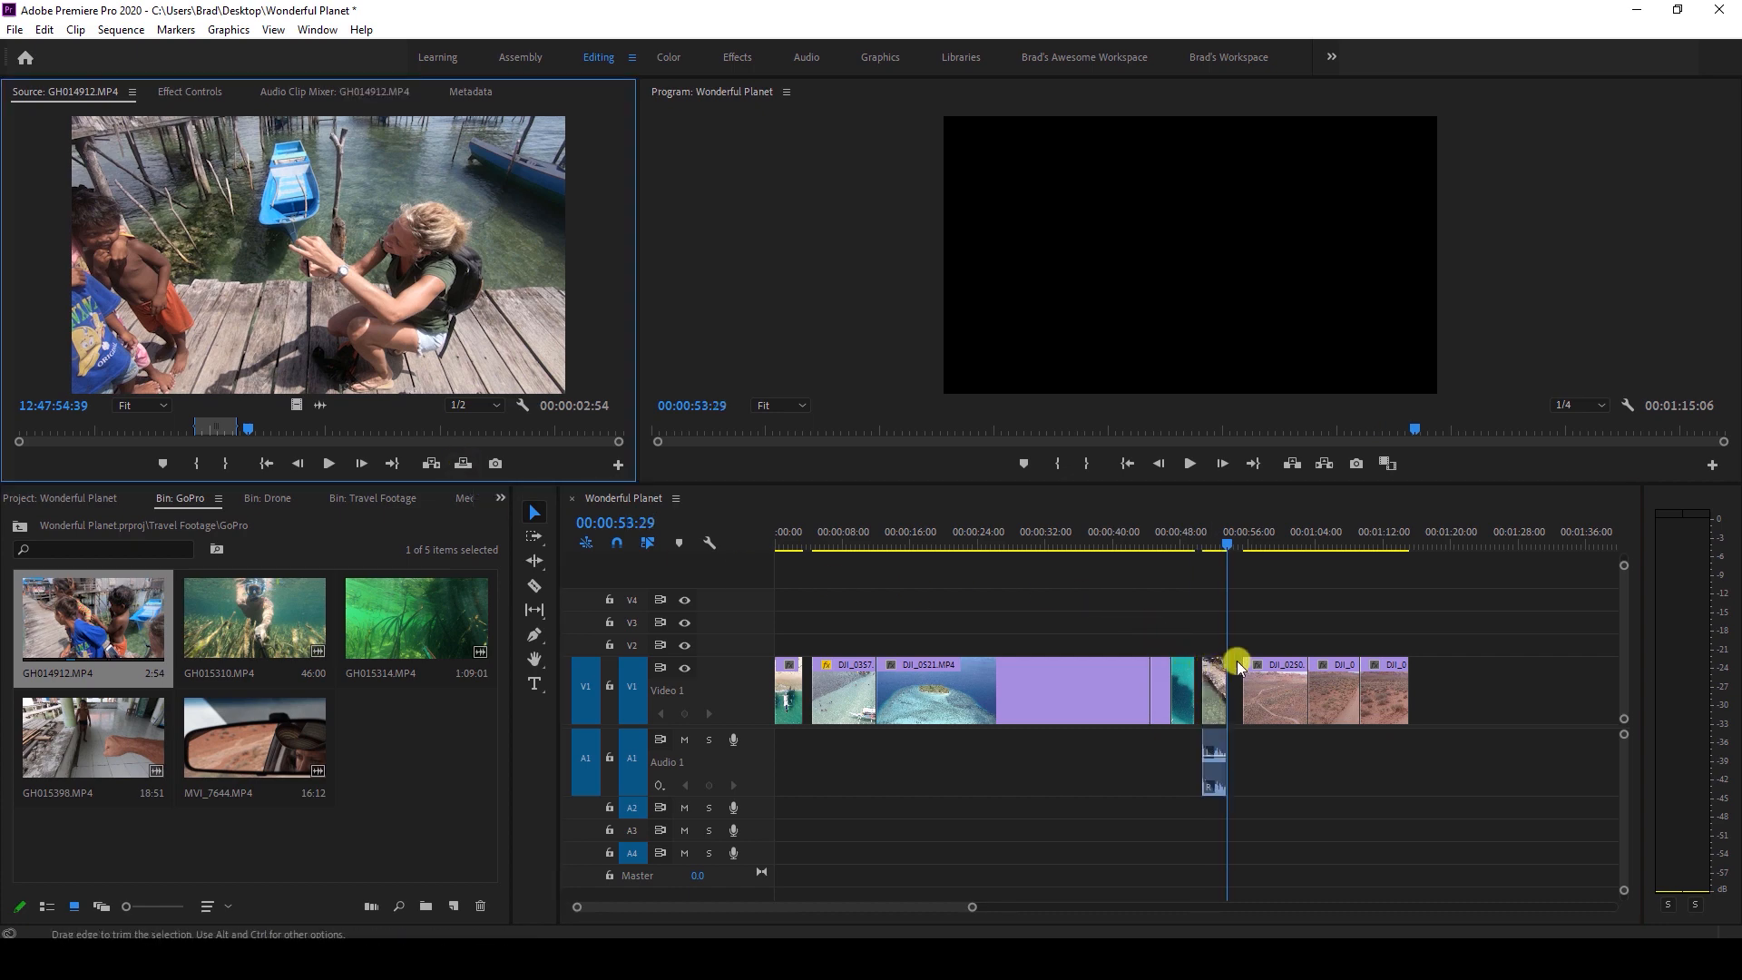
drag(1250, 641, 1392, 688)
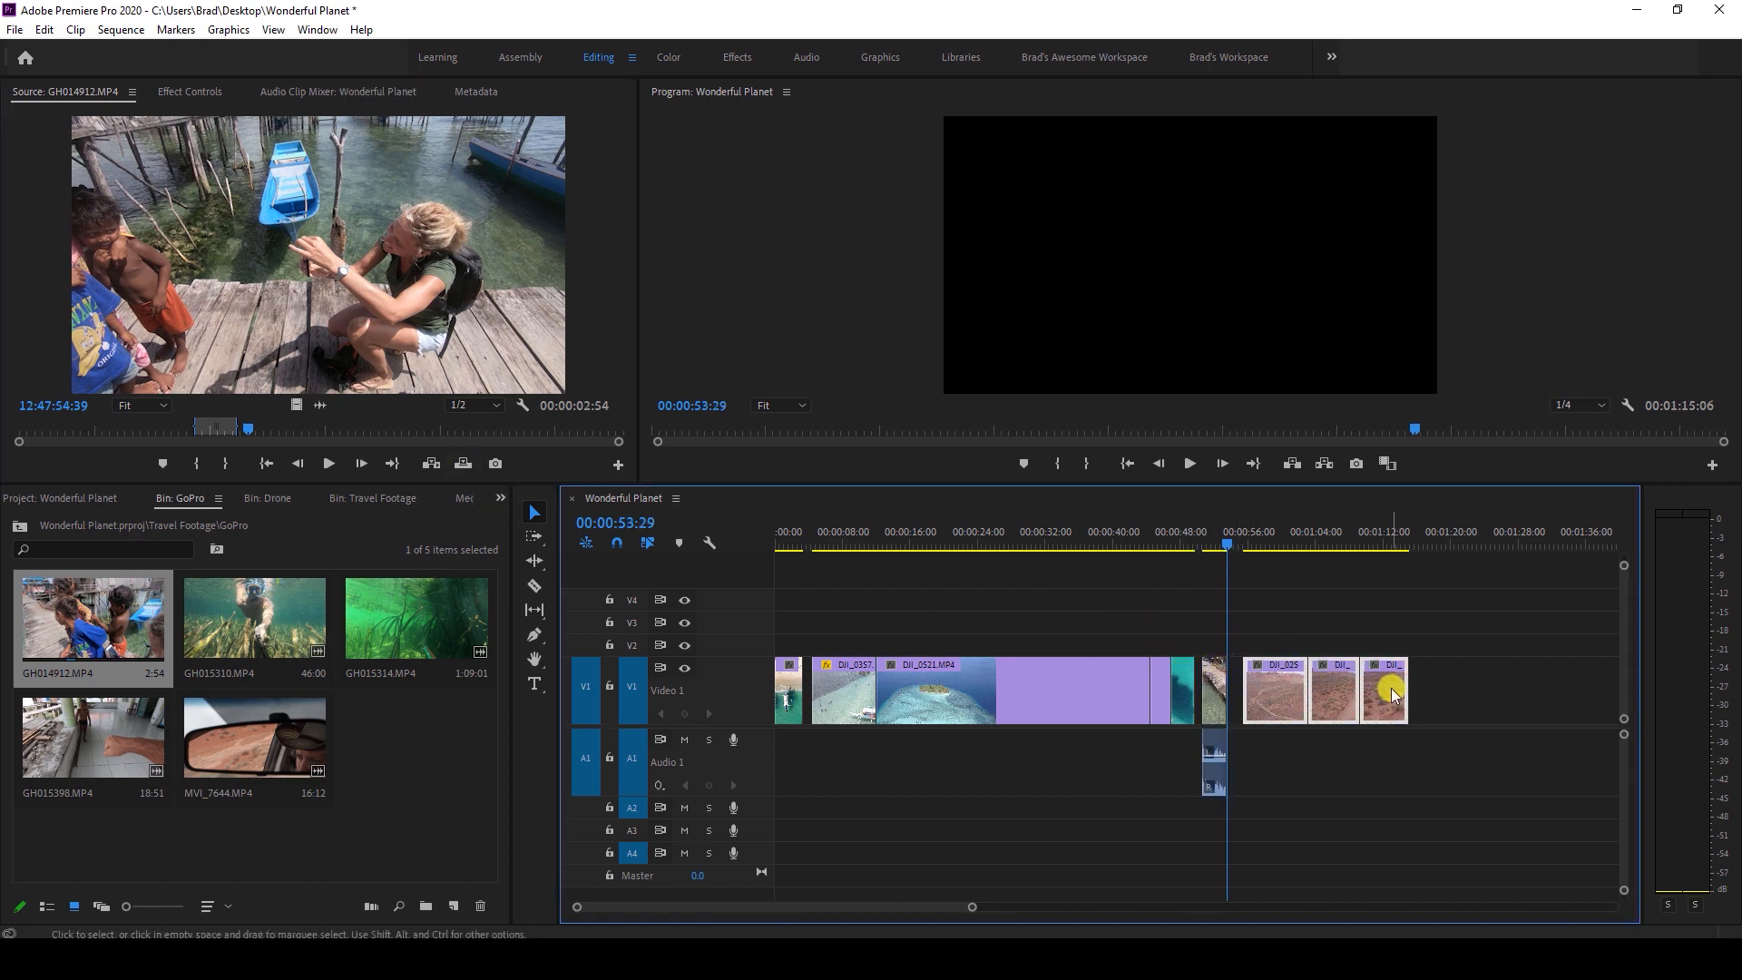
click(1275, 647)
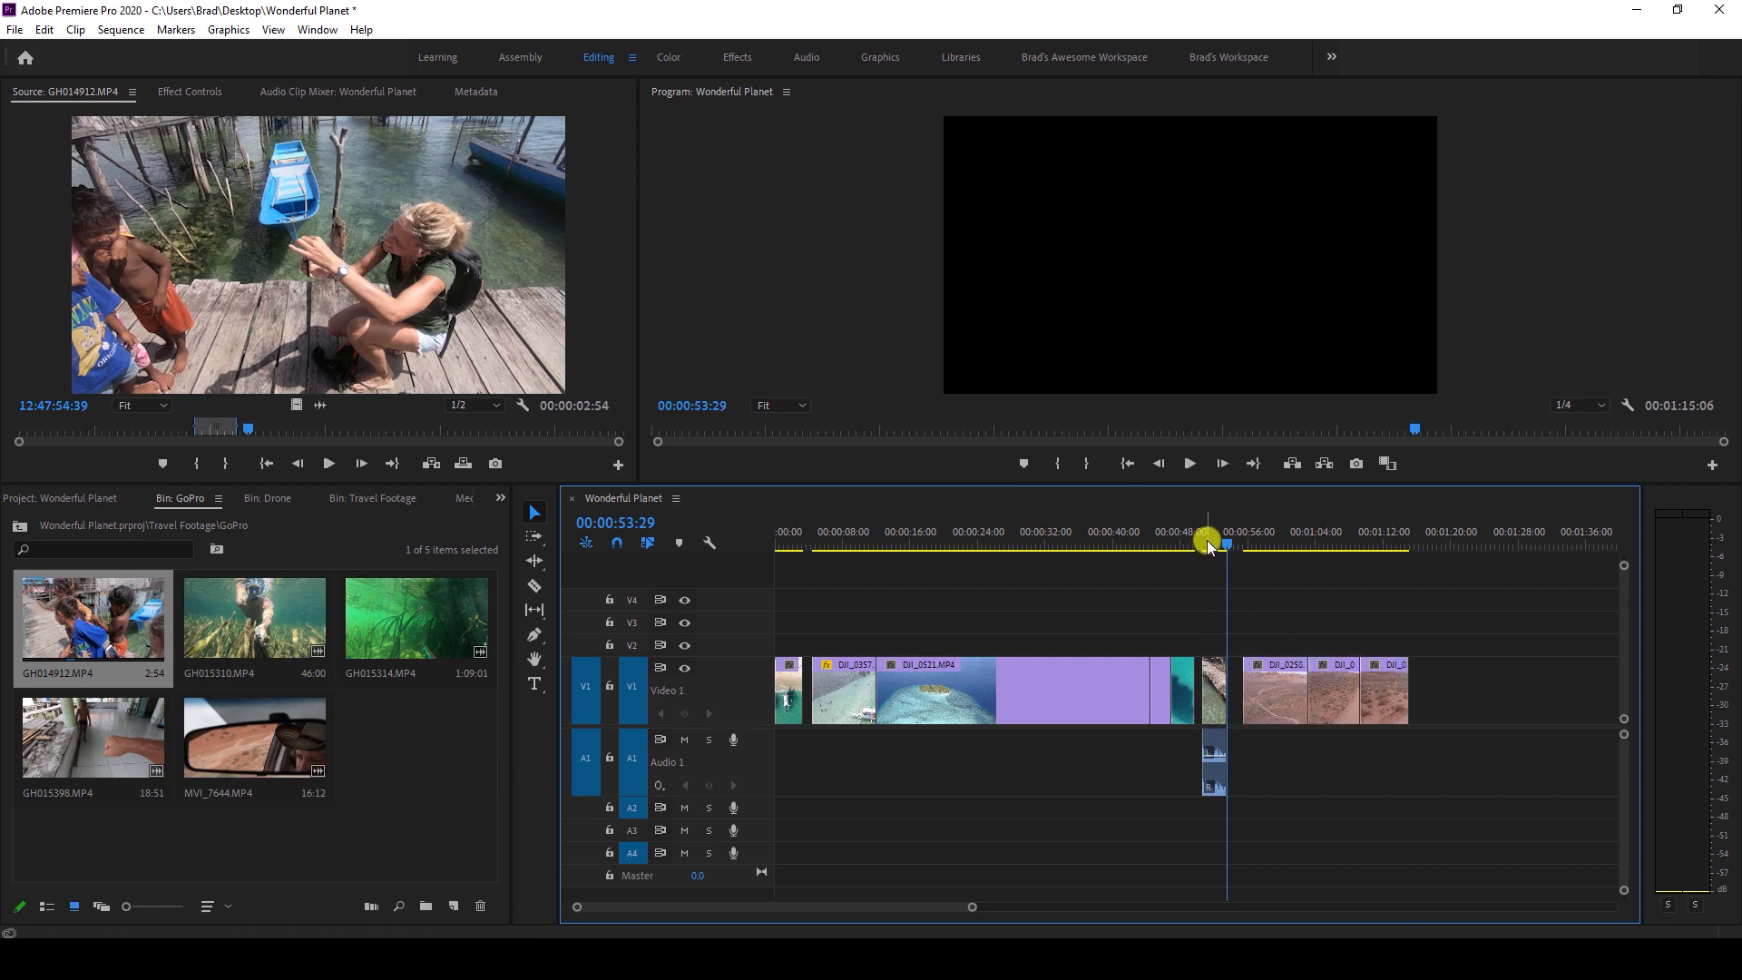
click(1215, 665)
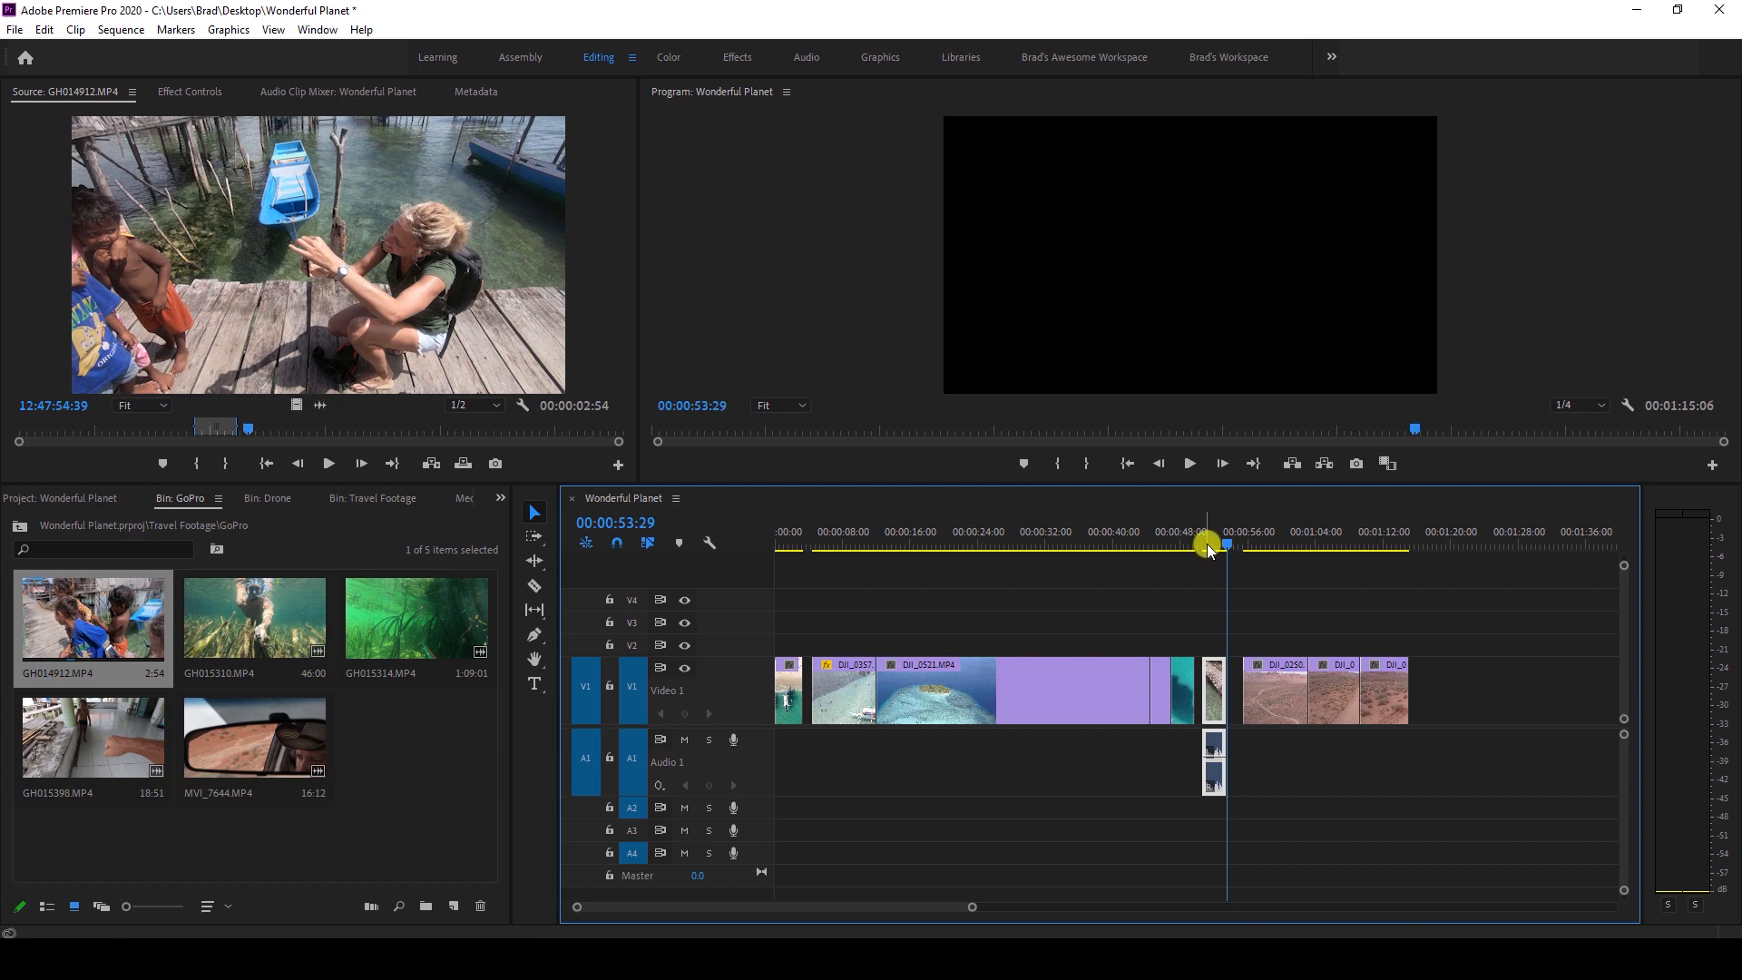
Overwrite the GH014912.MP4 range four more times across the desert clips, and undo all the overwrite edits.
click(465, 465)
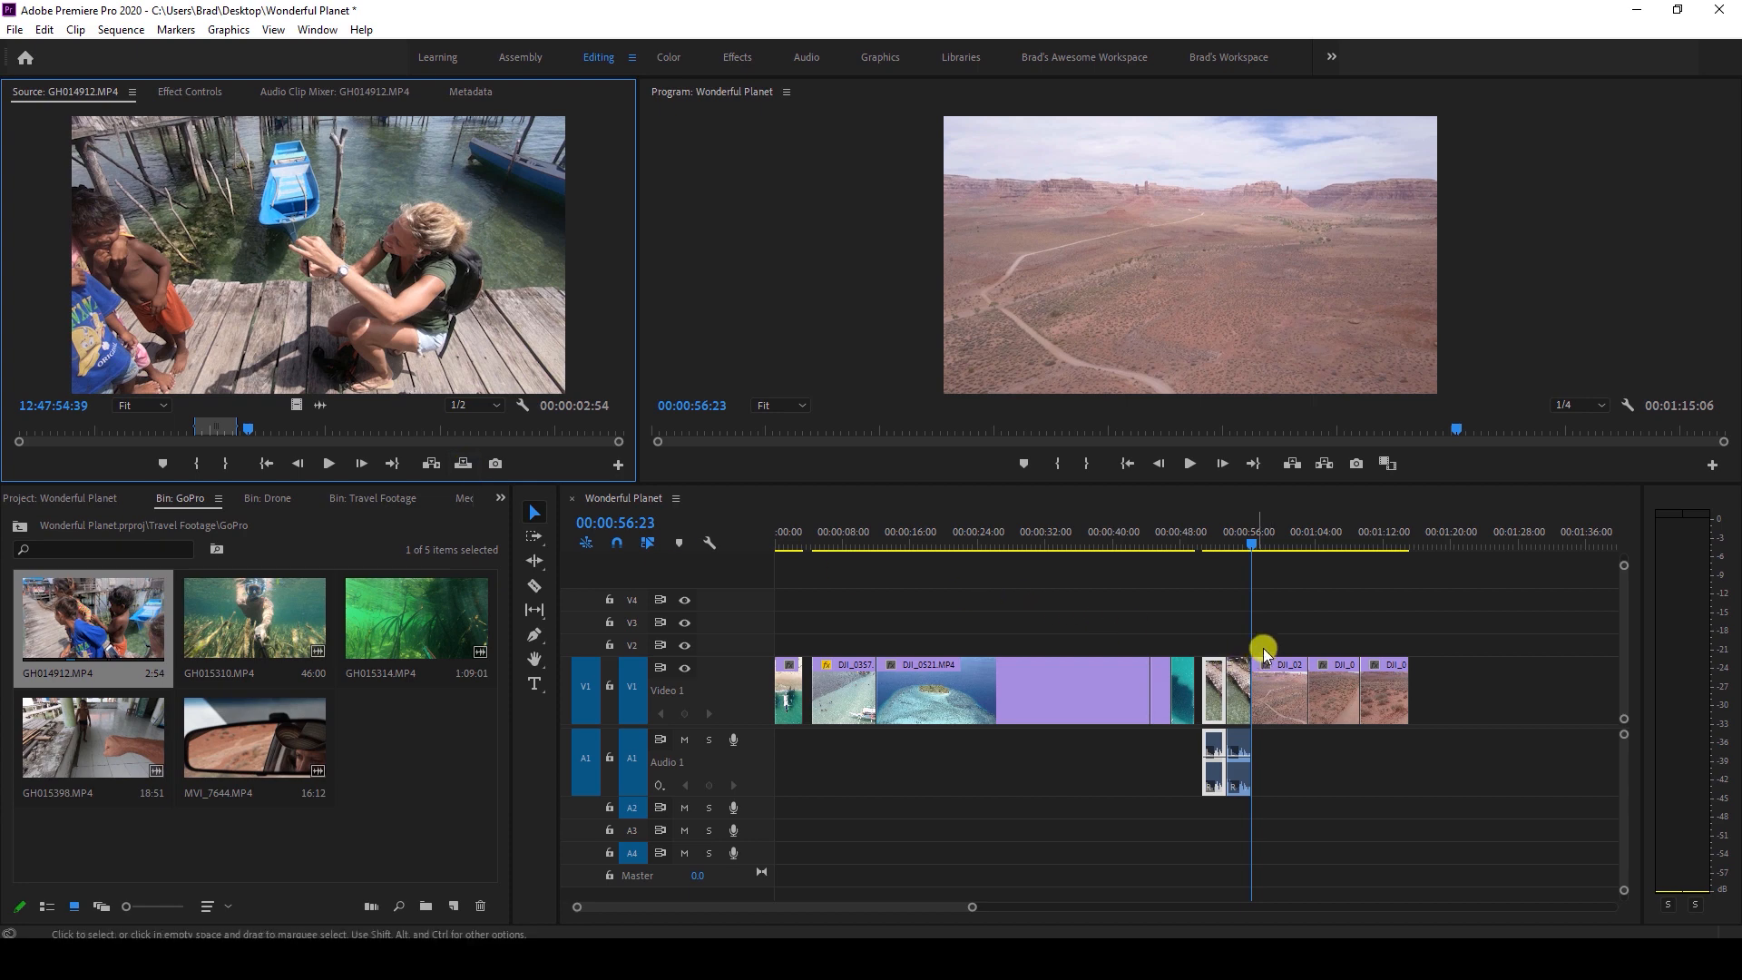
click(465, 464)
click(464, 464)
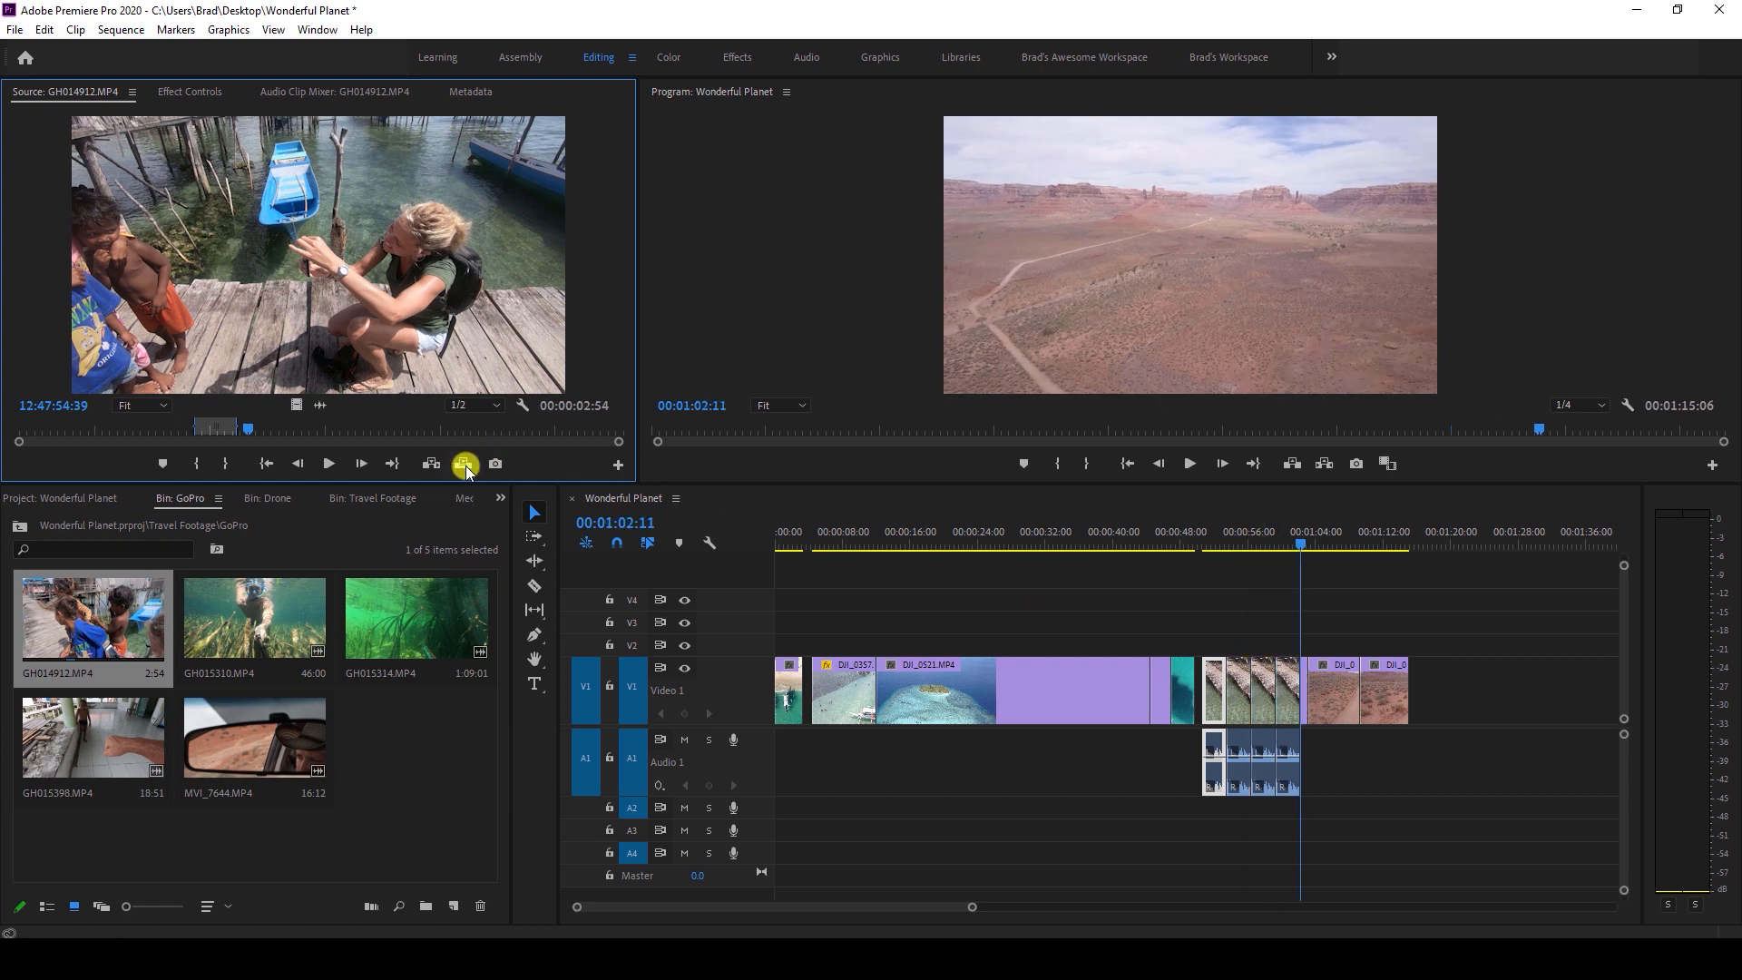
click(464, 464)
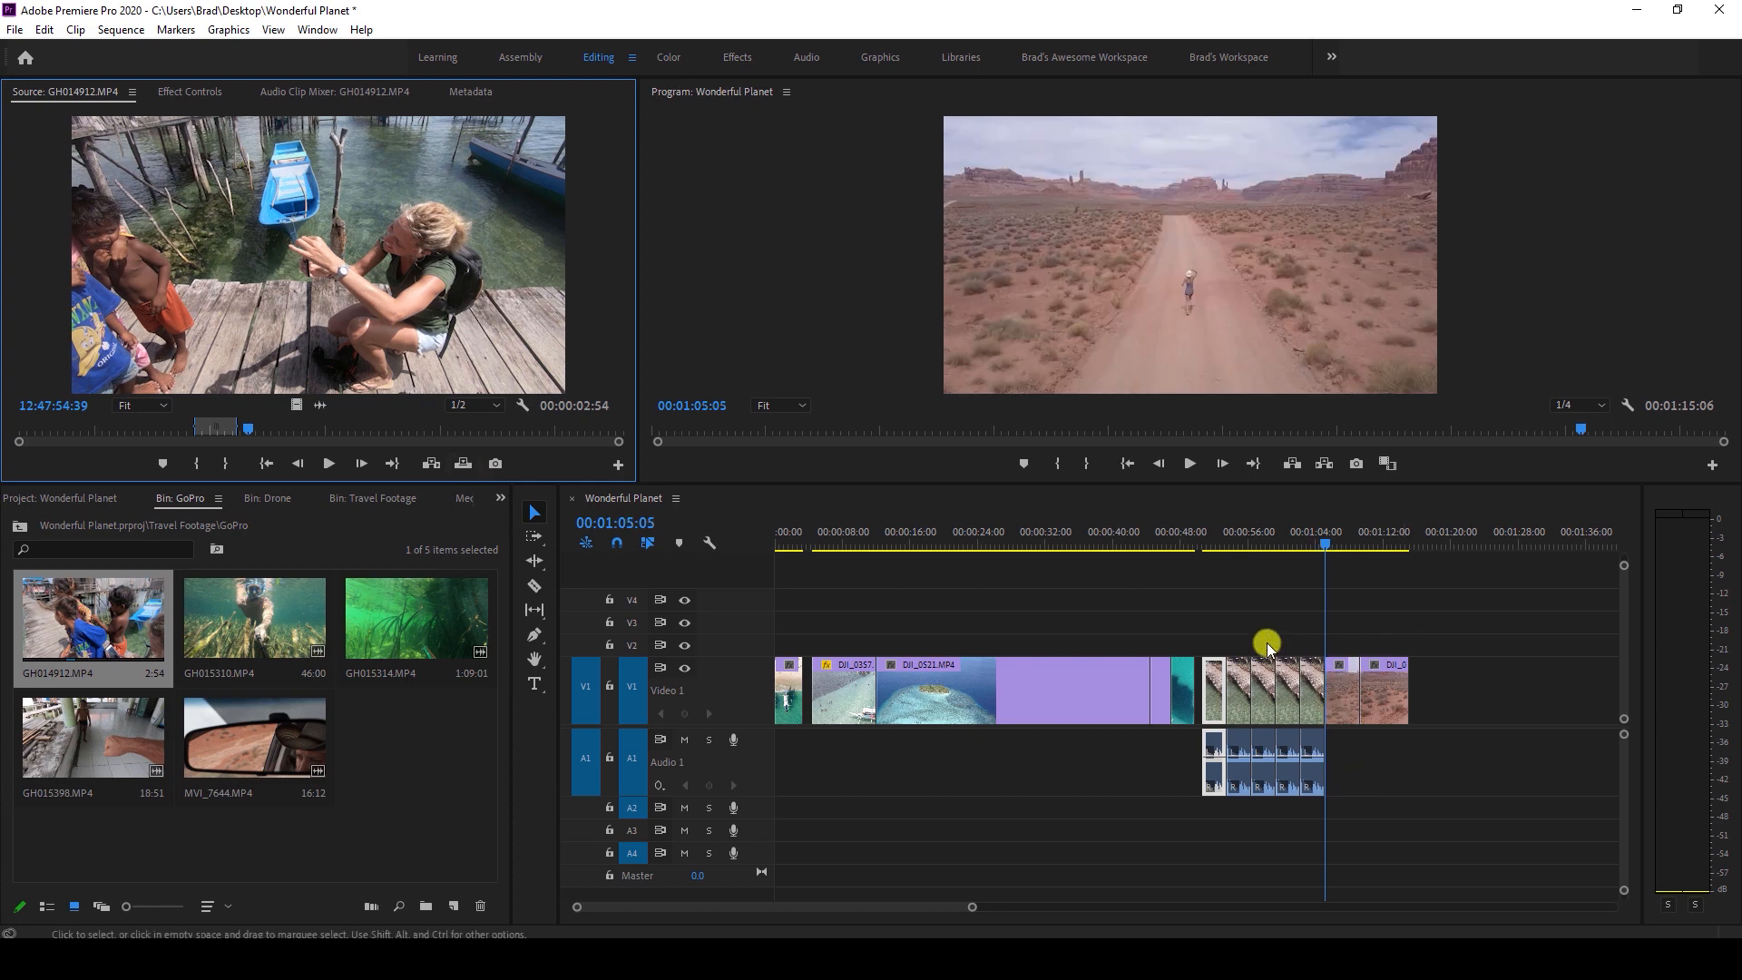
key(ctrl+z)
key(ctrl+z)
key(ctrl+z)
key(ctrl+z)
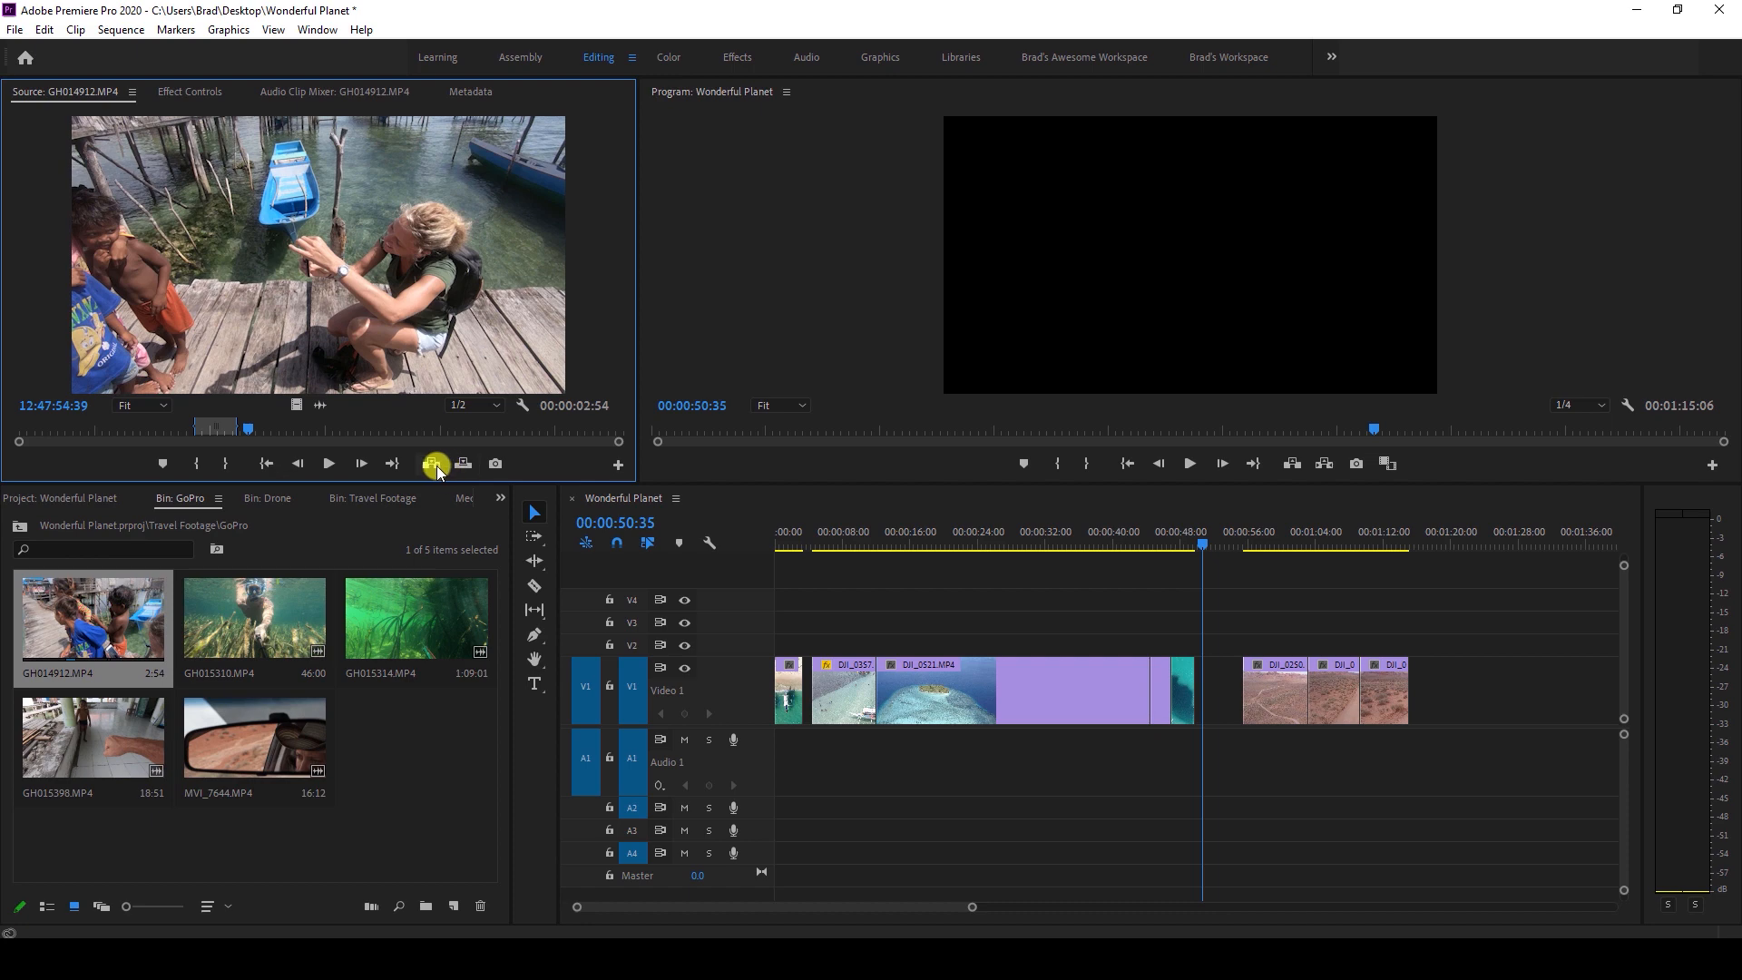
Move the three desert drone clips on V1 about 4.5 seconds later to widen the gap before them.
drag(1248, 626, 1440, 743)
drag(1275, 699, 1340, 700)
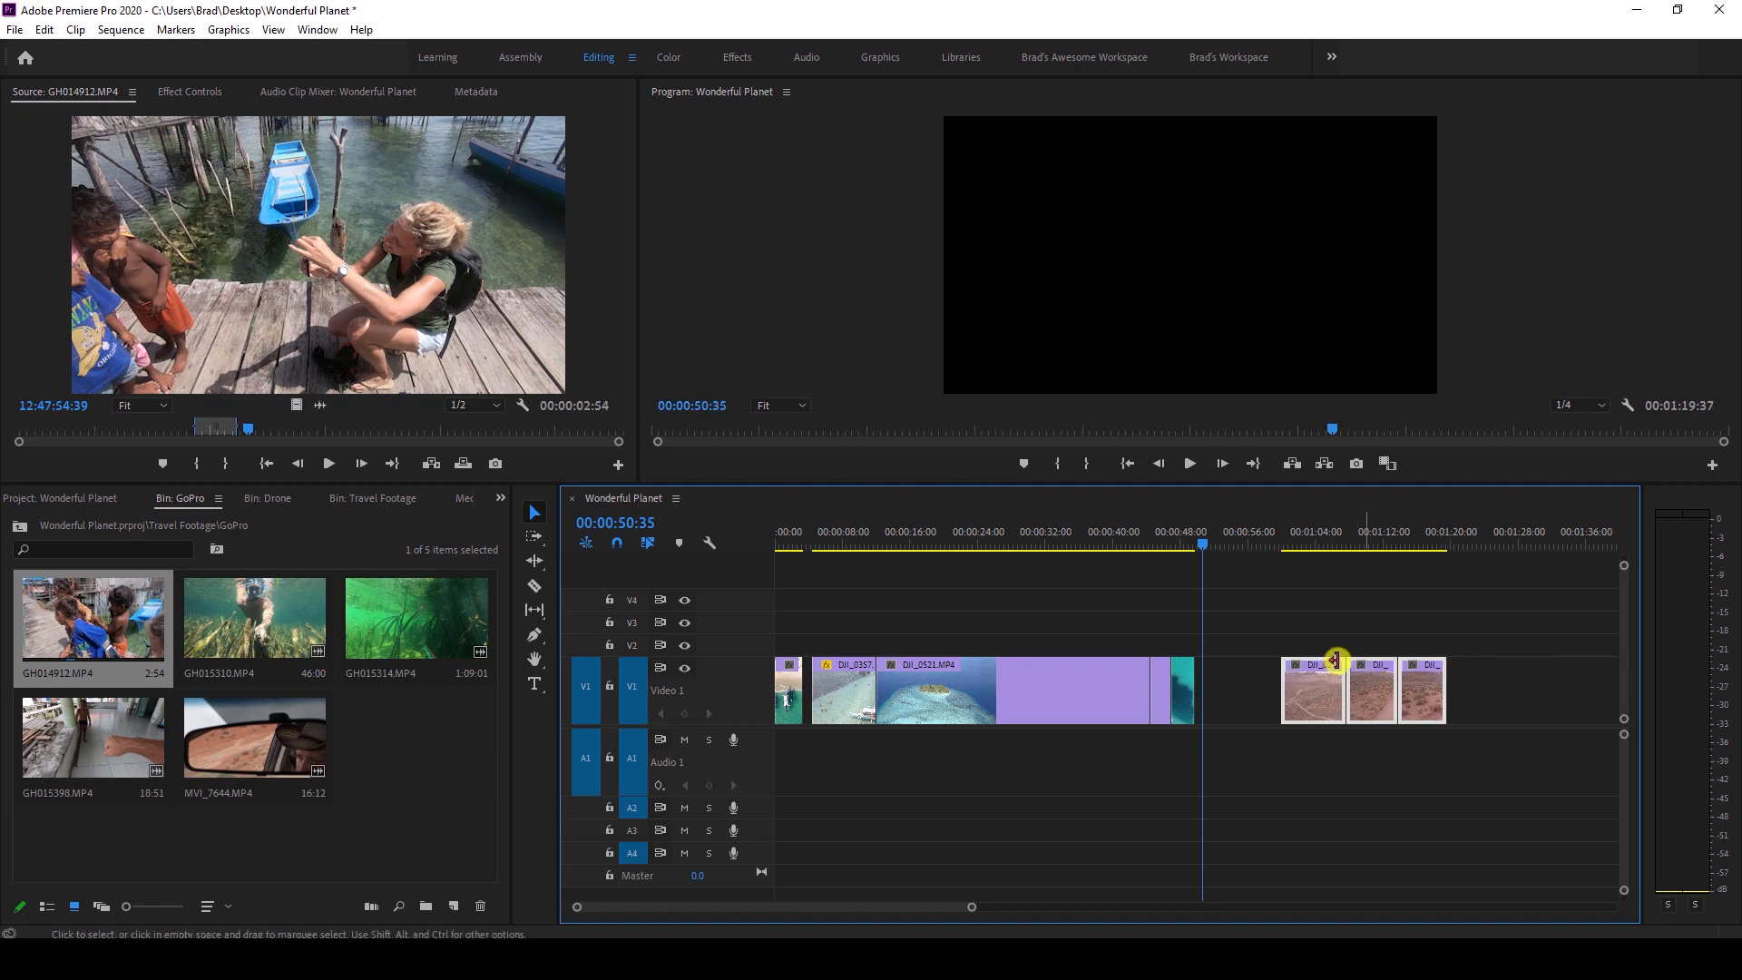
click(1226, 589)
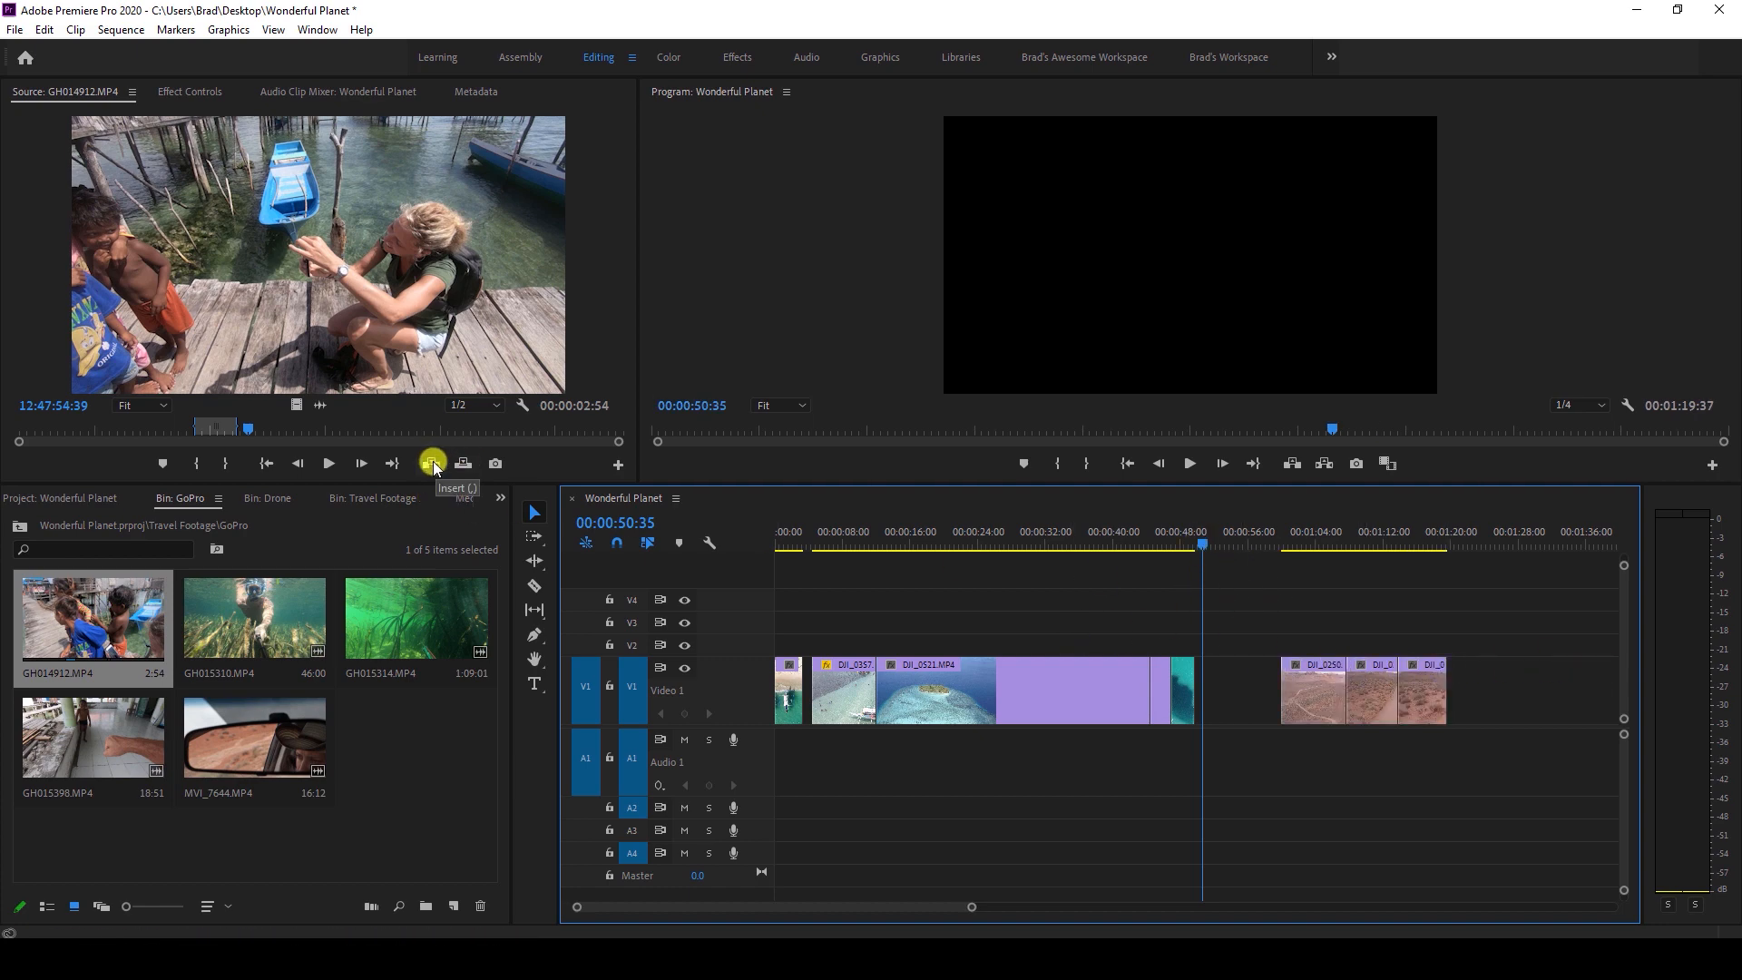
Insert the marked GH014912.MP4 range at 00:00:50:35, play it back, and select the placed clip.
click(433, 462)
drag(1226, 542, 1205, 540)
key(space)
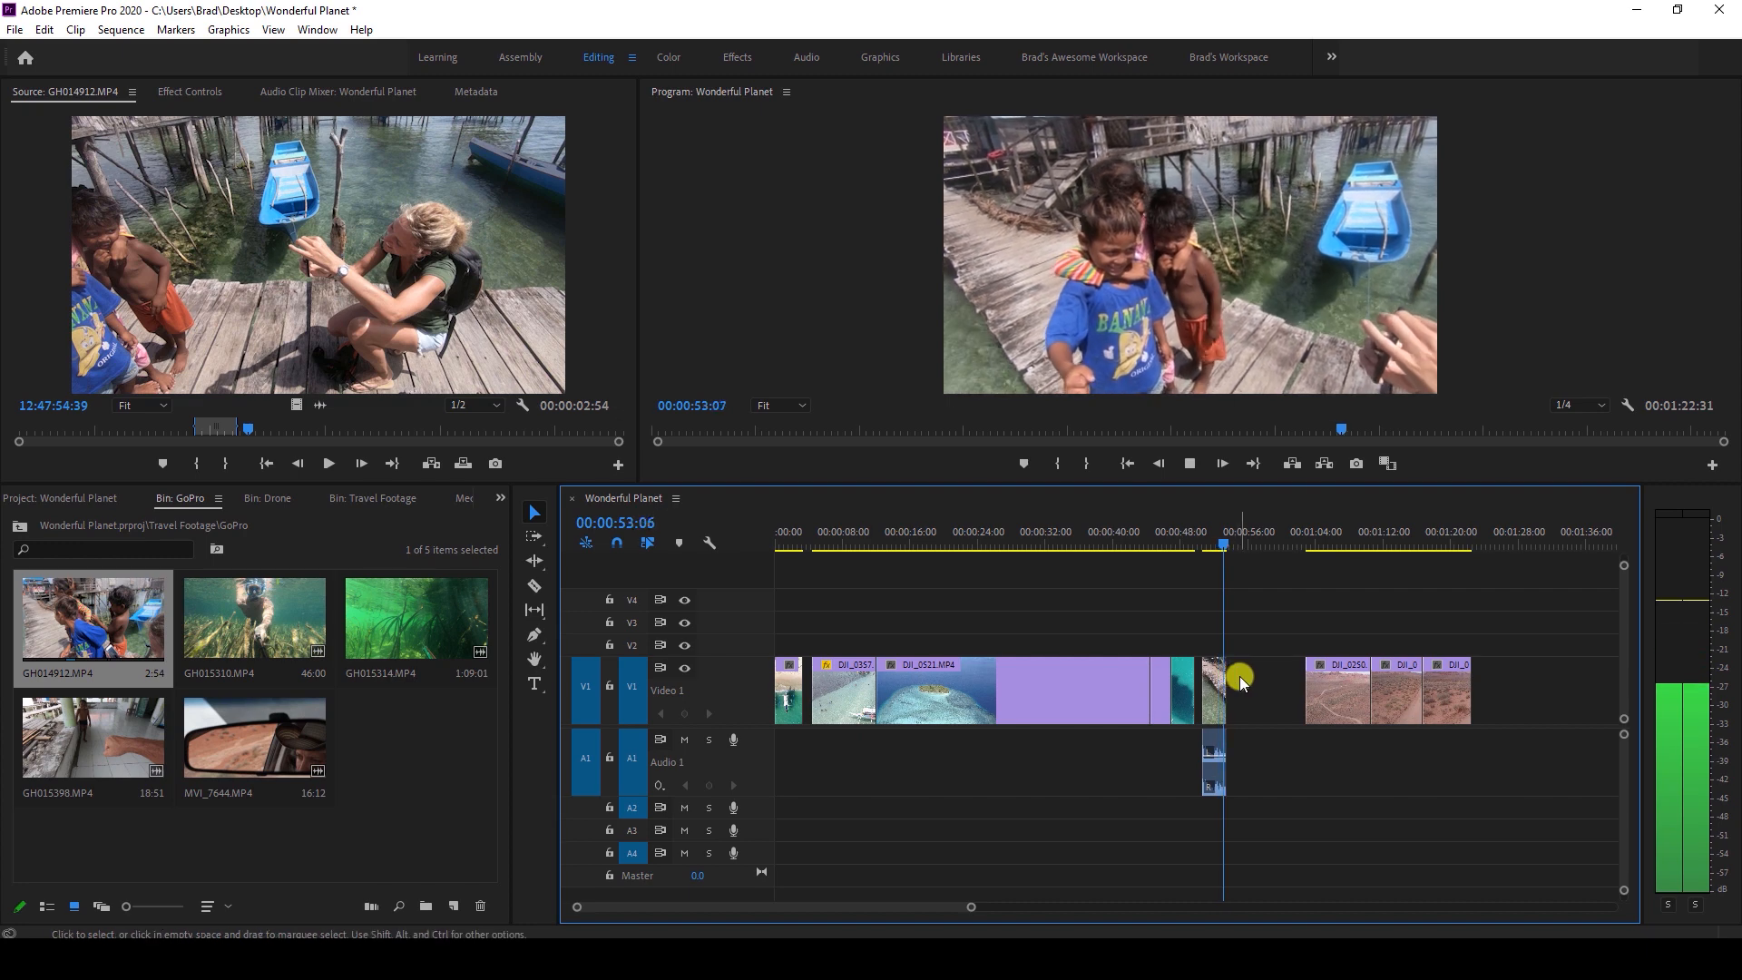
key(space)
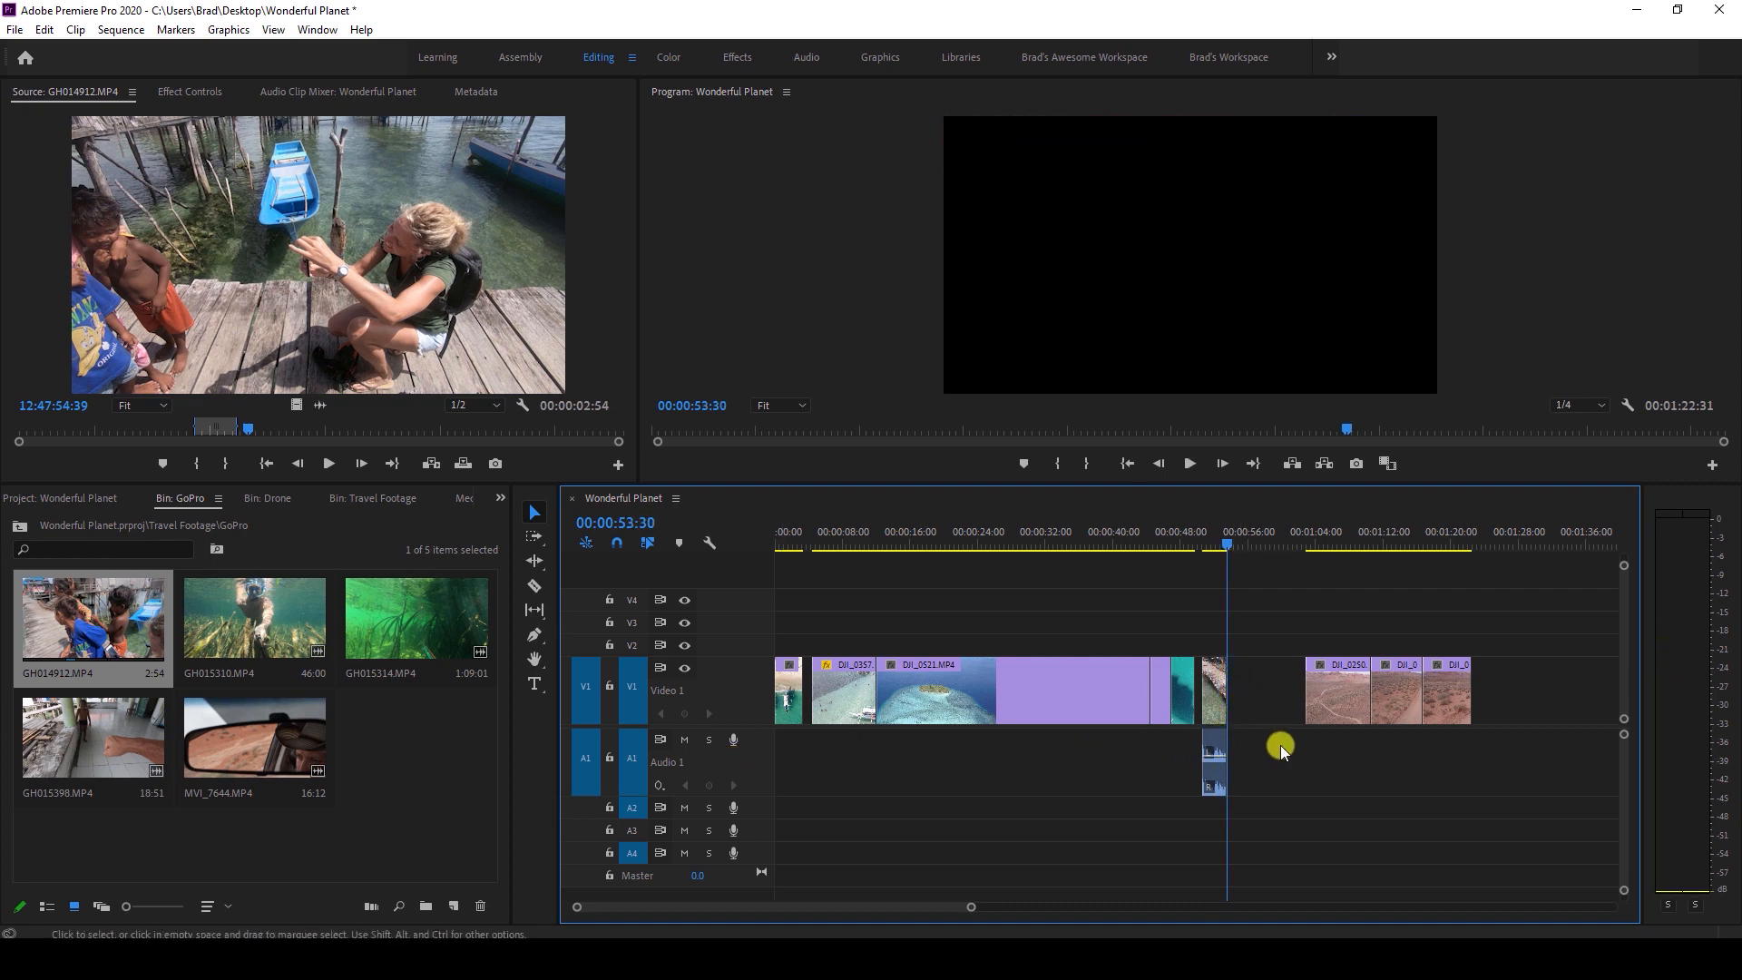
click(1211, 765)
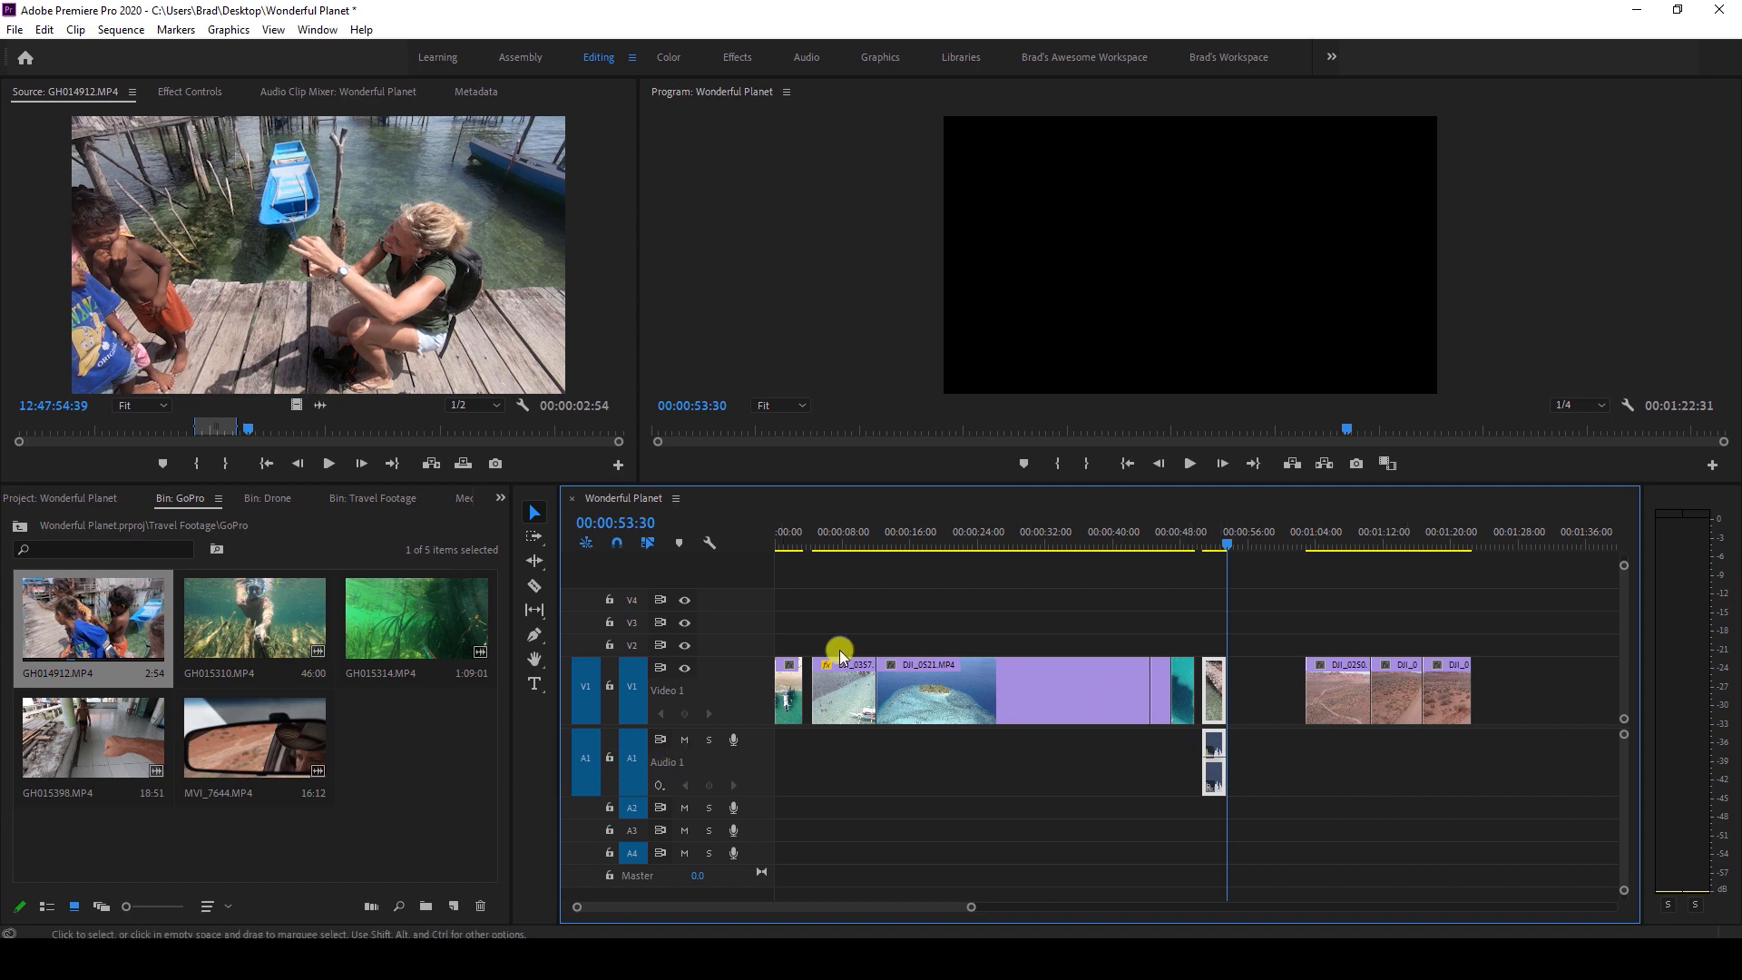
Mark a 00:00:03:07 range of the snorkeling shot in GH015310.MP4 and insert it on the timeline at 00:00:53:30.
click(240, 613)
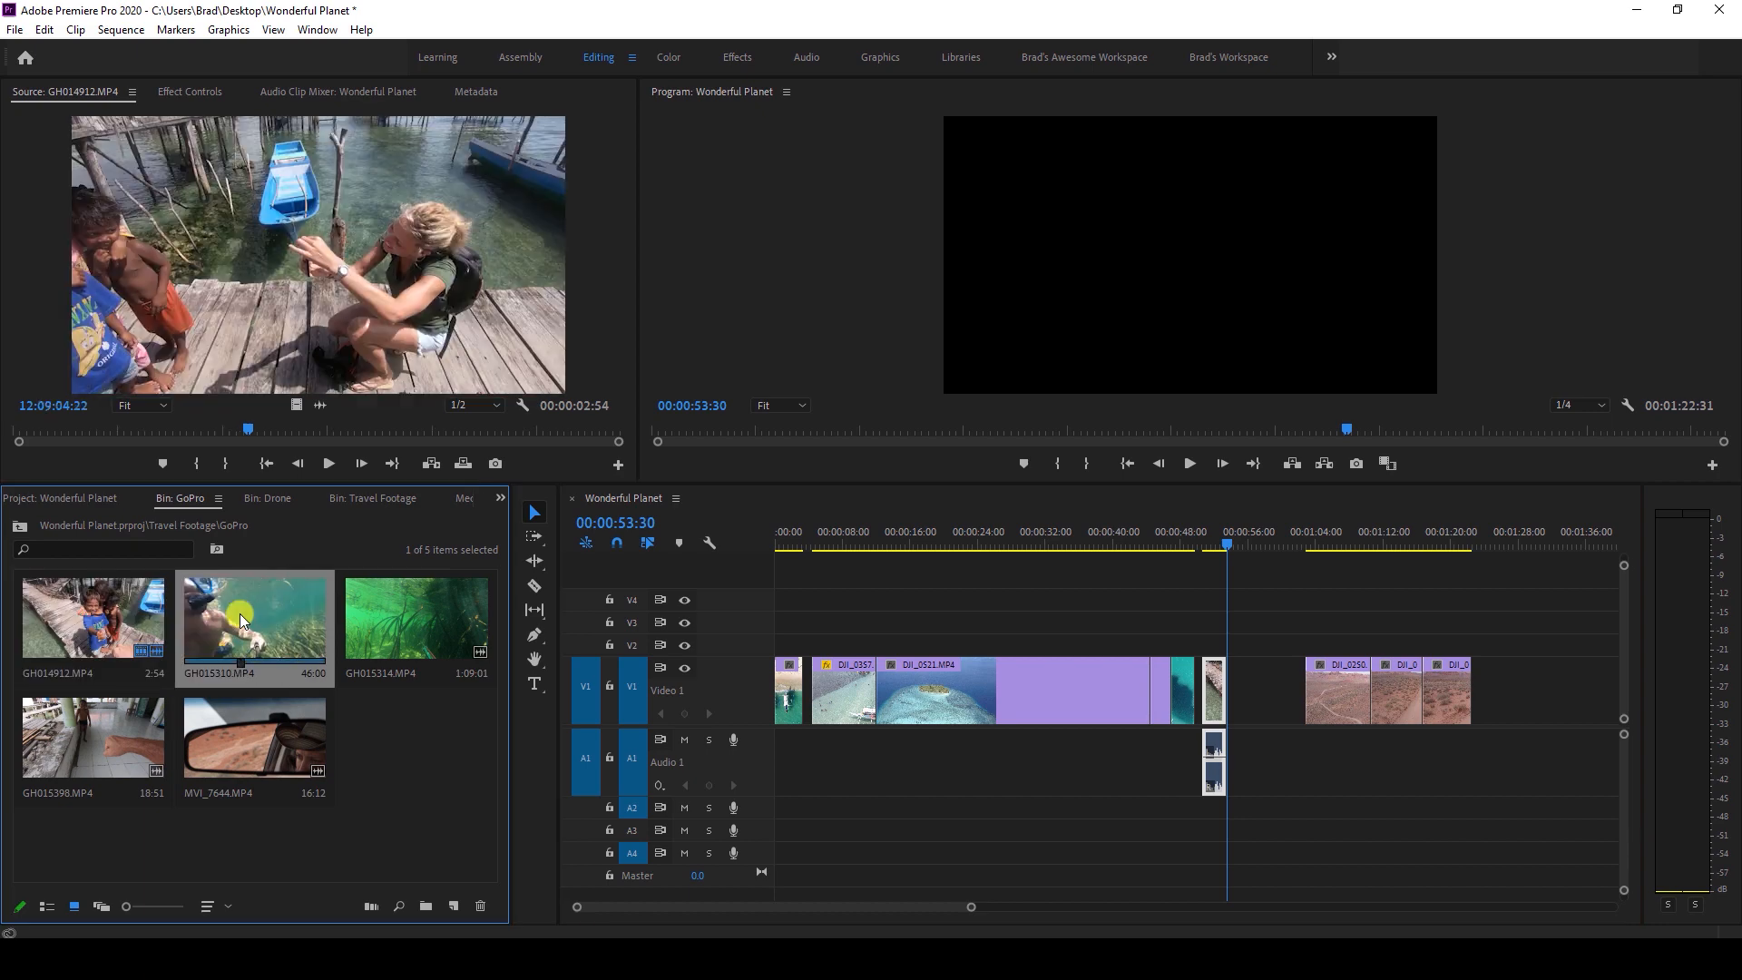
double_click(240, 613)
drag(67, 430, 65, 433)
key(space)
key(space)
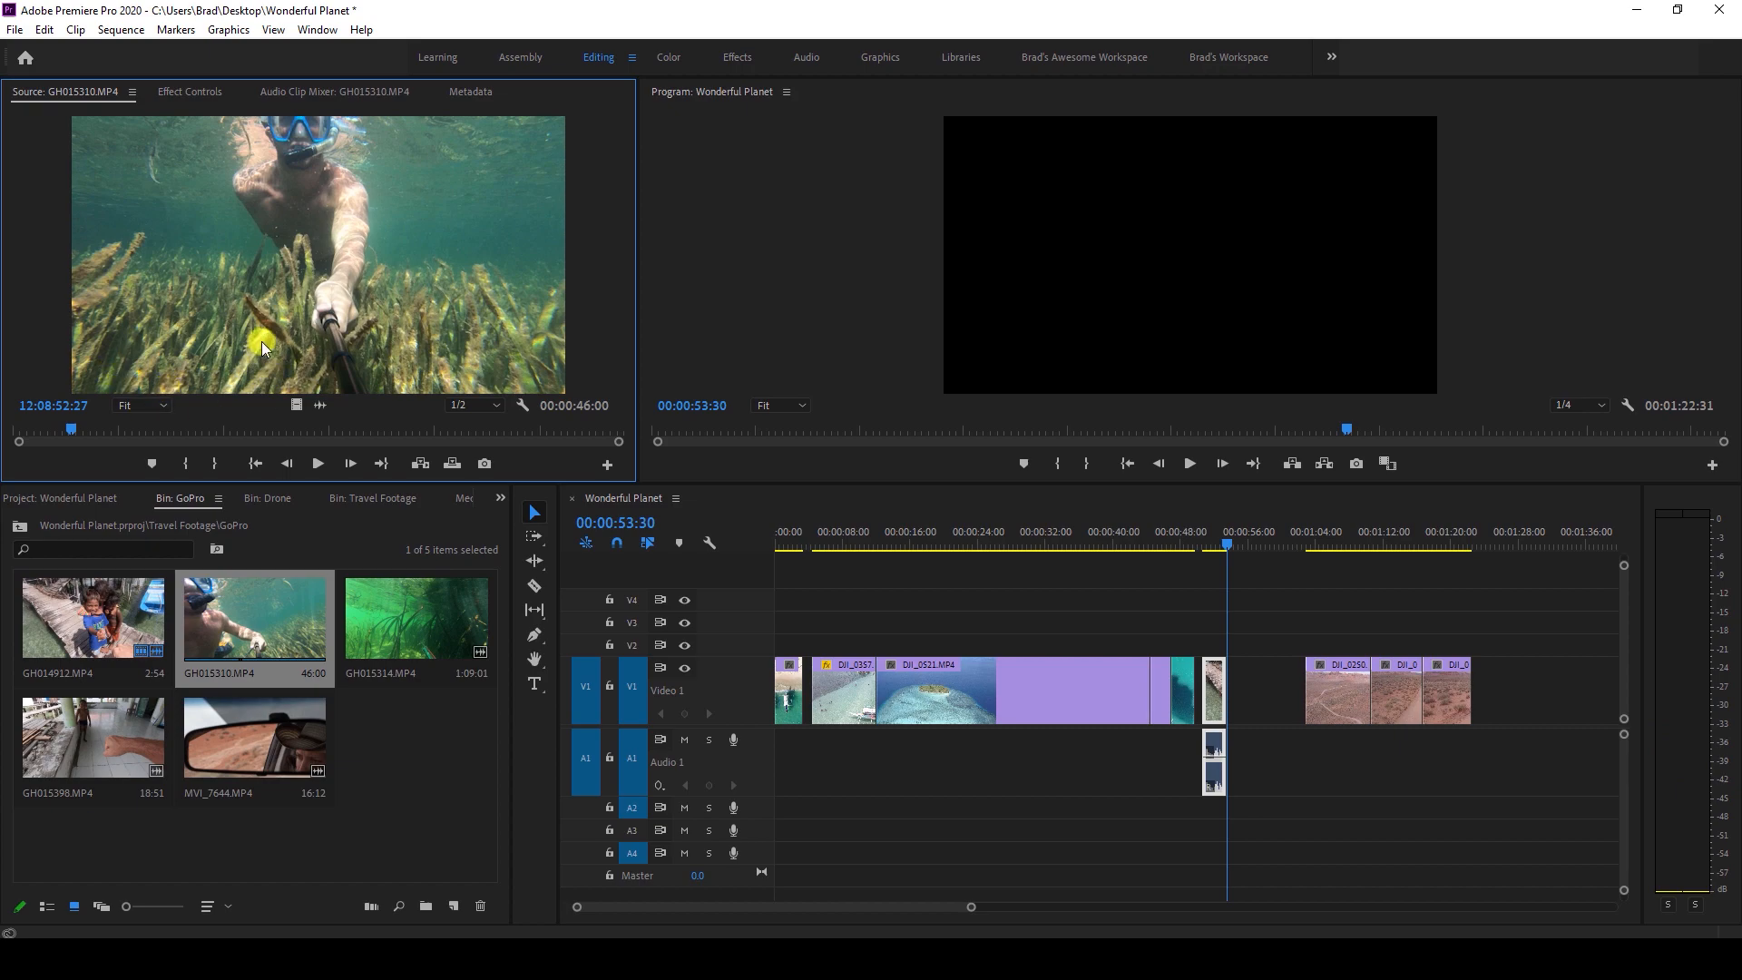
key(space)
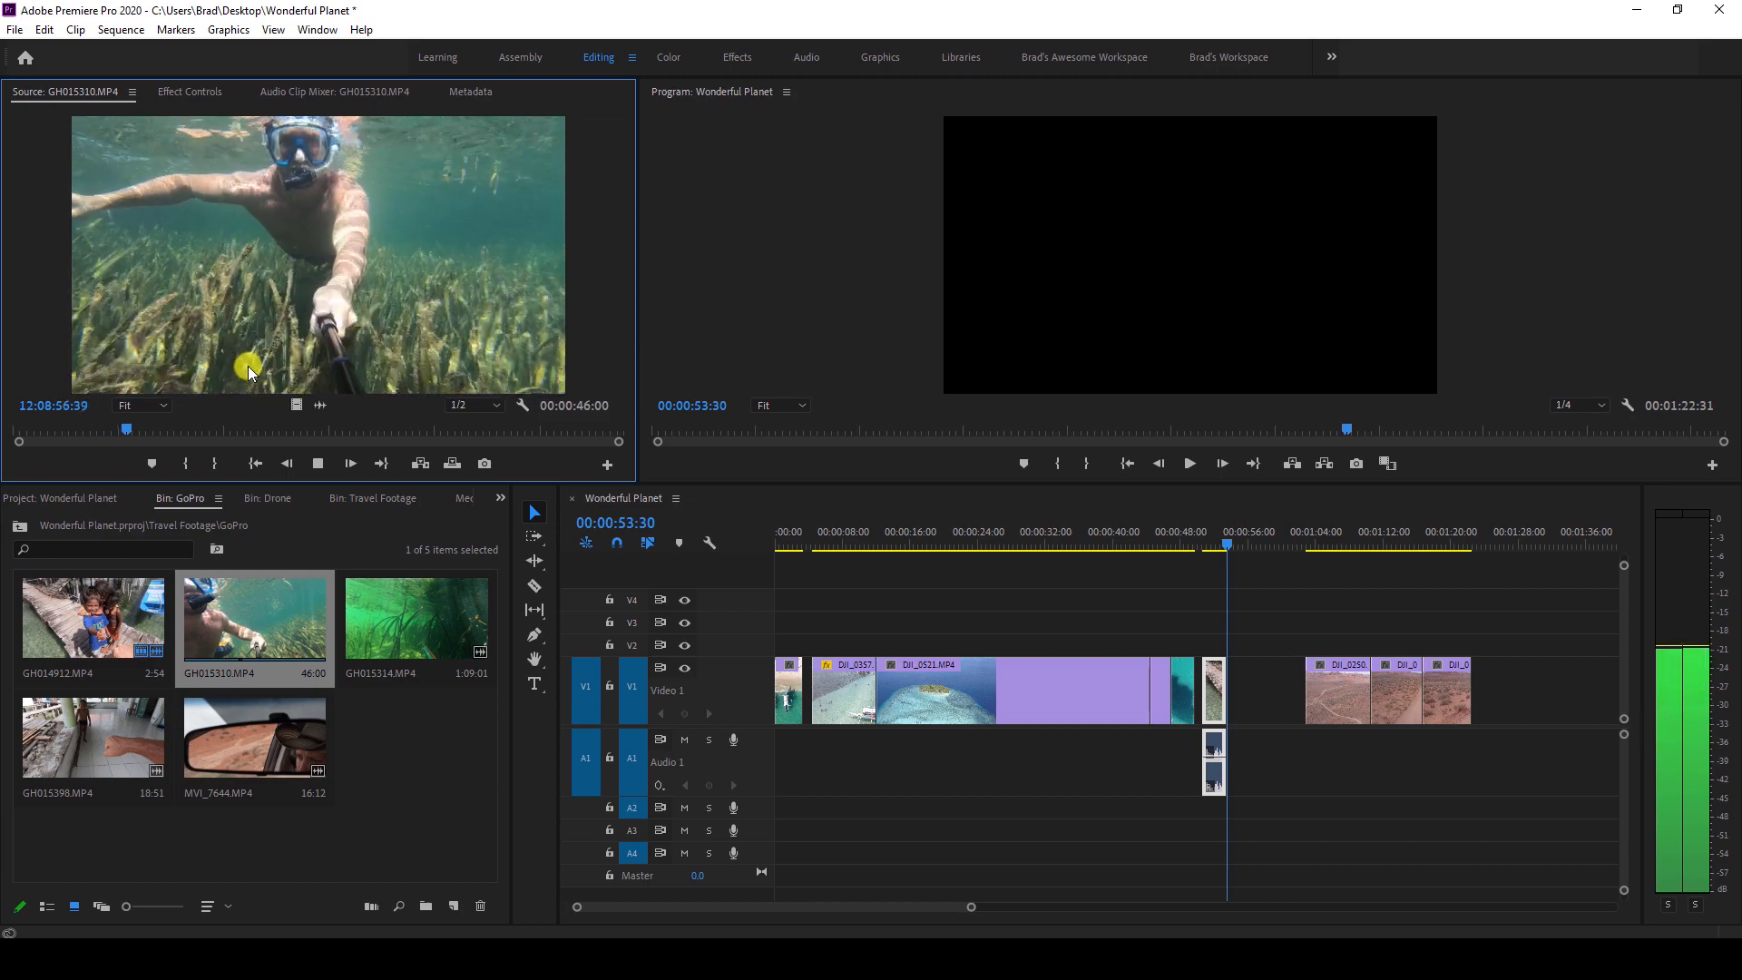
key(i)
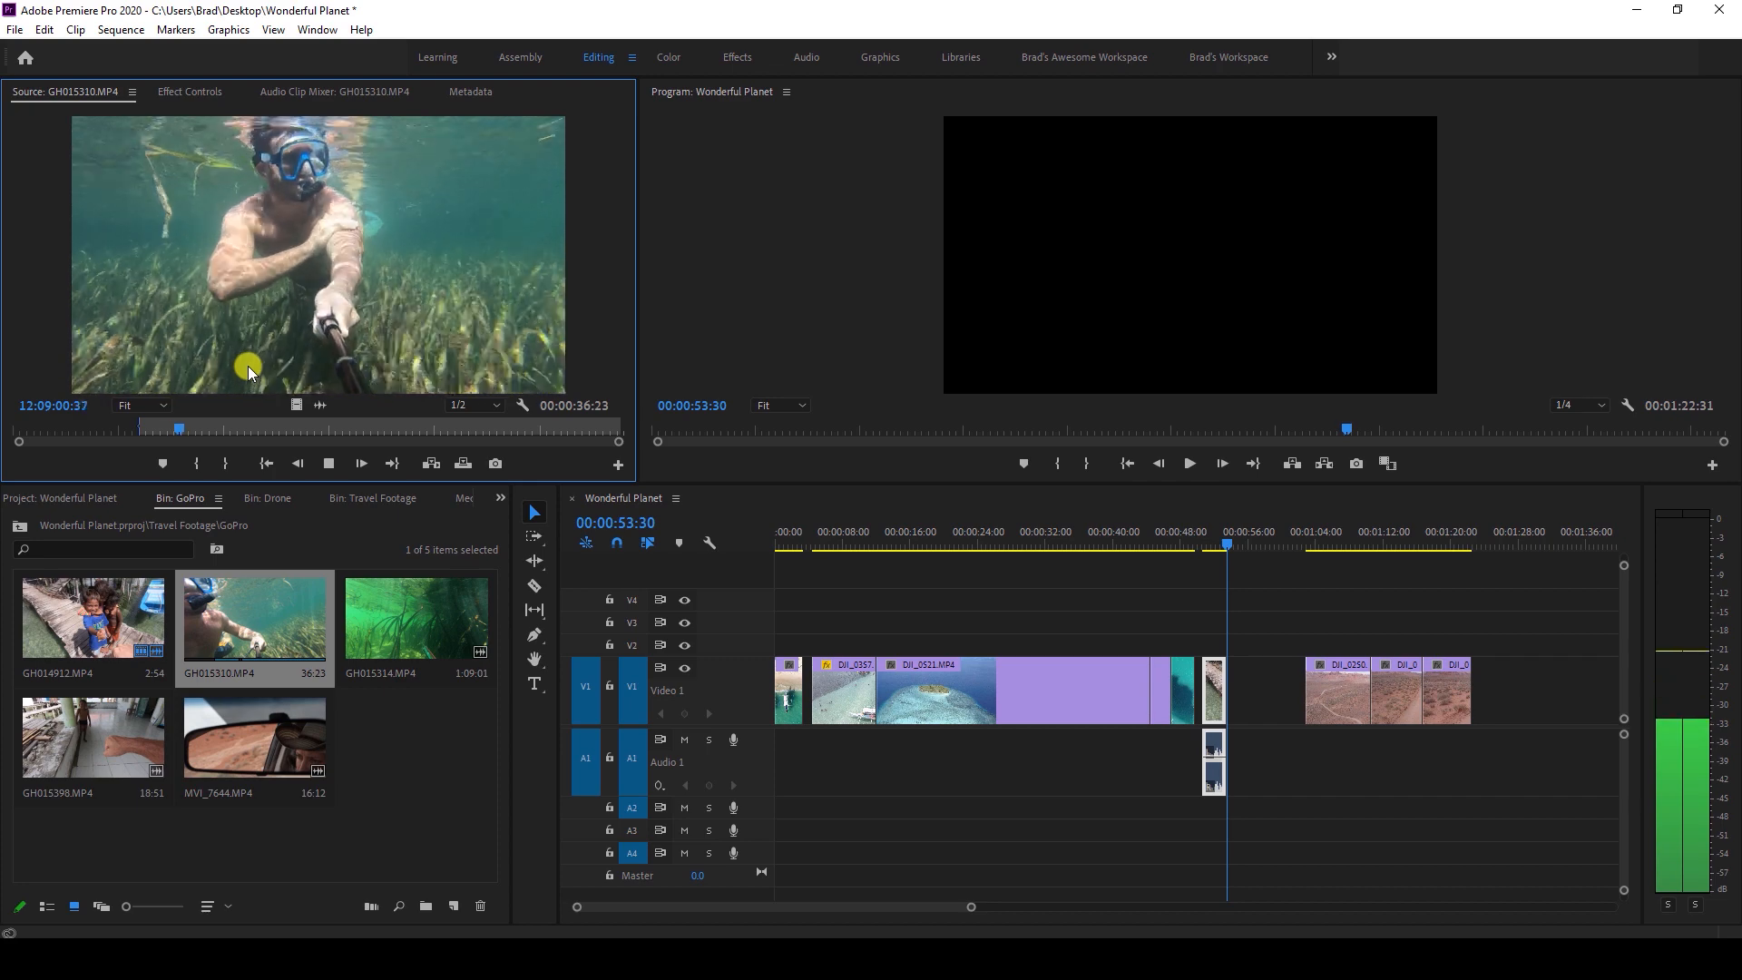
key(o)
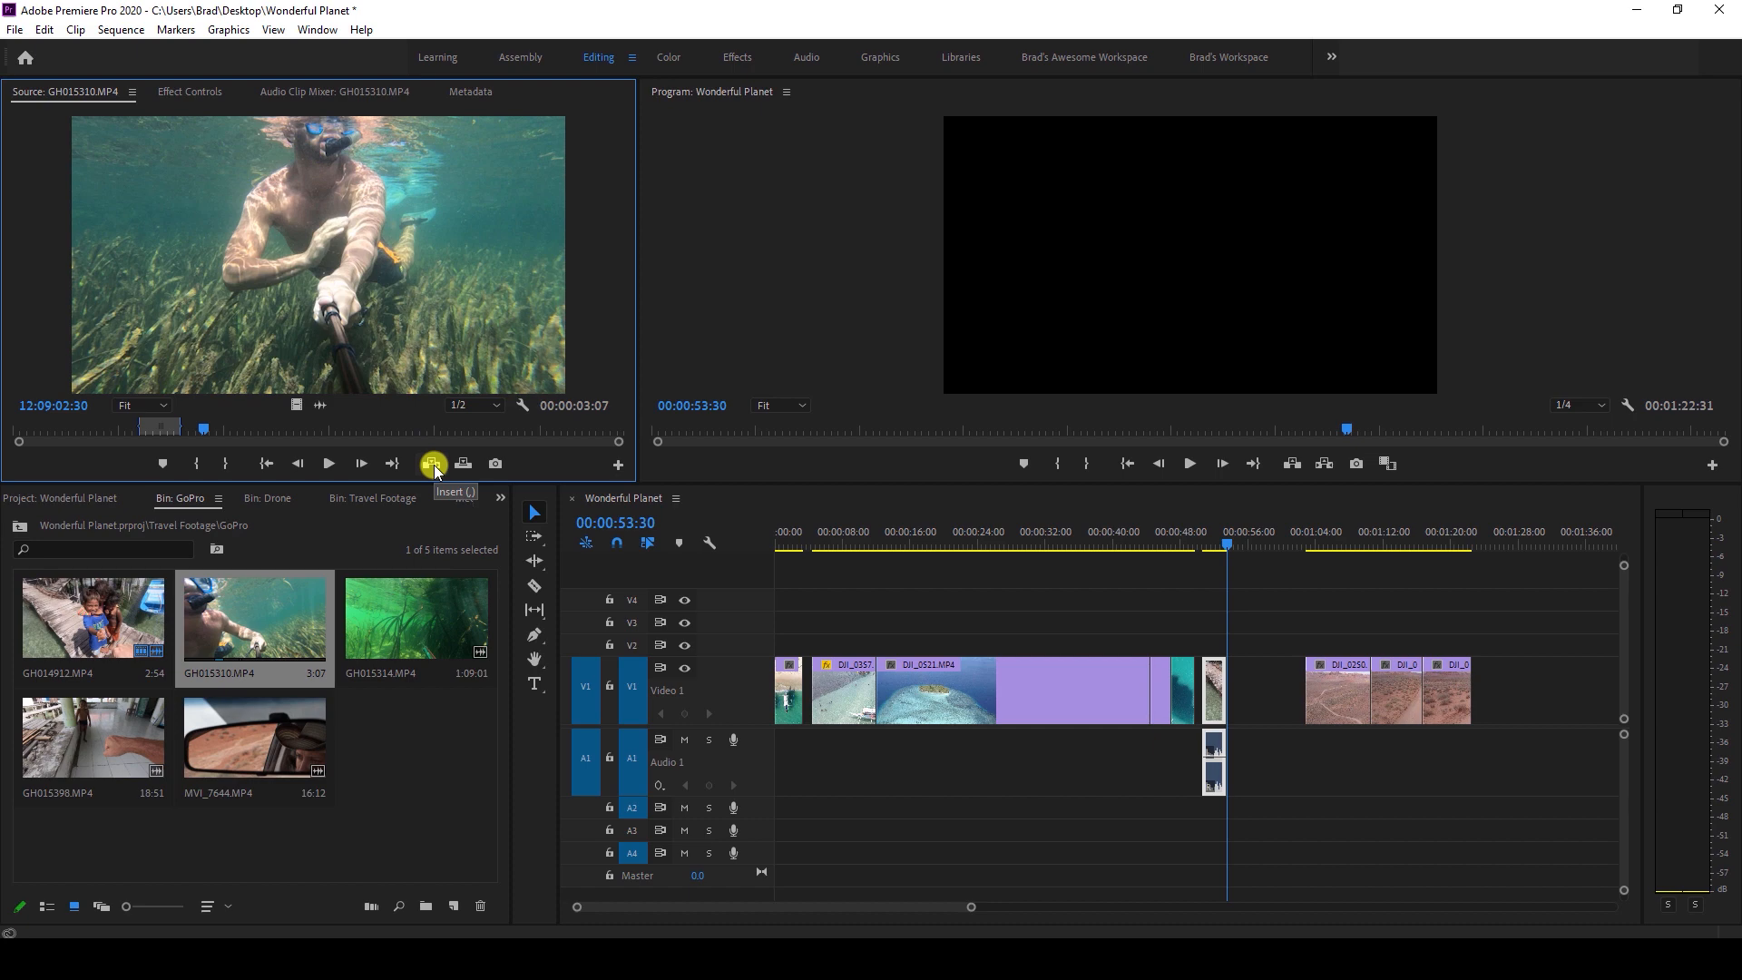
key(comma)
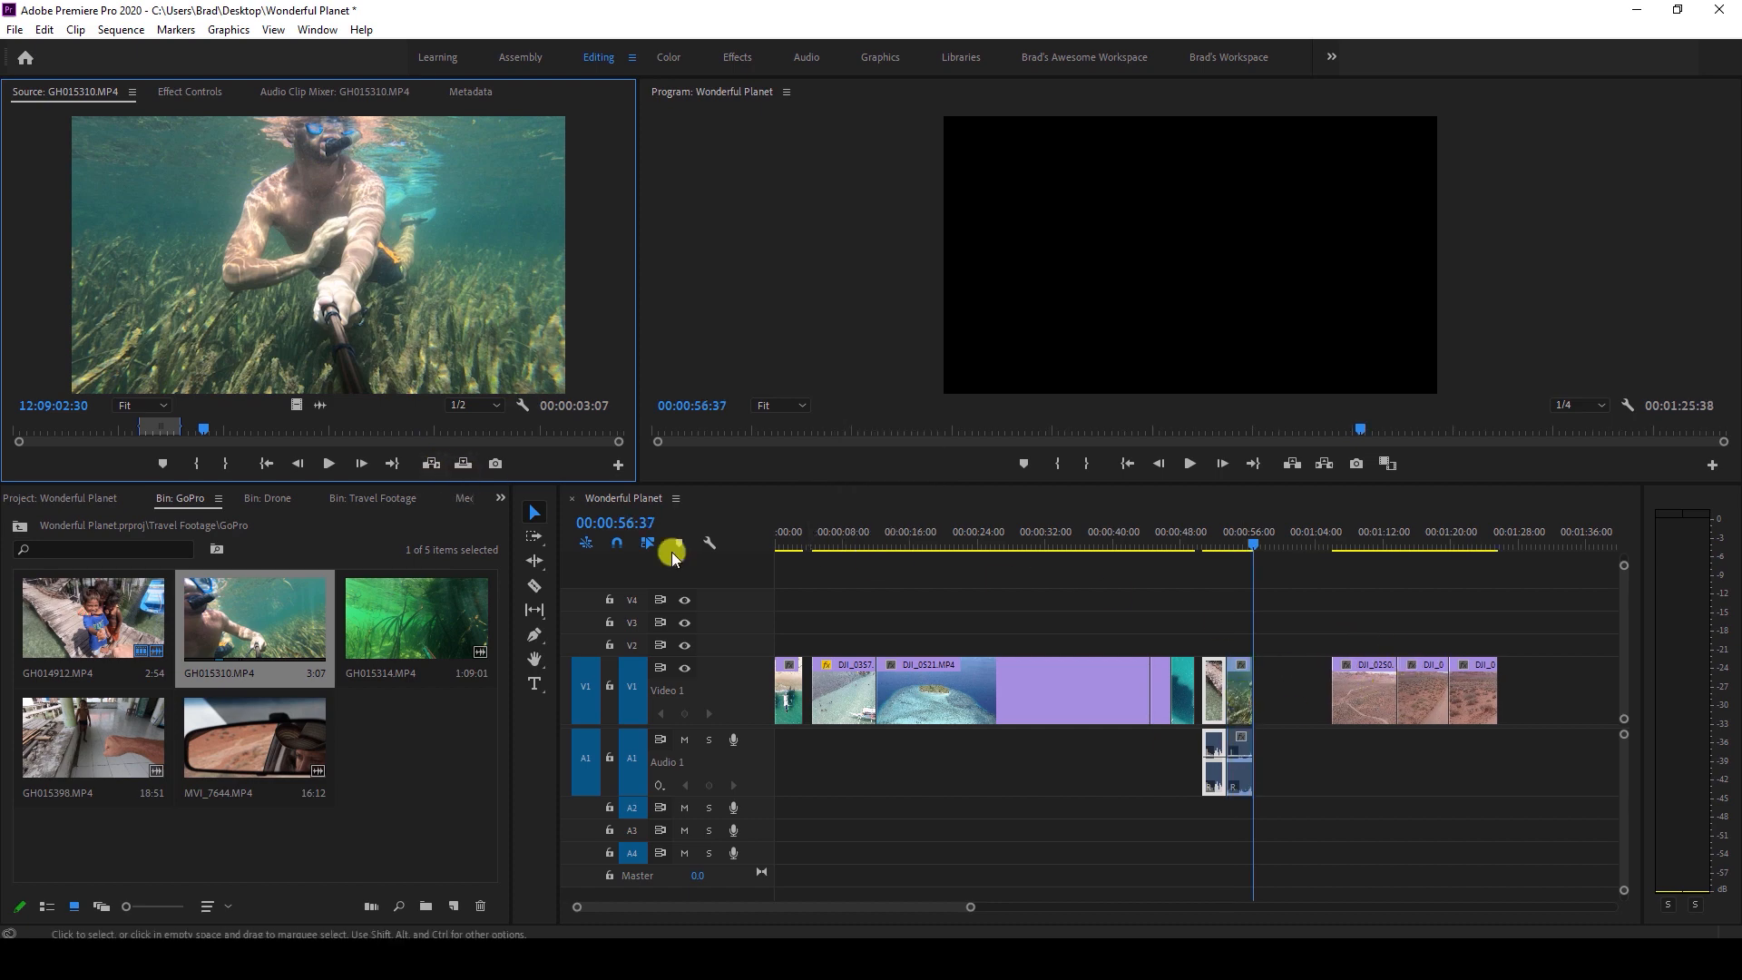
Mark a 00:00:03:57 range of the mangrove shot in GH015314.MP4 and insert it on the timeline at 00:00:56:37.
double_click(425, 619)
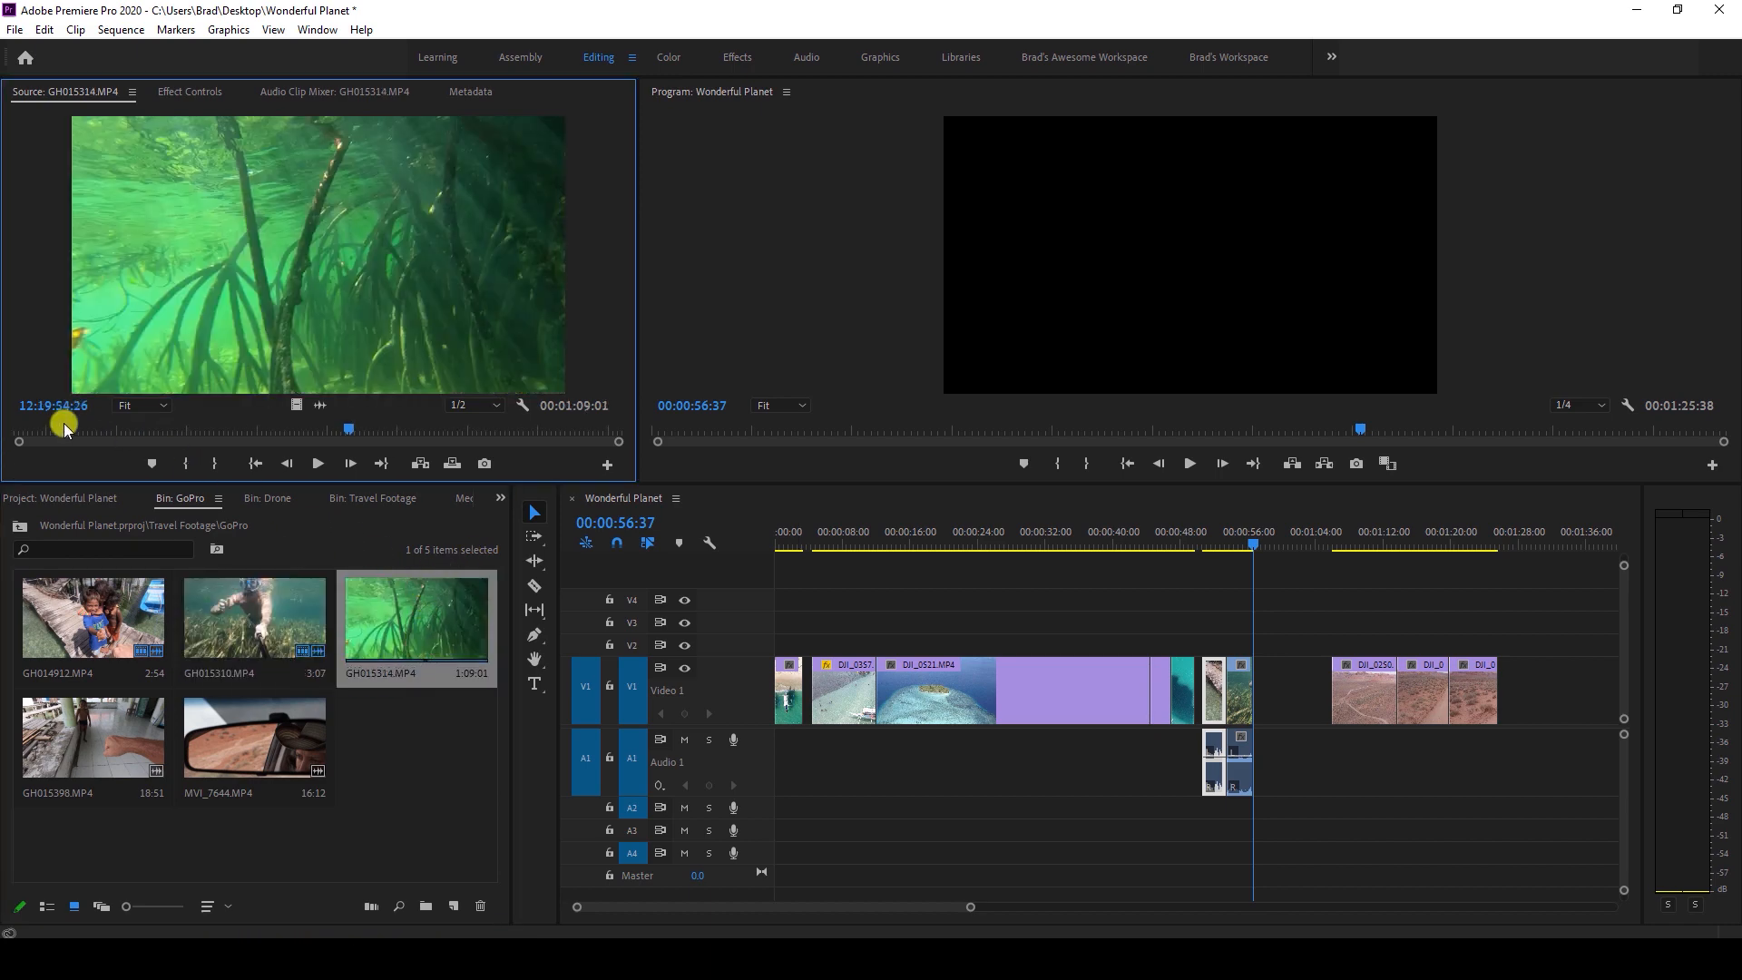
click(90, 432)
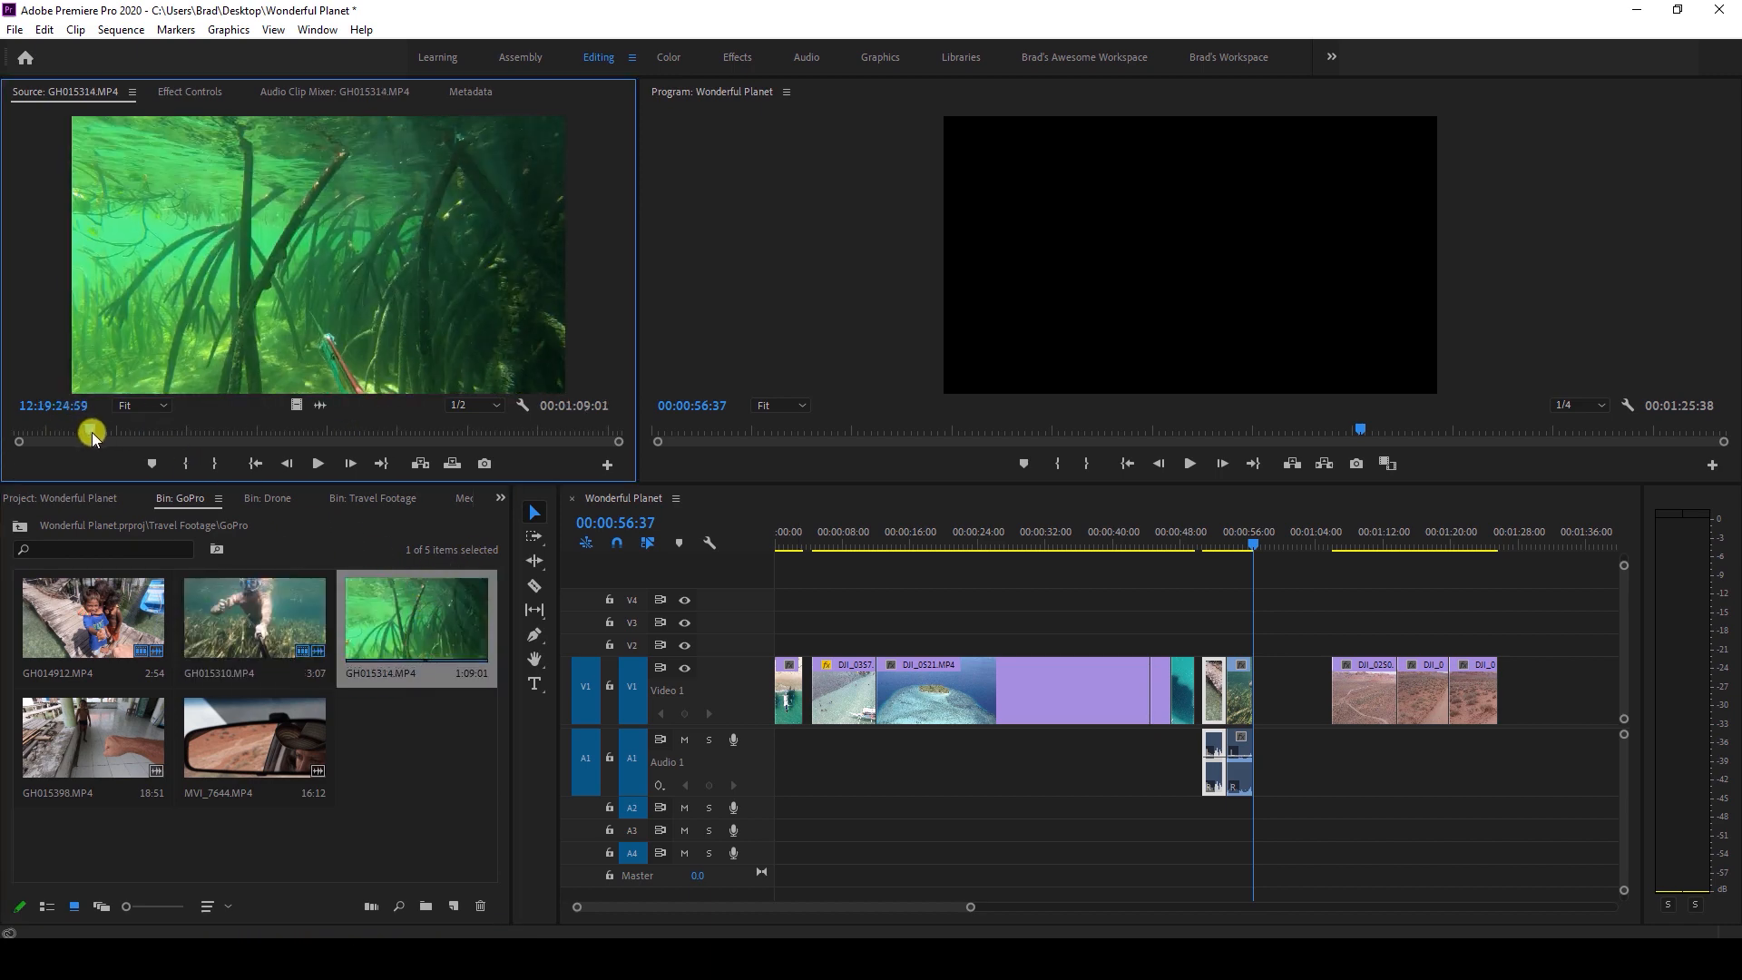
click(195, 465)
key(space)
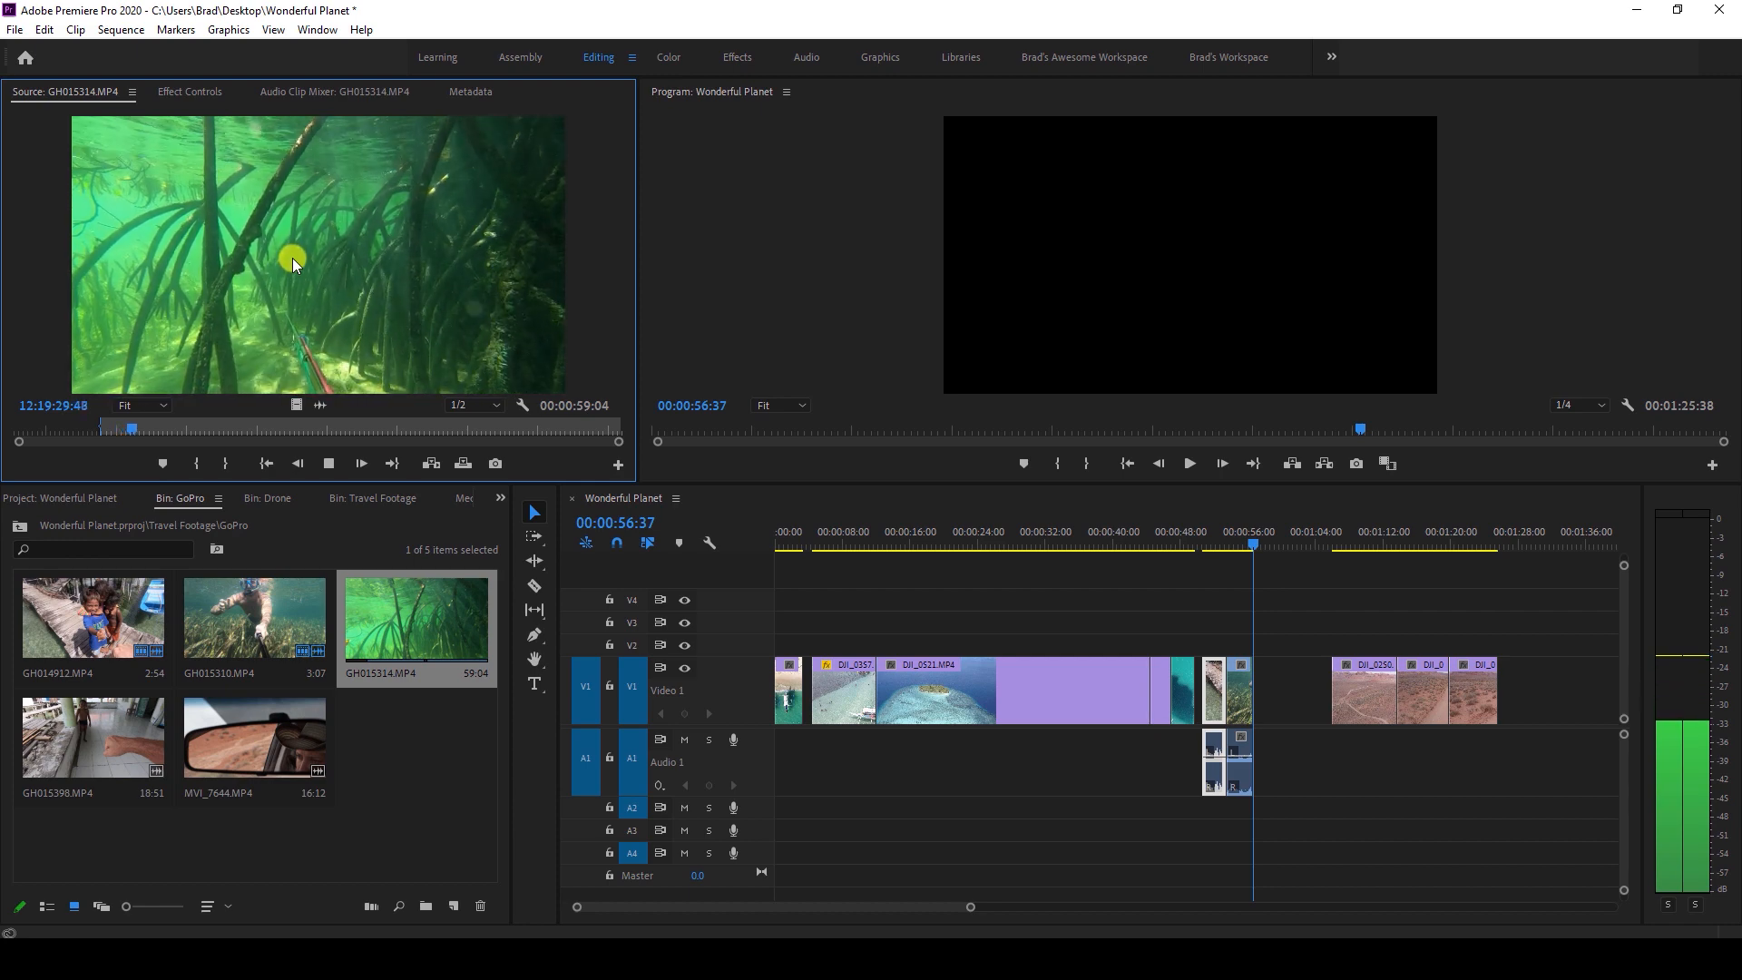
key(o)
key(space)
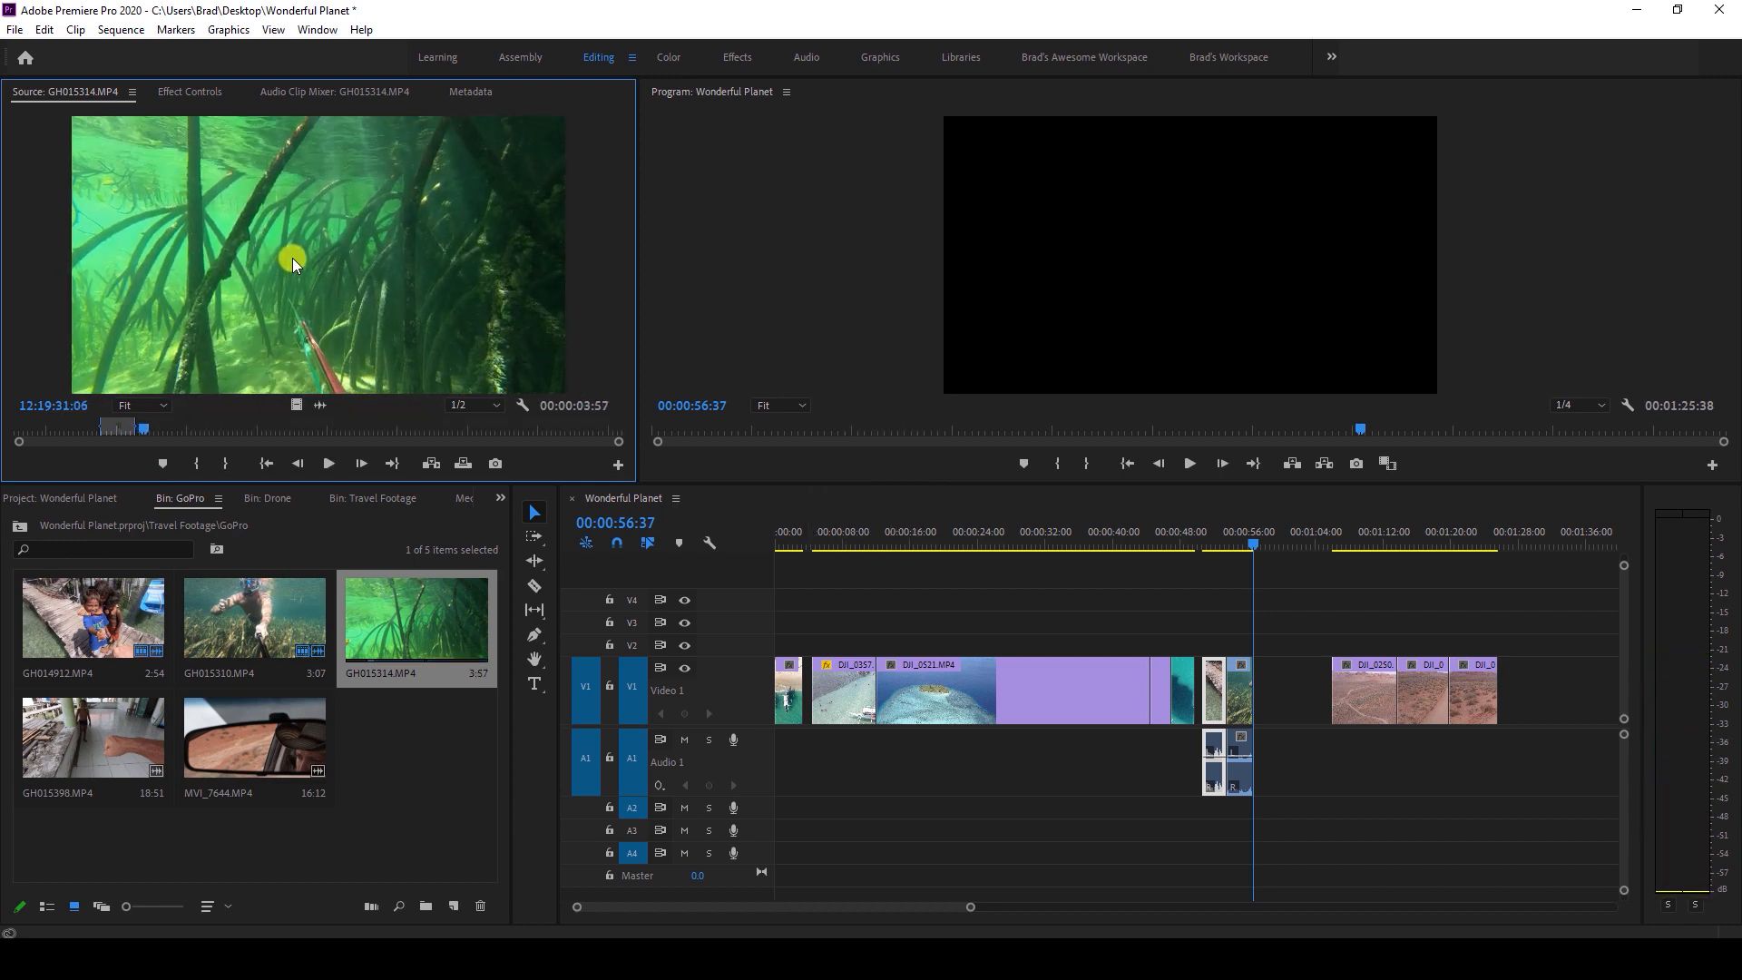
key(comma)
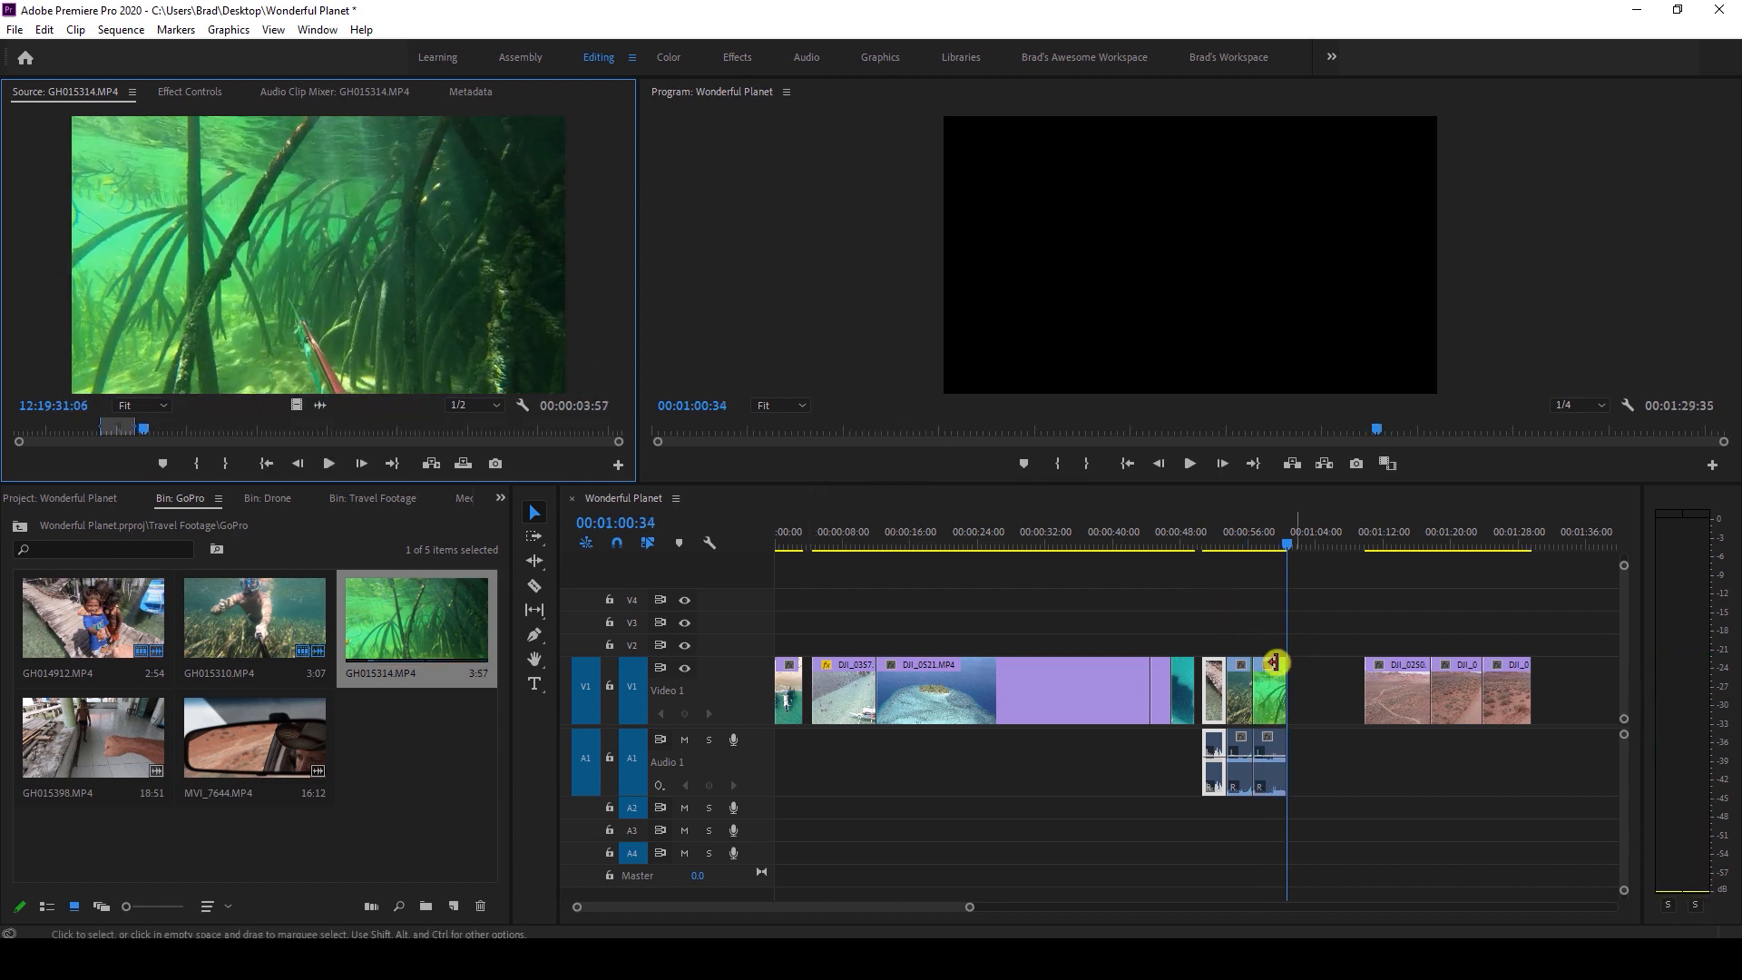
Play back the inserted GoPro clips on the timeline from 00:00:52:44.
click(1207, 535)
mouse_move(1207, 535)
mouse_down()
mouse_move(1264, 556)
mouse_move(1223, 560)
mouse_up()
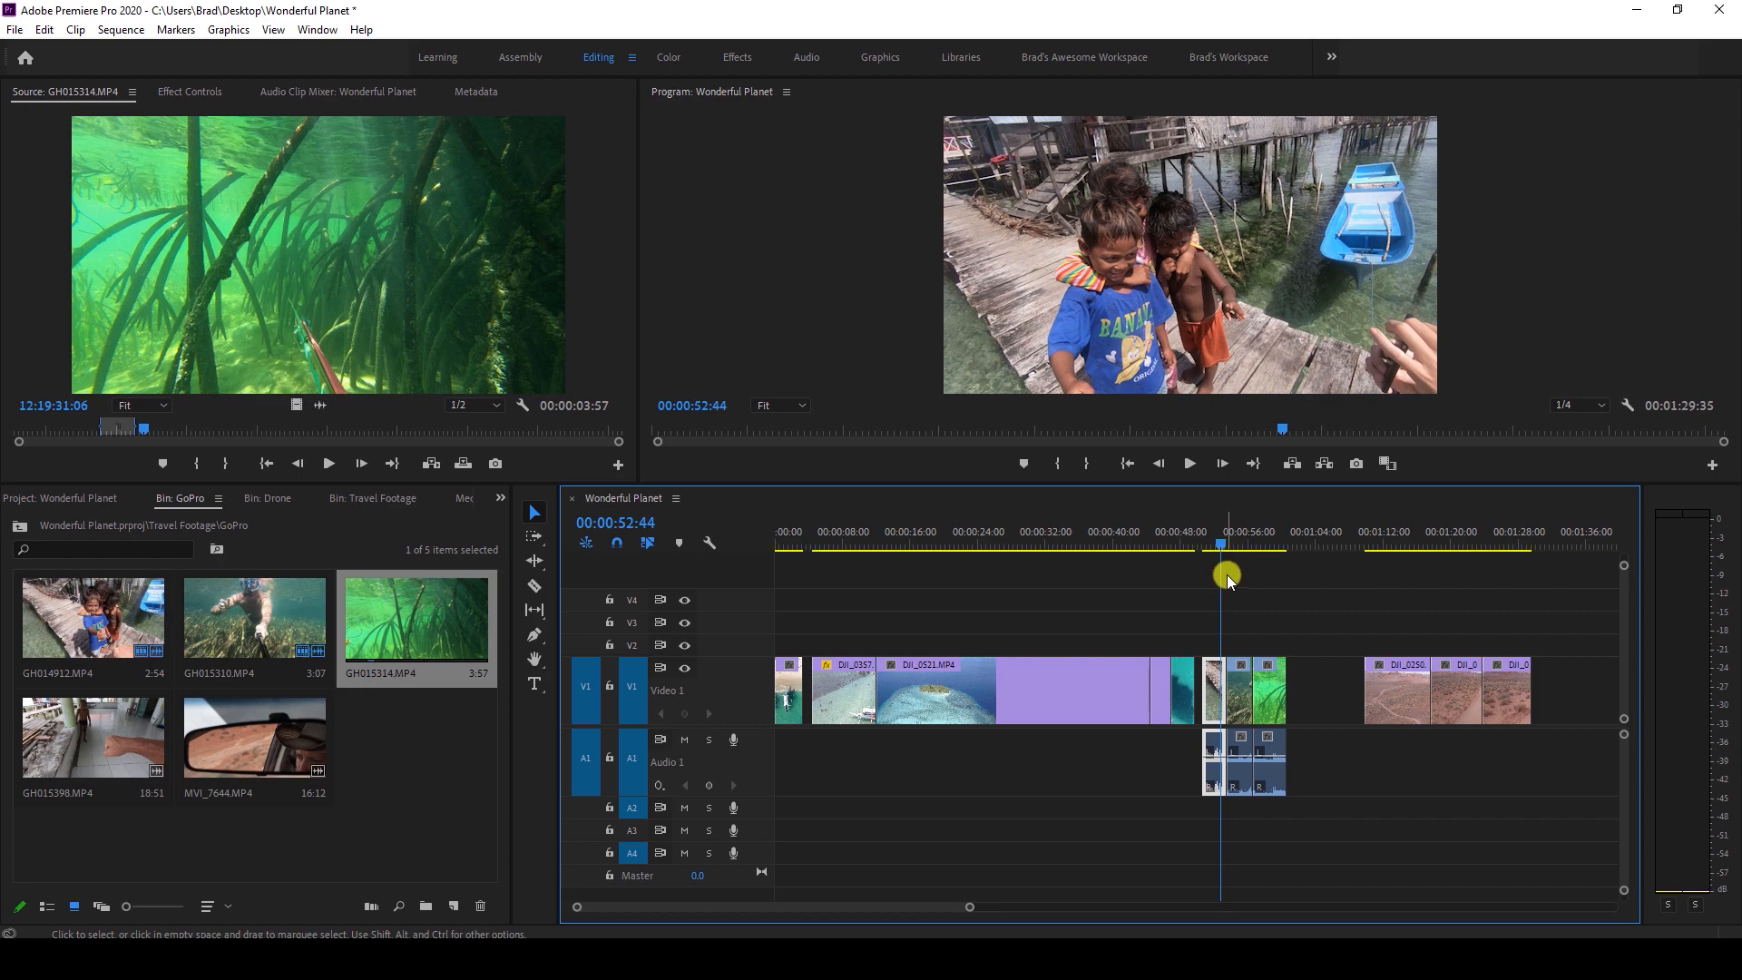
key(space)
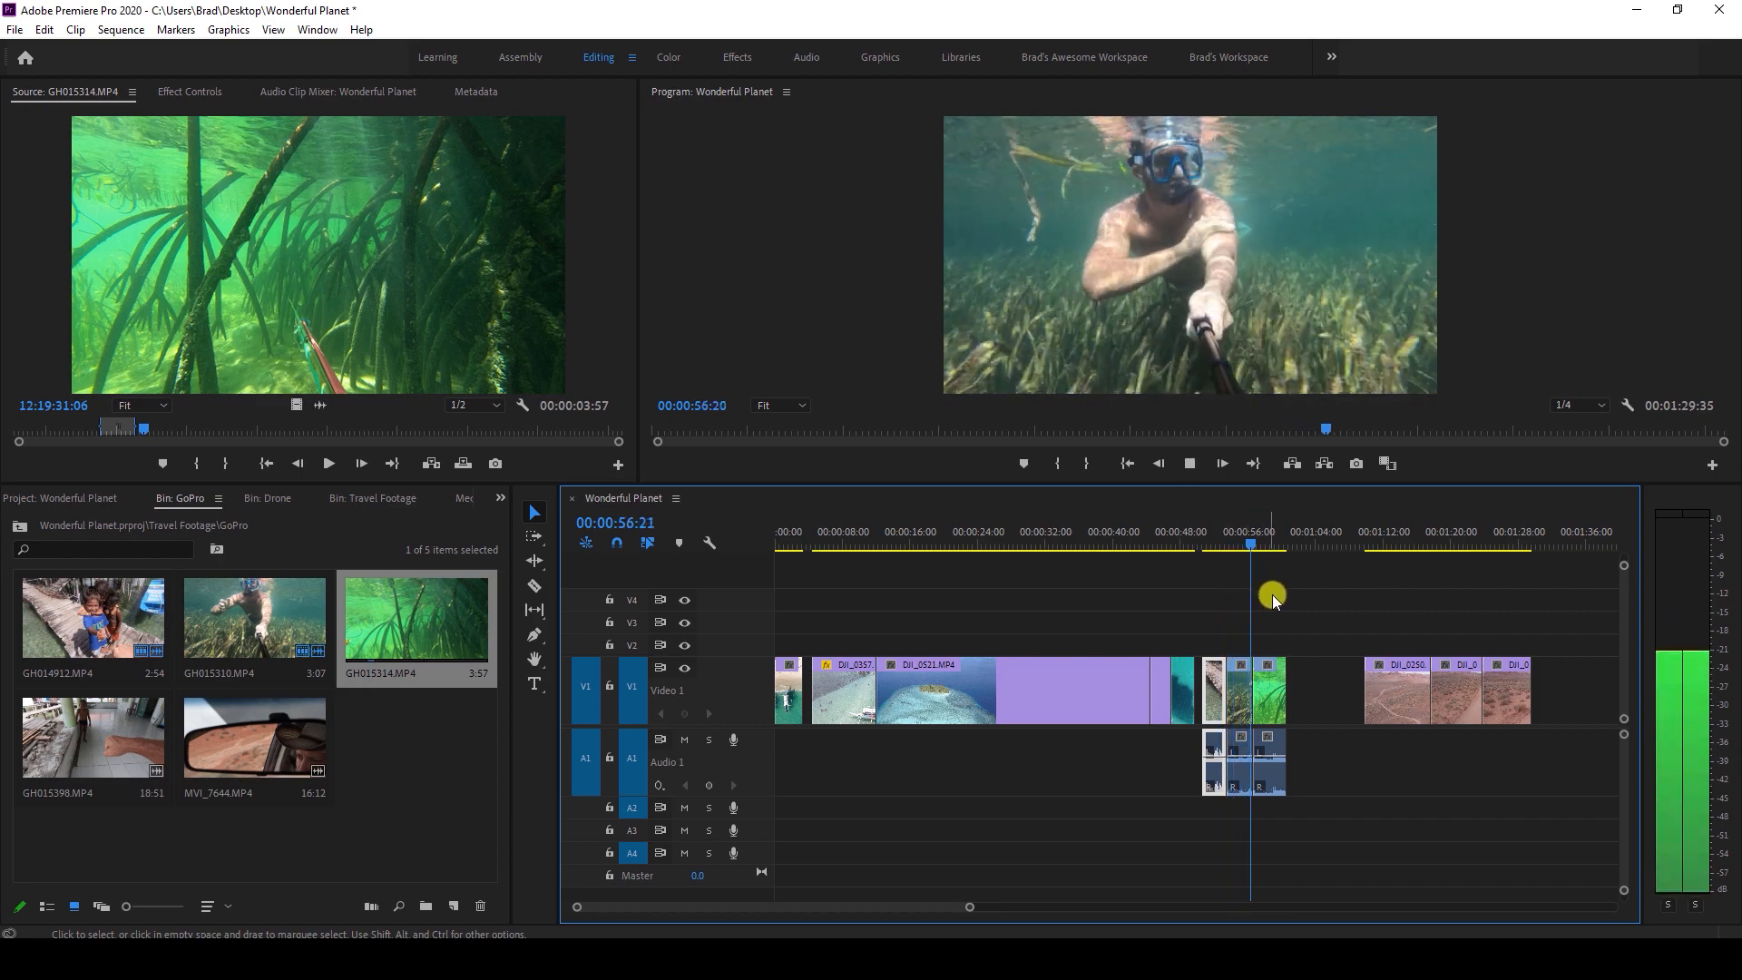
key(space)
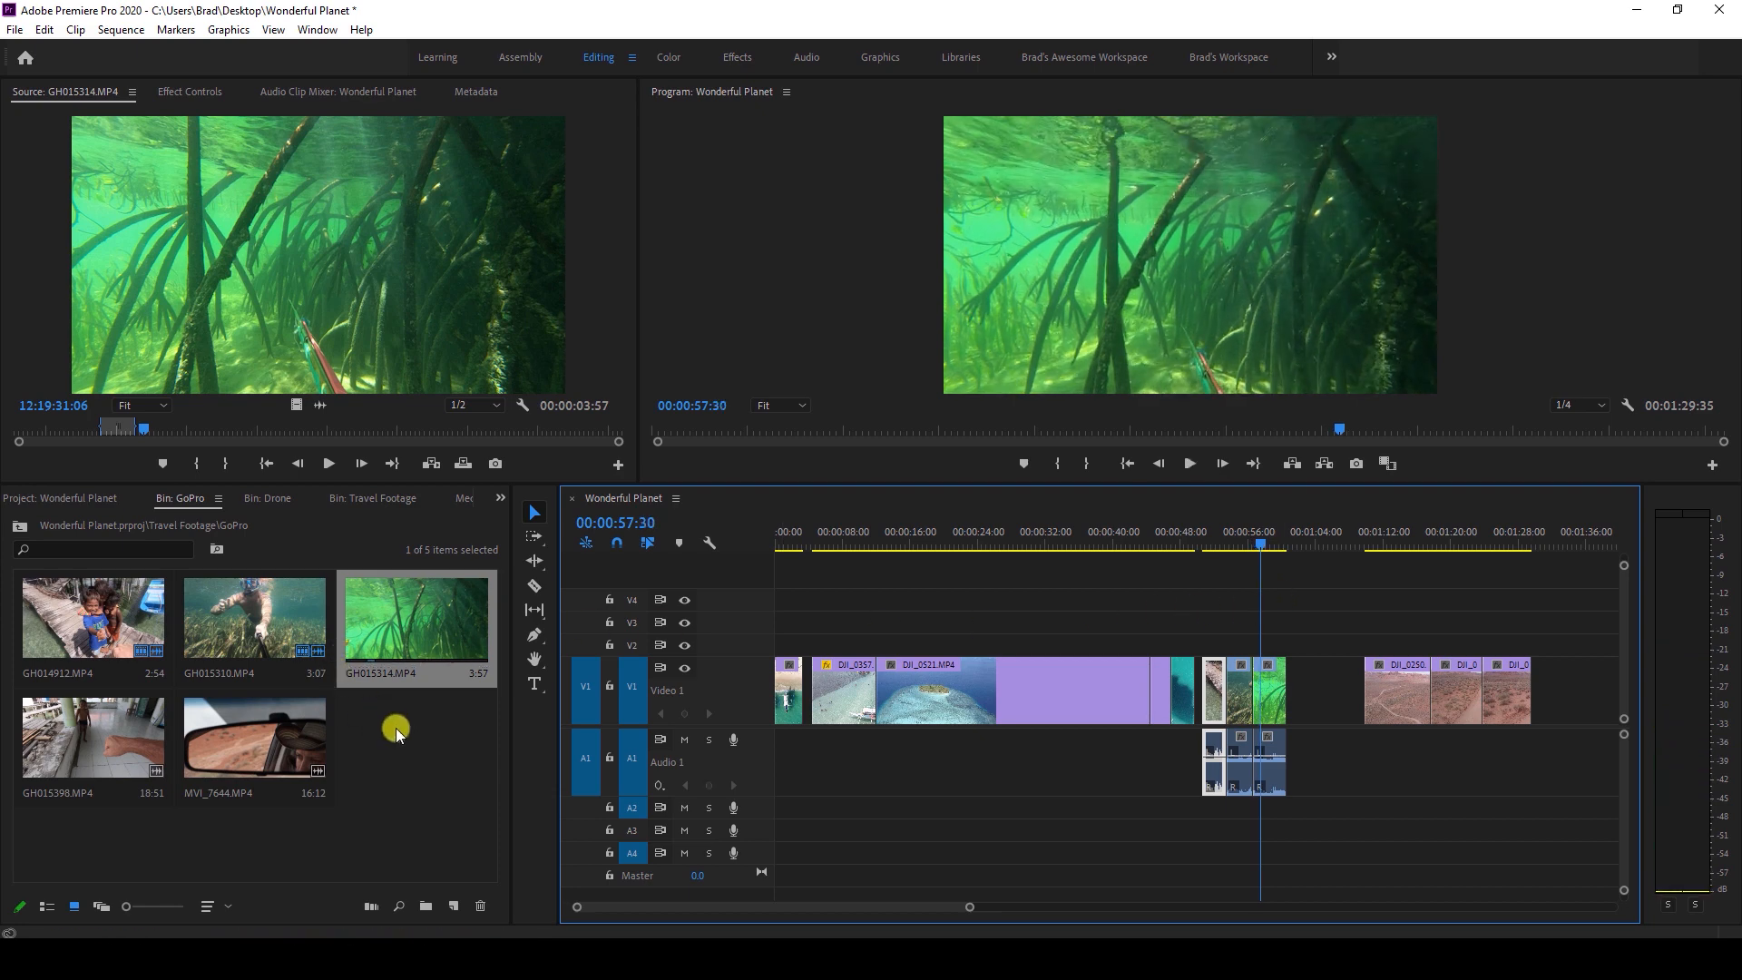
Open GH015398.MP4 at 15:56:14:28 and place the timeline playhead at the end of the inserted mangrove clip.
double_click(118, 738)
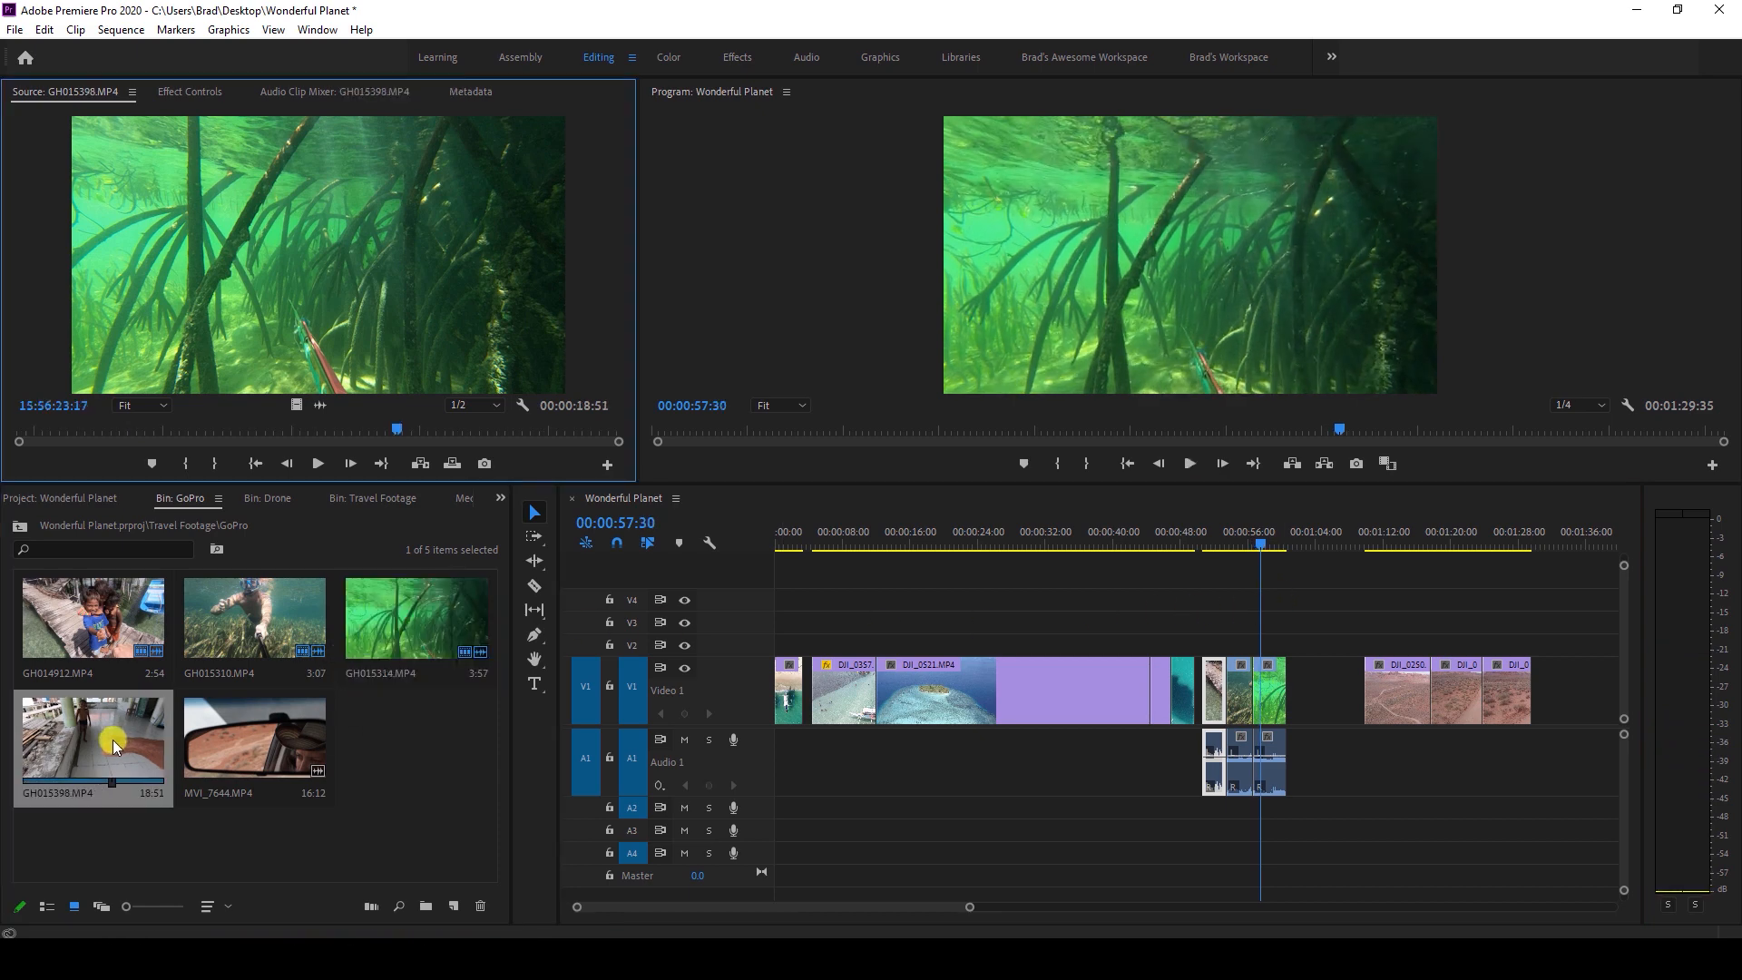
click(116, 432)
click(1324, 629)
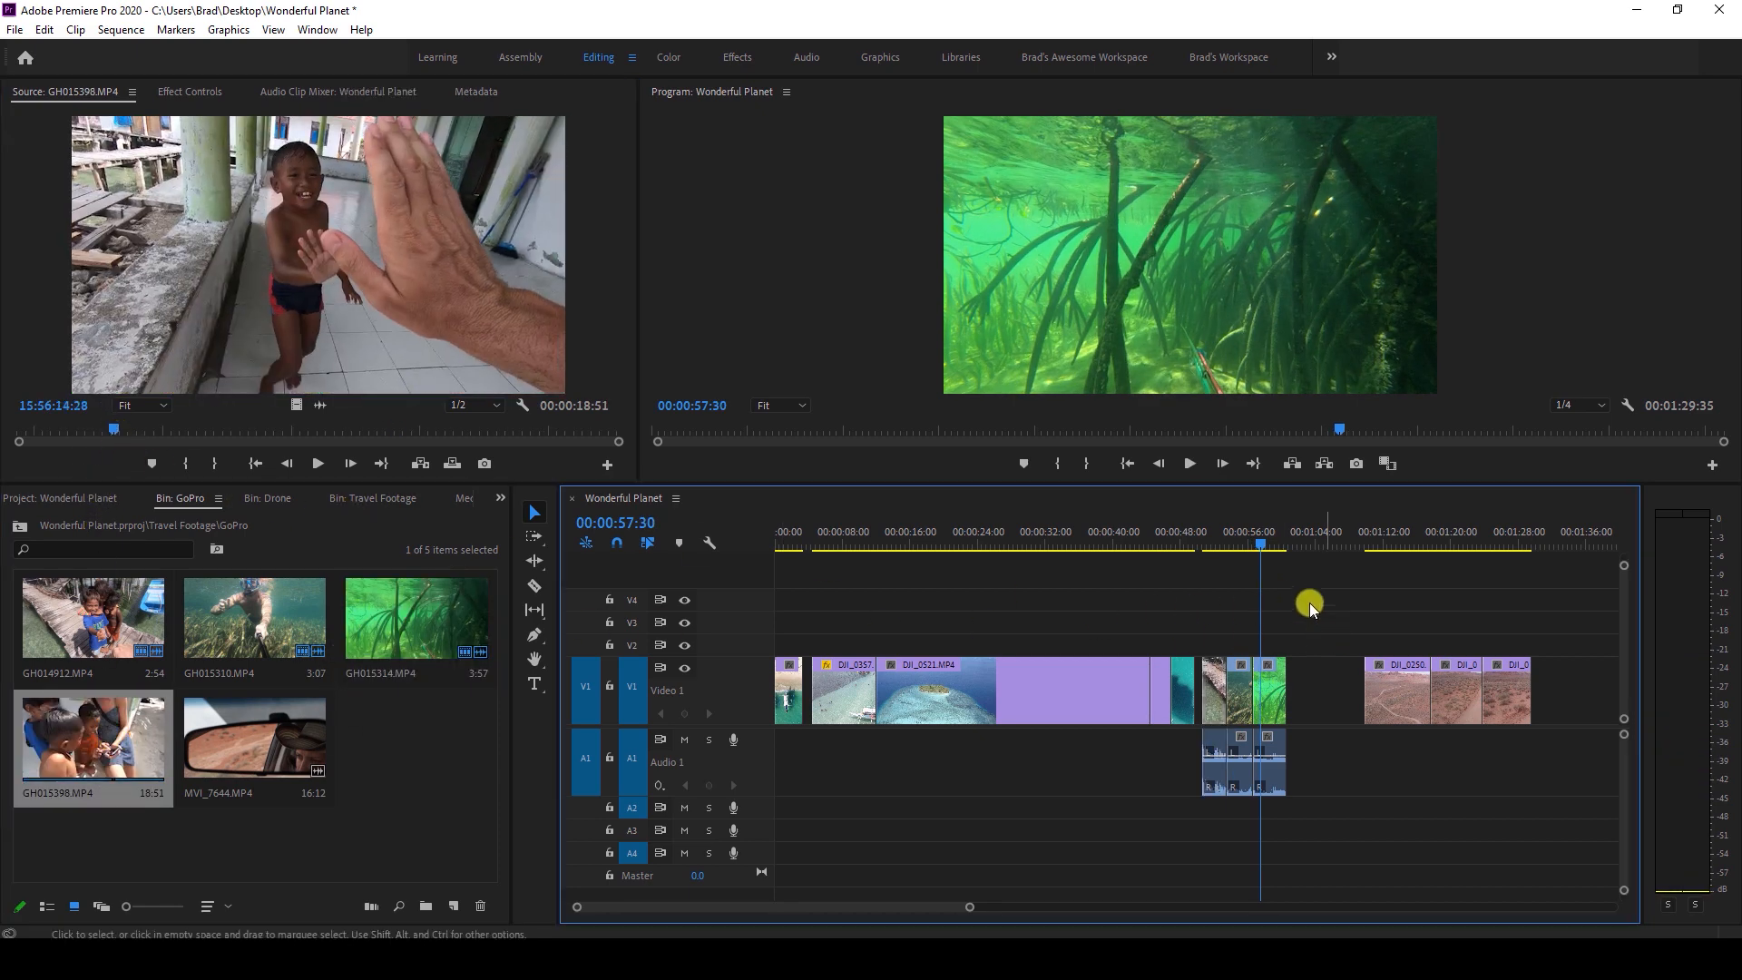
click(1288, 546)
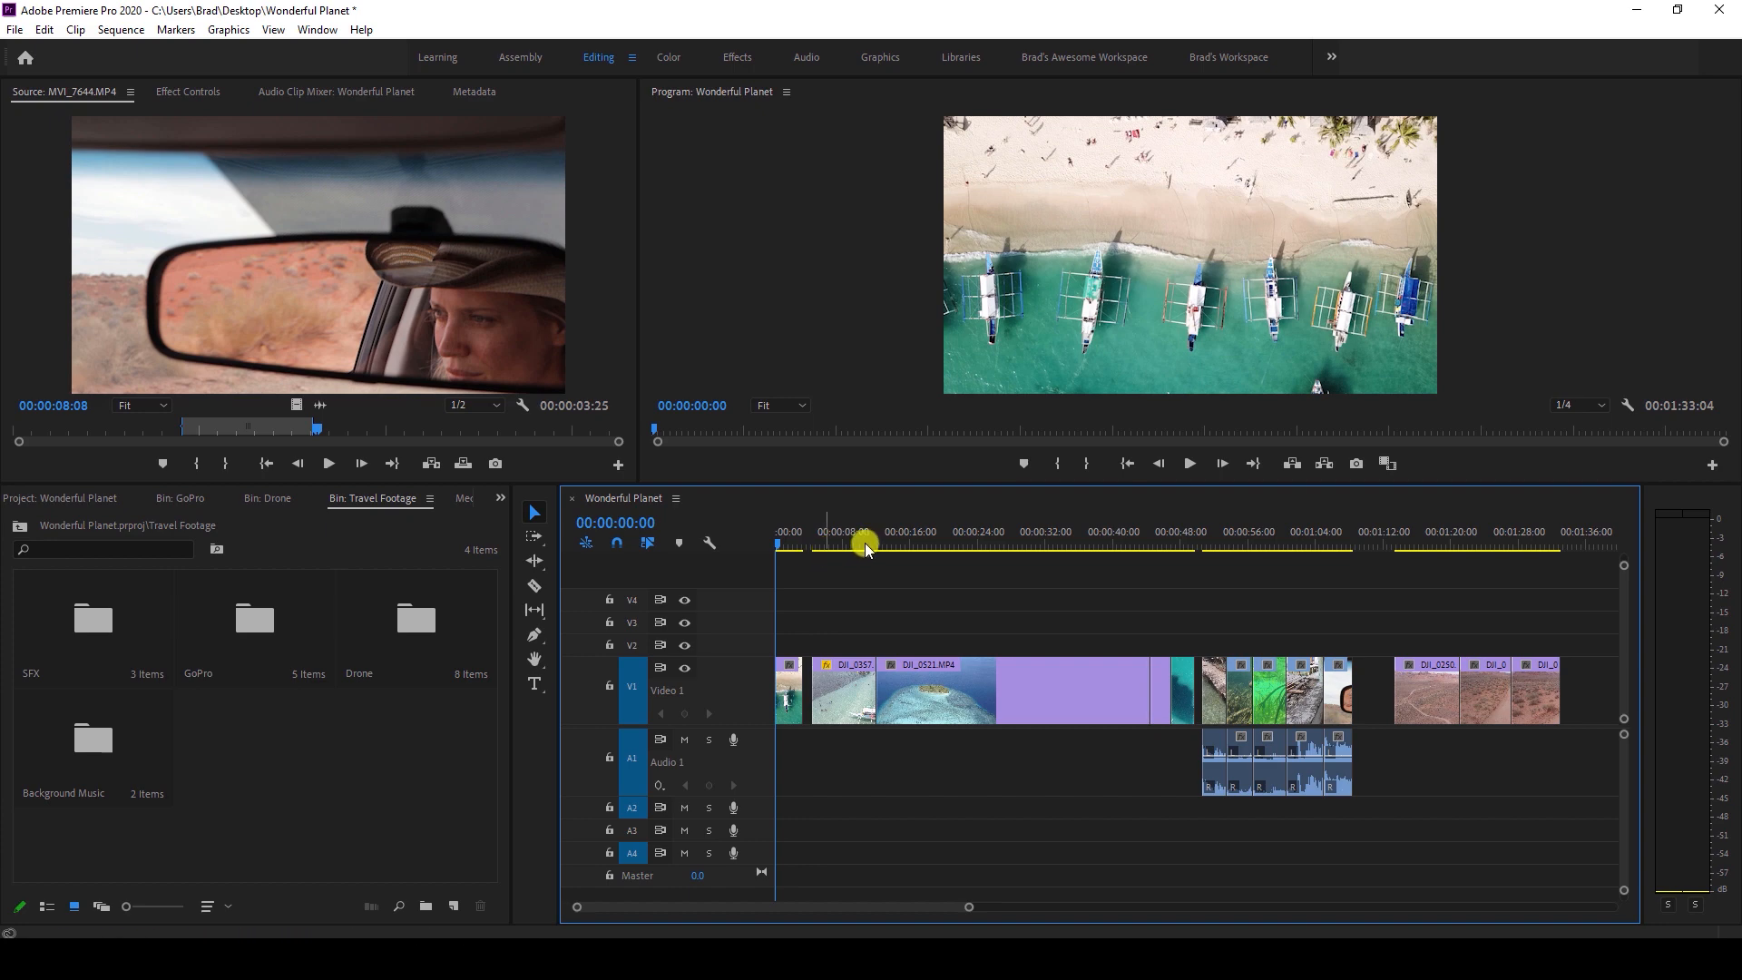
Review the drone clips and apply Set to Frame Size to the long island clip on V1.
drag(824, 540, 1159, 541)
drag(909, 630, 1125, 685)
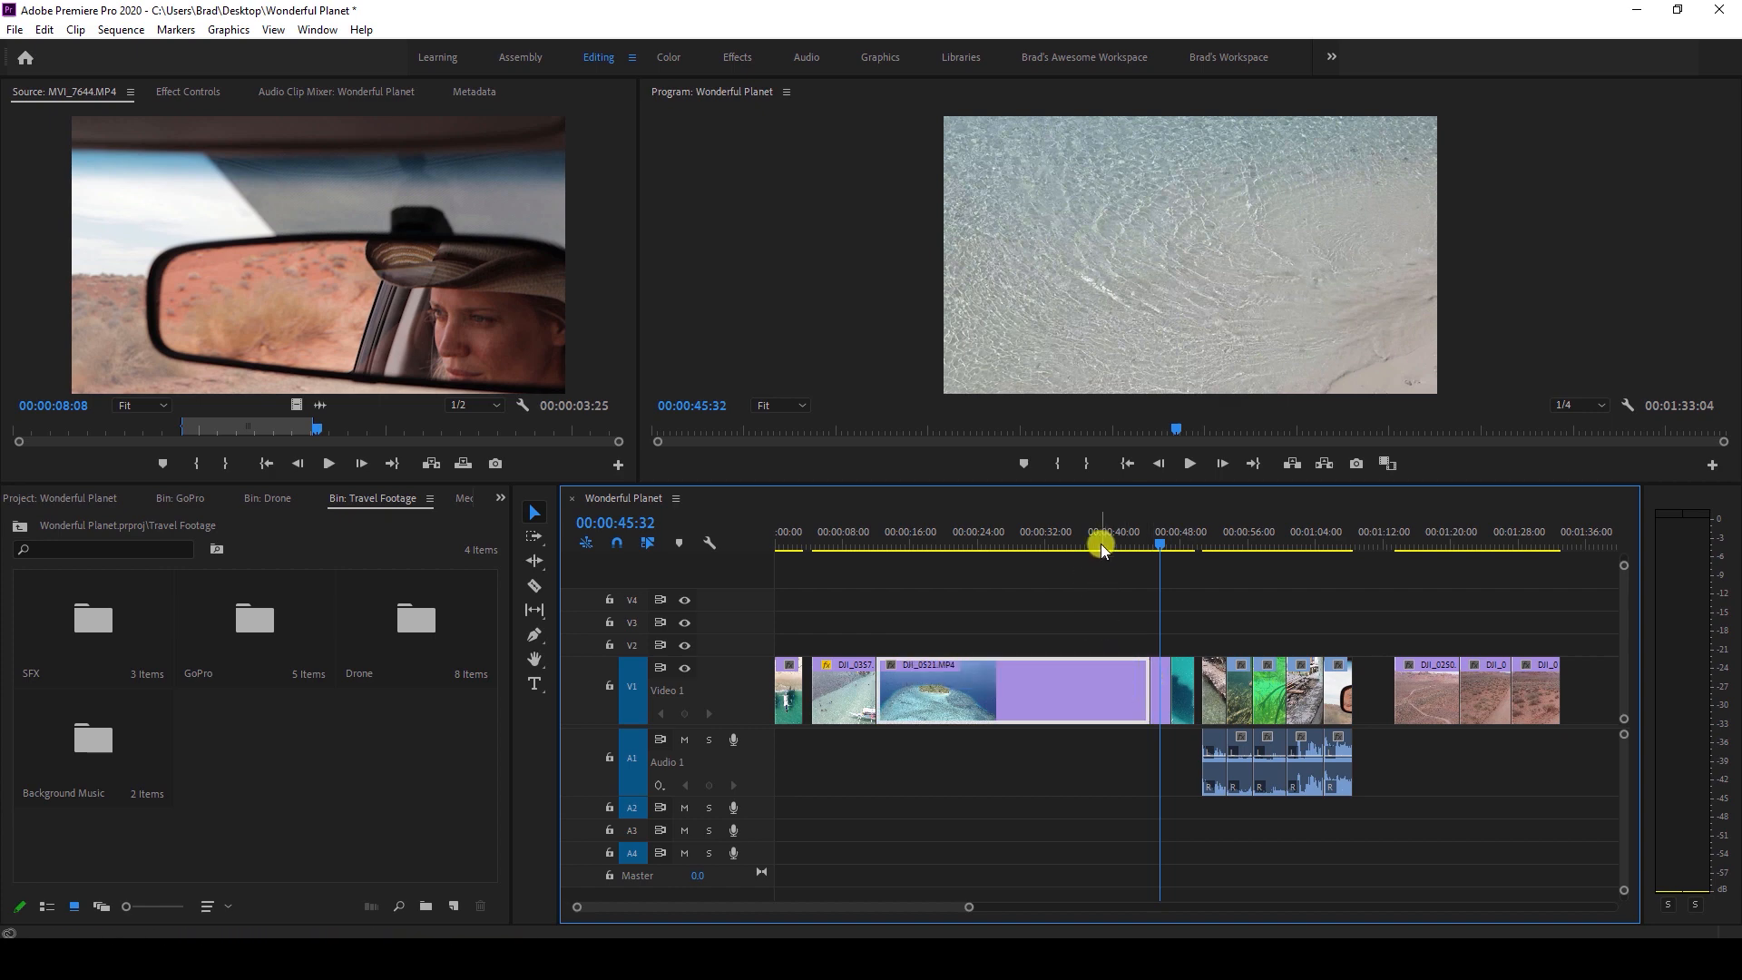
click(1099, 543)
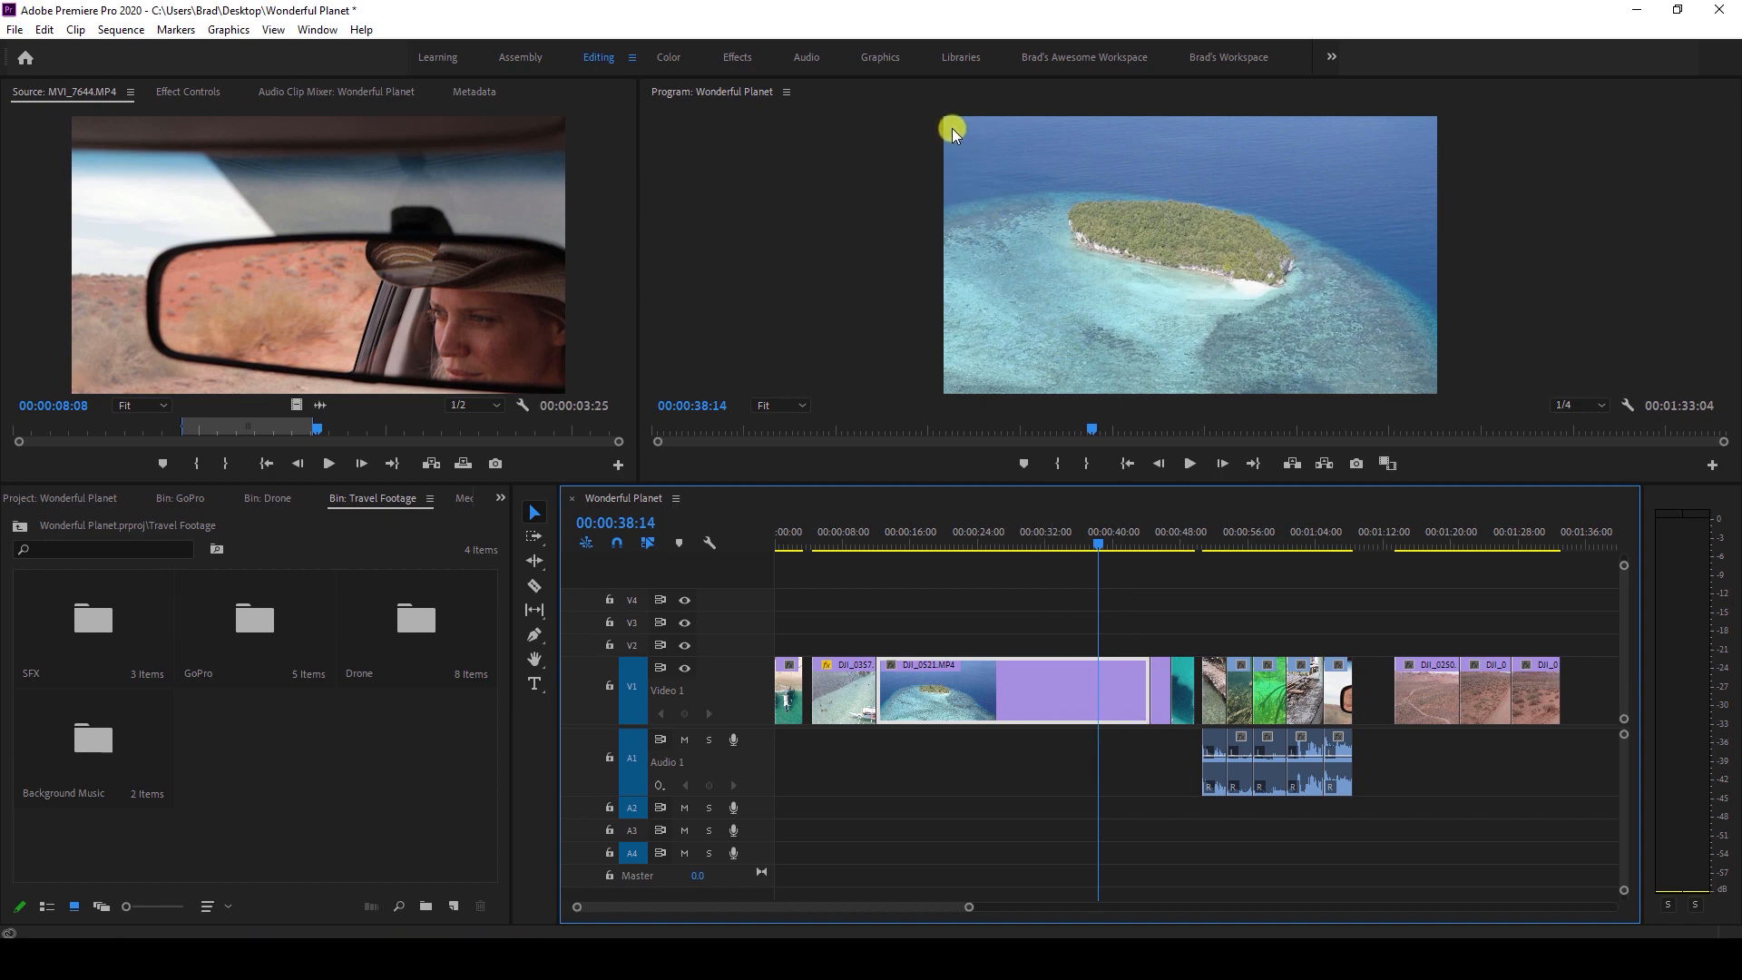
right_click(1103, 688)
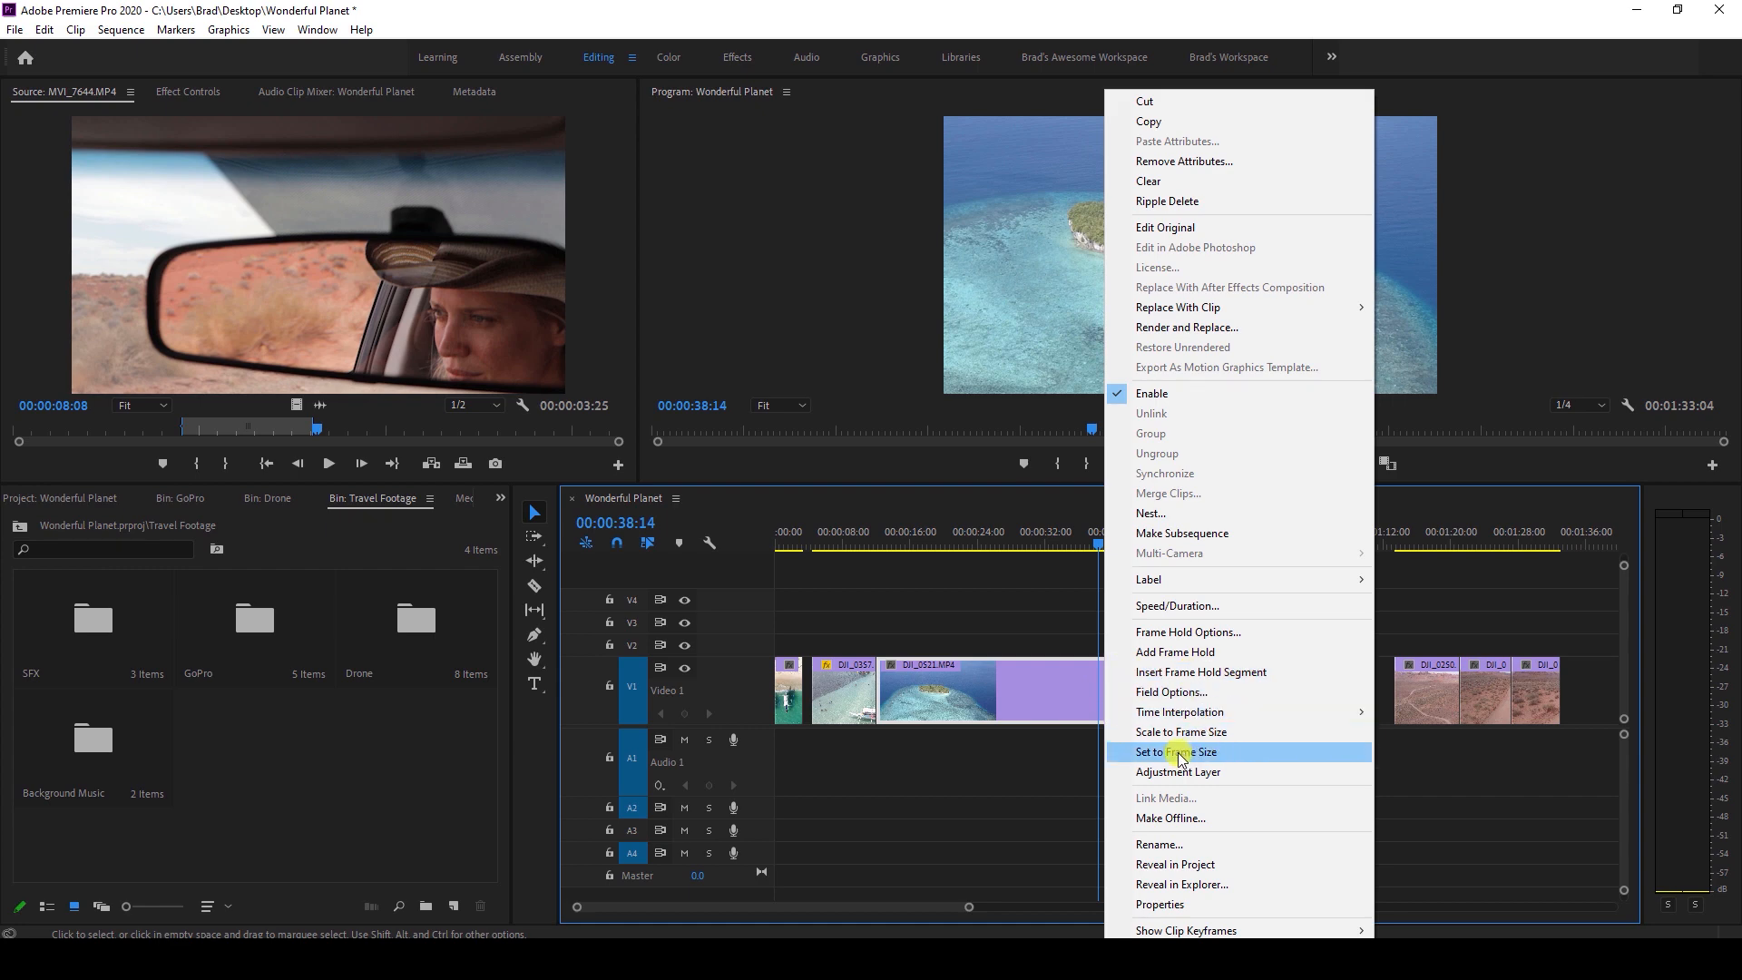
click(1176, 752)
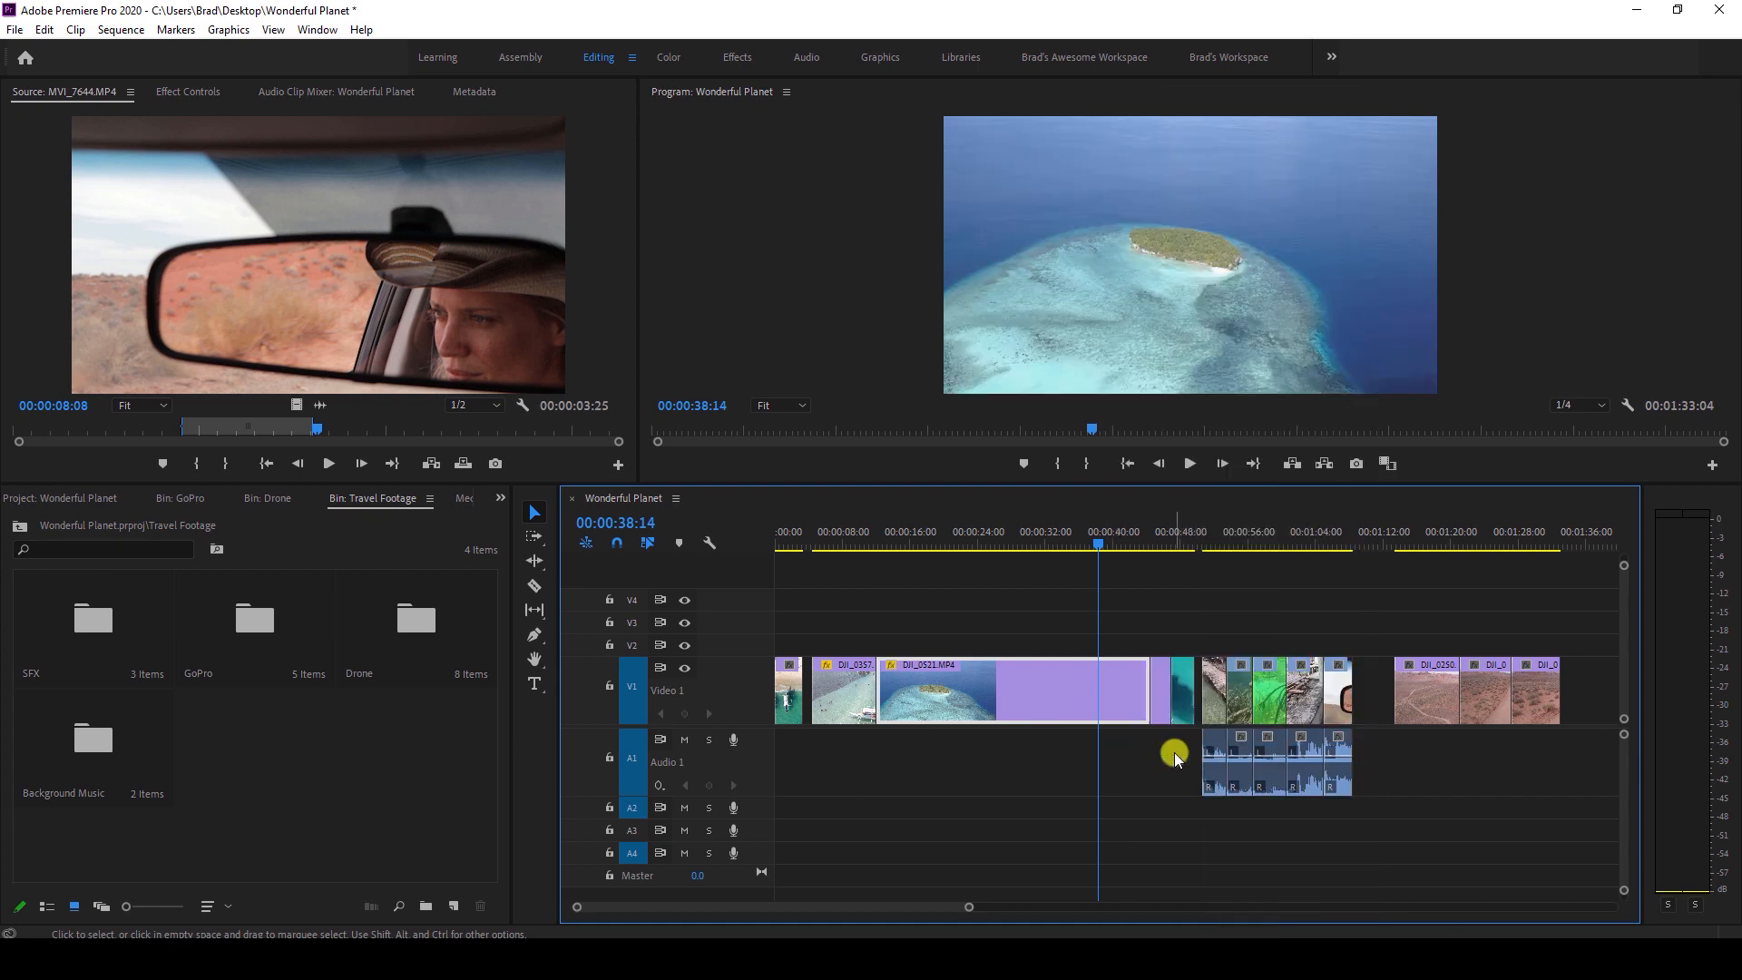
Apply Set to Frame Size to the shallow-water clip and the turquoise boat clip that follow the island clip.
drag(1154, 542, 1163, 543)
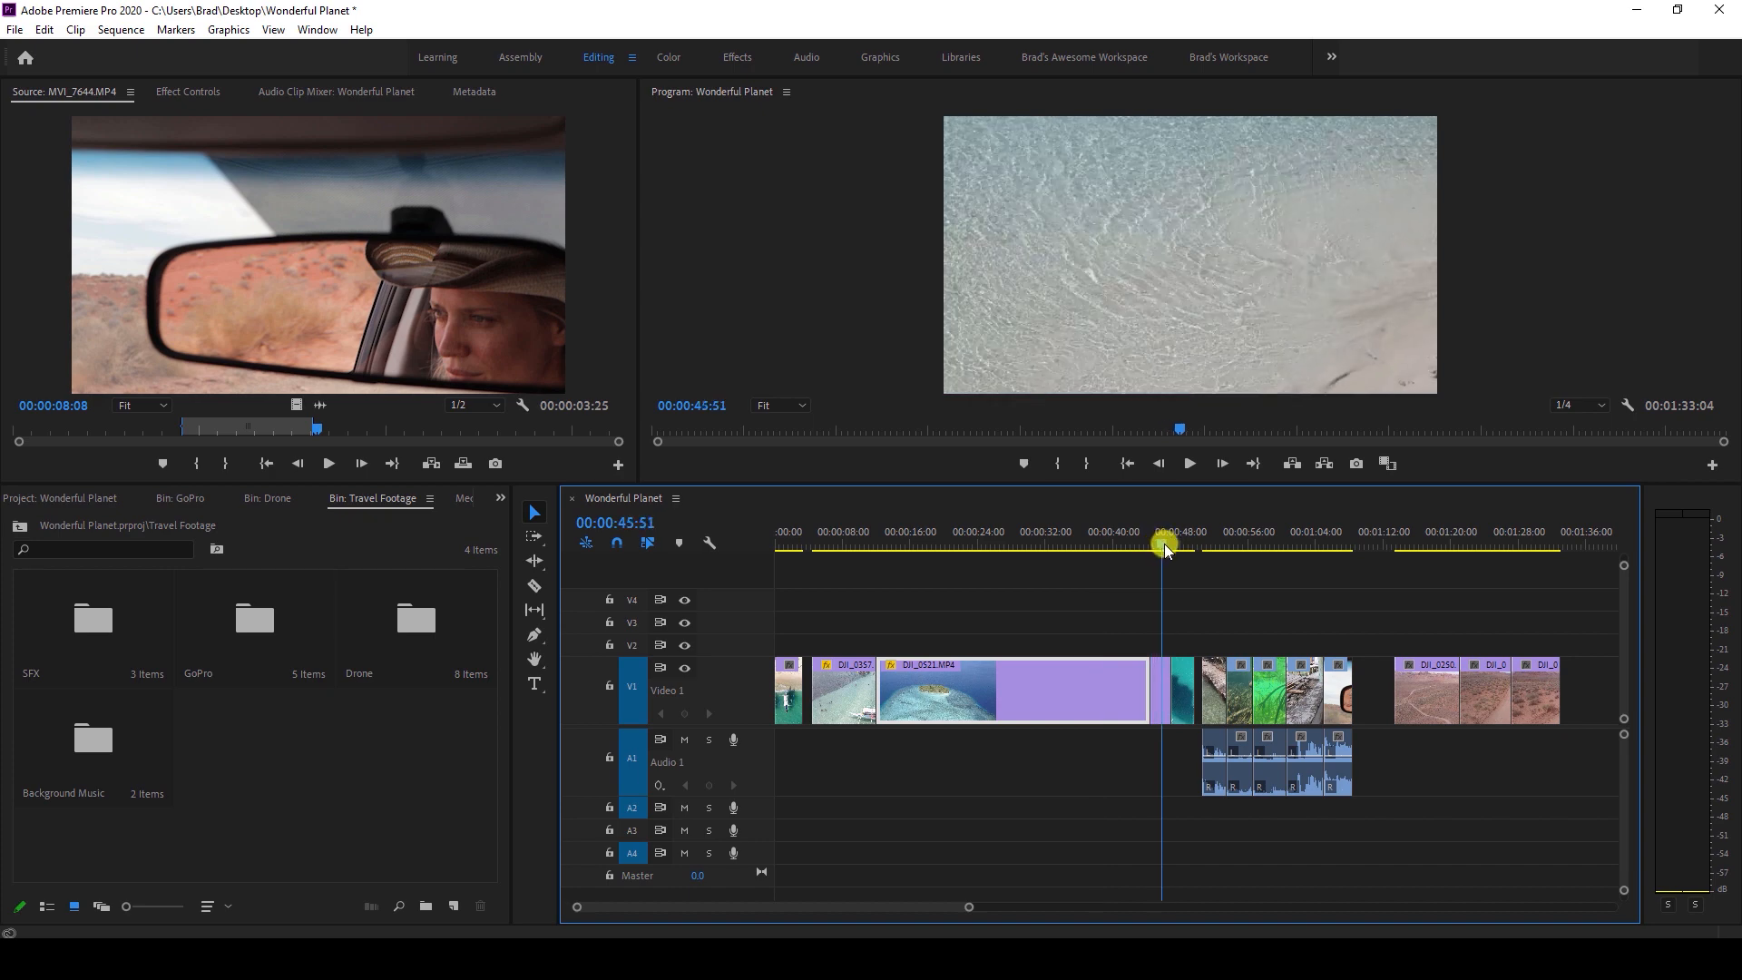
right_click(1161, 680)
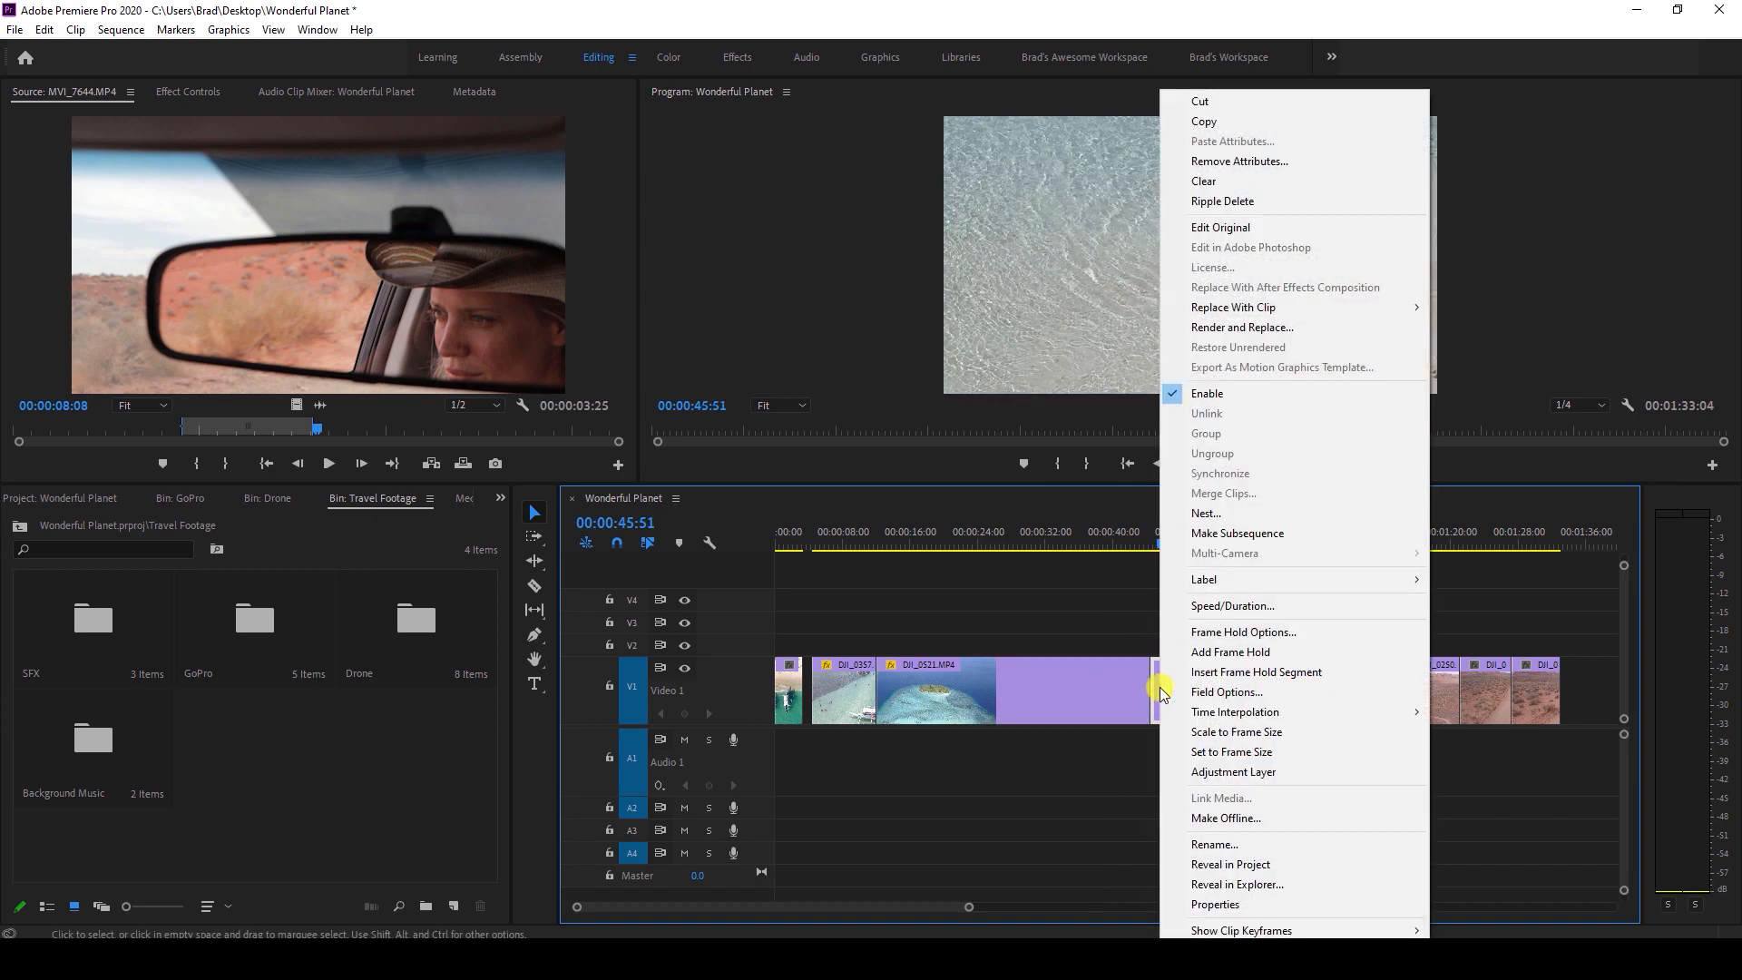
click(1194, 752)
click(1183, 540)
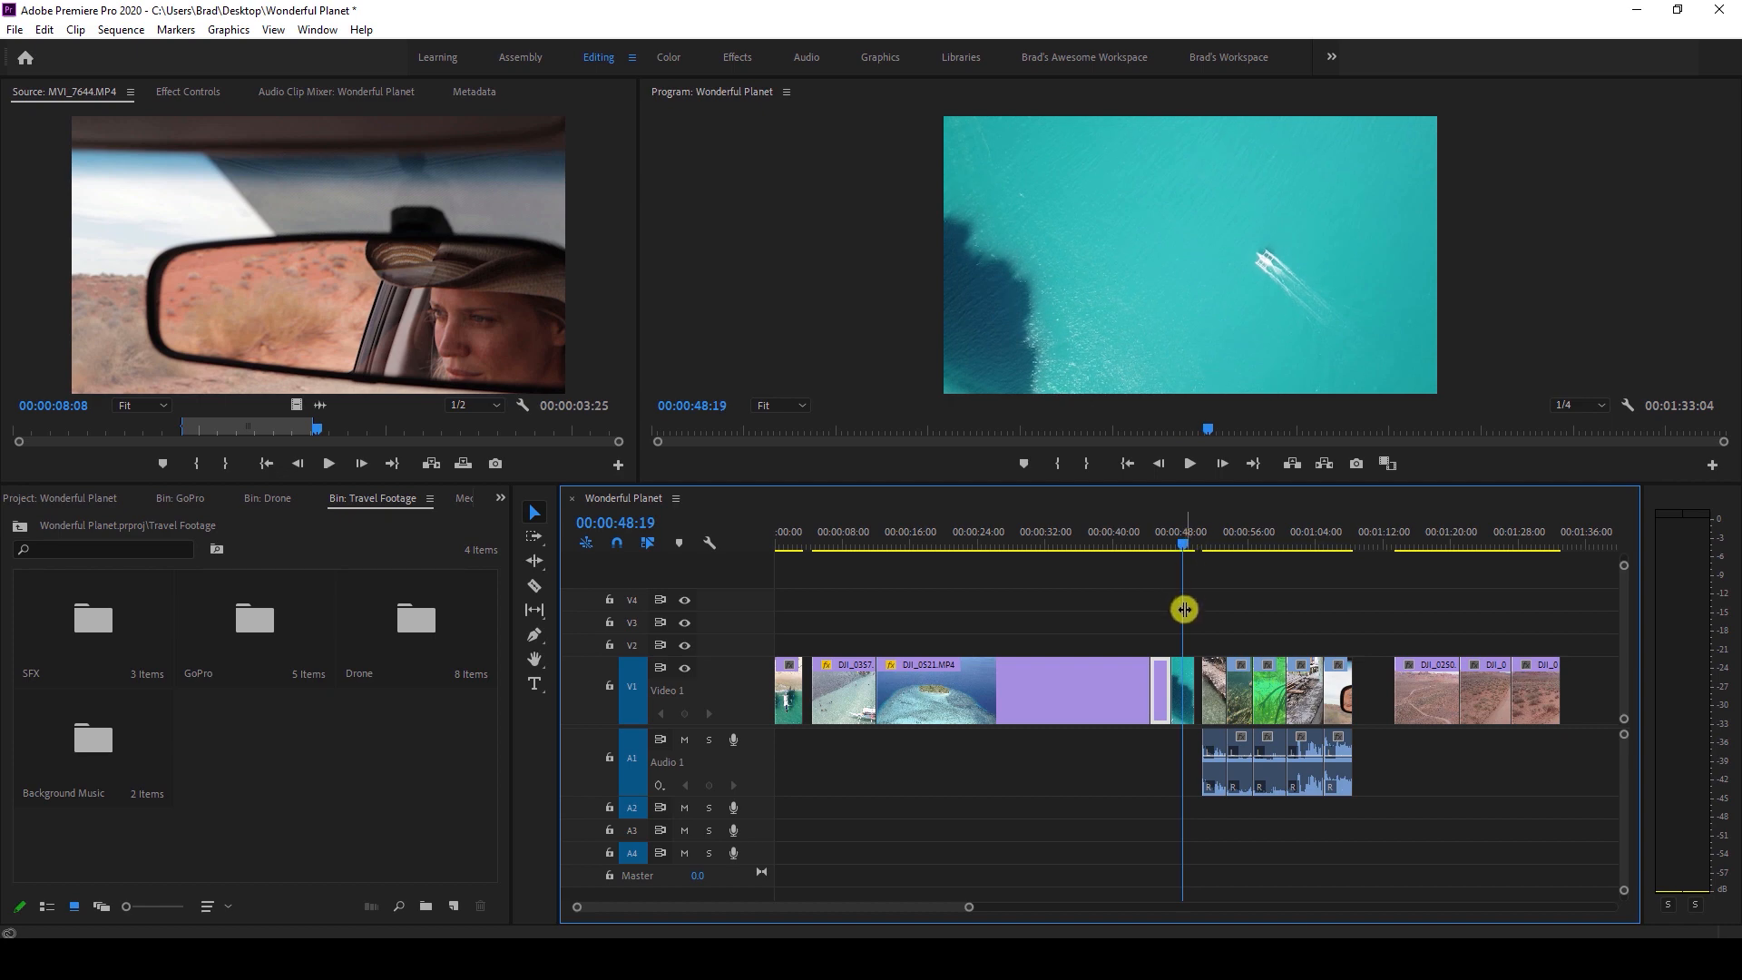
right_click(1185, 706)
click(1240, 752)
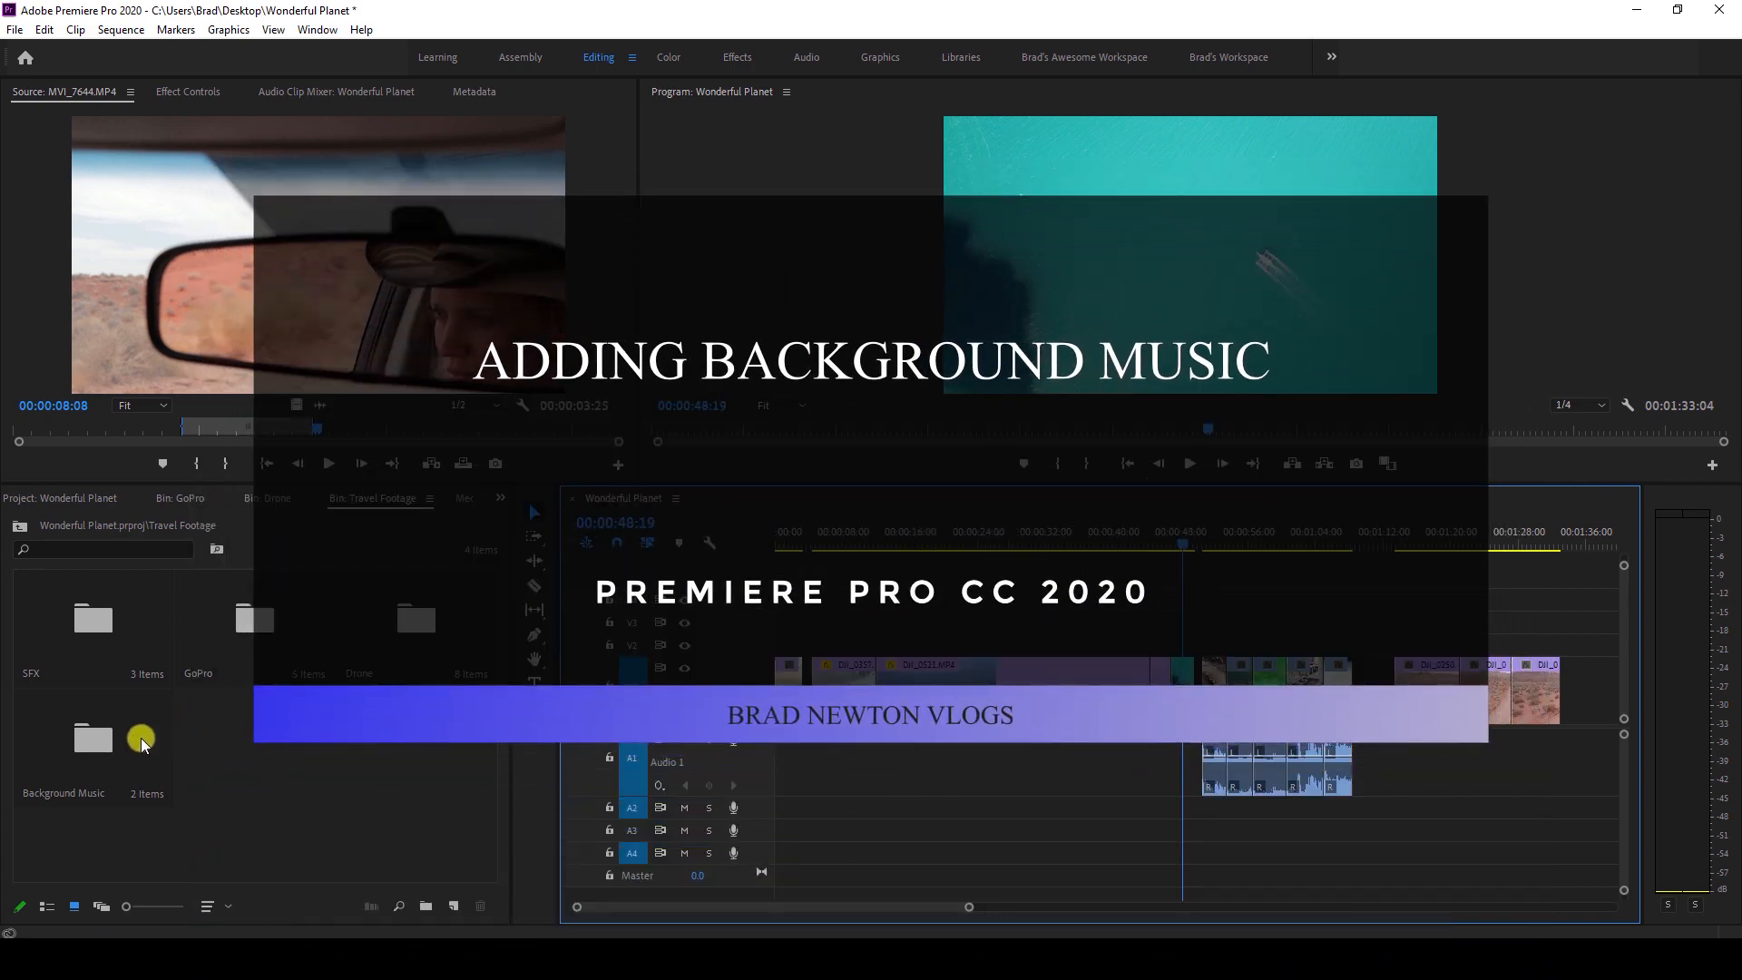
Open the Background Music bin and delete Copyright.txt from it.
double_click(94, 752)
drag(154, 739, 58, 701)
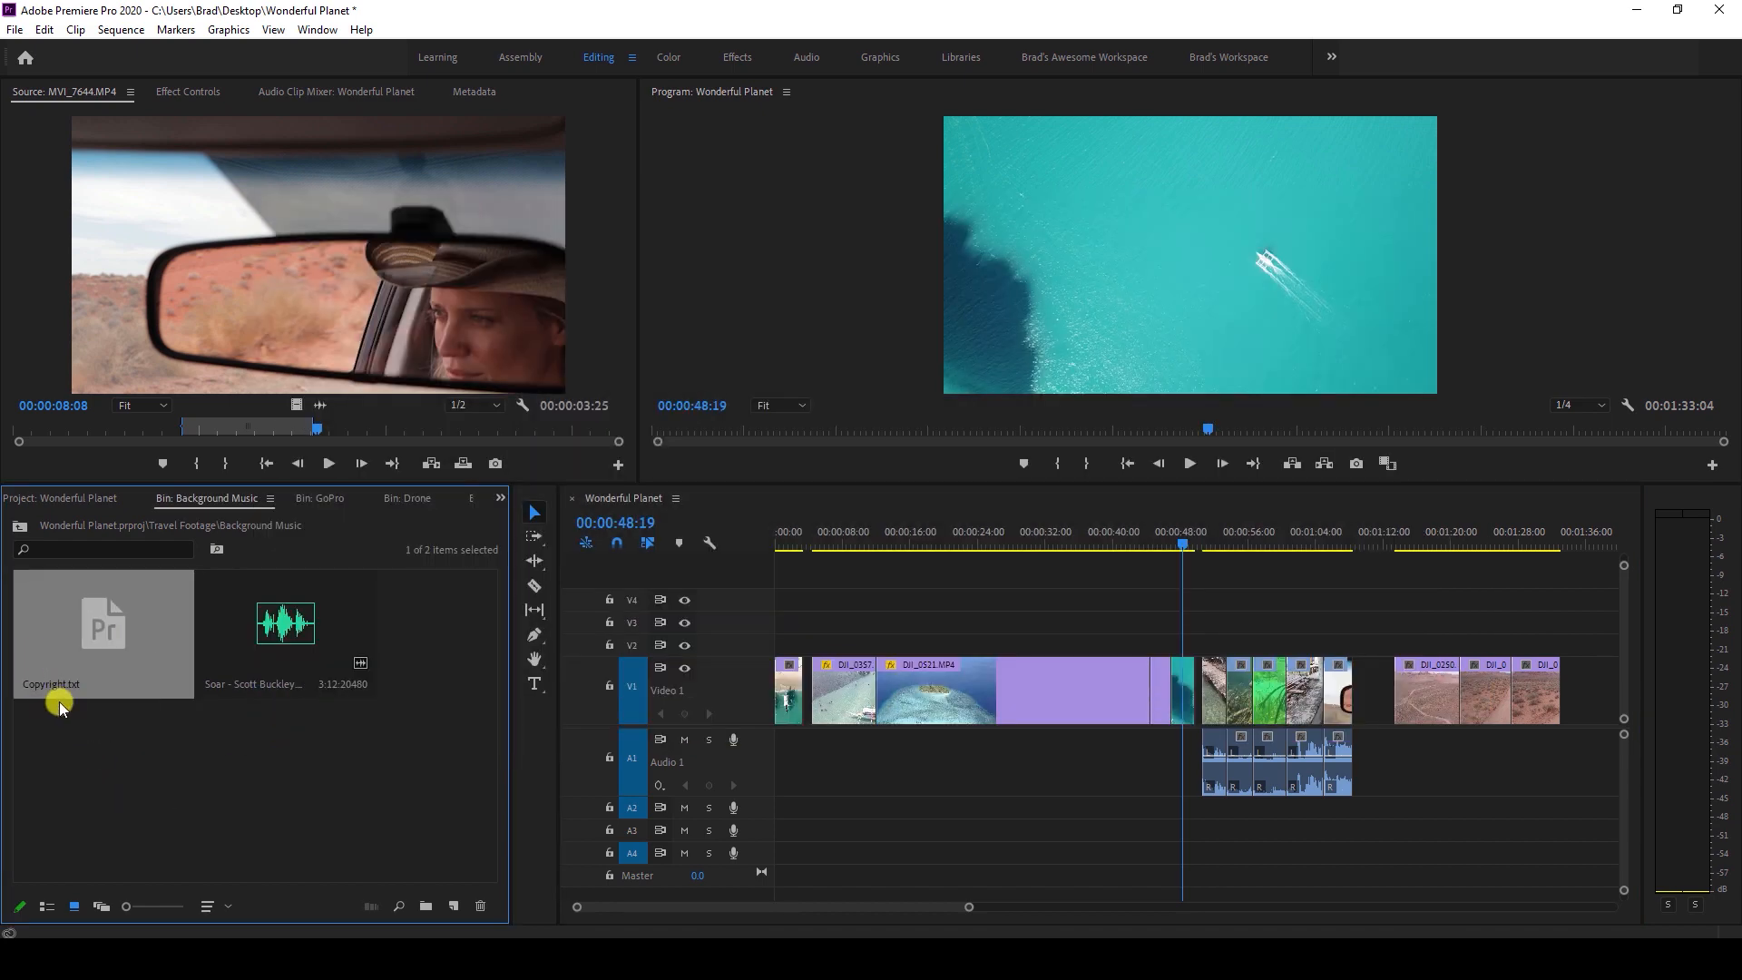
drag(301, 722, 260, 618)
click(252, 736)
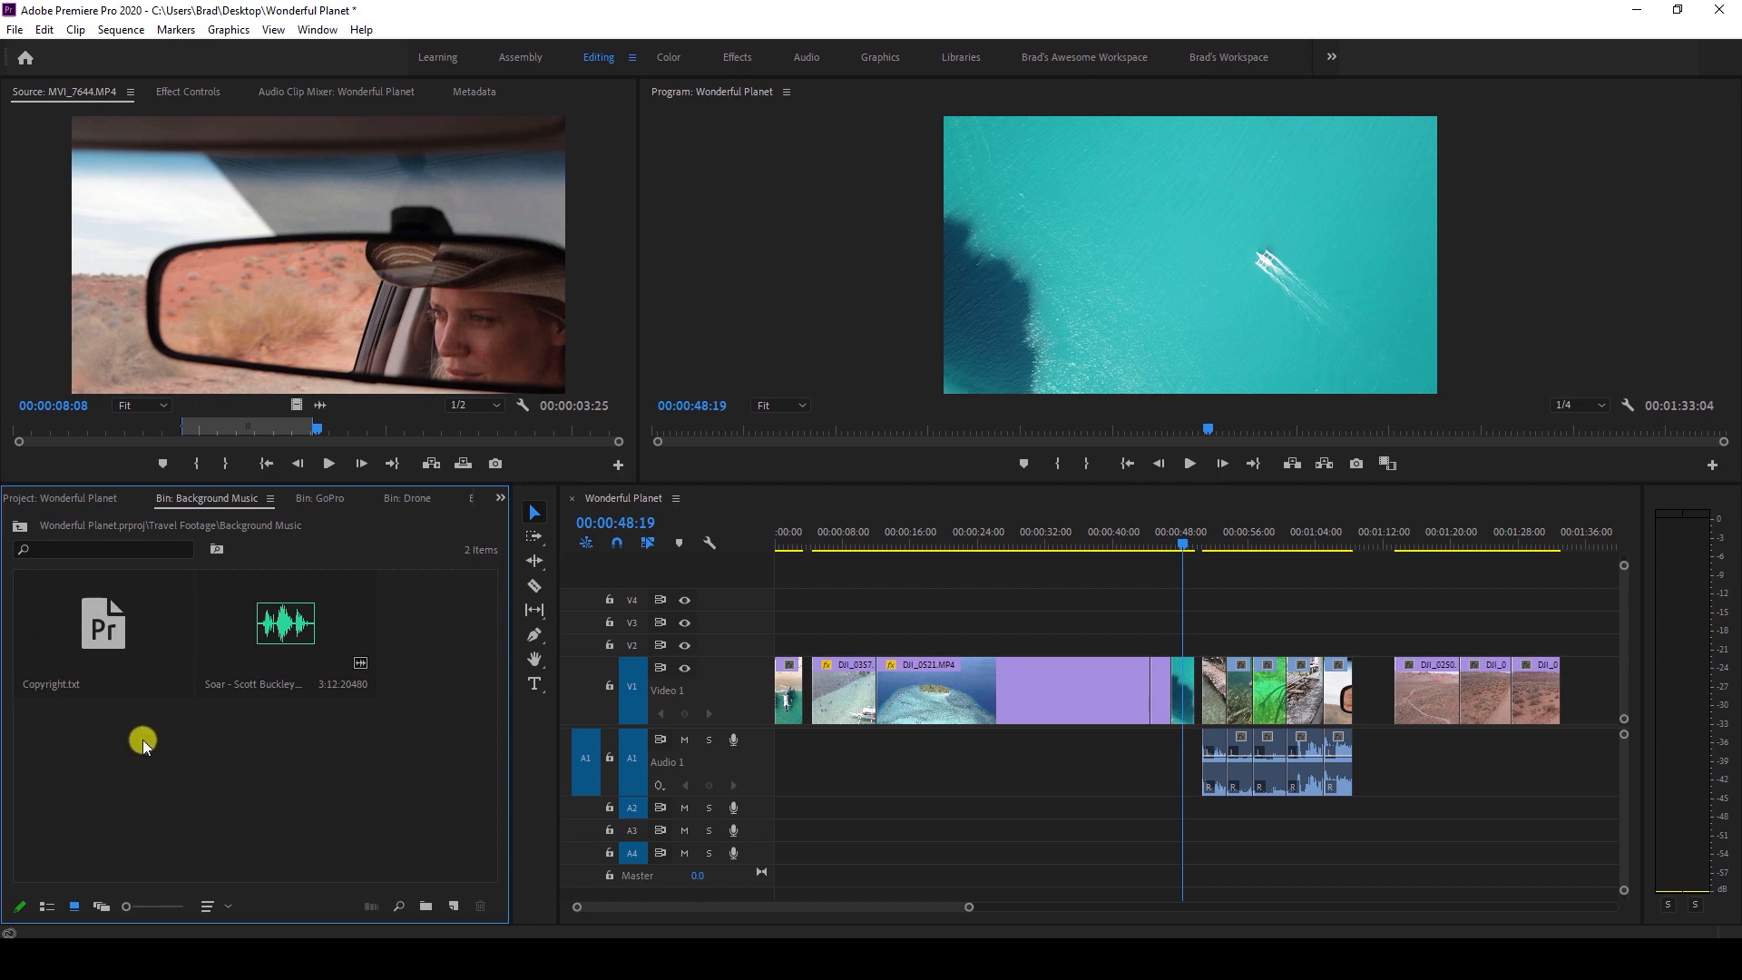
drag(143, 738, 71, 630)
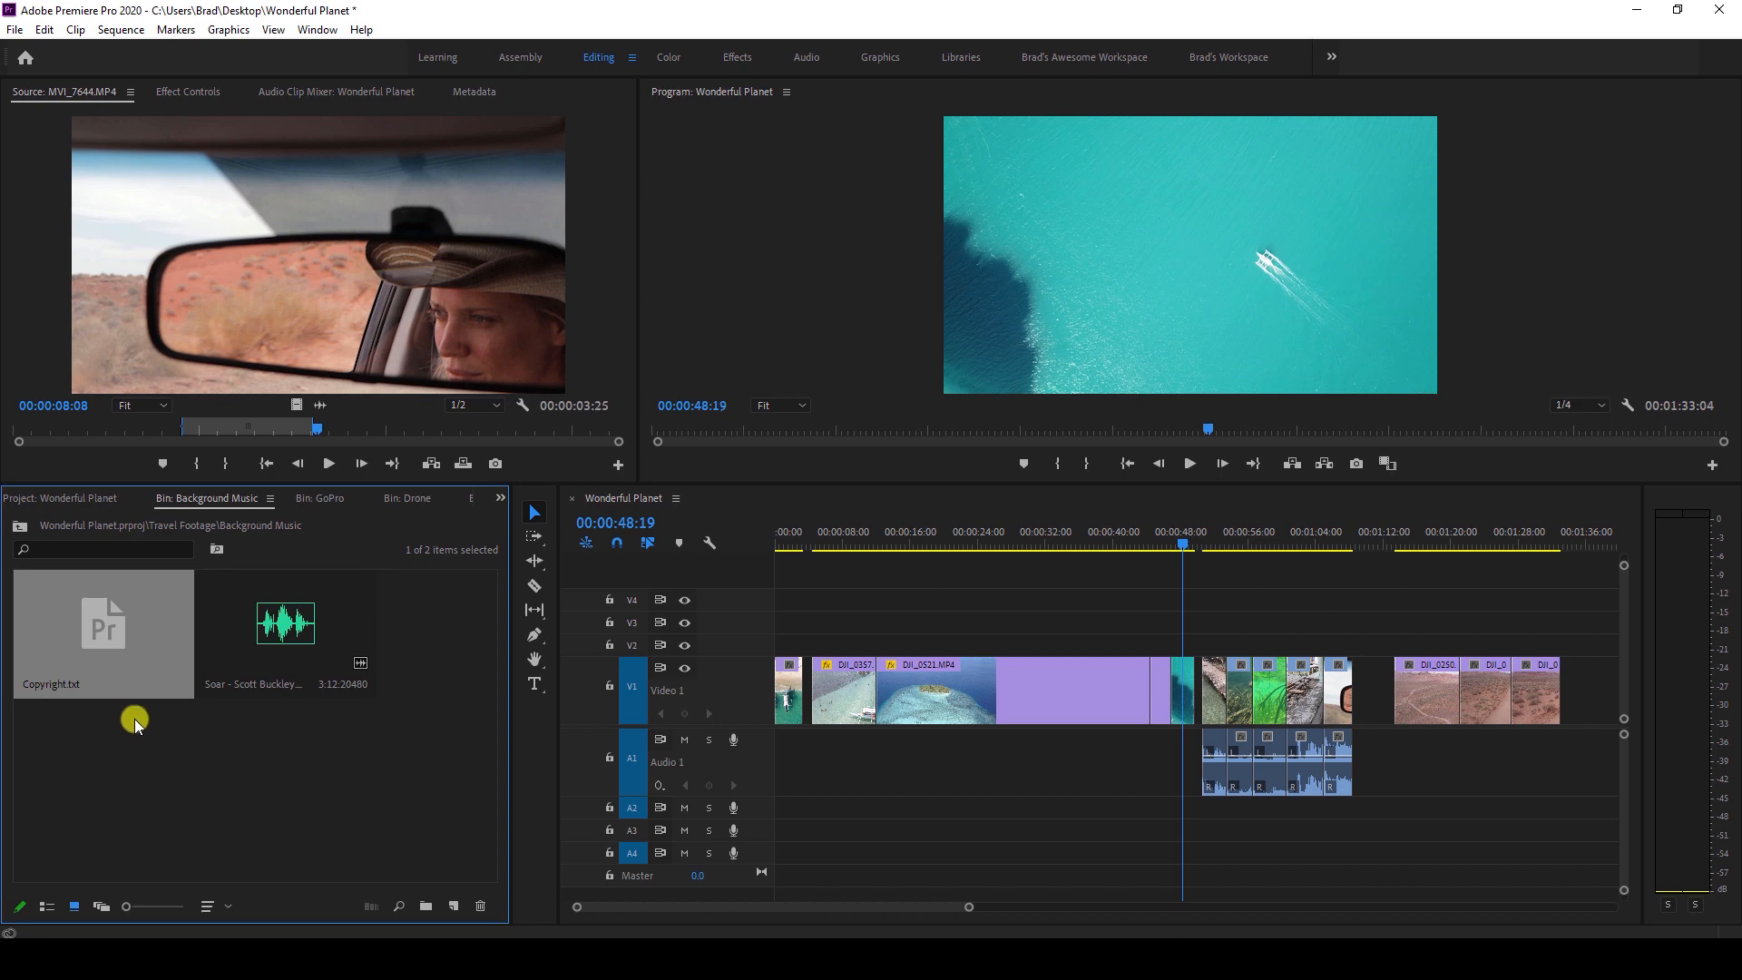
key(Delete)
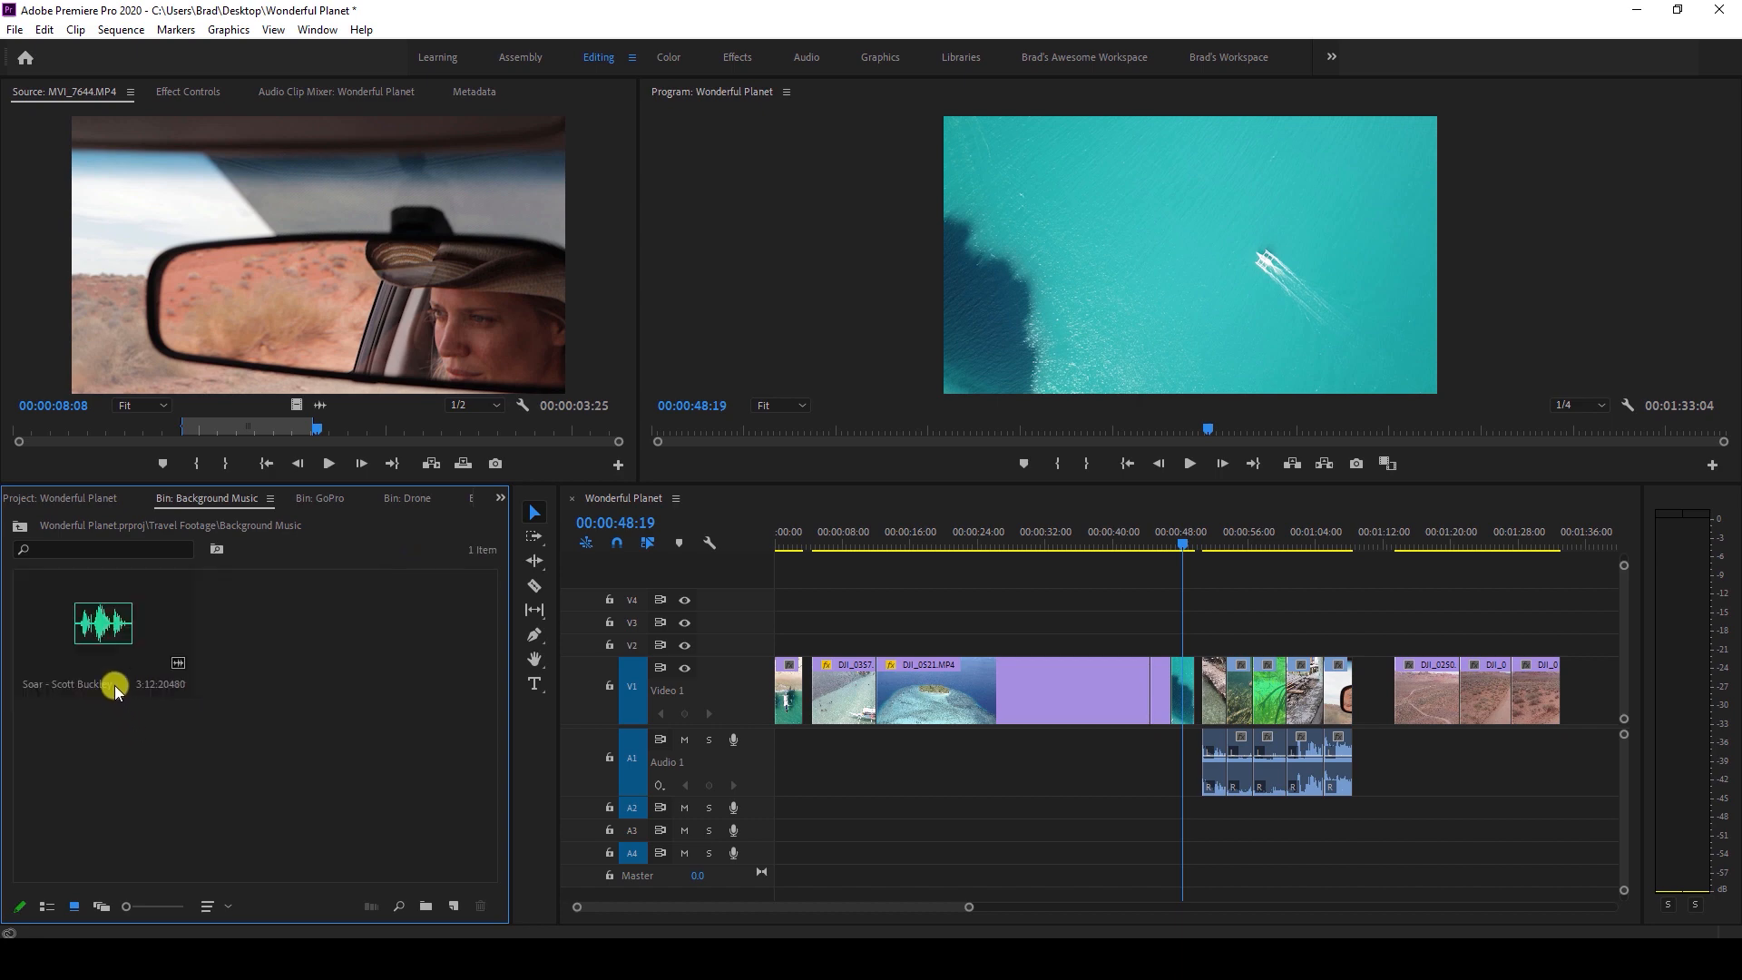
Place the Soar music track on audio track A2 from the start of the sequence and expand A2 to show its waveform.
click(116, 635)
drag(127, 629, 767, 810)
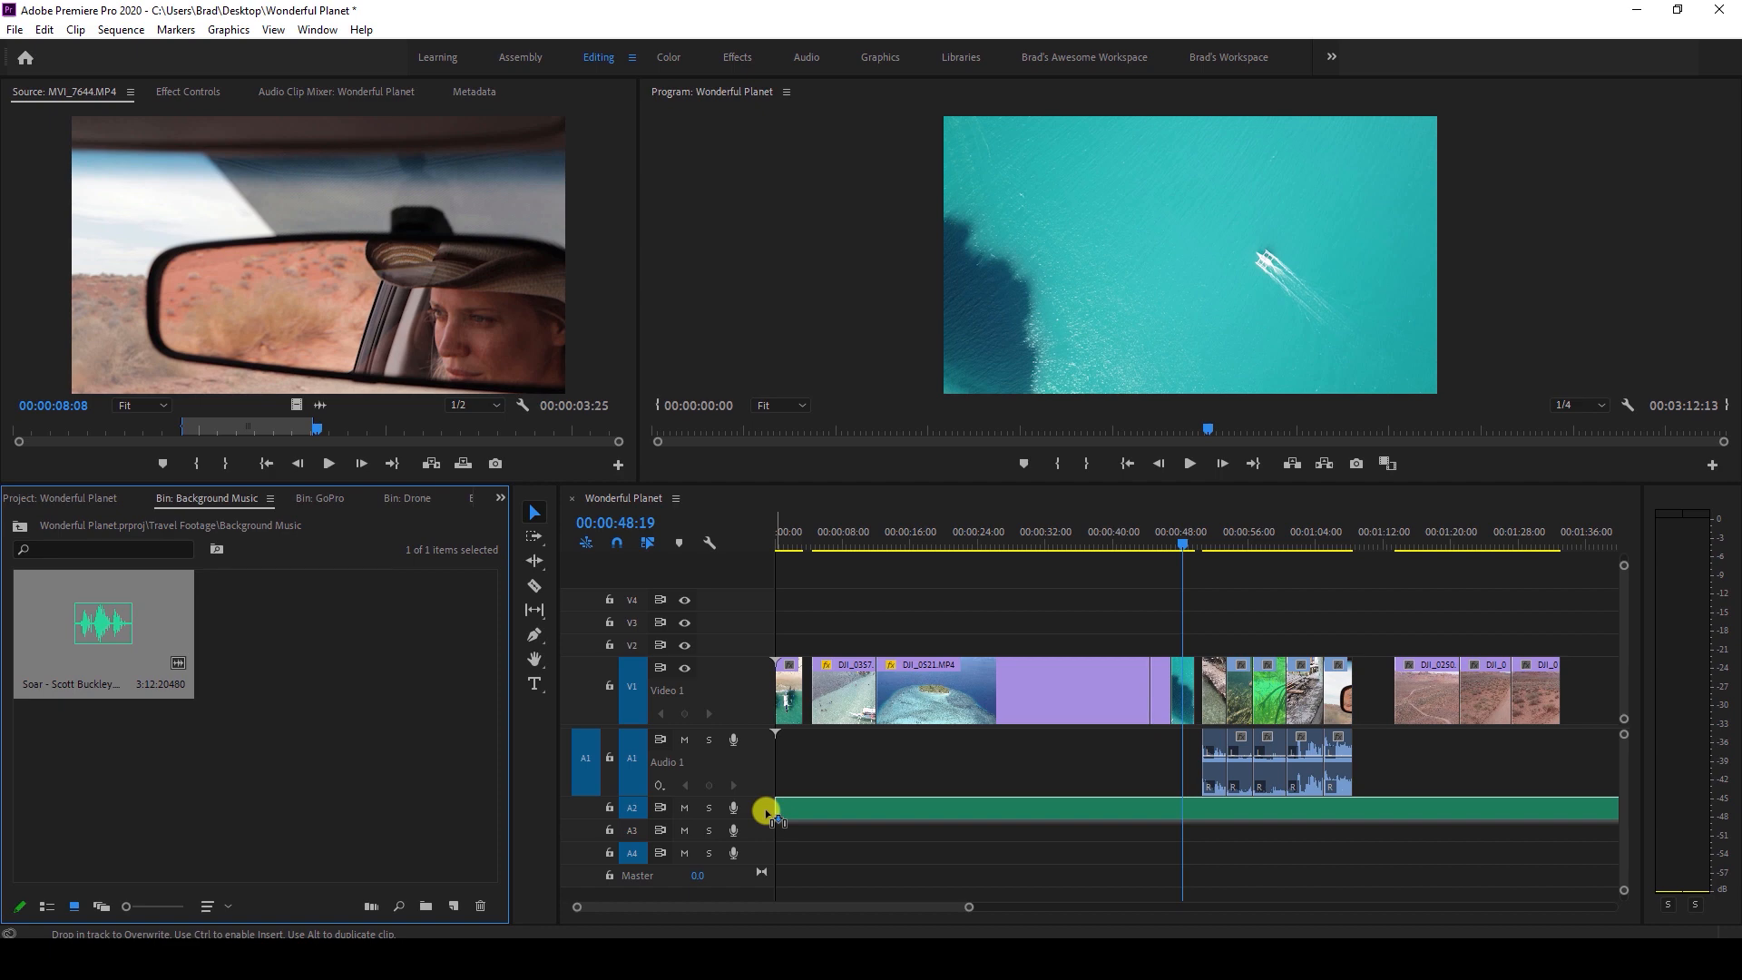
drag(766, 812, 769, 811)
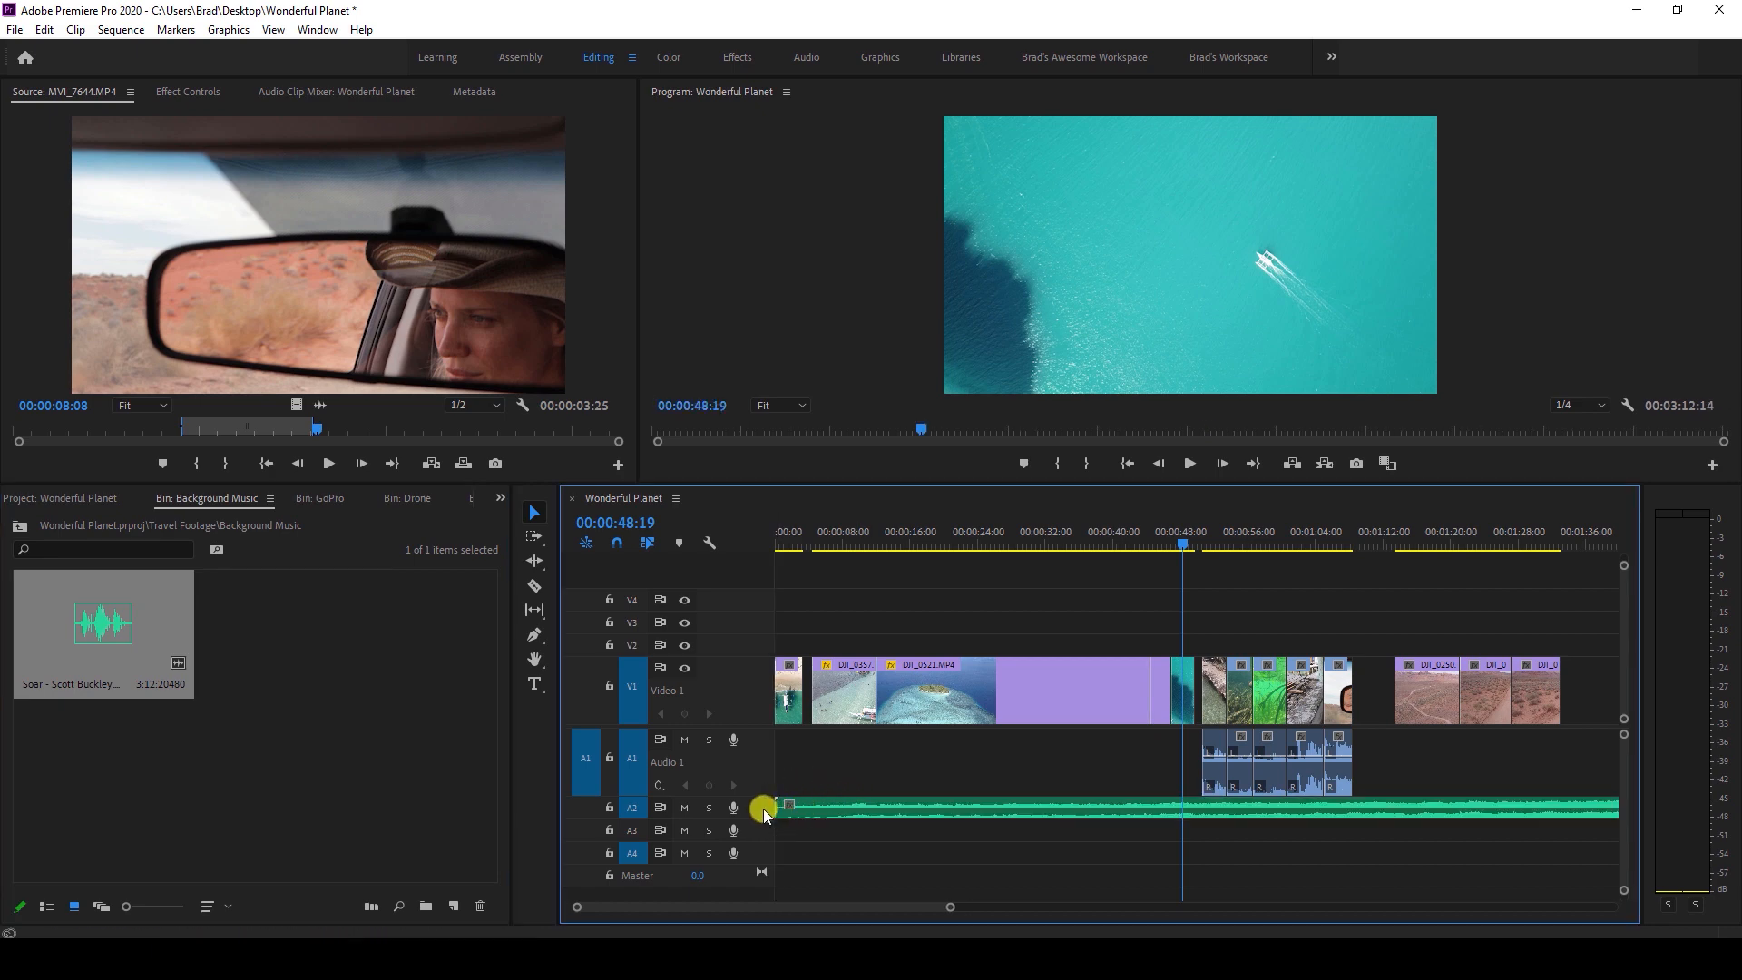
double_click(764, 808)
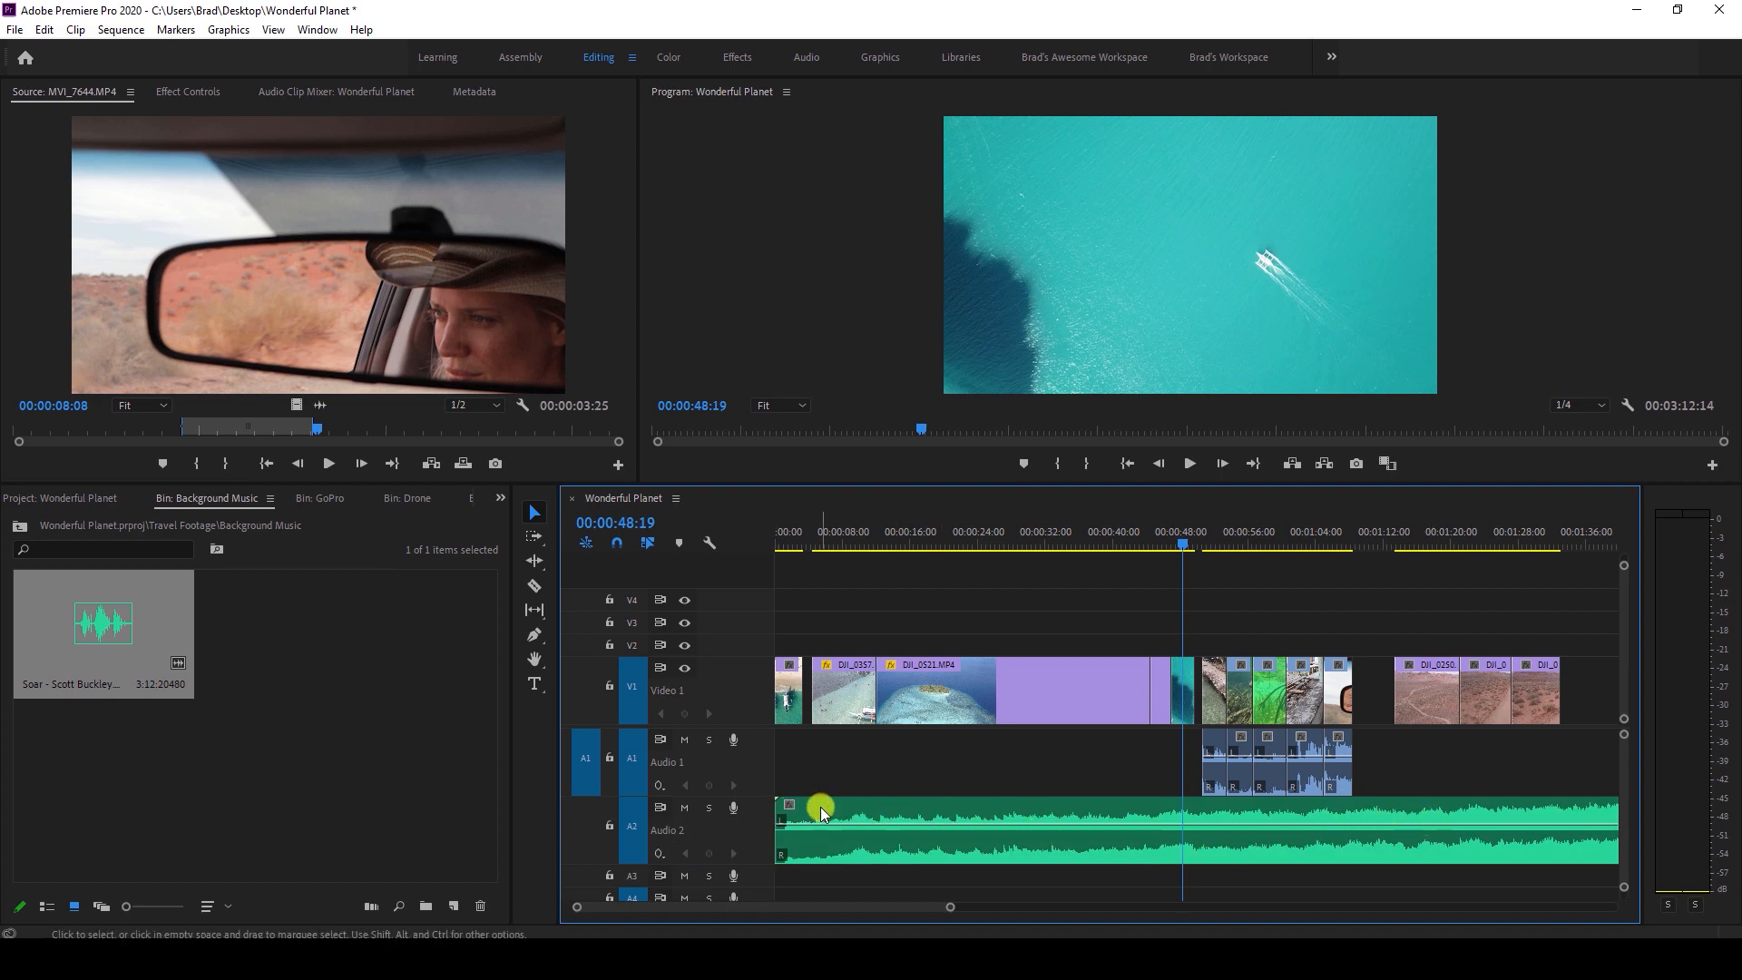
key(alt)
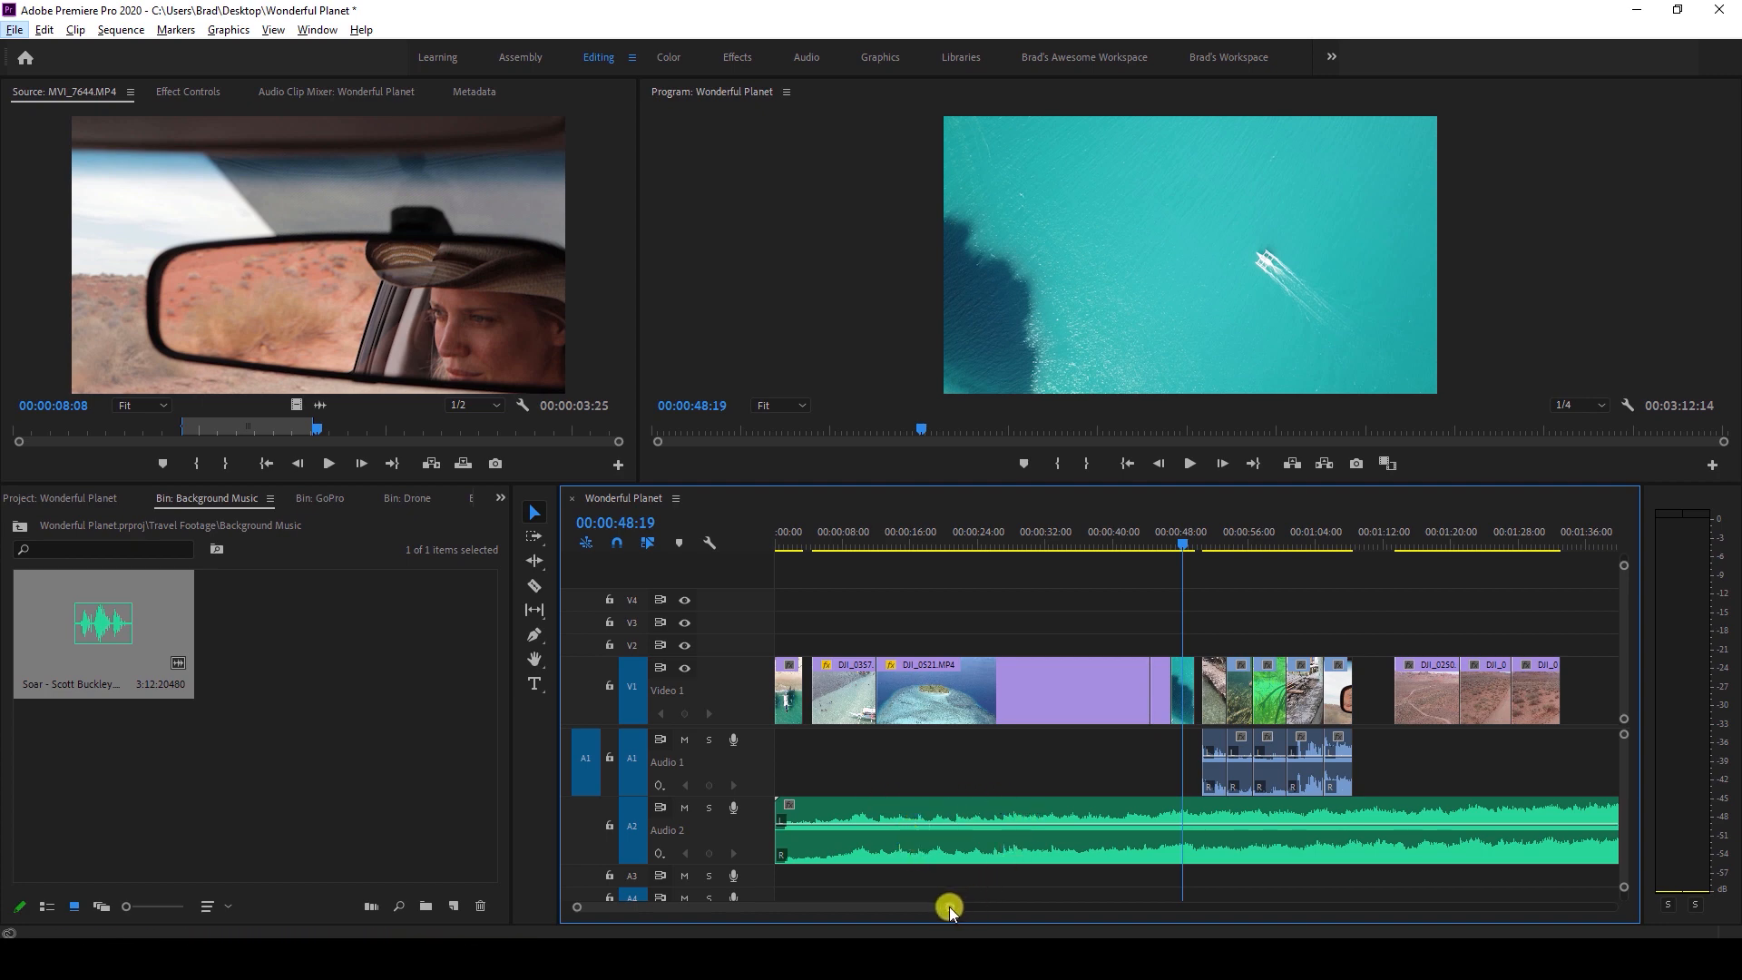
Examine how the A2 music waveform lines up with the drone and GoPro clips, viewing the frames at 00:00:02:14 and 00:00:14:11.
drag(902, 907, 774, 907)
drag(951, 909, 1100, 906)
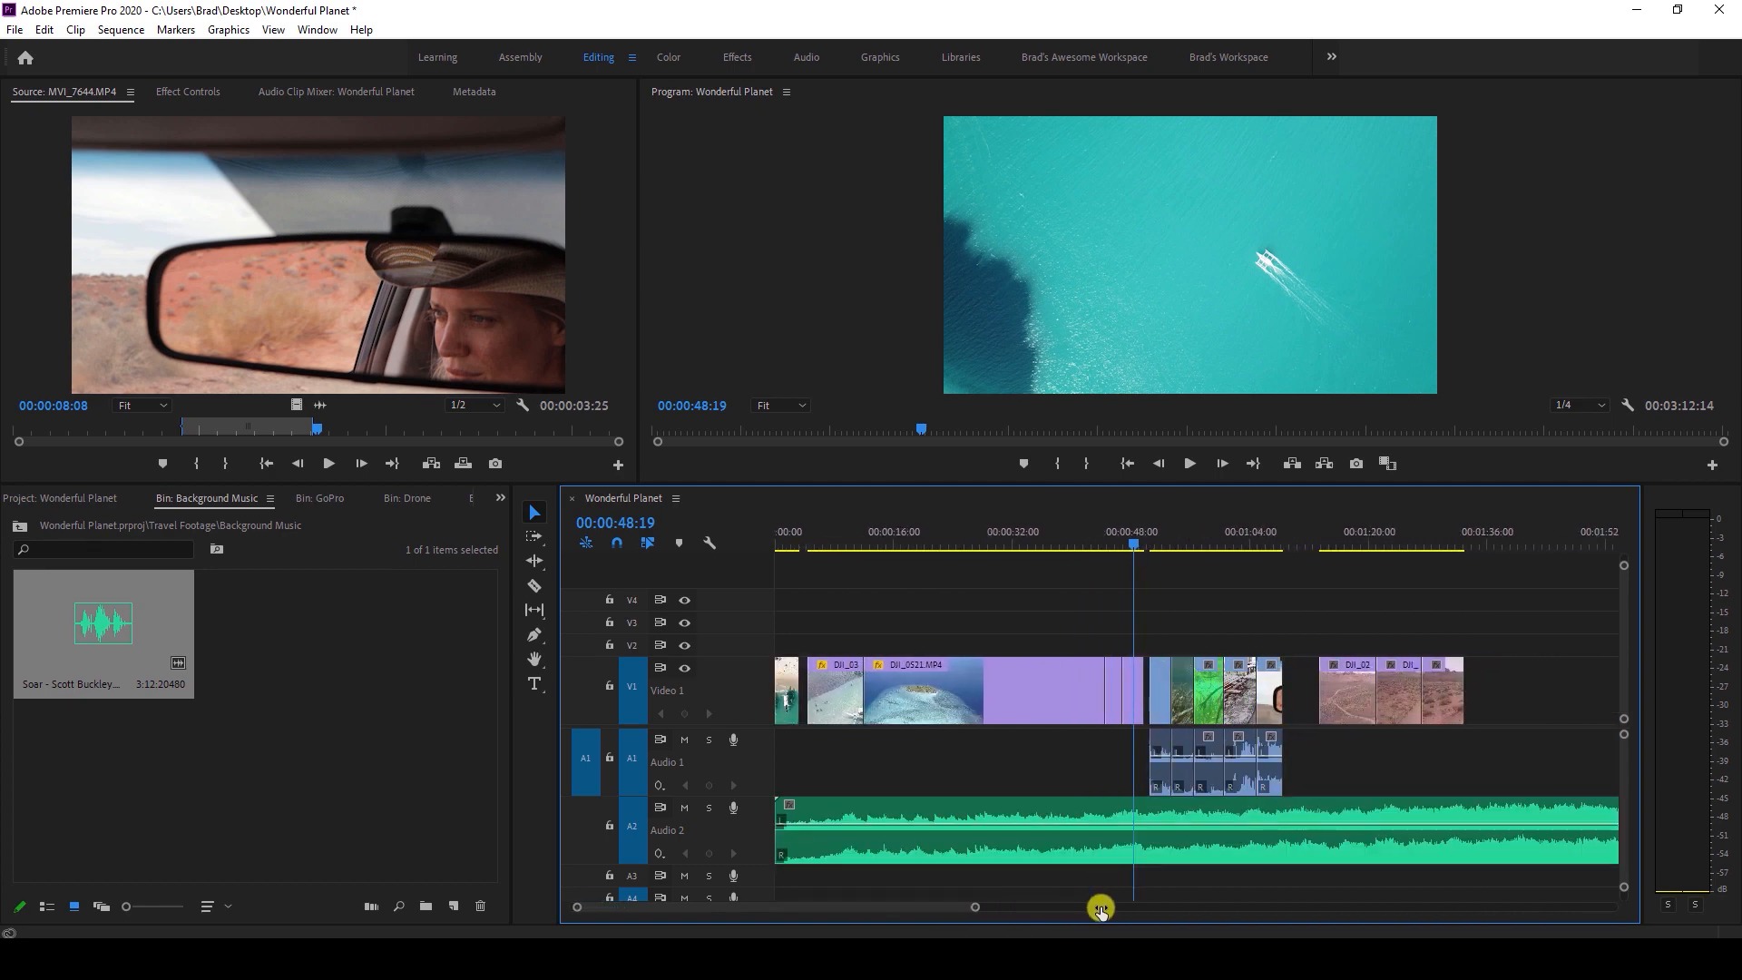
scroll(917, 758, down, 2)
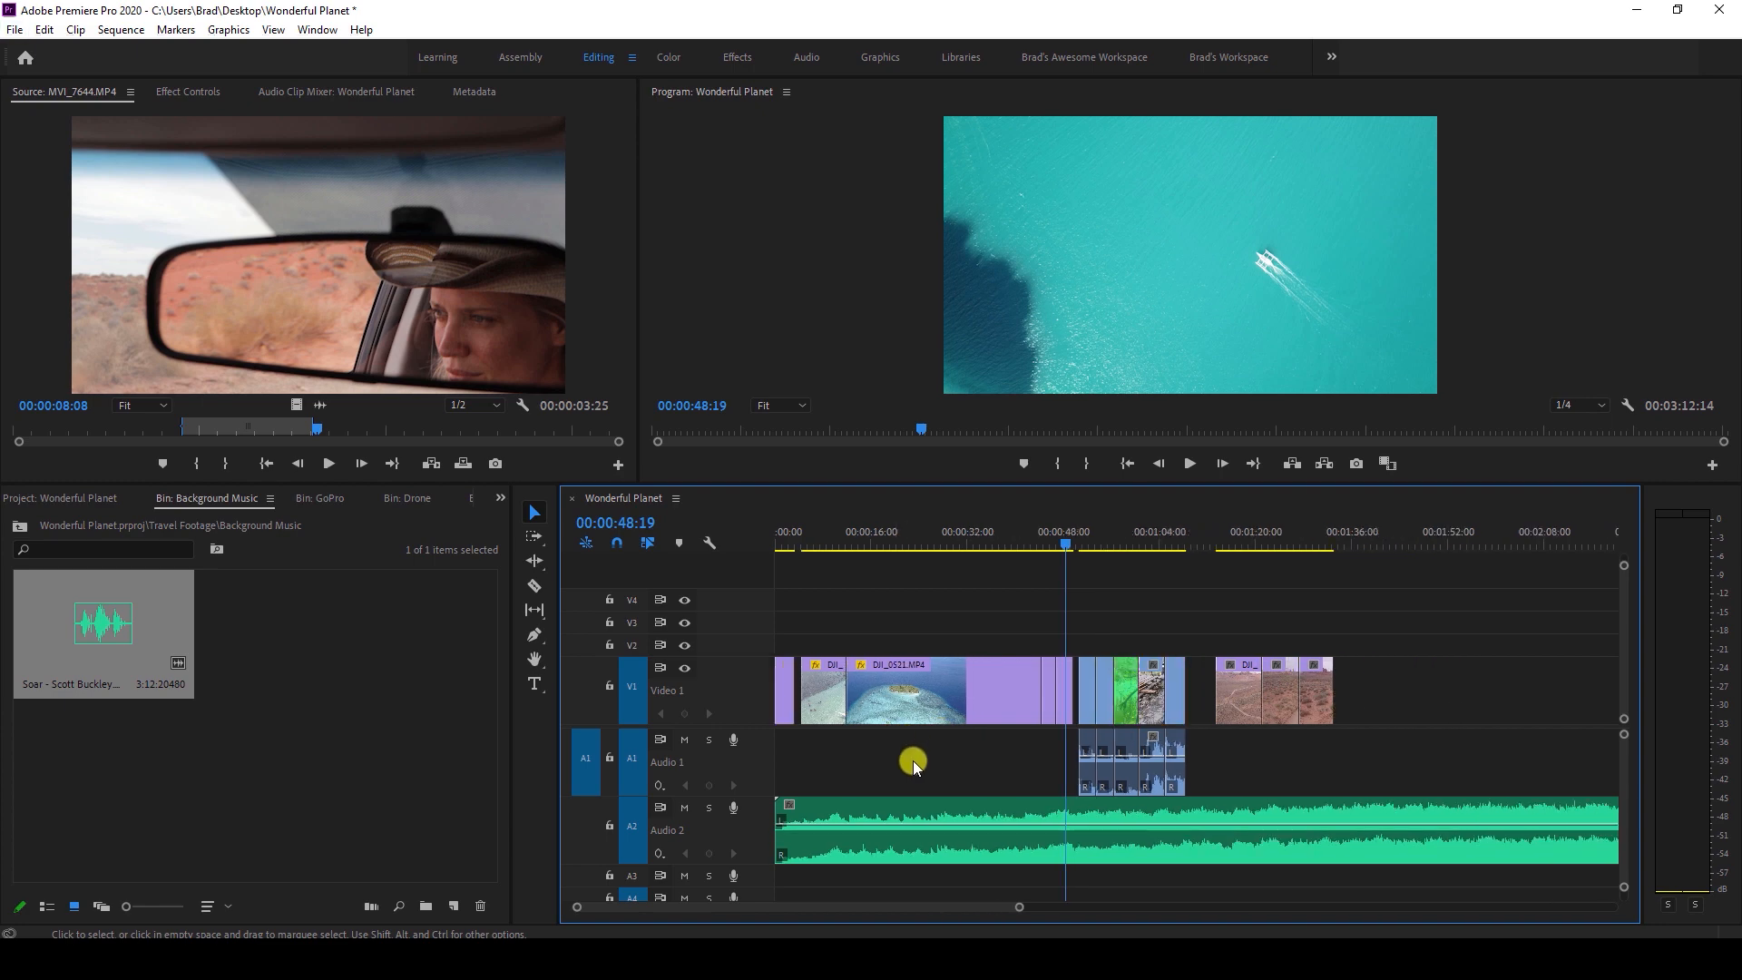
scroll(913, 759, down, 1)
scroll(901, 764, down, 3)
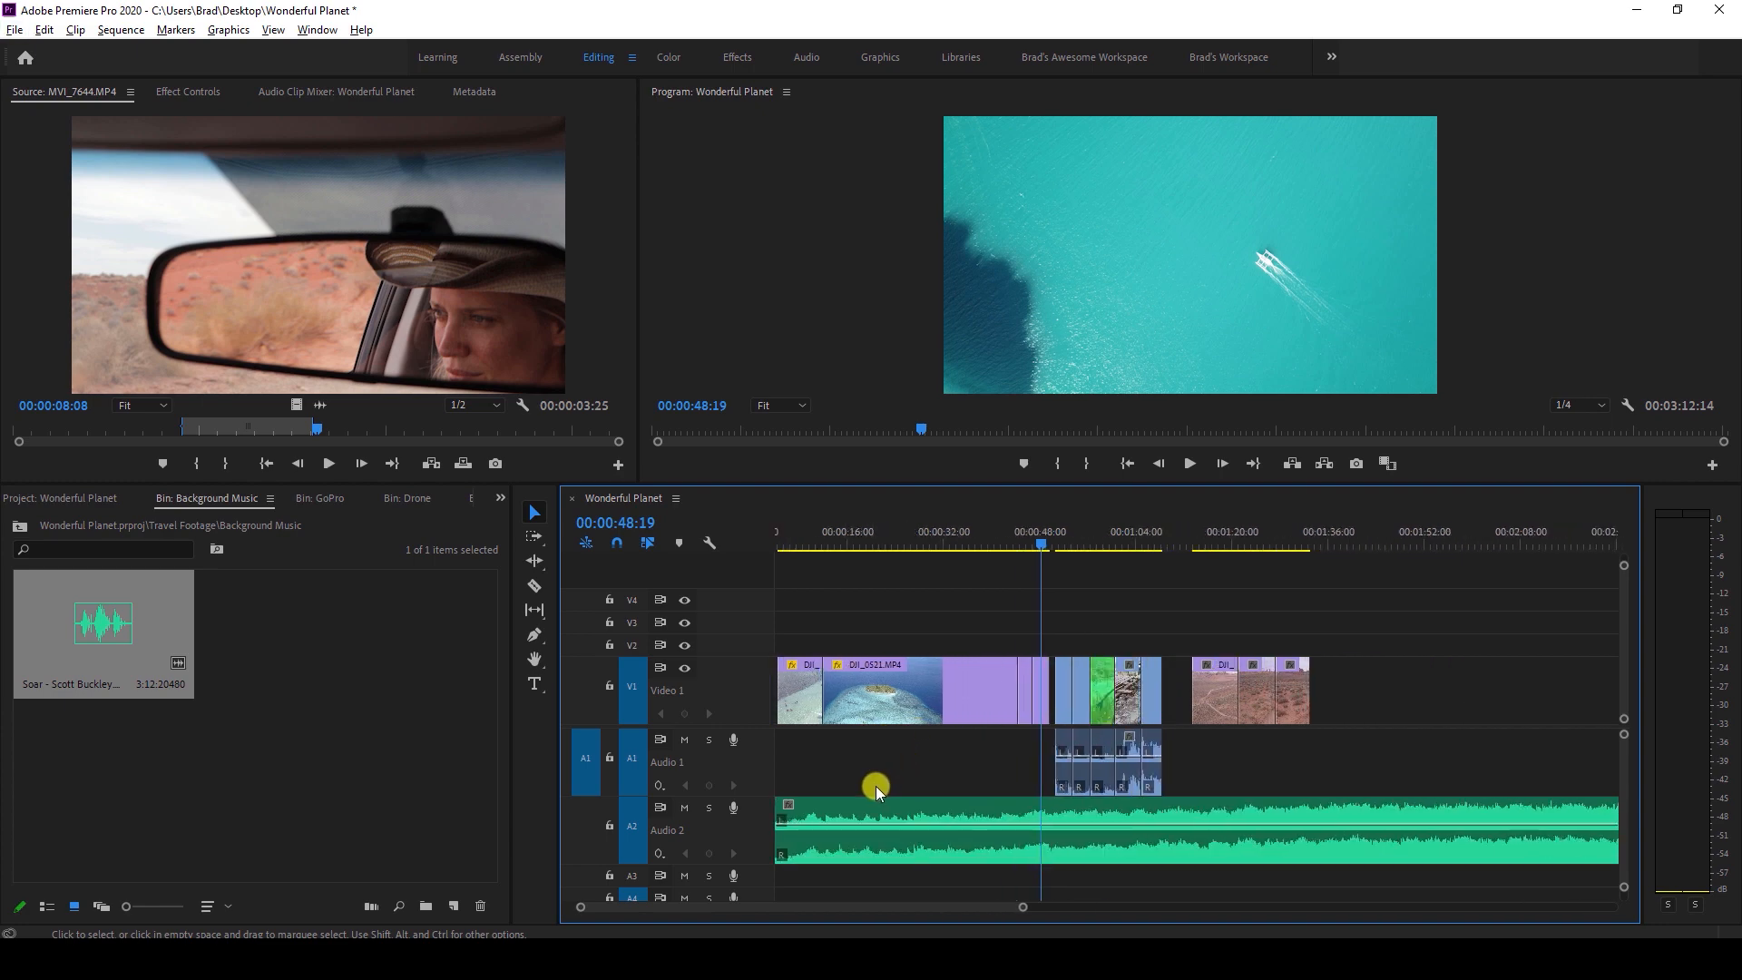
scroll(844, 788, up, 3)
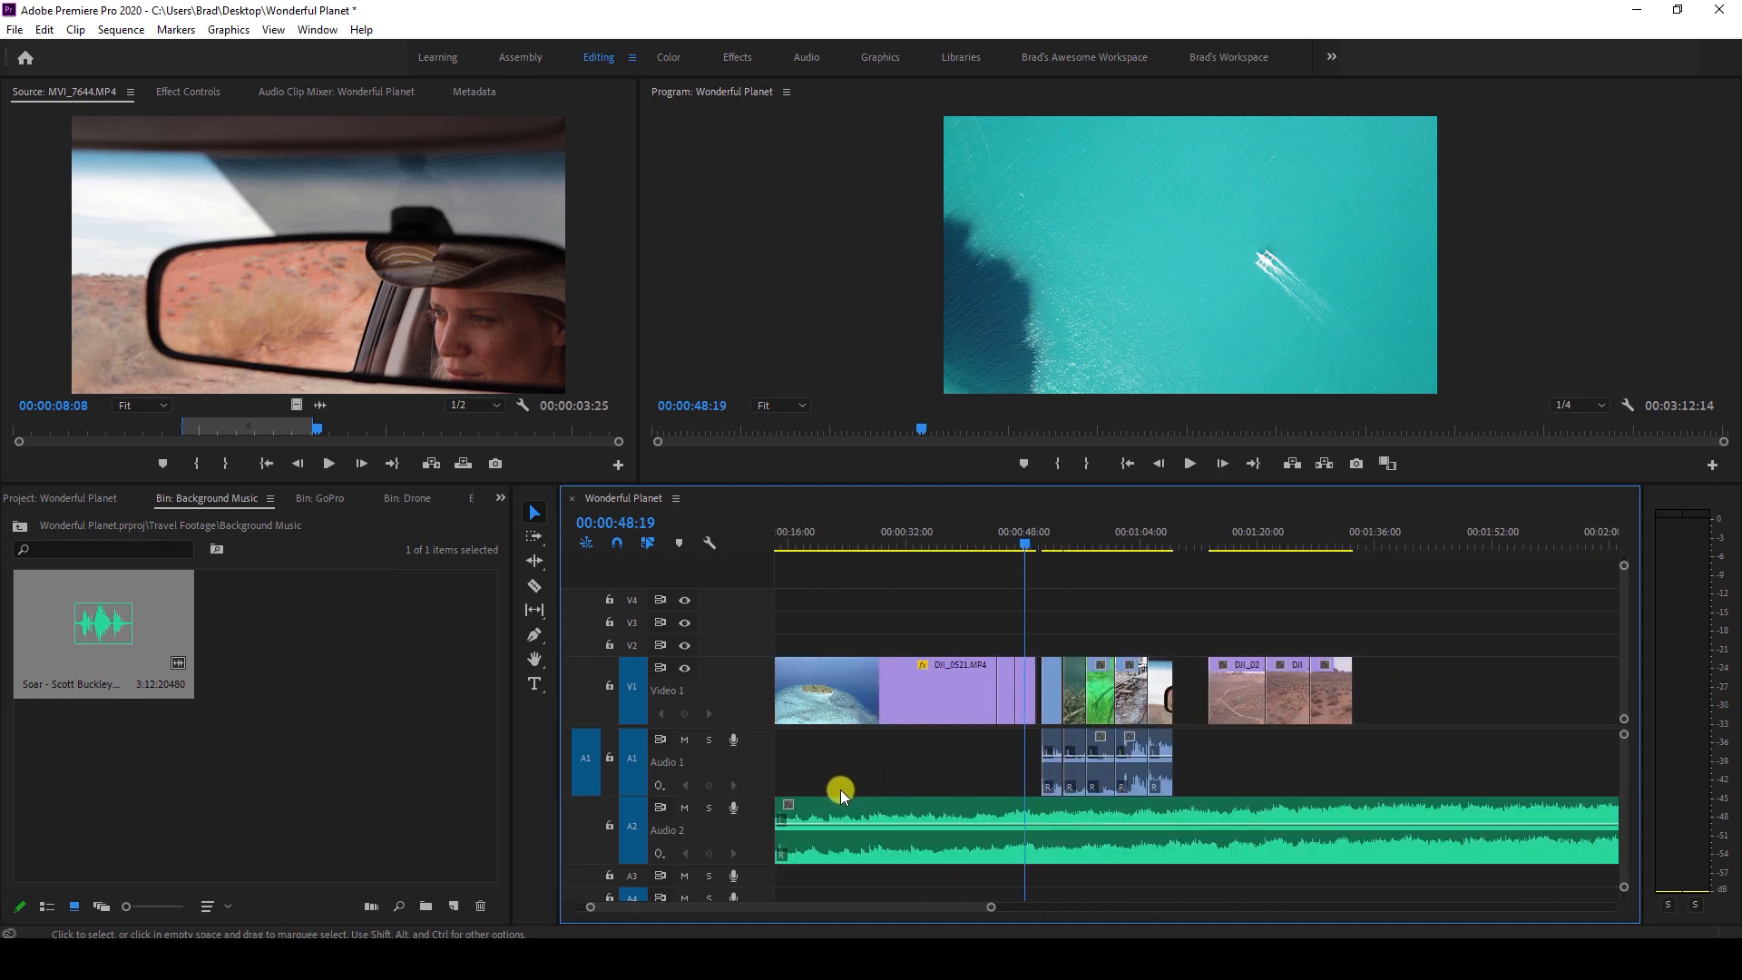
scroll(824, 778, up, 3)
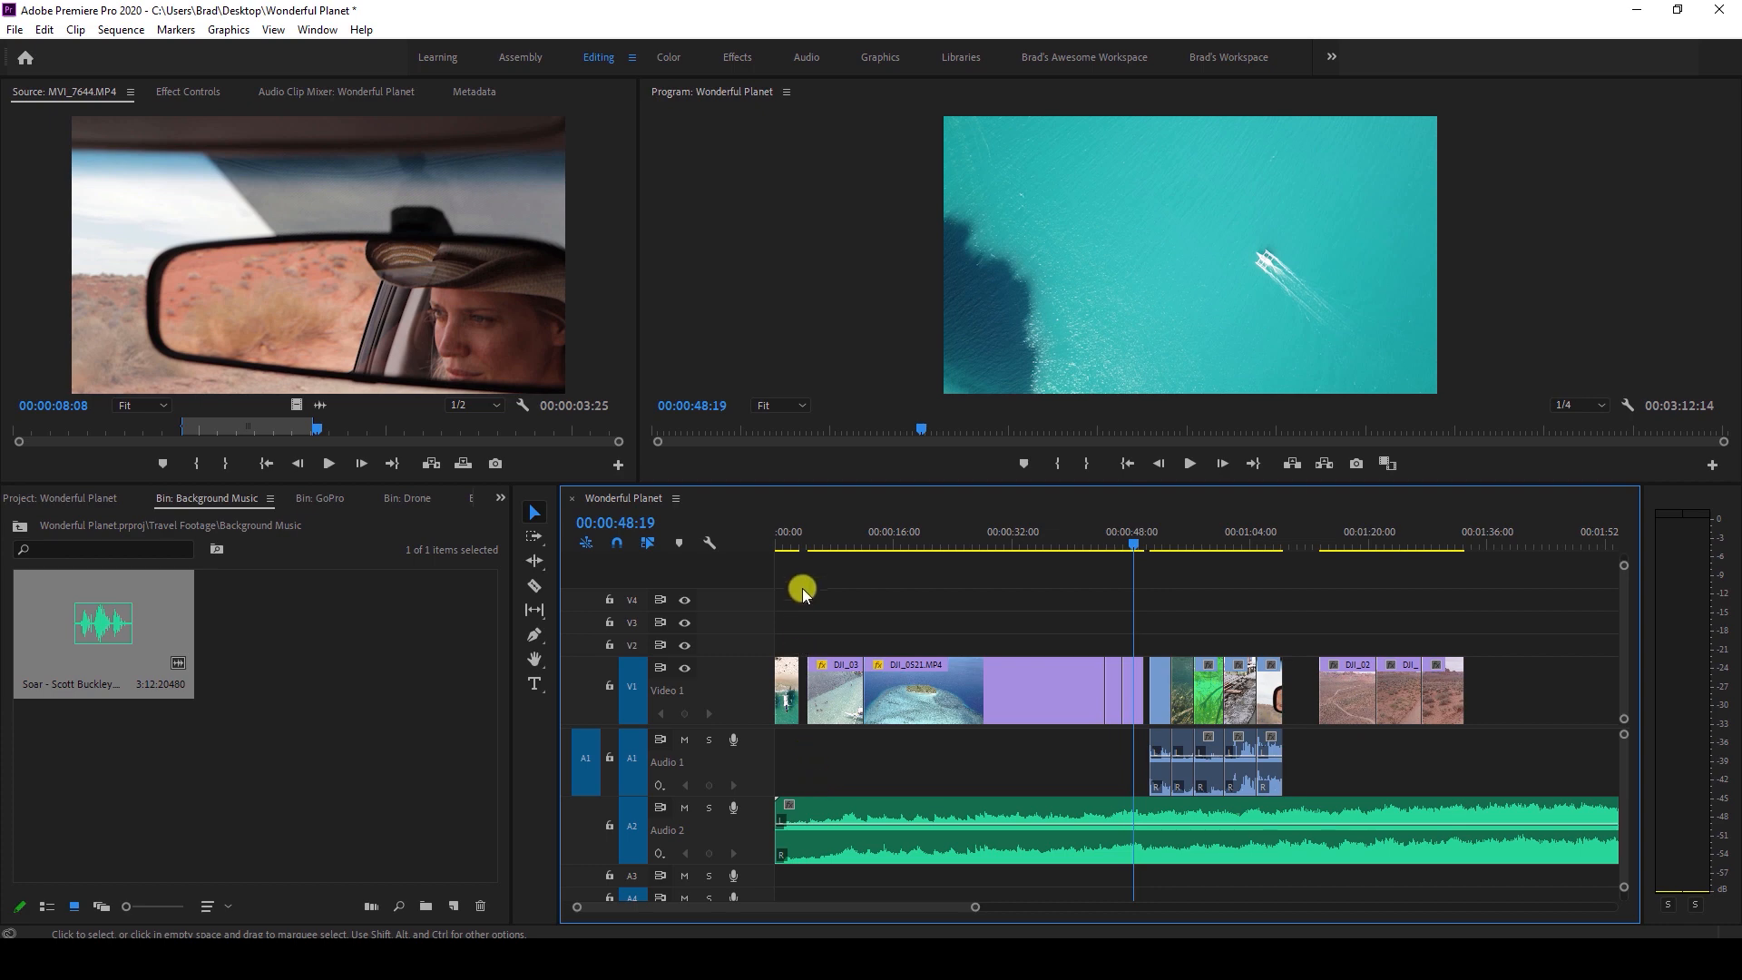
scroll(795, 773, up, 2)
click(798, 537)
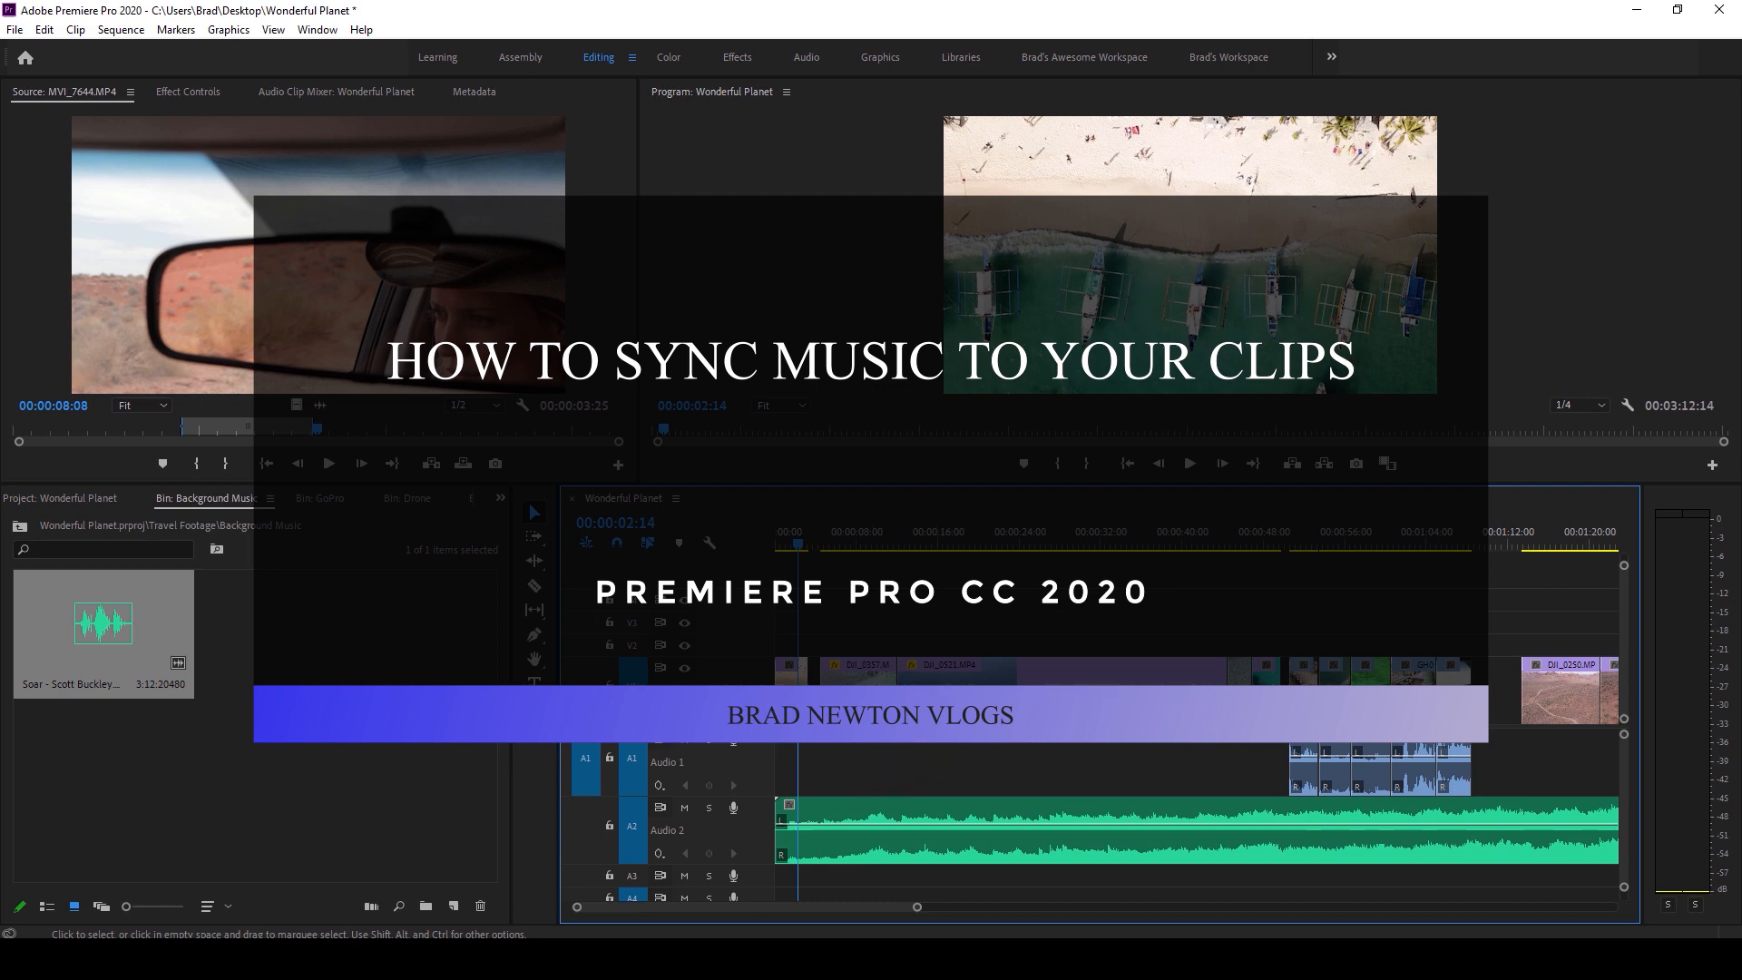
click(920, 537)
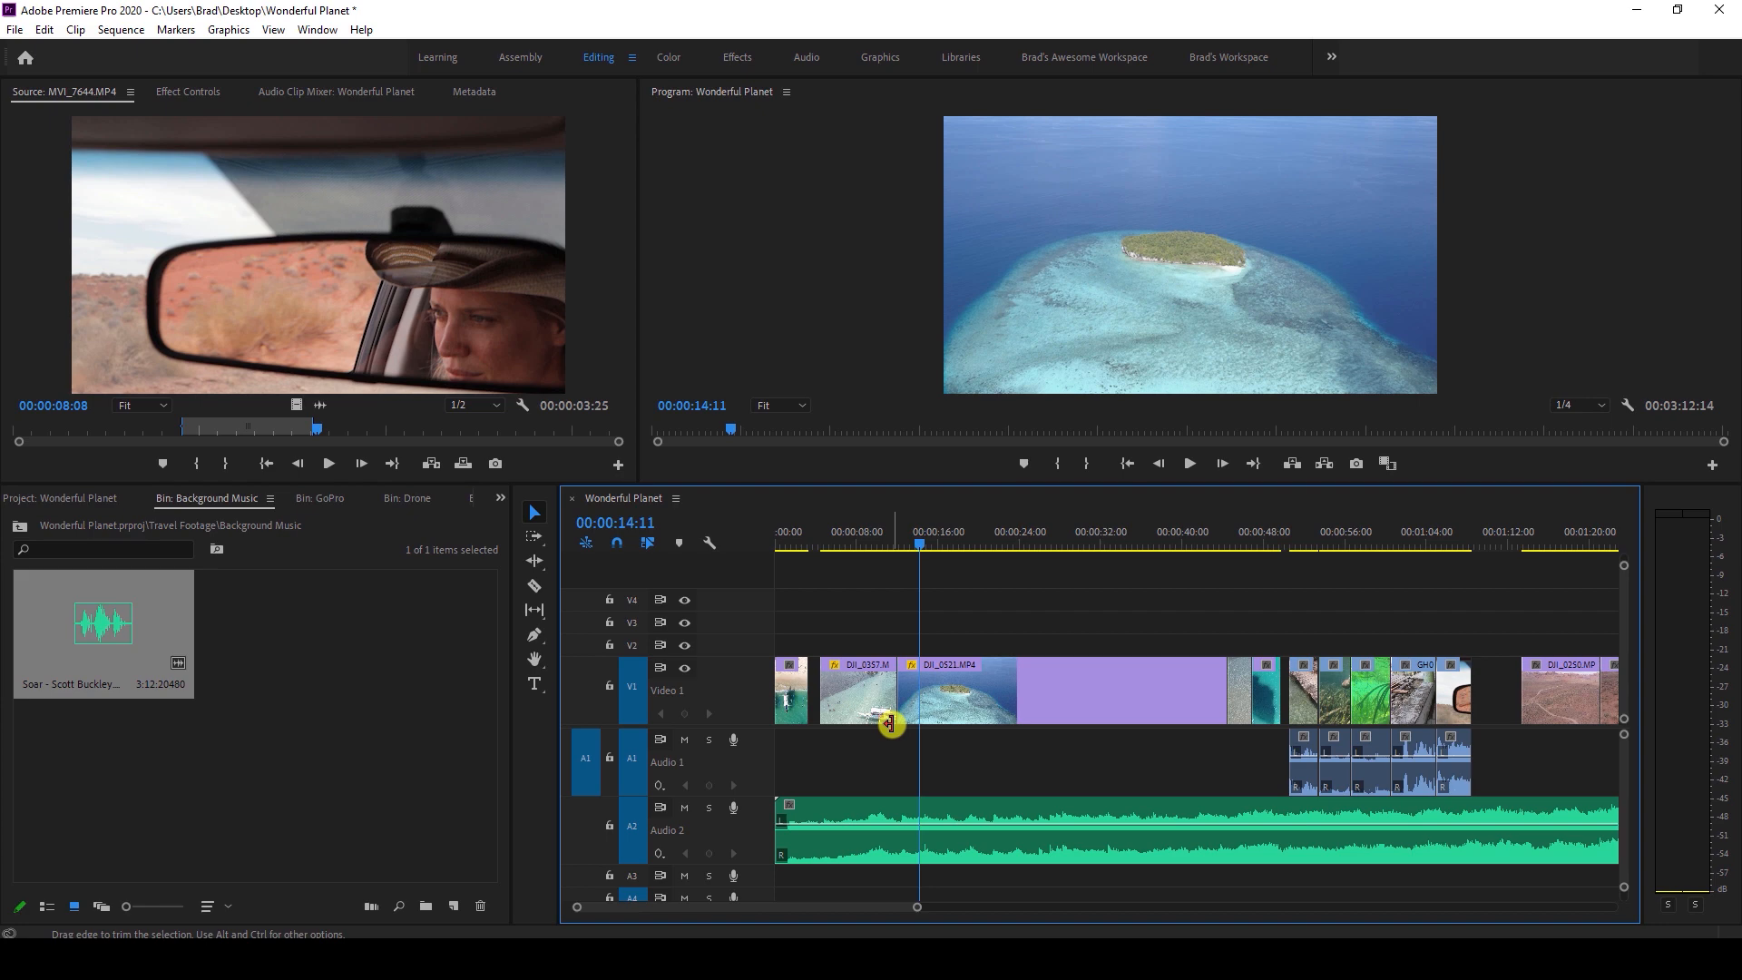
mouse_move(976, 711)
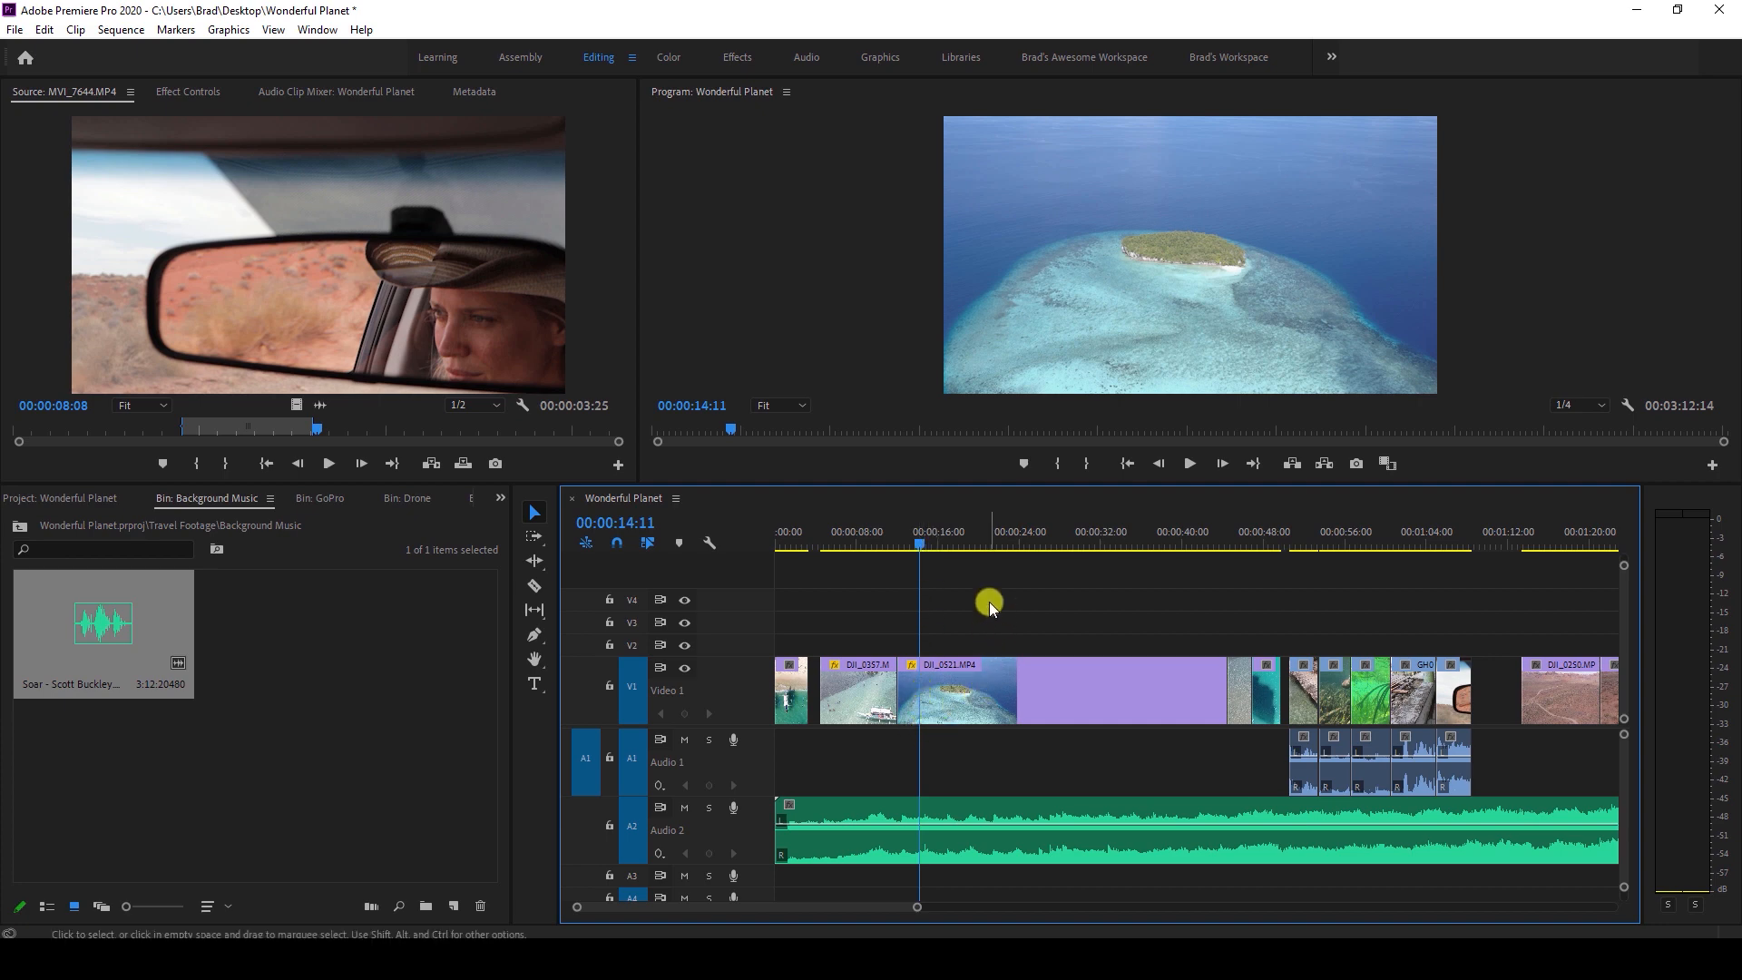
Play the sequence with its music from 00:00:00:00 and locate the first strong beat near 00:00:10:08.
drag(900, 542, 774, 537)
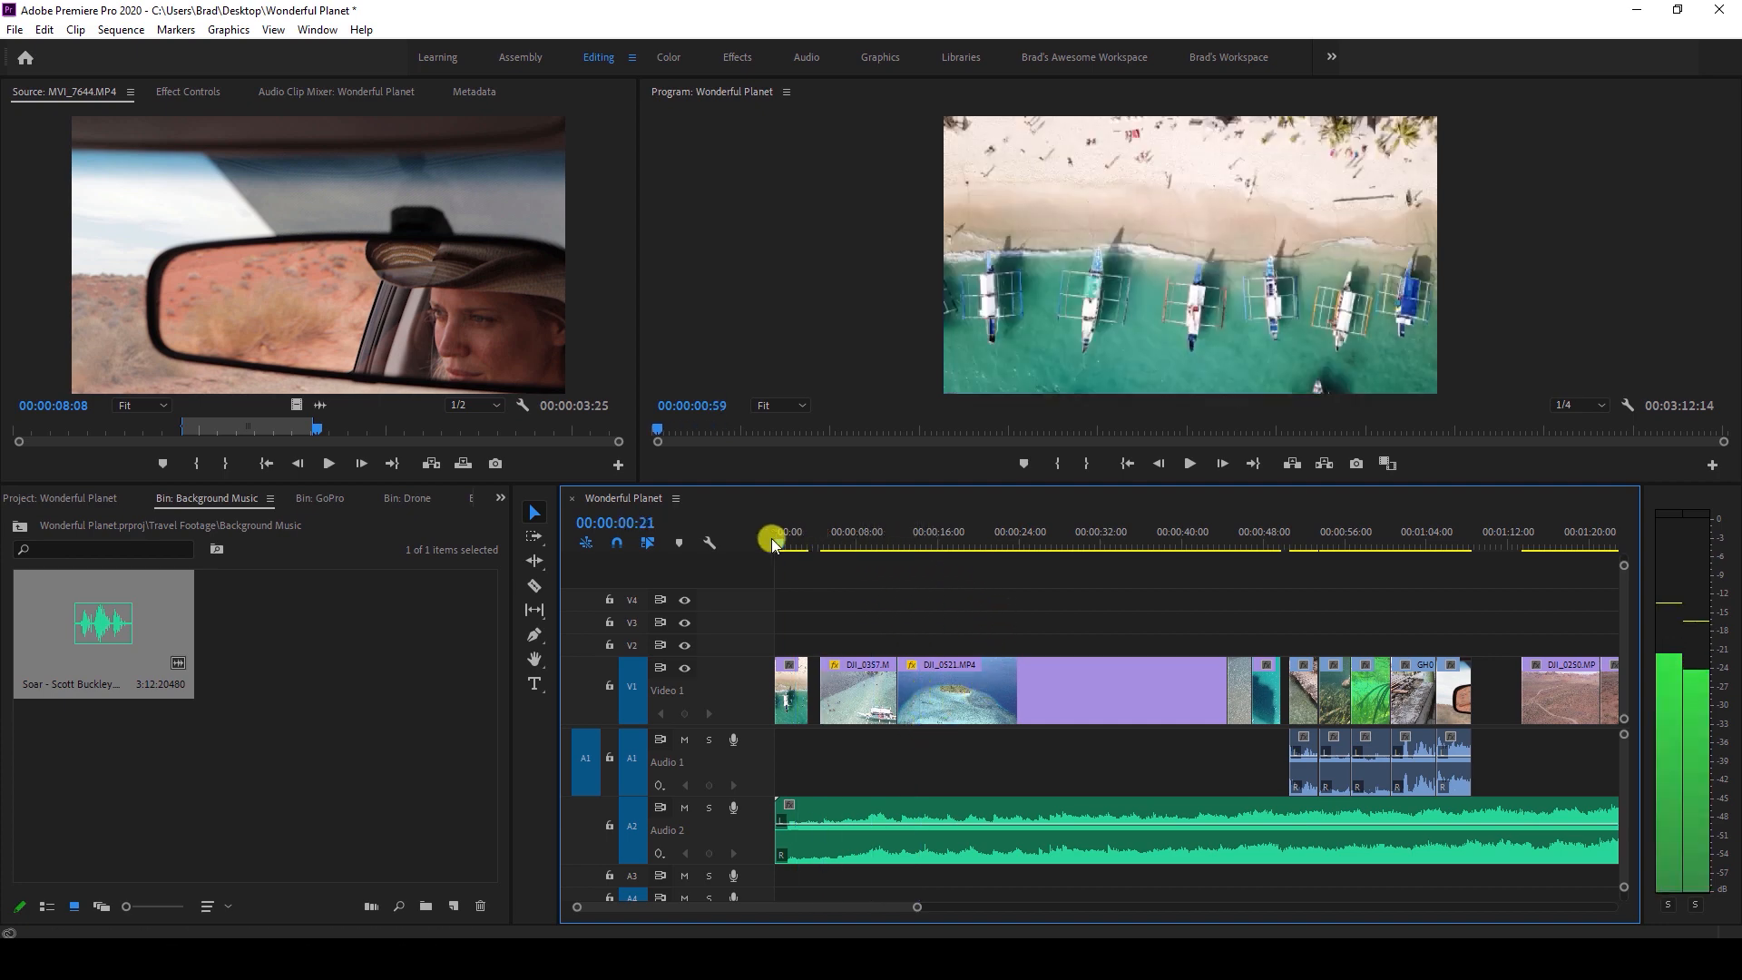
key(=)
key(=)
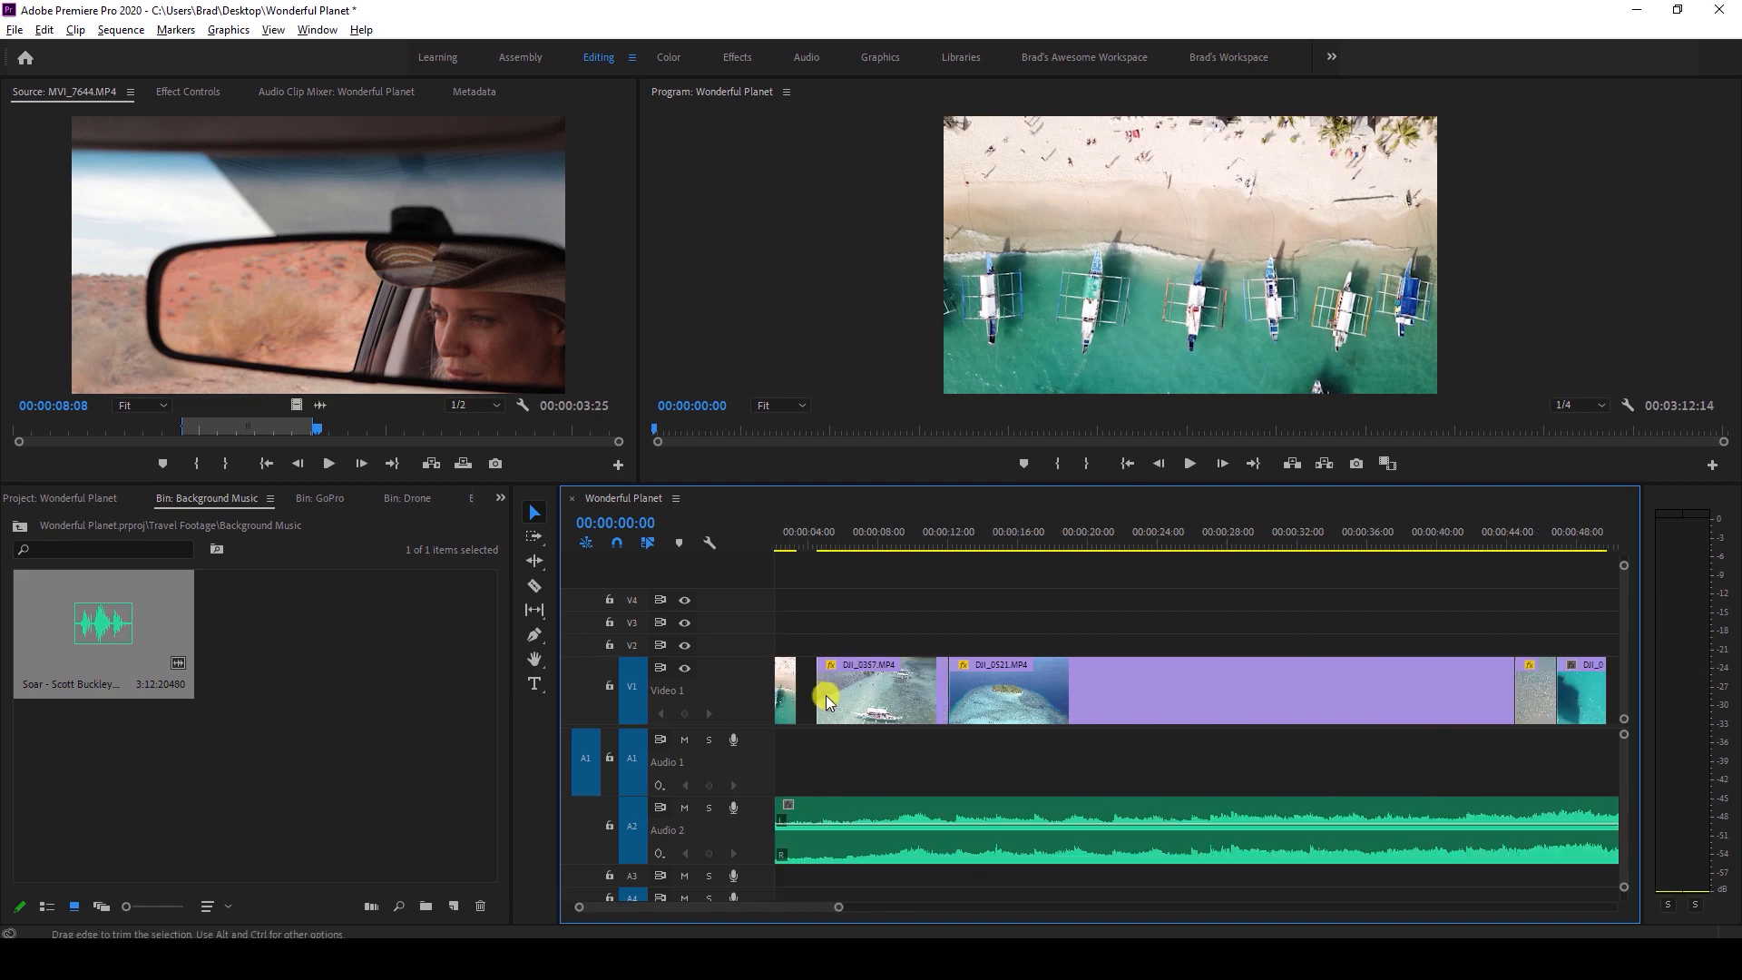
key(space)
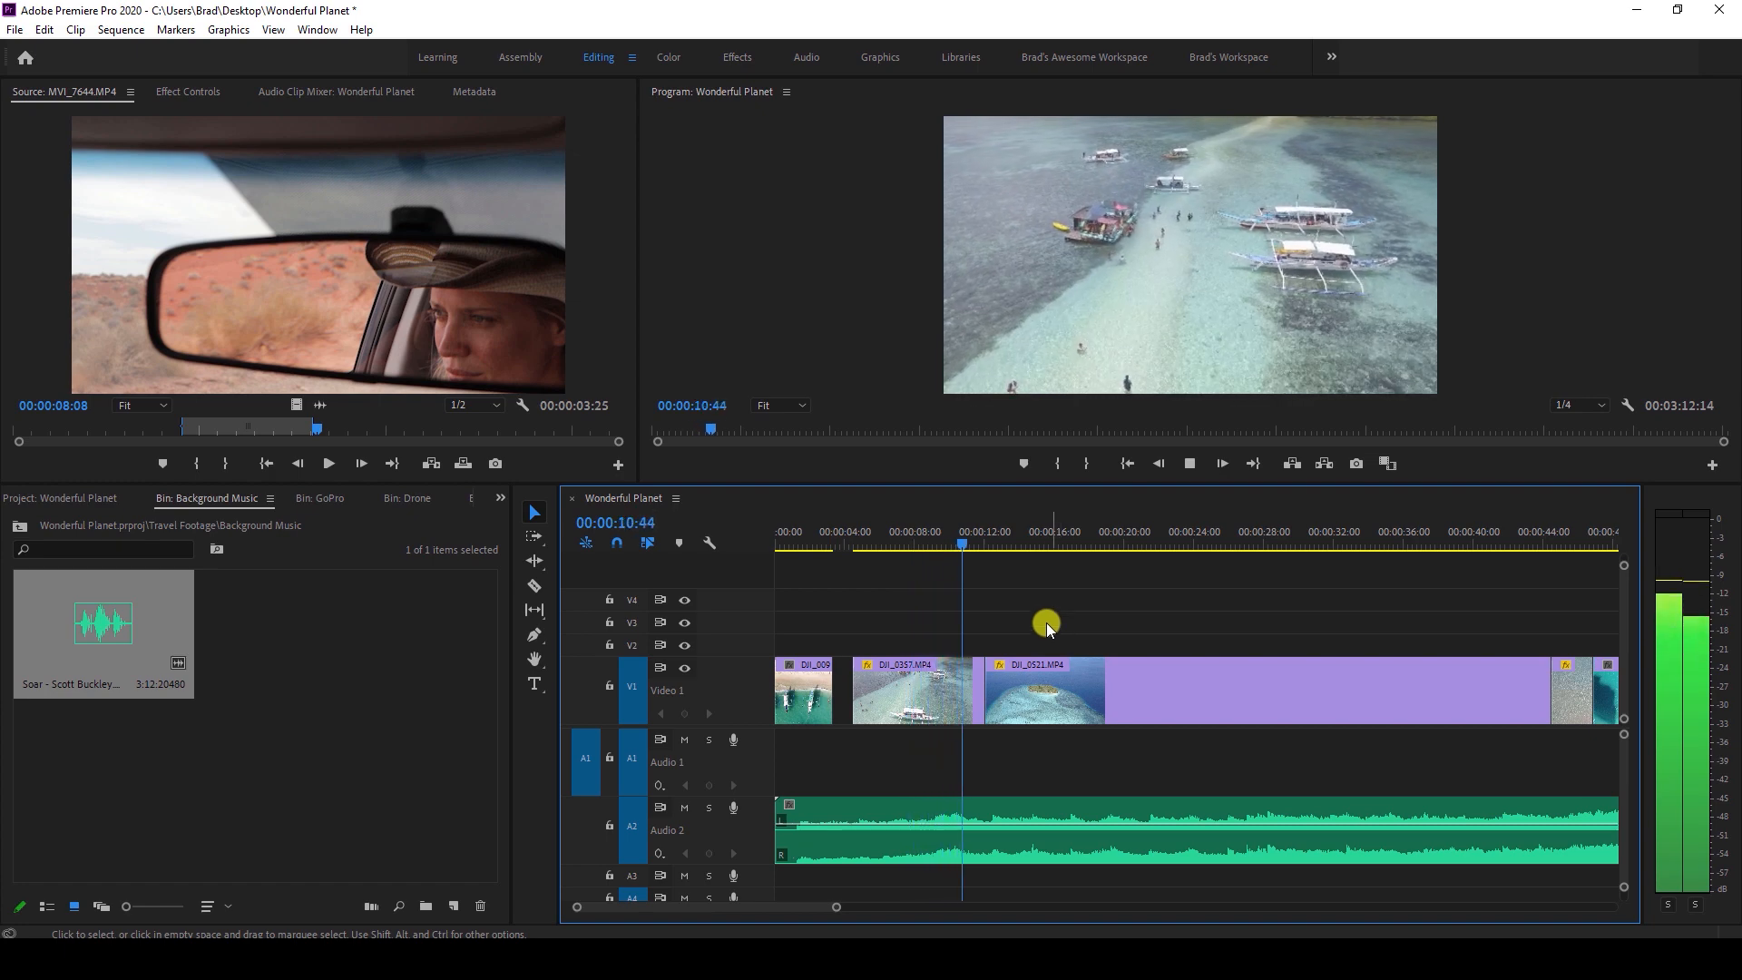
click(969, 531)
click(940, 537)
drag(940, 537, 953, 541)
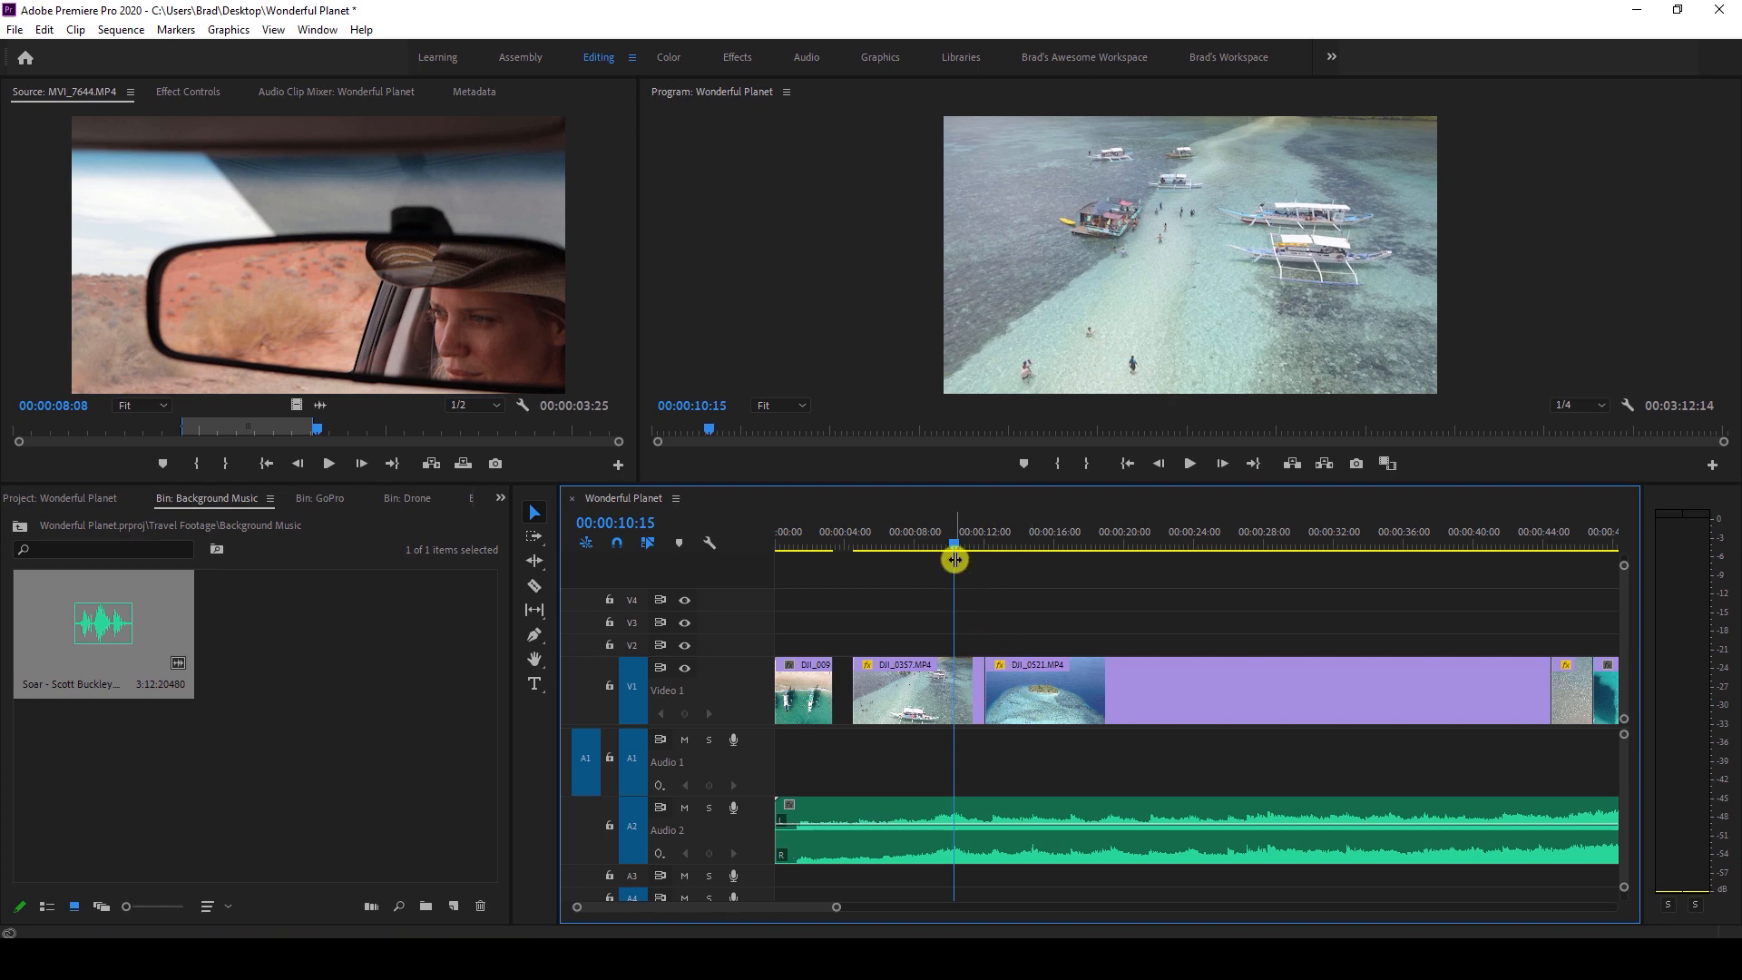
drag(950, 544, 946, 545)
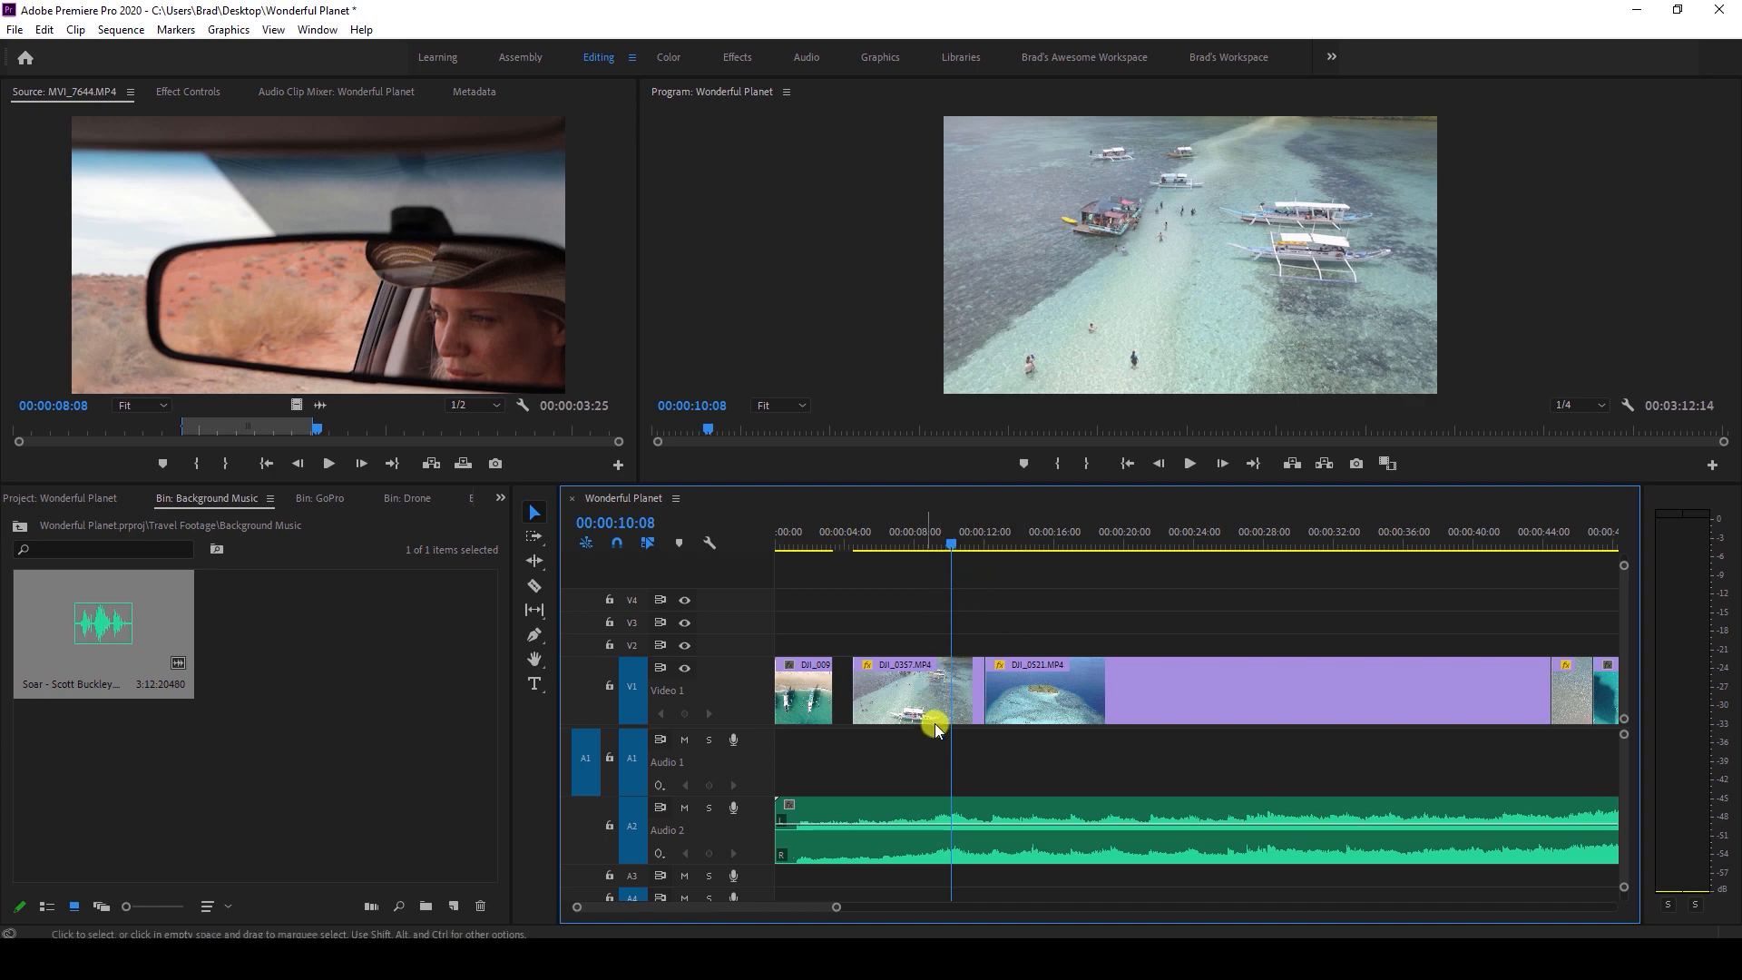
Replay the music from 00:00:09:01 to find the beat and add a sequence marker at 00:00:10:17.
key(minus)
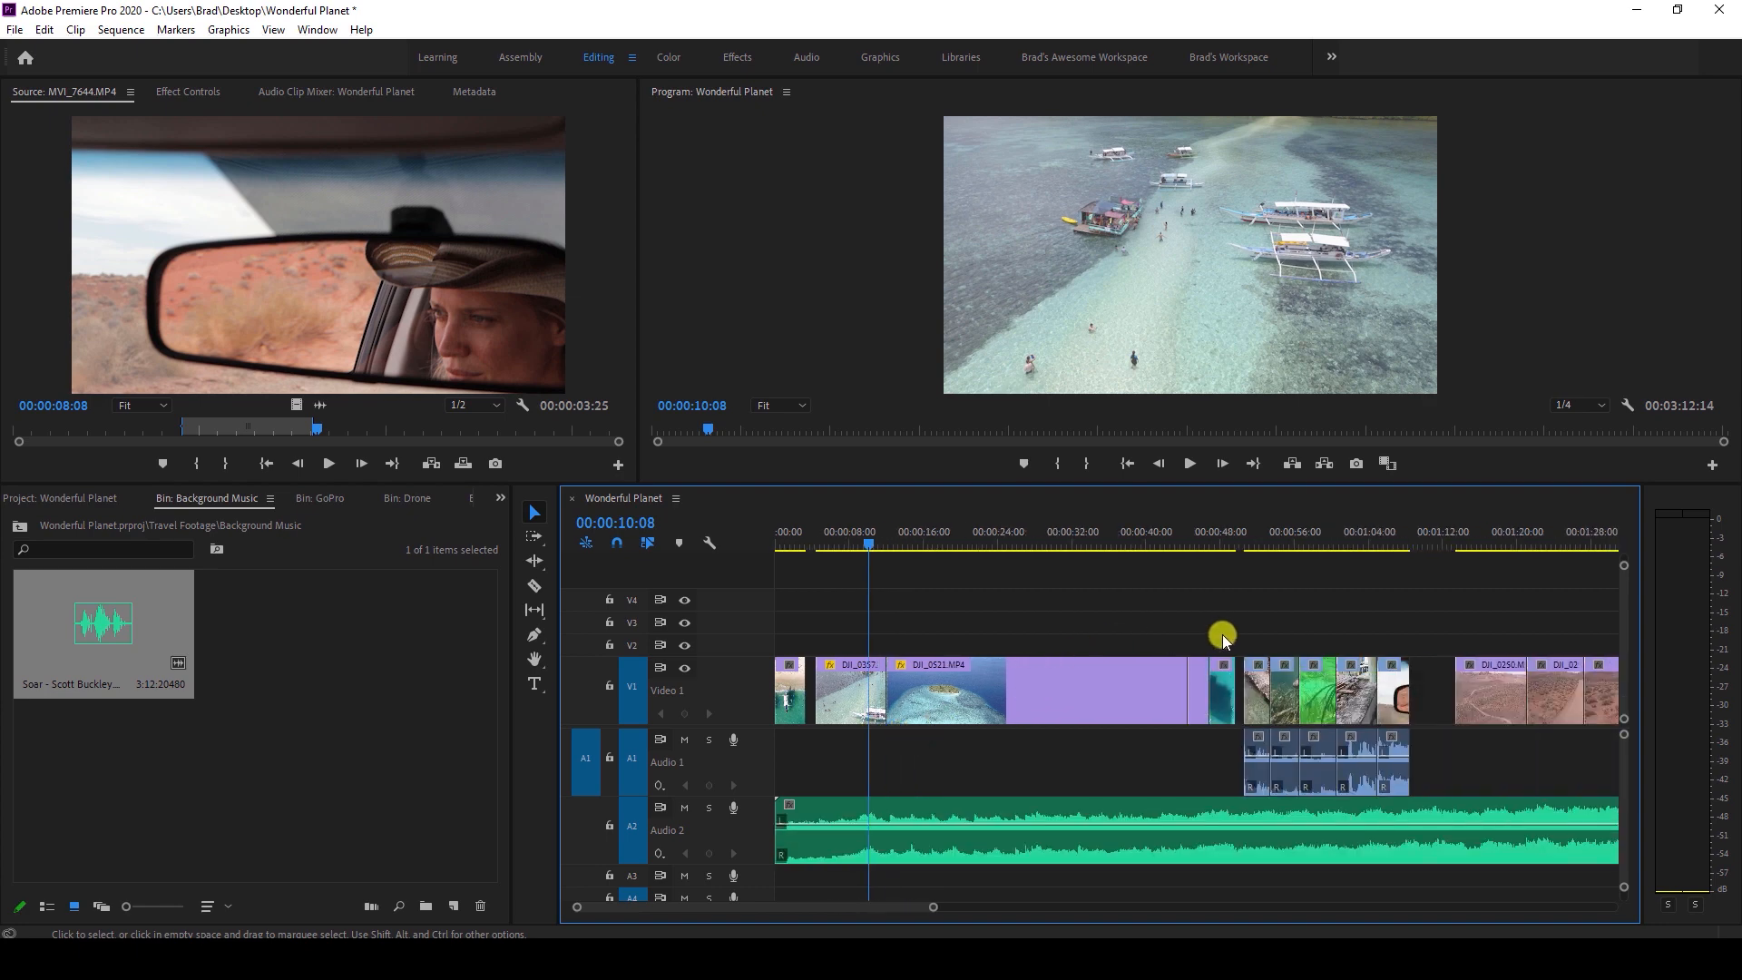
drag(1396, 623, 884, 839)
scroll(867, 796, up, 1)
scroll(866, 795, up, 3)
drag(943, 558, 933, 544)
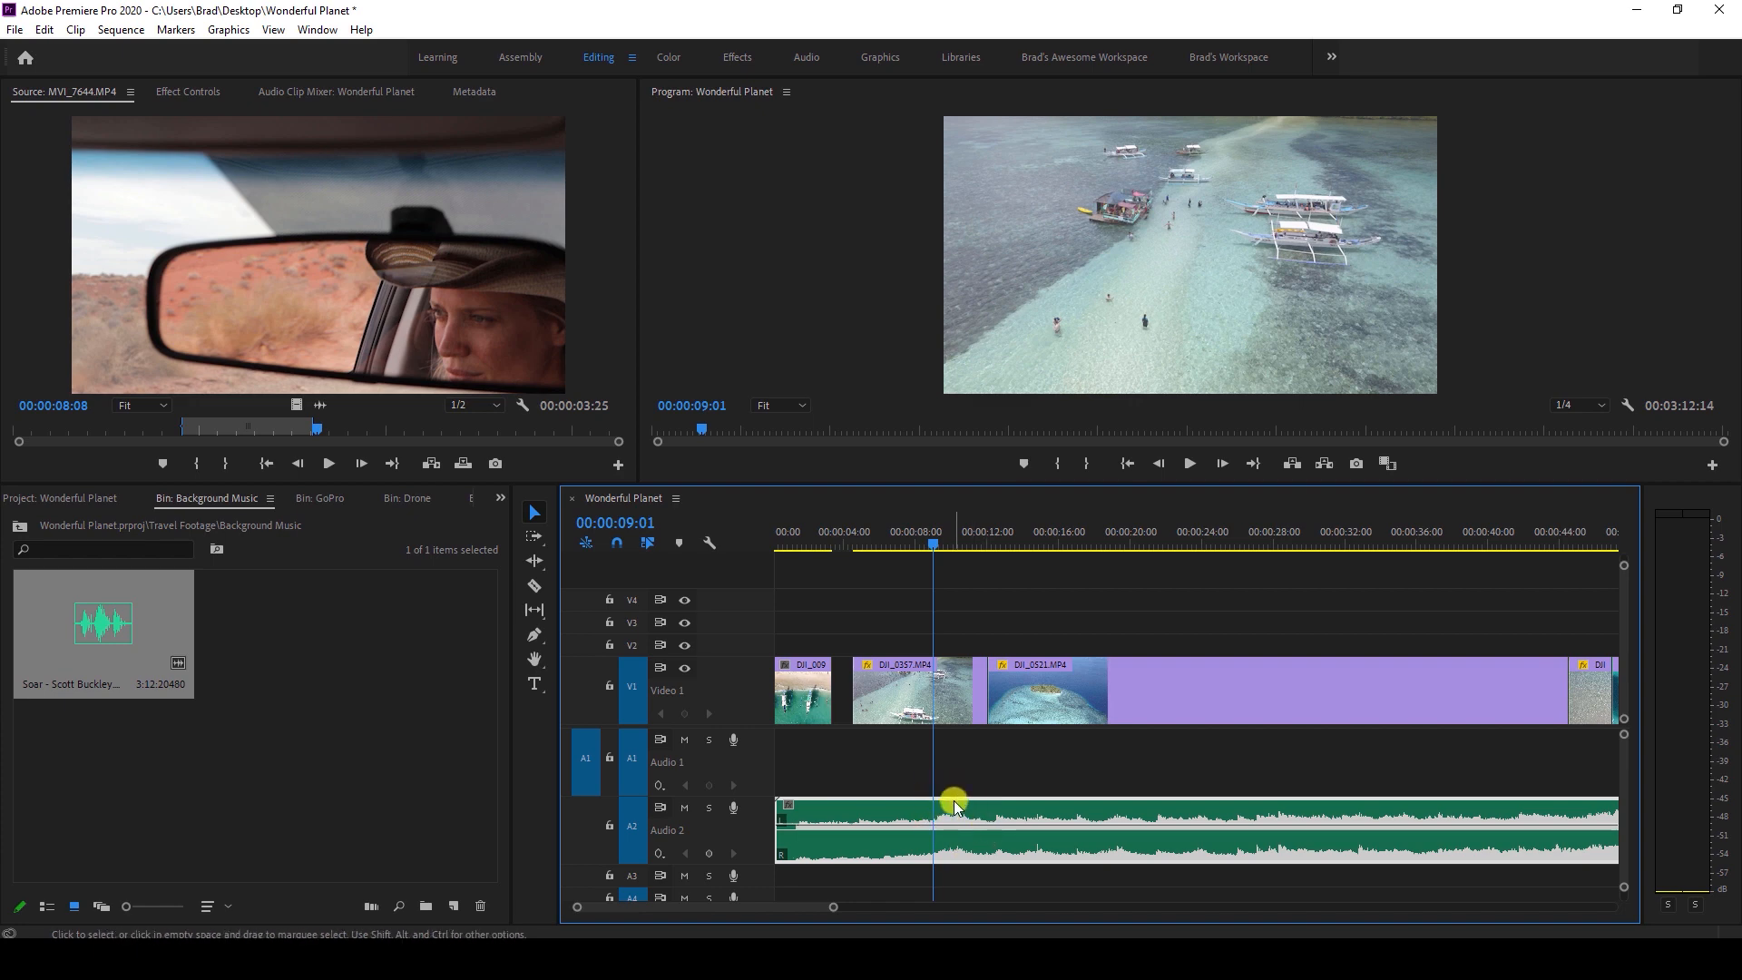
key(space)
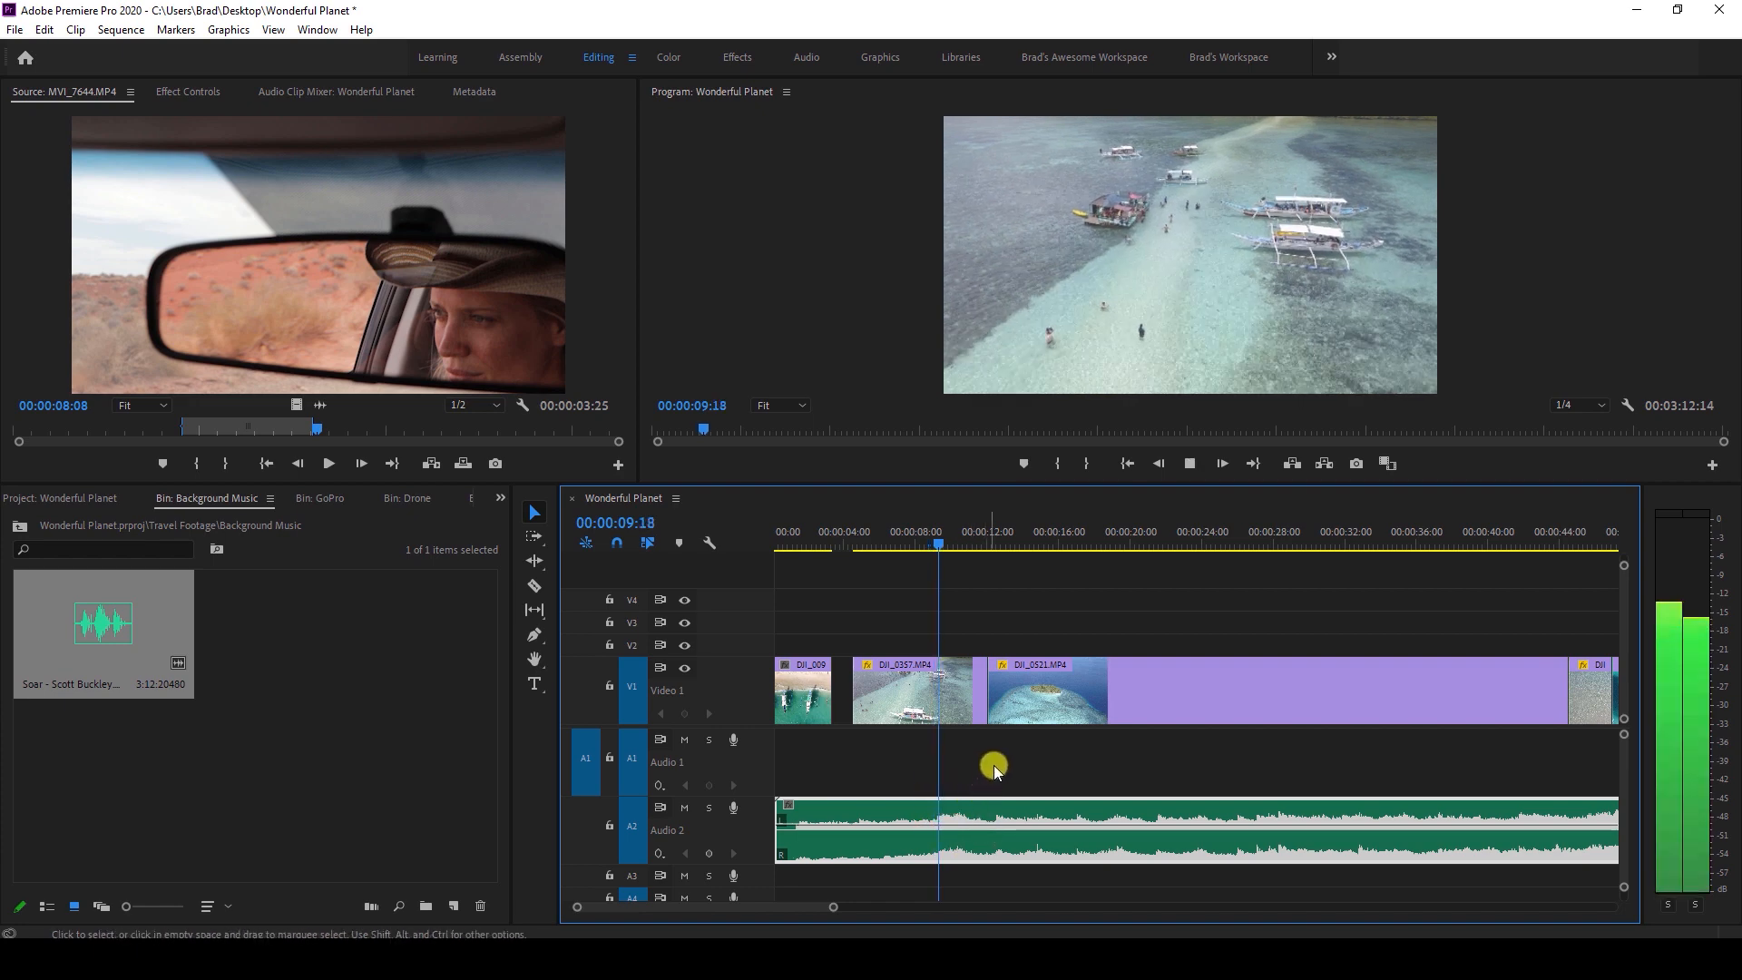
key(space)
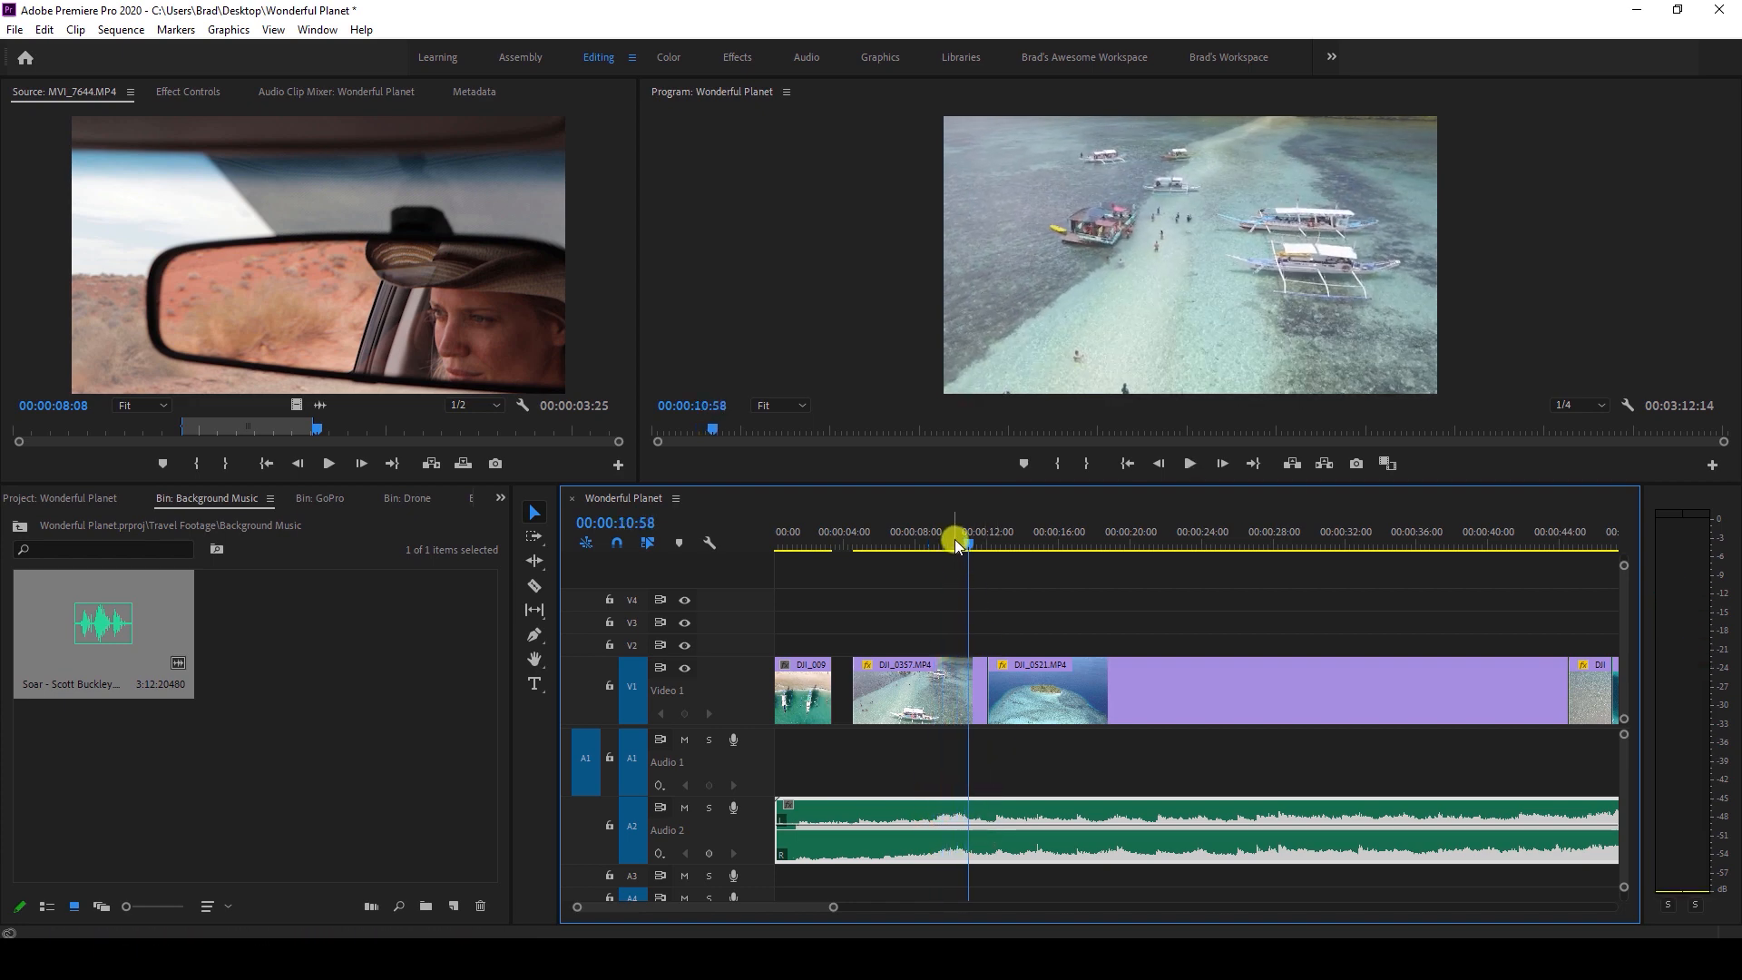
click(955, 539)
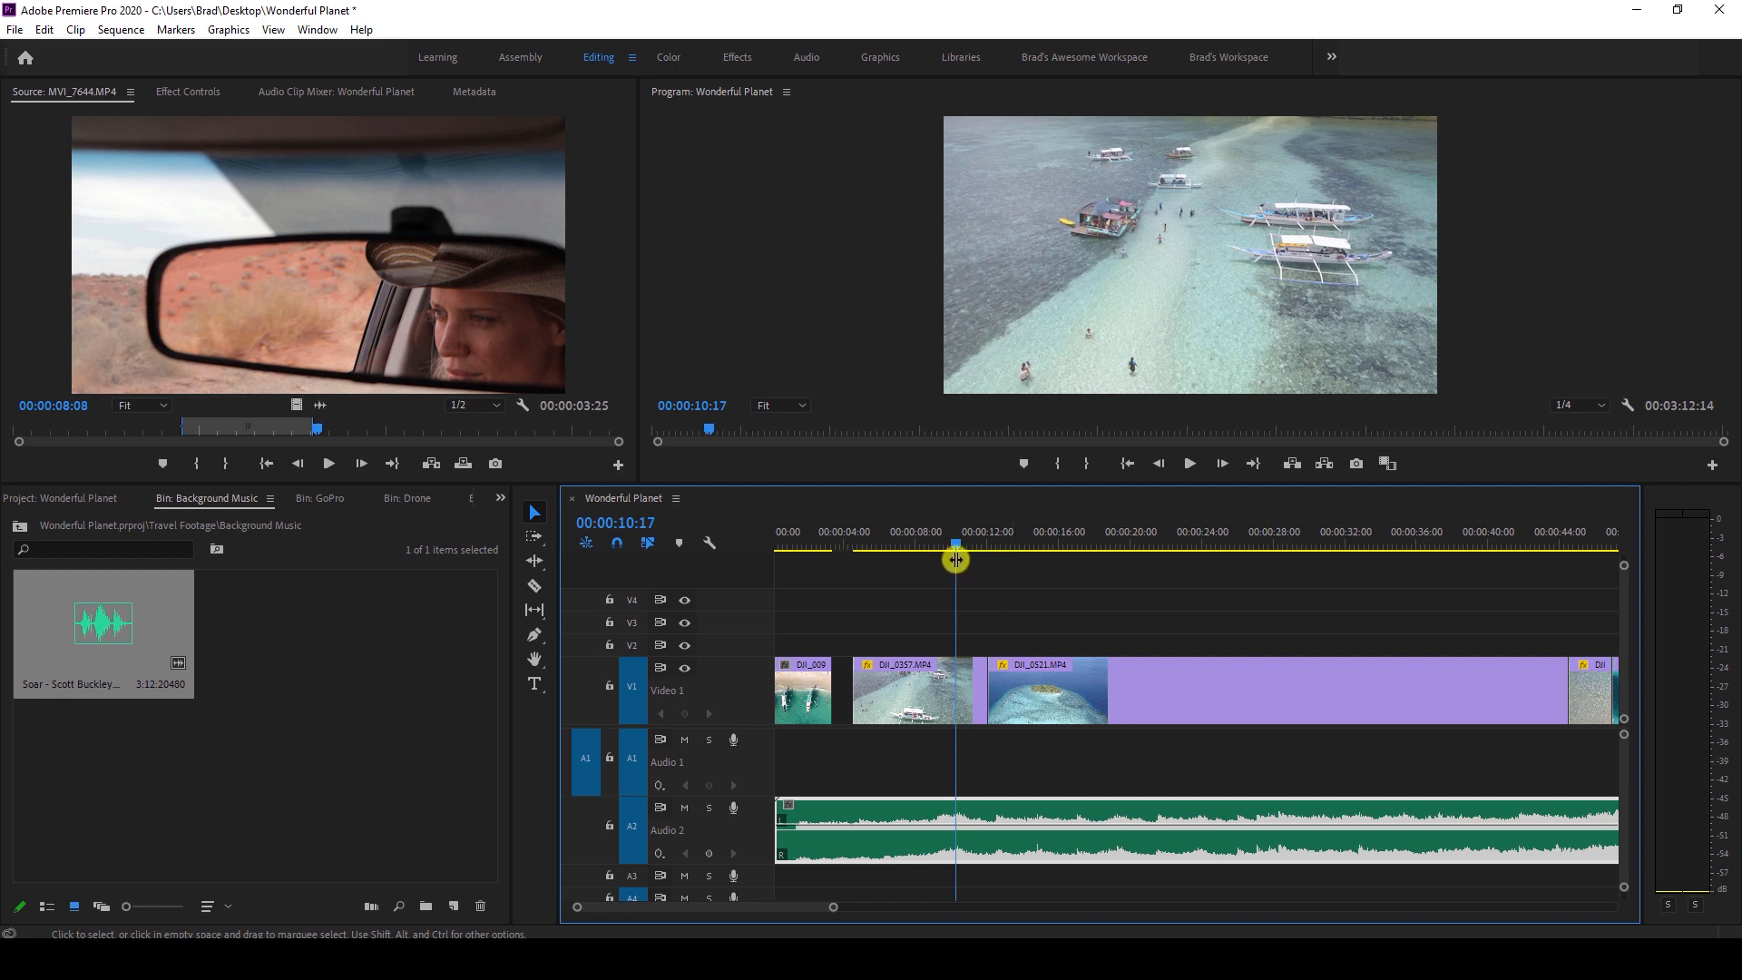
click(1024, 465)
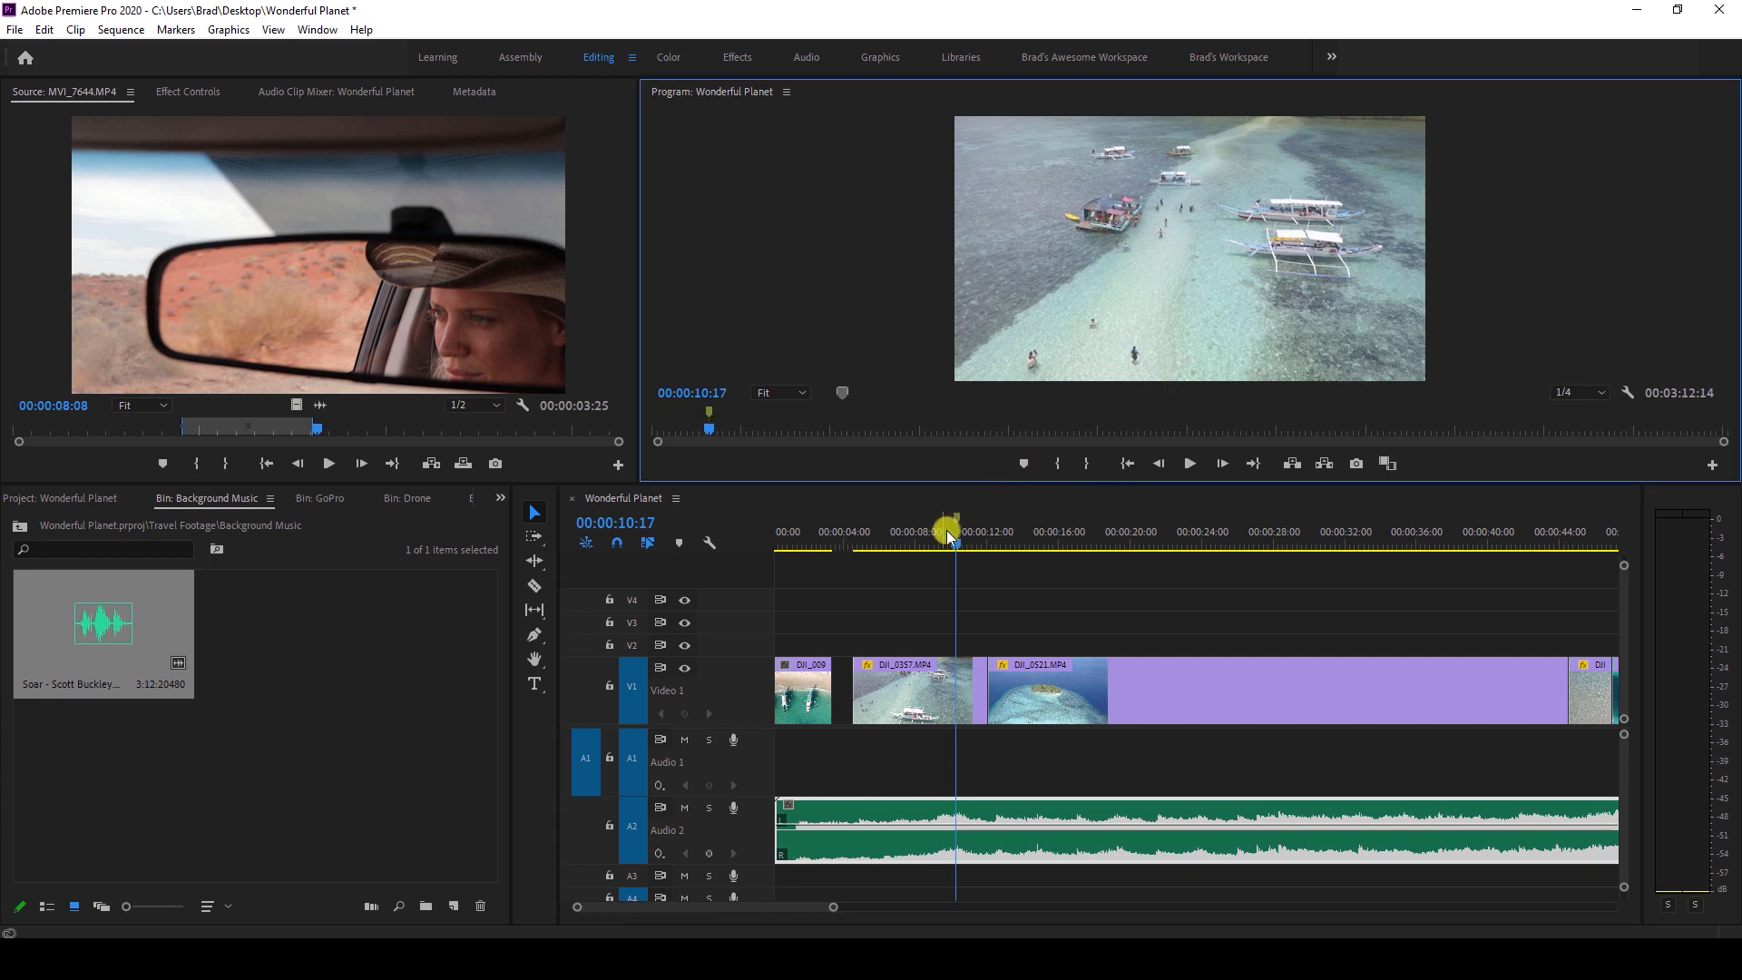
Play the sequence across the 00:00:10:17 marker through the island clip to check the marked beat.
drag(957, 544, 977, 546)
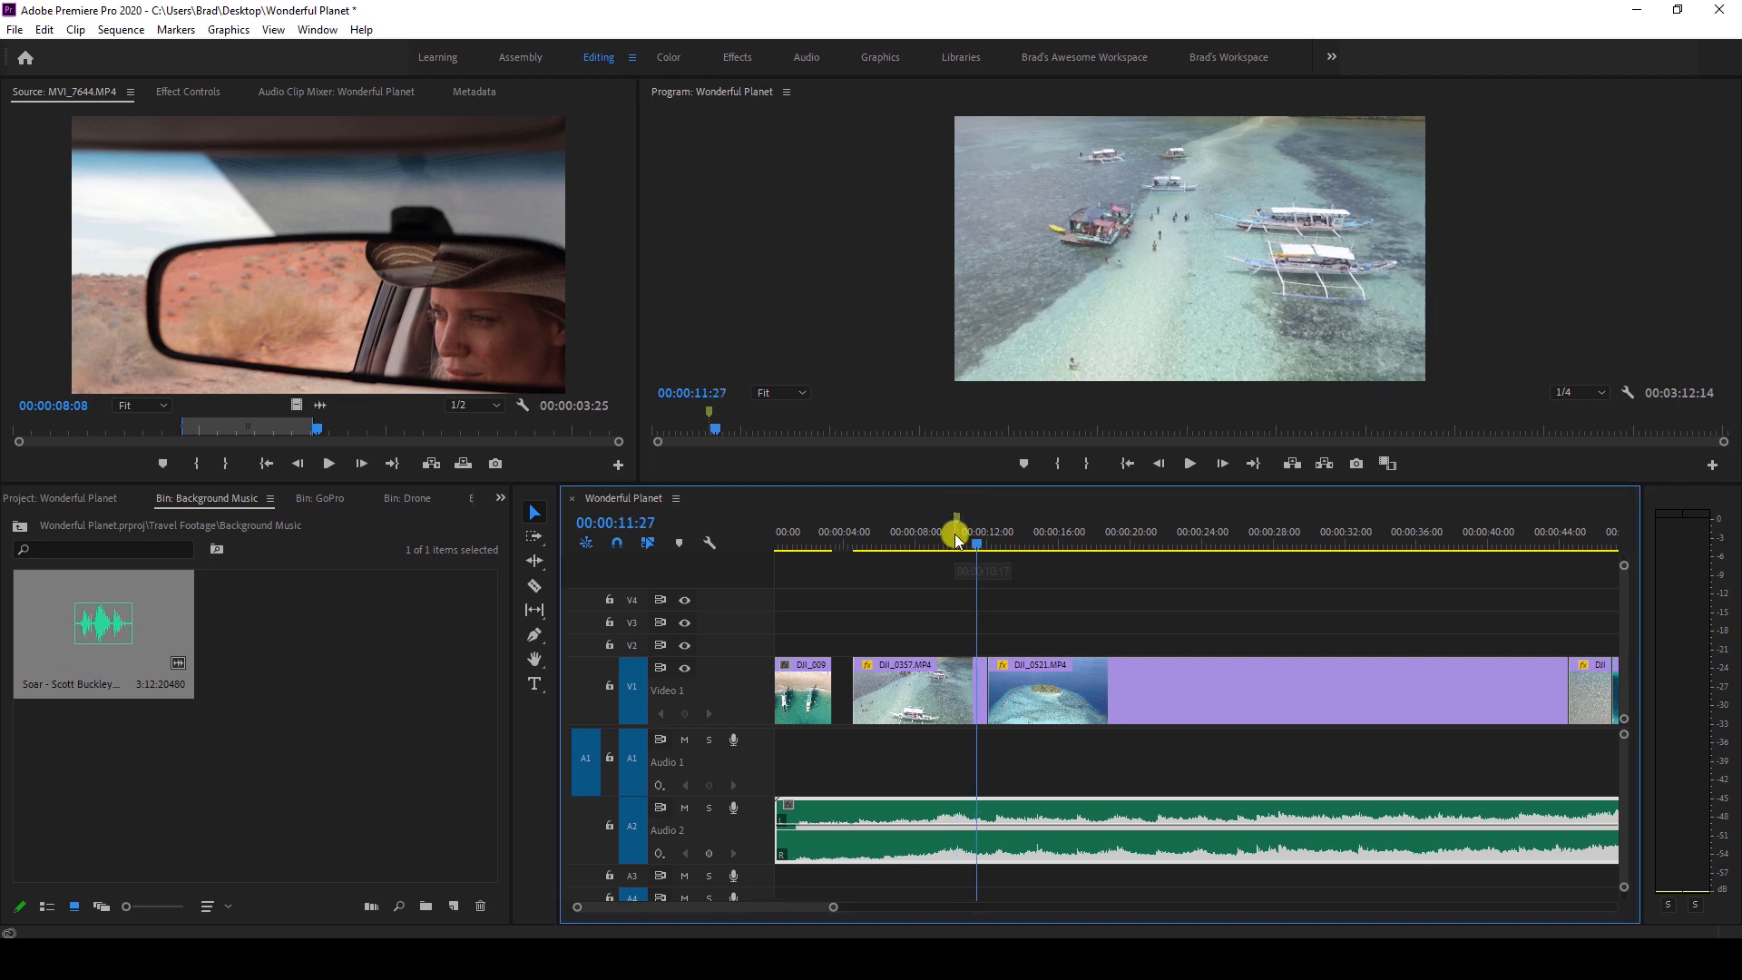
drag(976, 543, 945, 544)
key(space)
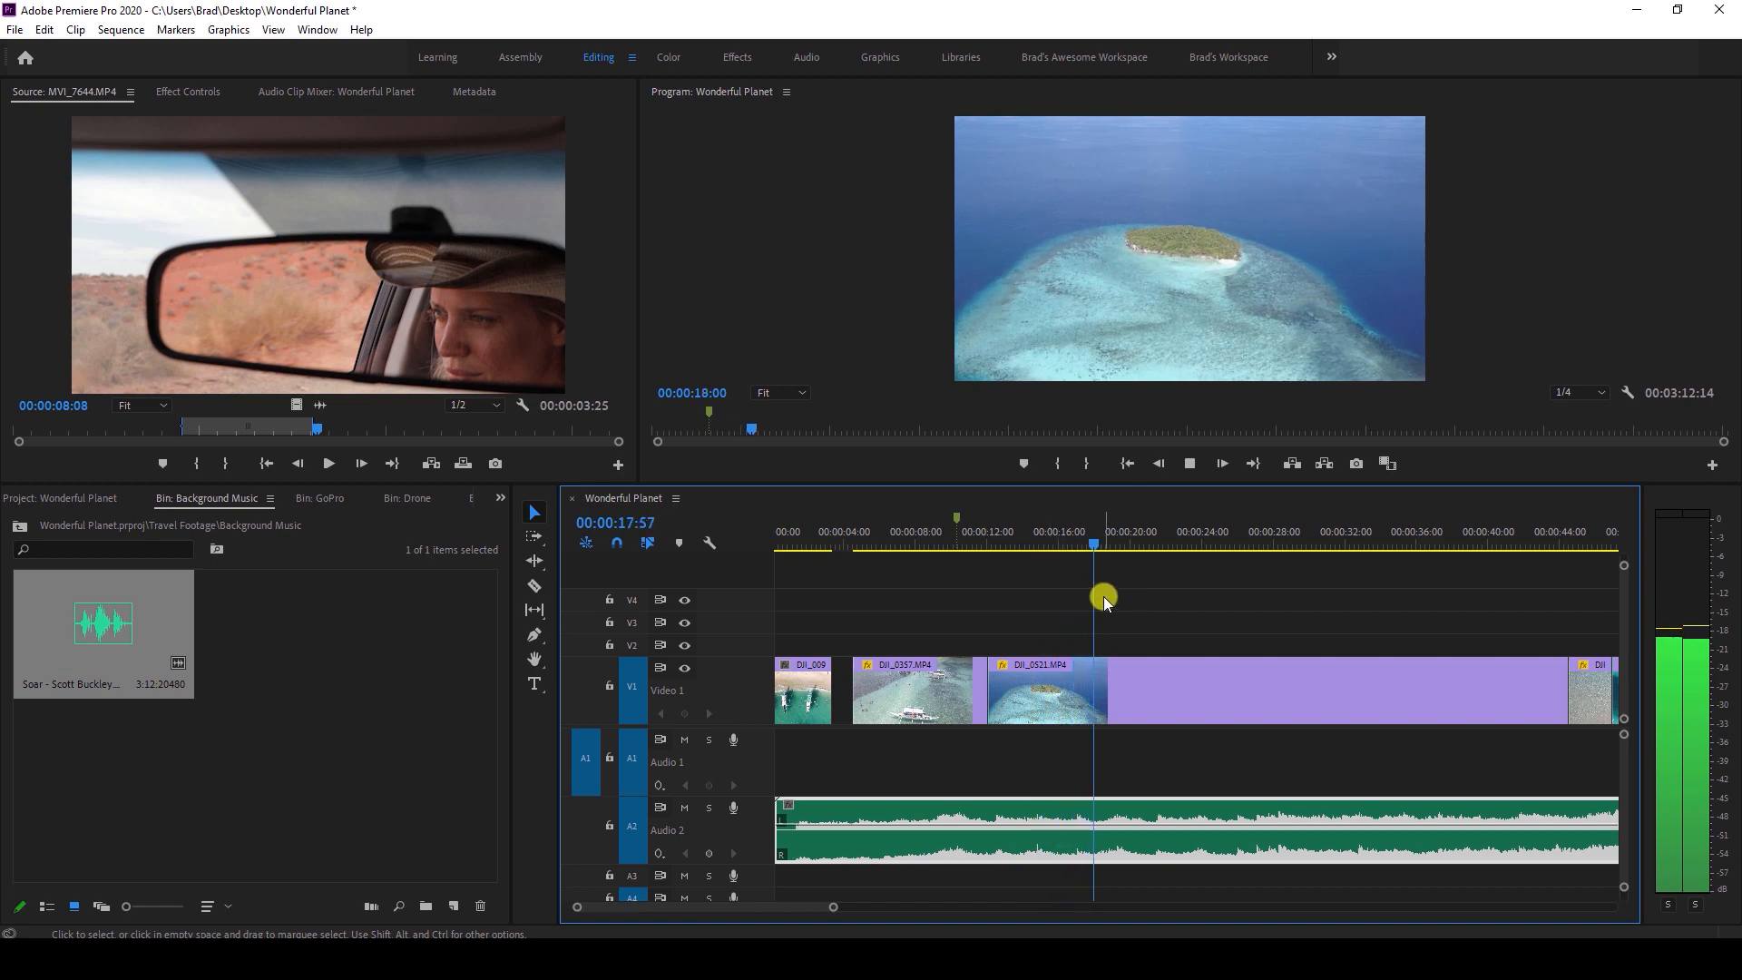
key(space)
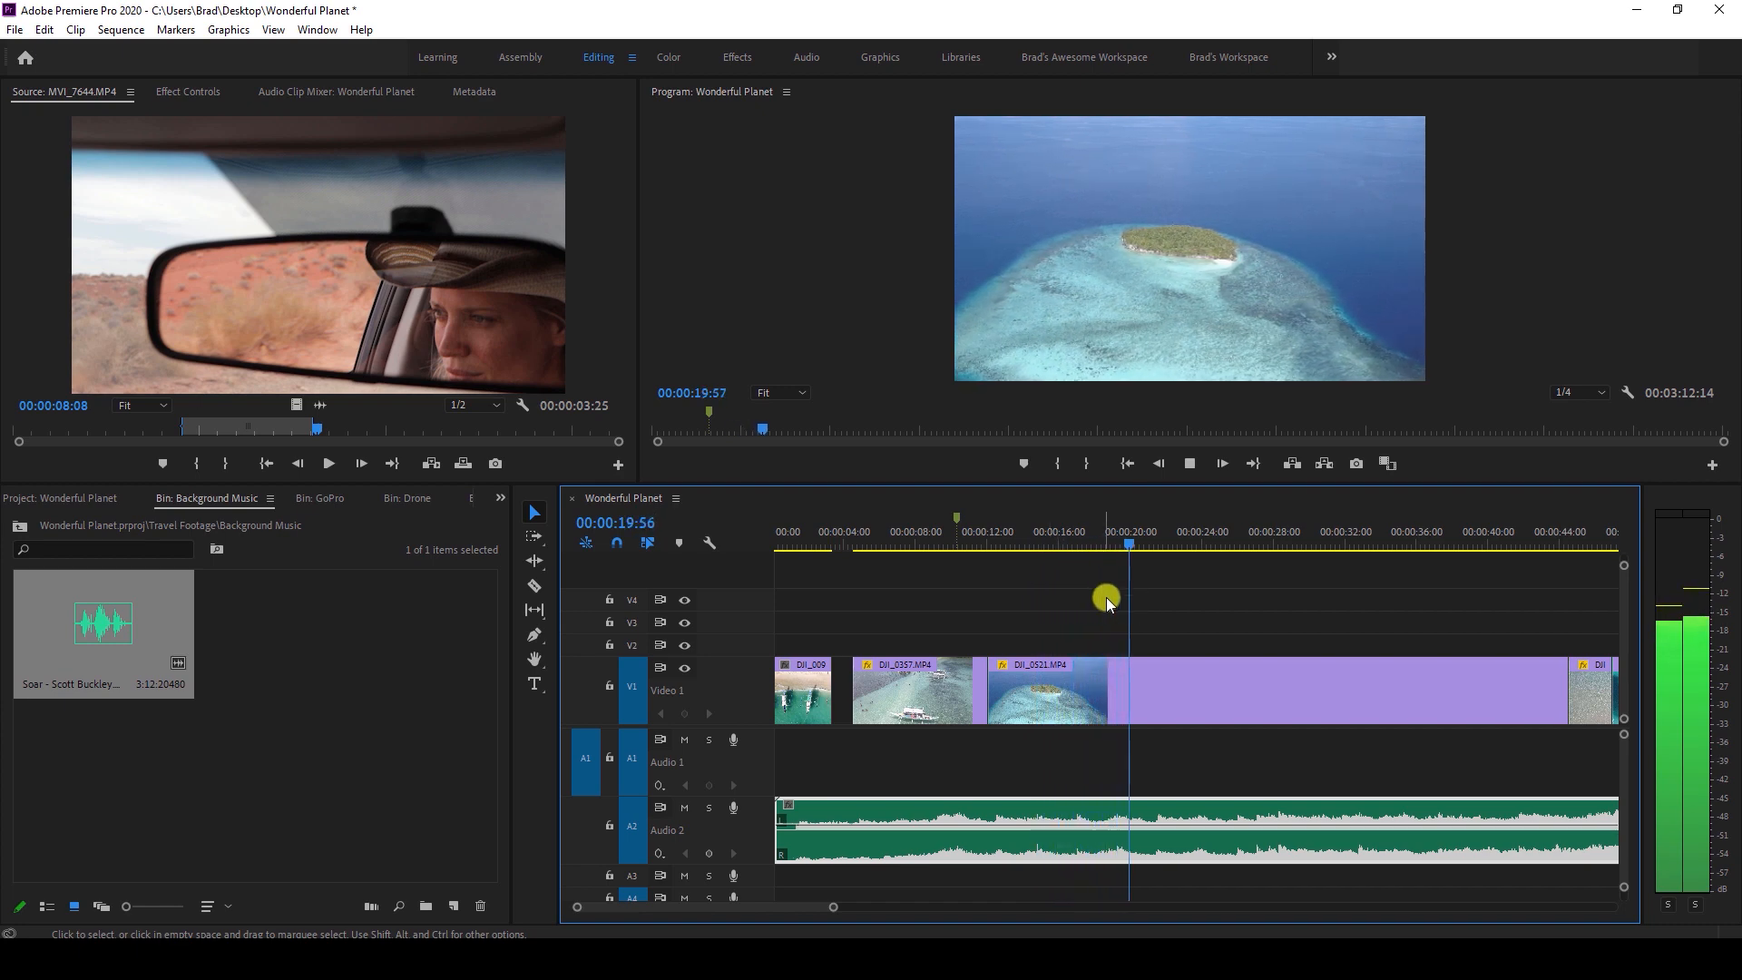
Turn off the output of video track V1, play the music on, and add a sequence marker at the beat at 00:00:28:18.
click(686, 672)
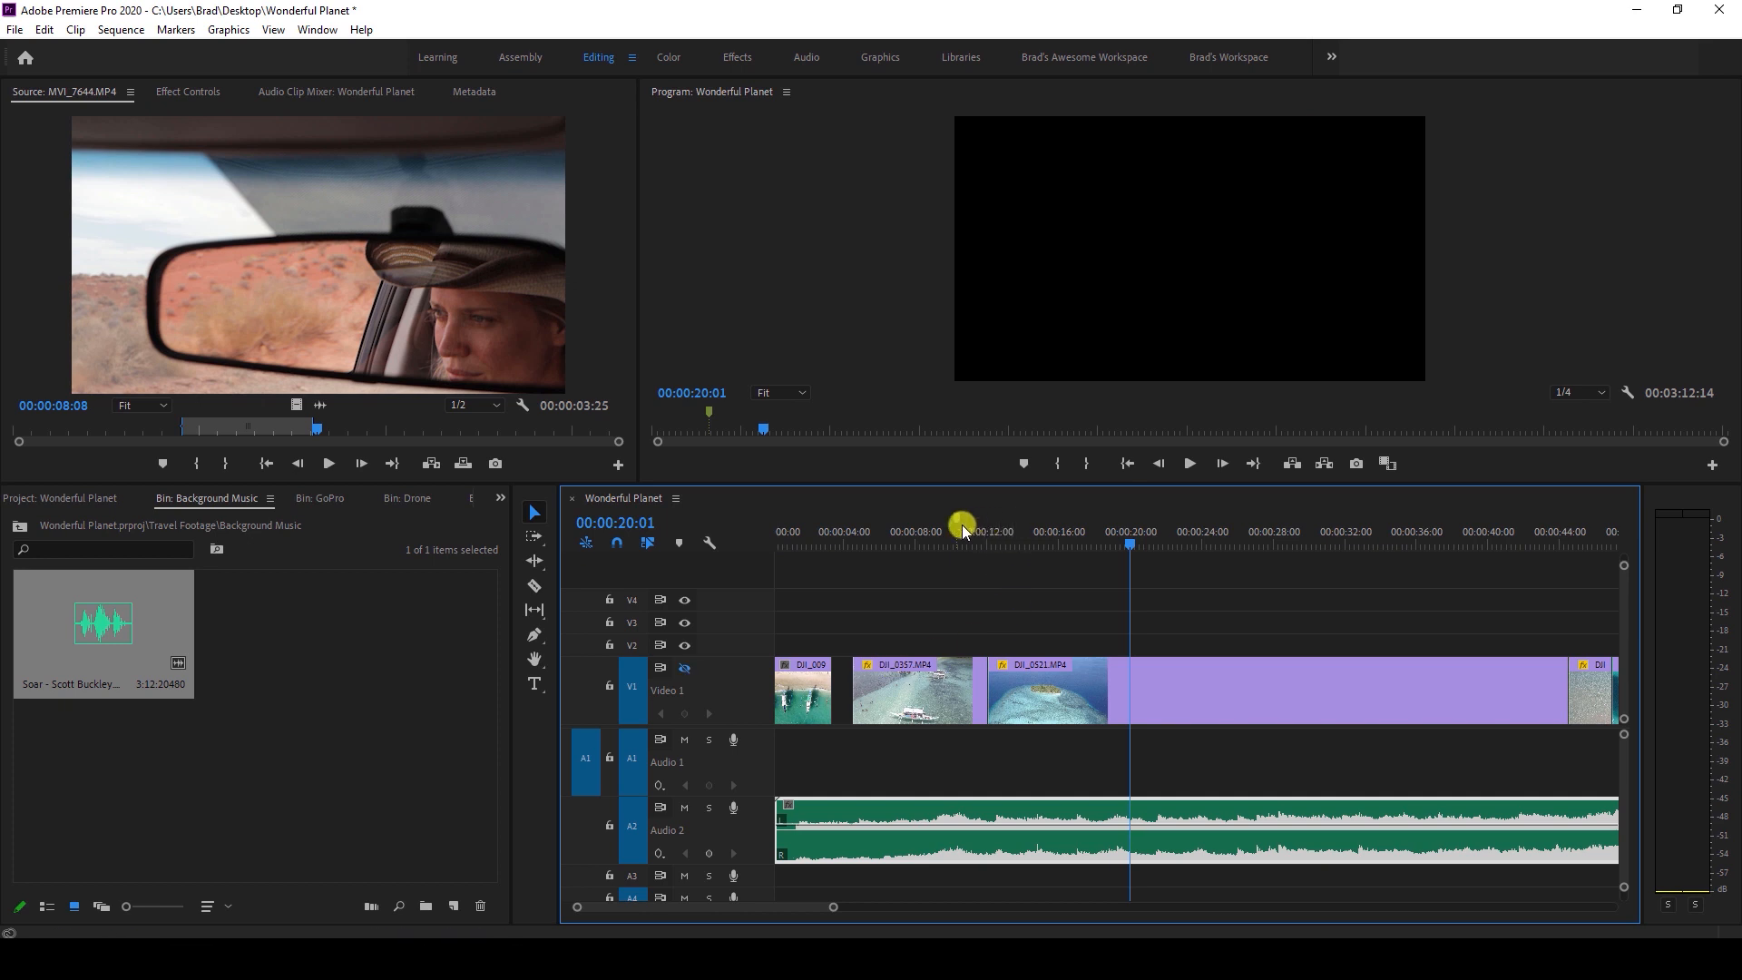
click(924, 535)
key(space)
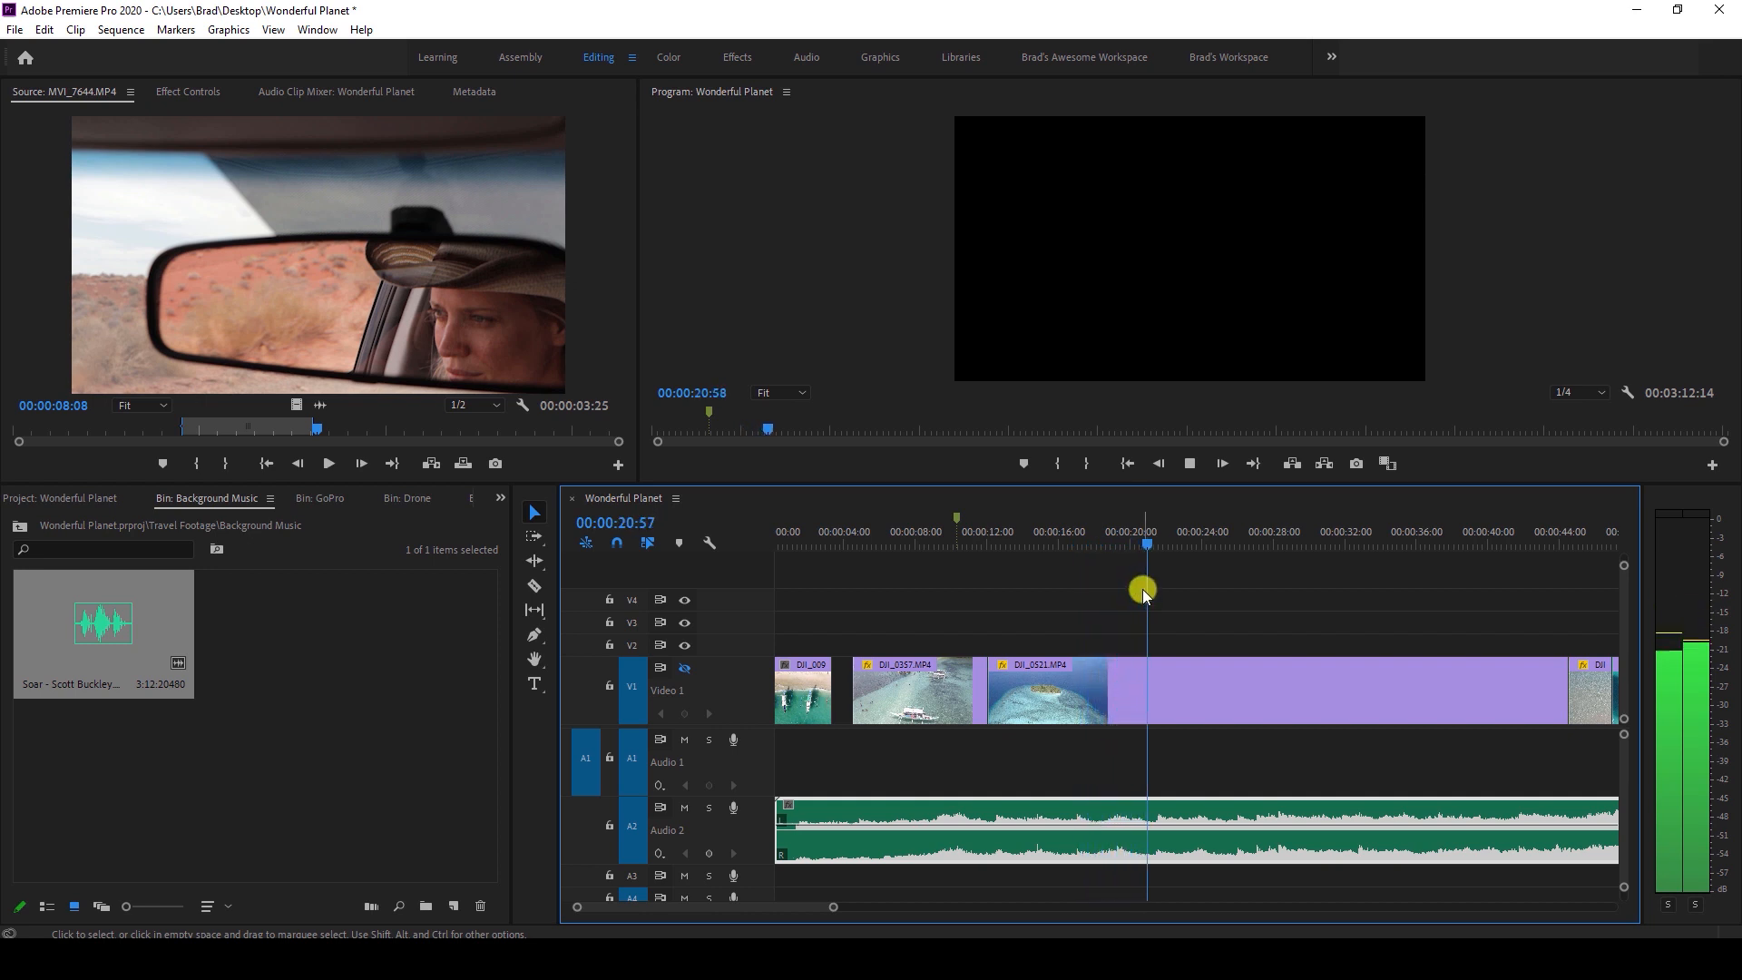
scroll(1202, 611, down, 2)
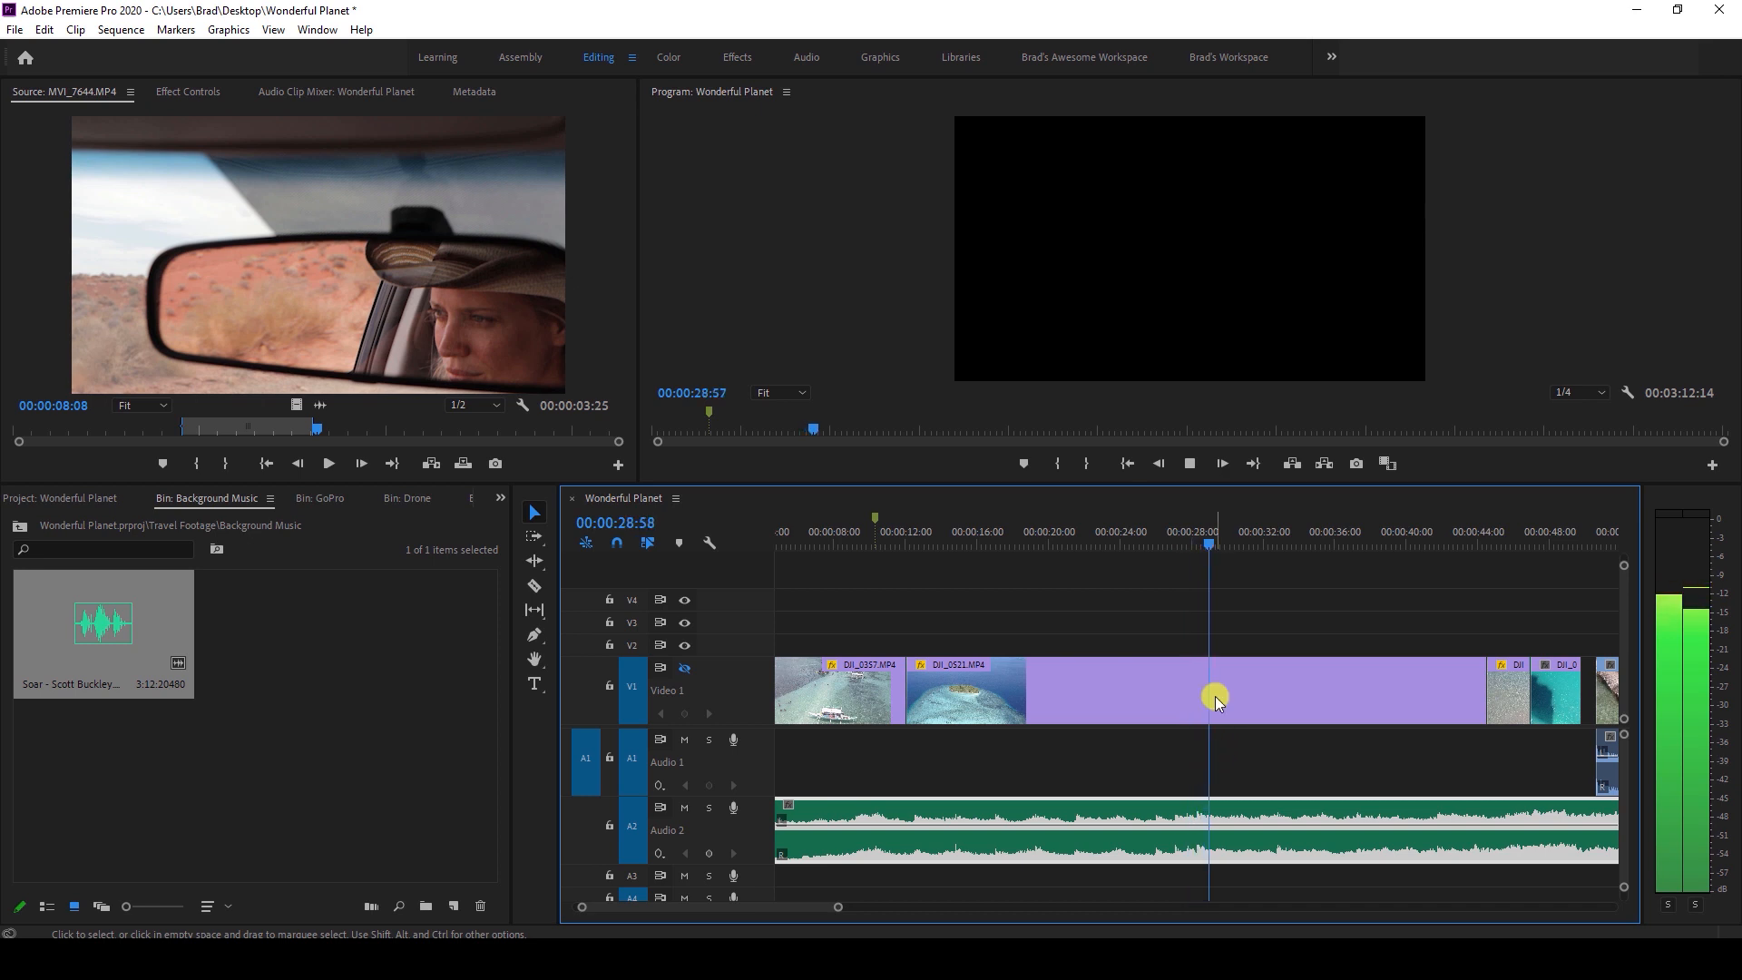
drag(1184, 530, 1194, 537)
key(space)
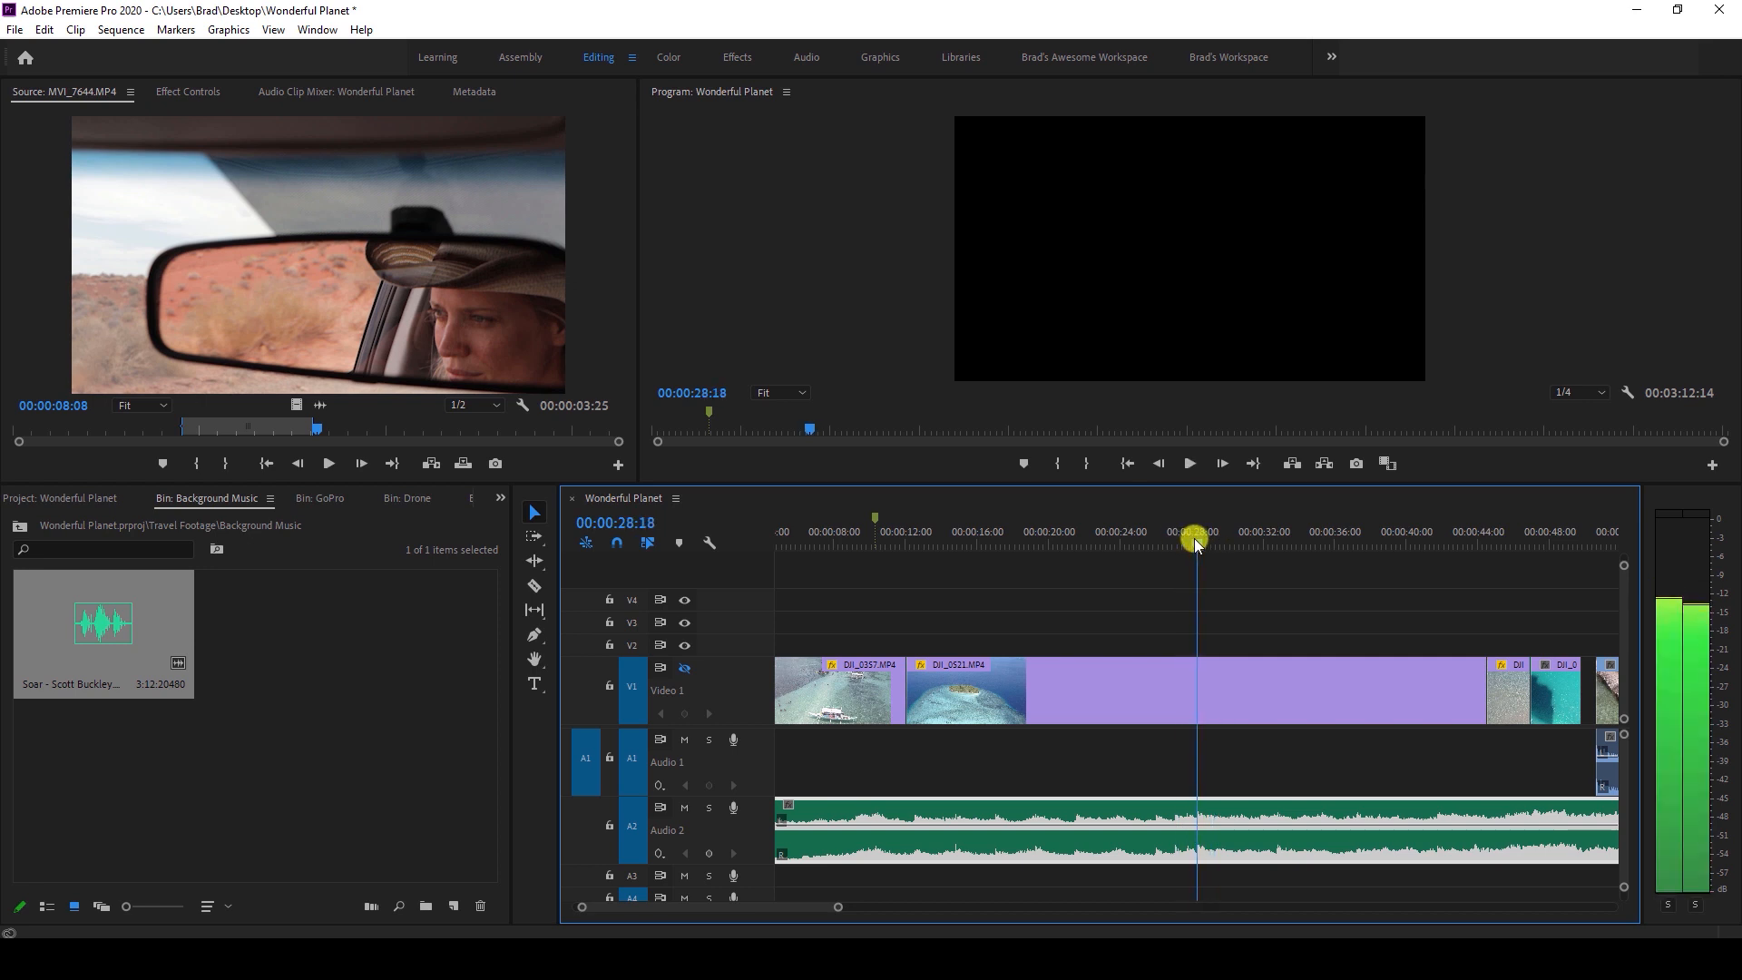
click(1025, 465)
Replay the music from 00:00:09:34 past the 00:00:10:17 marker to pick up the beat that follows.
scroll(999, 592, left, 2)
click(928, 541)
scroll(949, 596, up, 3)
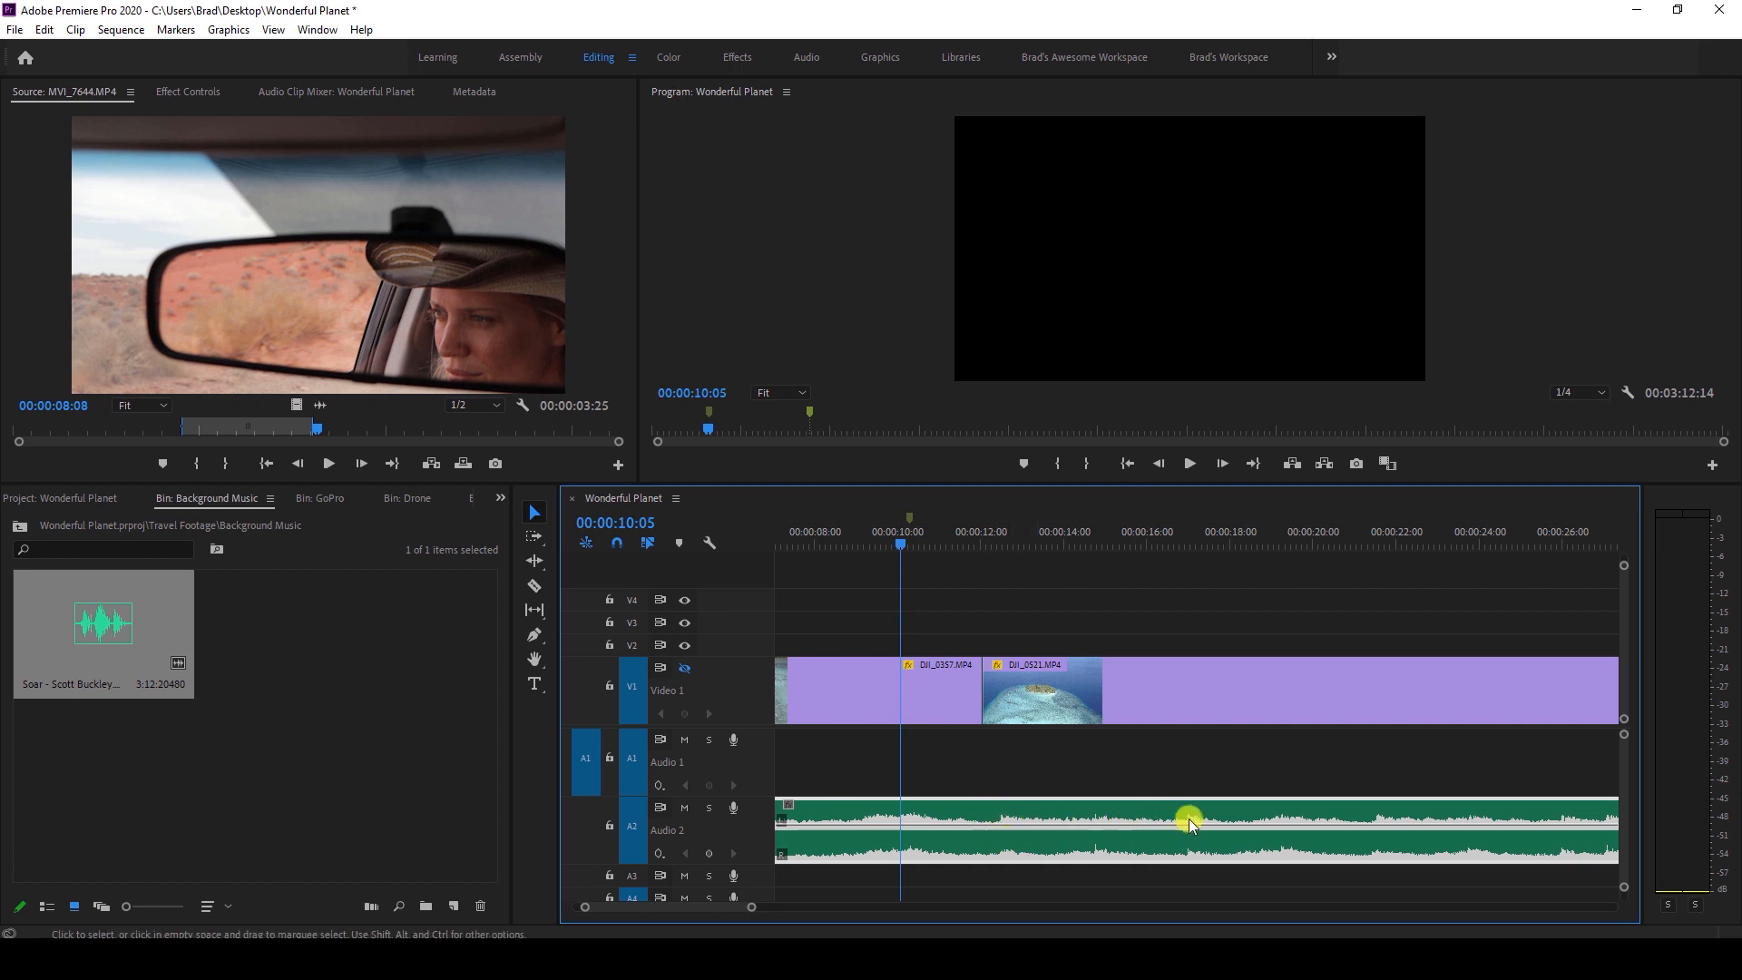
click(880, 541)
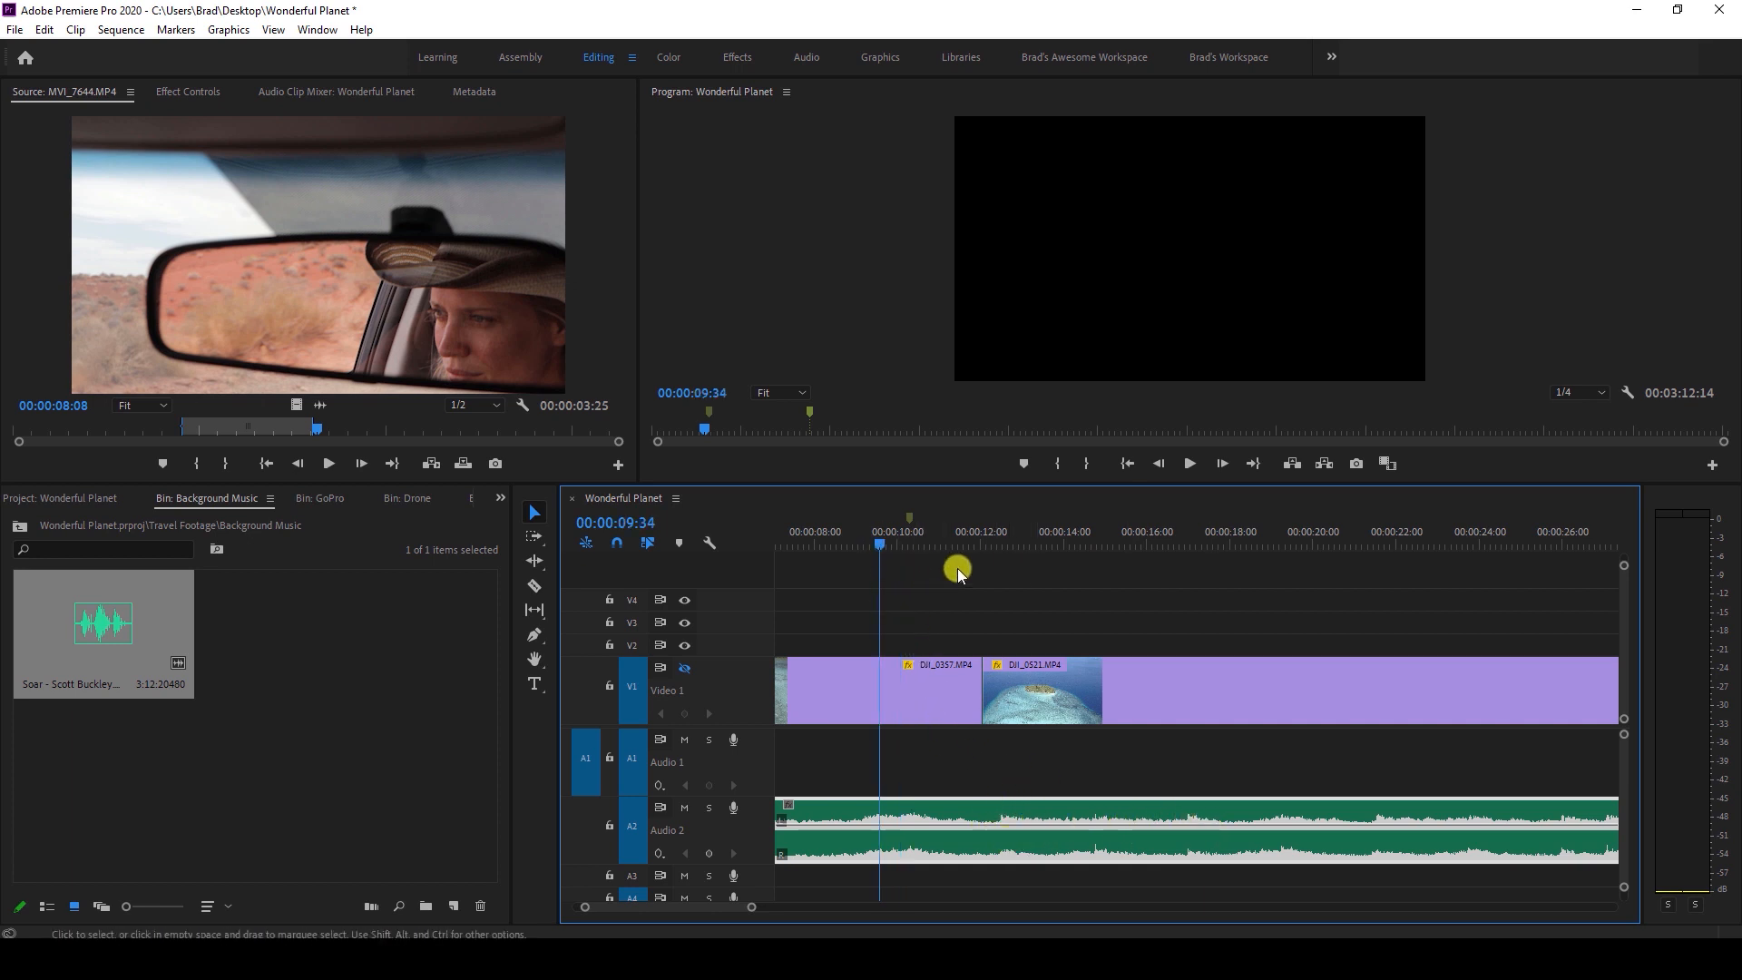
key(space)
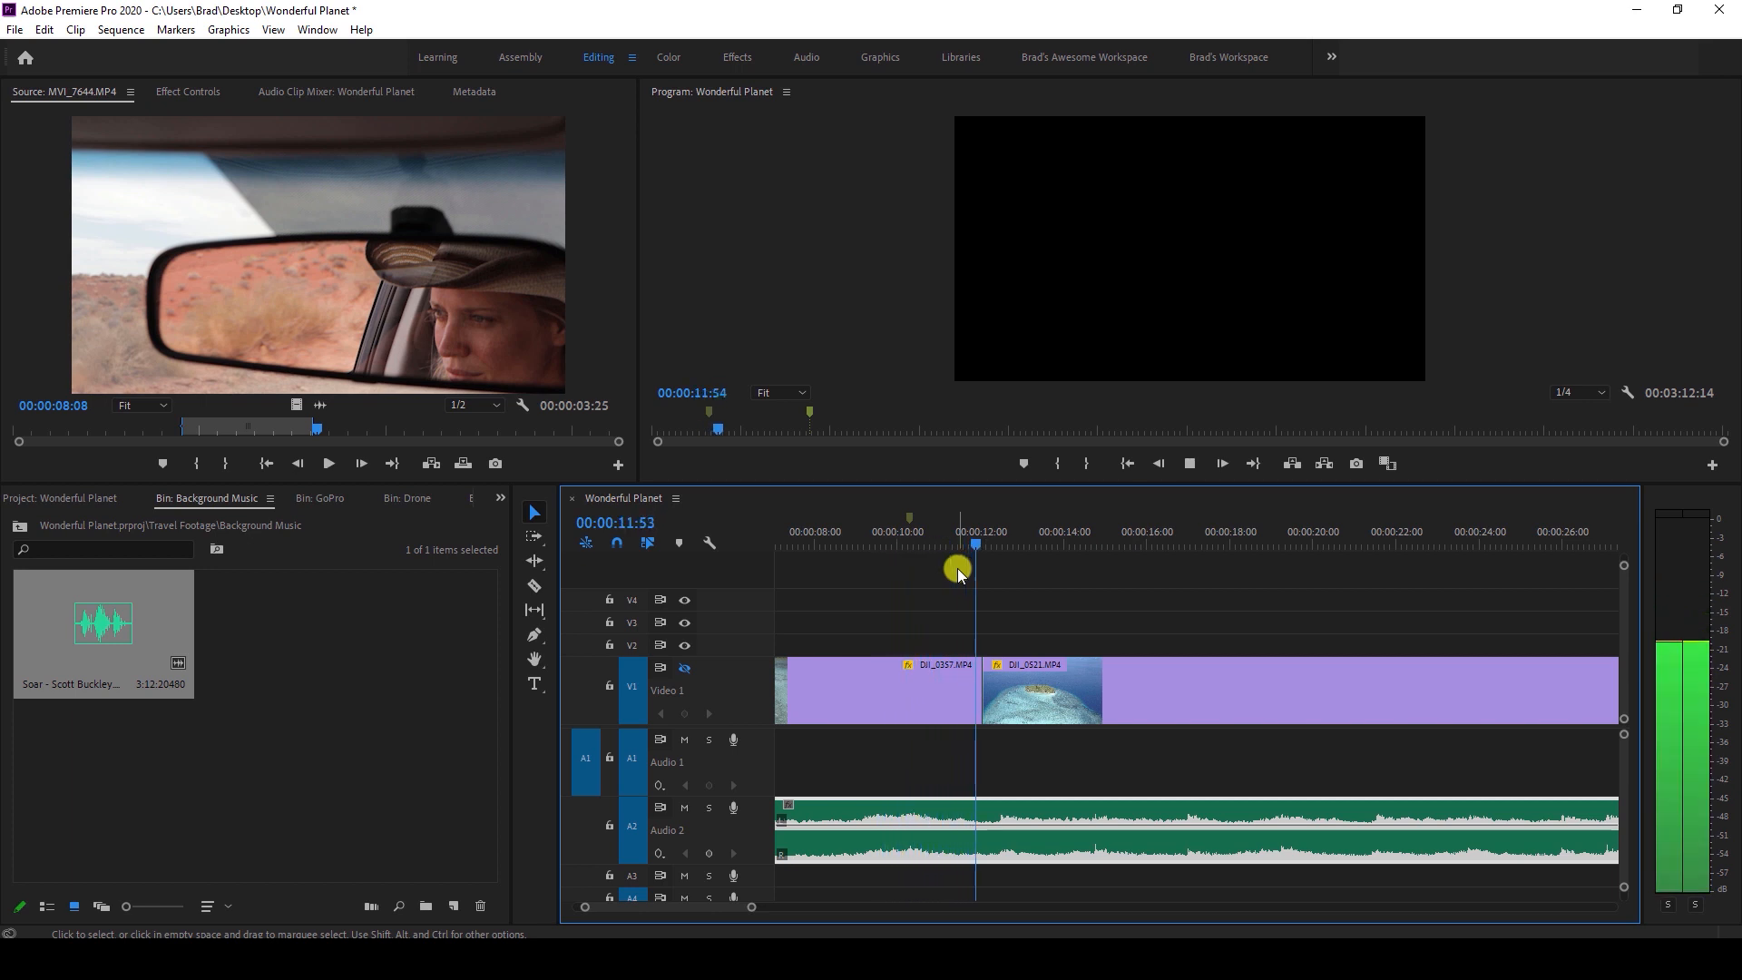
key(space)
click(978, 541)
key(space)
Add a sequence marker on each beat between the 00:00:10:17 and 00:00:28:18 markers while the music plays, and stop playback at 00:00:31:47.
click(1023, 464)
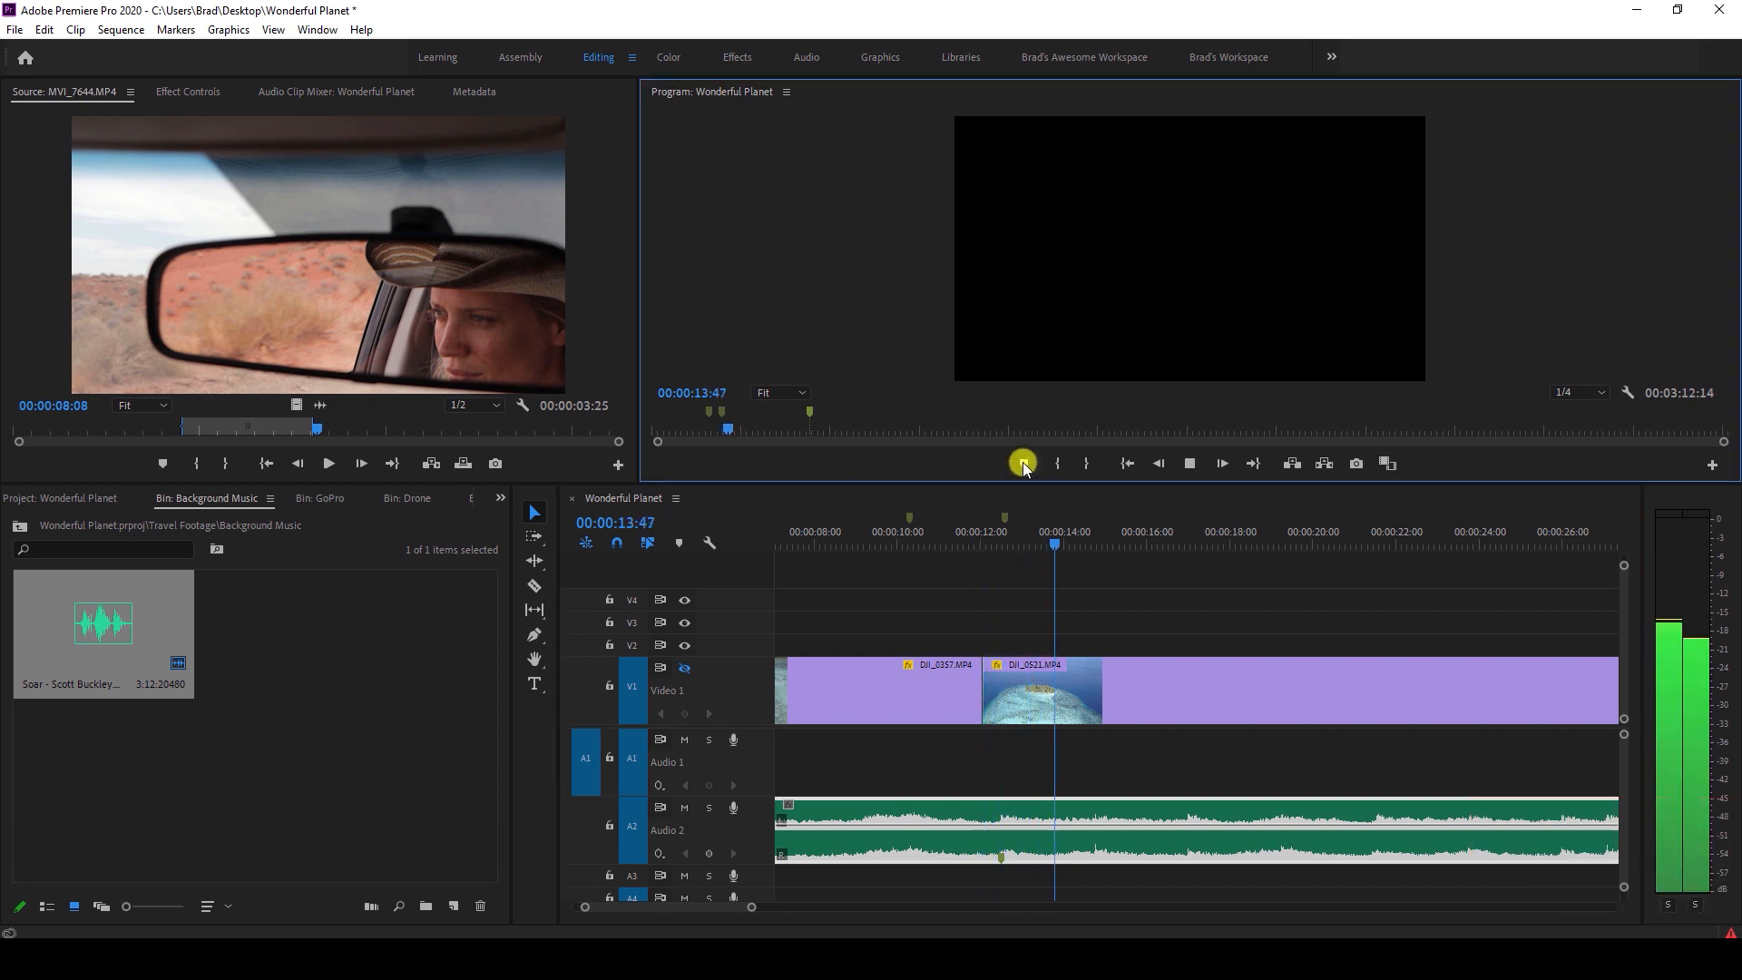
click(1024, 464)
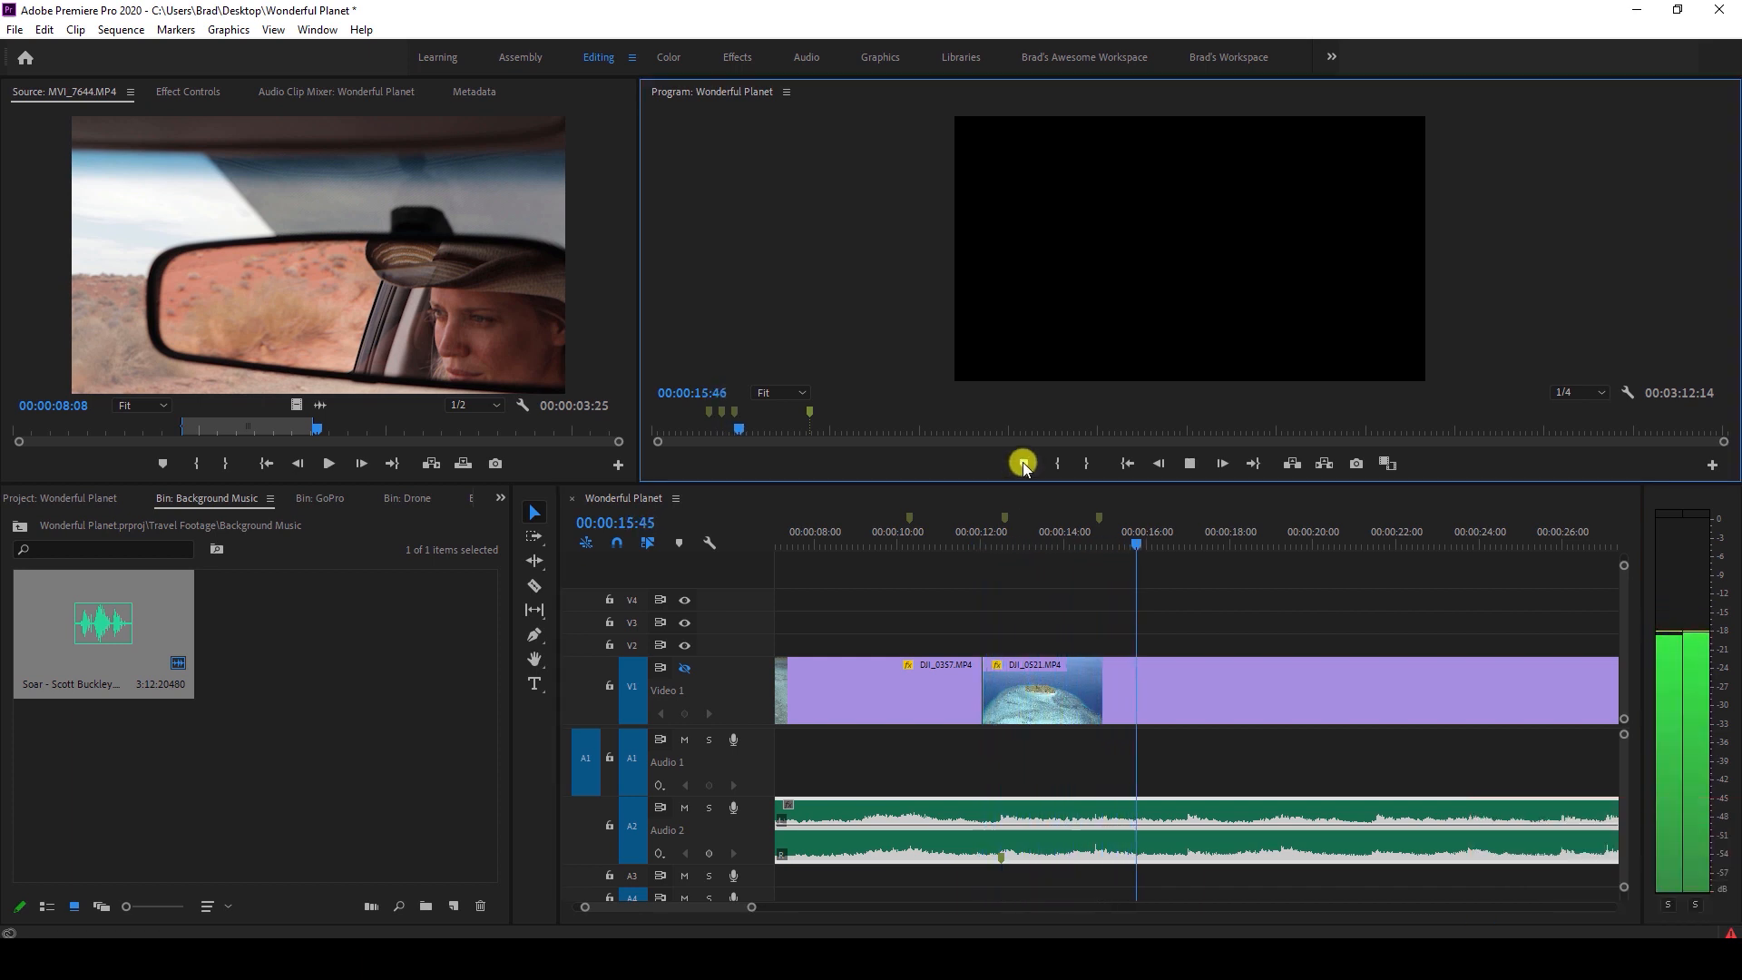
click(1023, 463)
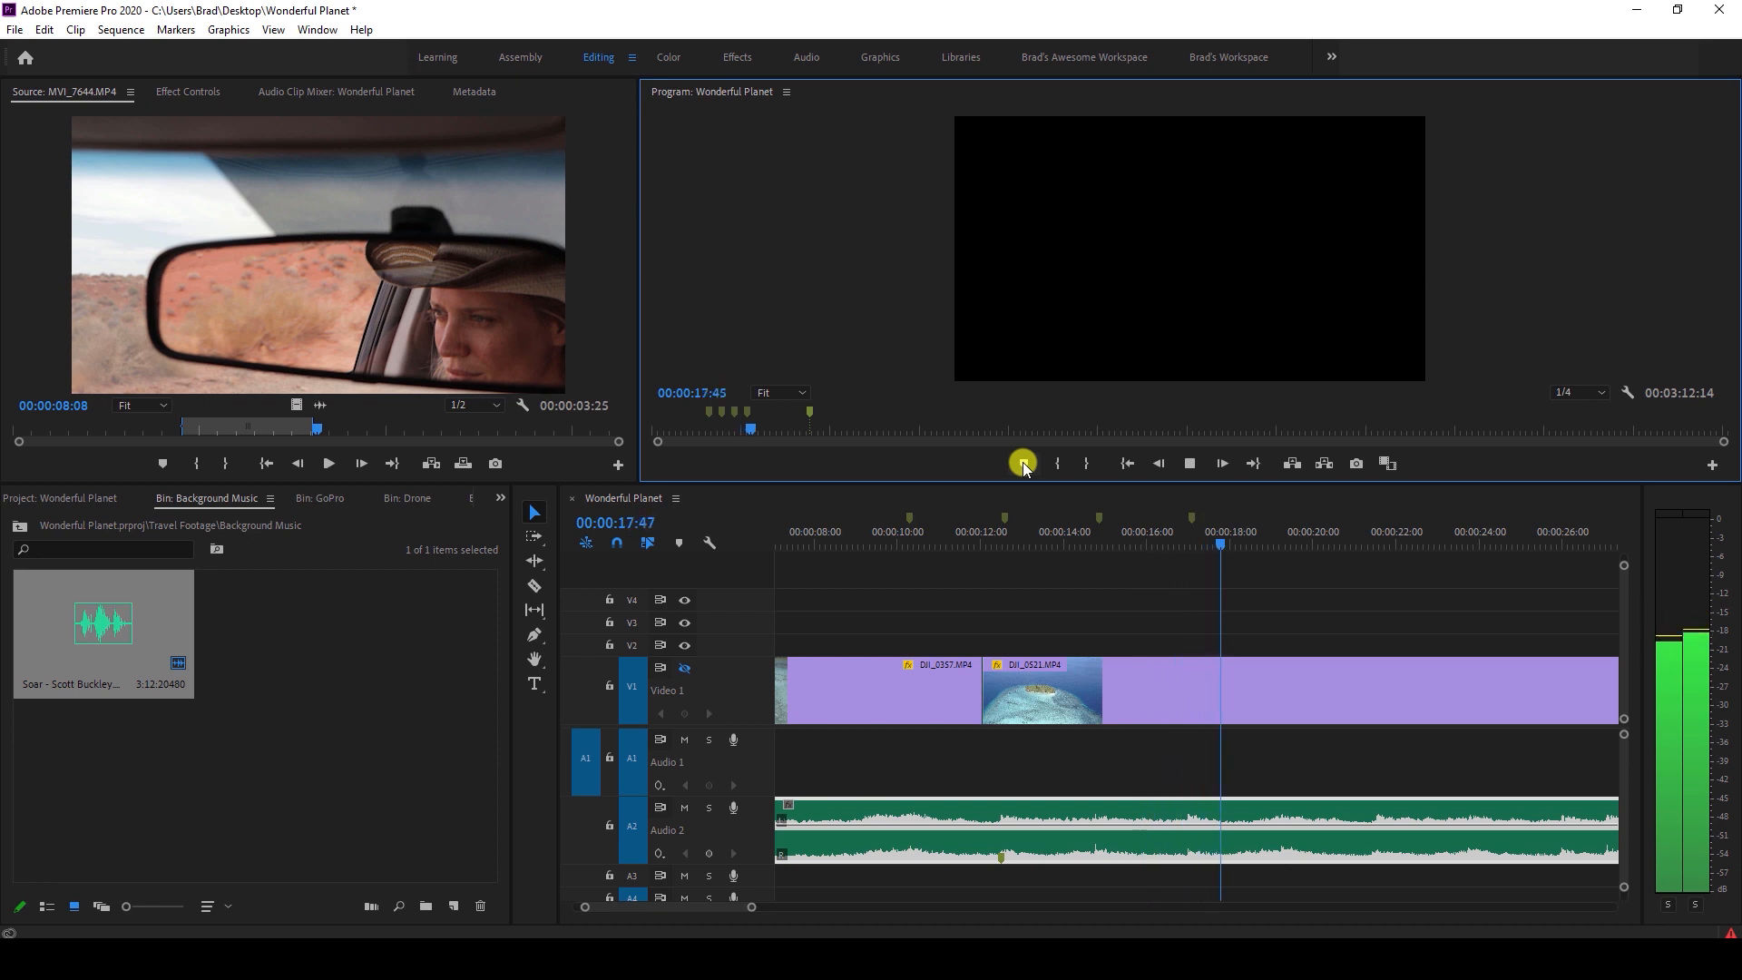
click(1024, 463)
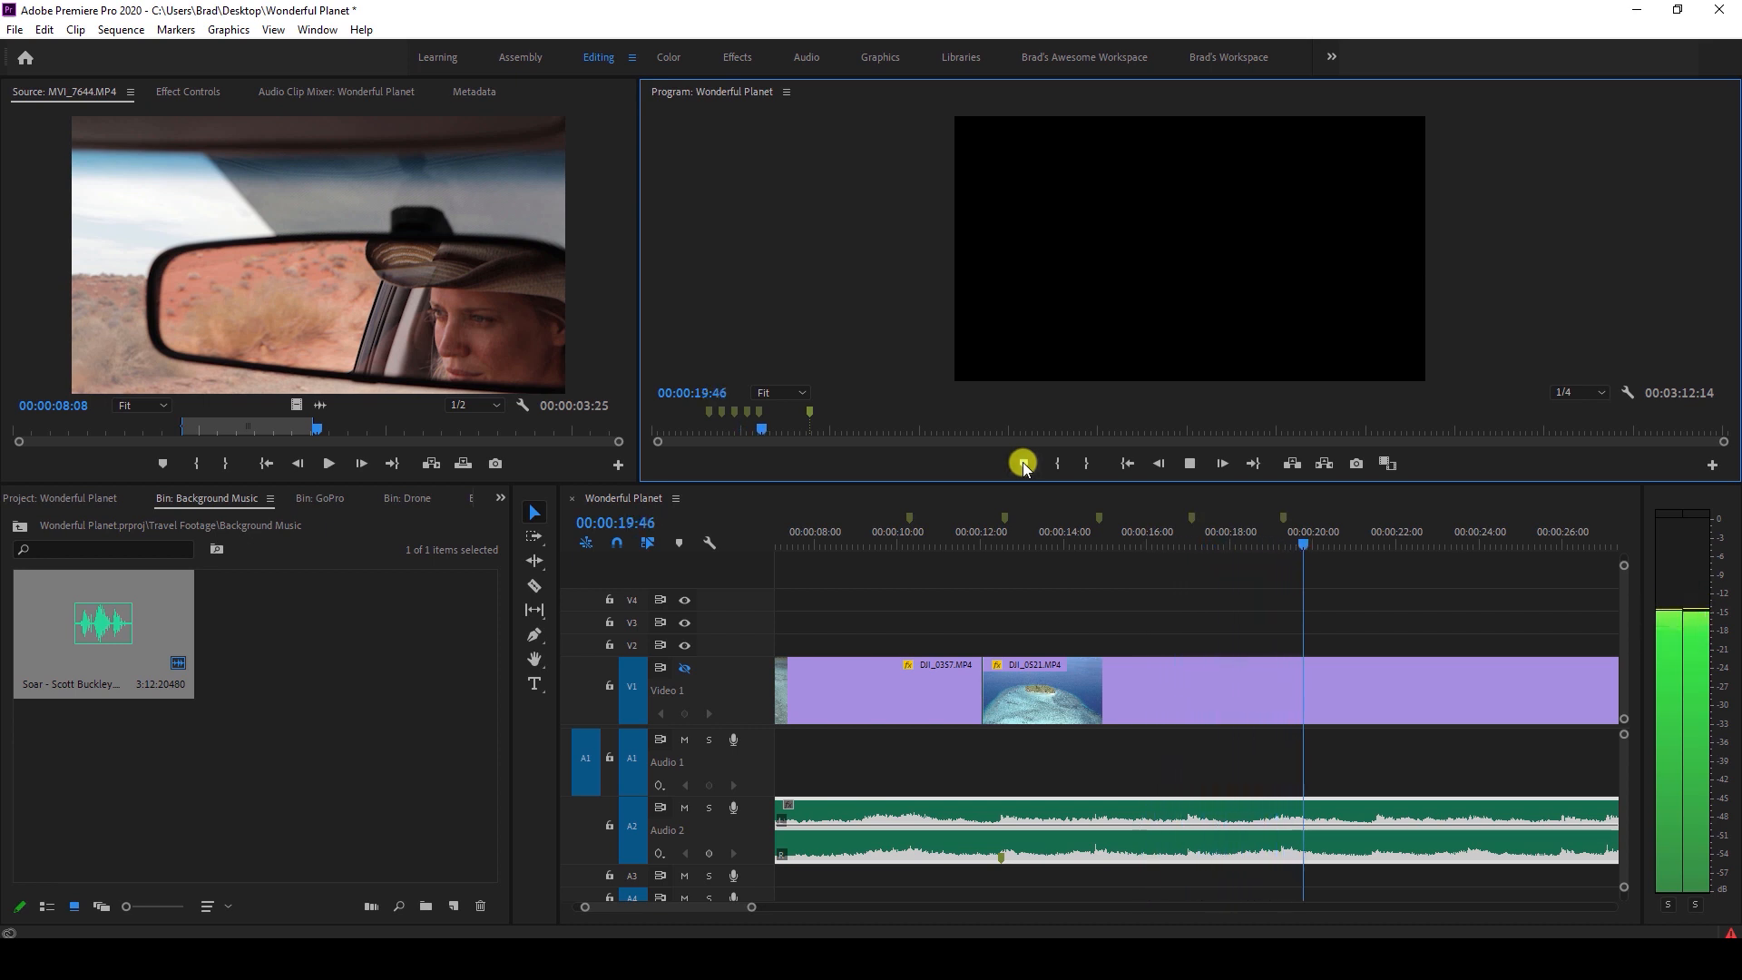
click(1023, 464)
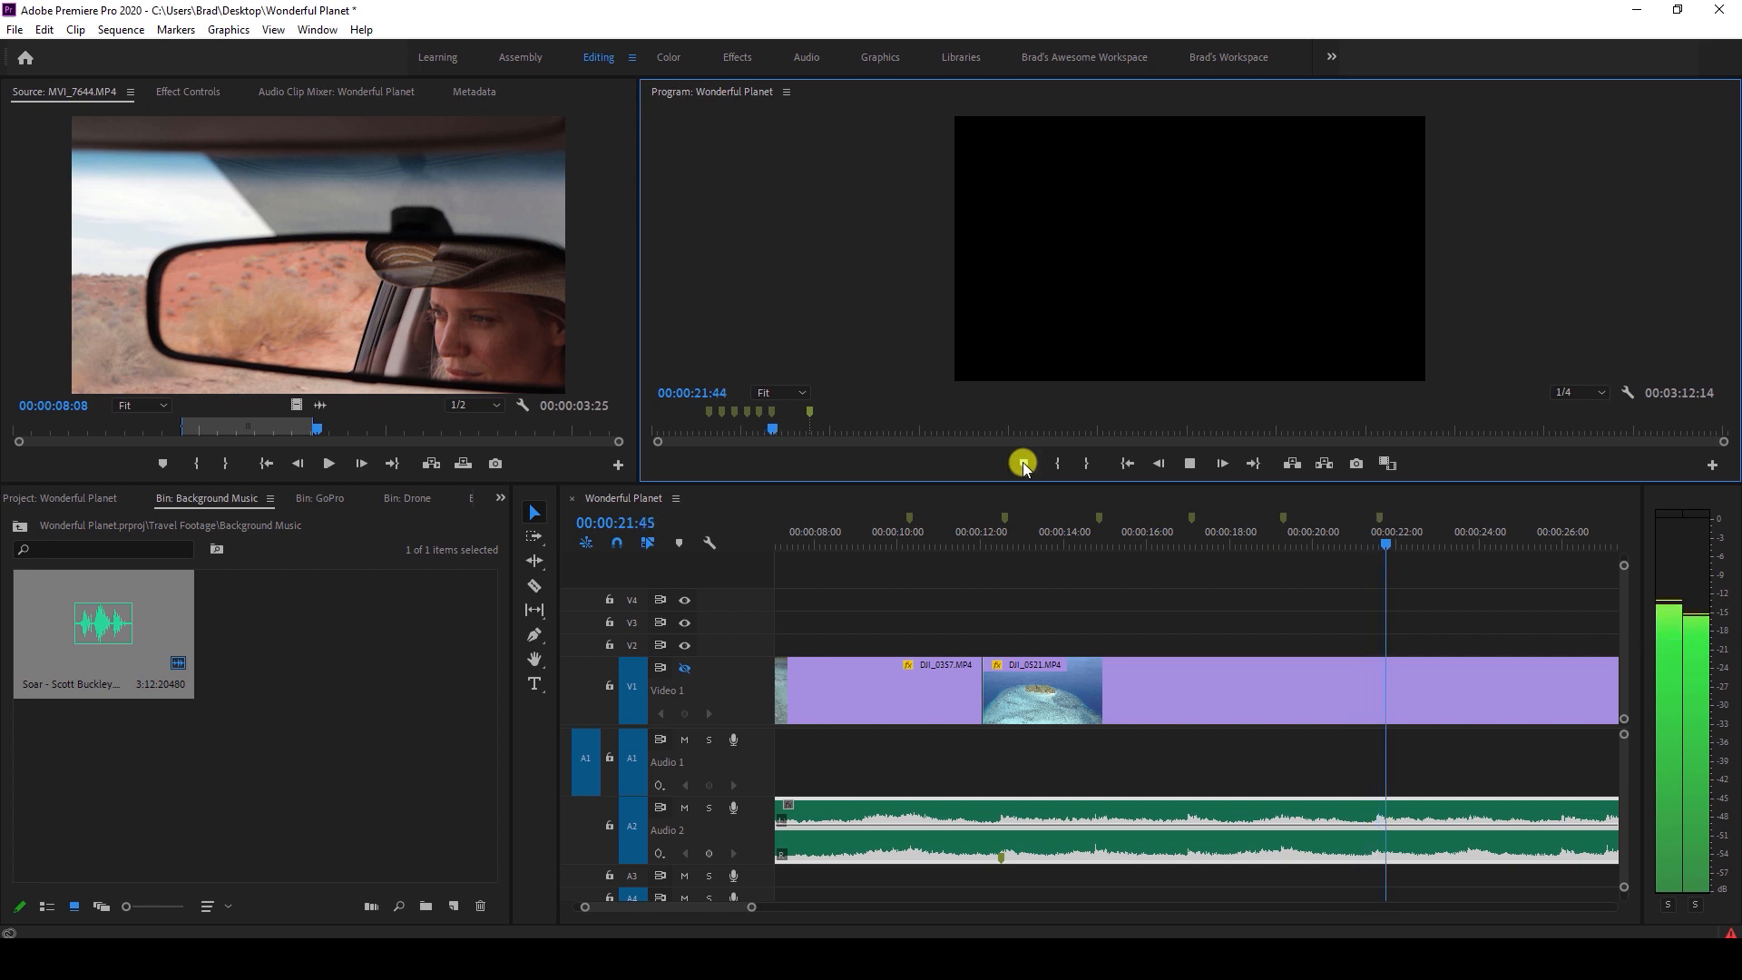
click(1023, 464)
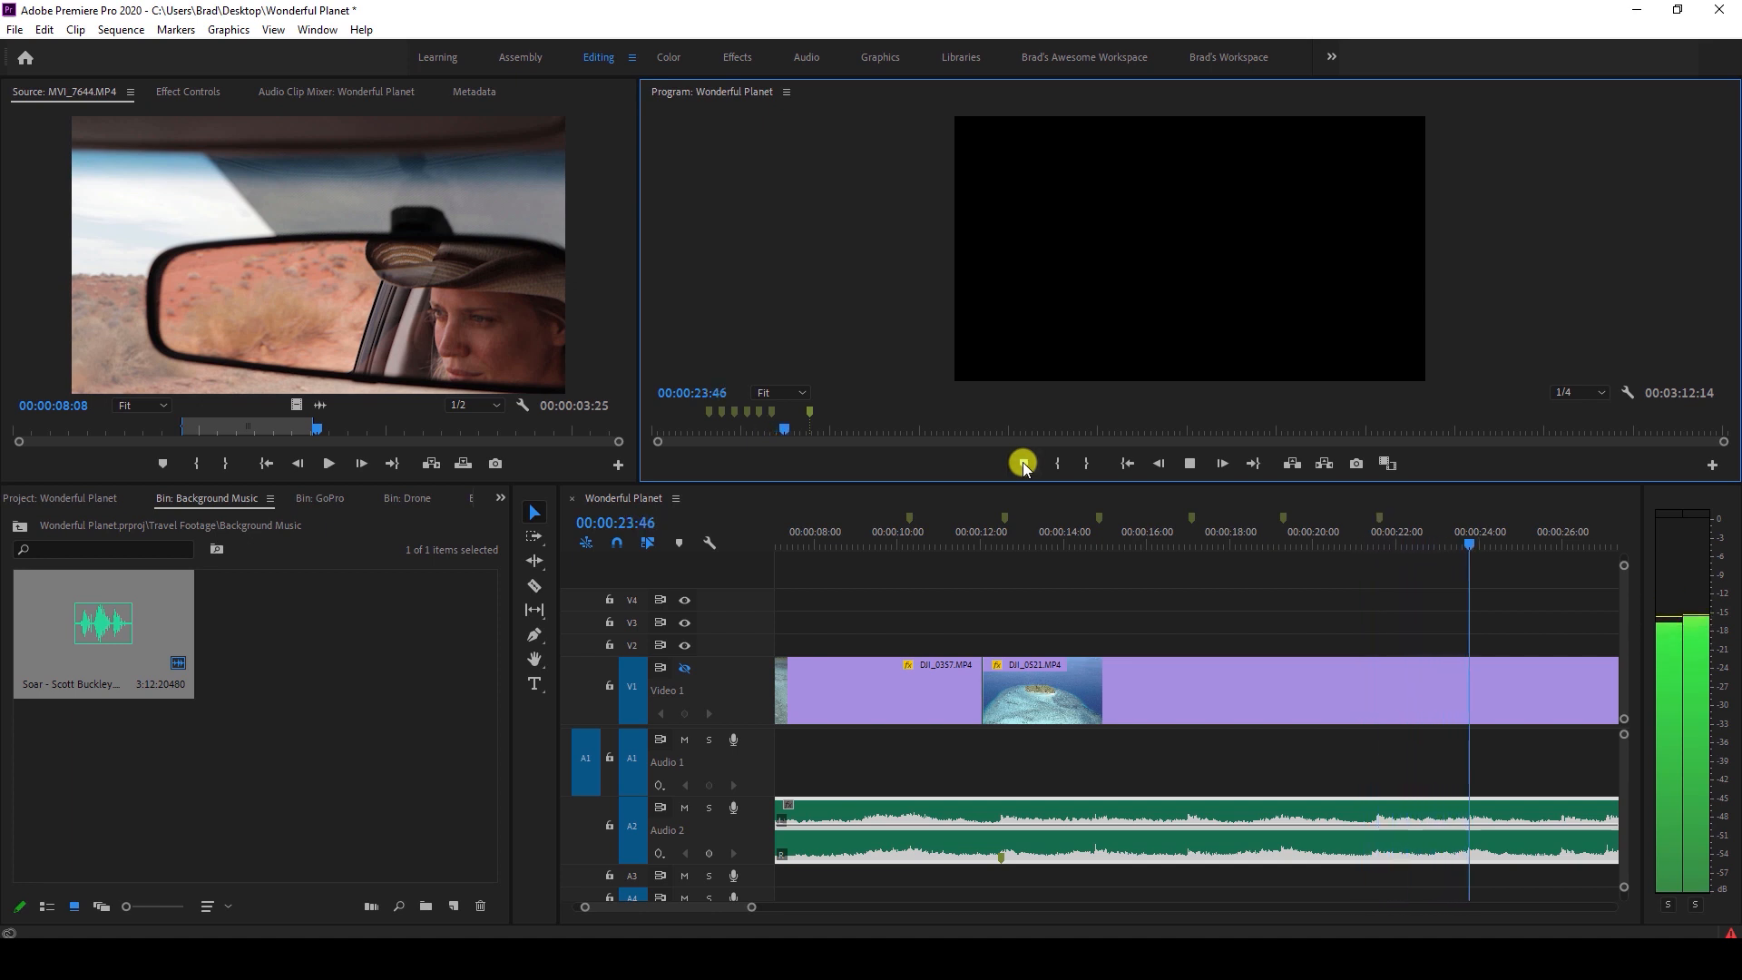
click(1023, 463)
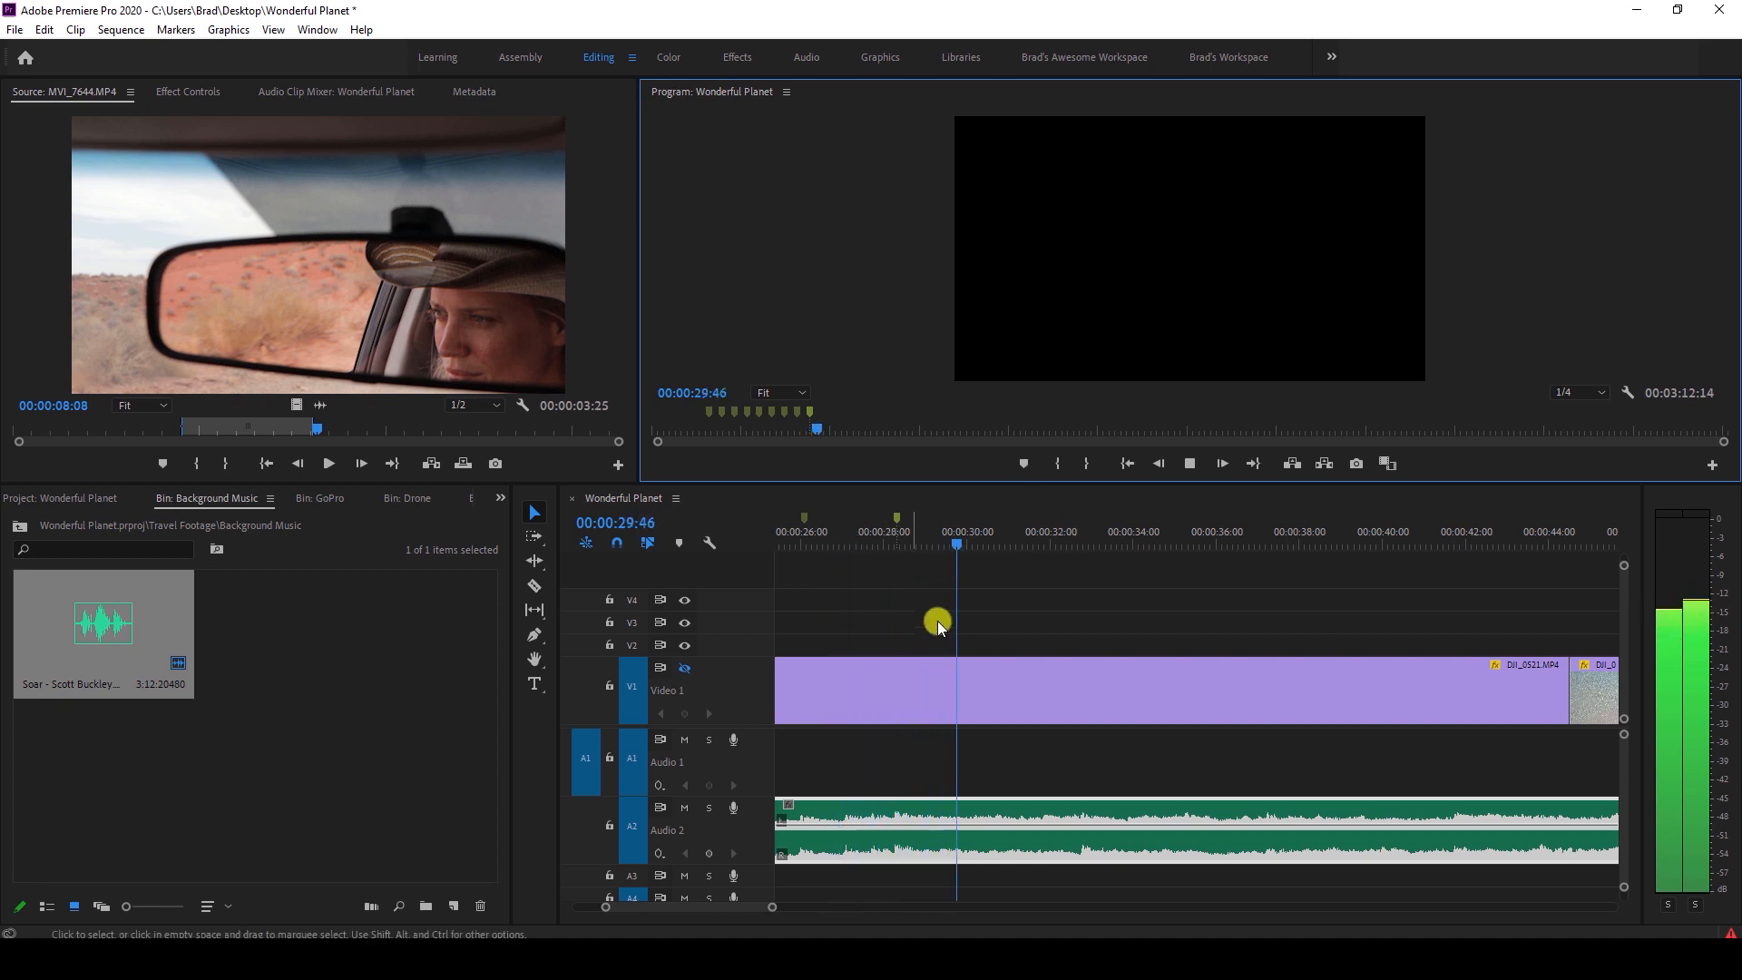
scroll(978, 640, down, 2)
scroll(976, 644, down, 3)
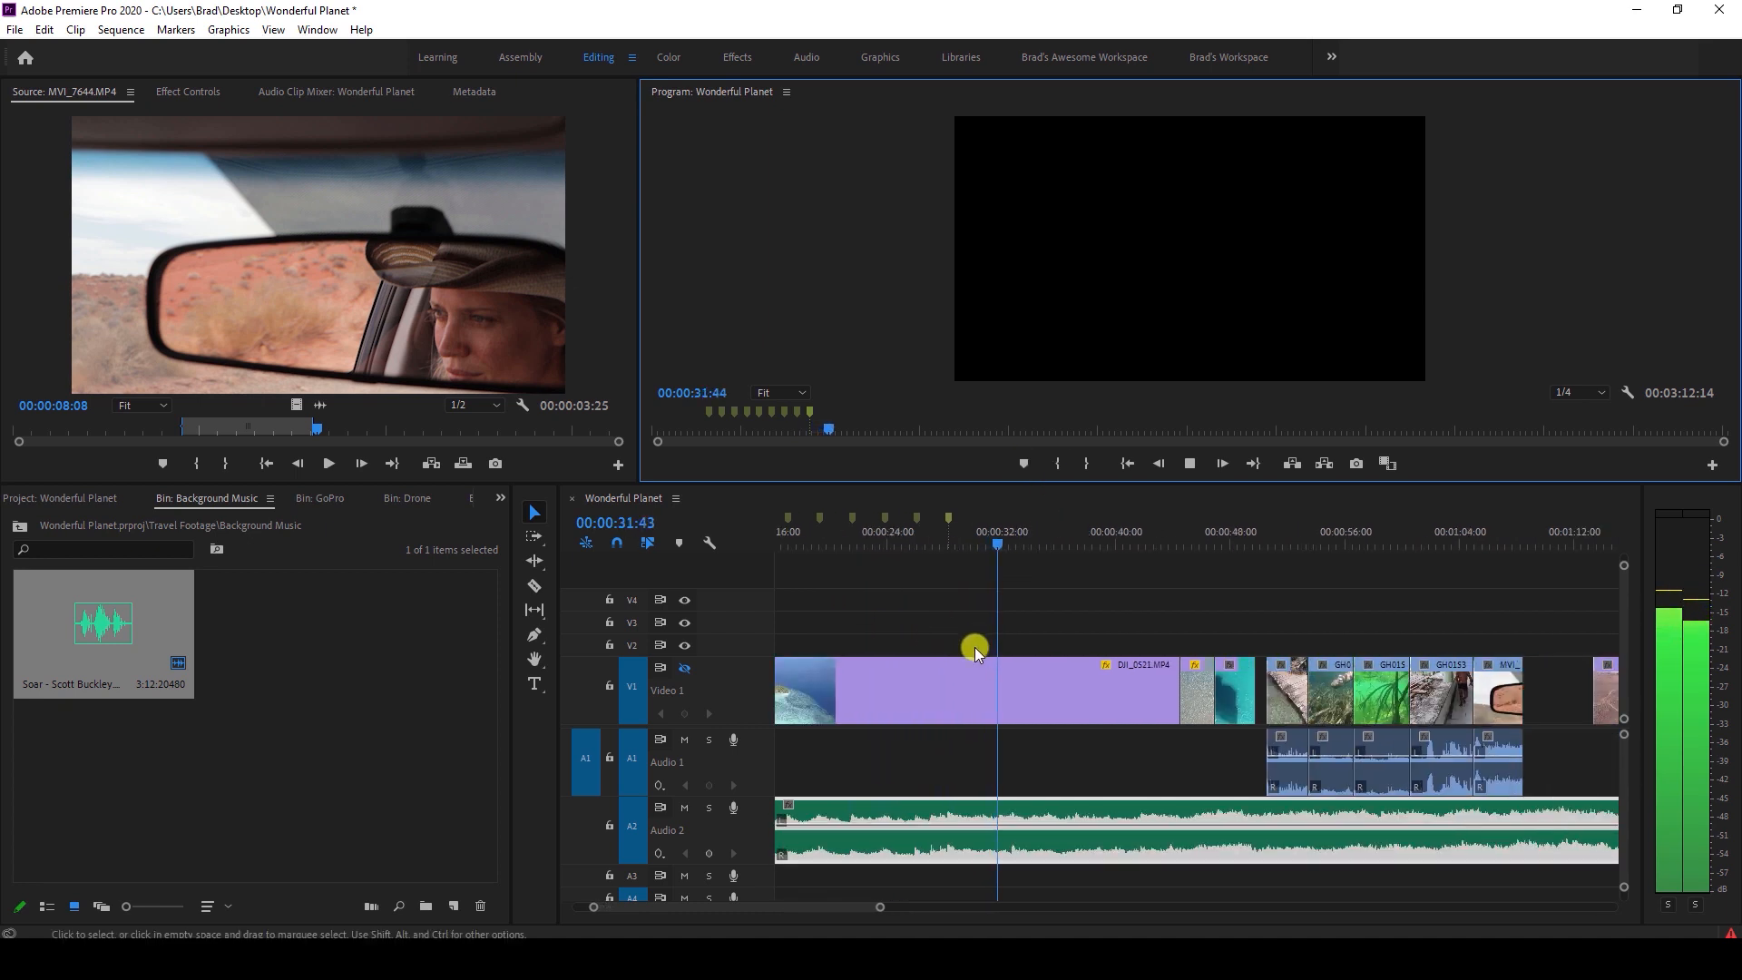
key(space)
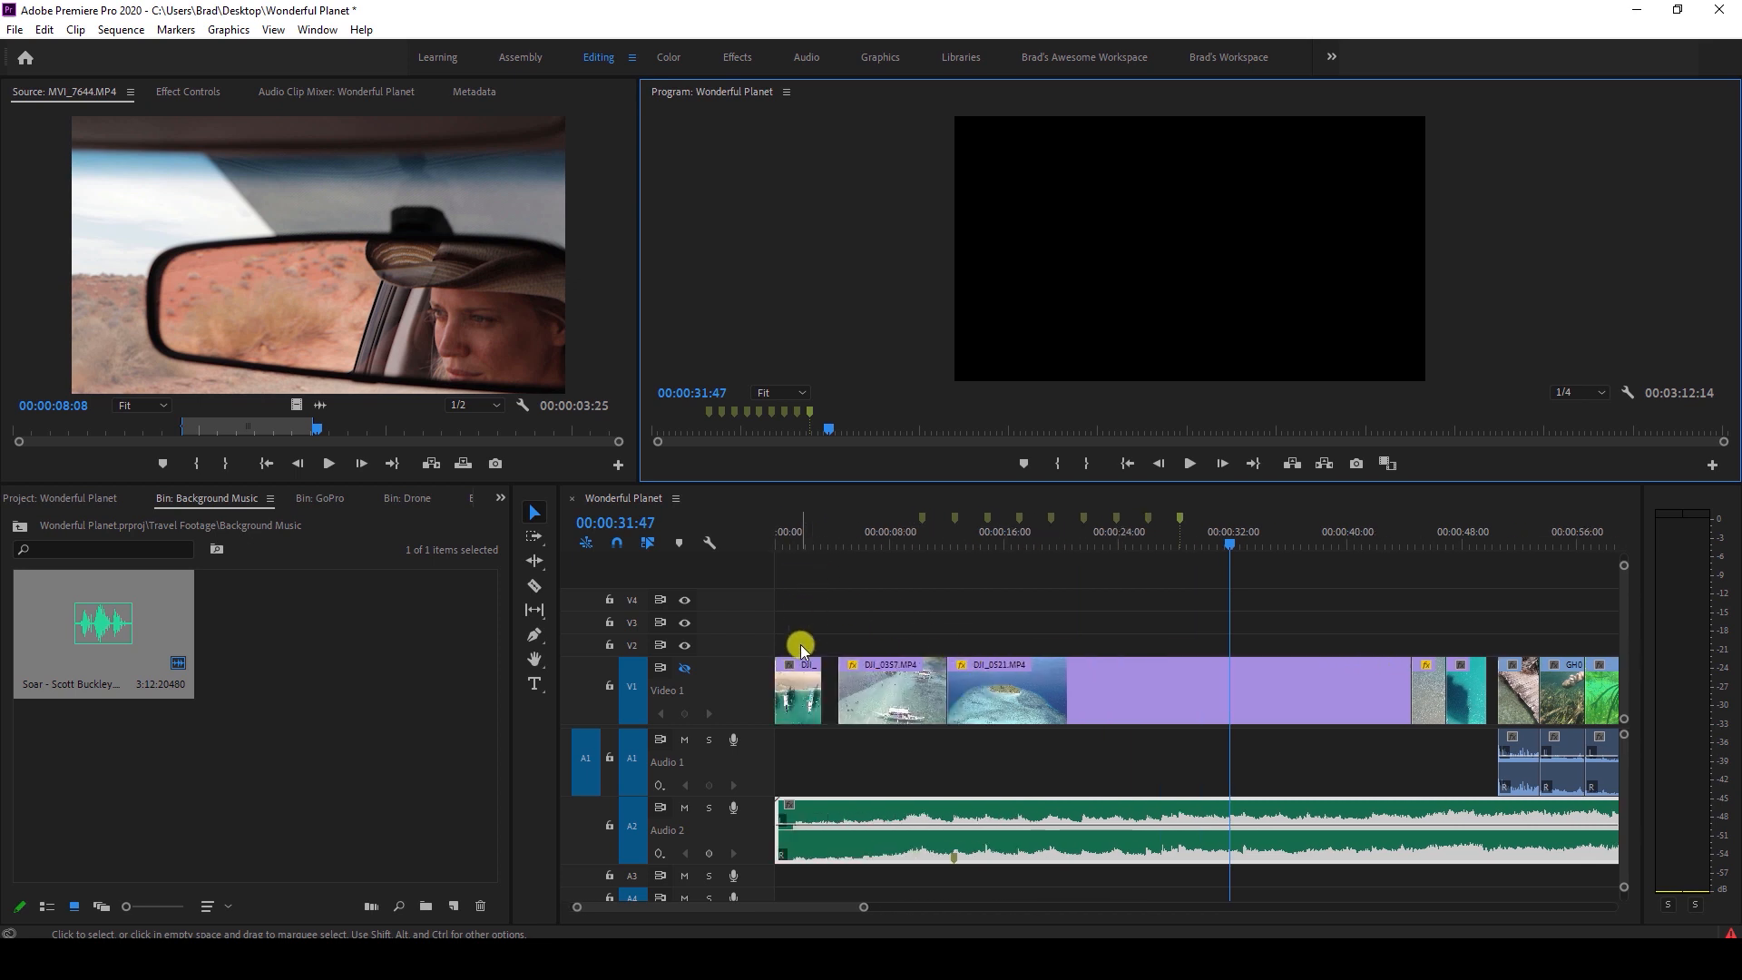
Move the playhead back to the opening of the music at the start of the sequence.
scroll(798, 789, up, 3)
scroll(798, 791, up, 1)
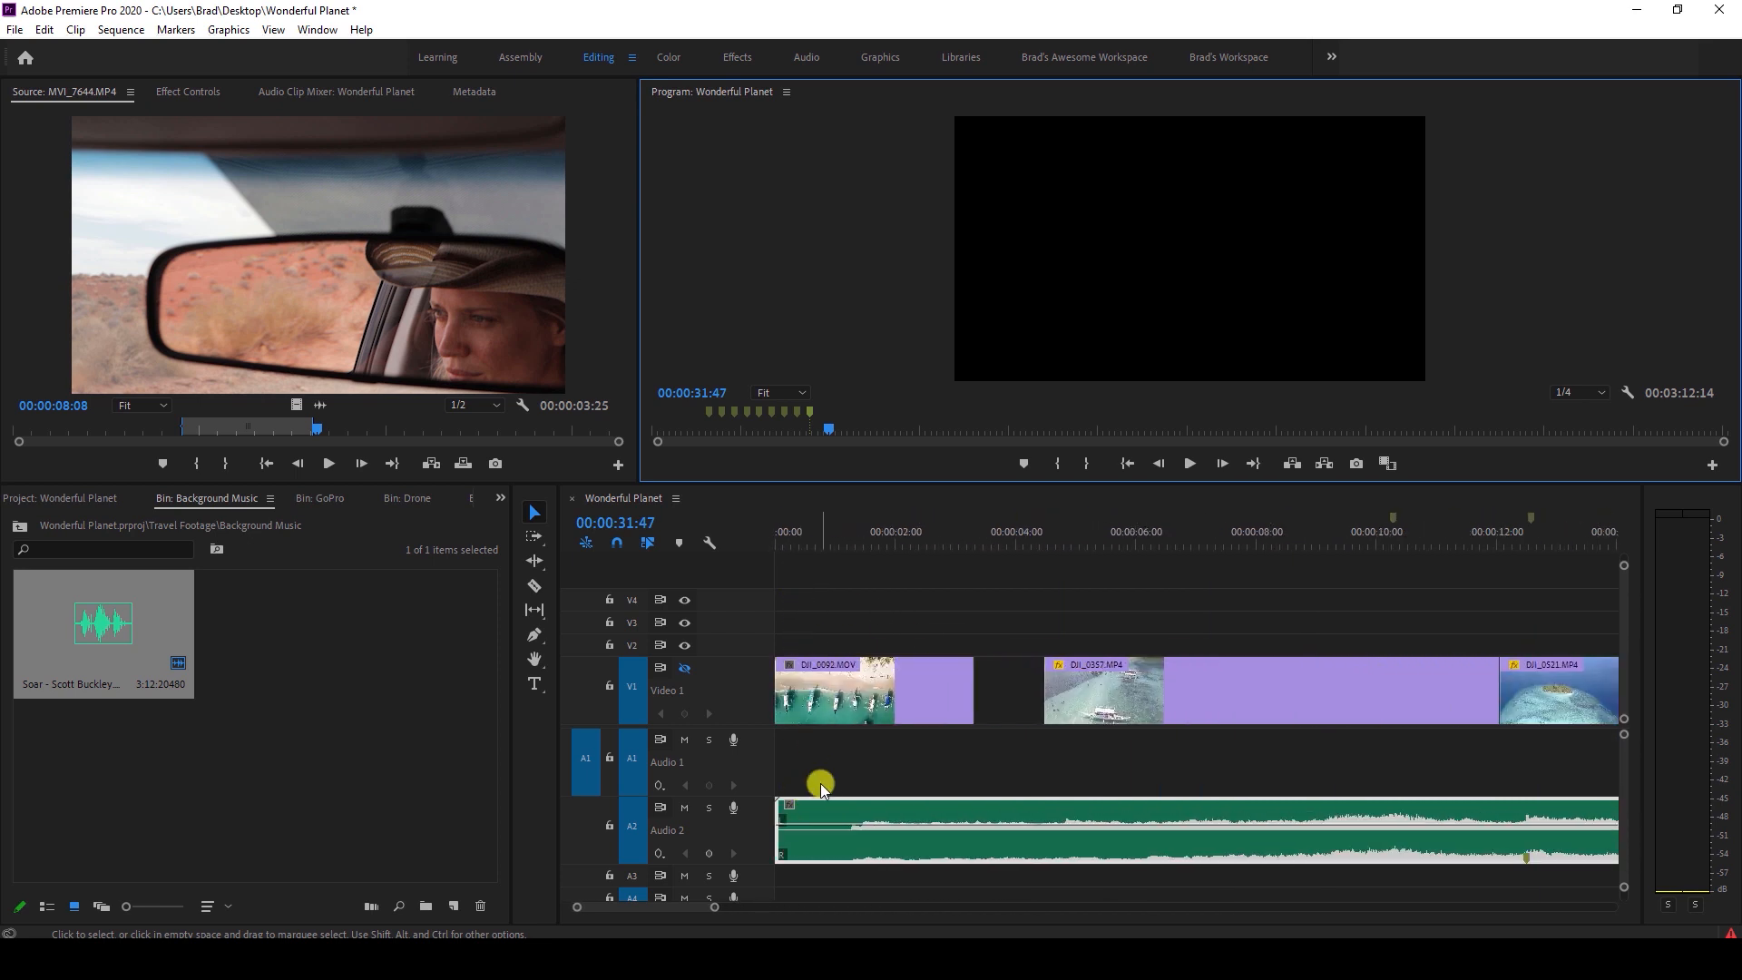
click(787, 542)
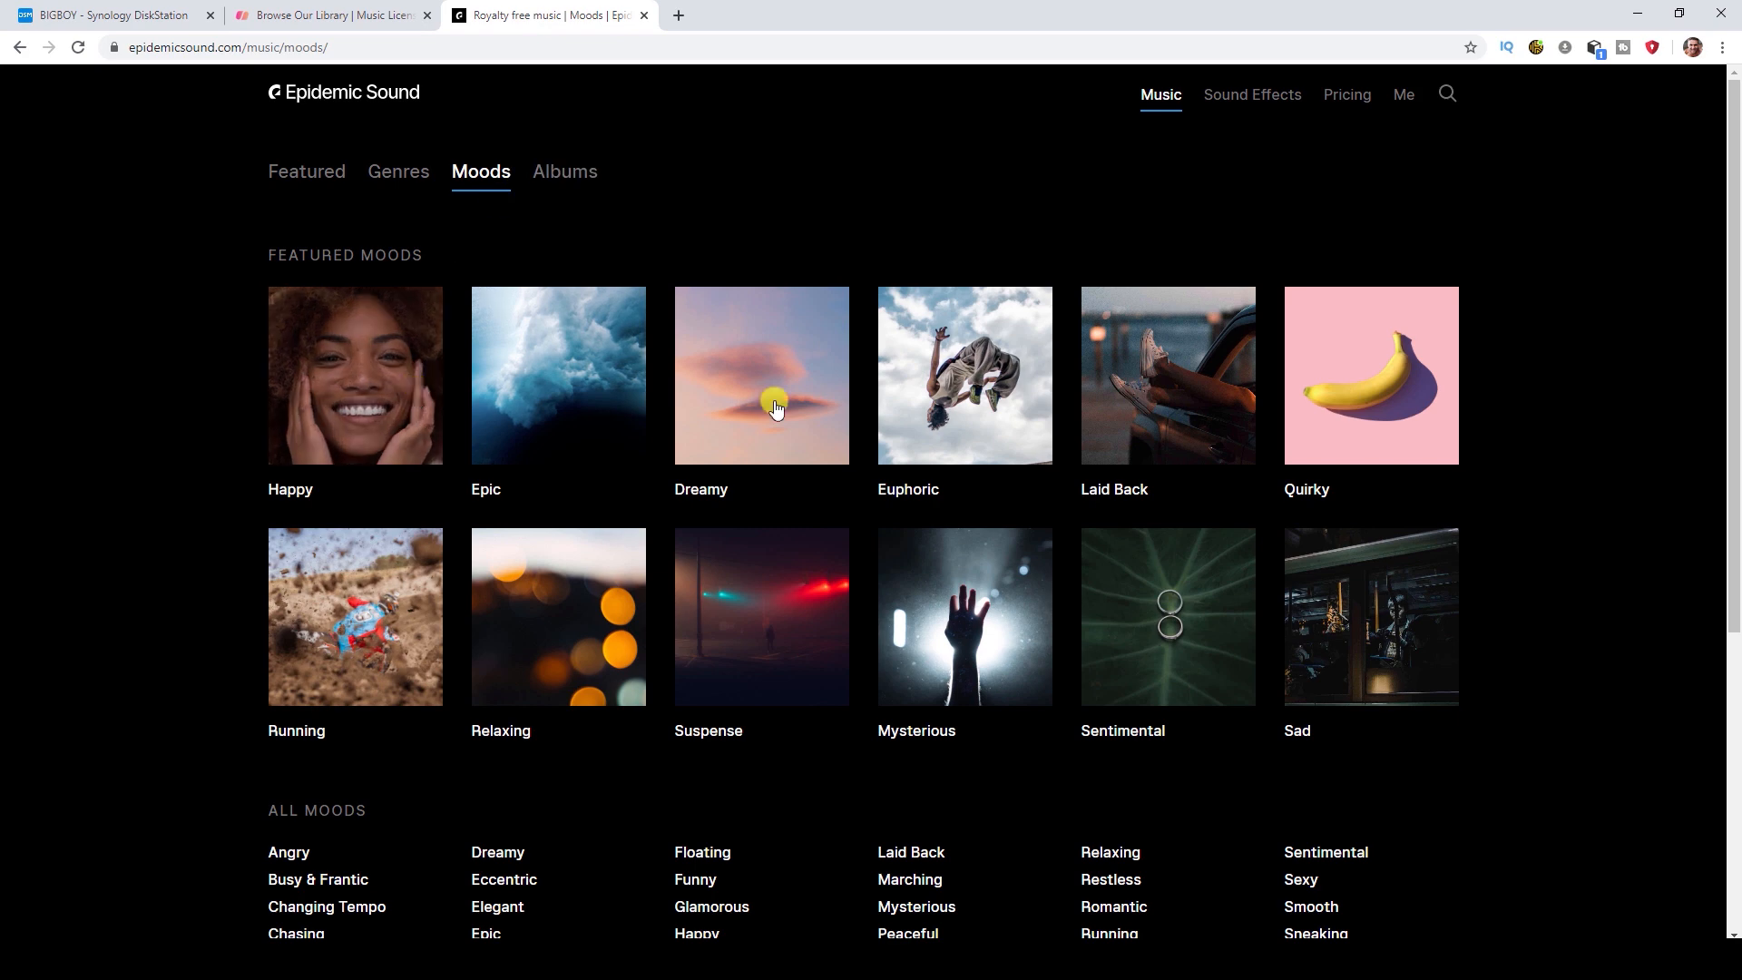
Open Soundstripe's playlists in the browser and look through the categories from Staff Curated down to Documentaries.
click(330, 16)
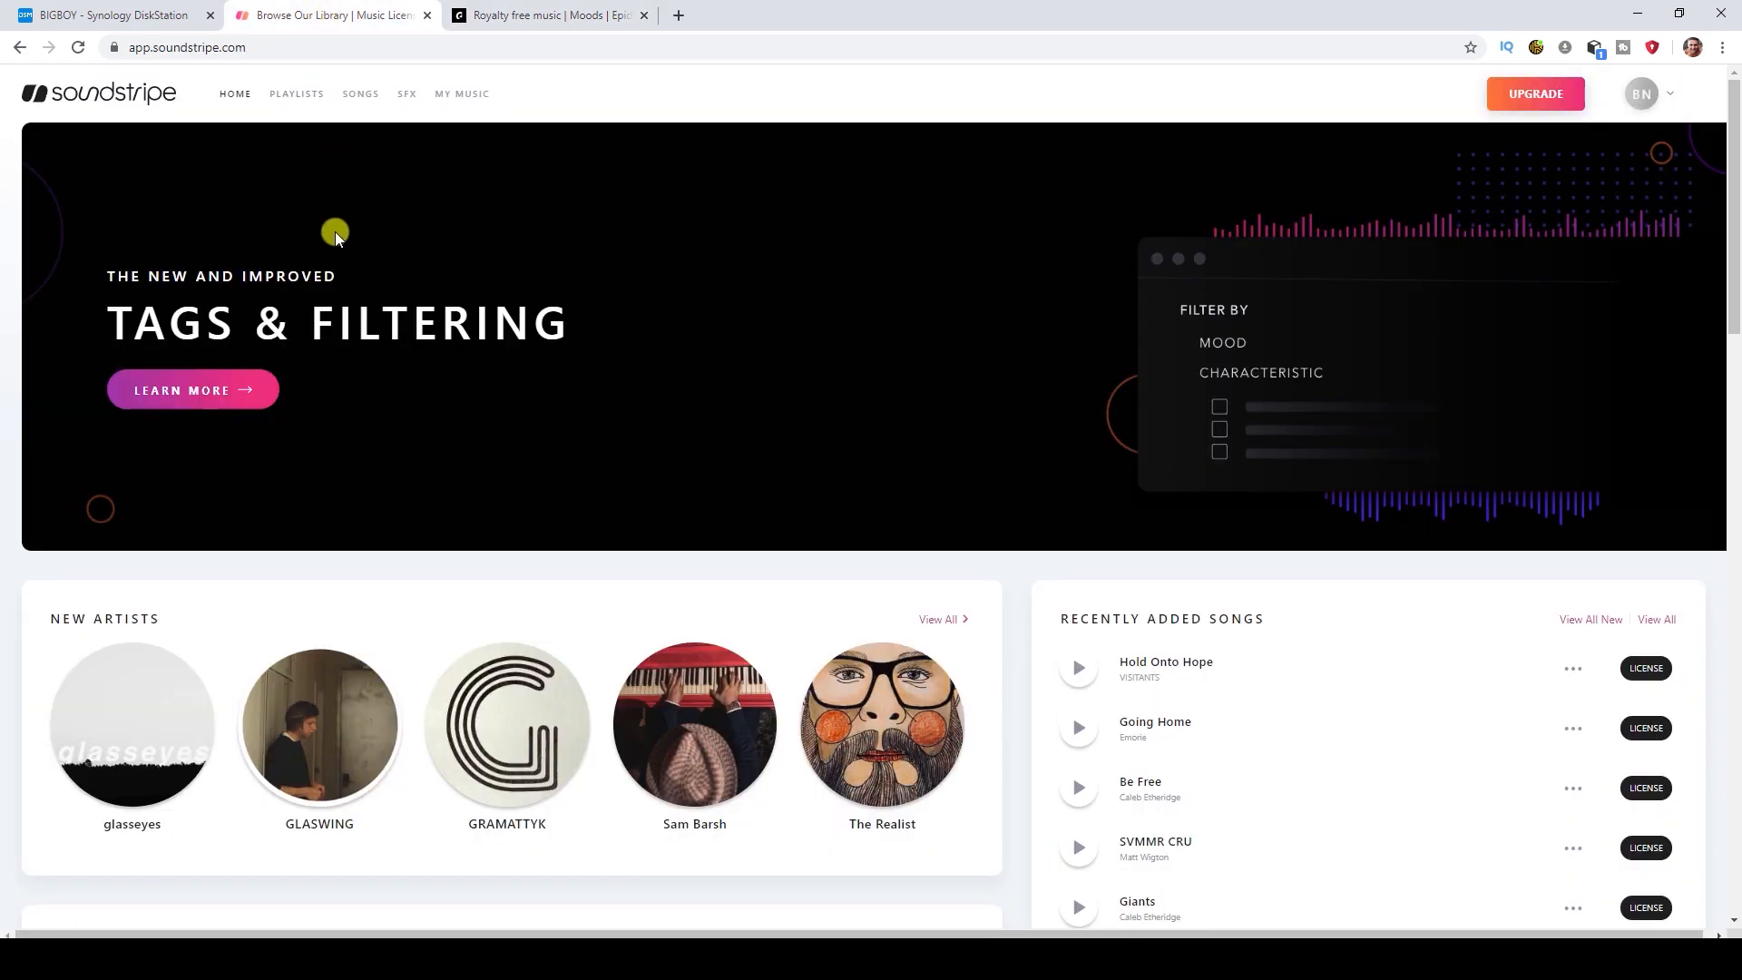
click(299, 97)
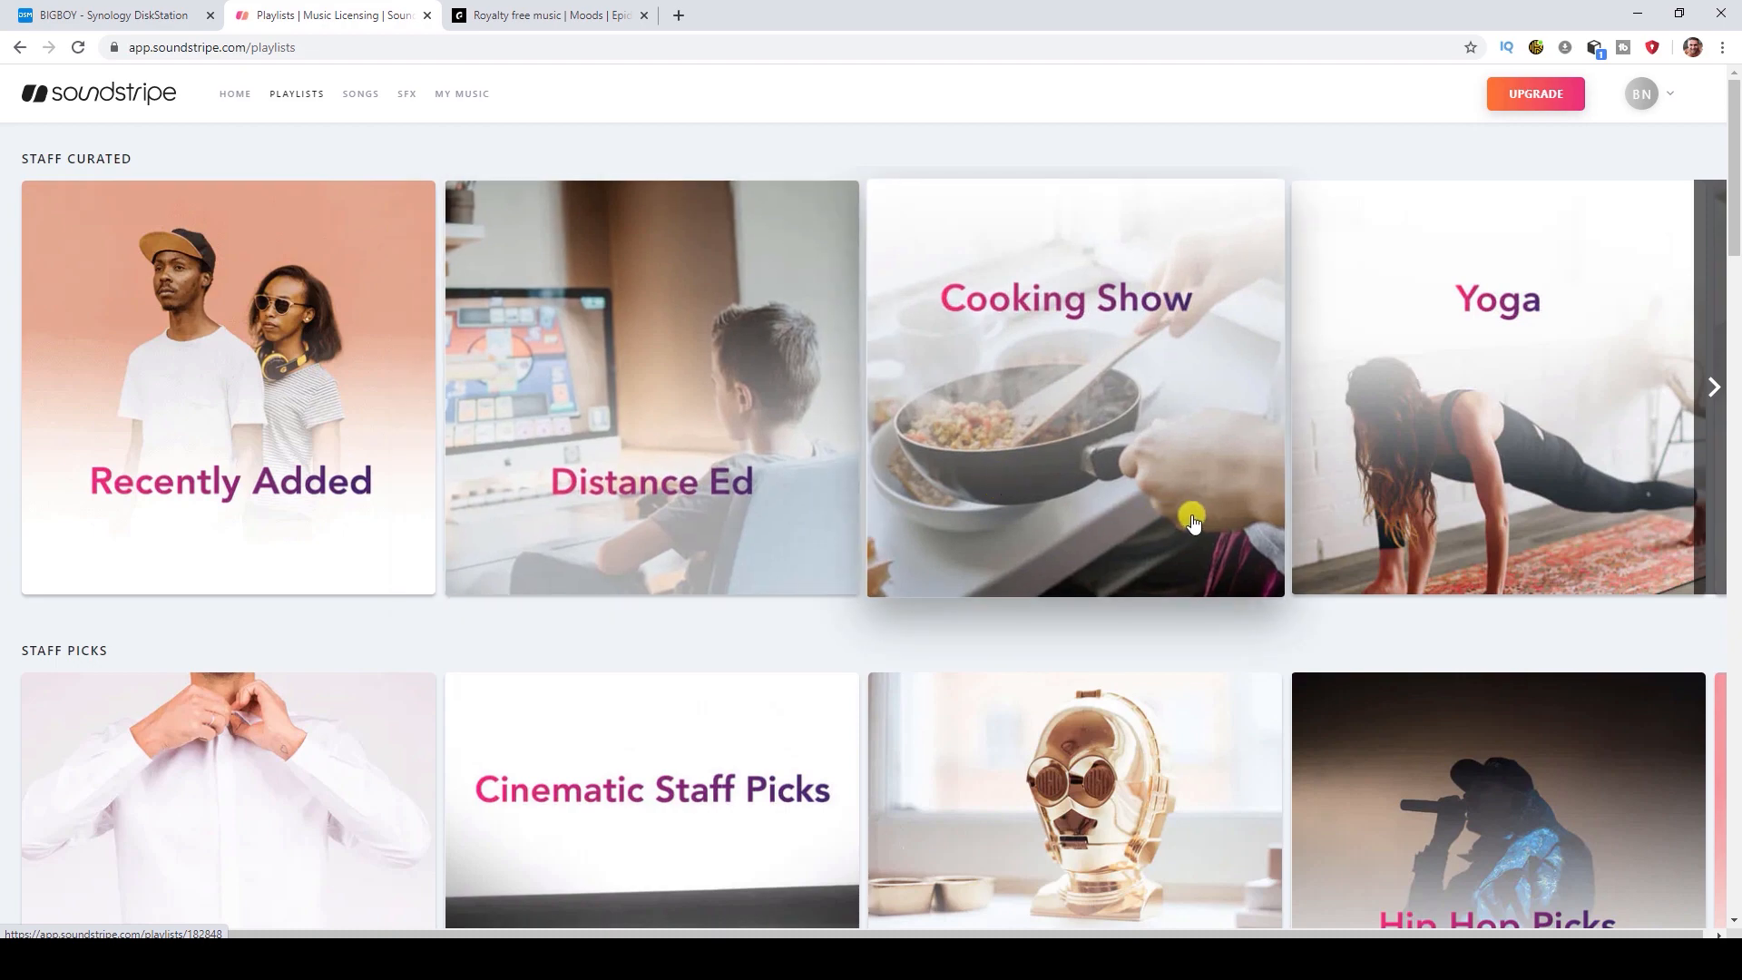
scroll(1189, 522, down, 2)
scroll(1015, 471, up, 2)
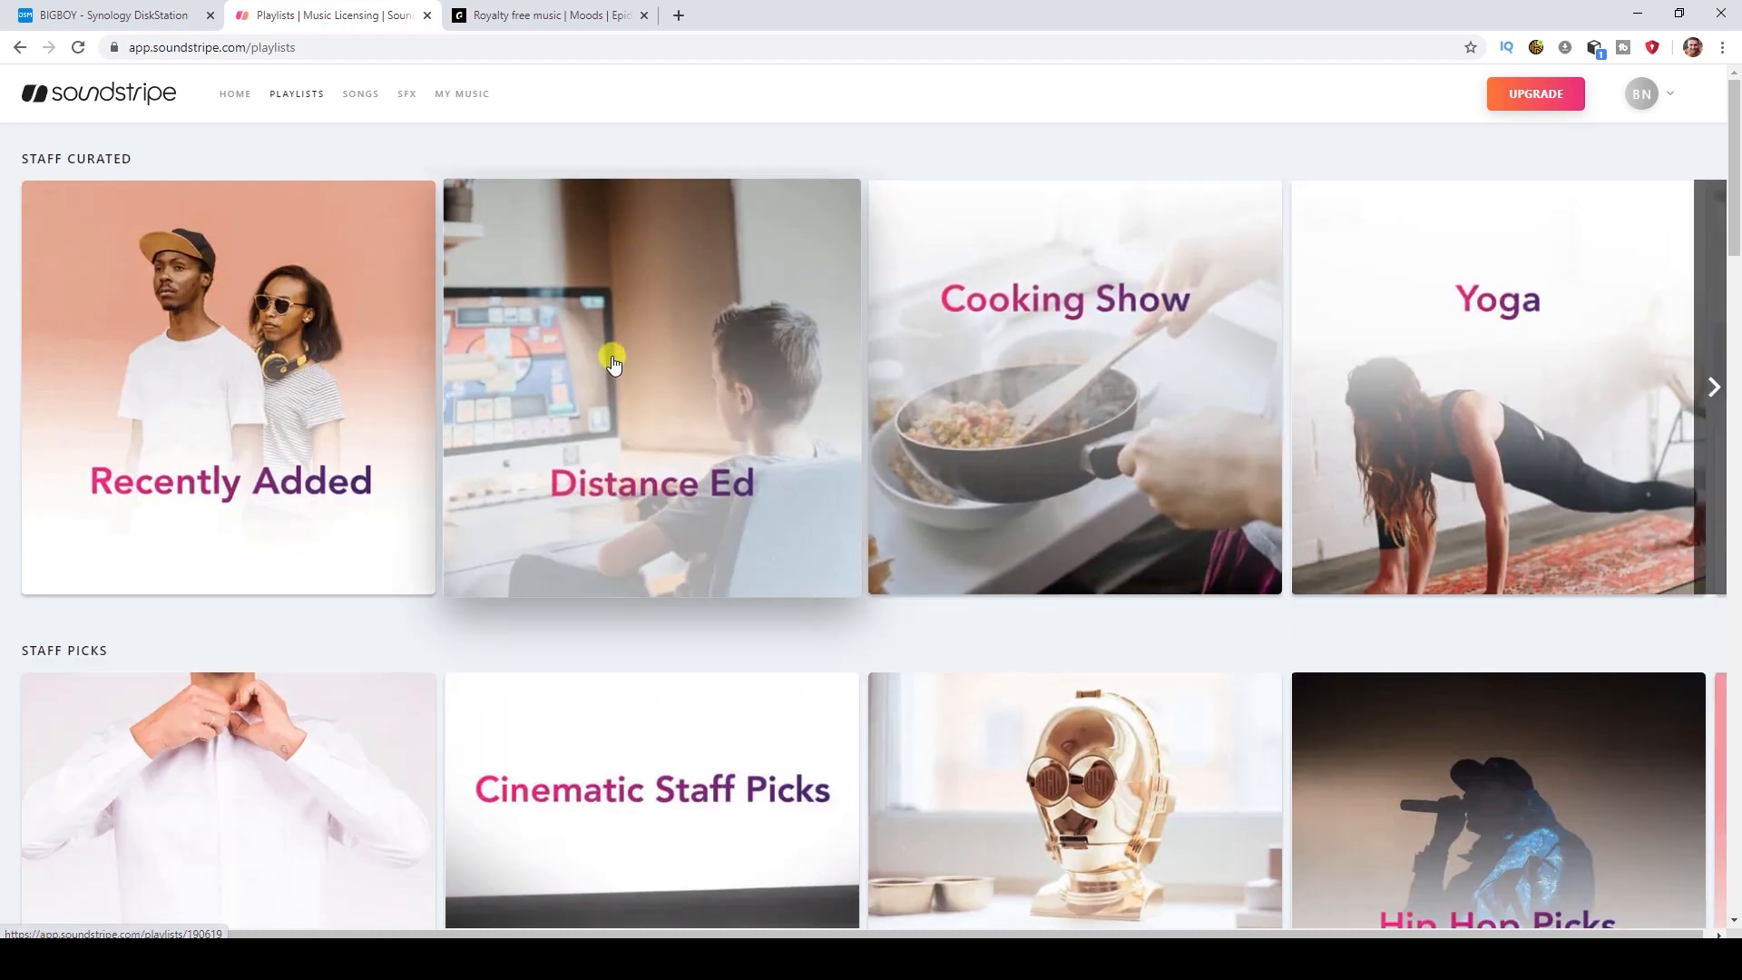
scroll(544, 513, down, 5)
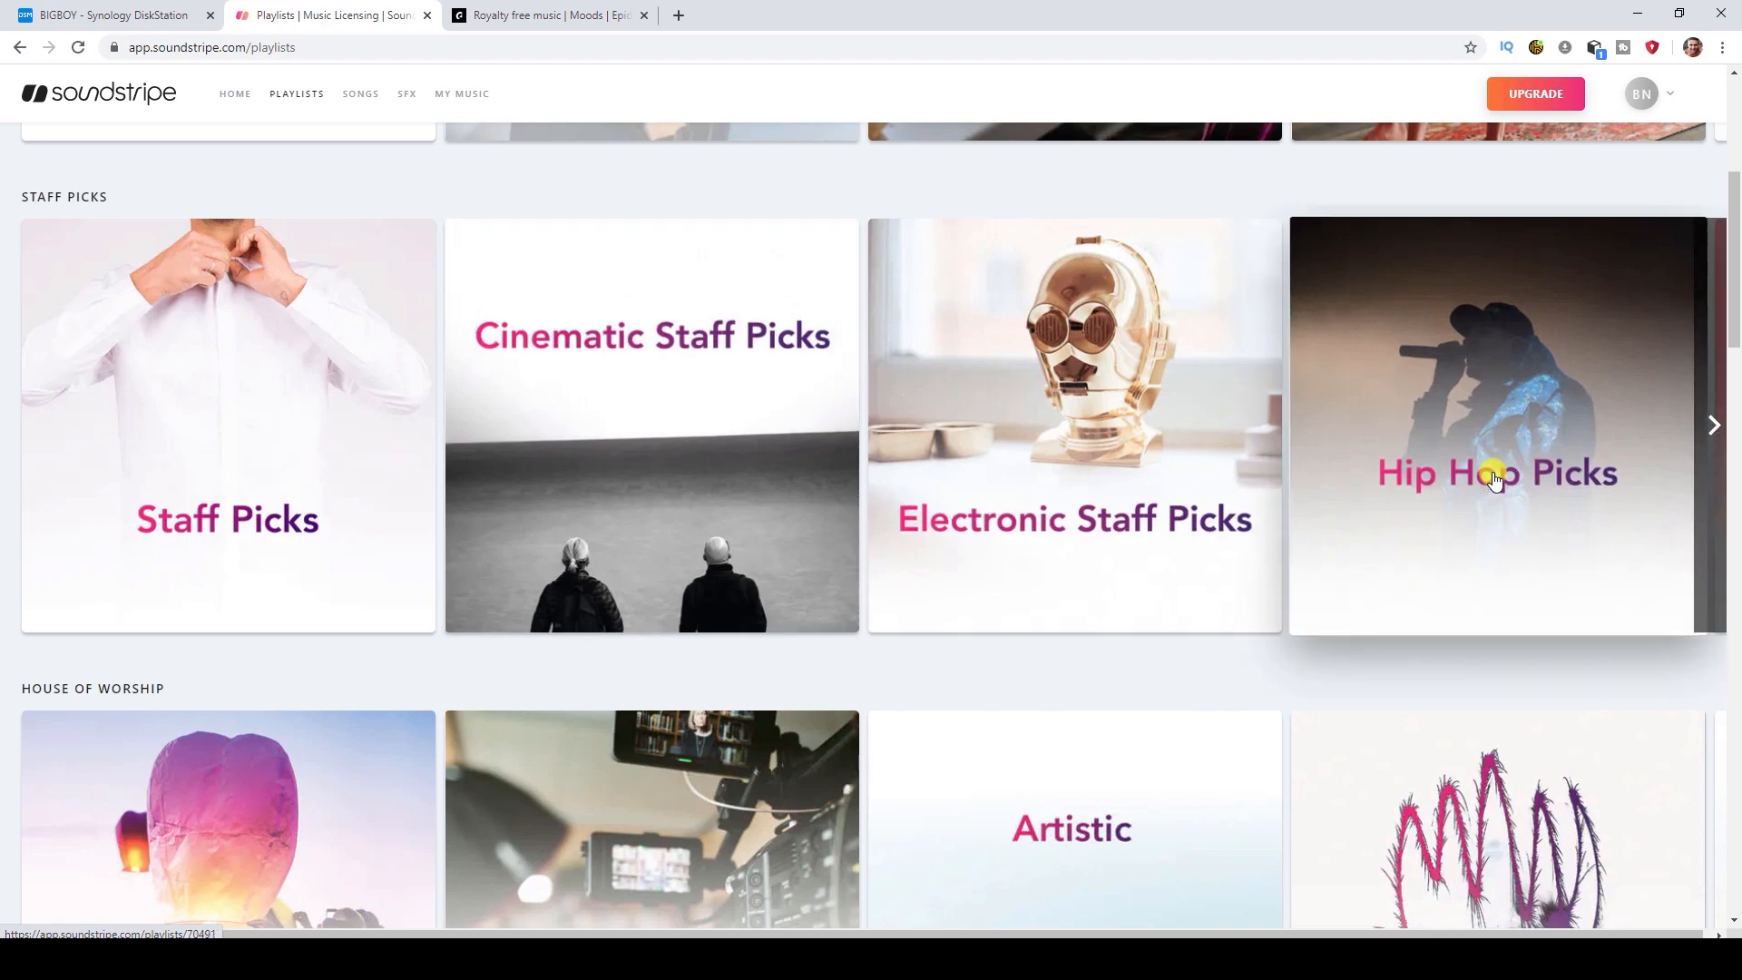
scroll(1501, 467, down, 3)
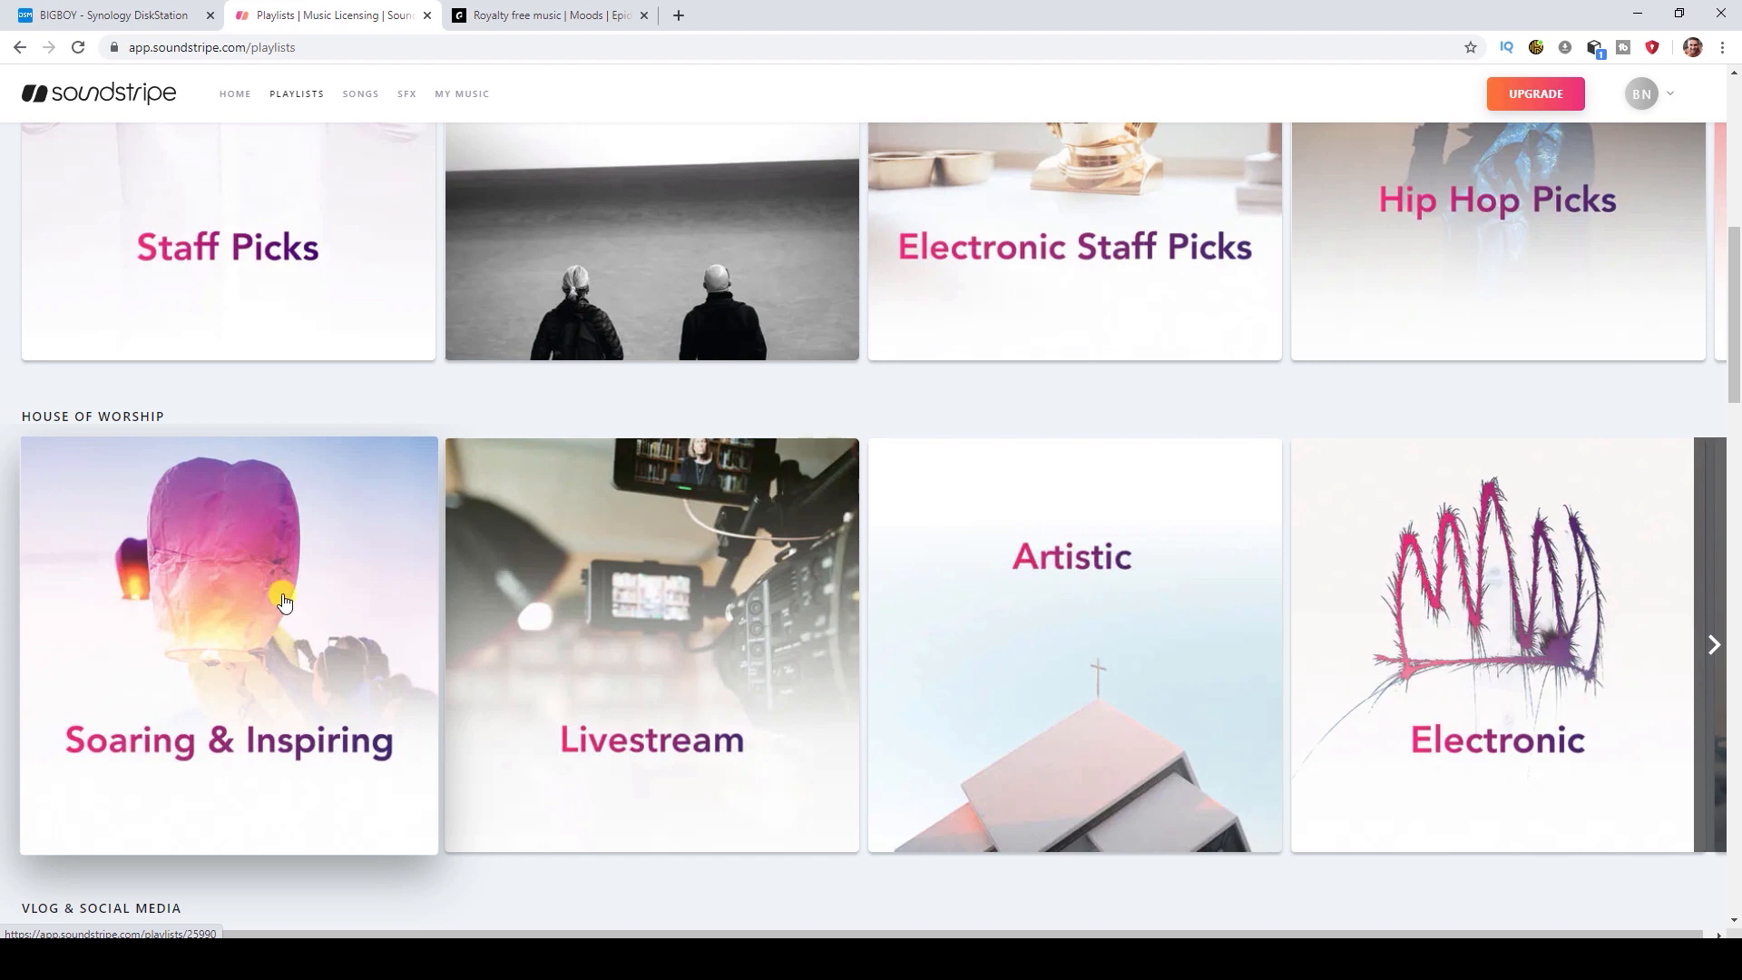
scroll(284, 594, down, 1)
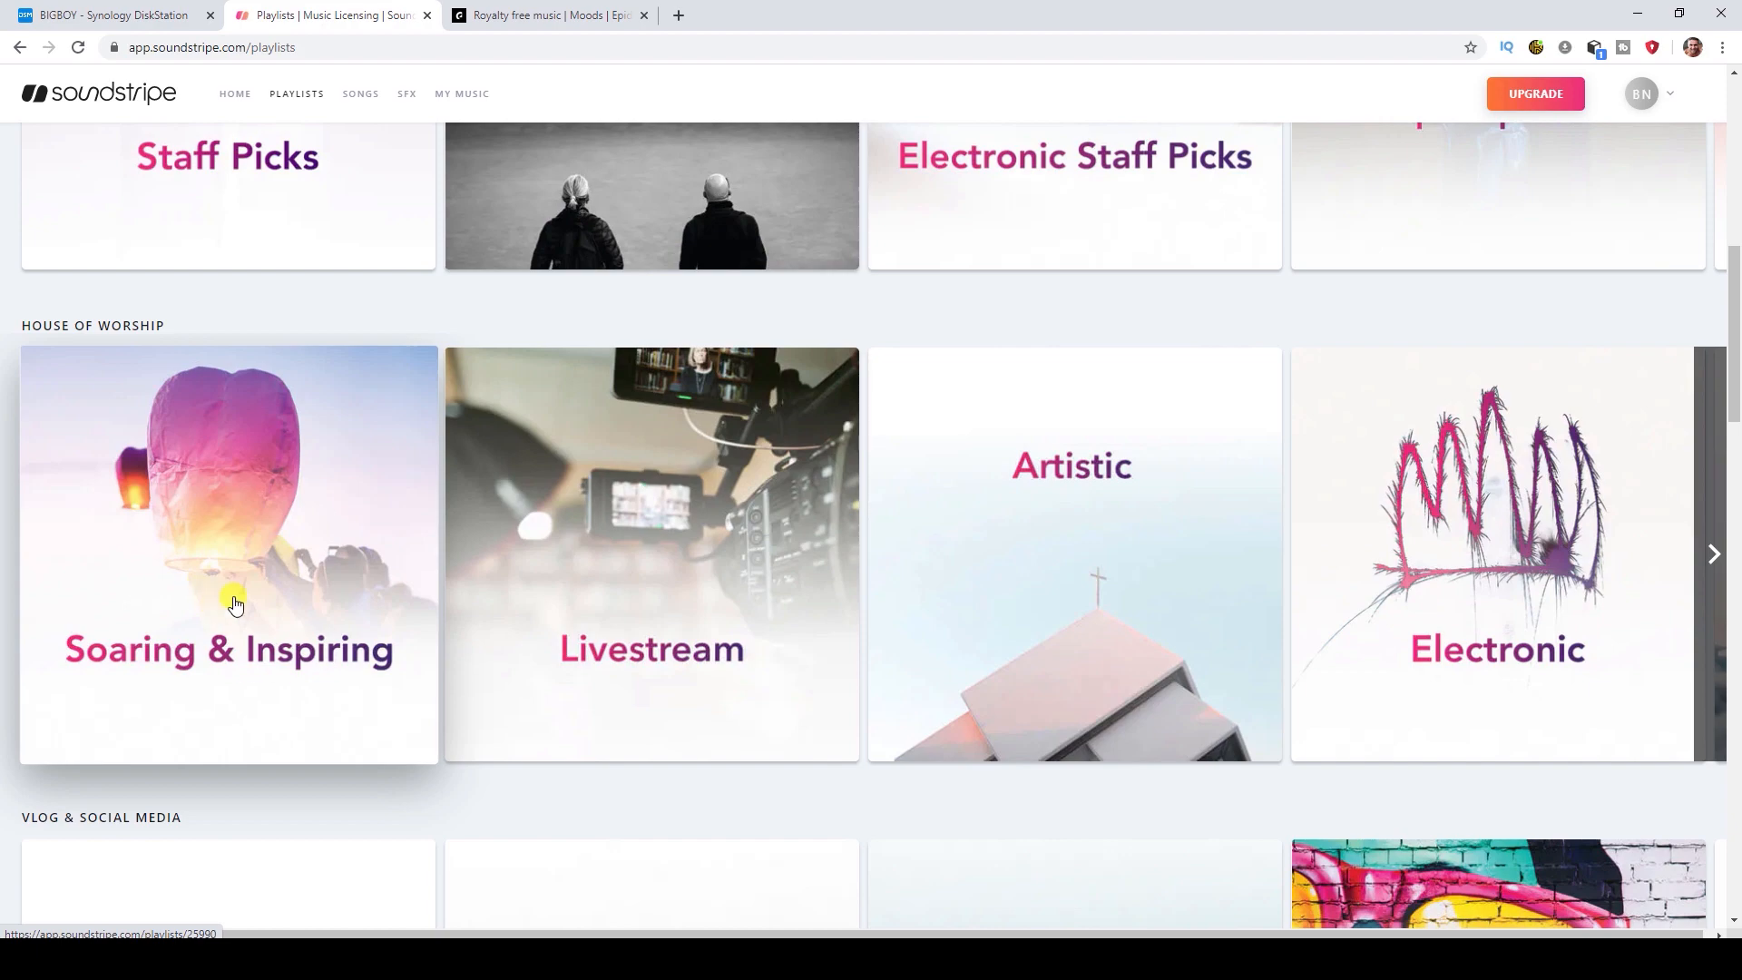
scroll(273, 526, down, 6)
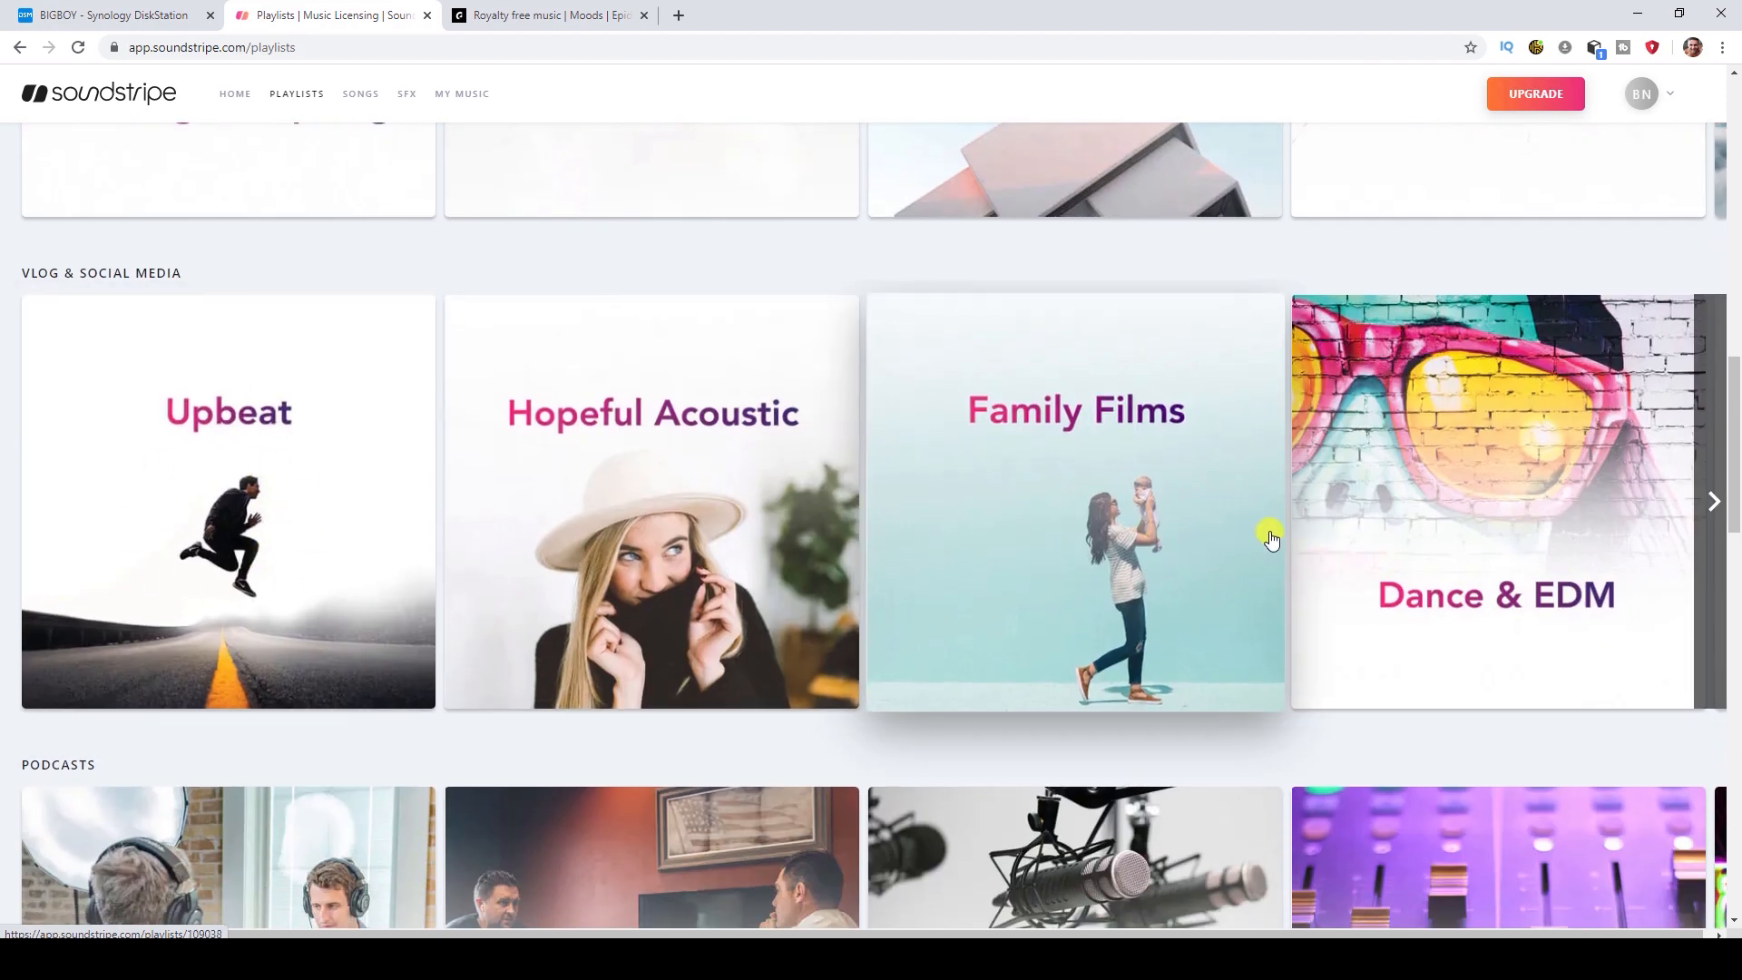
scroll(1265, 535, down, 6)
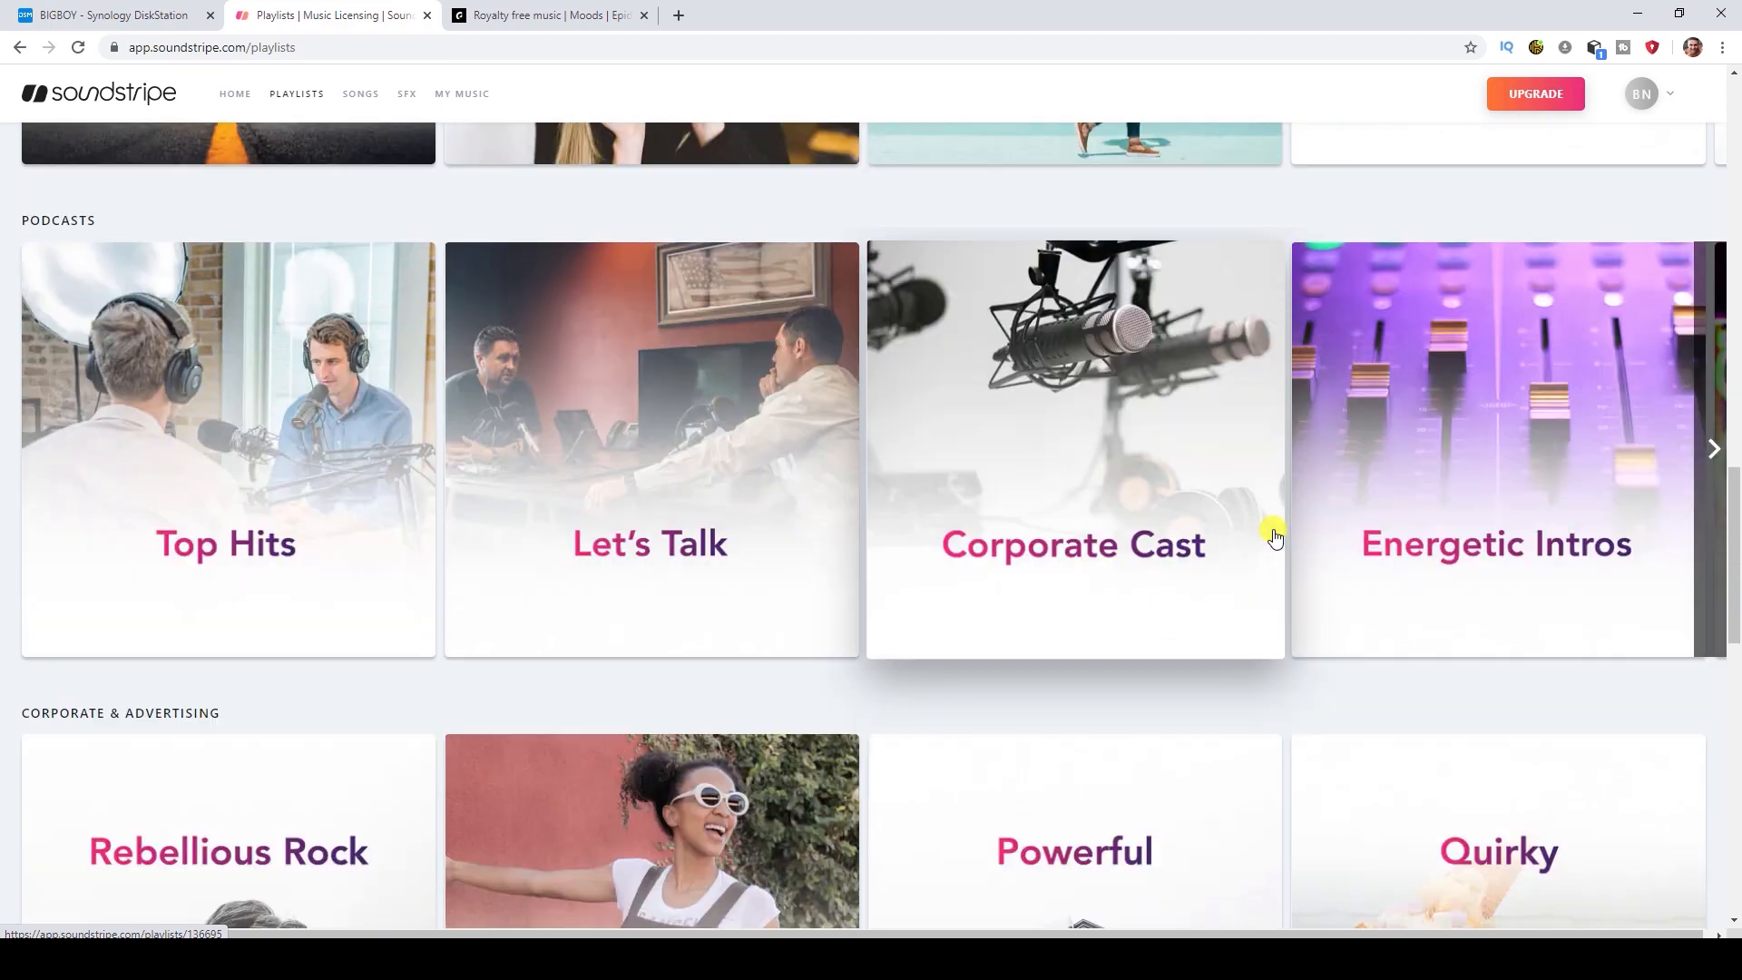
scroll(1272, 539, down, 5)
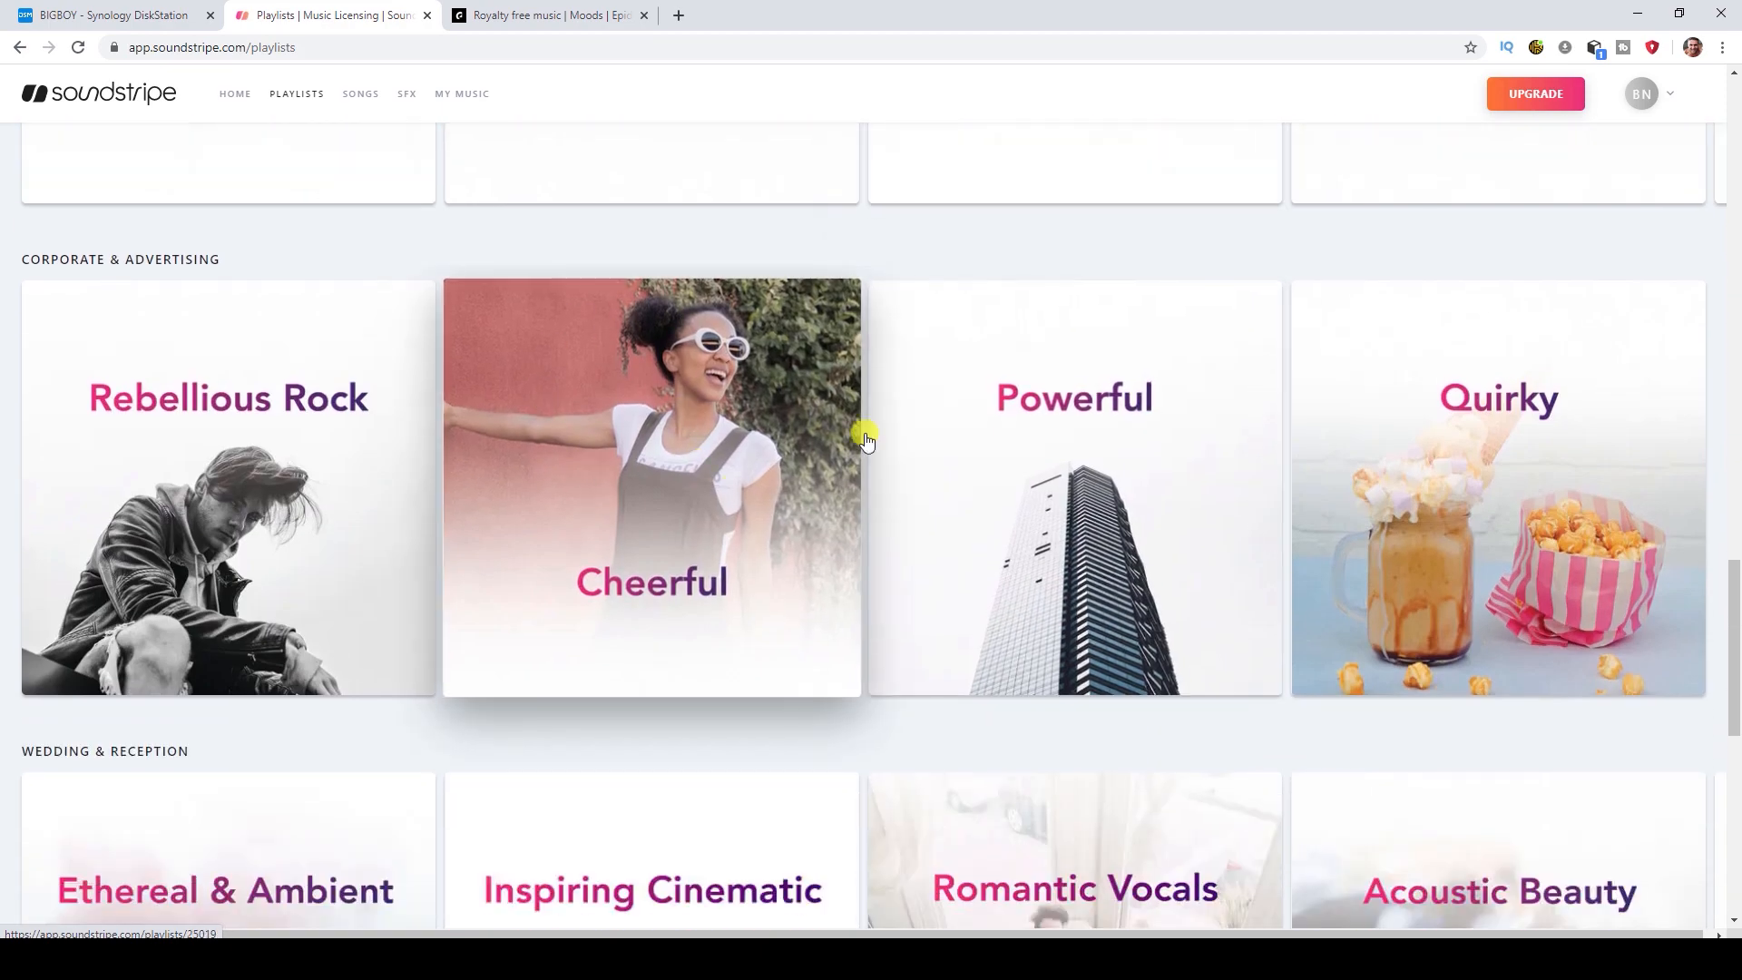
scroll(1660, 536, down, 6)
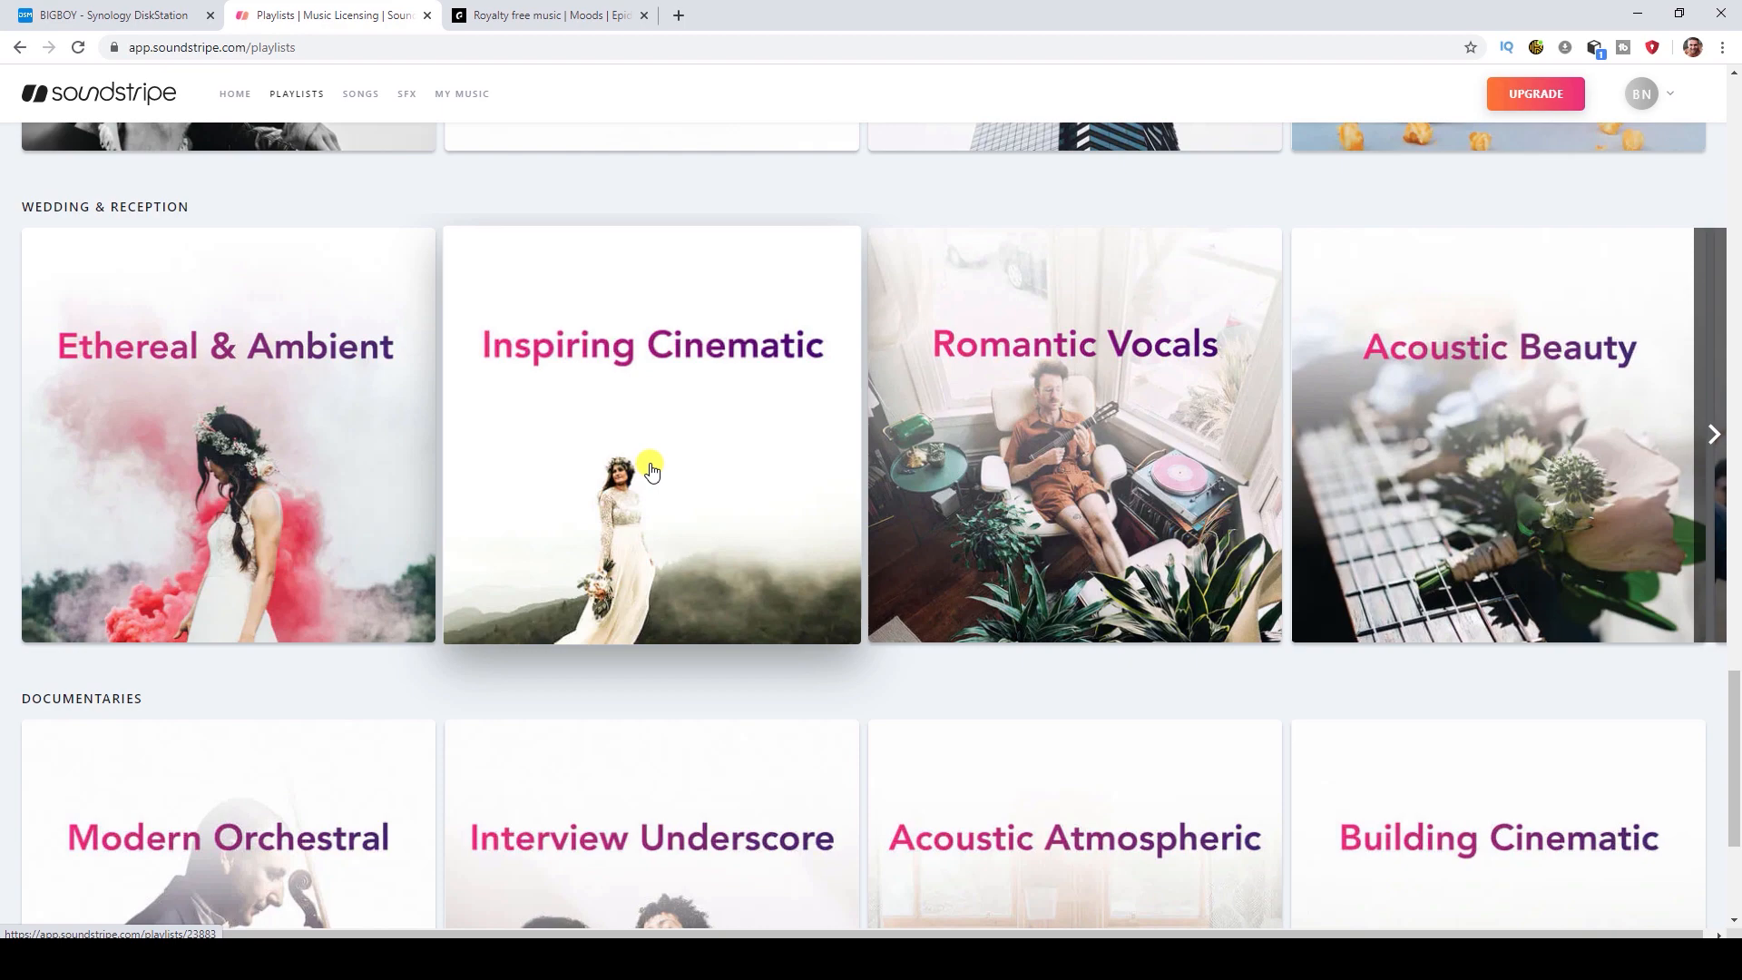
scroll(659, 535, down, 6)
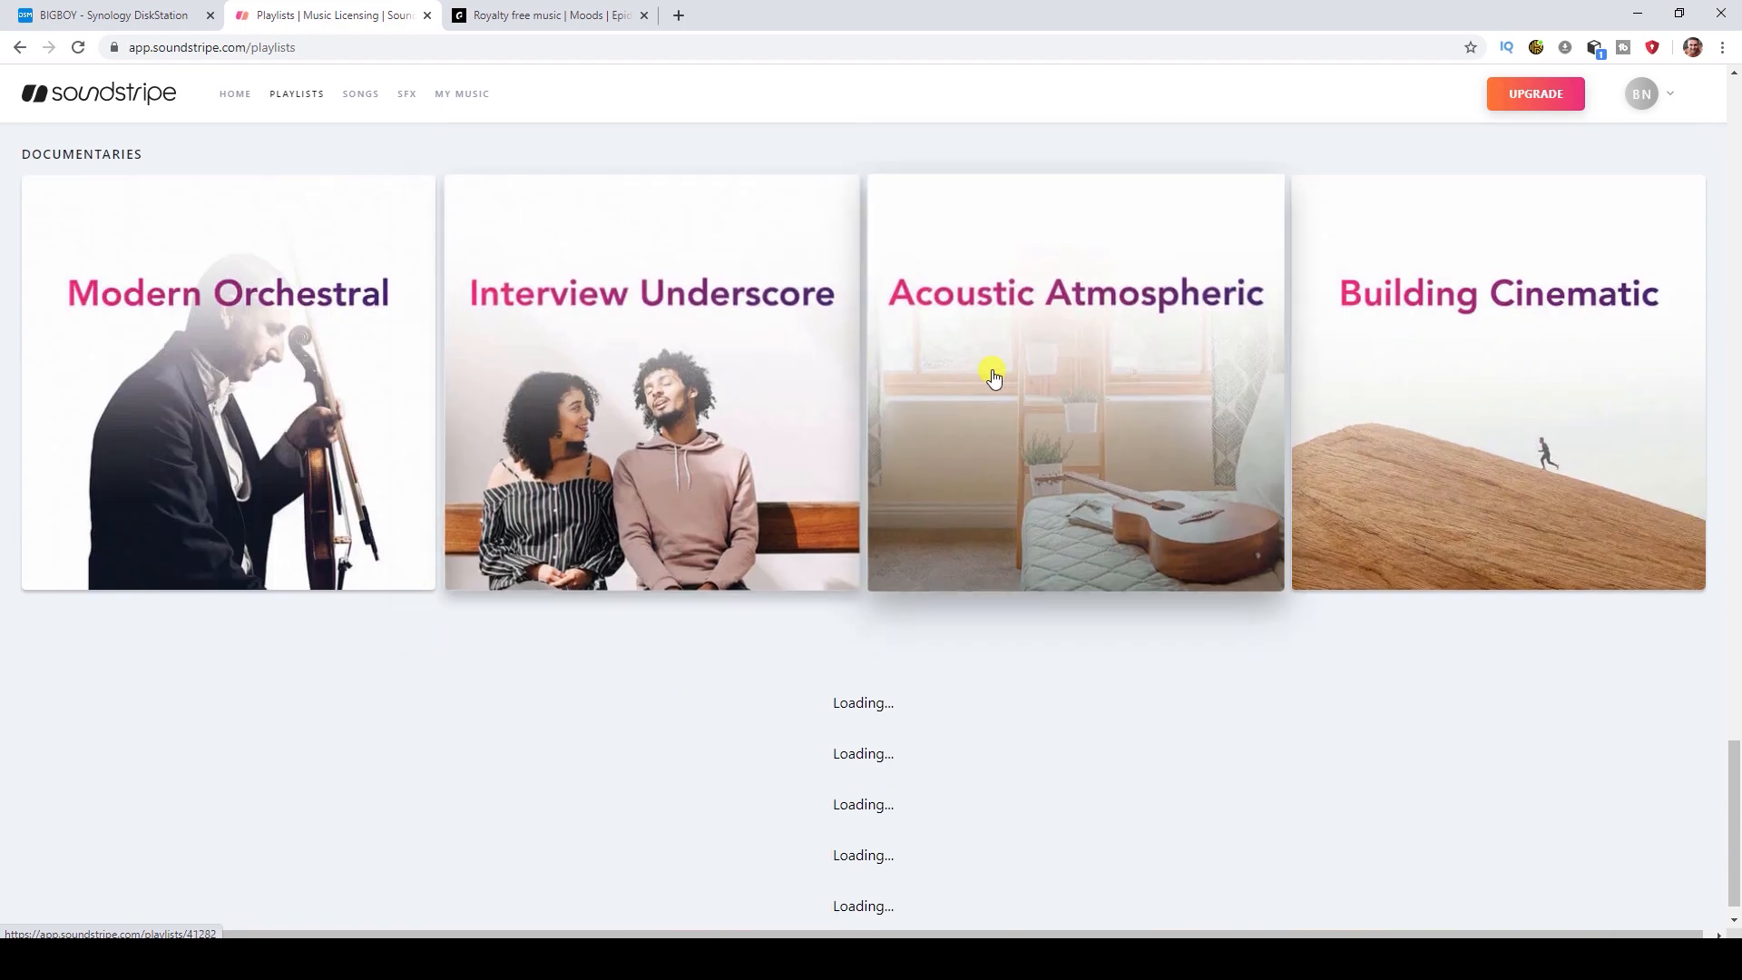
Look through the Euphoric mood tracks on Epidemic Sound, then return to Premiere Pro.
click(573, 14)
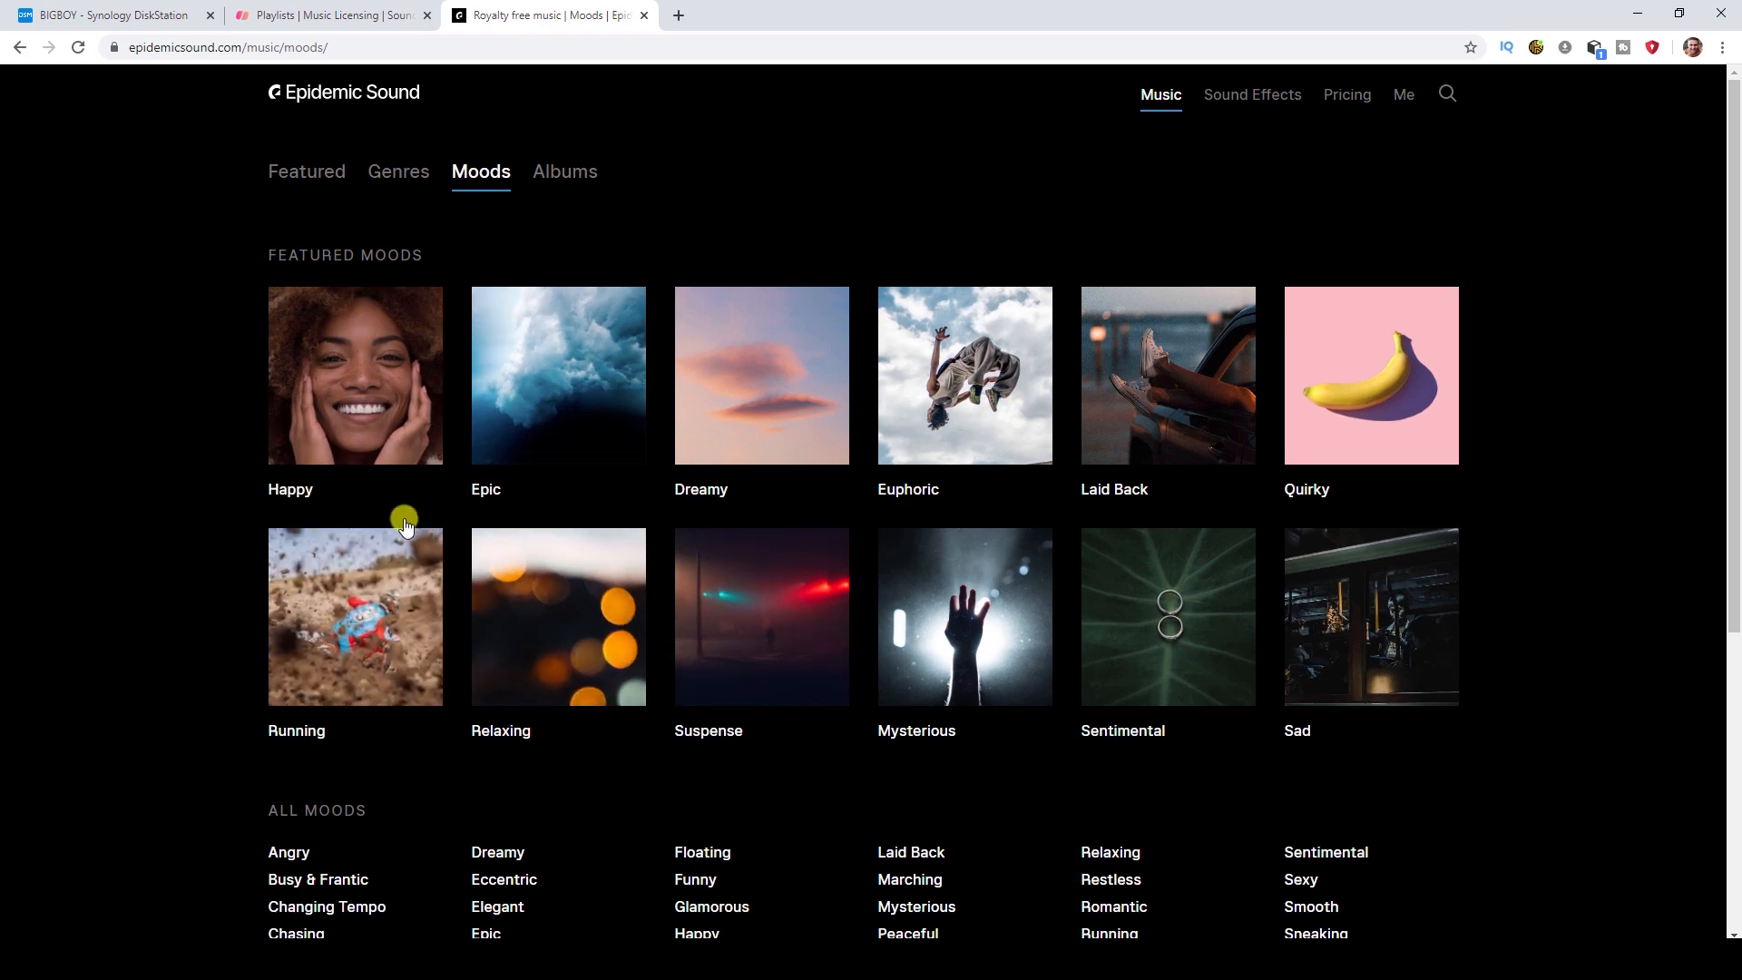
click(995, 403)
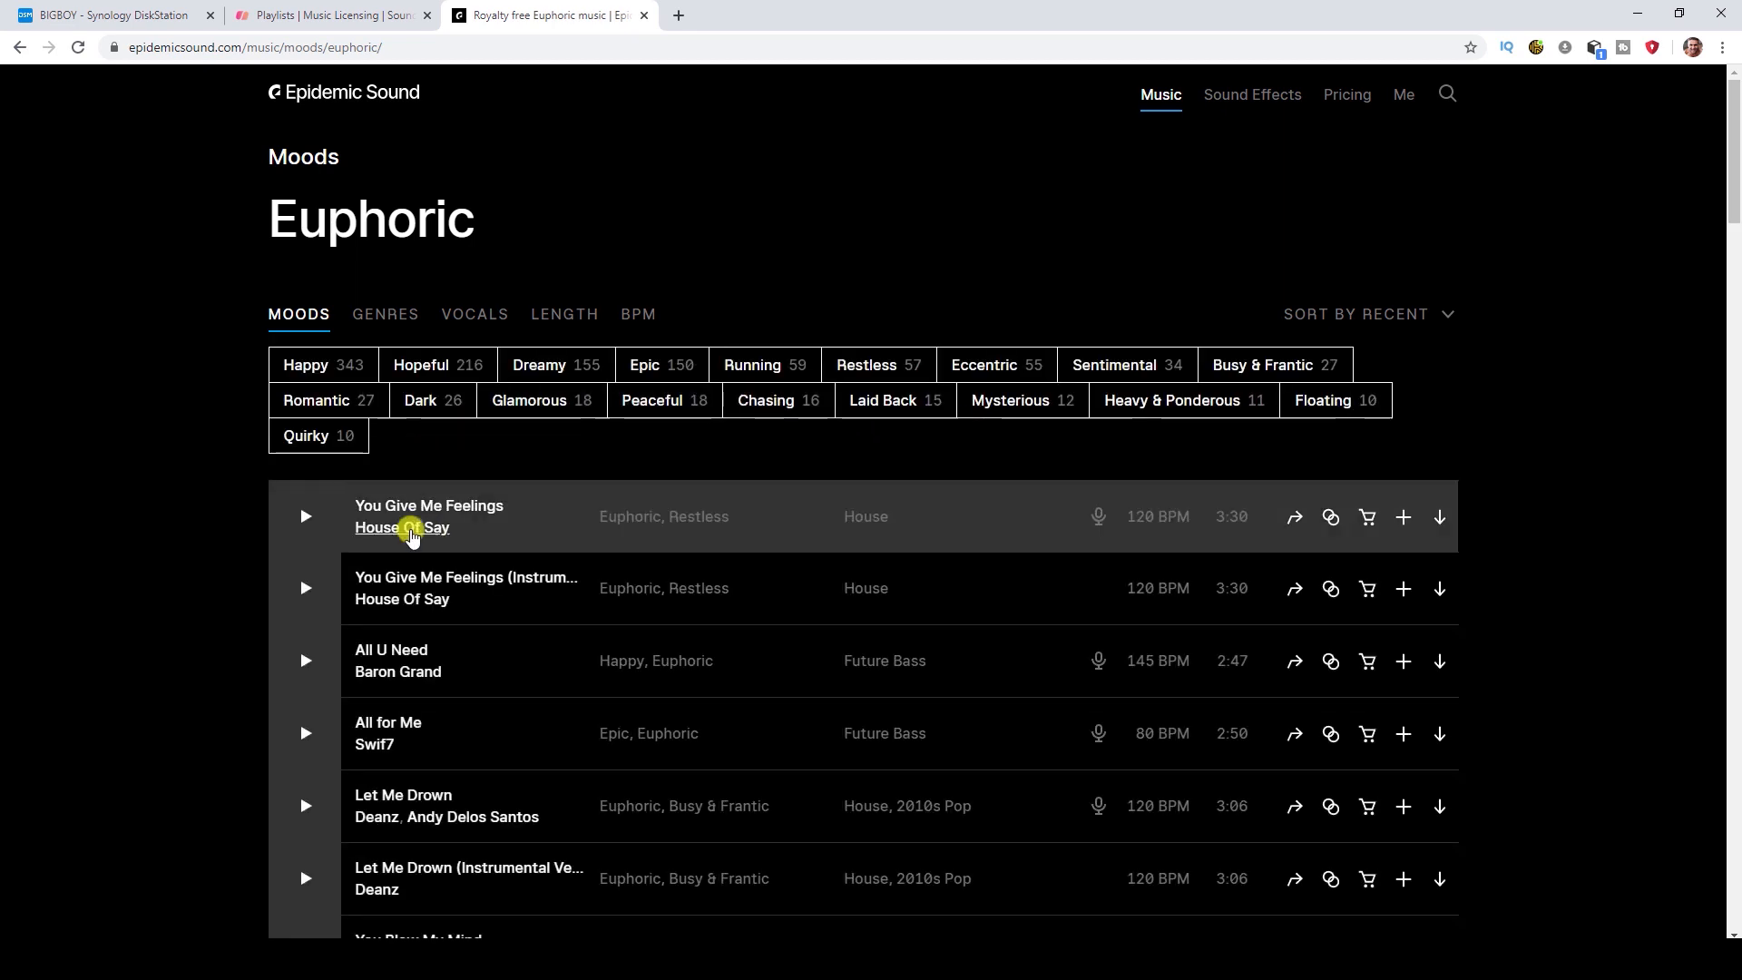
scroll(413, 535, down, 3)
scroll(389, 533, up, 3)
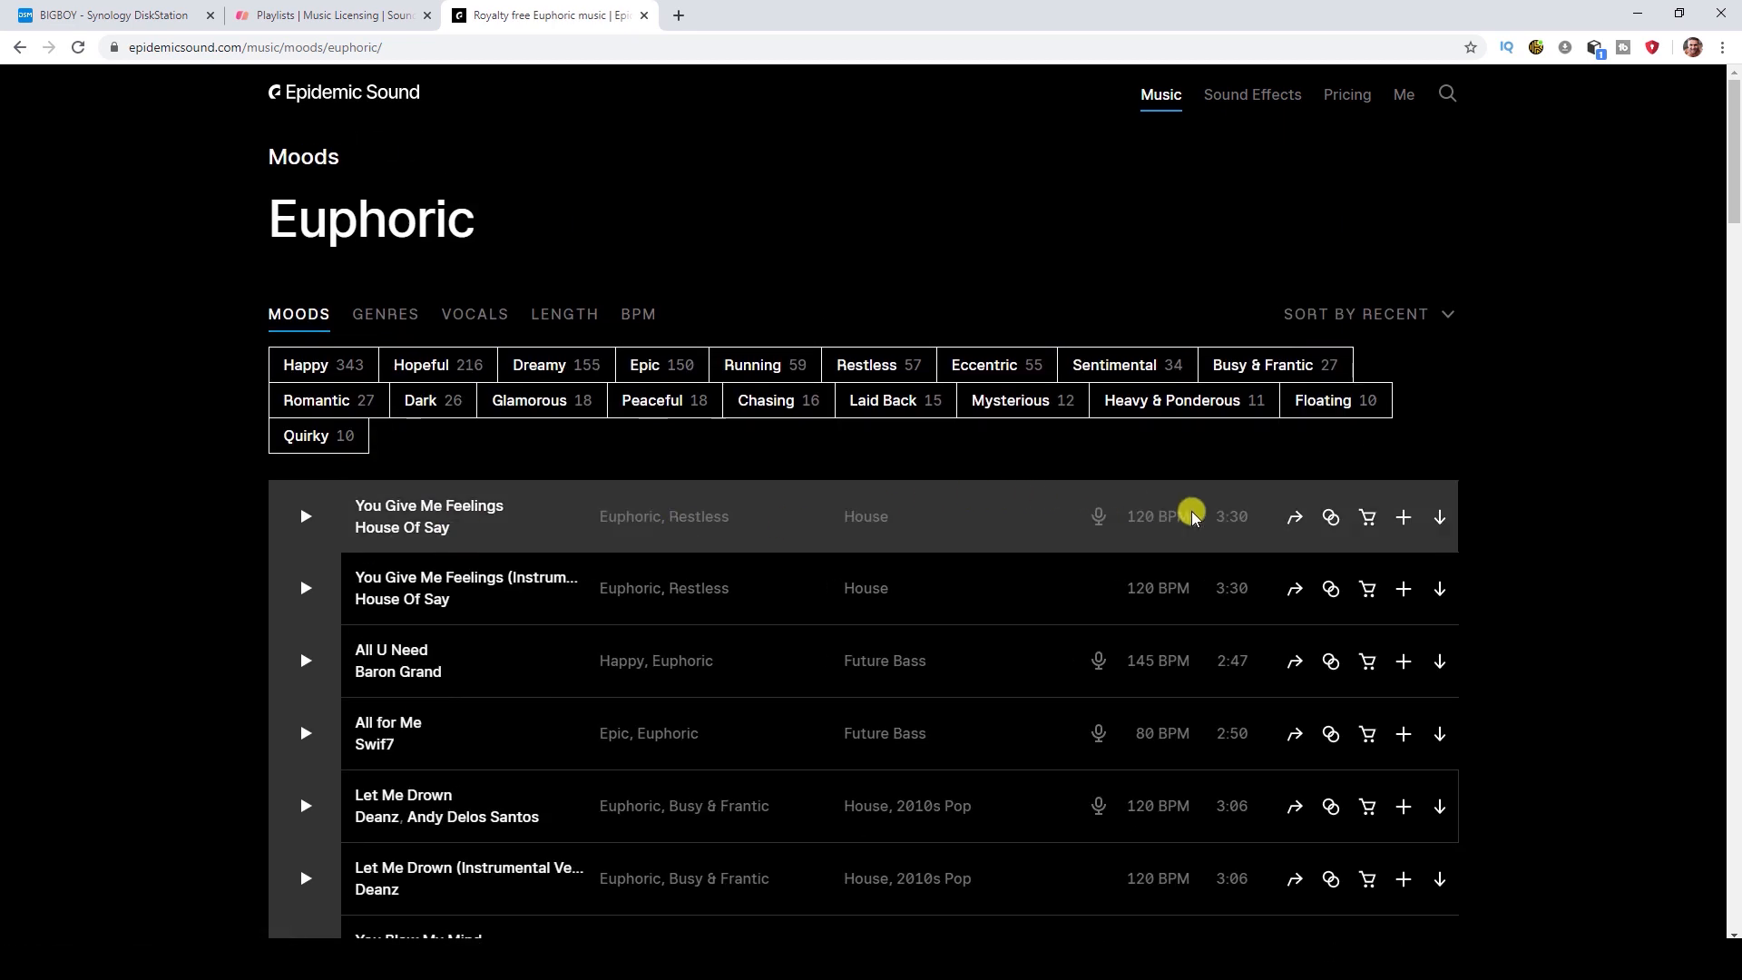
scroll(1152, 512, down, 7)
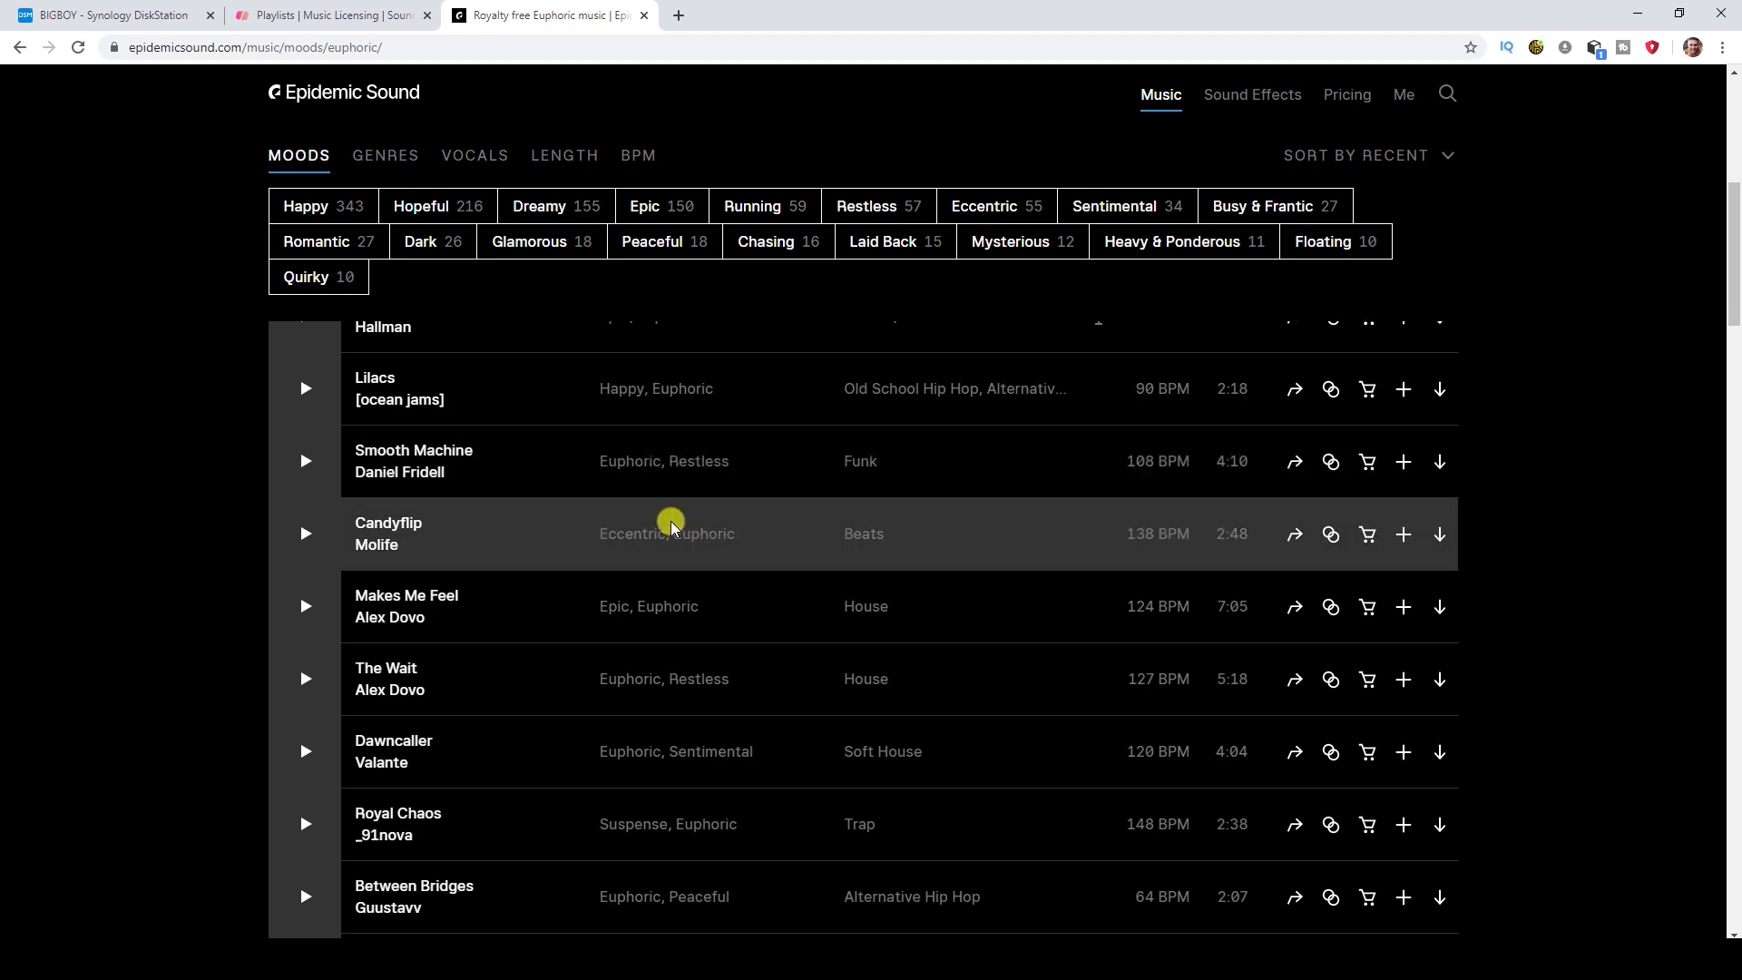
scroll(670, 521, down, 4)
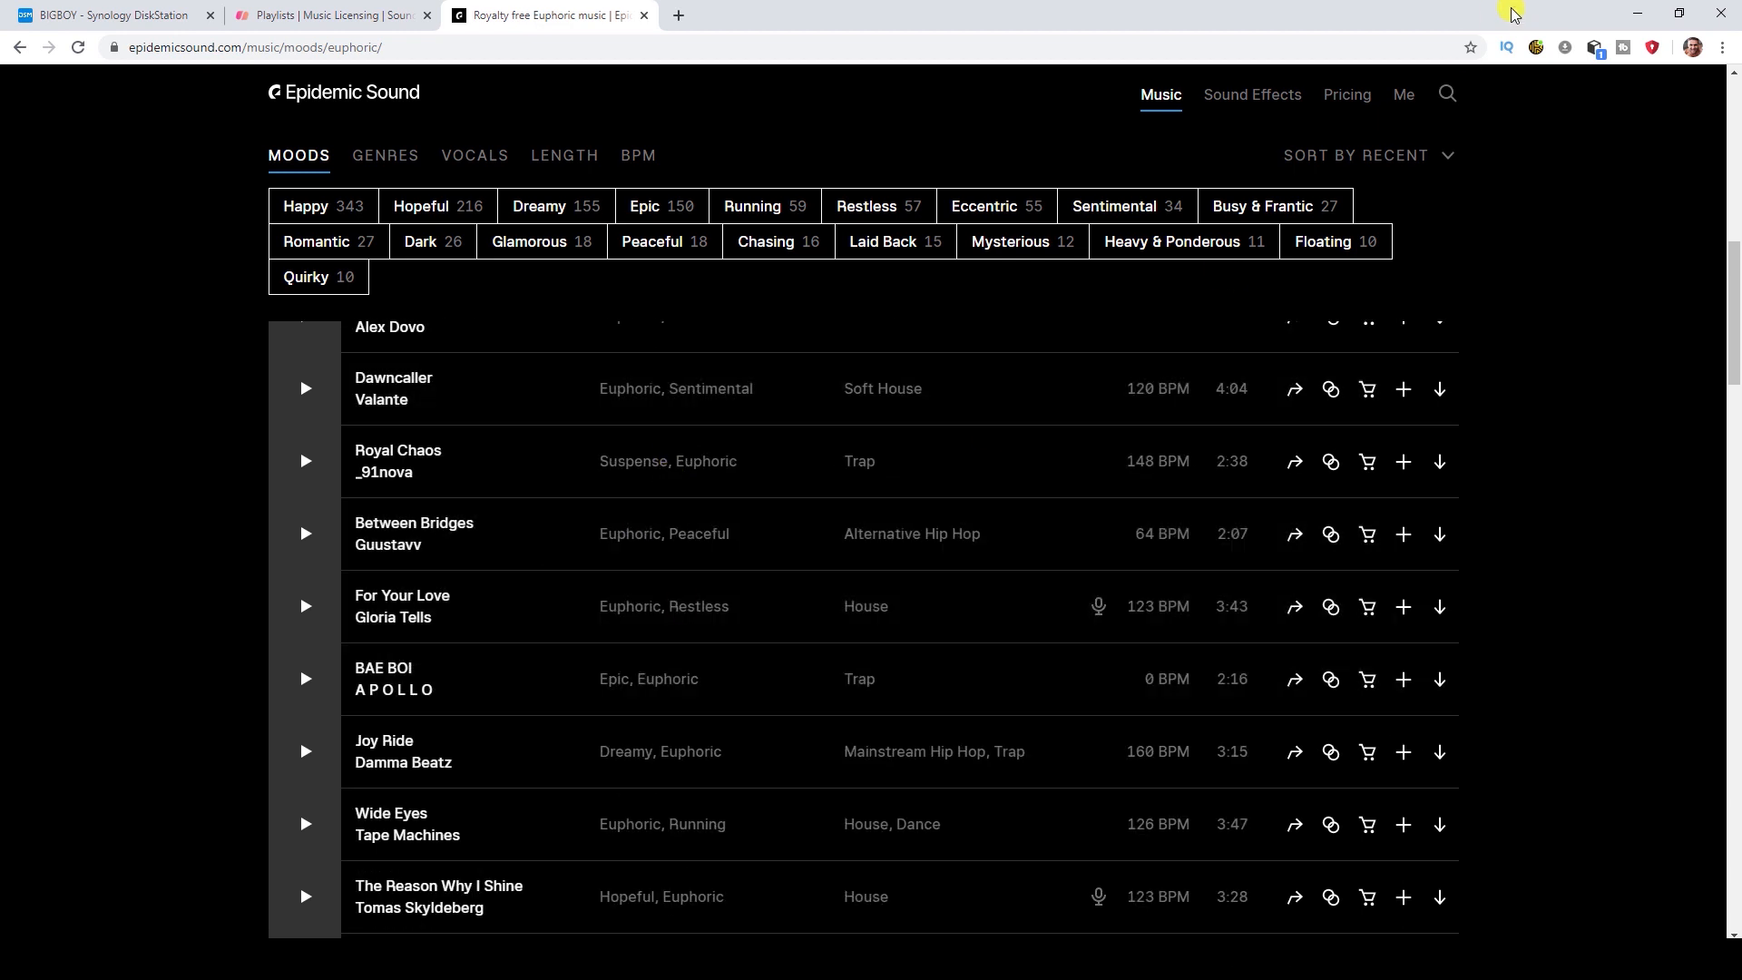
click(1639, 13)
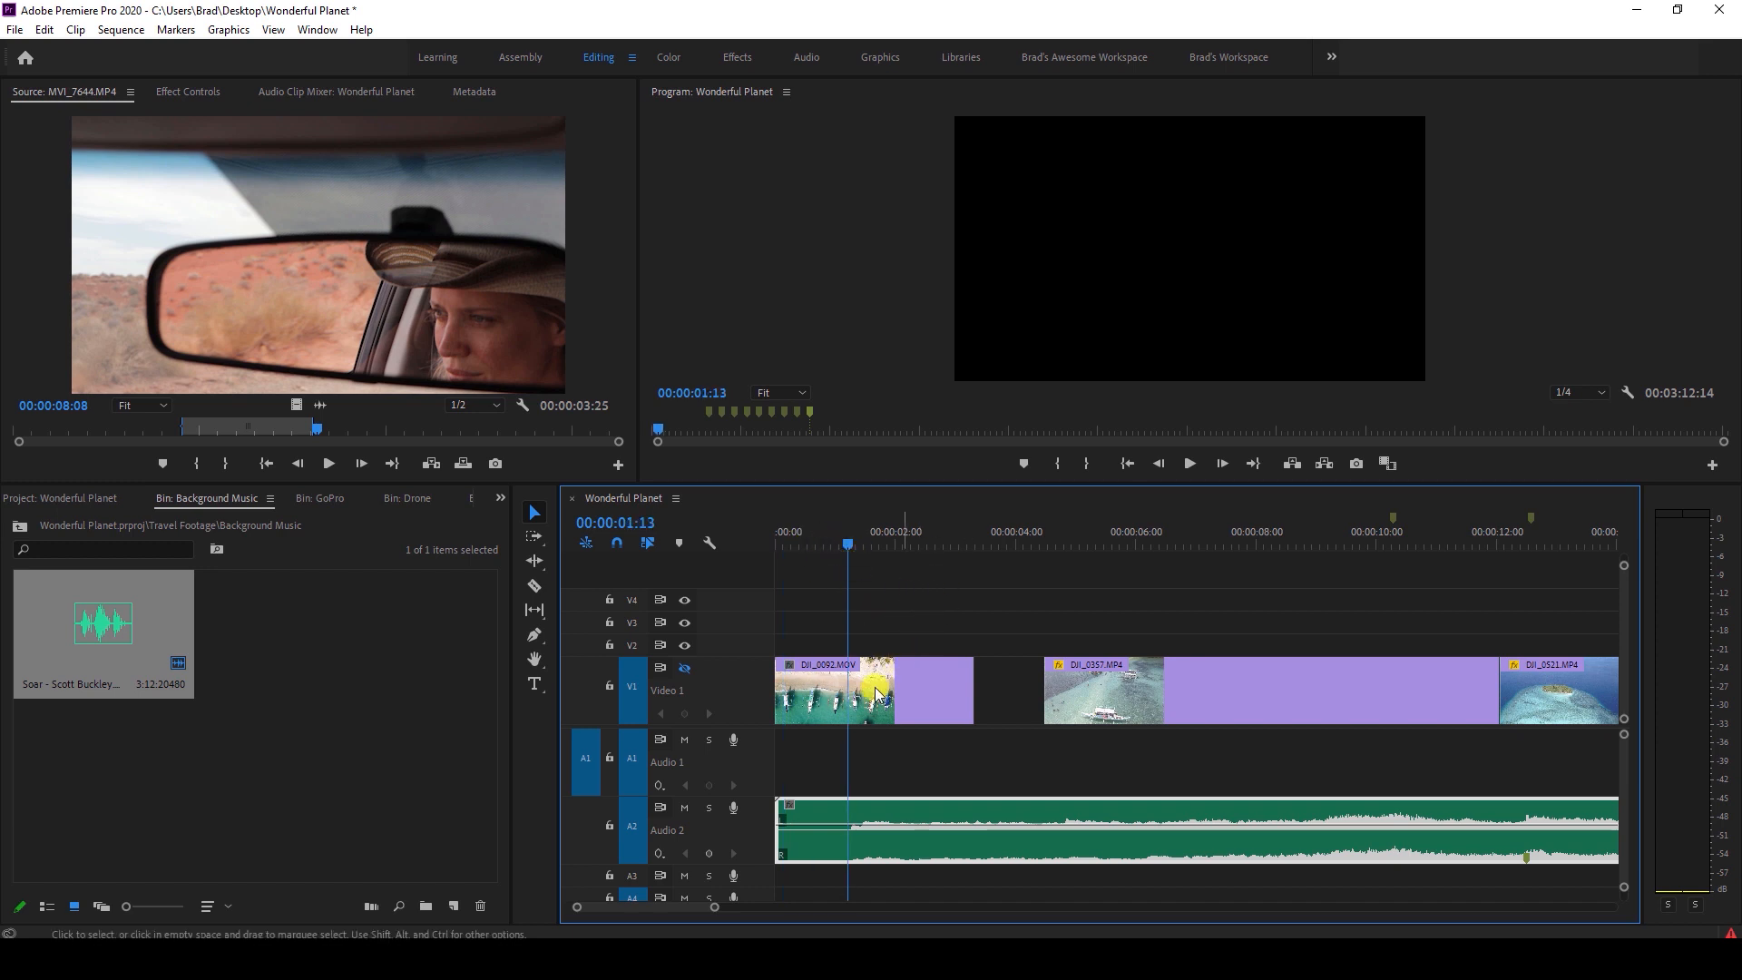
Play the music from 00:00:00:04 and stop at 00:00:01:12 to locate where its sound begins.
click(809, 565)
key(Home)
mouse_move(808, 543)
mouse_down()
mouse_move(831, 541)
mouse_move(780, 545)
mouse_up()
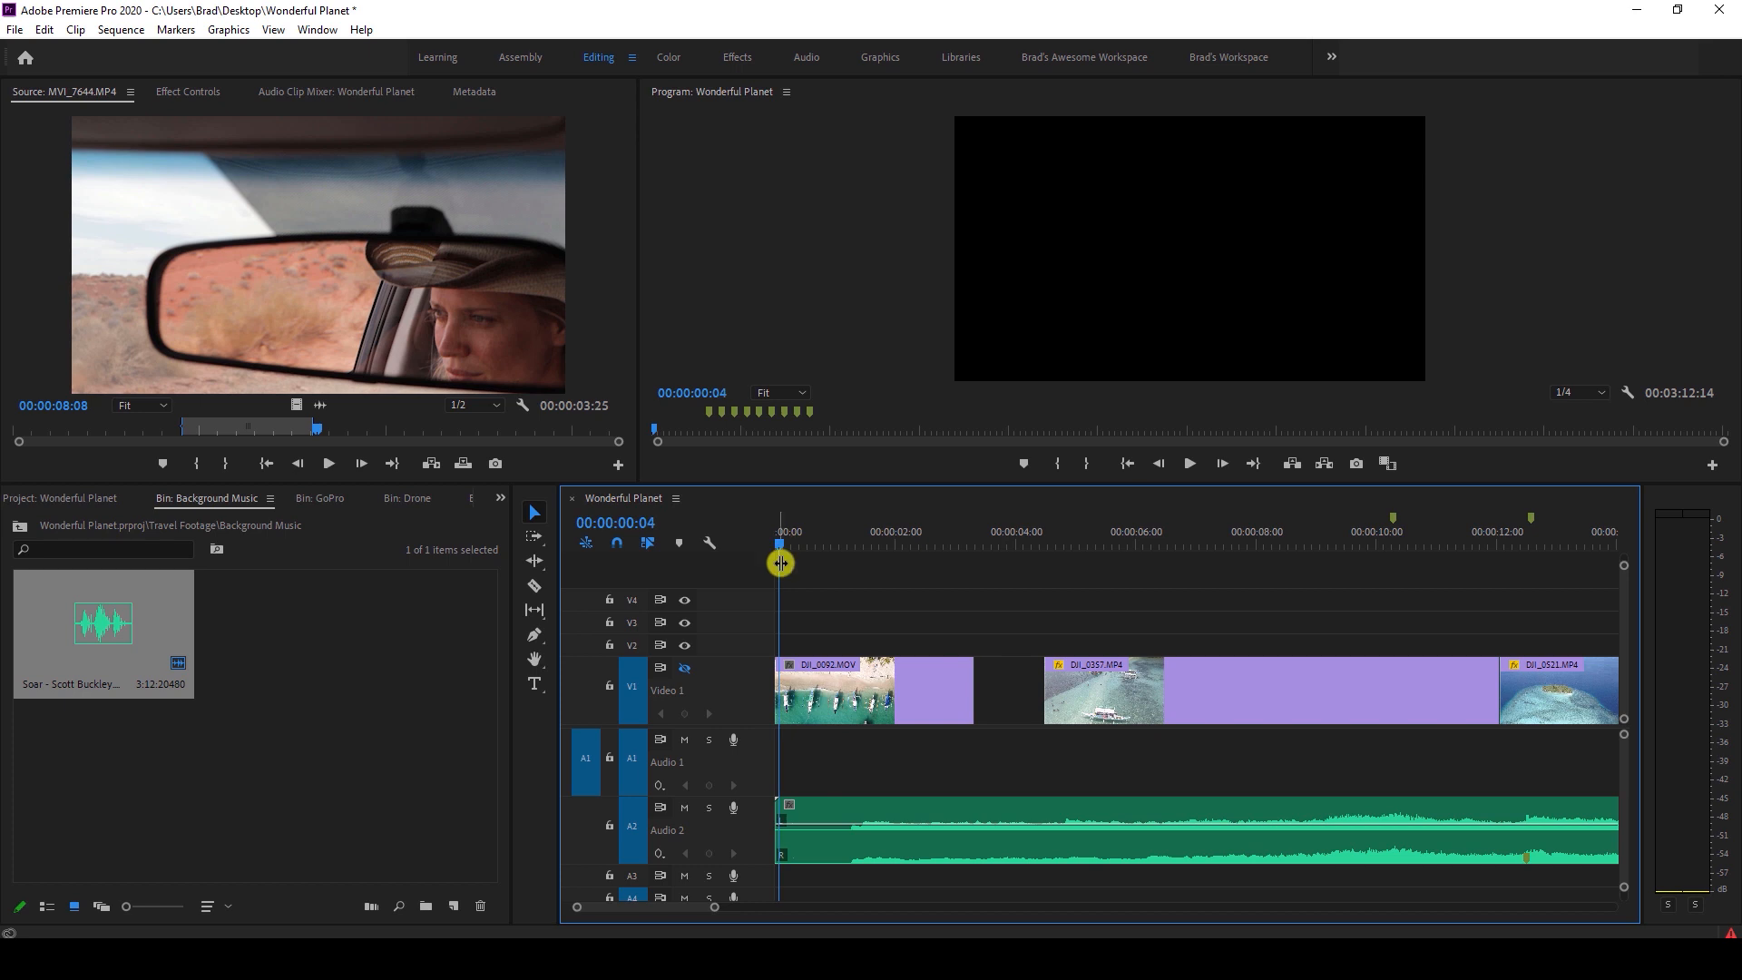
click(858, 793)
key(space)
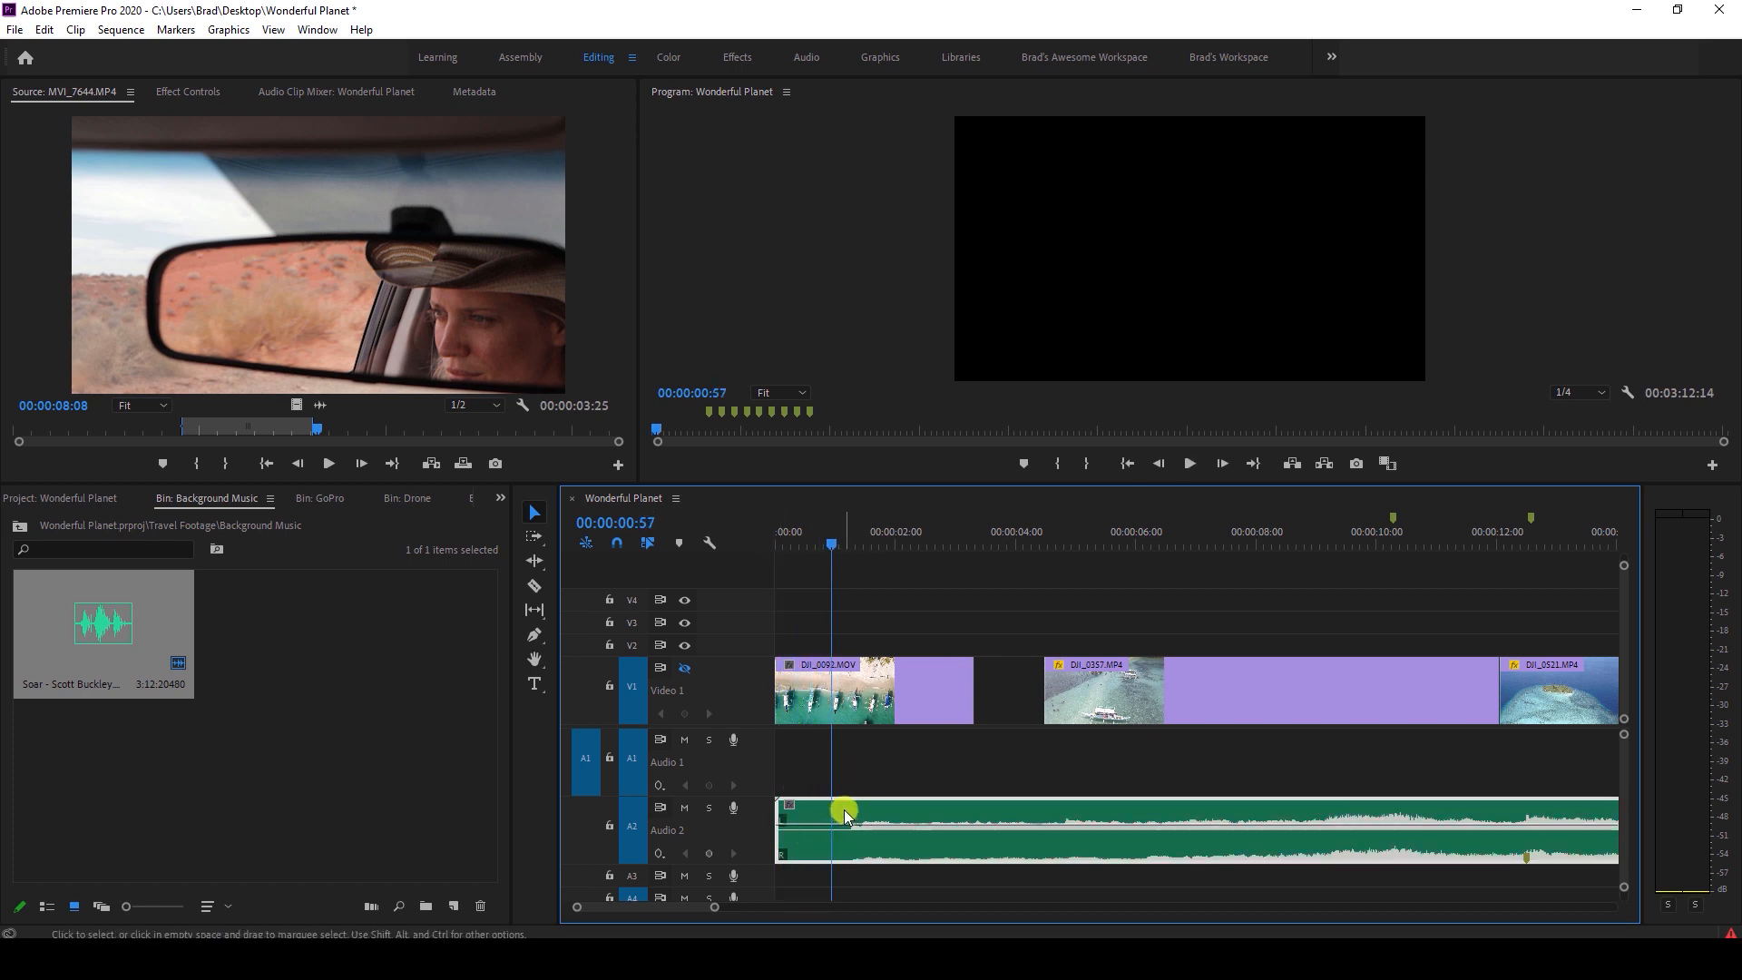
key(space)
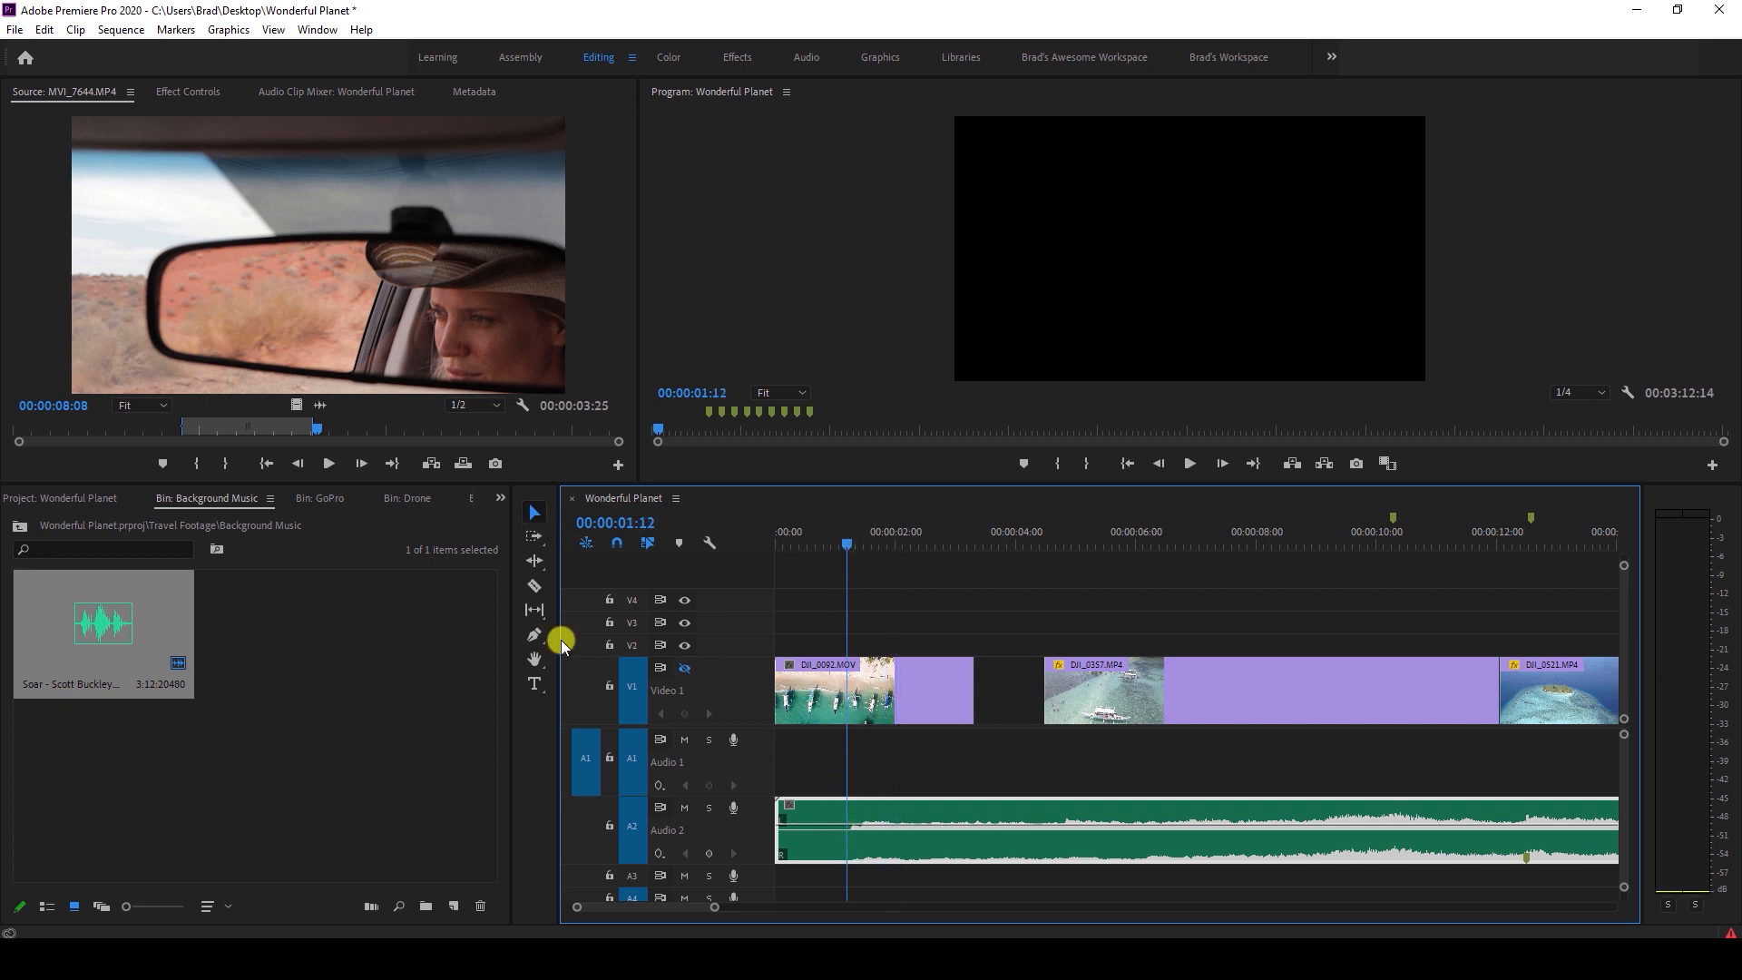
Ripple-trim the silent start of the opening beach clip and the music up to 00:00:01:12, and play the new beginning.
mouse_move(859, 713)
drag(823, 626, 785, 872)
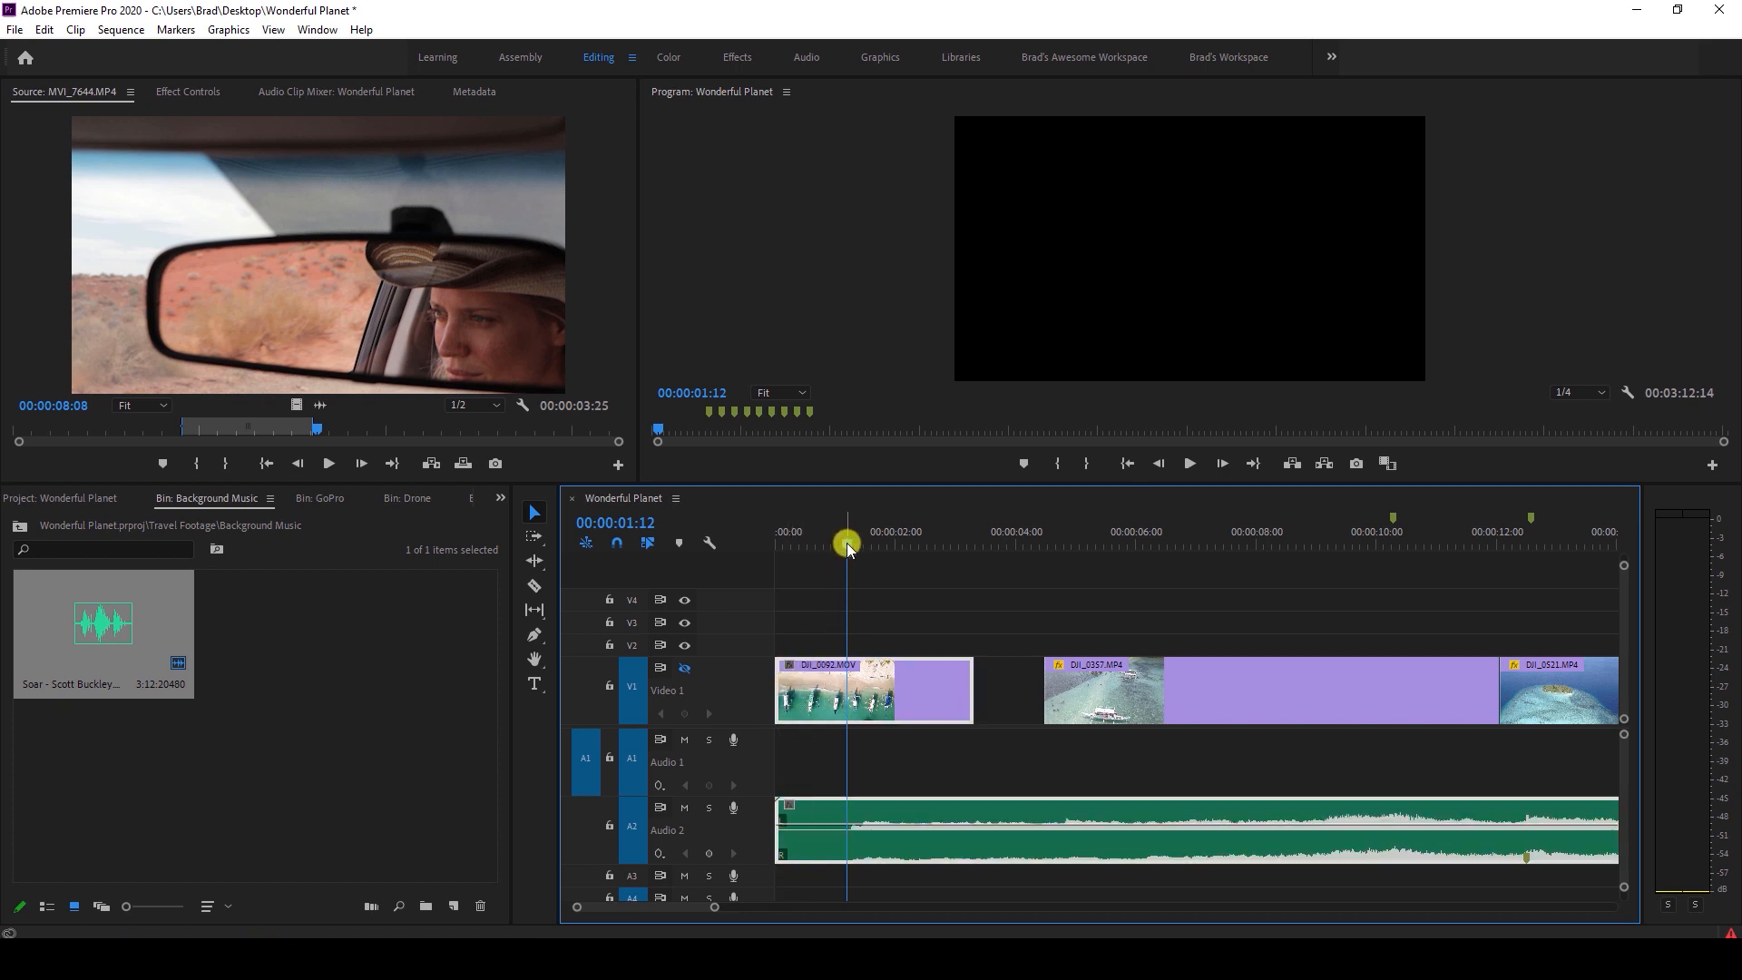
key(q)
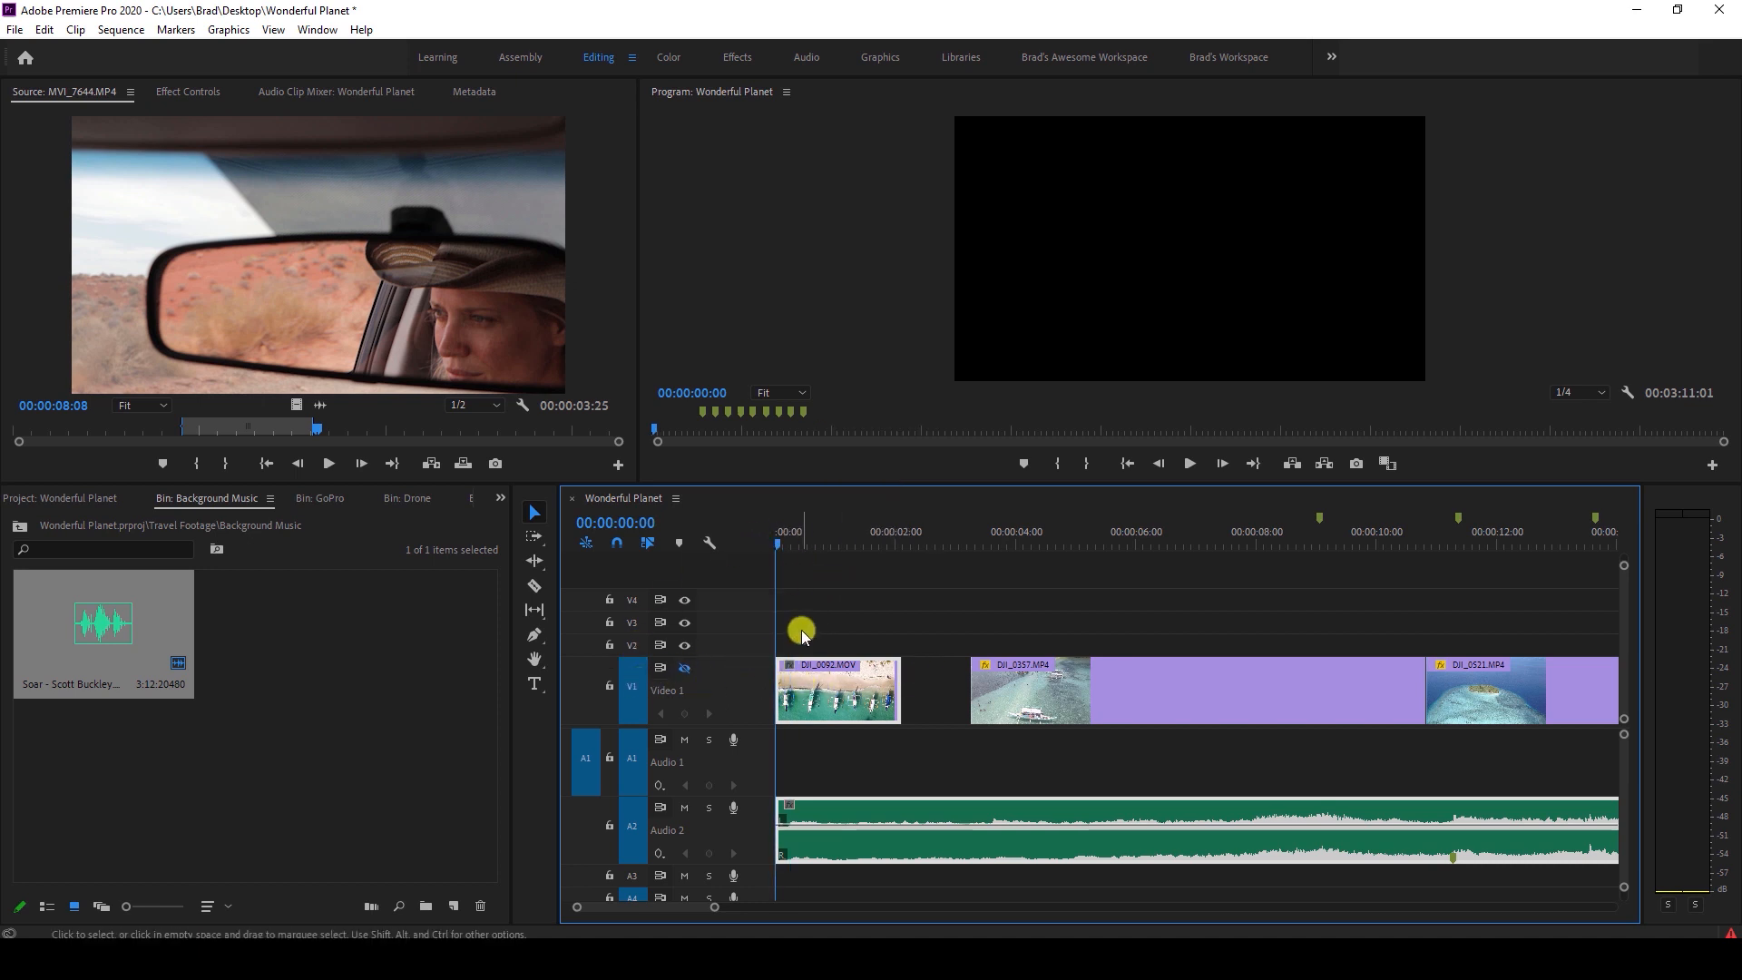
key(space)
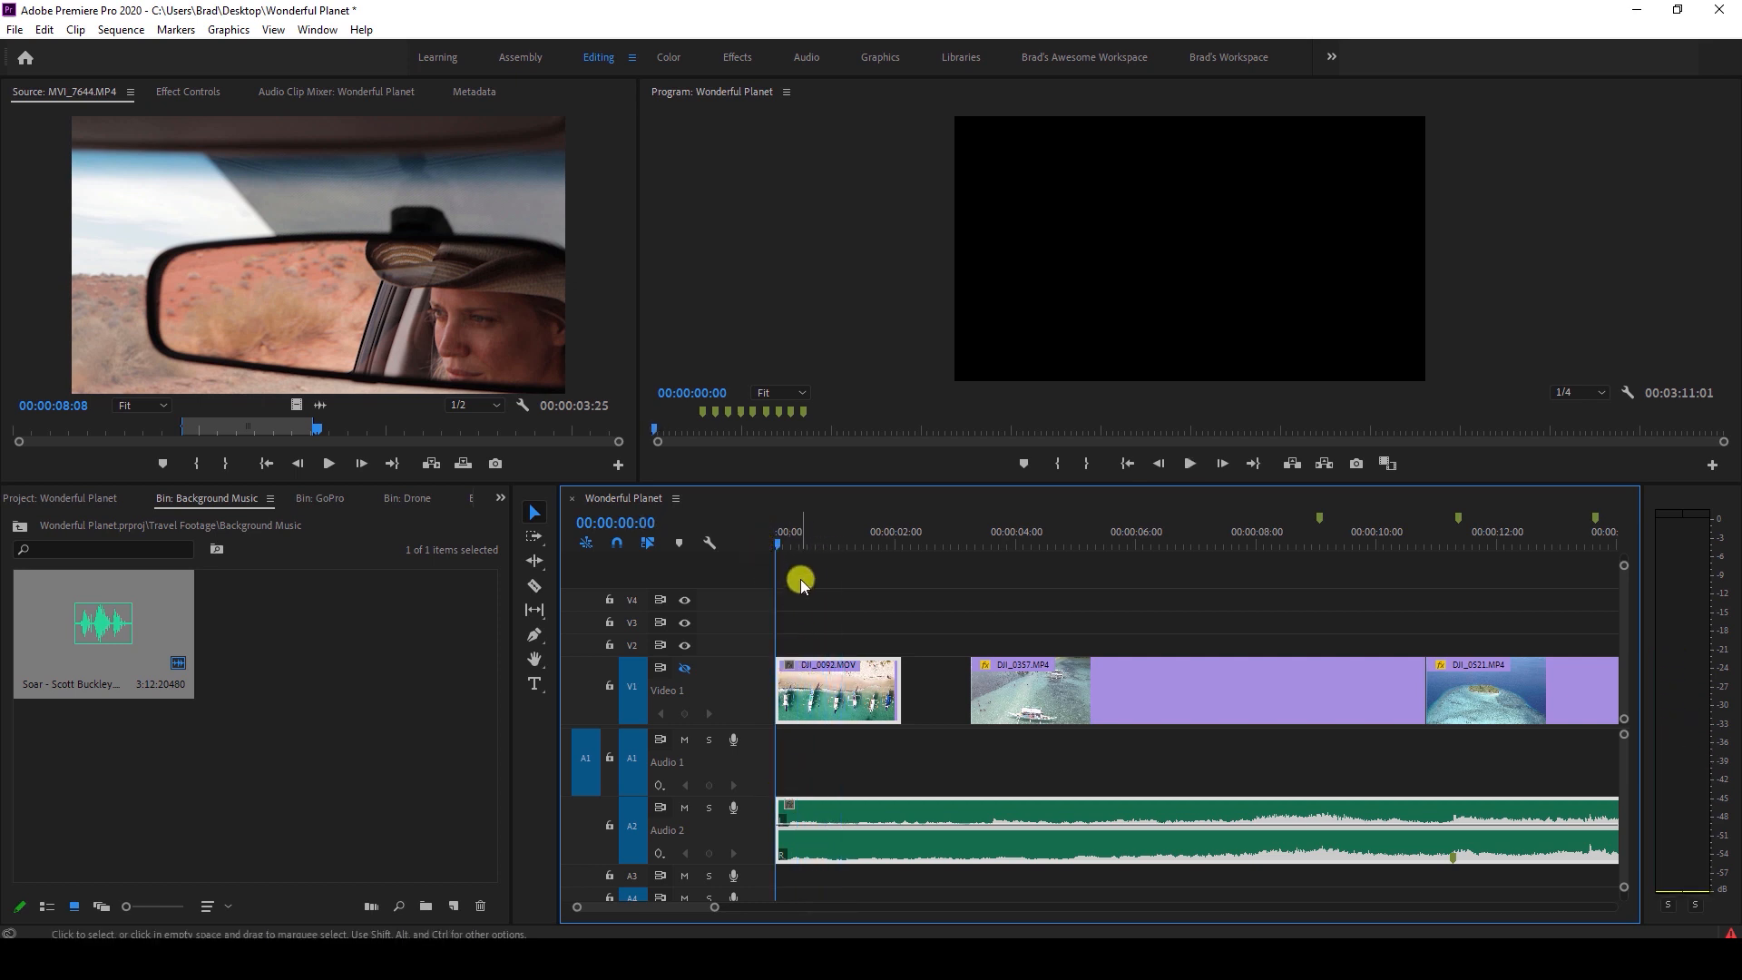
key(space)
key(space)
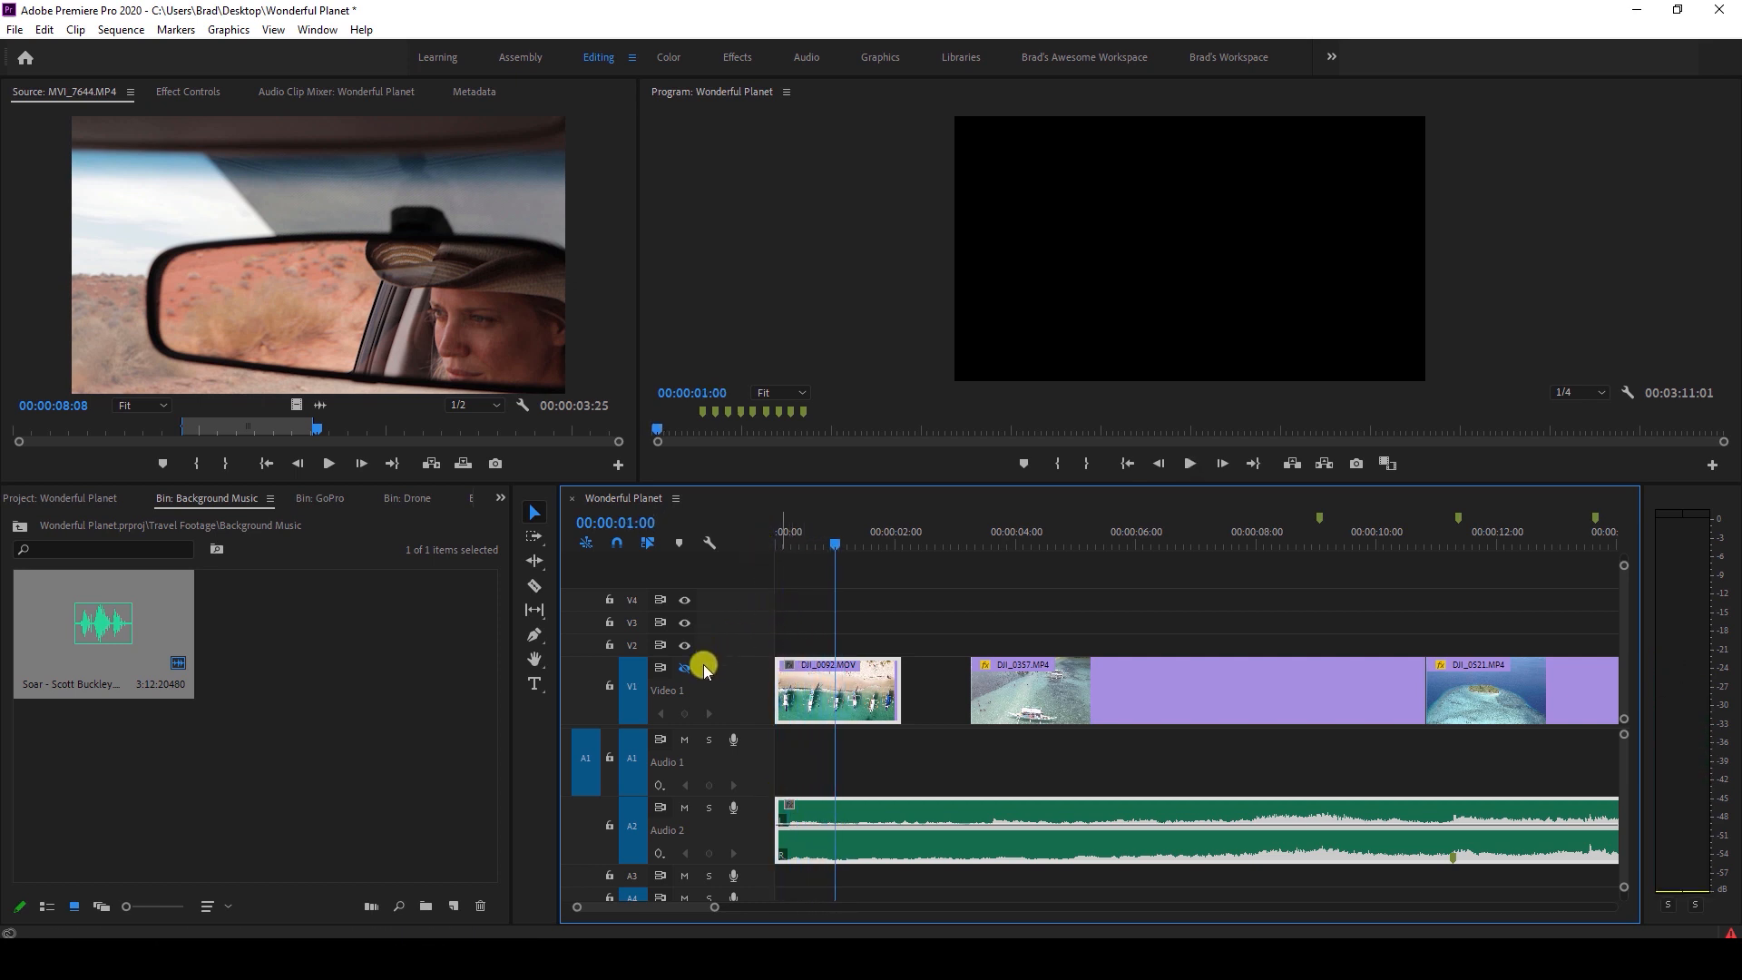
Turn the V1 track's output back on and play the sequence from the start up to 00:00:09:08.
click(684, 669)
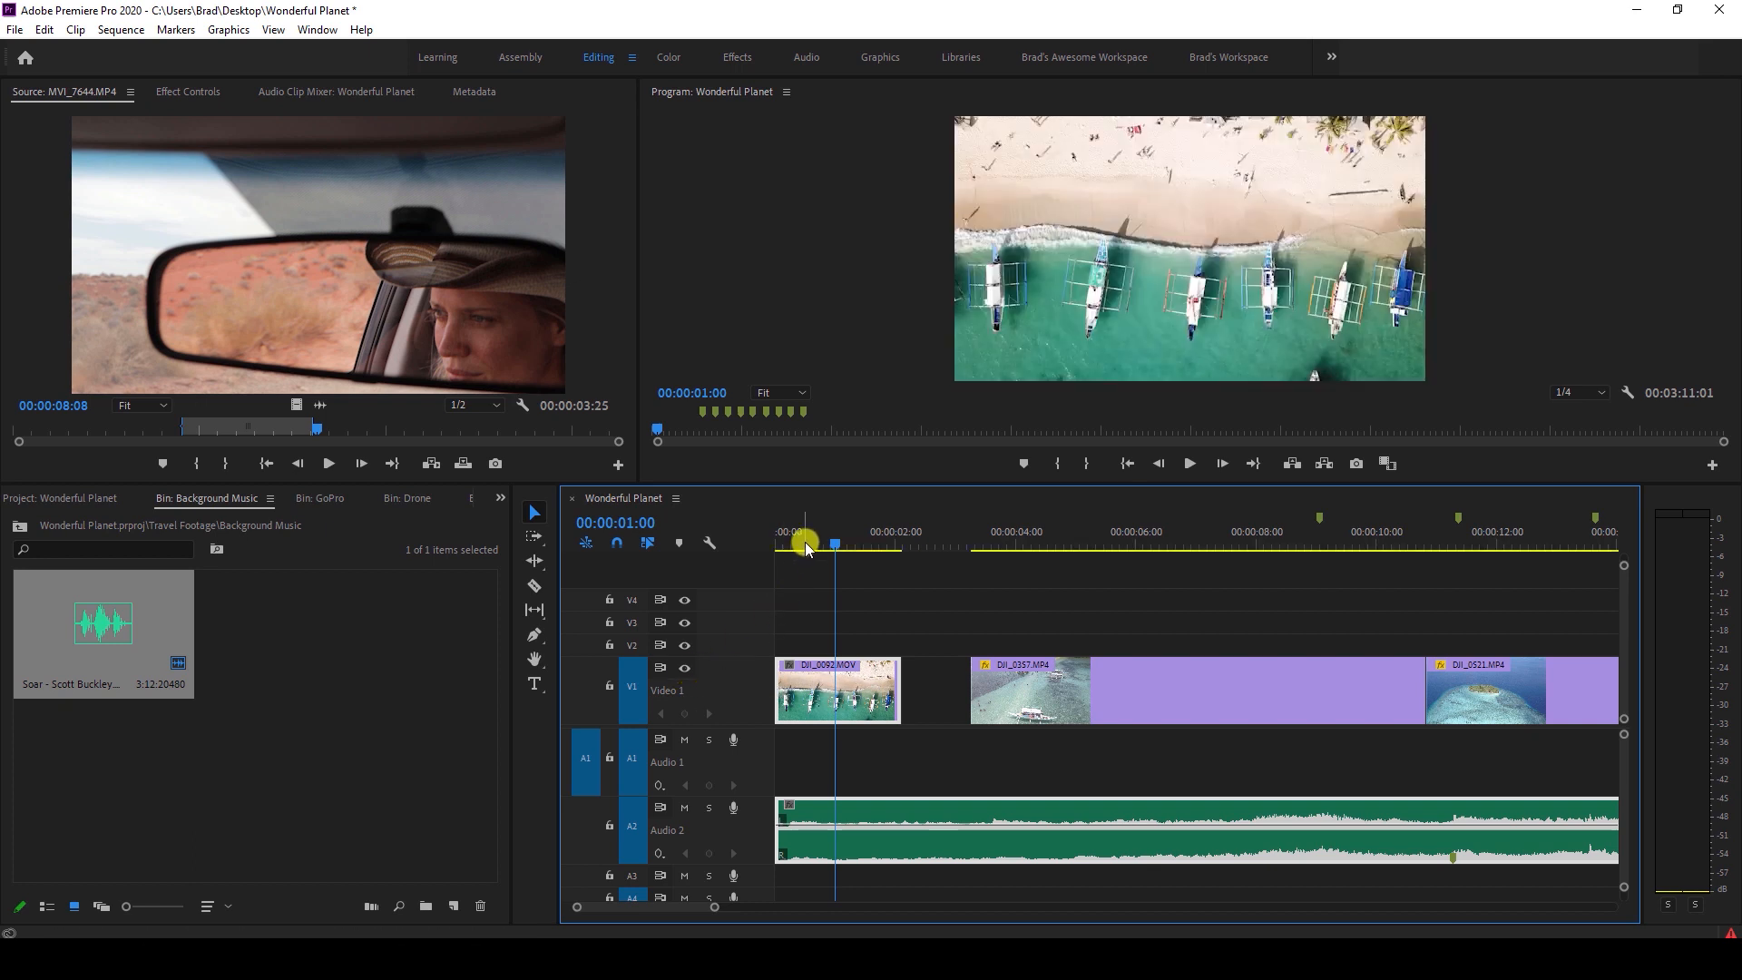
drag(805, 544, 777, 544)
click(860, 697)
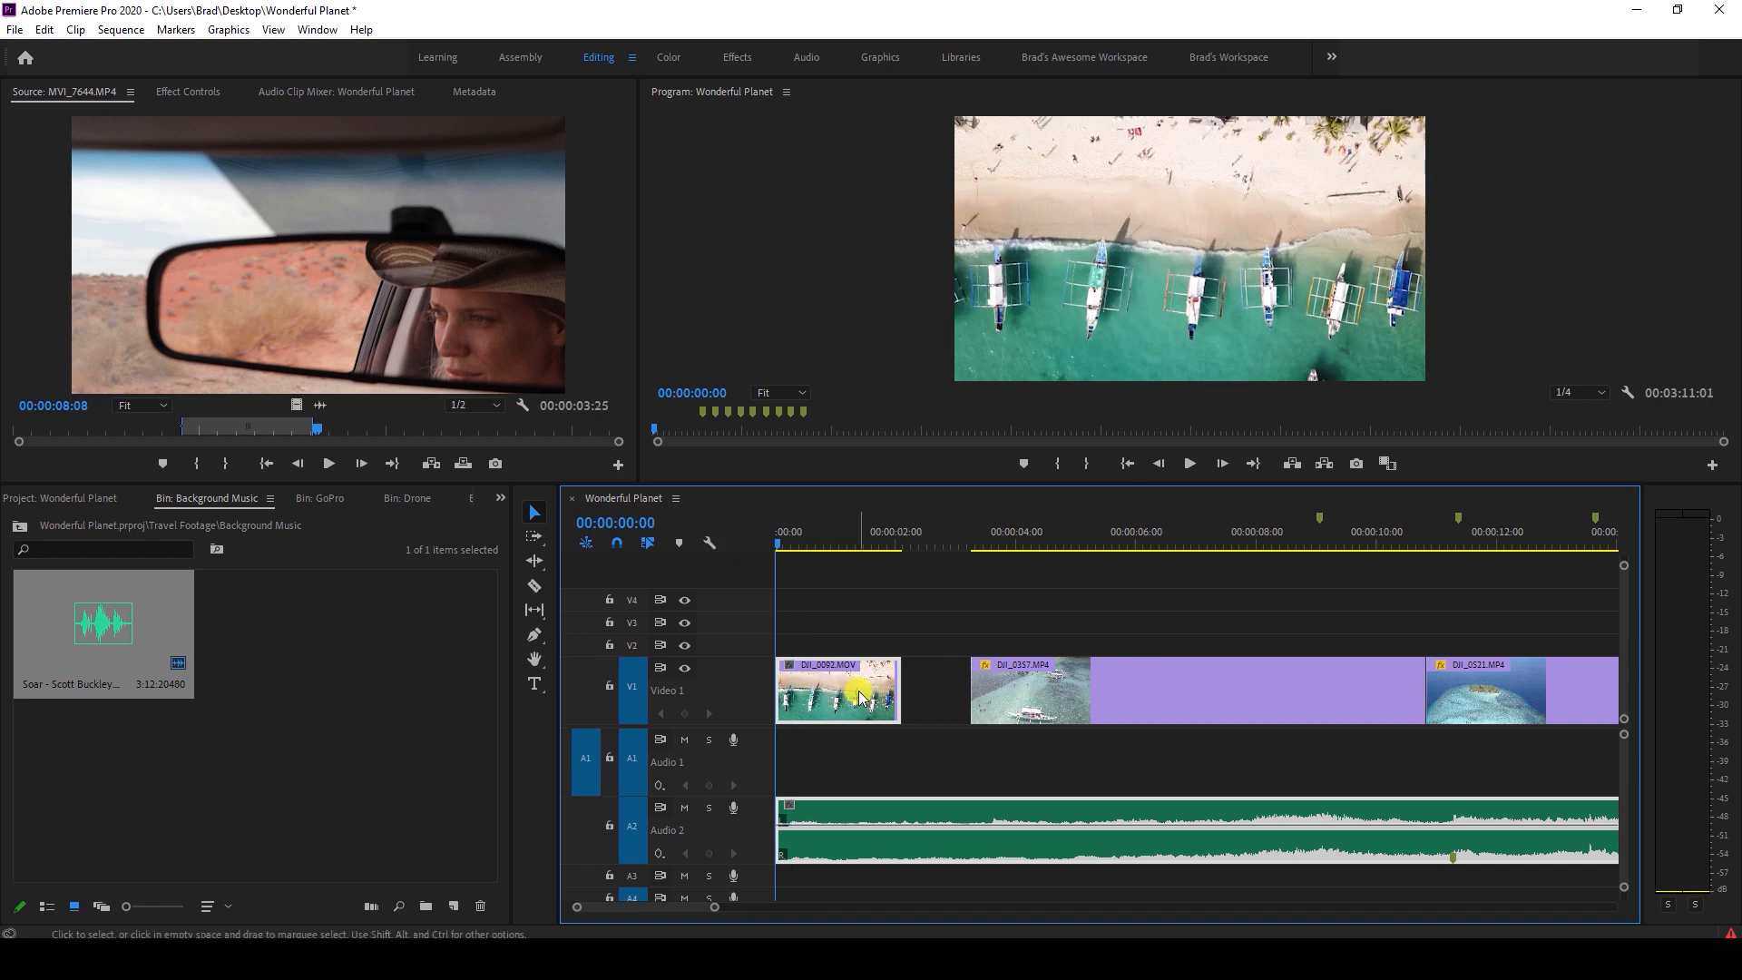
key(space)
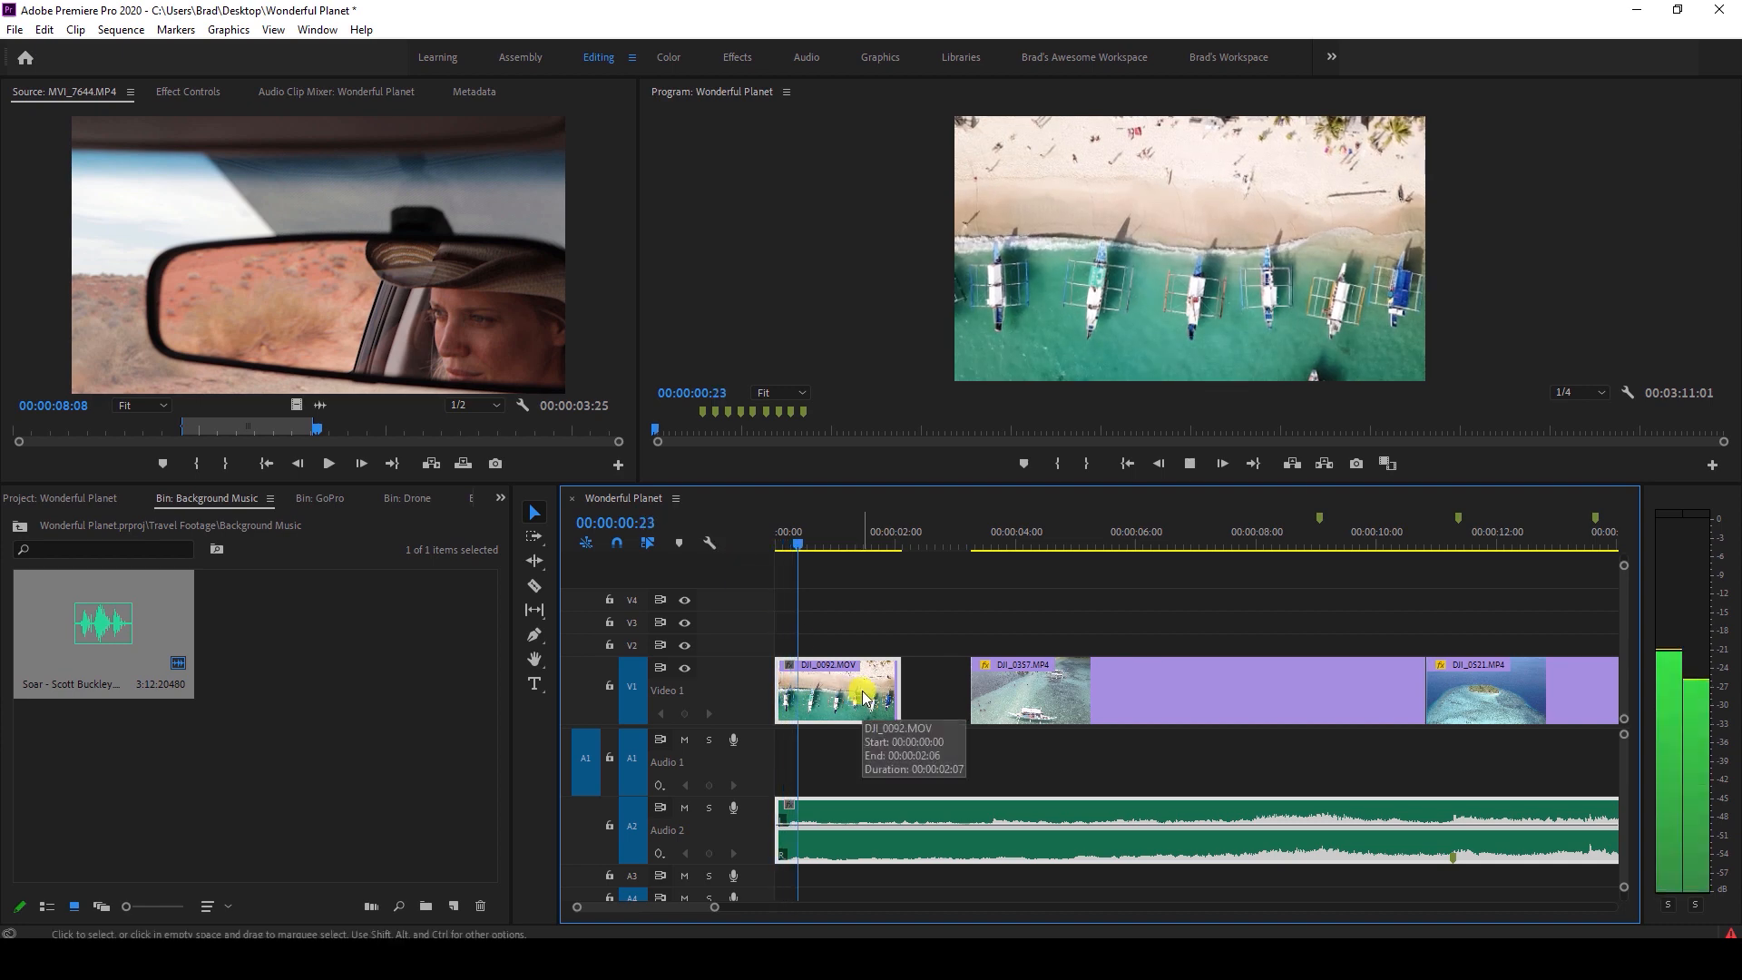
key(space)
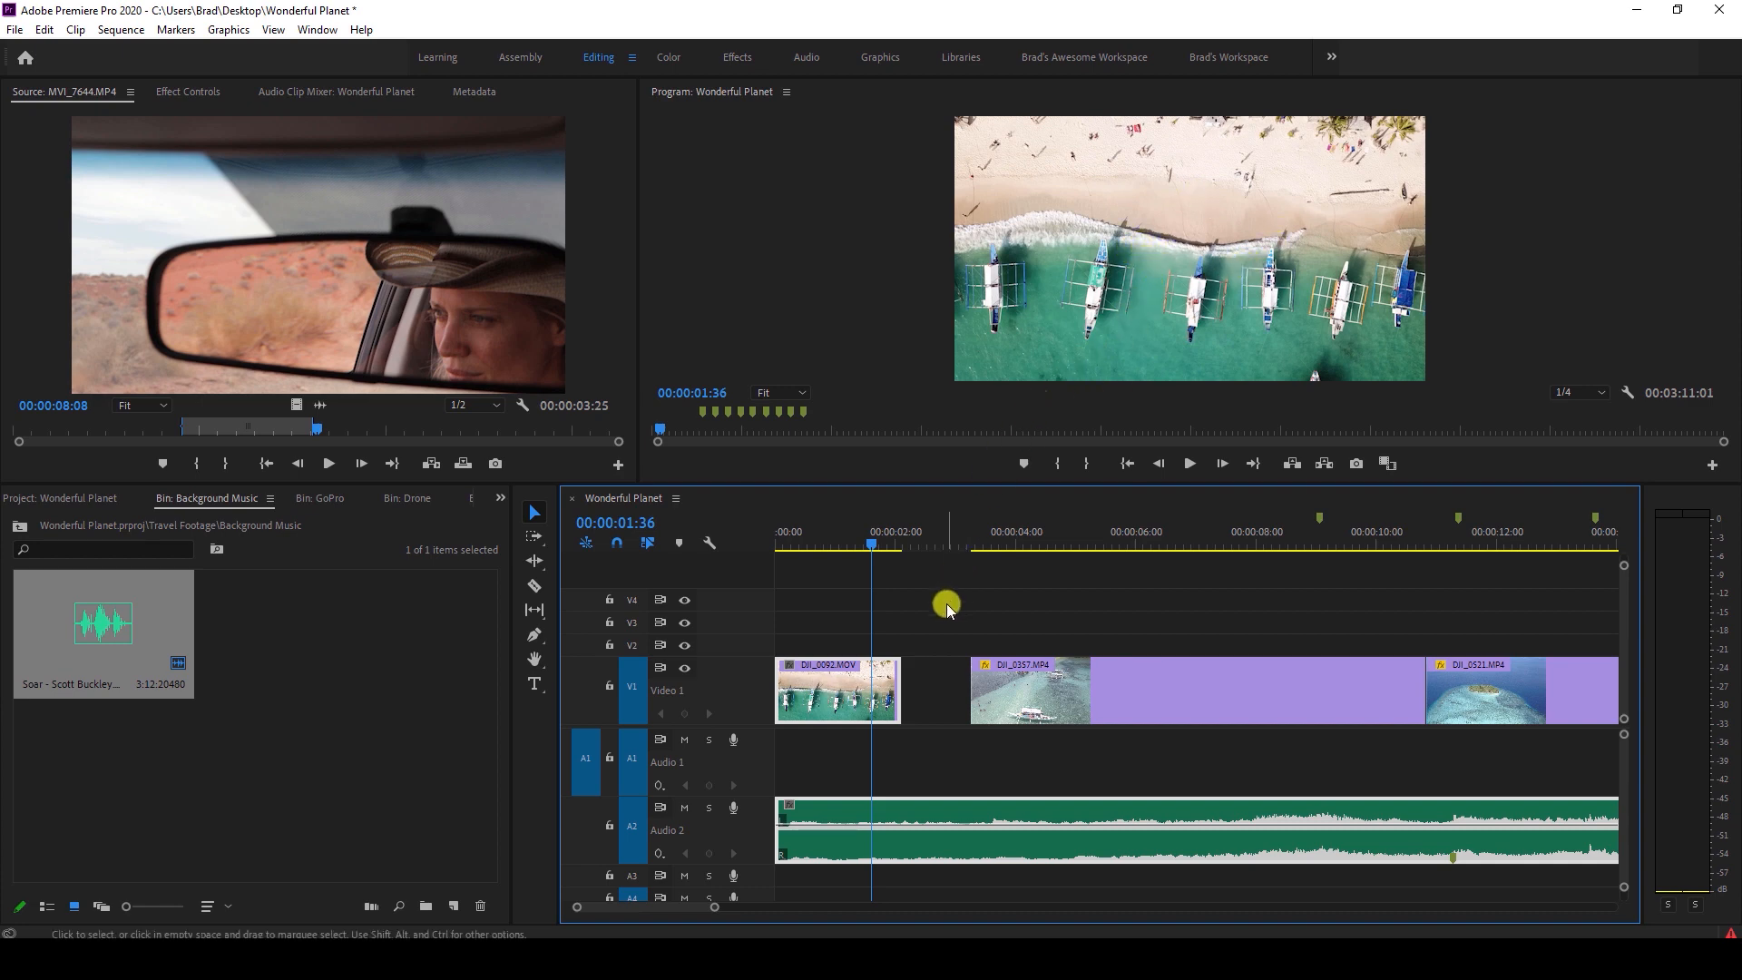
key(space)
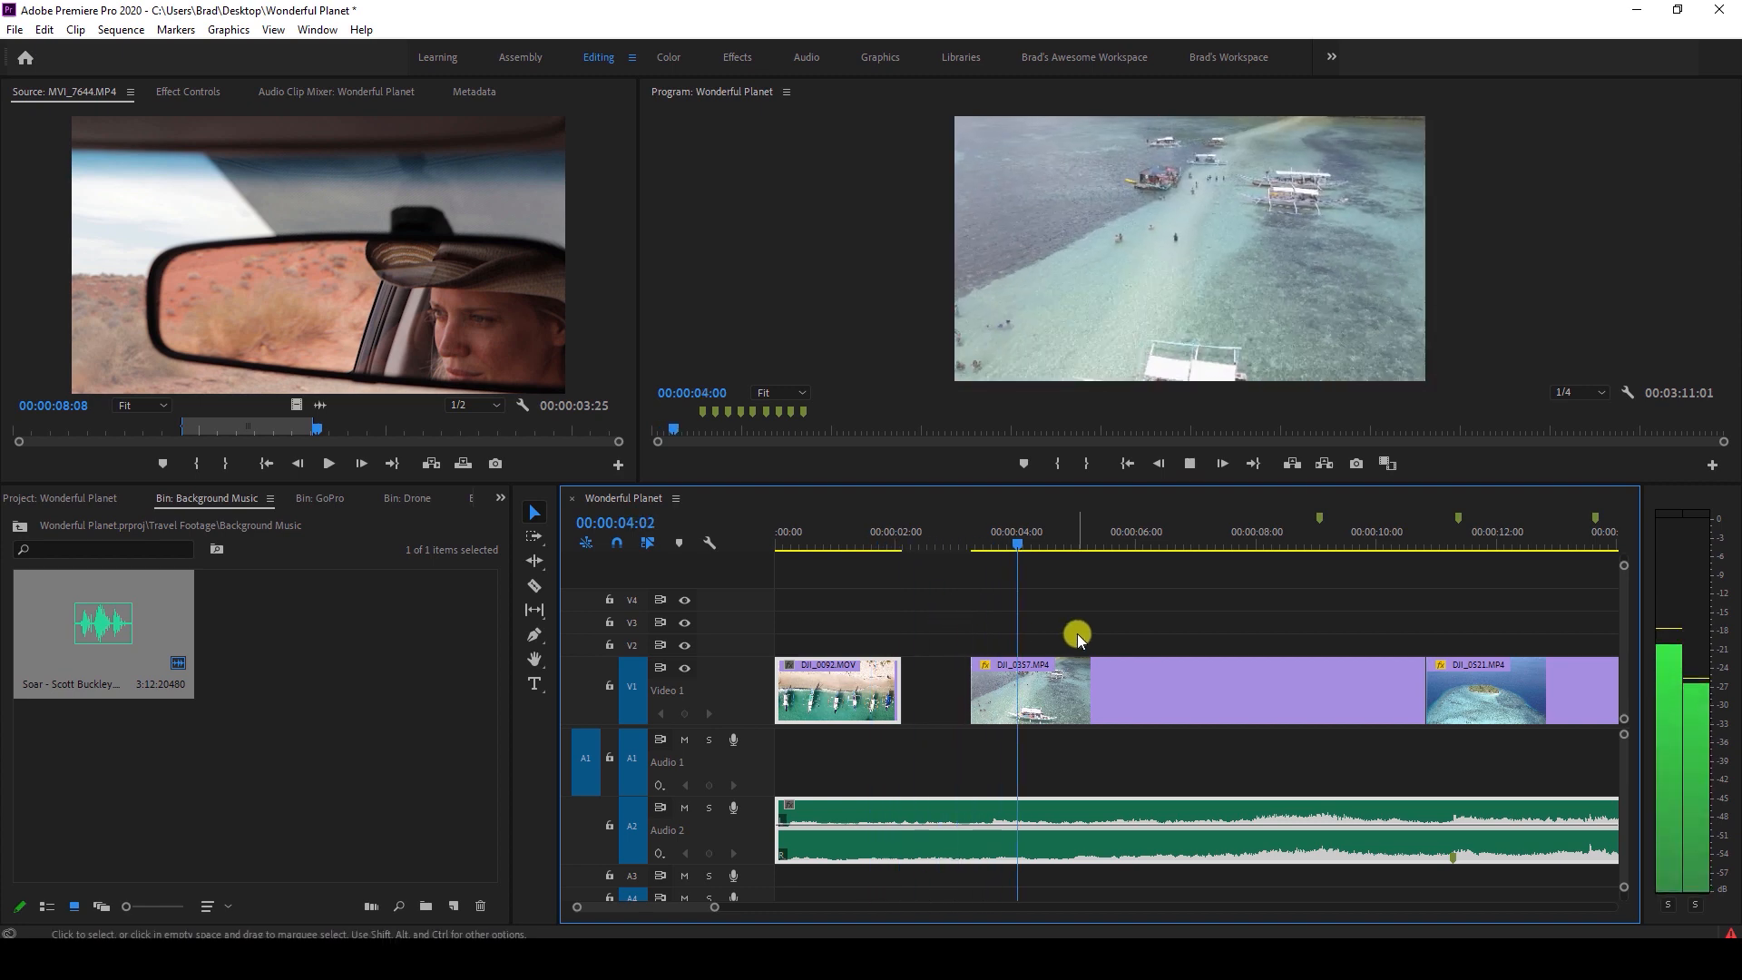
scroll(1075, 634, down, 10)
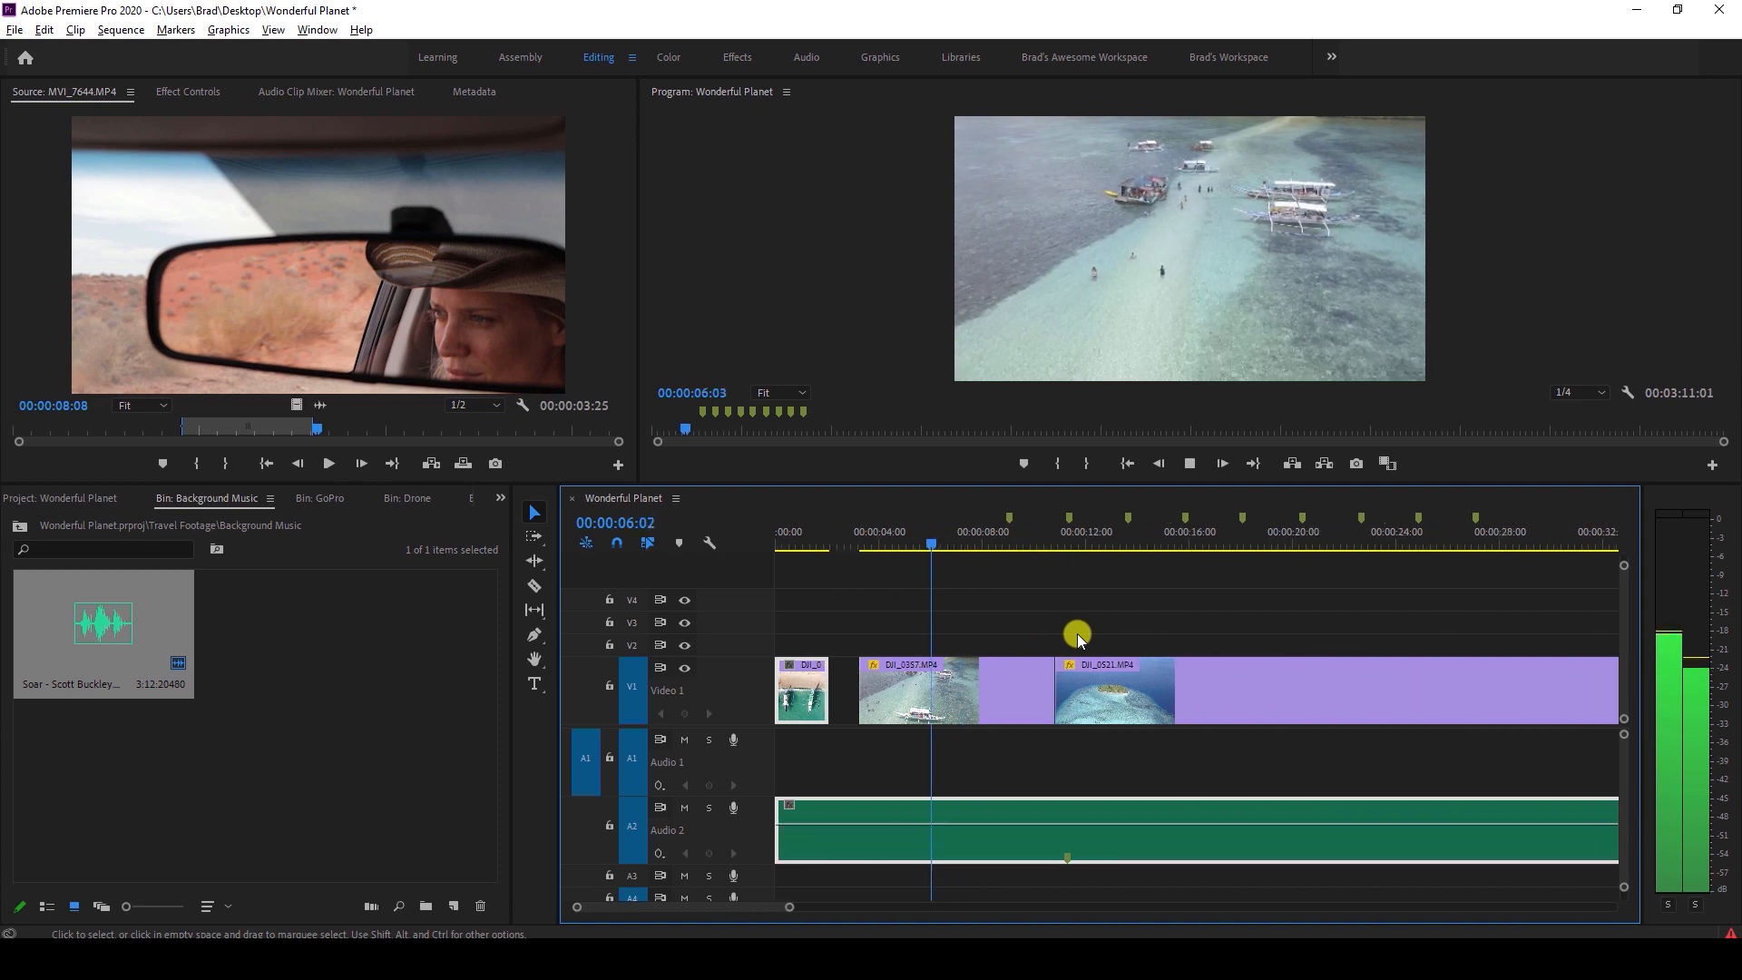
scroll(1066, 639, down, 2)
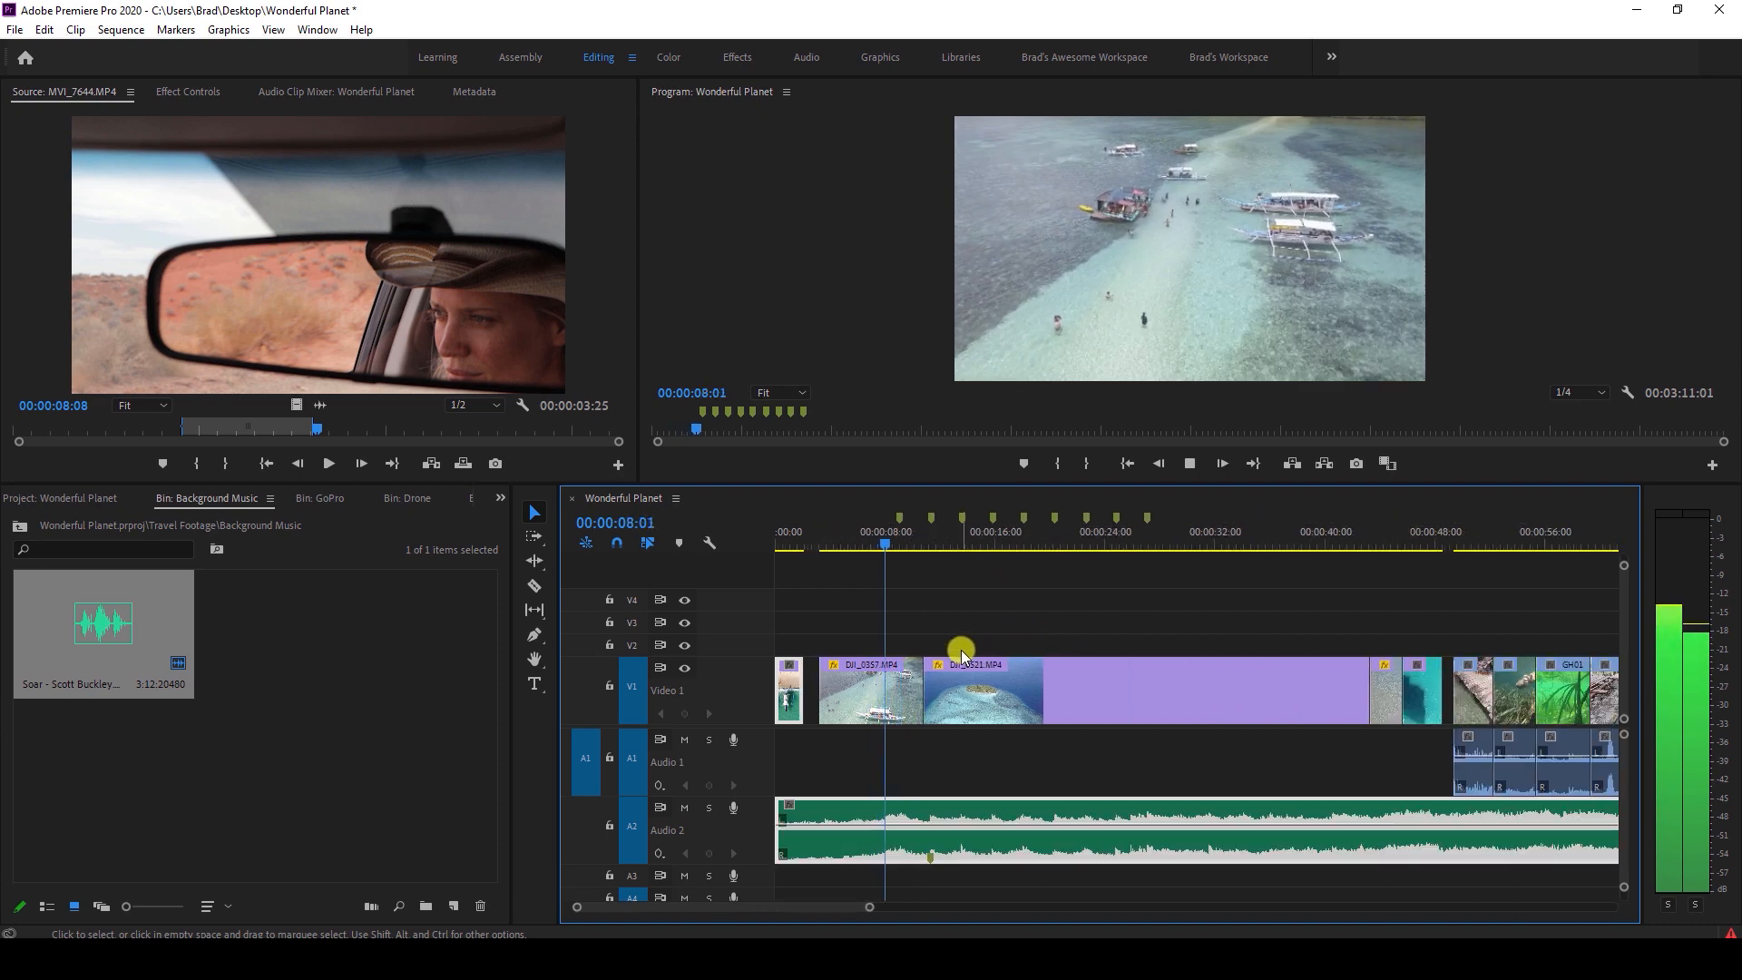
key(space)
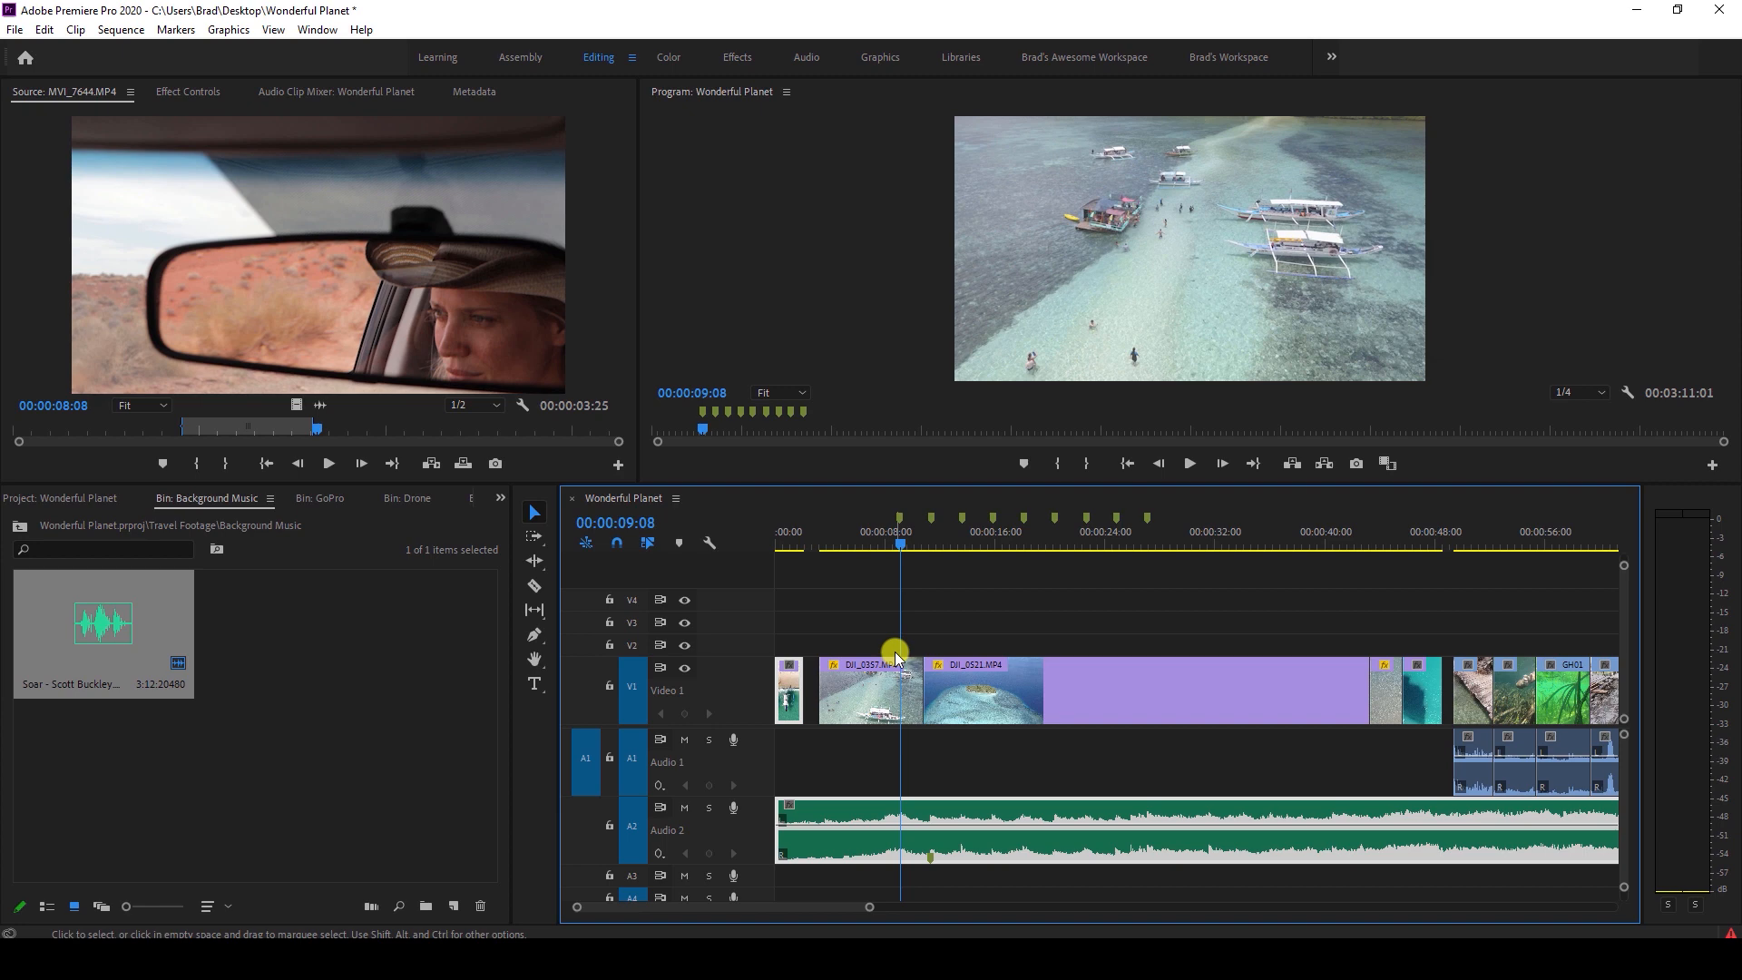
Lock the Audio 2 track so the background music cannot be selected or cut.
scroll(875, 795, down, 4)
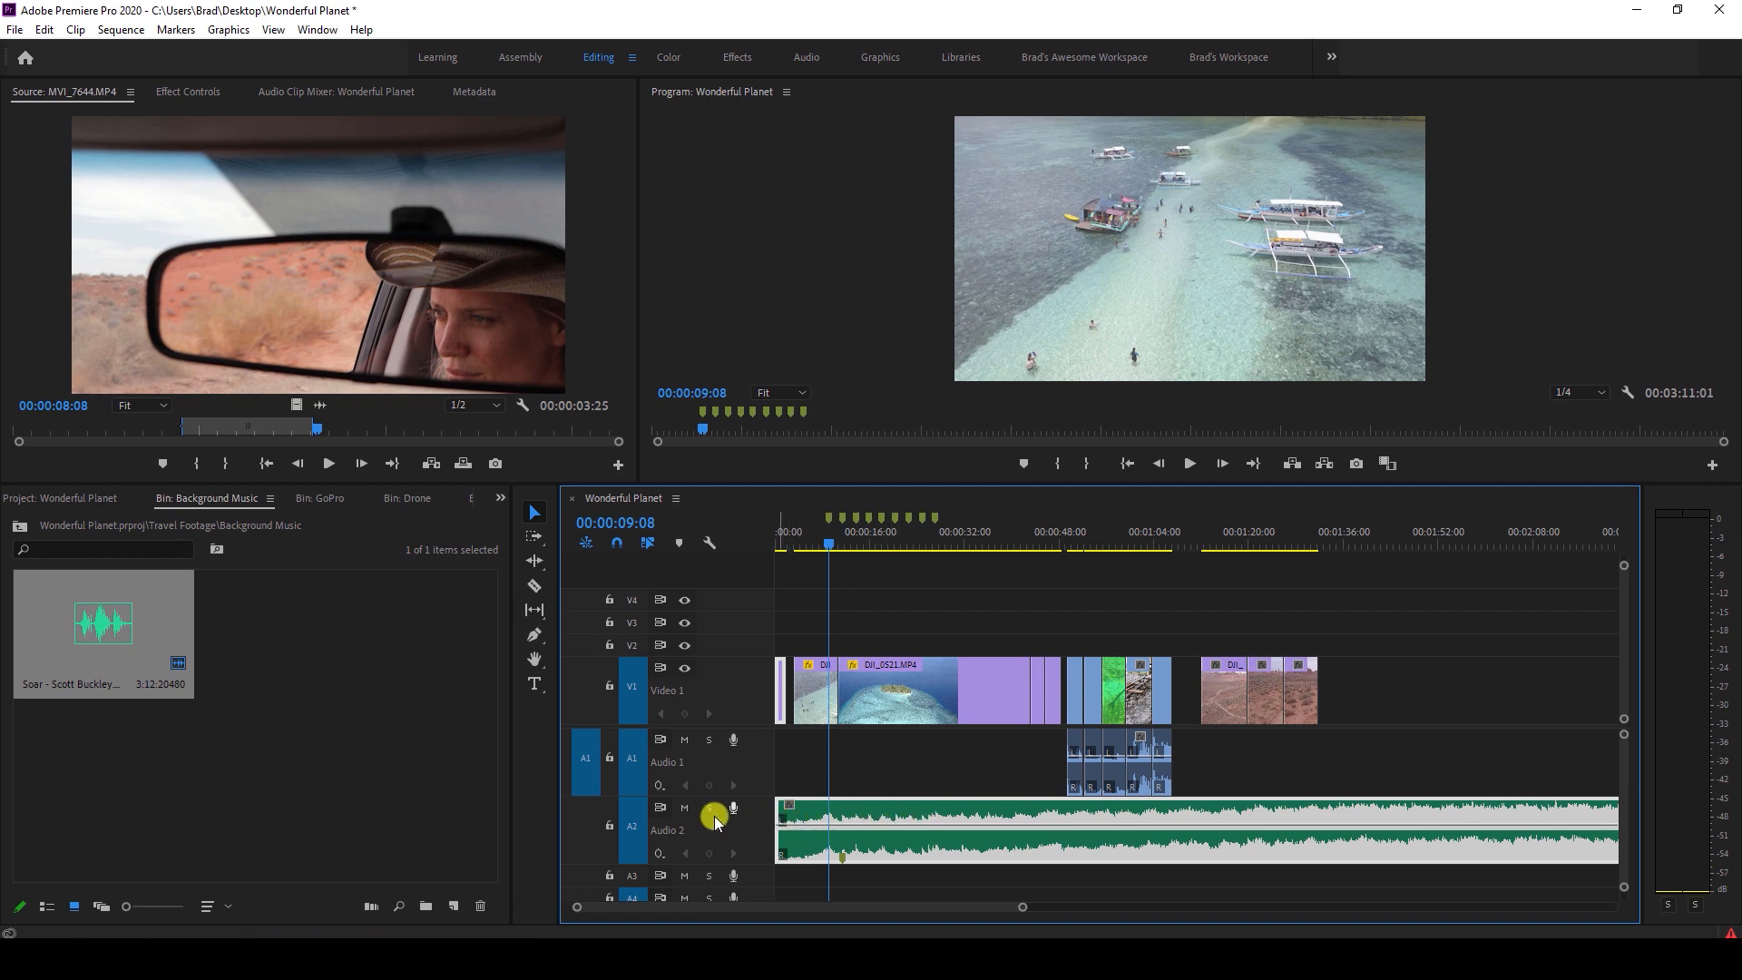
click(610, 825)
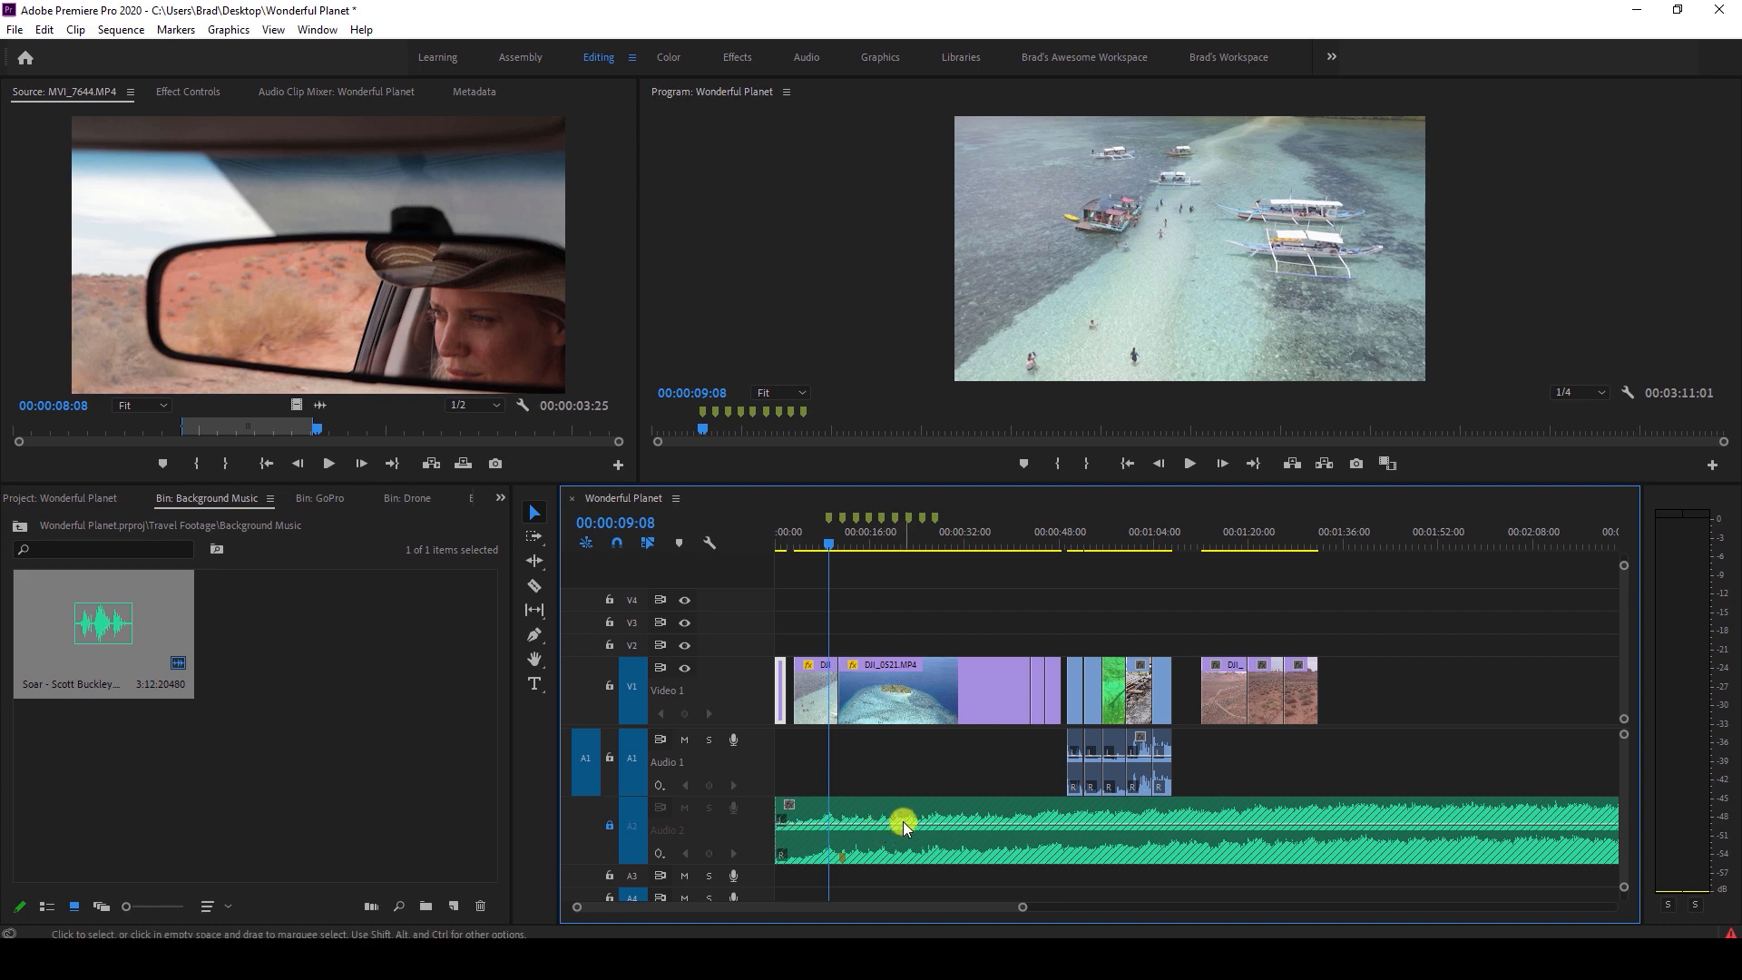
click(962, 826)
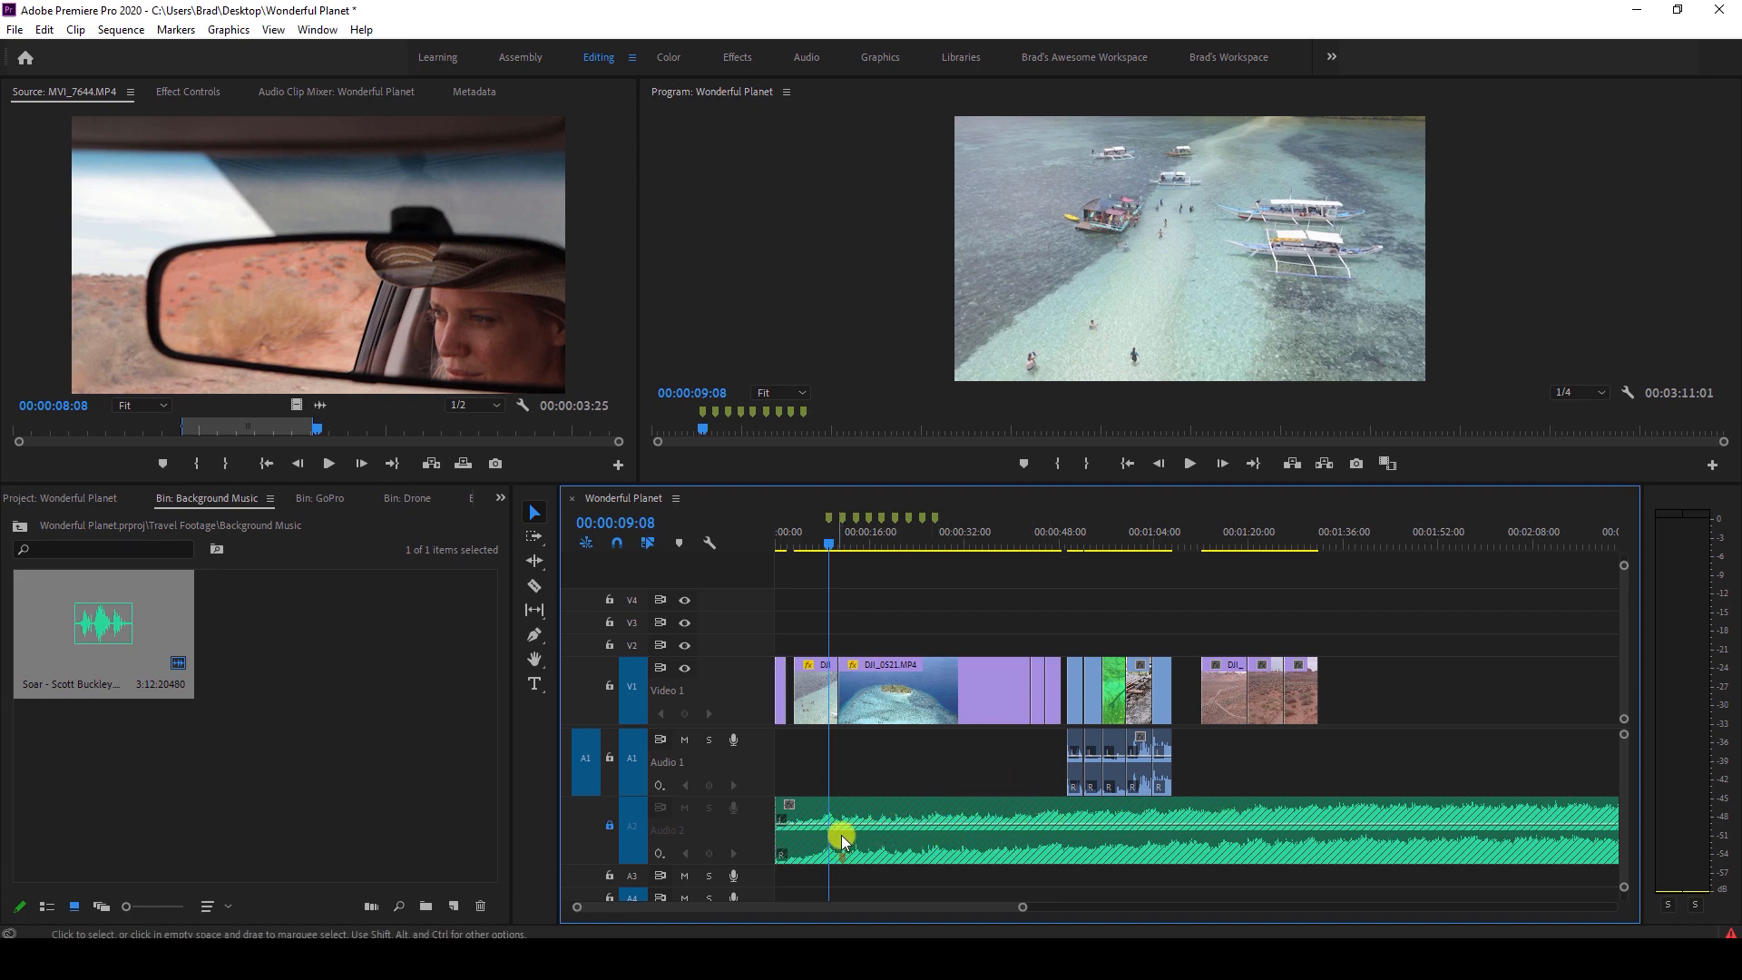
click(535, 588)
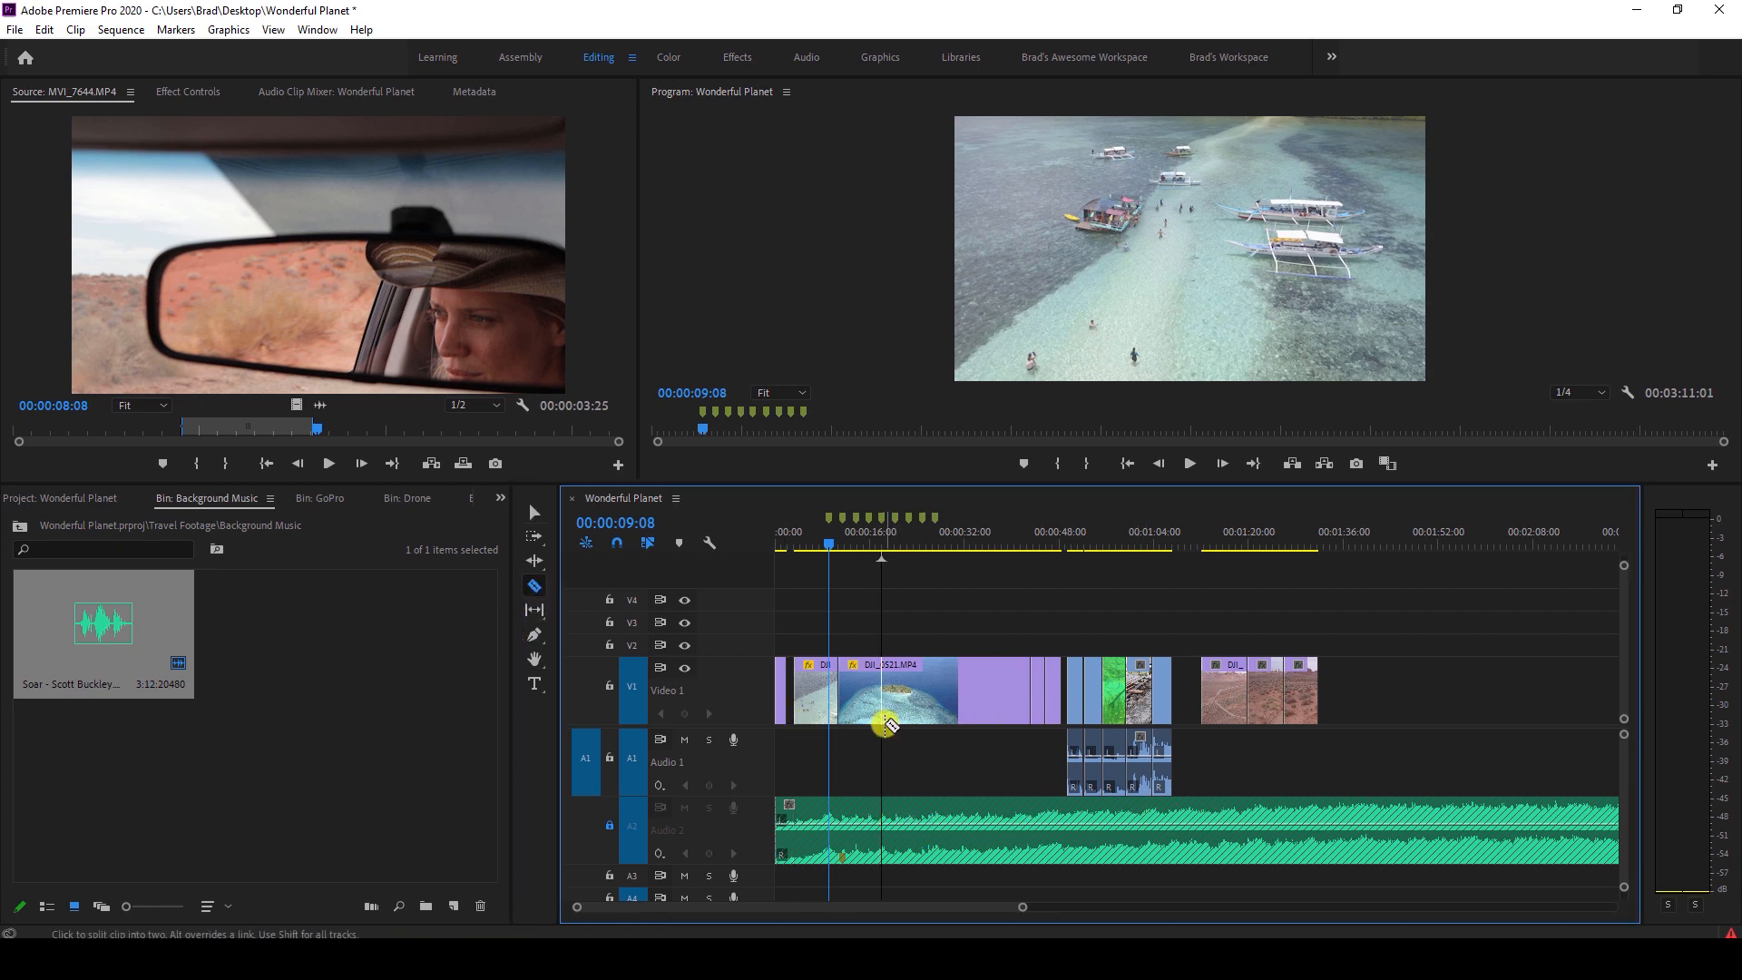
key(v)
Select all clips after the opening beach clip and shift them together so DJI_0357.MP4 starts at about 00:00:14:00.
drag(1393, 635, 797, 756)
drag(1380, 618, 810, 724)
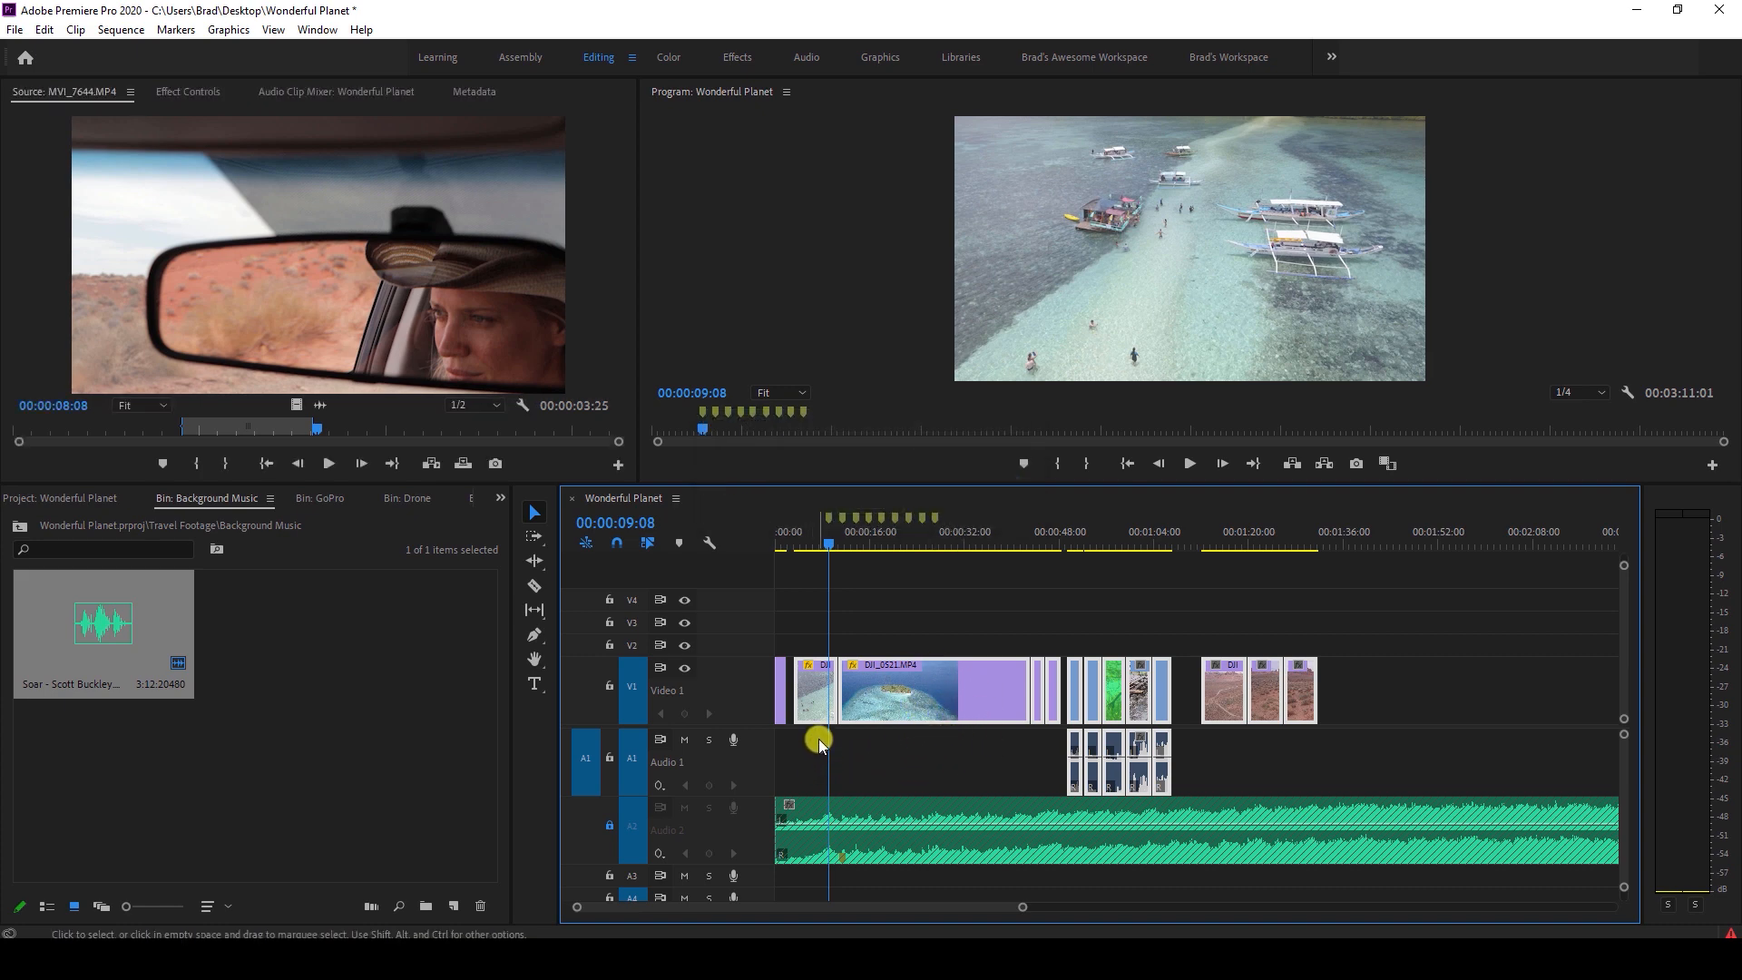
drag(1377, 648, 817, 823)
drag(1340, 642, 785, 773)
key(=)
key(=)
key(=)
key(-)
key(-)
key(-)
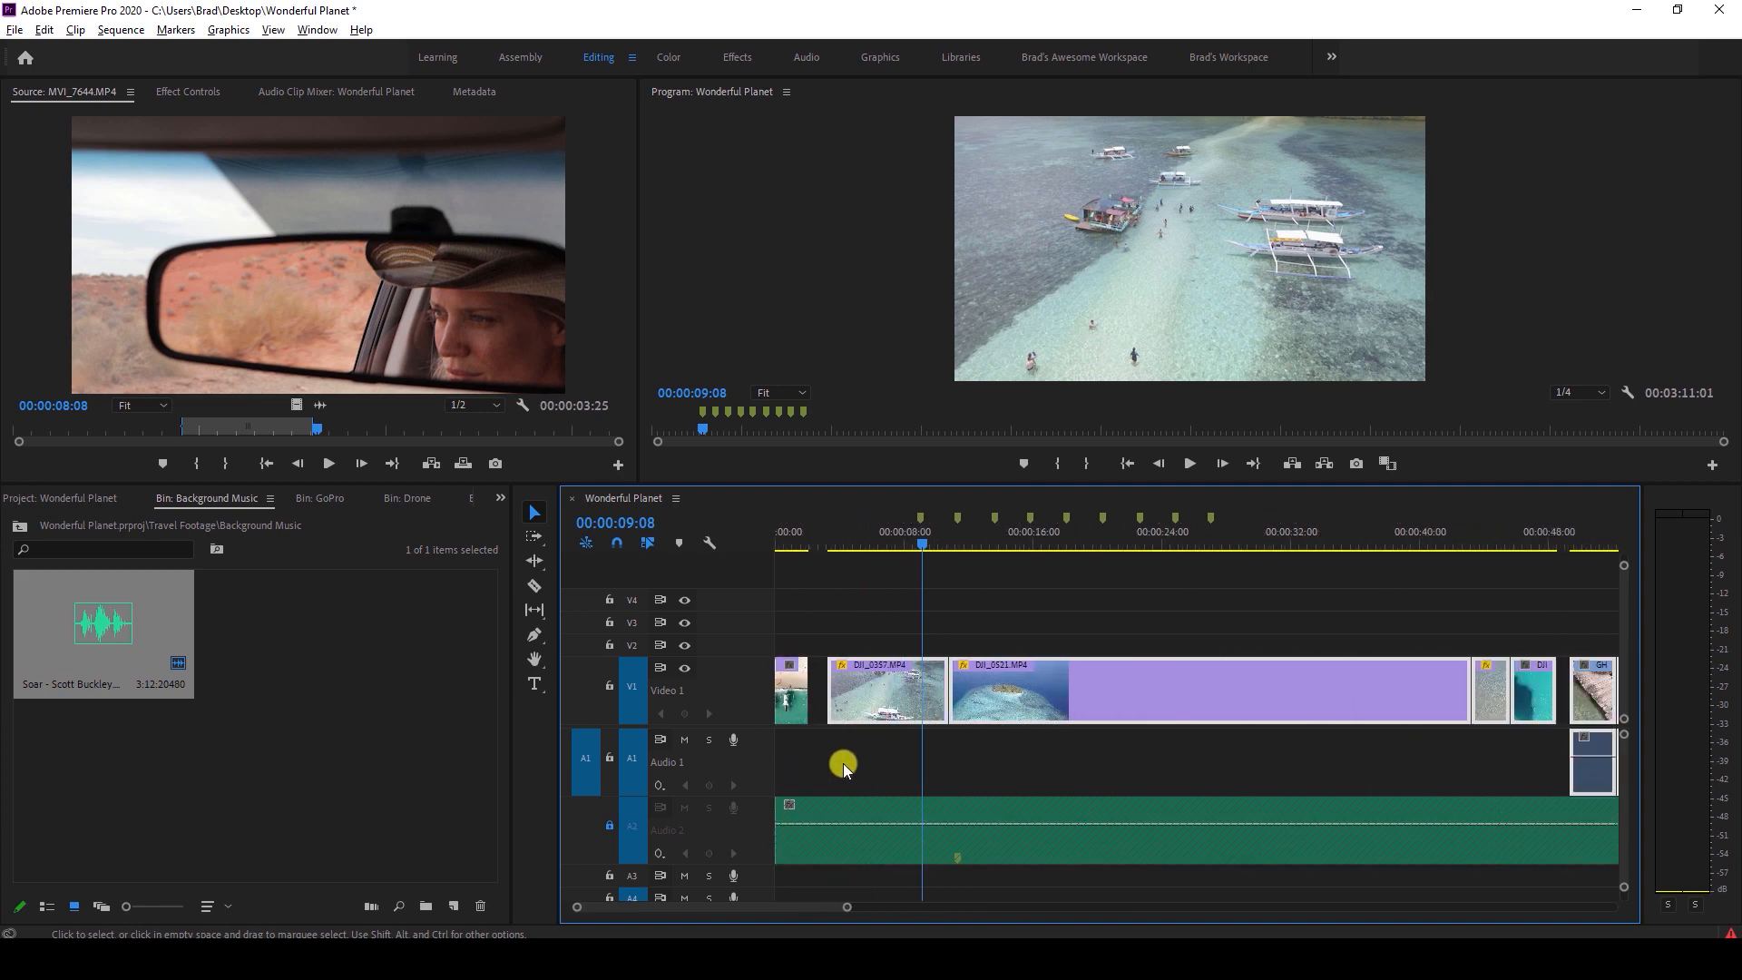
scroll(842, 764, up, 1)
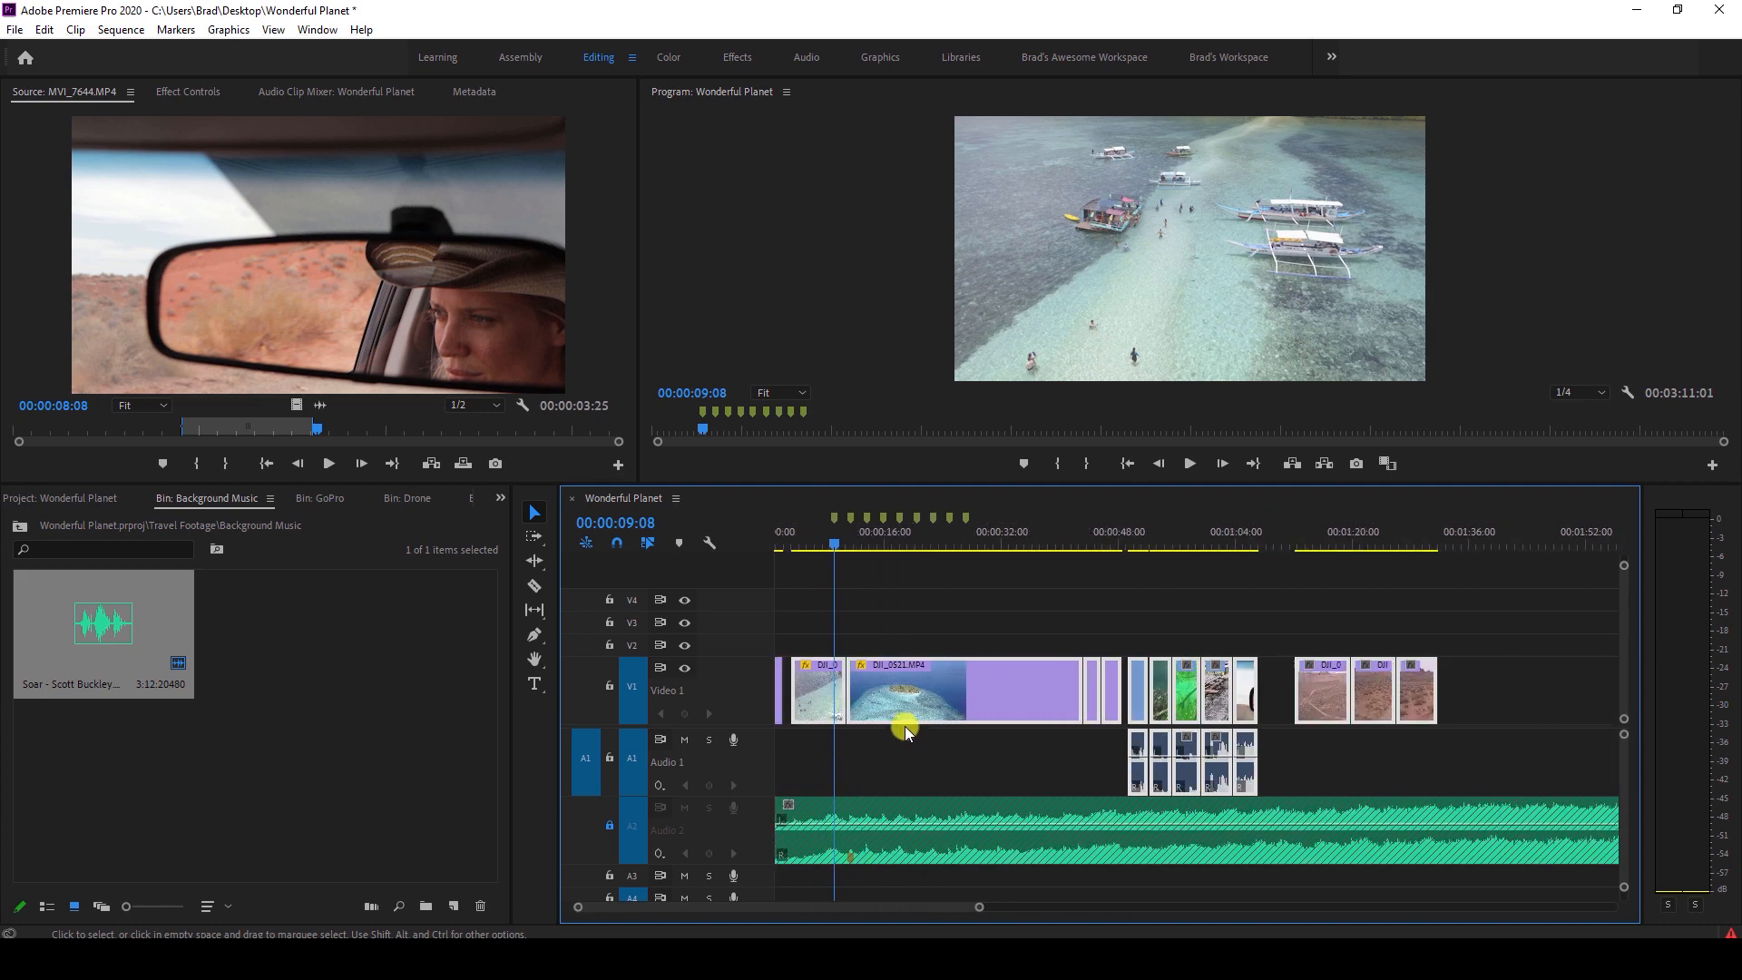
drag(1449, 625, 802, 755)
drag(911, 703, 973, 709)
key(equal)
key(equal)
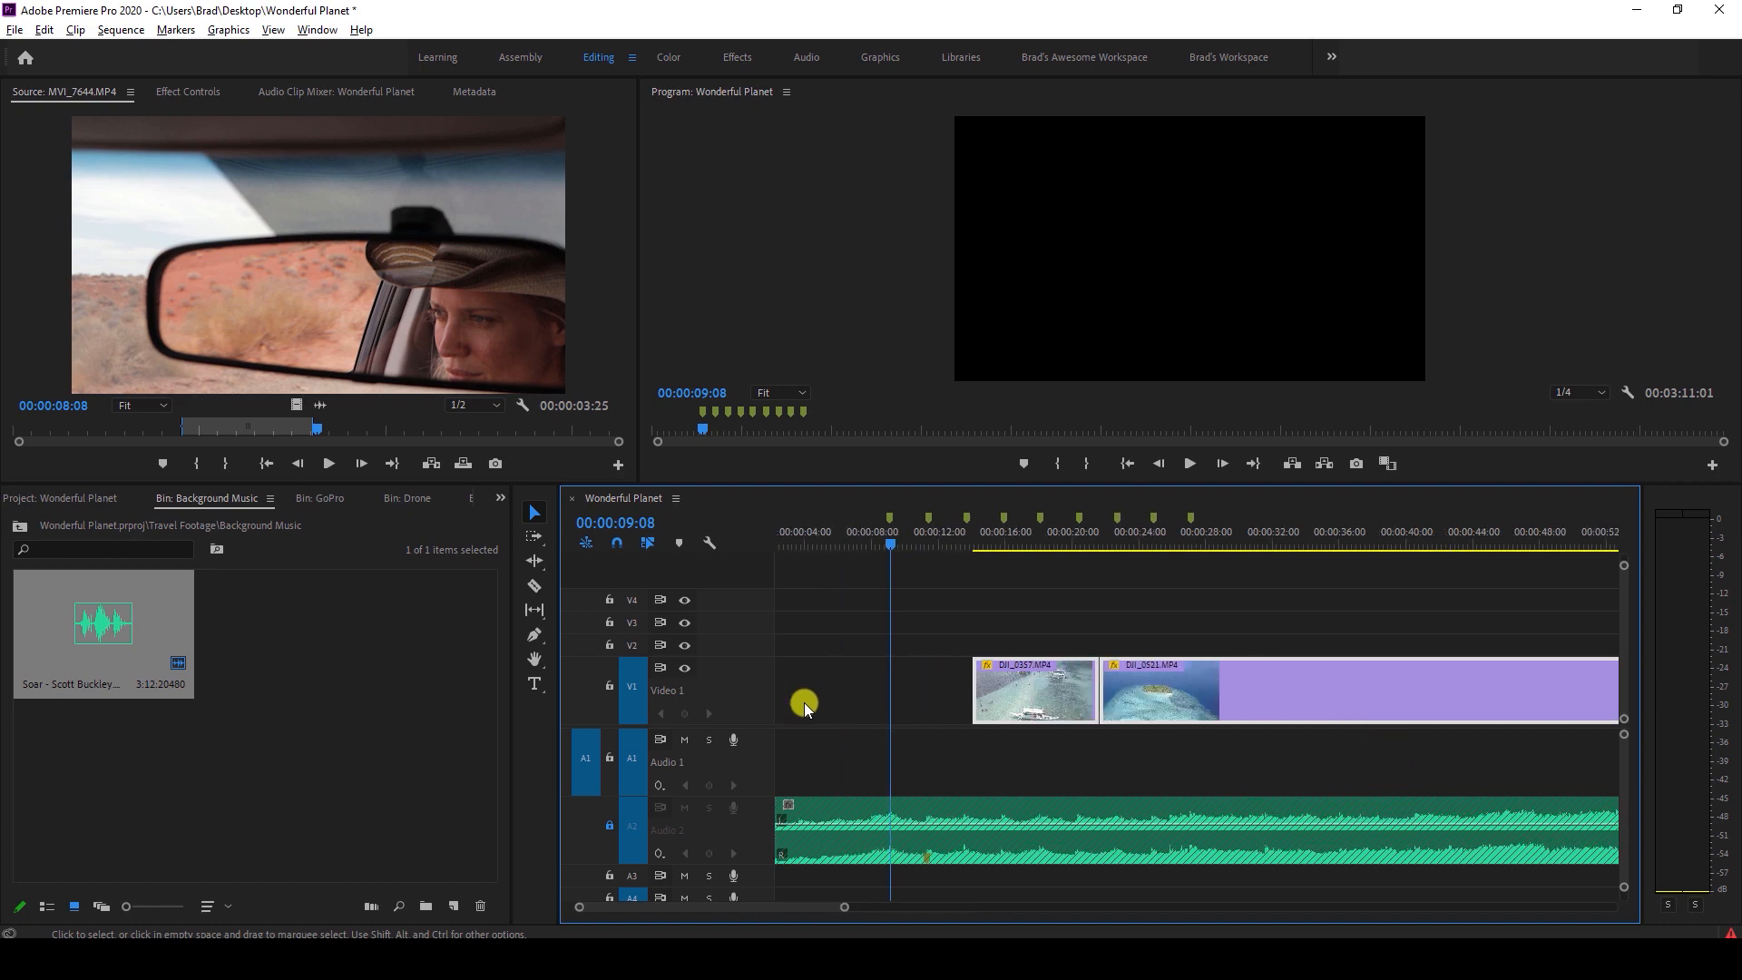
Extend the end of DJI_0092.MOV to the first beat marker and play the sequence from the start past it.
click(804, 545)
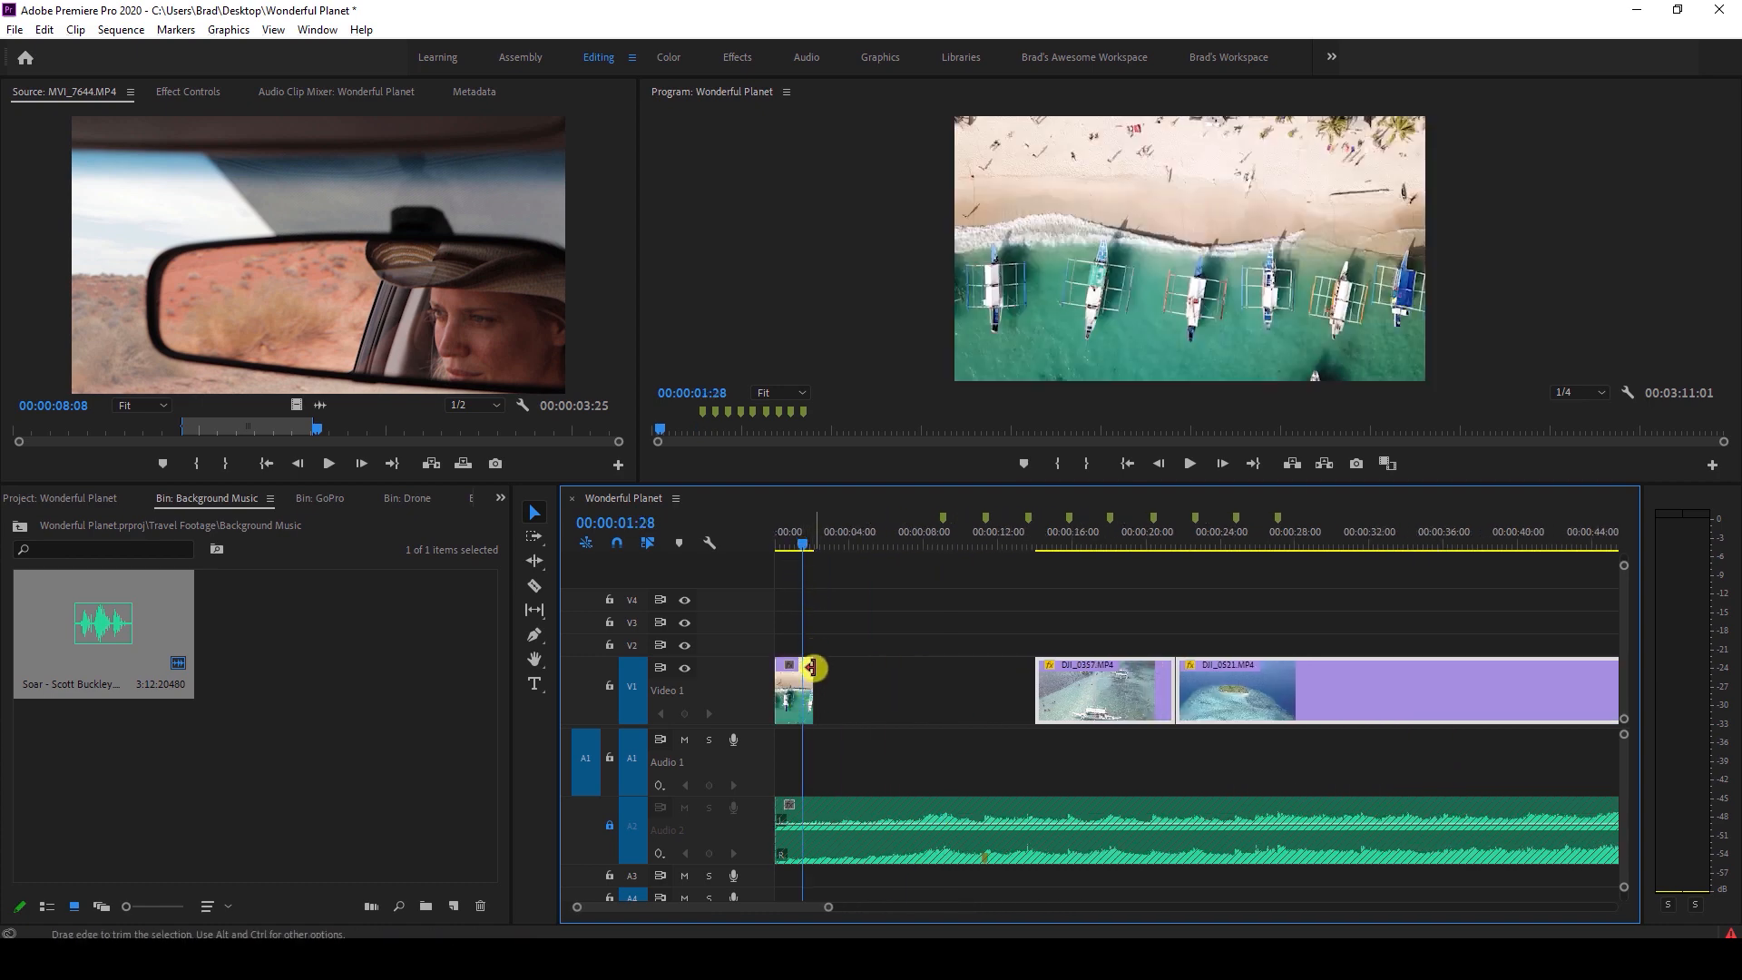
drag(826, 689, 767, 692)
click(777, 544)
key(space)
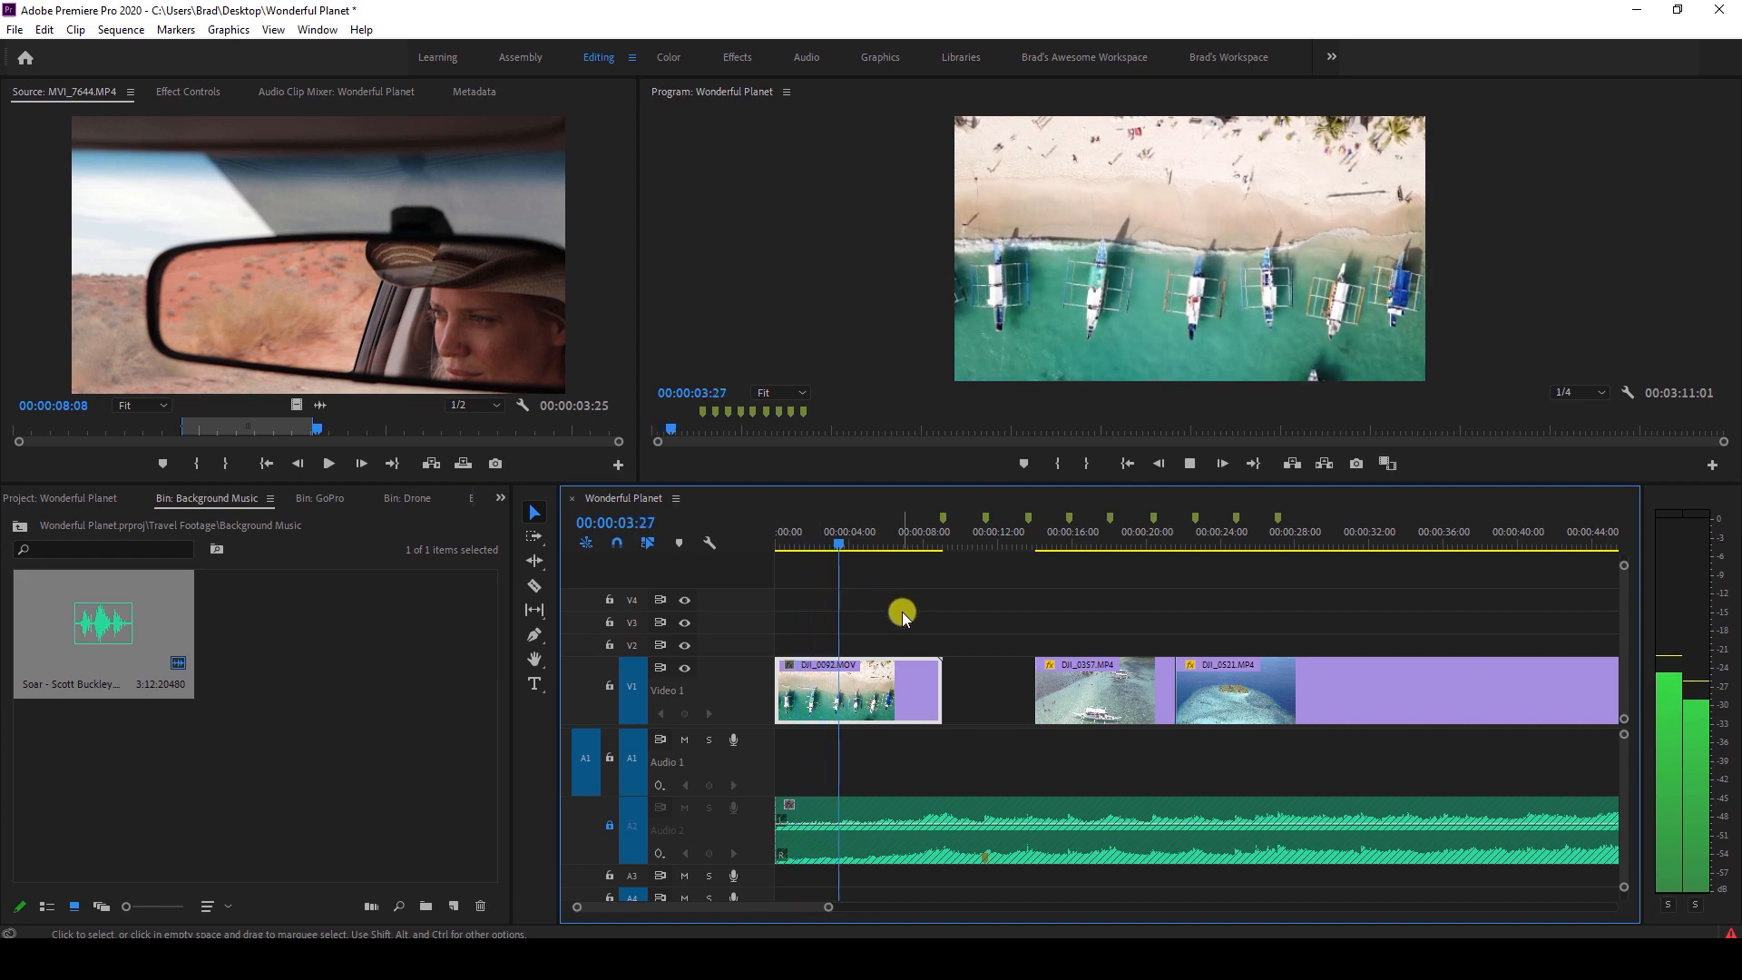
alt+scroll(934, 649, up, 2)
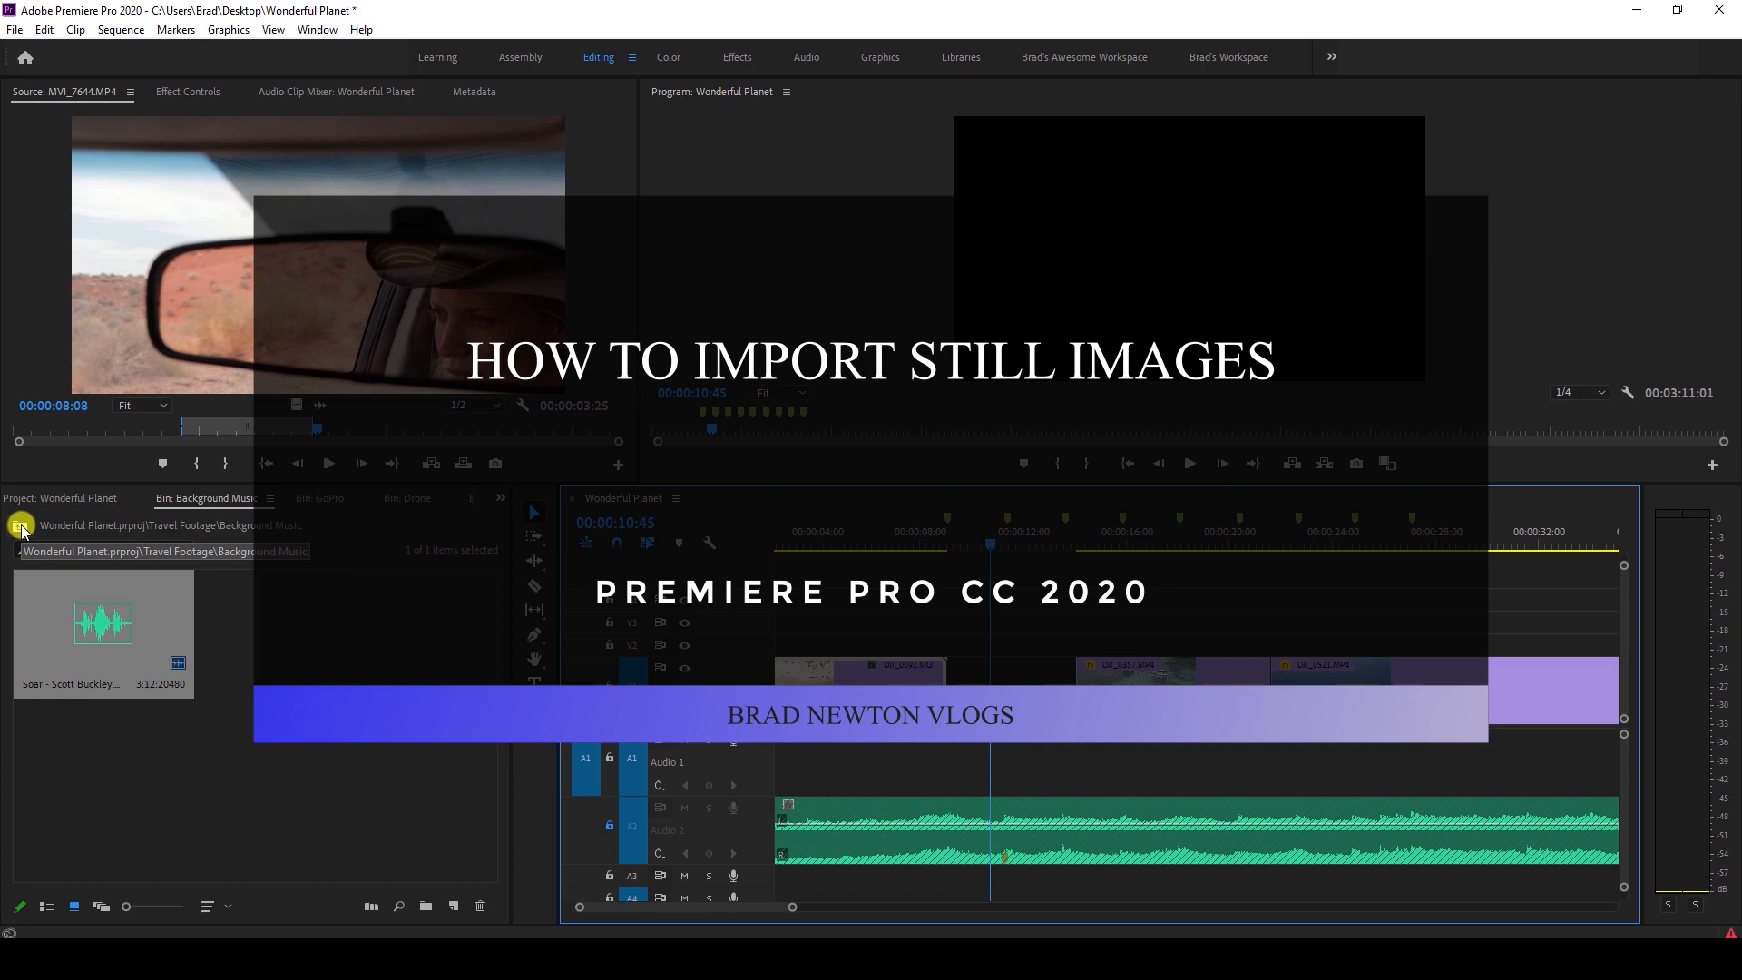
Import the still image wallpaper from the Learn Premiere Pro 2020 Images folder into the Travel Footage bin.
click(21, 526)
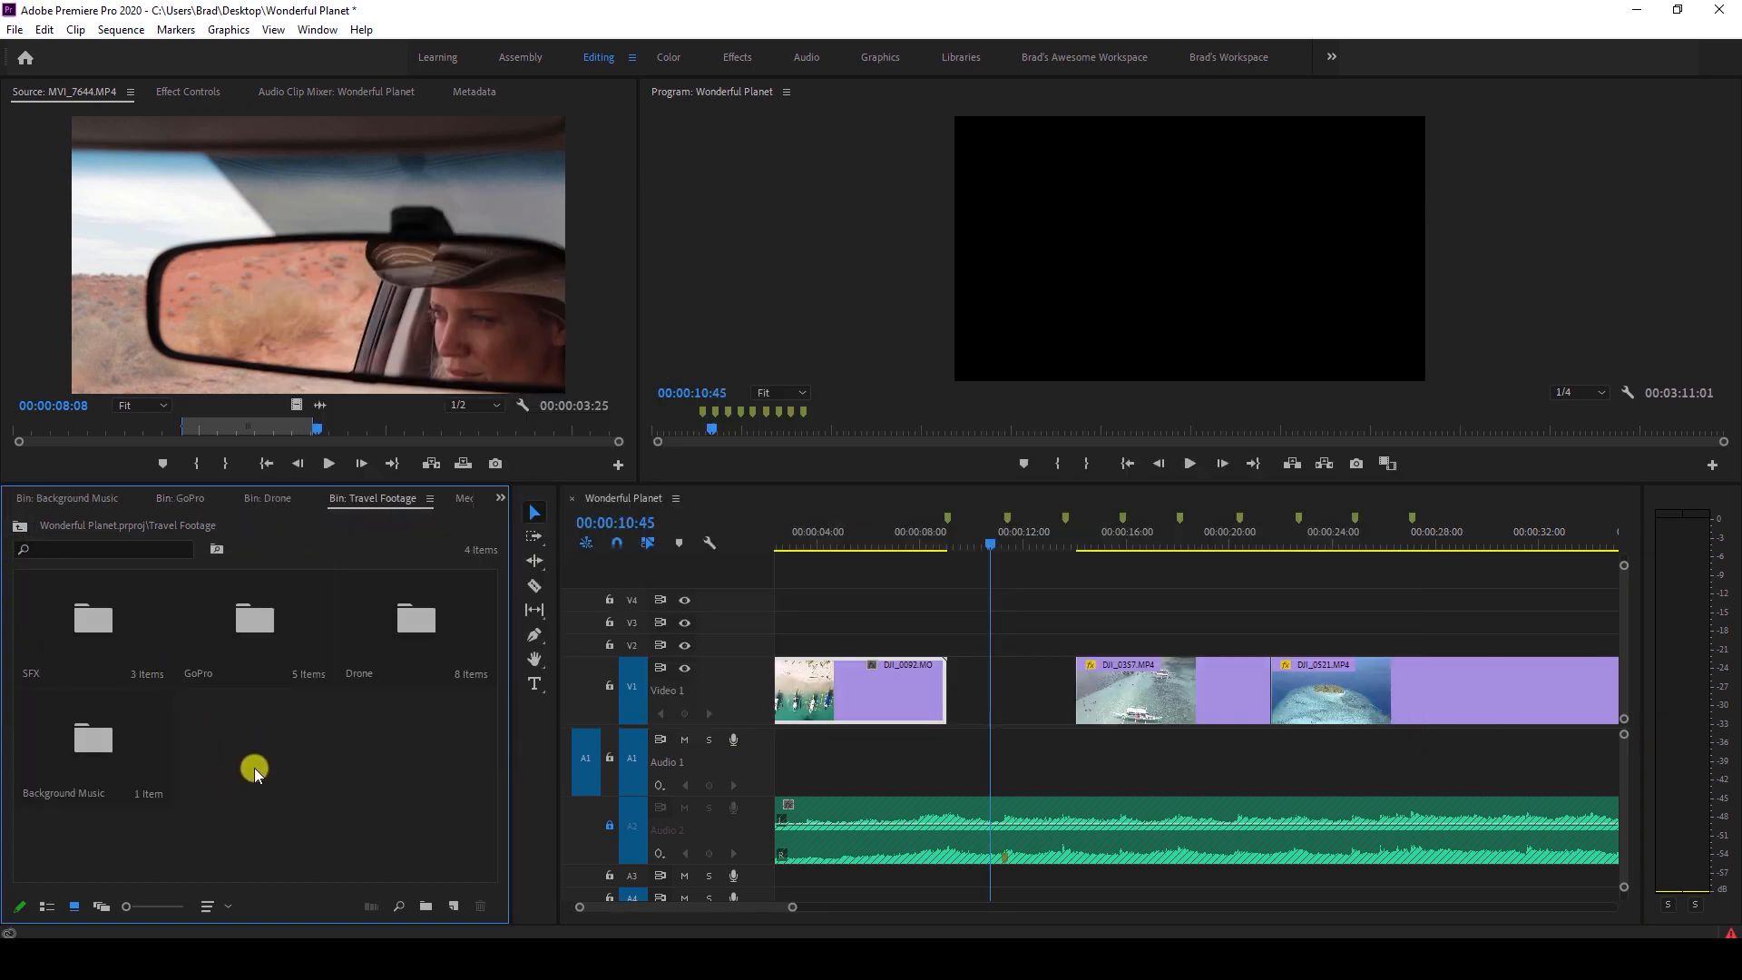
double_click(254, 767)
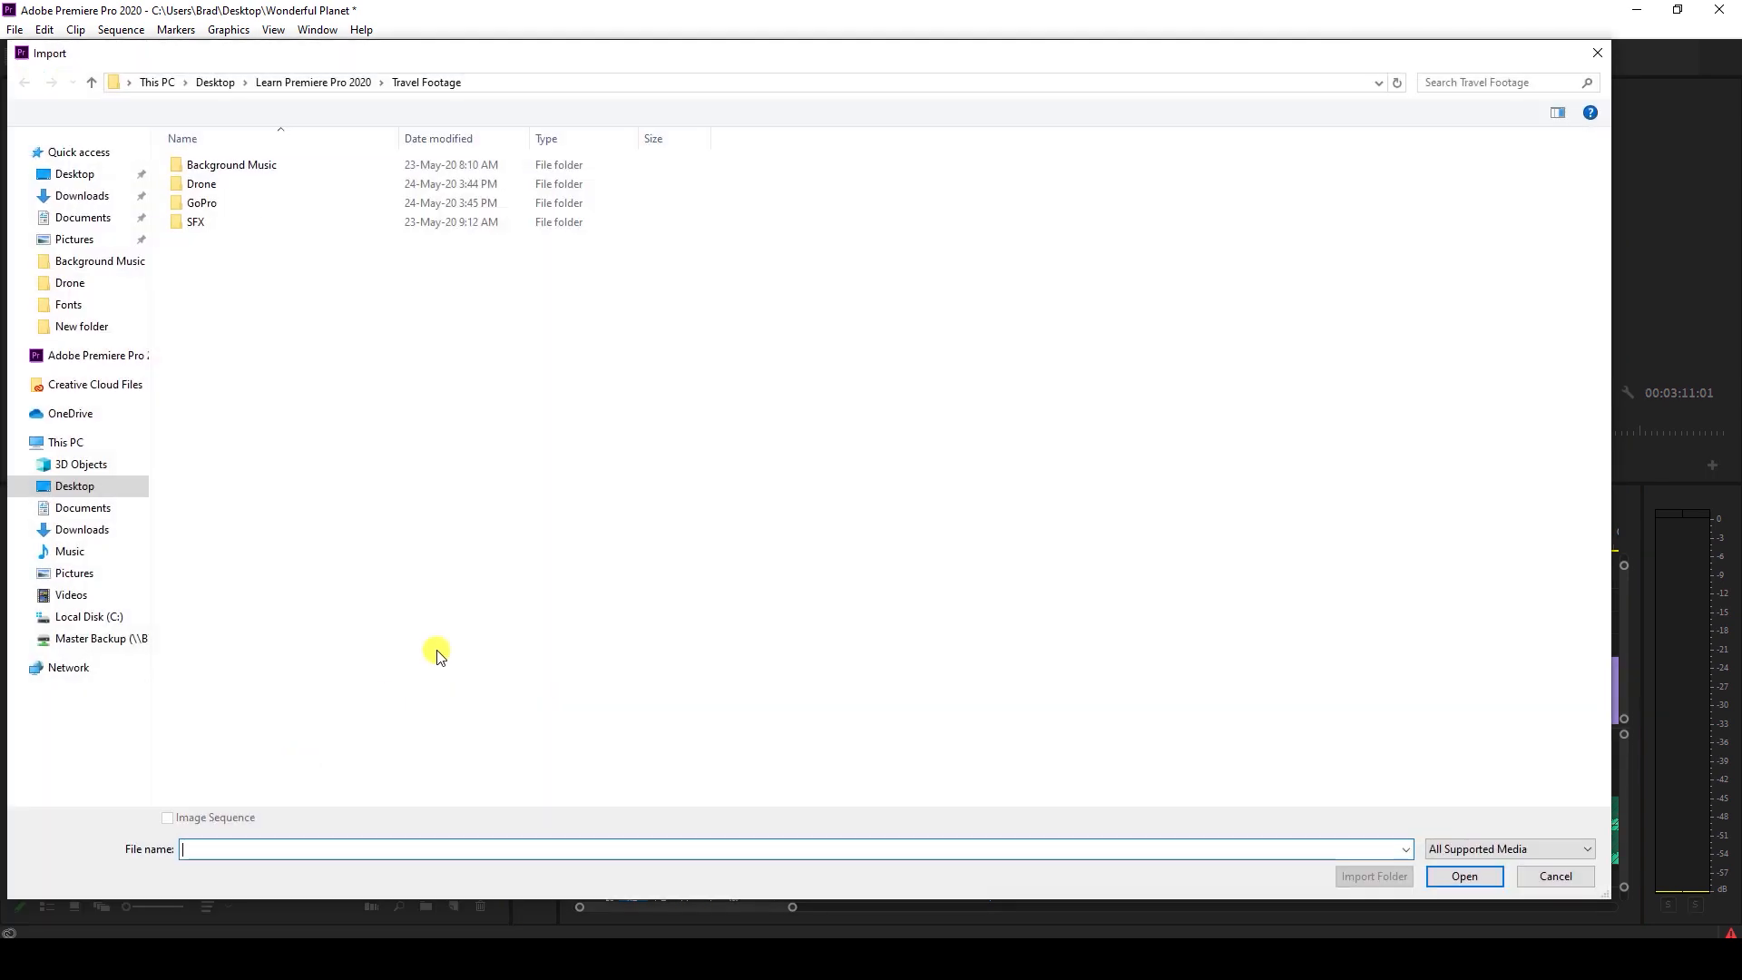
click(311, 82)
double_click(226, 185)
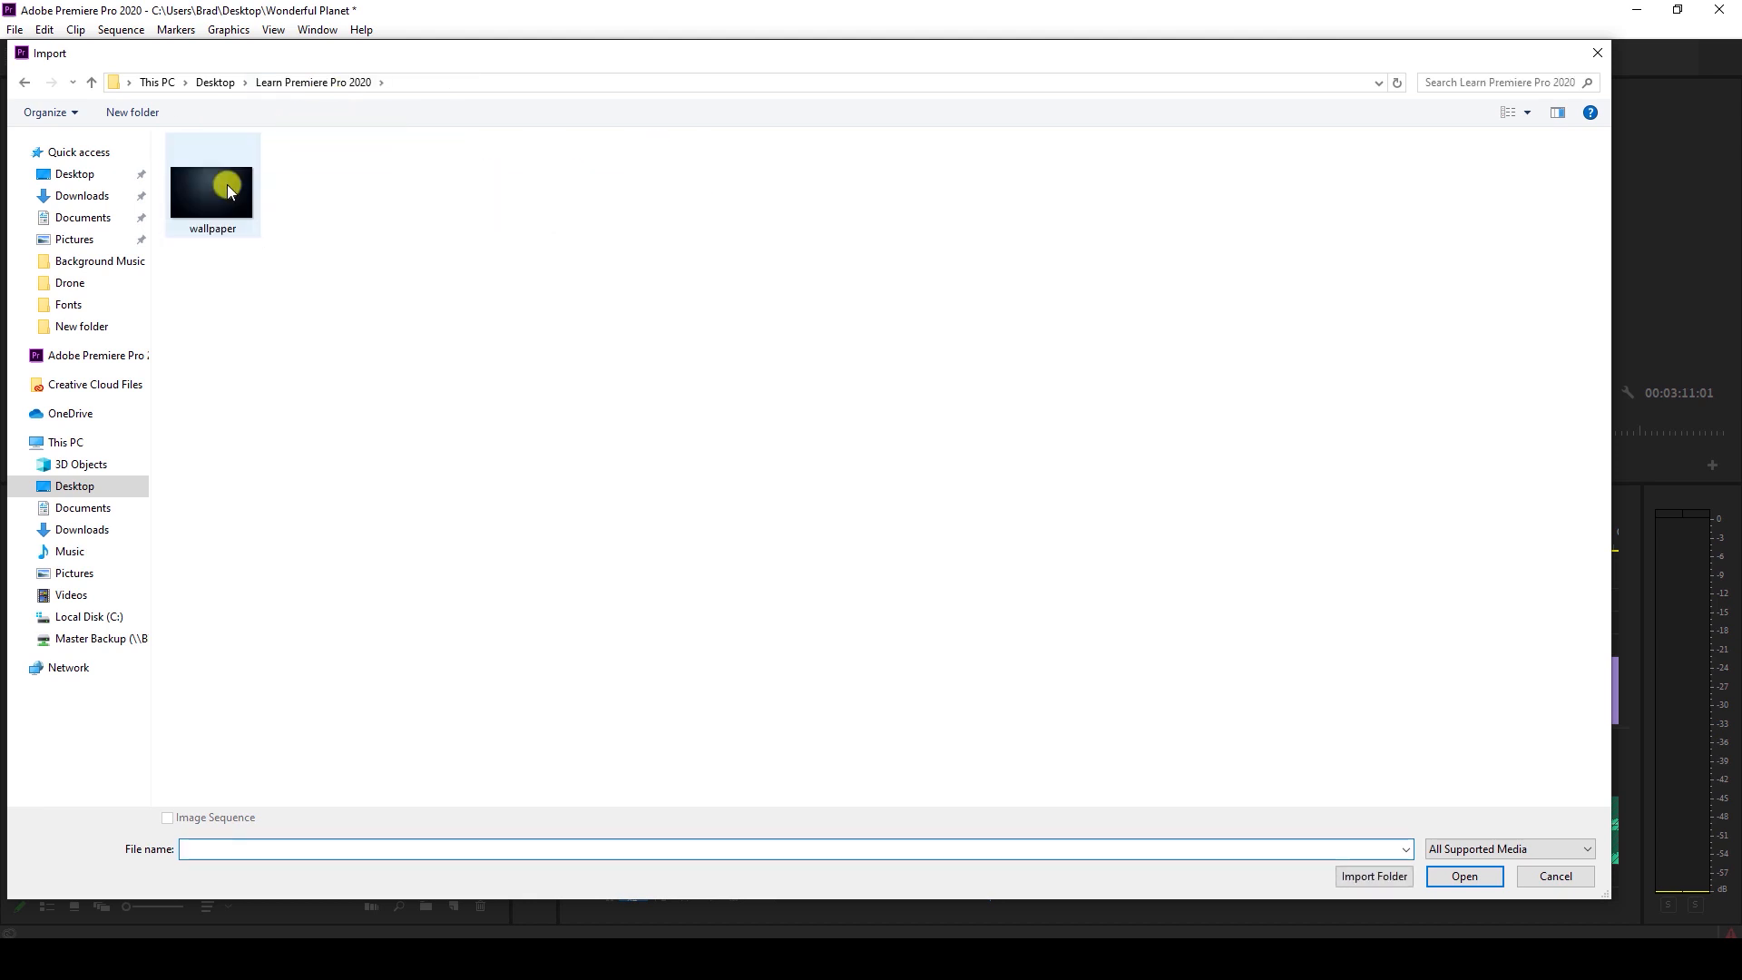
drag(361, 236, 196, 180)
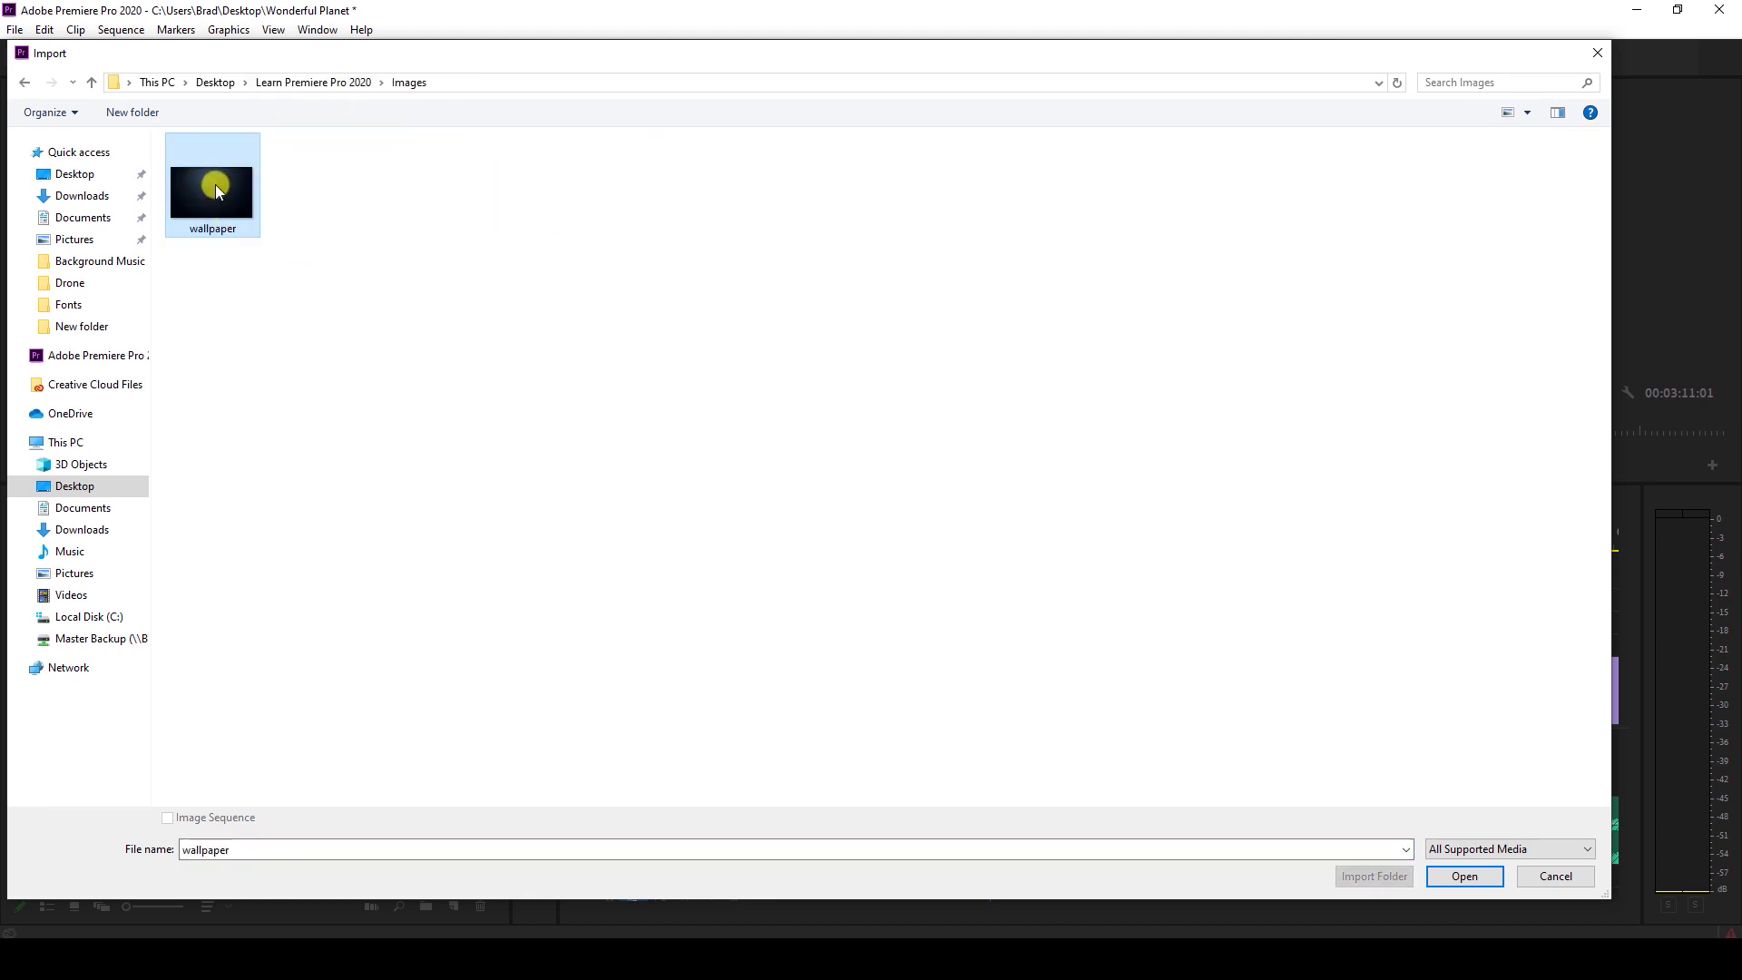
double_click(215, 183)
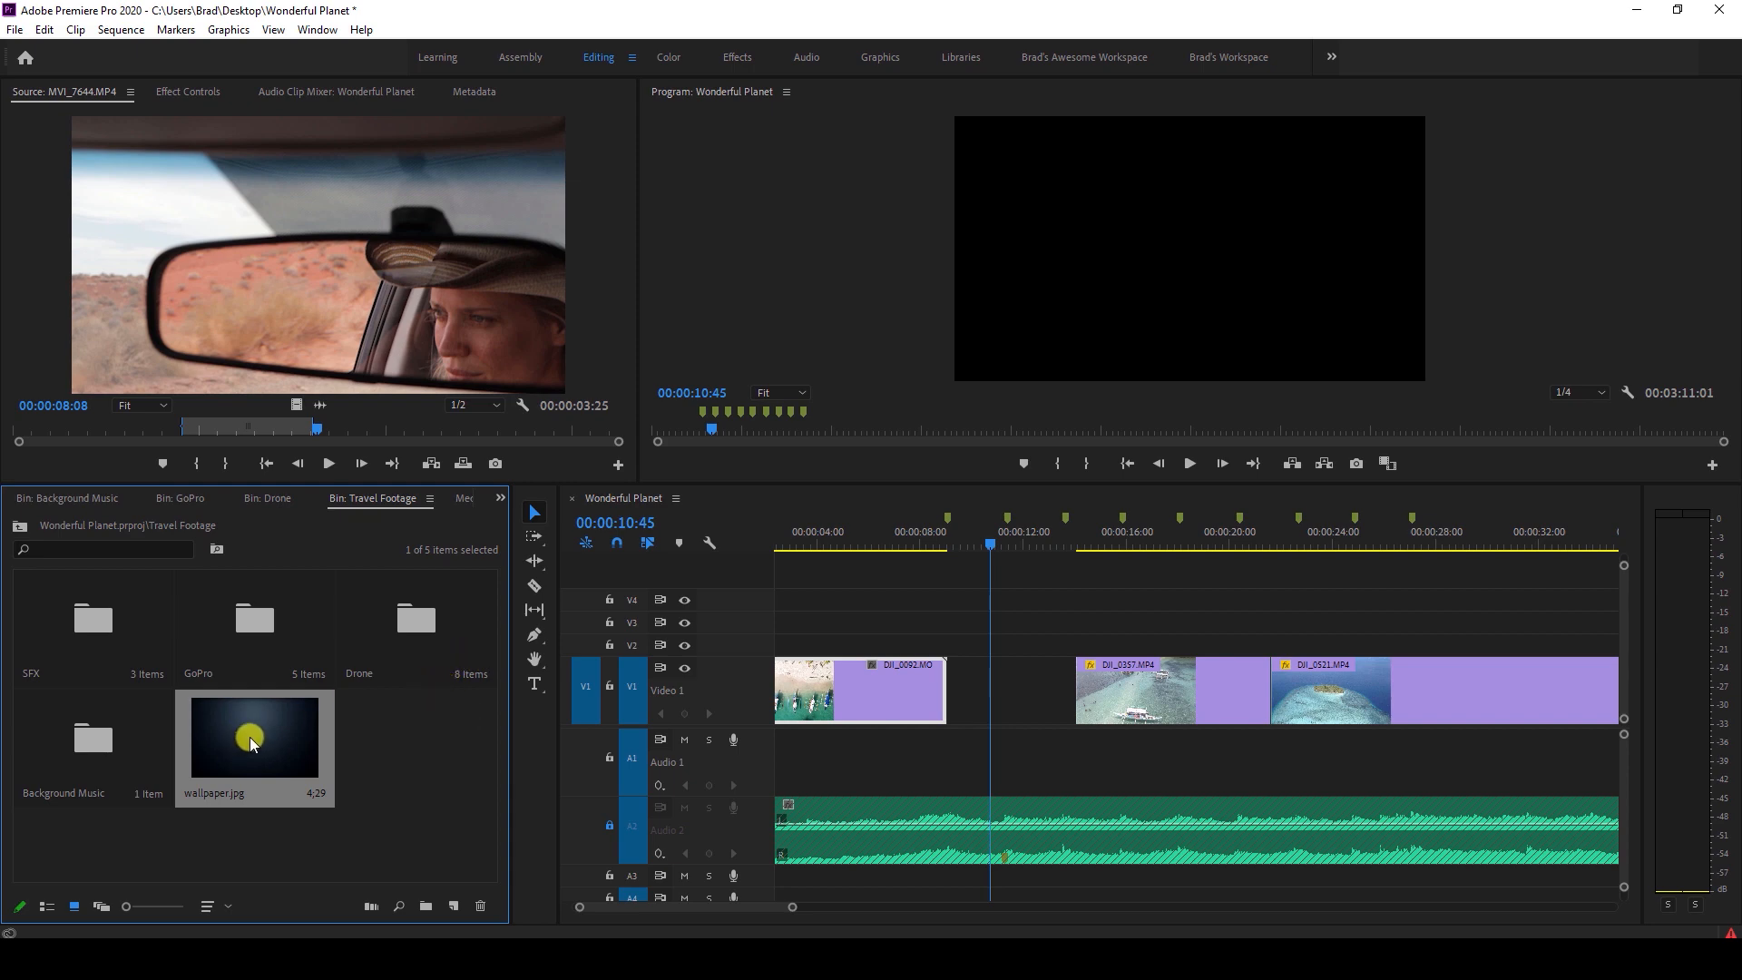
Place wallpaper.jpg on V2 at the first beat marker, 00:00:09:04, and play across the transition from the beach clip.
drag(317, 749, 946, 646)
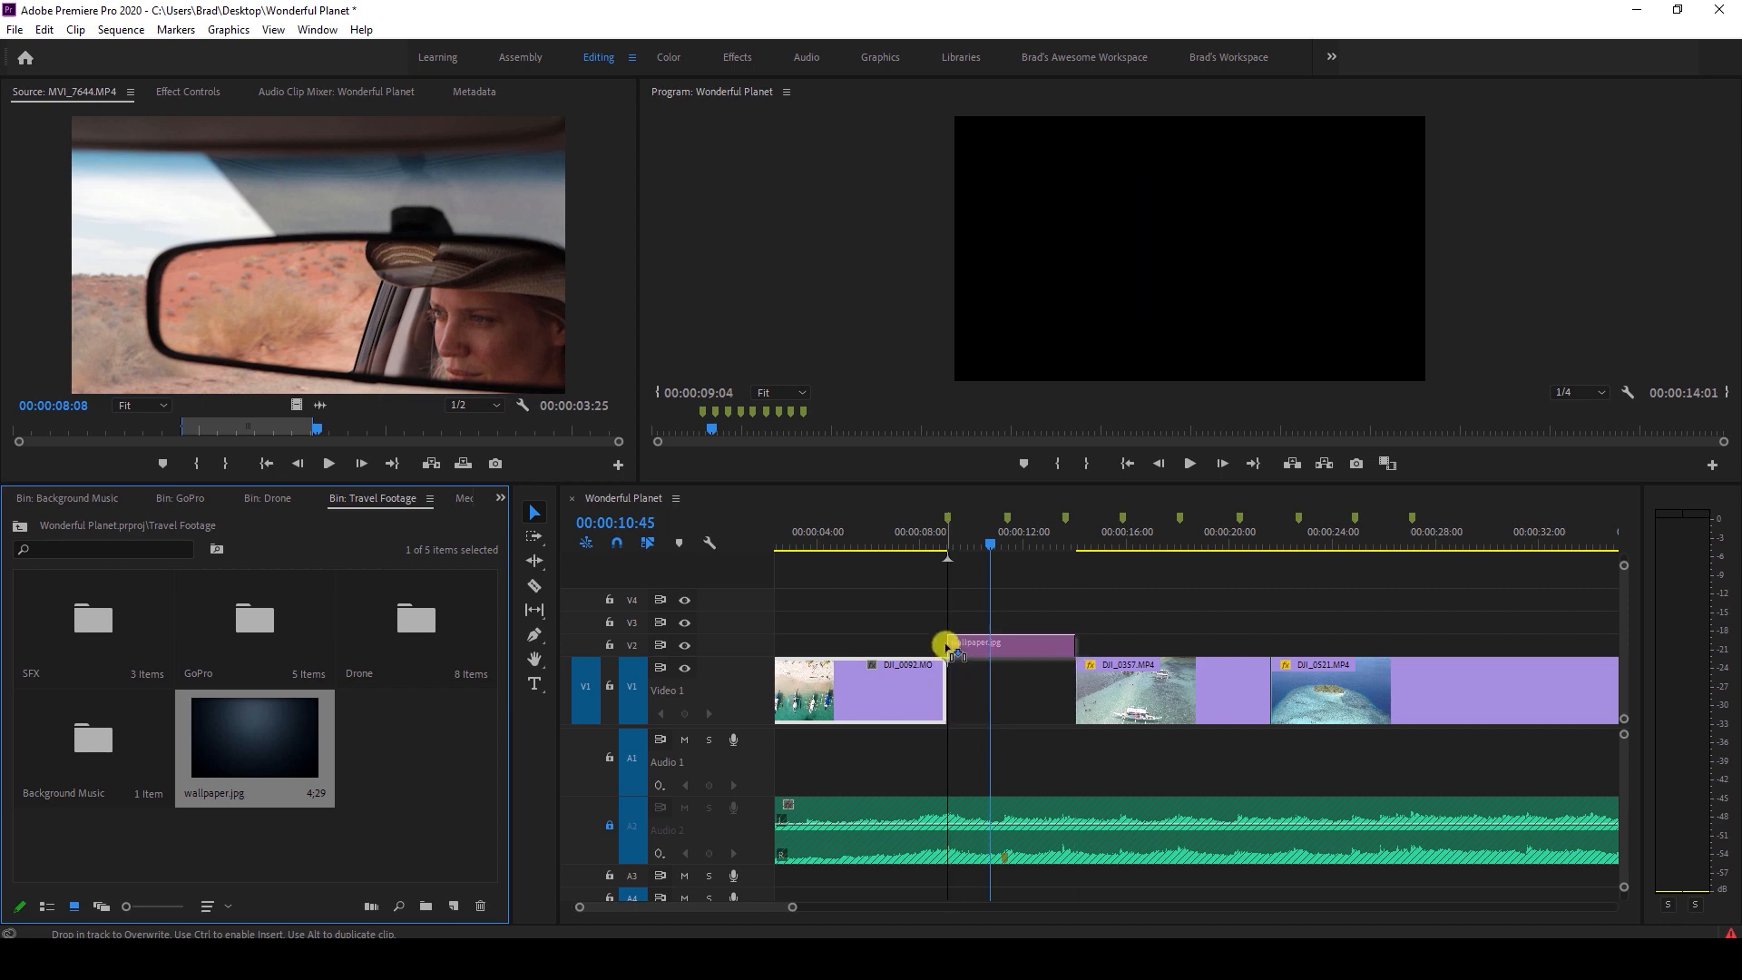
drag(946, 645, 946, 646)
click(933, 539)
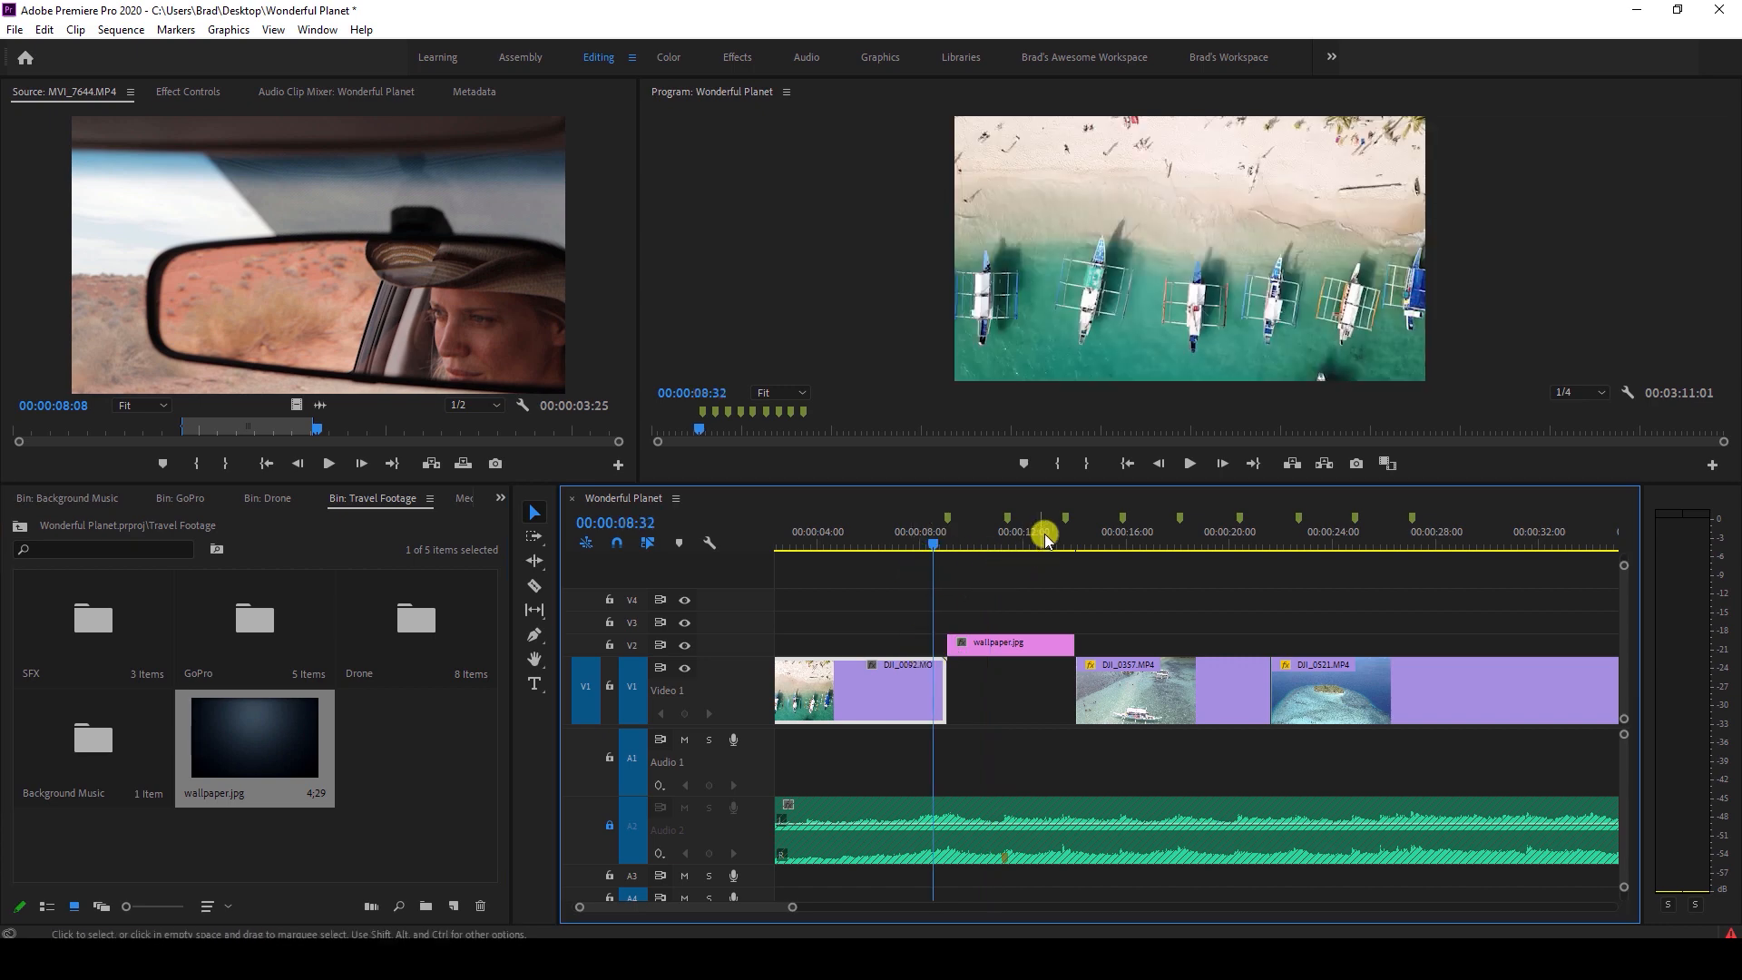
click(1187, 466)
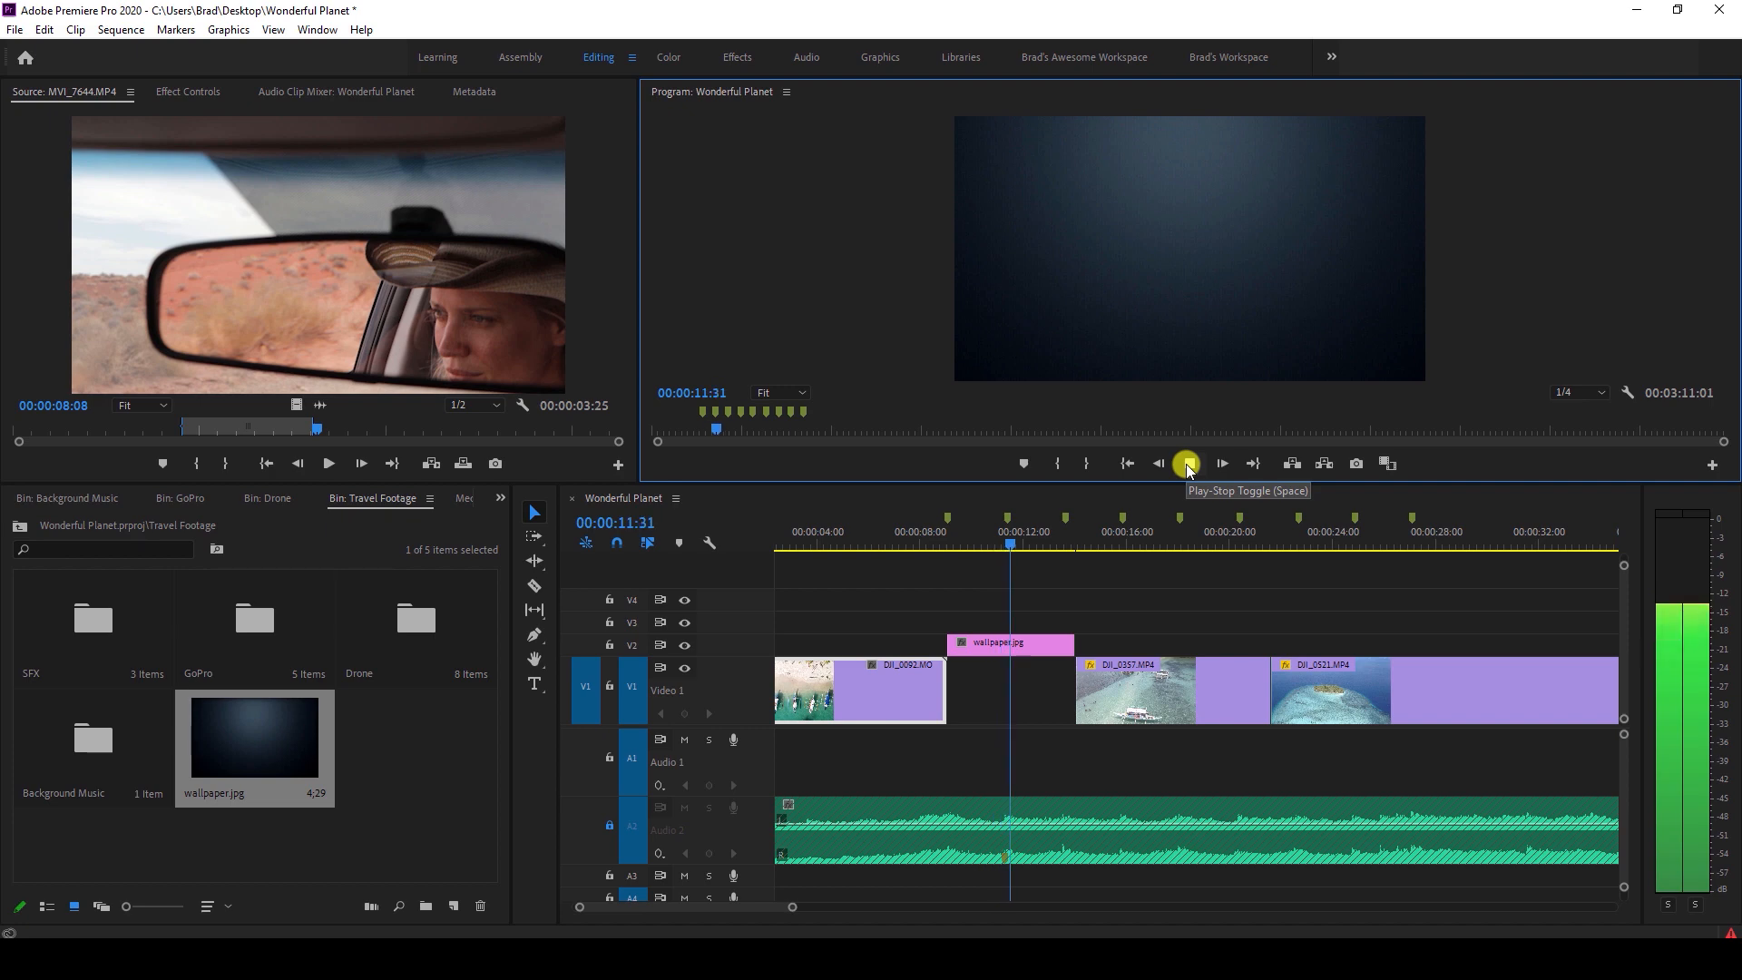
click(1188, 465)
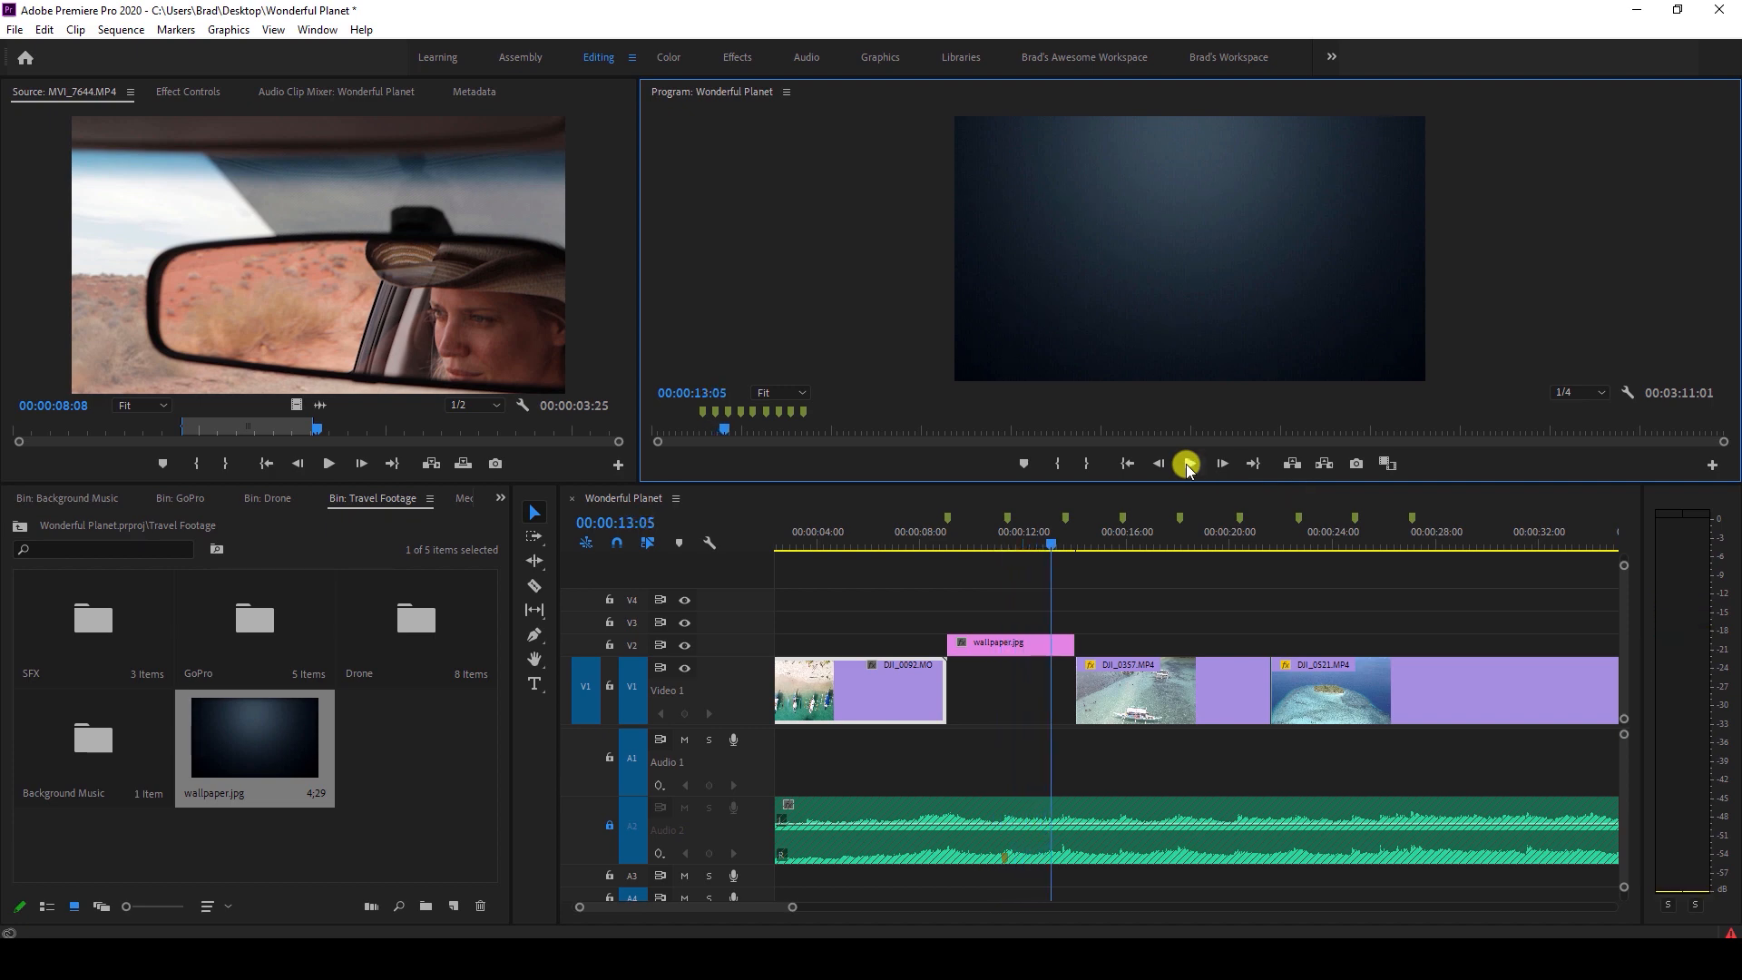
Play the wallpaper.jpg section and trim the image's end back to the third beat marker at 00:00:13:40.
mouse_move(1071, 642)
mouse_down()
mouse_move(1152, 641)
mouse_move(1043, 642)
mouse_move(1074, 643)
mouse_up()
click(947, 541)
key(Left)
click(1189, 463)
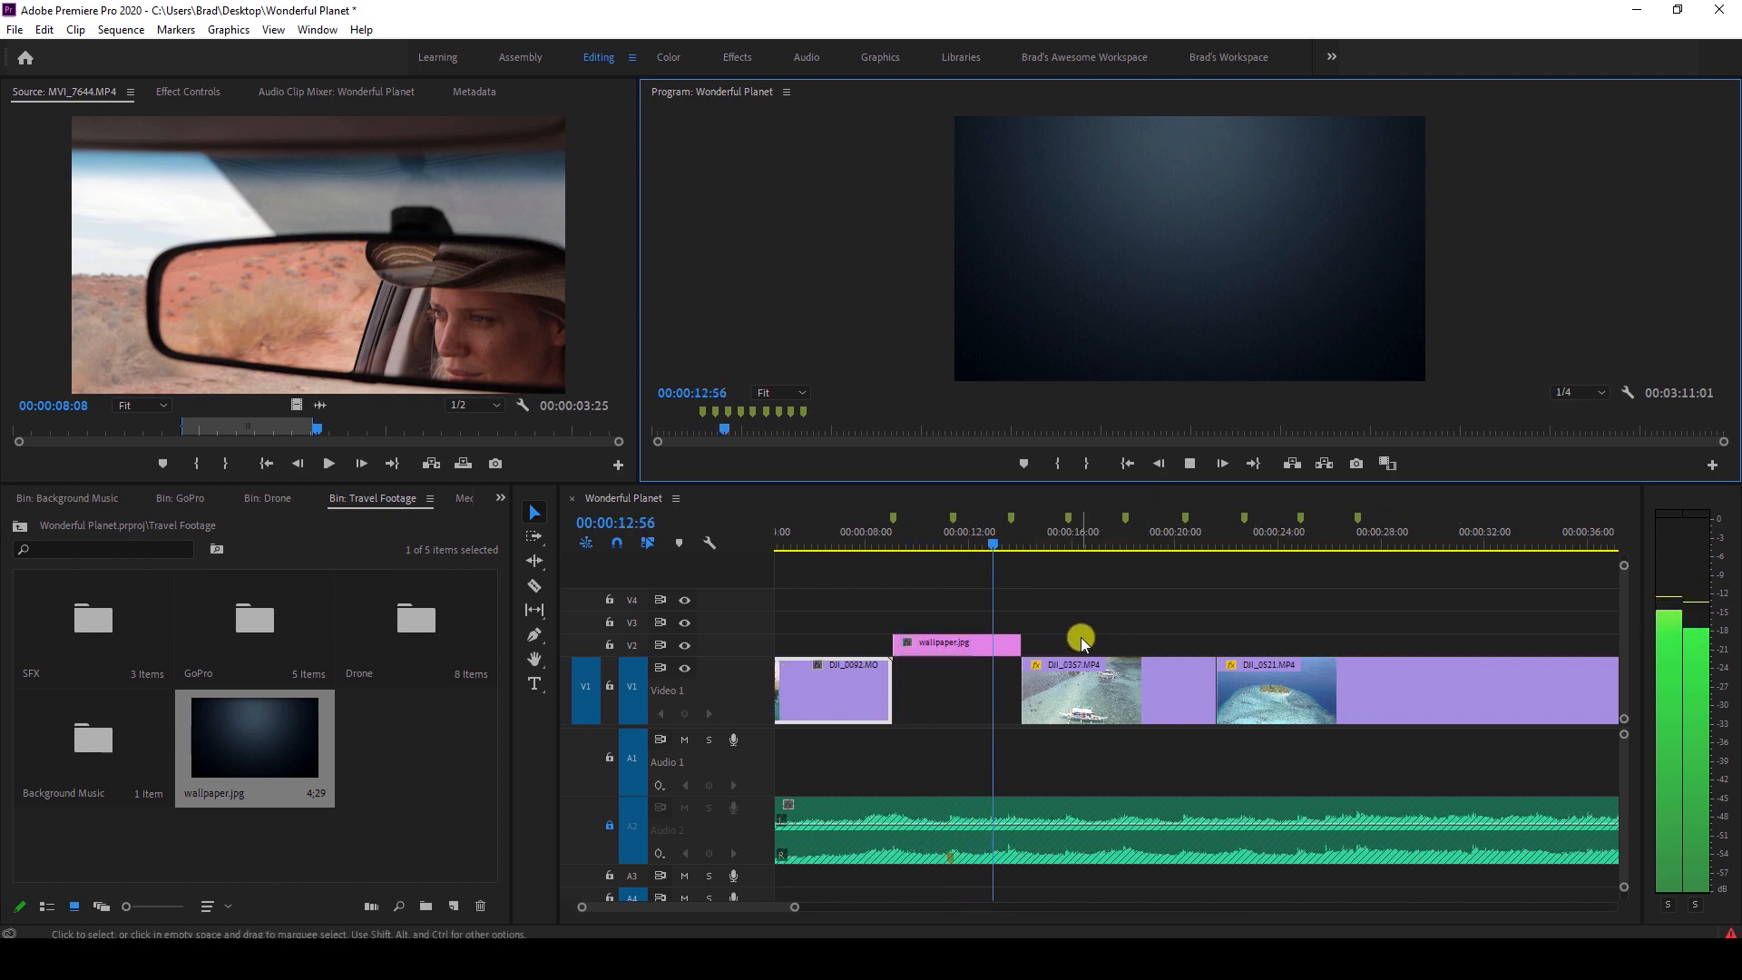
key(space)
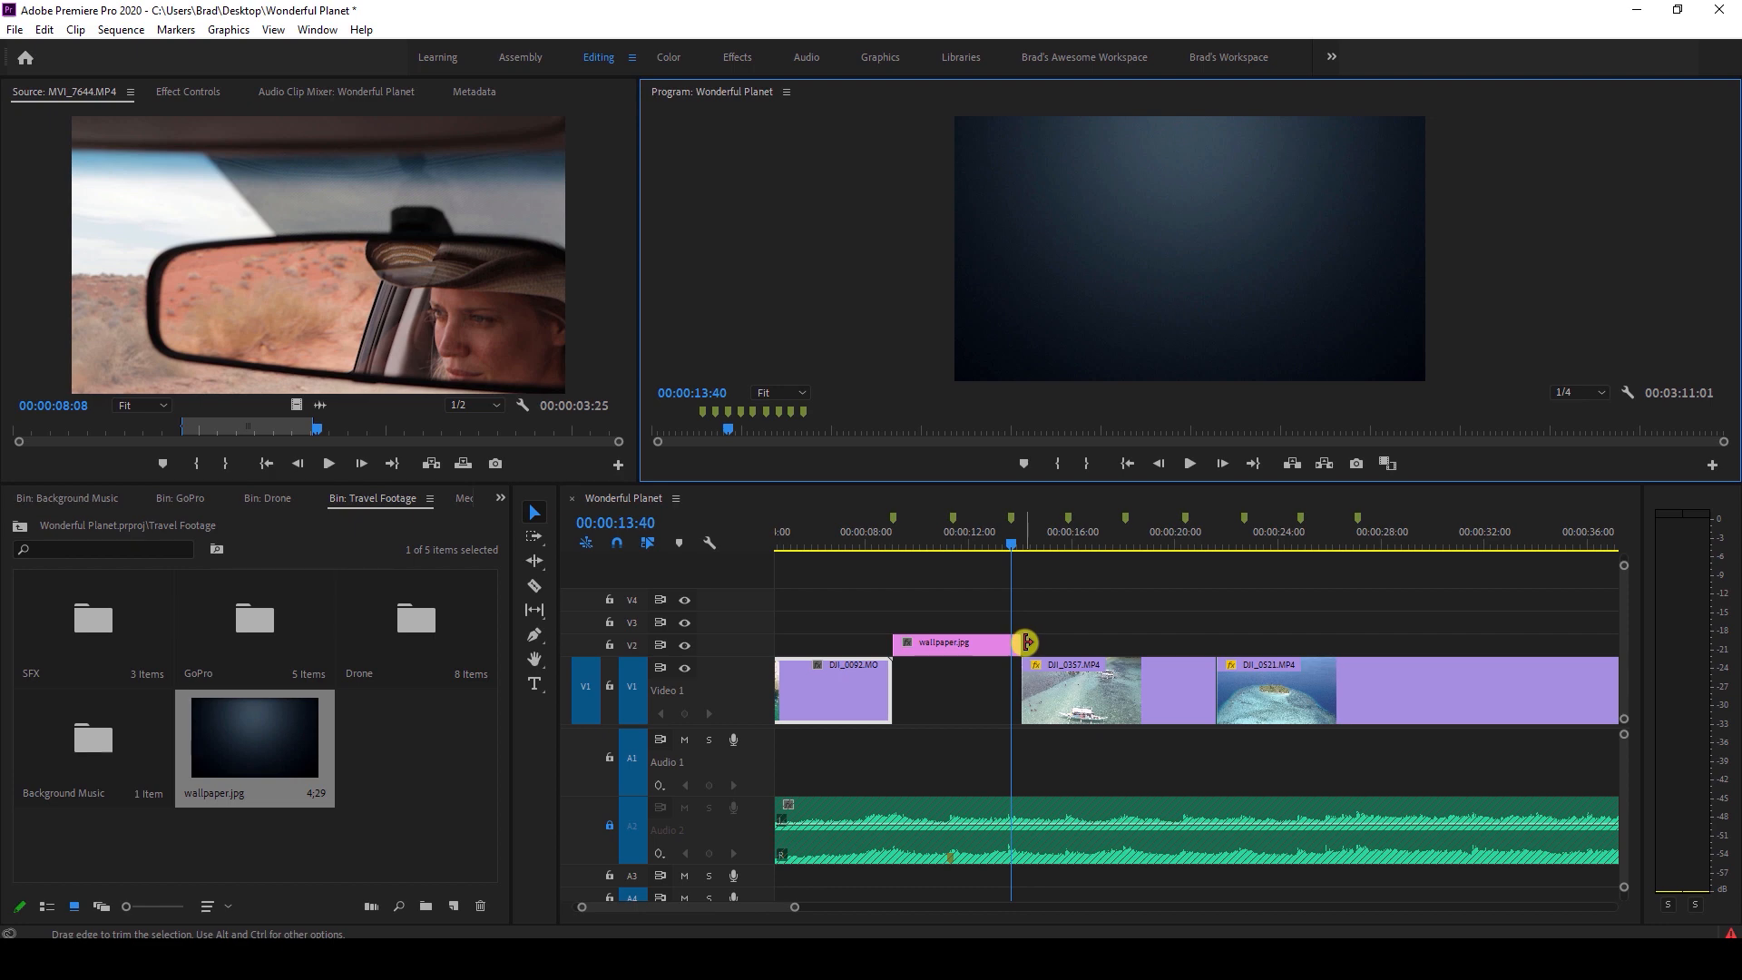
click(1020, 648)
drag(1020, 648, 1010, 647)
click(1005, 543)
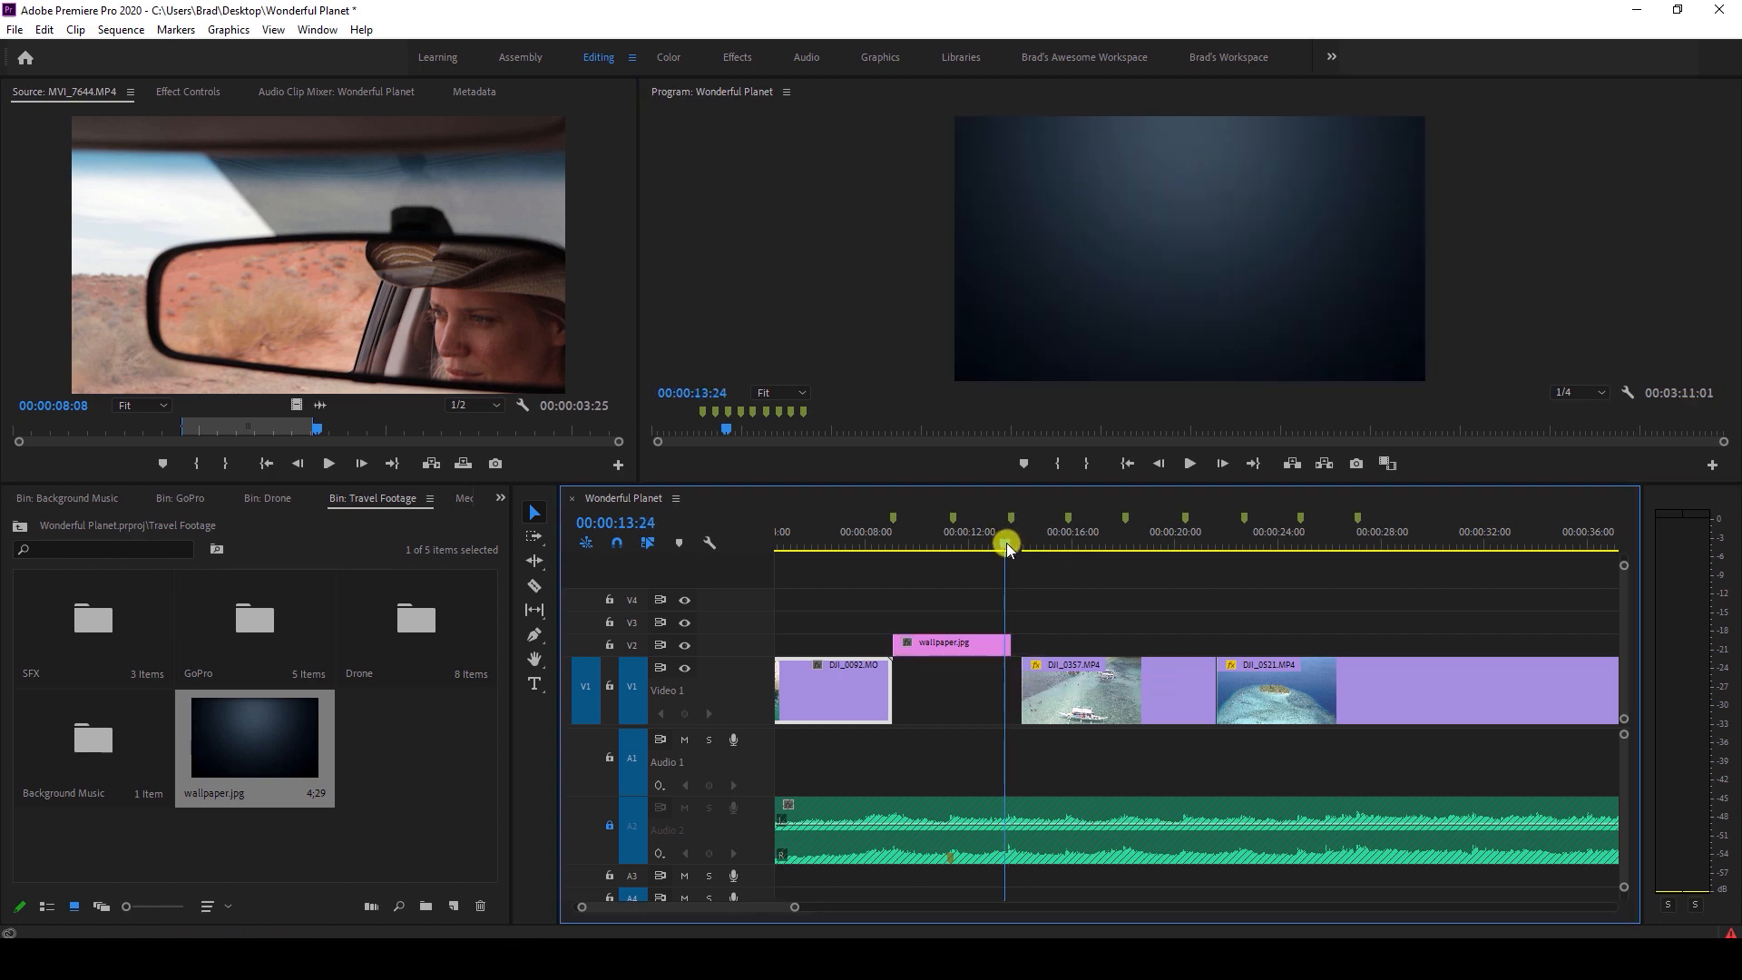
Move DJI_0357.MP4 back to the third beat marker and play from the wallpaper image into the clip.
drag(1053, 708, 1045, 707)
key(space)
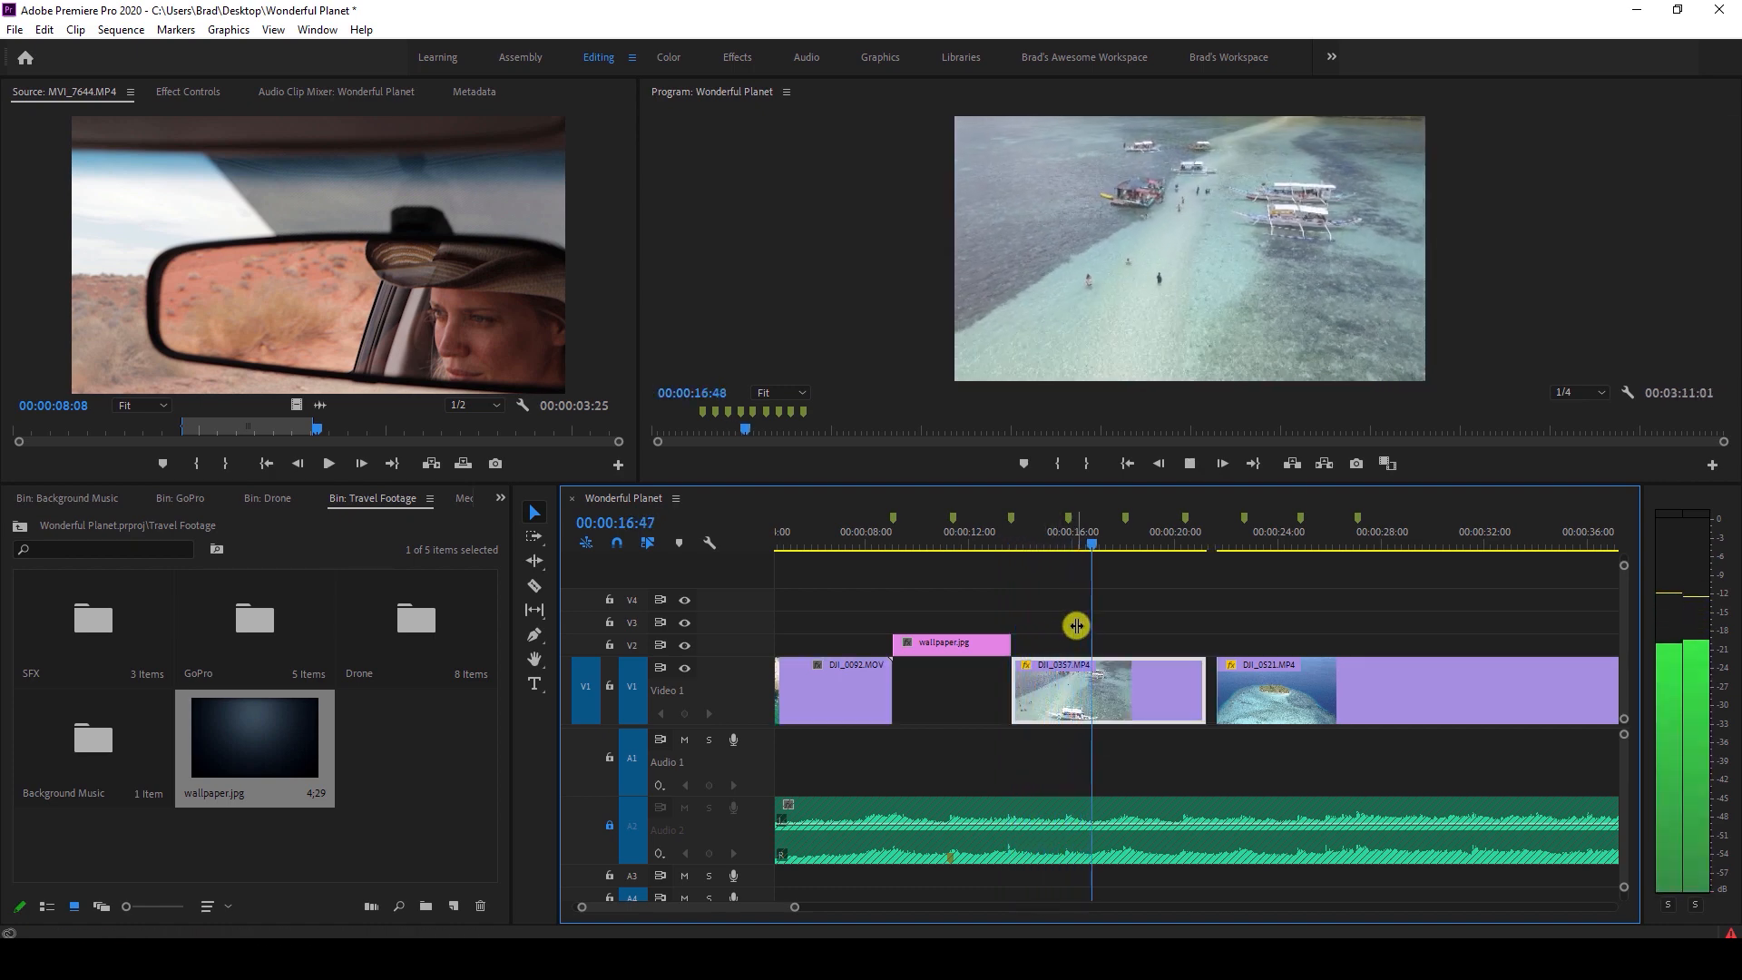
Start a new text layer over wallpaper.jpg at 00:00:09:25 with the Type tool.
click(903, 536)
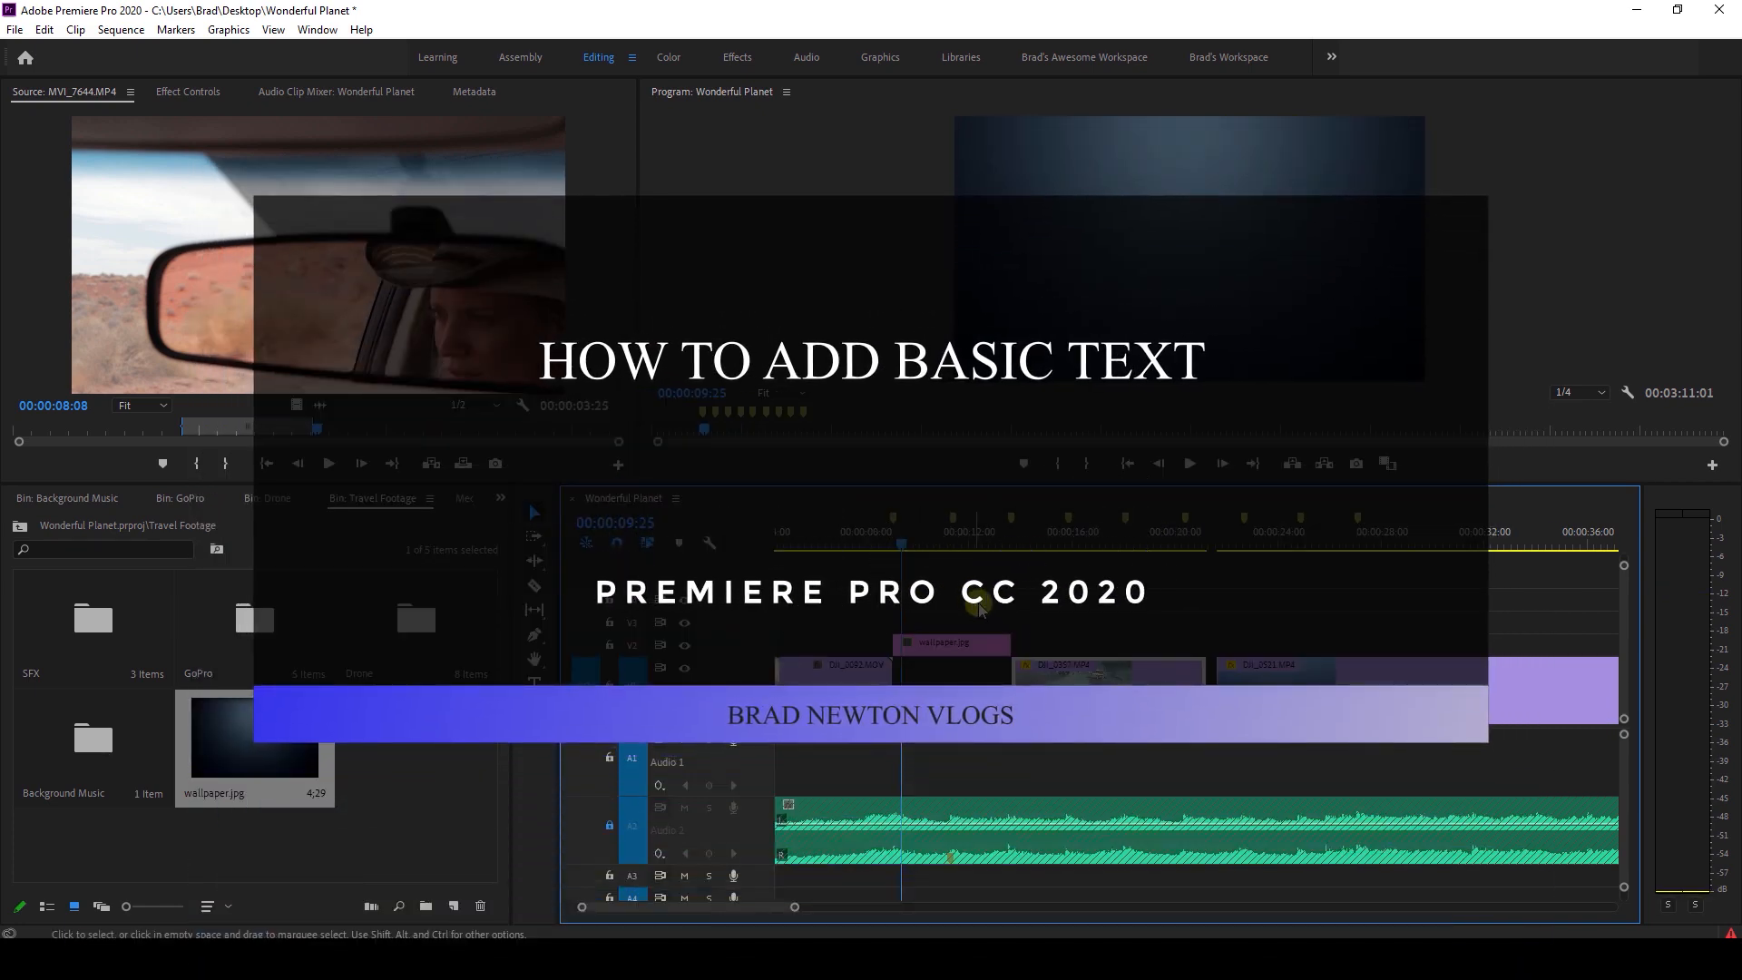
scroll(969, 617, down, 3)
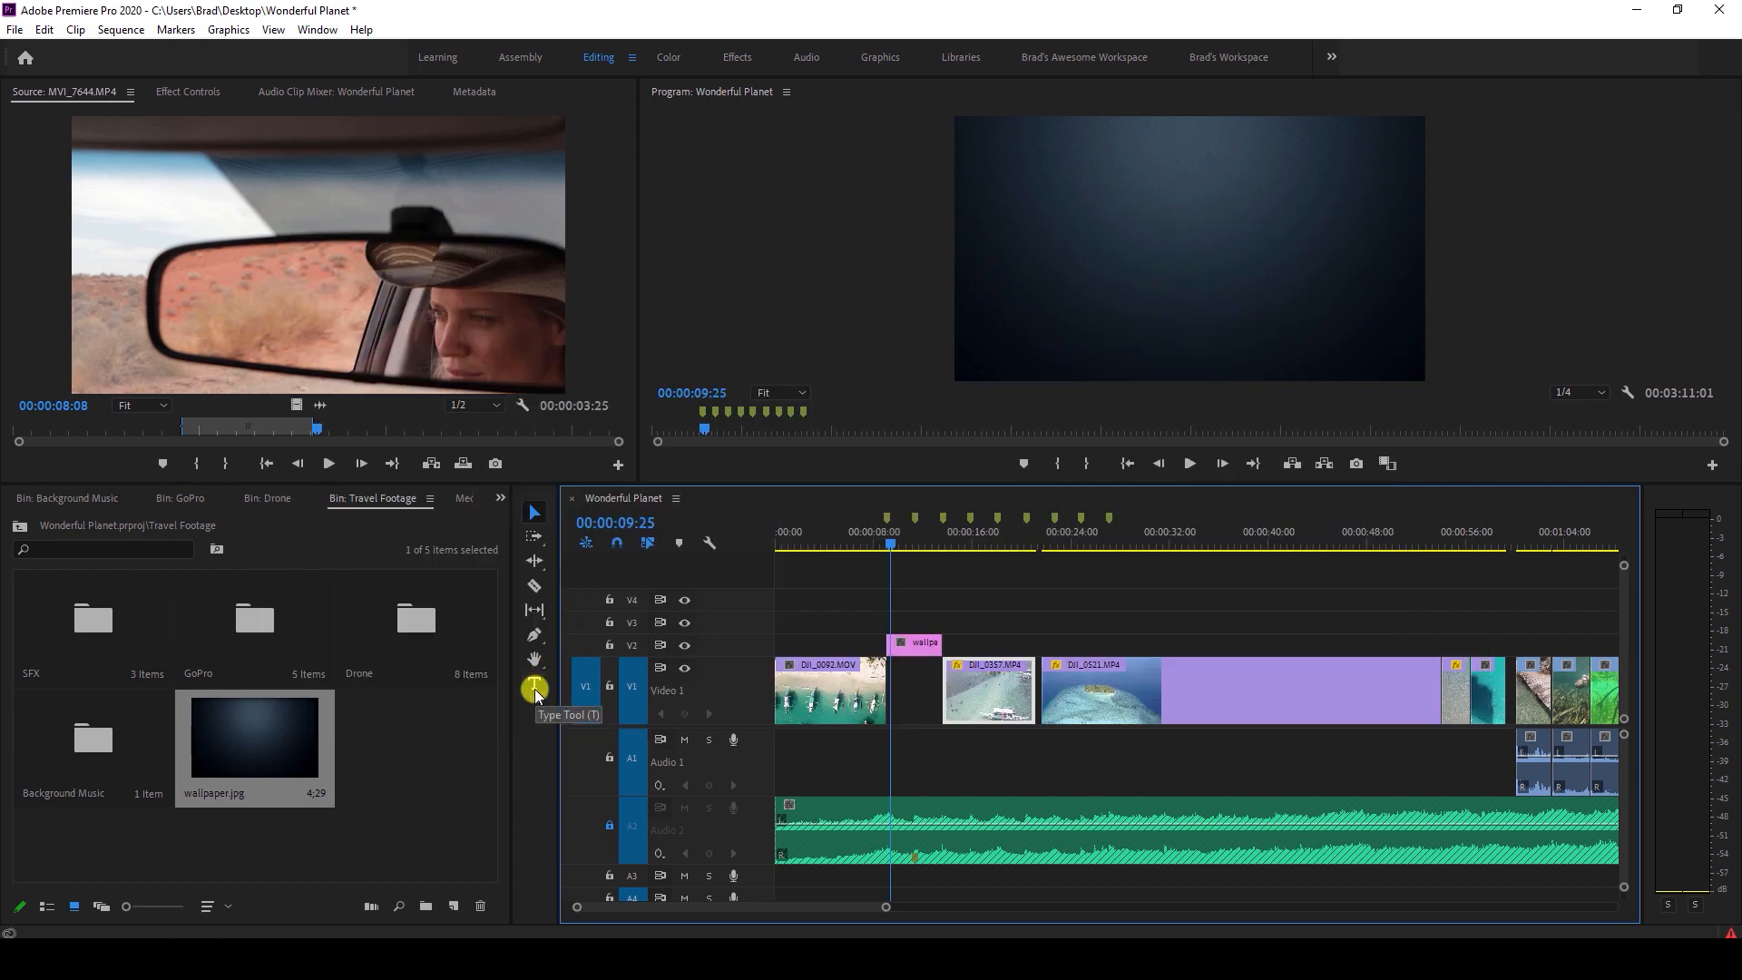
key(t)
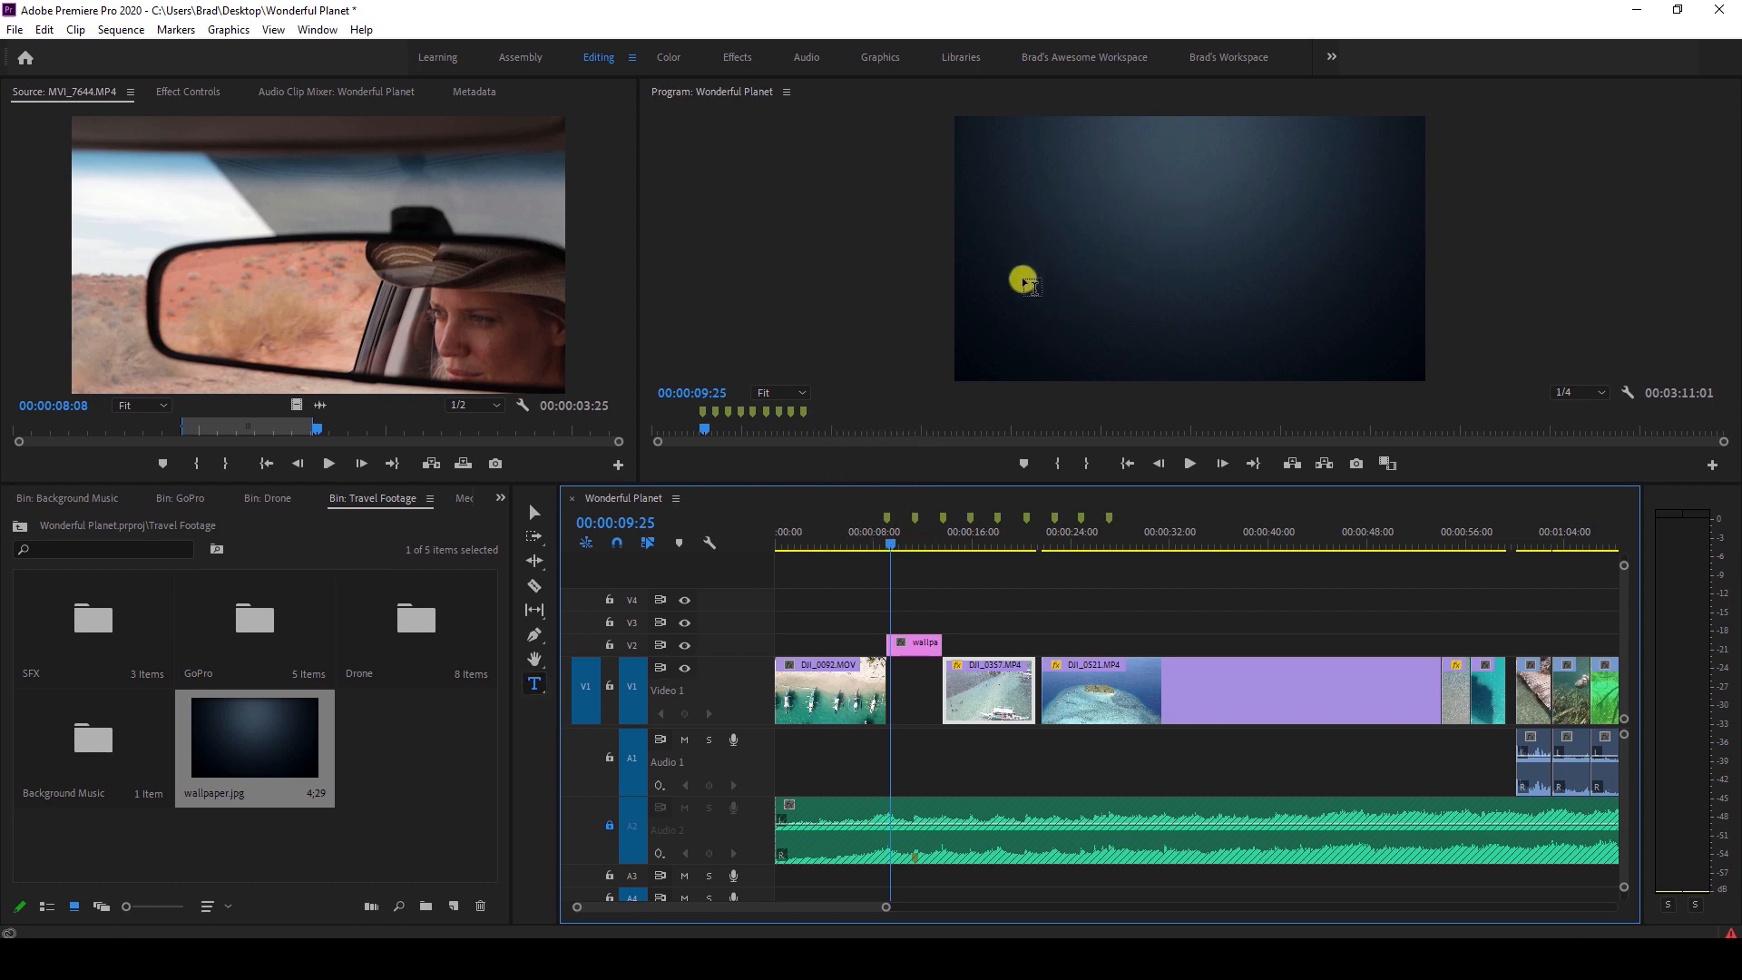
click(1074, 234)
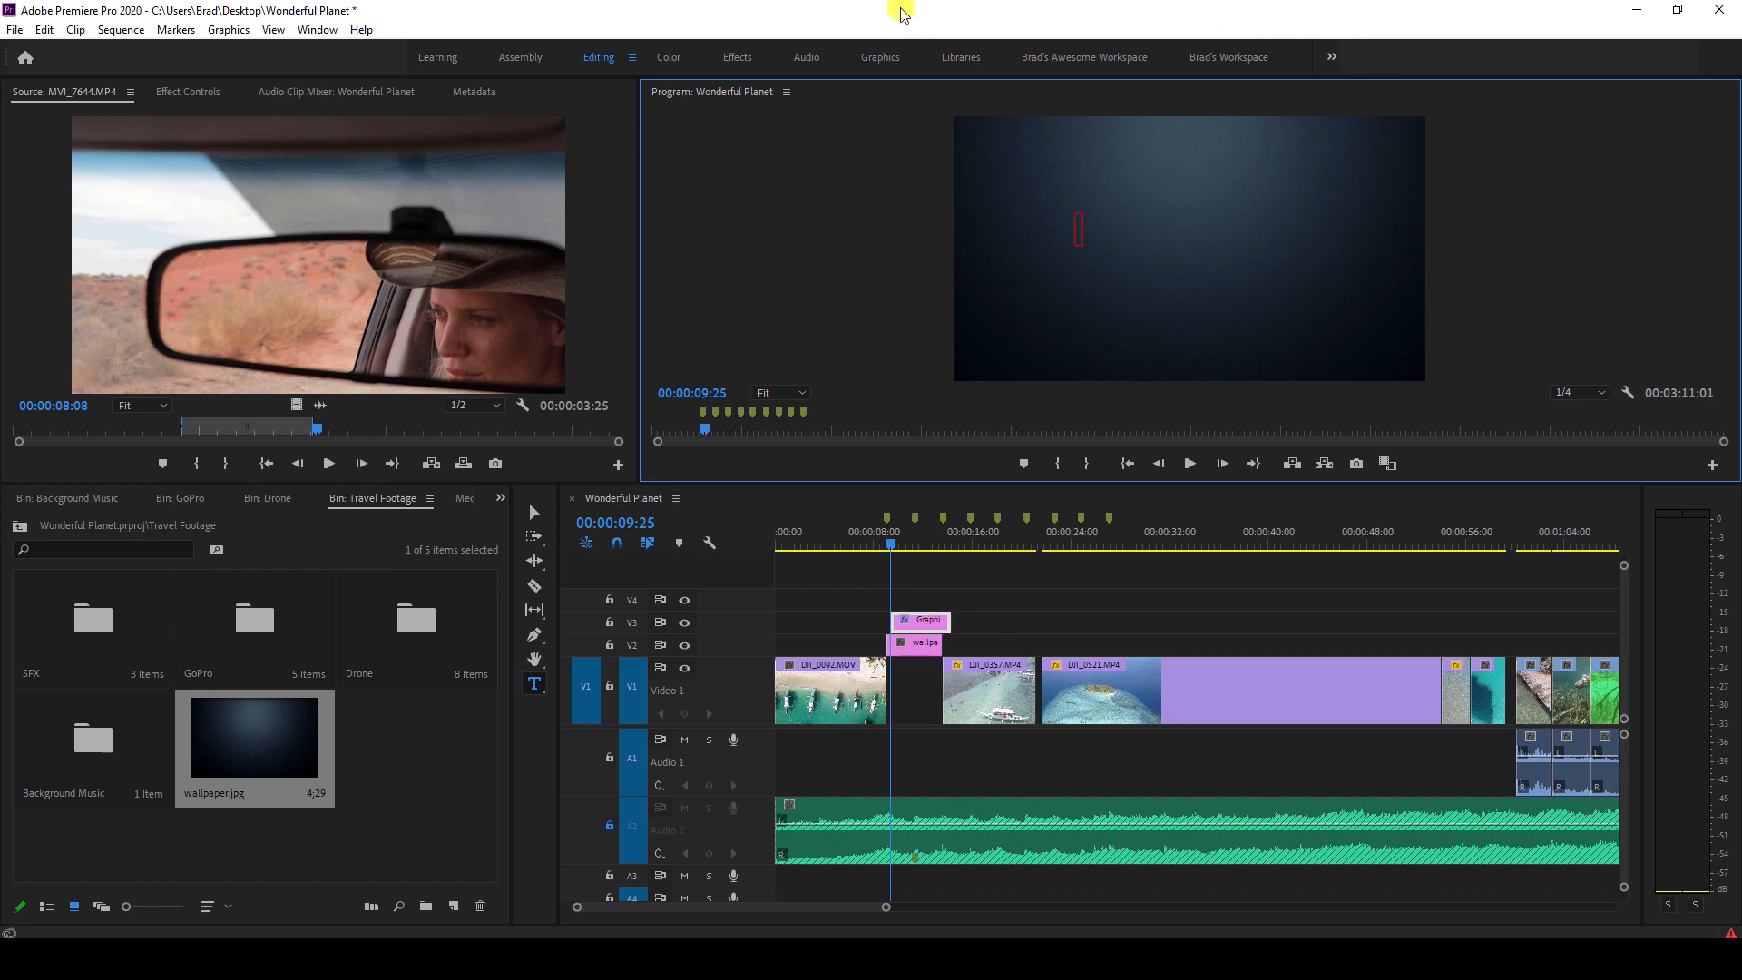
Open Essential Graphics and show the editing properties of the new text layer.
click(325, 30)
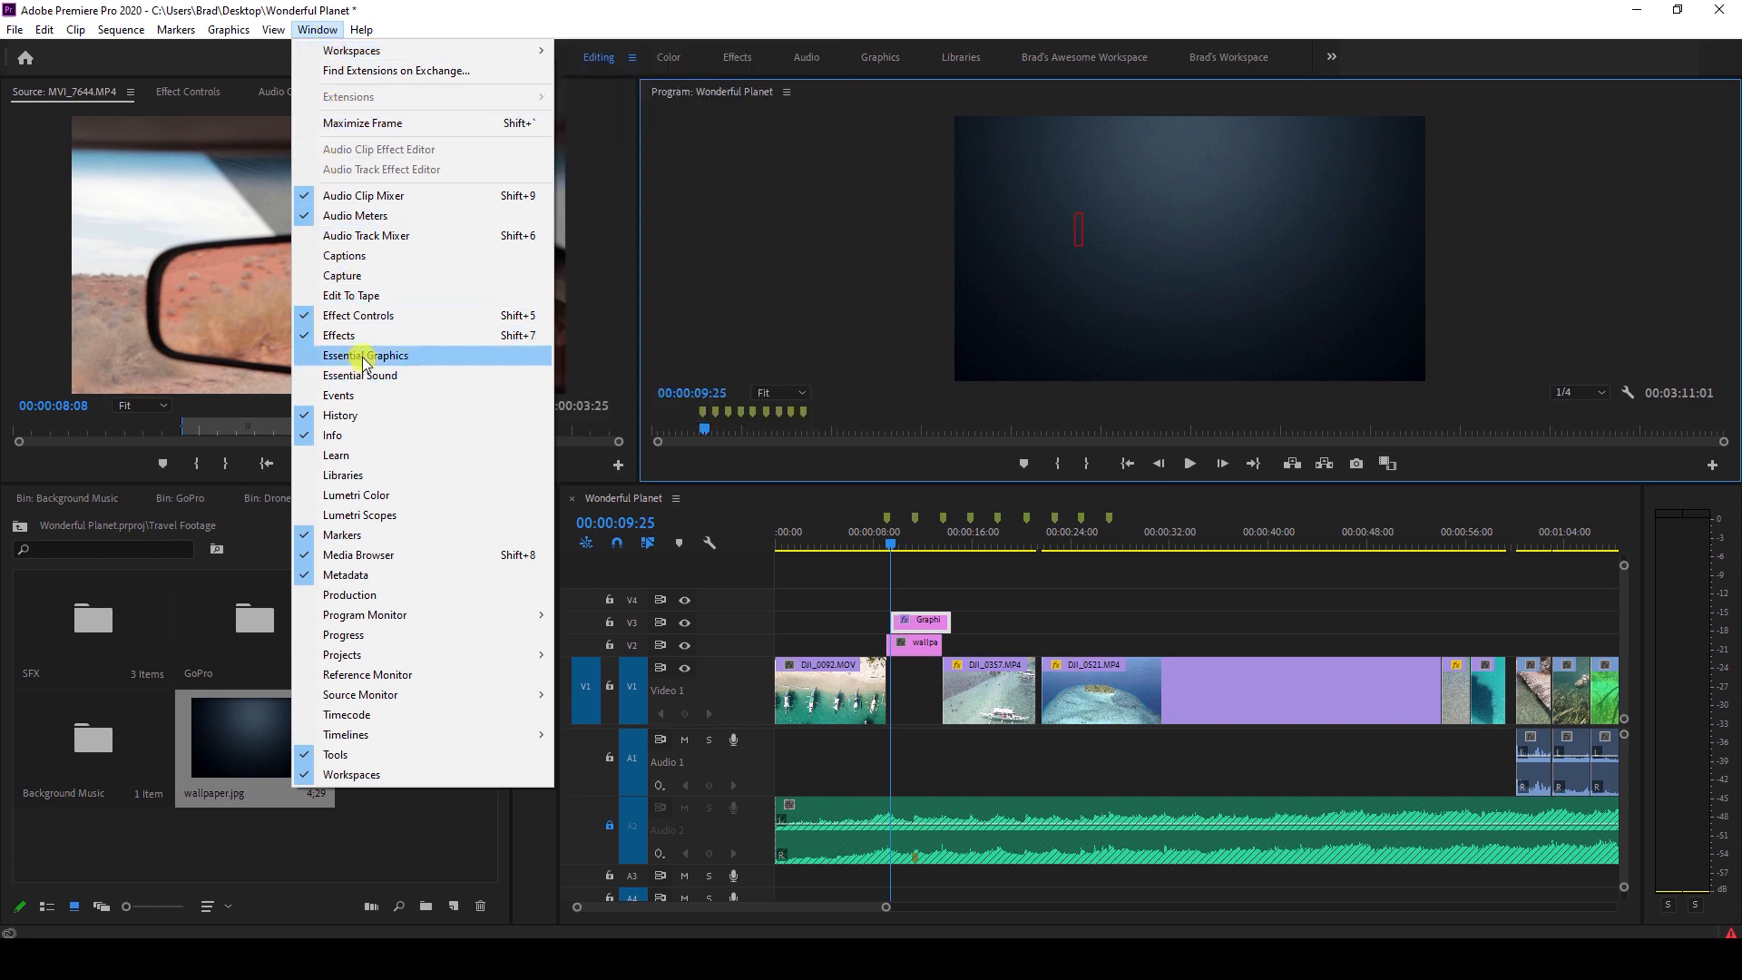
click(390, 358)
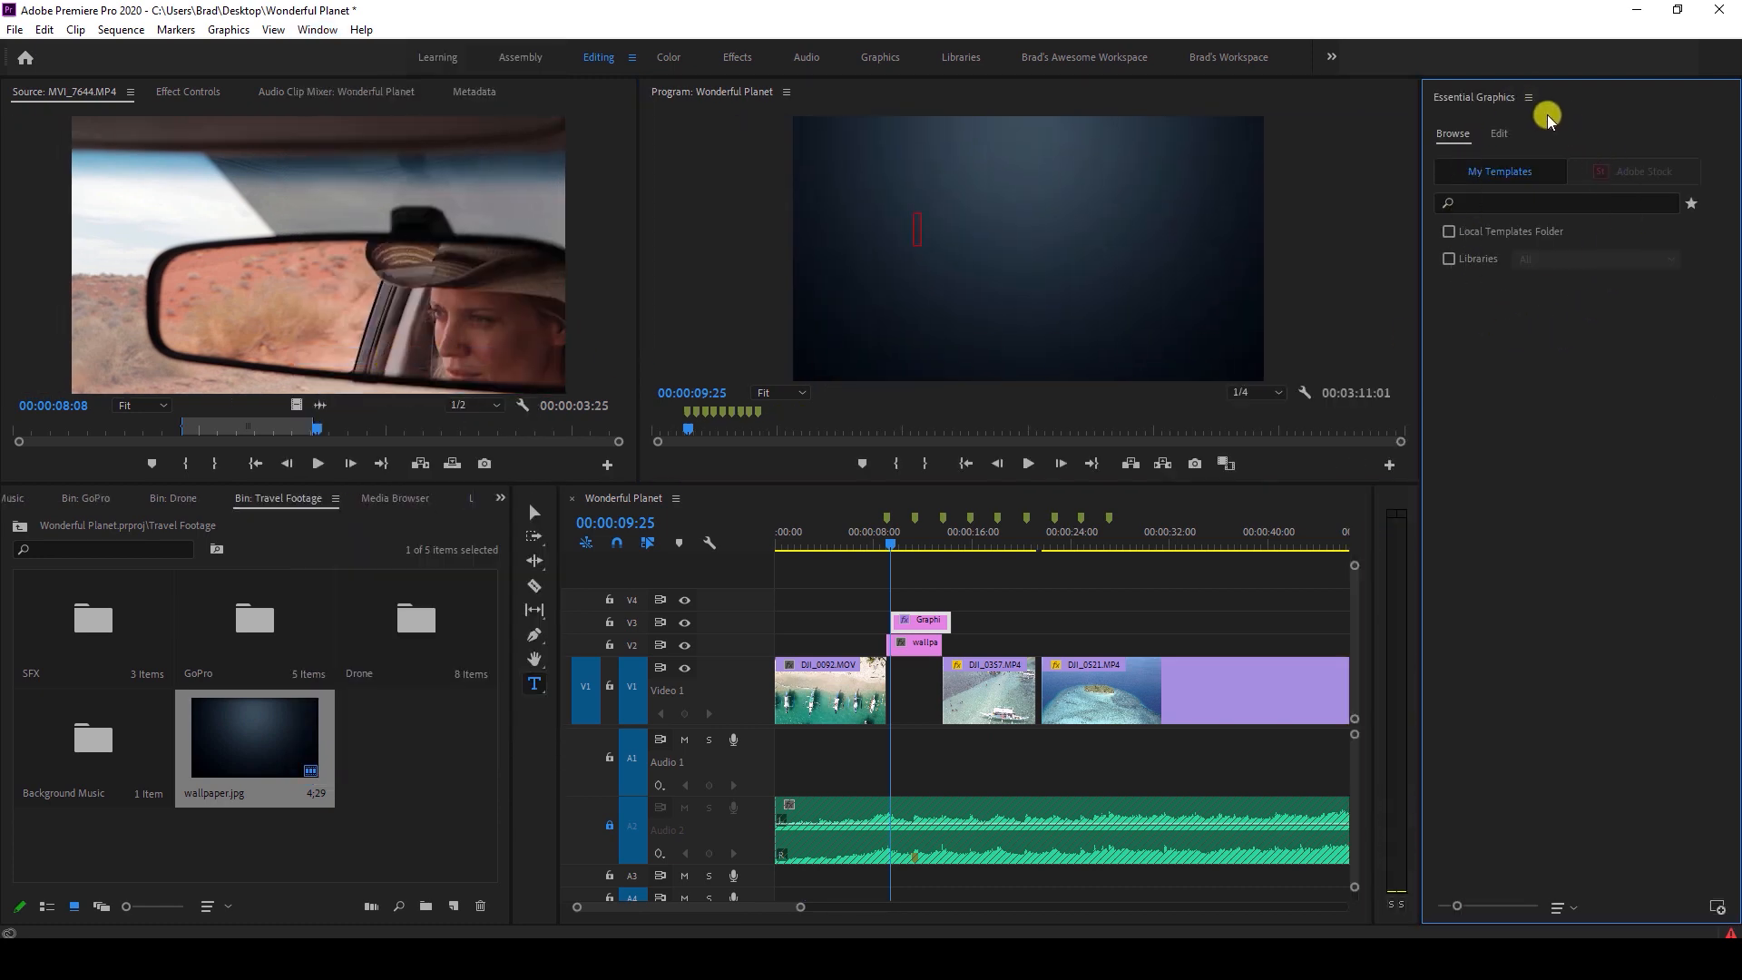
click(1558, 169)
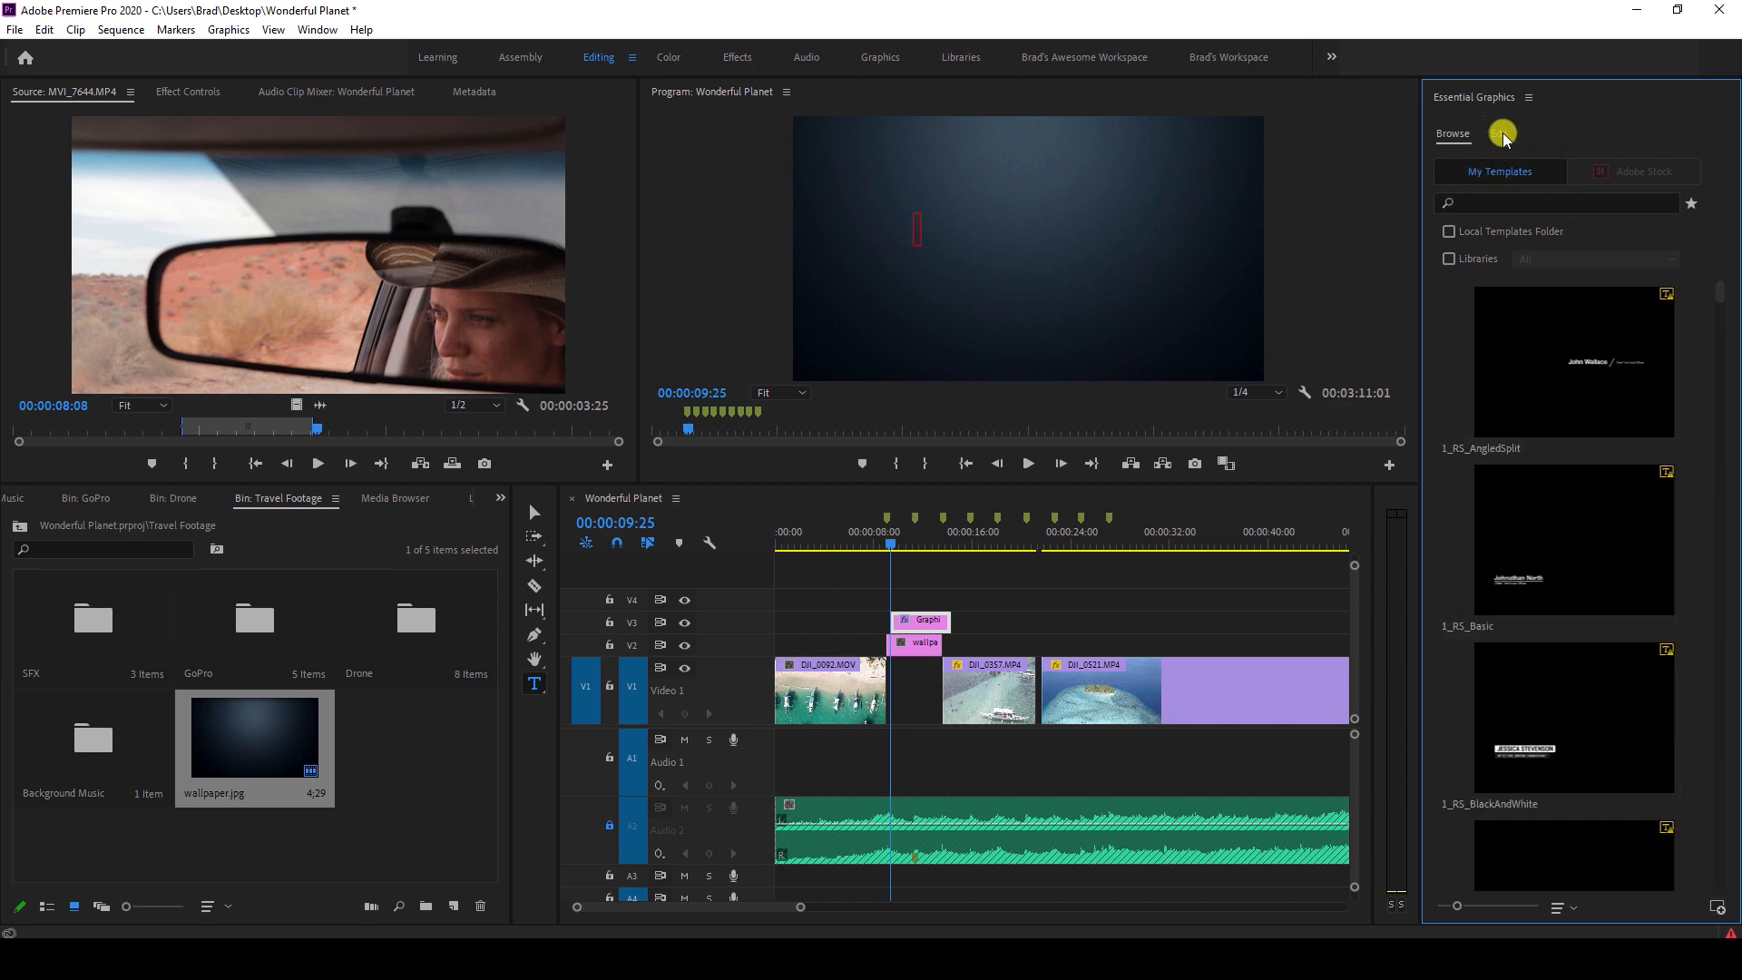
click(1500, 135)
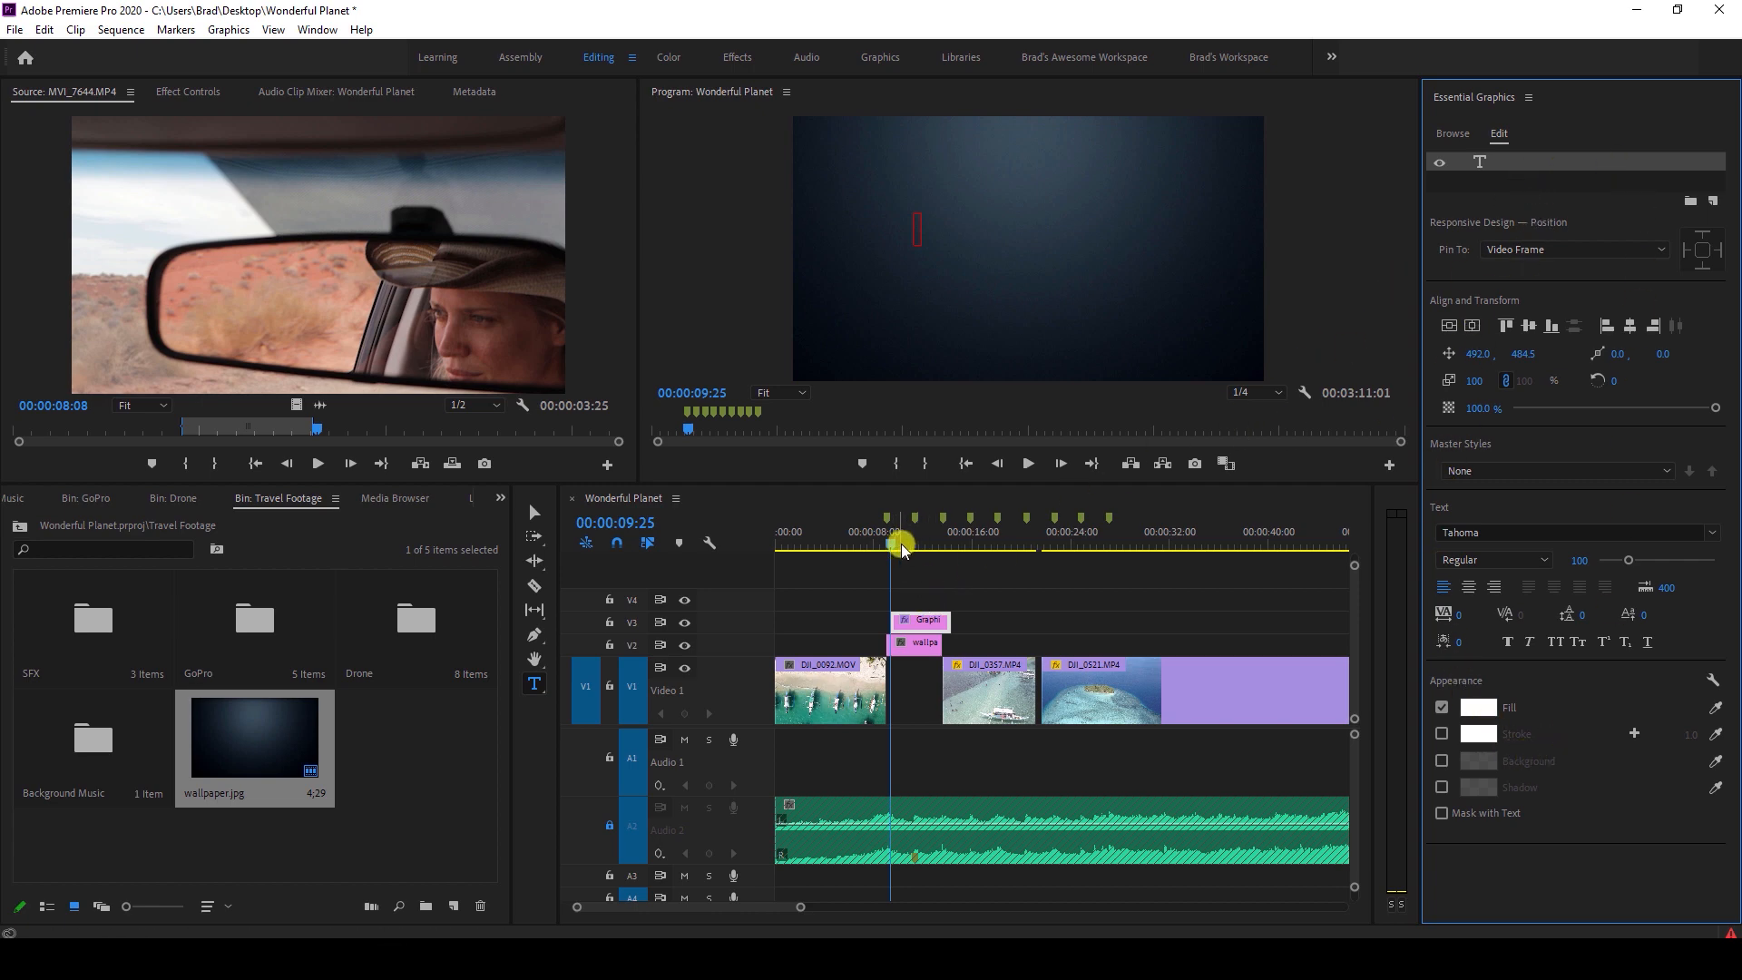
Extend the end of the V3 graphic clip over DJI_0357.MP4 and place the playhead at 00:00:11:46.
drag(901, 546, 924, 544)
drag(944, 624, 1004, 622)
drag(916, 538, 918, 541)
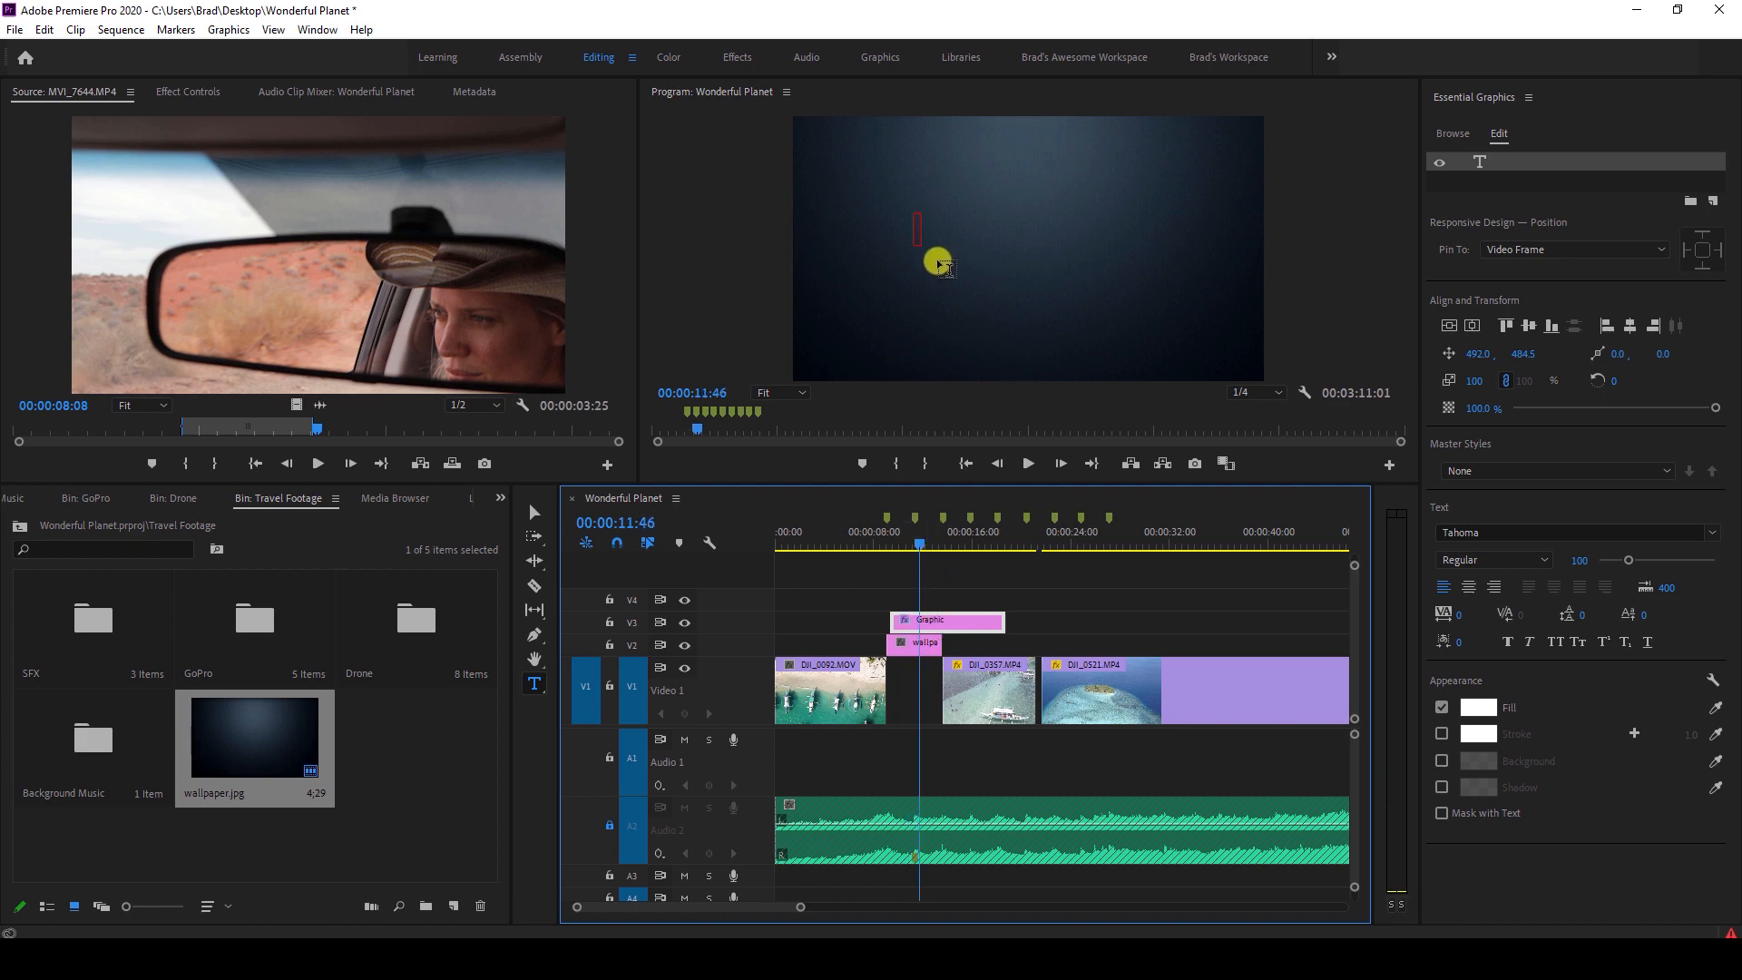
Enter a two-line title in the text layer: the presenter's first name followed by PRESENTS, and WONDERFUL PLANET beneath it.
click(917, 232)
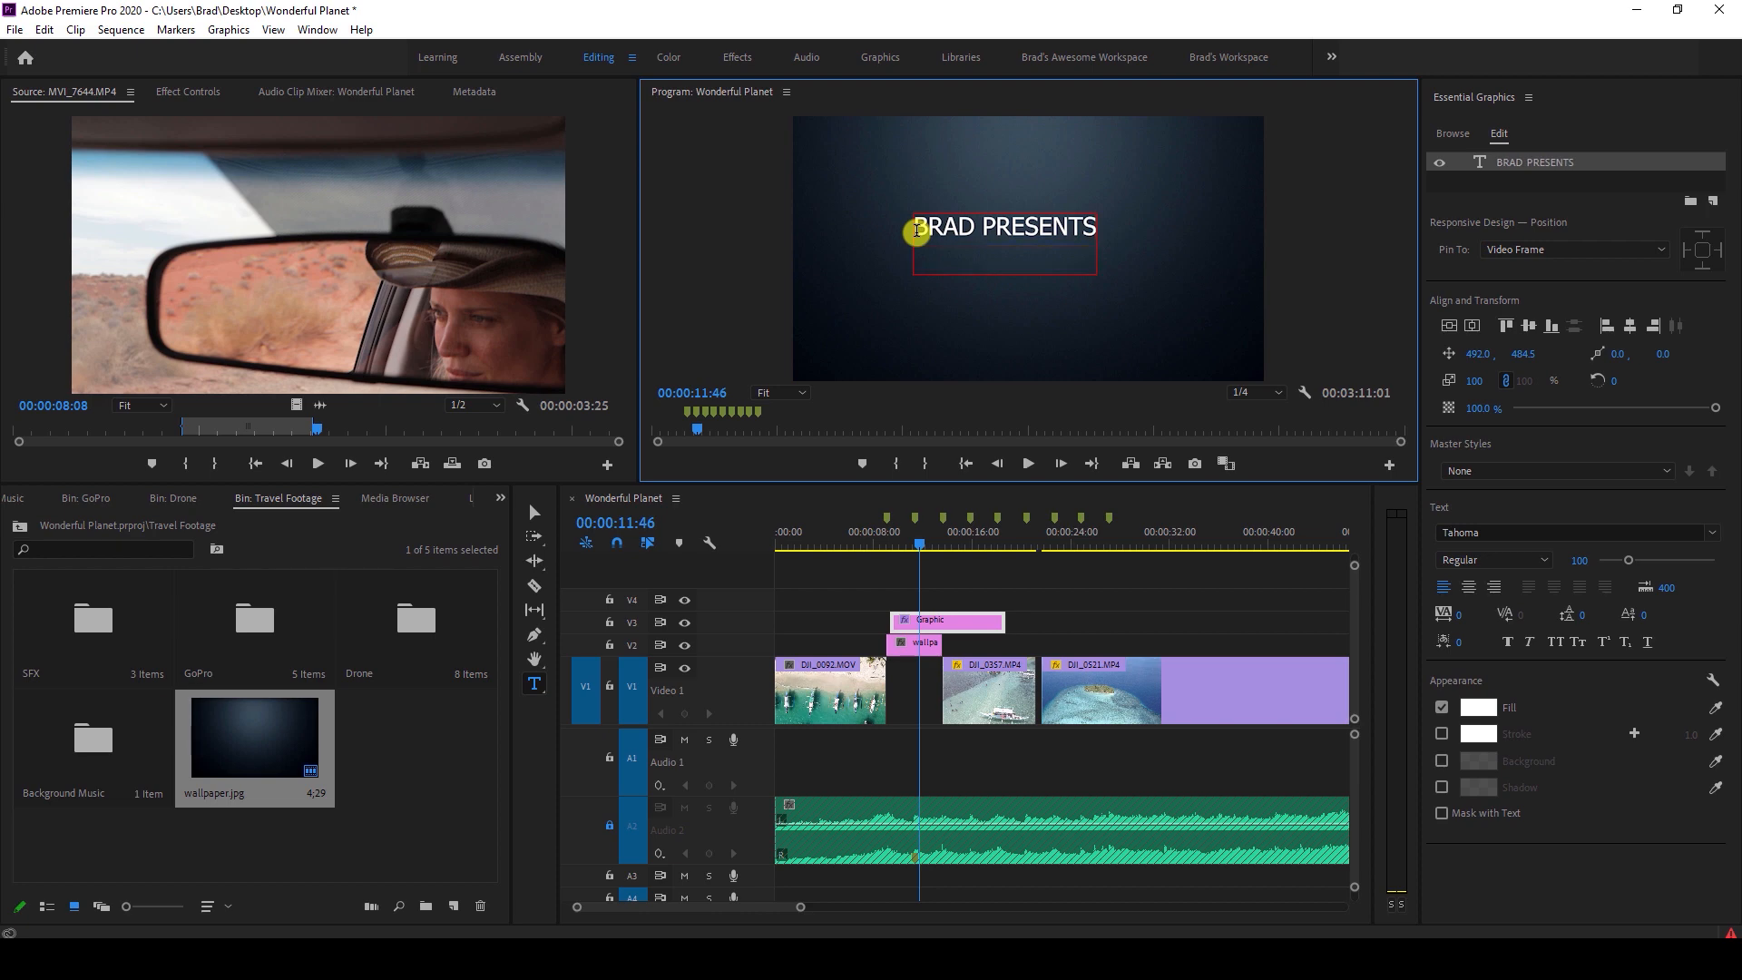
text(WONDERFUL PLANETw)
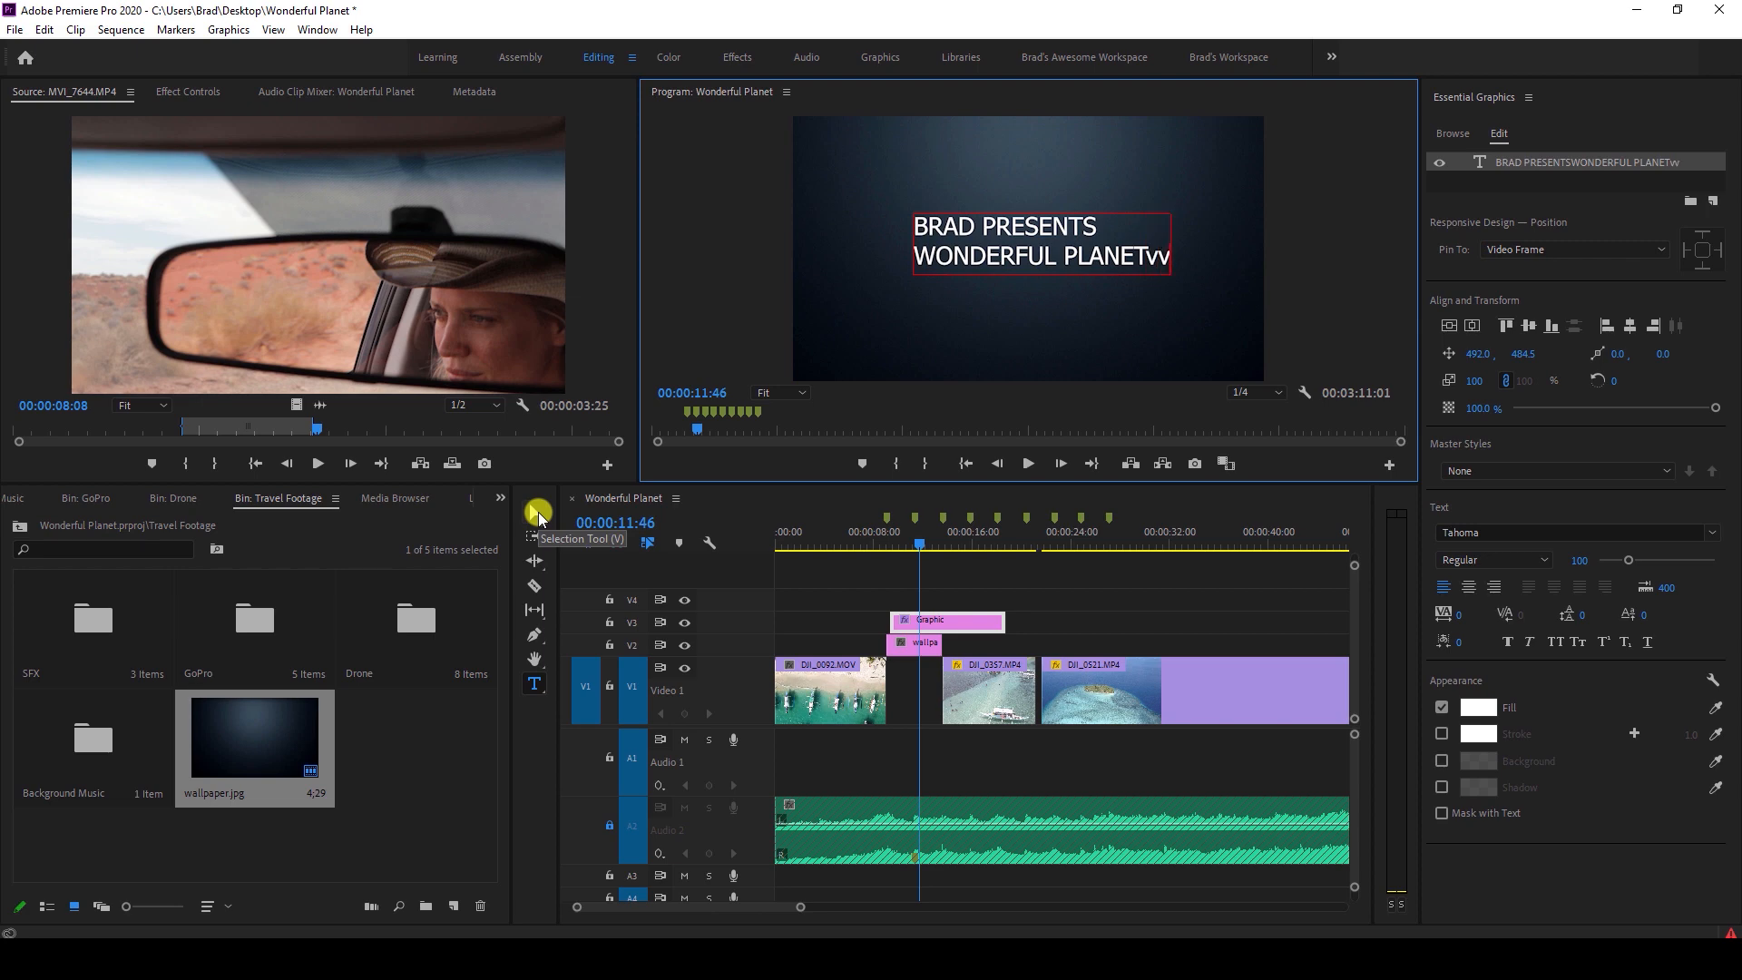
key(BackSpace)
click(538, 518)
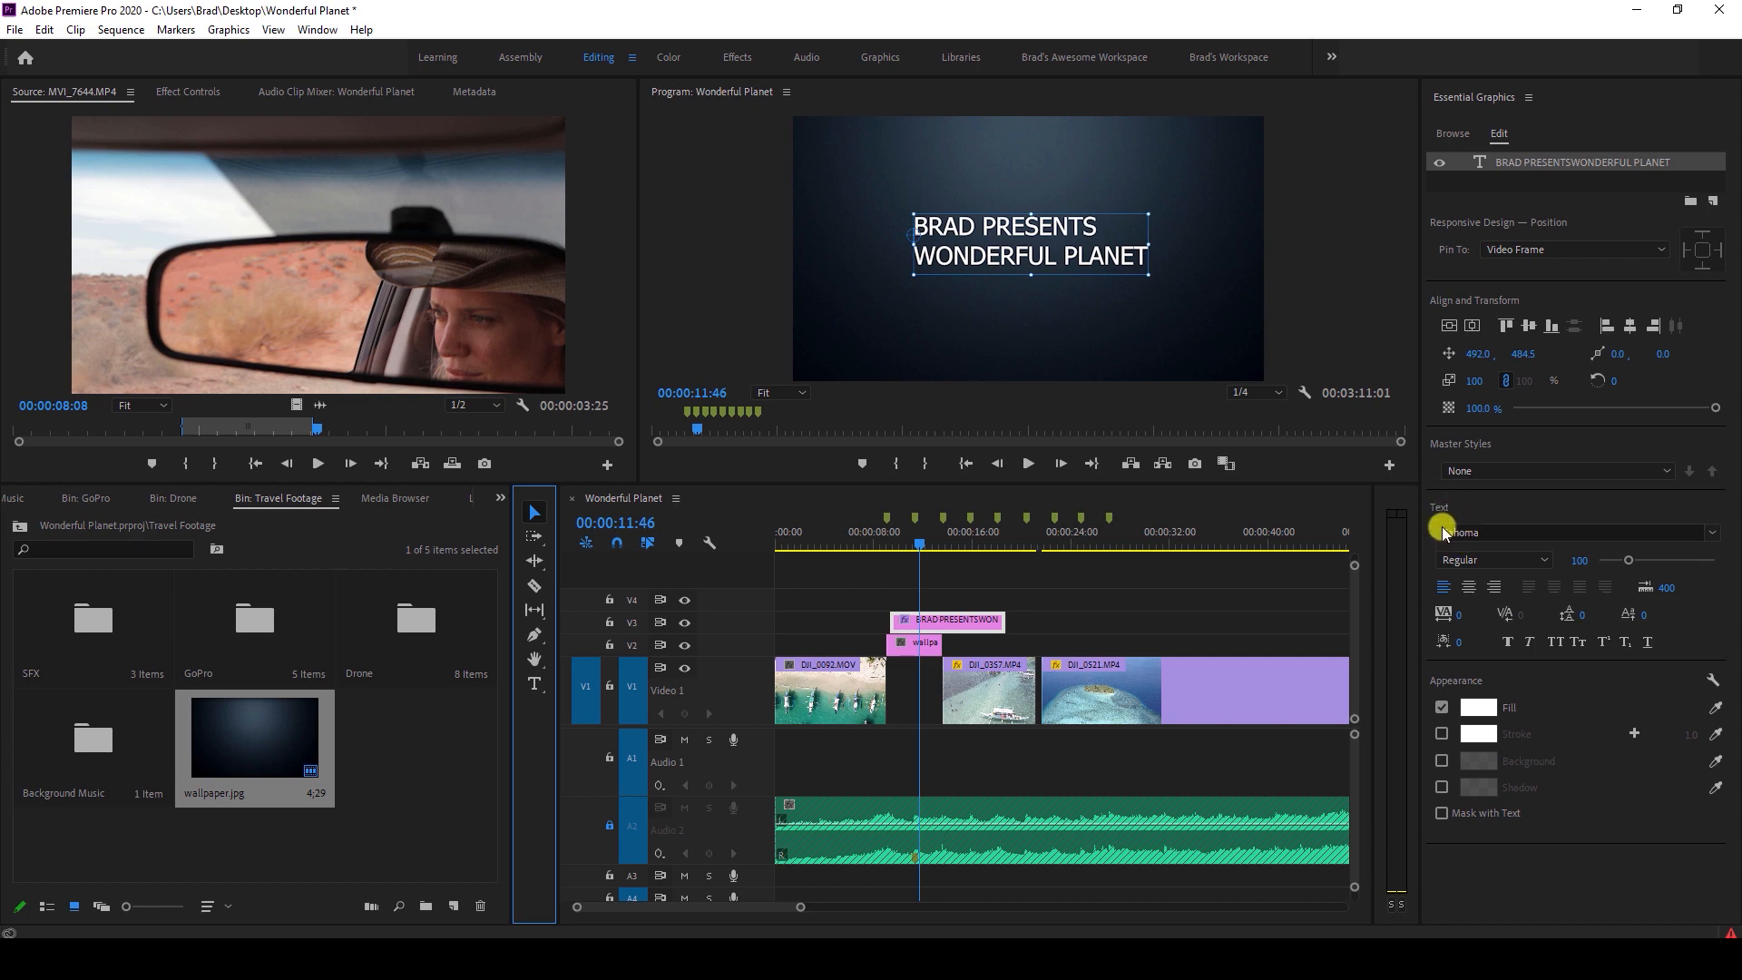
click(1713, 537)
click(1713, 537)
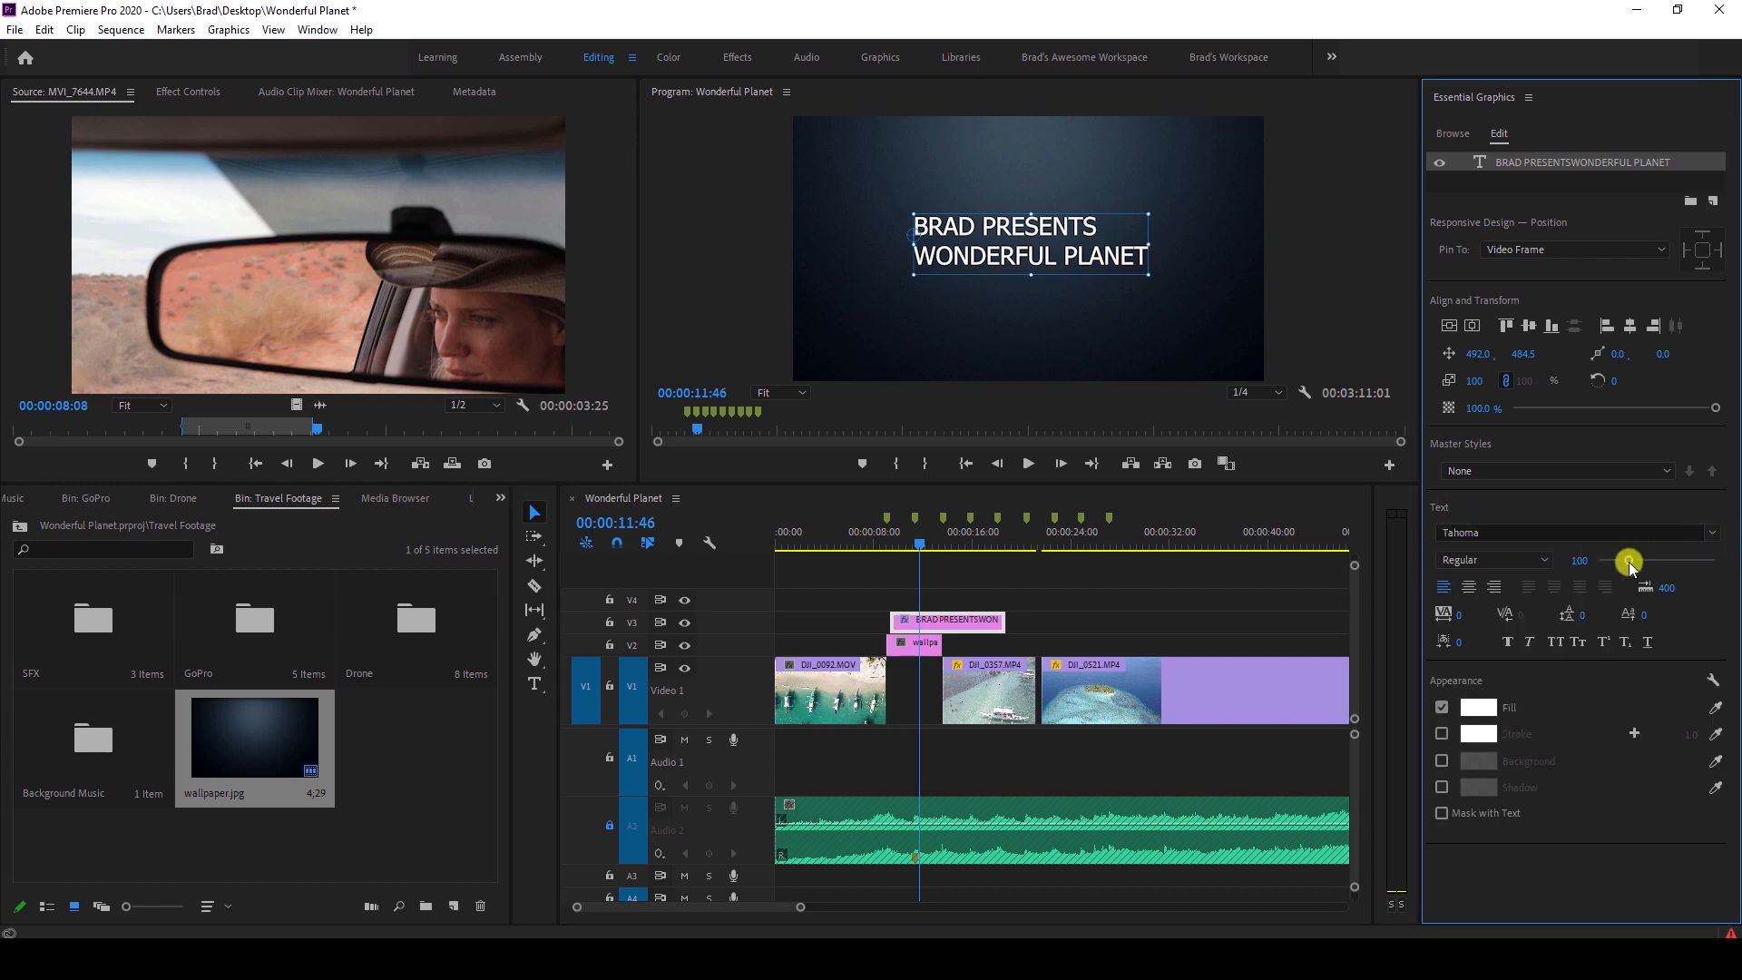
mouse_move(1629, 562)
mouse_down()
mouse_move(1612, 560)
mouse_move(1626, 564)
mouse_up()
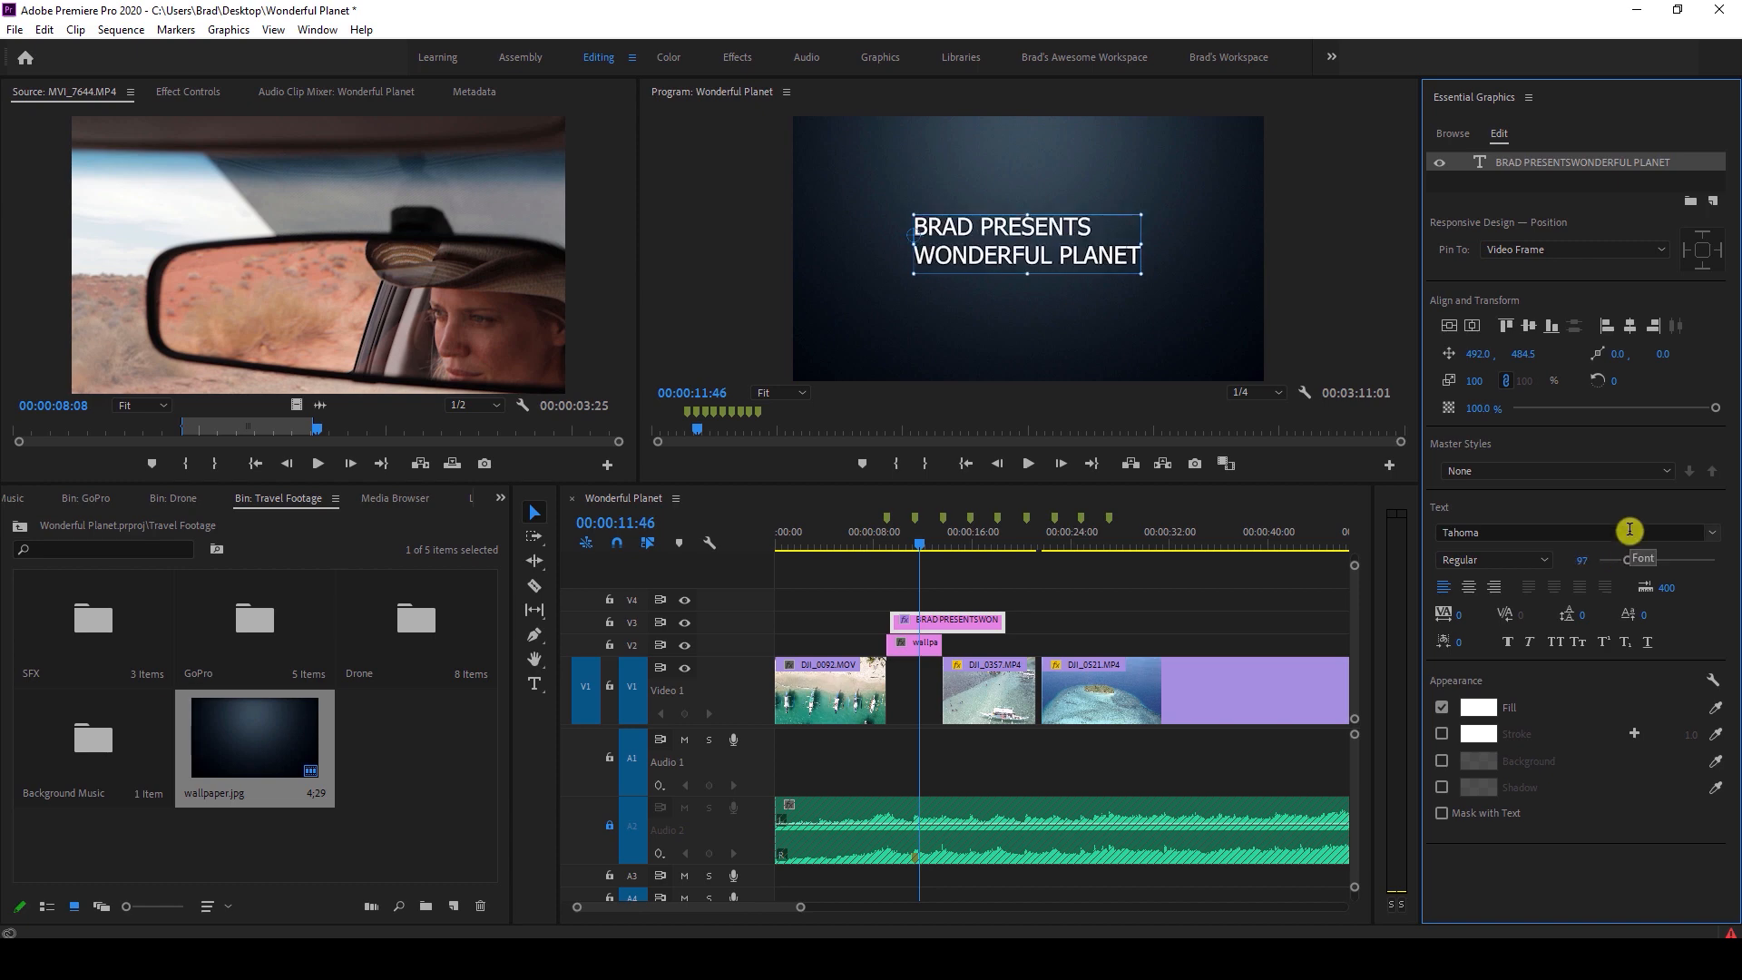
key(ctrl+z)
key(ctrl+z)
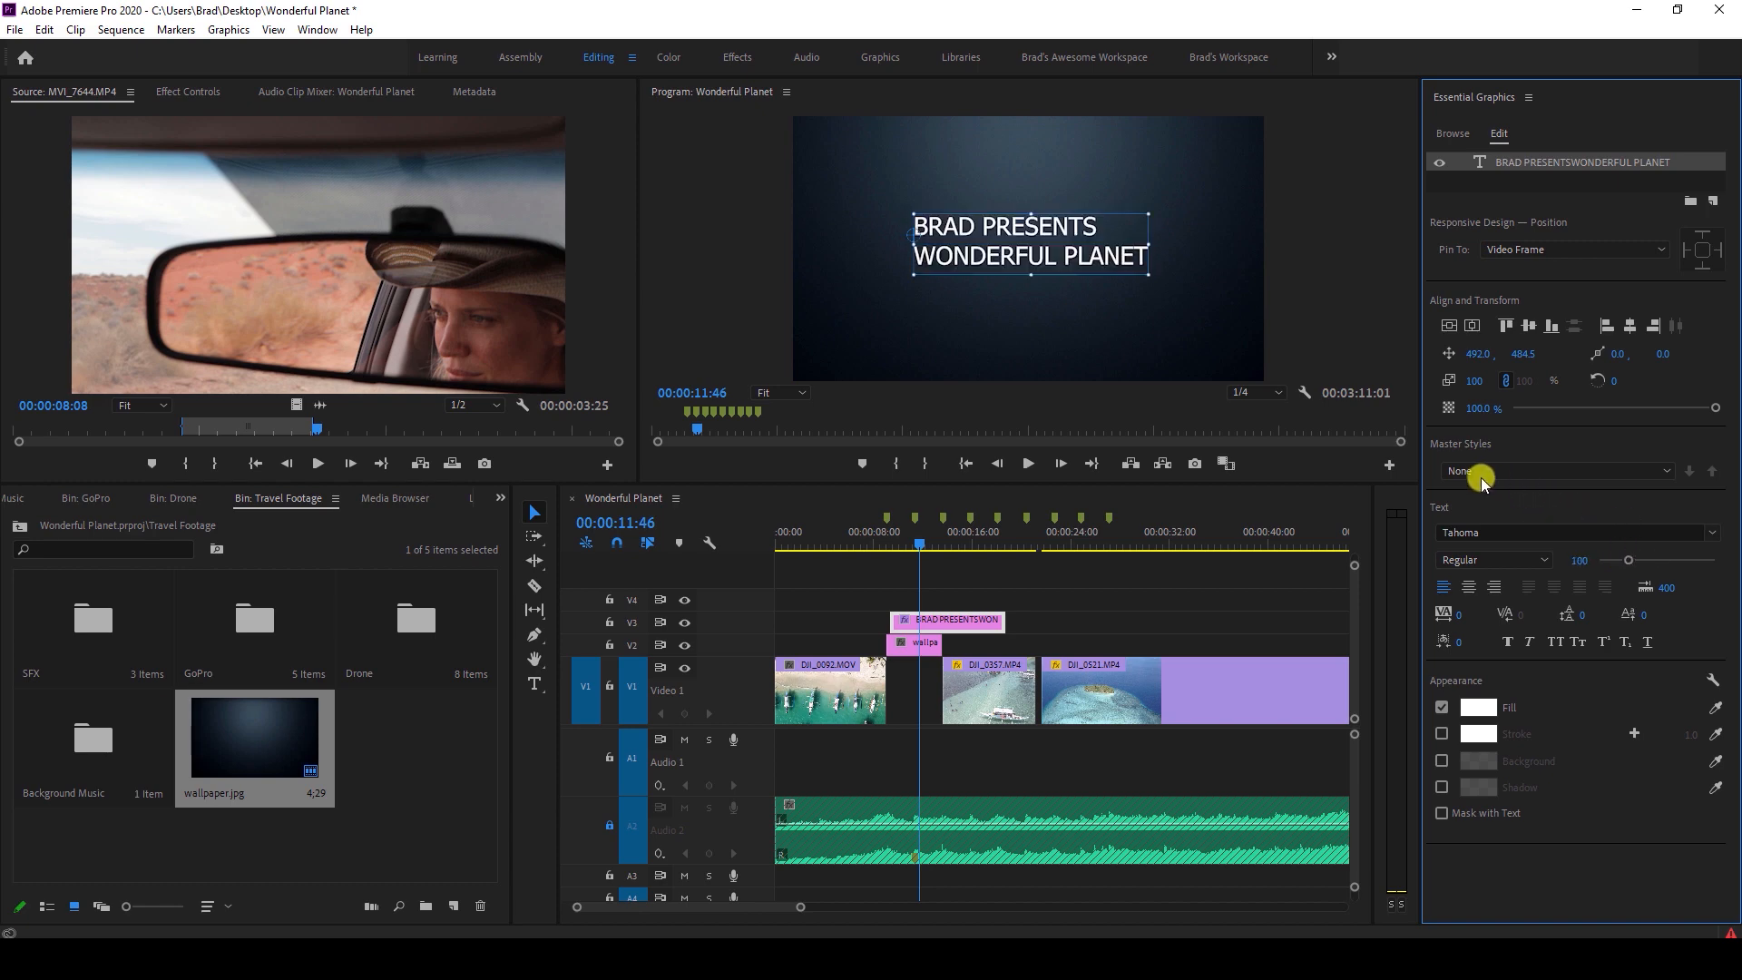
Center-align the two title lines and center the text horizontally and vertically in the frame.
click(1471, 590)
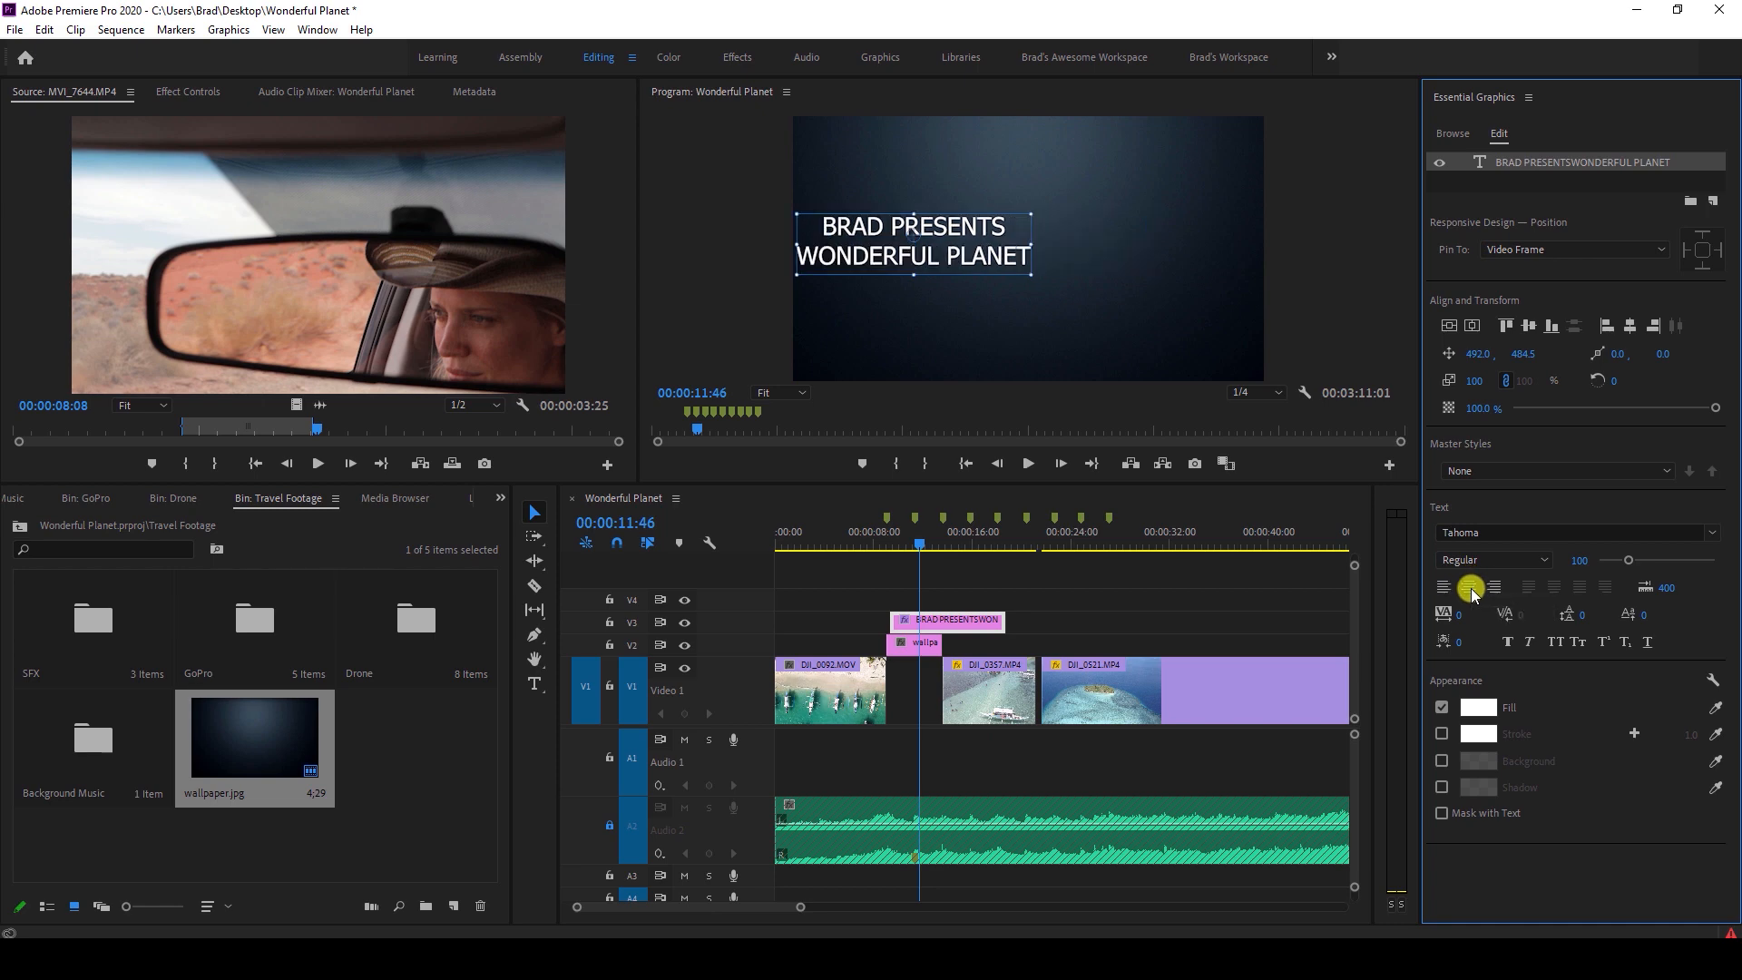
click(1473, 327)
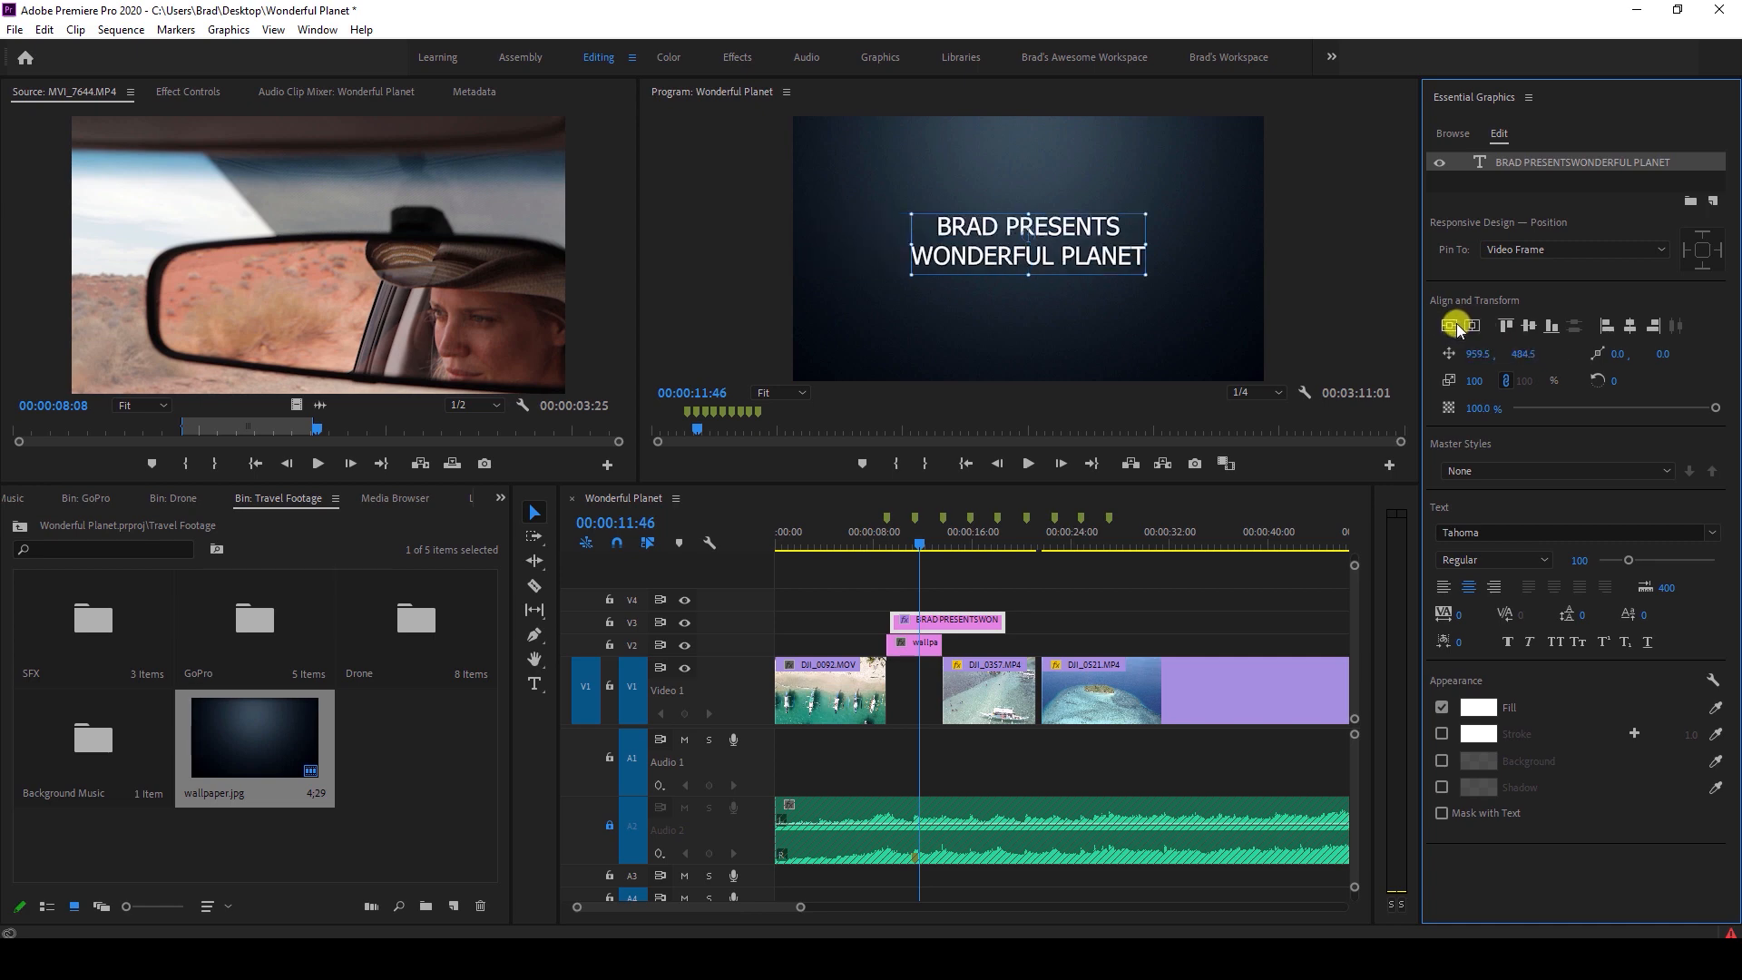
click(1451, 327)
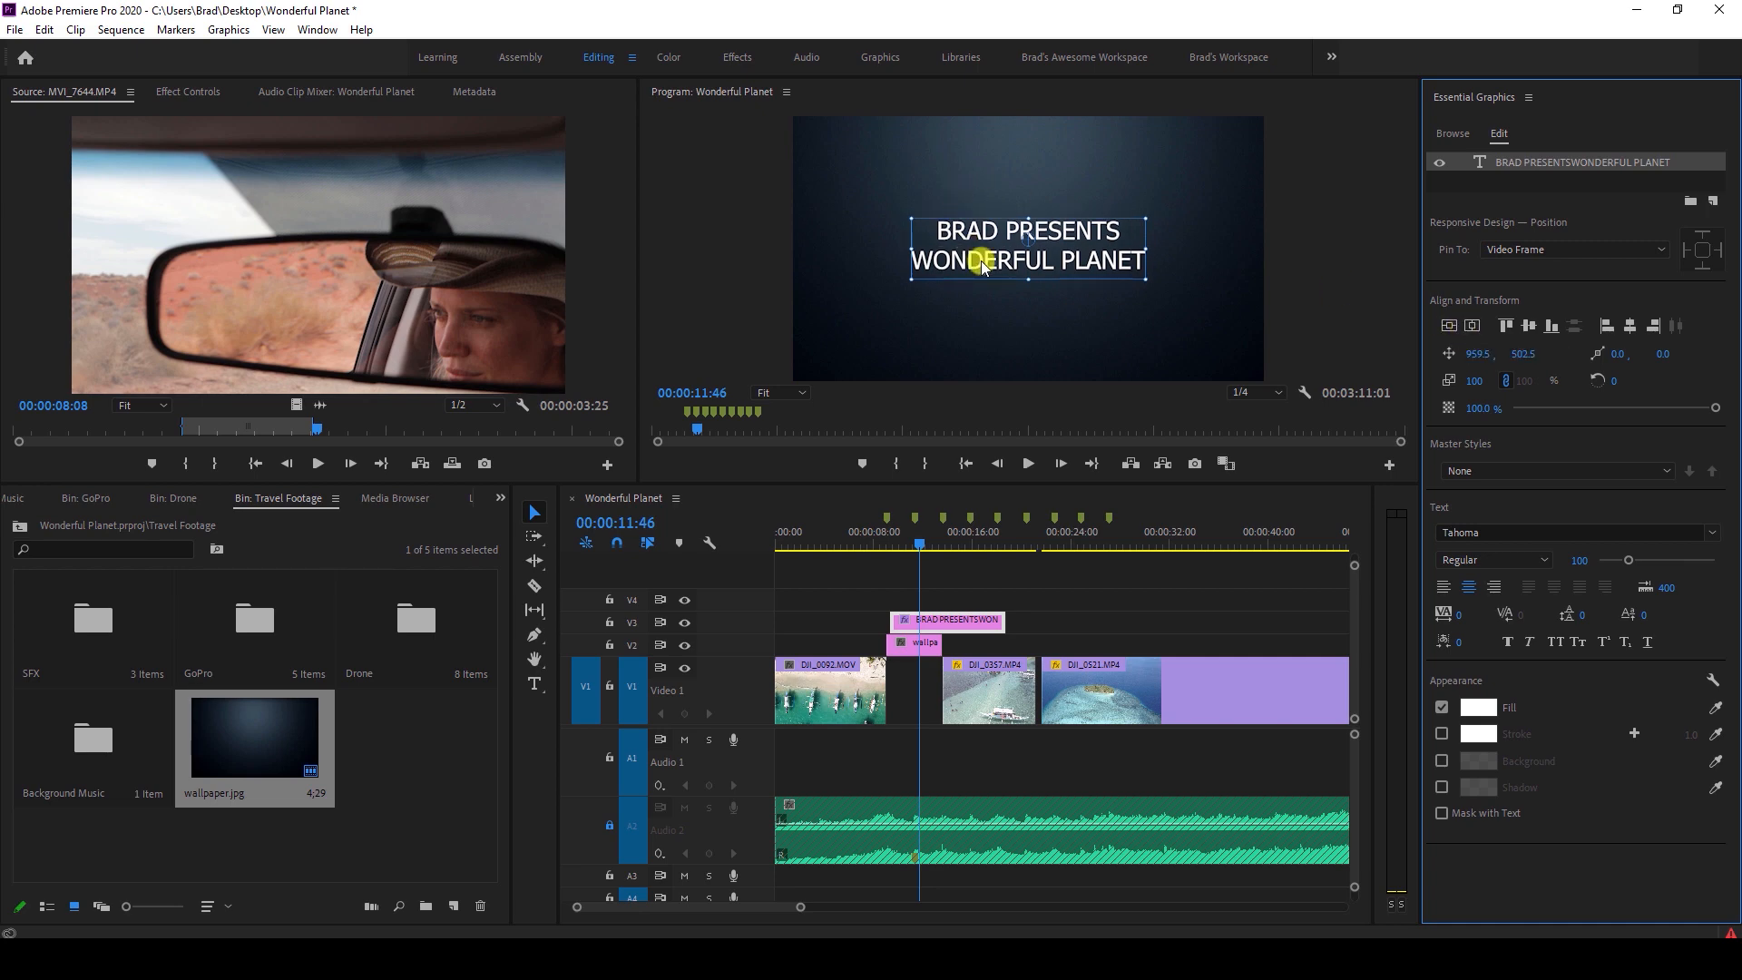
Move the title toward the frame's upper left and recenter it vertically and horizontally.
drag(979, 262, 887, 210)
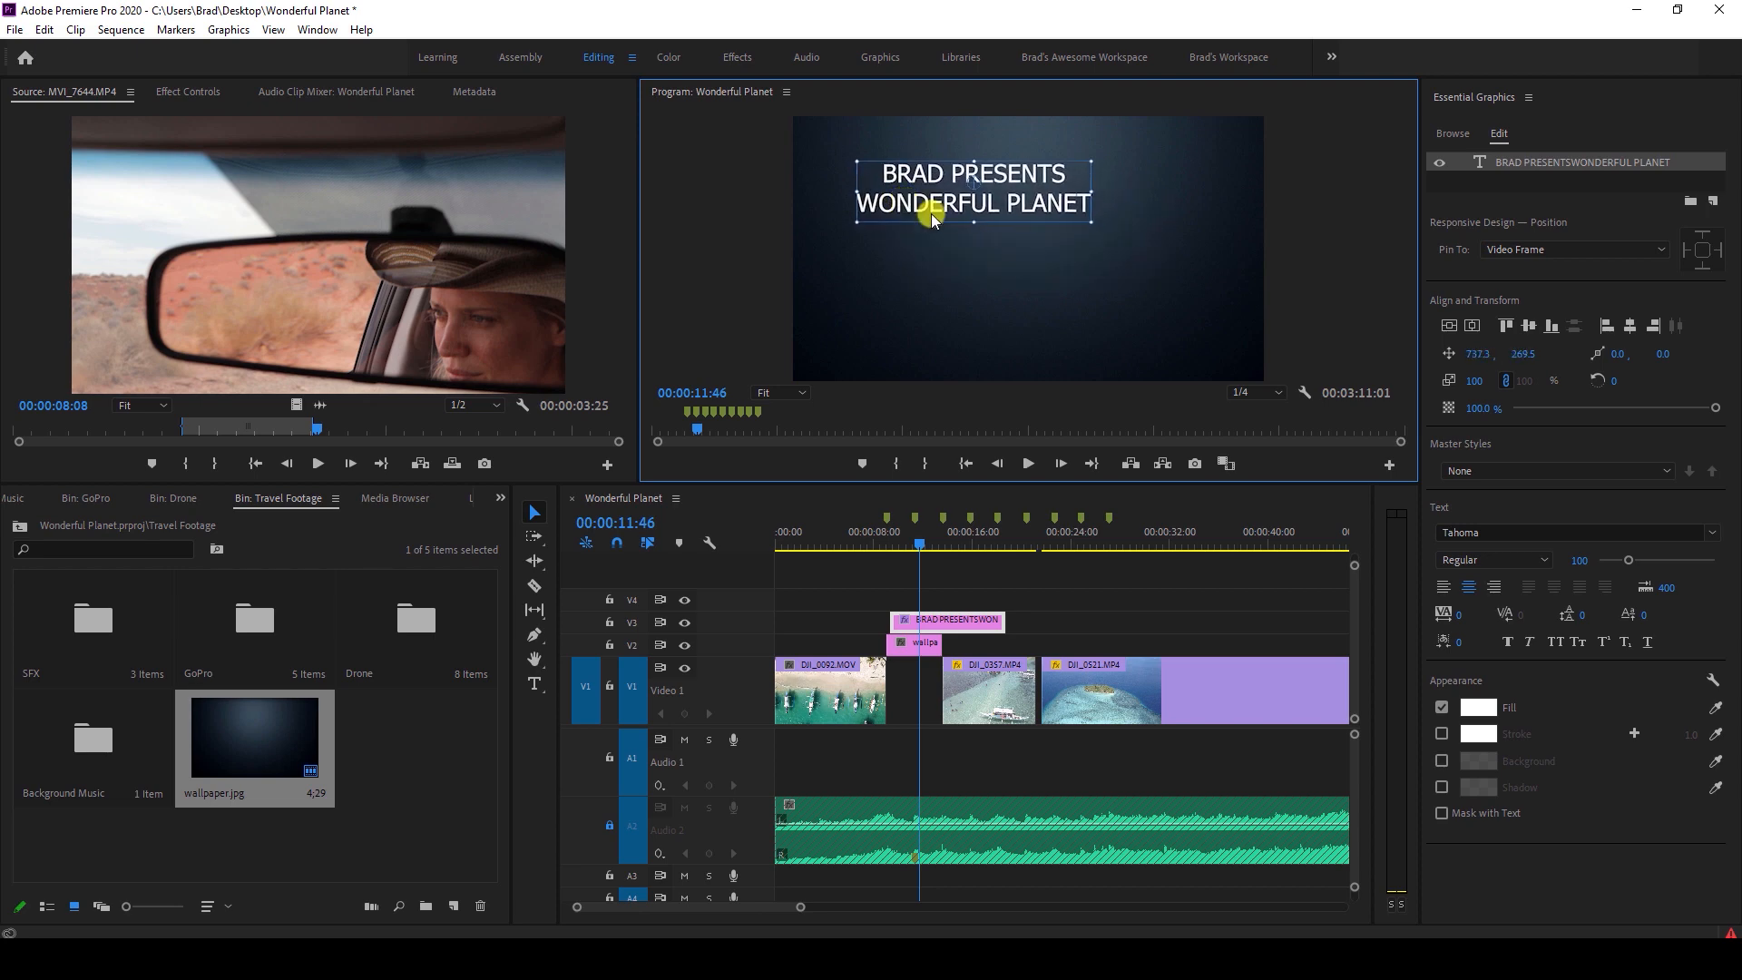
click(1450, 327)
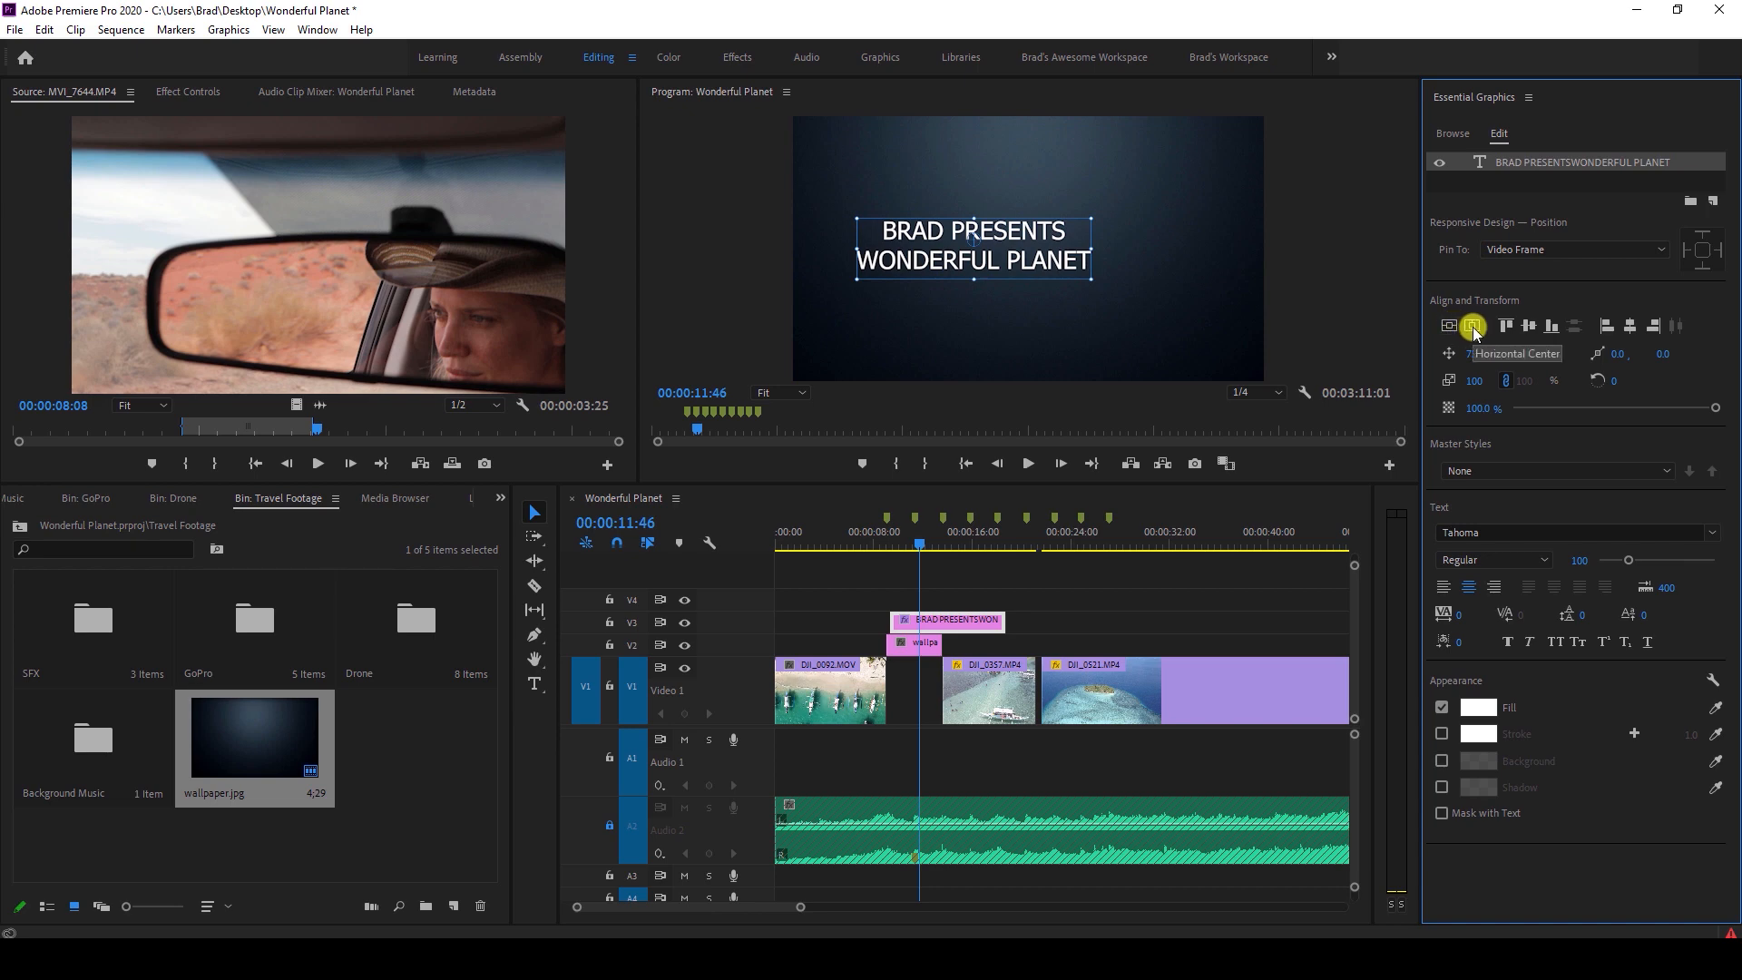
click(1472, 327)
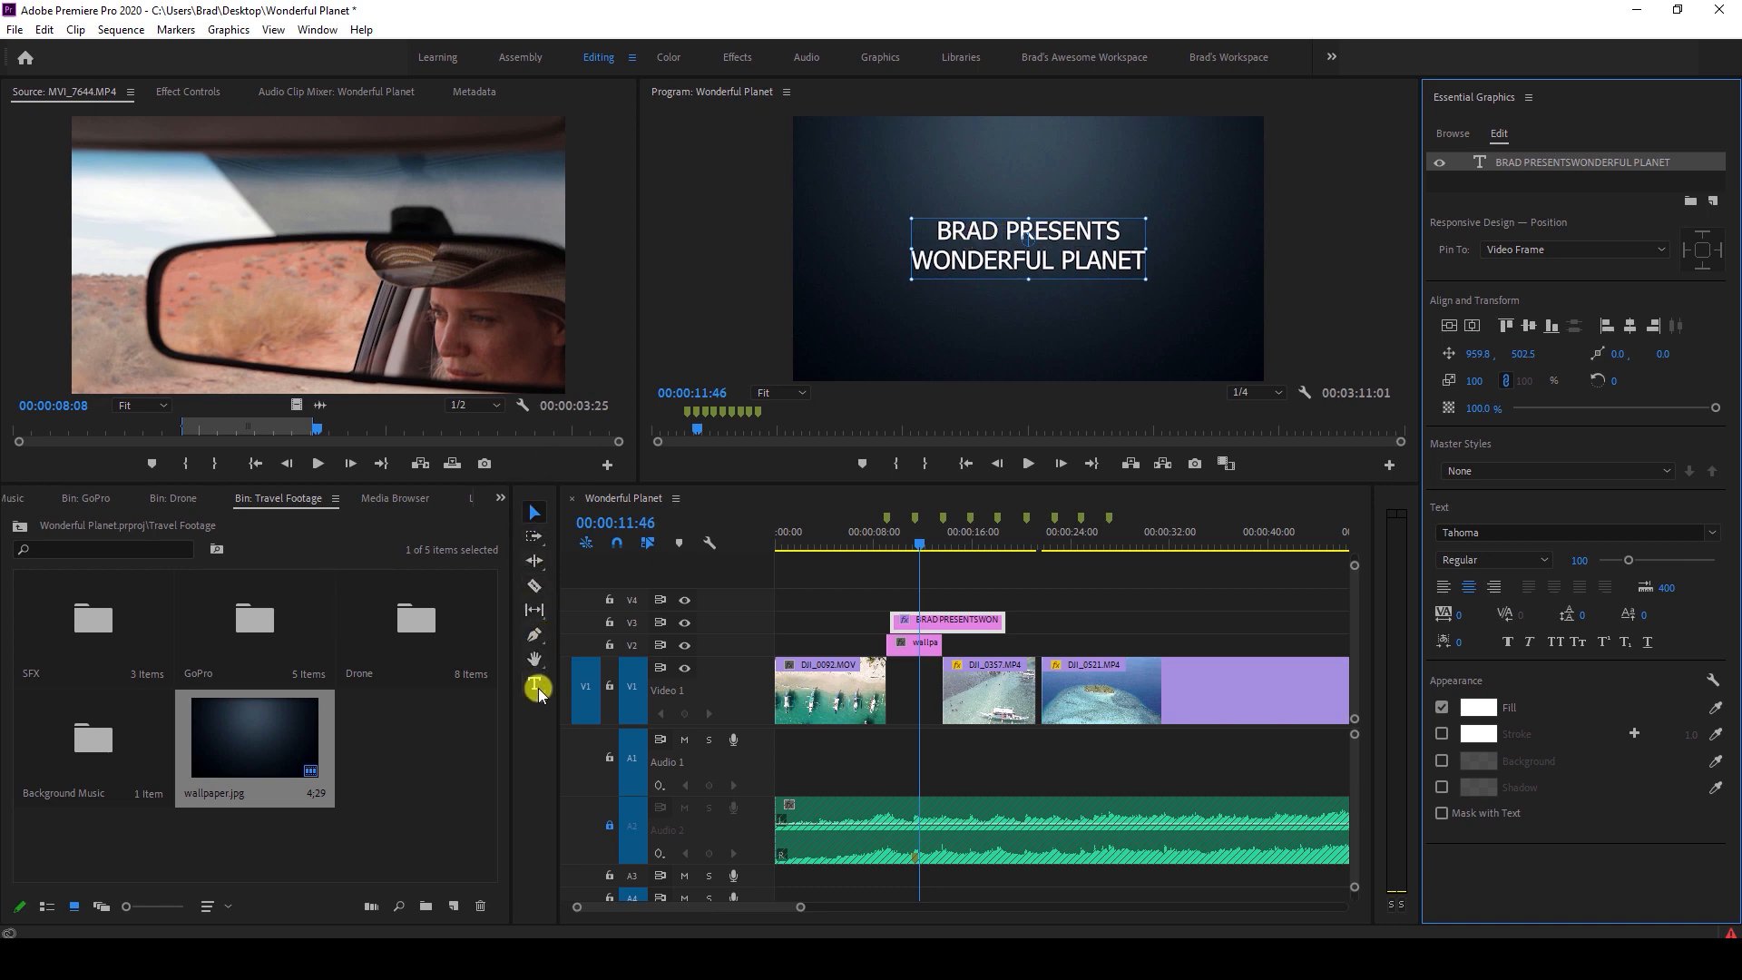
Reduce the font size of the title's first line, the PRESENTS line, to about 78.
click(537, 688)
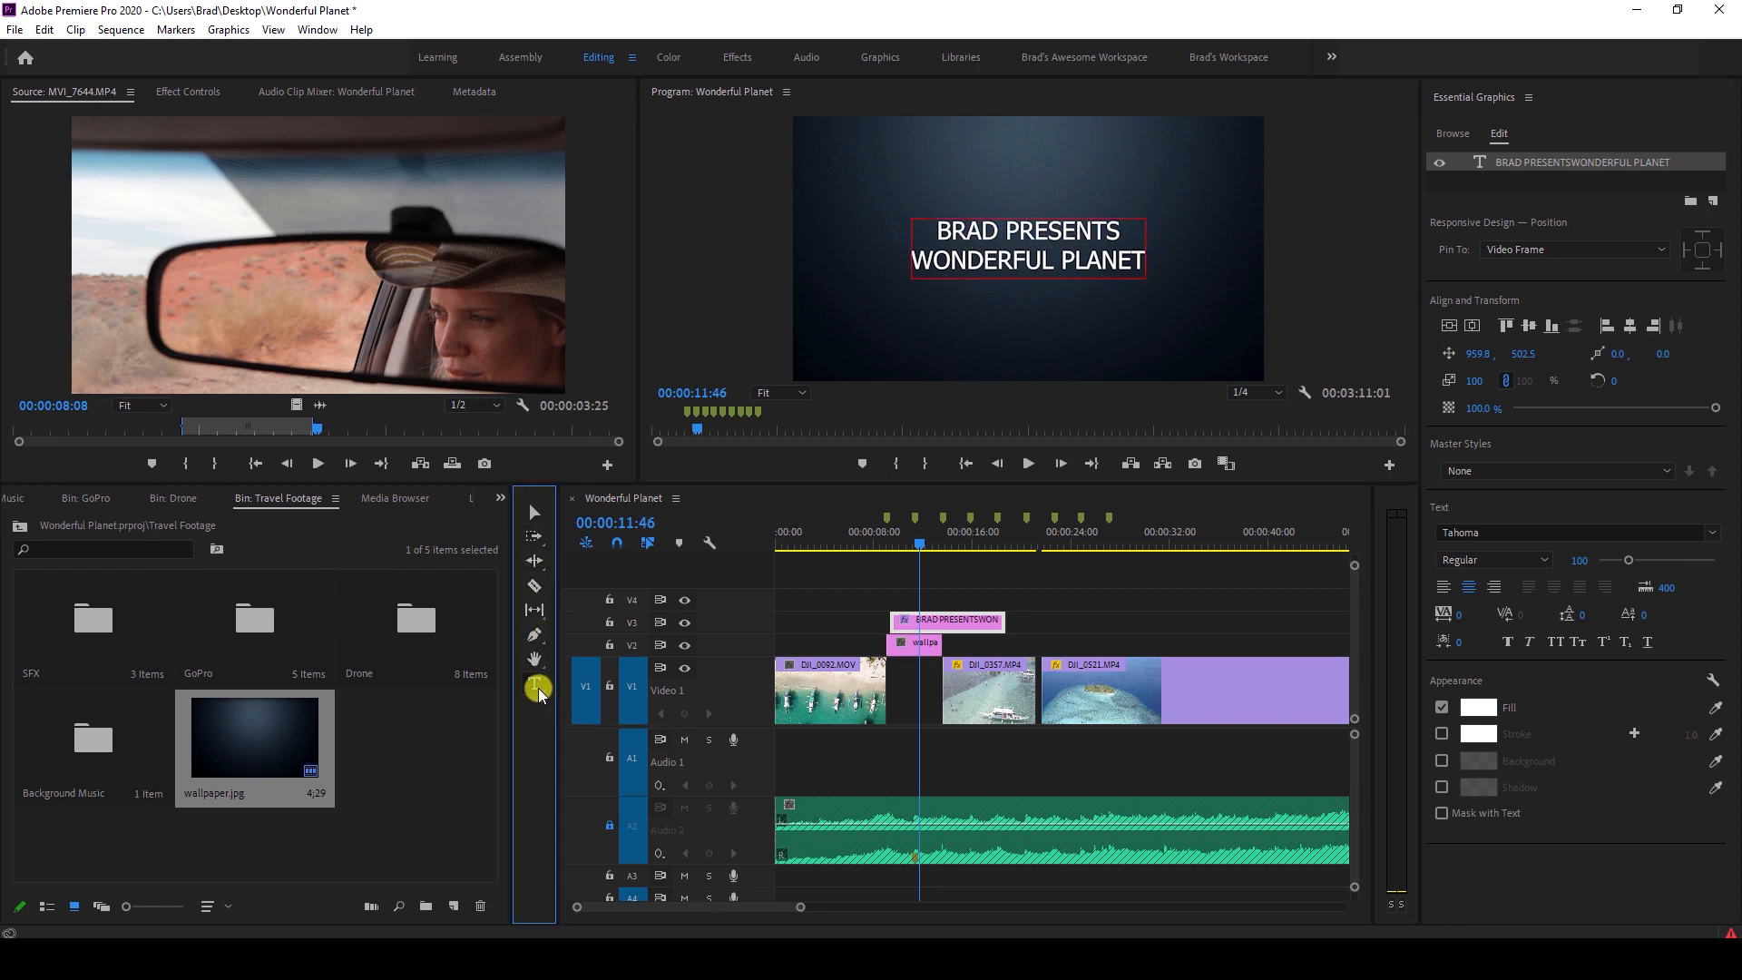
drag(1125, 231, 1085, 234)
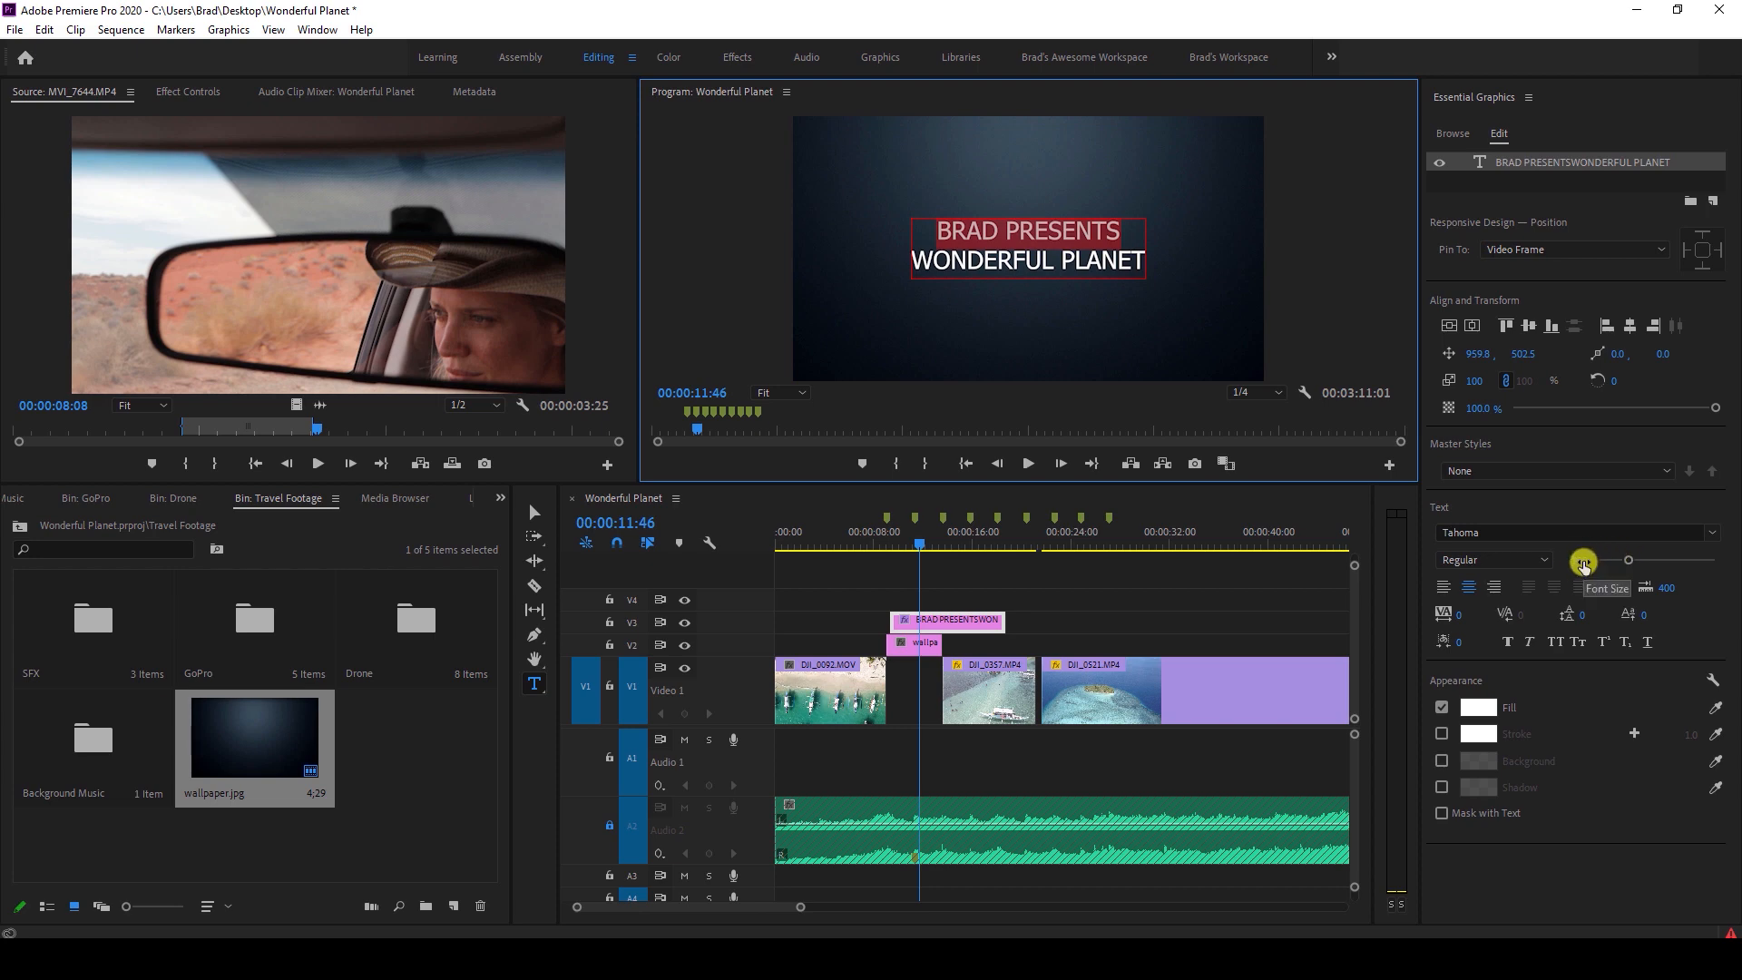
drag(1629, 563, 1620, 562)
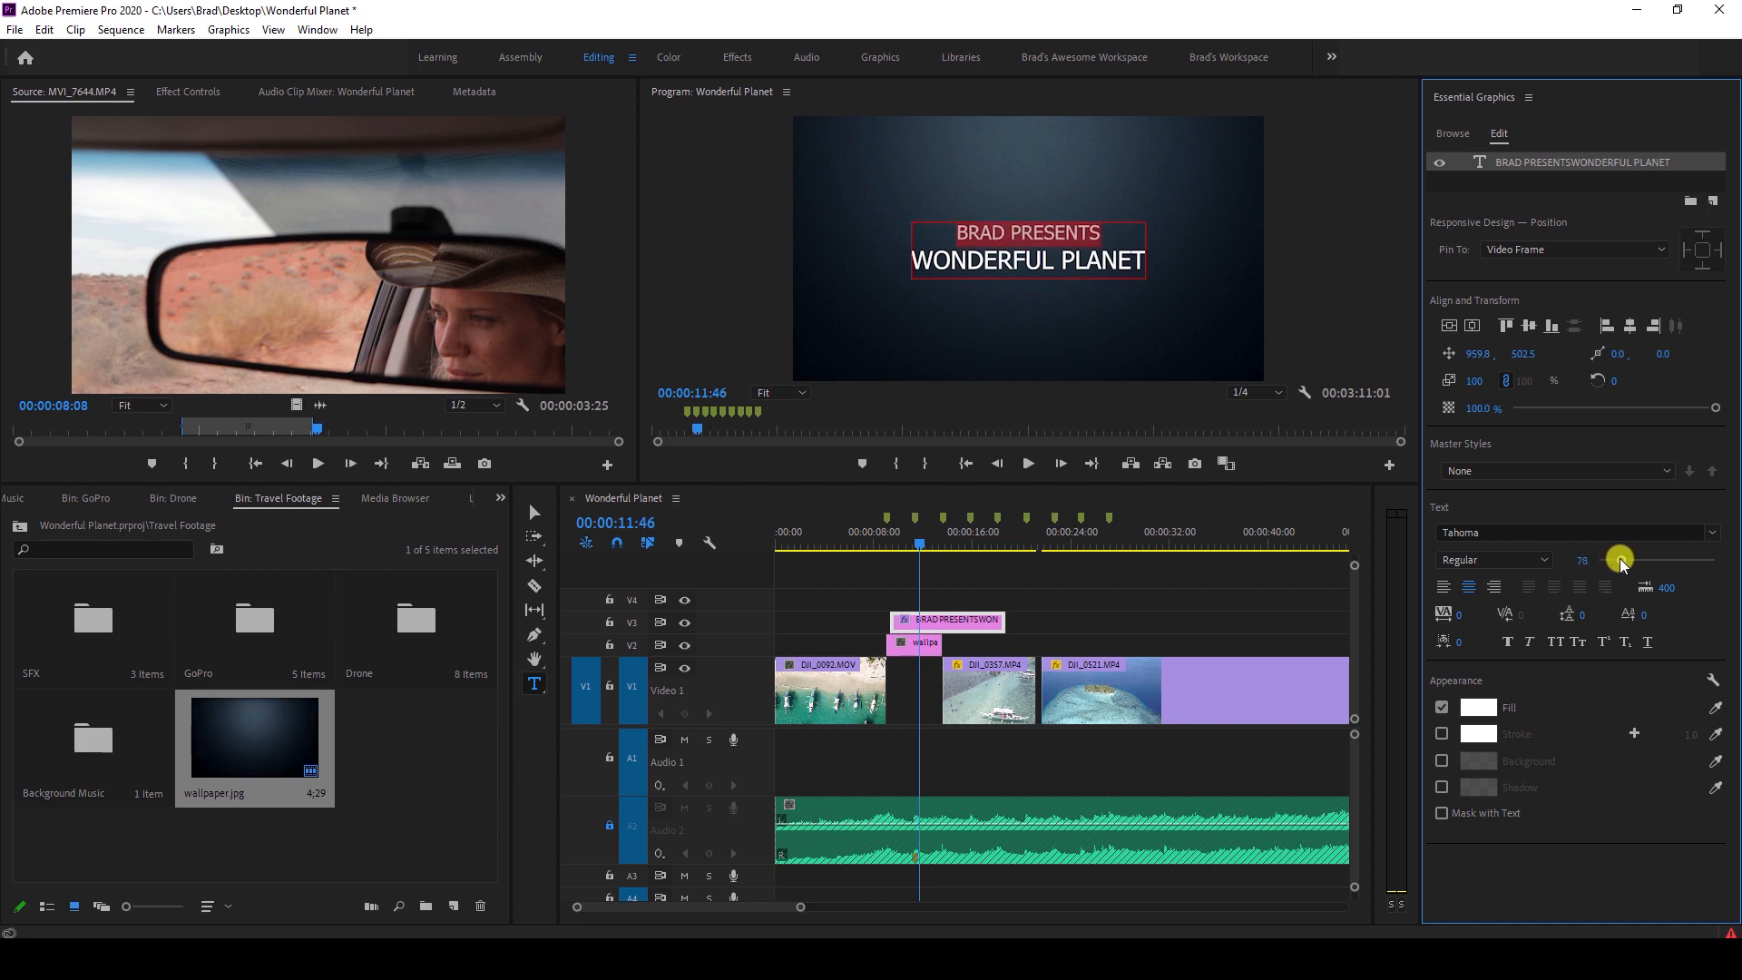
Increase the font size of the WONDERFUL PLANET line to 140.
click(1127, 261)
drag(1125, 263, 907, 263)
drag(1627, 557, 1638, 564)
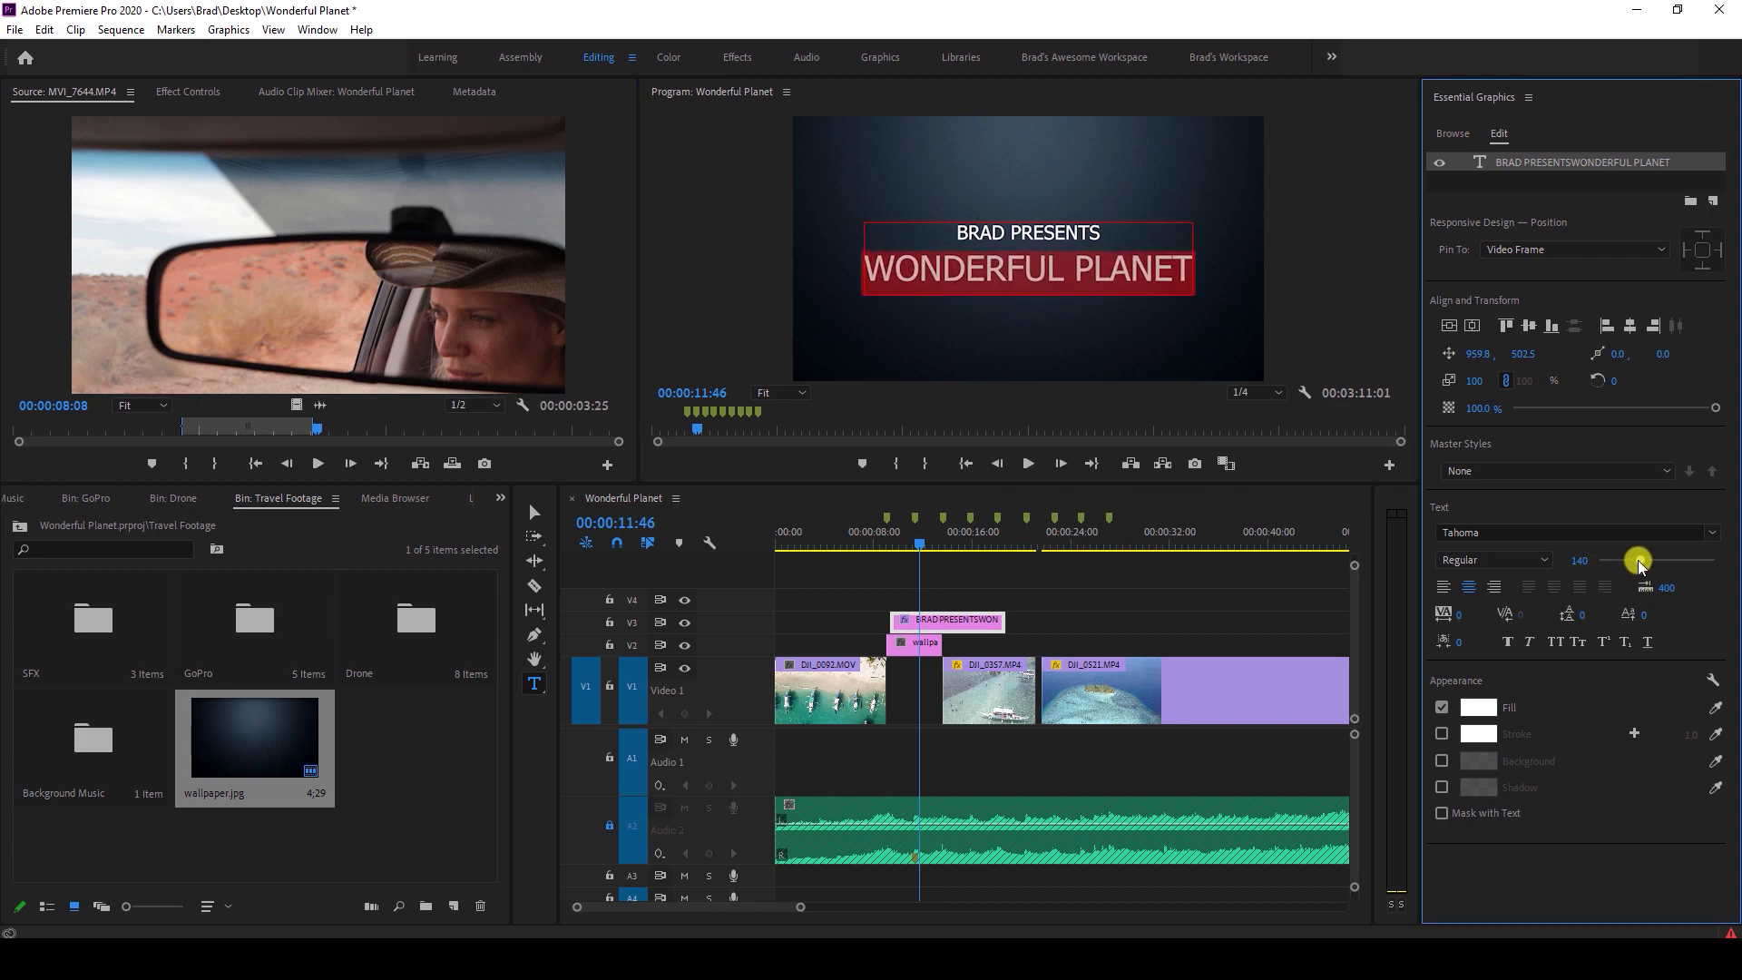
click(1137, 254)
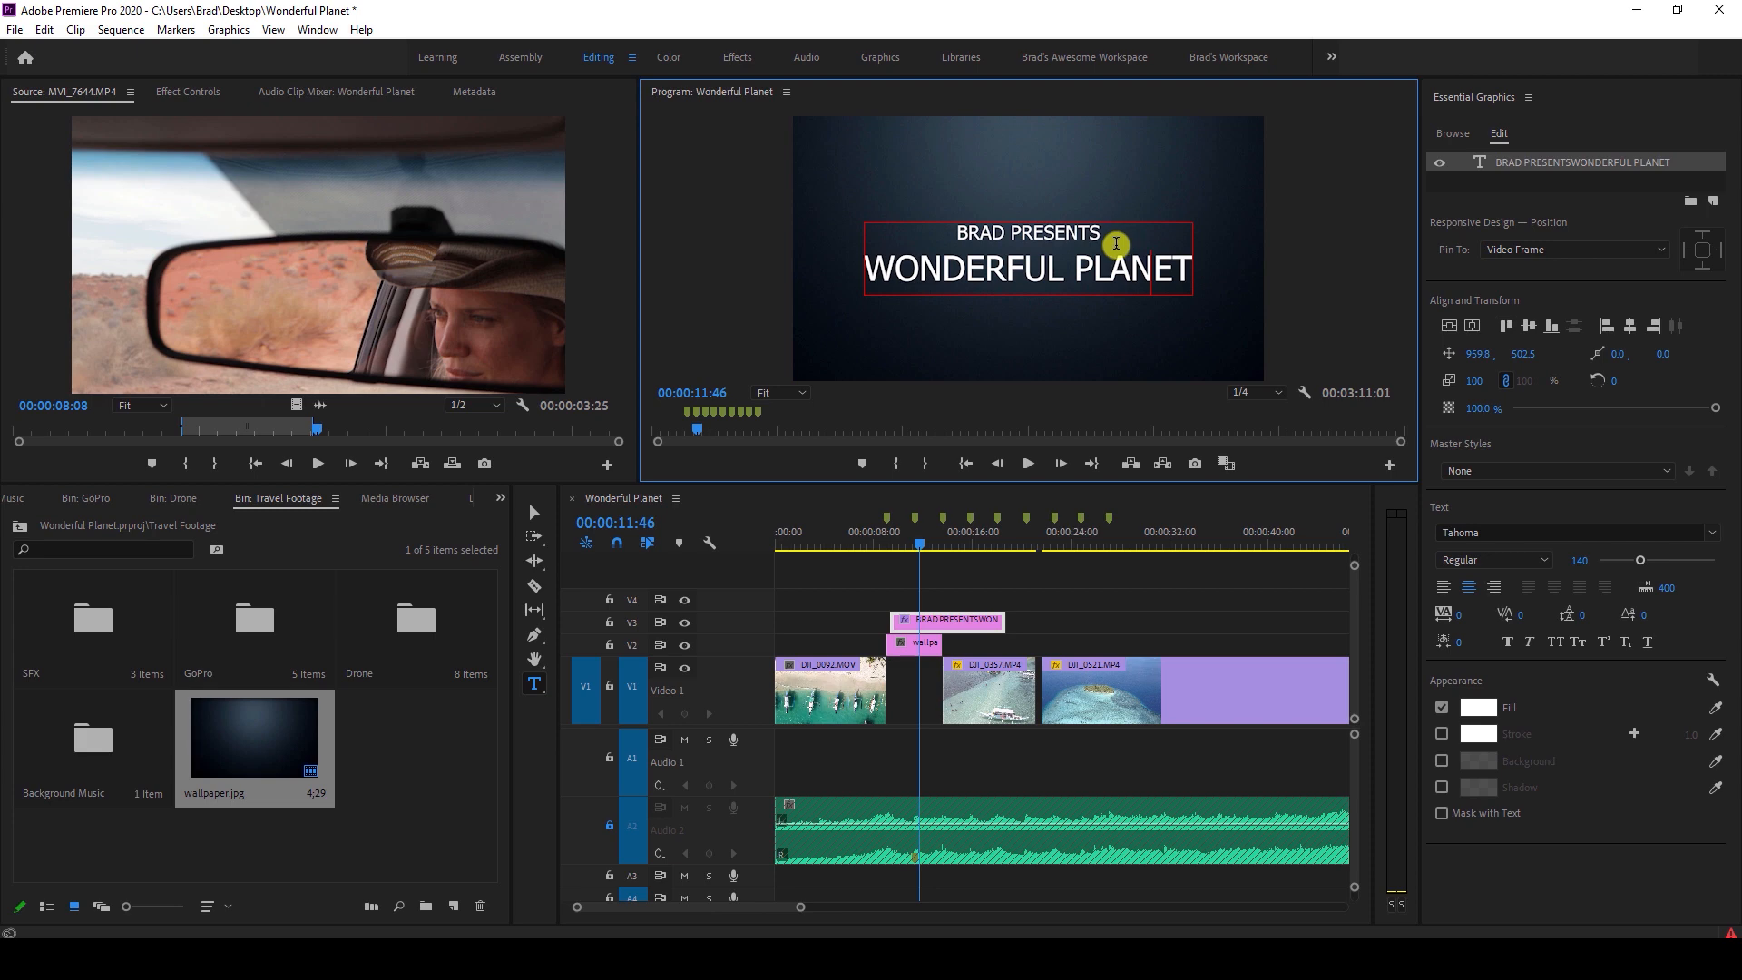
Change the font of both lines of the title text to Nexa Light.
key(ctrl+a)
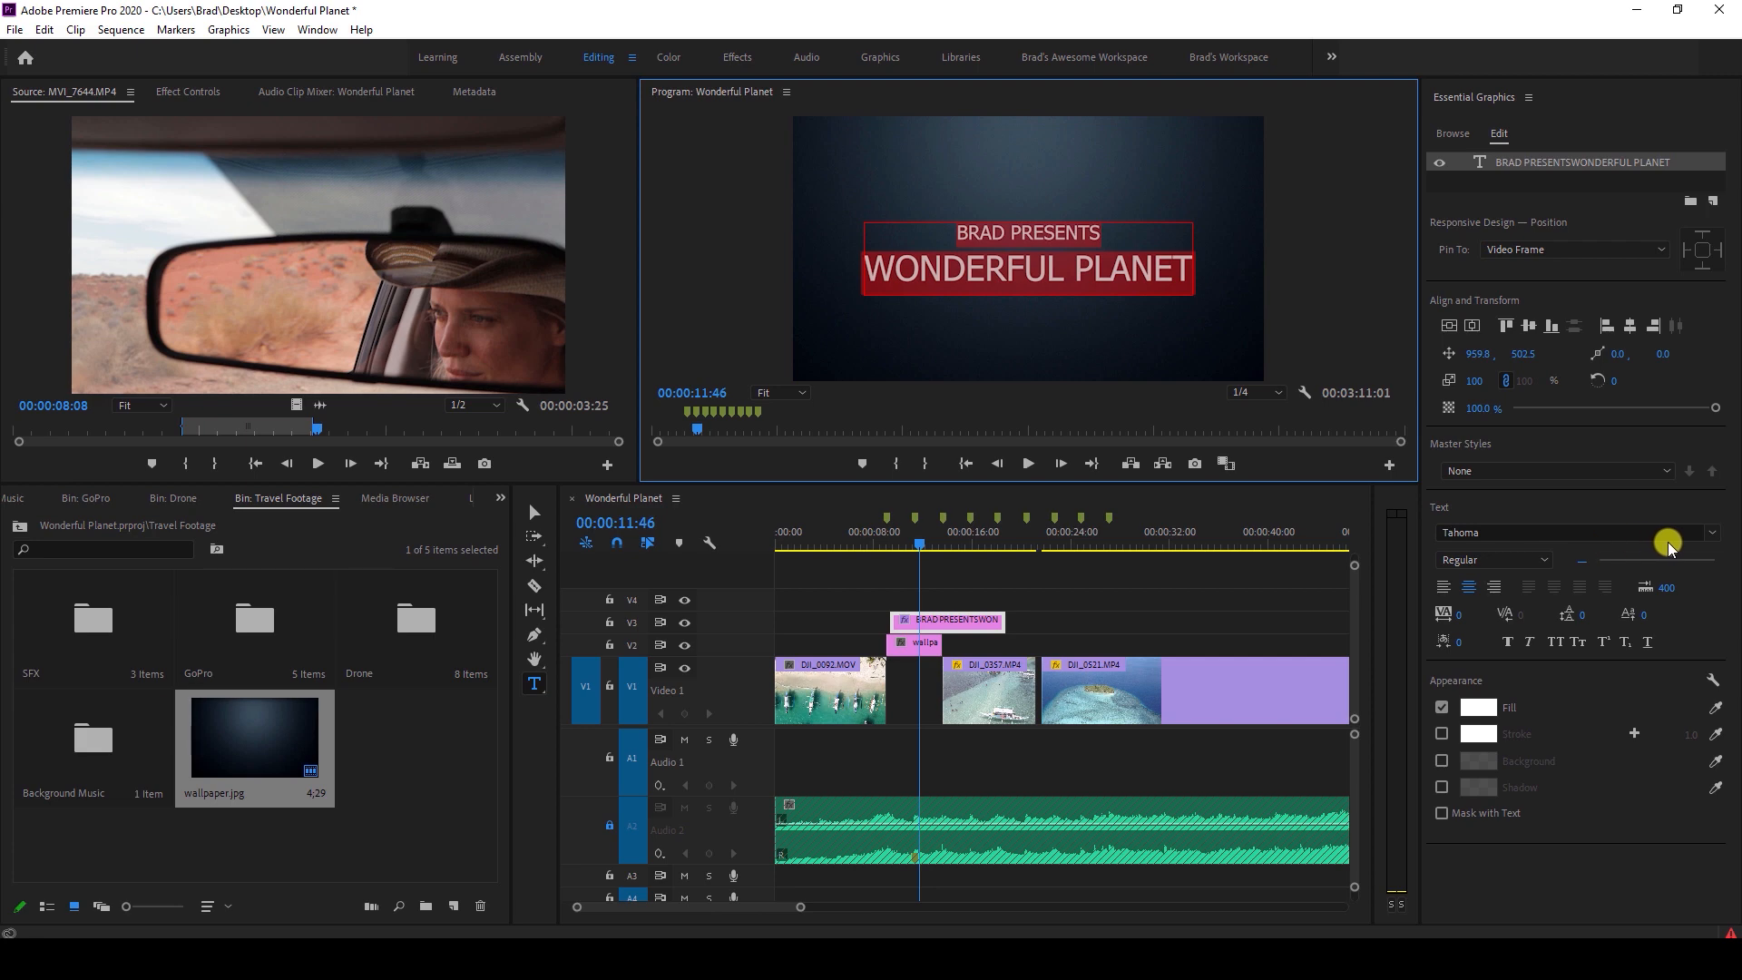
click(1716, 539)
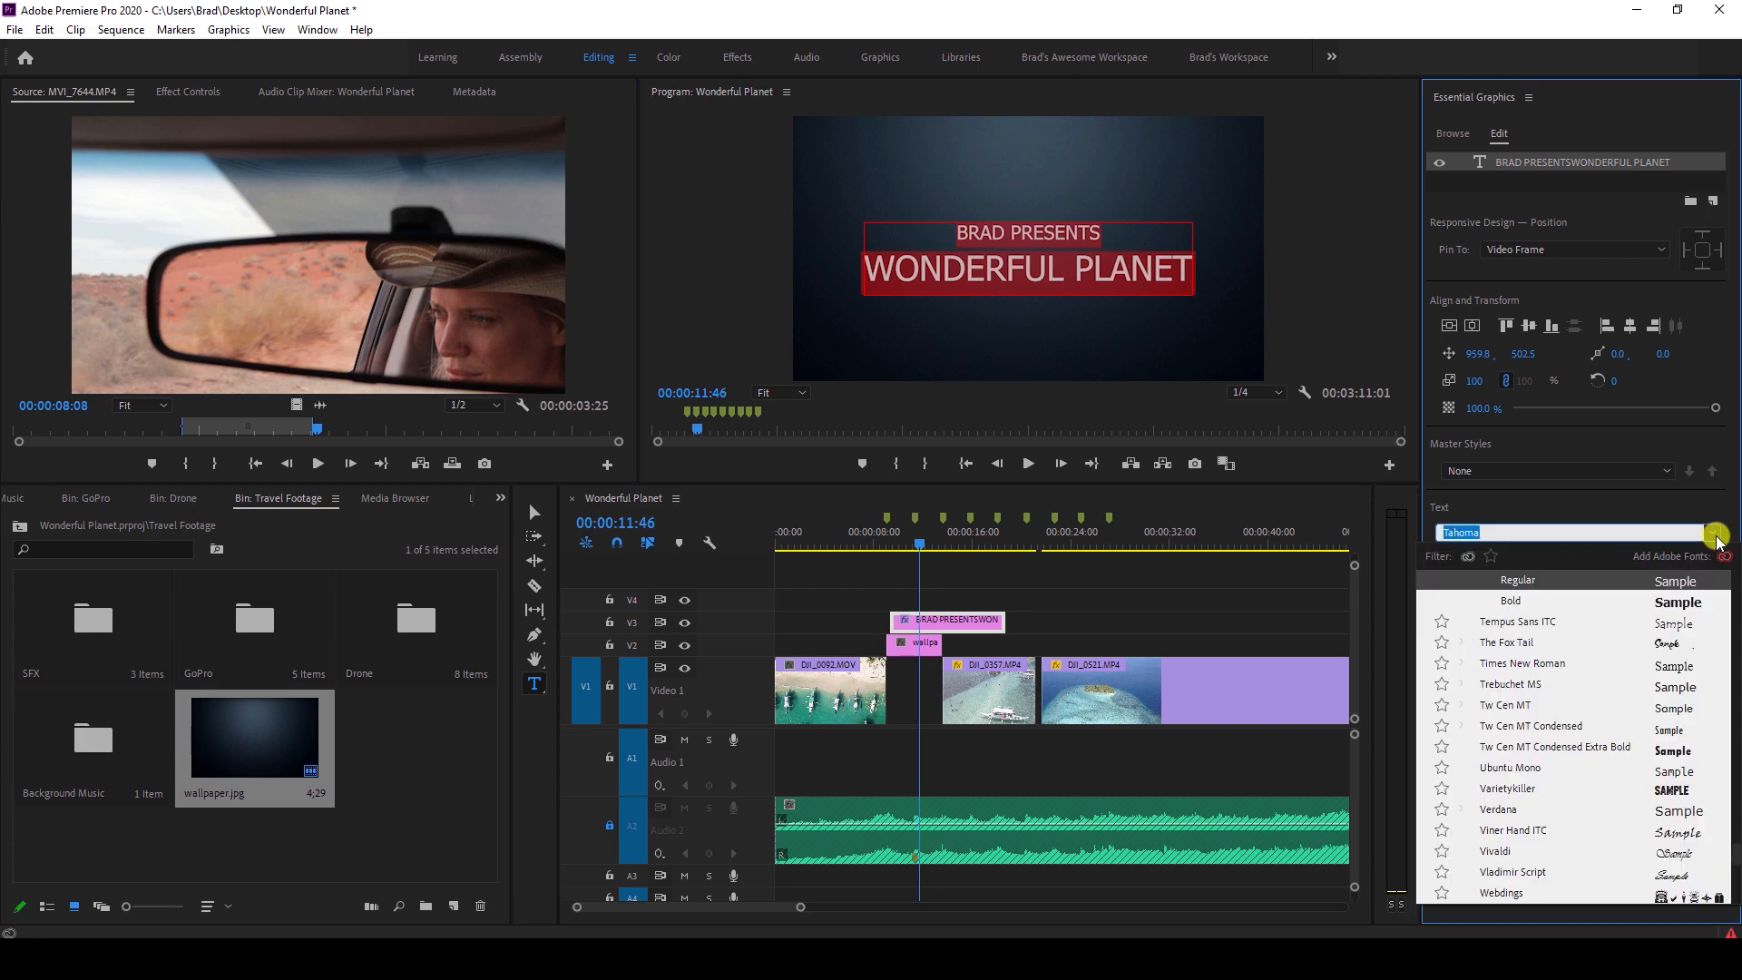
text(nex)
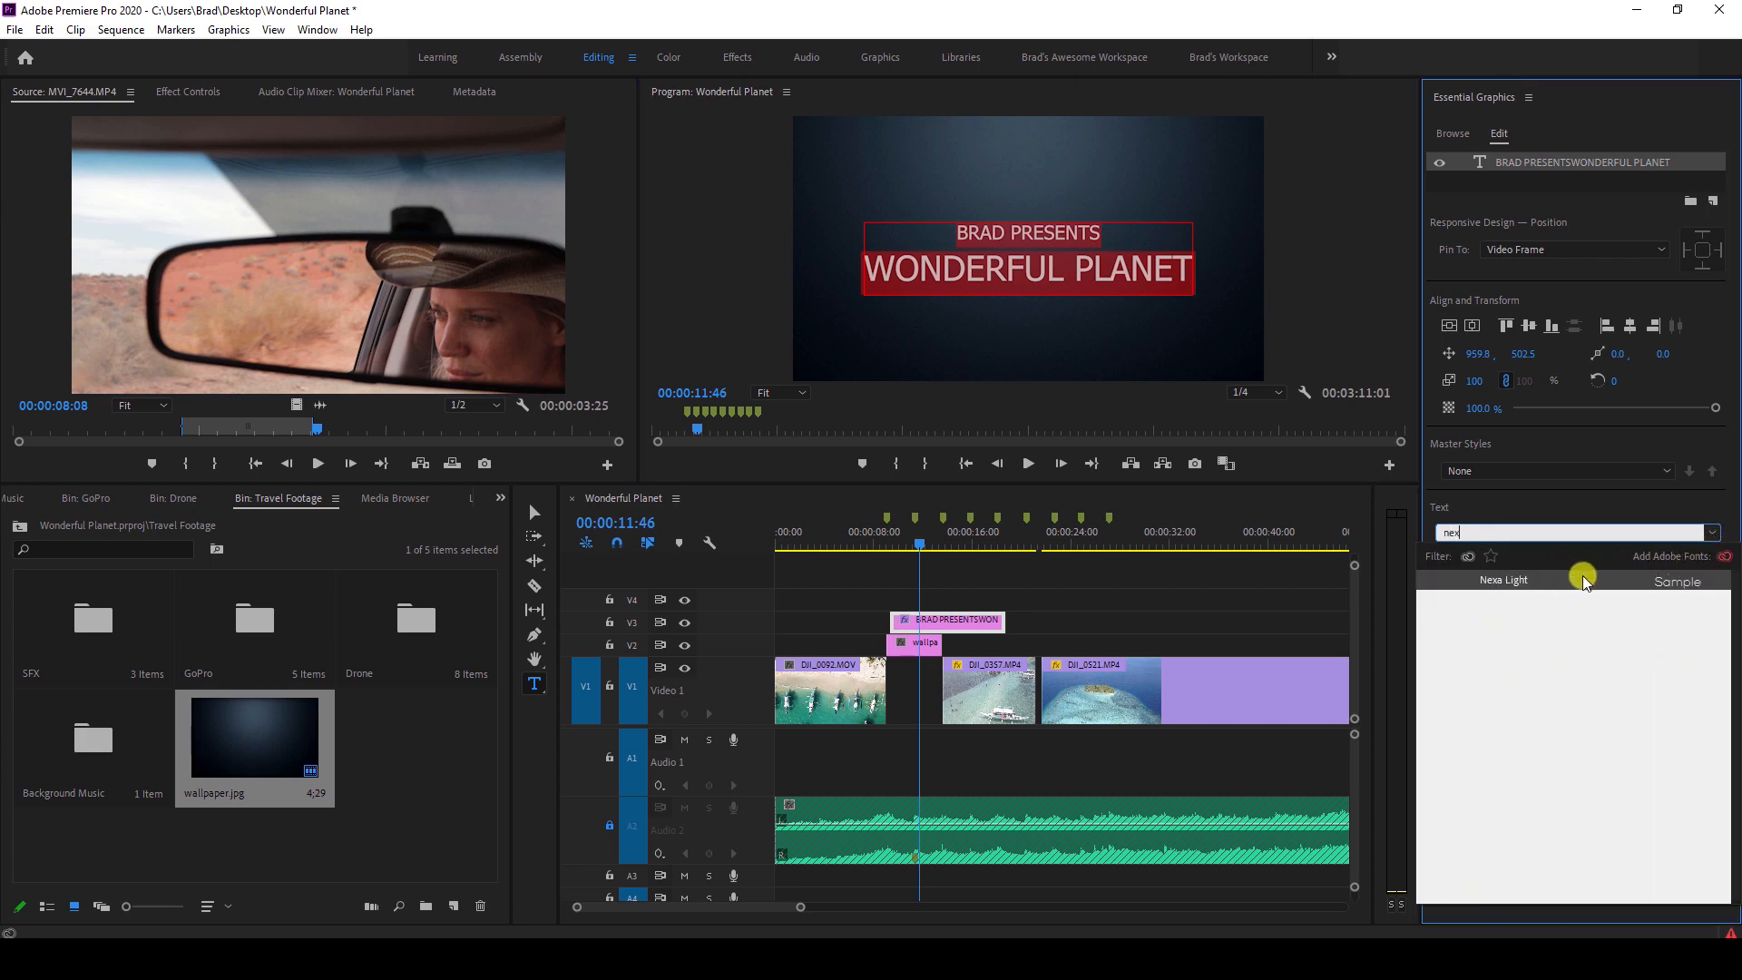
click(1520, 579)
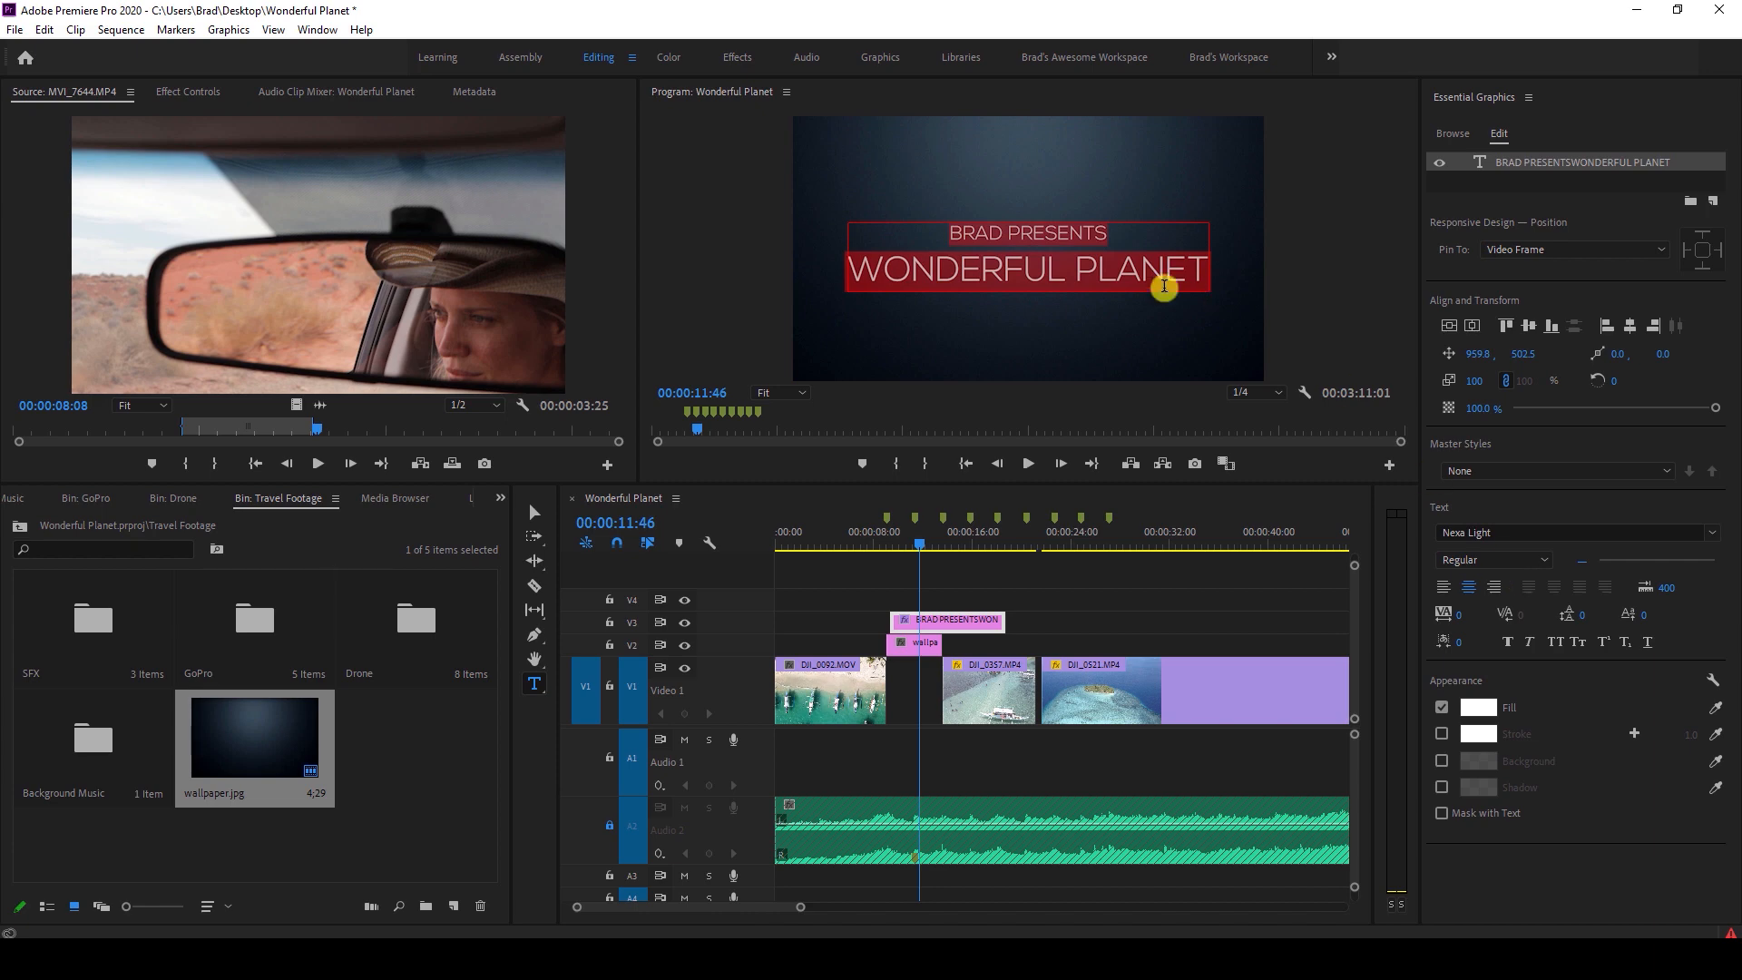
click(1092, 283)
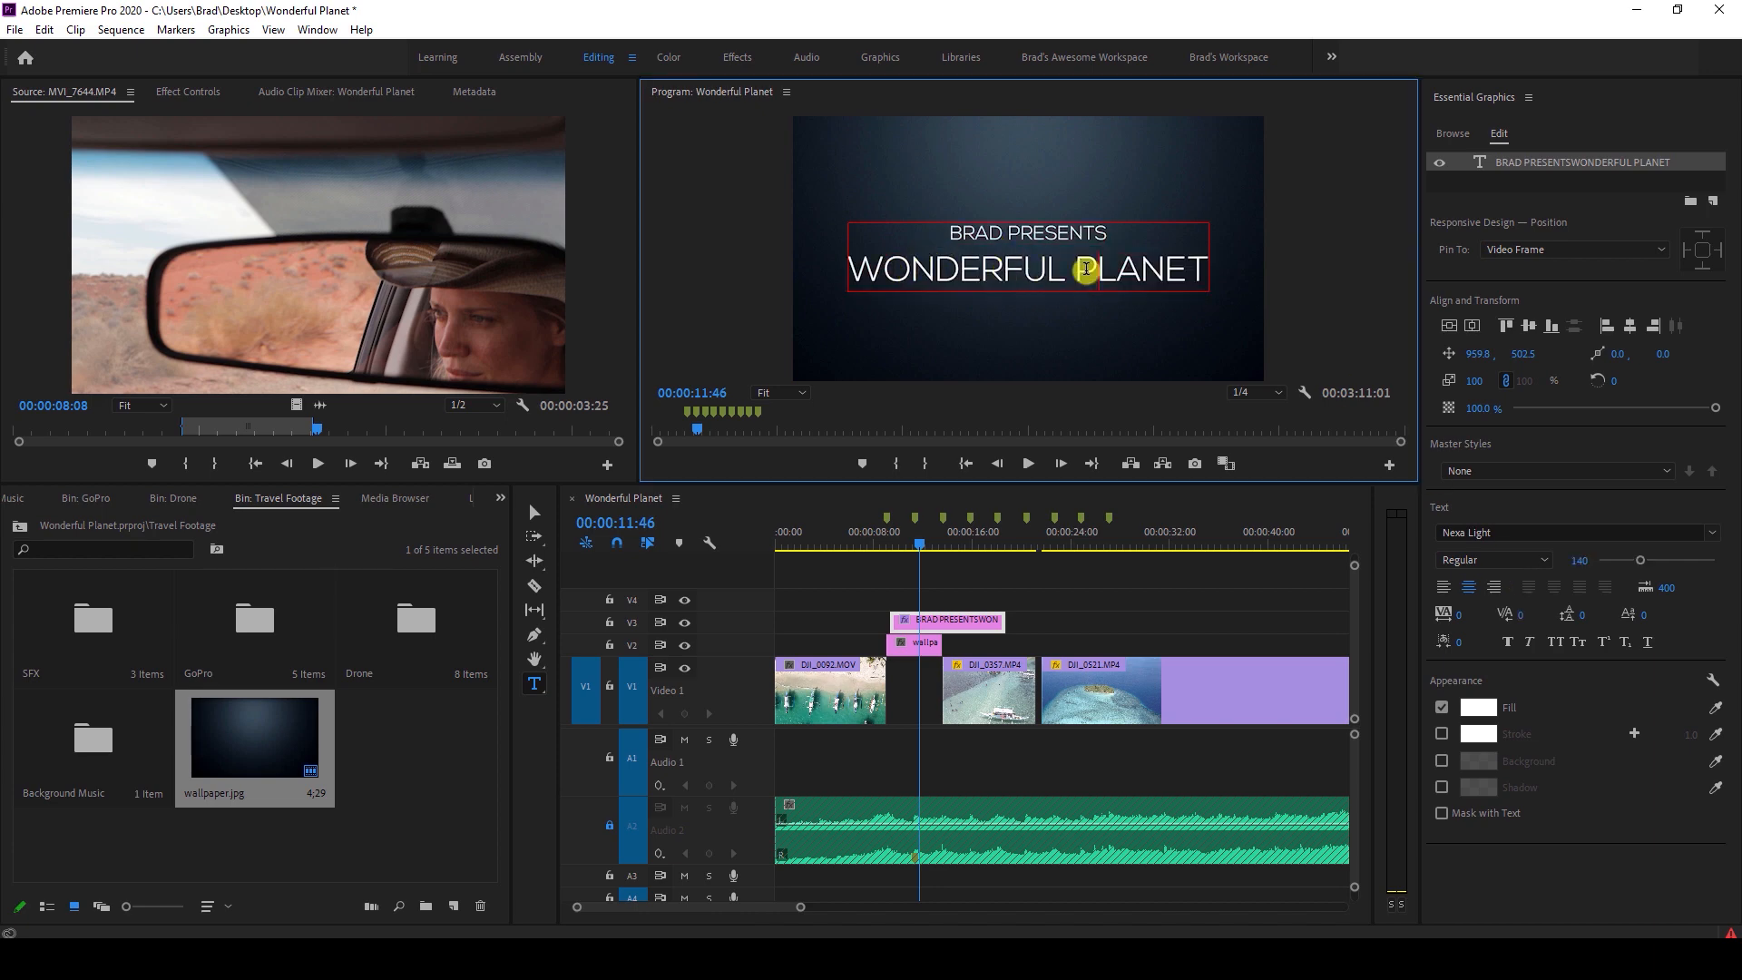
Set the tracking of both title lines to 38.
drag(1161, 276, 914, 272)
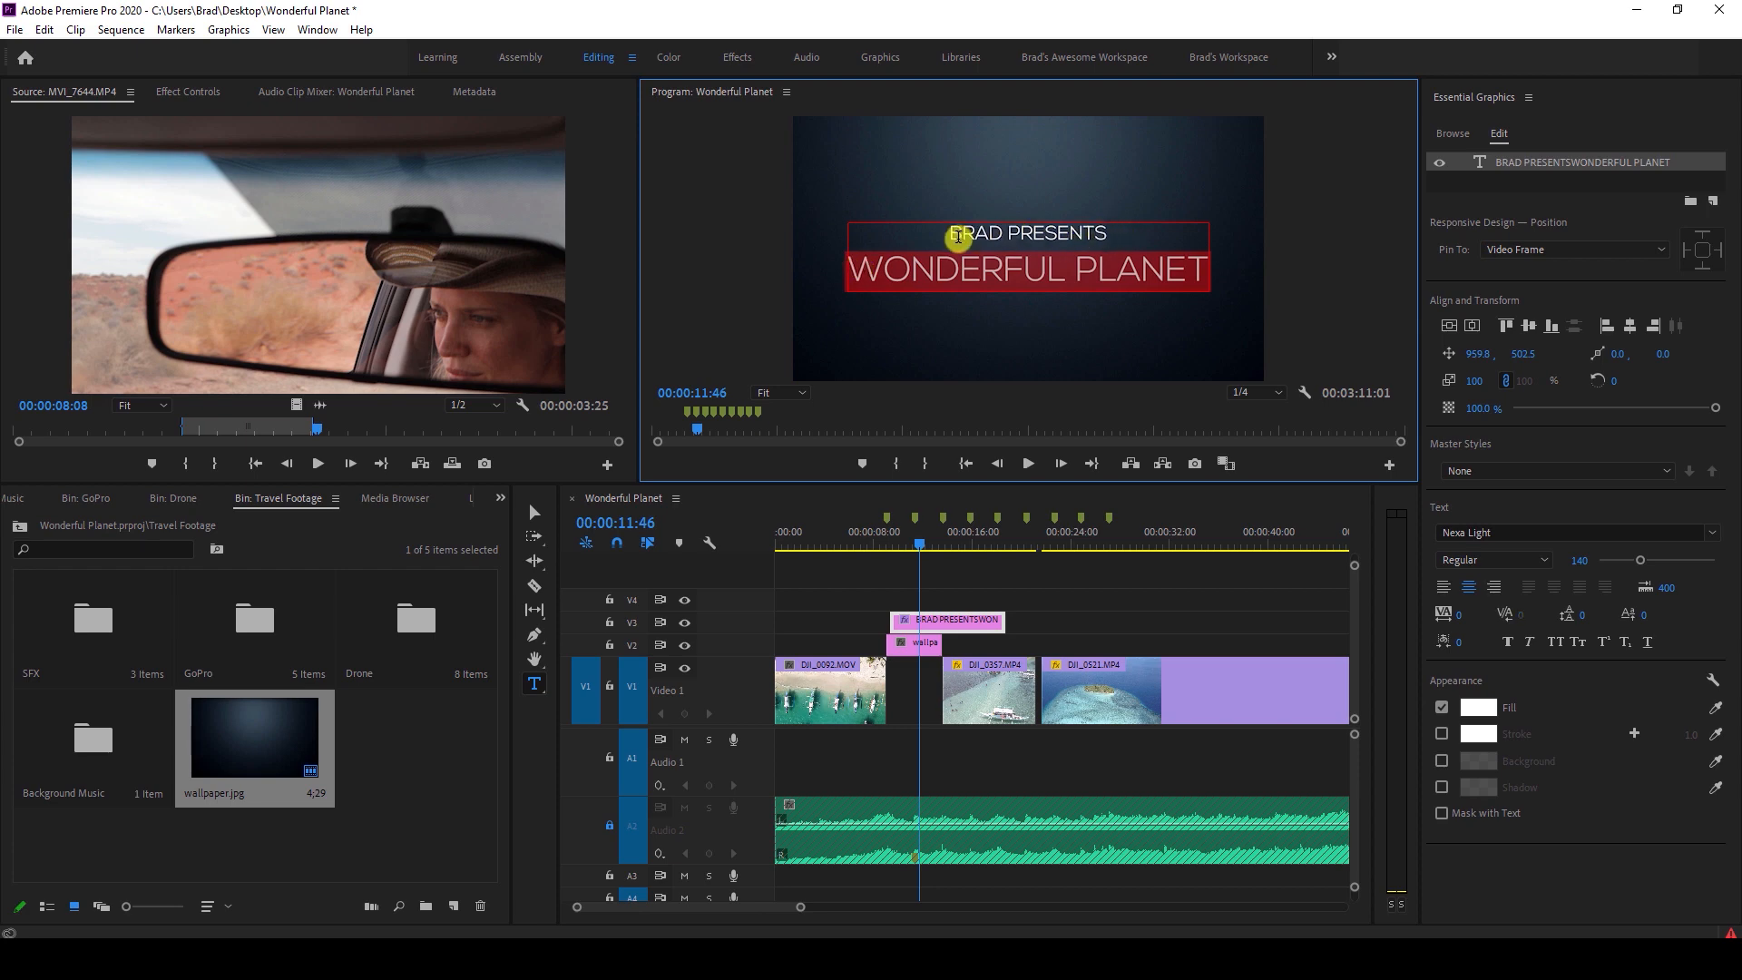
drag(951, 234, 1205, 274)
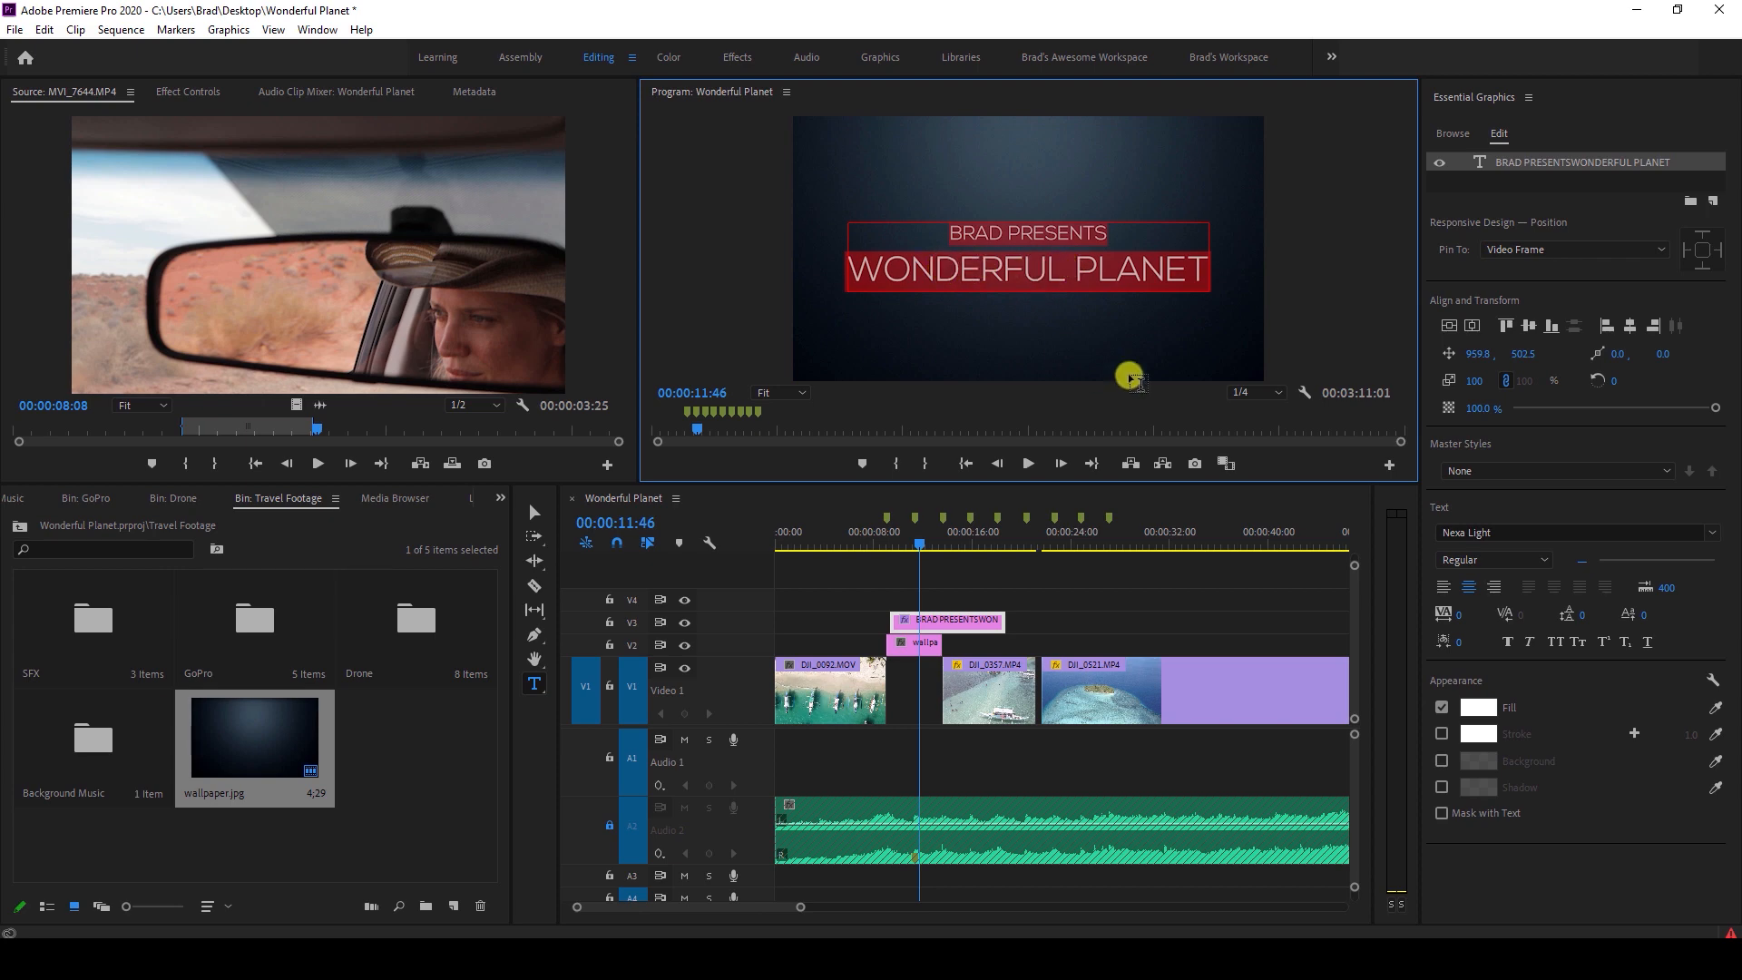
click(952, 231)
drag(1005, 238, 1212, 271)
click(1457, 618)
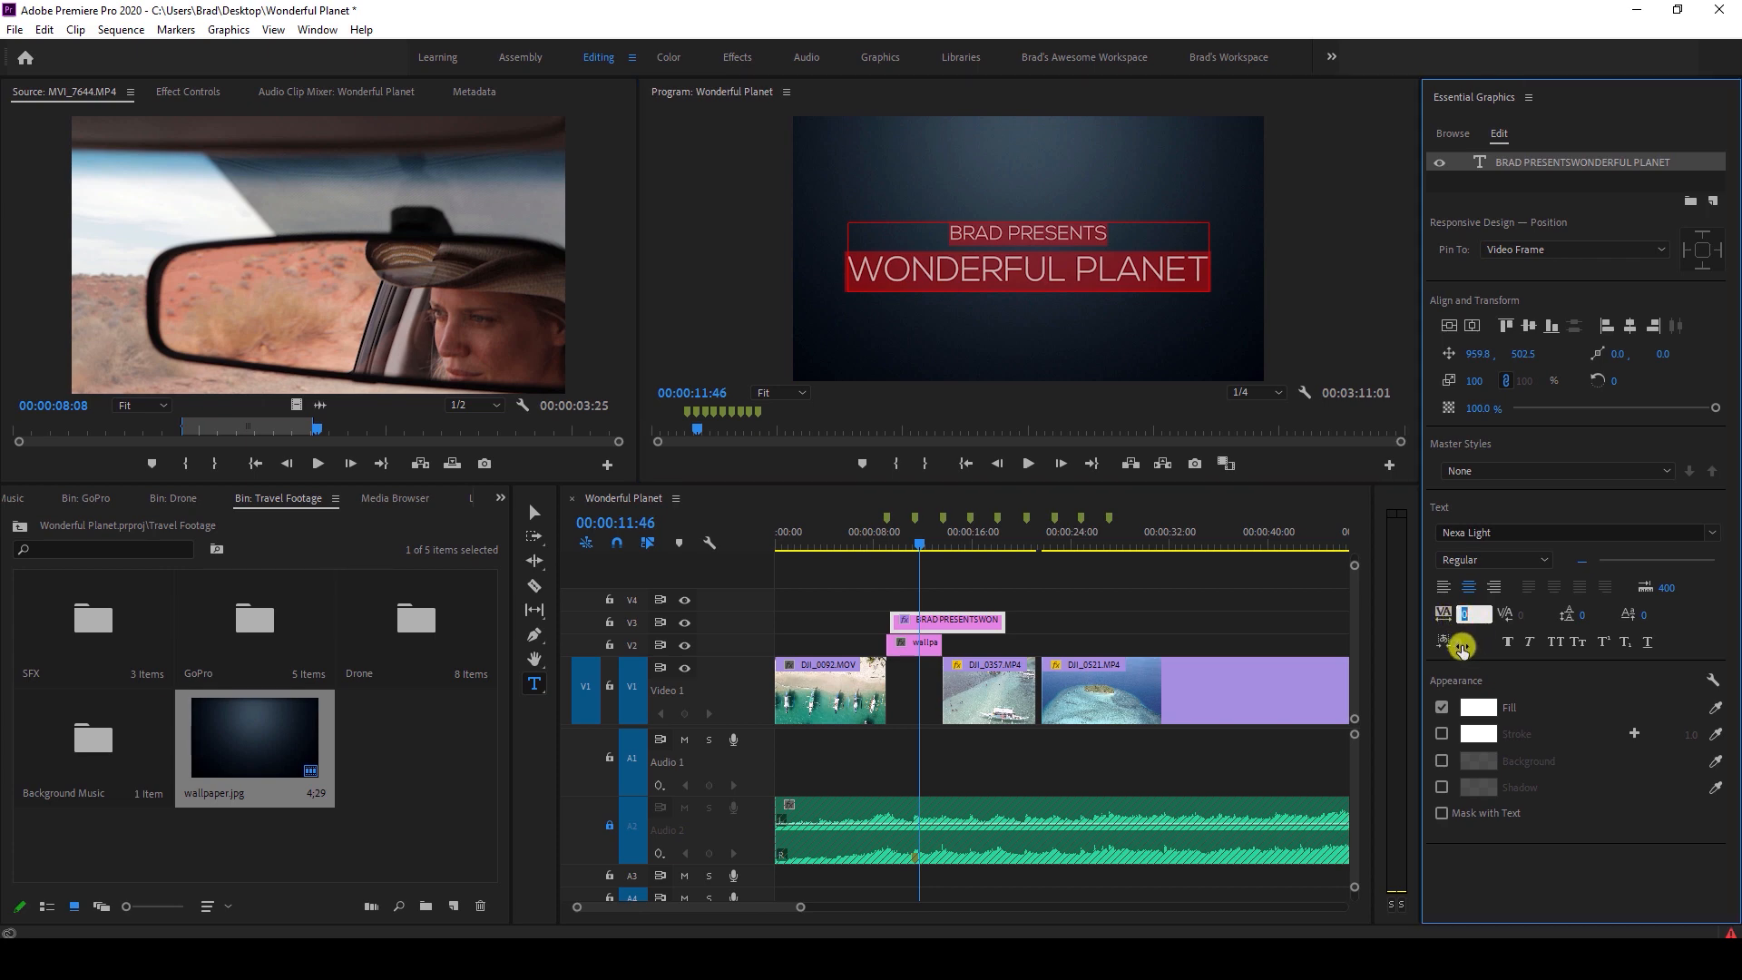
click(1459, 646)
click(1471, 615)
double_click(1472, 613)
click(1428, 566)
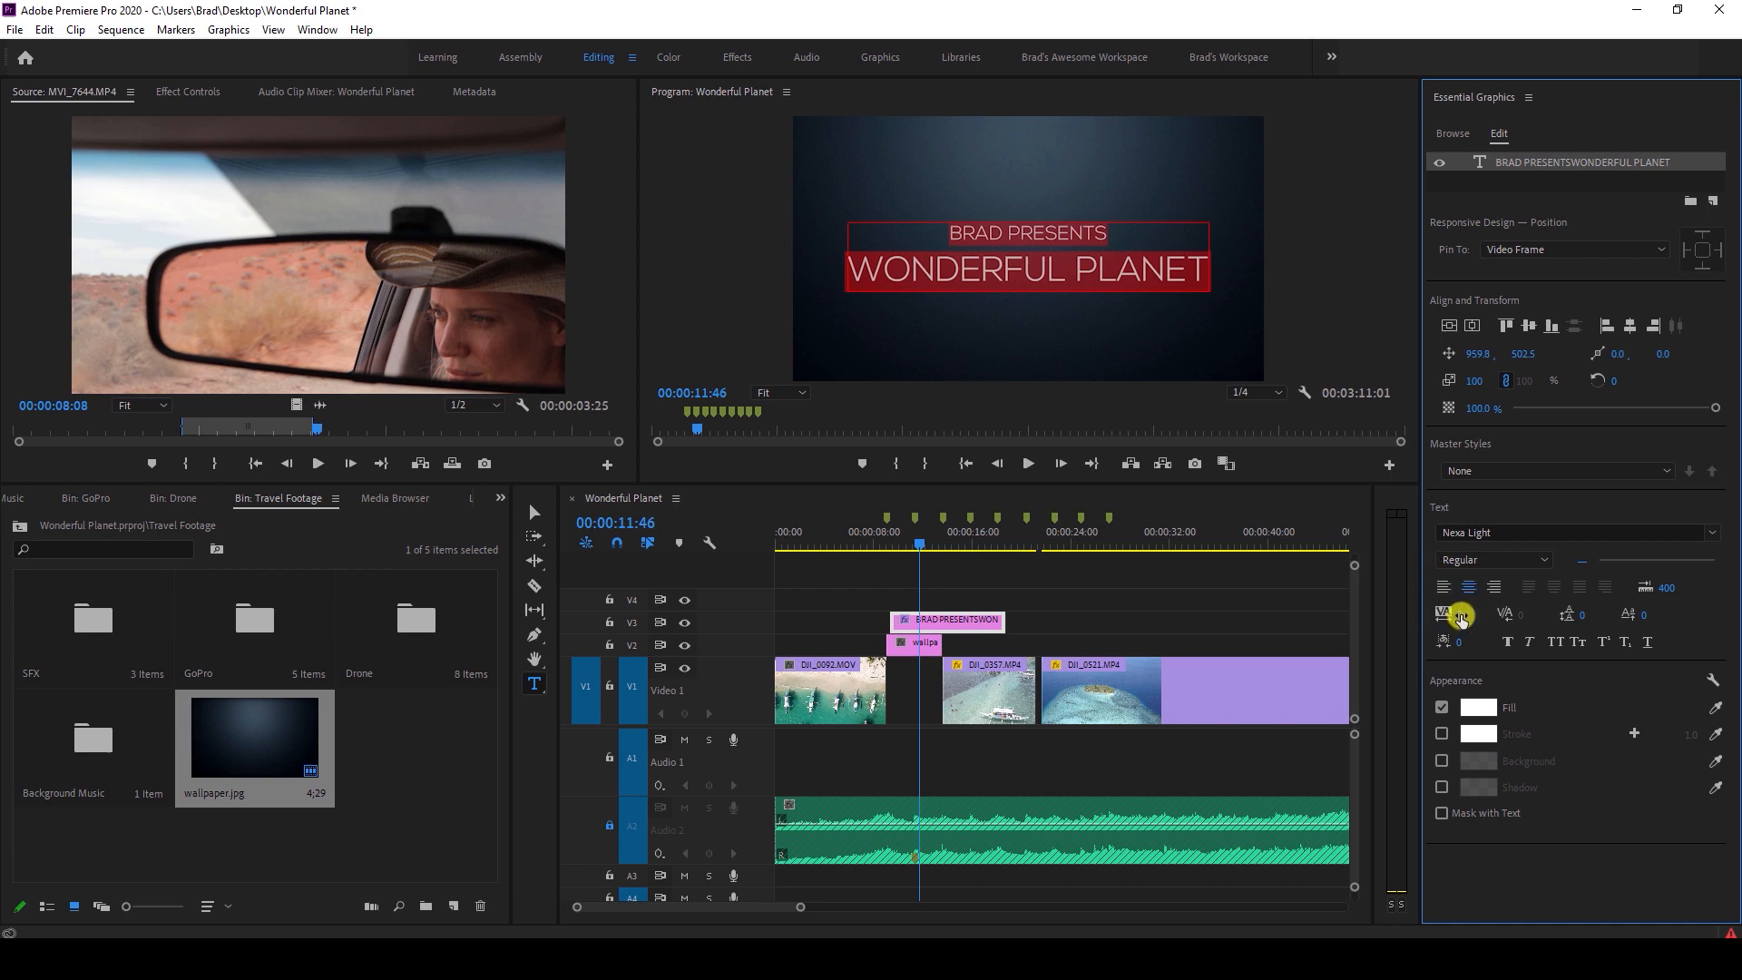
drag(1460, 616, 1501, 621)
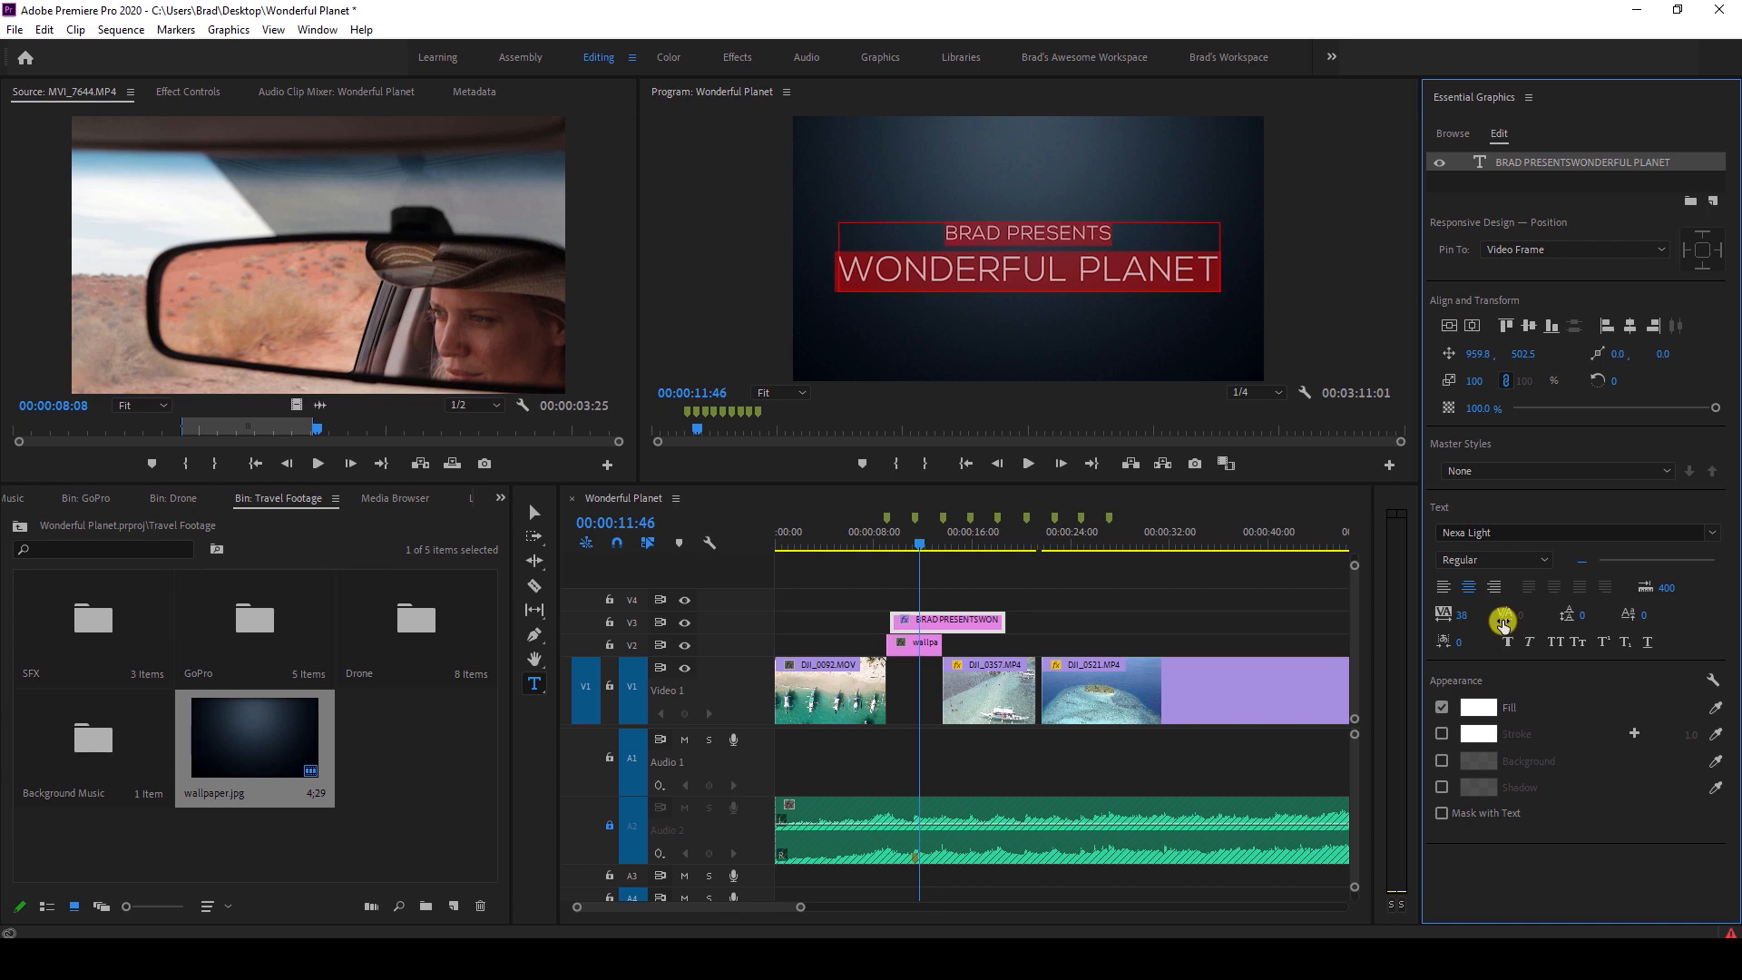
click(1149, 247)
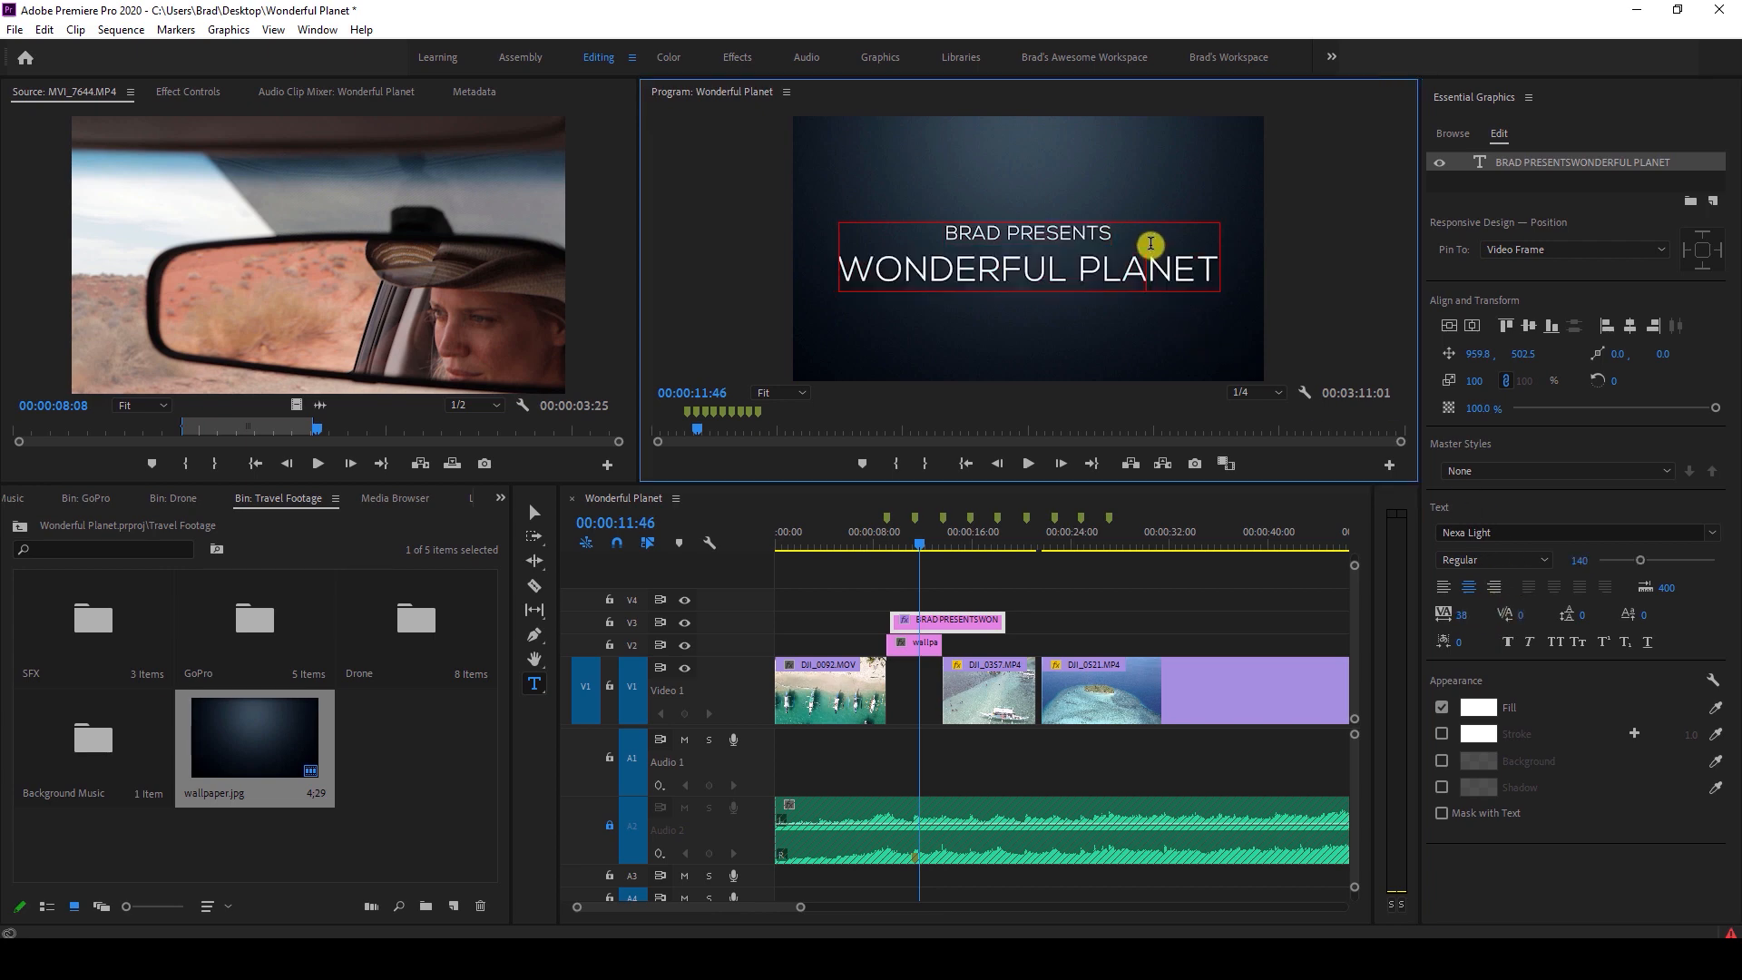
Tighten the spacing between the two title lines by setting the leading to -23.
drag(946, 236, 1218, 272)
click(994, 252)
drag(946, 232, 1216, 272)
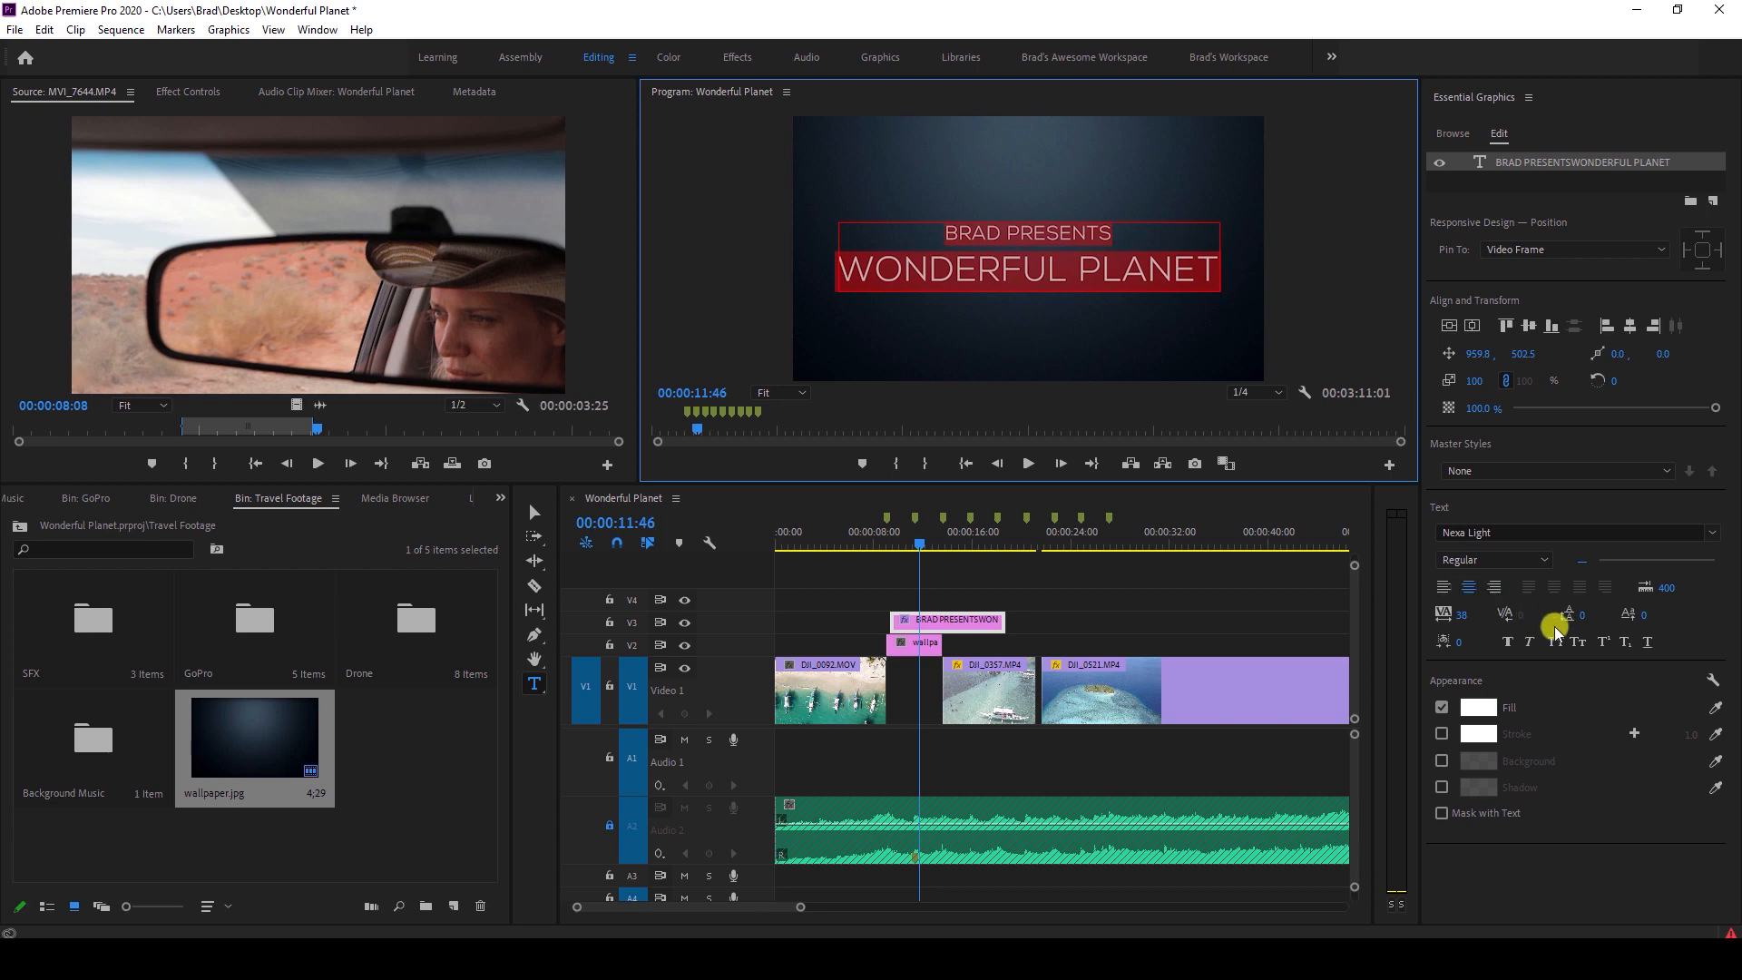
click(1576, 615)
drag(1567, 617, 1543, 616)
drag(1545, 614, 1590, 607)
click(1173, 251)
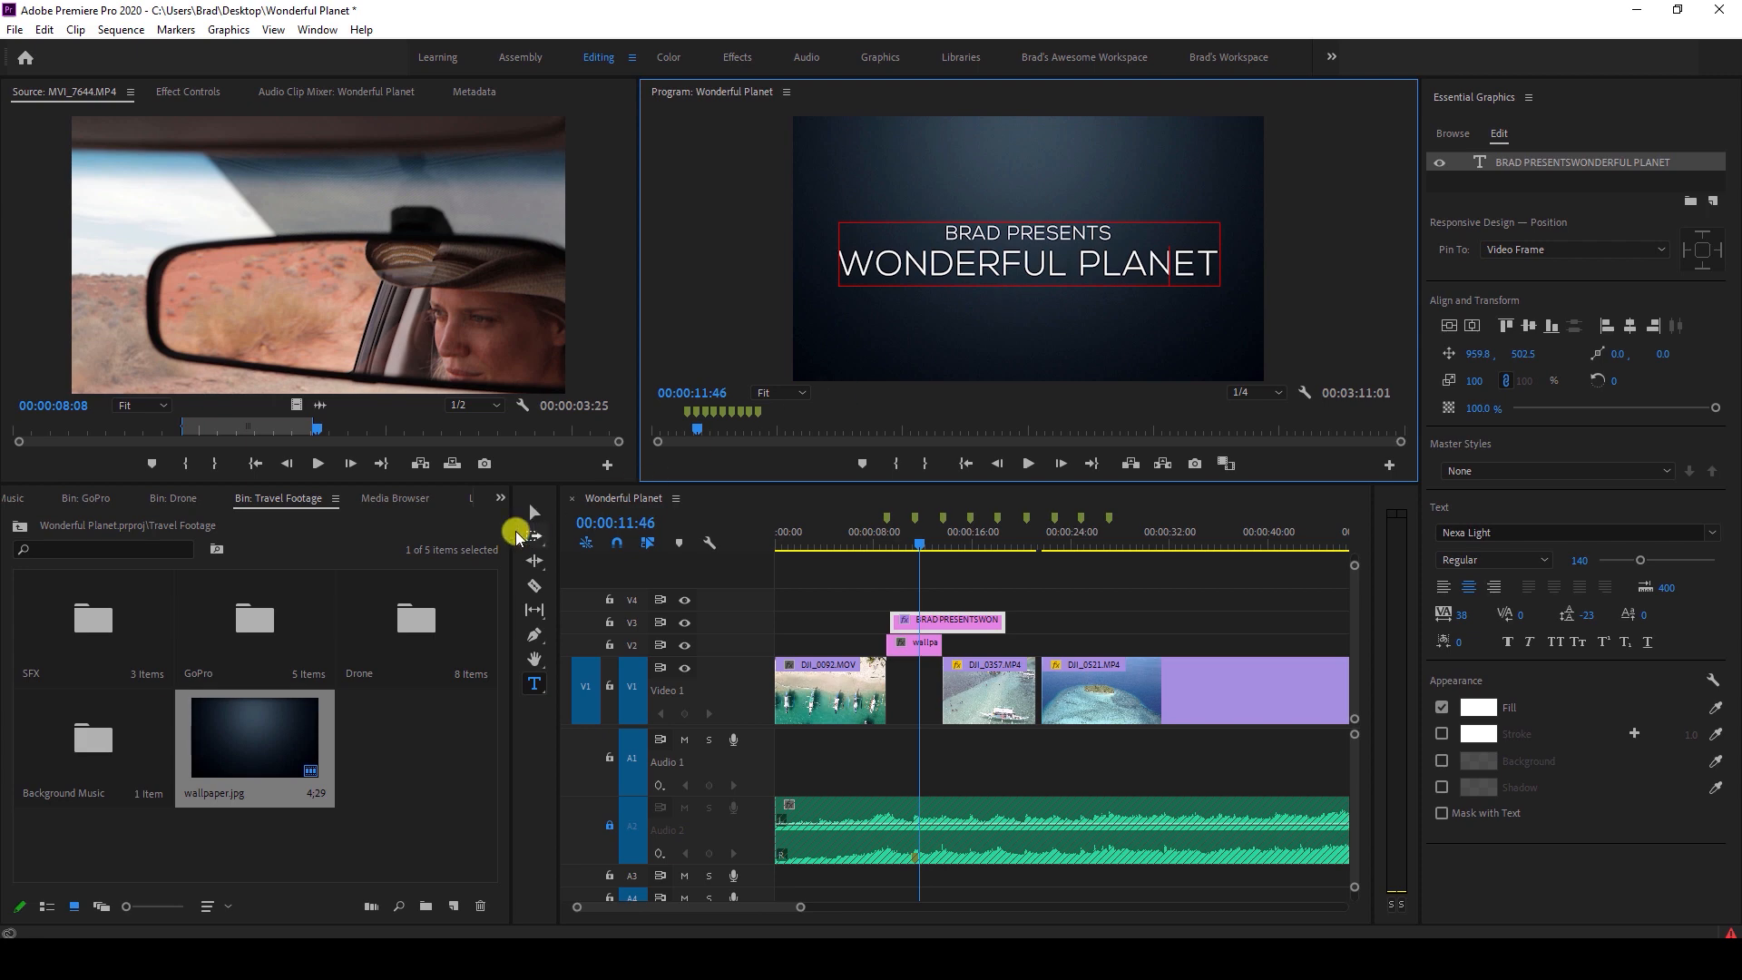
Center the title vertically and horizontally in the video frame with the Selection Tool active.
click(540, 514)
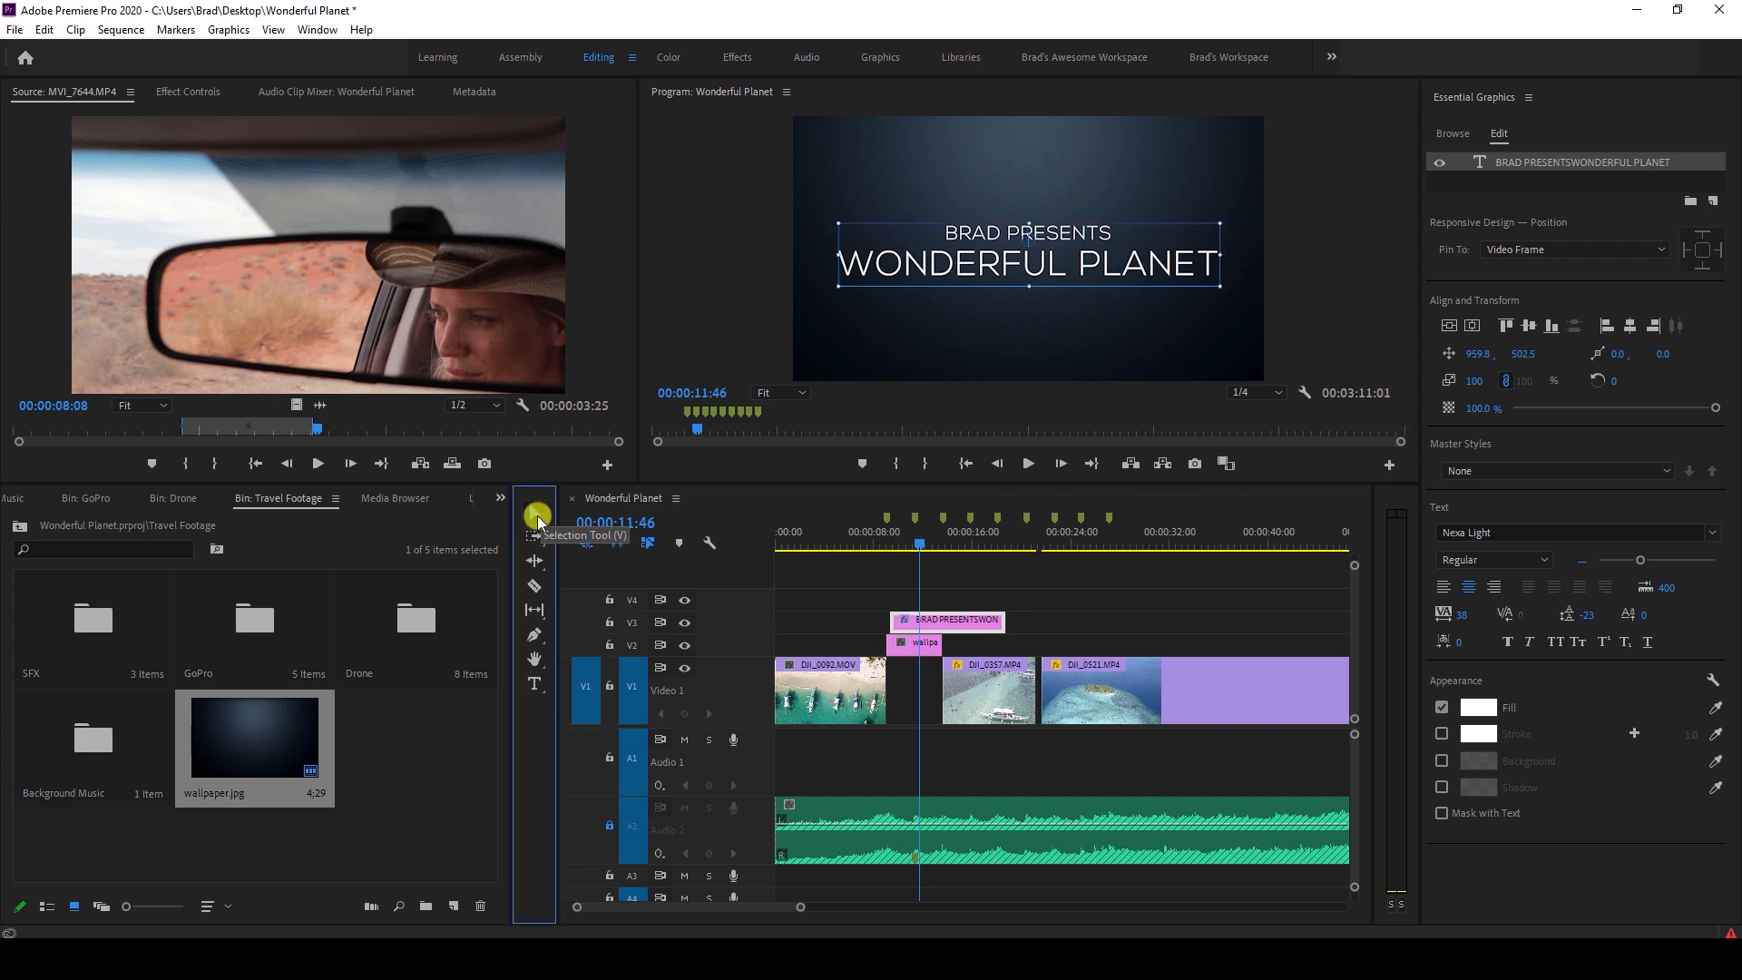
click(1449, 325)
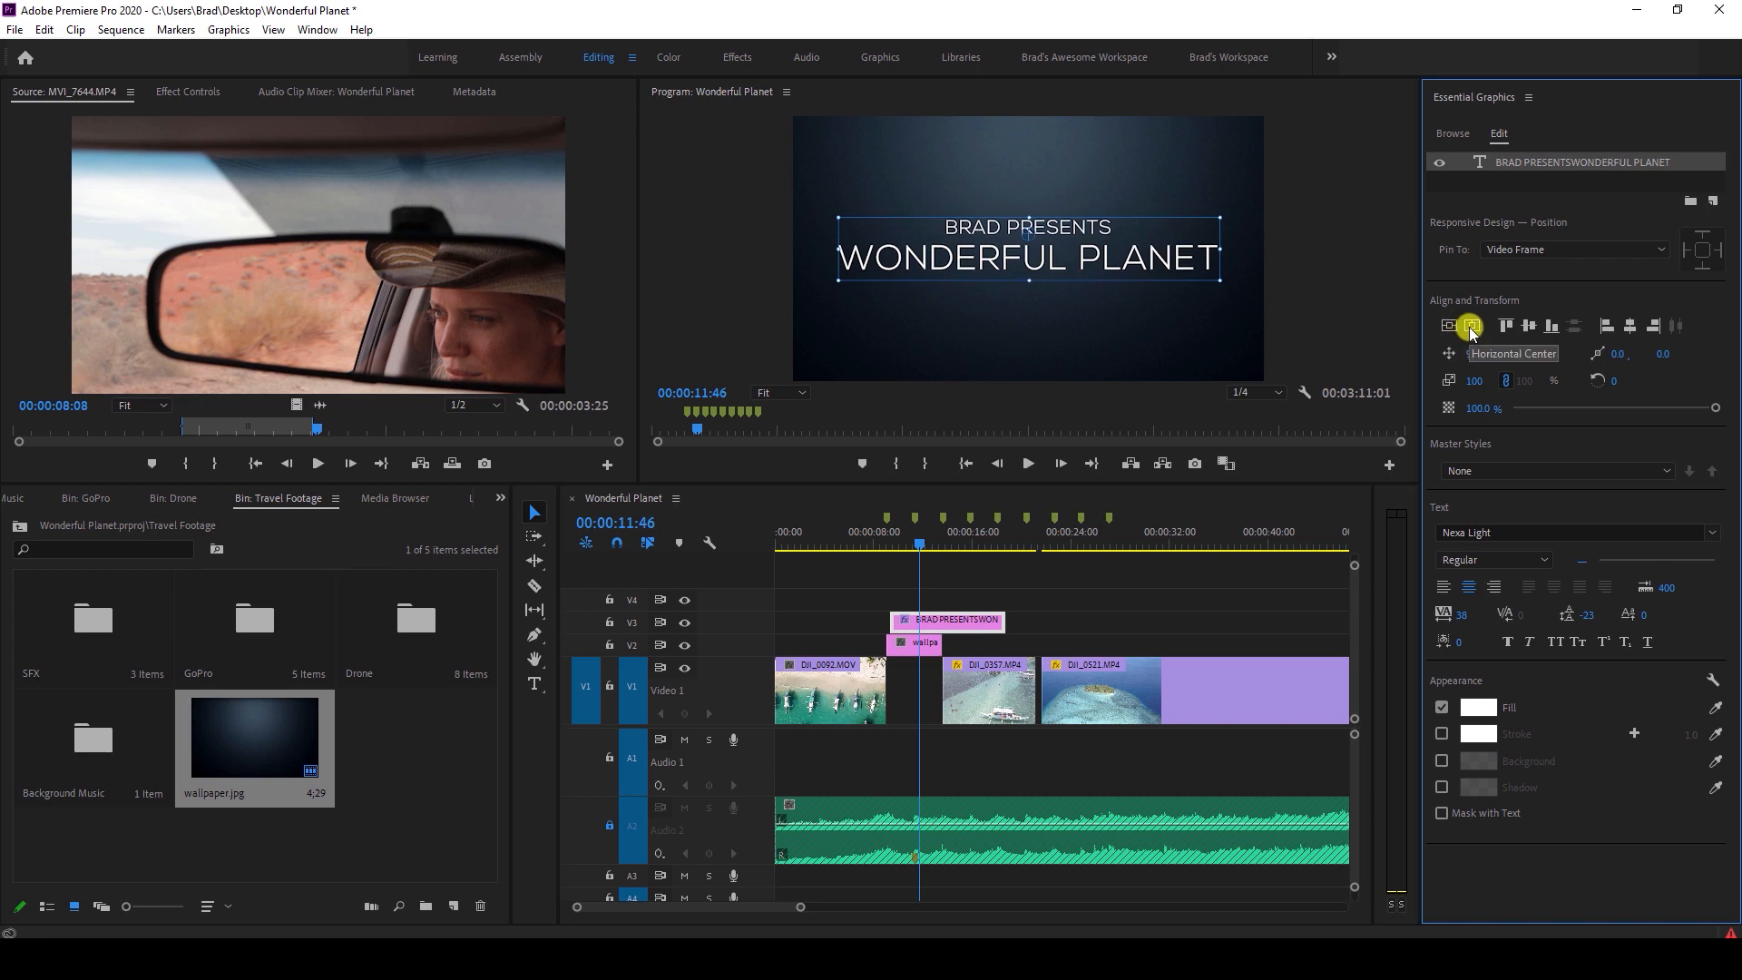
click(1472, 325)
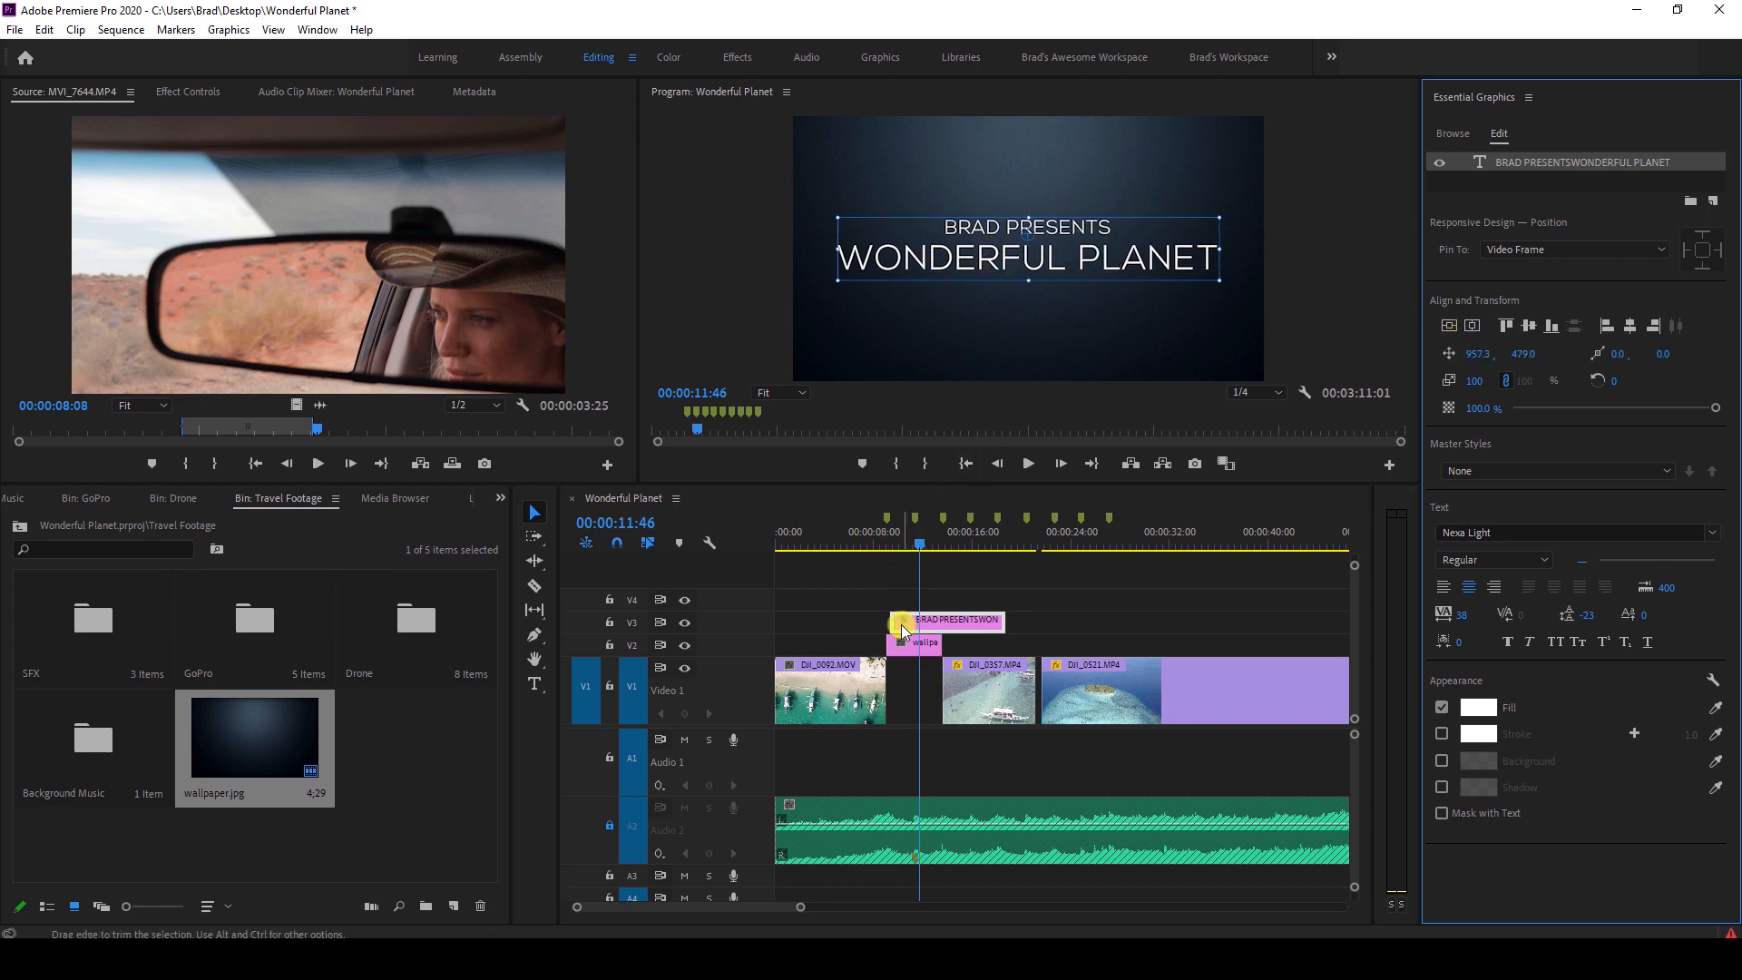
Align the start of the title clip on V3 with the wallpaper clip's start and play back the title section.
drag(904, 622, 904, 624)
mouse_move(901, 533)
mouse_down()
mouse_move(884, 534)
mouse_move(902, 533)
mouse_up()
click(1012, 257)
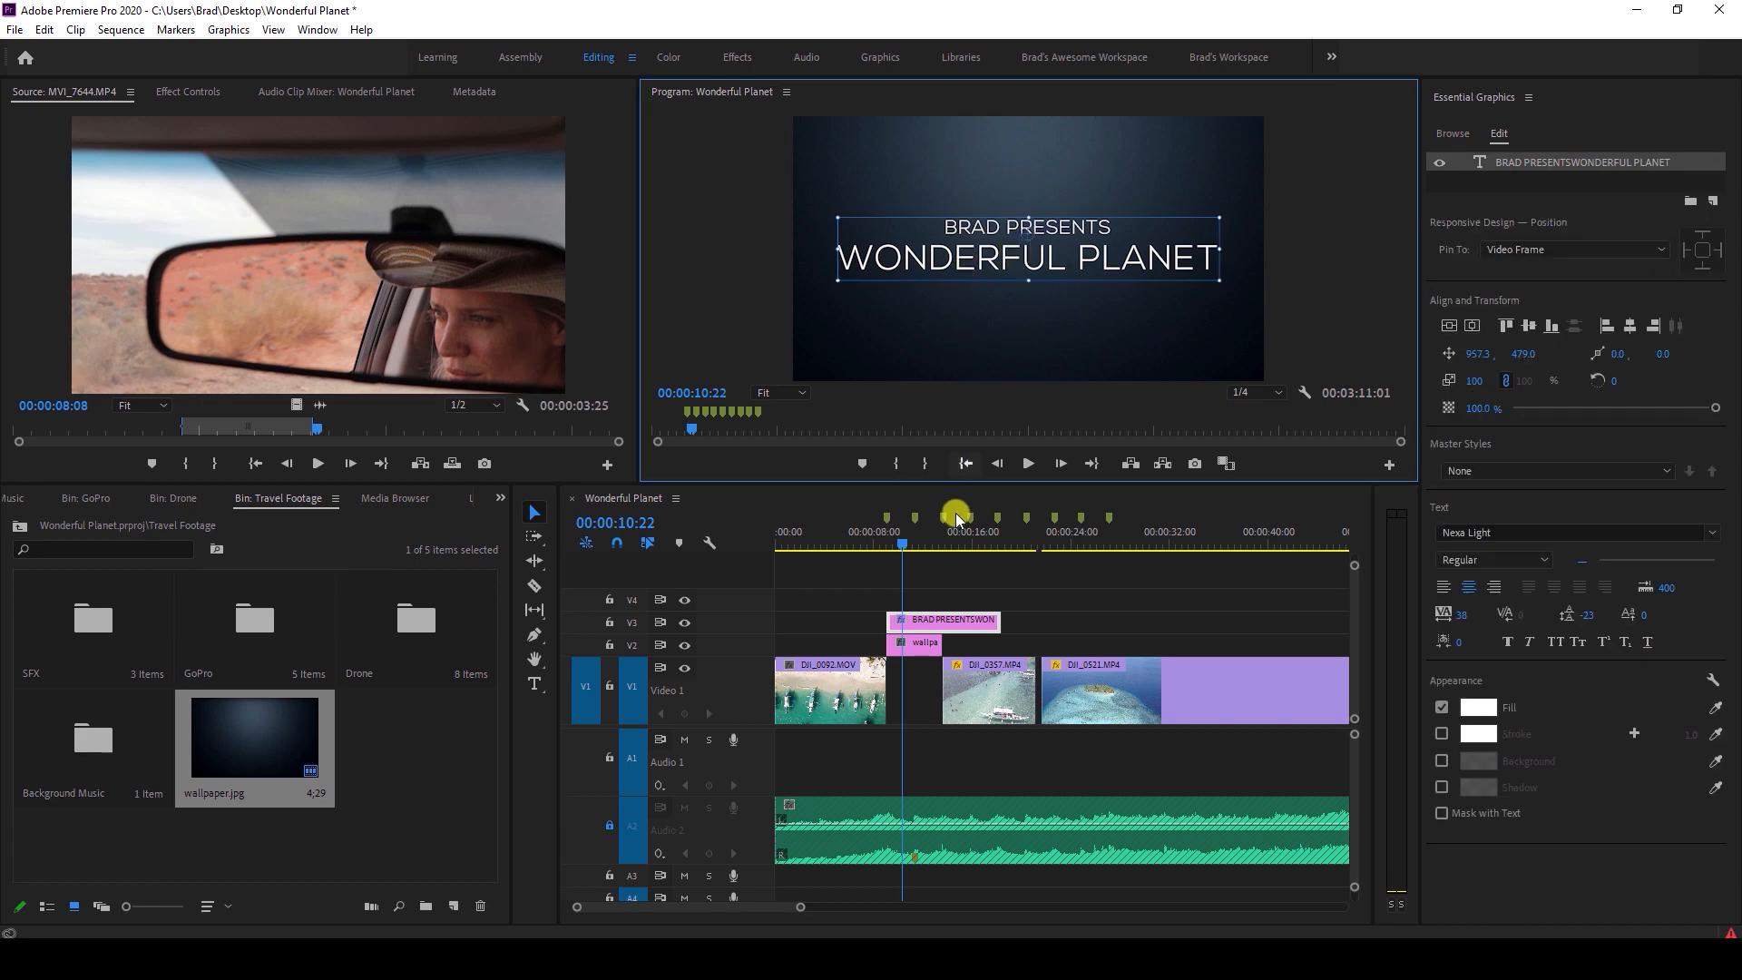
click(878, 541)
key(space)
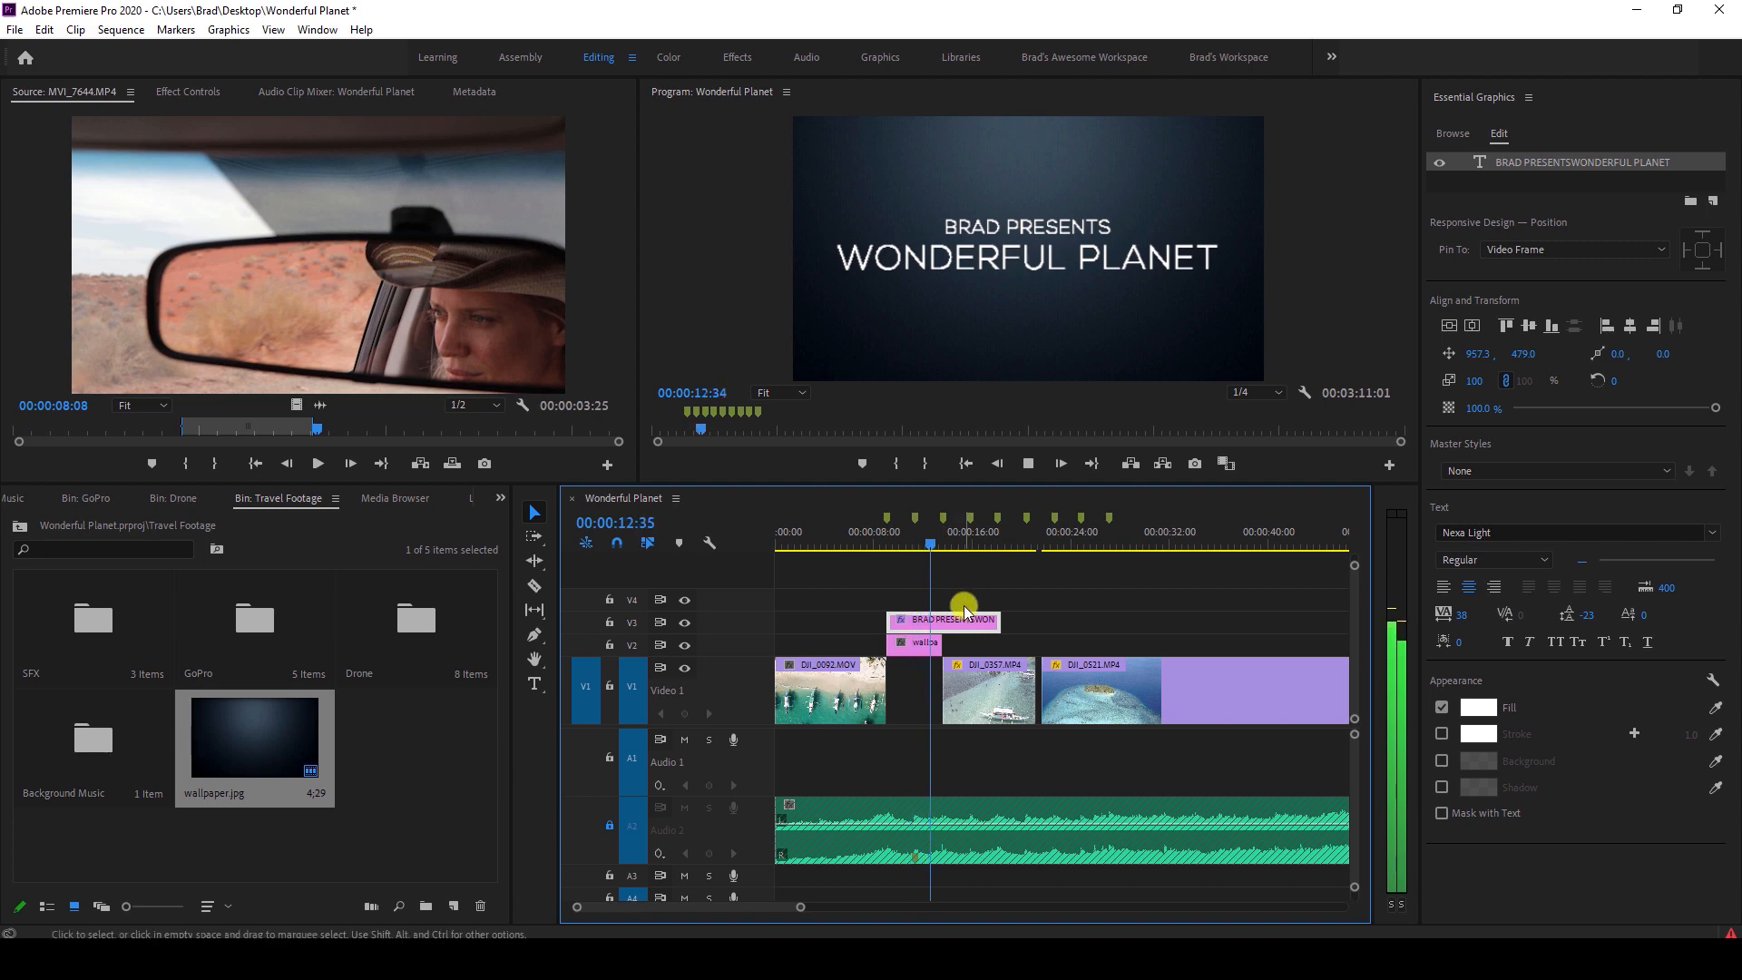
key(space)
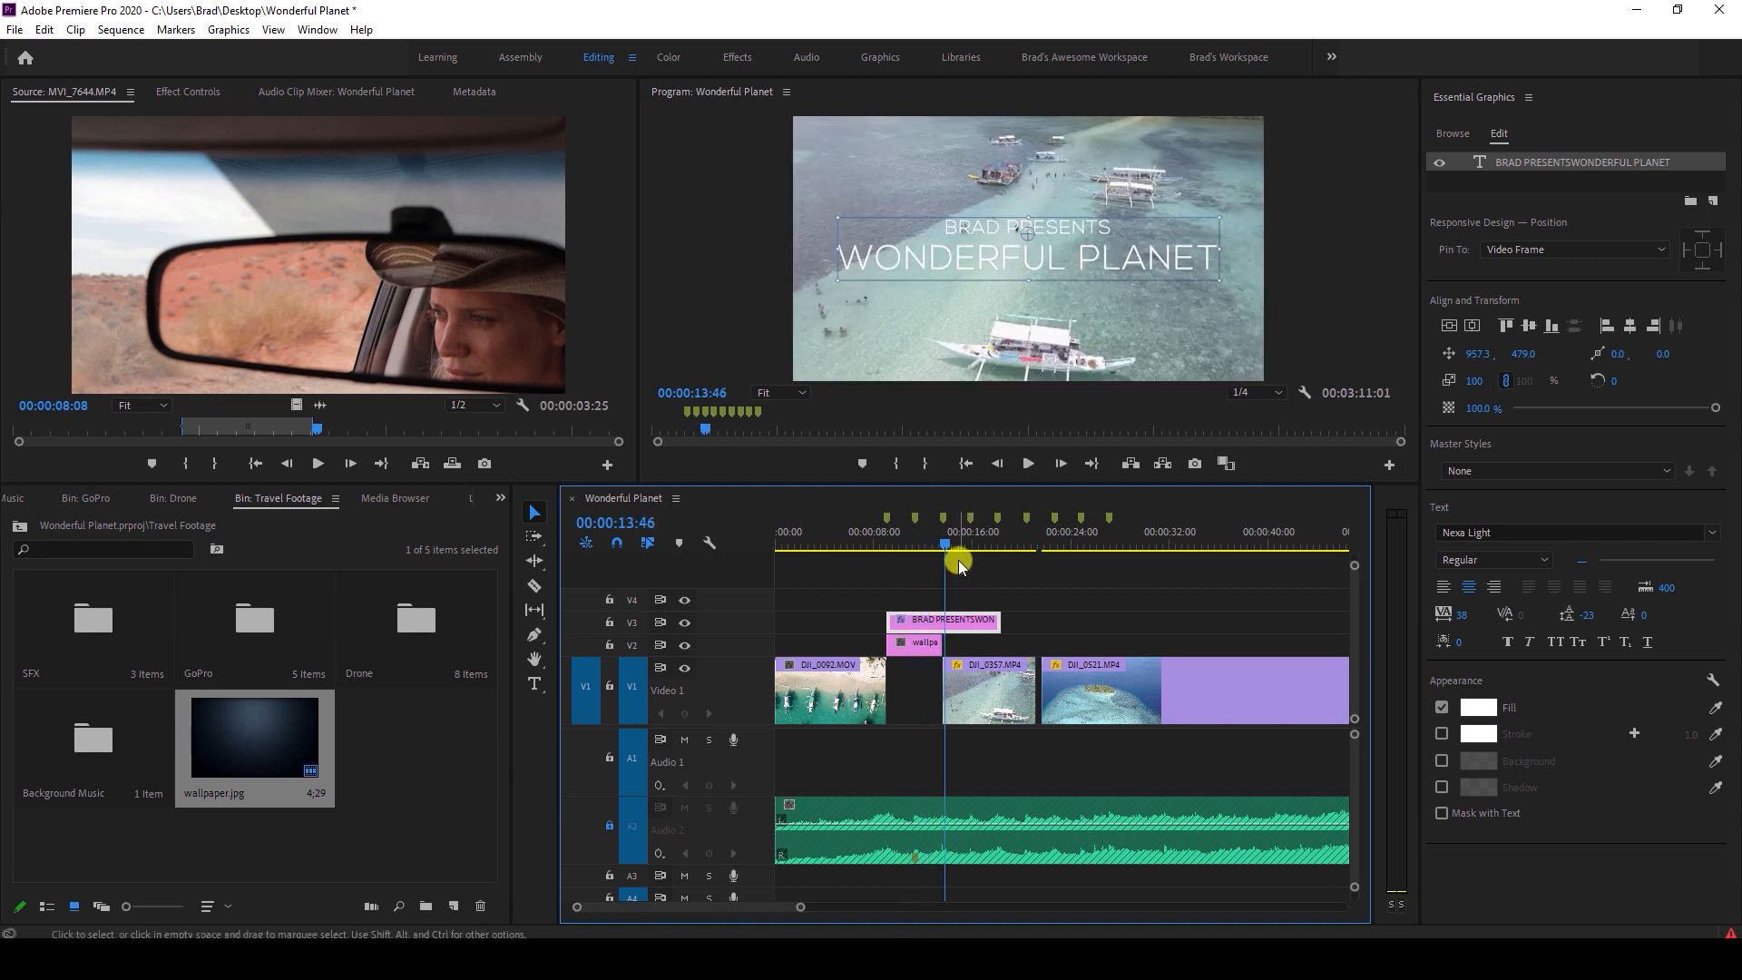
Trim the end of the title clip to match the wallpaper clip's end at the start of DJI_0357.MP4.
click(944, 542)
click(923, 646)
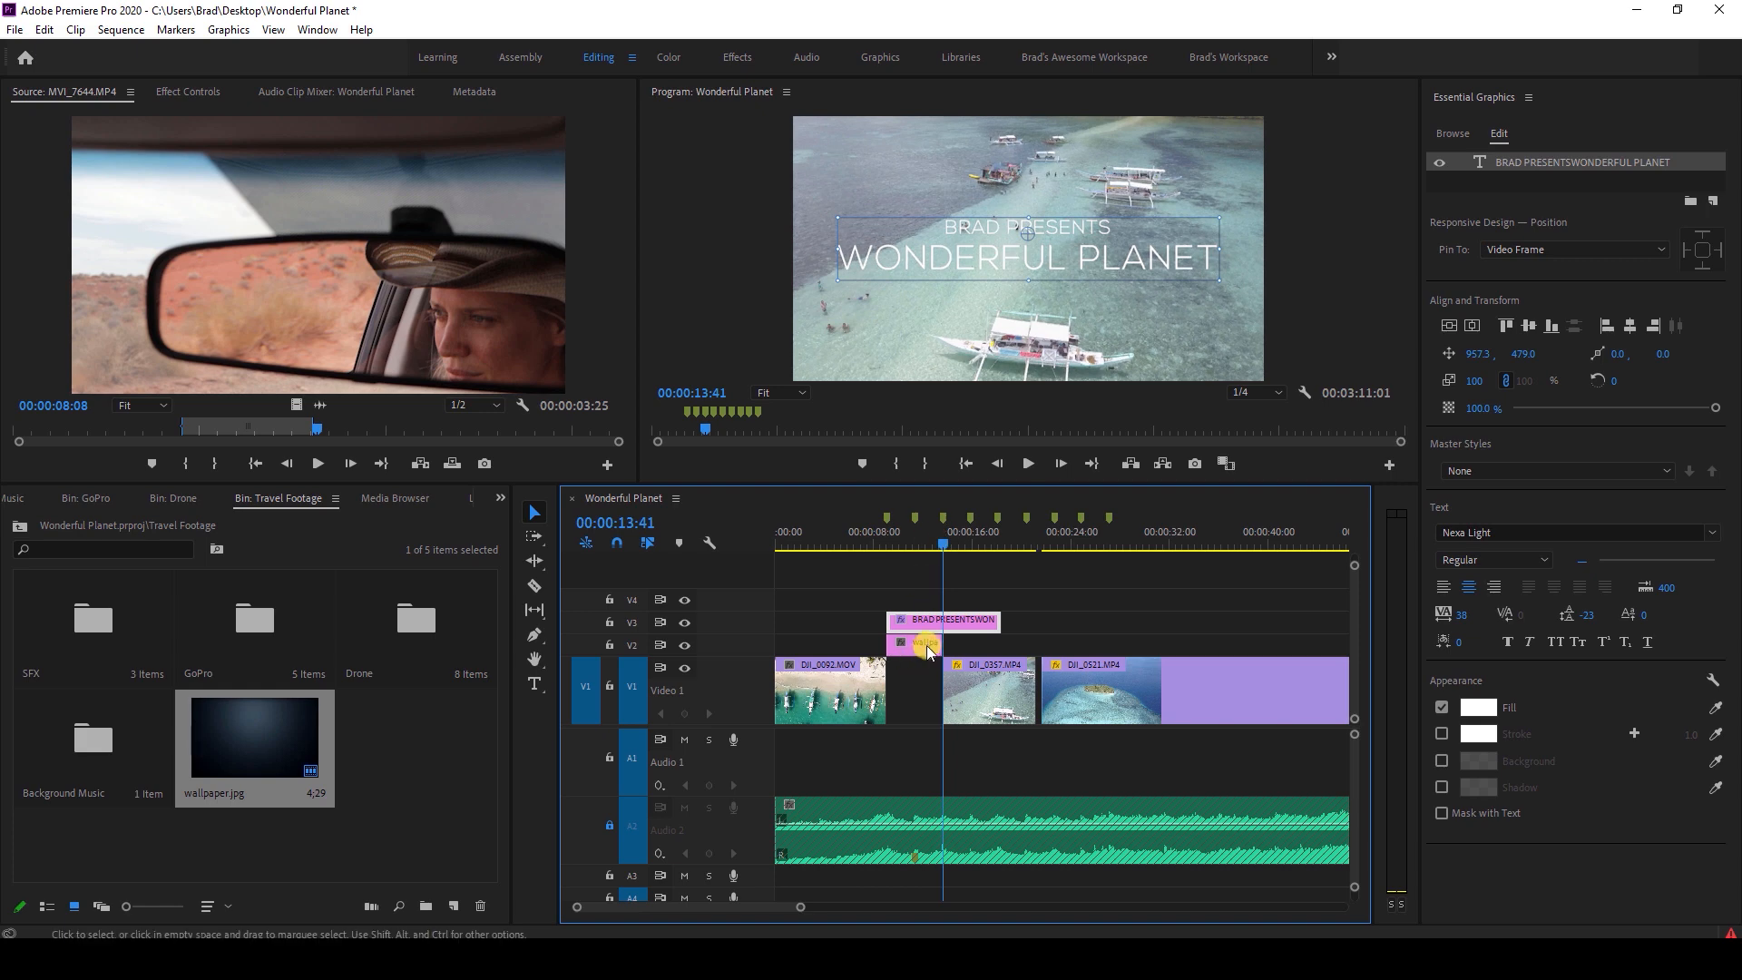
scroll(928, 646, up, 3)
drag(935, 643, 972, 643)
click(1053, 626)
drag(1127, 624, 971, 624)
click(898, 539)
click(884, 646)
scroll(895, 649, up, 3)
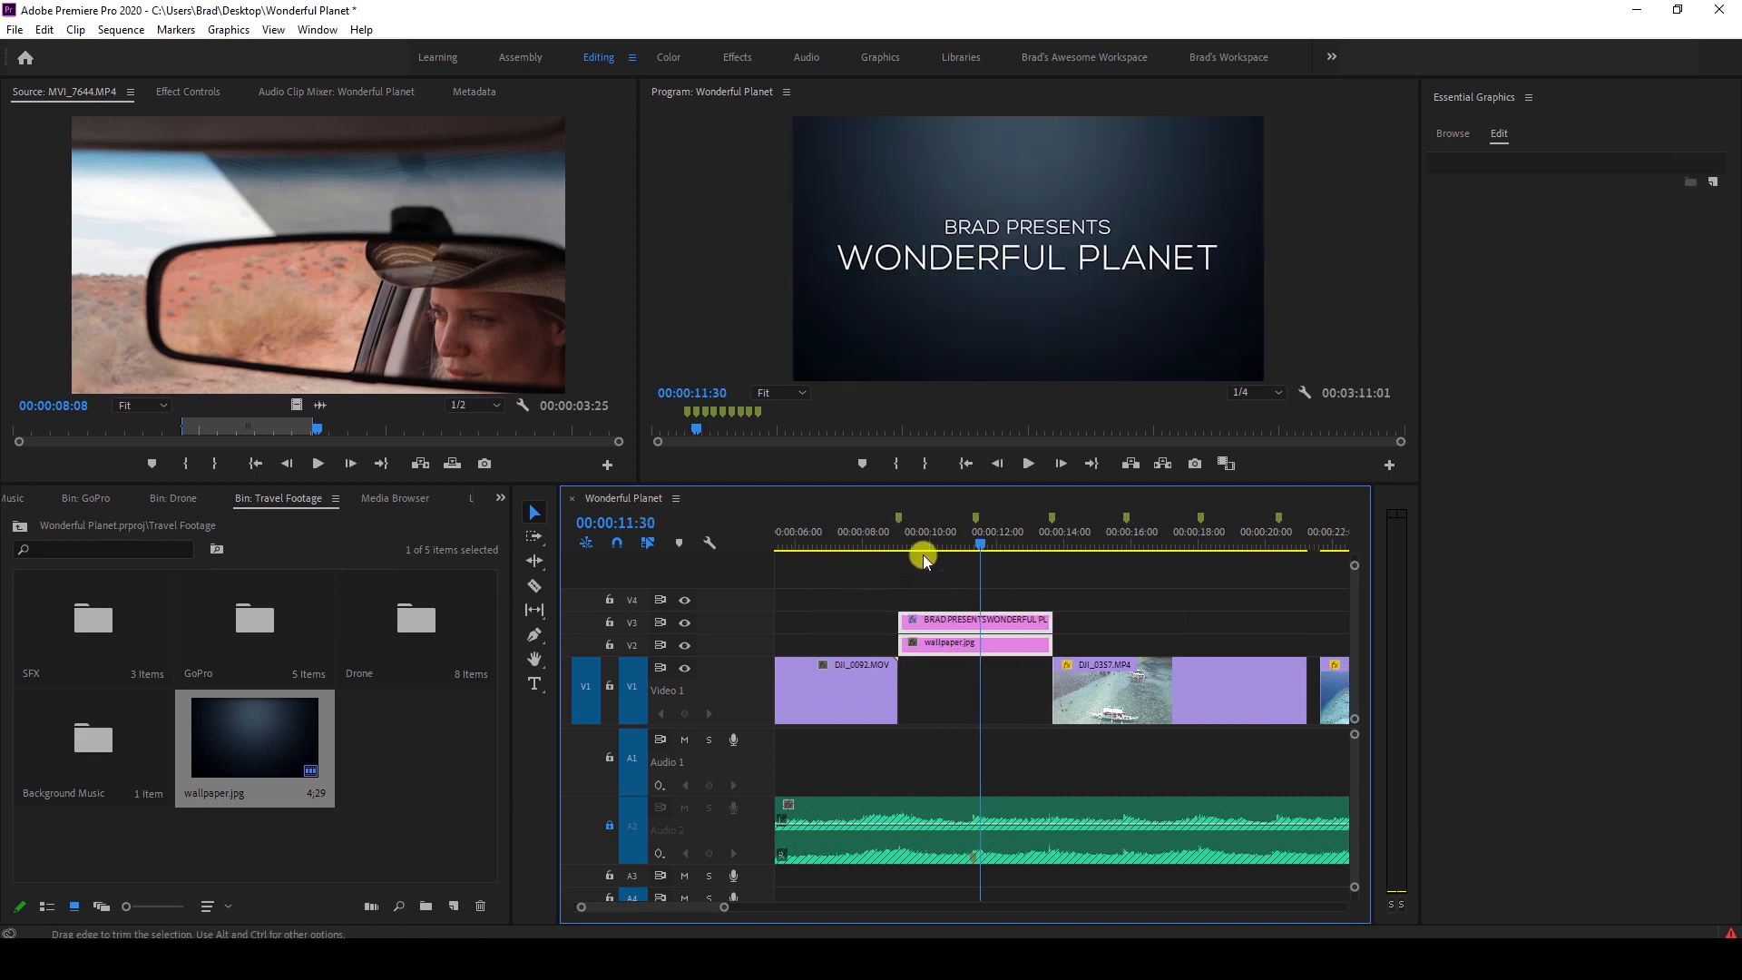
Select the title clip with the playhead at 00:00:09:13 and expand its Vector Motion effect properties.
click(904, 541)
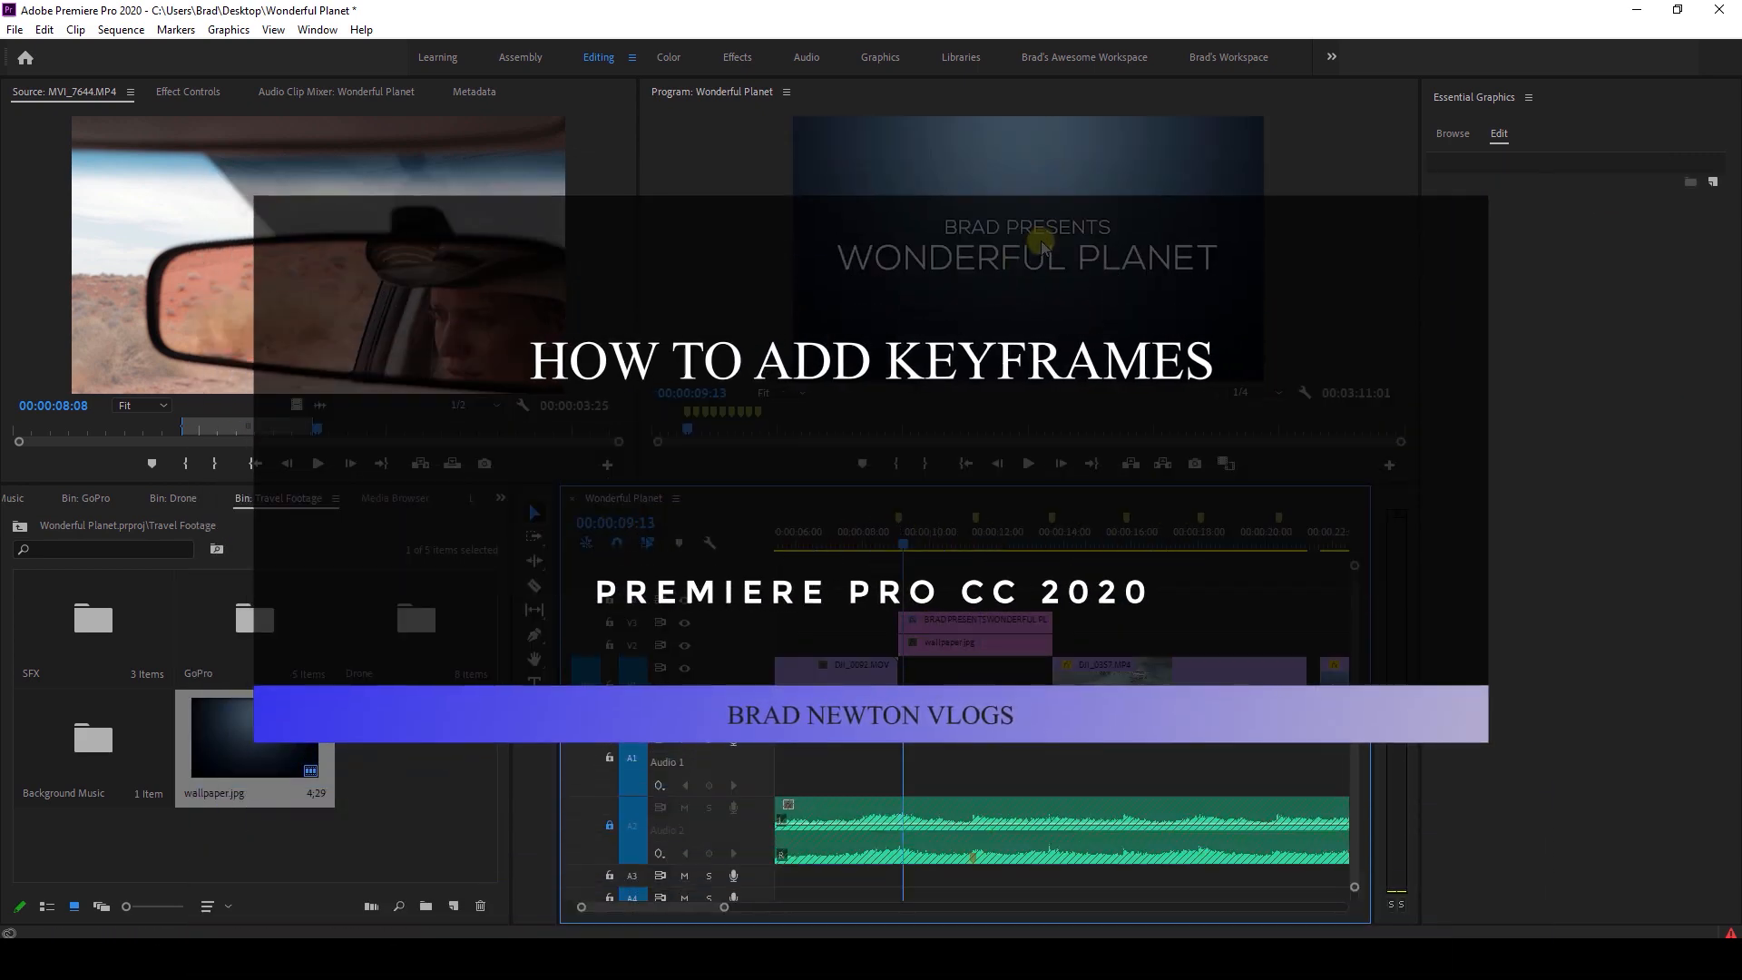
click(929, 628)
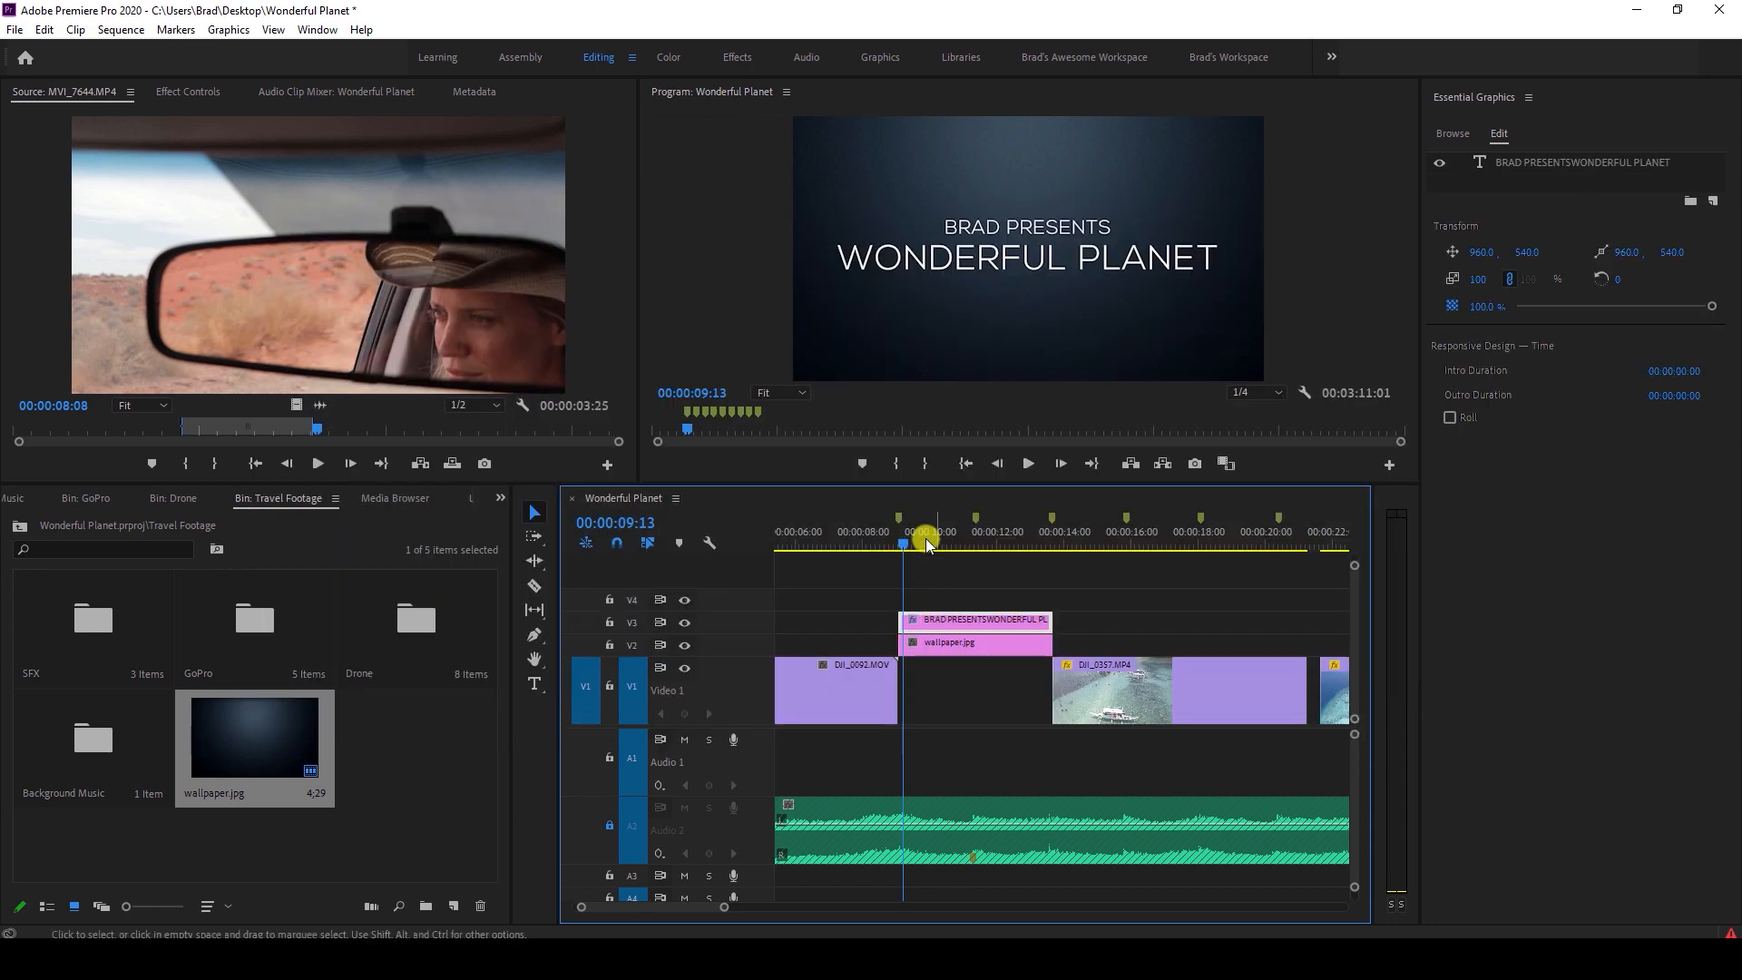
click(181, 96)
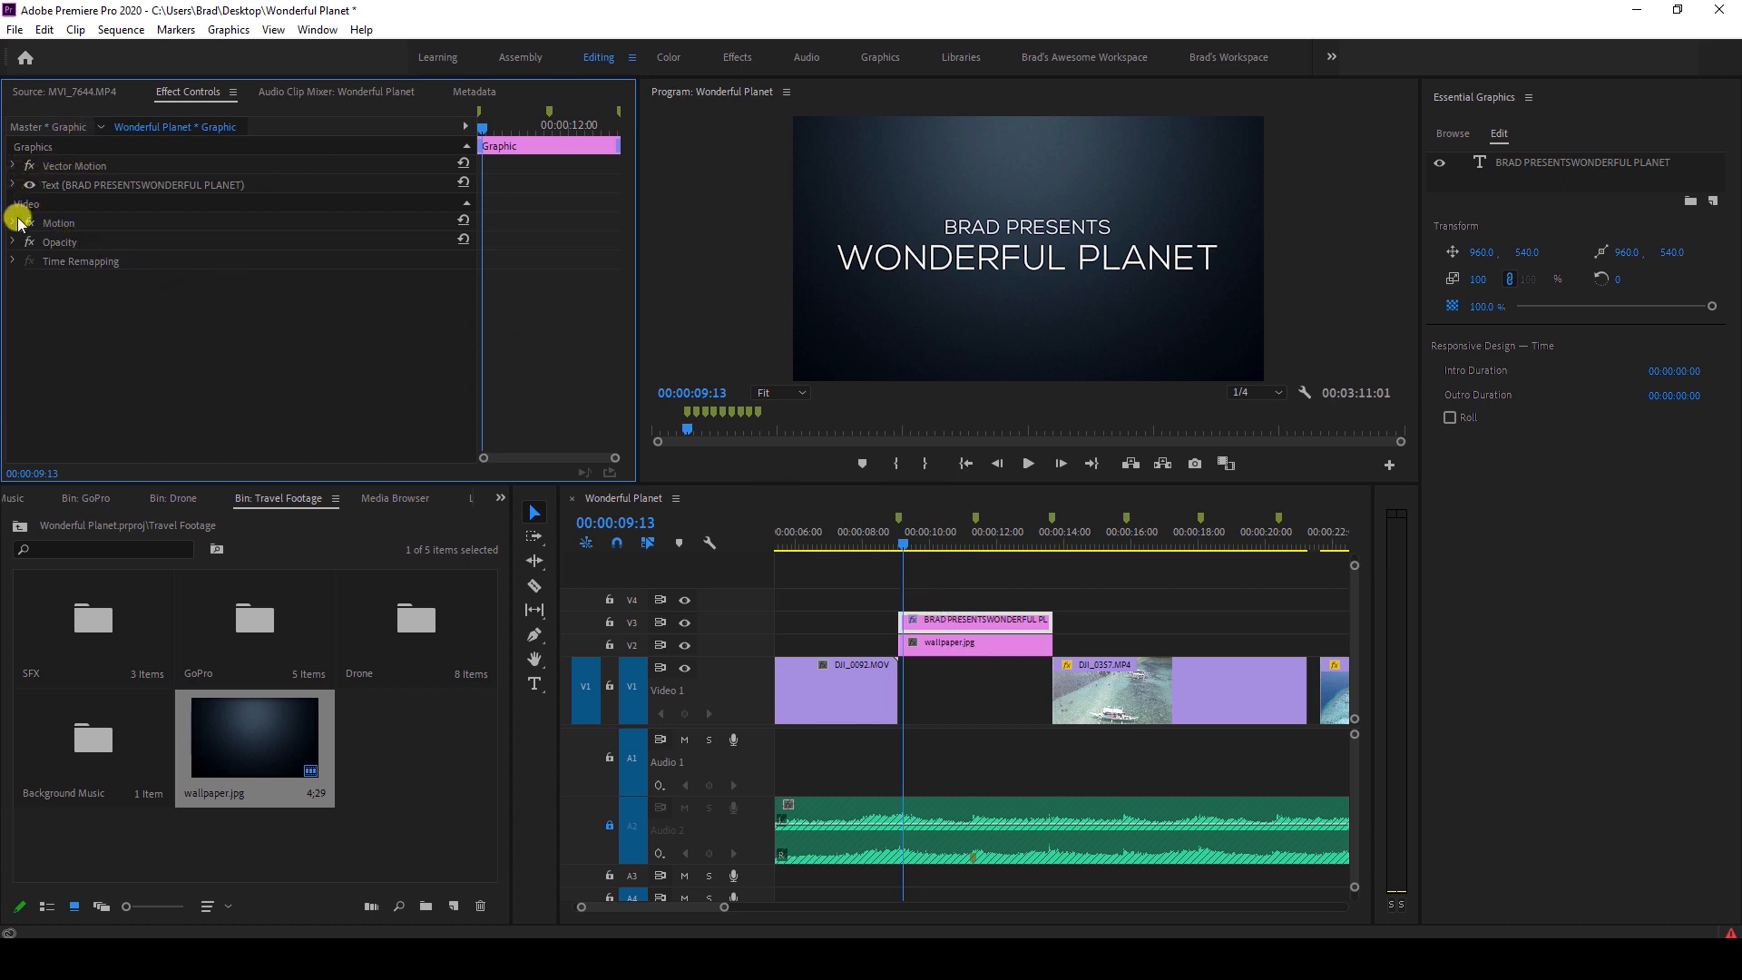
click(11, 165)
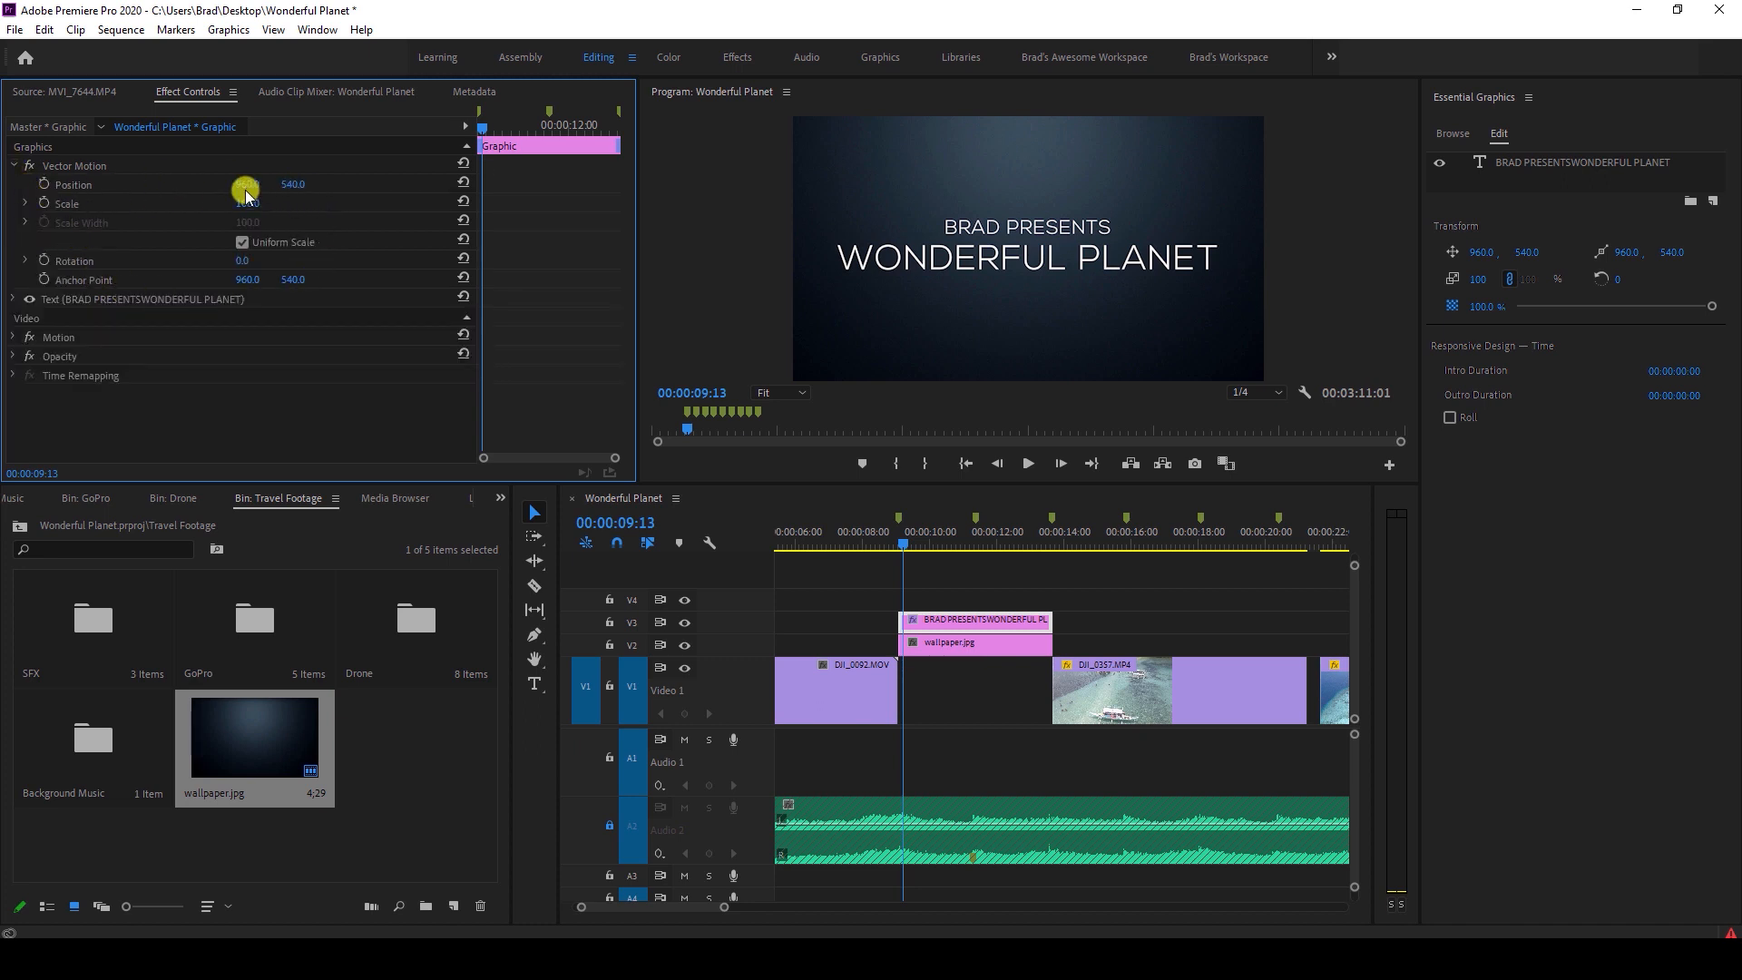
Try a Vector Motion position of 936, scale of 125 and rotation of 11° on the title, and reset all three parameters.
drag(249, 188, 245, 260)
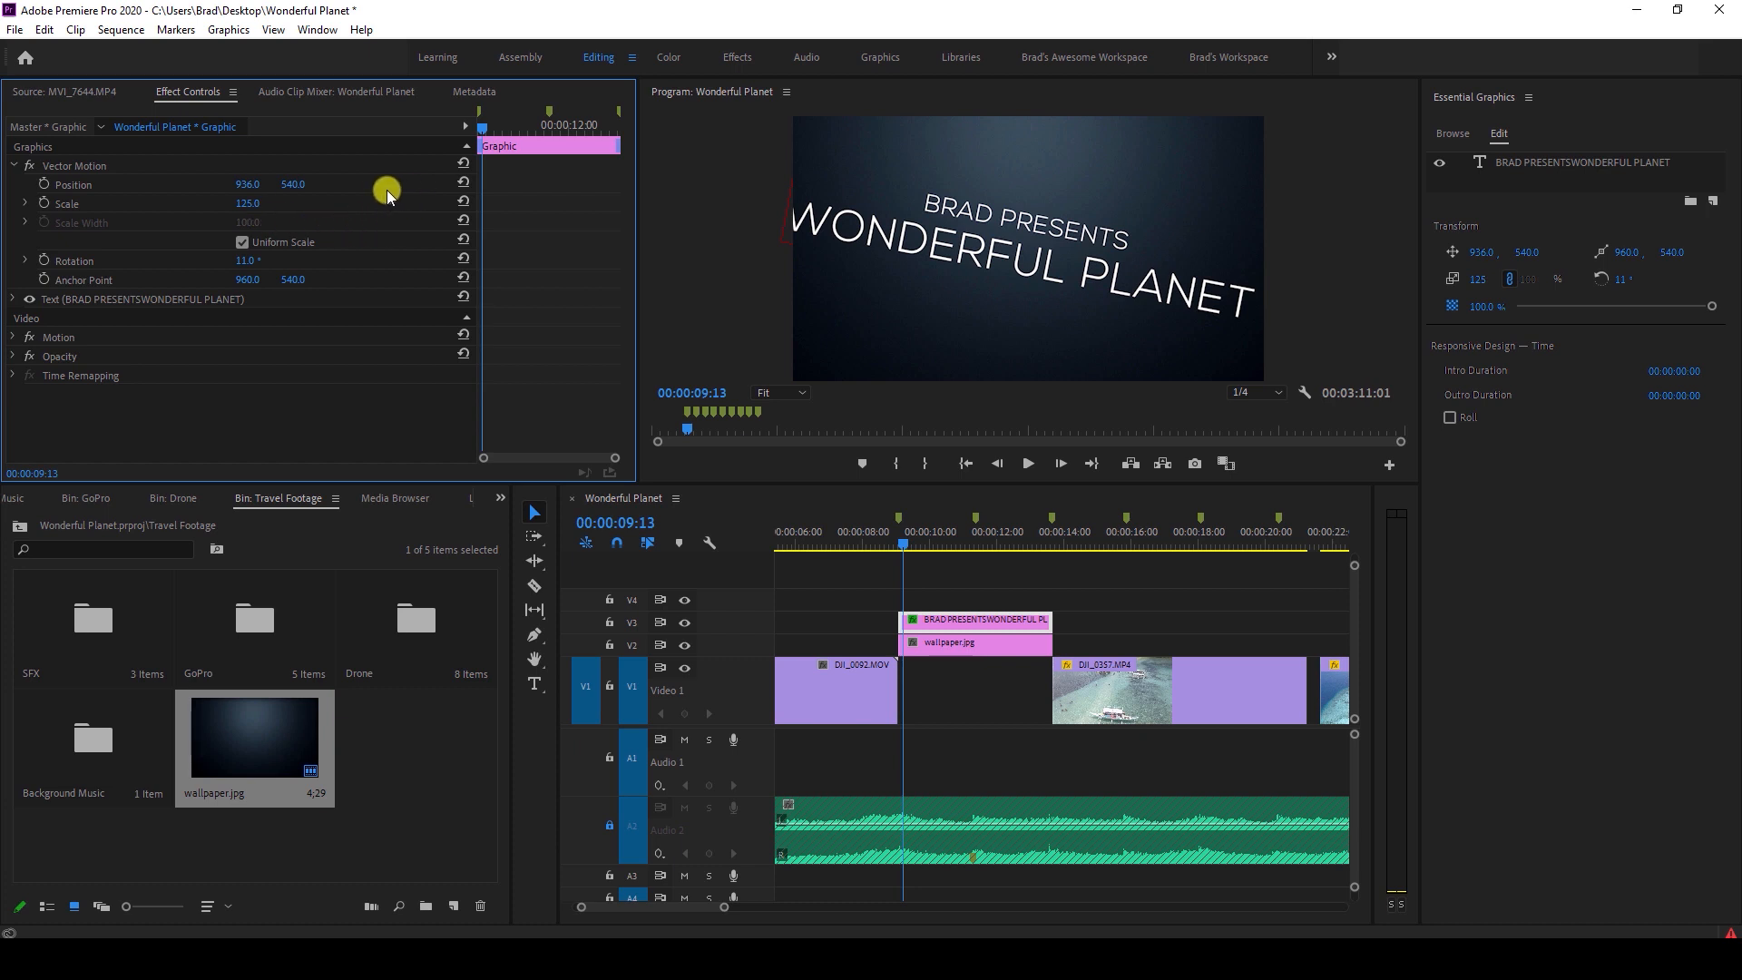
click(461, 202)
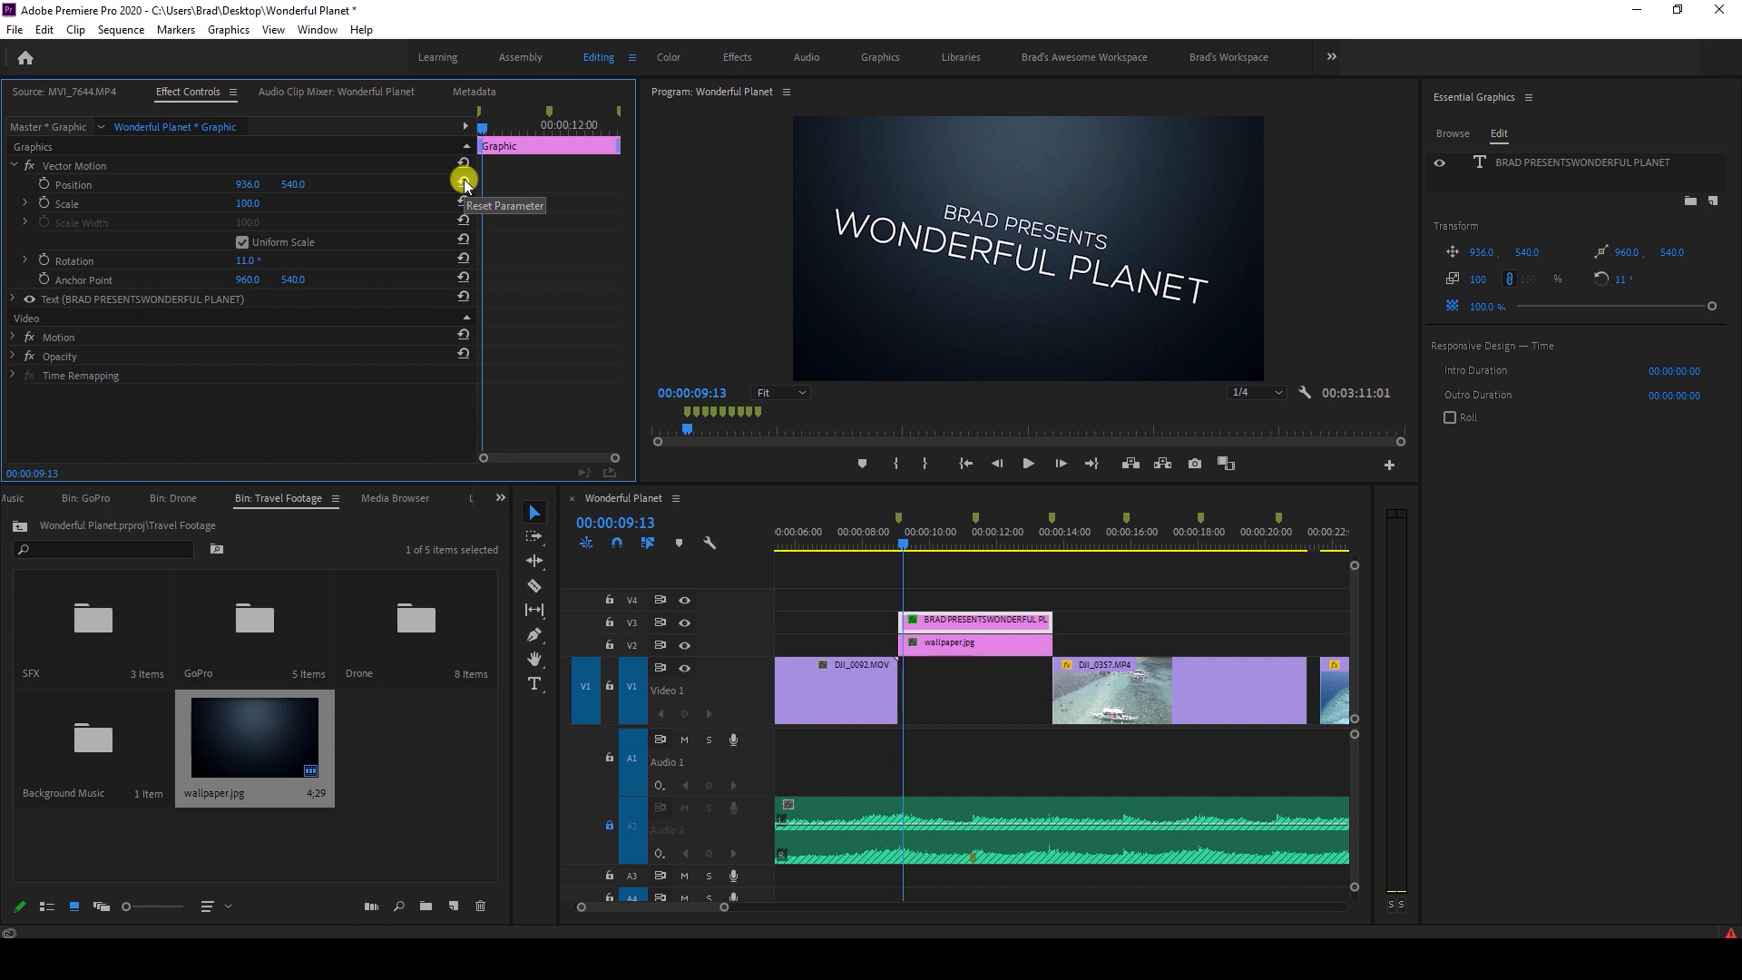
click(464, 183)
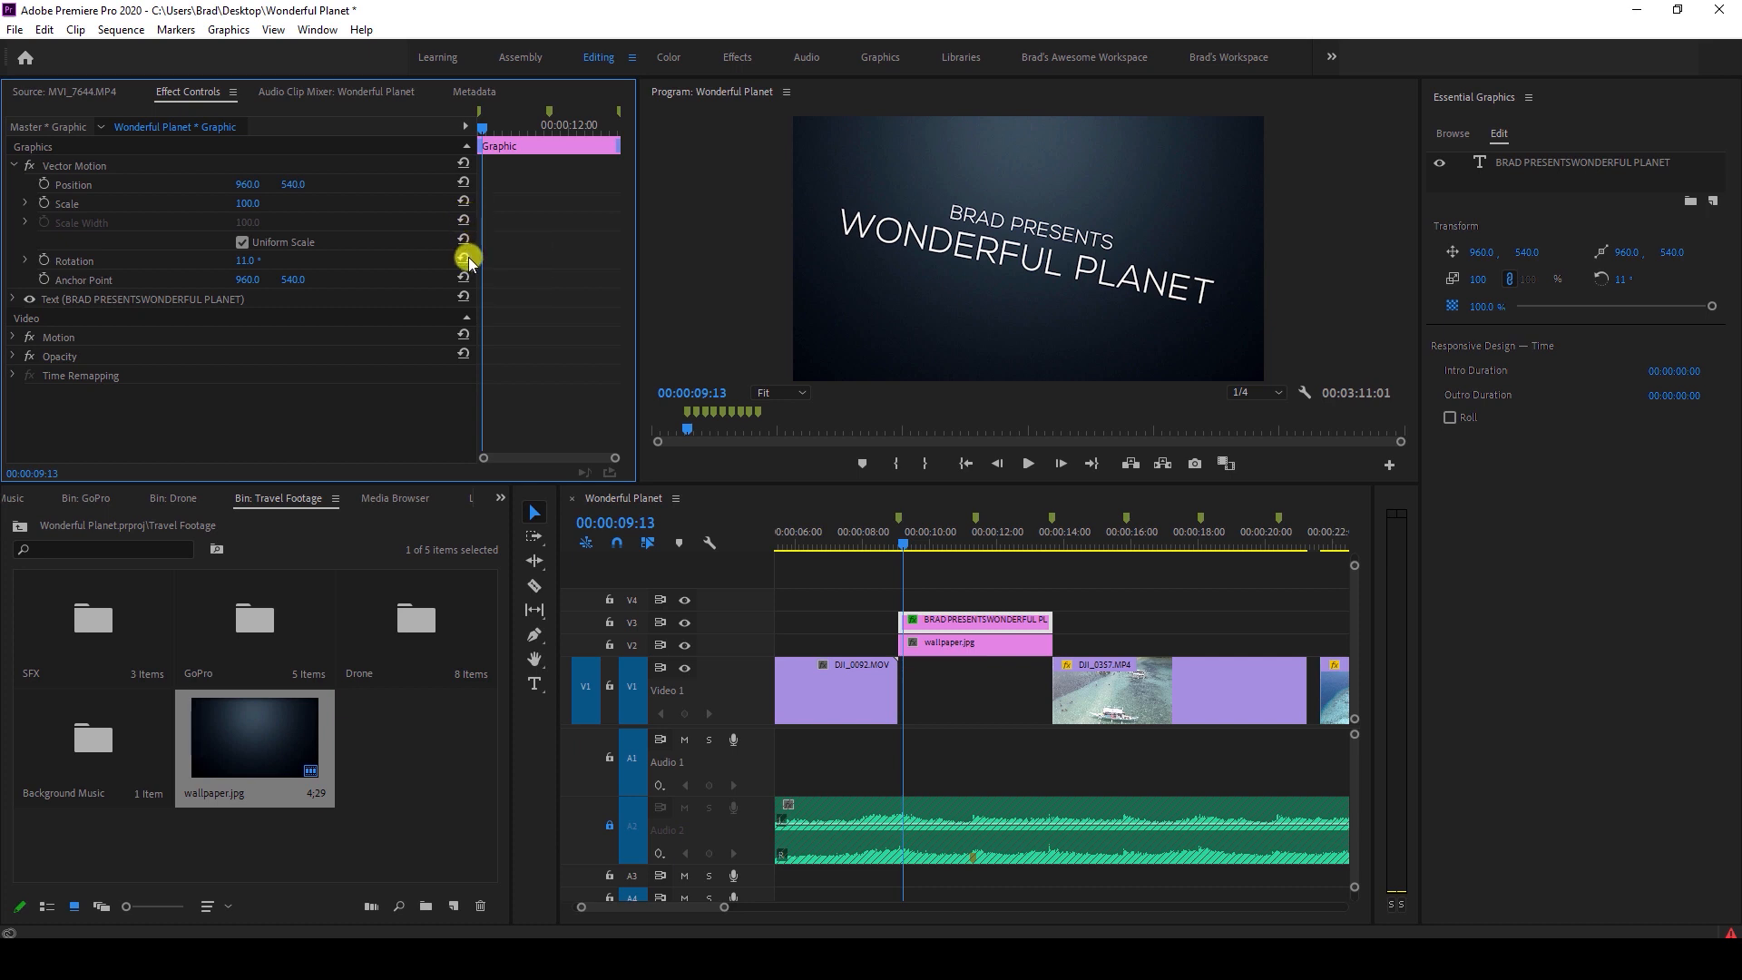
click(464, 260)
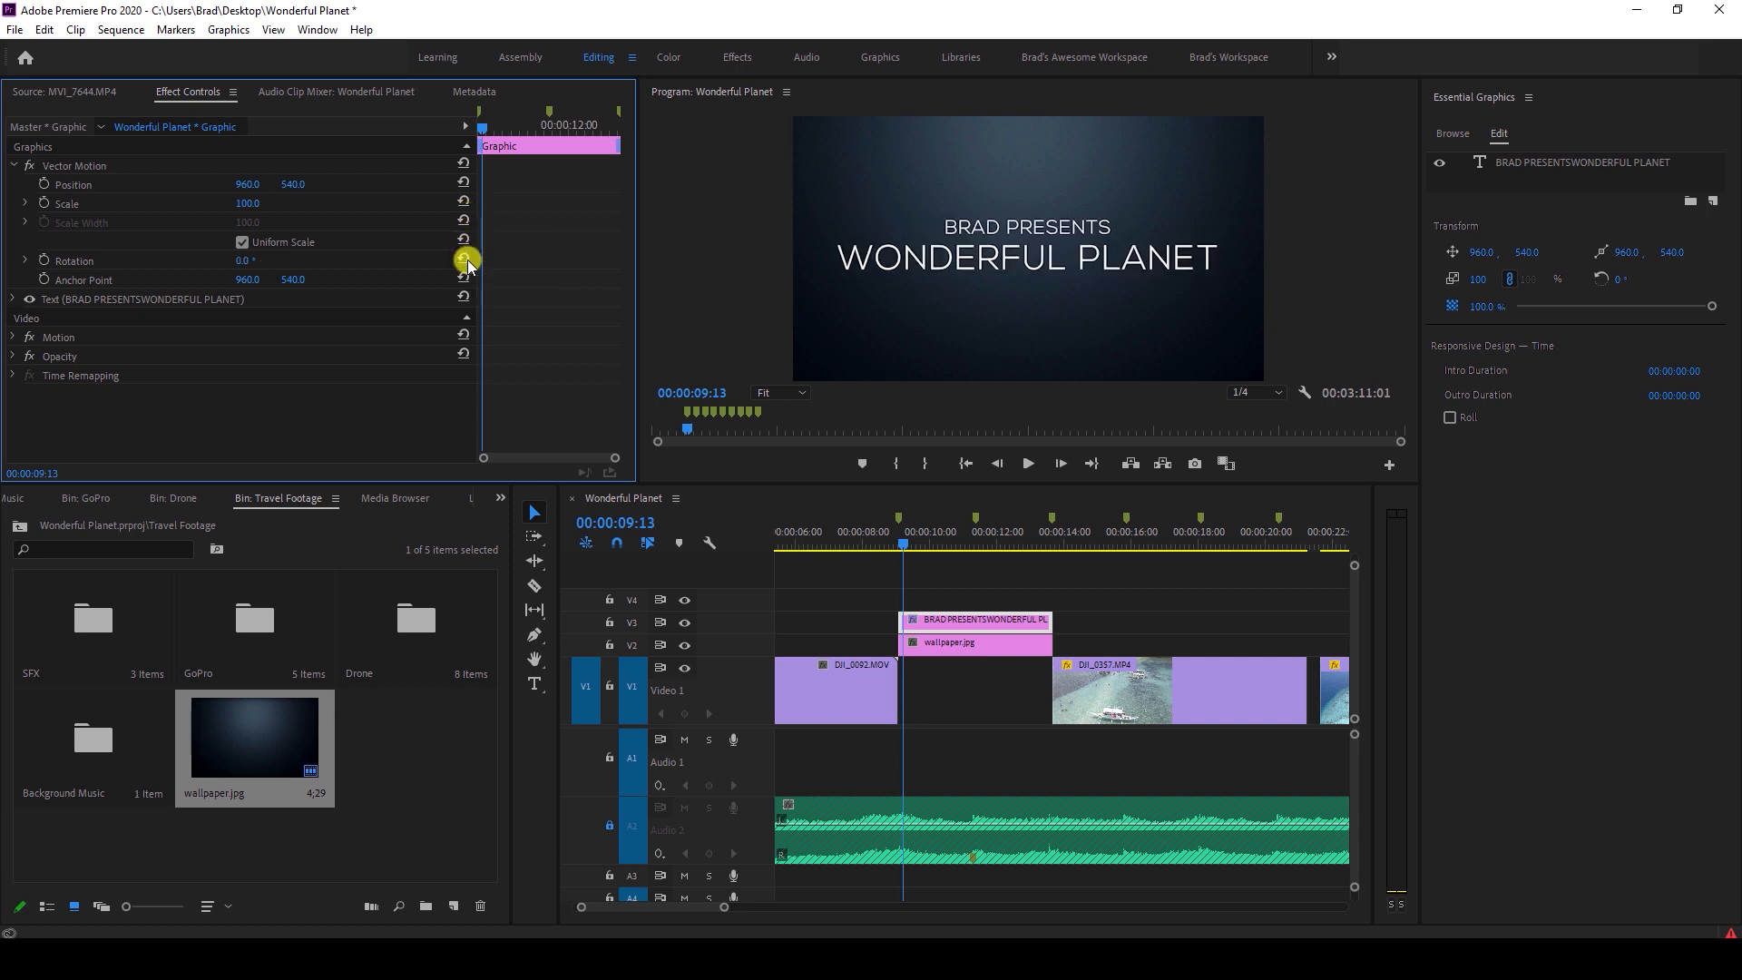
Keyframe the title's Vector Motion scale from 100 to 110.2, placing the two keyframes at the clip's start and end.
click(43, 204)
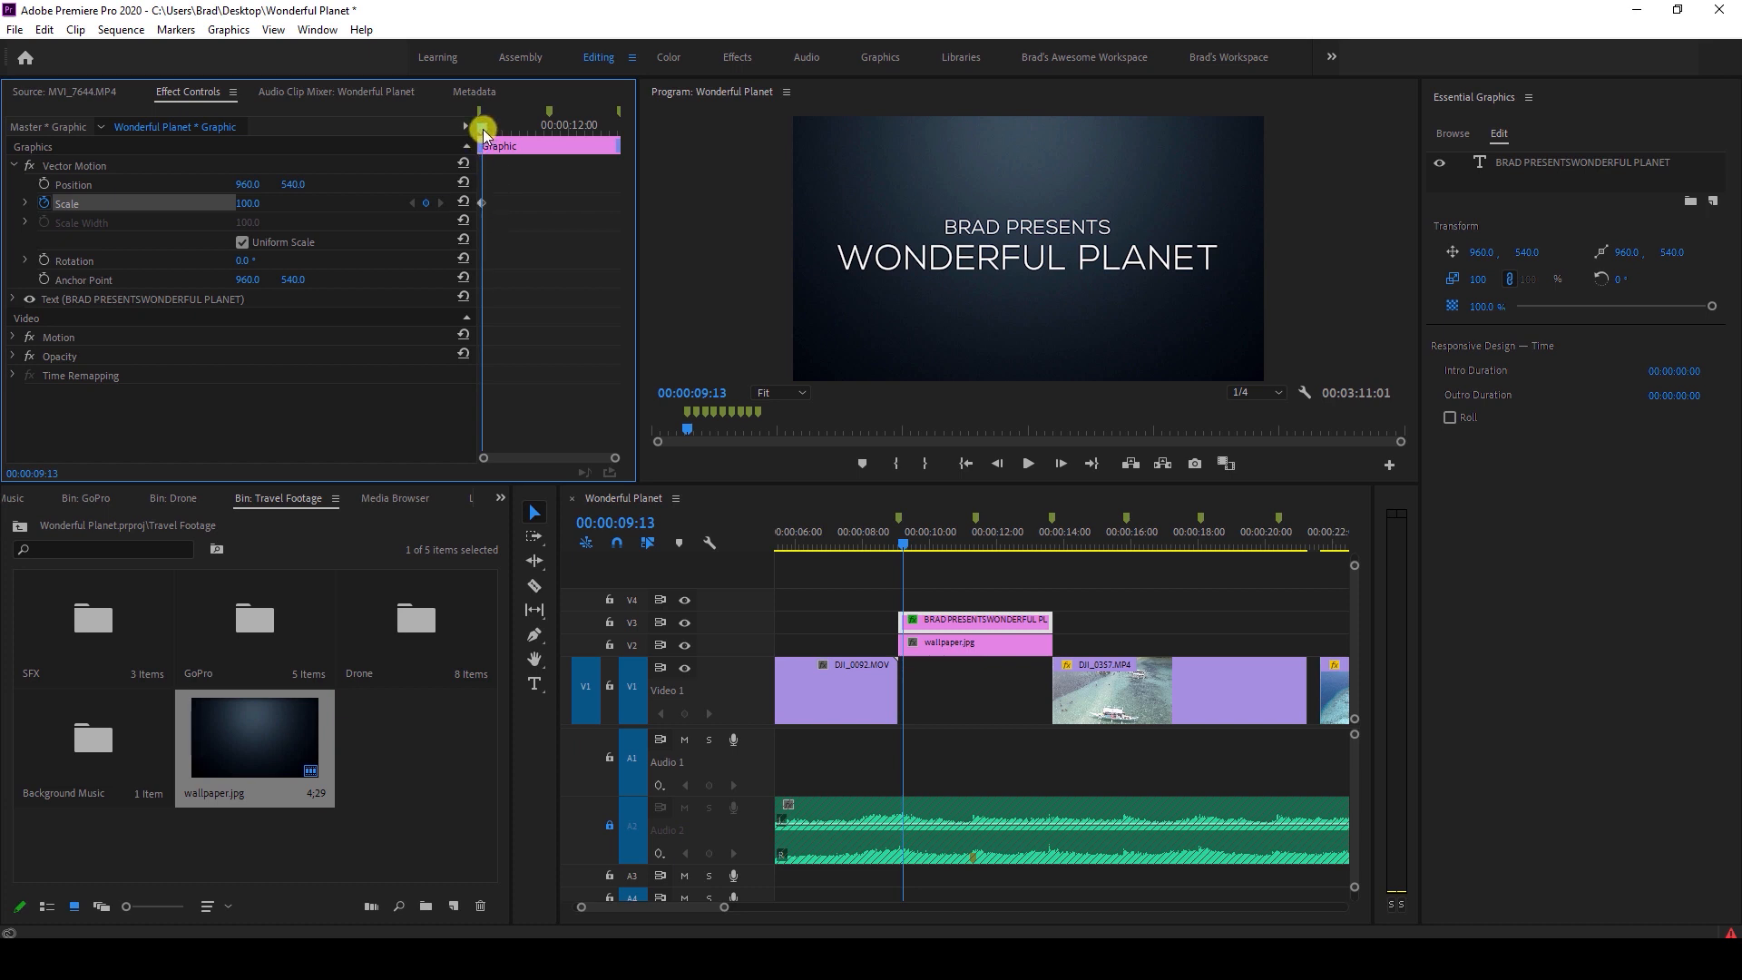
drag(484, 133, 596, 128)
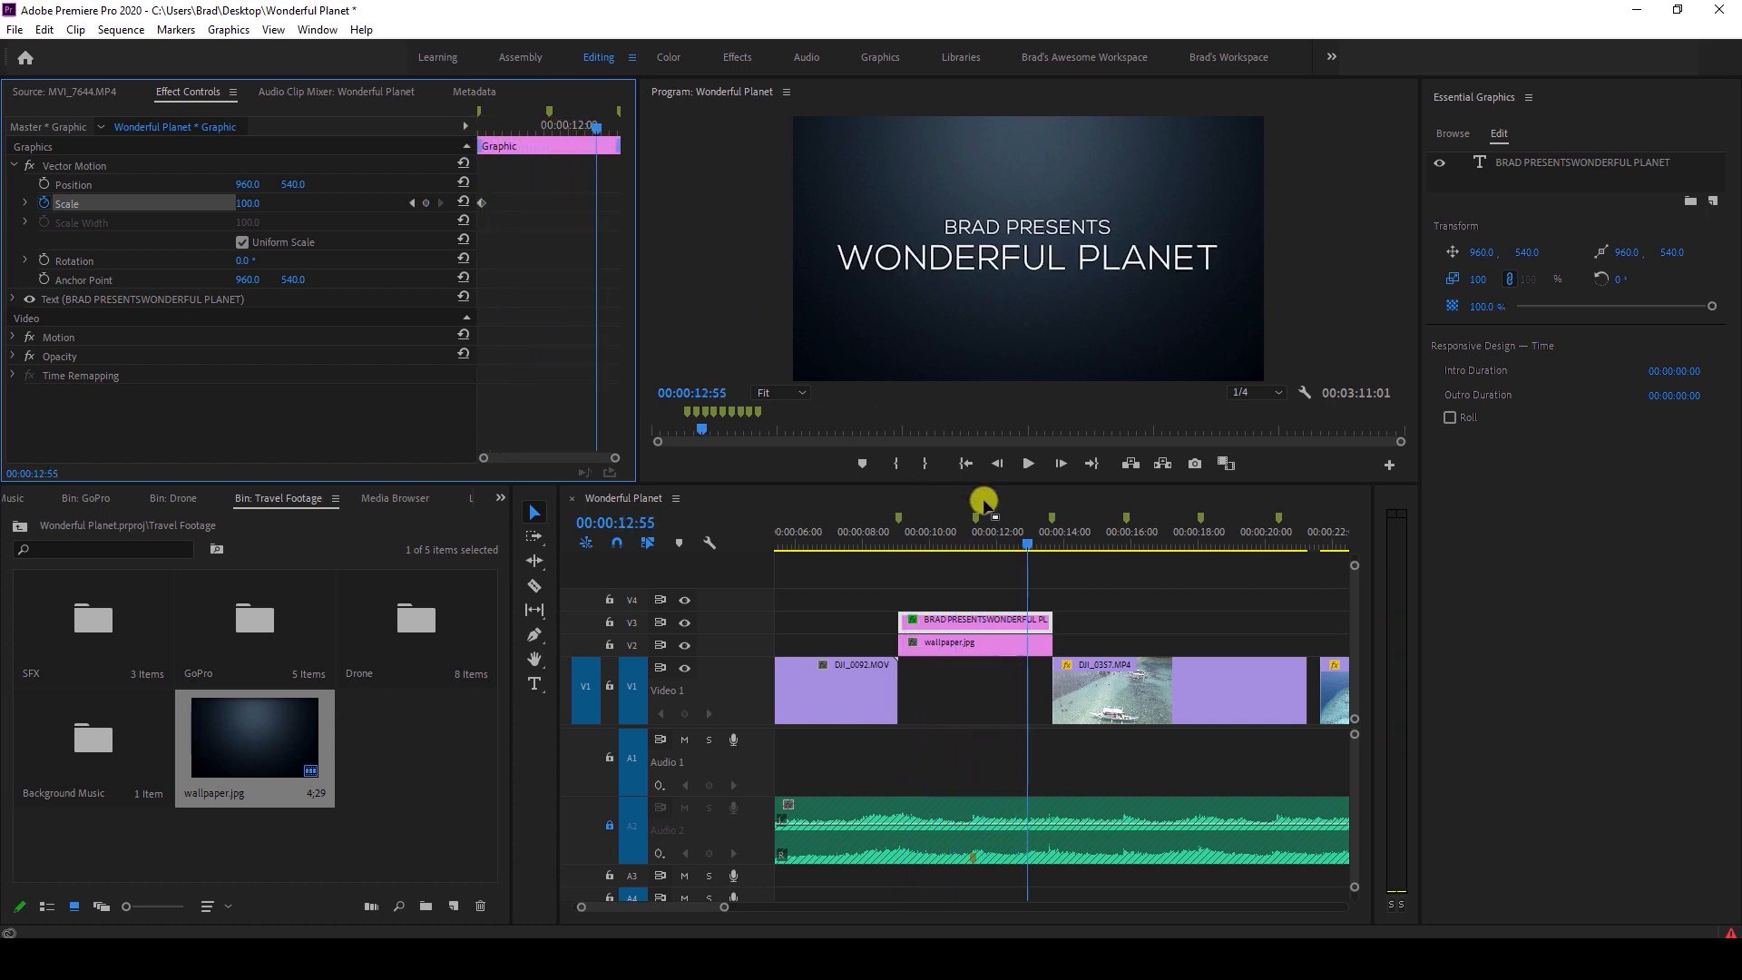
click(1031, 543)
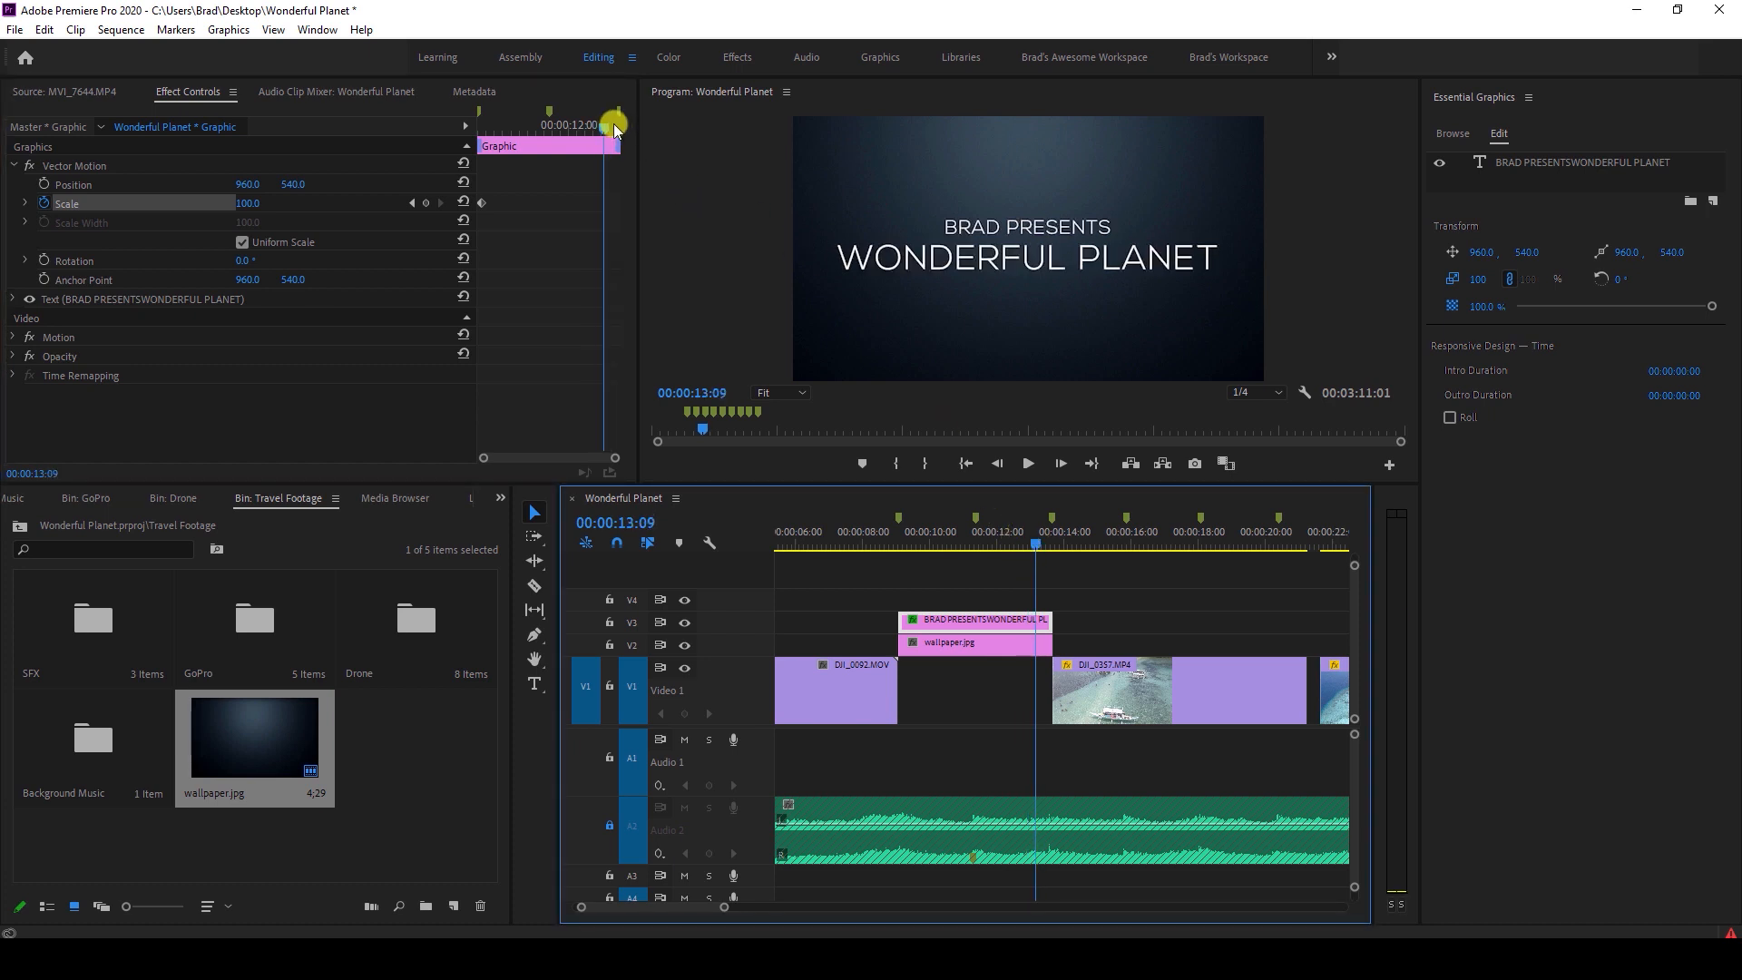
click(26, 203)
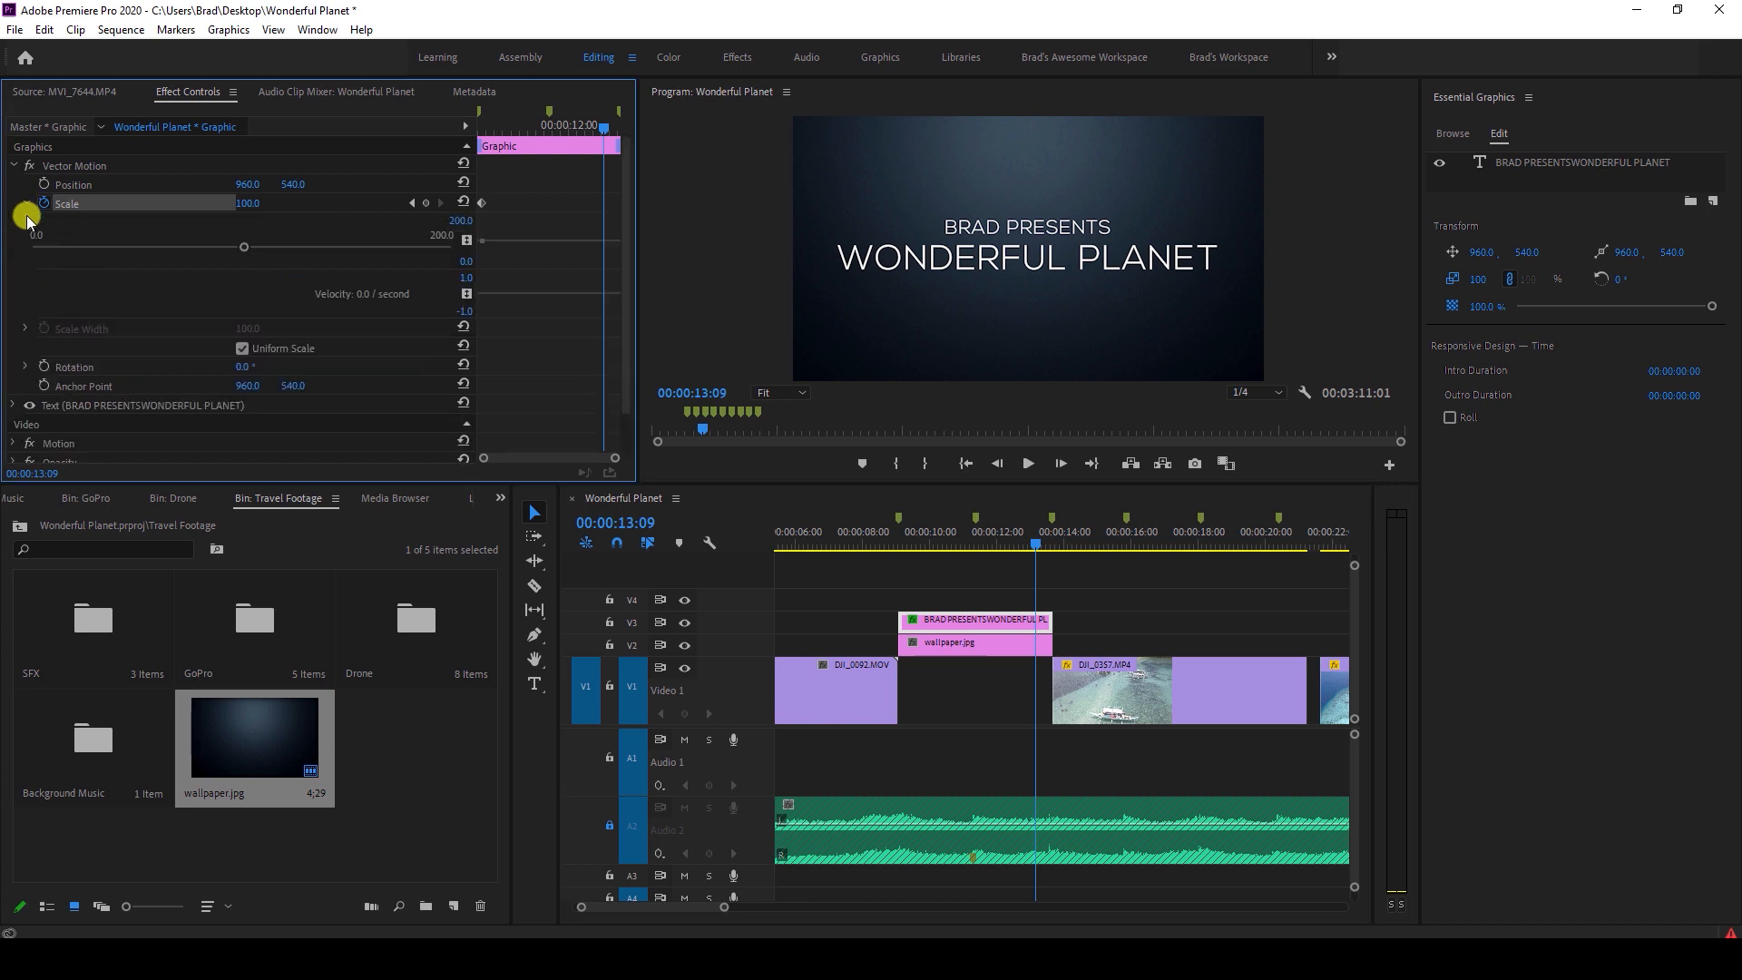
drag(245, 251, 261, 253)
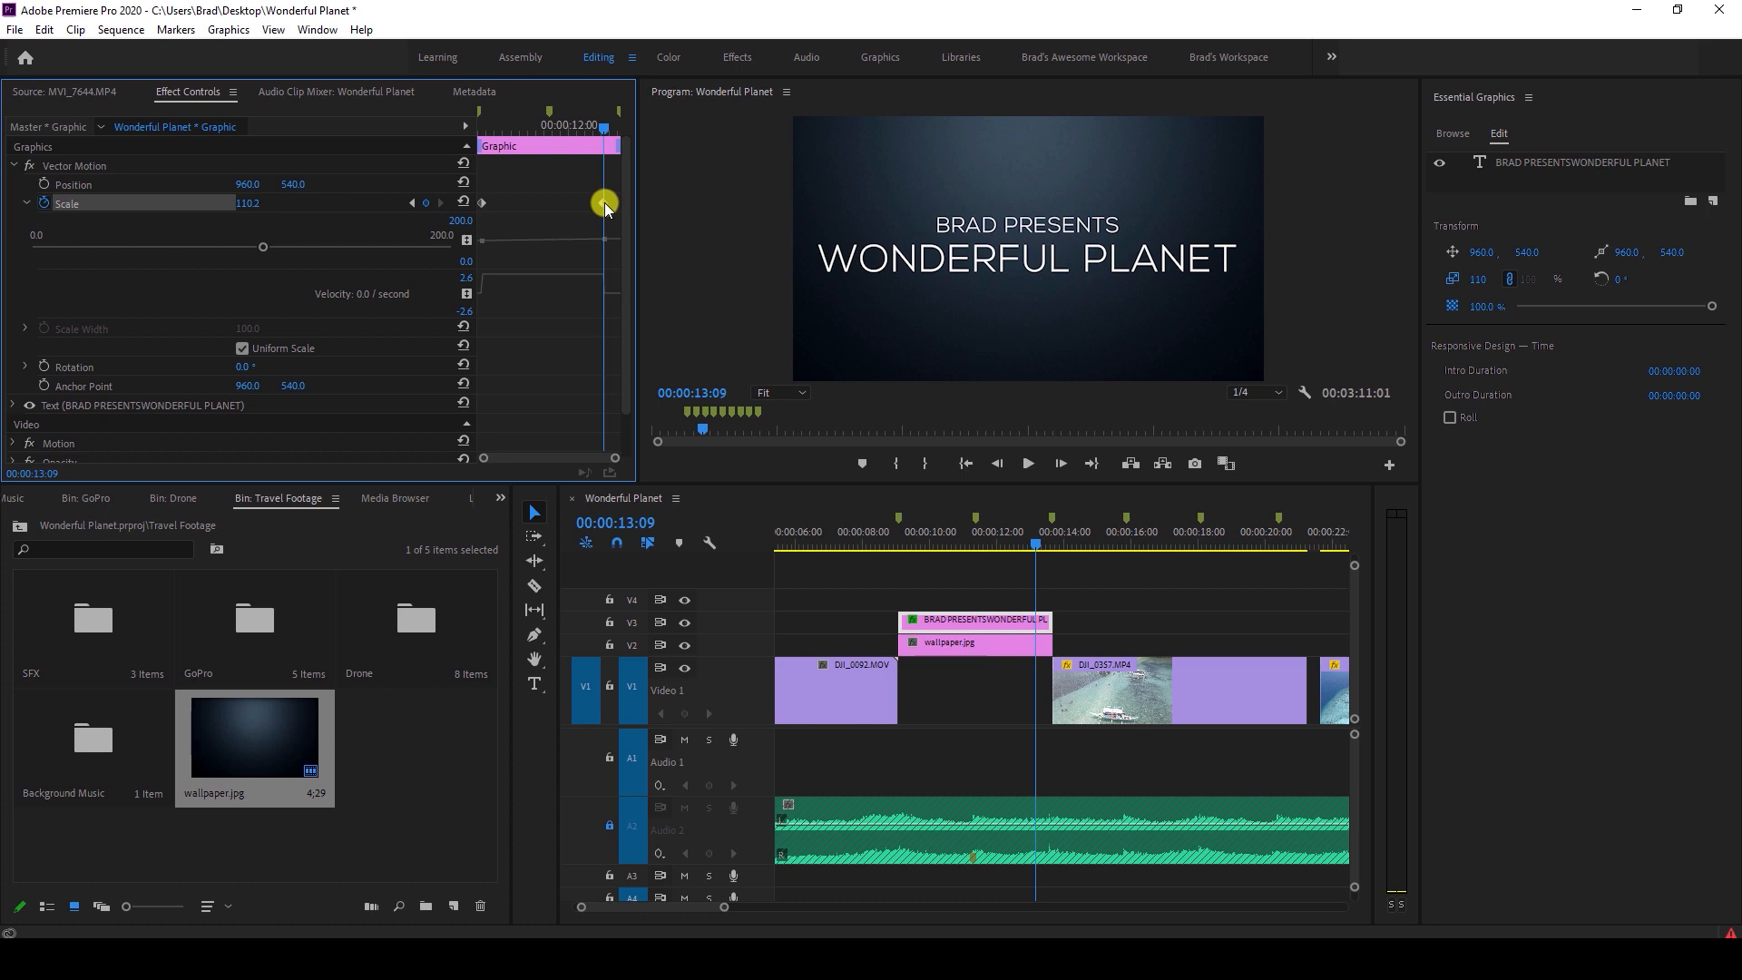
drag(605, 205, 481, 205)
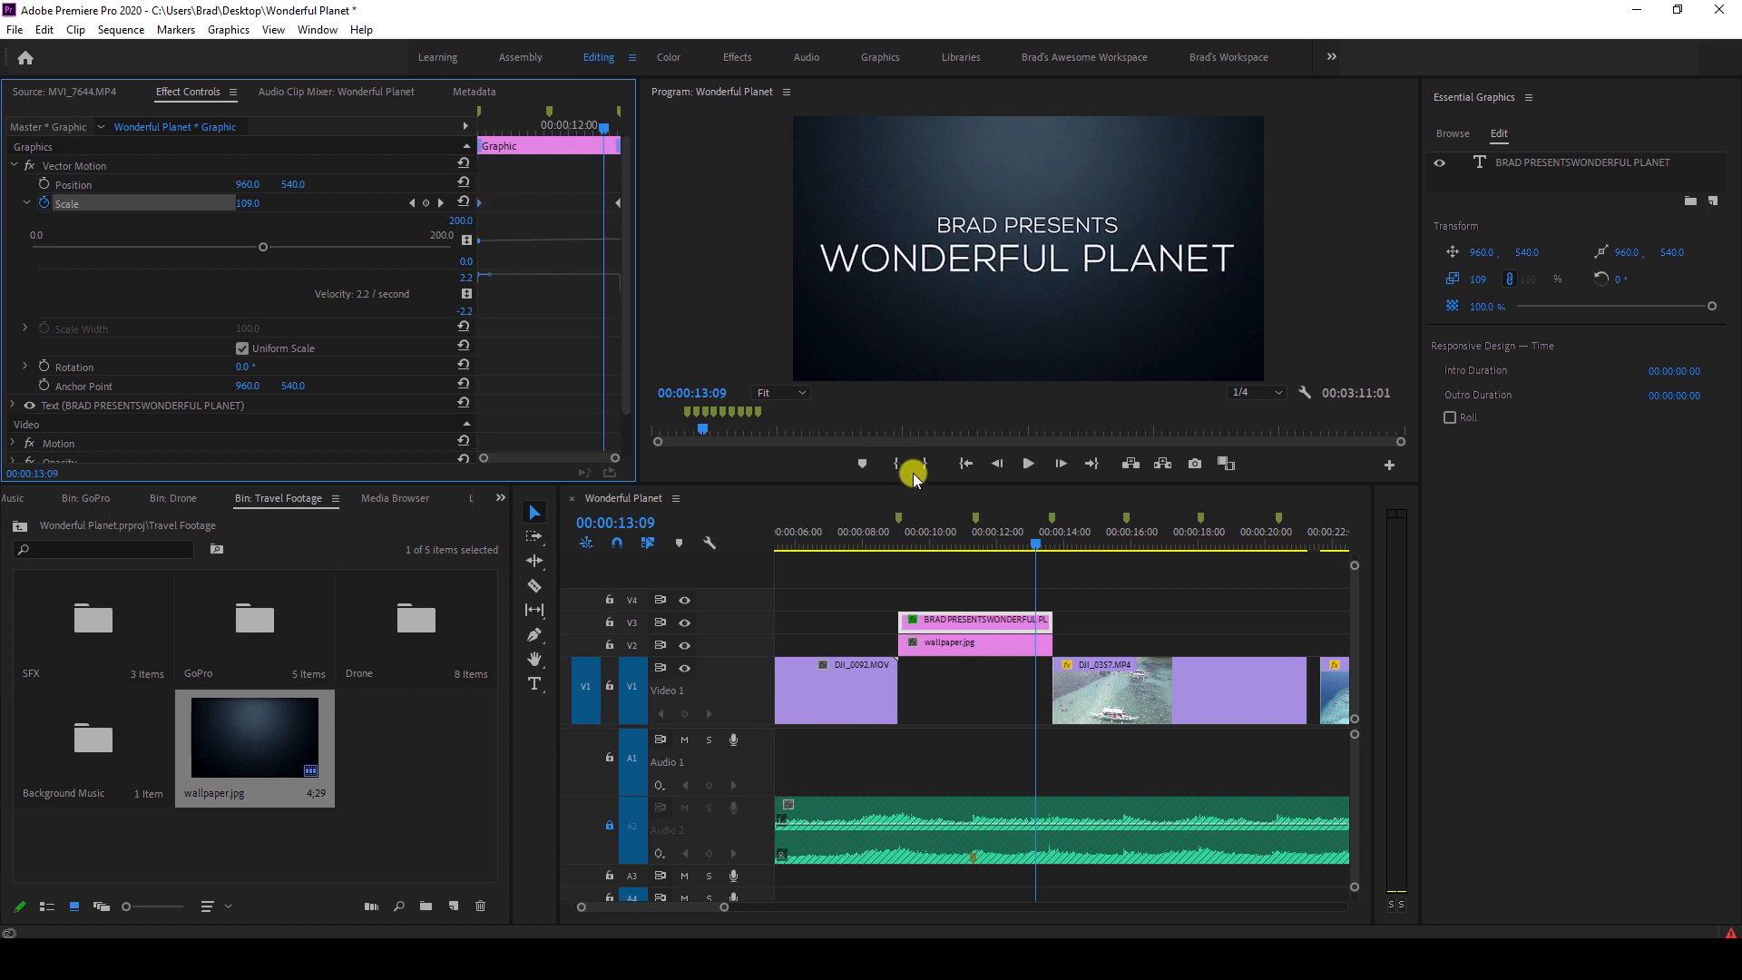
Set the program playback resolution to Full and preview the title's scale animation from just before the title clip to its end.
click(907, 537)
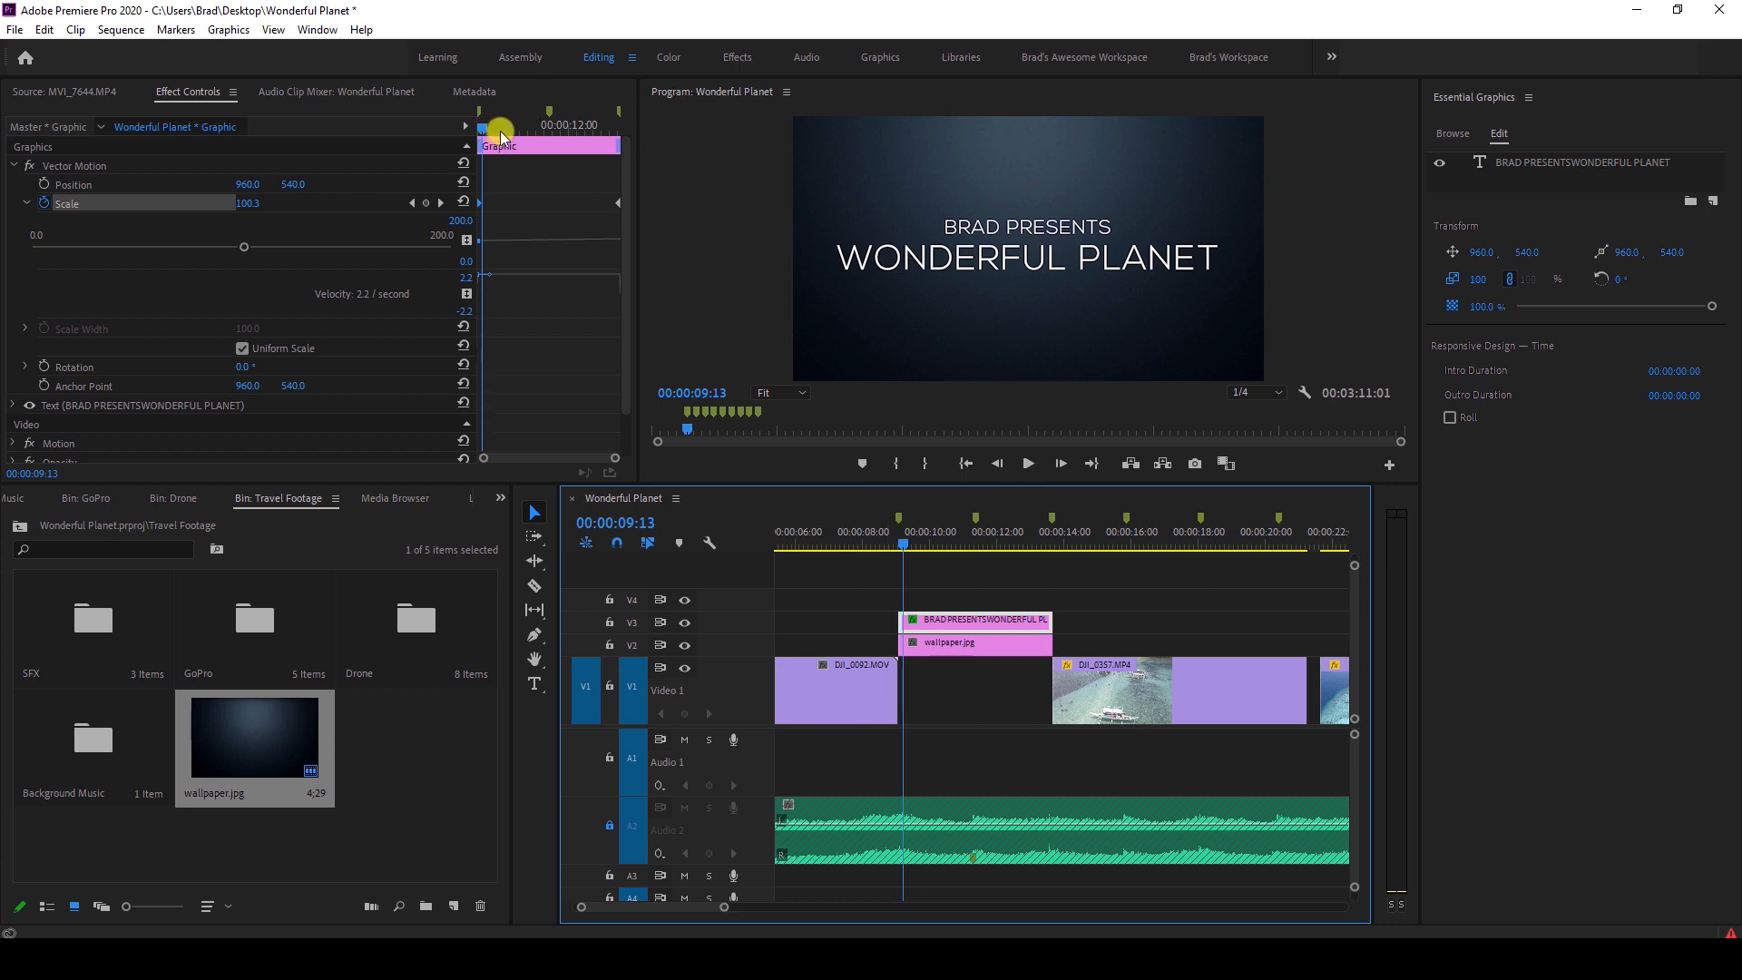
drag(488, 129, 602, 145)
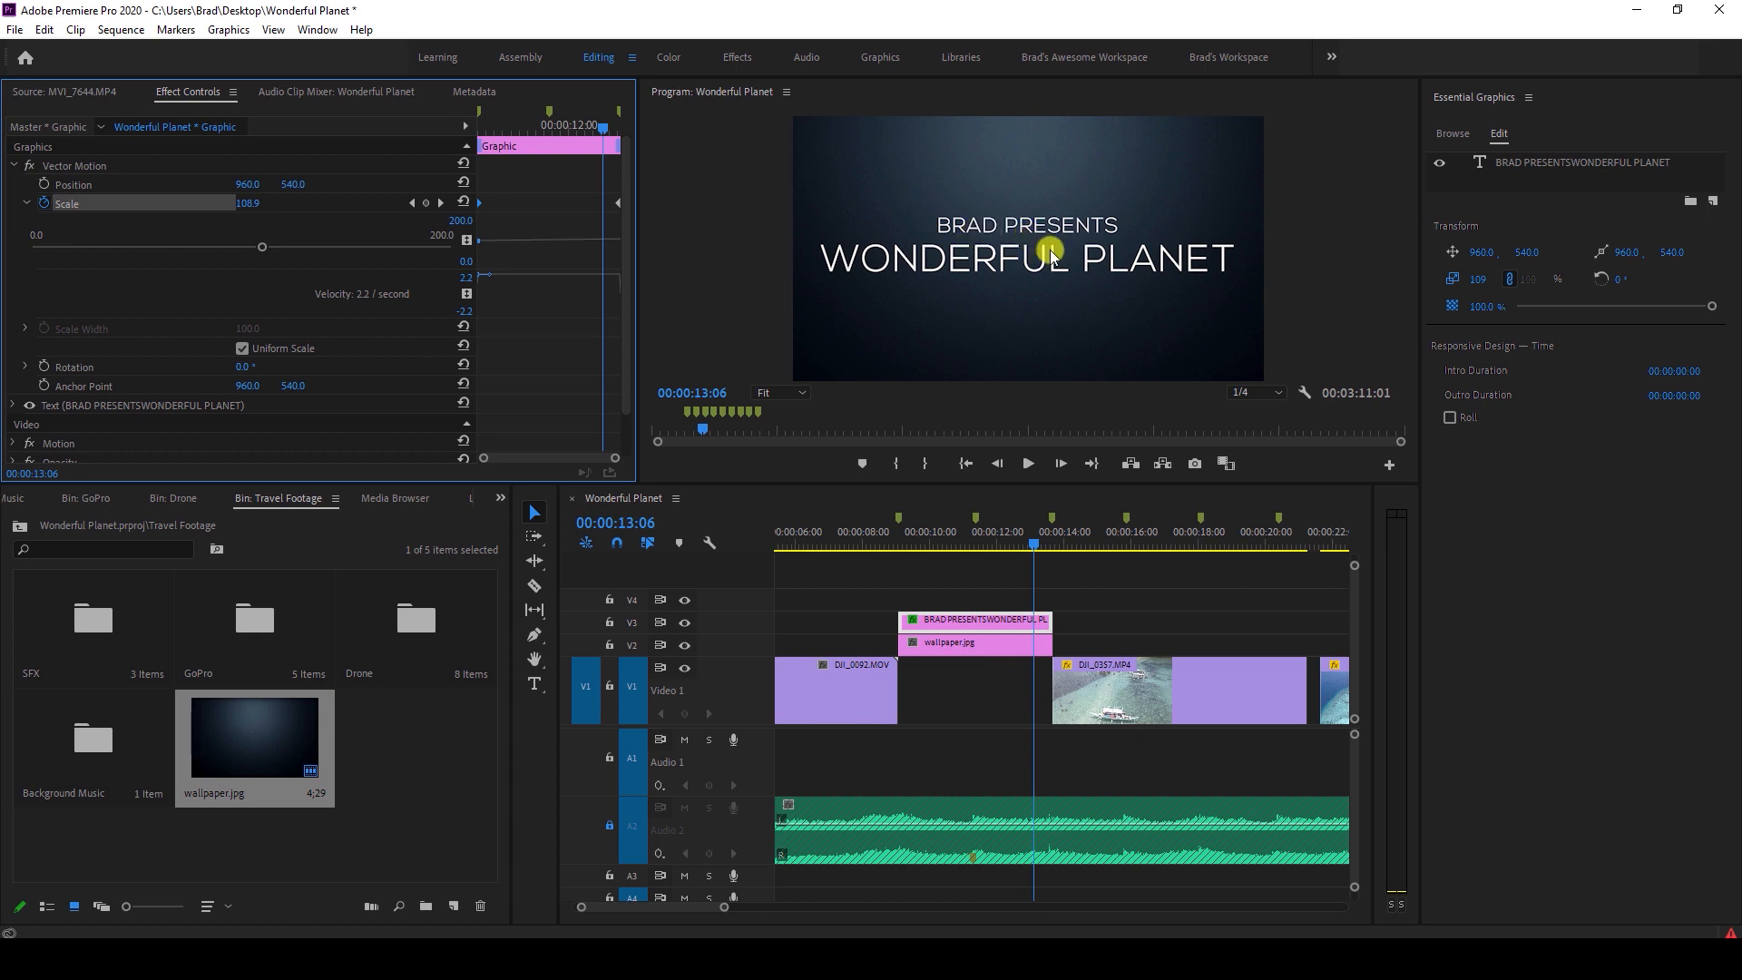
click(897, 535)
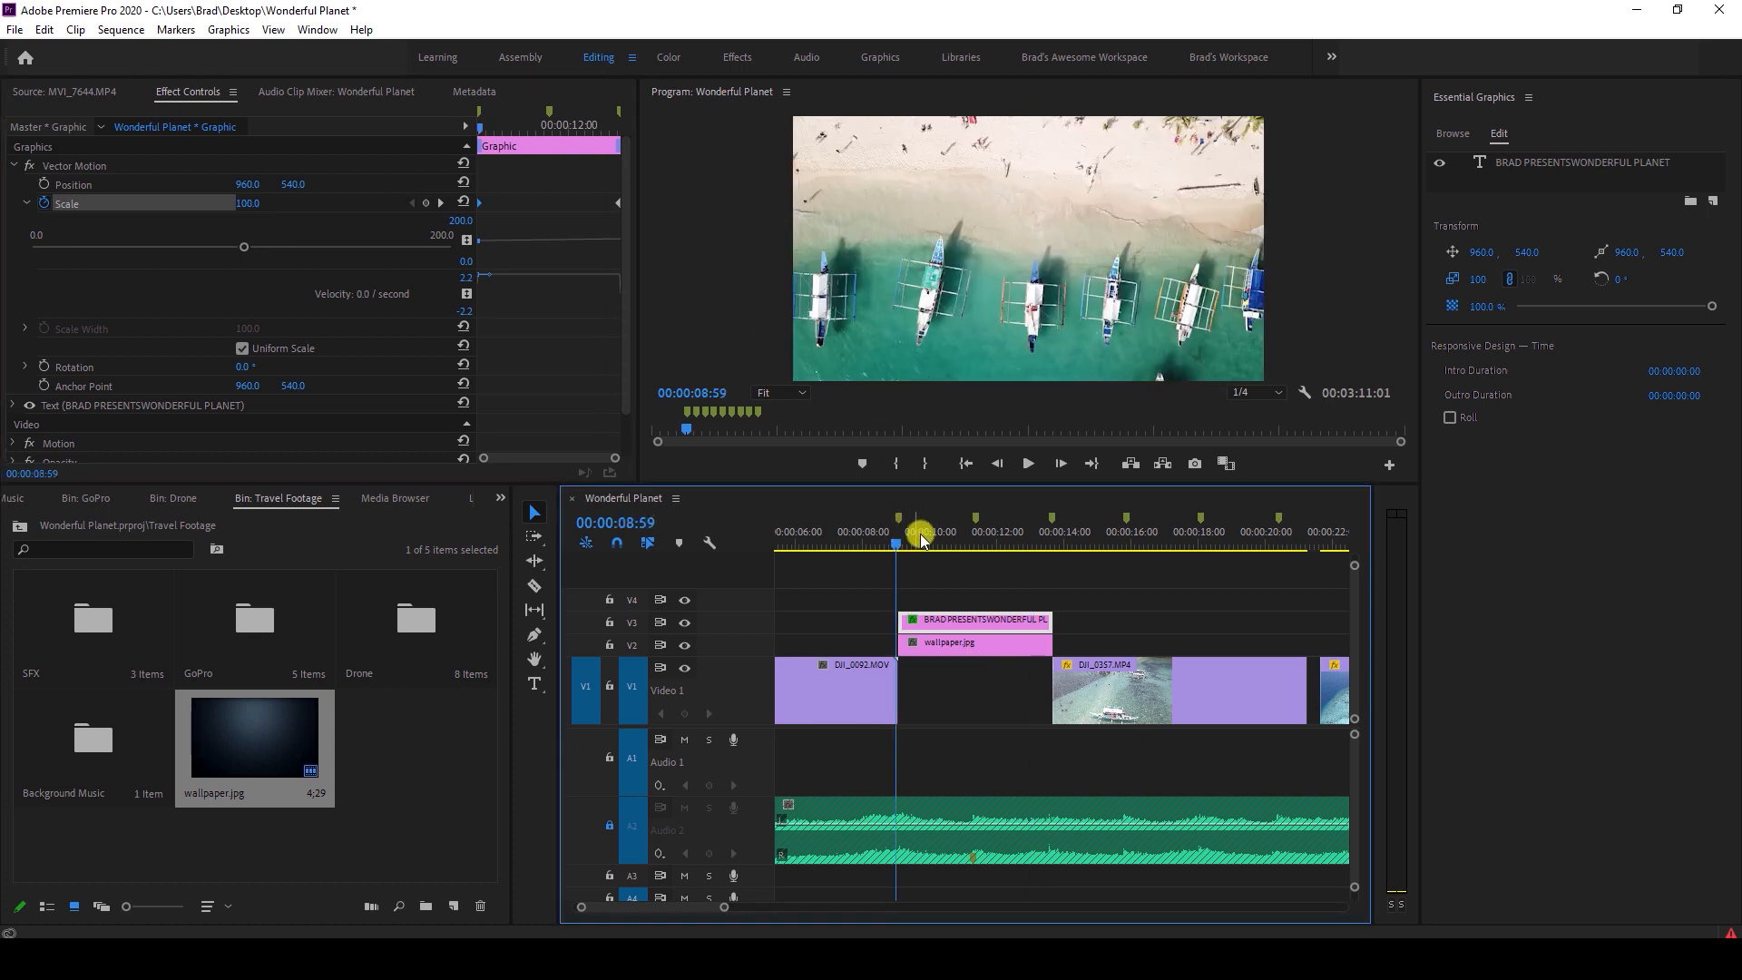
click(1251, 394)
click(1260, 414)
click(1032, 463)
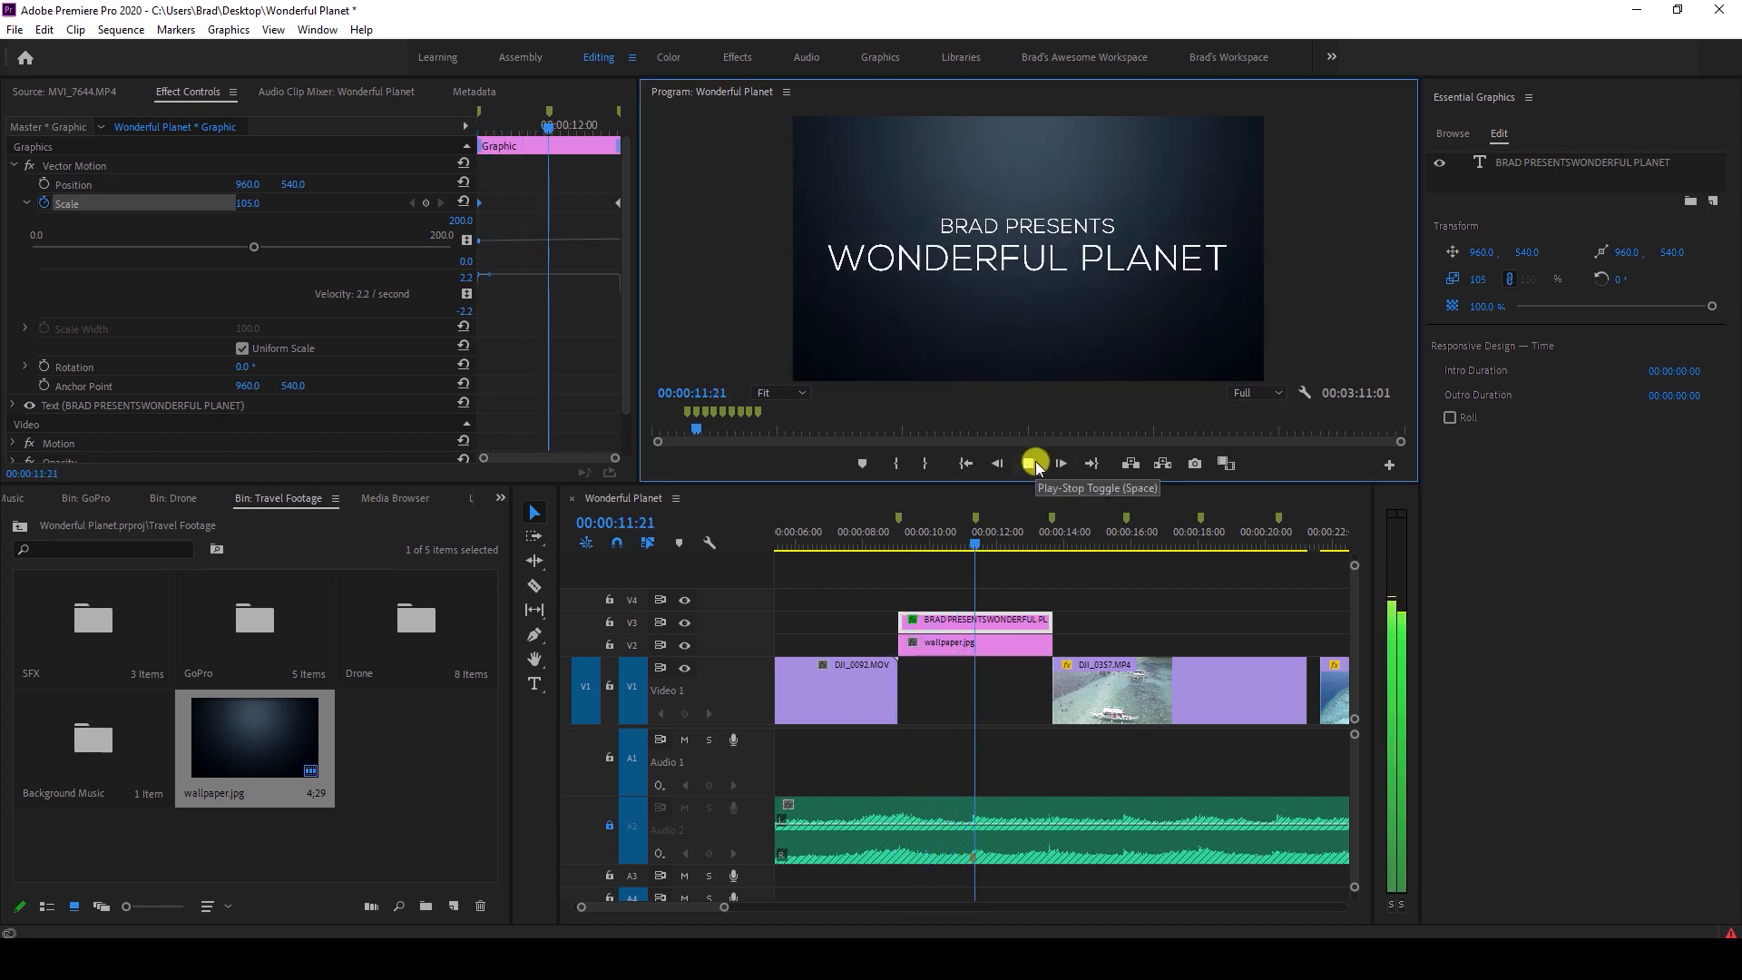
click(1037, 464)
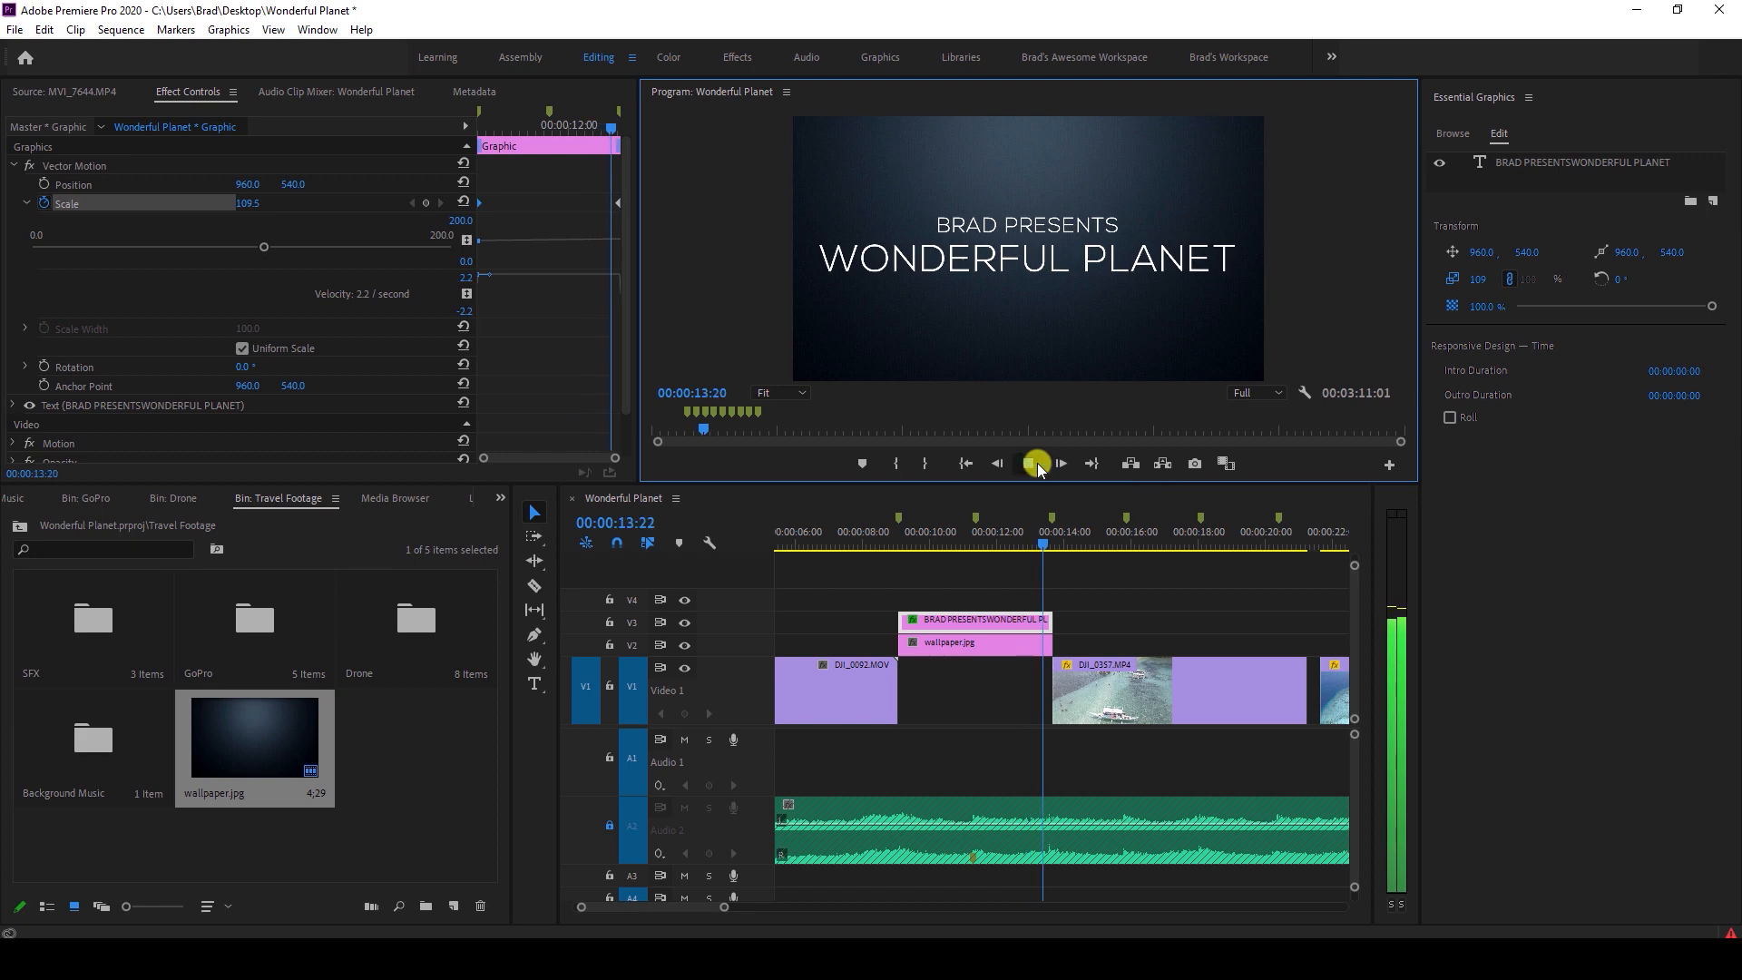
click(889, 535)
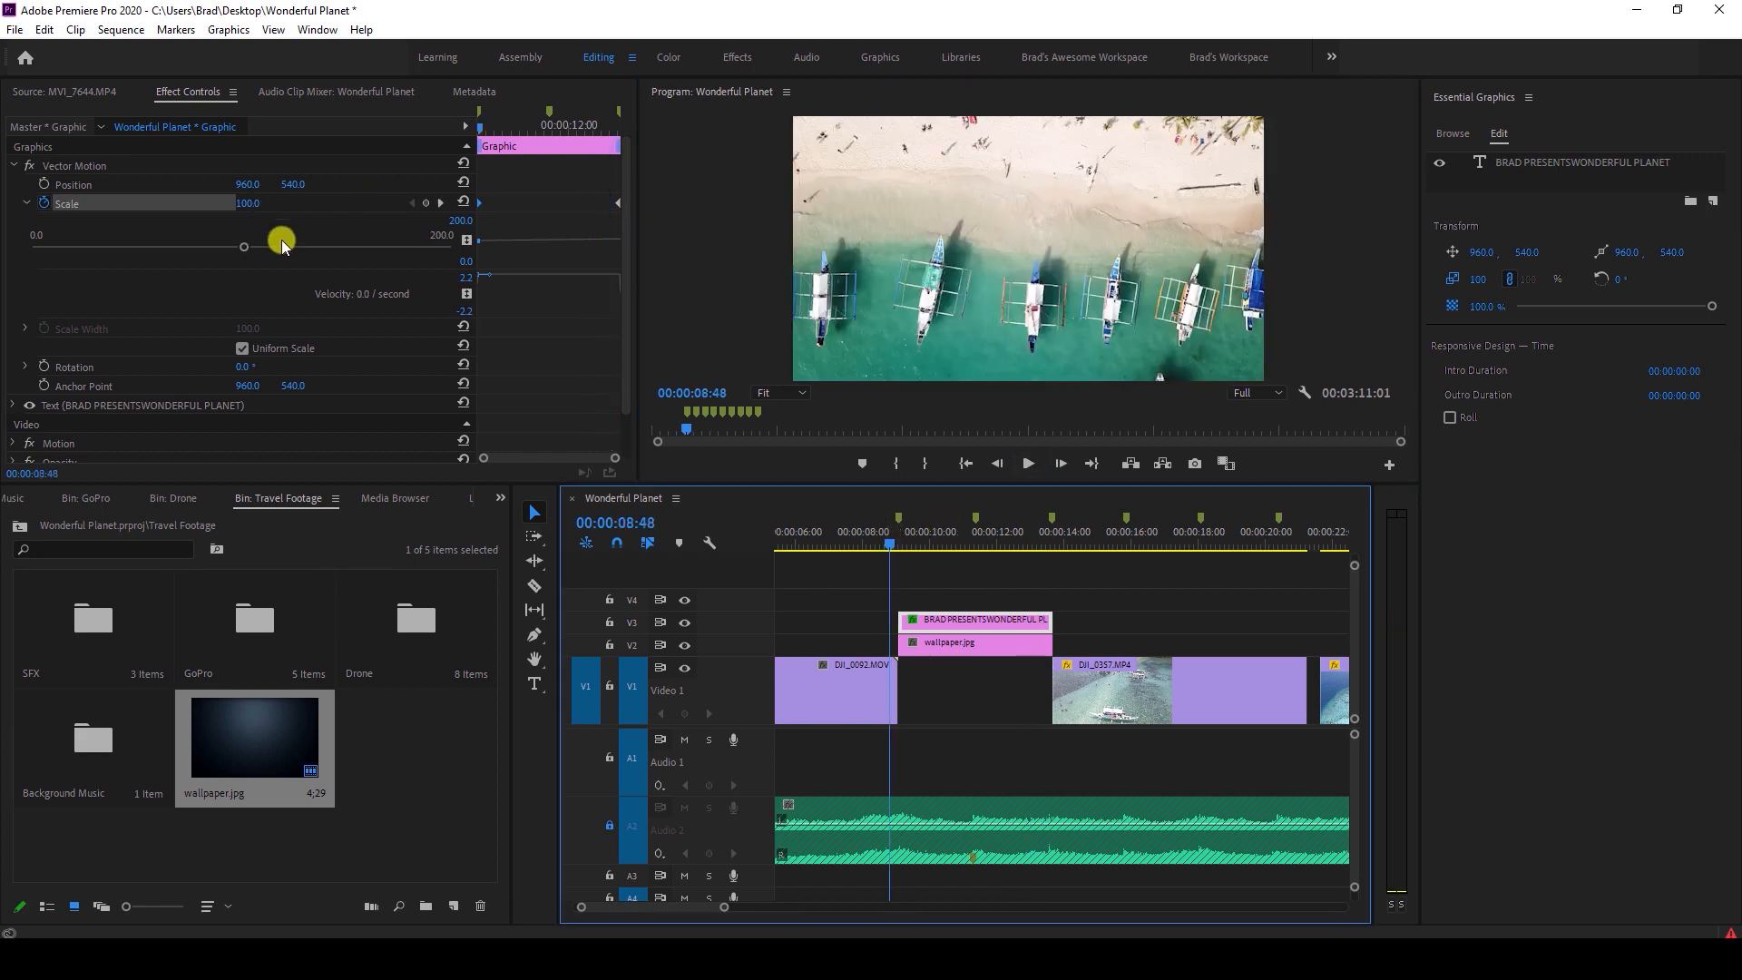
key(space)
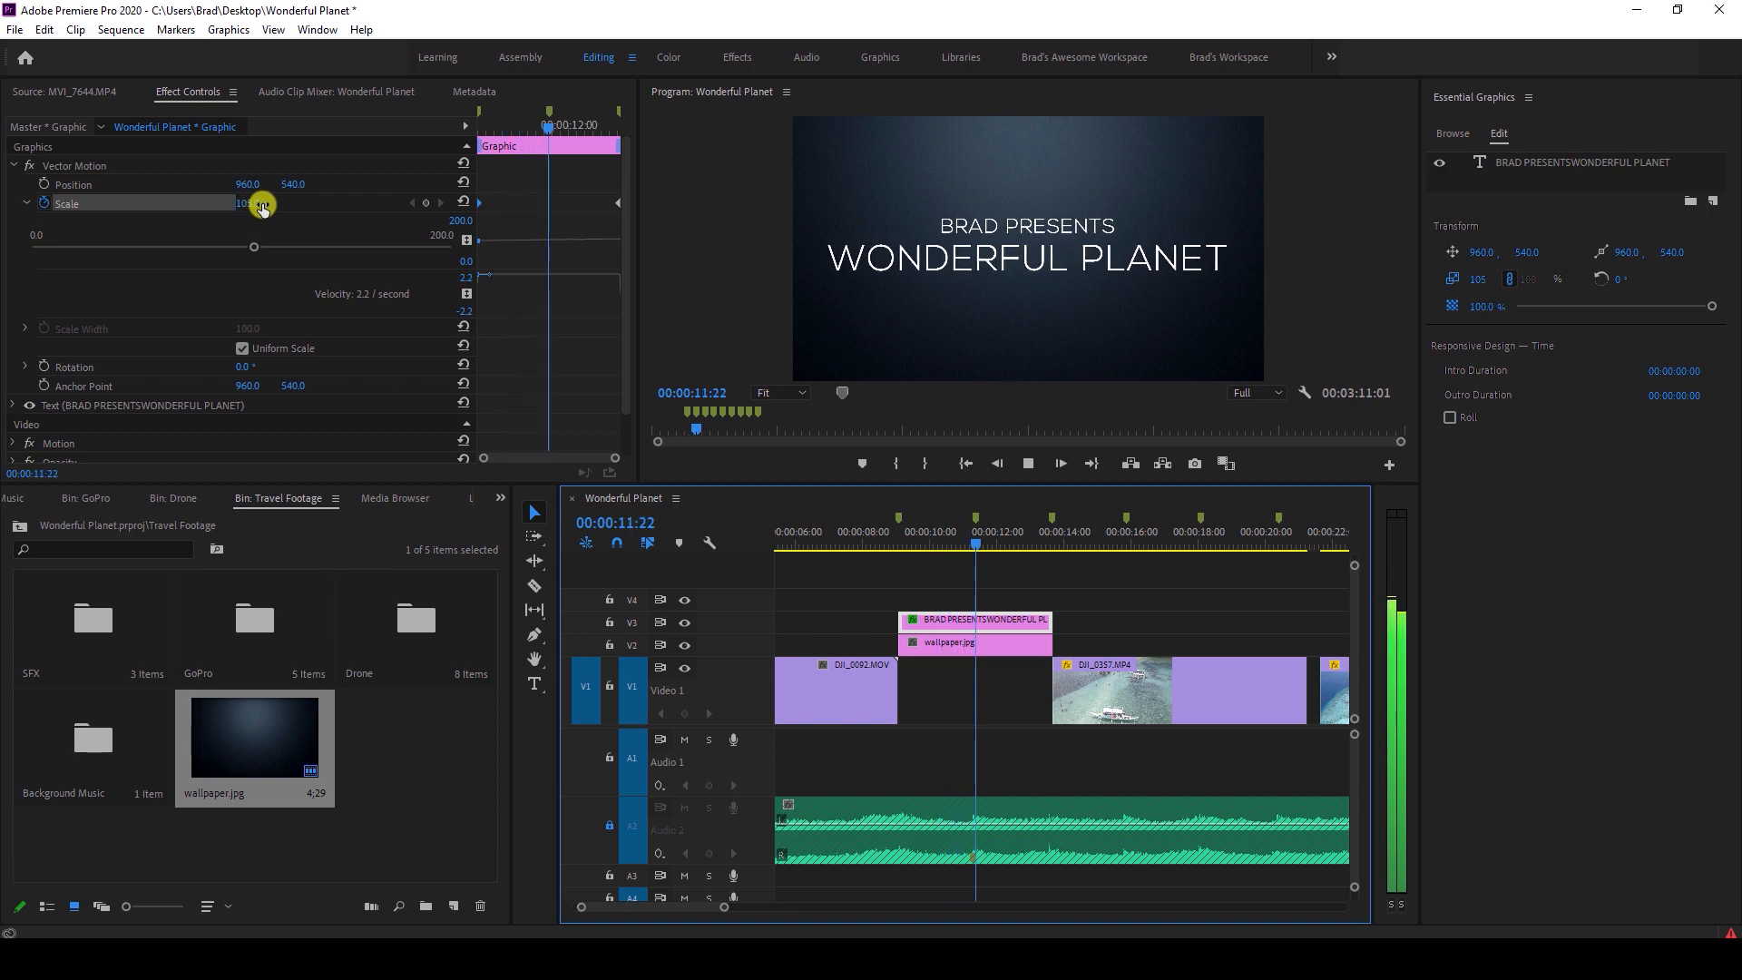
key(space)
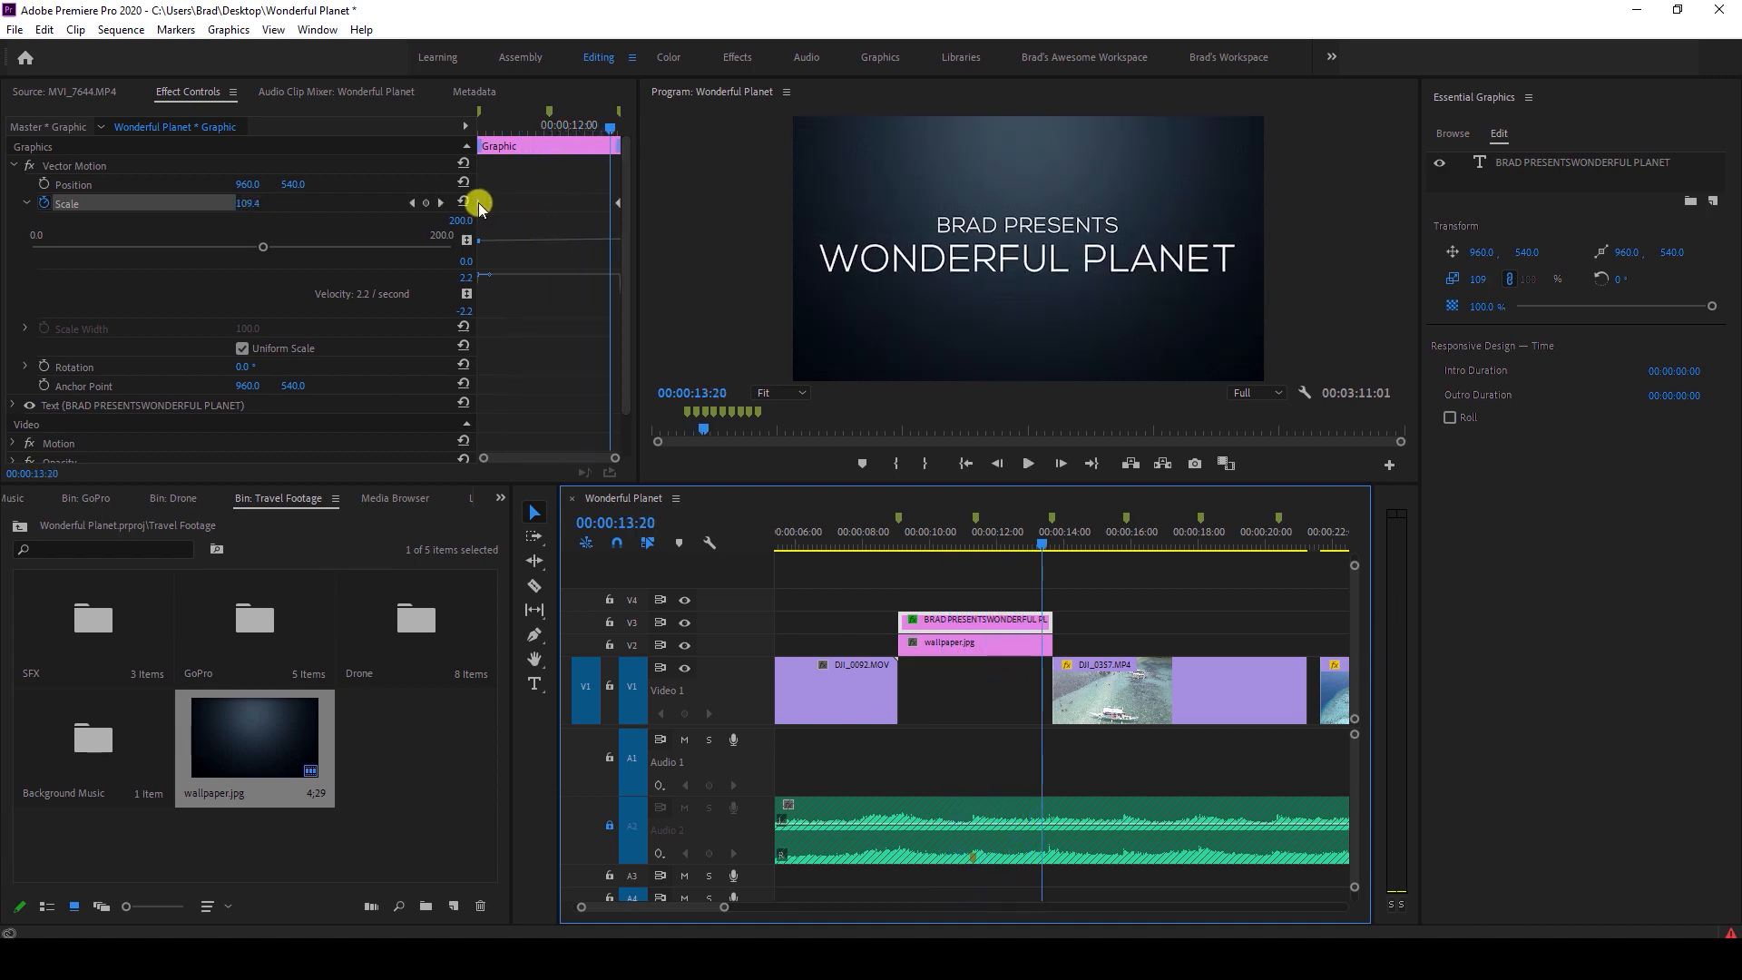
drag(615, 136, 499, 127)
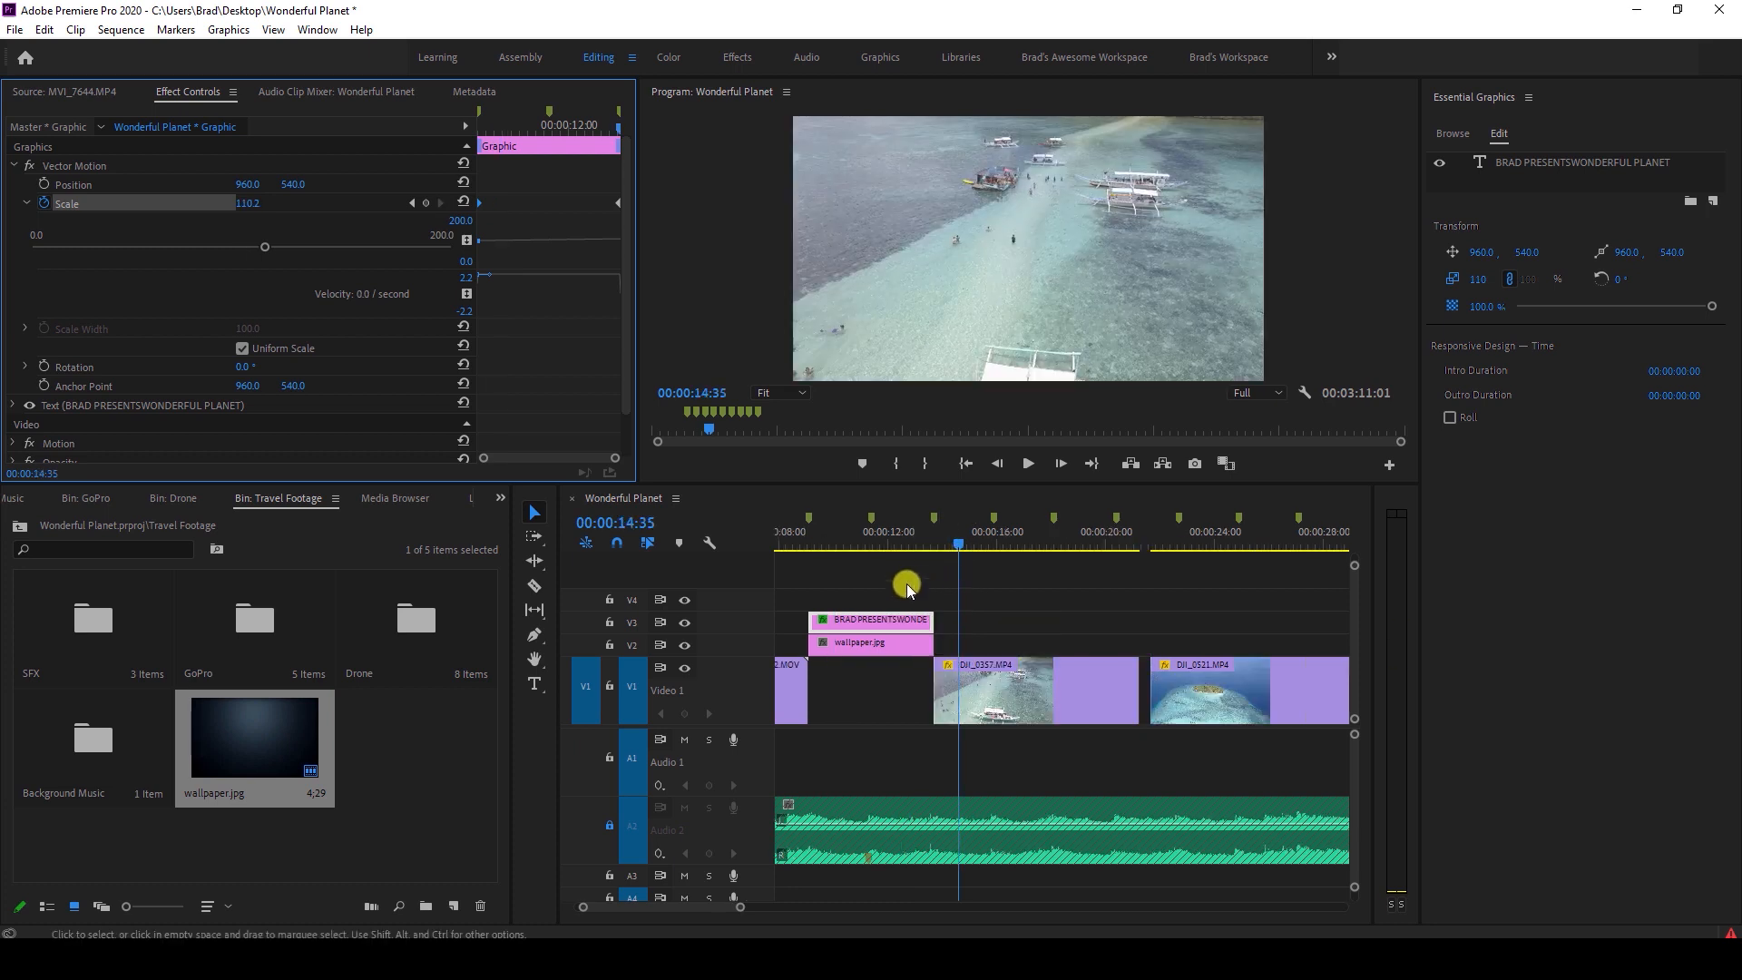
Trim the end of DJI_0357.MP4 to 00:00:16:01 and move DJI_0521.MP4 up against it to close the gap.
scroll(965, 618, up, 2)
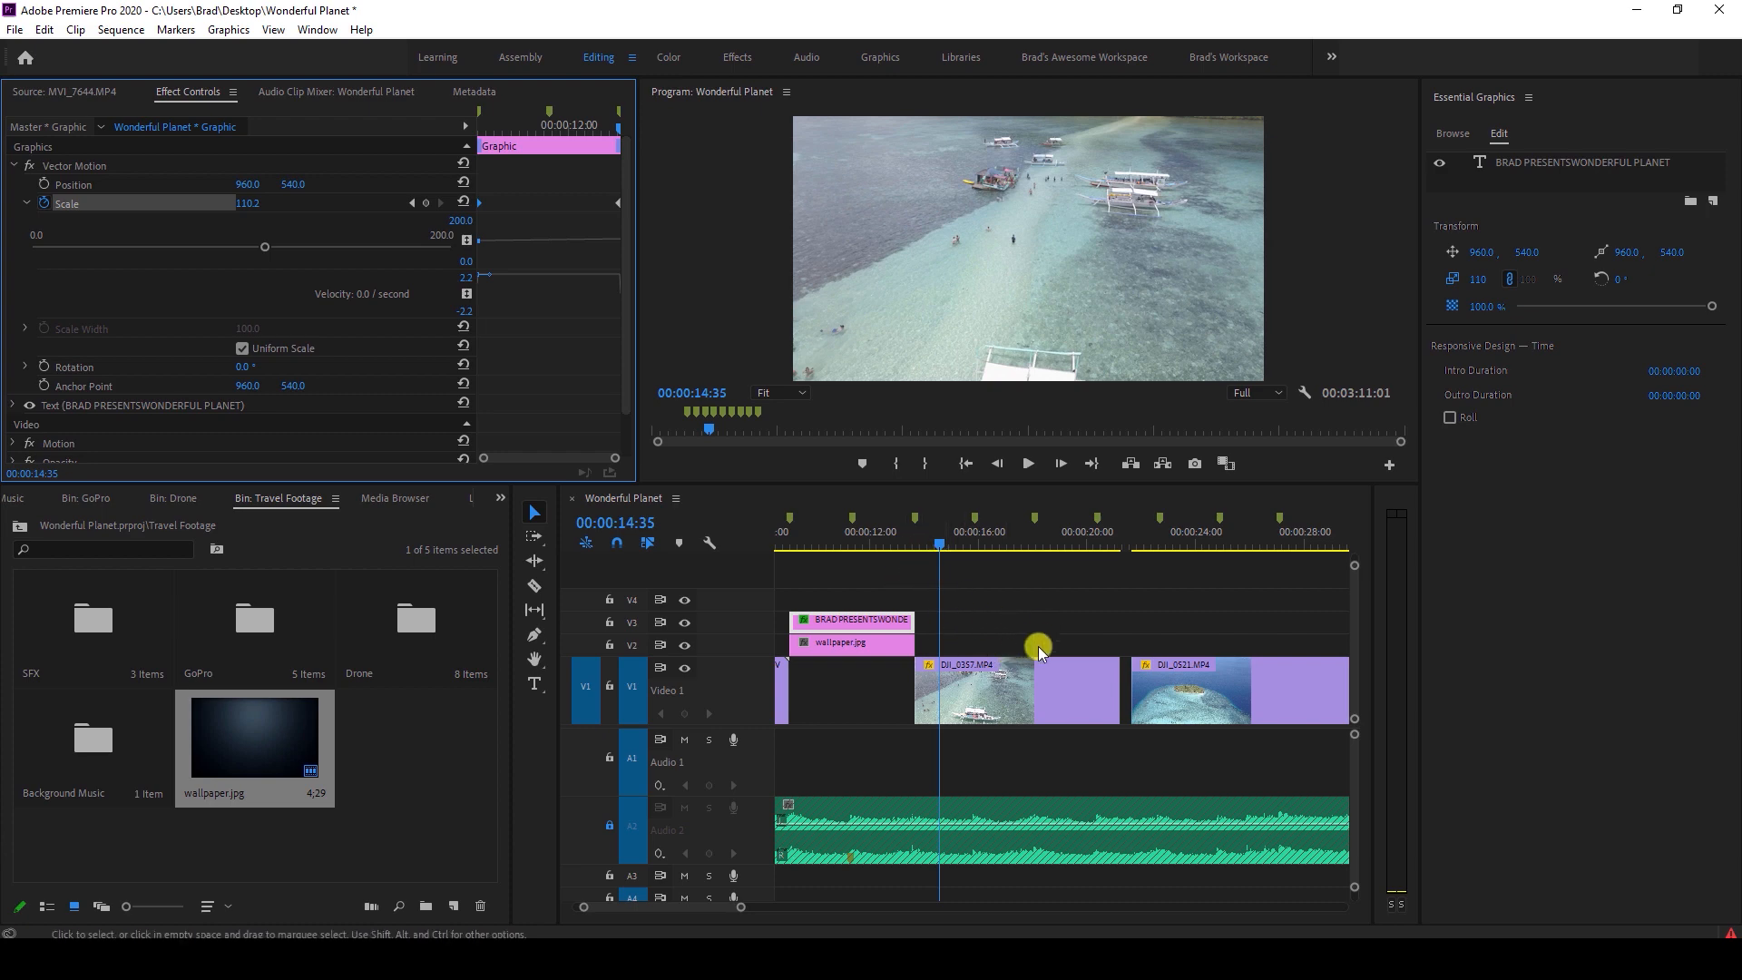
scroll(977, 679, down, 4)
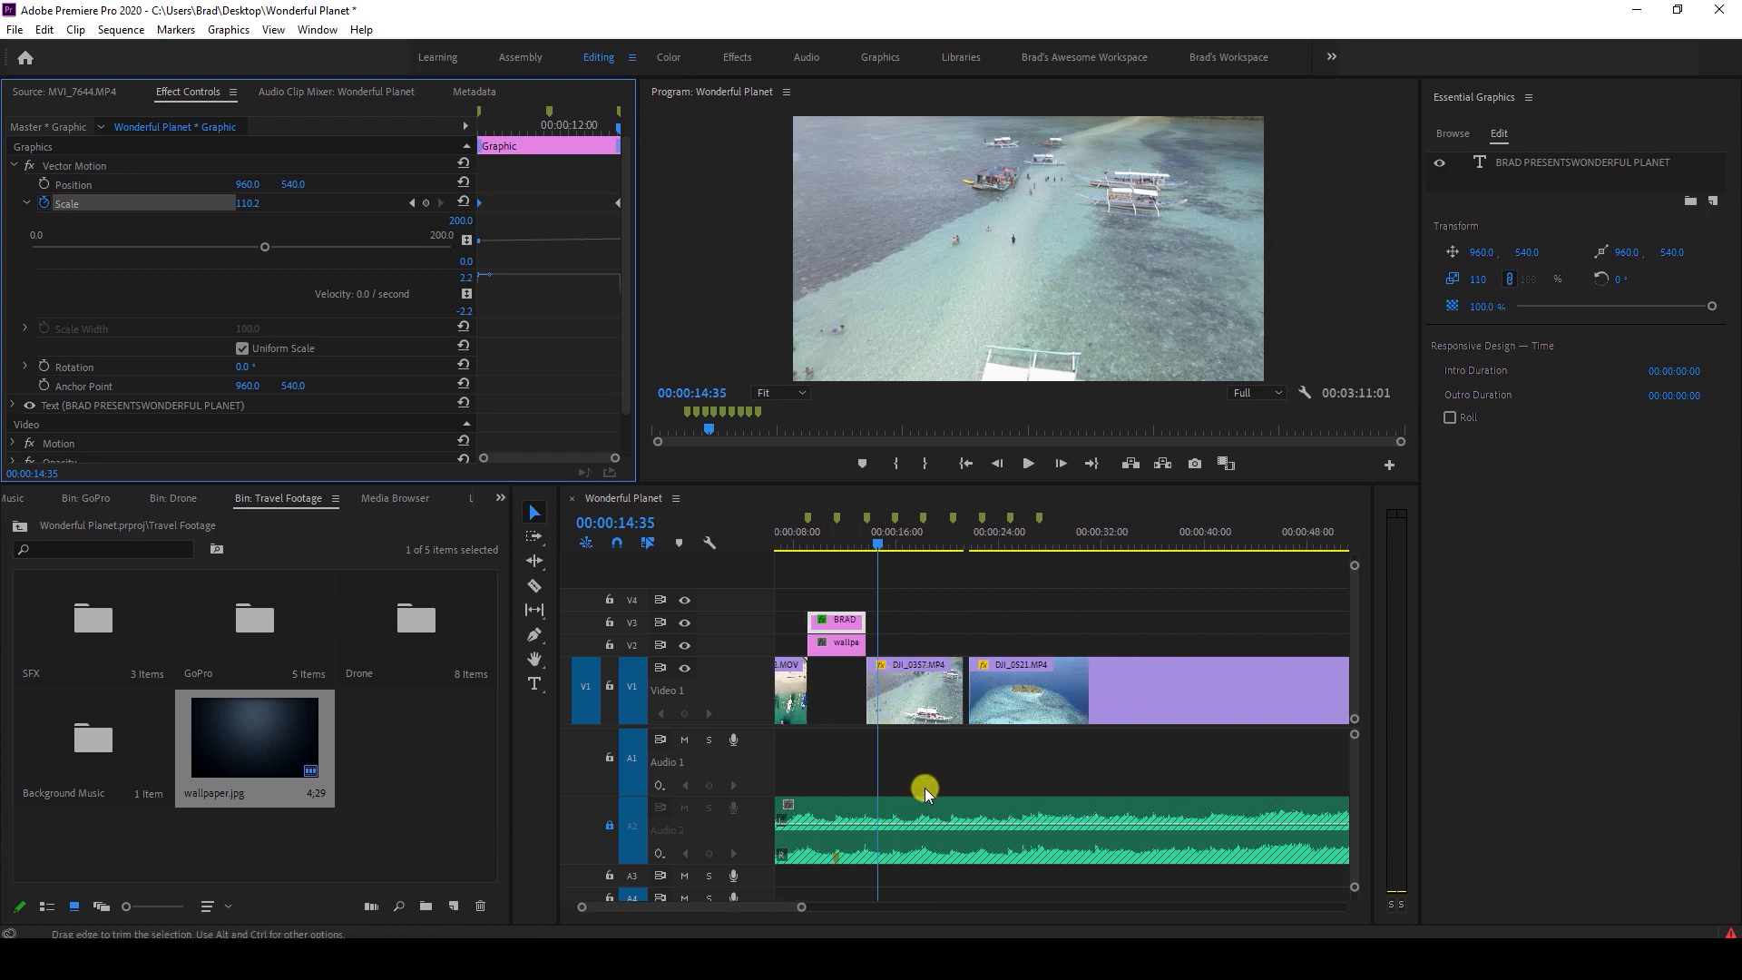
key(minus)
key(minus)
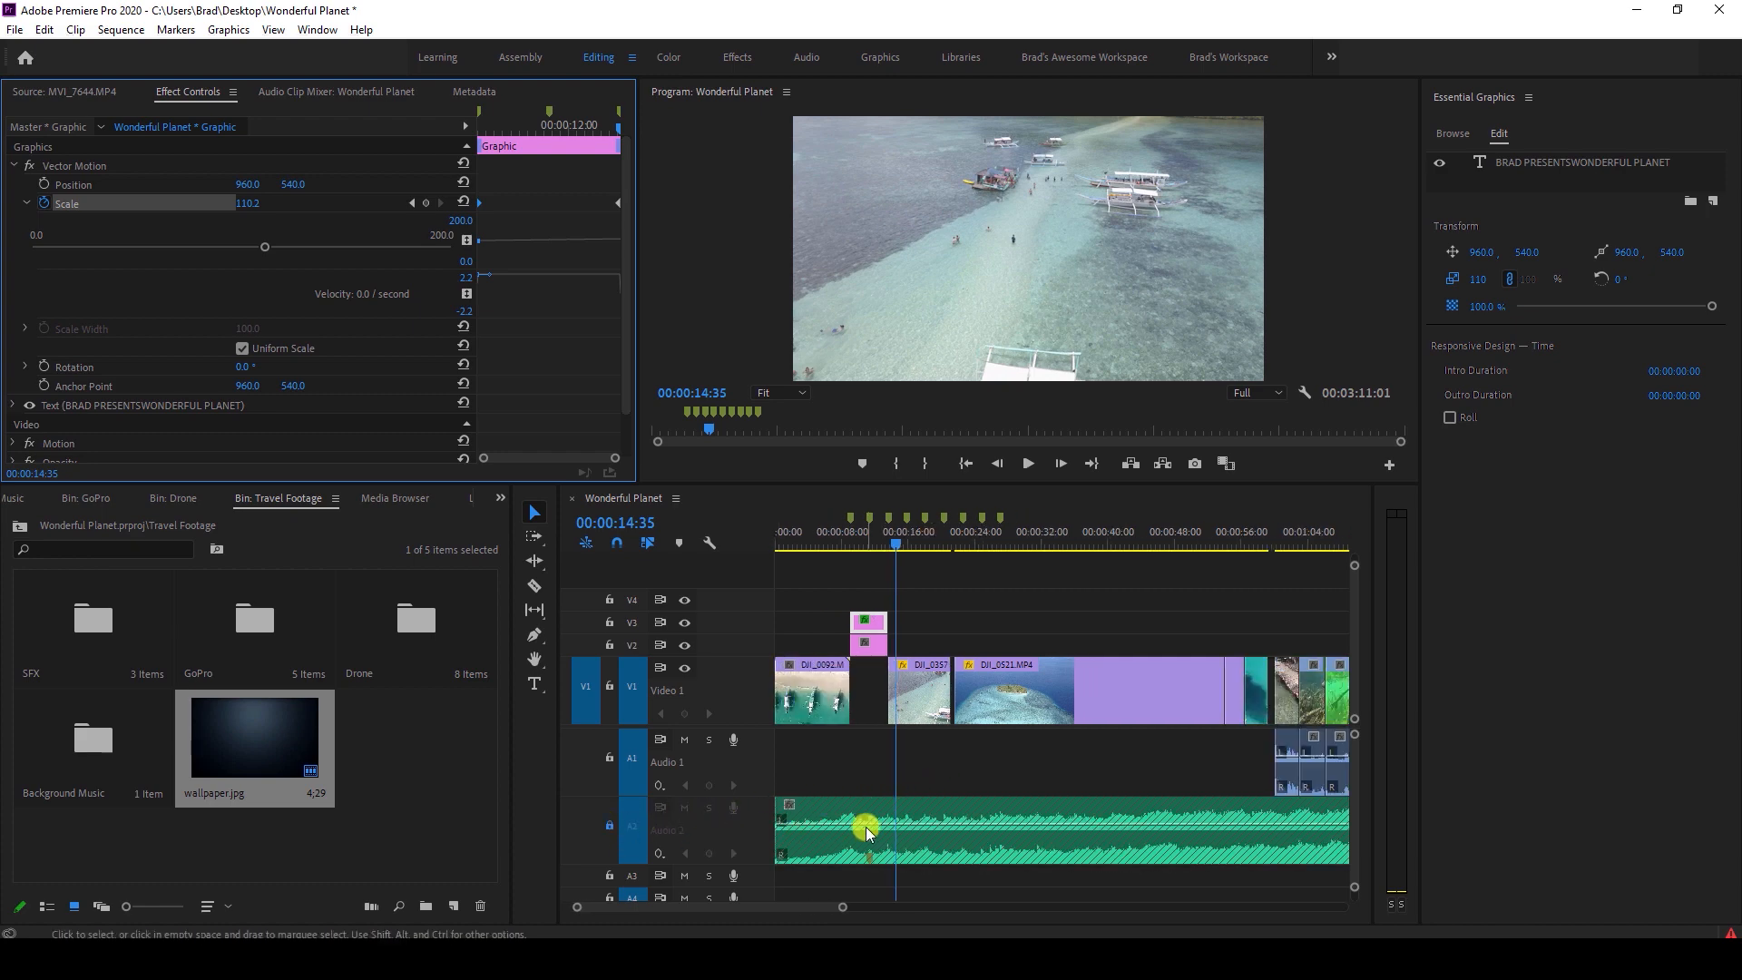
click(838, 822)
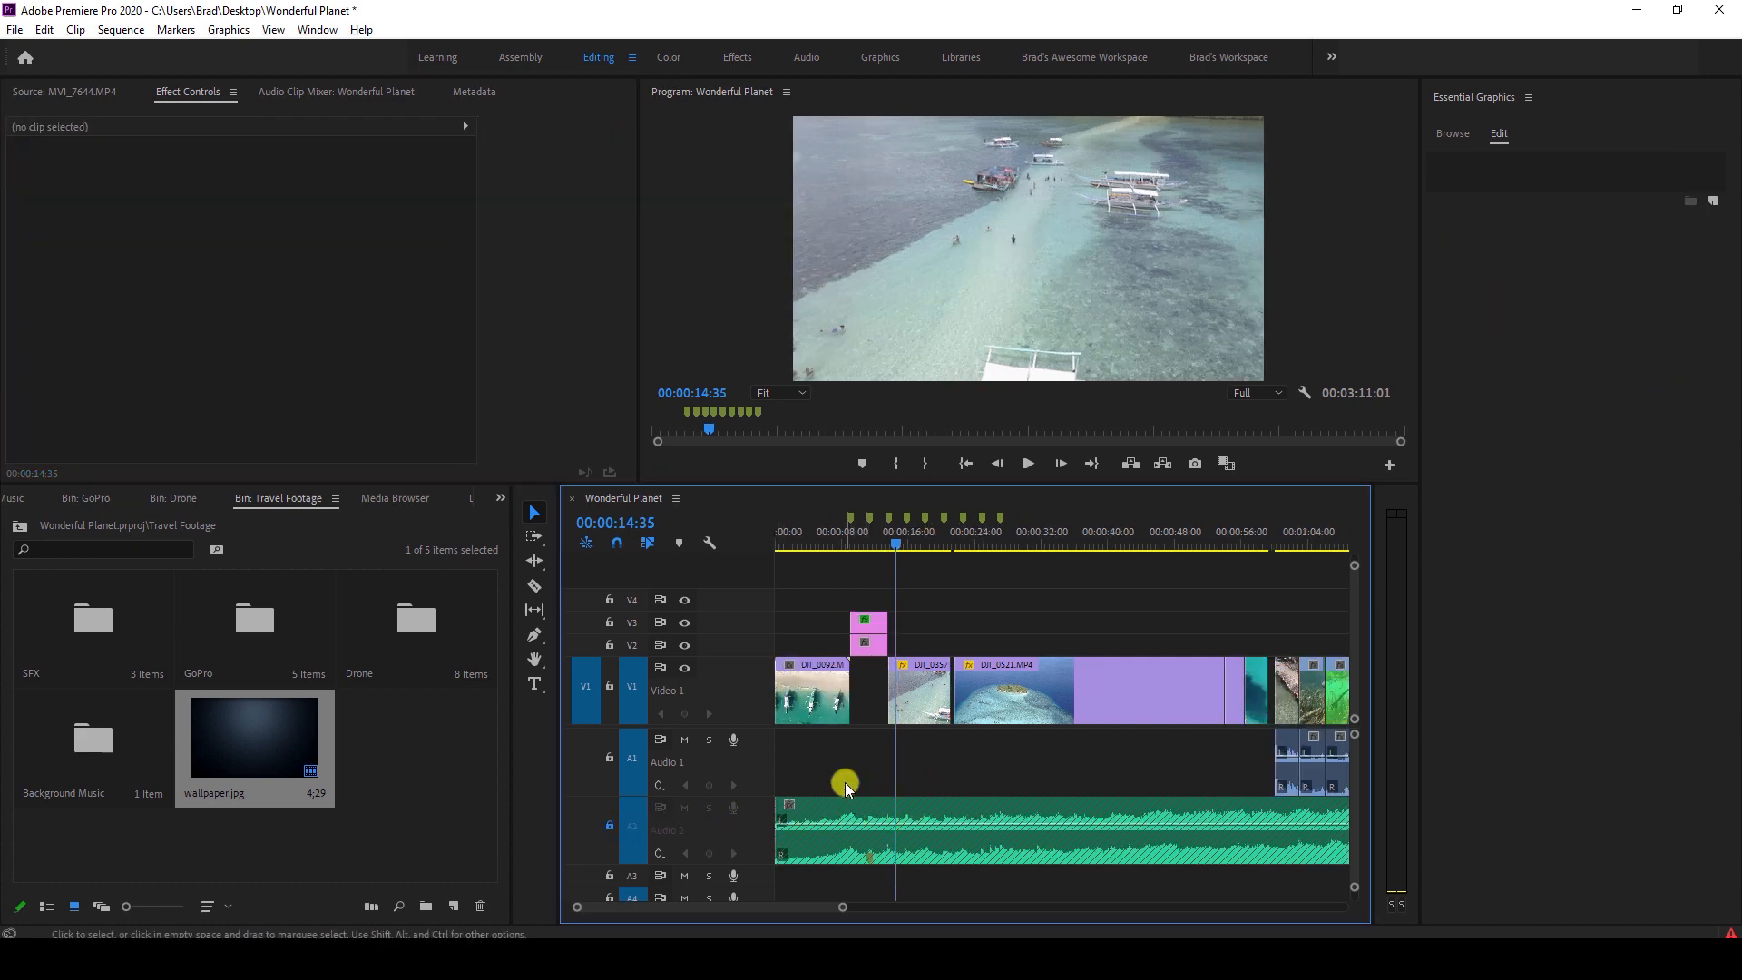
key(=)
key(=)
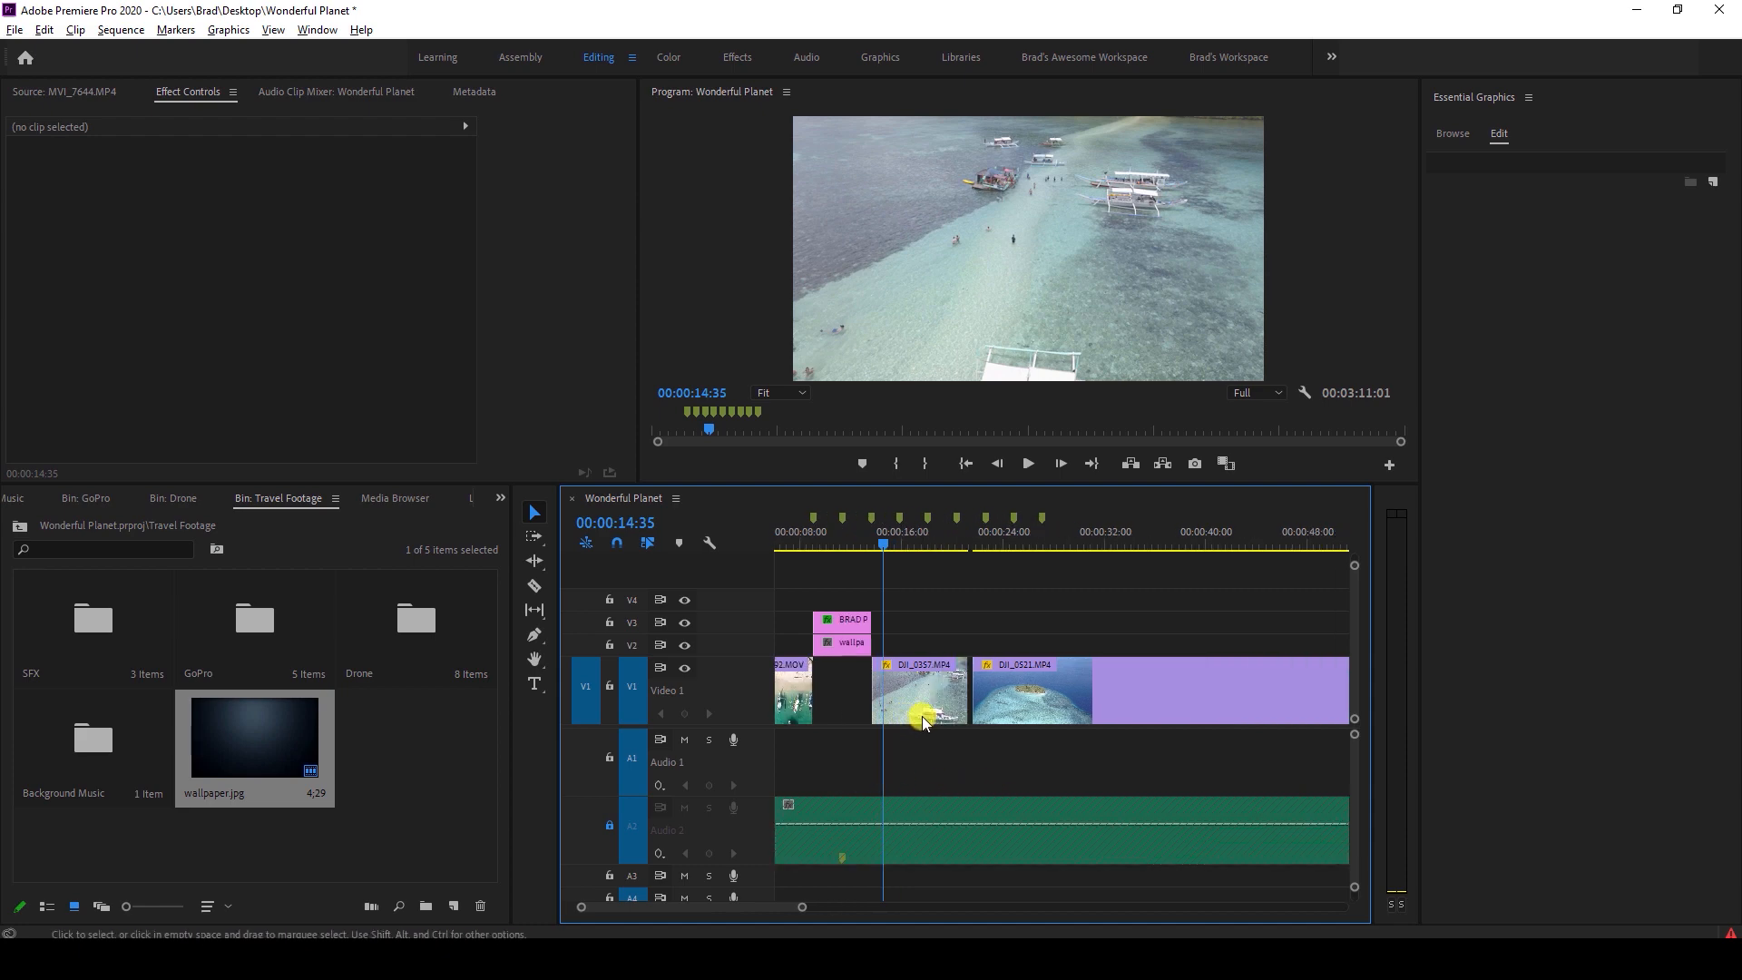
key(=)
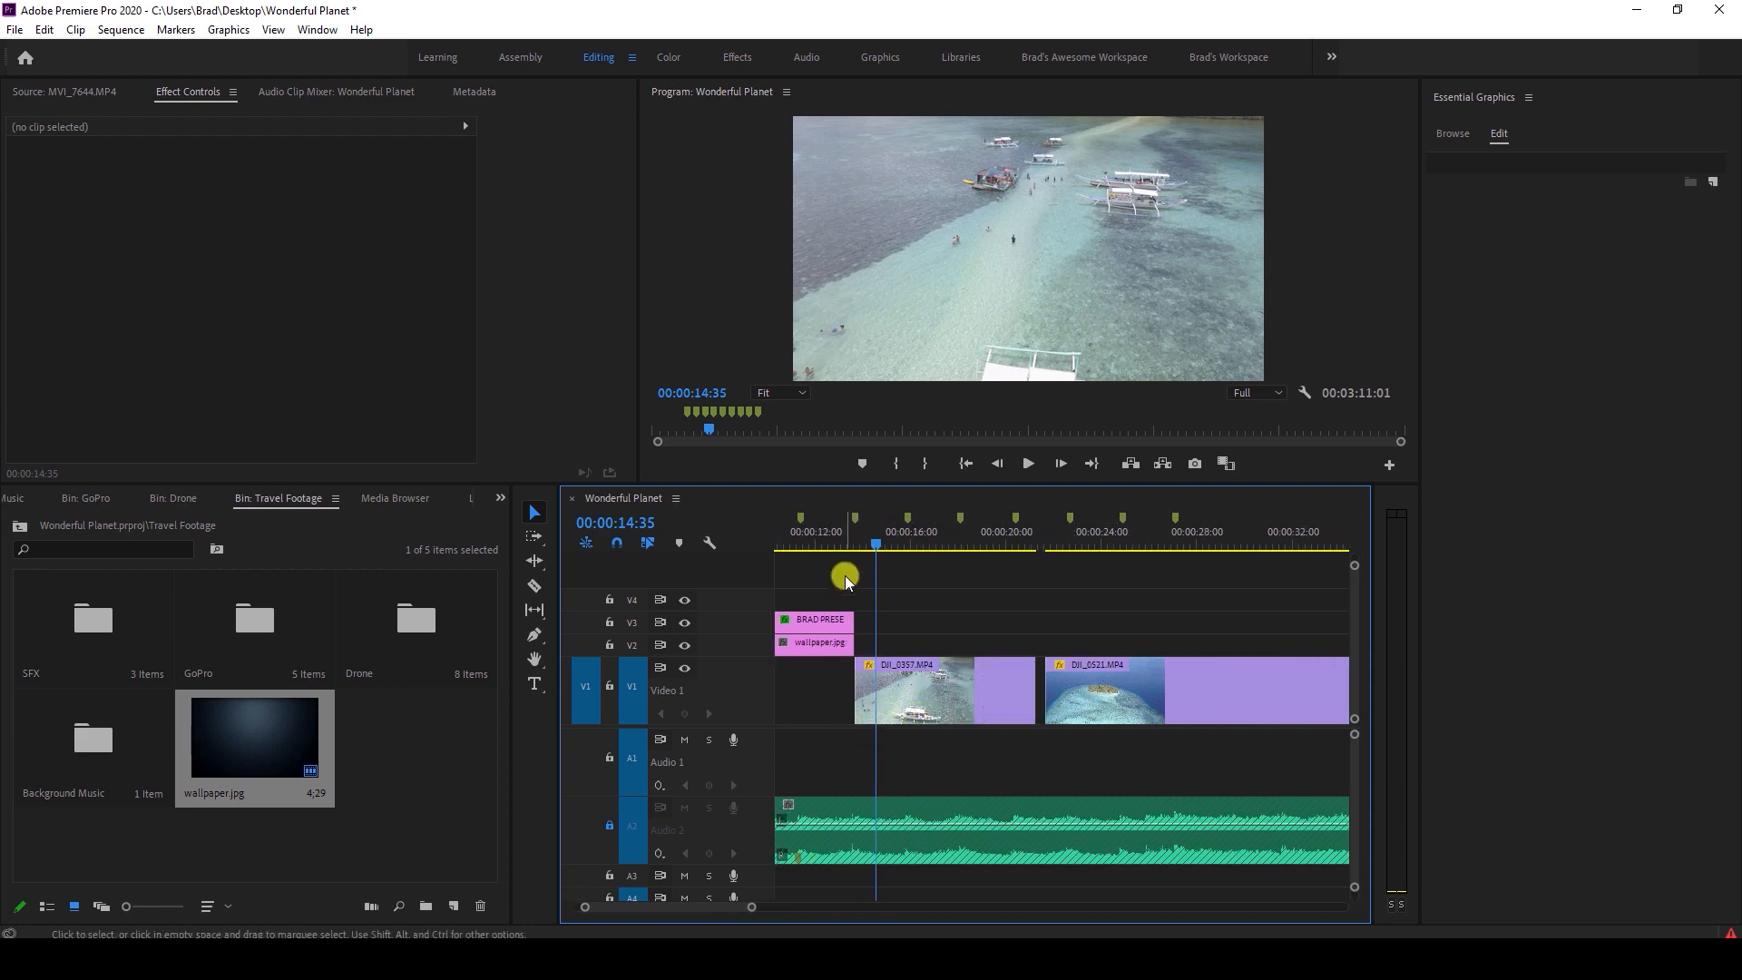
click(847, 544)
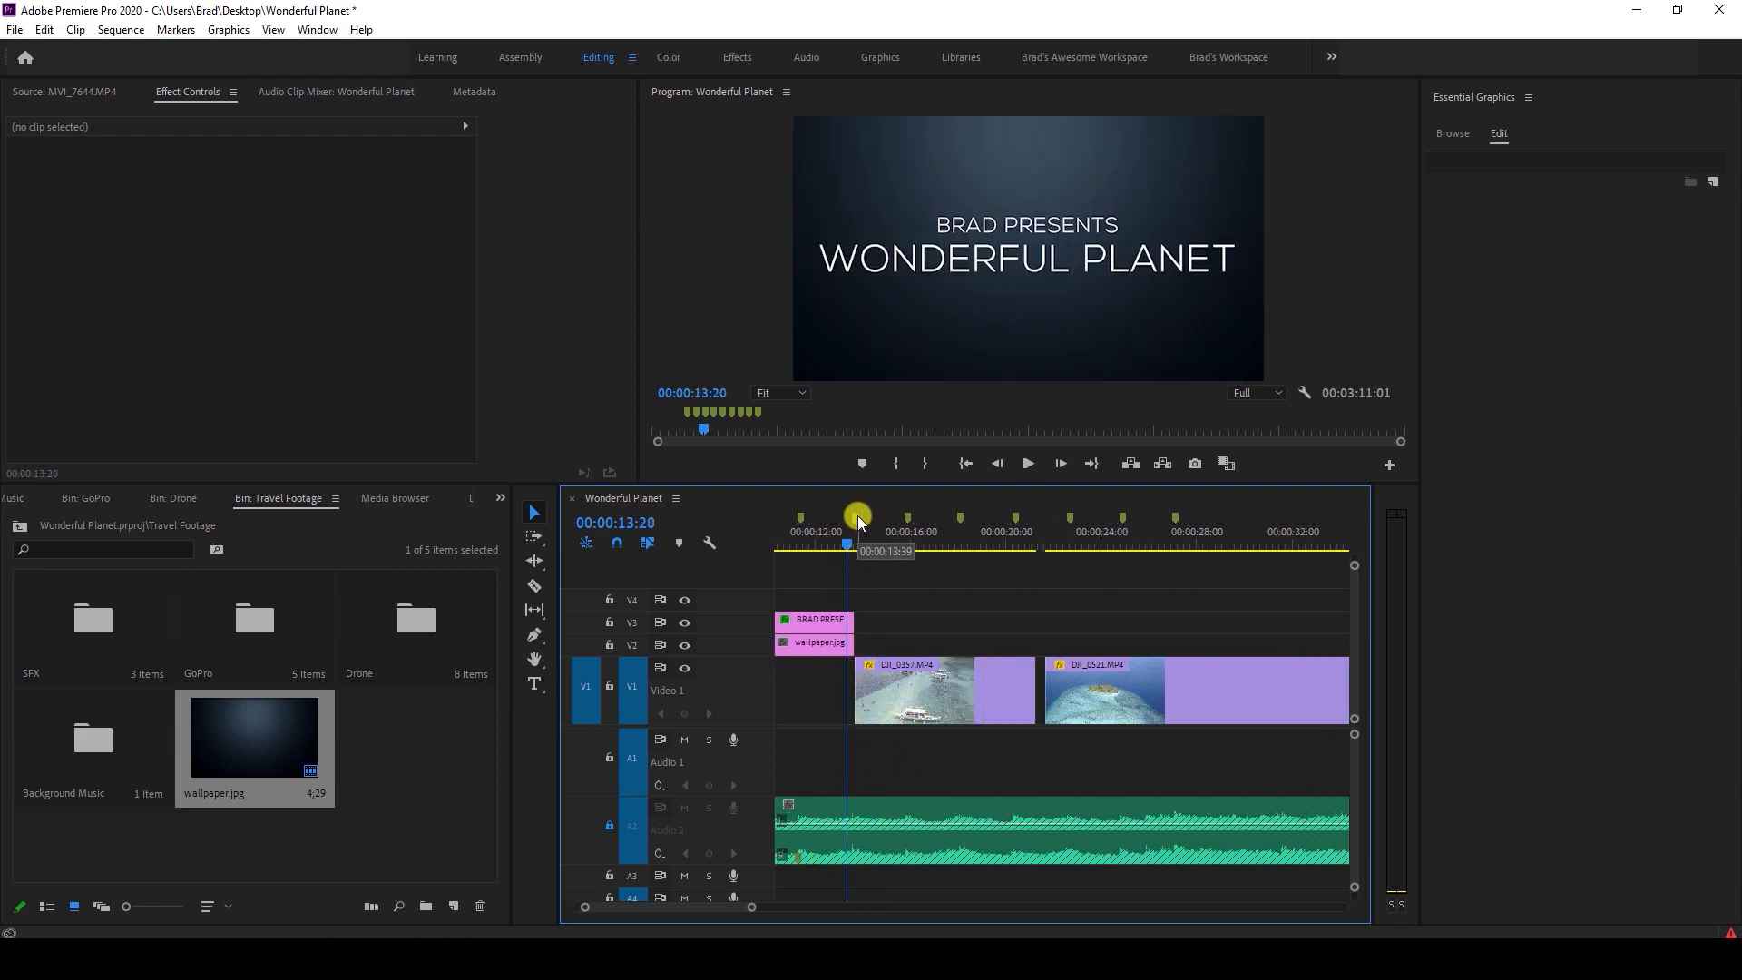
key(space)
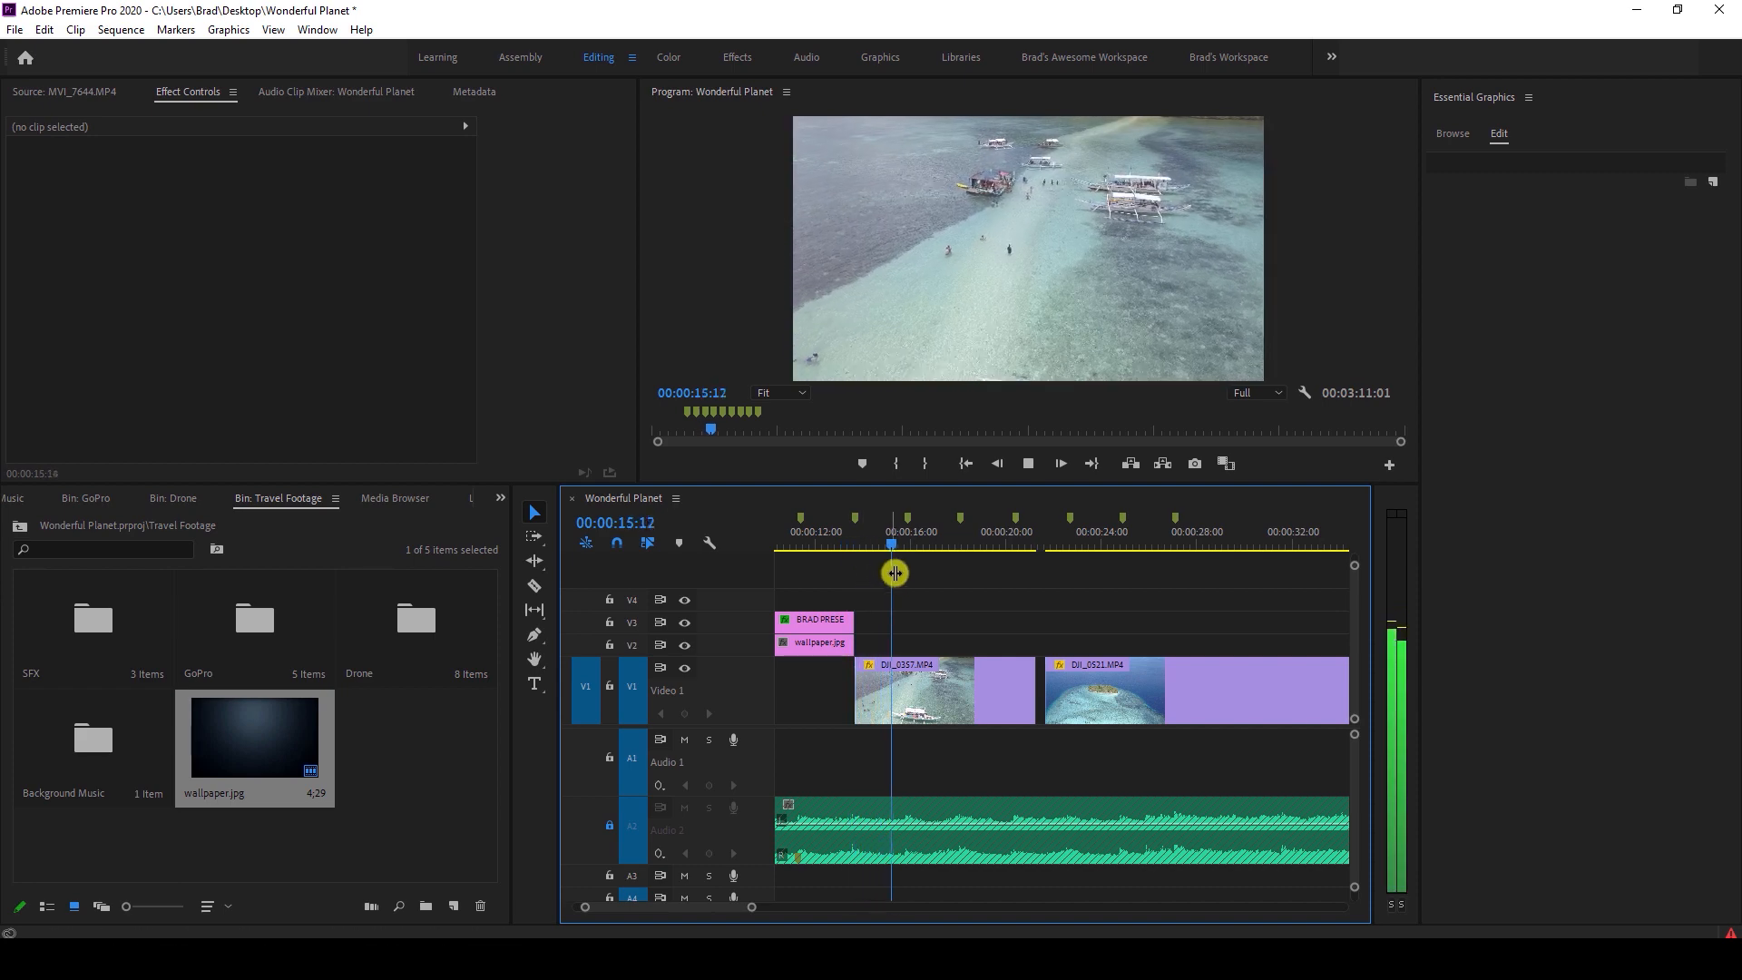
key(space)
click(925, 694)
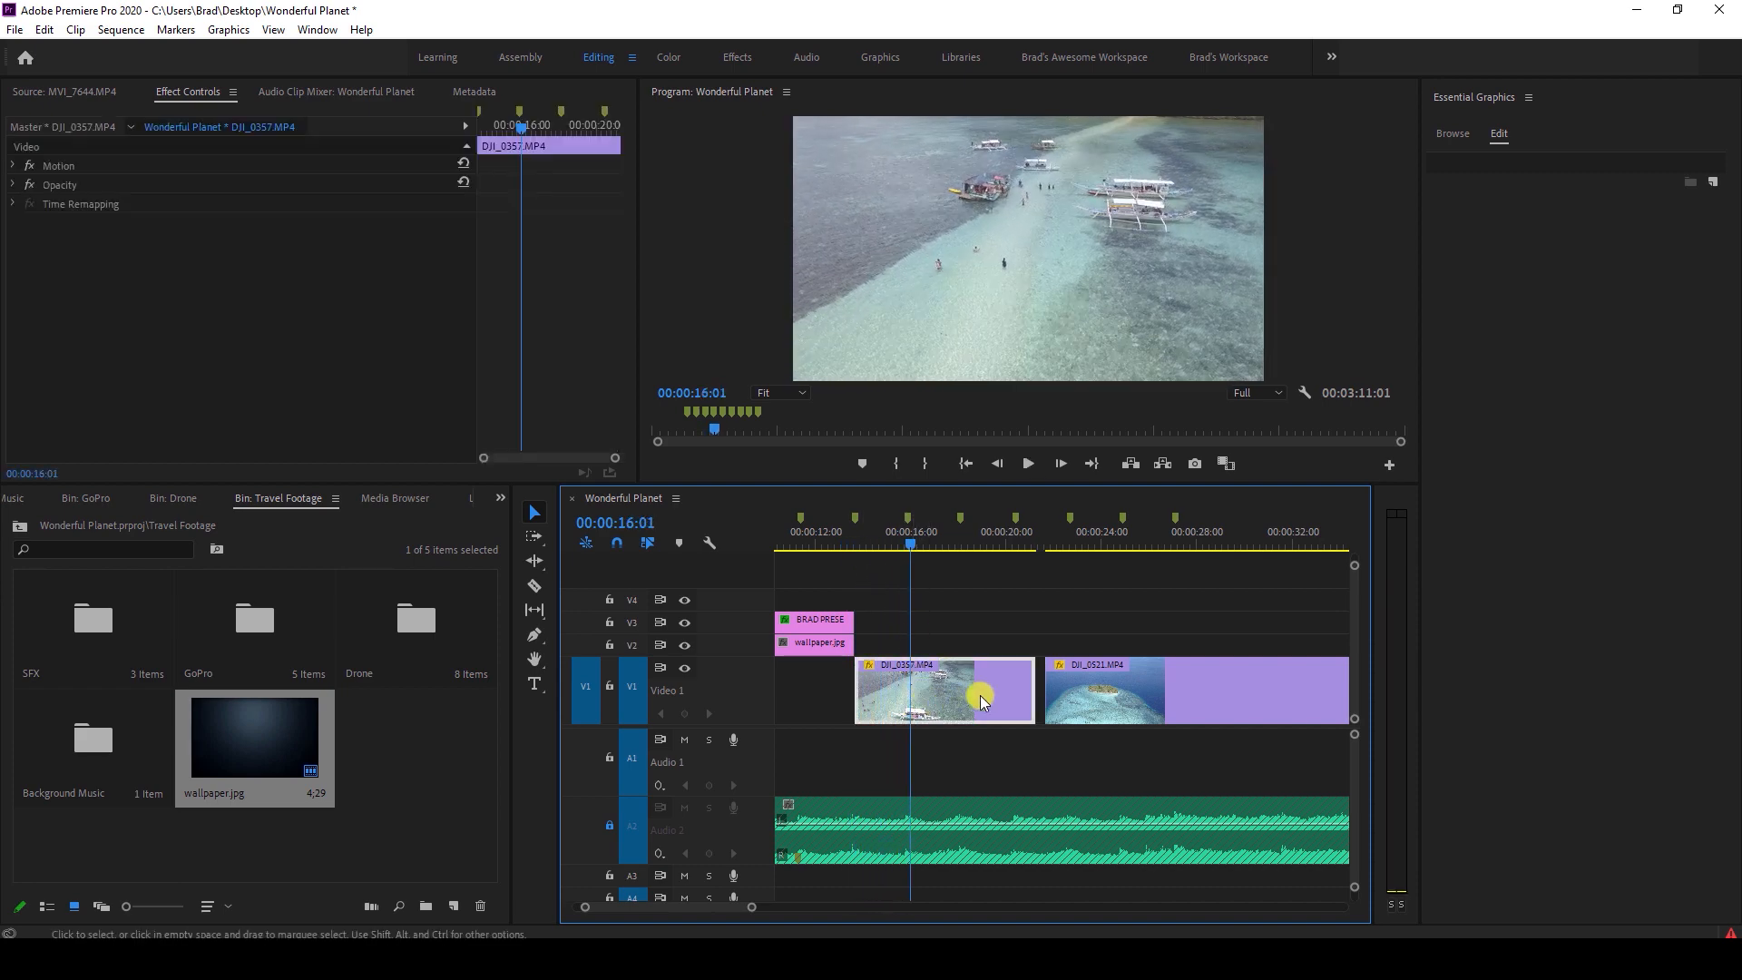
drag(1026, 684, 910, 682)
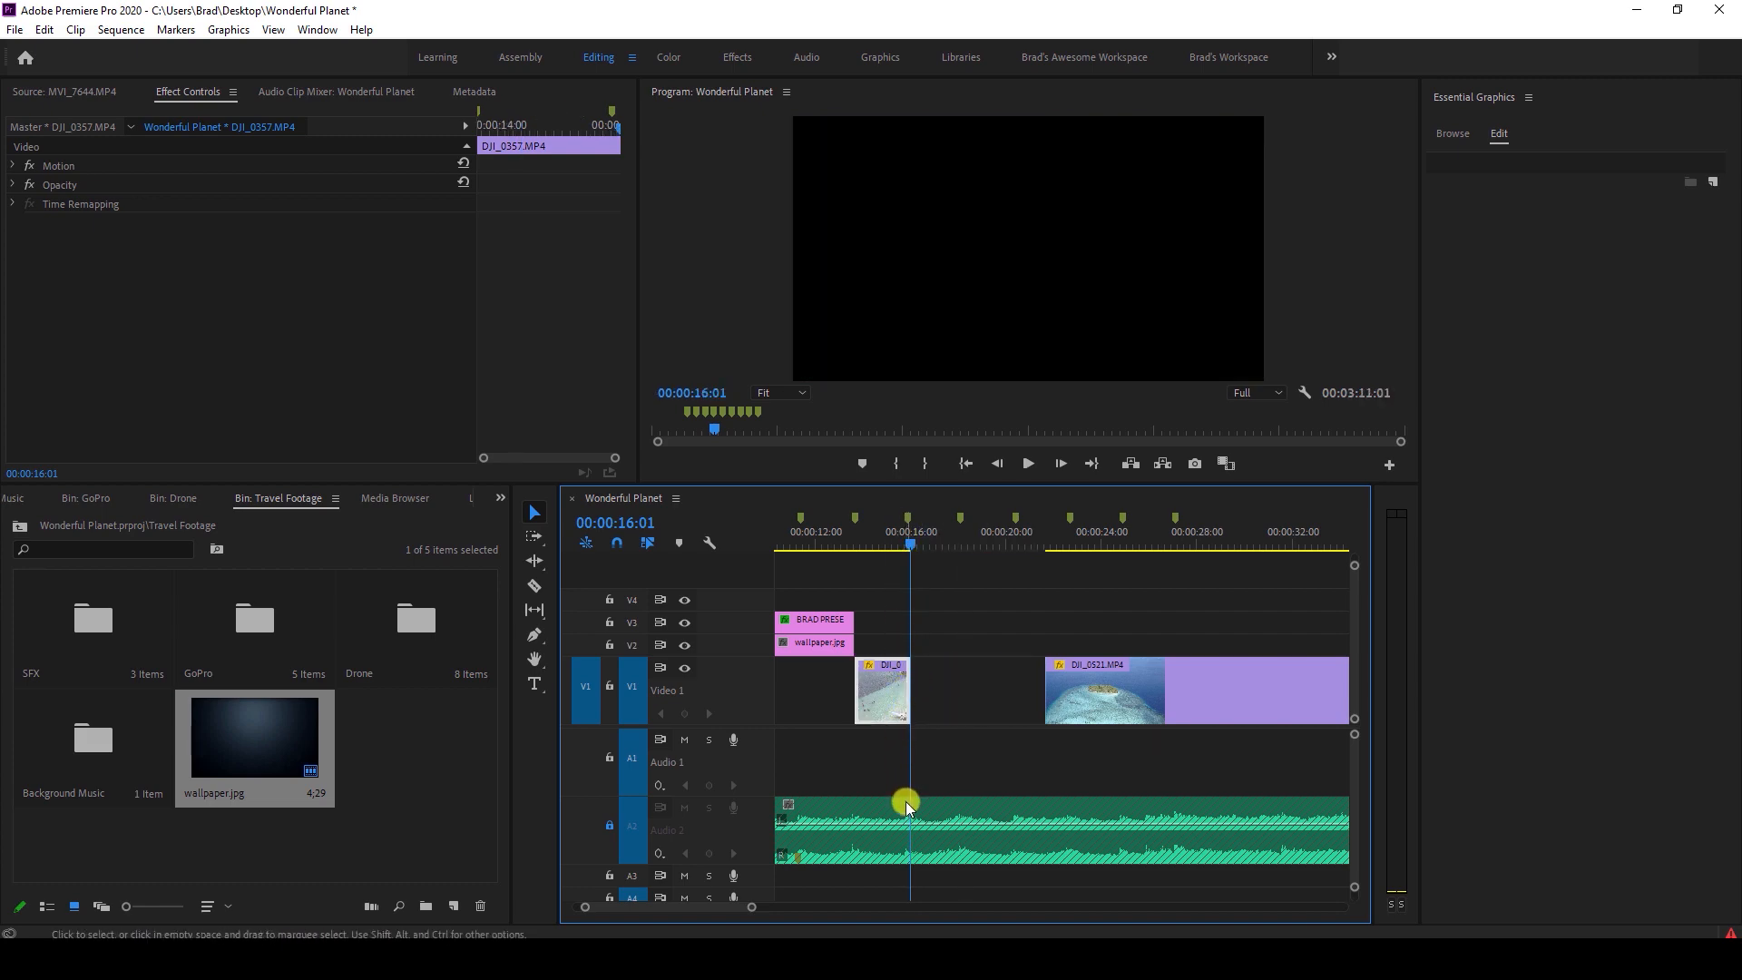
drag(1074, 702, 963, 705)
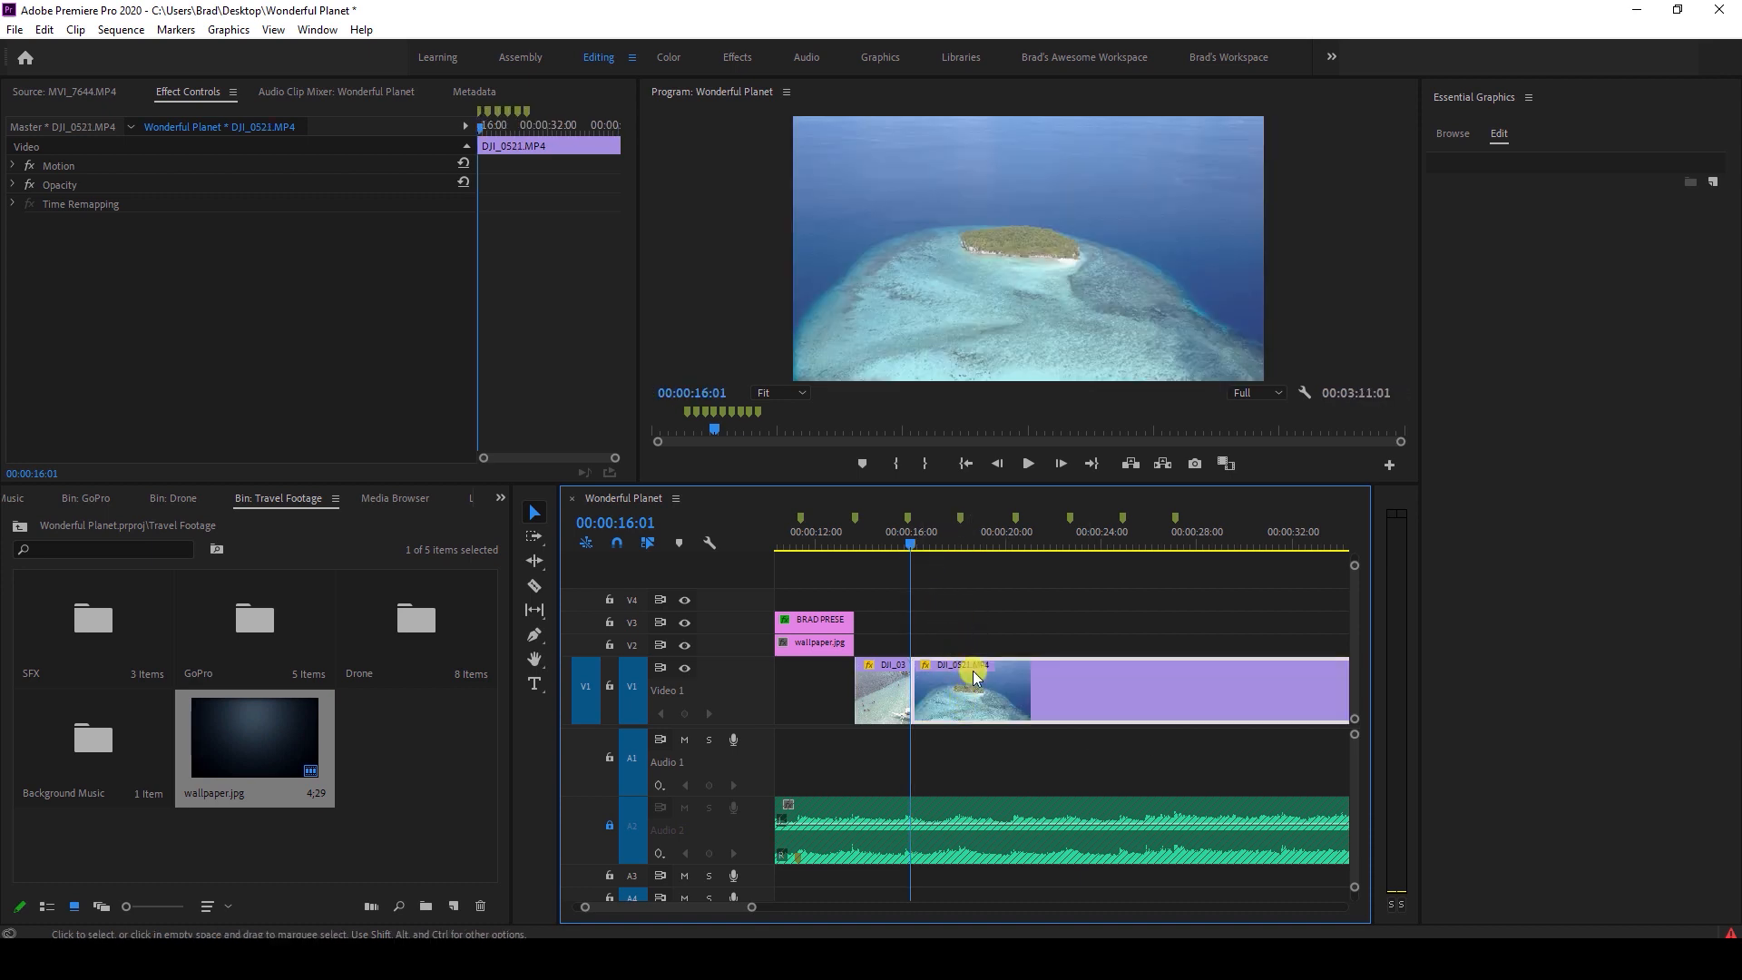
Play DJI_0521.MP4 up to the marker at 00:00:18:06, split it there and delete the remainder.
click(895, 545)
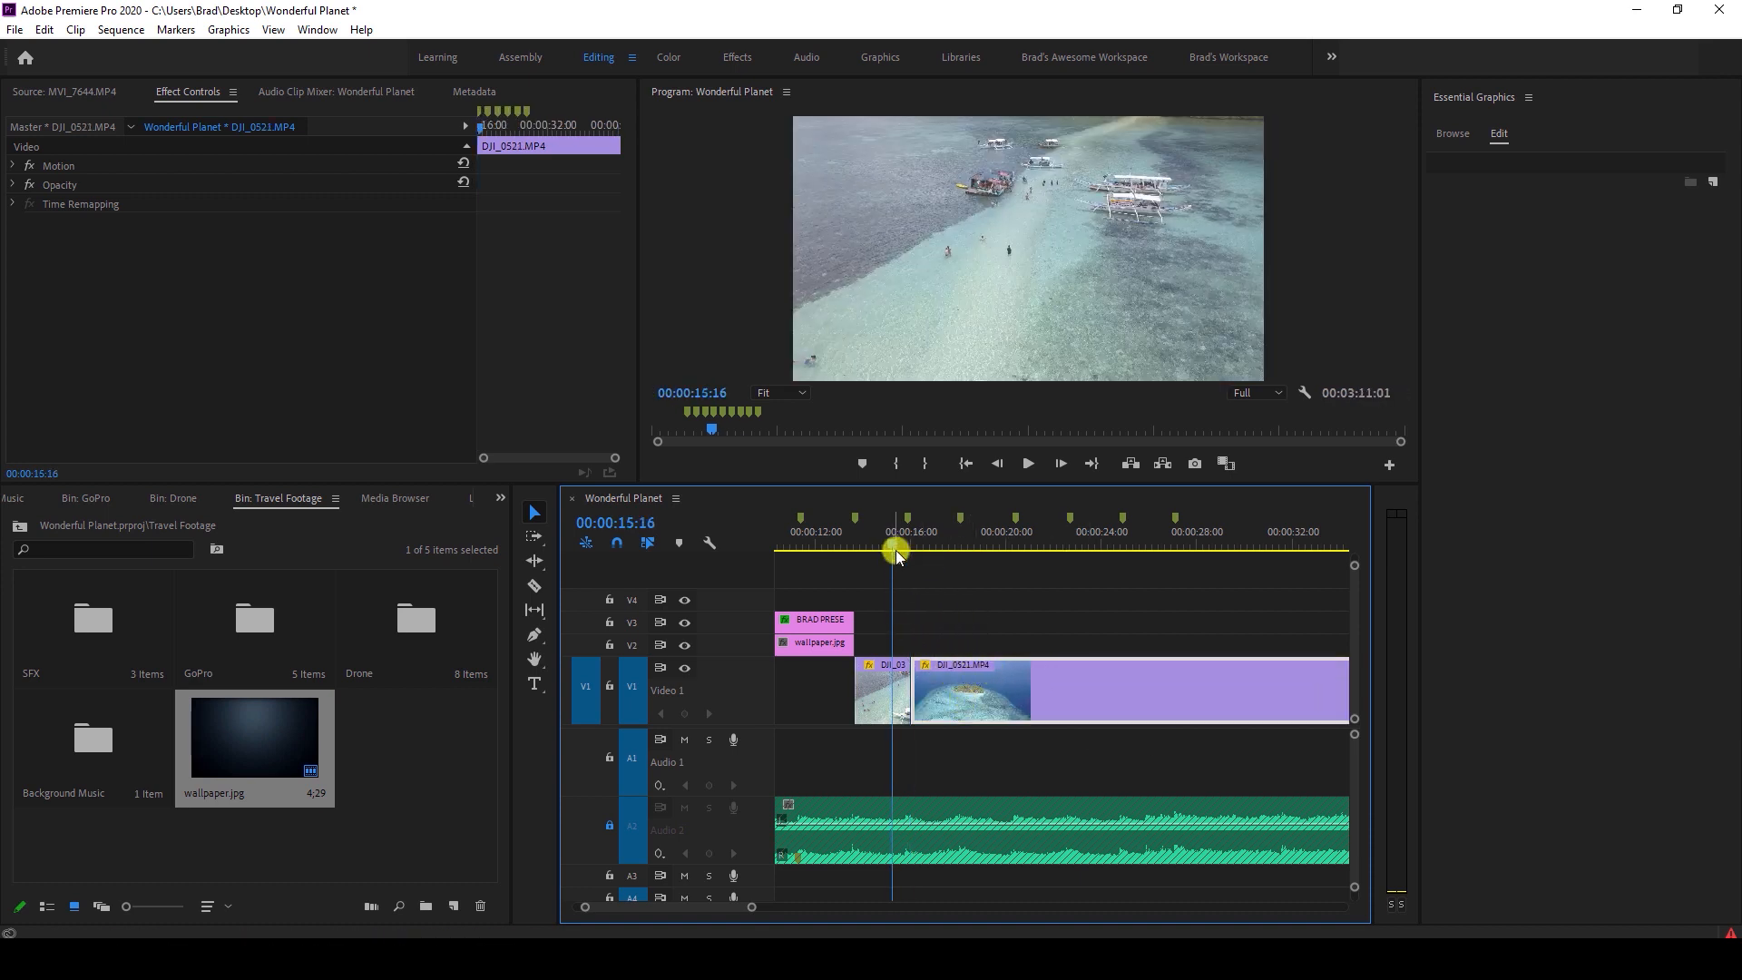
key(space)
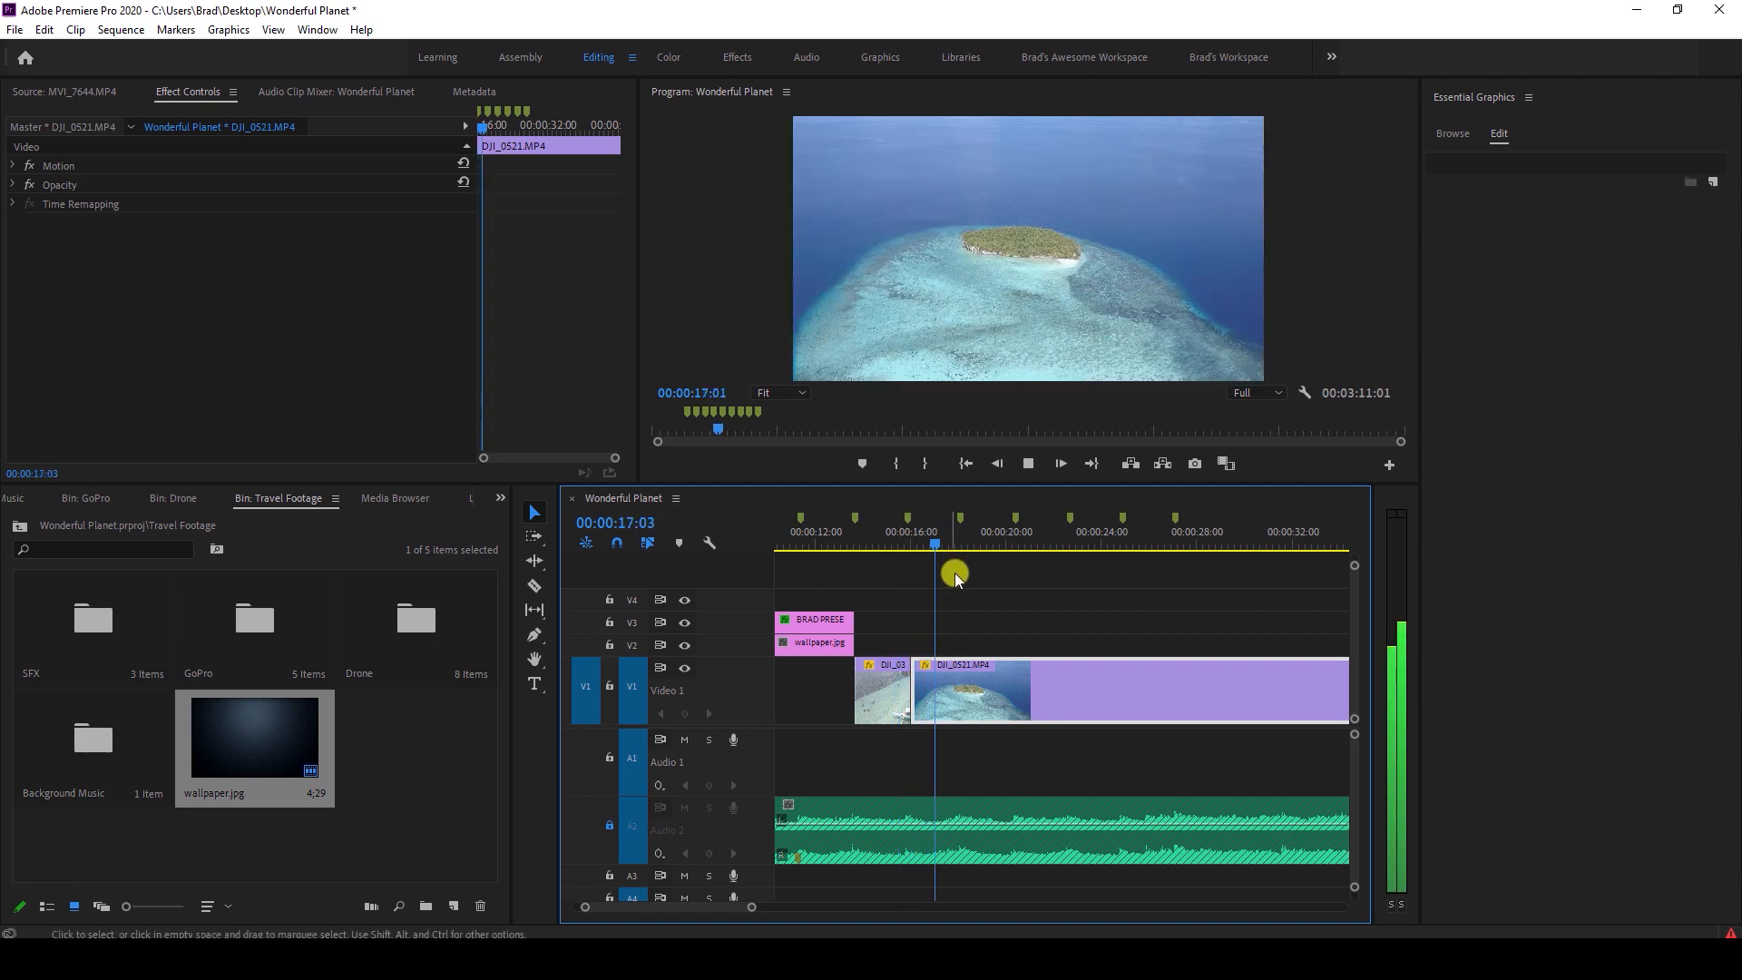
key(space)
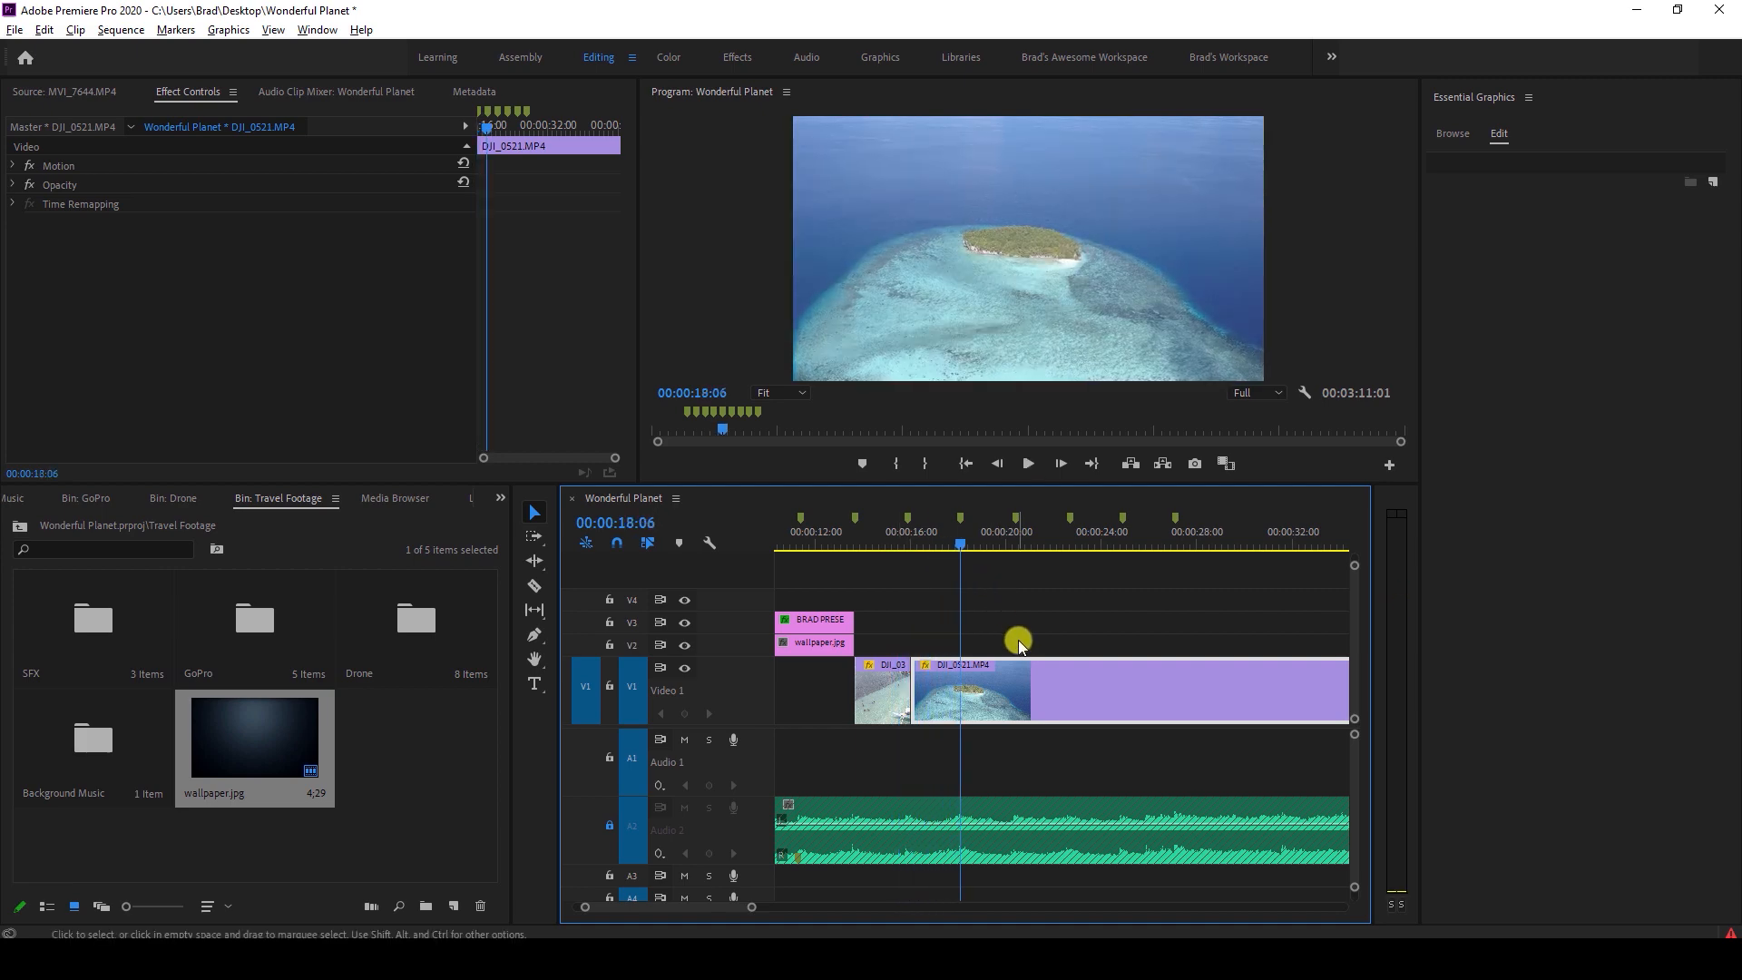
key(minus)
key(minus)
key(minus)
click(535, 587)
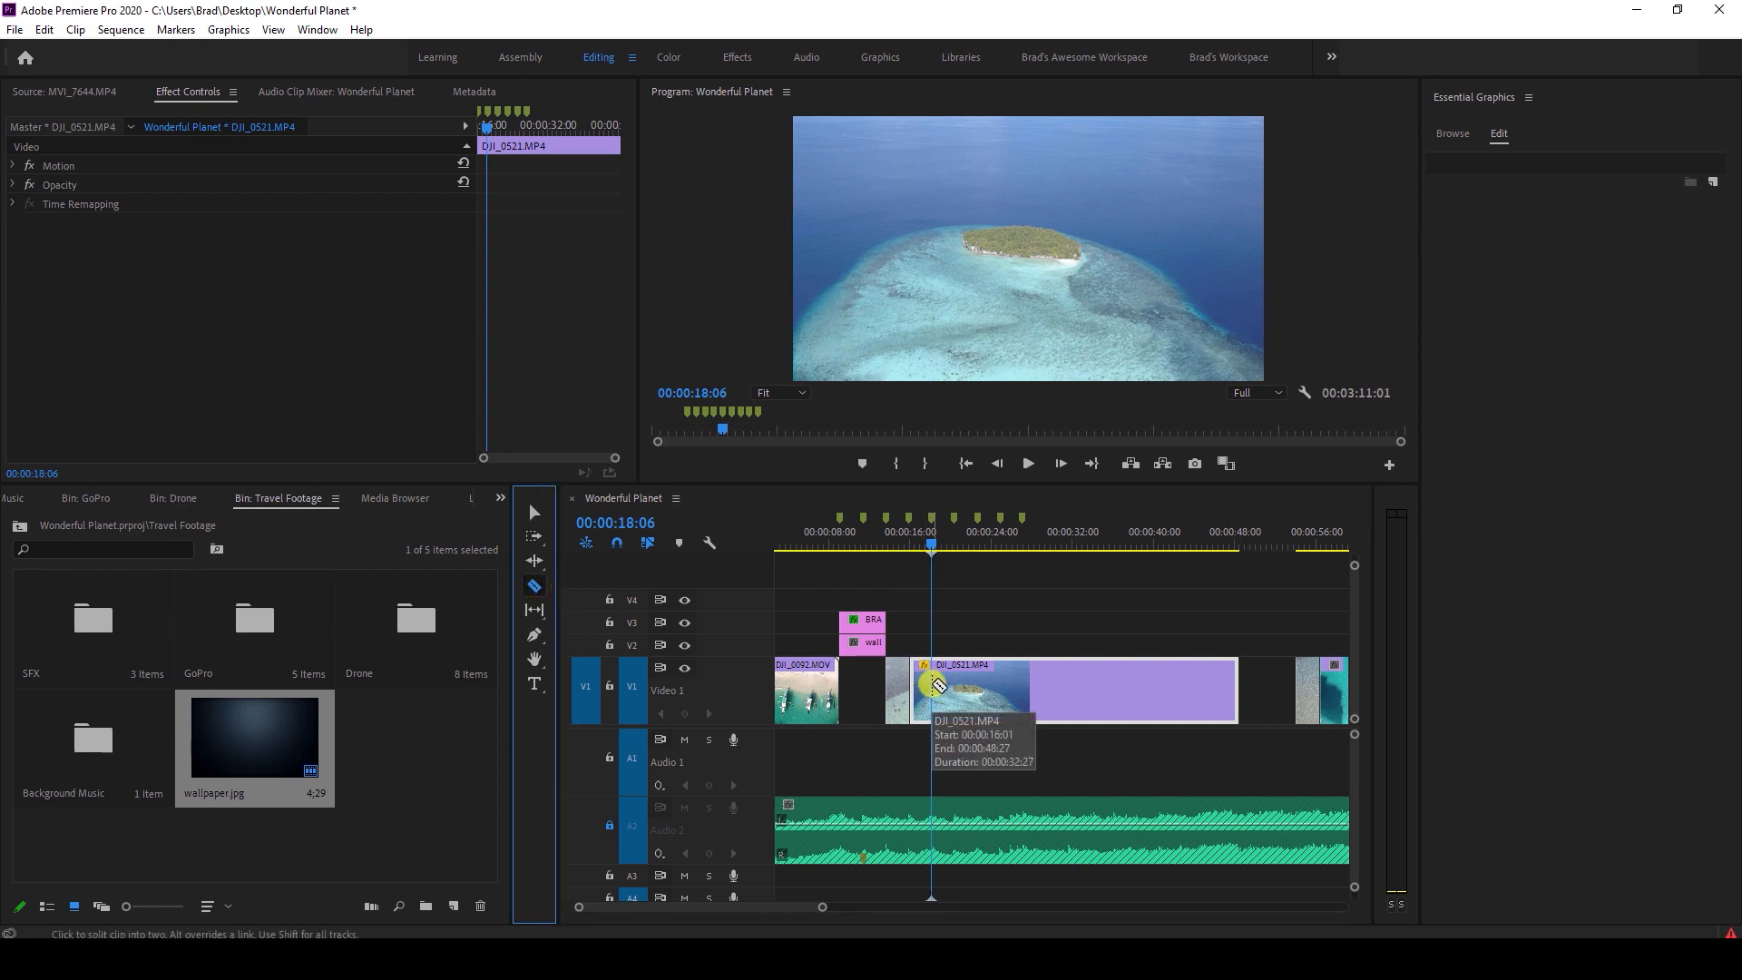
click(935, 684)
key(equal)
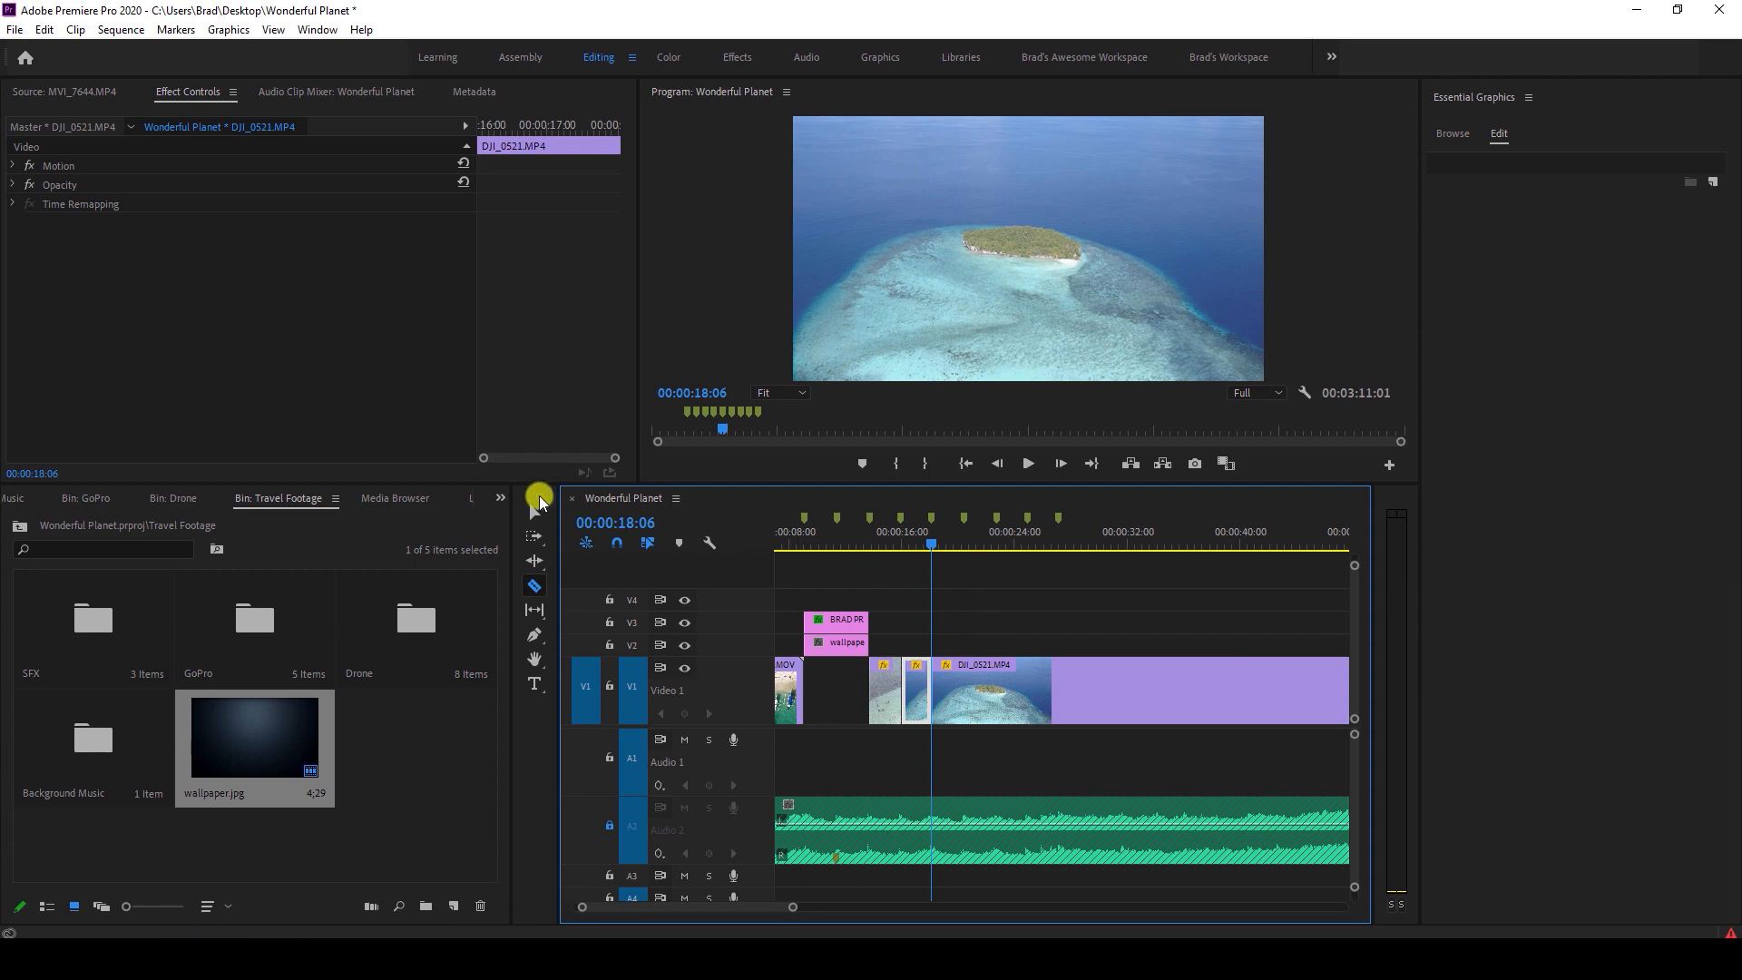
click(536, 504)
click(995, 713)
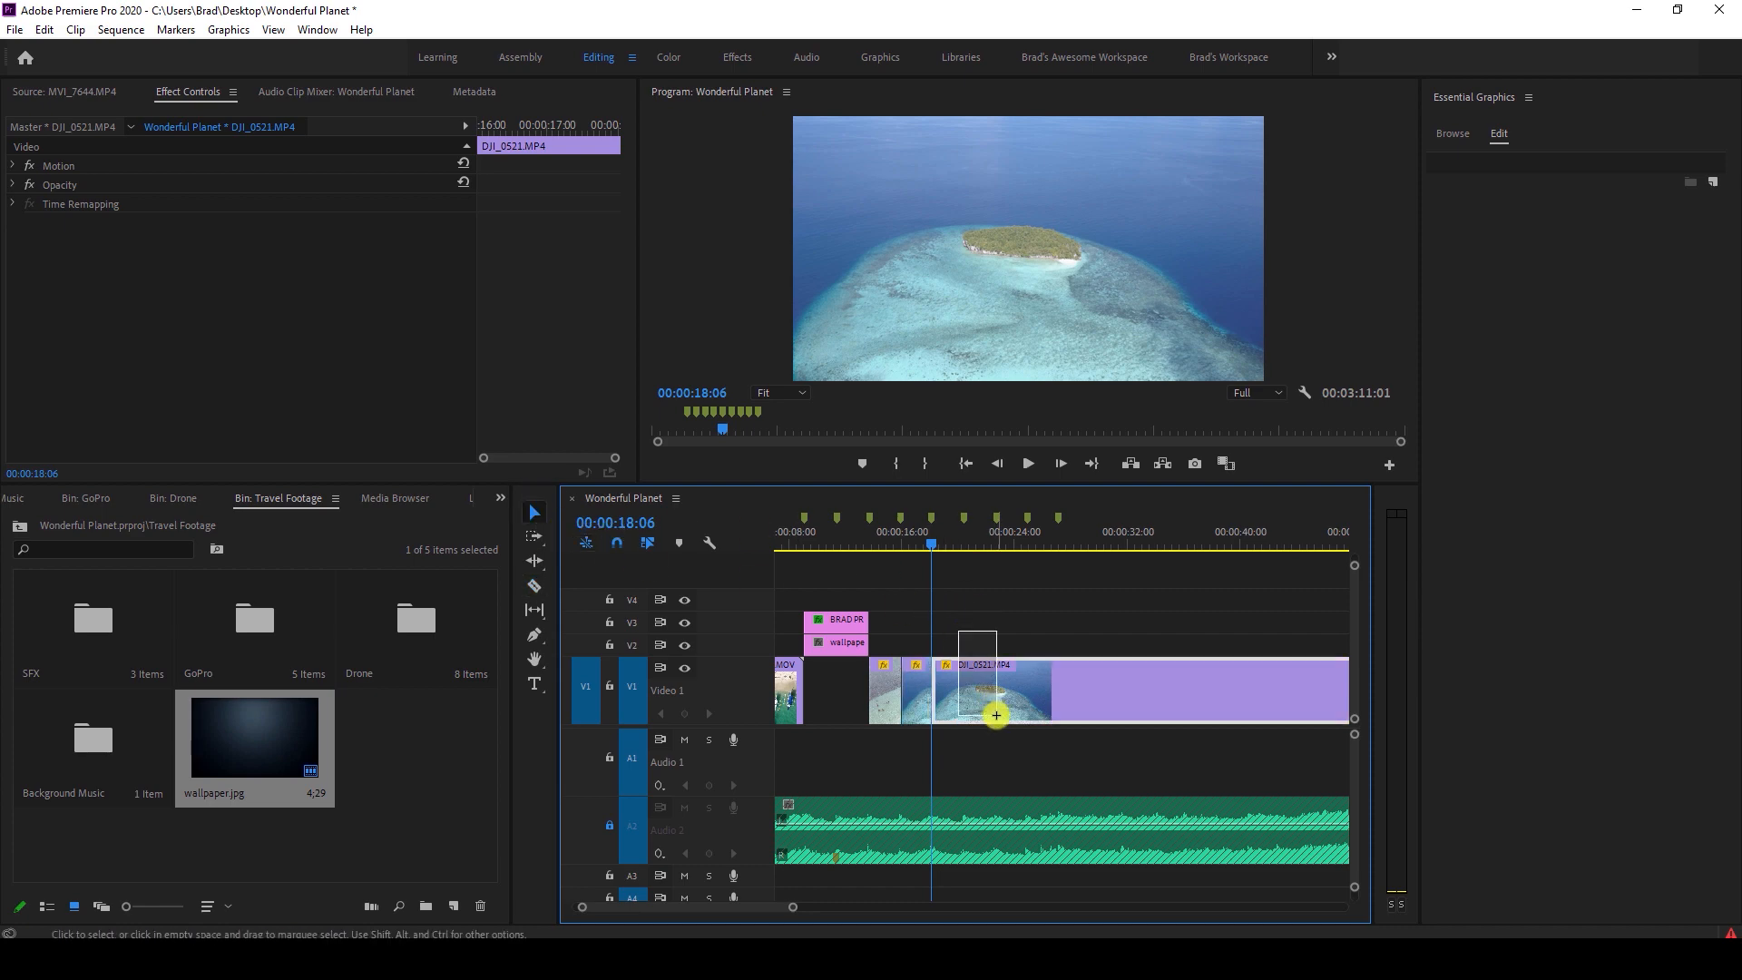
key(Delete)
Select all clips following the deleted part of DJI_0521.MP4 and shift them earlier, so DJI_0574.MP4 starts at about 25 seconds.
key(minus)
mouse_move(1092, 614)
mouse_down()
mouse_move(1292, 710)
mouse_move(1205, 692)
mouse_move(1085, 692)
mouse_move(1068, 710)
mouse_up()
key(minus)
drag(1149, 626, 1029, 700)
scroll(852, 695, up, 5)
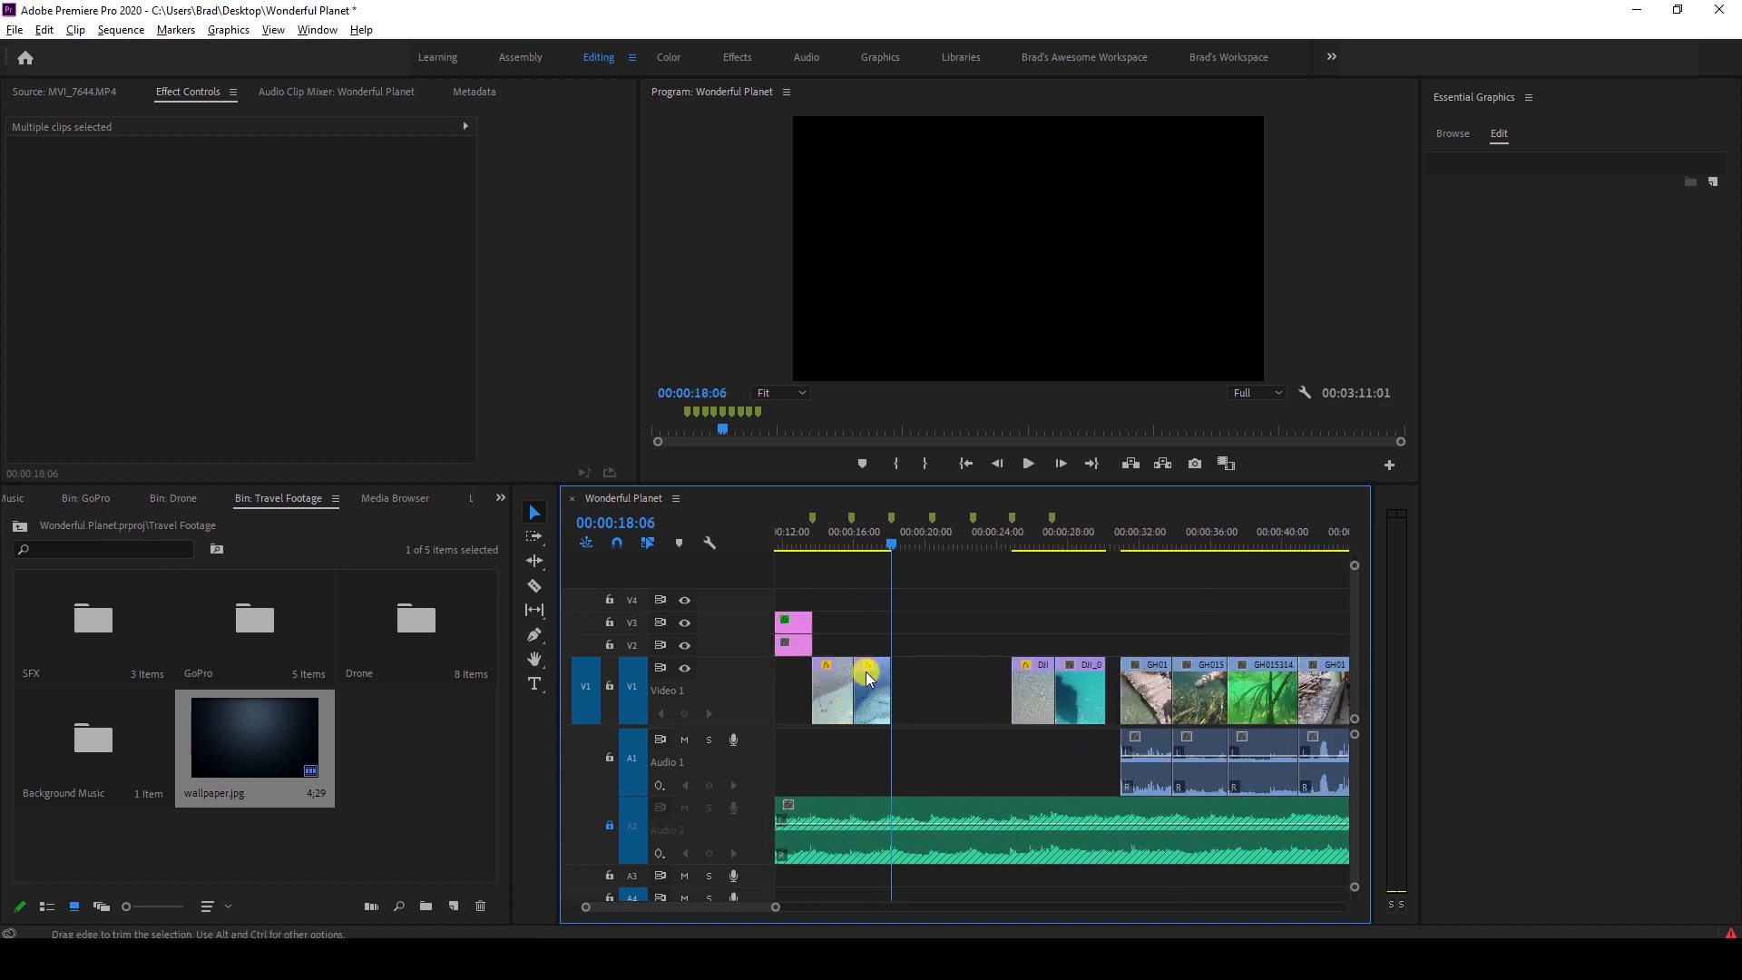
Play the music on to 00:00:20:32 and move DJI_0574.MP4 directly after DJI_0521.MP4.
click(895, 551)
key(space)
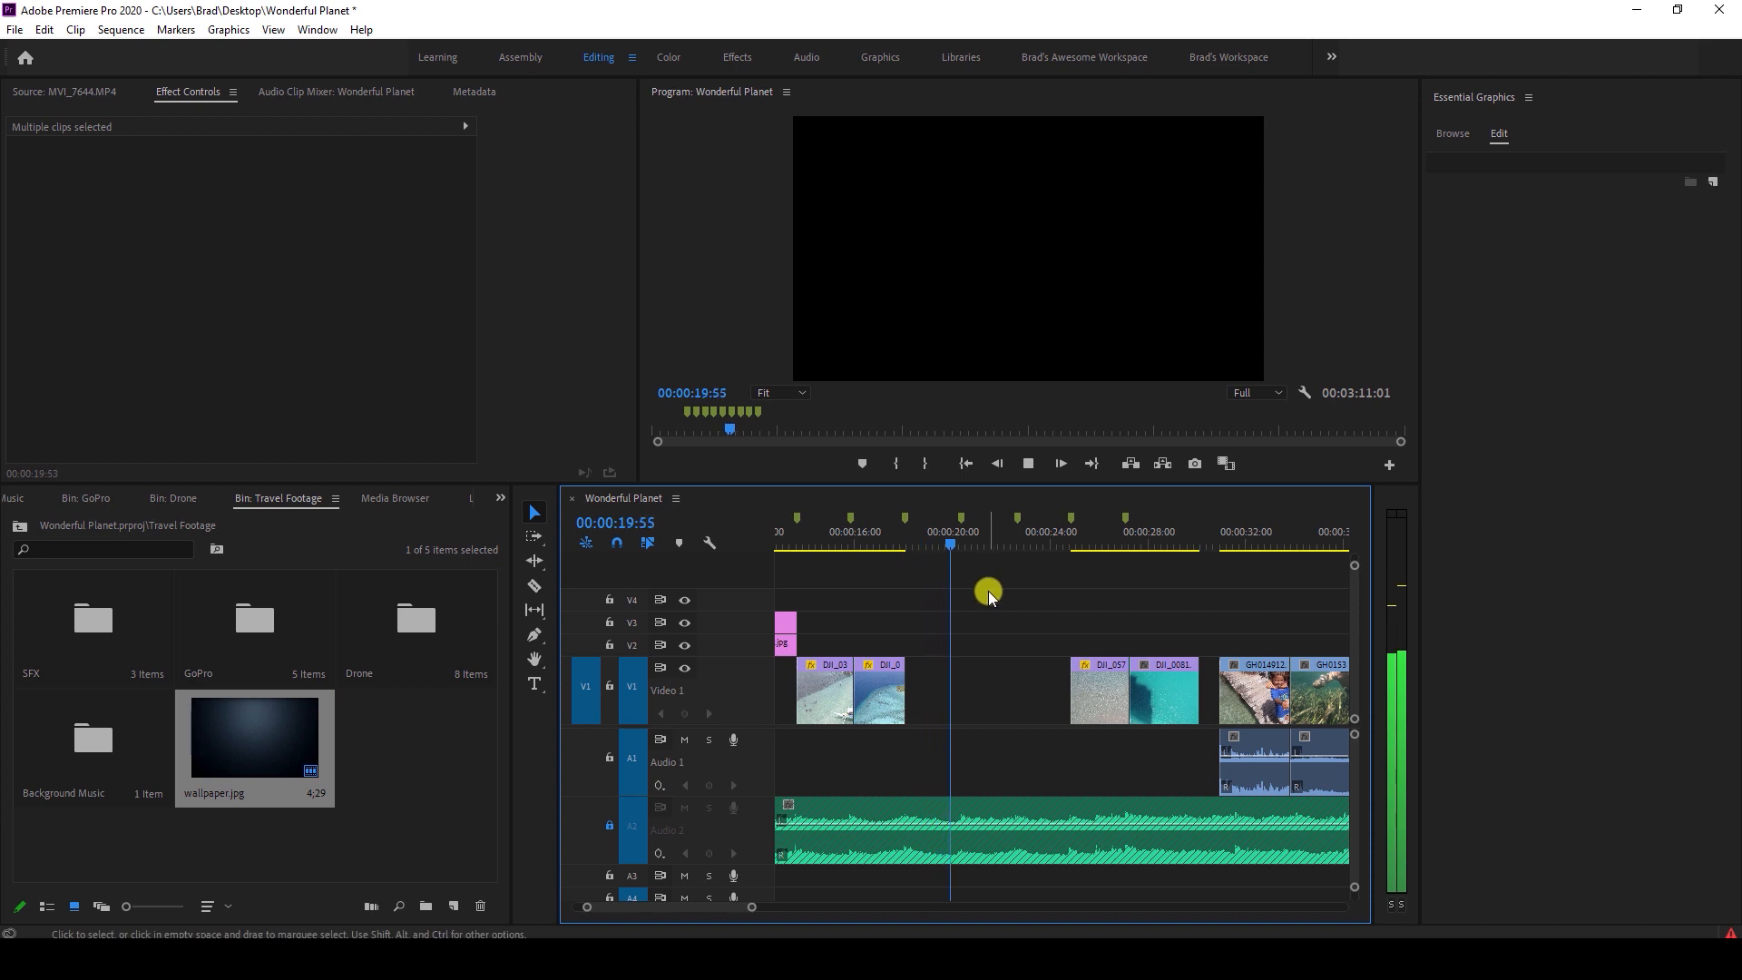
key(space)
drag(1097, 701, 947, 700)
key(=)
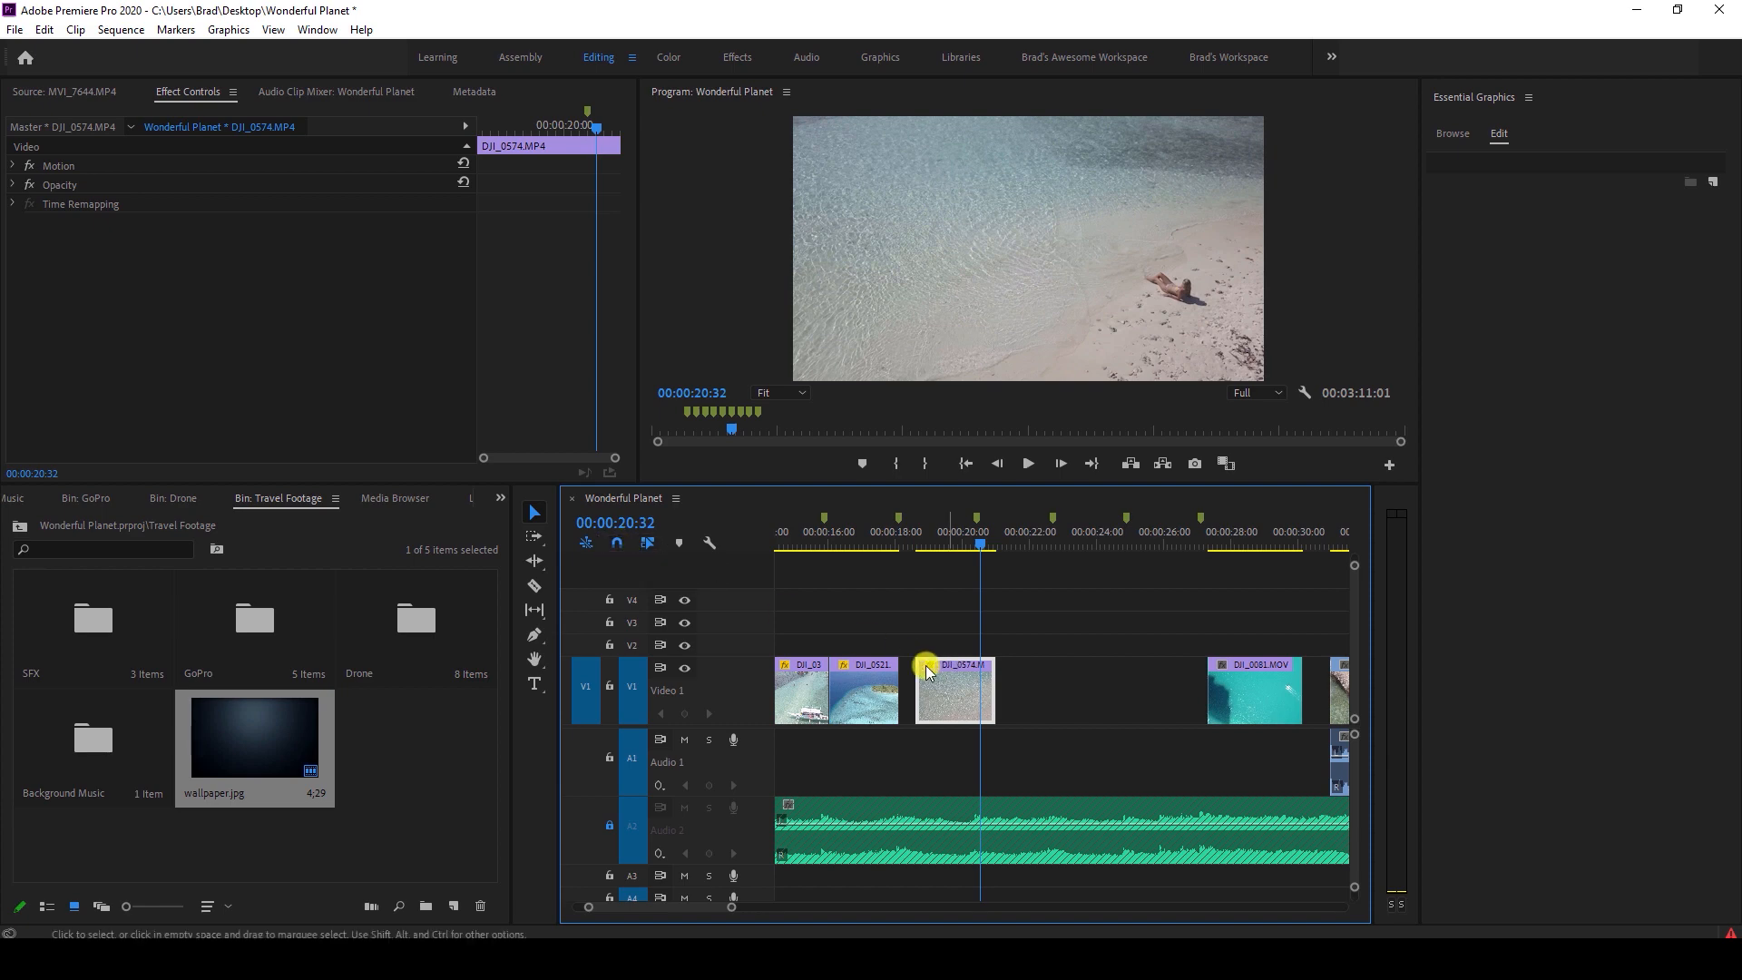
scroll(899, 668, up, 3)
drag(978, 699, 944, 700)
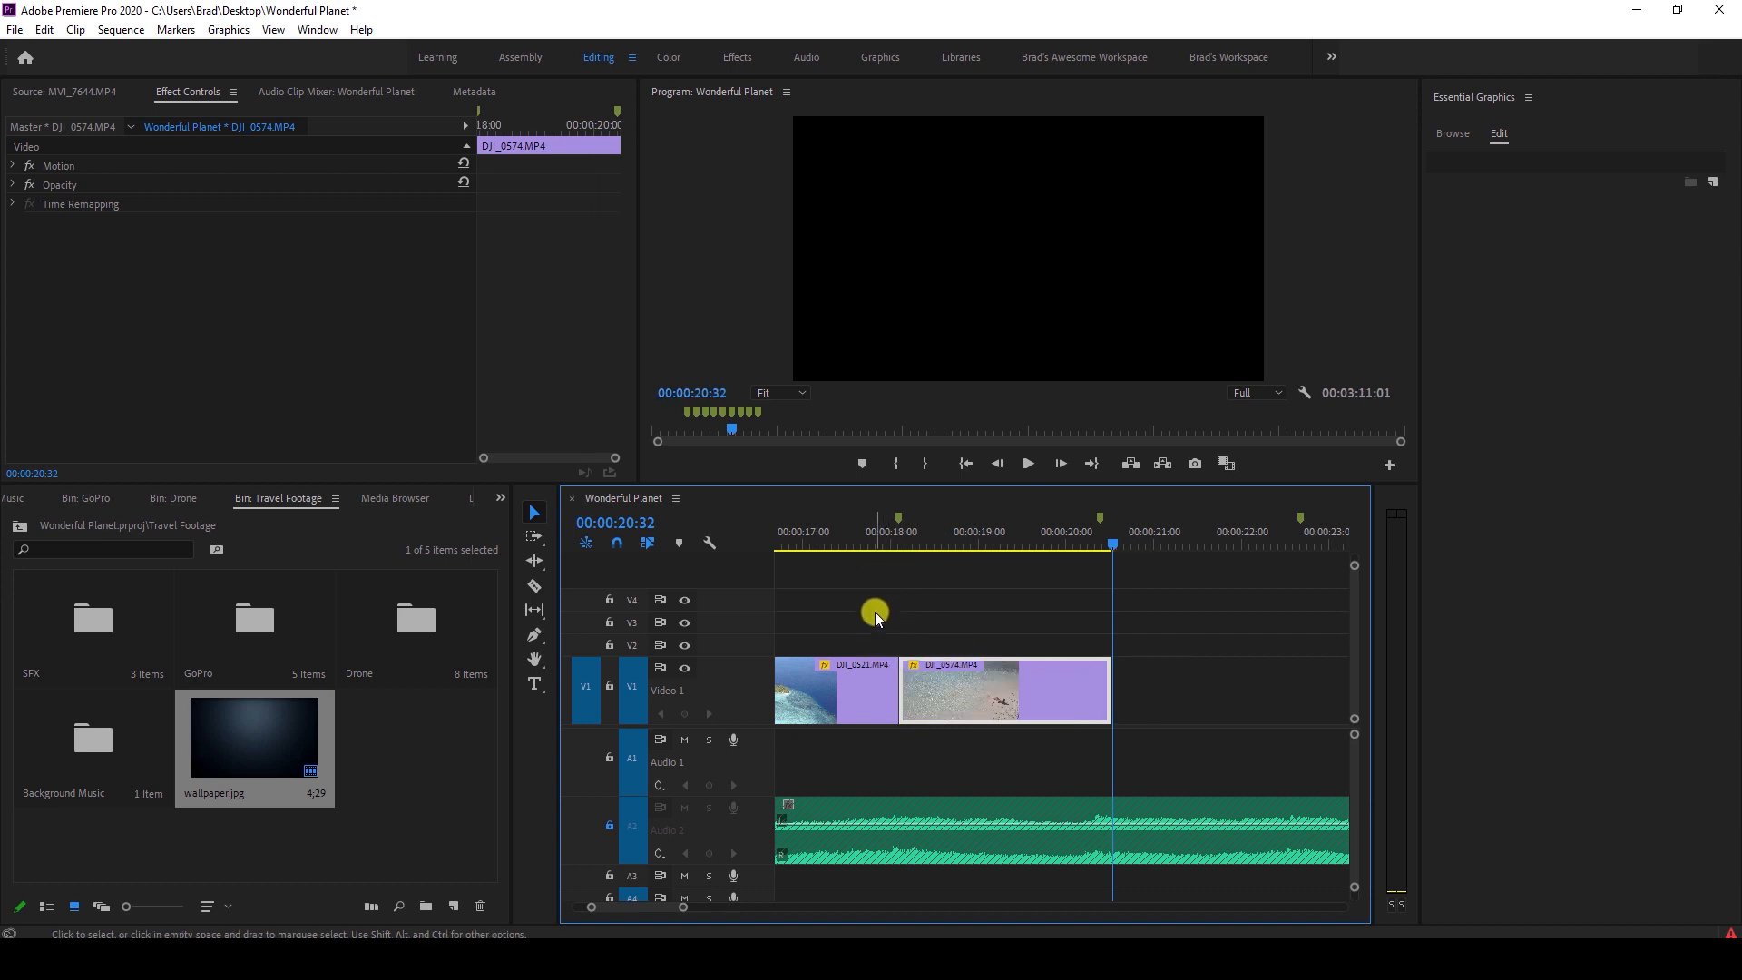
Play the cut from DJI_0521.MP4 into DJI_0574.MP4 and place DJI_0081.MOV directly after DJI_0574.MP4.
click(882, 542)
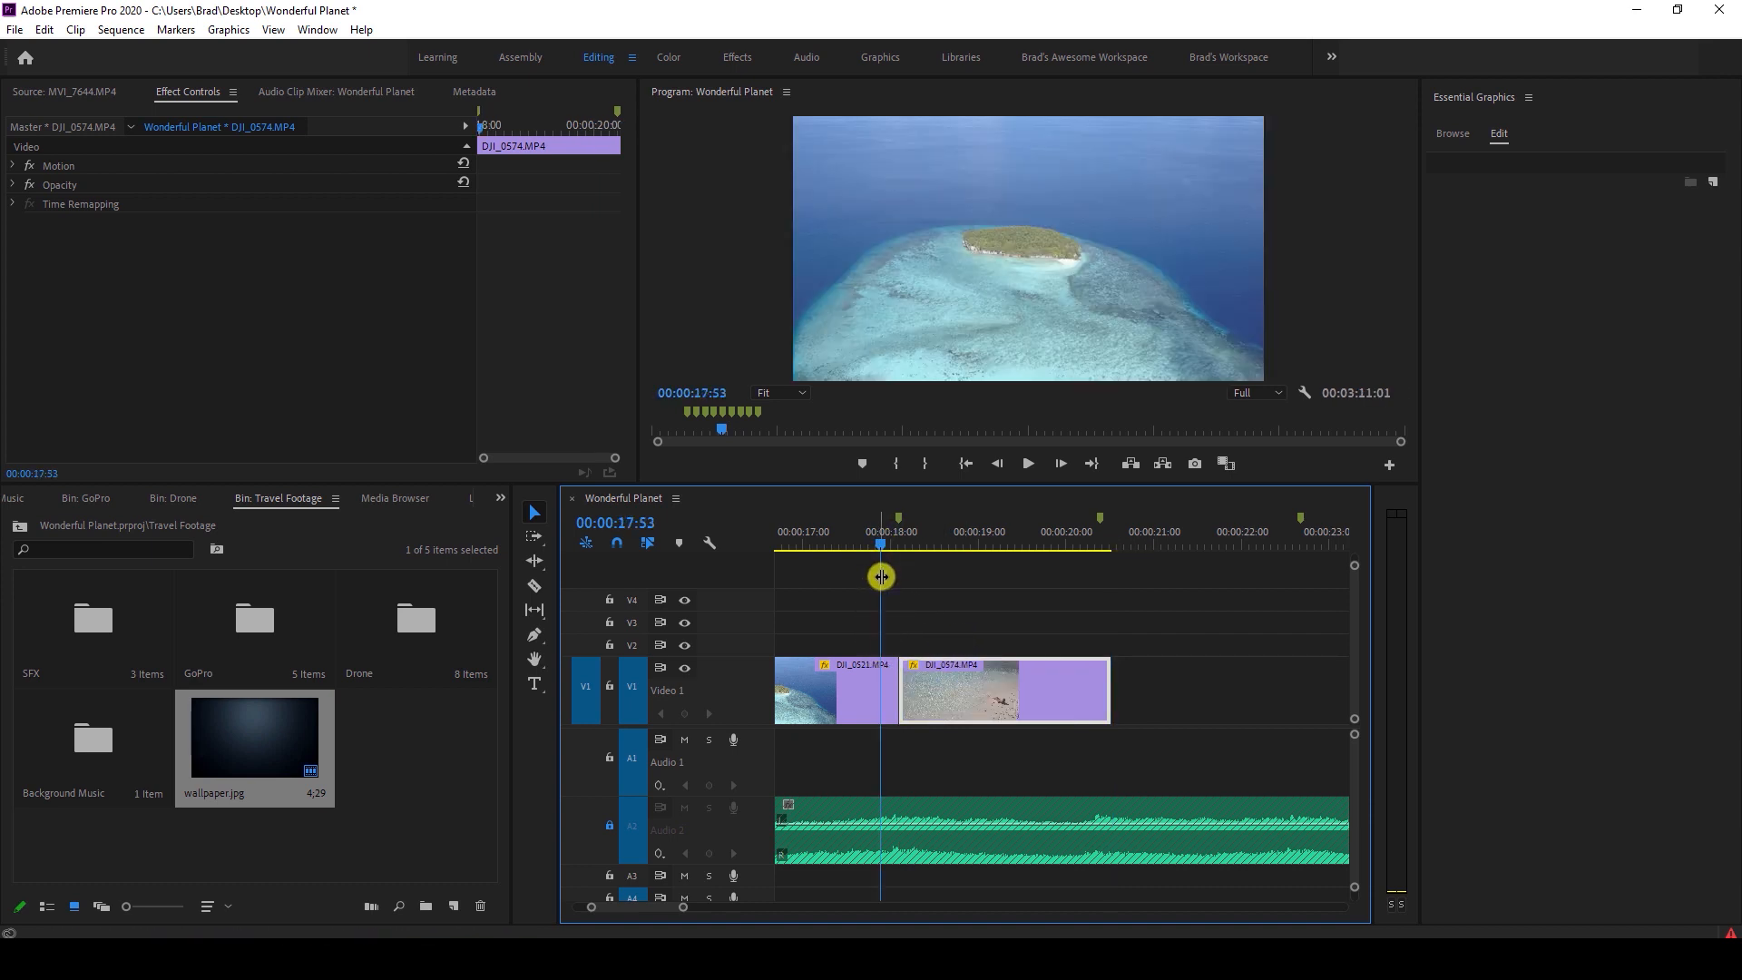
key(space)
key(minus)
key(minus)
scroll(1047, 635, down, 2)
key(space)
drag(1125, 690, 948, 691)
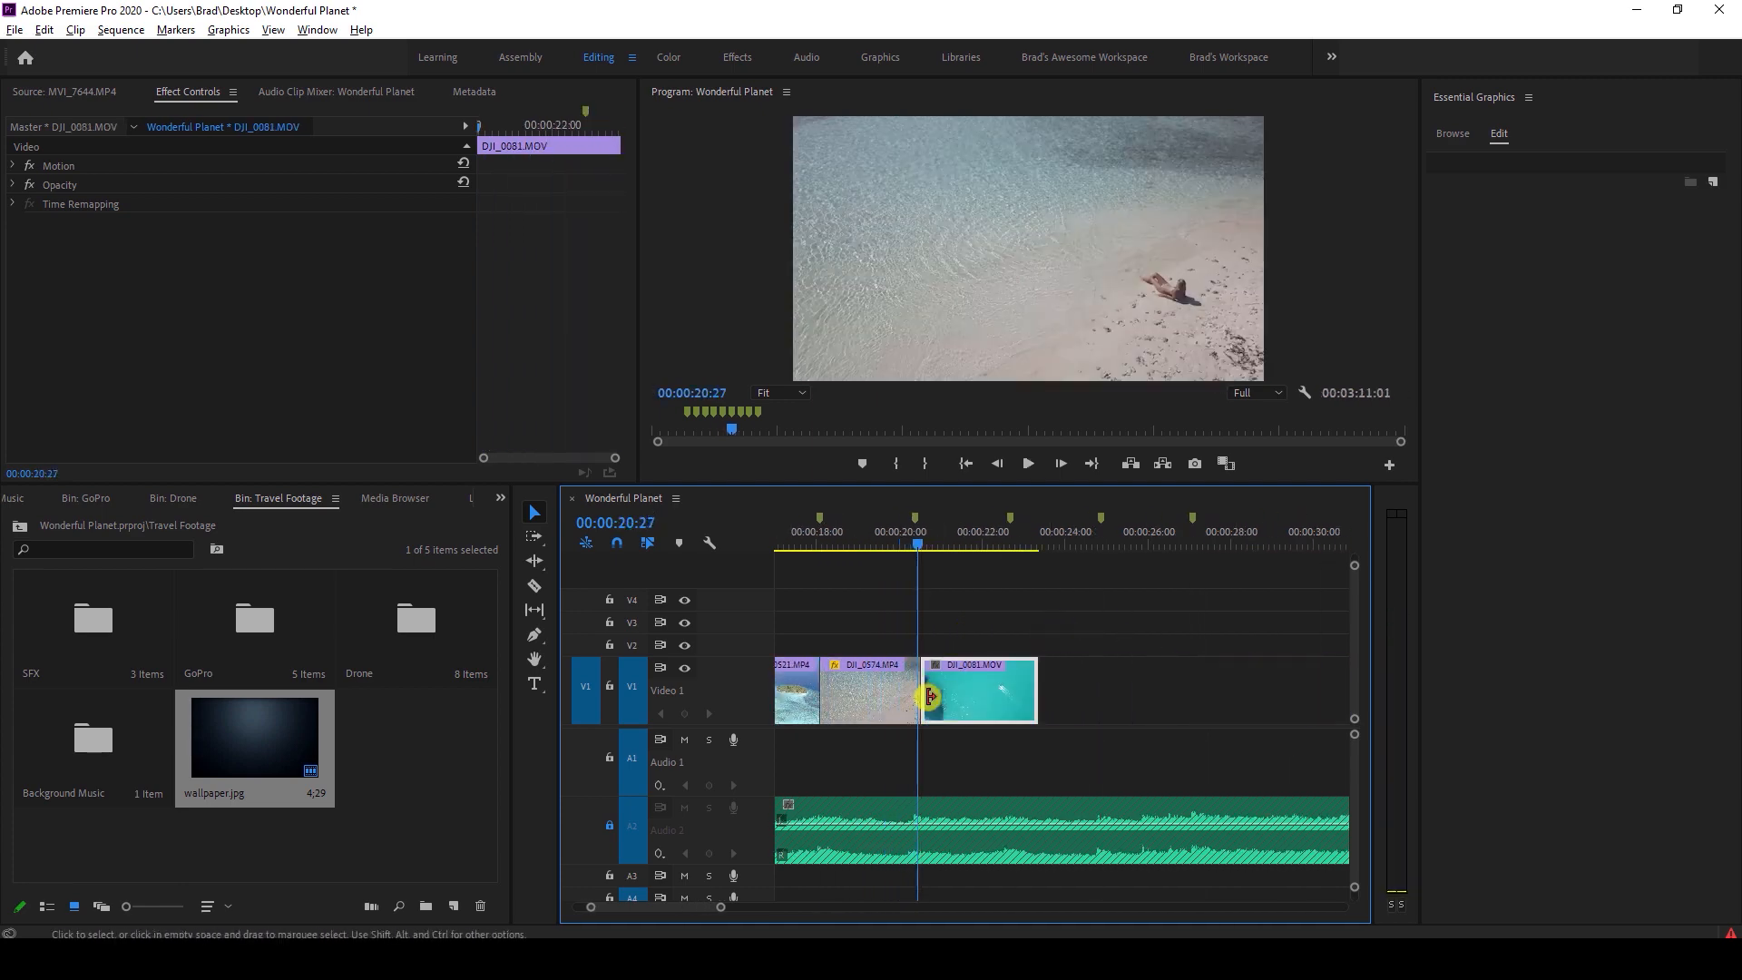
Review the cut into DJI_0081.MOV and close up the following clips so GH015314.MP4 starts at 00:00:25:07 without a gap.
key(equal)
key(equal)
click(819, 550)
key(space)
key(space)
mouse_move(946, 705)
mouse_down()
mouse_move(924, 706)
mouse_move(1010, 698)
mouse_move(917, 697)
mouse_up()
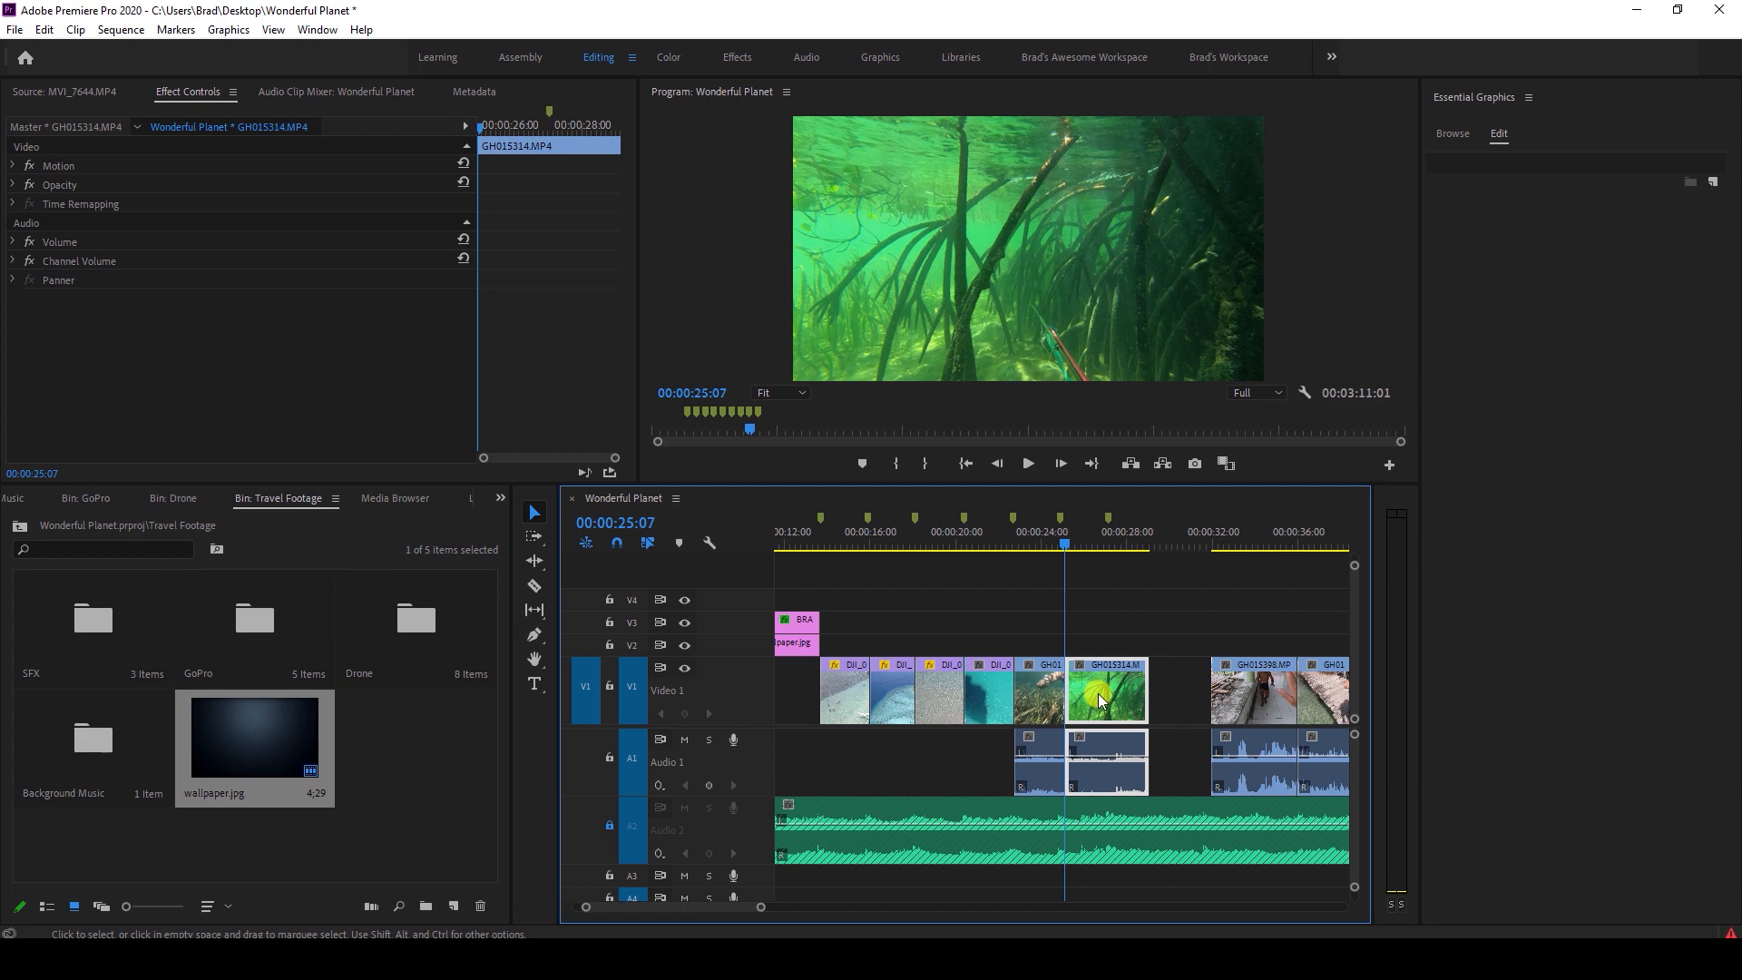
Play GH015314.MP4 past the last beat marker and move the next two GoPro clips earlier to start at that marker near 00:00:27.
scroll(944, 596, right, 3)
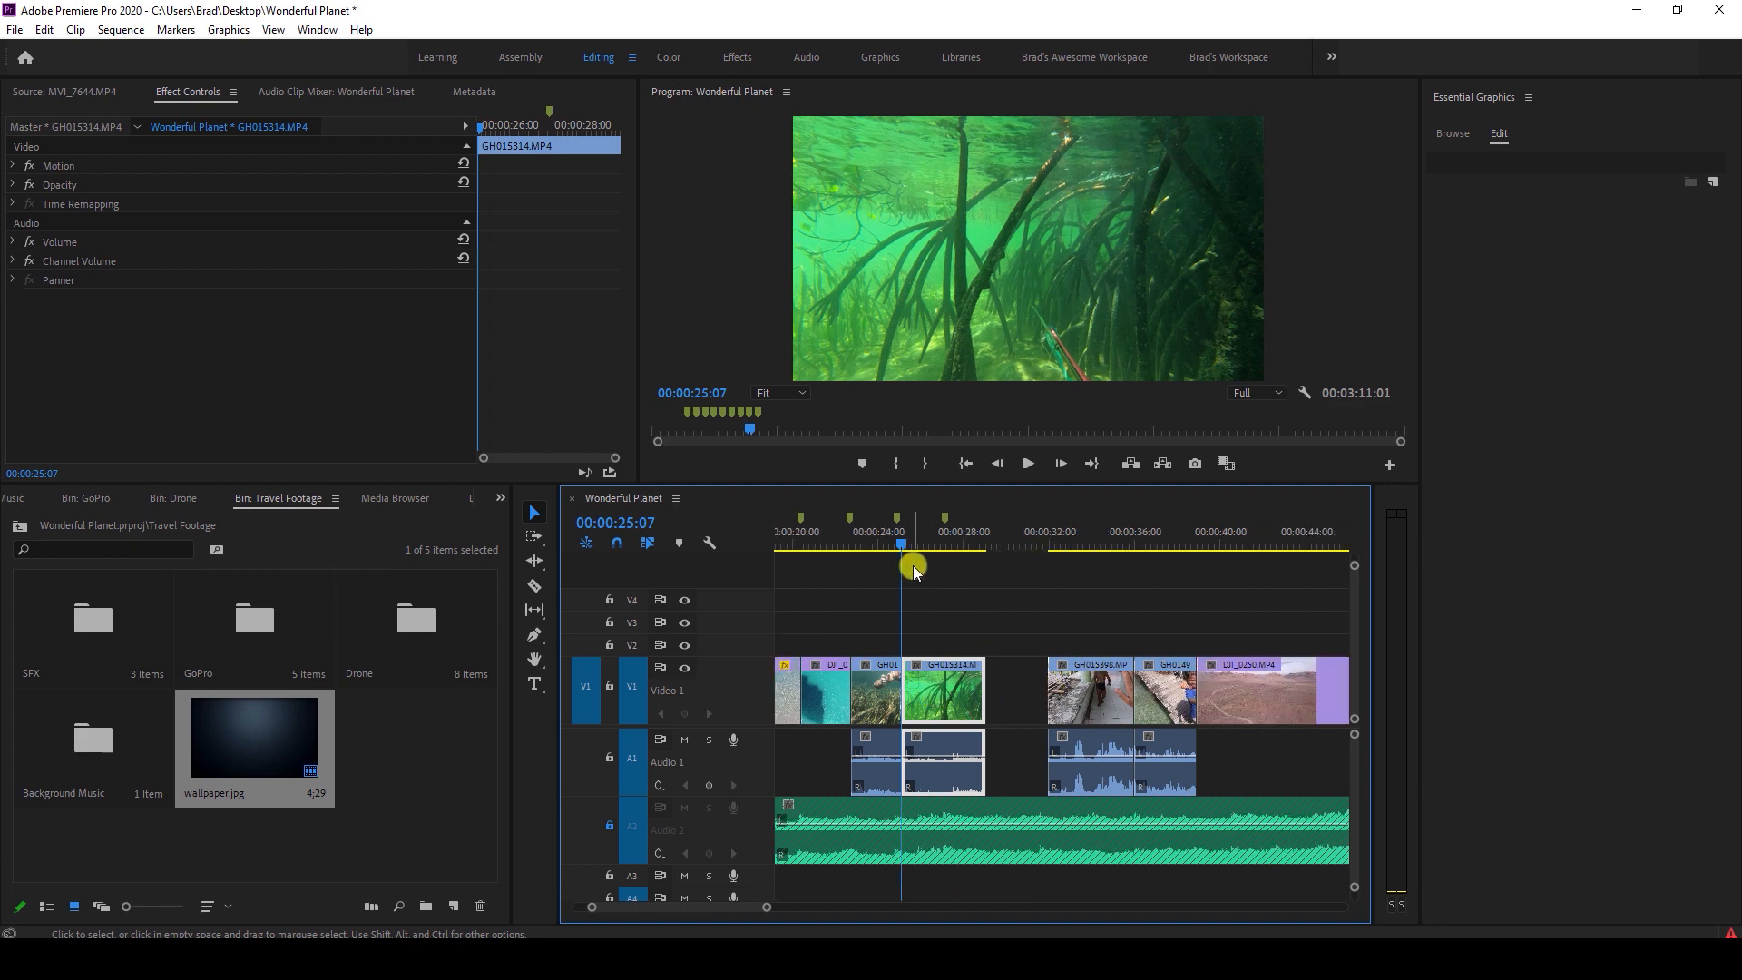
key(space)
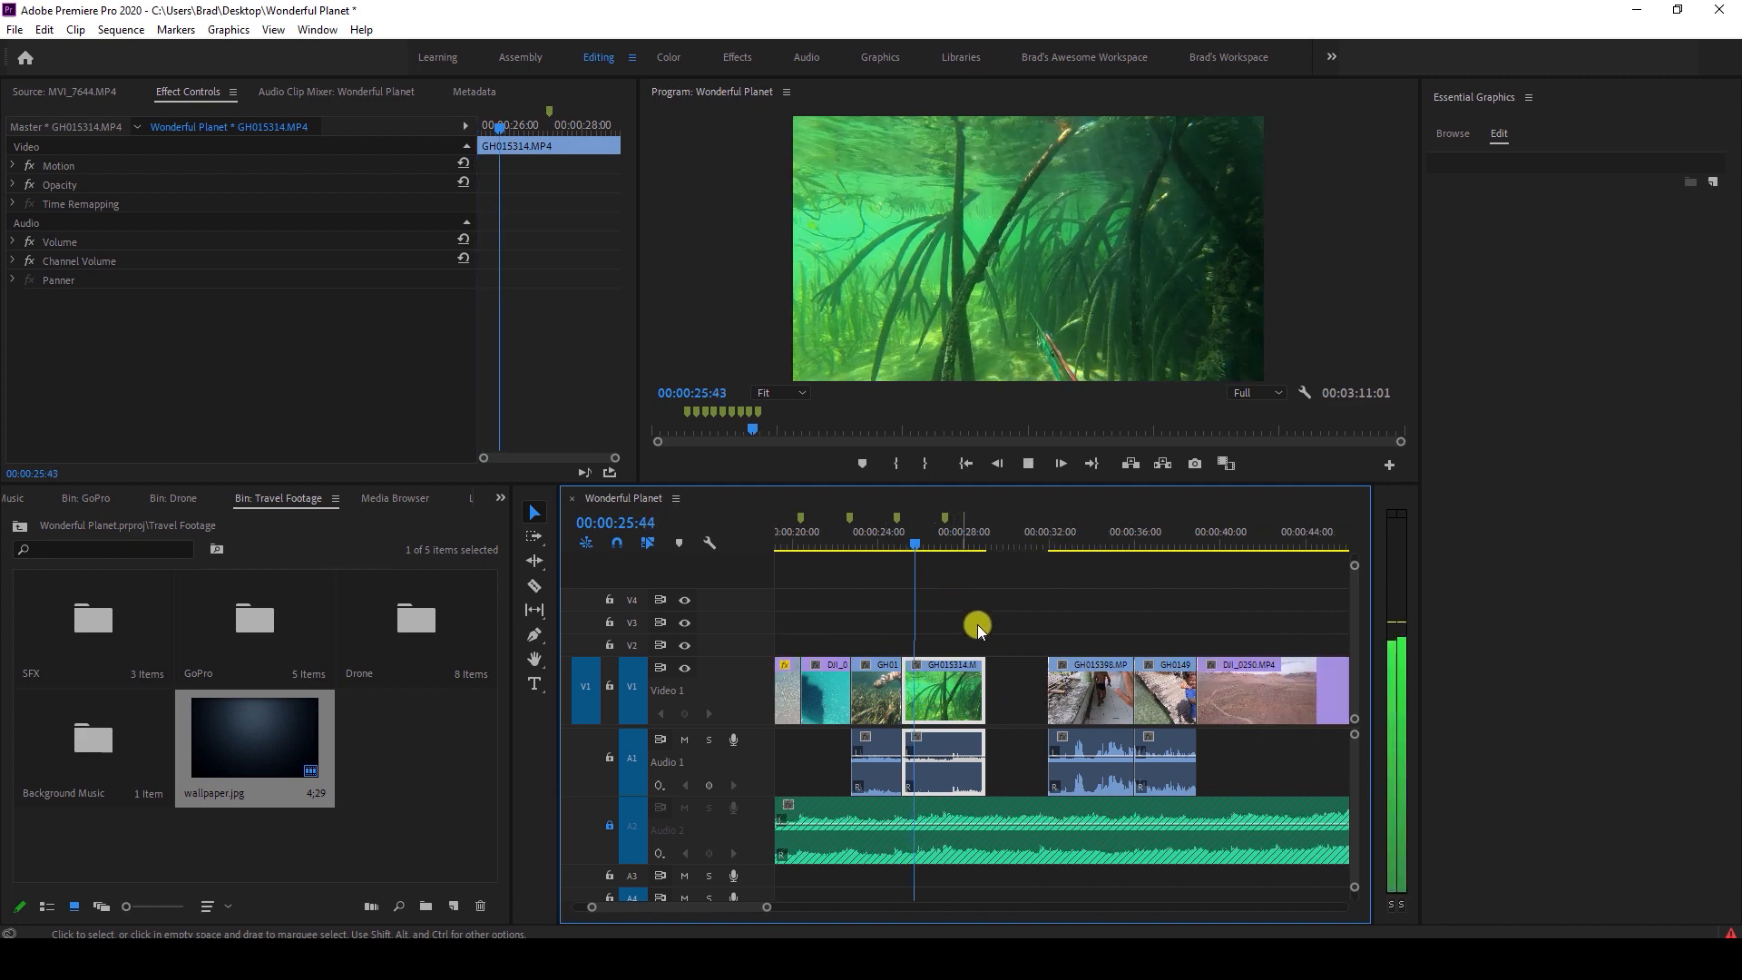
key(space)
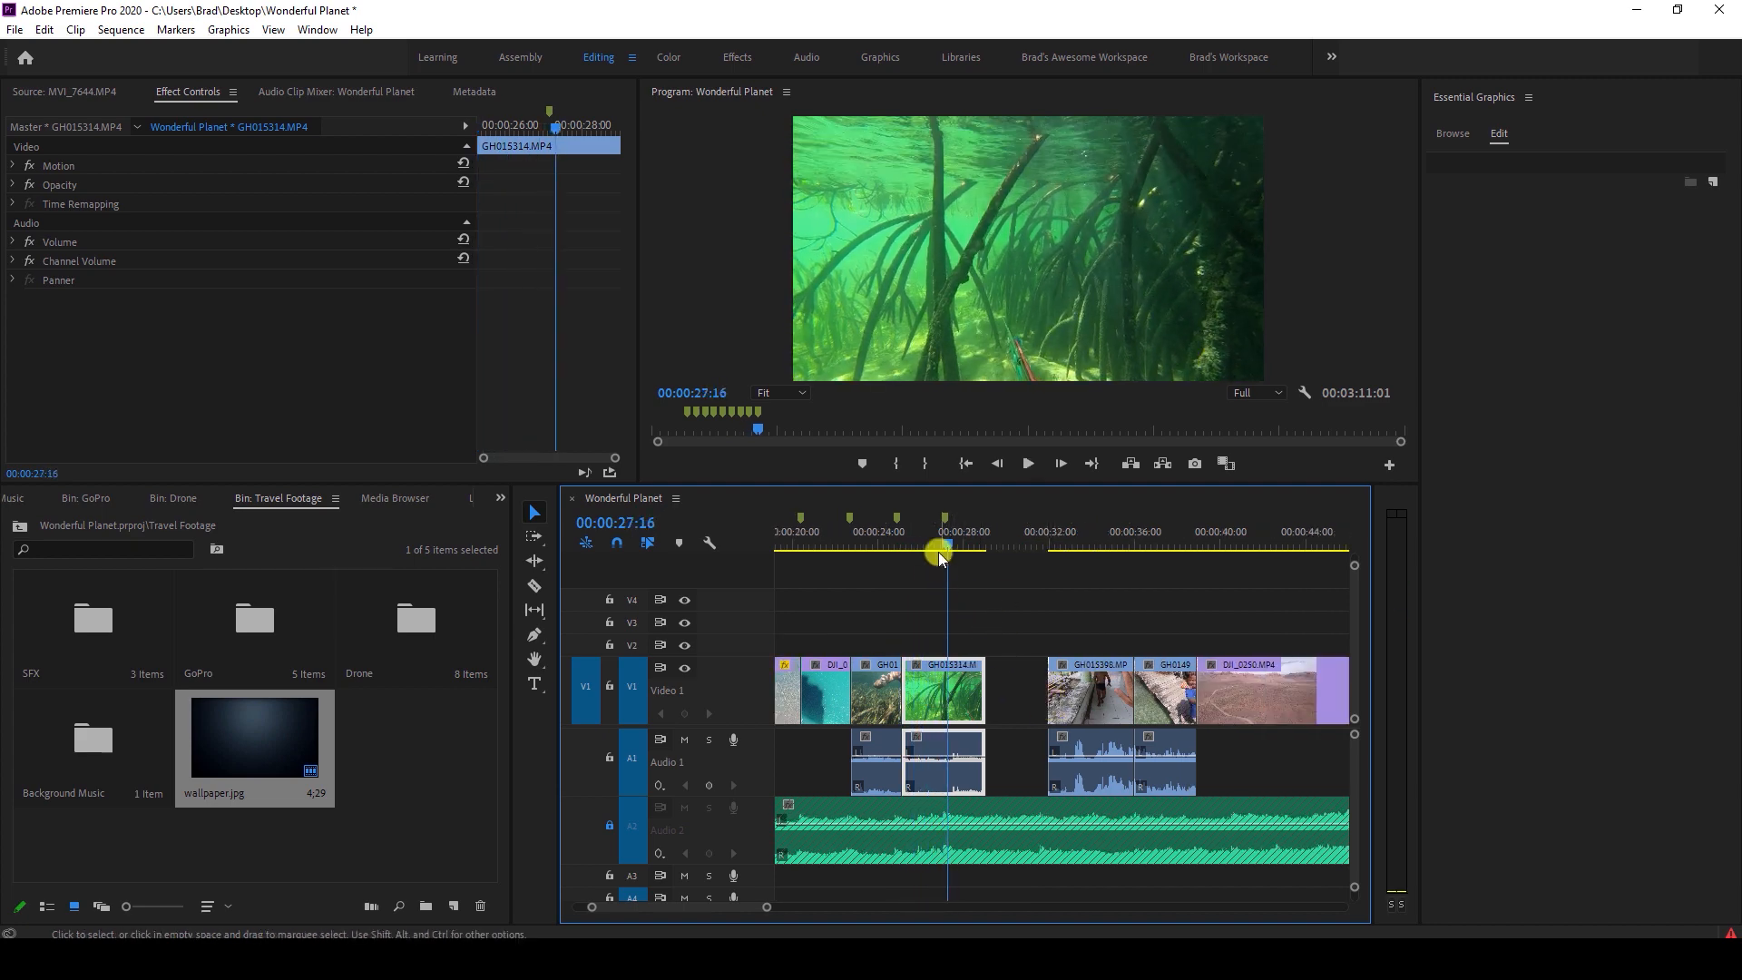
click(940, 539)
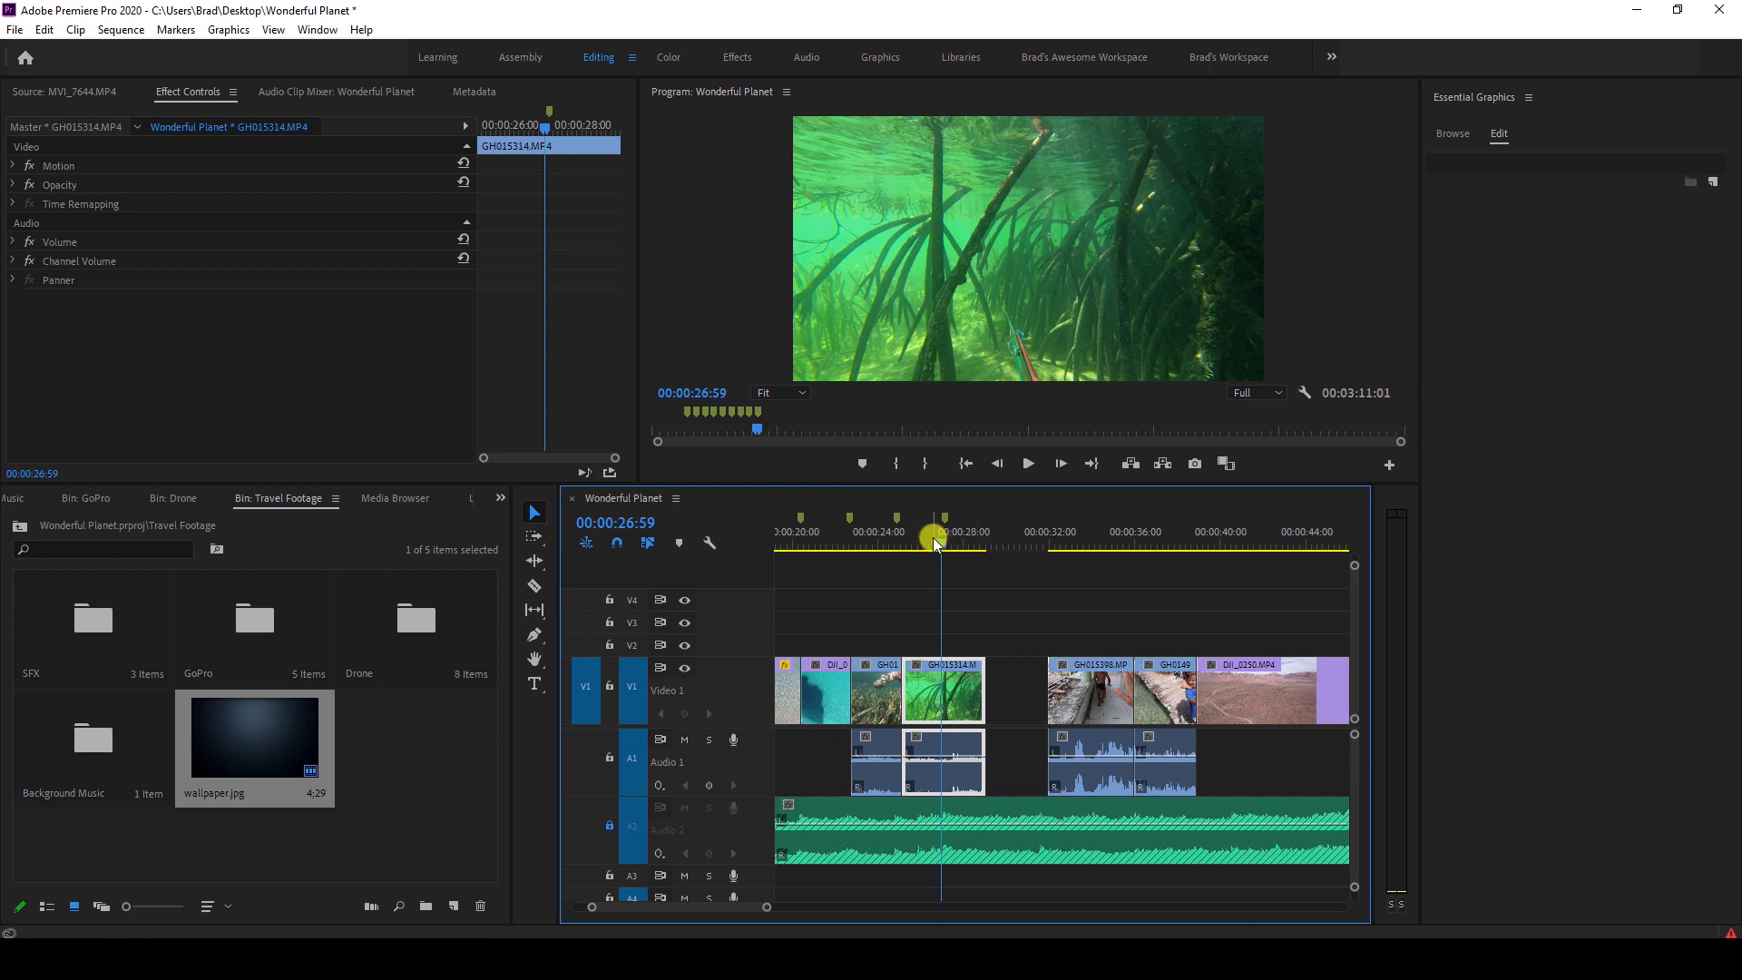
key(space)
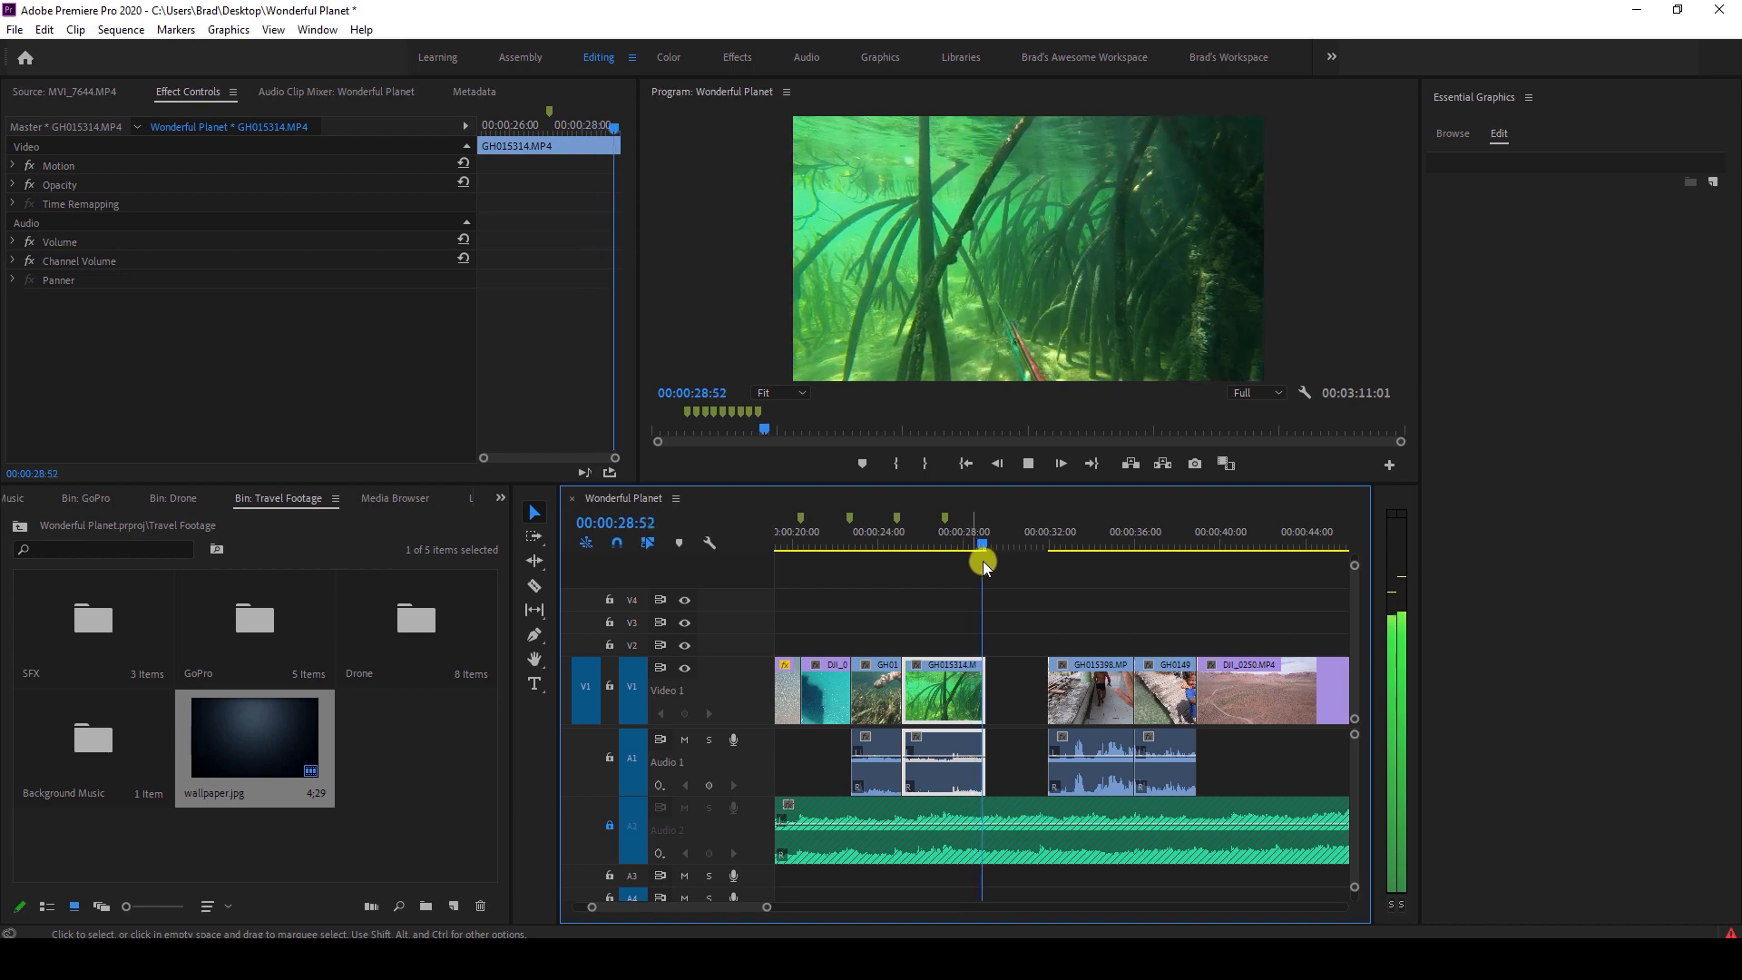
key(space)
drag(1069, 622, 989, 687)
Play the two moved GoPro clips through to 00:00:33:53 and shift DJI_0250.MP4 and all clips after it to start there.
click(935, 550)
key(space)
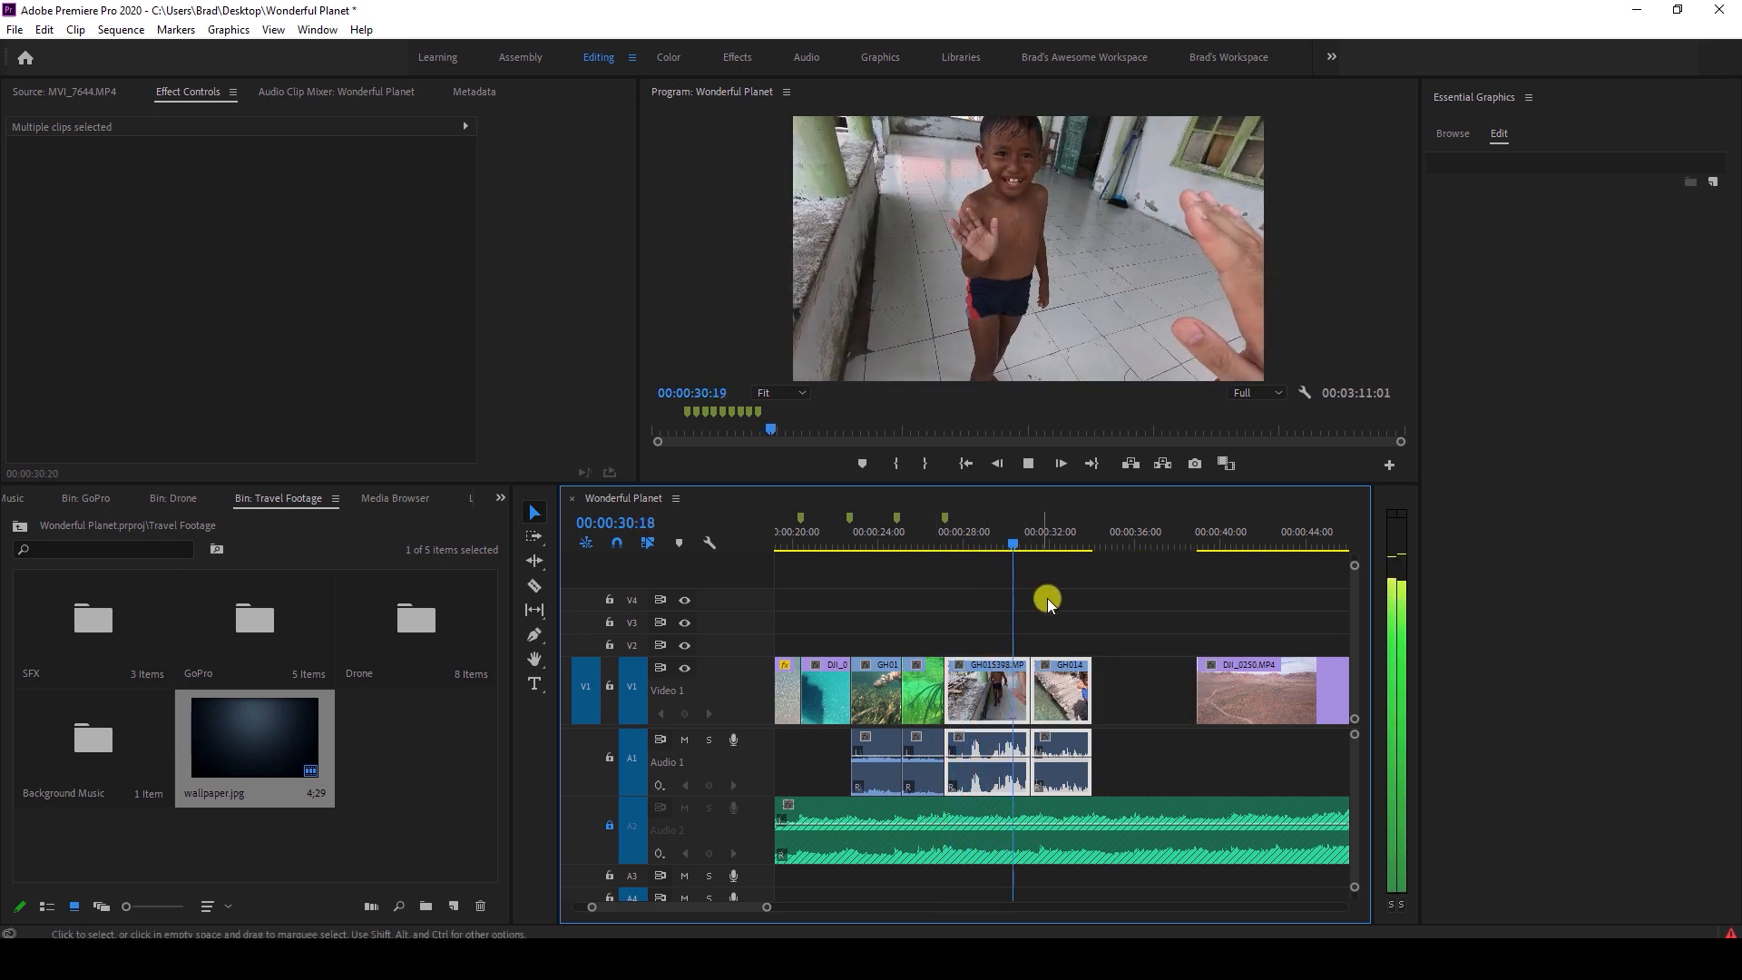
click(1089, 601)
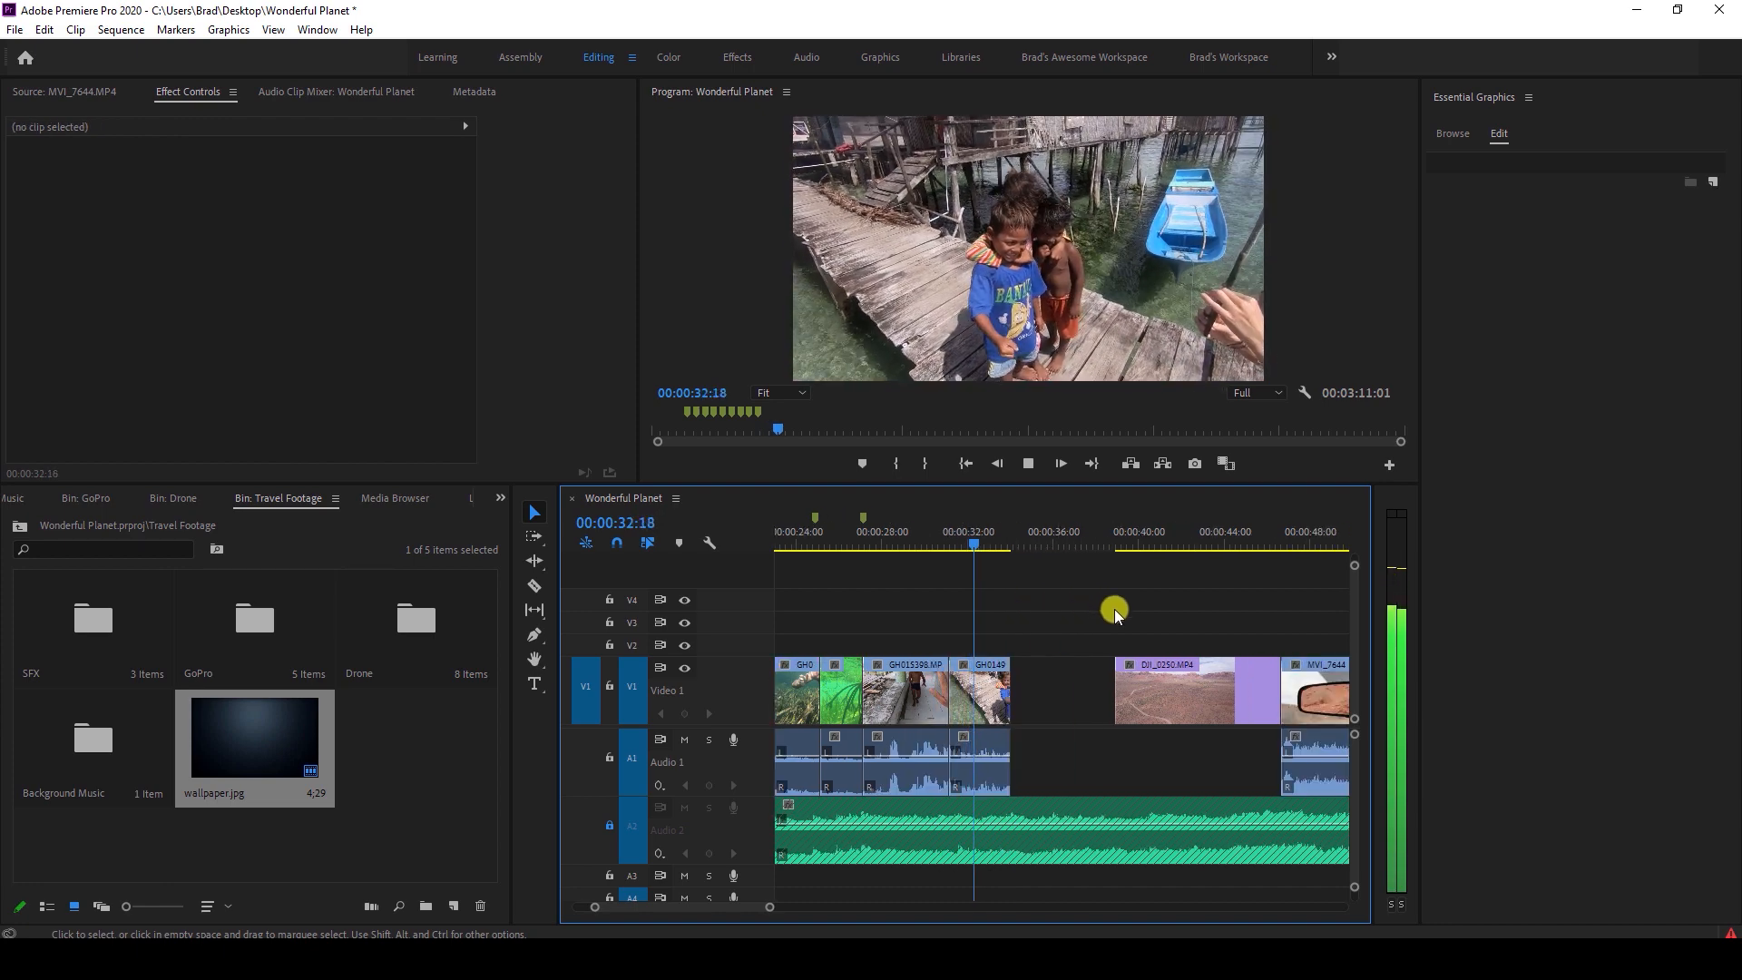
key(space)
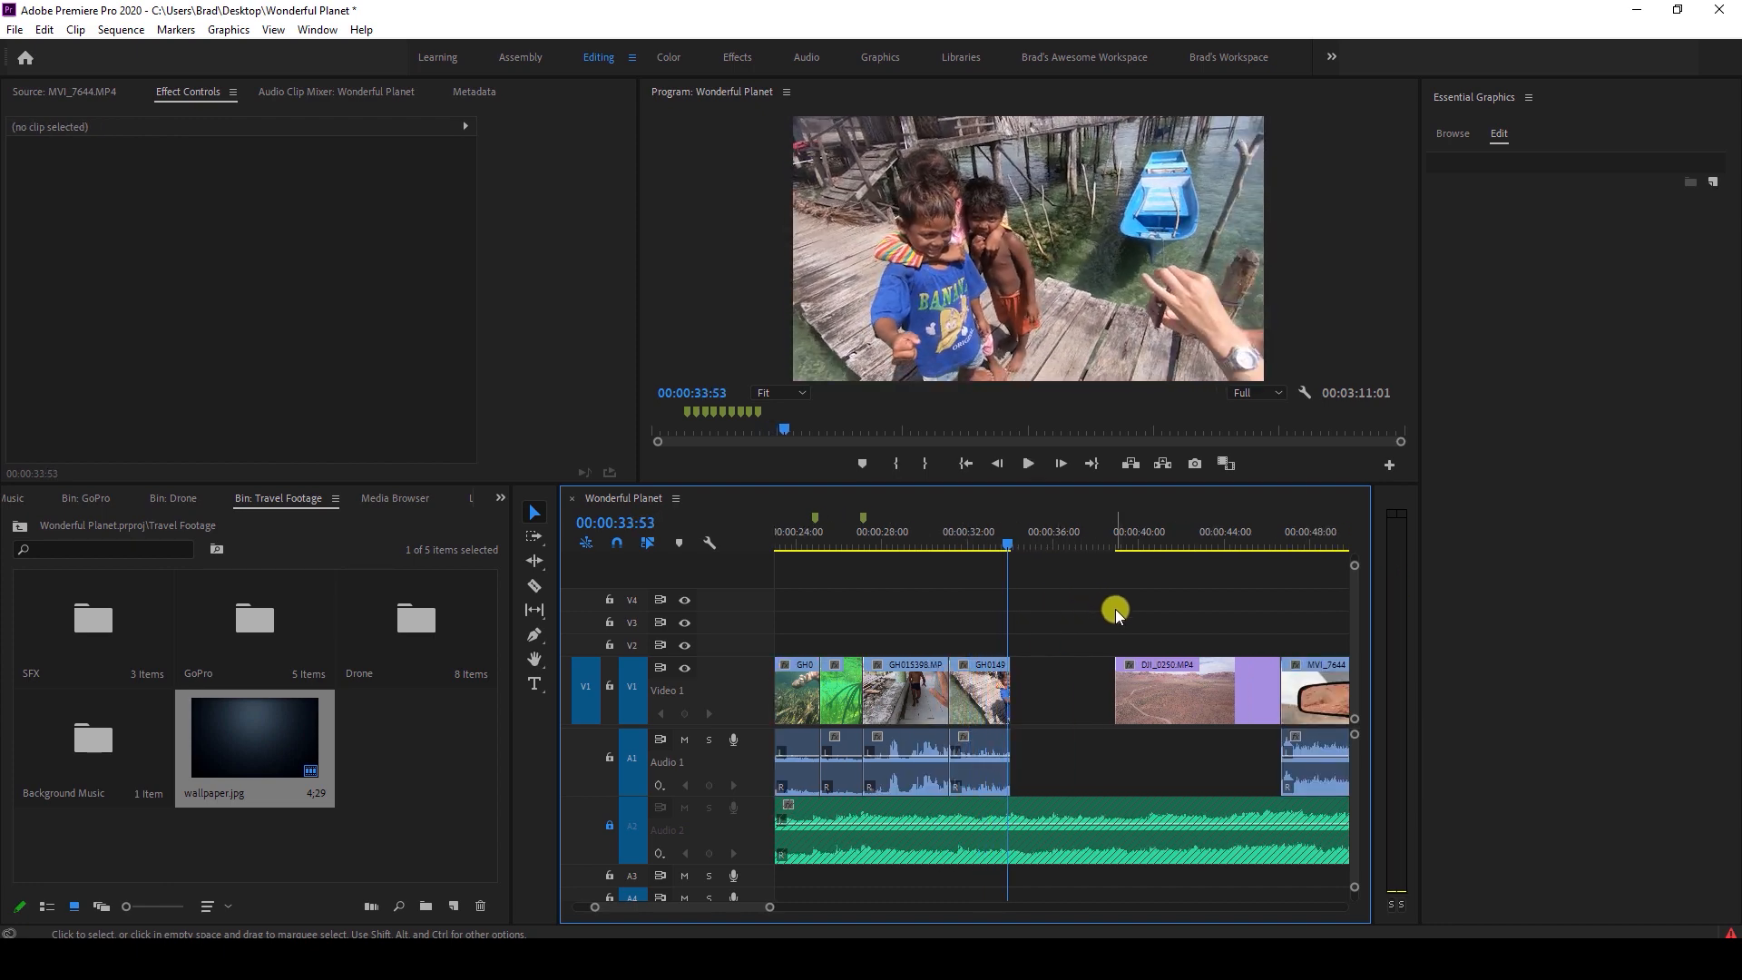
scroll(1115, 609, down, 1)
scroll(1115, 609, down, 1)
drag(1068, 613, 1043, 644)
click(1027, 620)
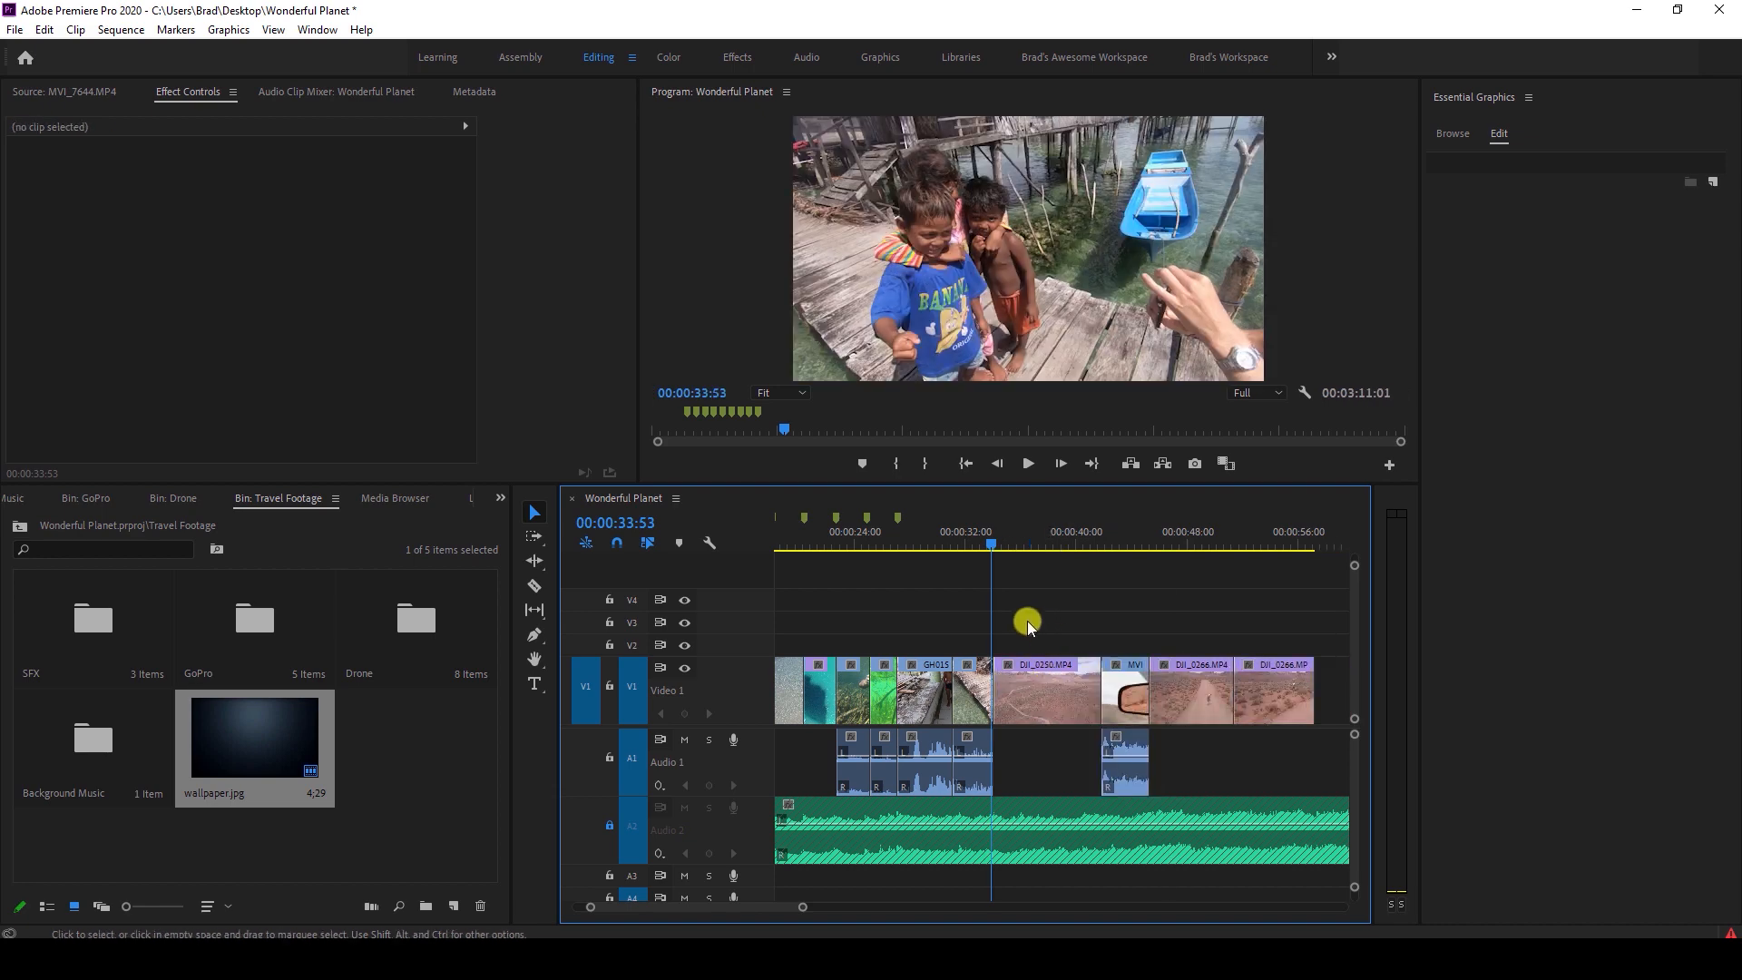
Play the cut into DJI_0250.MP4 up to 00:00:38:11 and move MVI_7644.MP4 there, overwriting the rest of the drone clip.
click(979, 541)
key(space)
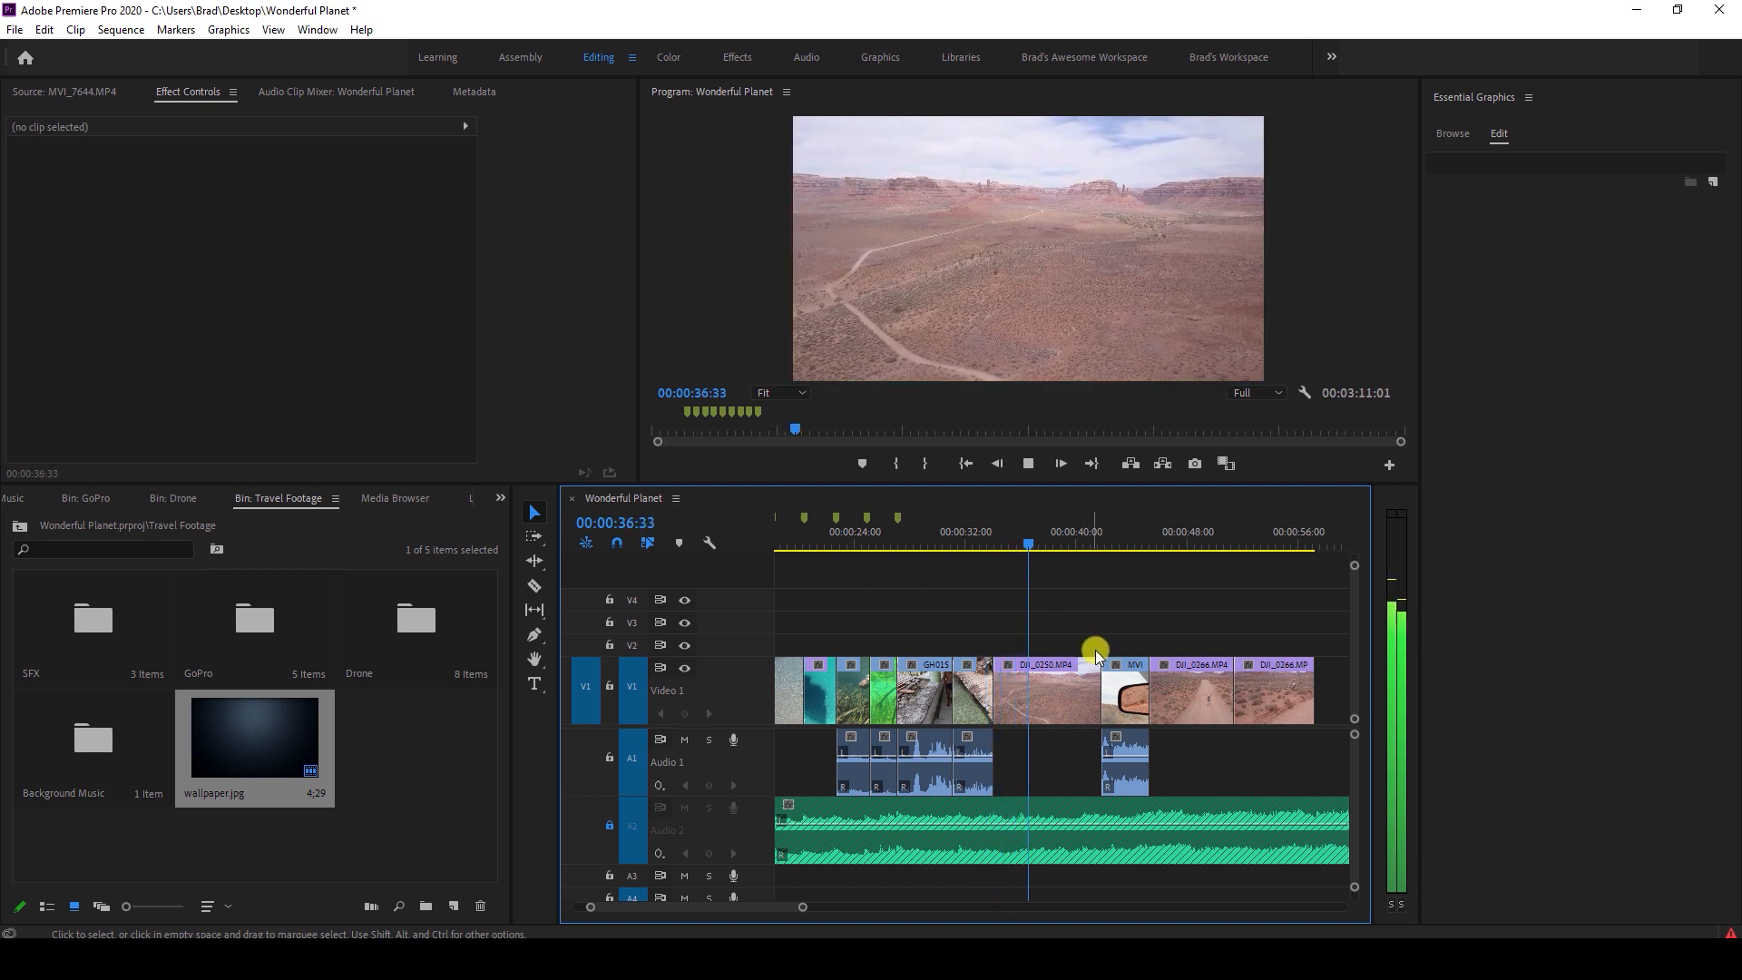
key(space)
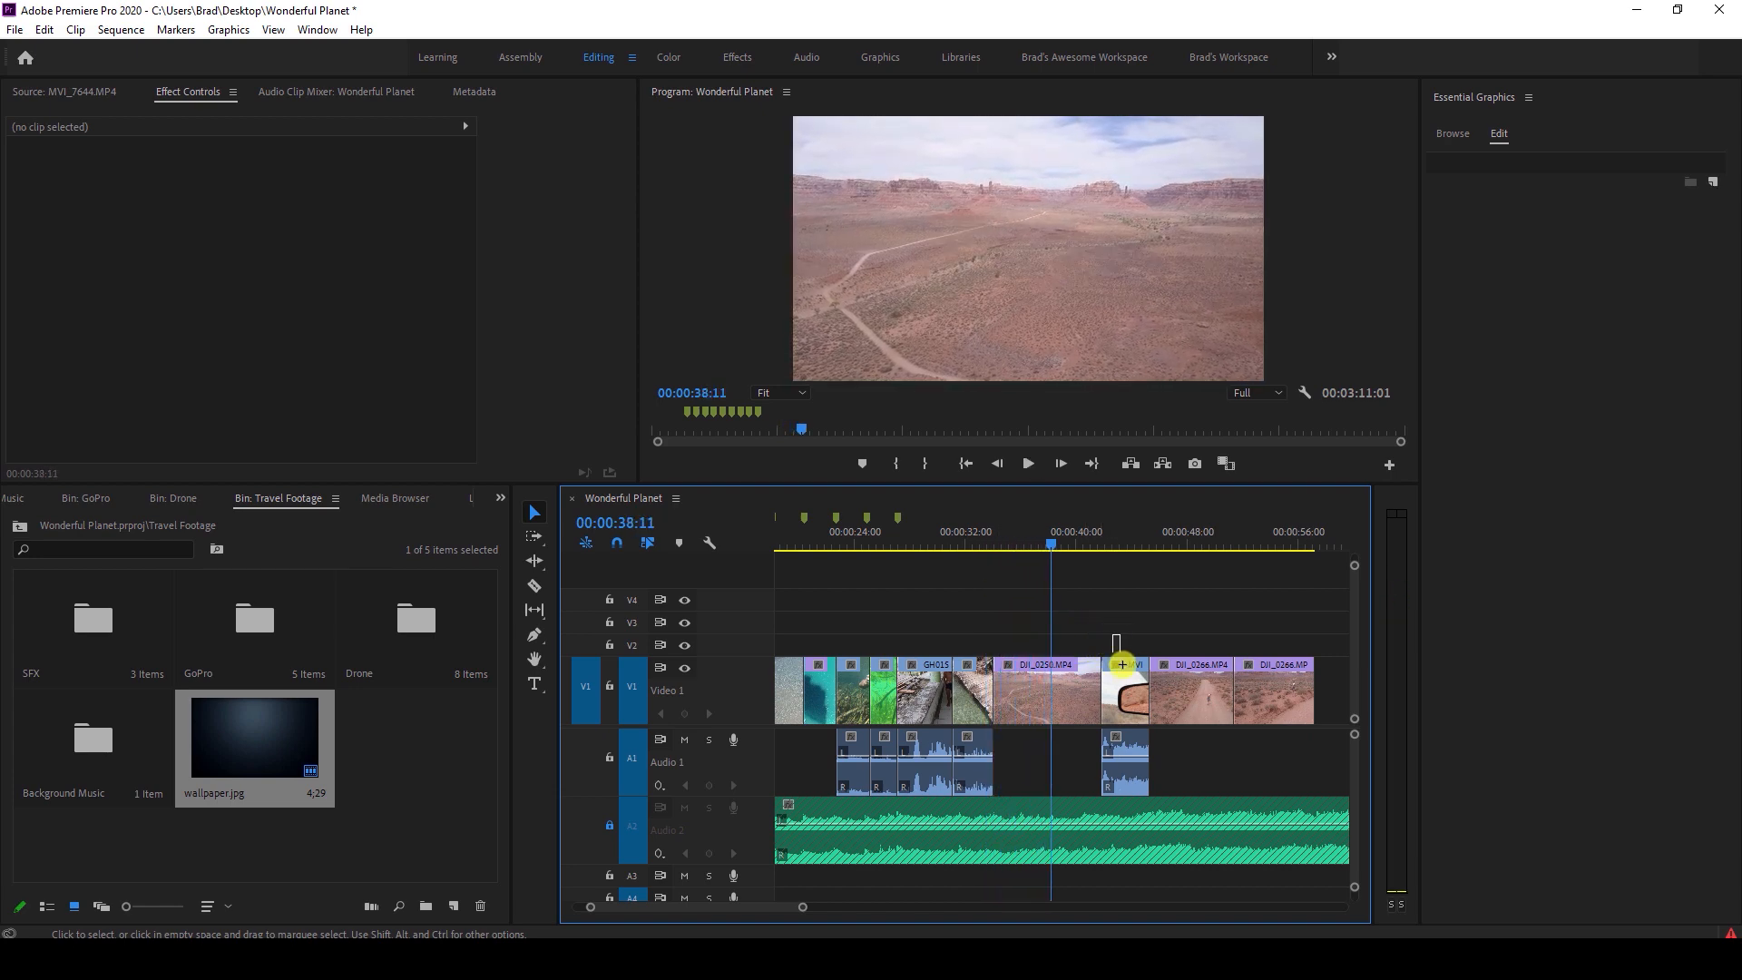
click(1127, 709)
drag(1129, 713, 1085, 706)
Play the cut into MVI_7644.MP4 and move both DJI_0266.MP4 clips directly after it, at about 00:00:42.
key(space)
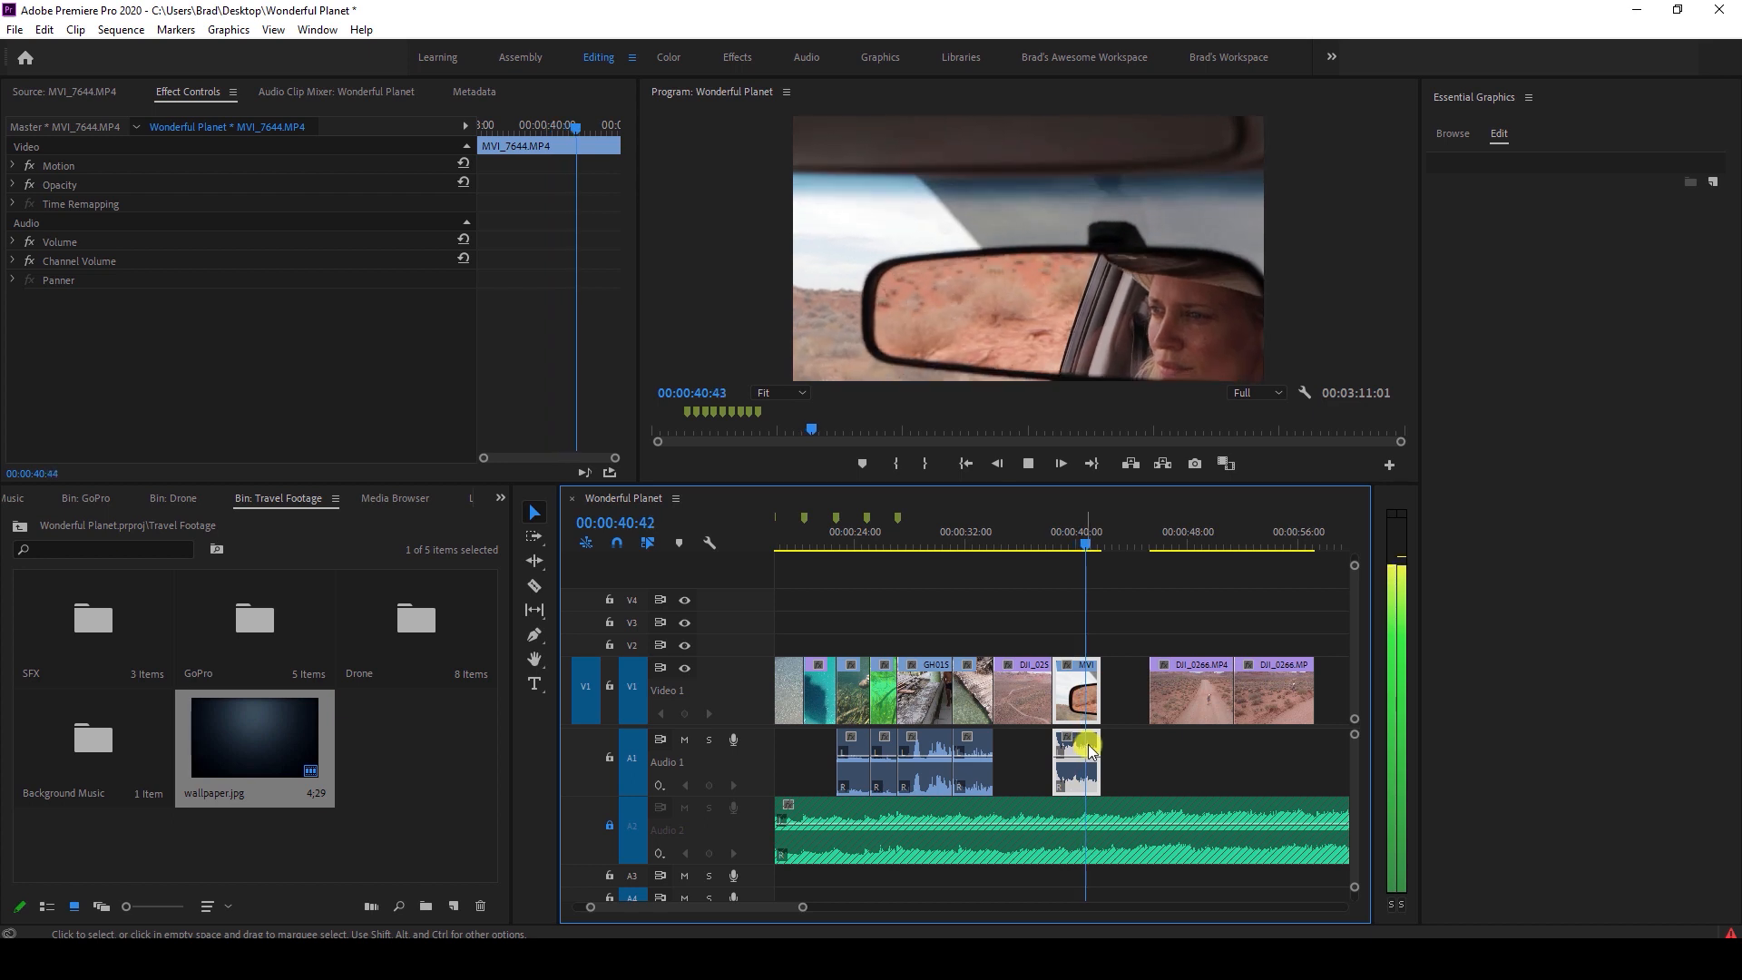
drag(1164, 642, 1228, 696)
click(1194, 629)
key(space)
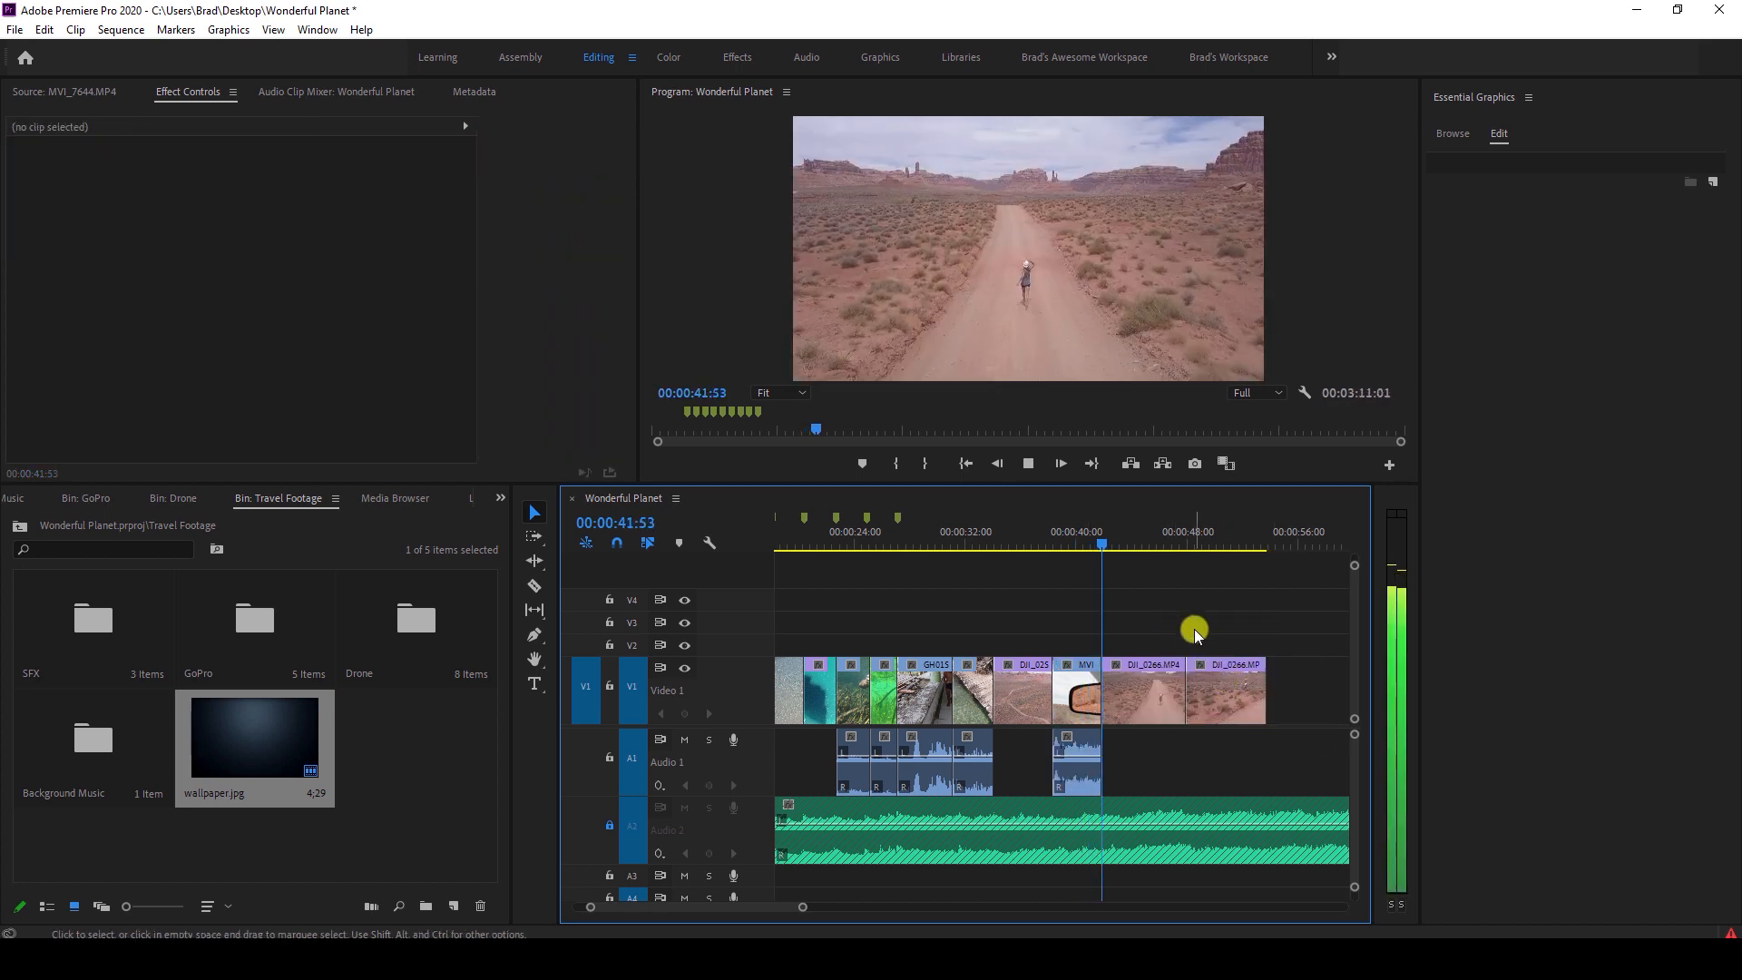
Start the second DJI_0266.MP4 clip slightly earlier, at about 00:00:47, extend its end to about 00:00:55 and play it to 00:00:51:22.
scroll(1190, 633, down, 4)
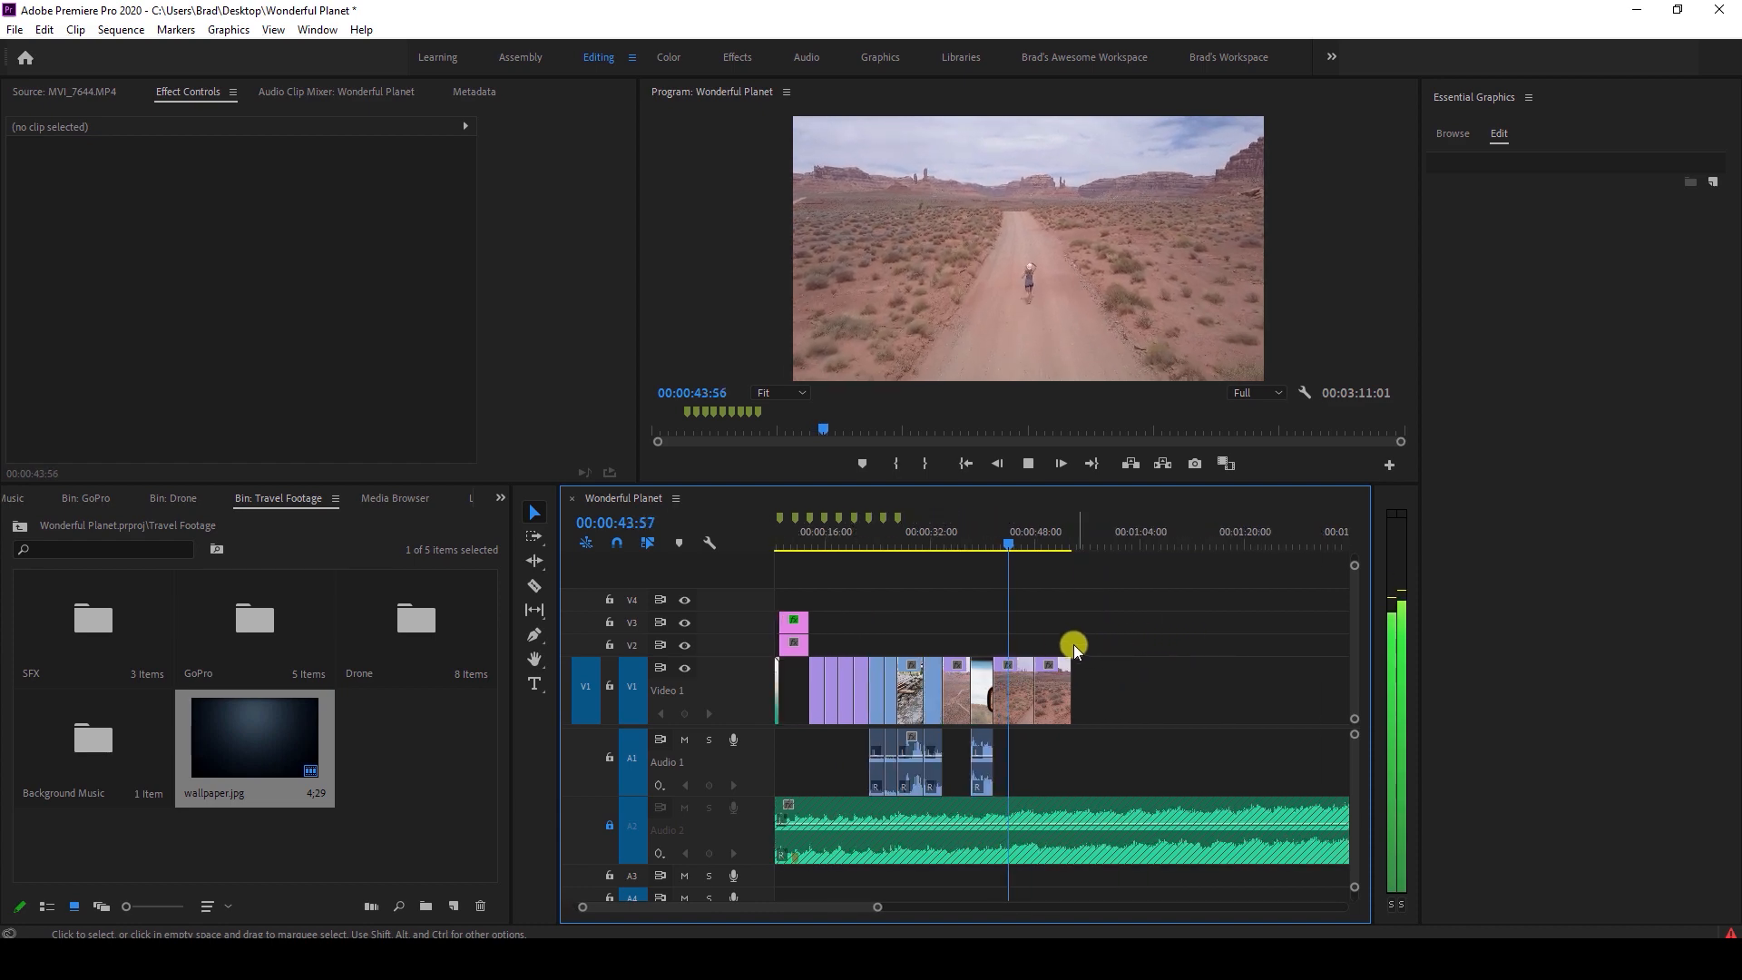
scroll(1029, 630, up, 1)
scroll(1028, 630, up, 1)
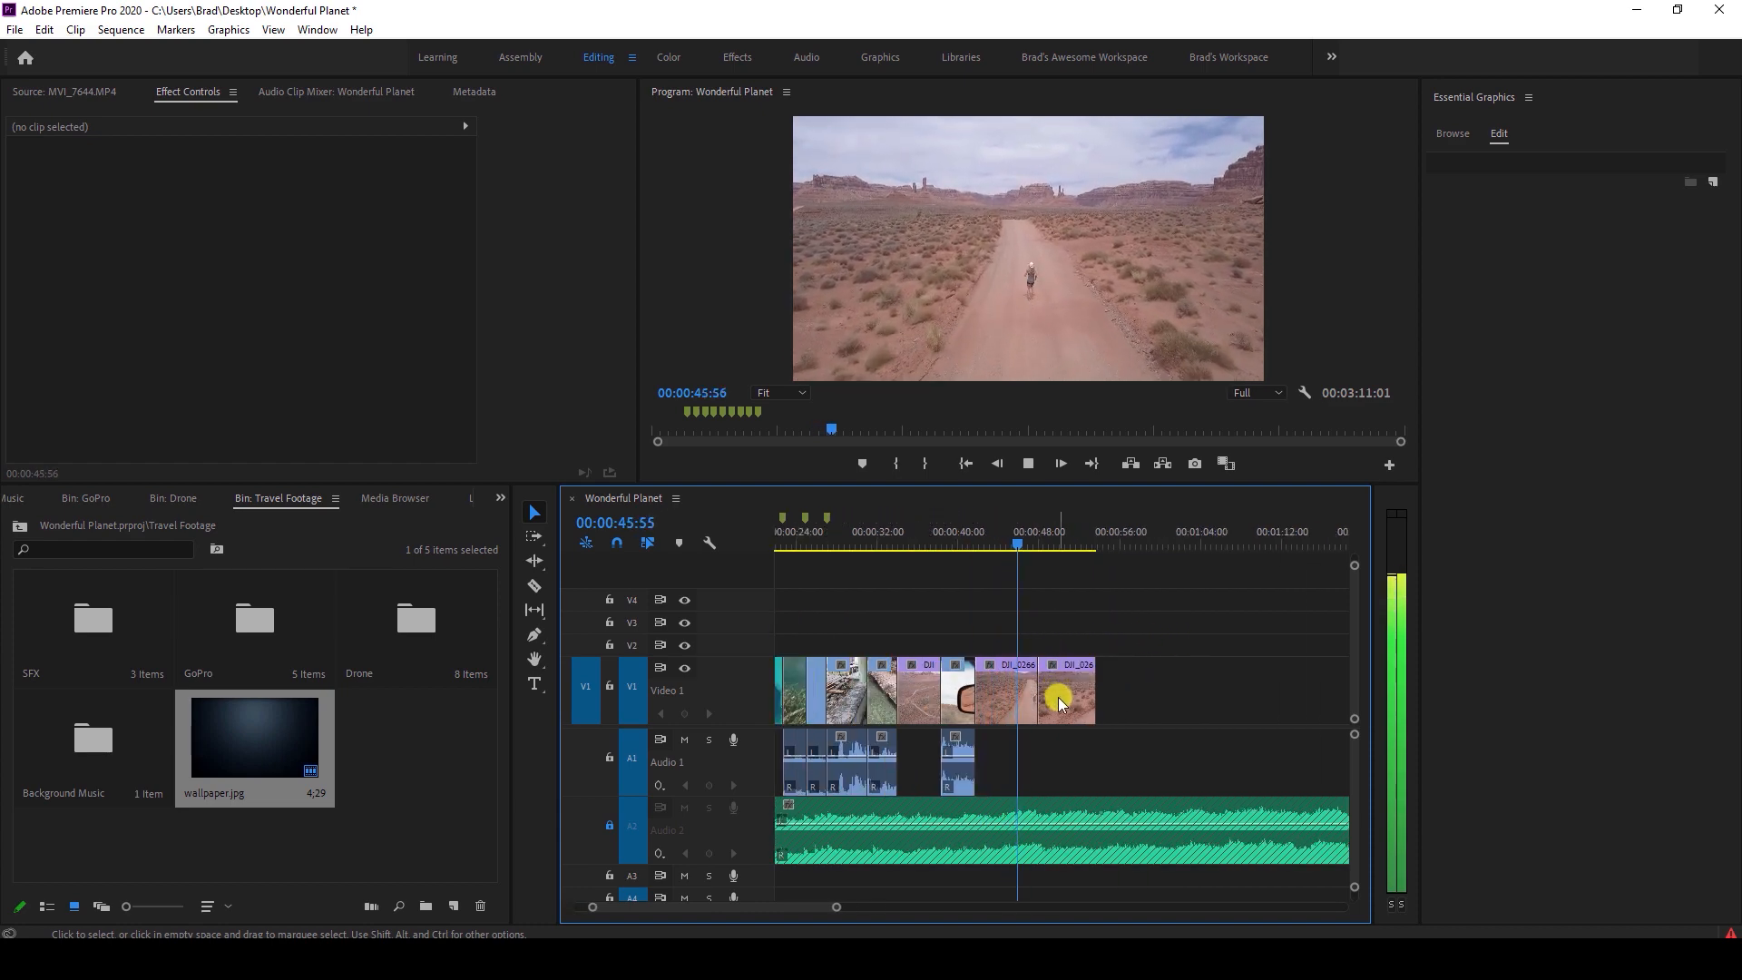
drag(1060, 699, 1110, 690)
scroll(1091, 660, down, 4)
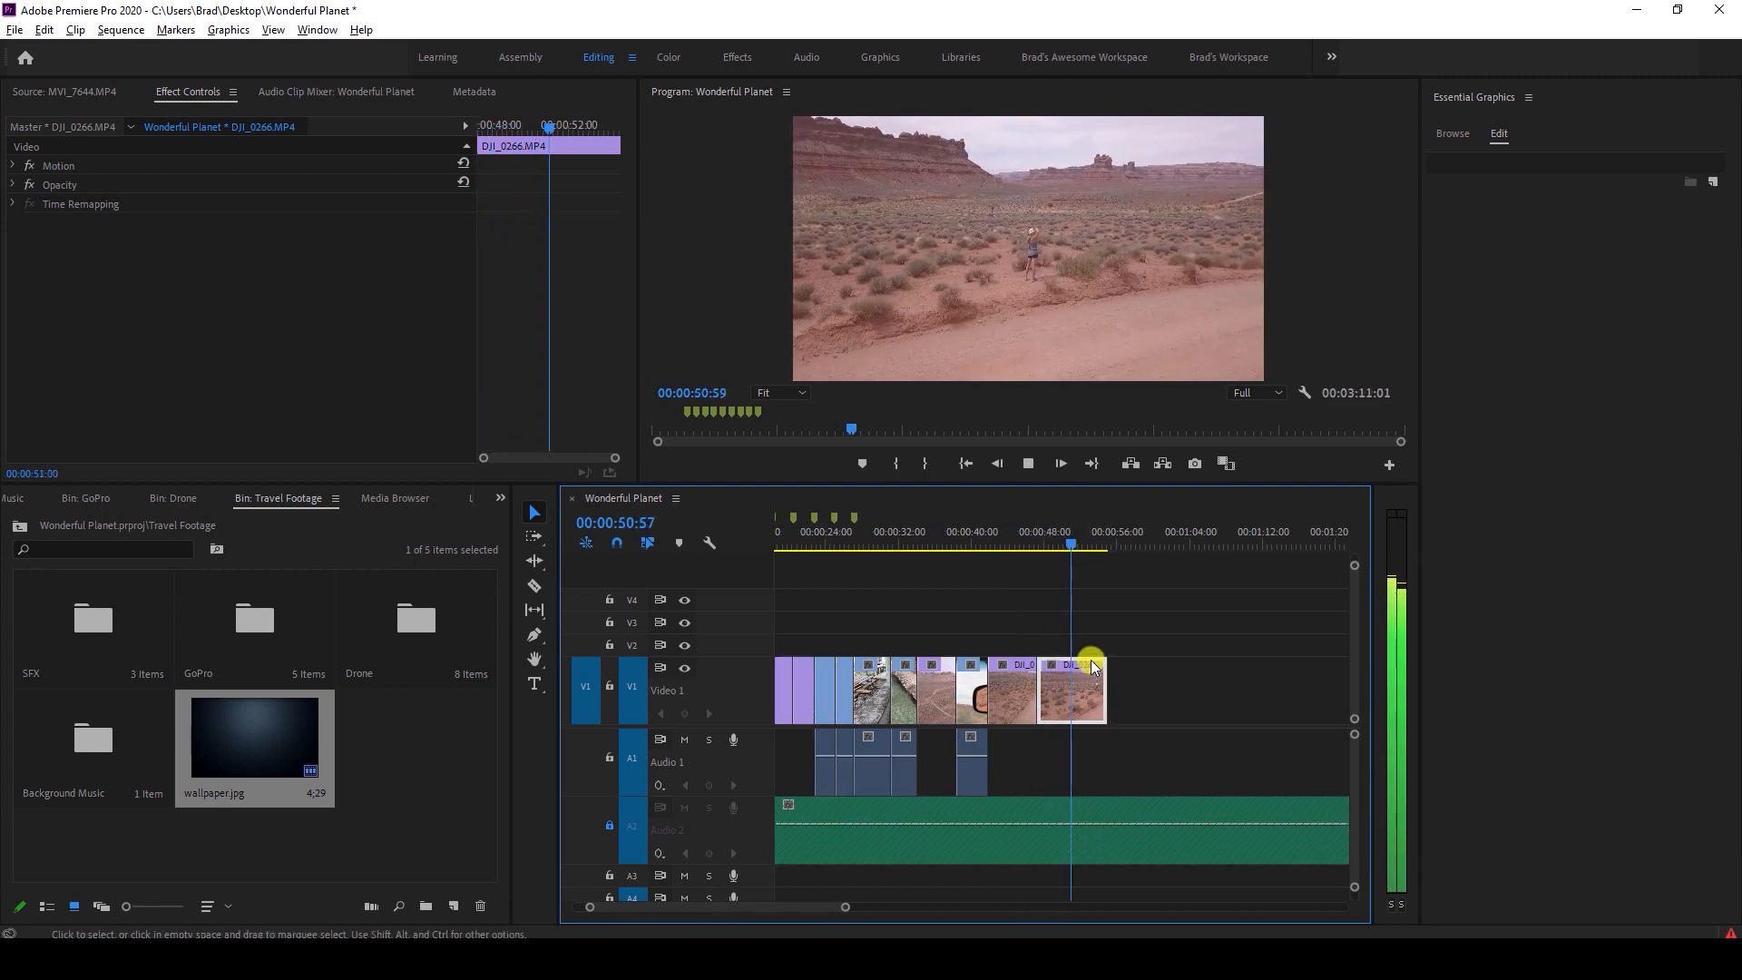
key(space)
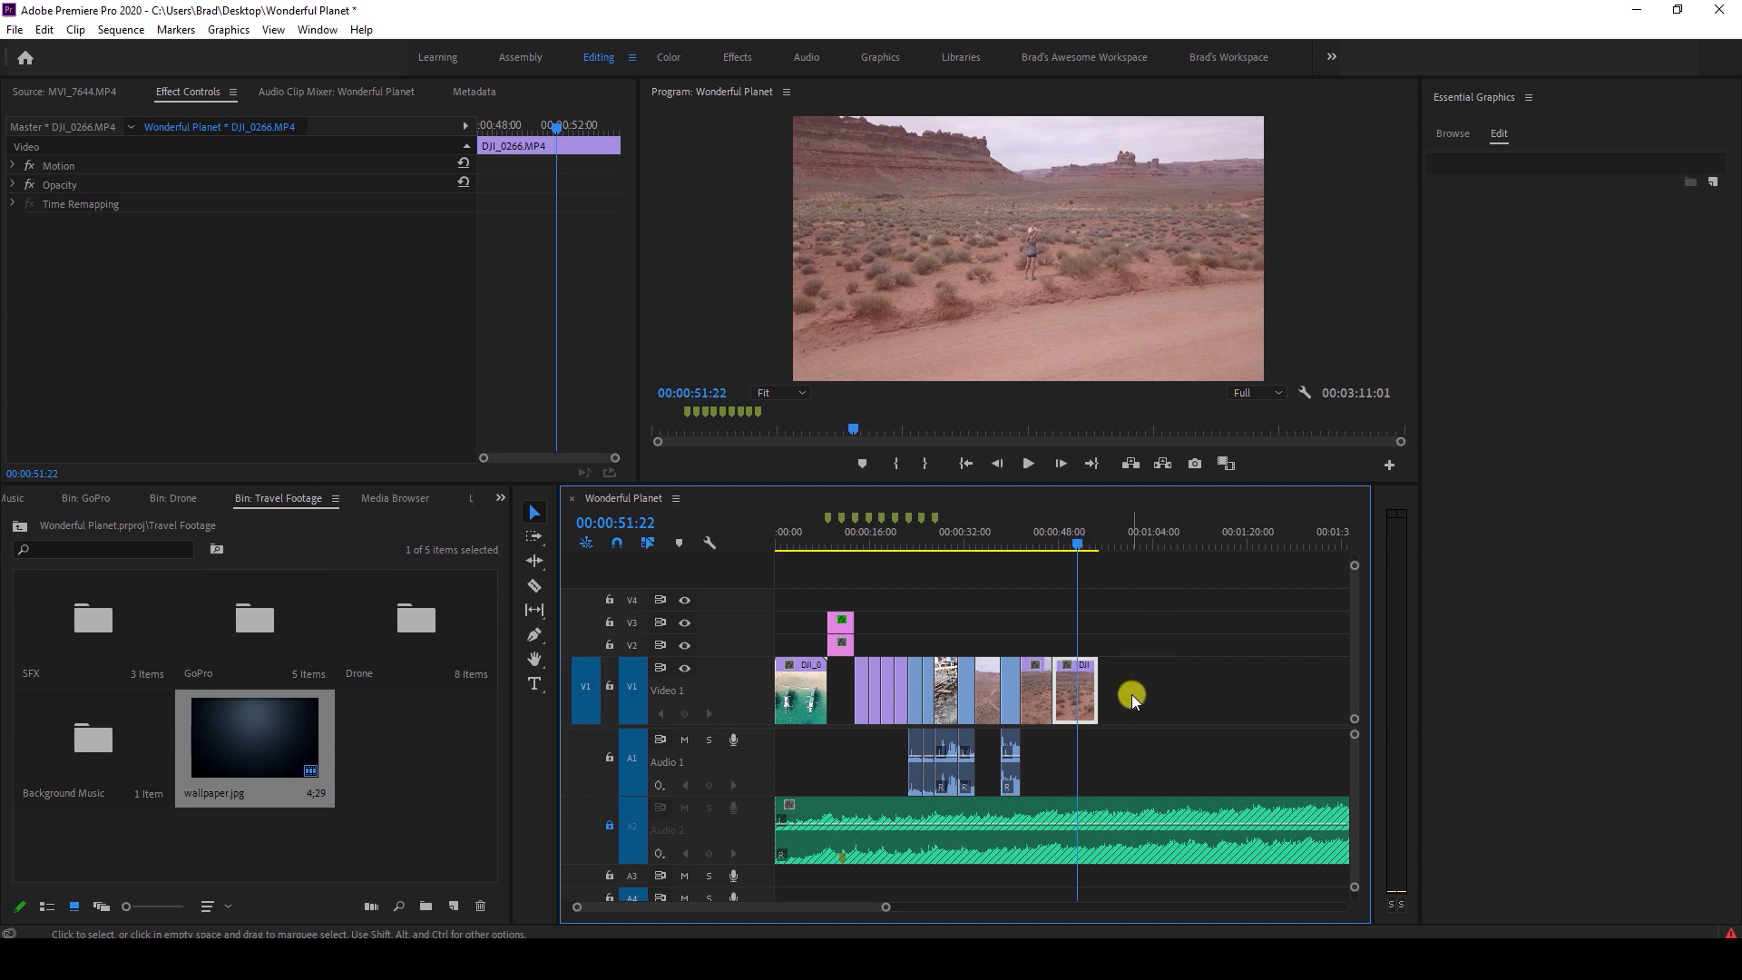
Bring the full length of the music into view and unlock the Audio 2 track.
key(=)
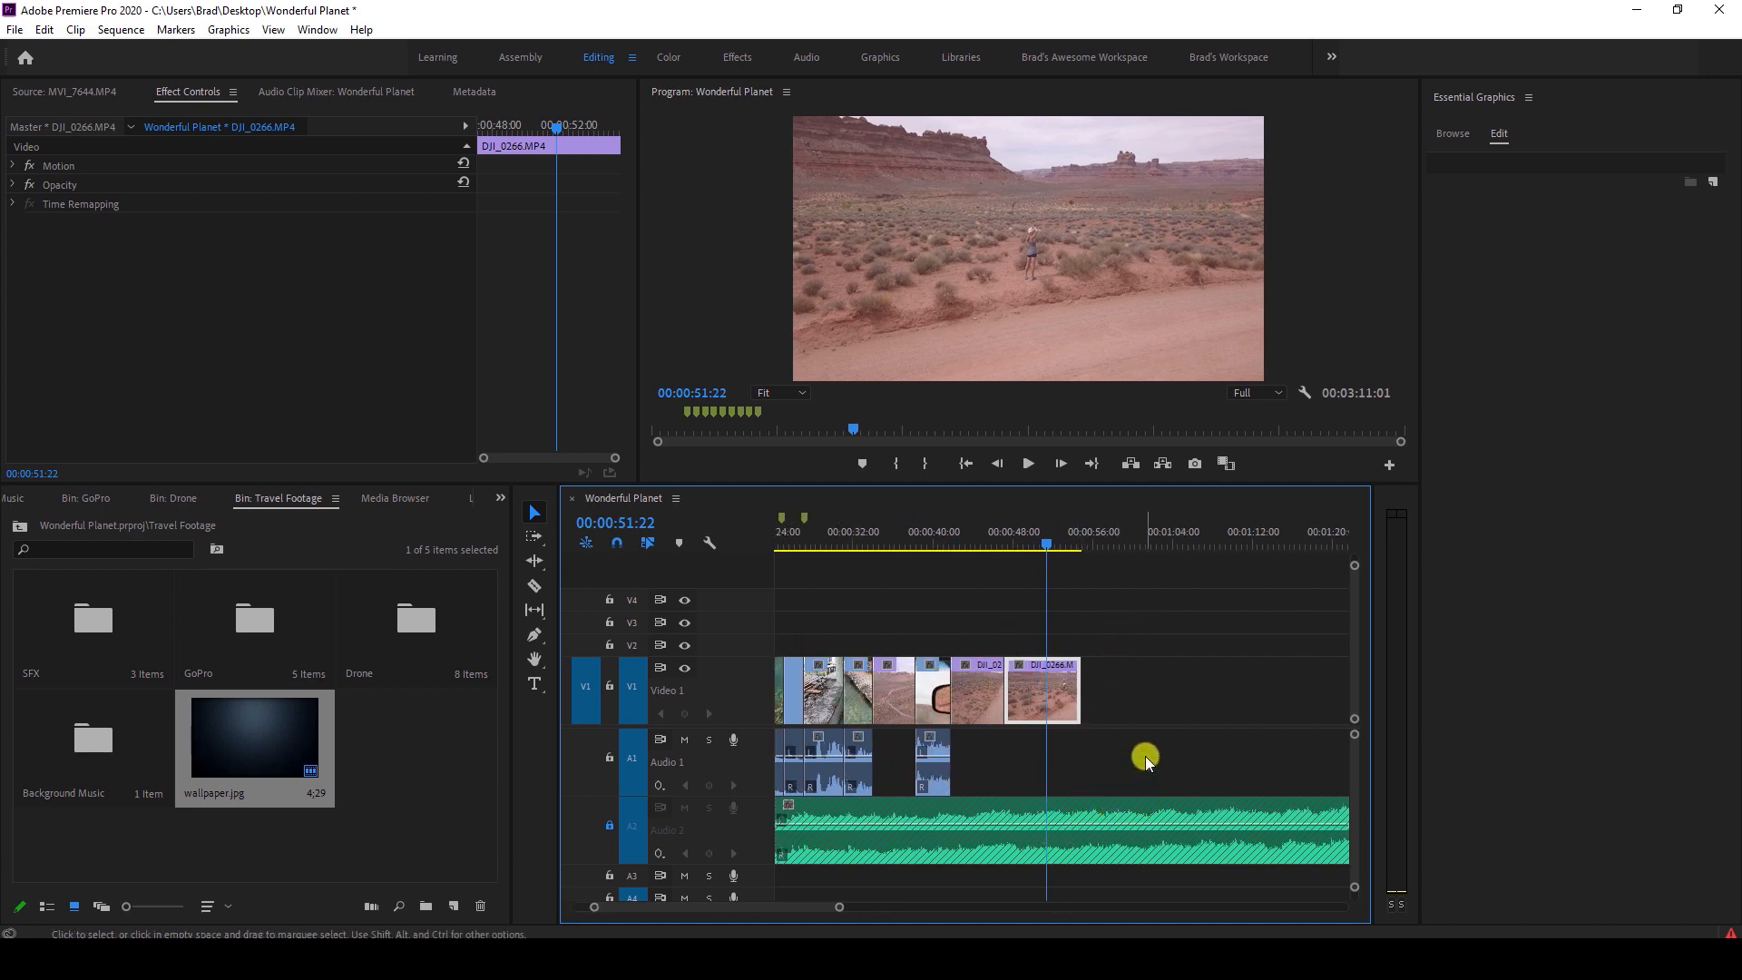
key(minus)
key(minus)
key(minus)
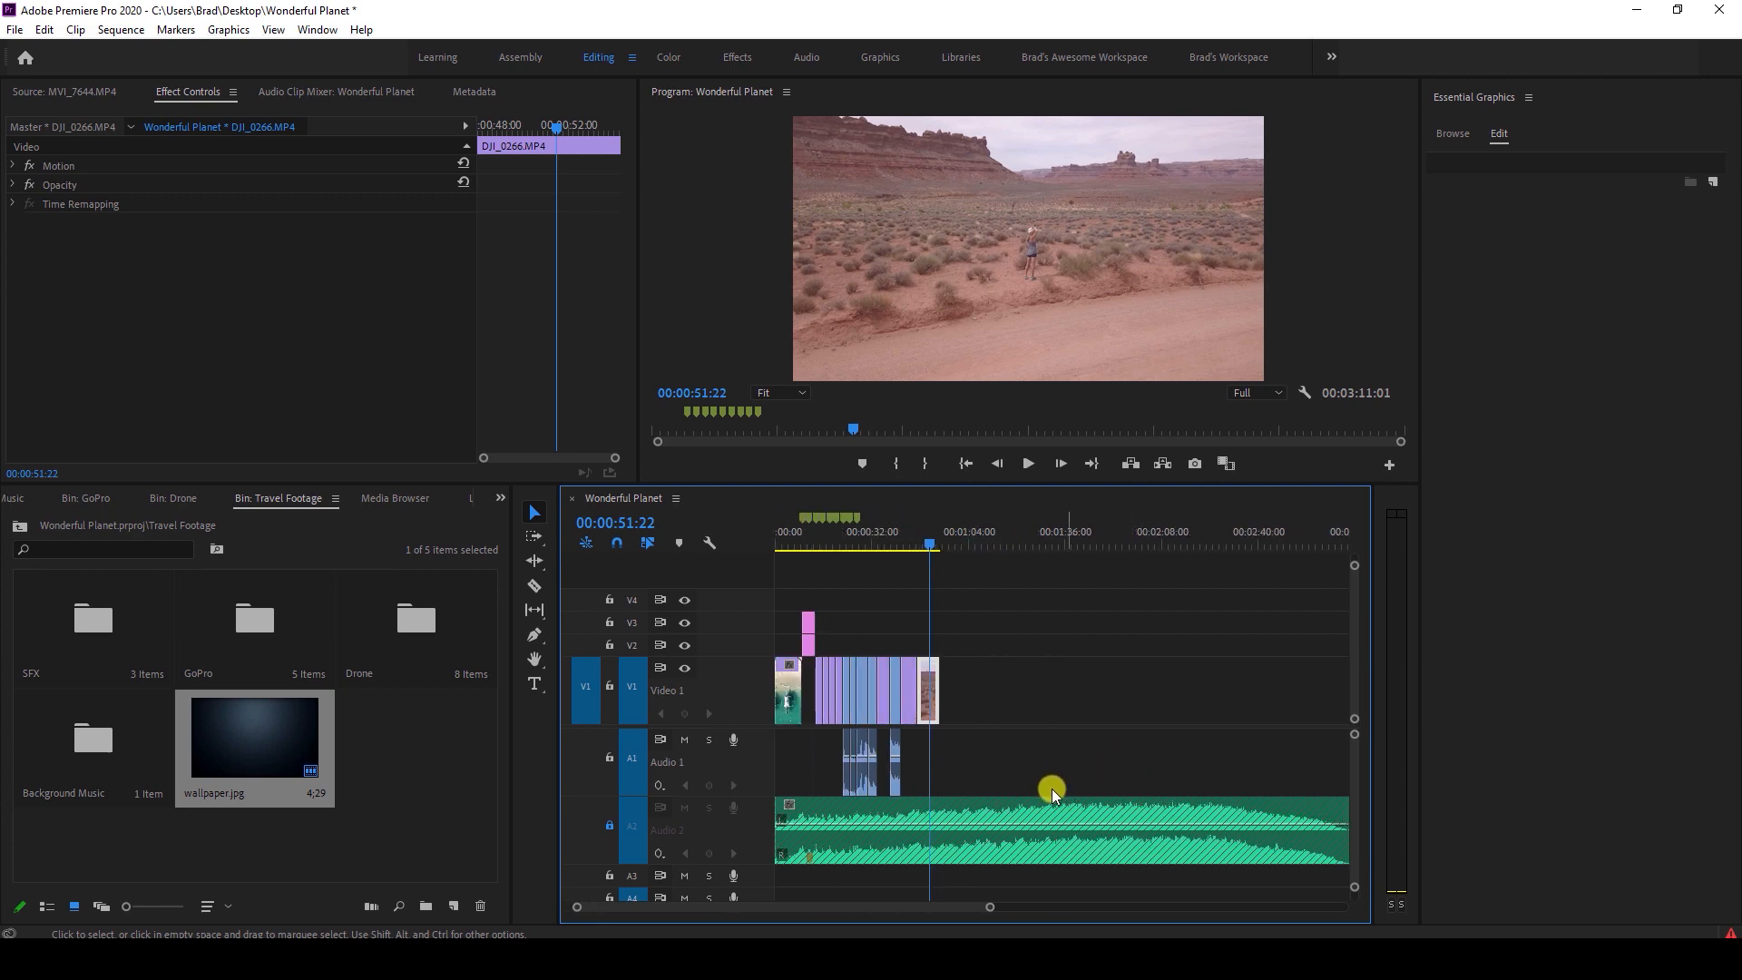
key(minus)
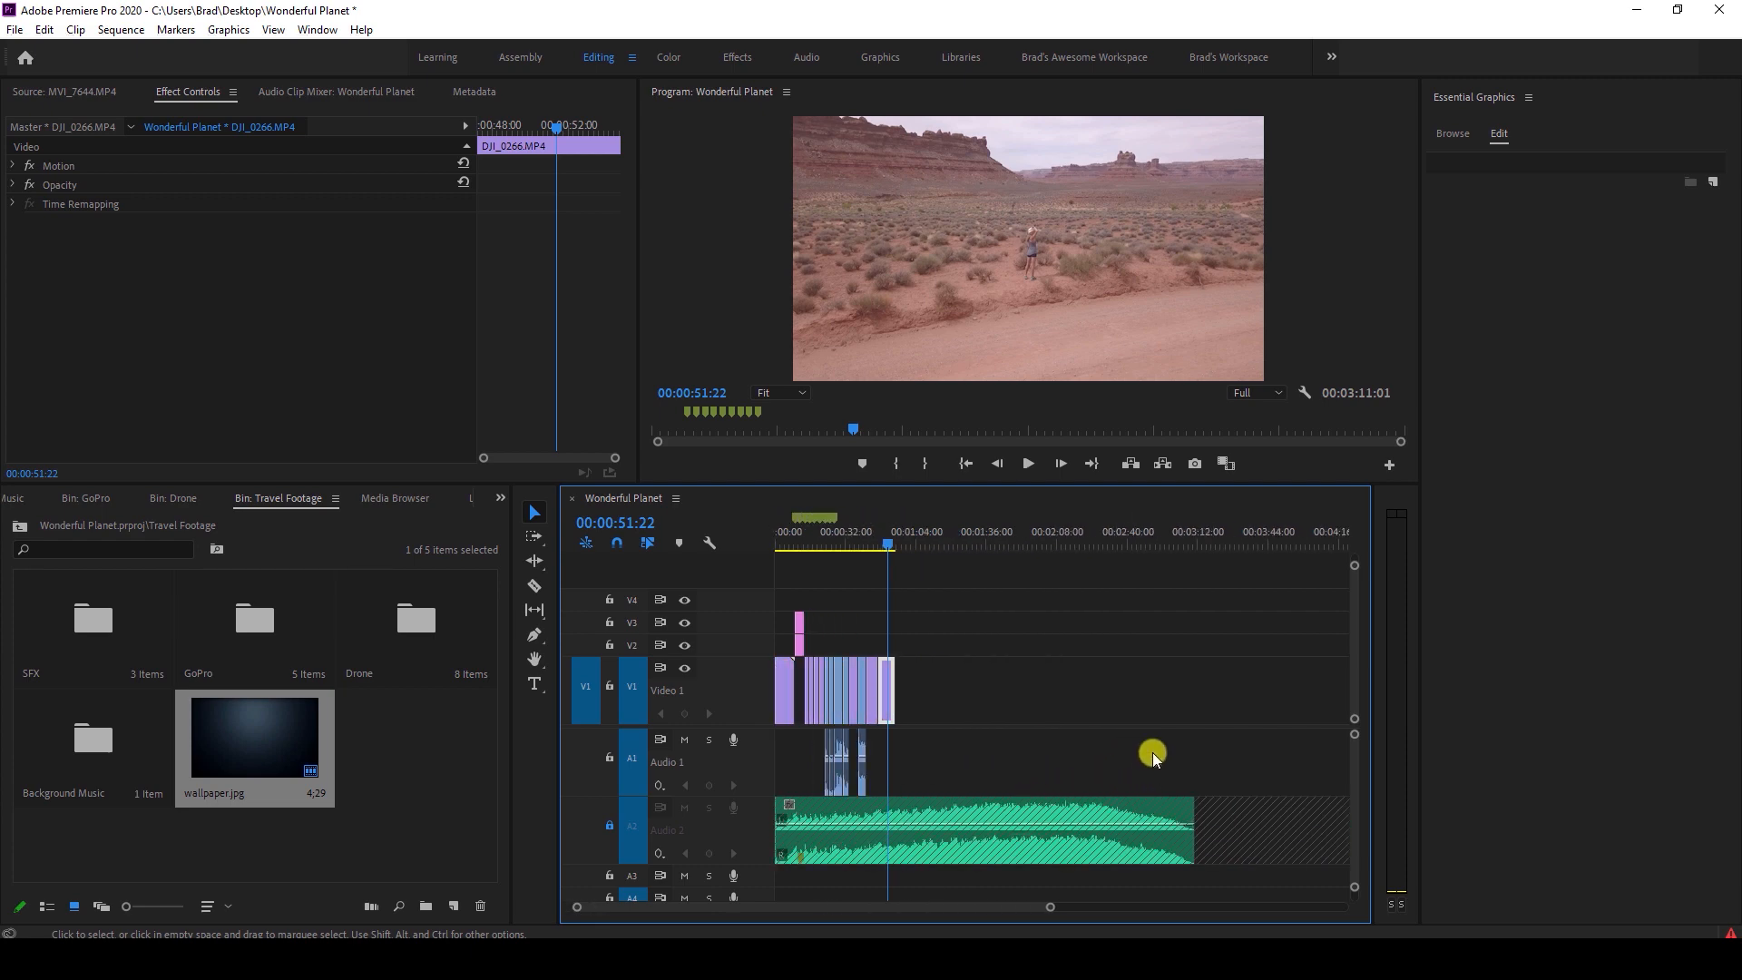
click(608, 825)
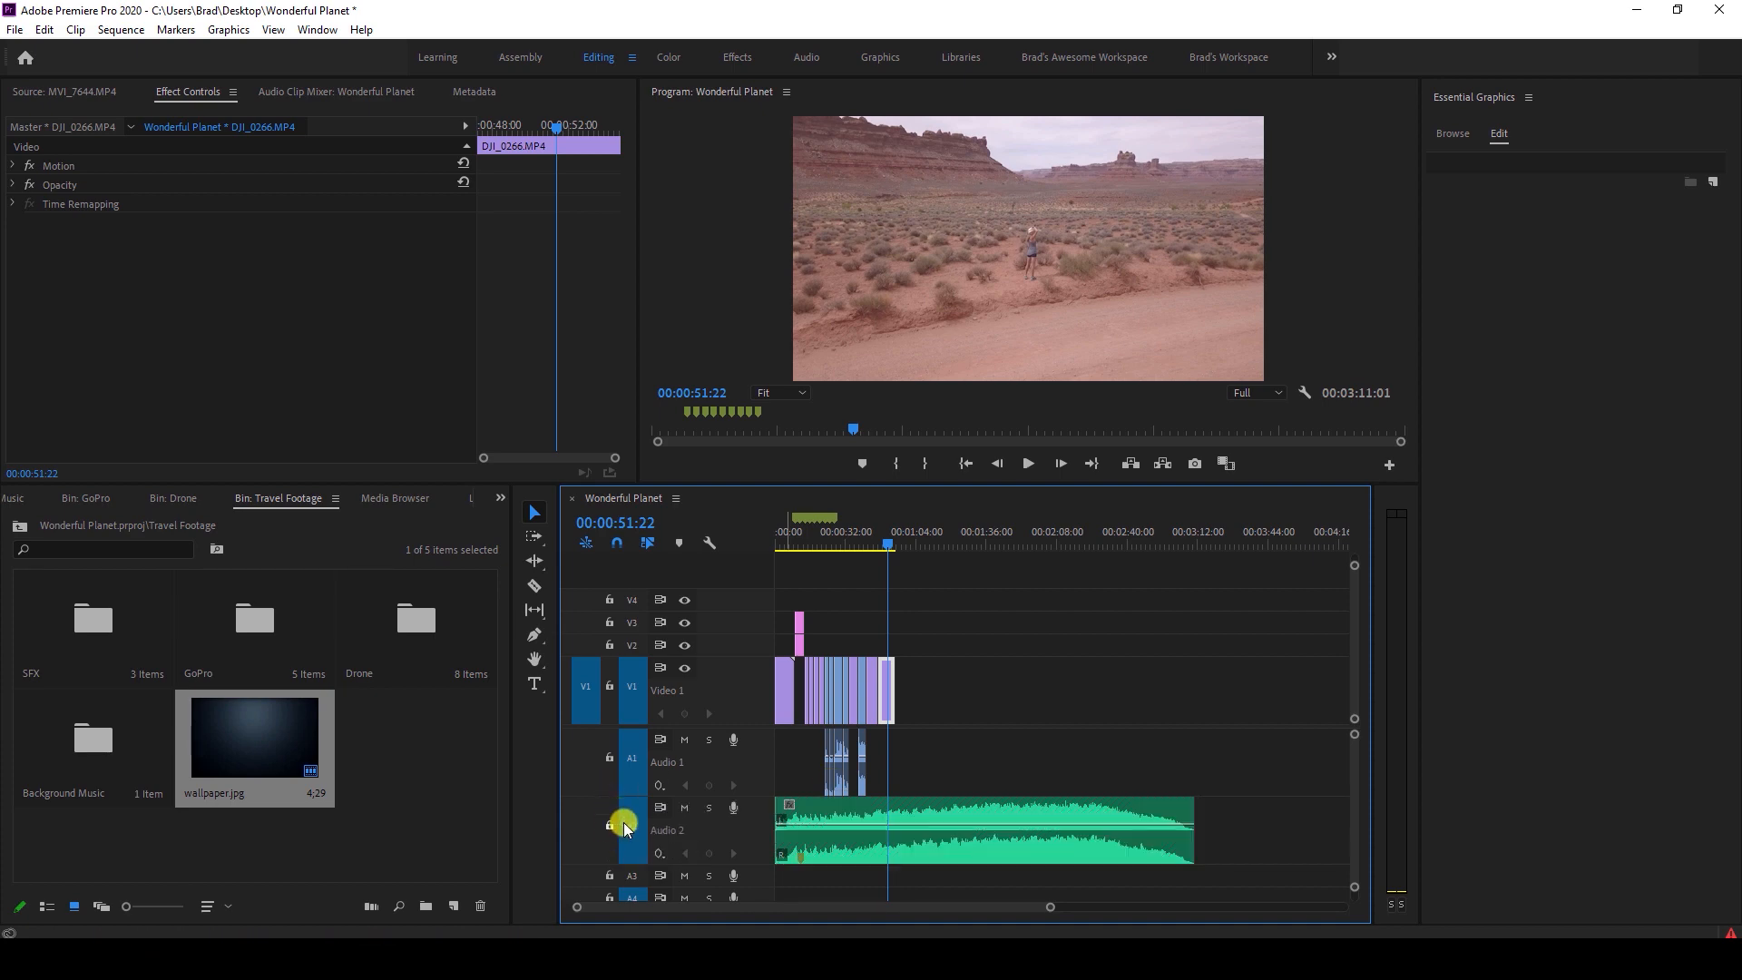
Select the Soar - Scott Buckley.mp4 music clip and adjust its overall volume level slightly, to about -0.5 dB.
key(=)
key(=)
key(=)
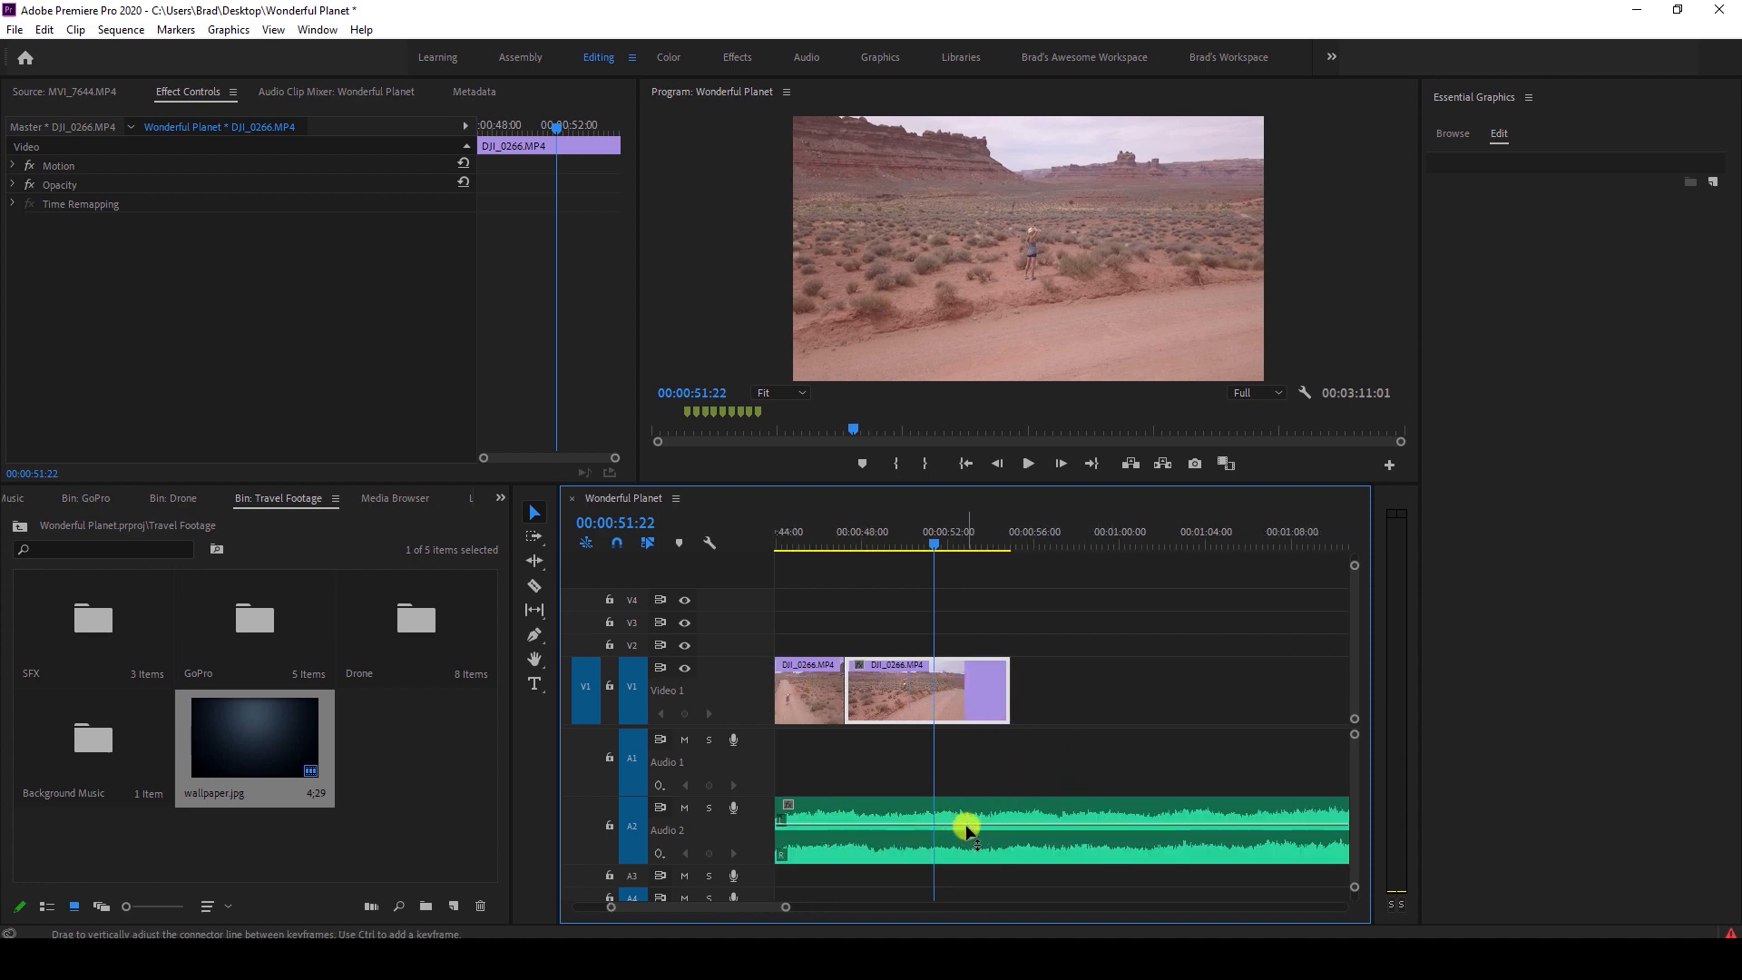
click(992, 829)
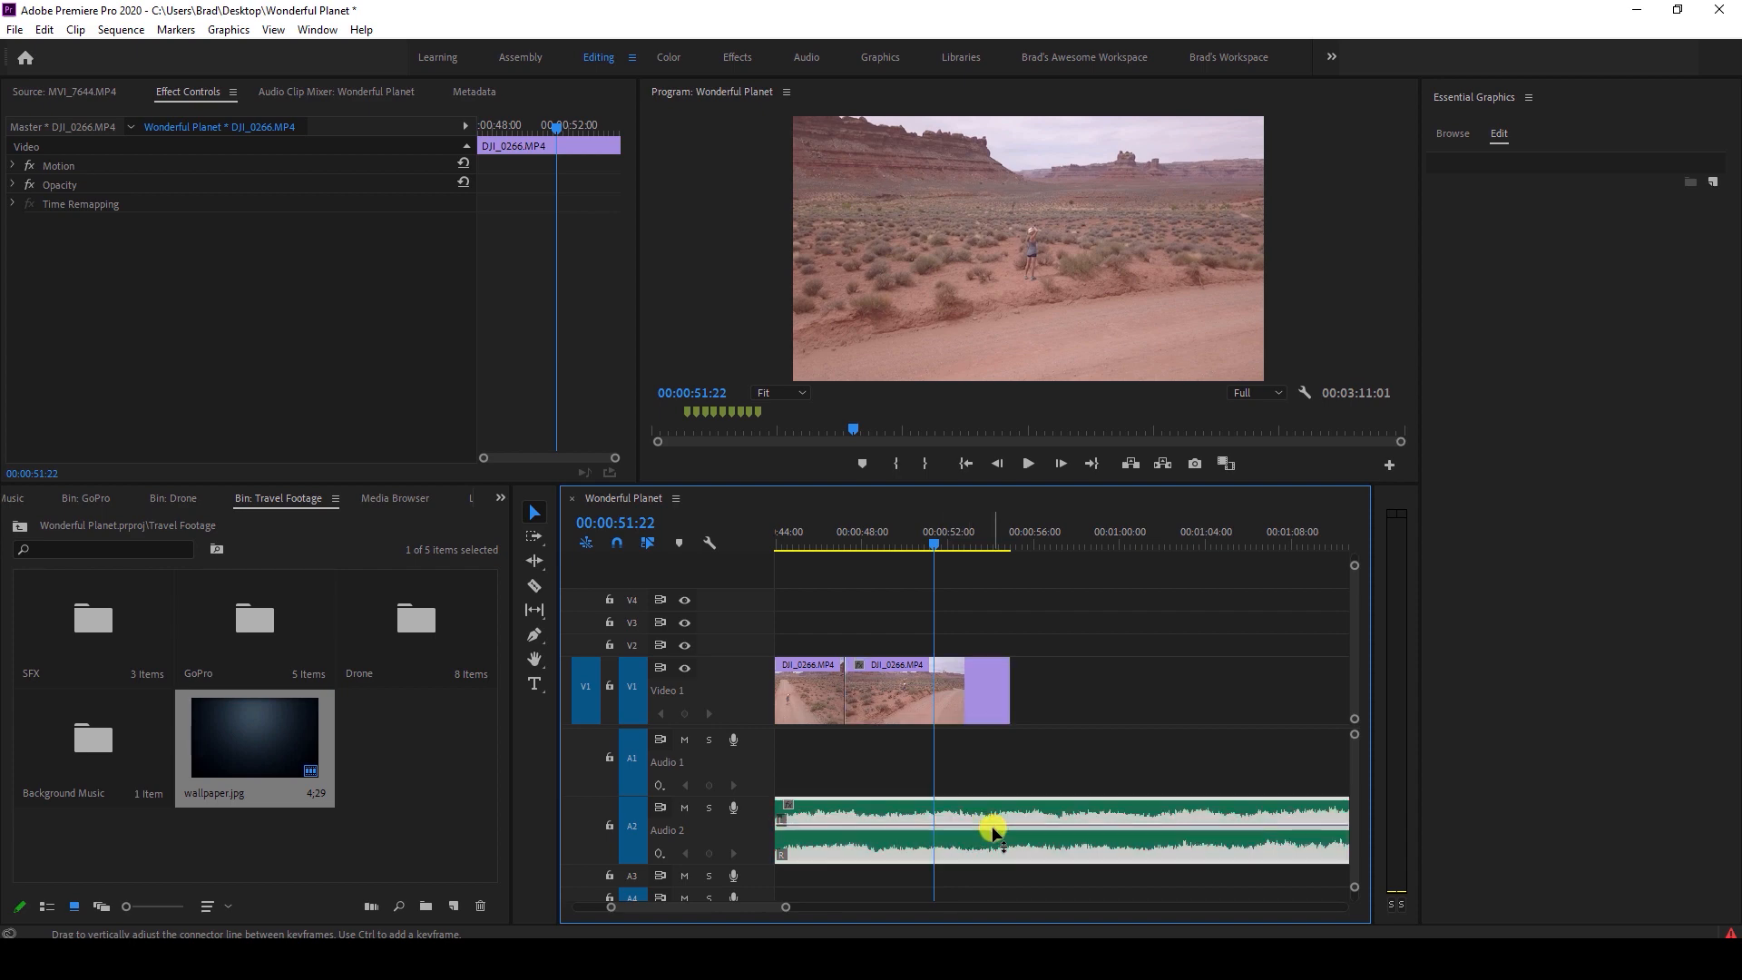
drag(992, 829, 997, 829)
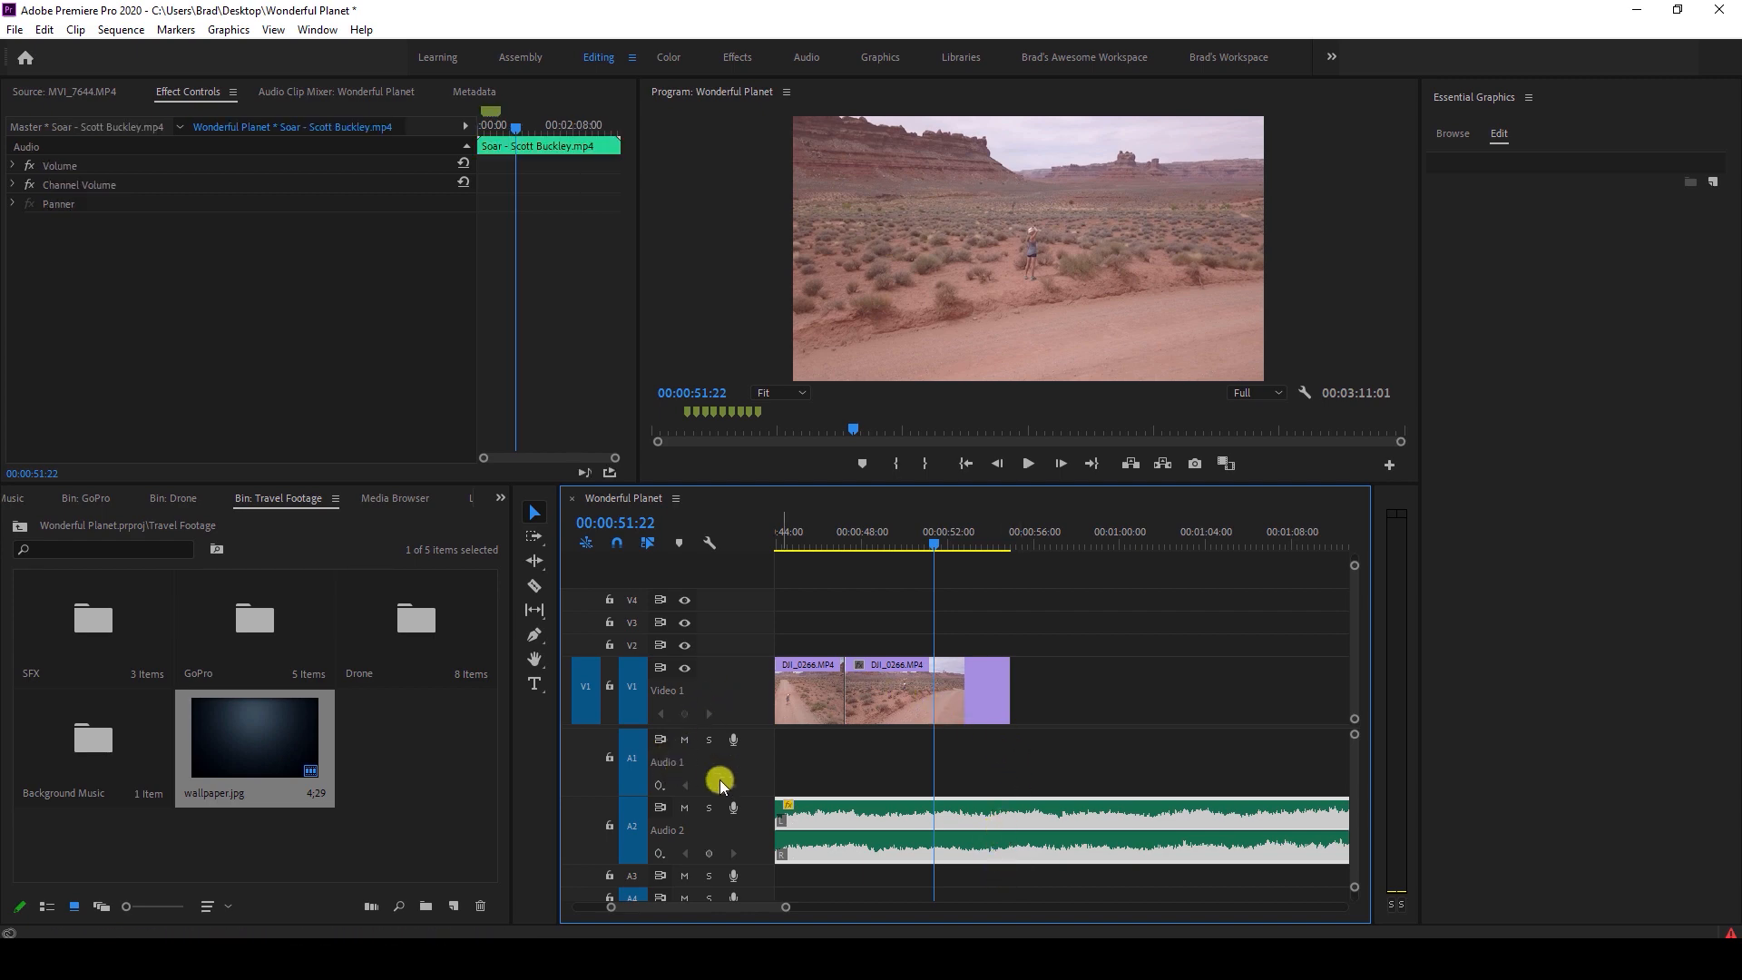
drag(988, 833, 991, 825)
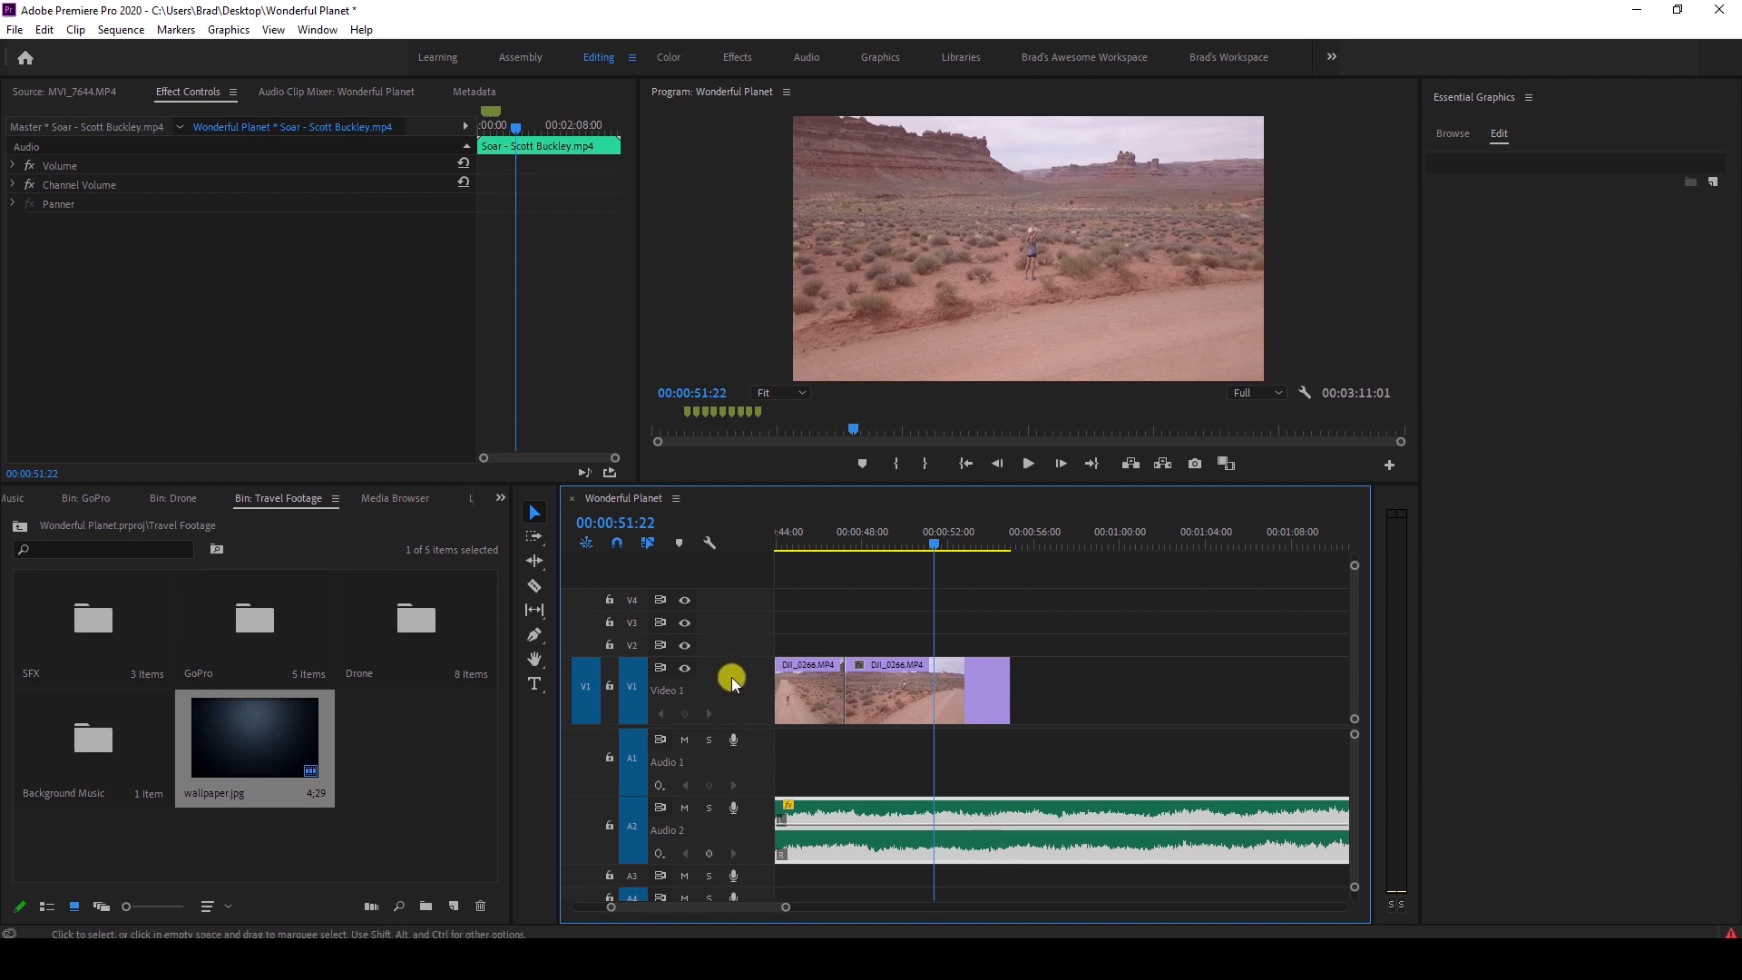
Fade out the music with Pen tool volume keyframes at about 00:00:52 and 00:00:57, lowering the second one, and play the fade.
click(535, 637)
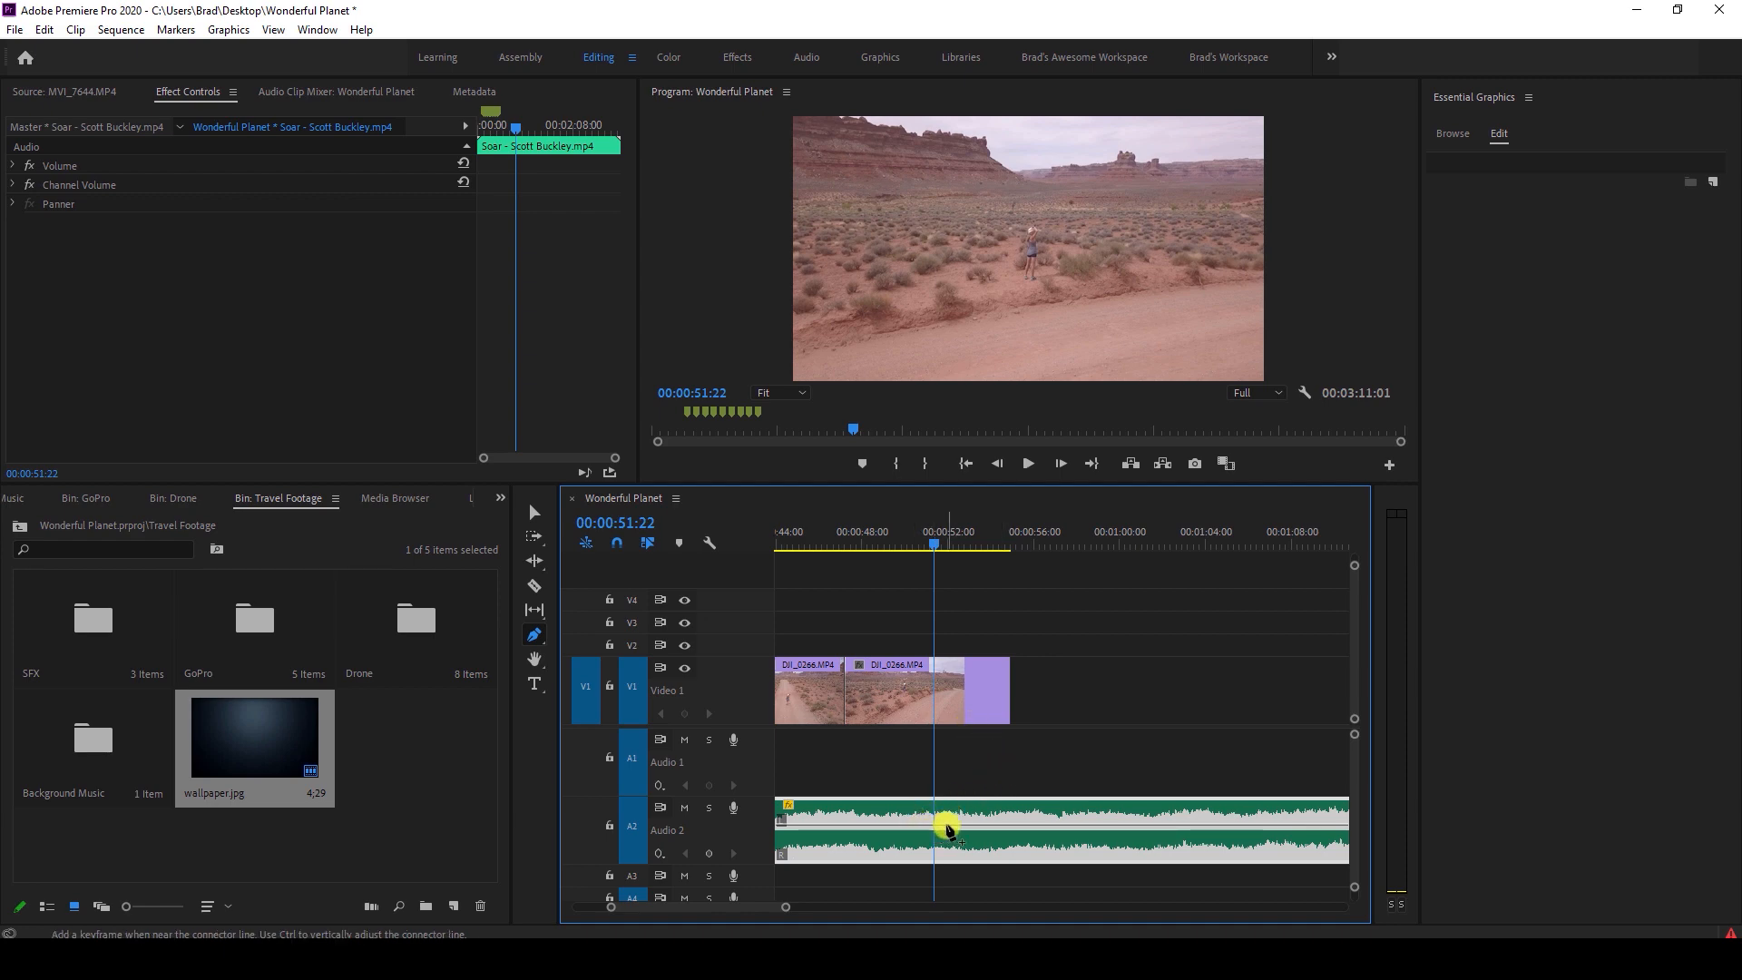
click(957, 828)
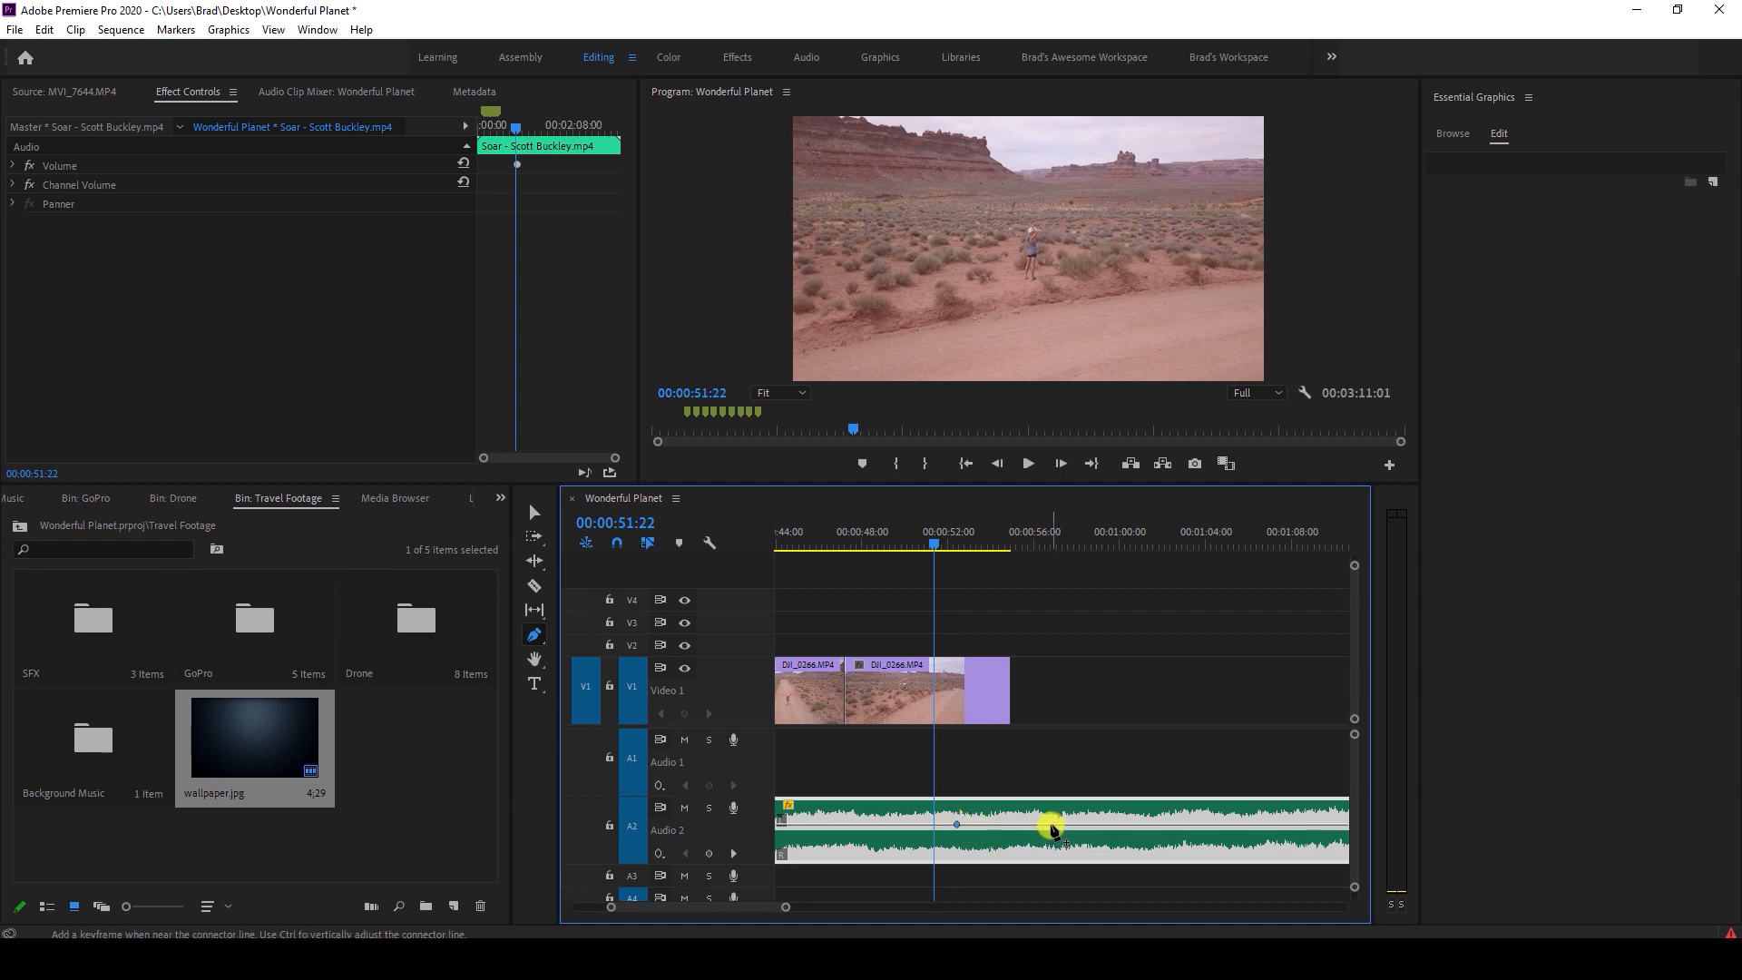
click(1052, 828)
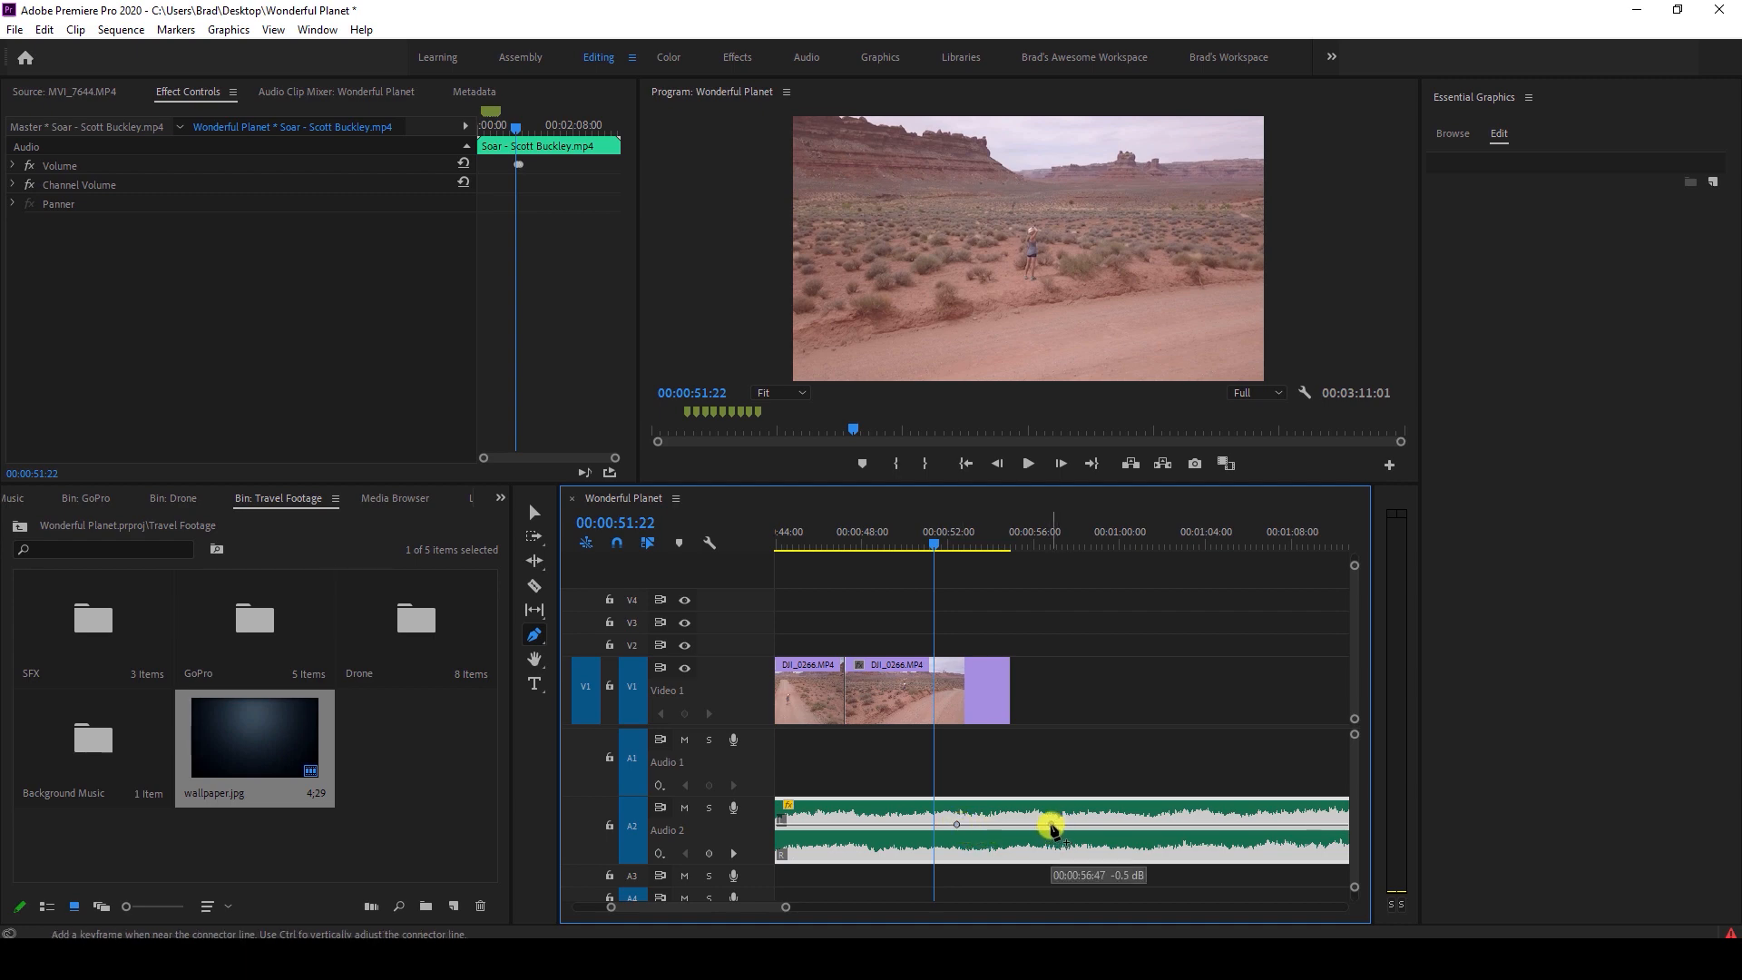
drag(1052, 828, 1059, 869)
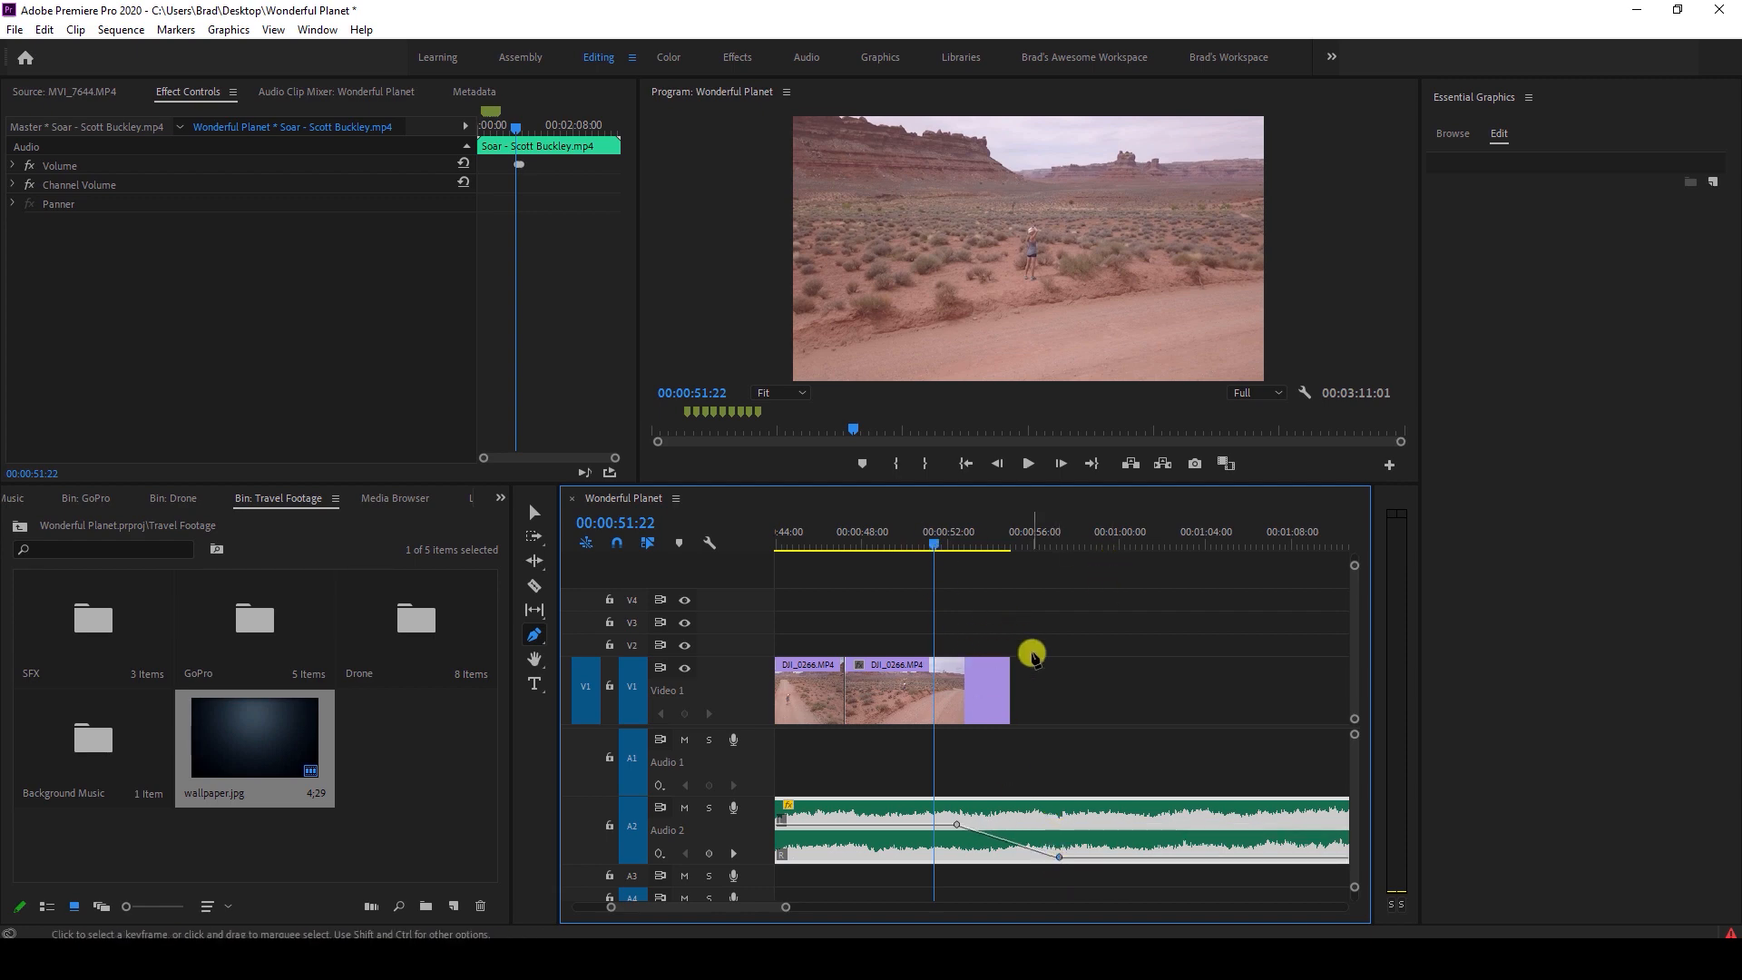
key(space)
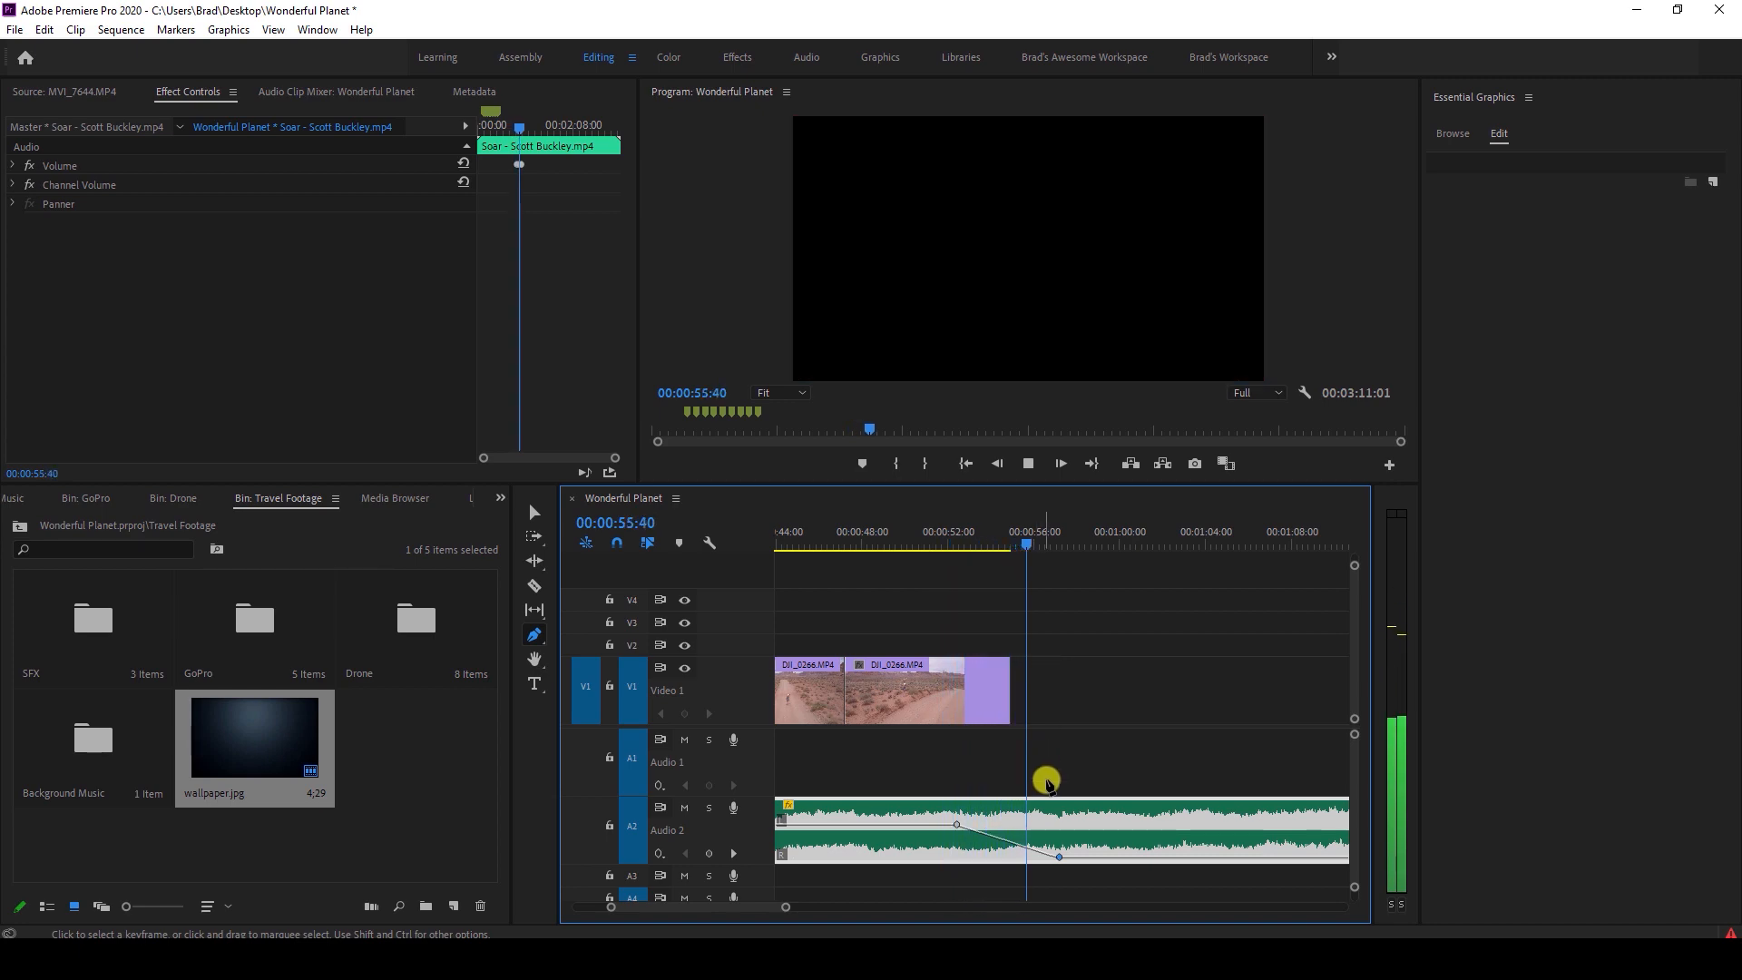
key(space)
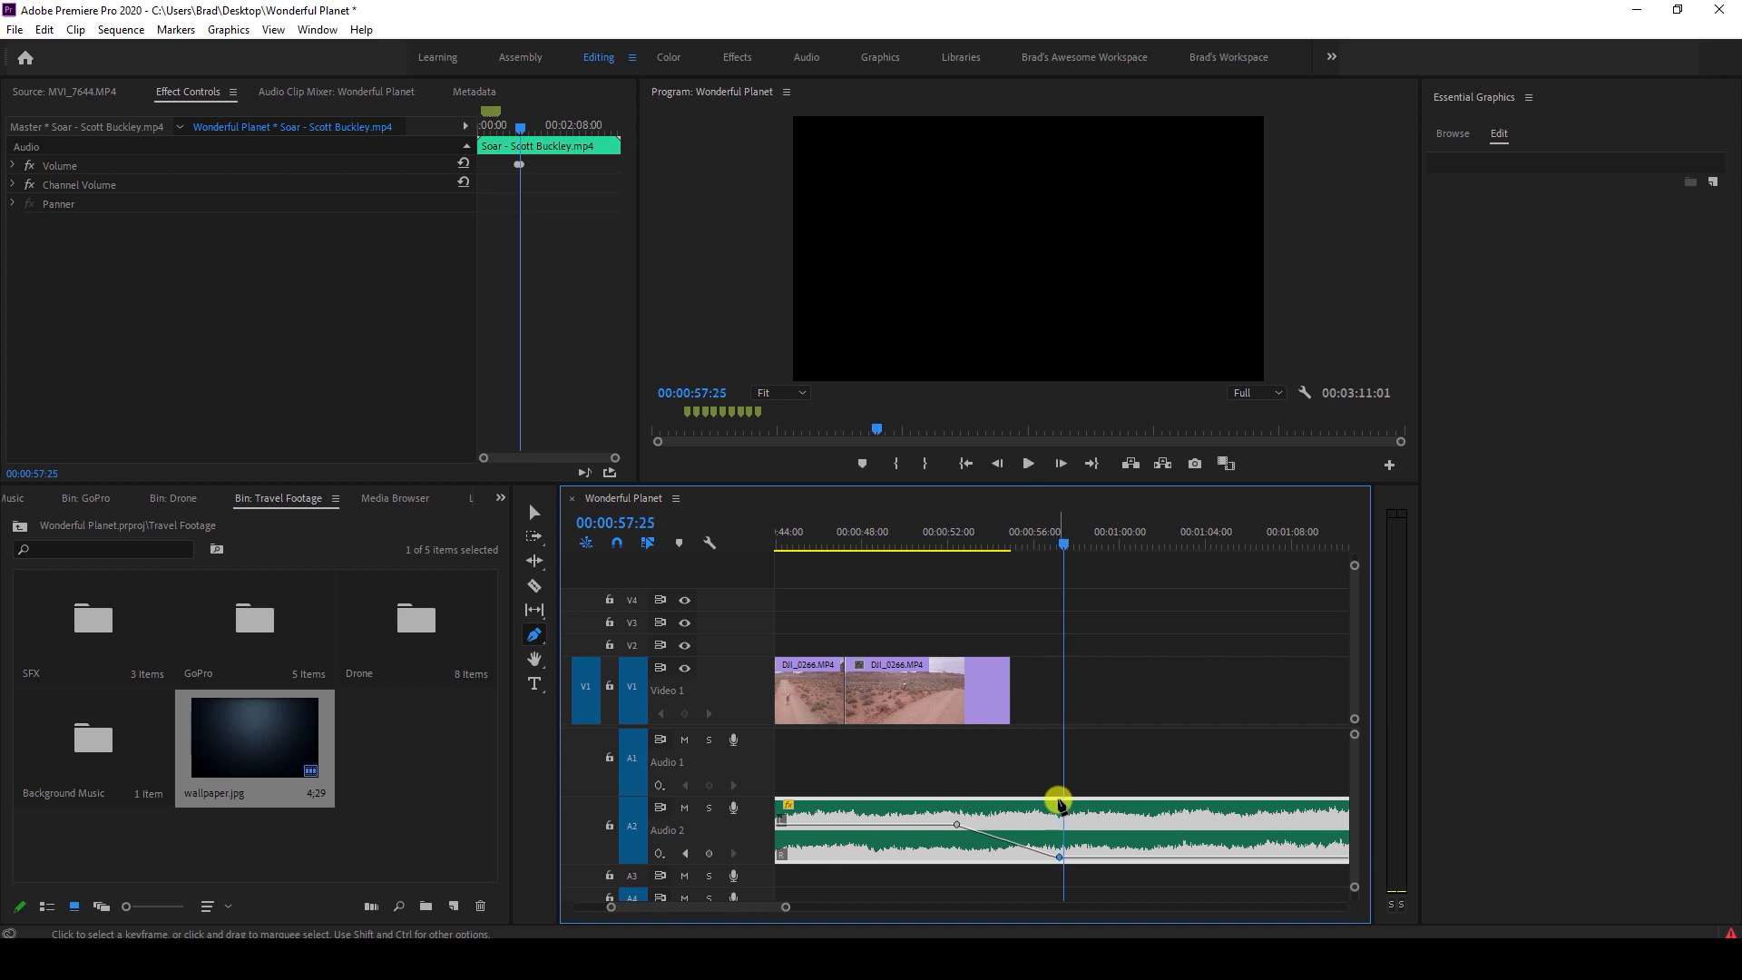
scroll(997, 768, down, 5)
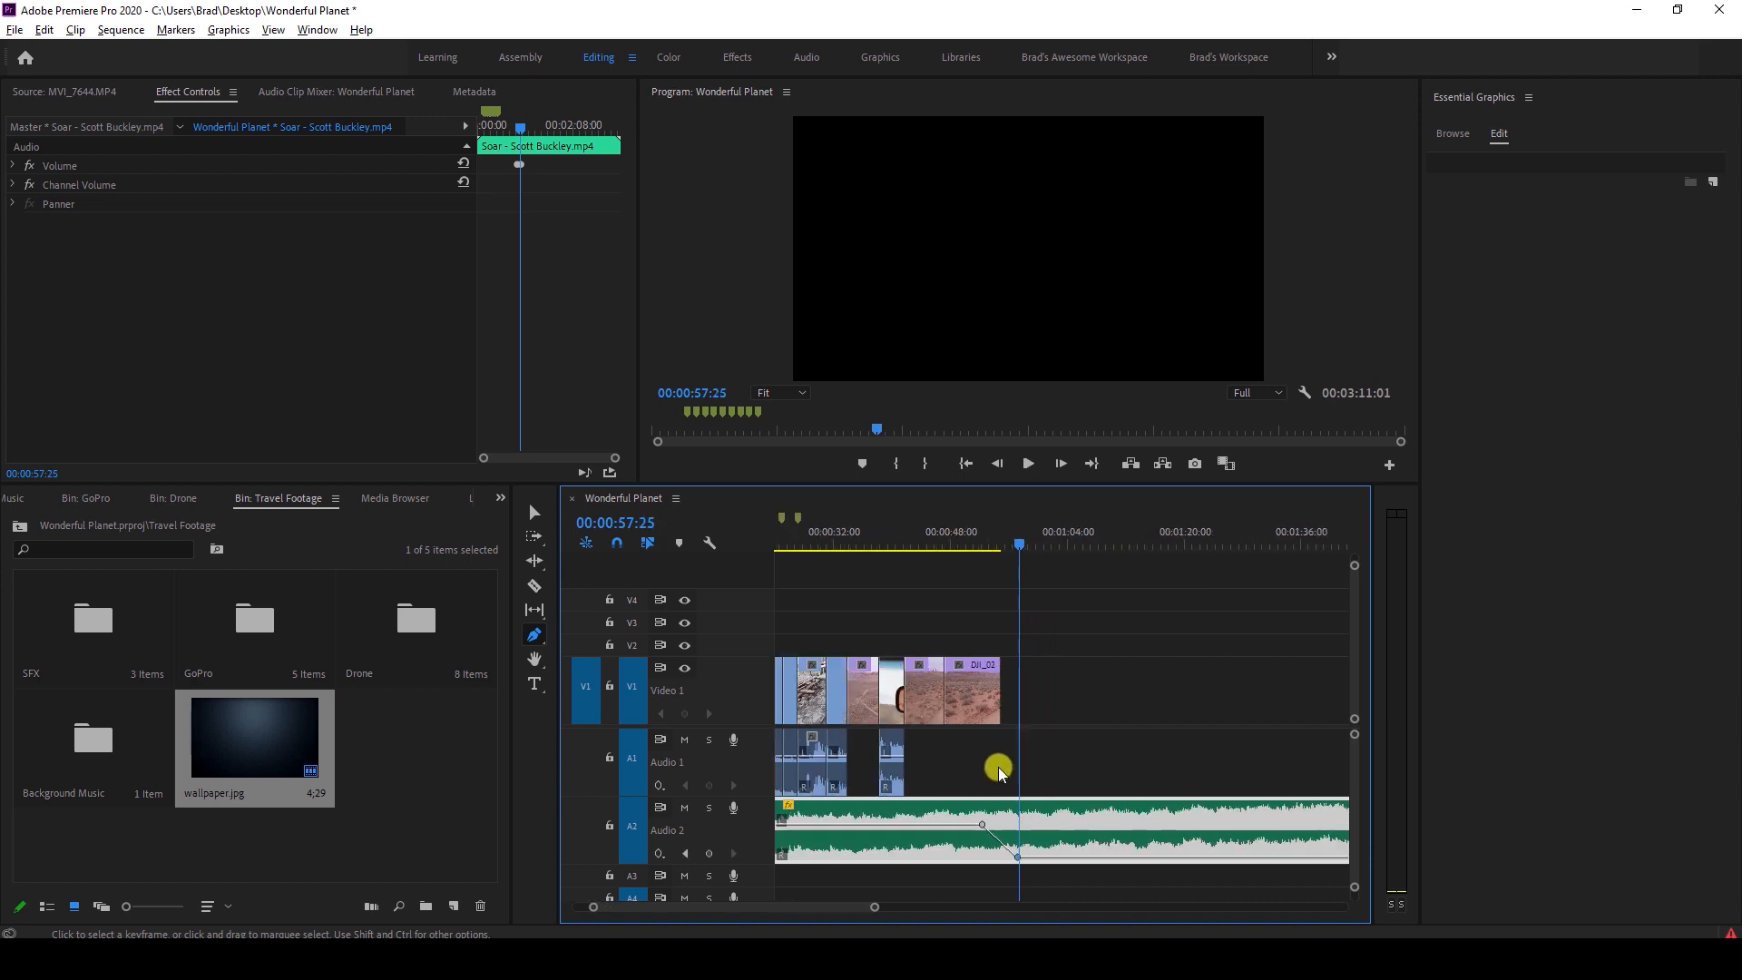
scroll(1068, 767, down, 3)
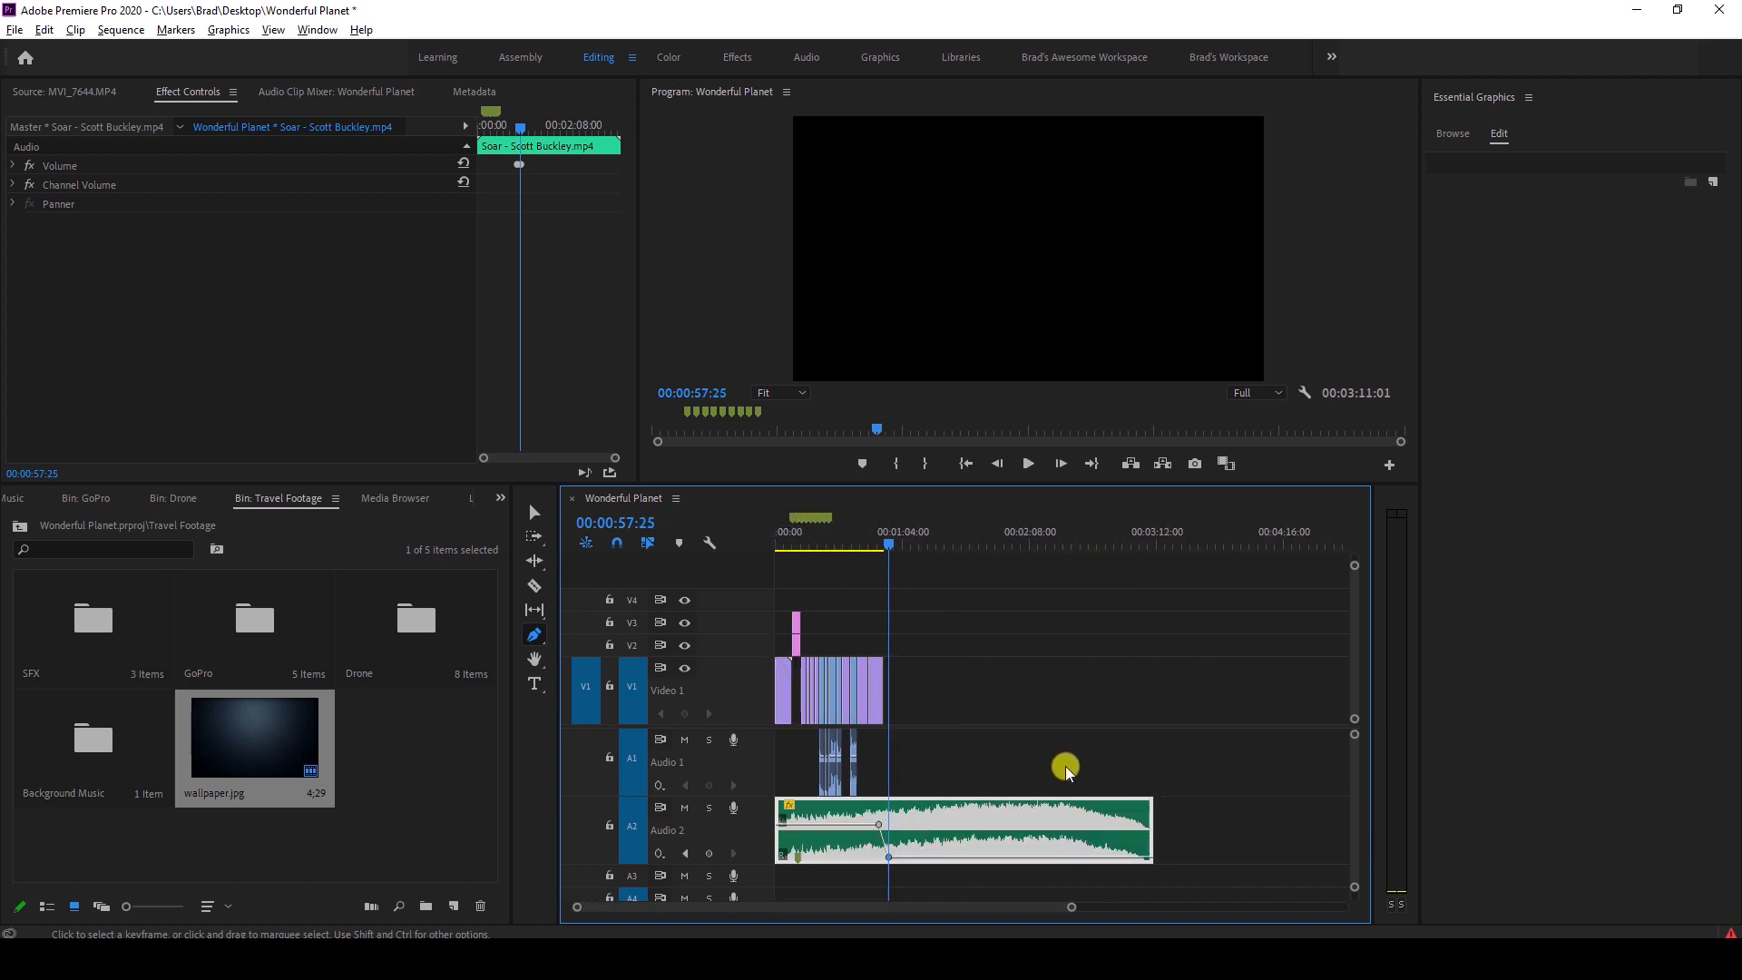
scroll(998, 808, down, 3)
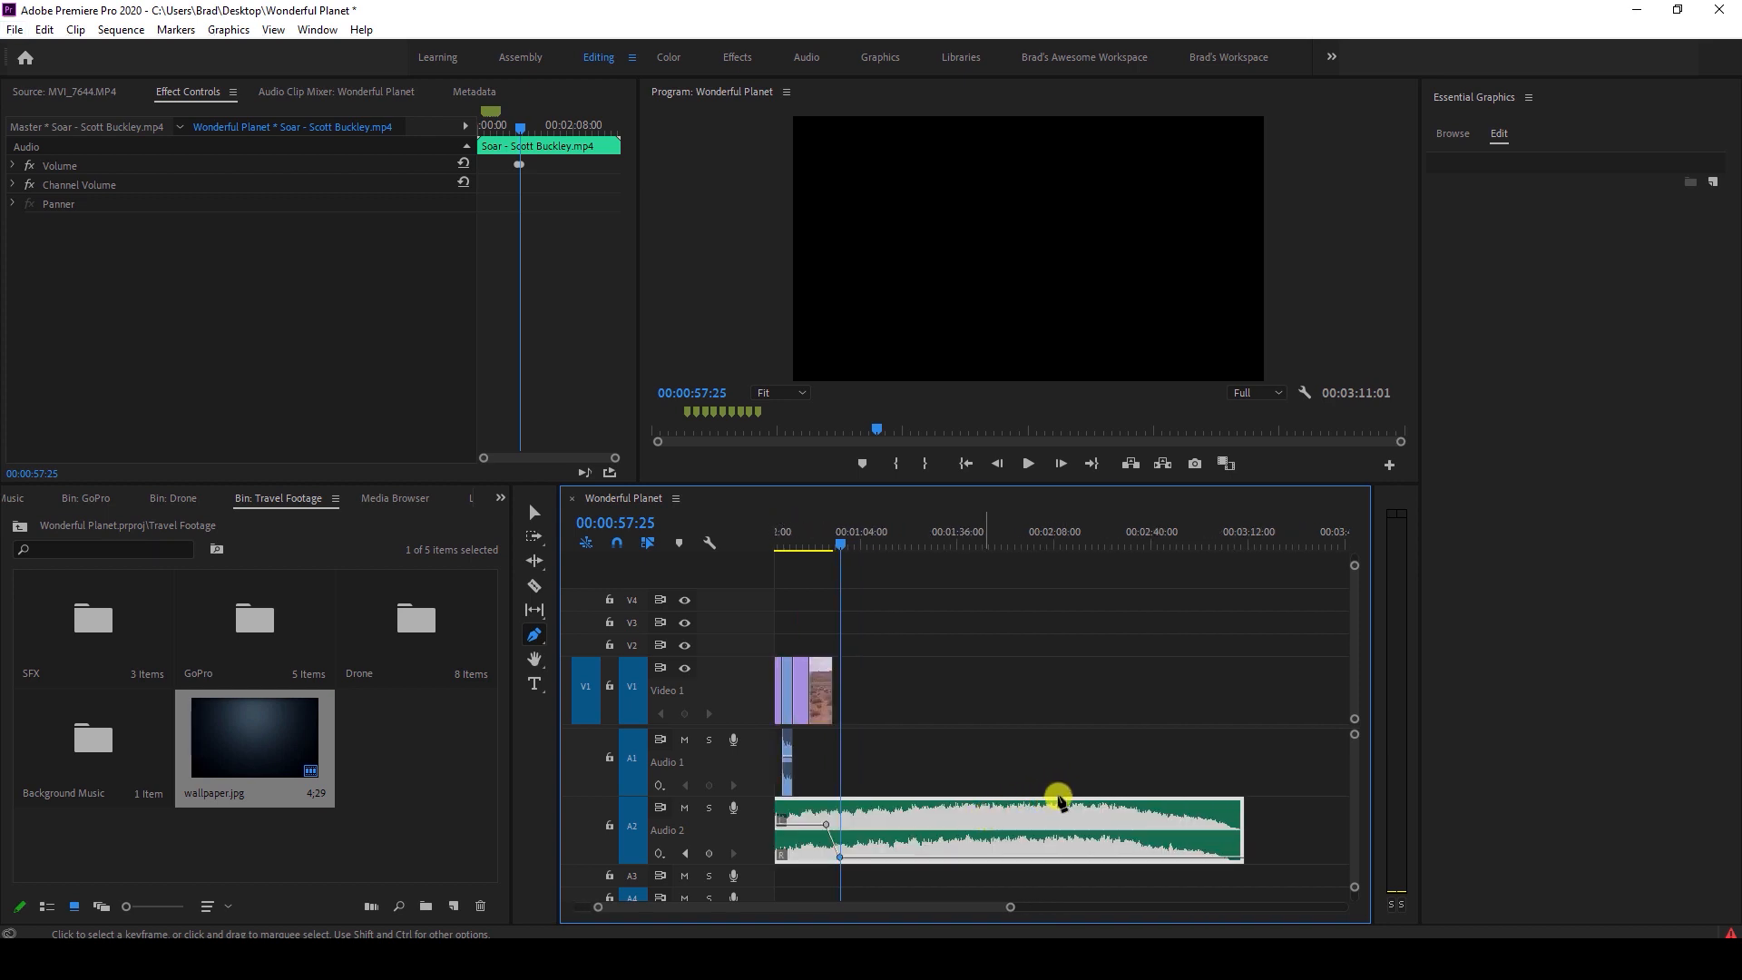
key(c)
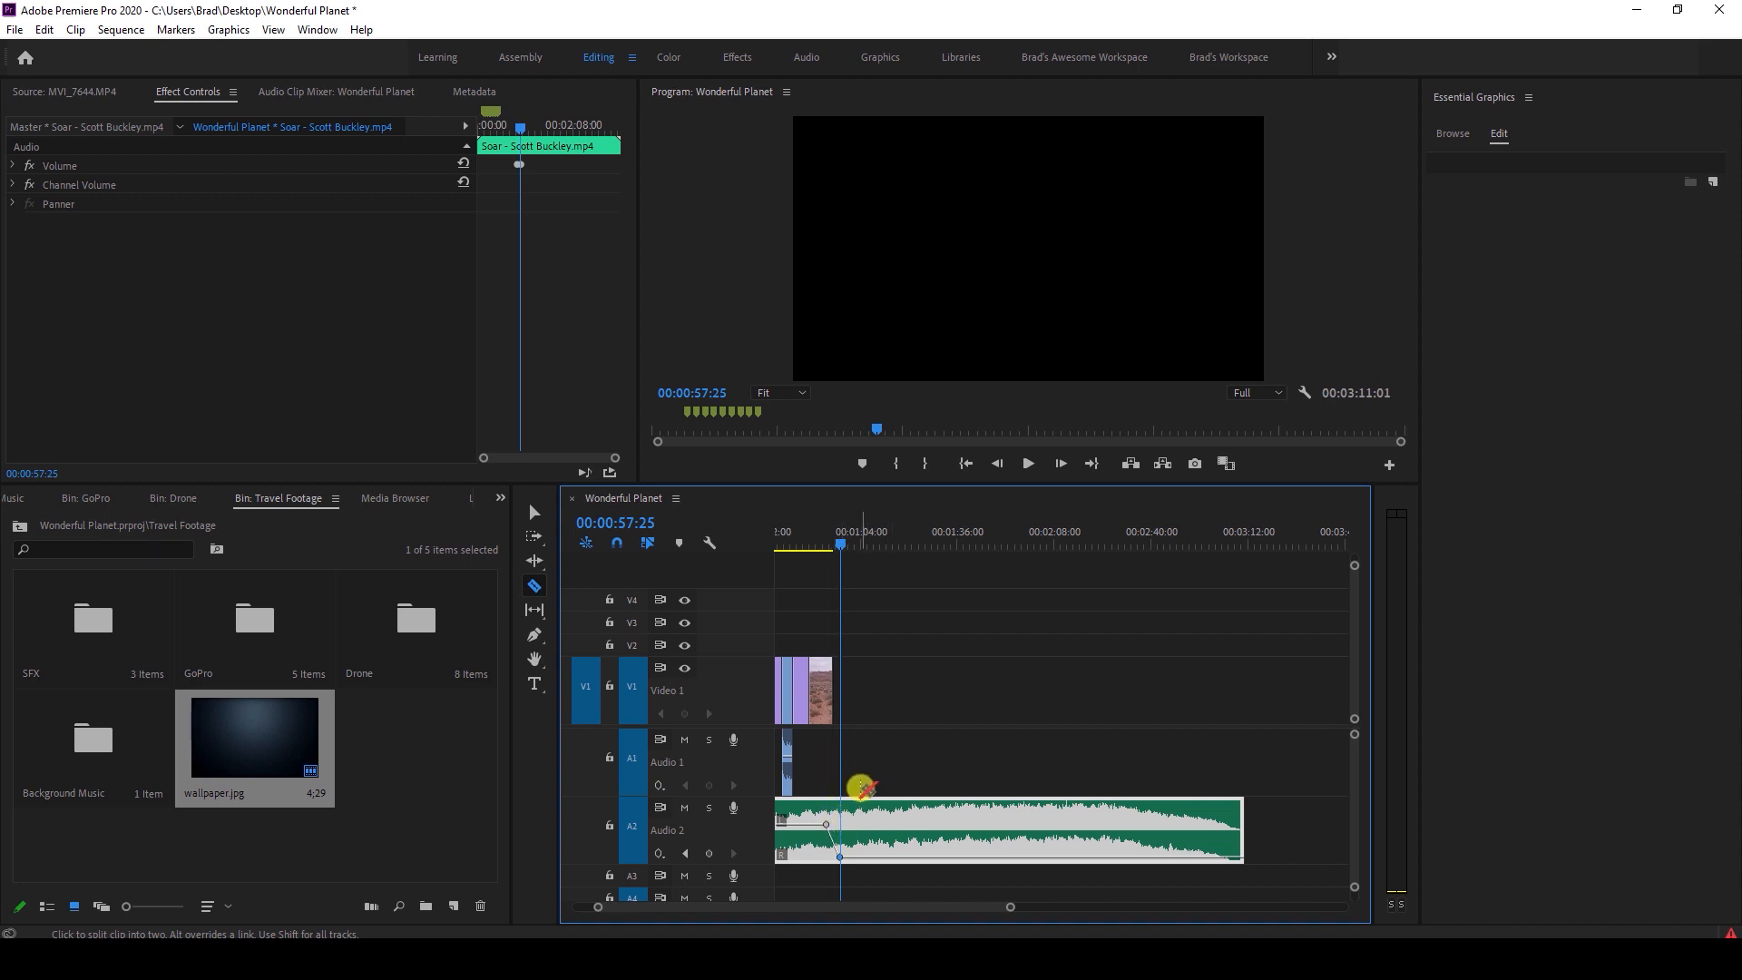
scroll(814, 821, up, 5)
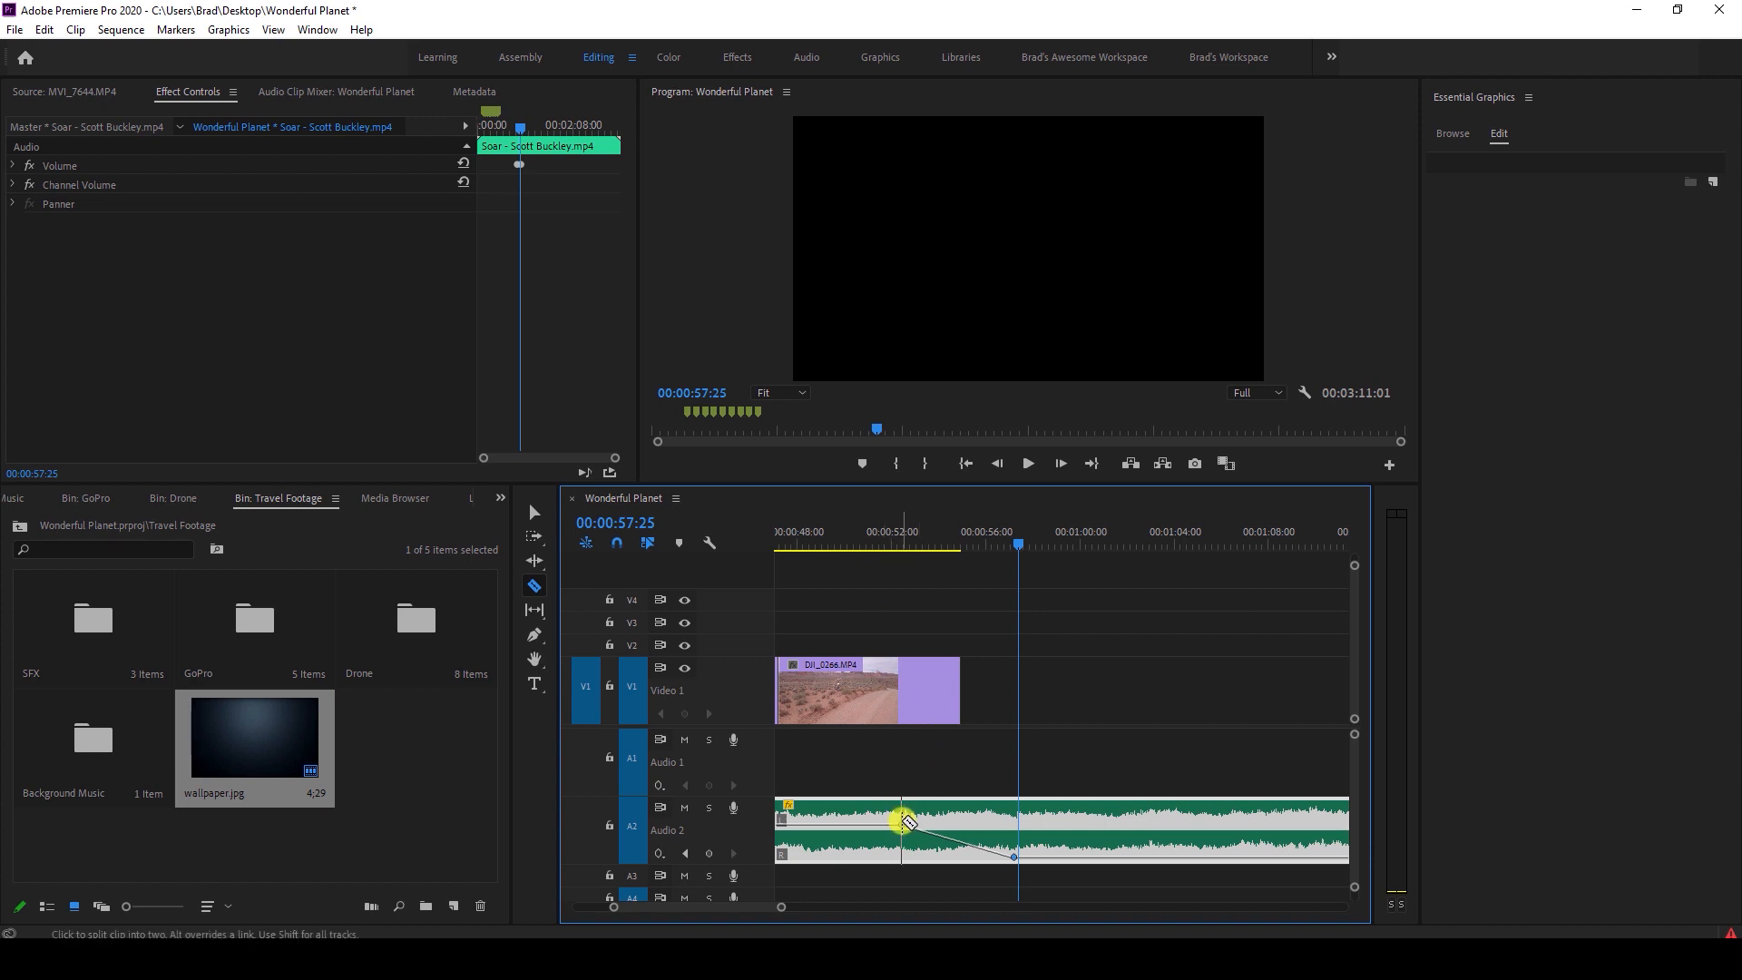
Position the playhead at 00:00:51:48 and show the opacity keyframes on the last DJI_0266.MP4 clip.
click(887, 539)
scroll(903, 651, up, 1)
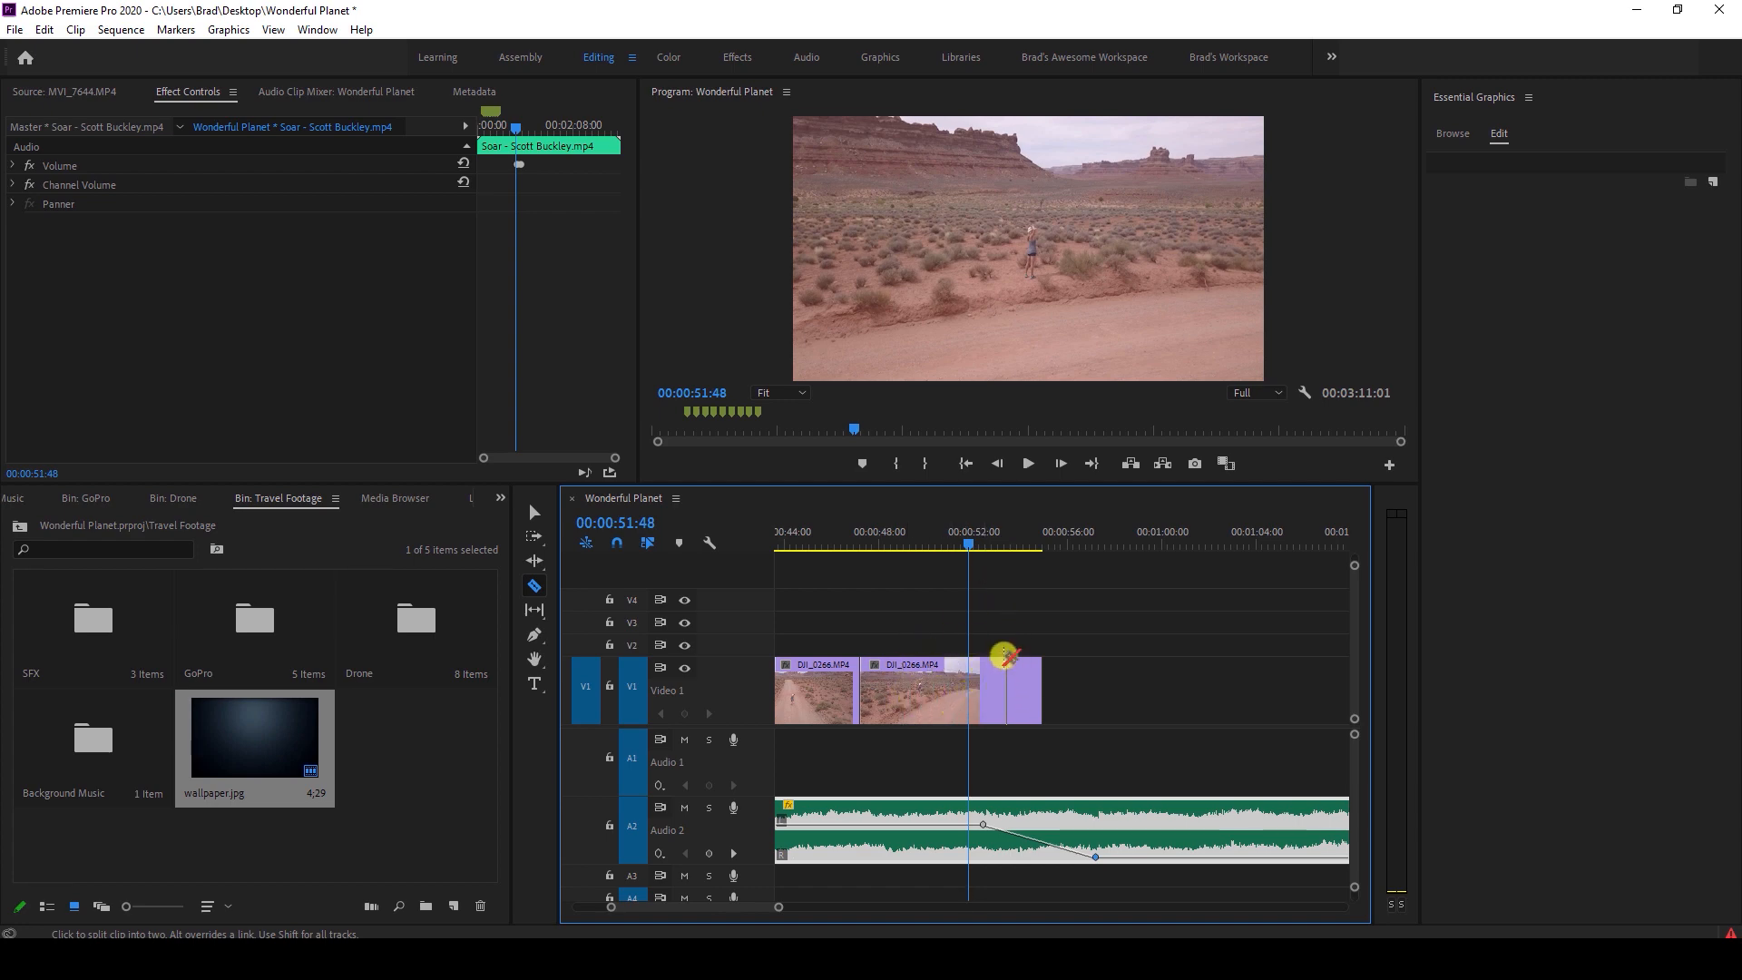
key(v)
right_click(992, 691)
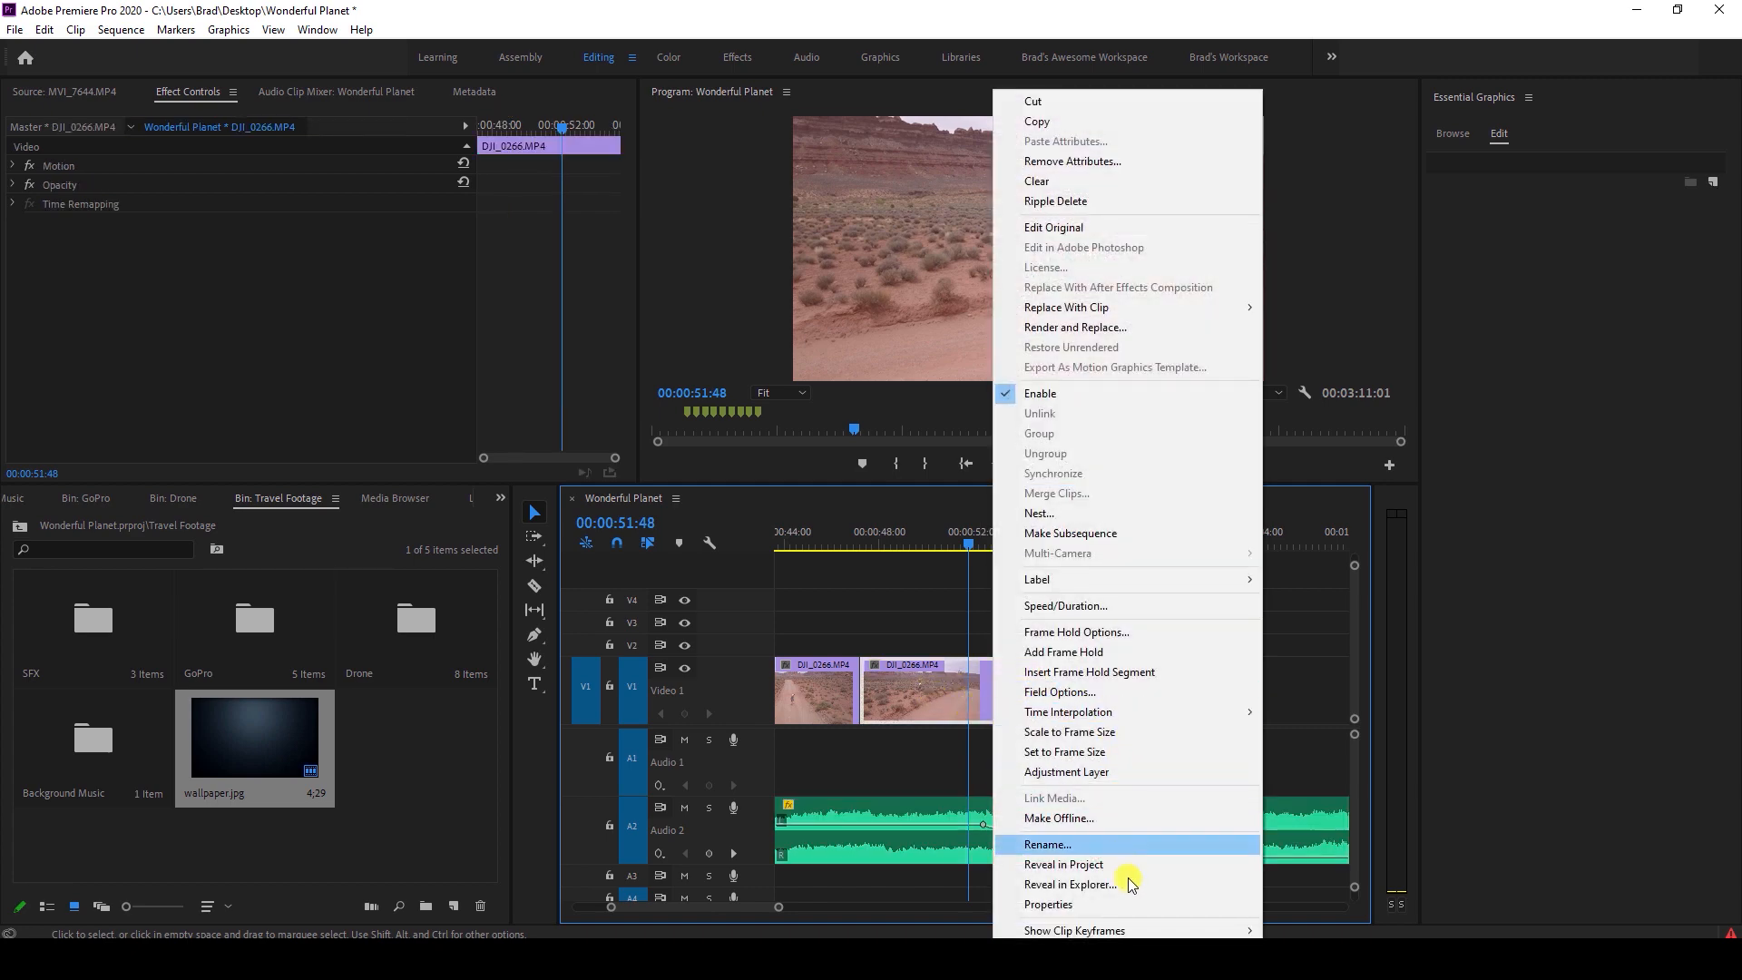
mouse_move(1113, 934)
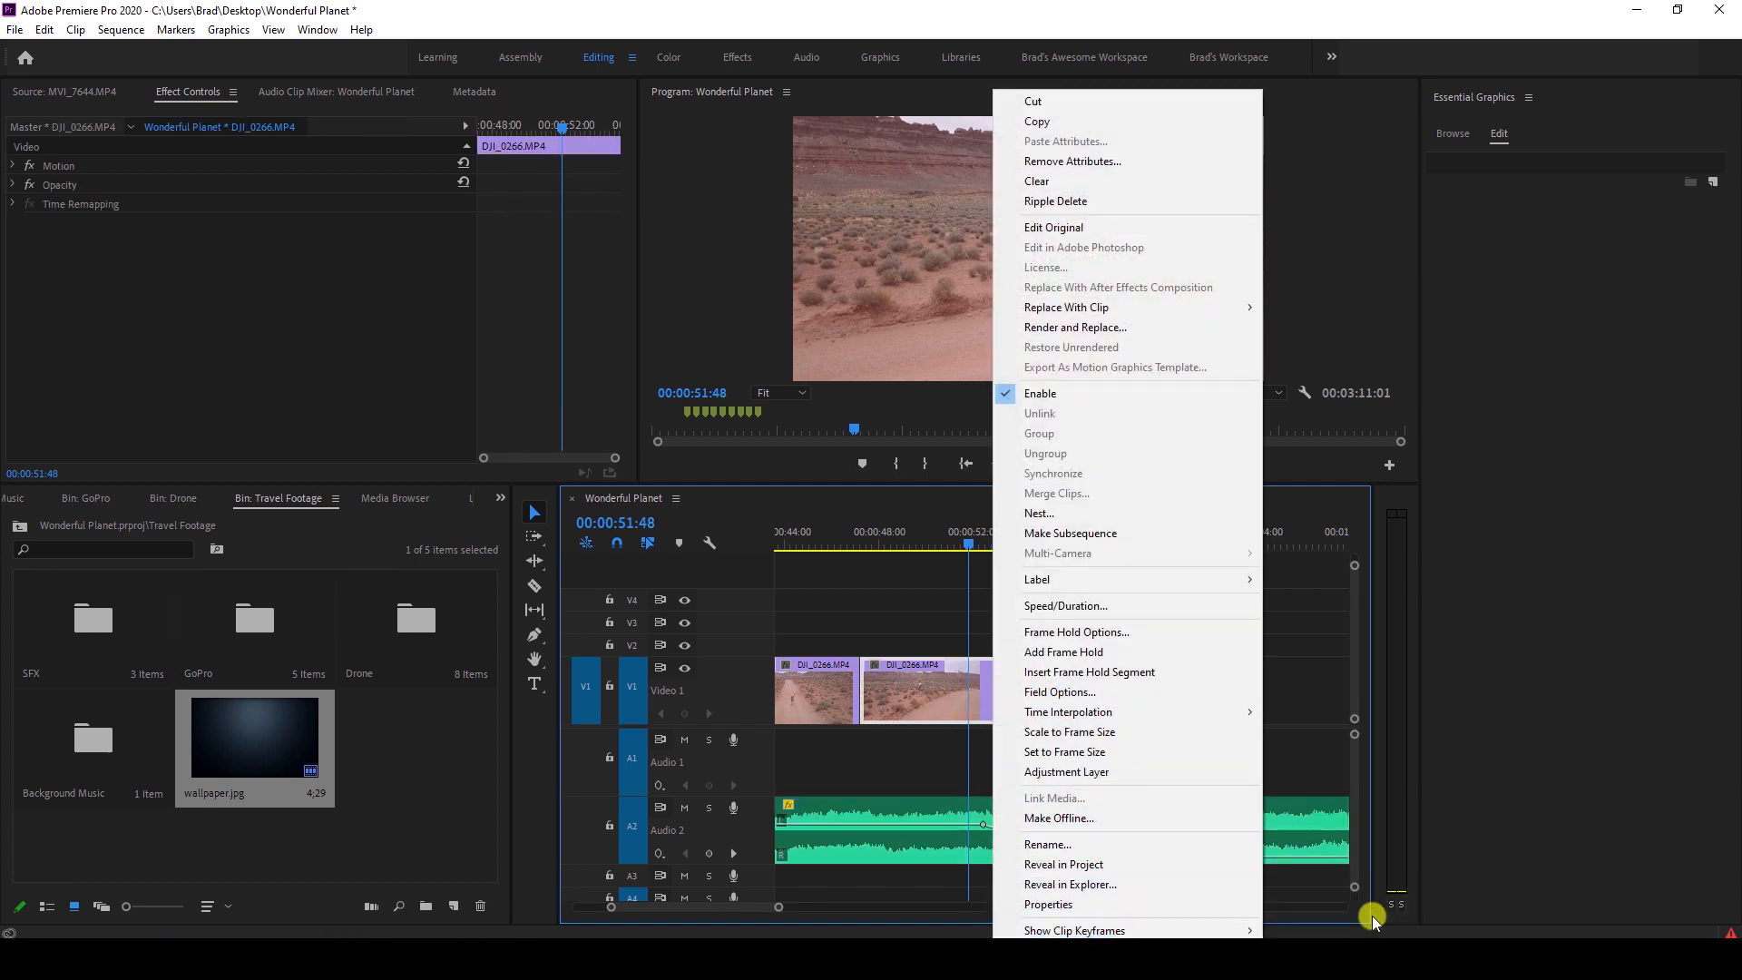
mouse_move(1332, 919)
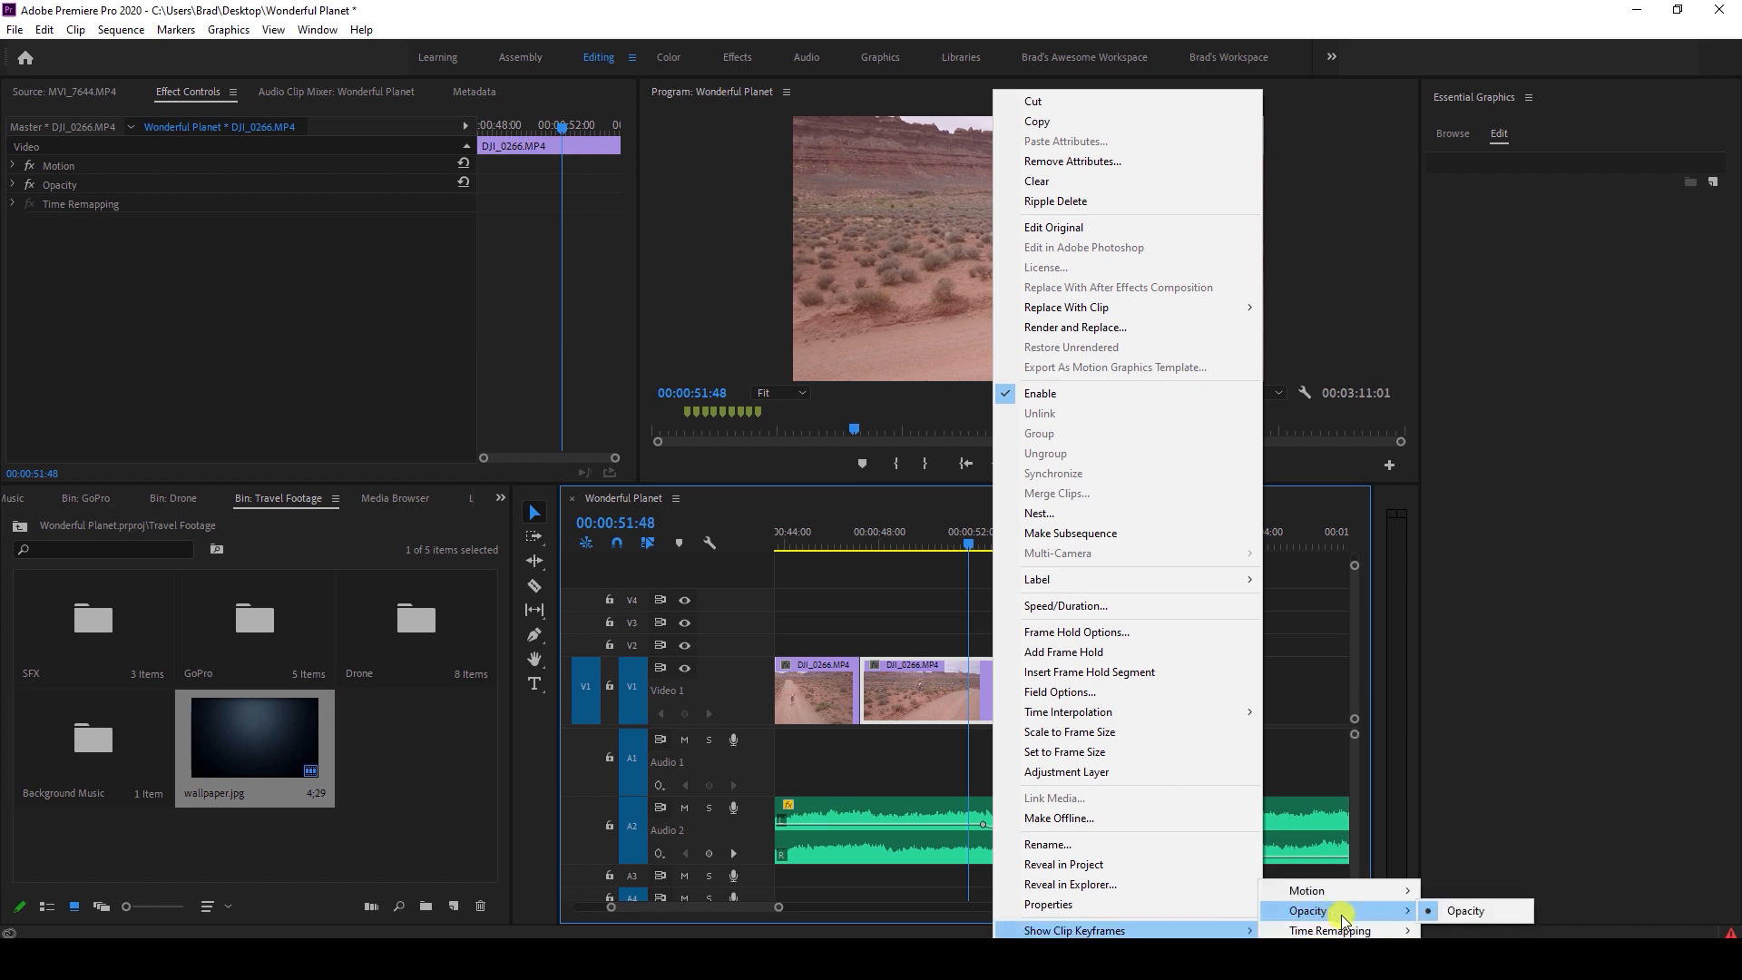
click(1464, 911)
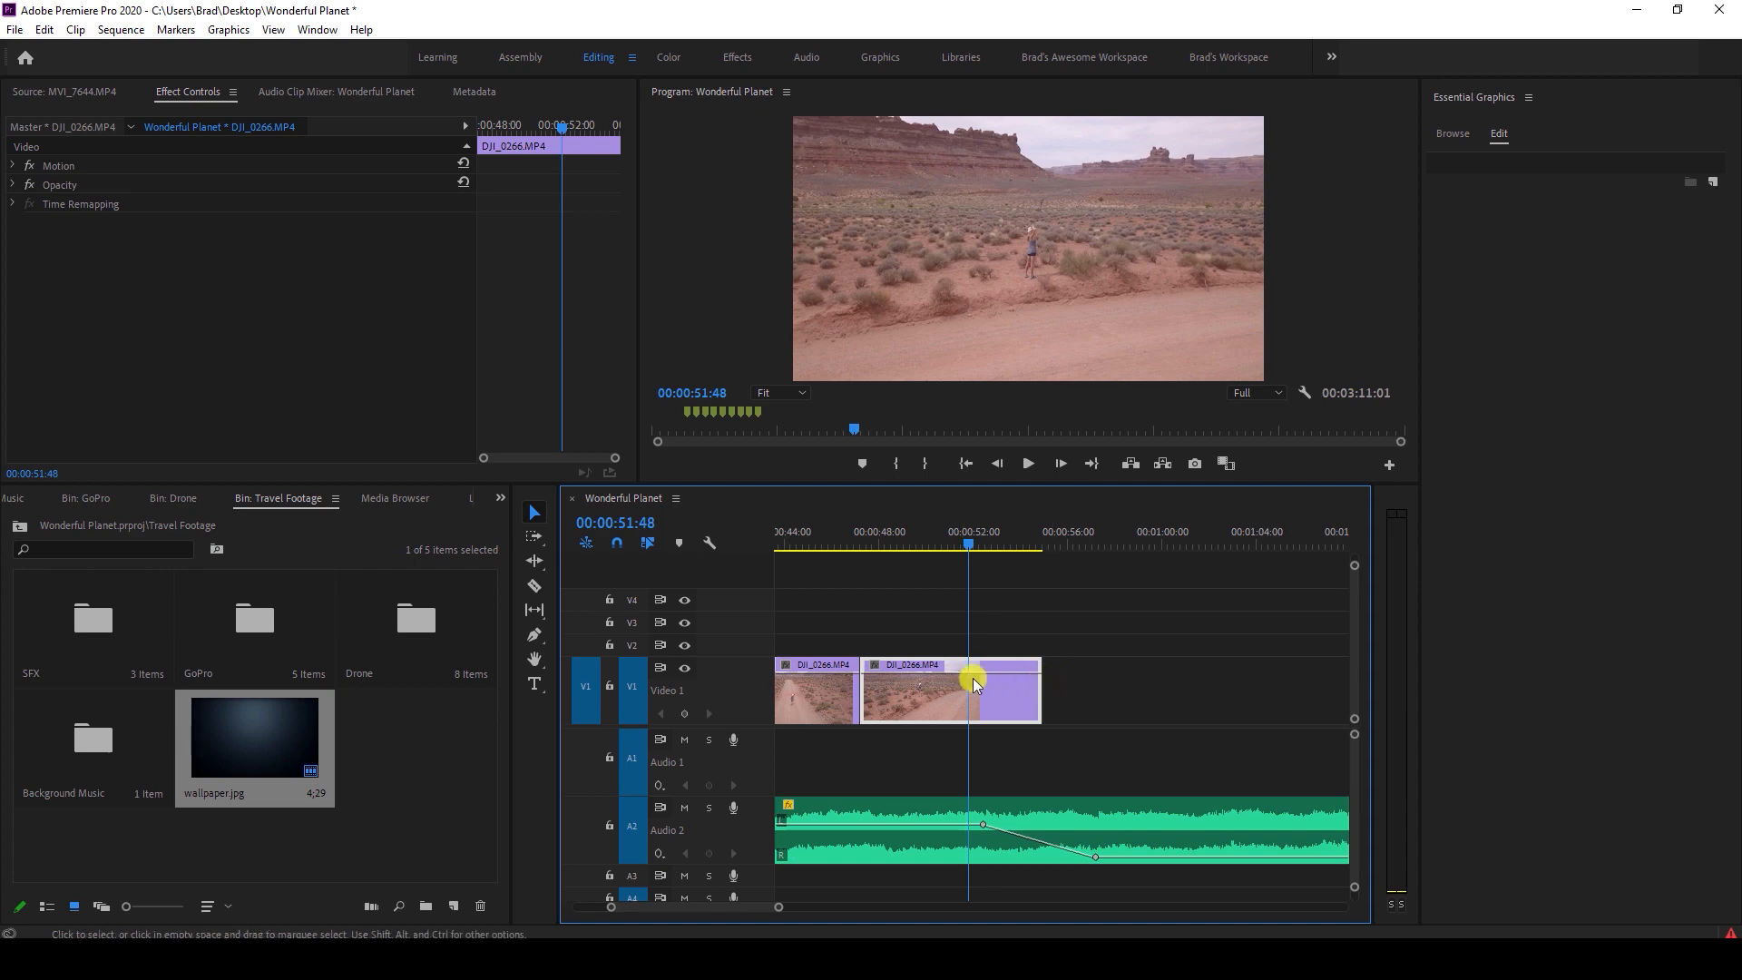
Fade out the last DJI_0266.MP4 clip with Pen tool opacity keyframes at about 00:00:52 and 00:00:55, lowering the second, and play to 00:00:57:16.
click(532, 637)
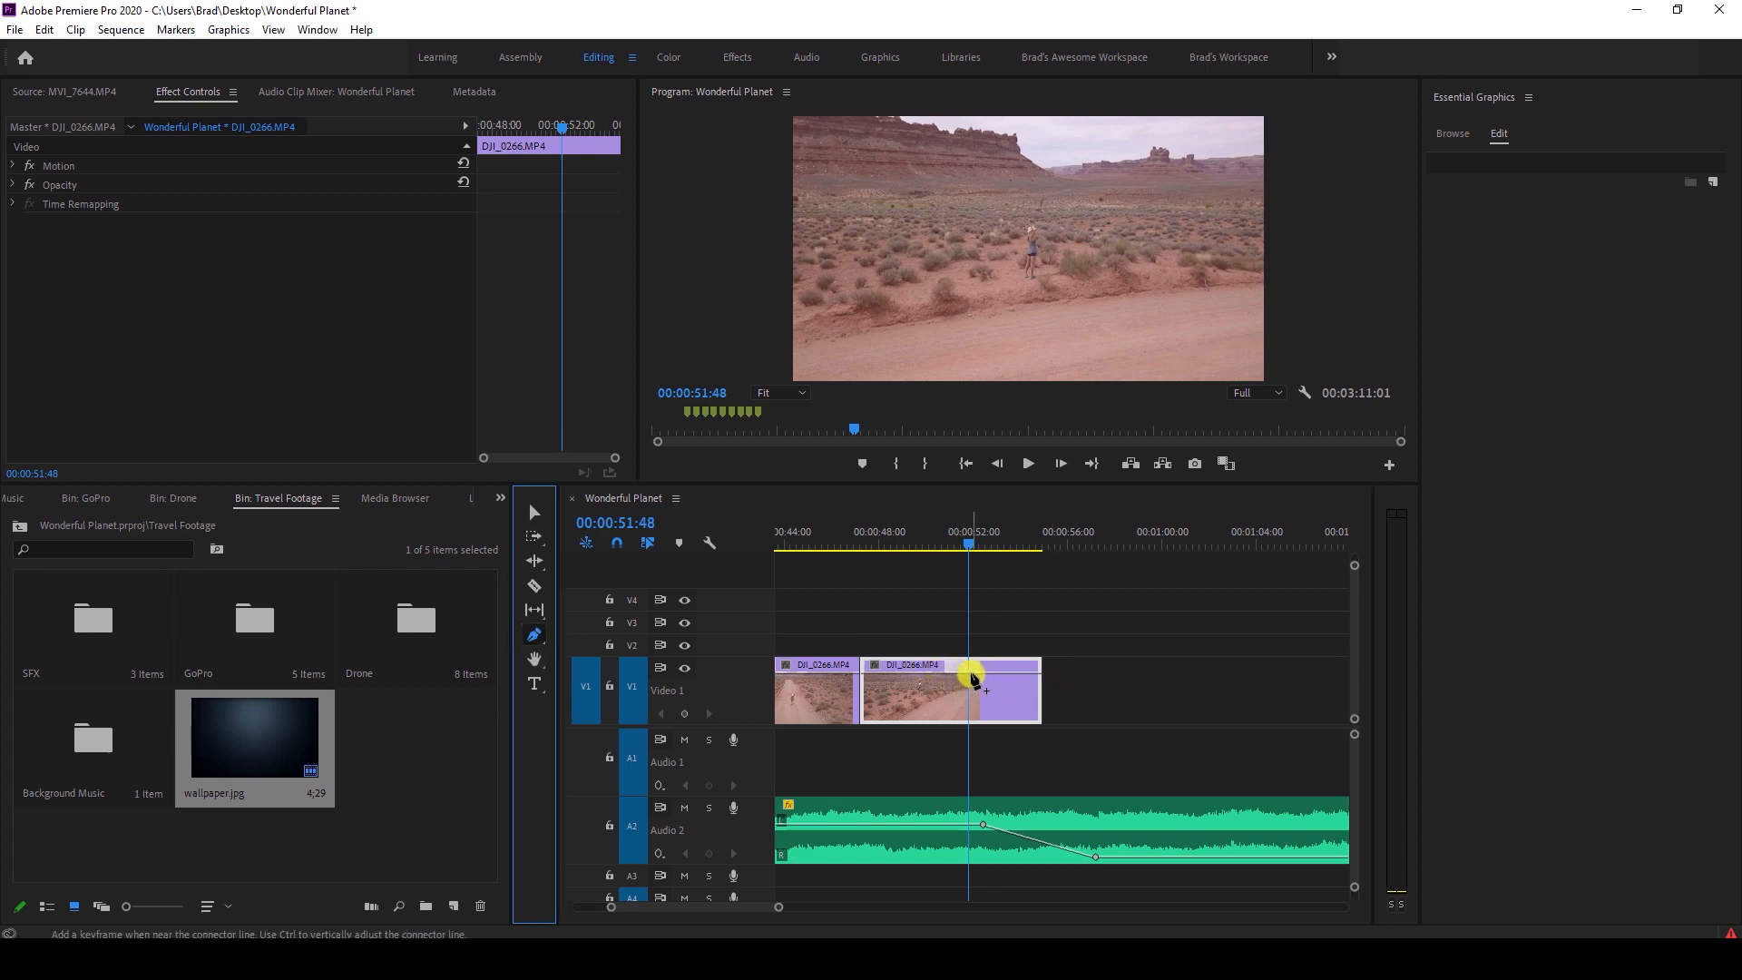
click(972, 676)
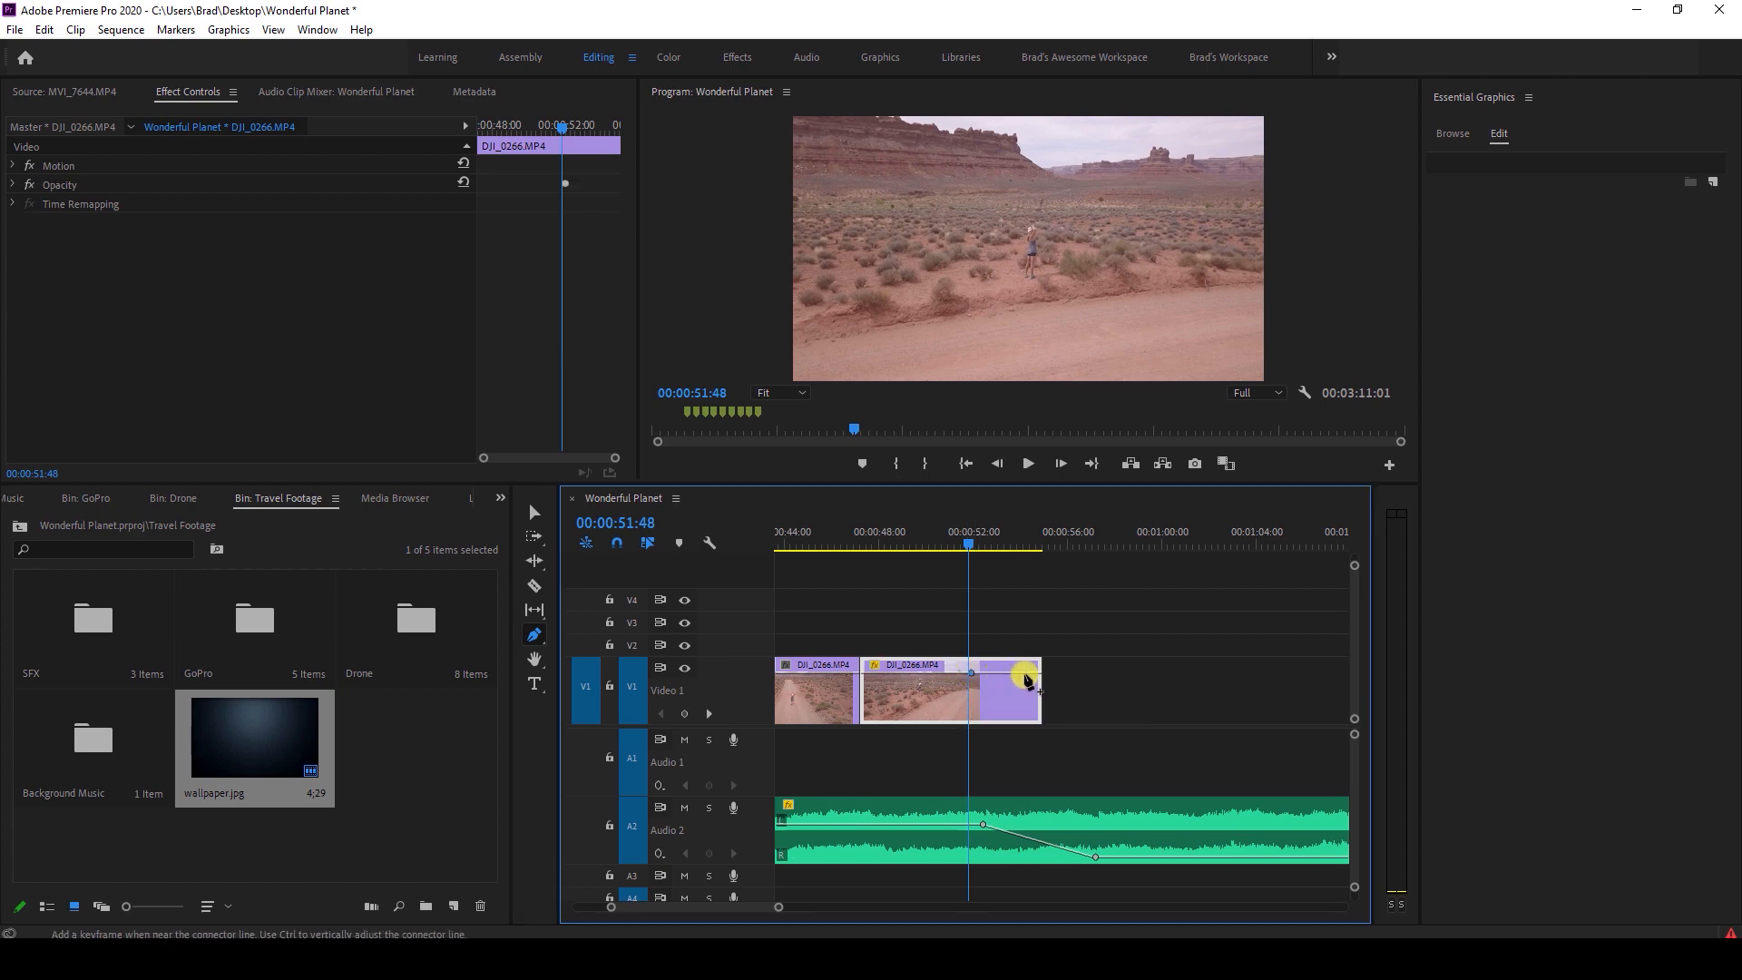
drag(1036, 675, 1048, 731)
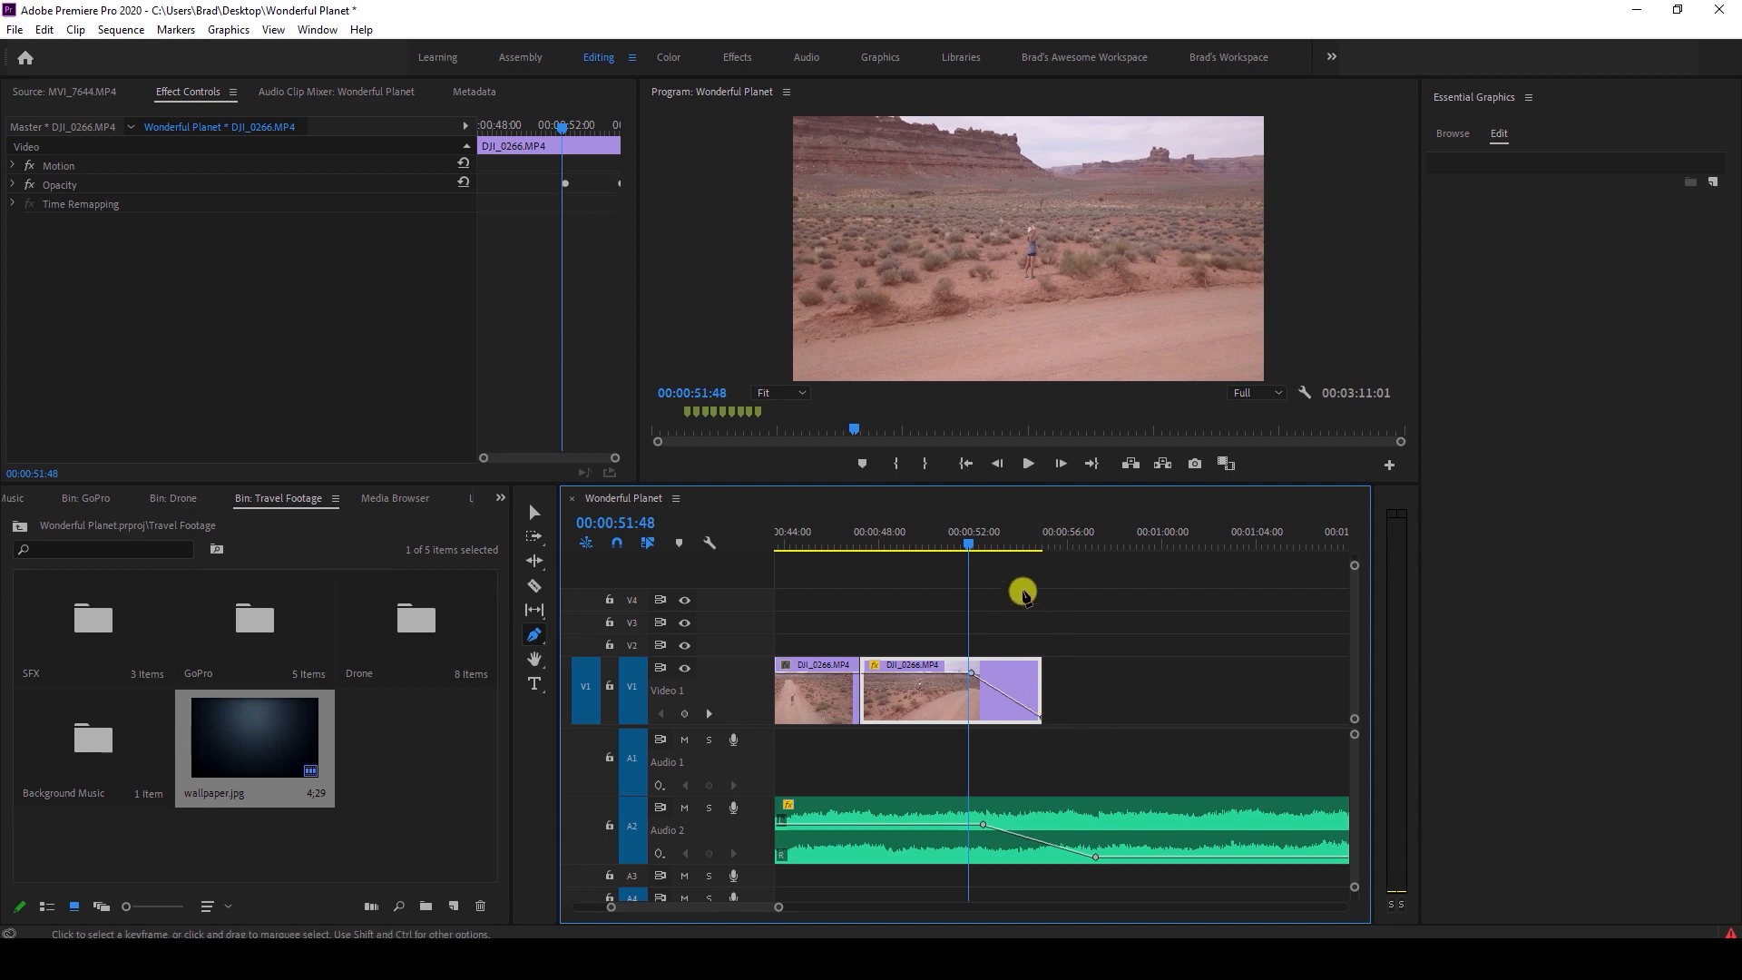
key(space)
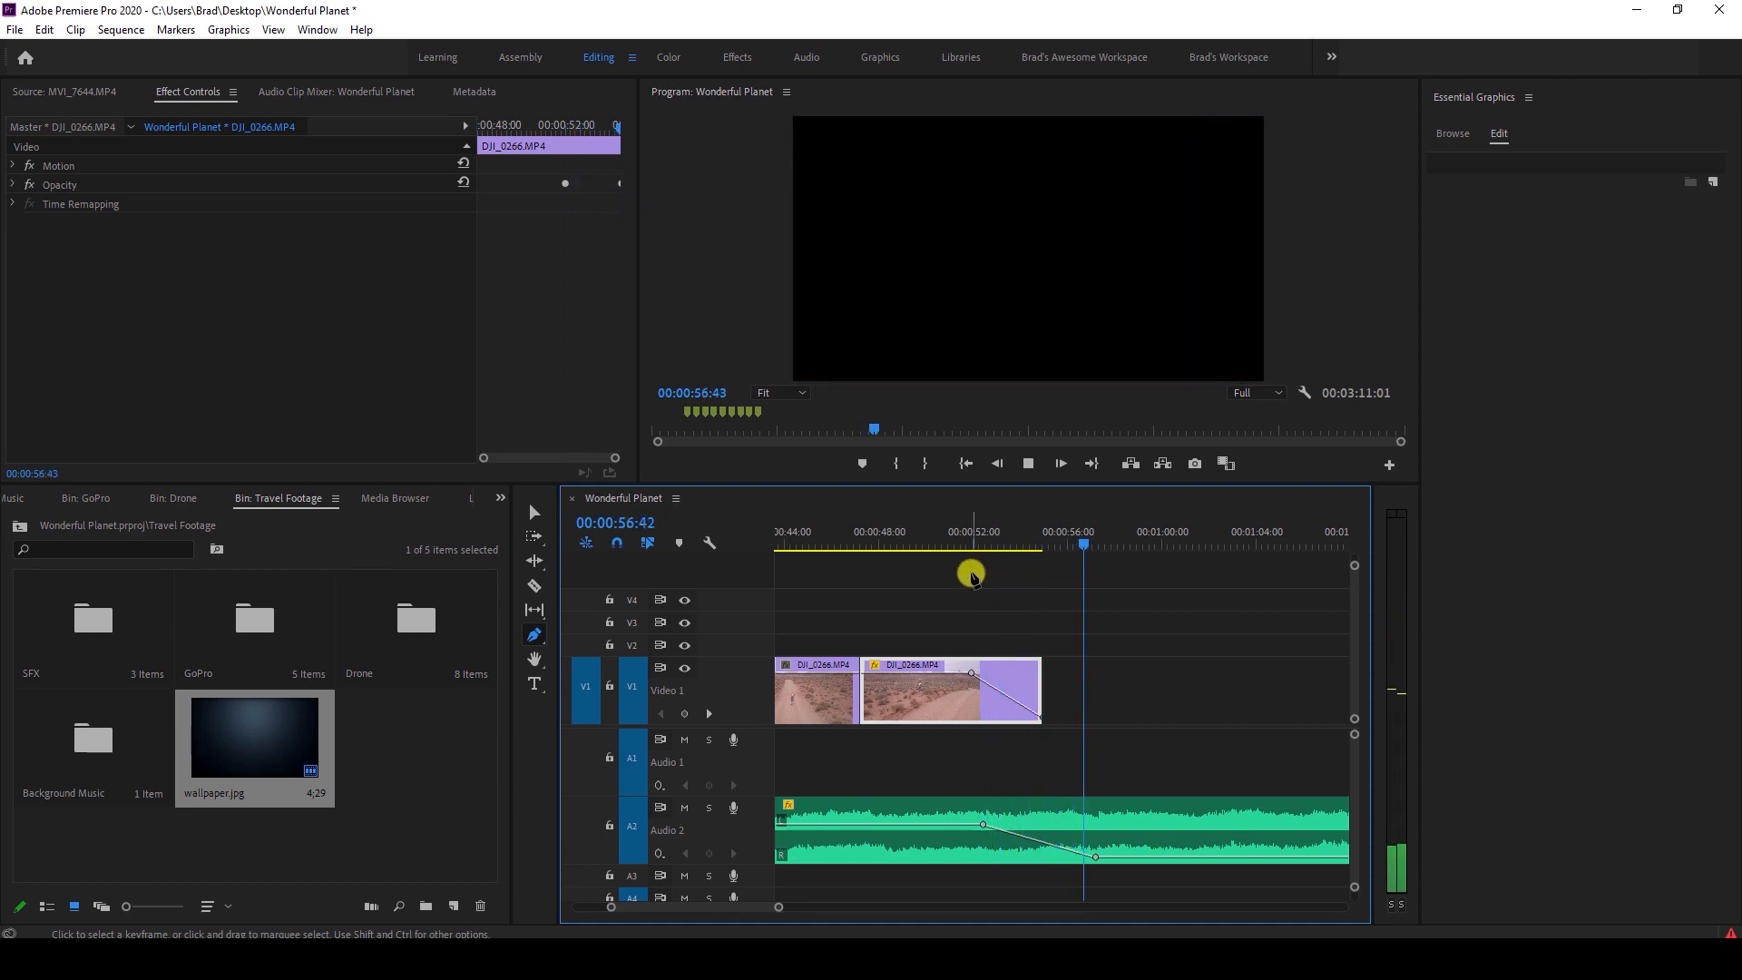
key(space)
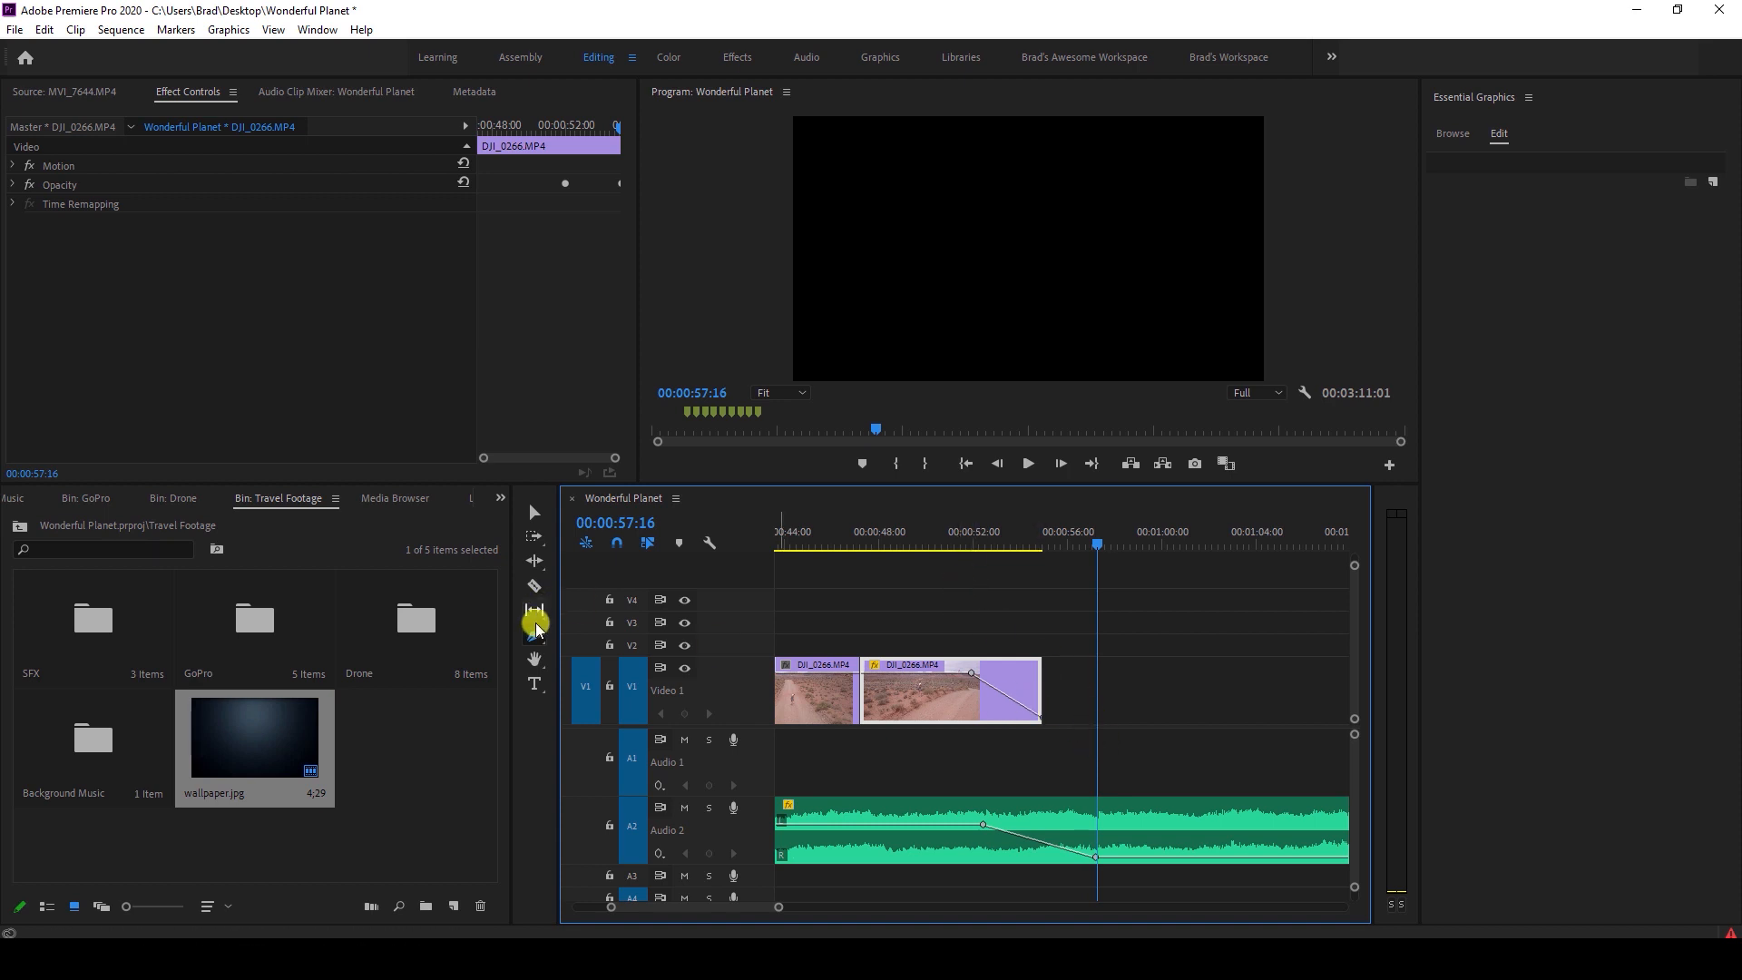
Cut the Audio 2 music with the Razor tool at 00:00:57:16 and delete the part after the cut.
click(535, 588)
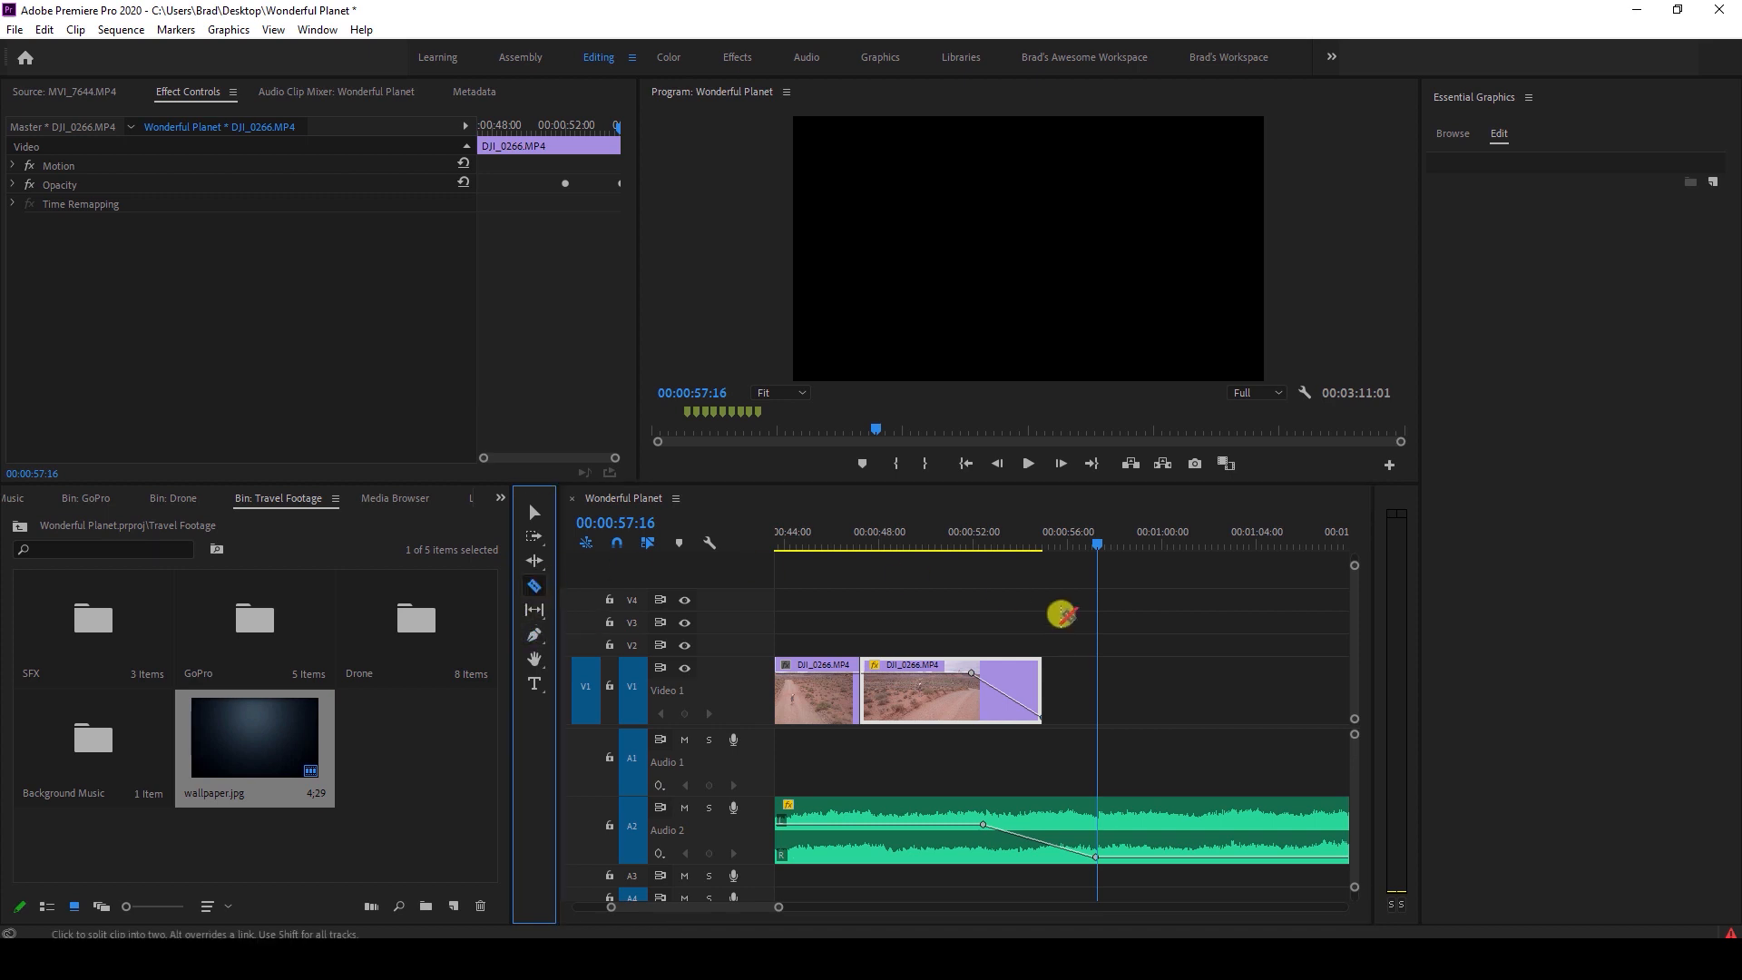
click(1097, 844)
key(v)
click(1174, 825)
key(Delete)
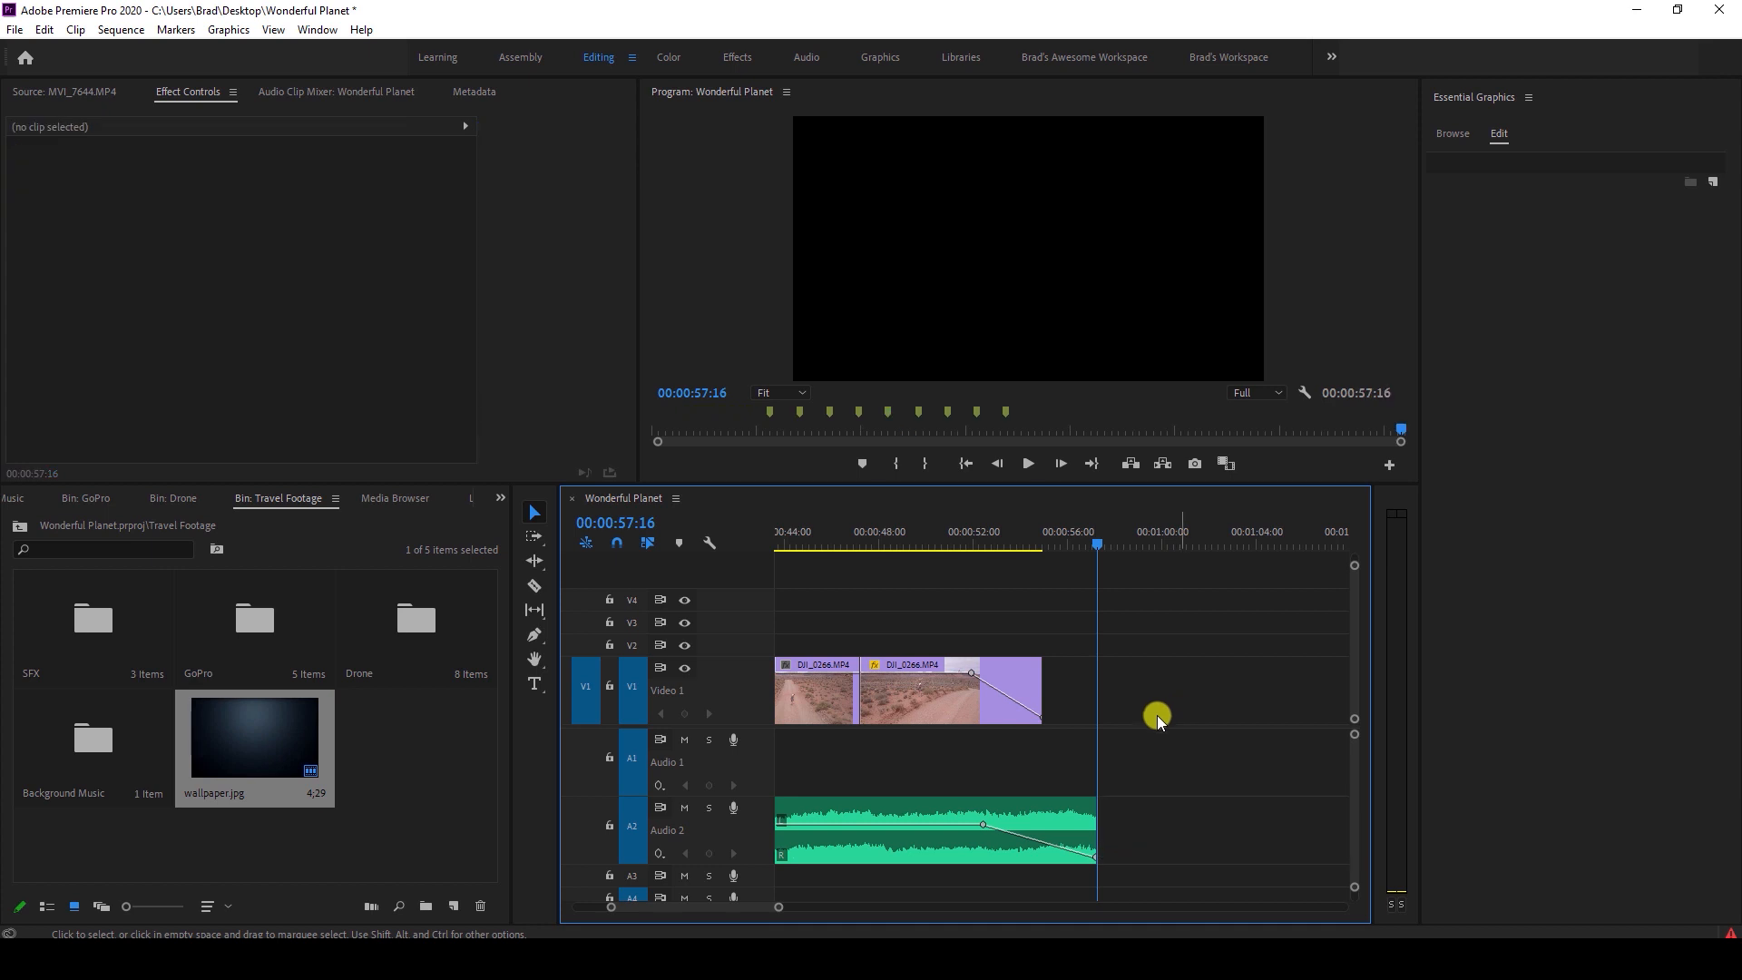
Extend the last DJI_0266.MP4 clip to 00:00:57:16 and move its two opacity keyframes in line with the music's fade keyframes.
key(minus)
key(minus)
key(minus)
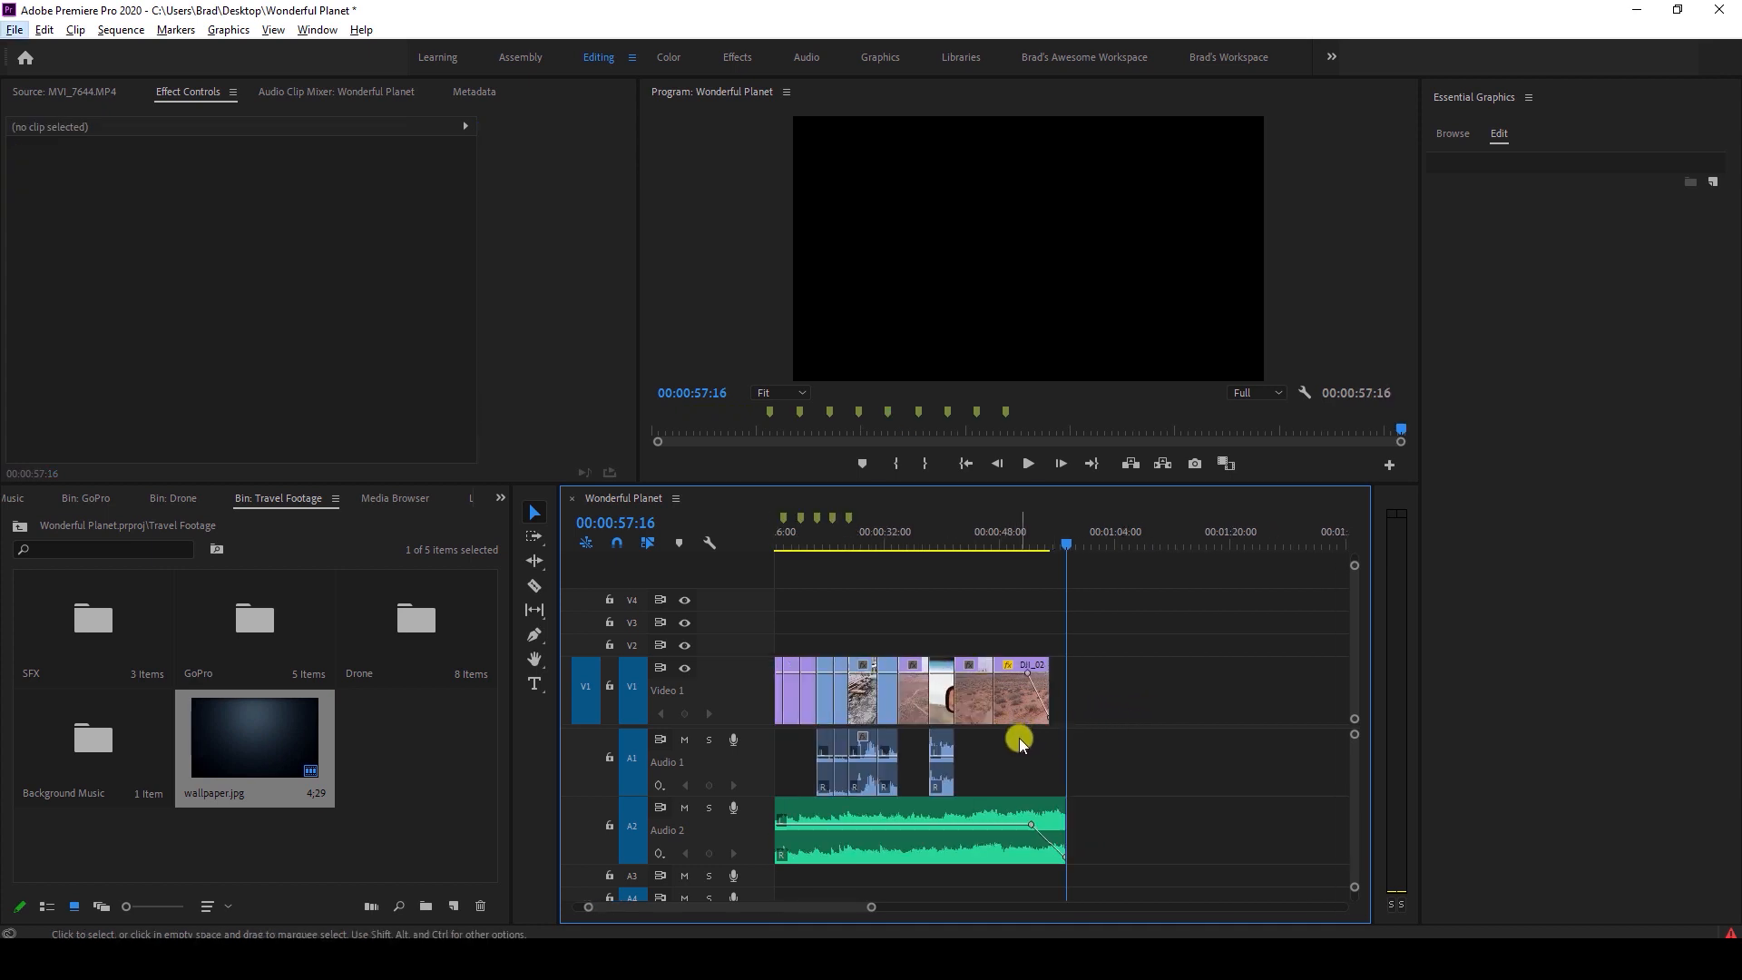
key(equal)
key(equal)
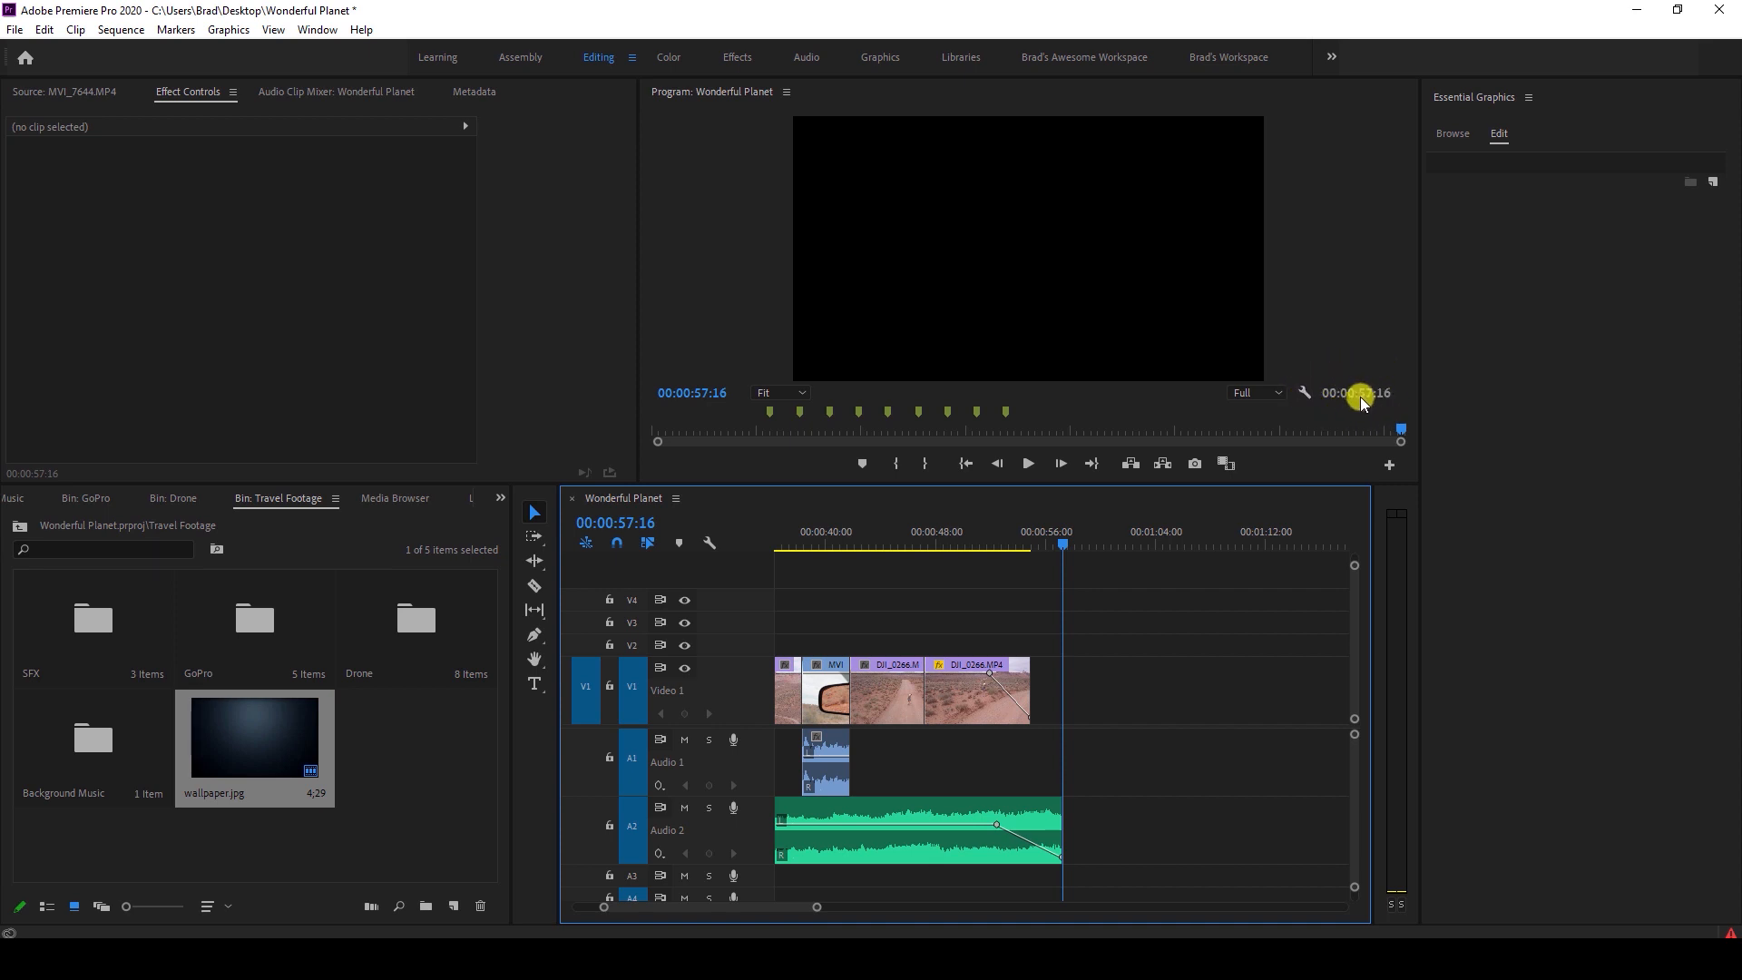
scroll(989, 676, up, 4)
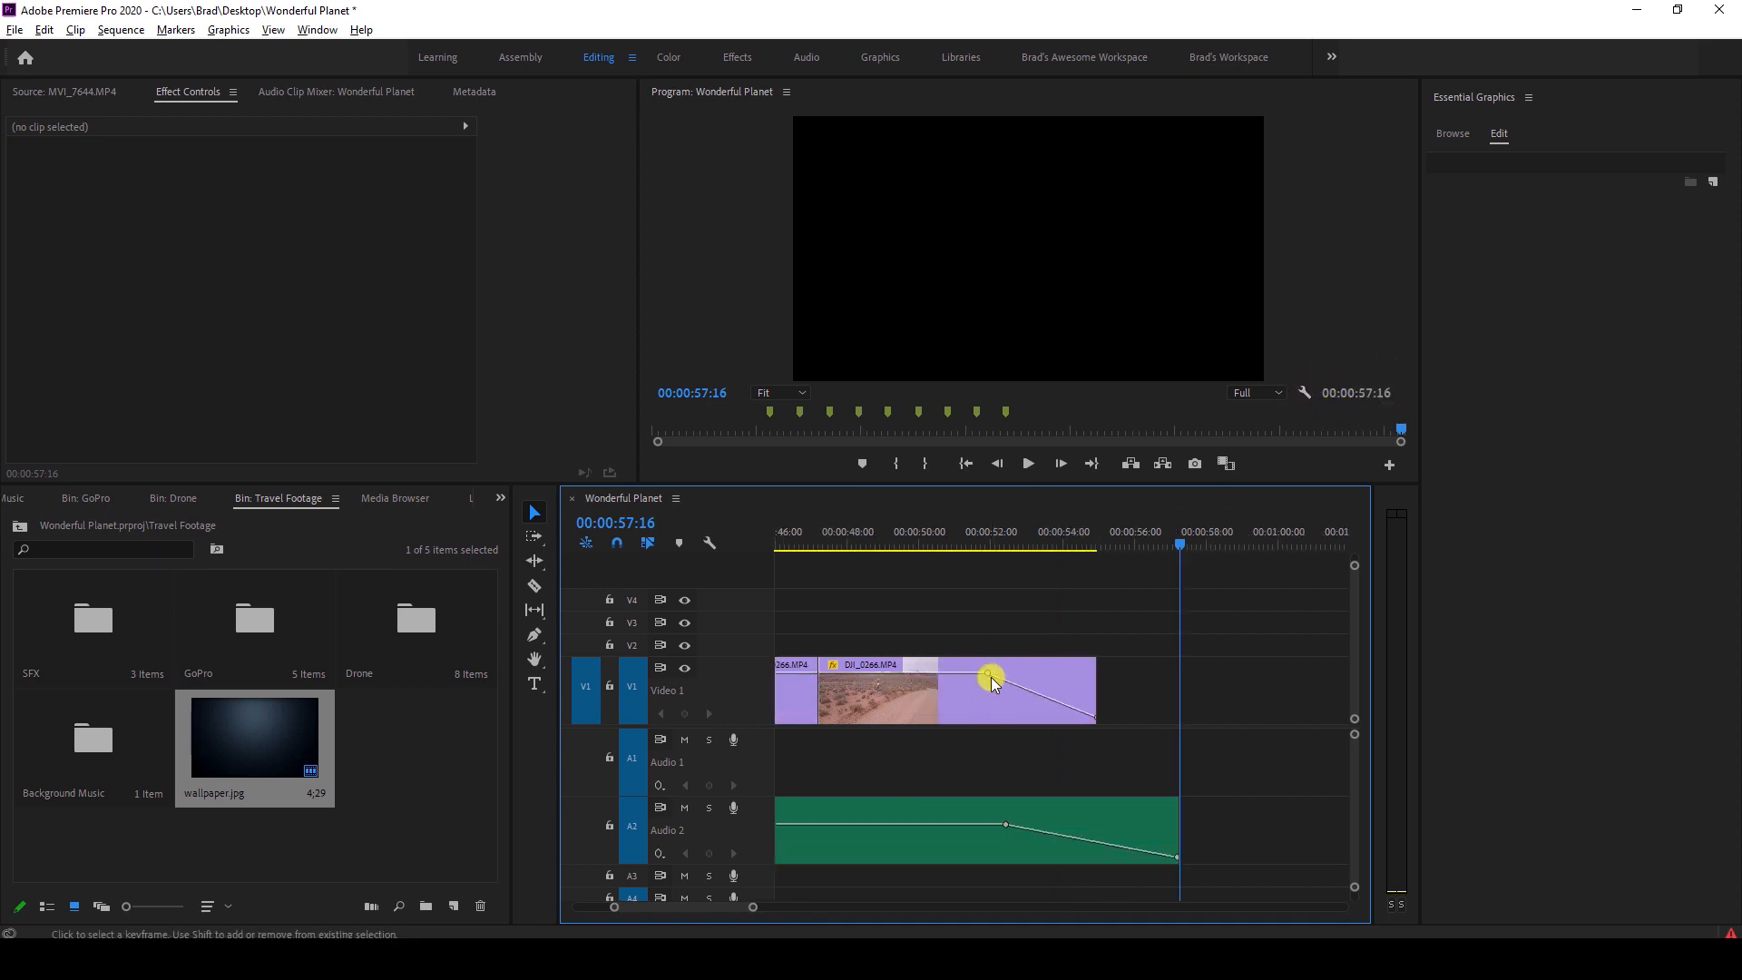
drag(1098, 678, 1179, 680)
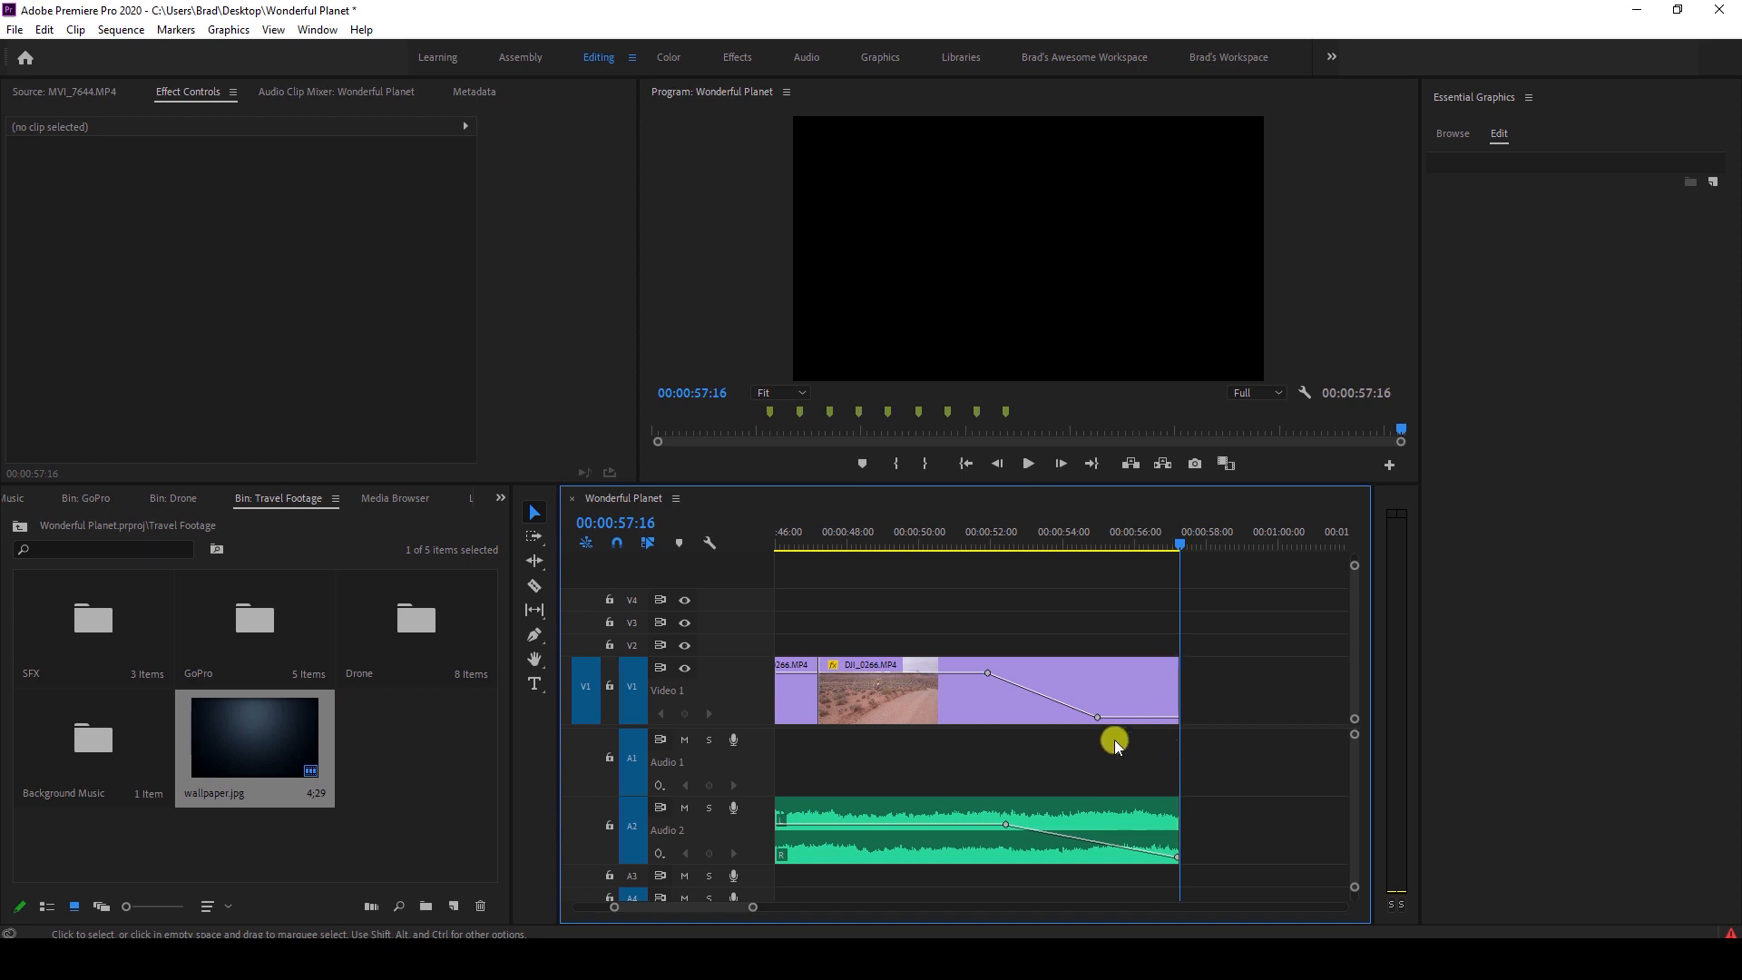
drag(1098, 721, 1181, 725)
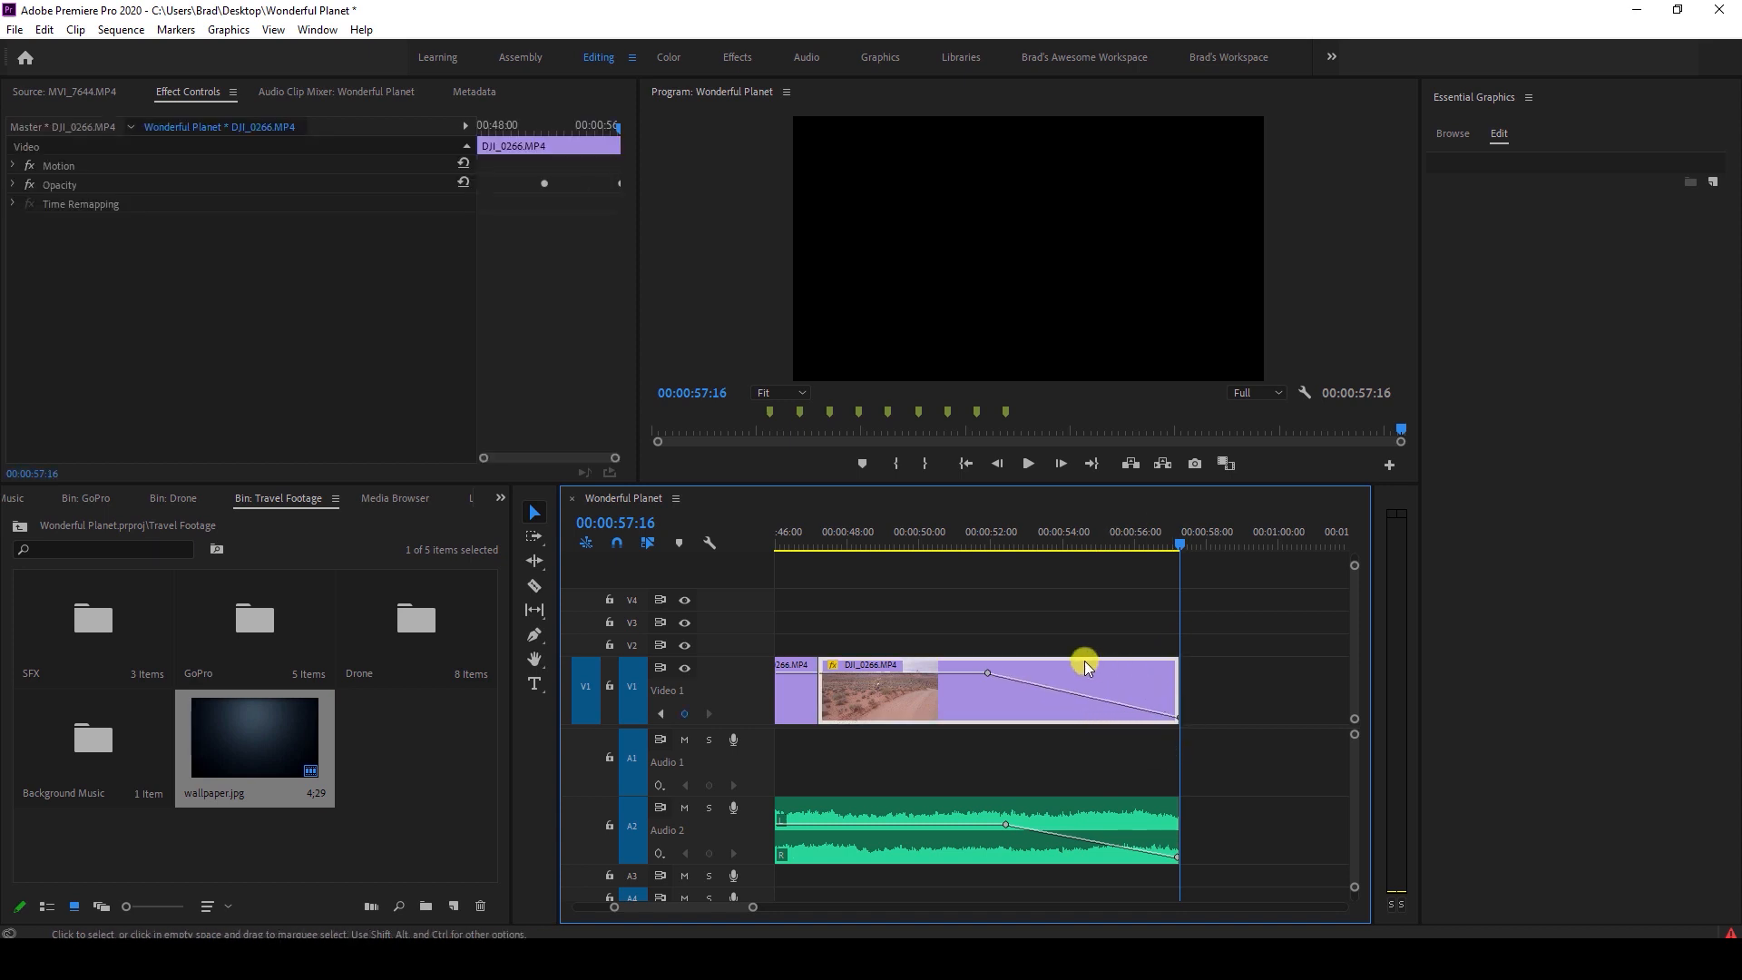
drag(989, 677, 1005, 673)
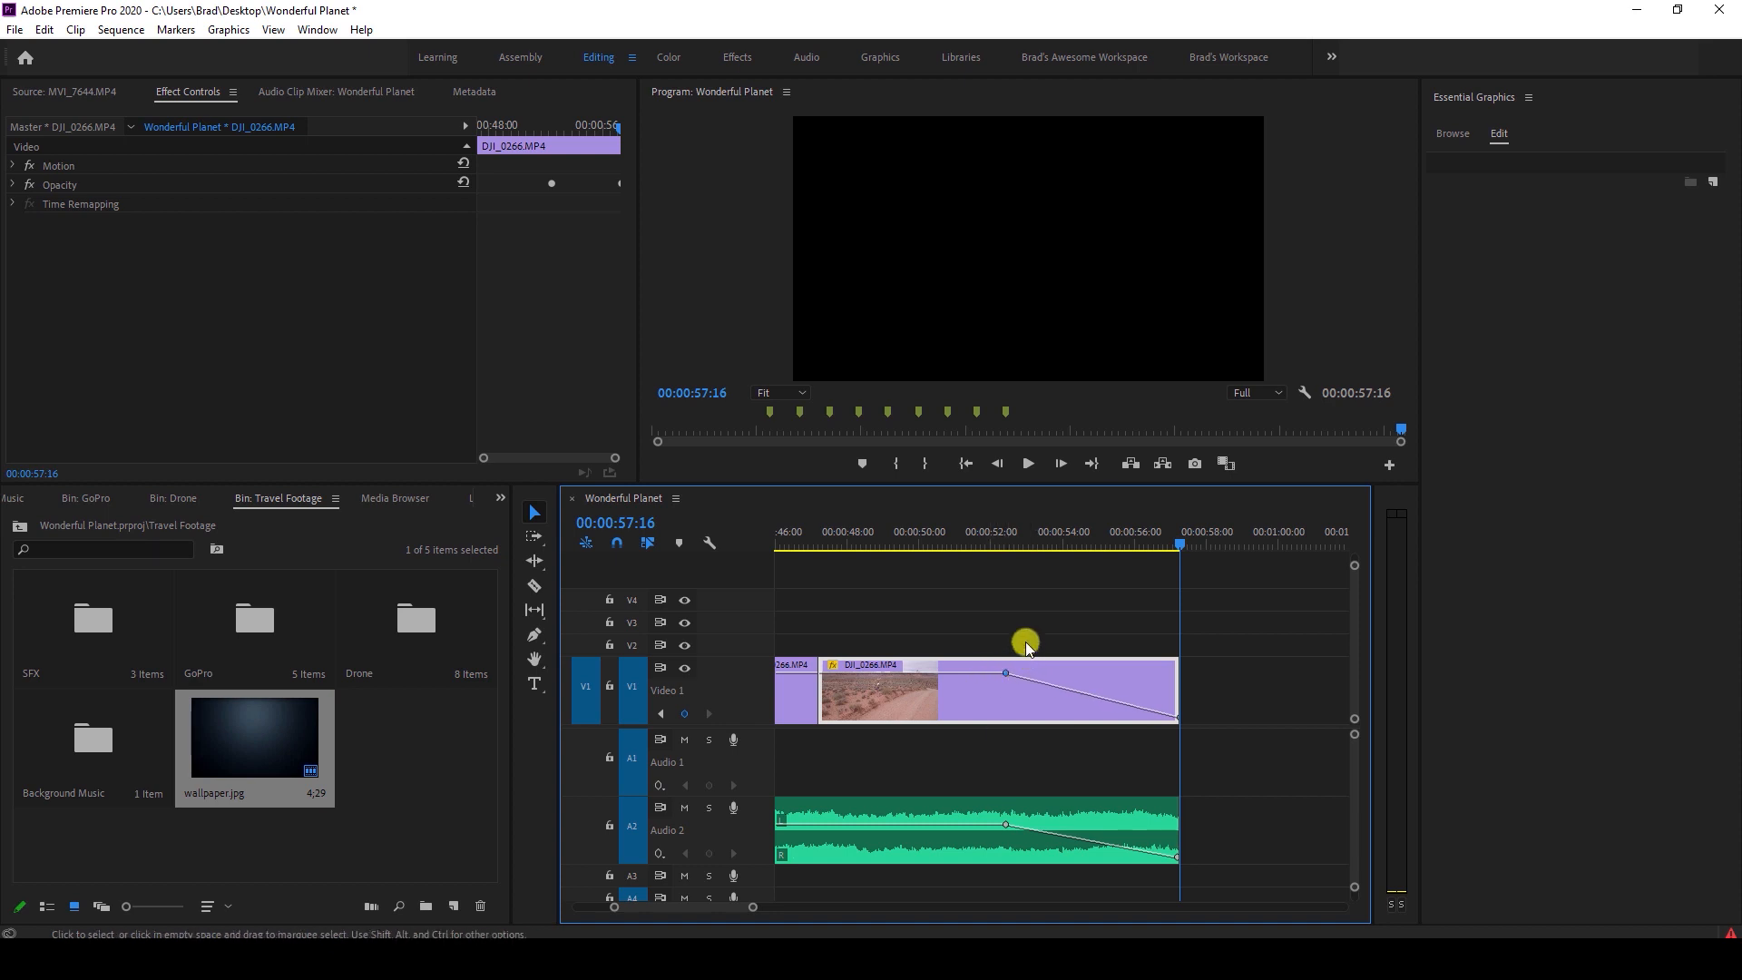
Play the combined picture and music fade-out from 00:00:52:28 to the sequence end and deselect the clip.
click(1001, 542)
drag(1003, 541, 1009, 542)
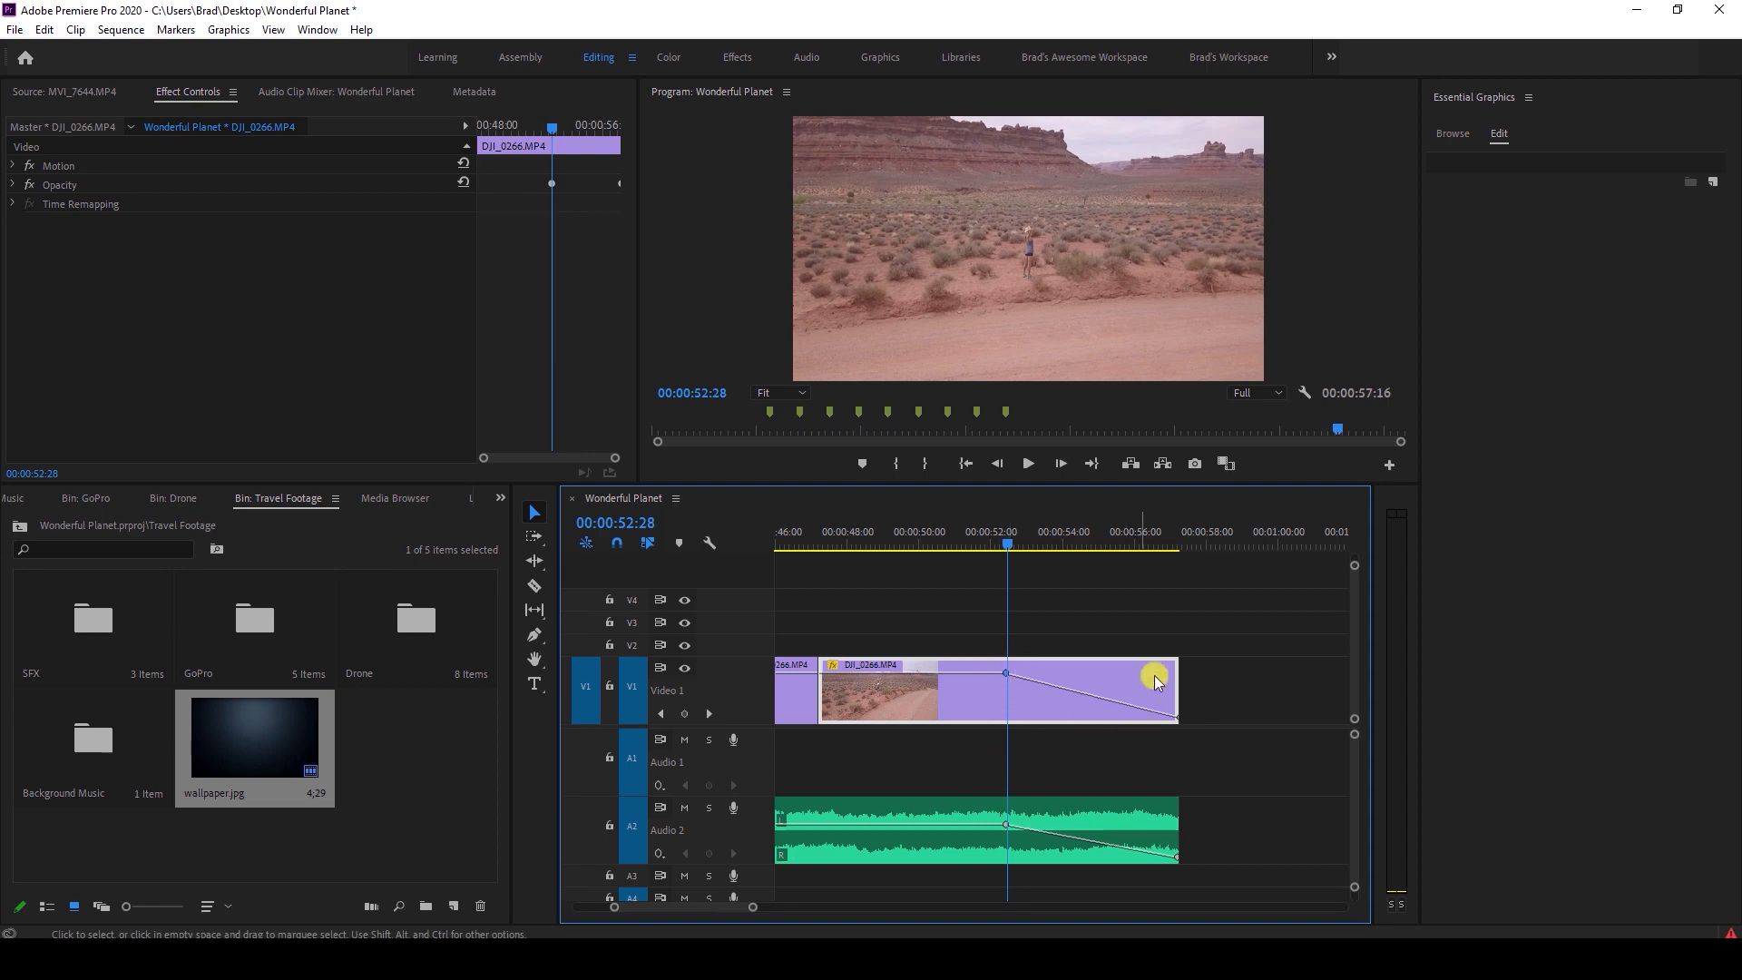
key(space)
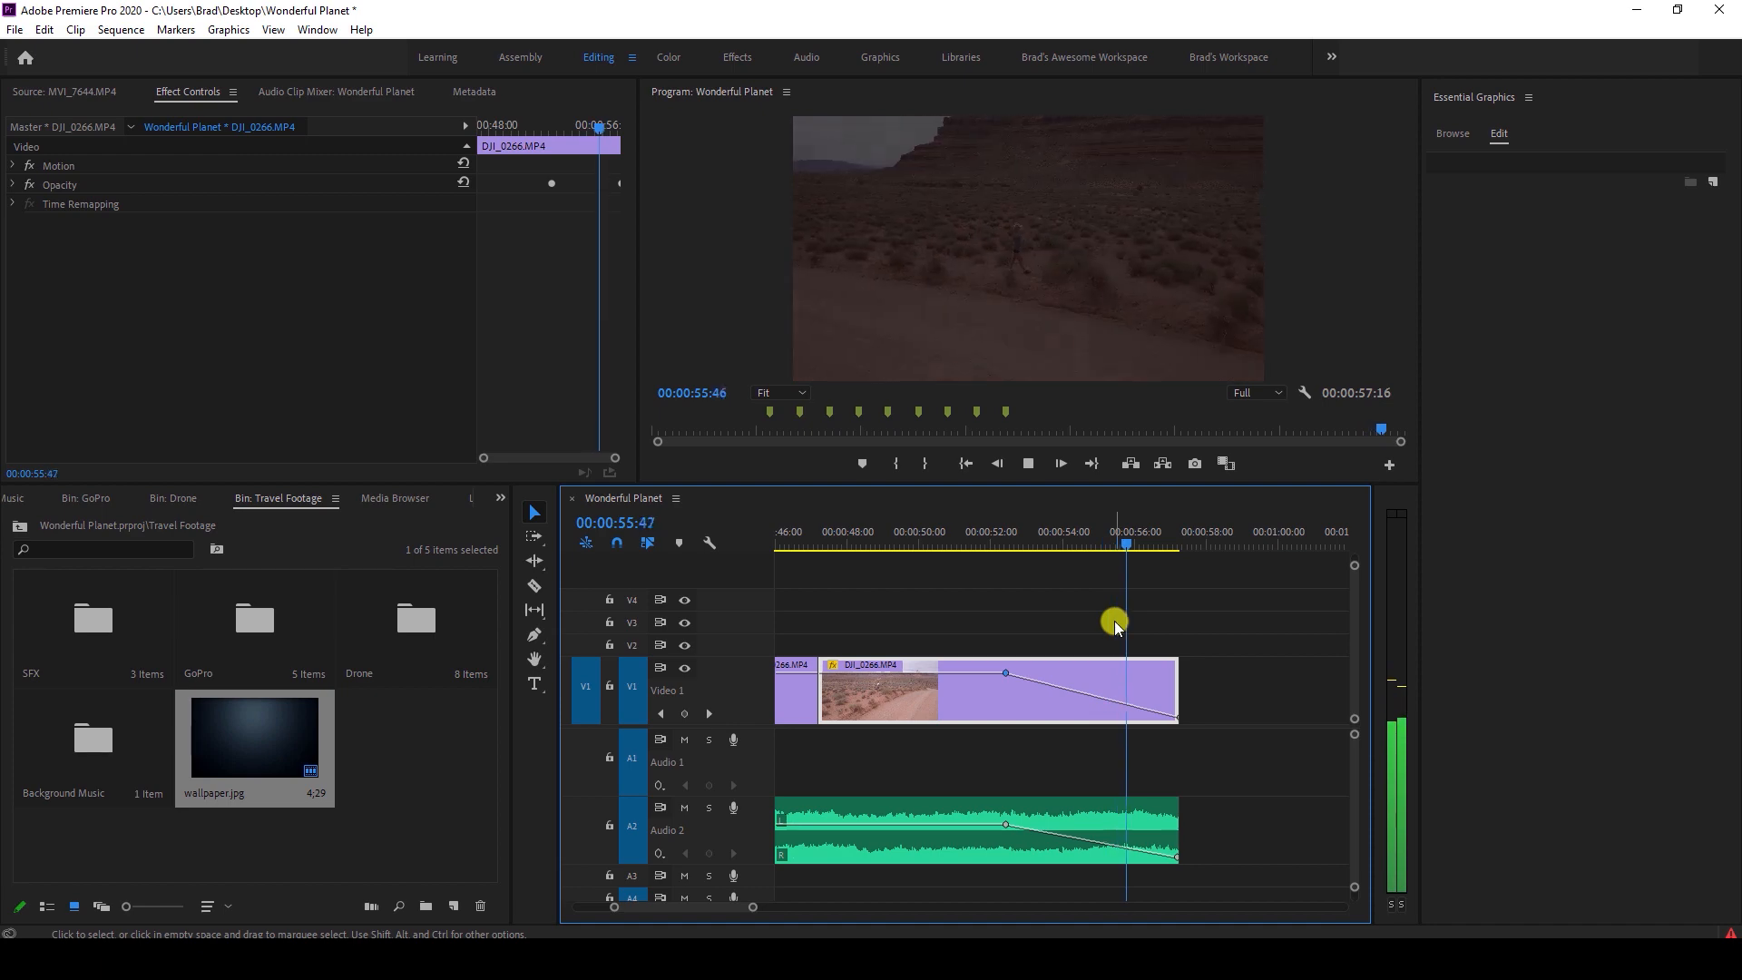
scroll(1081, 652, down, 3)
scroll(1080, 652, down, 3)
click(1045, 630)
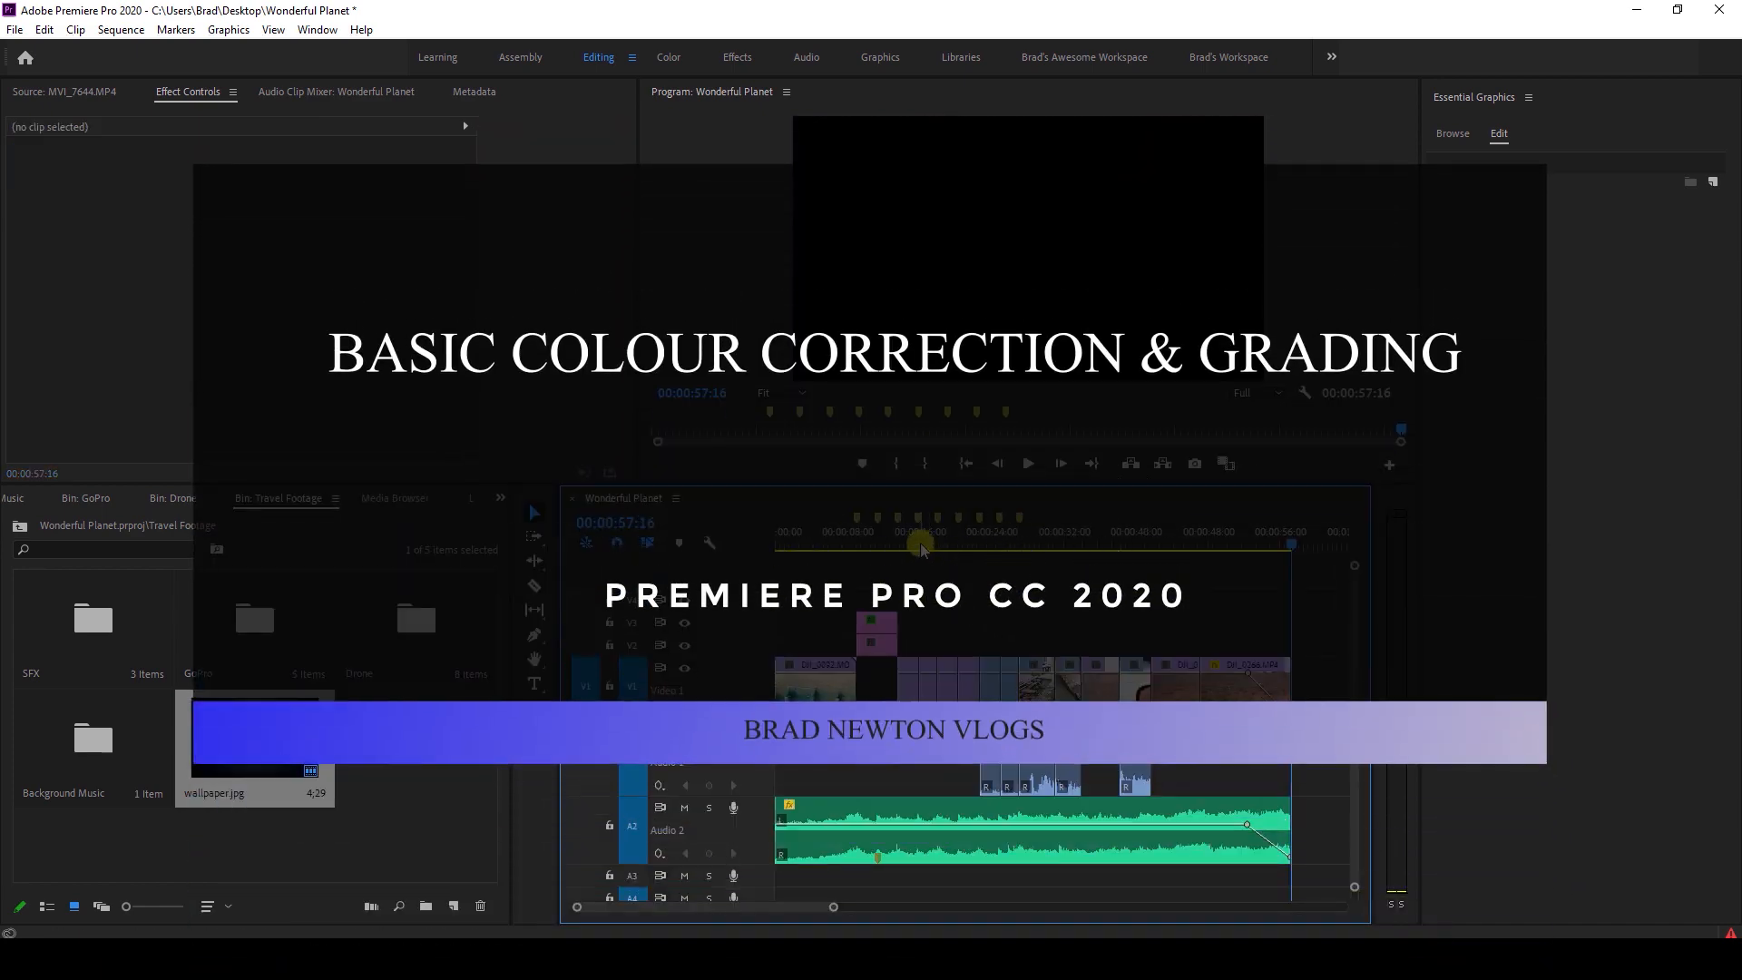
Examine the colours of the beach clips after the title between about 00:00:14 and 00:00:19, returning to 00:00:14:24.
click(910, 540)
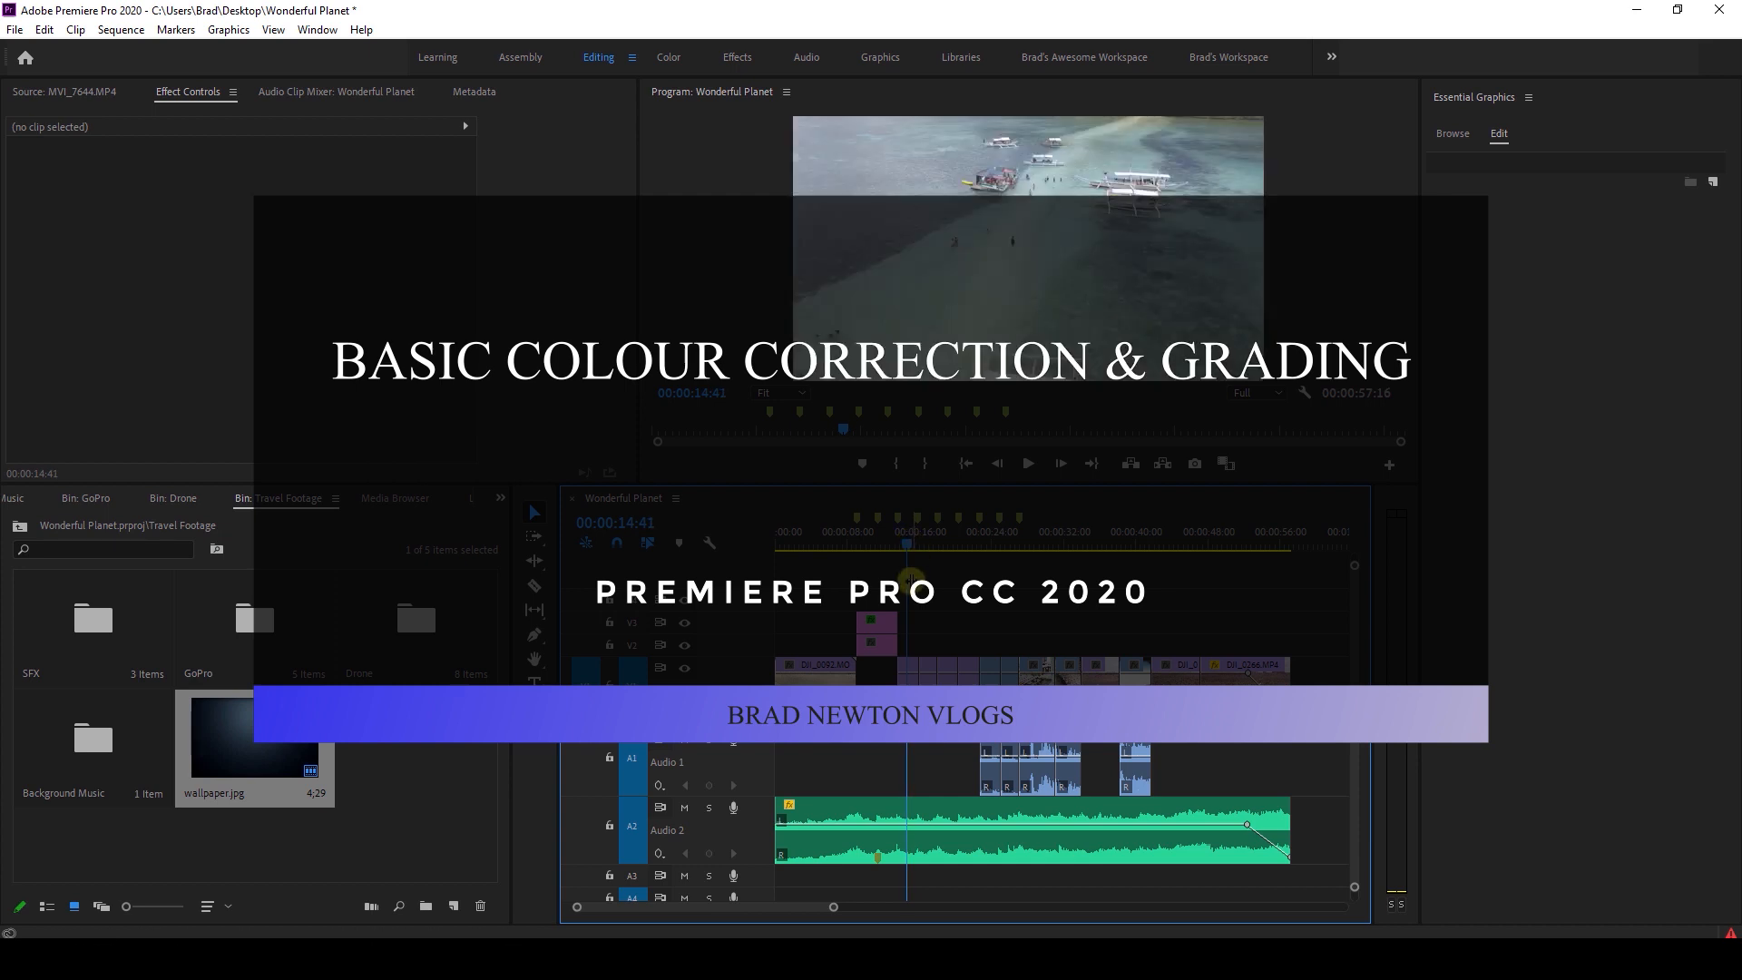
scroll(906, 624, up, 2)
scroll(905, 624, down, 2)
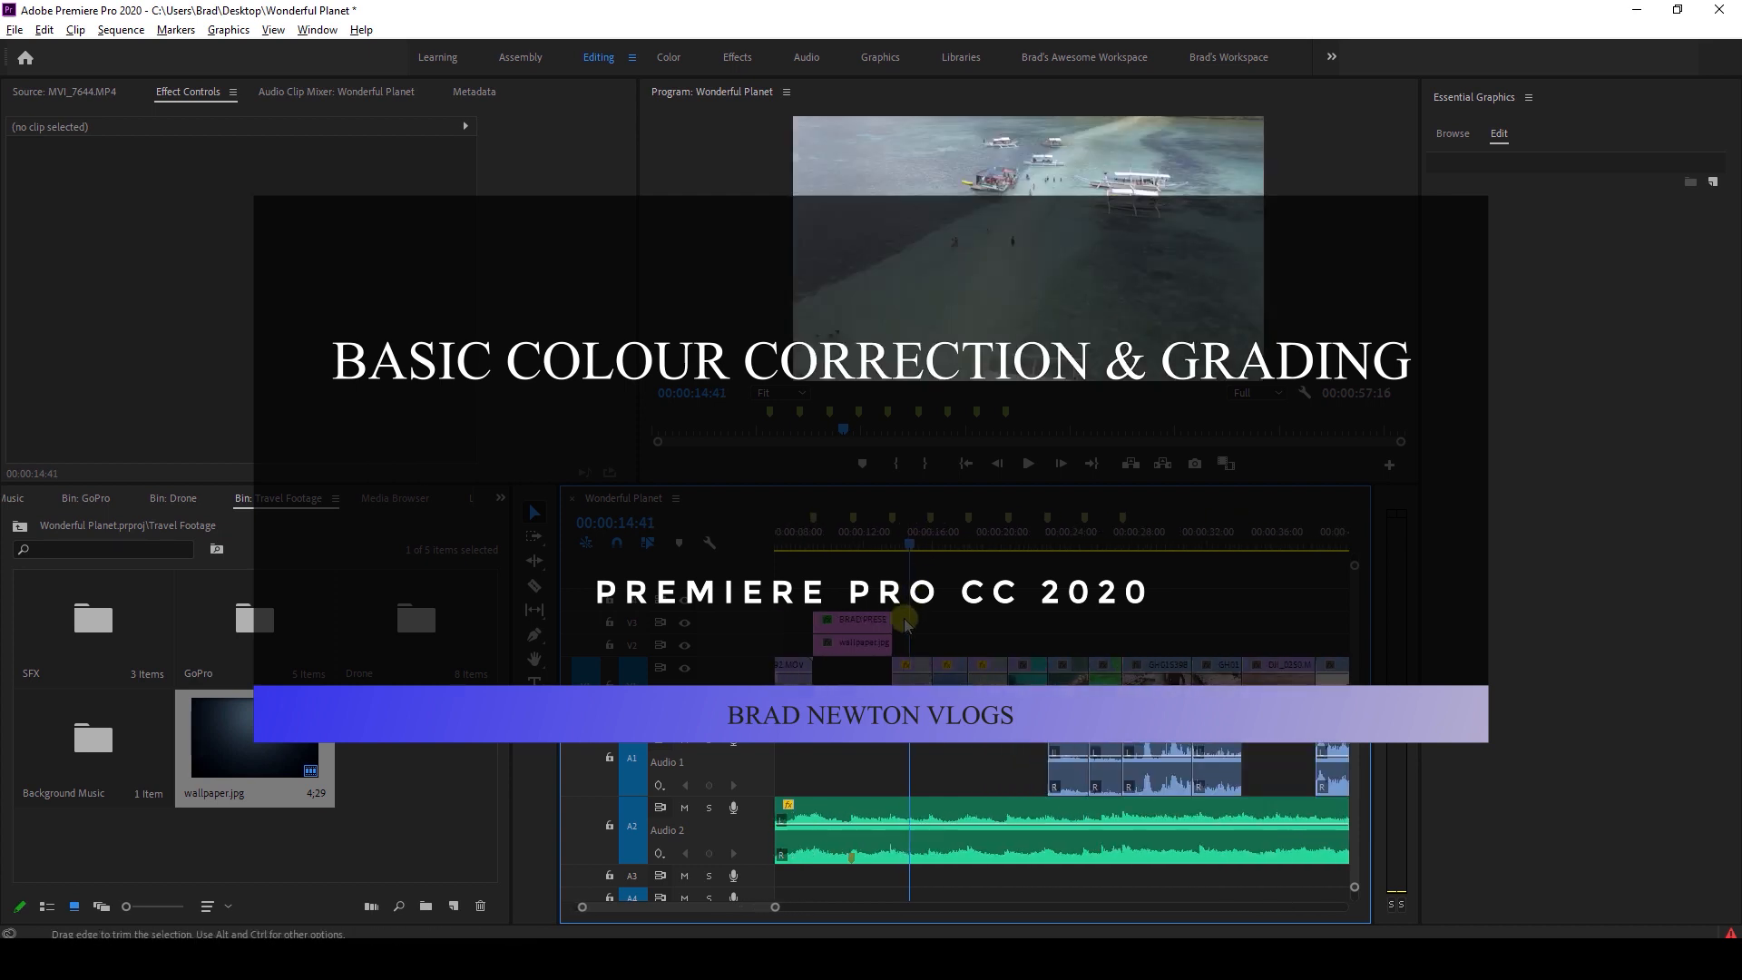
scroll(905, 624, up, 2)
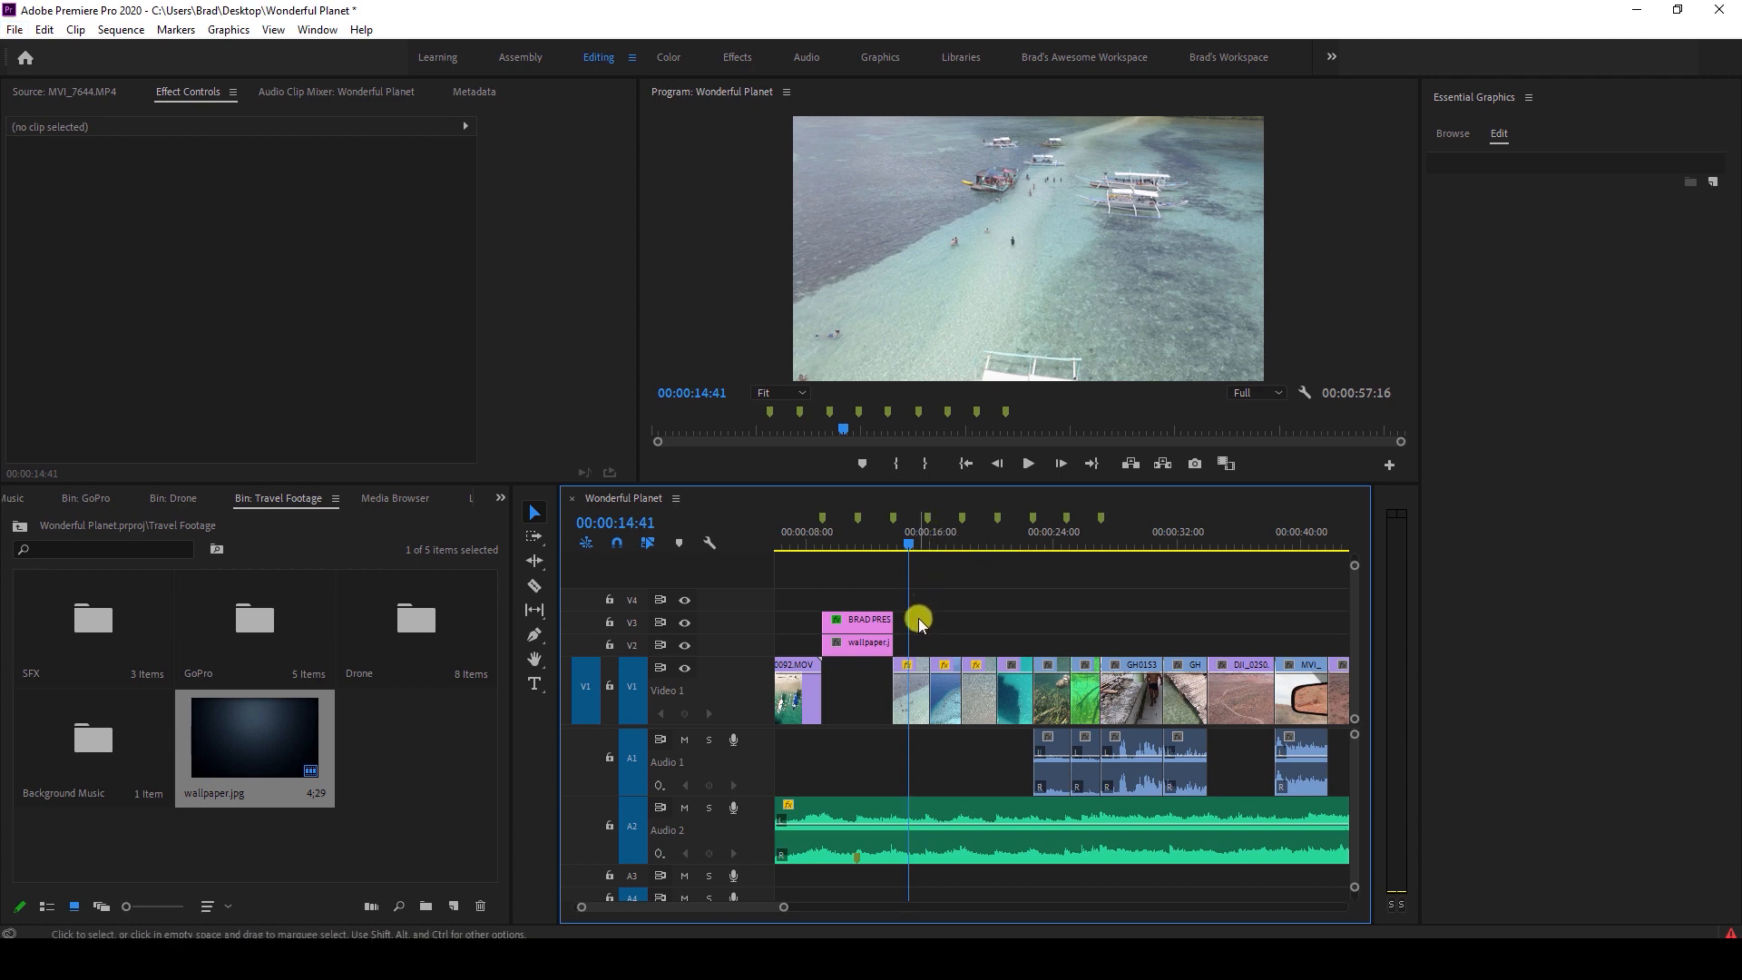
scroll(918, 618, down, 2)
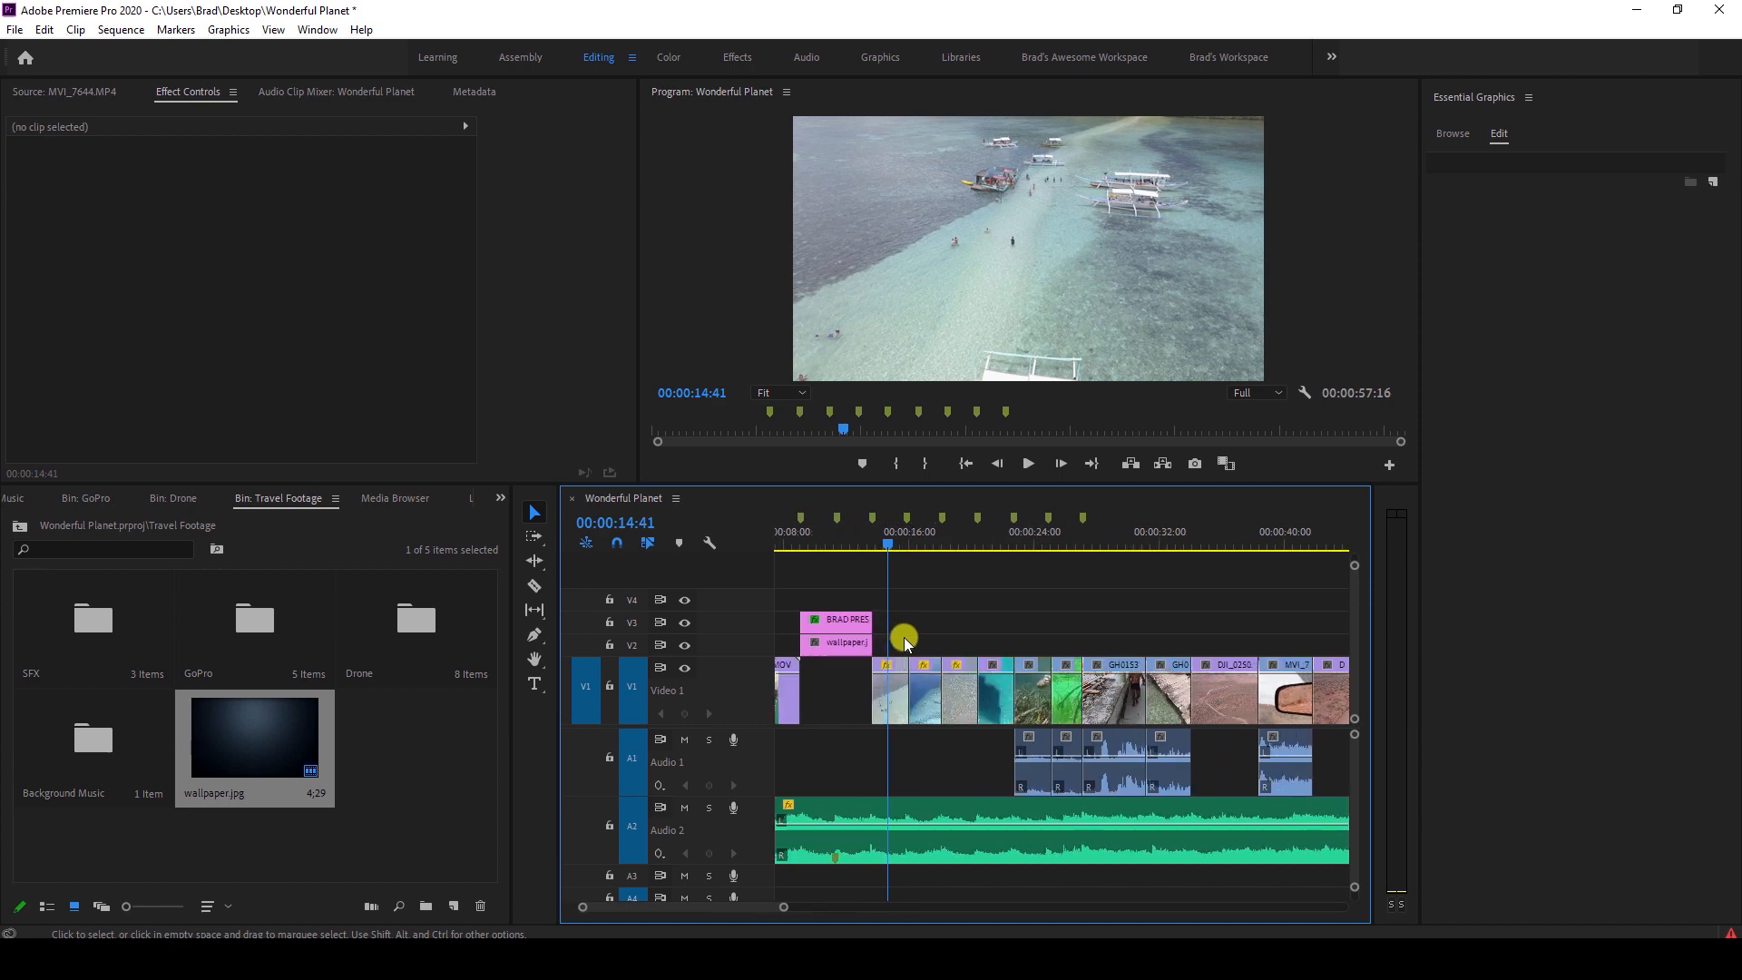
click(923, 540)
drag(955, 542, 959, 541)
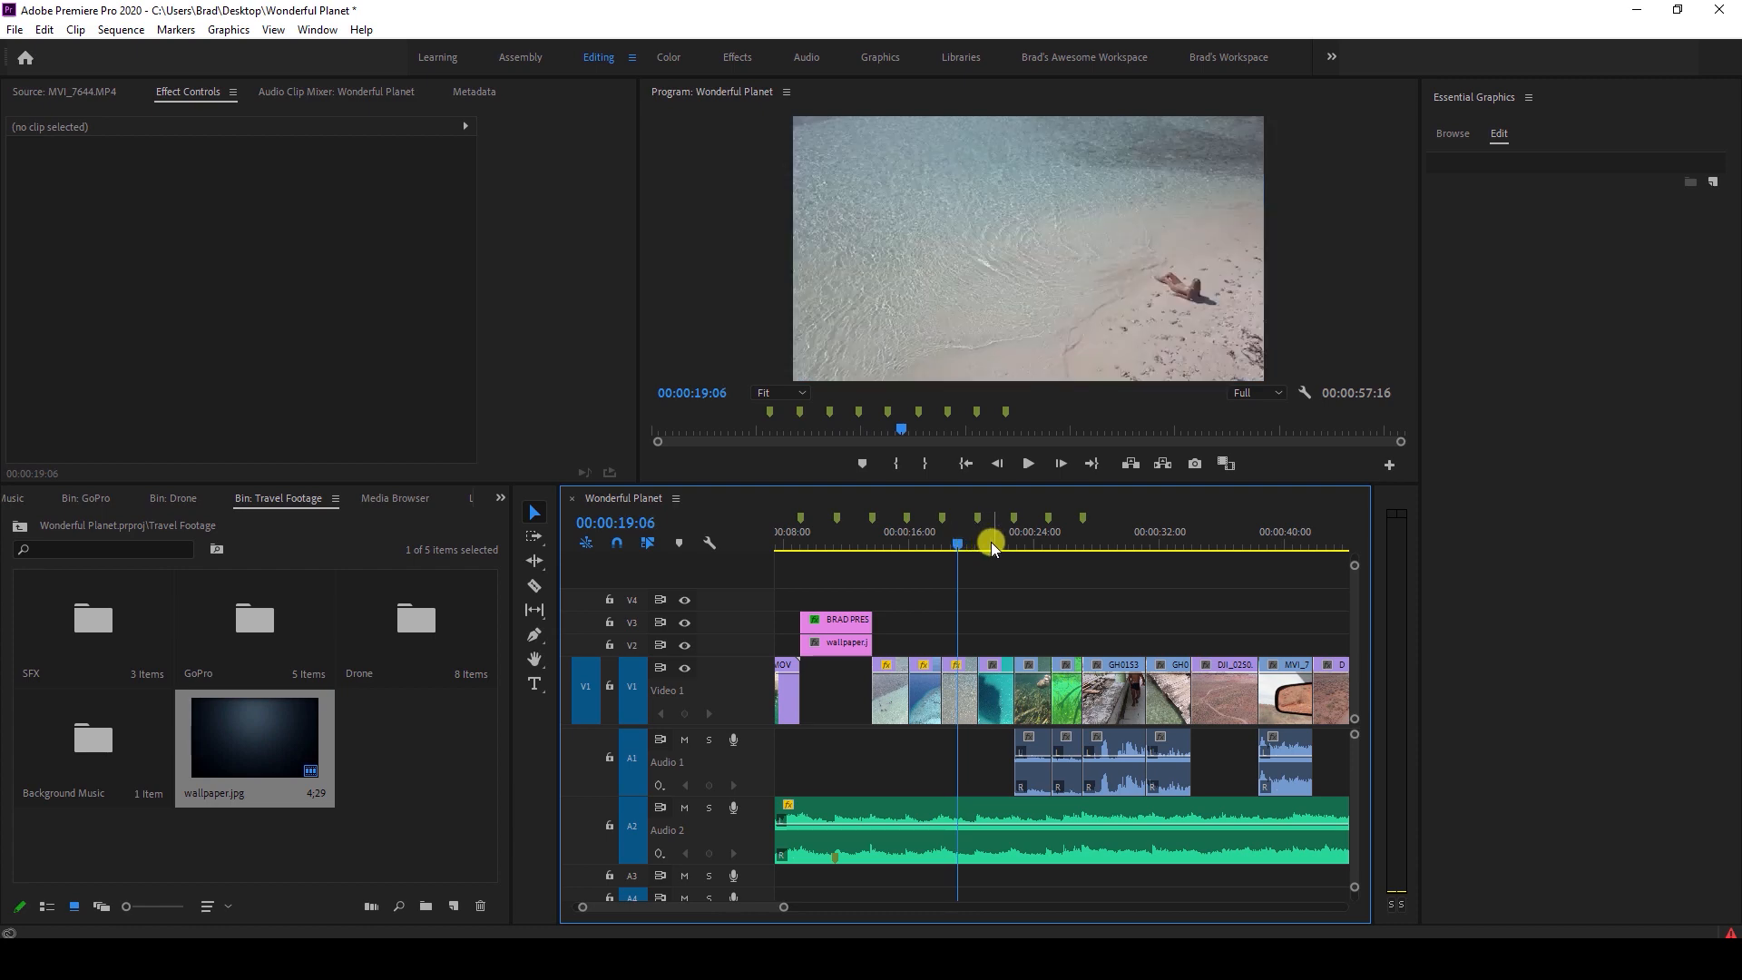
click(885, 543)
scroll(878, 604, down, 2)
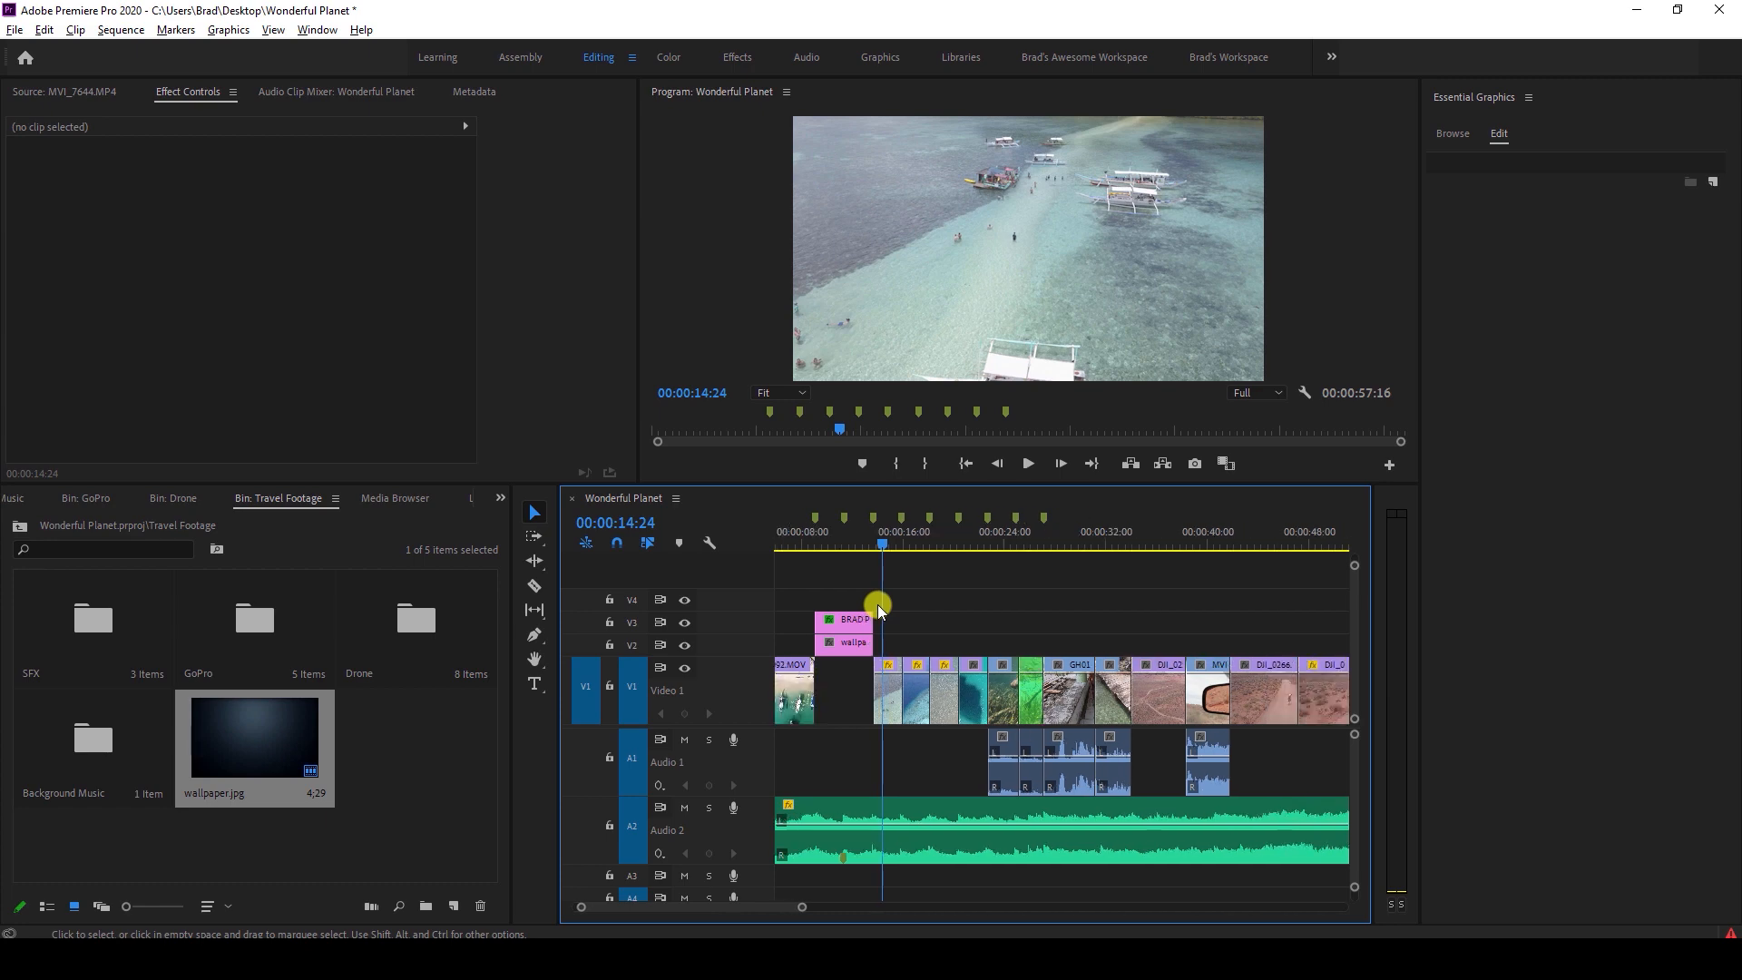
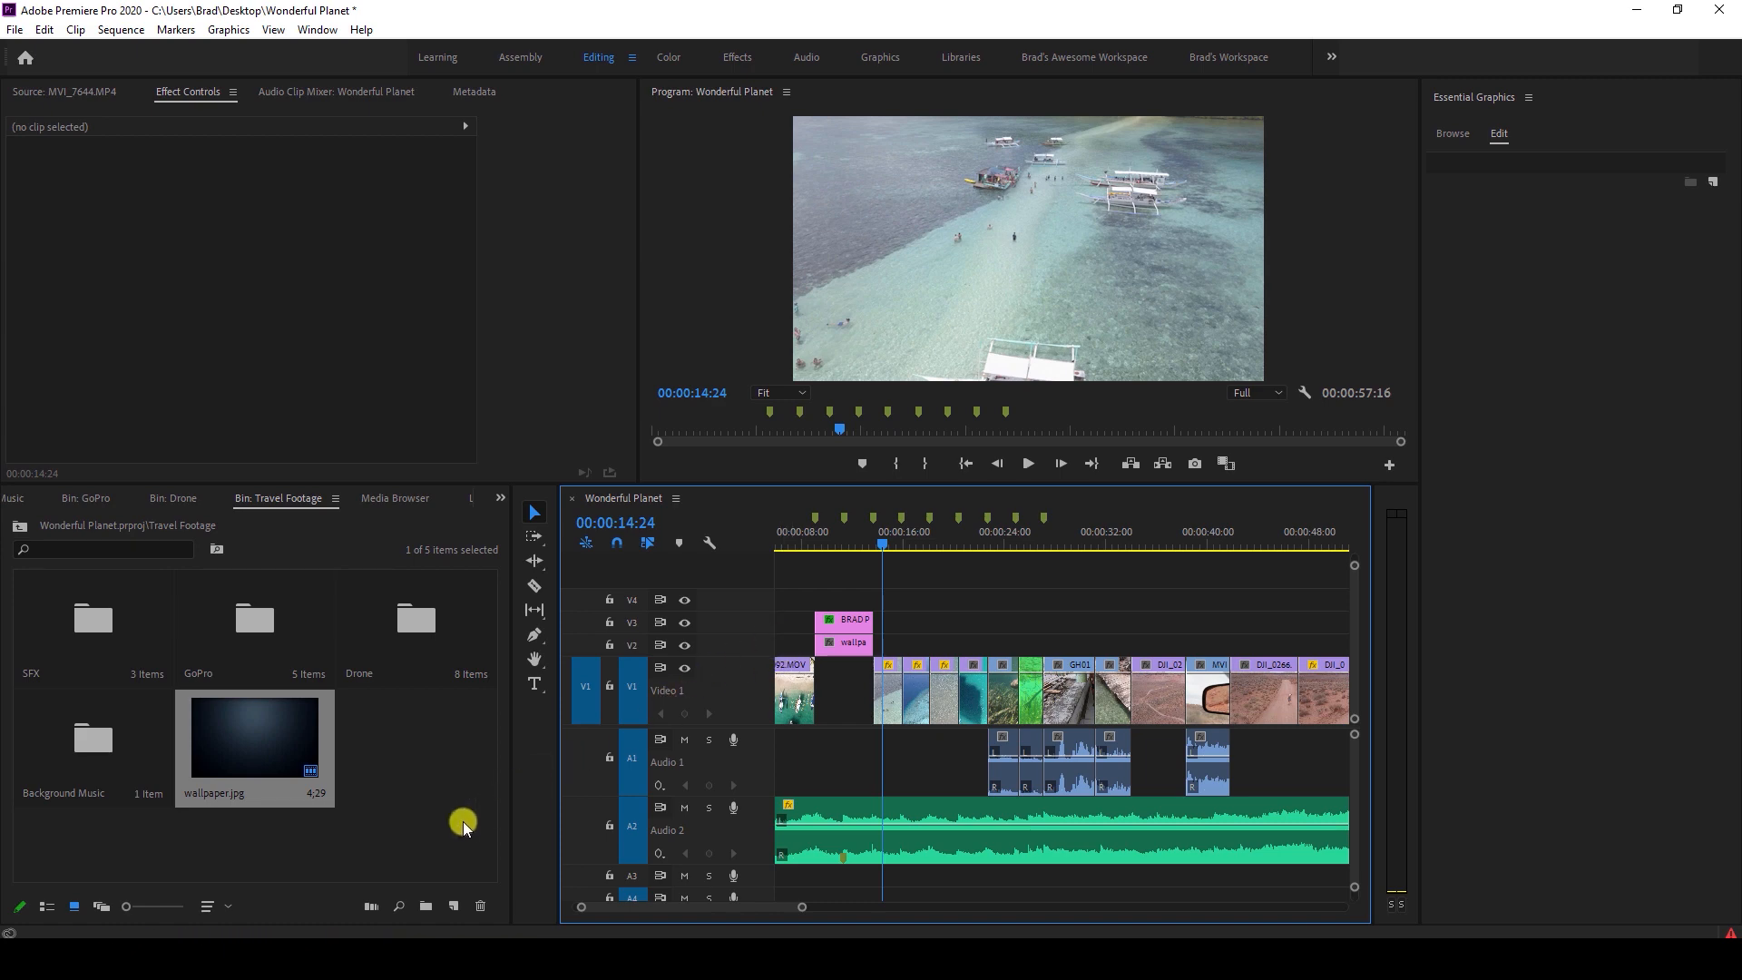
Create a 1920 x 1080, 59.94 fps adjustment layer and place it on V4 from 00:00:13:41, where the title ends.
click(453, 907)
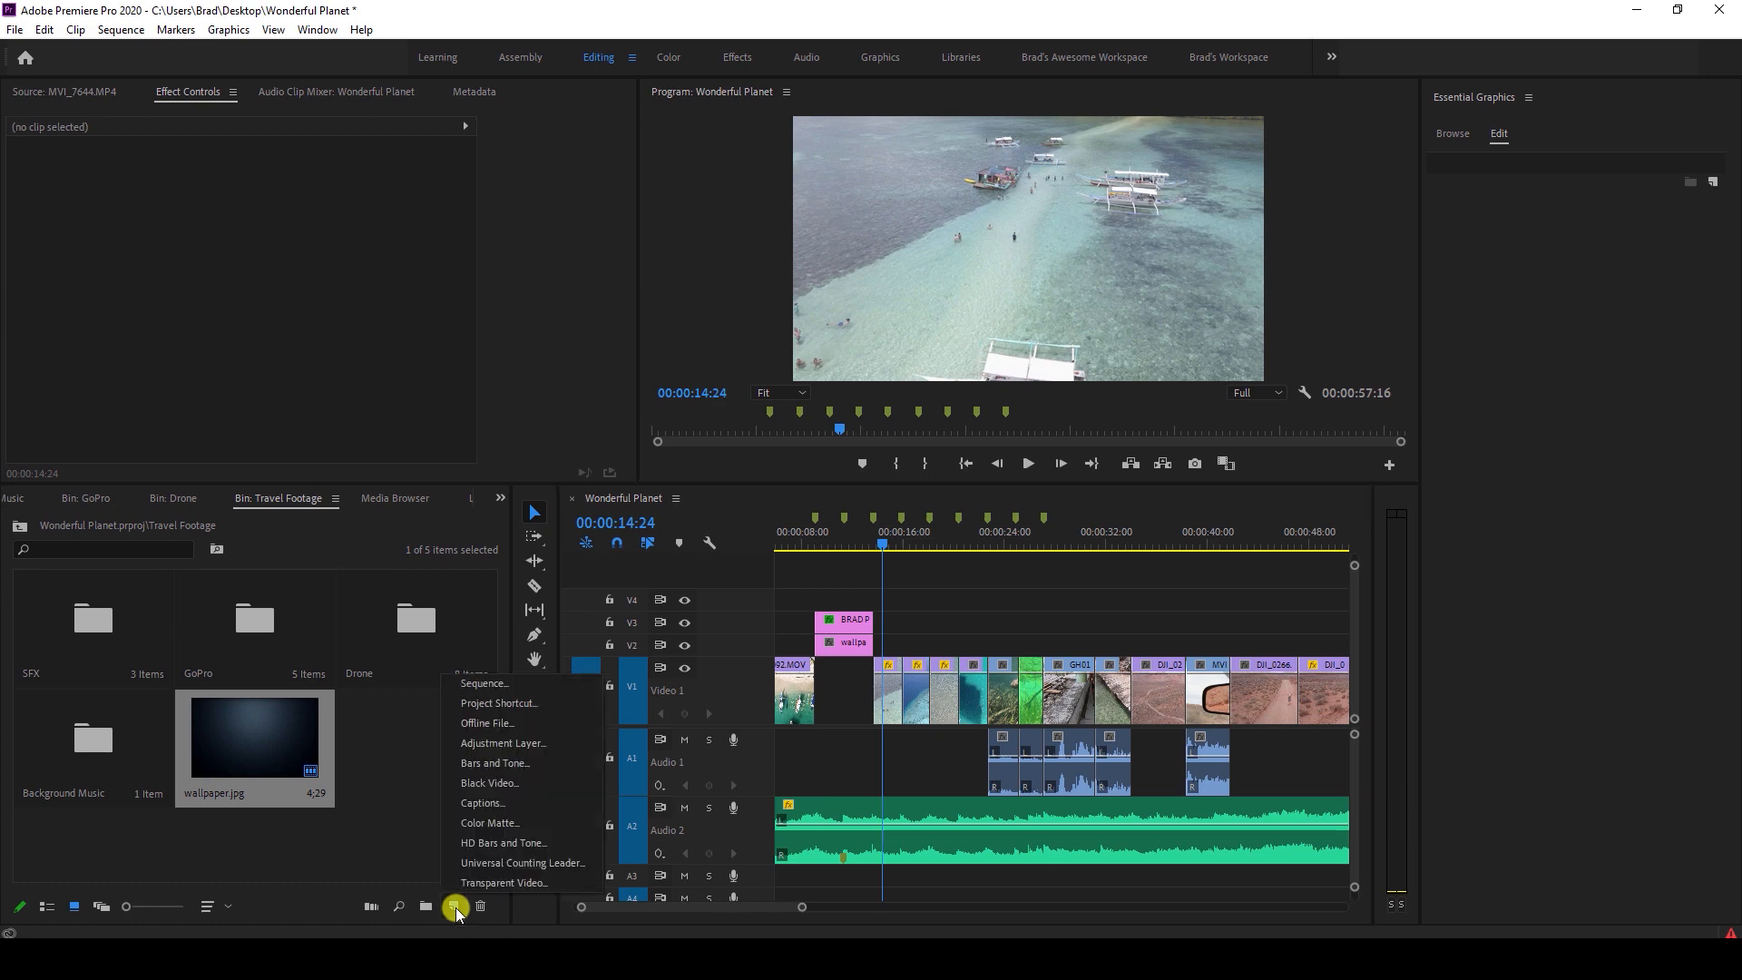
click(544, 743)
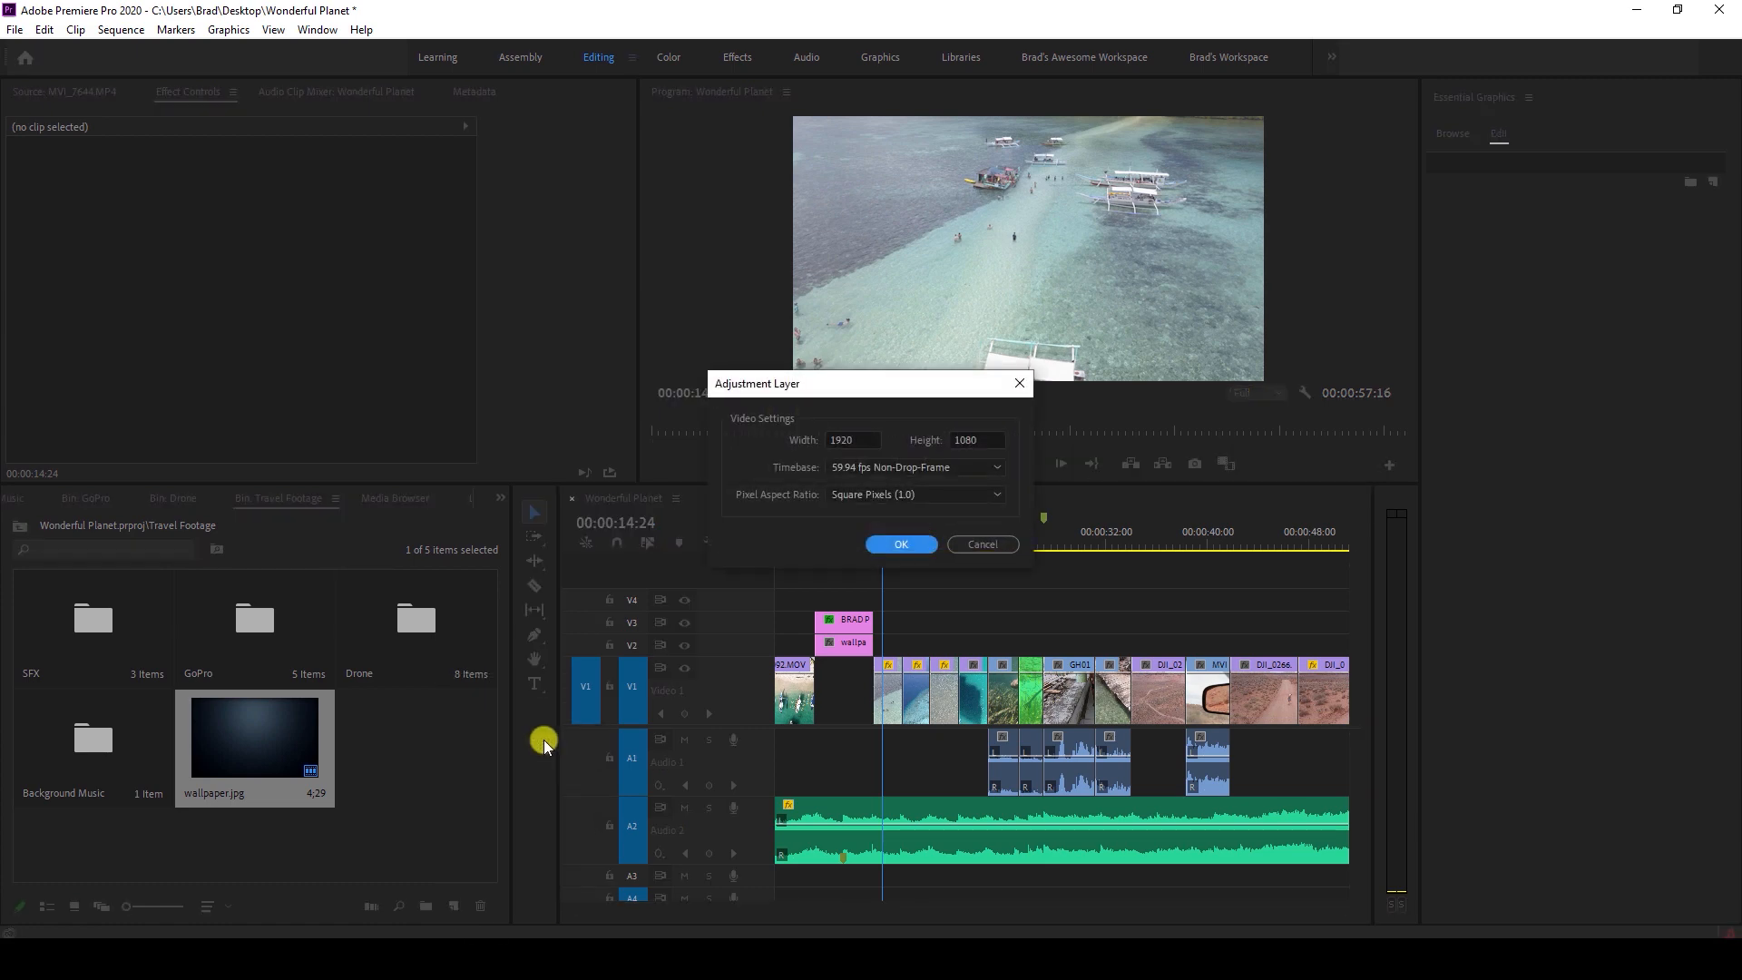
click(905, 543)
drag(372, 846, 878, 606)
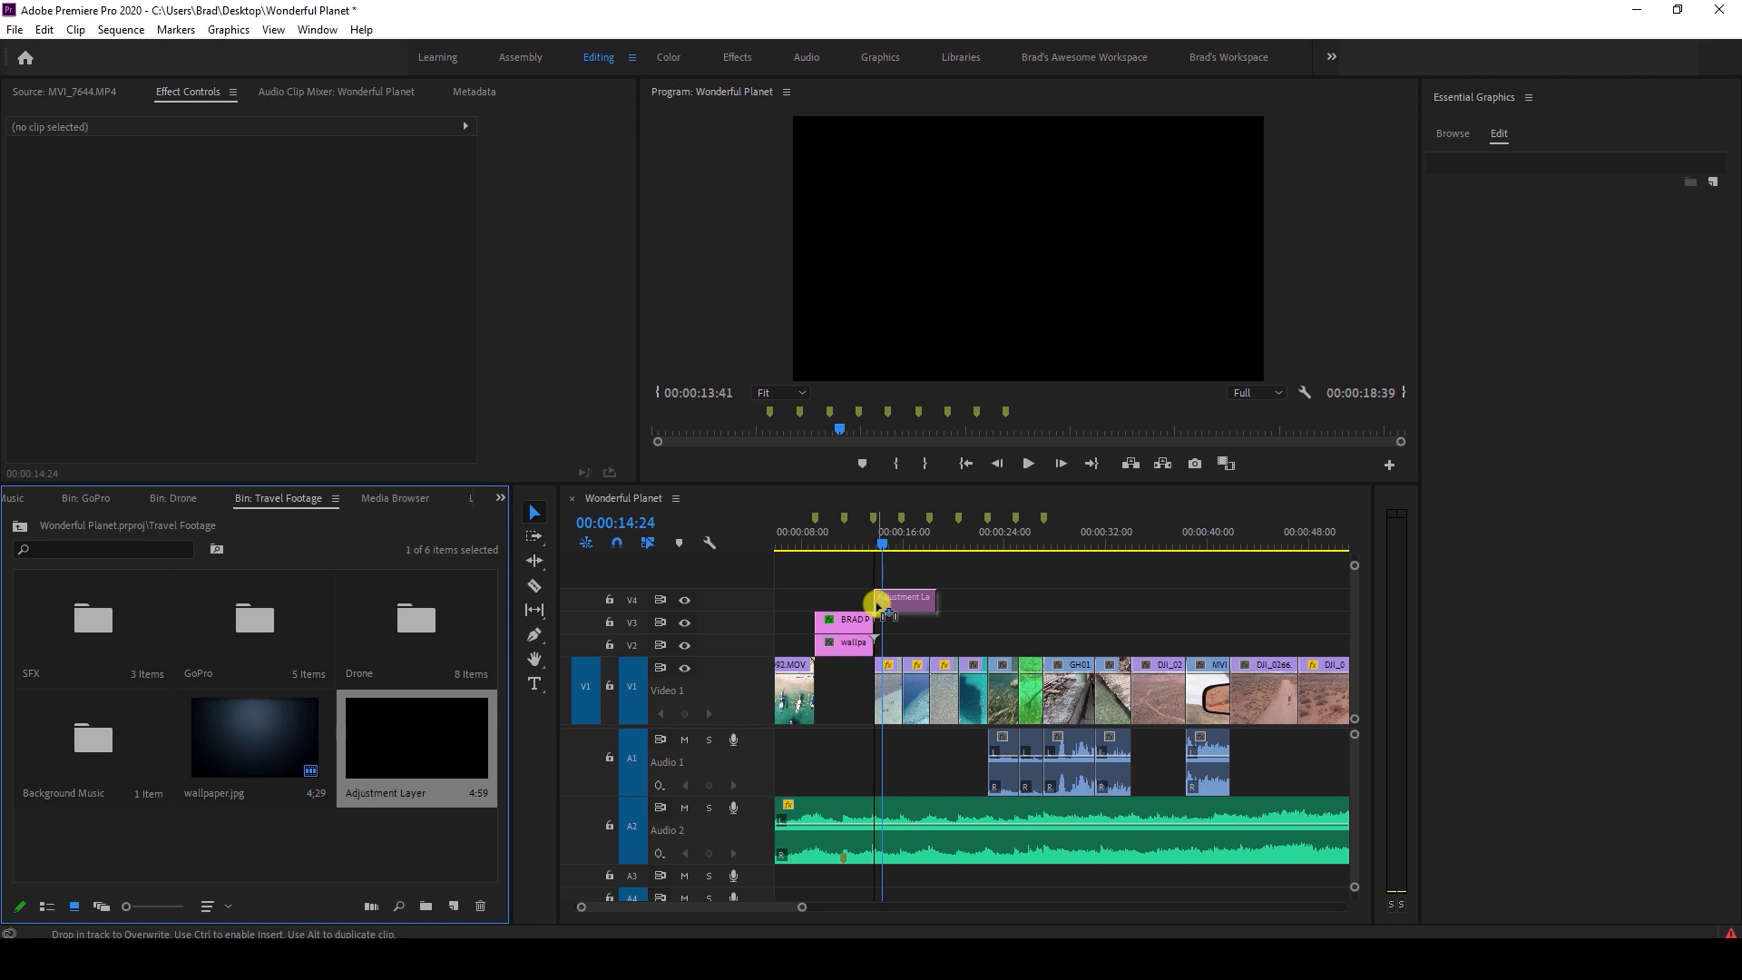
drag(879, 606, 876, 600)
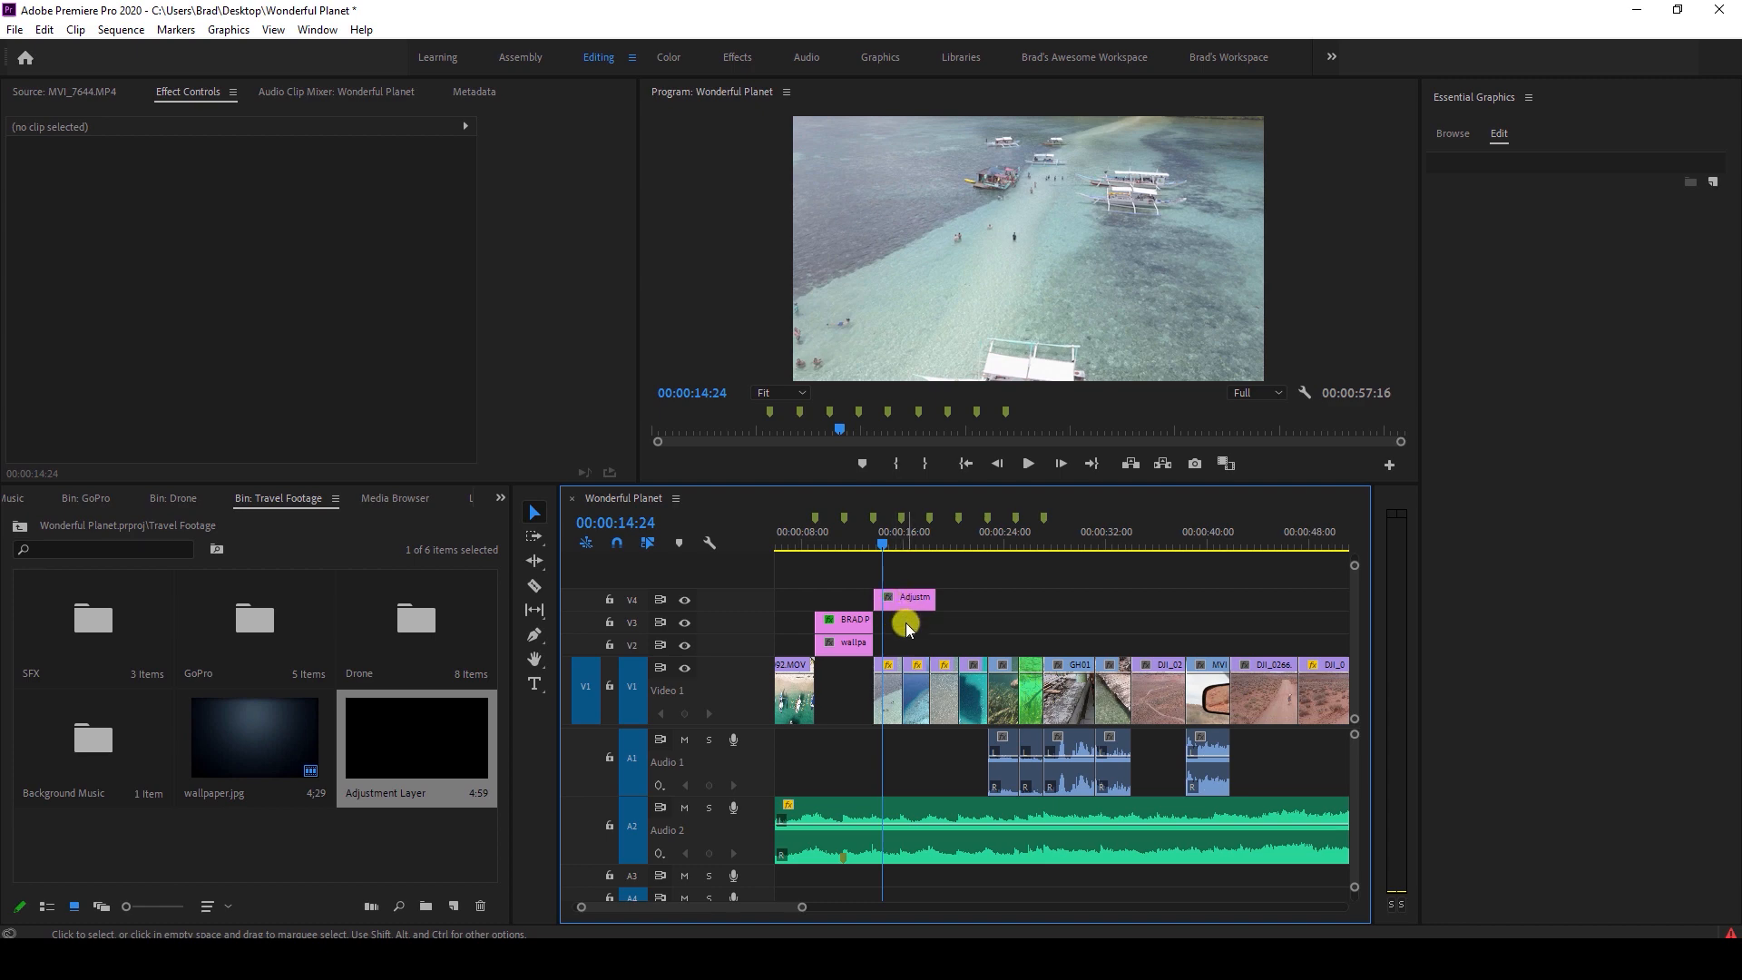
Compare the colours of the beach clips with the desert road footage, checking the frames at 00:00:21:26 and 00:00:46:32.
click(888, 694)
drag(885, 561, 975, 557)
scroll(907, 624, down, 2)
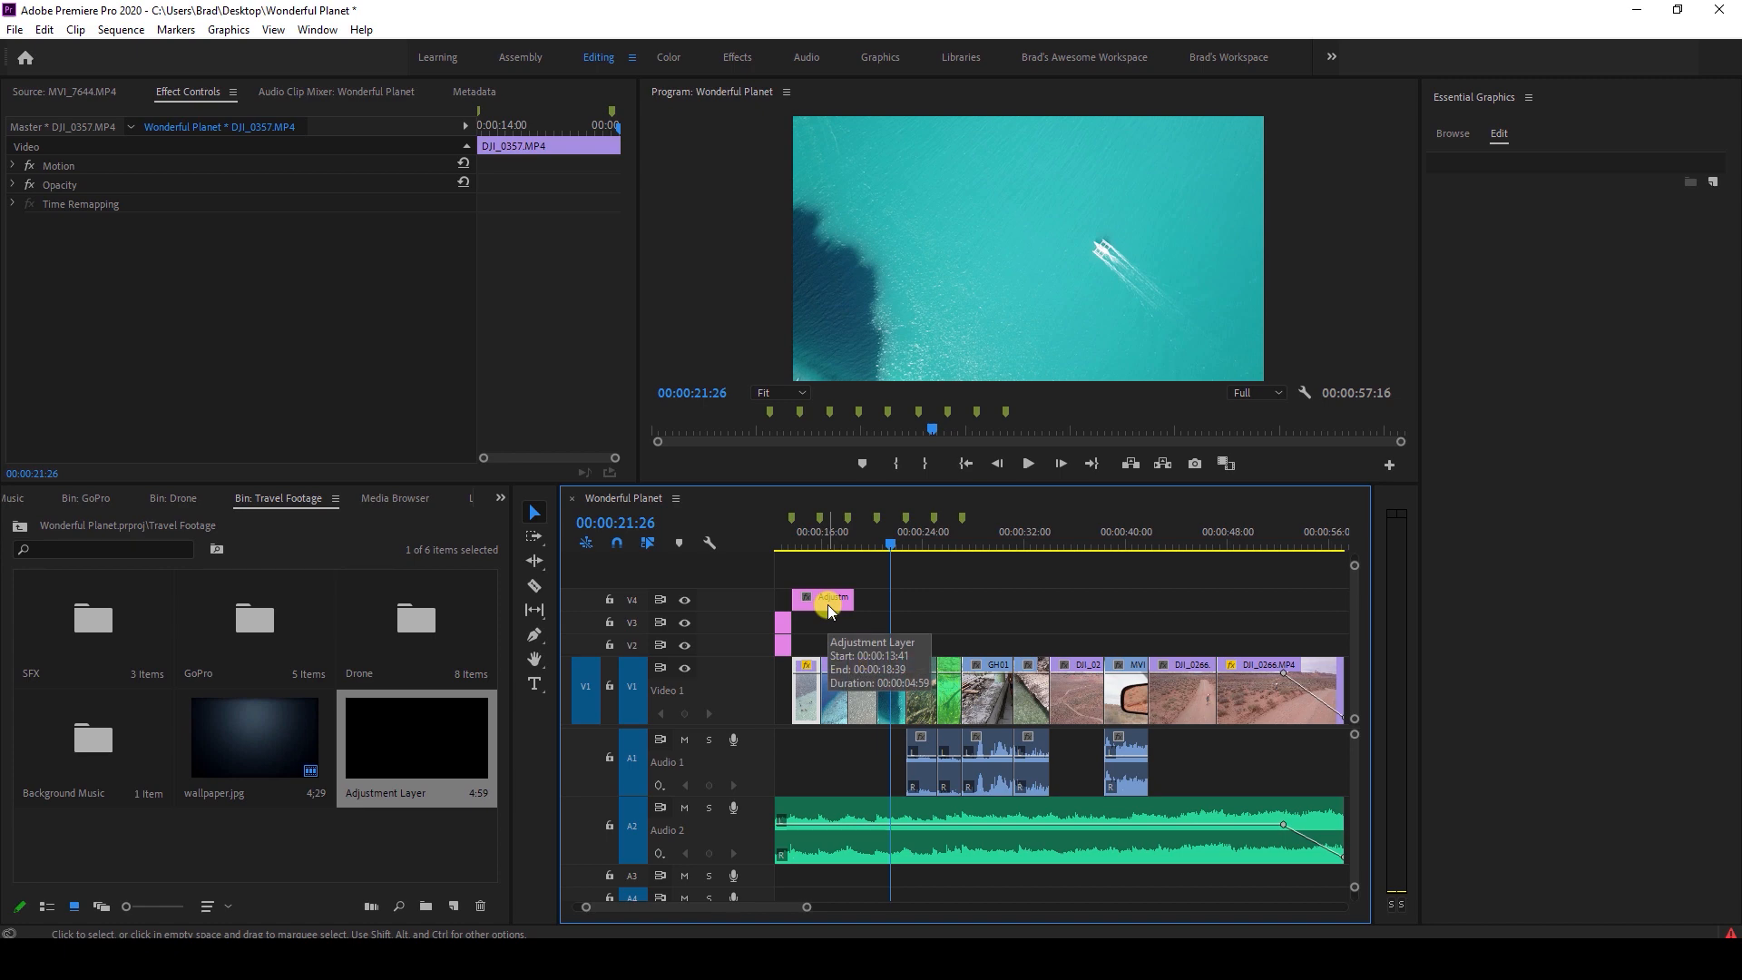
drag(827, 605, 891, 678)
scroll(1179, 569, down, 1)
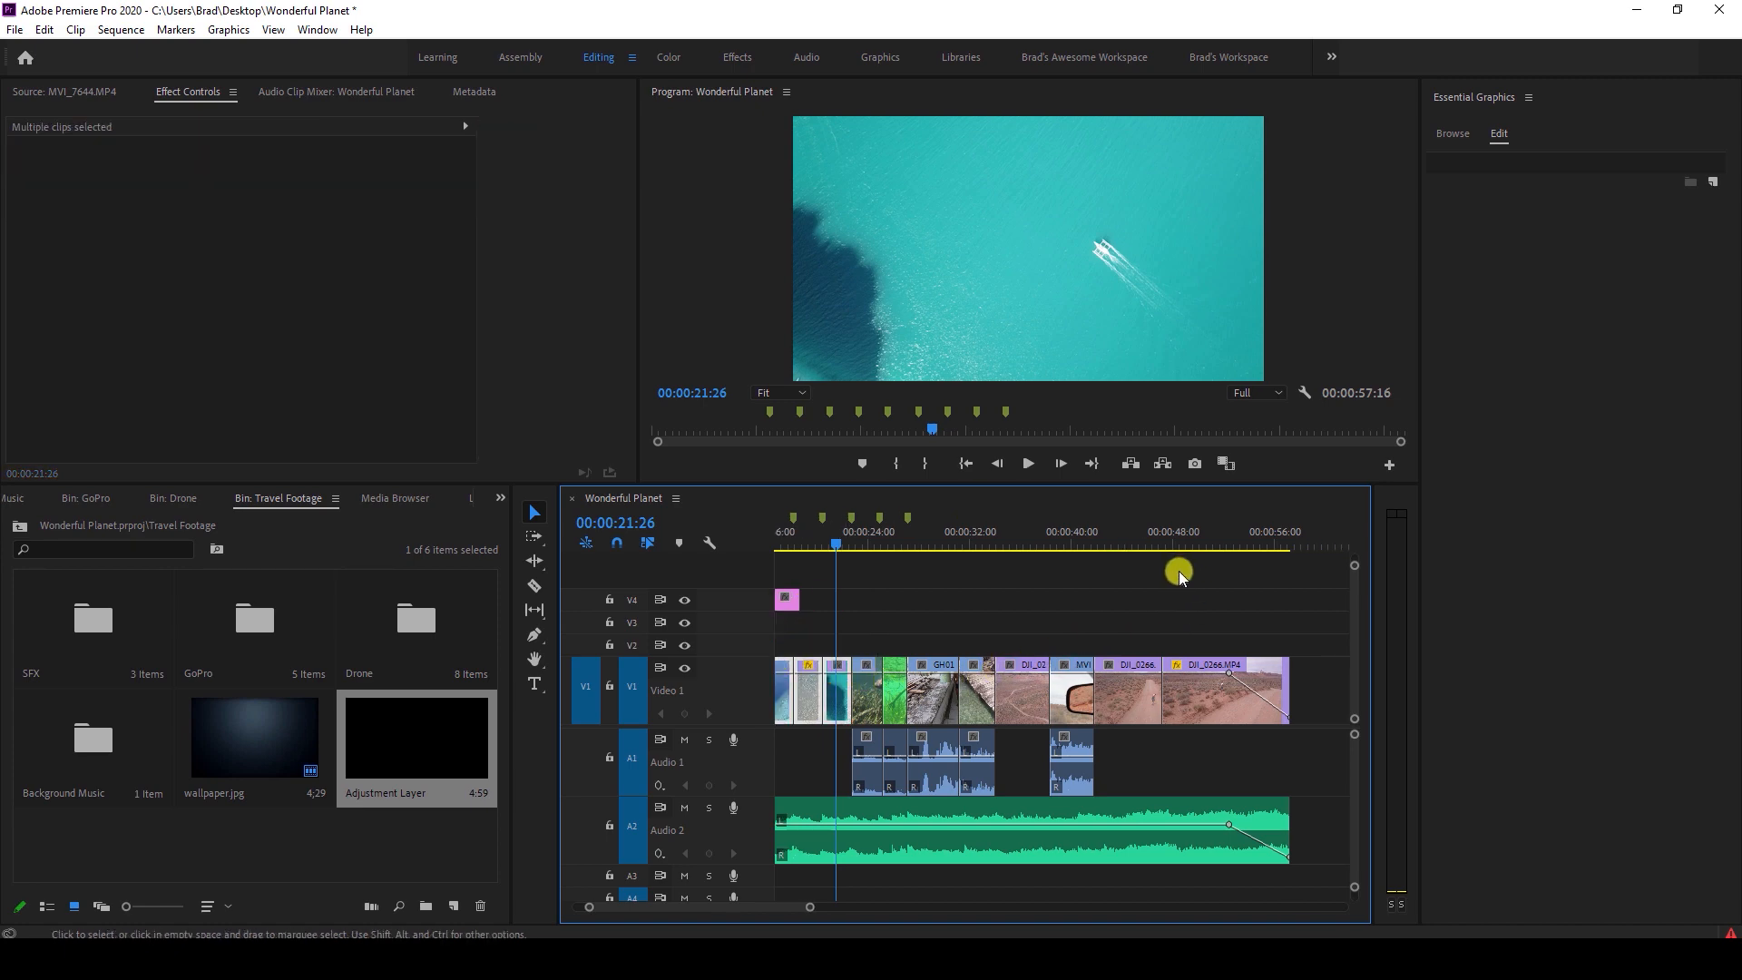
drag(1113, 541, 1154, 548)
scroll(1079, 642, up, 2)
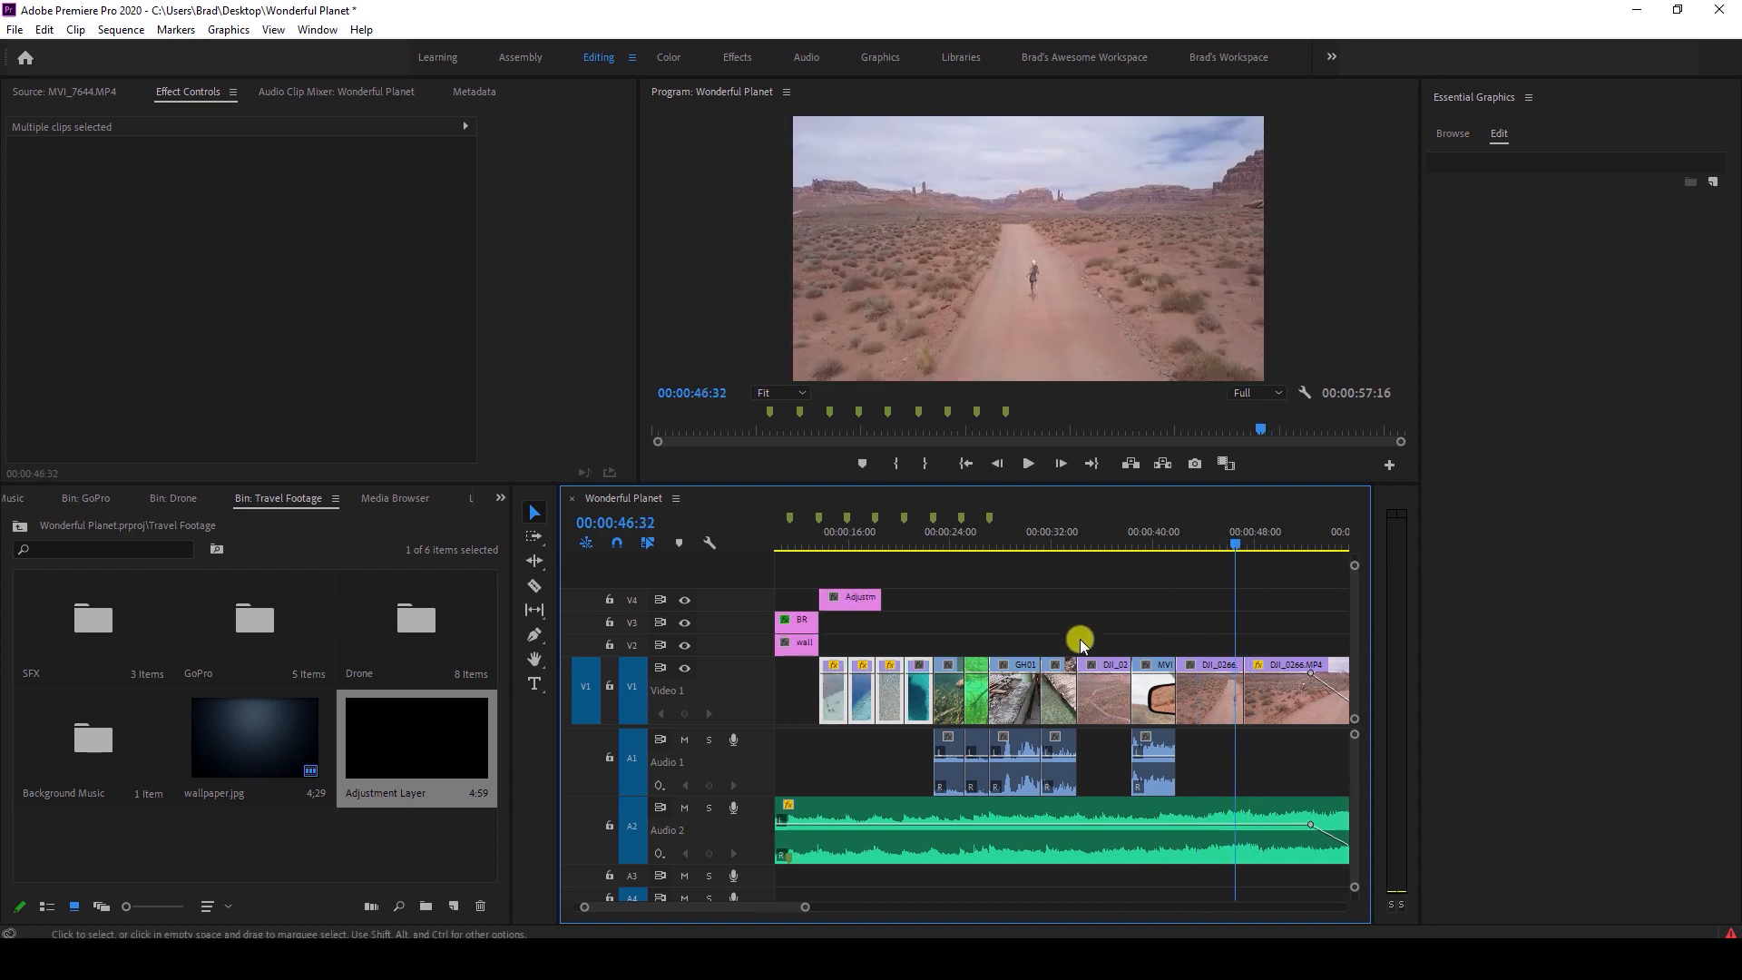
Extend the end of the V4 adjustment layer so it covers the four beach clips after the title, and deselect it.
scroll(934, 602, up, 3)
scroll(939, 606, down, 1)
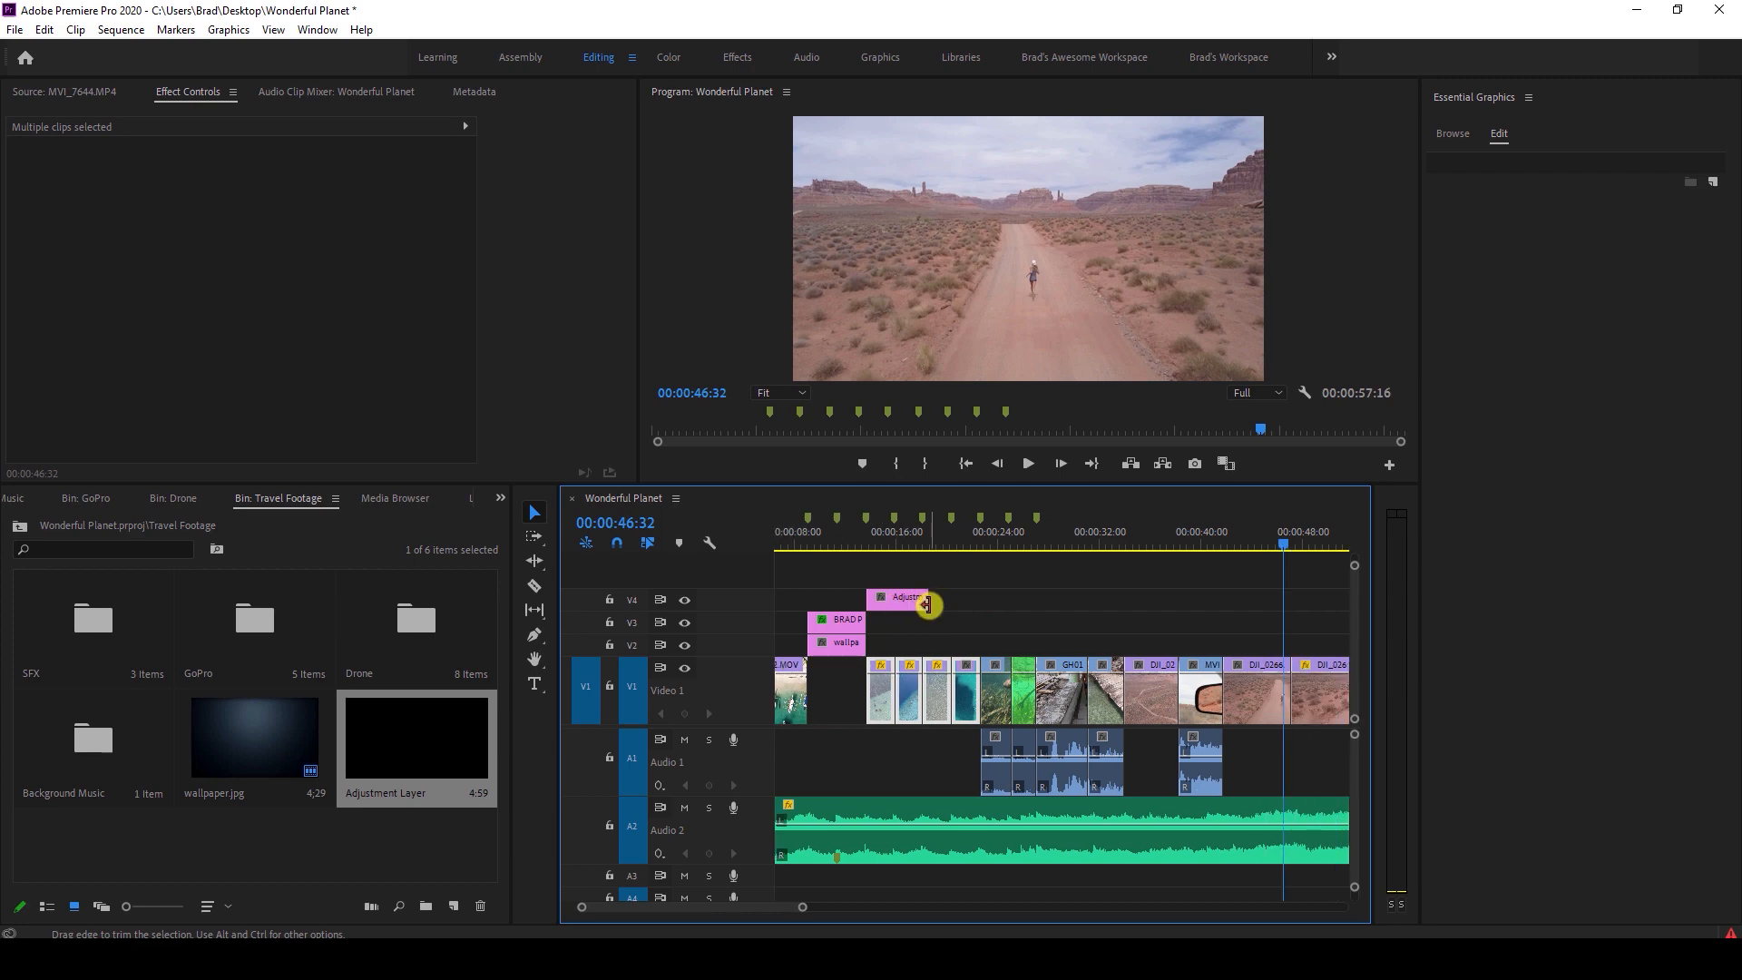
scroll(910, 606, up, 1)
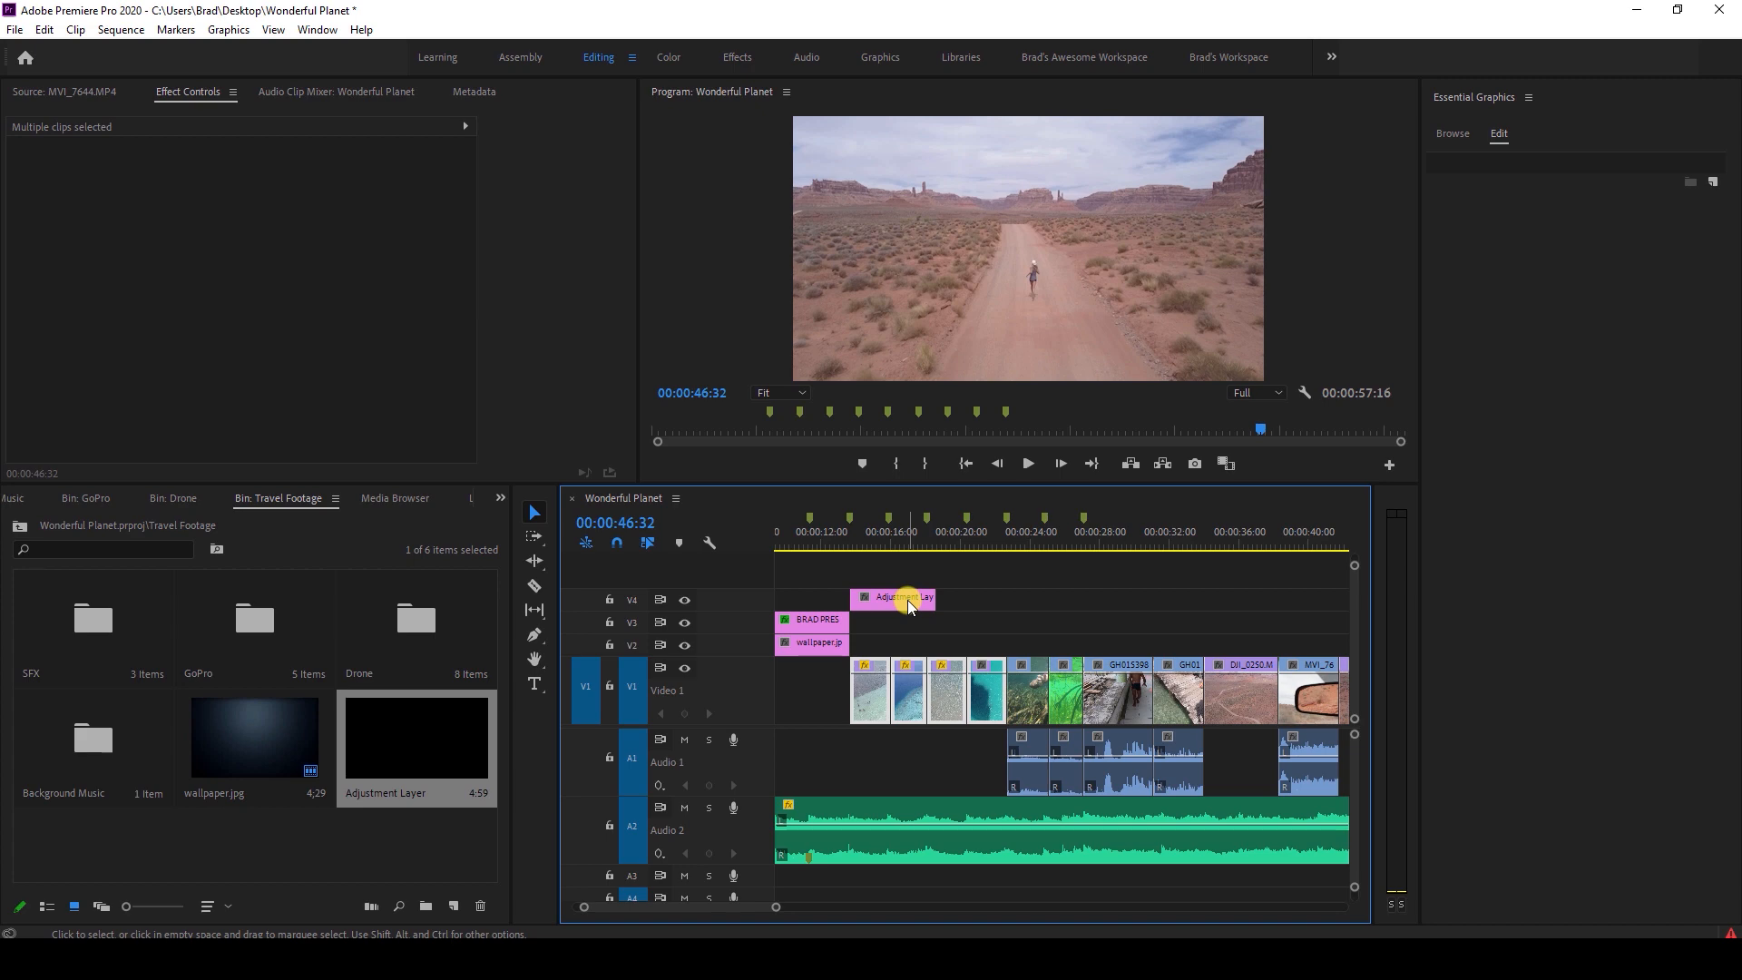
click(910, 606)
drag(940, 598, 1004, 597)
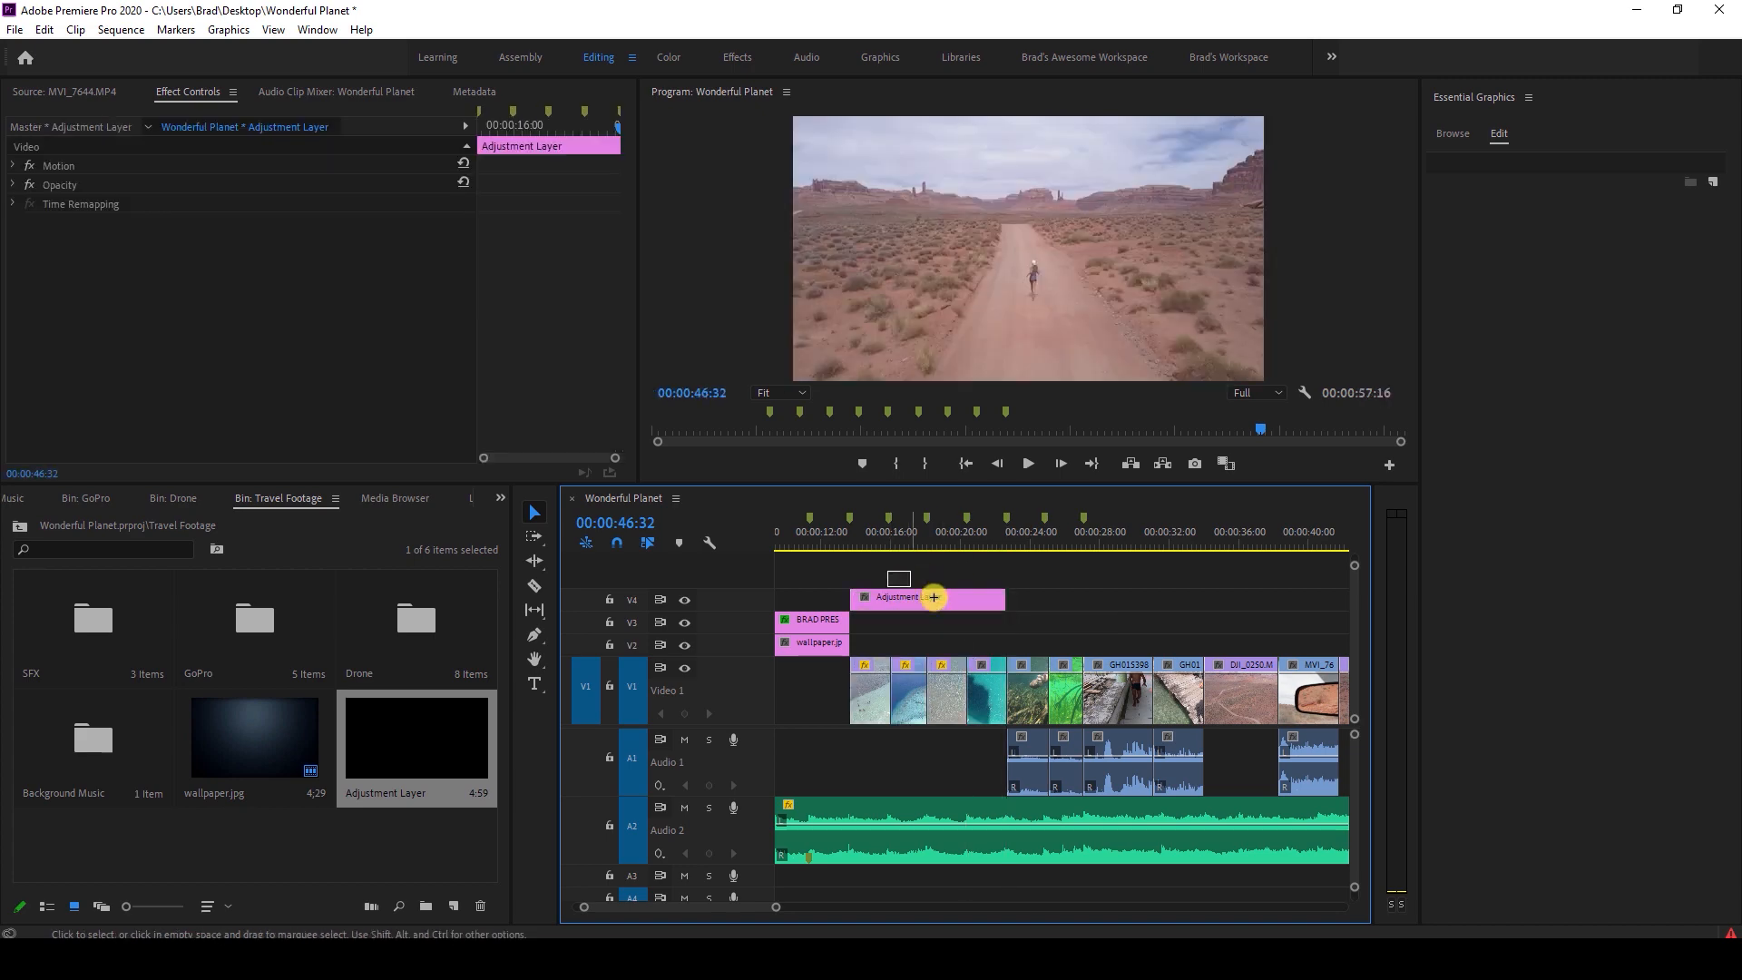
drag(863, 644, 994, 660)
click(916, 628)
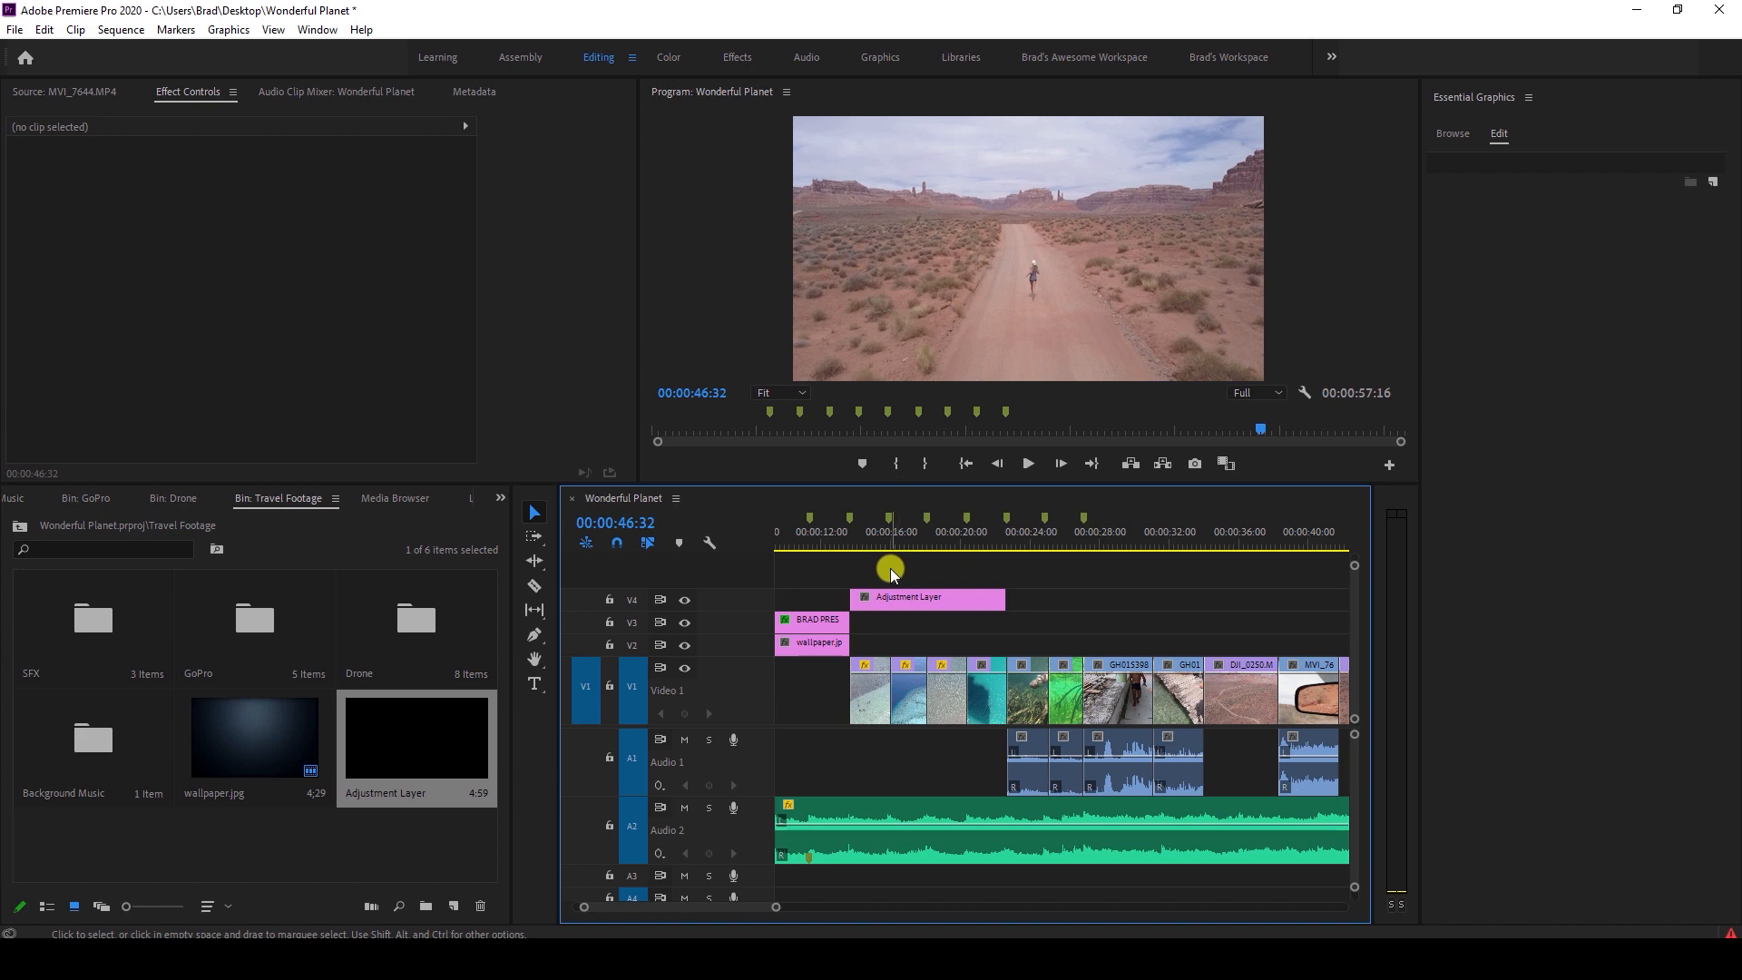
Switch to the Color workspace with the adjustment layer selected at 00:00:17:23, and widen the Lumetri Color area.
click(881, 595)
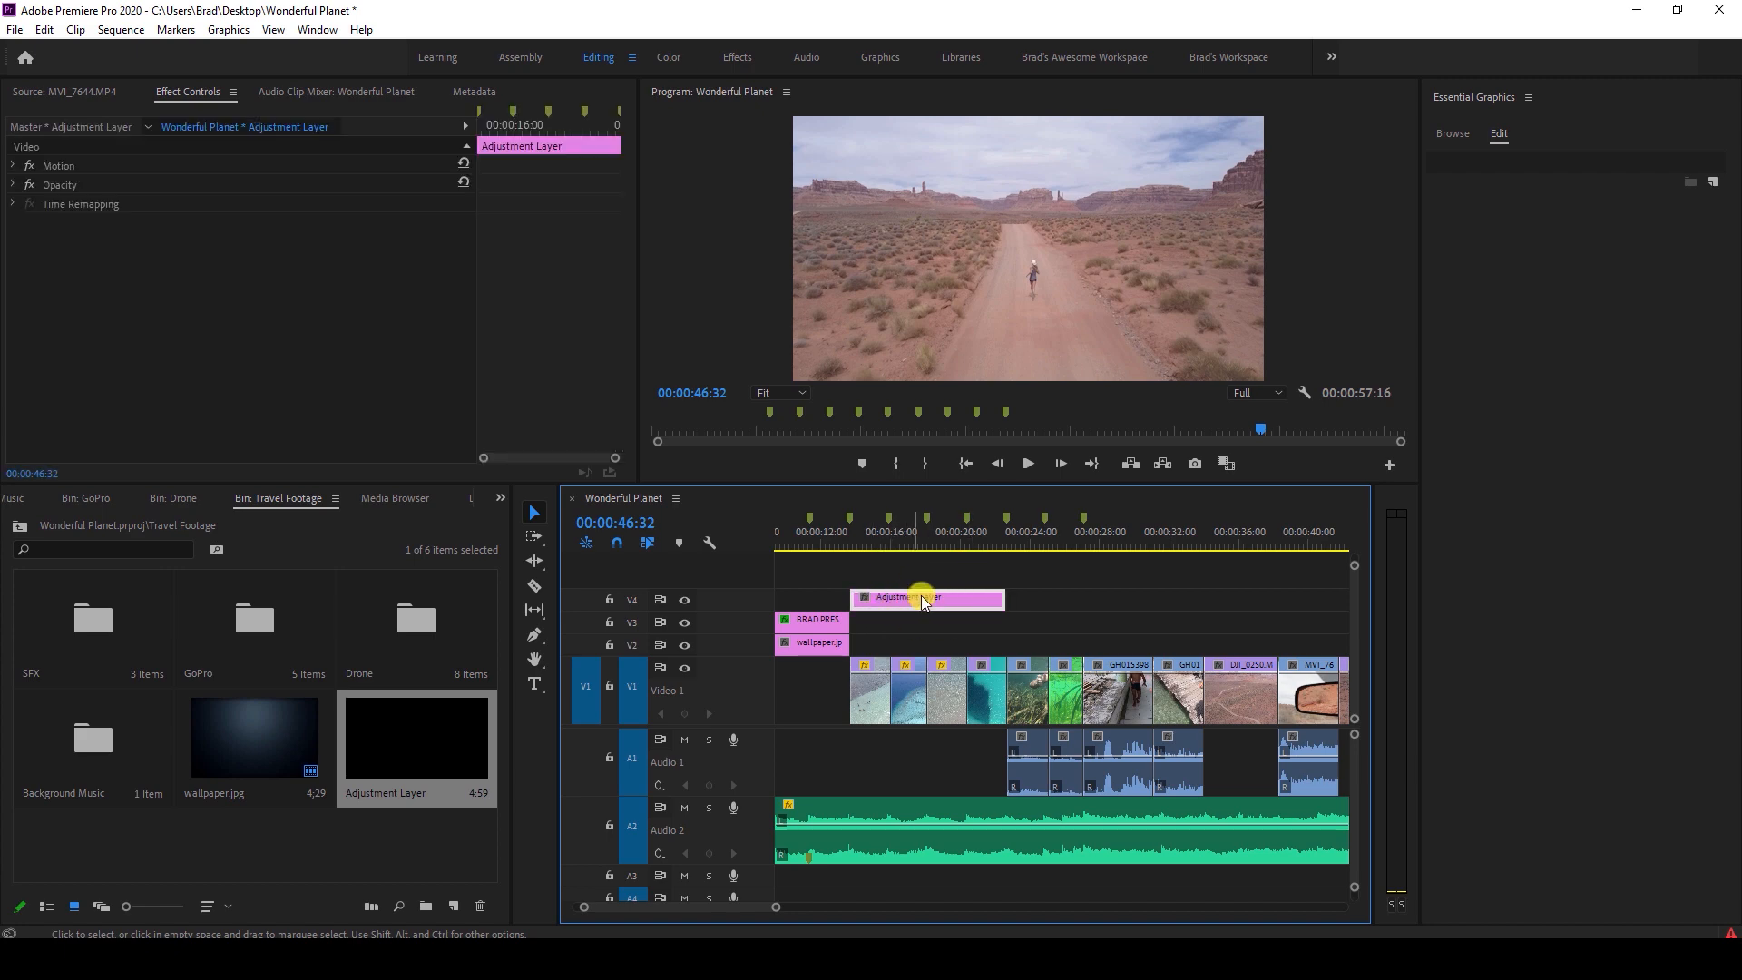
drag(987, 639, 857, 676)
click(914, 537)
click(928, 600)
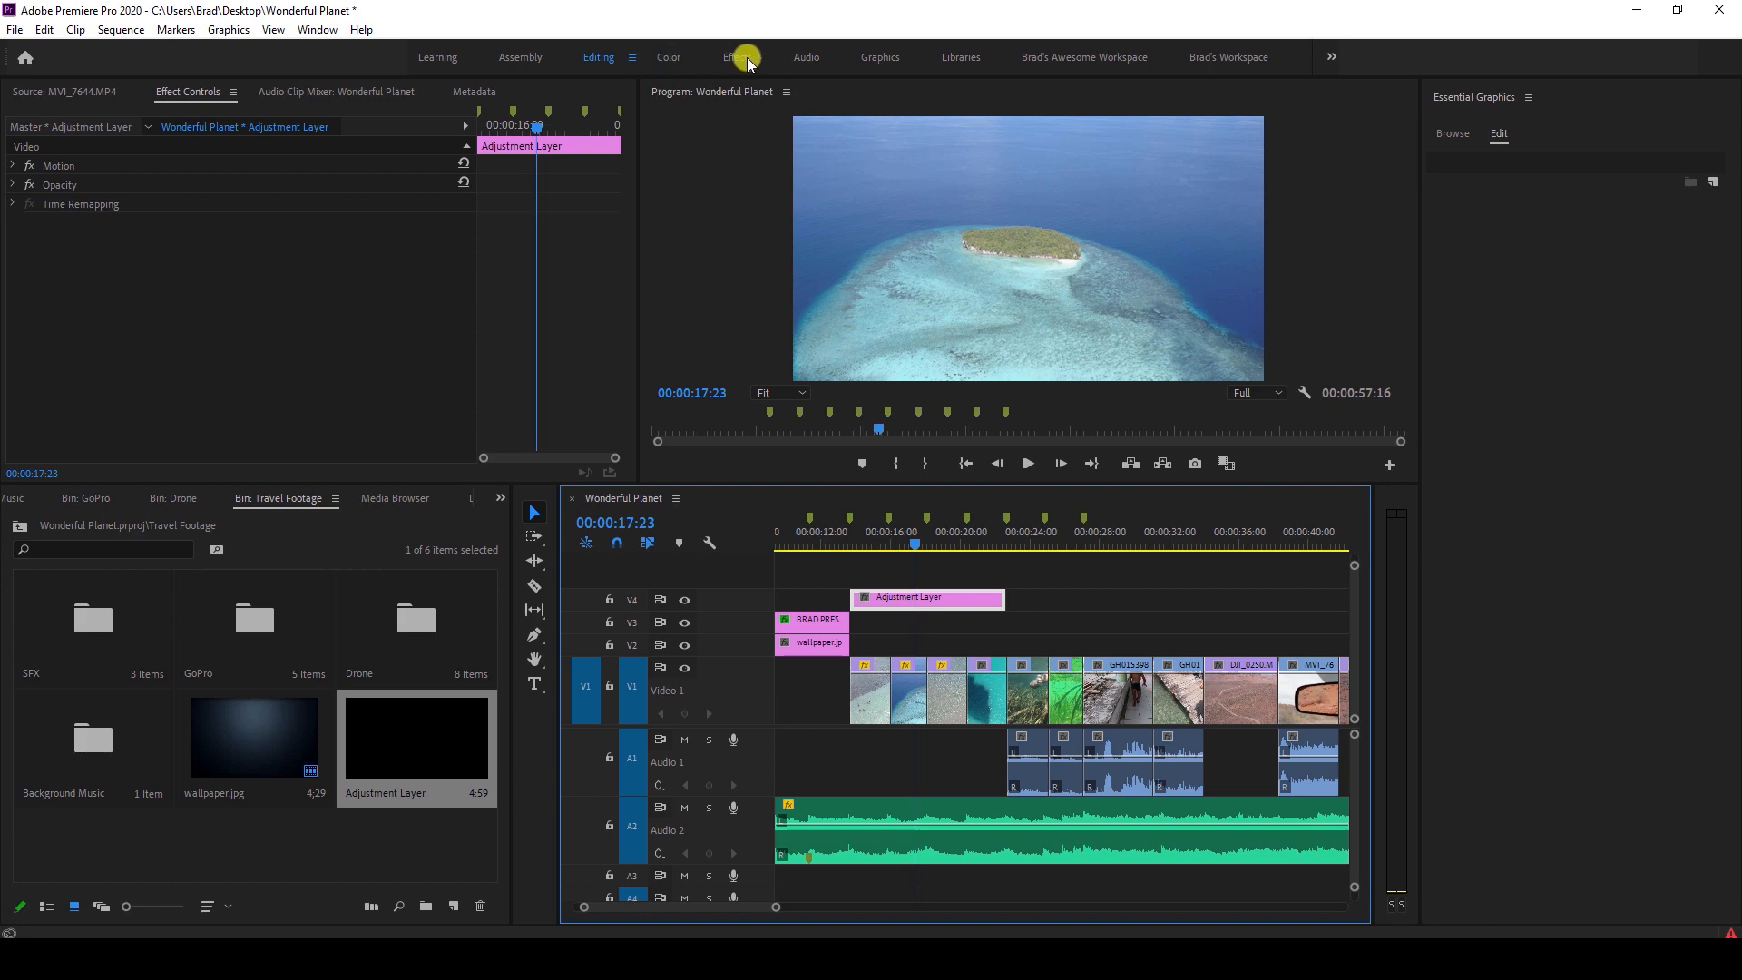
click(675, 58)
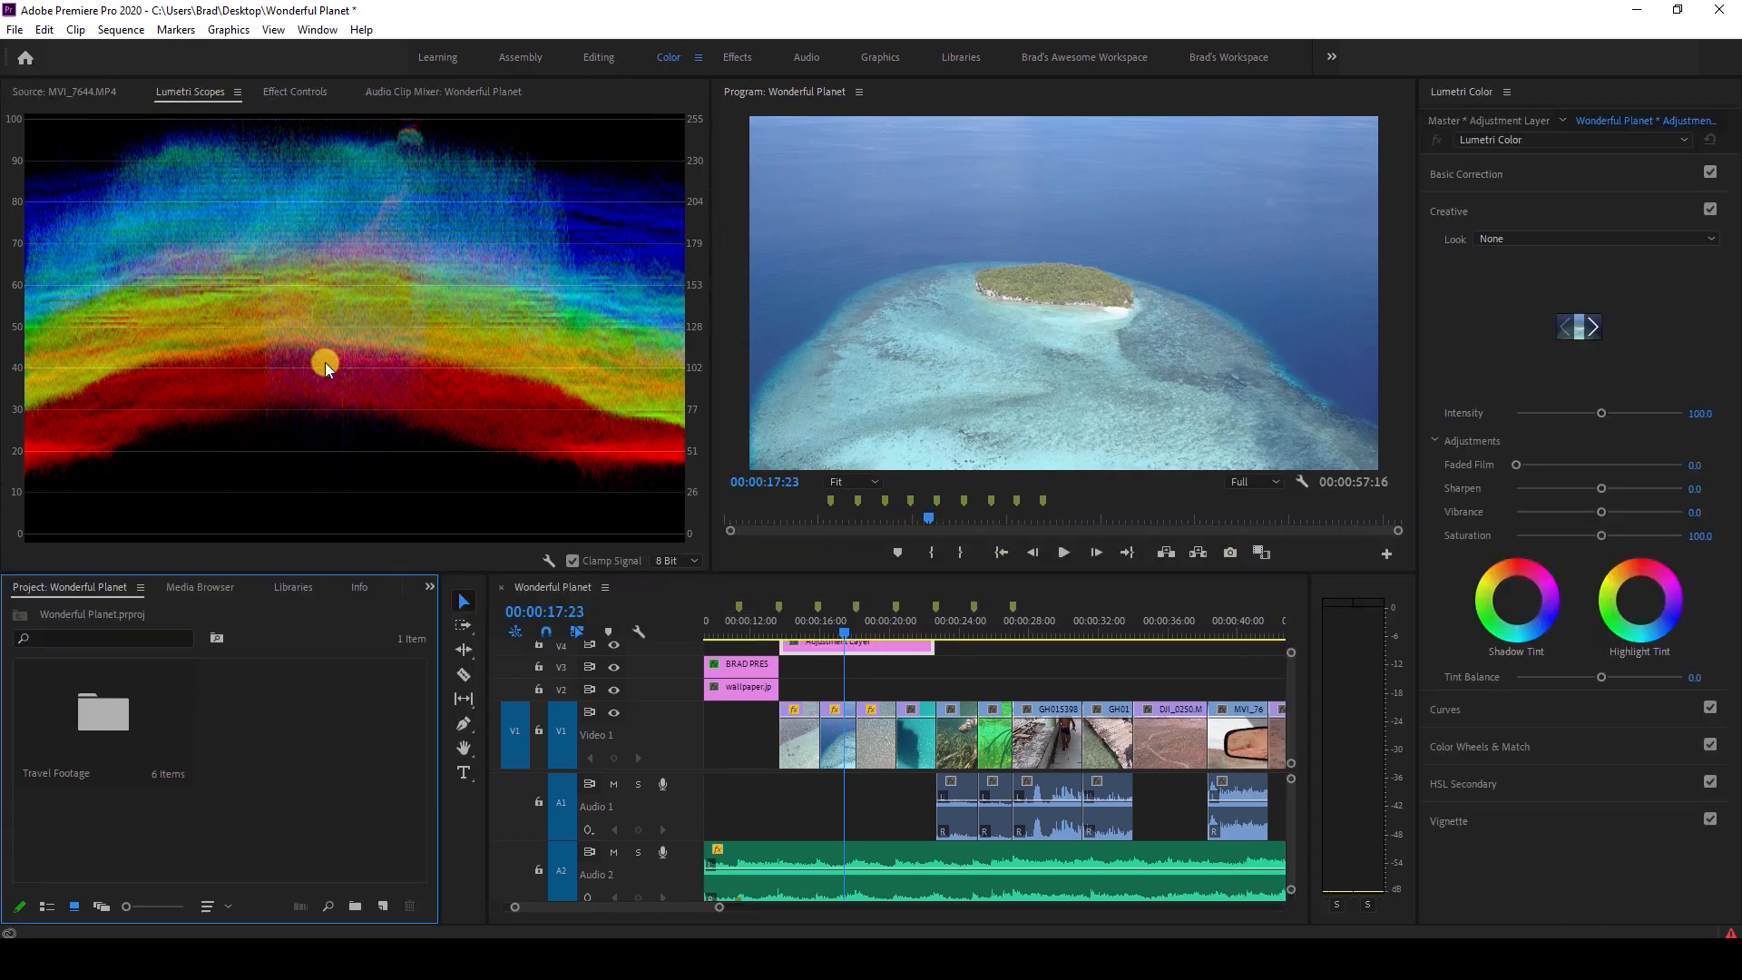
drag(710, 221, 530, 233)
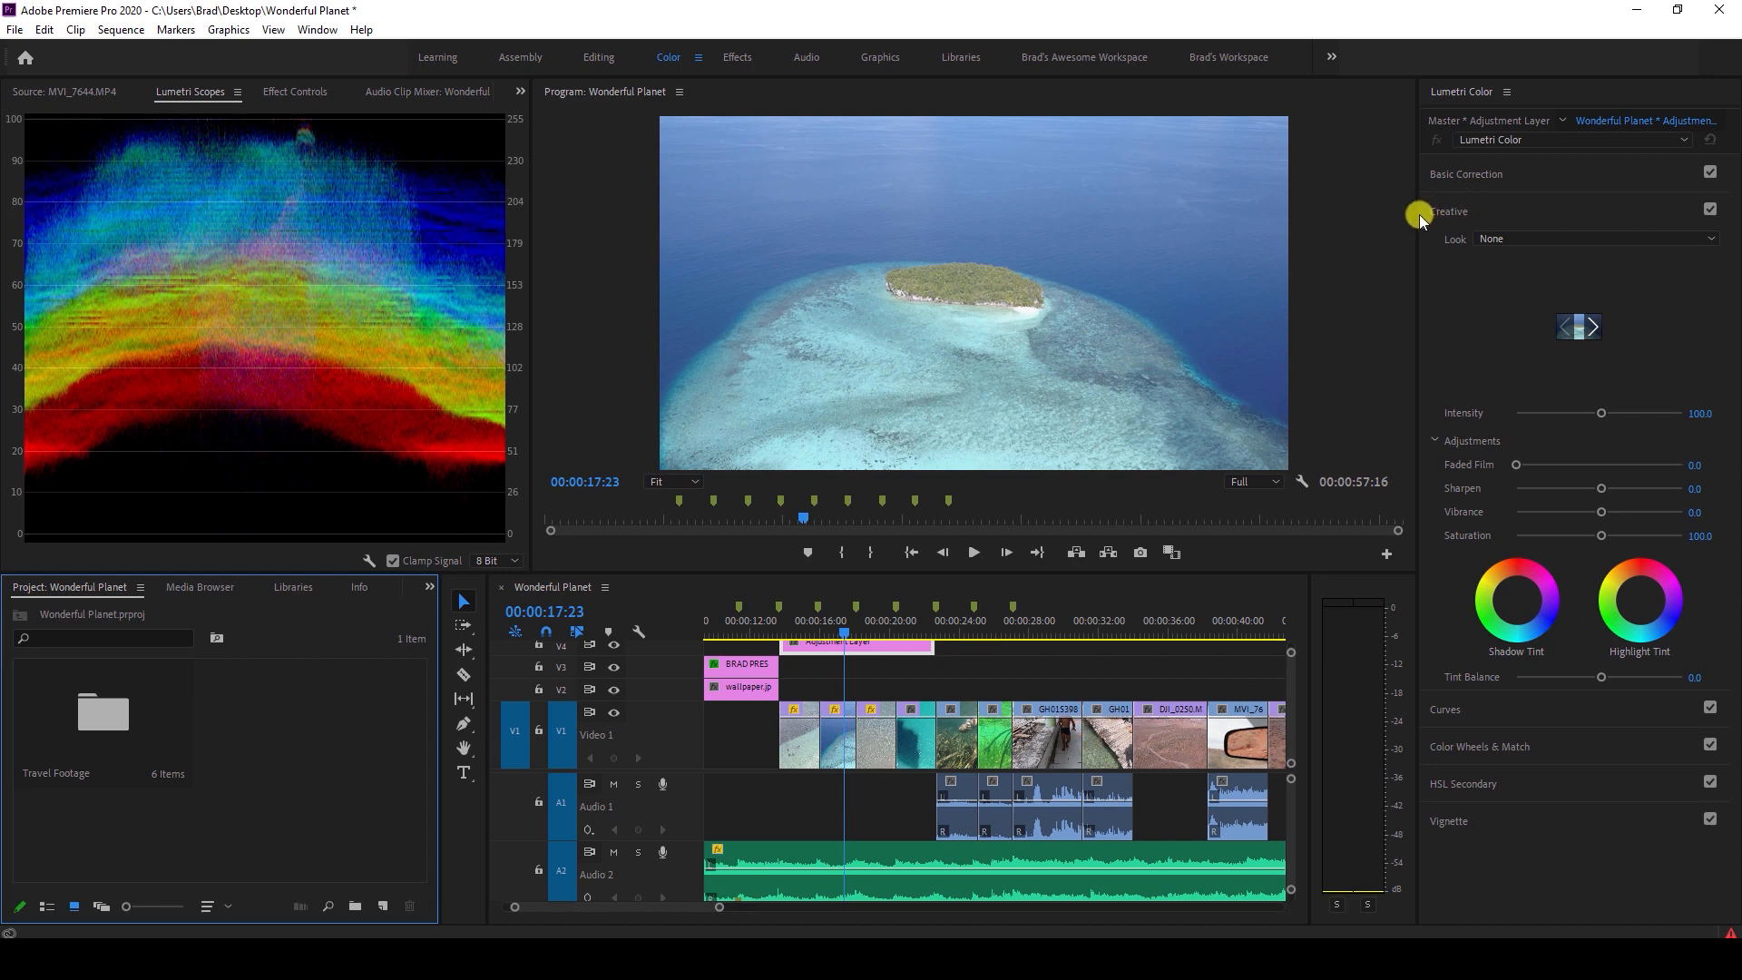
drag(1417, 215, 1337, 214)
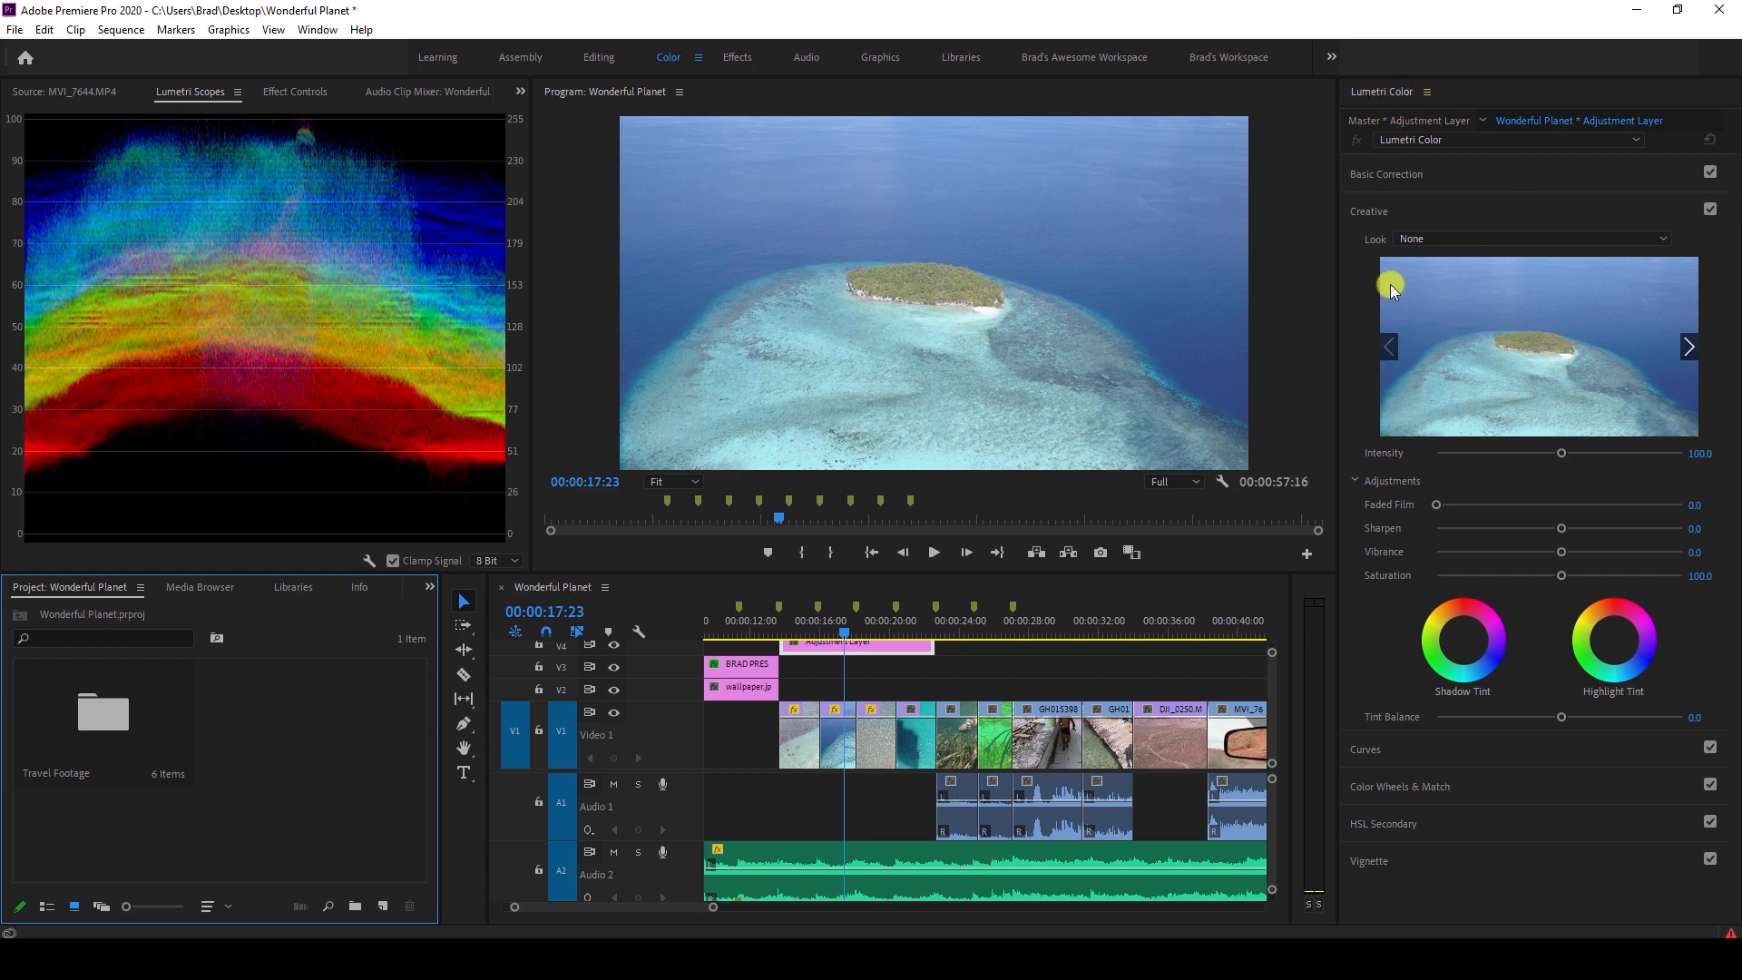
Review the Basic Correction and Creative settings of Lumetri Color, leaving Basic Correction expanded.
click(1388, 175)
click(1393, 175)
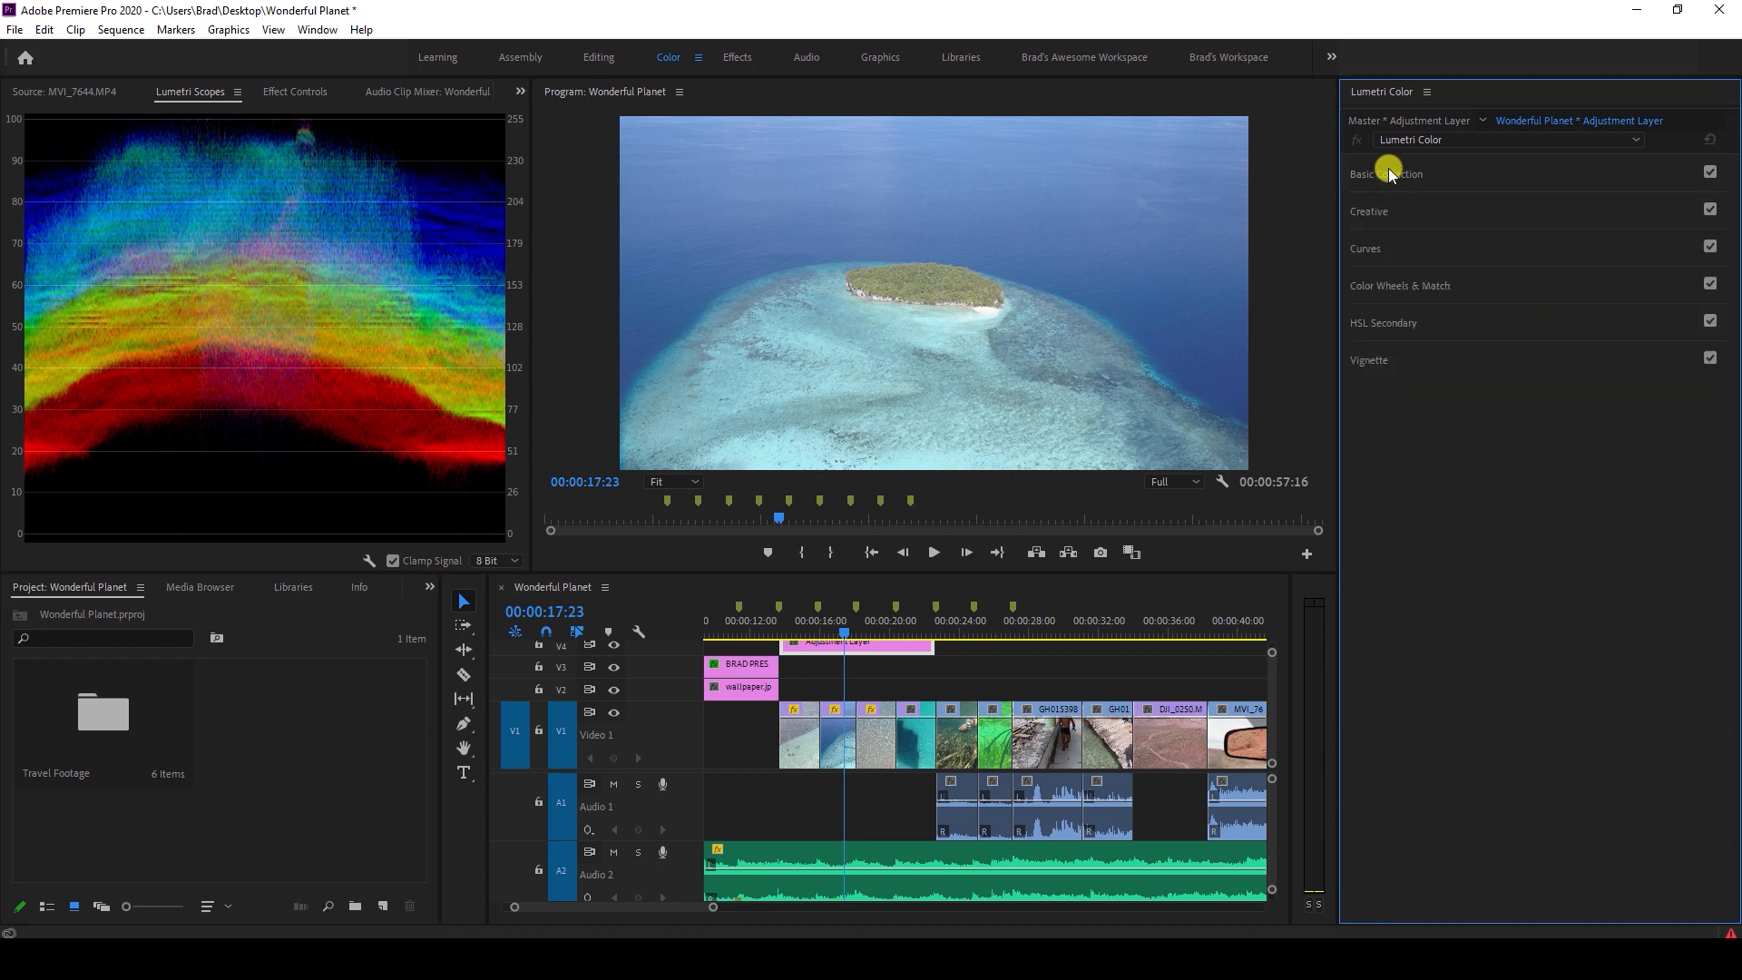
click(1395, 175)
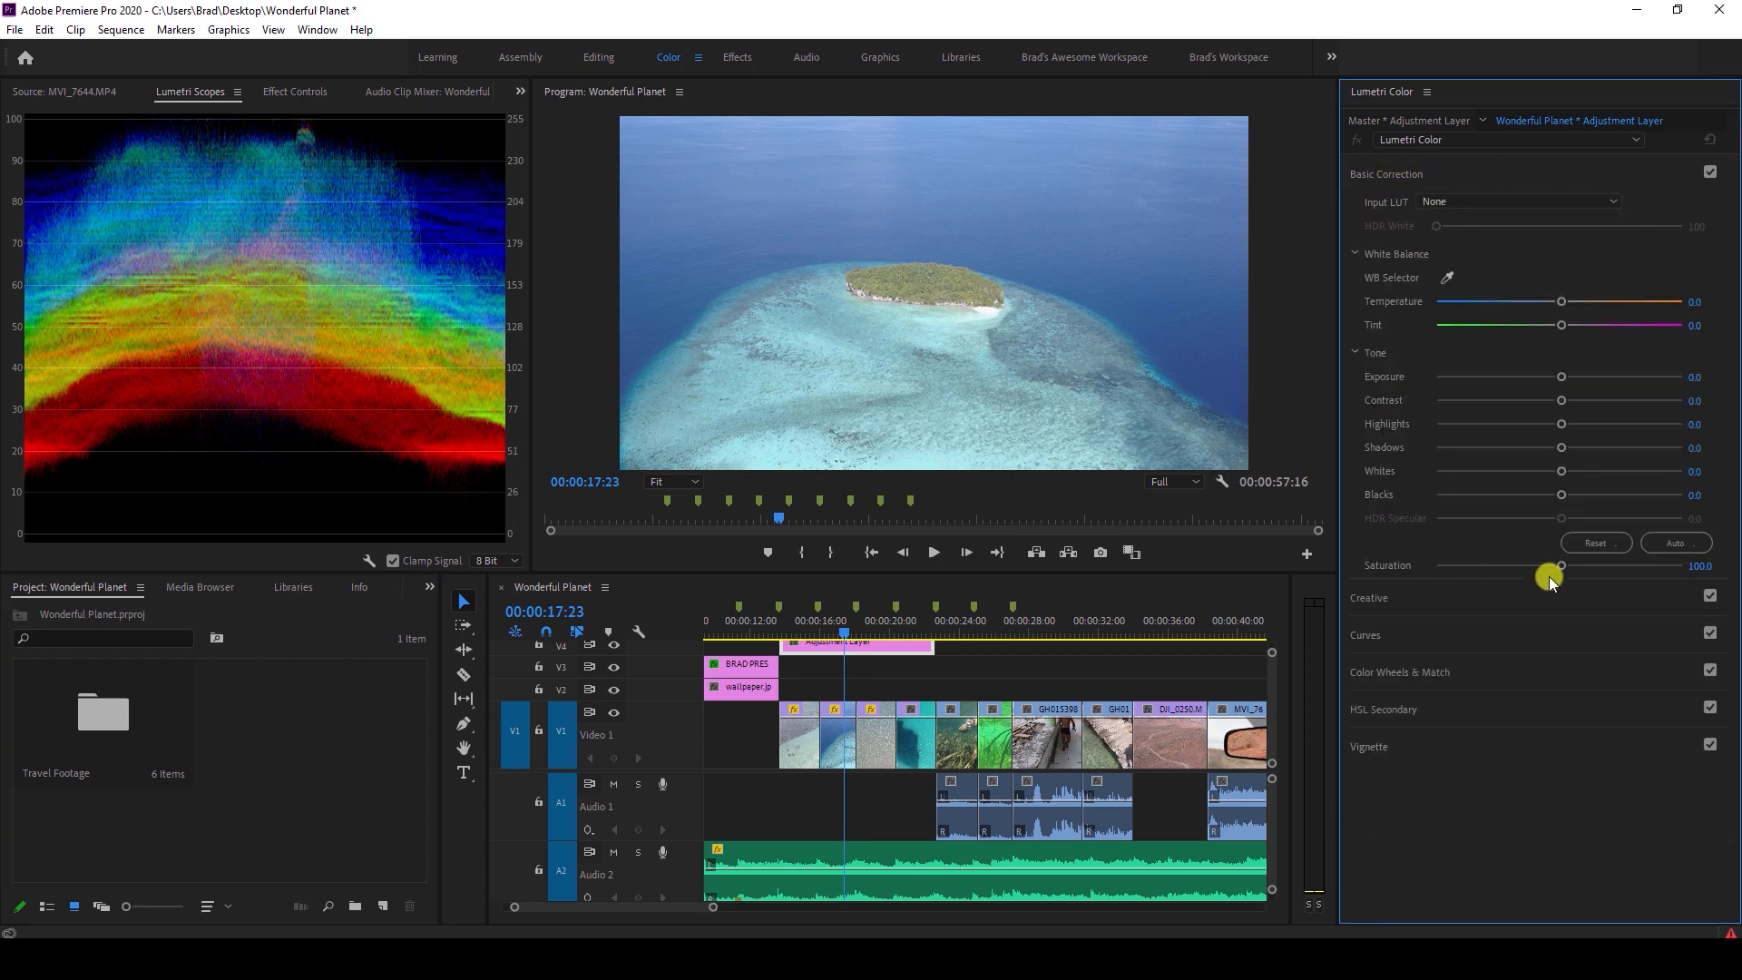
click(1393, 176)
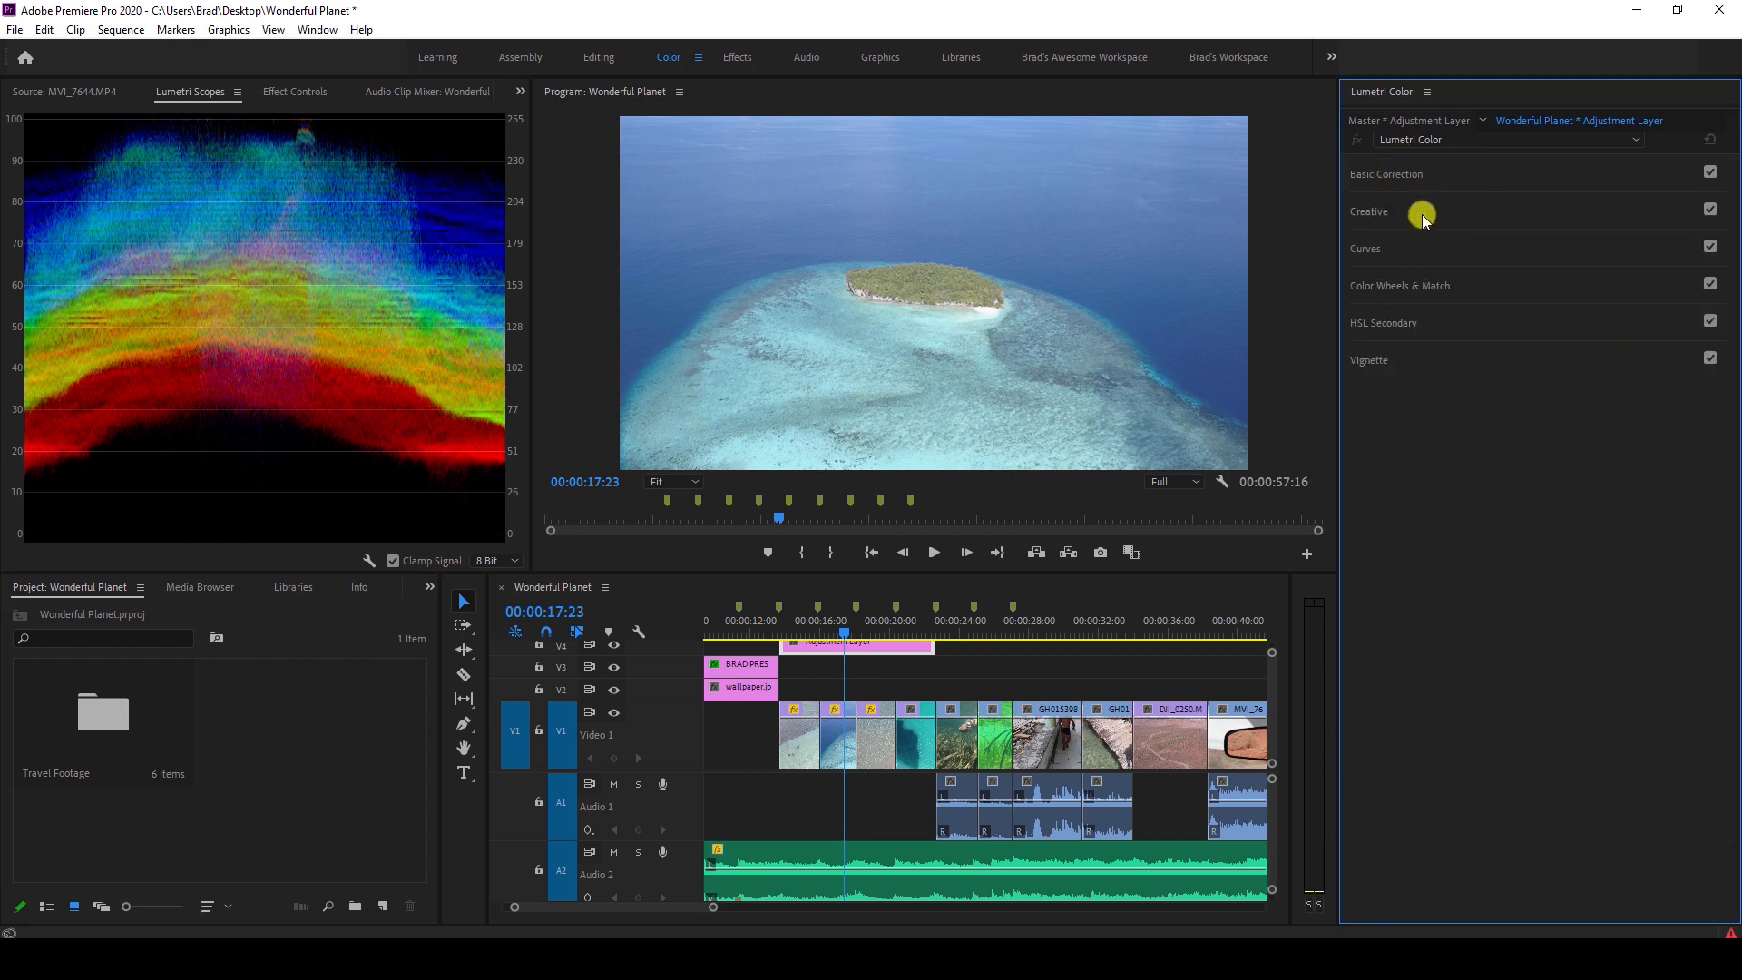
click(1371, 211)
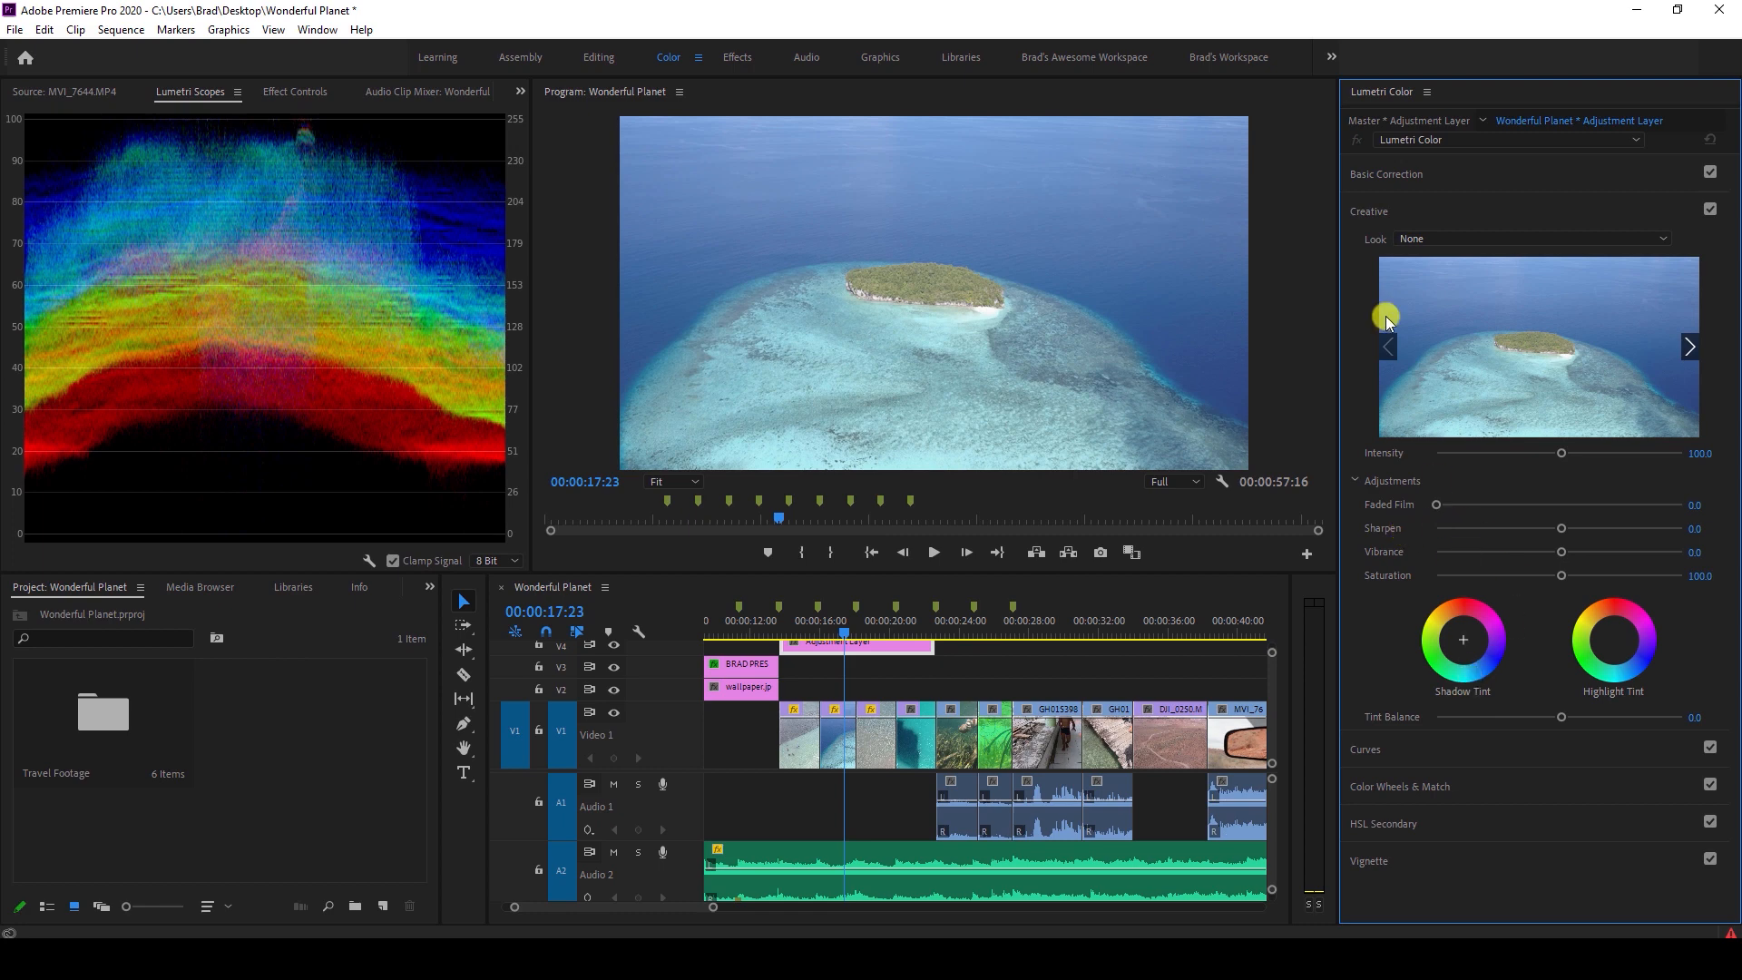
click(1369, 213)
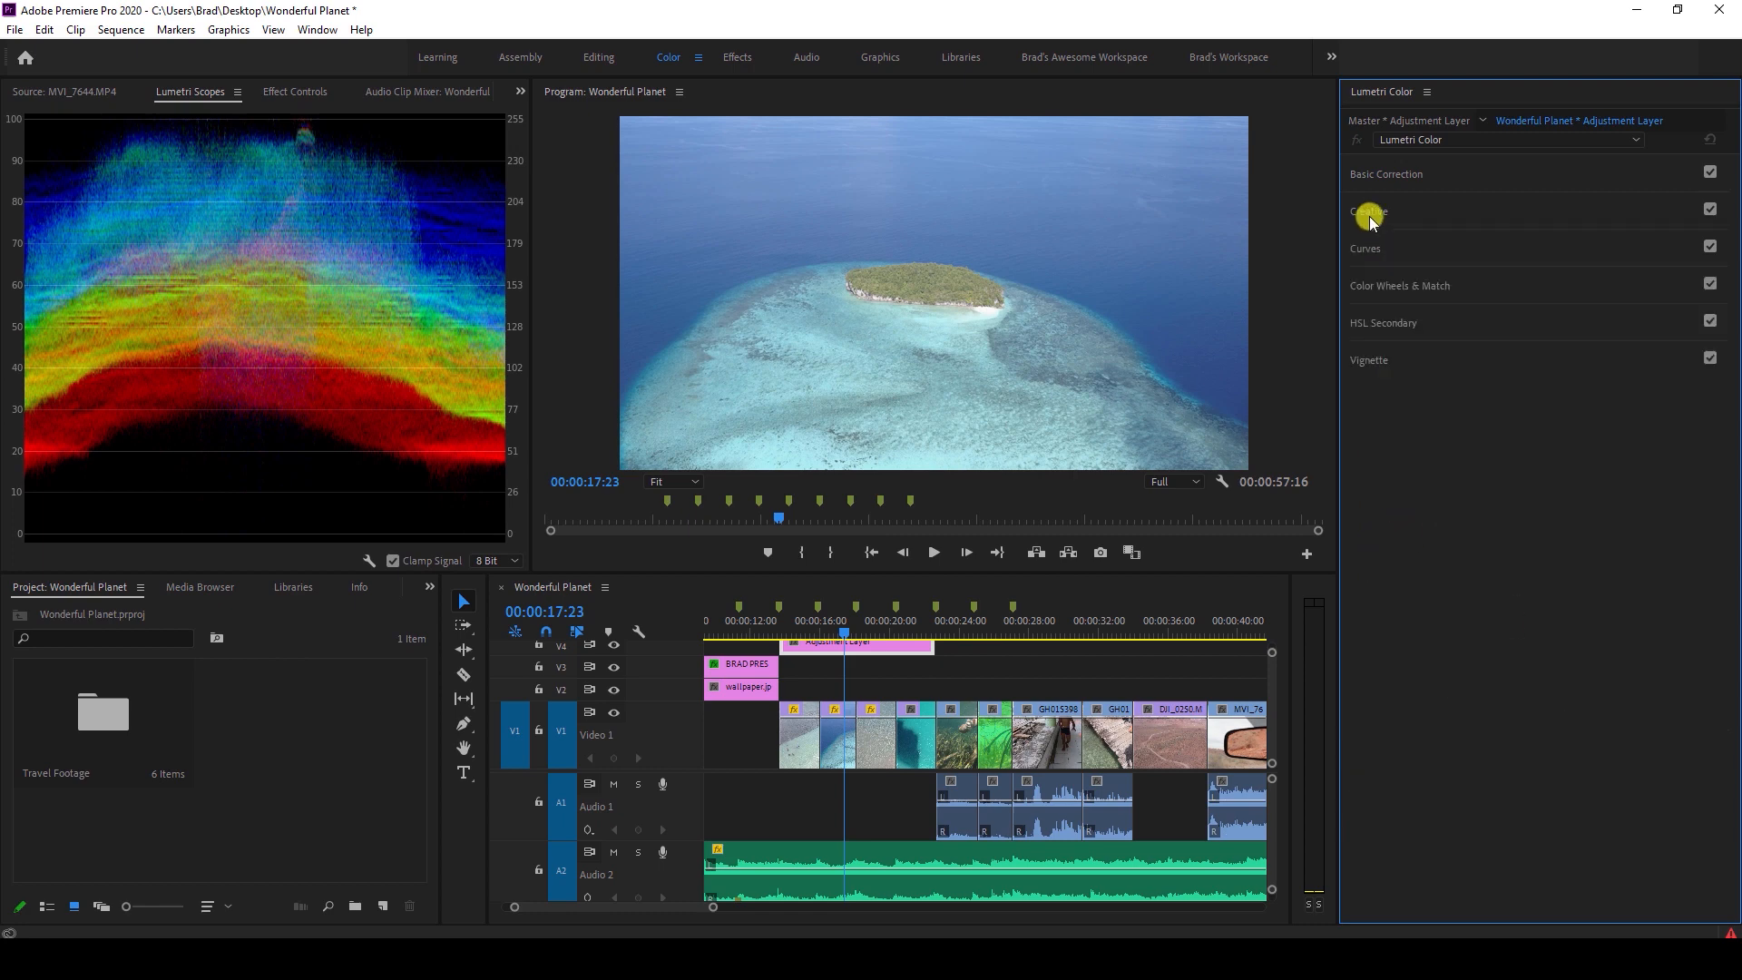
click(1409, 177)
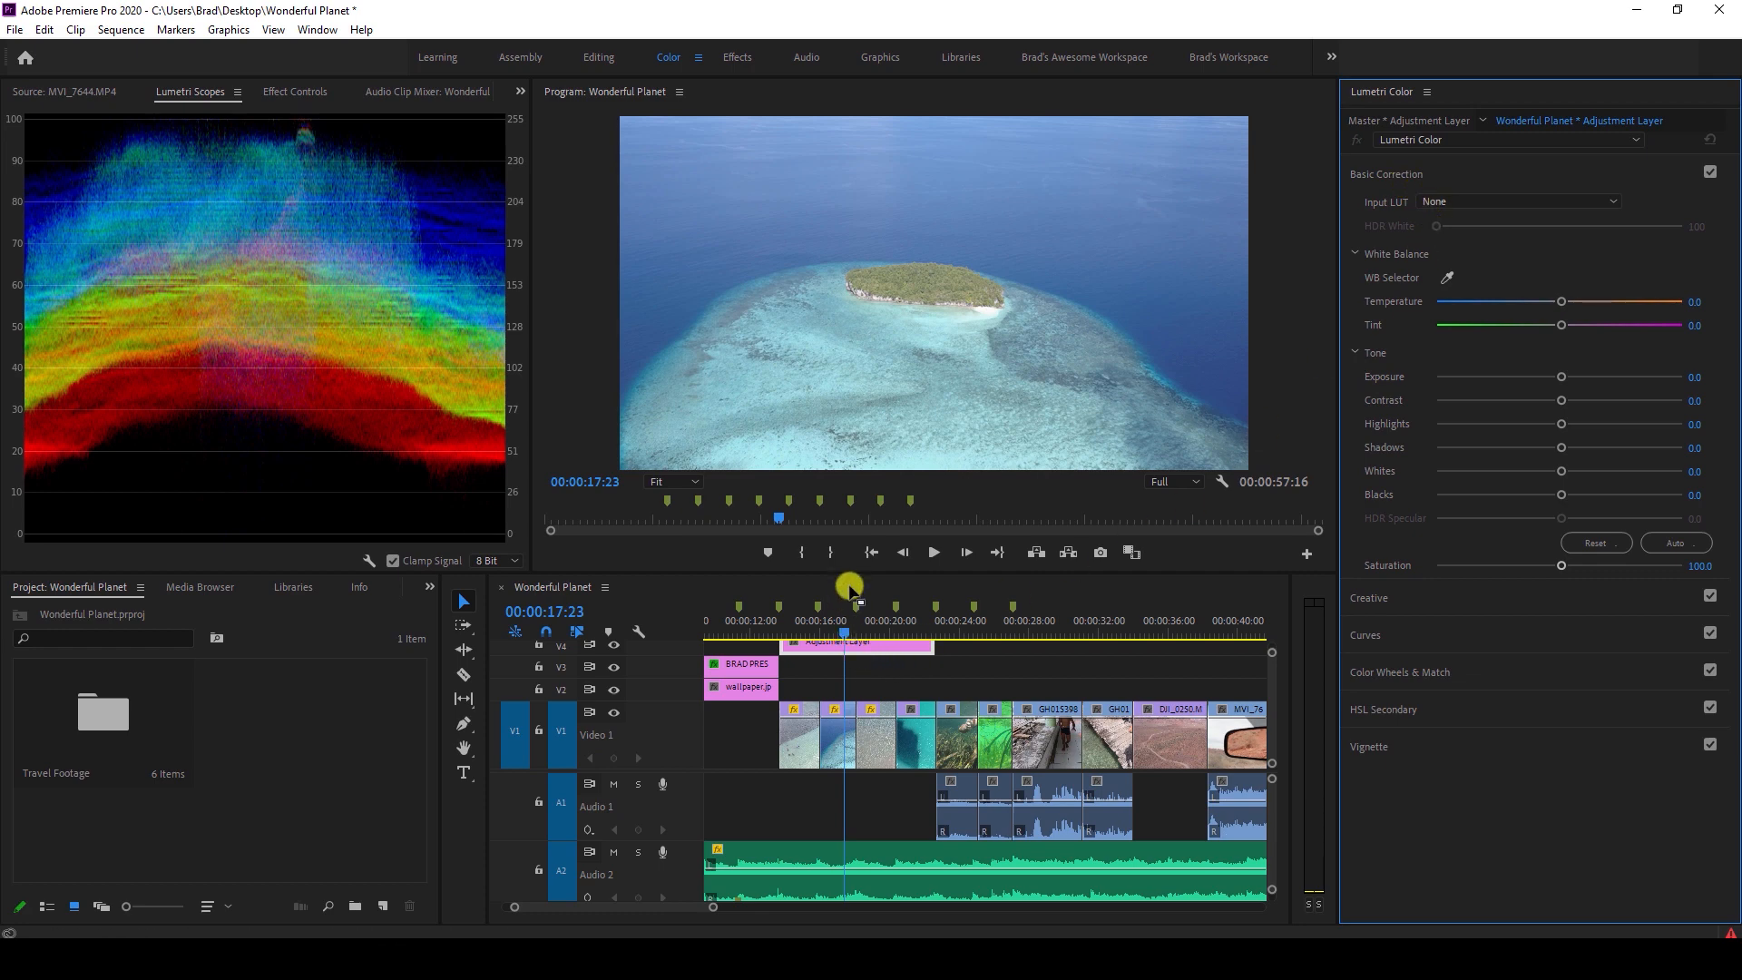
Enlarge the timeline area to show all of V4, check the clips beneath the adjustment layer at 00:00:19:18, and reselect the layer.
drag(852, 572, 852, 529)
click(856, 626)
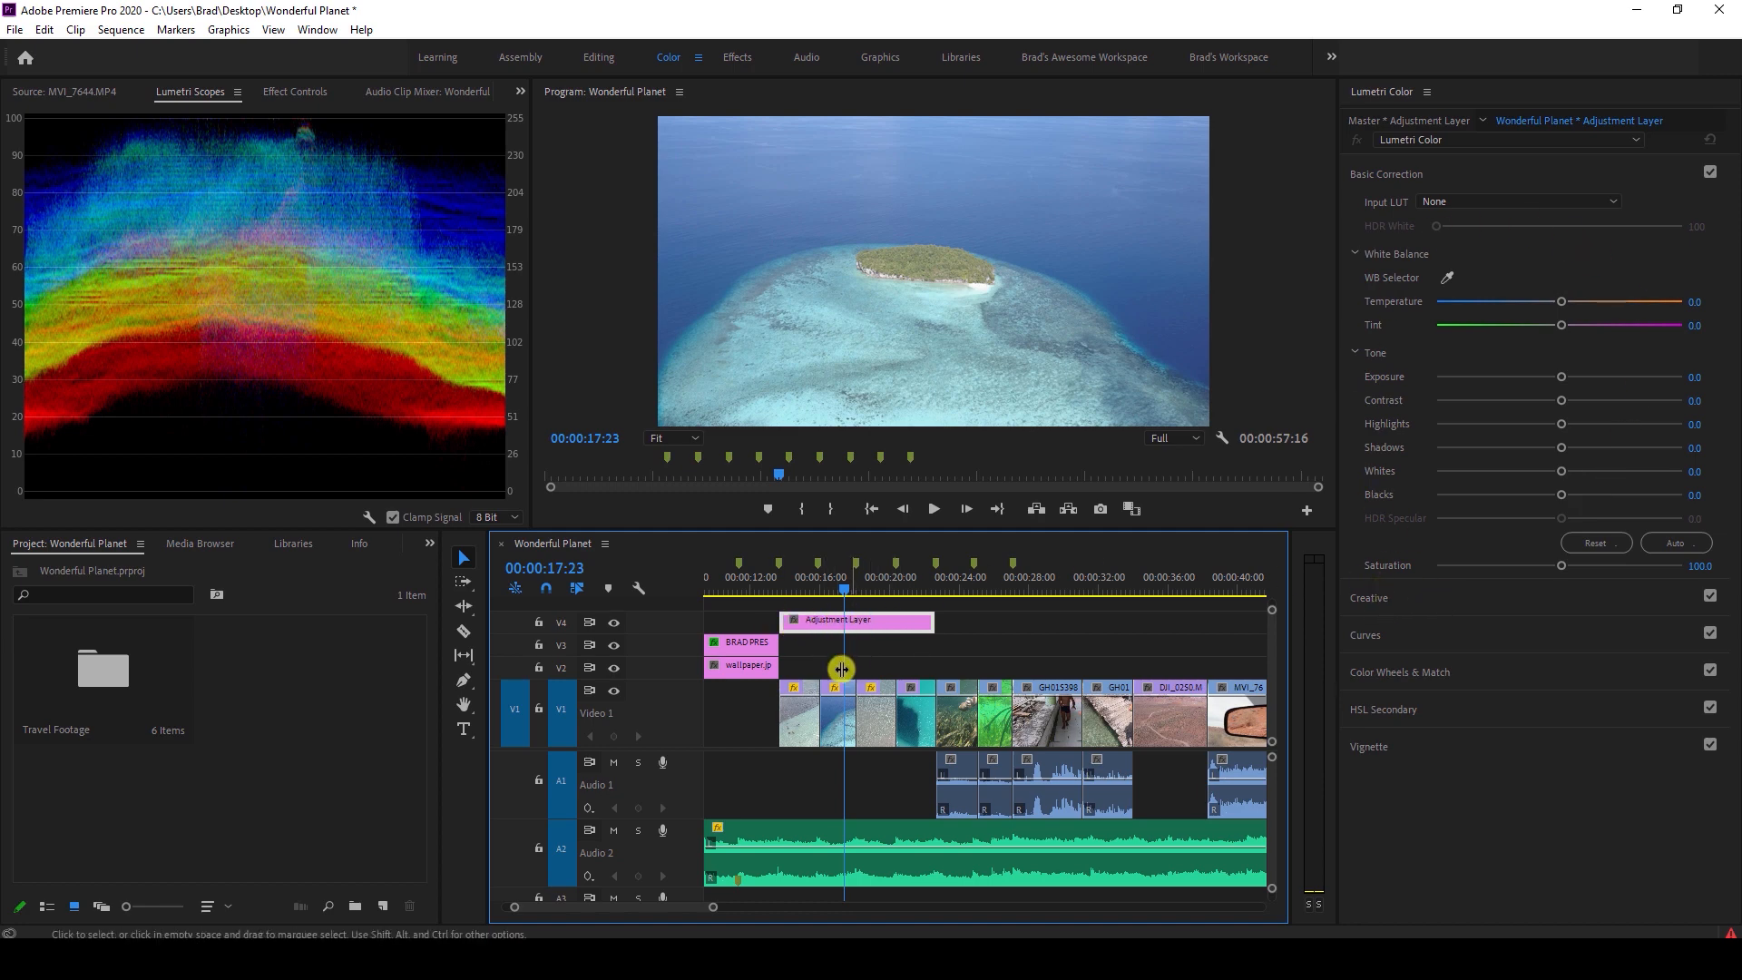
click(877, 578)
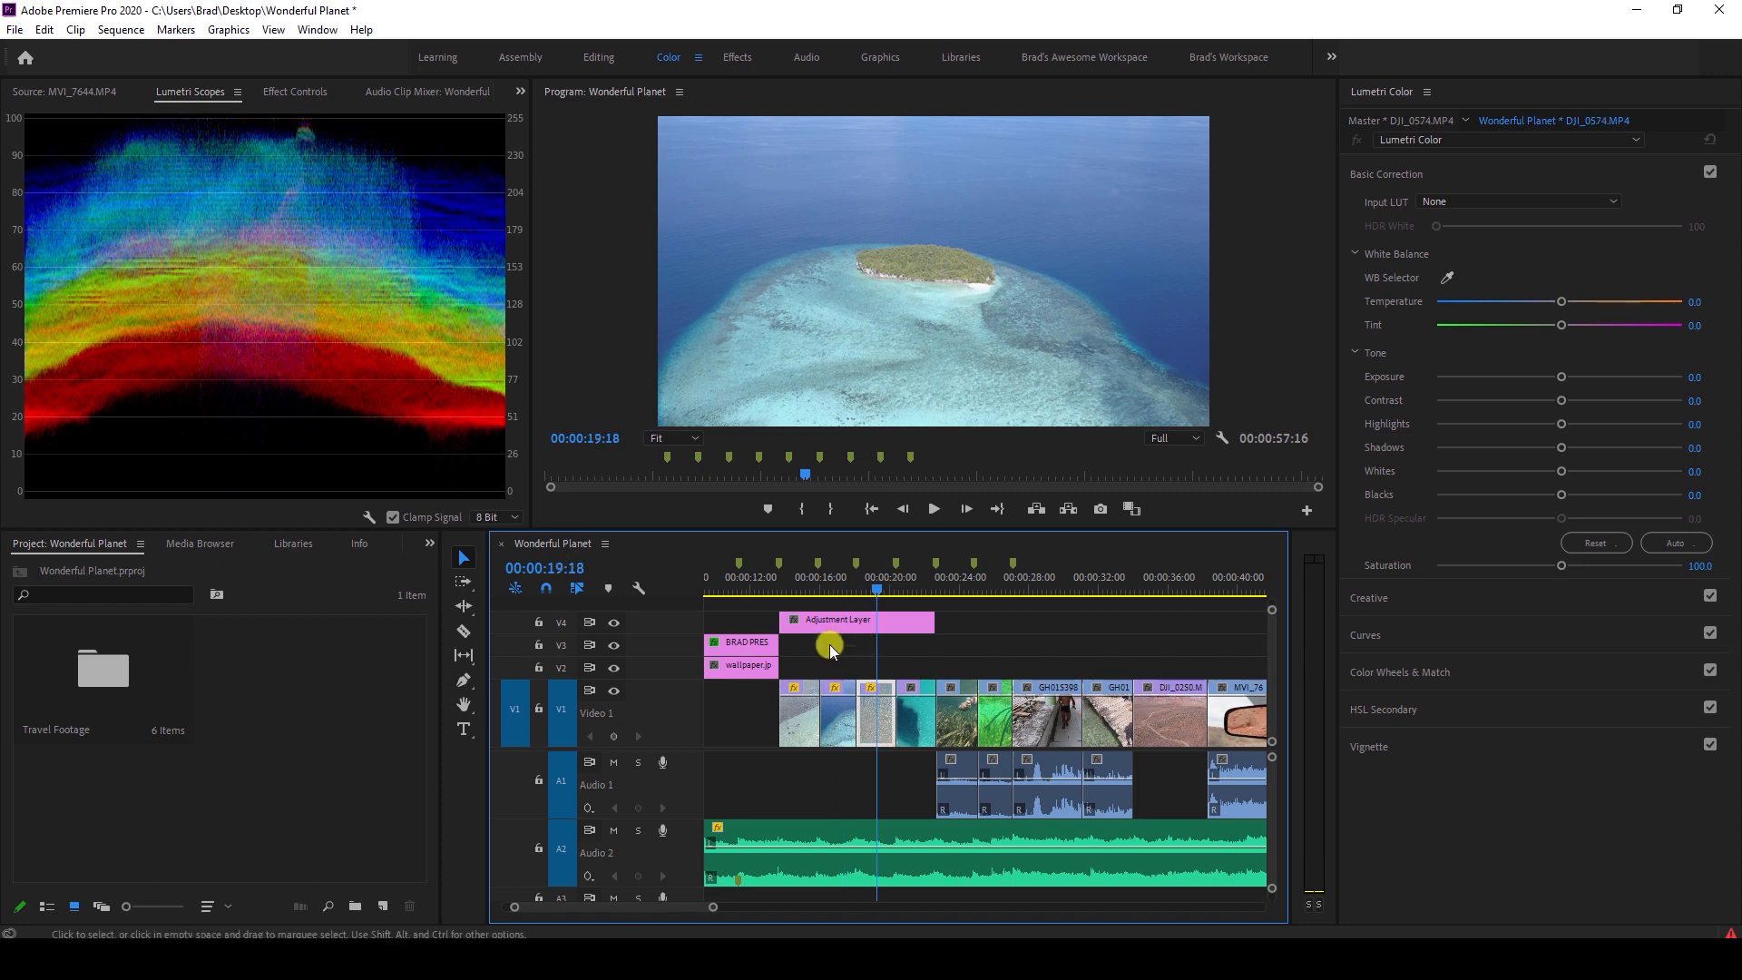
drag(813, 659, 918, 685)
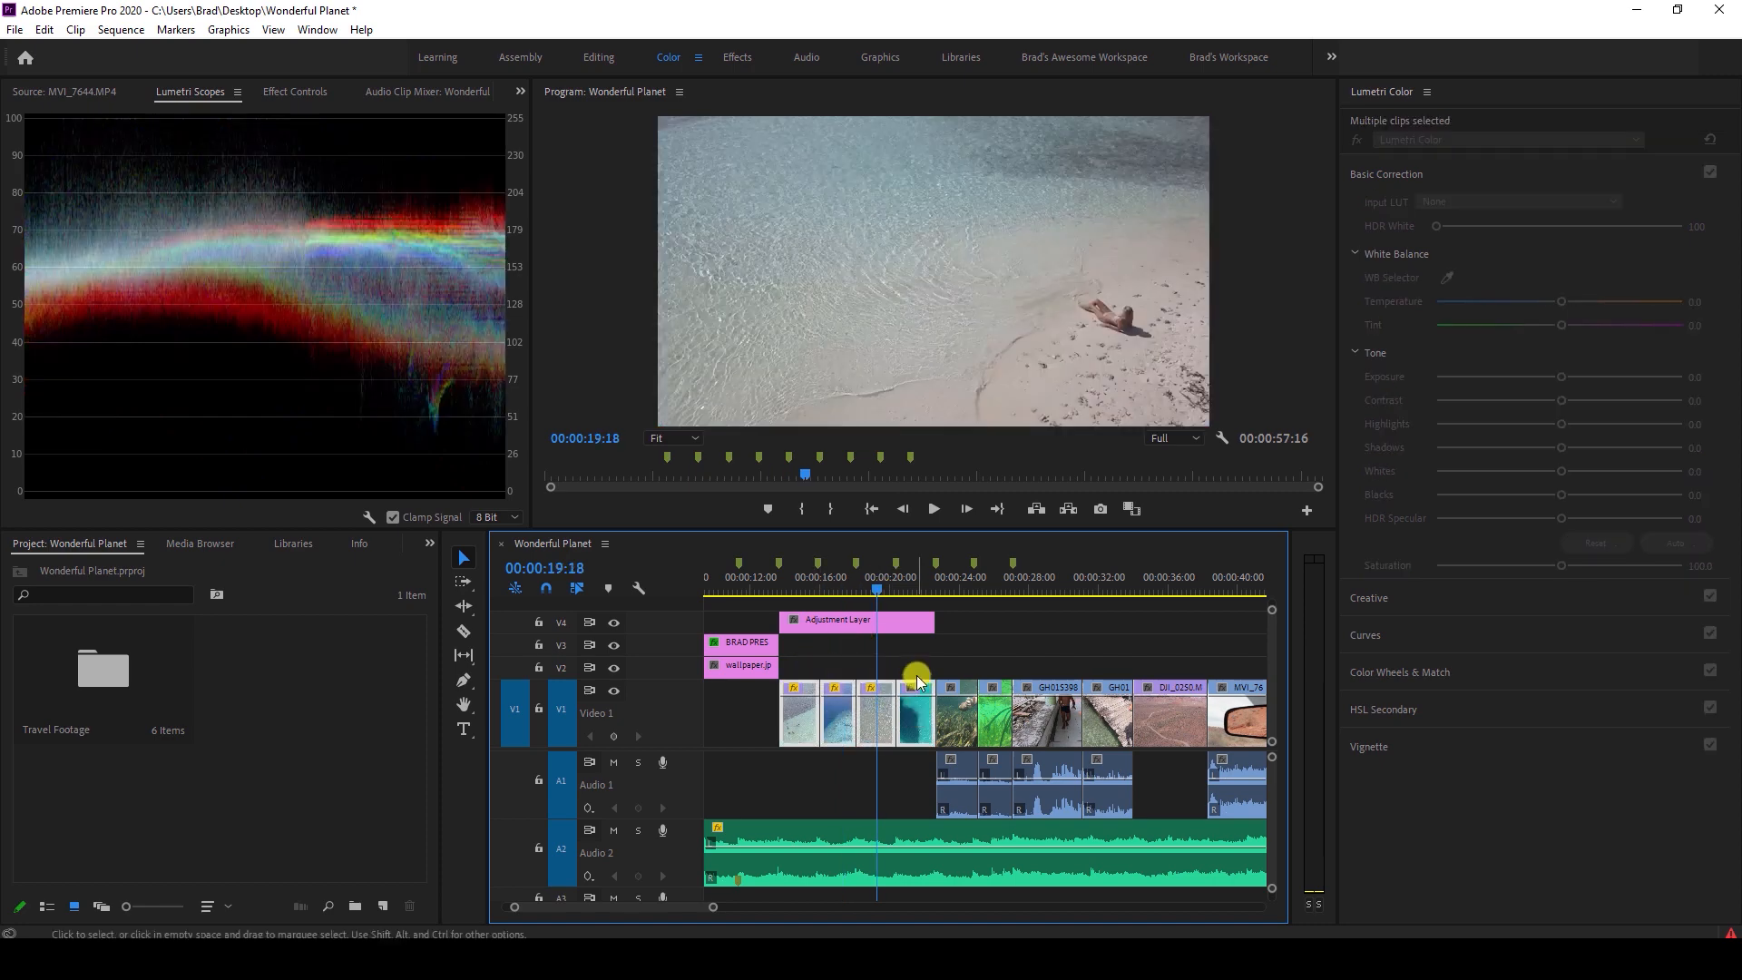
click(916, 661)
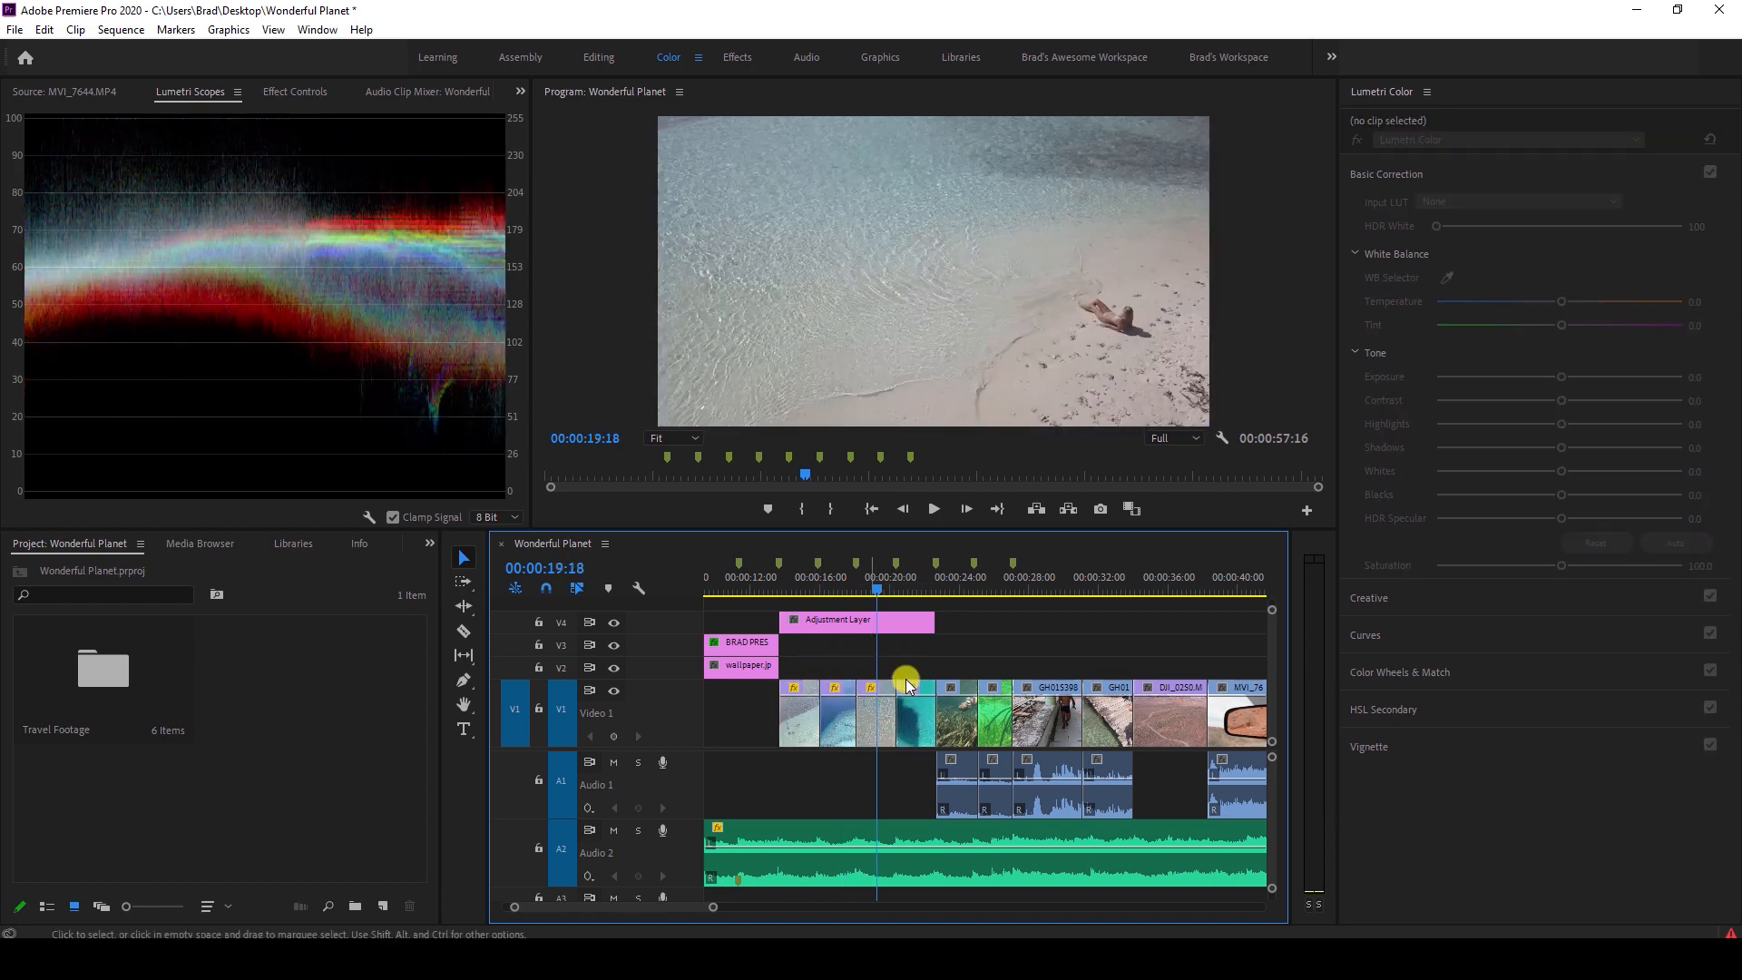
click(892, 632)
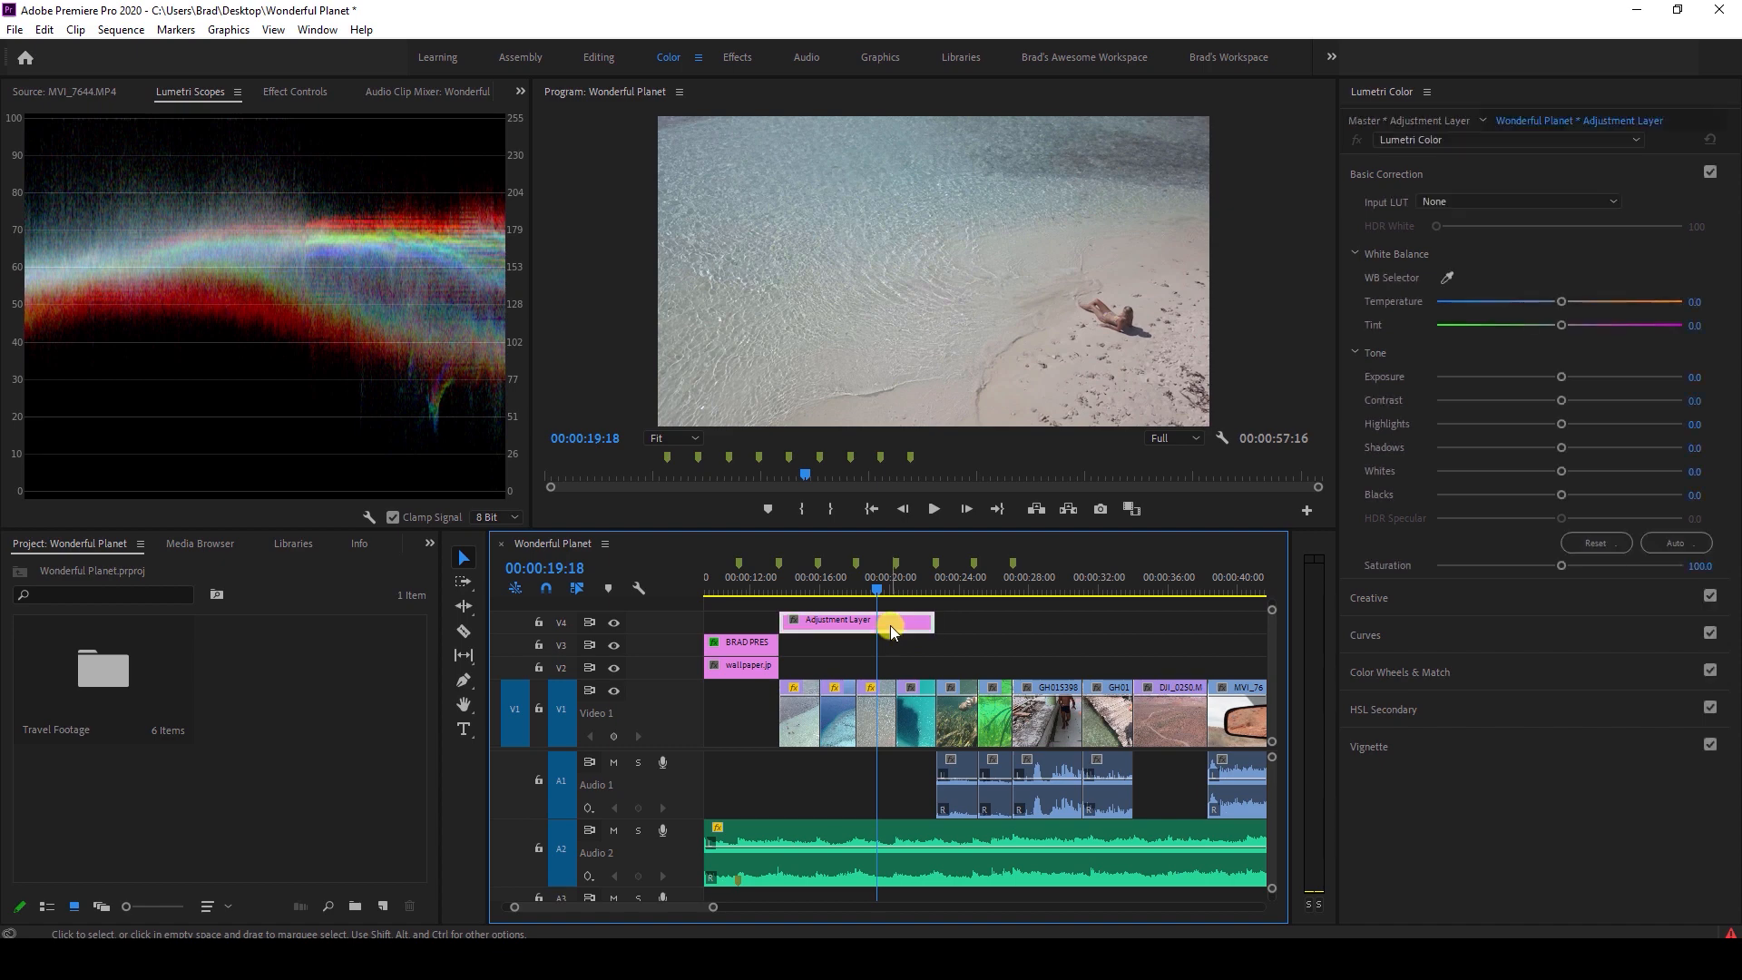
Move the playhead to the boats clip at 00:00:15:24 and close the Lumetri Scopes.
click(848, 590)
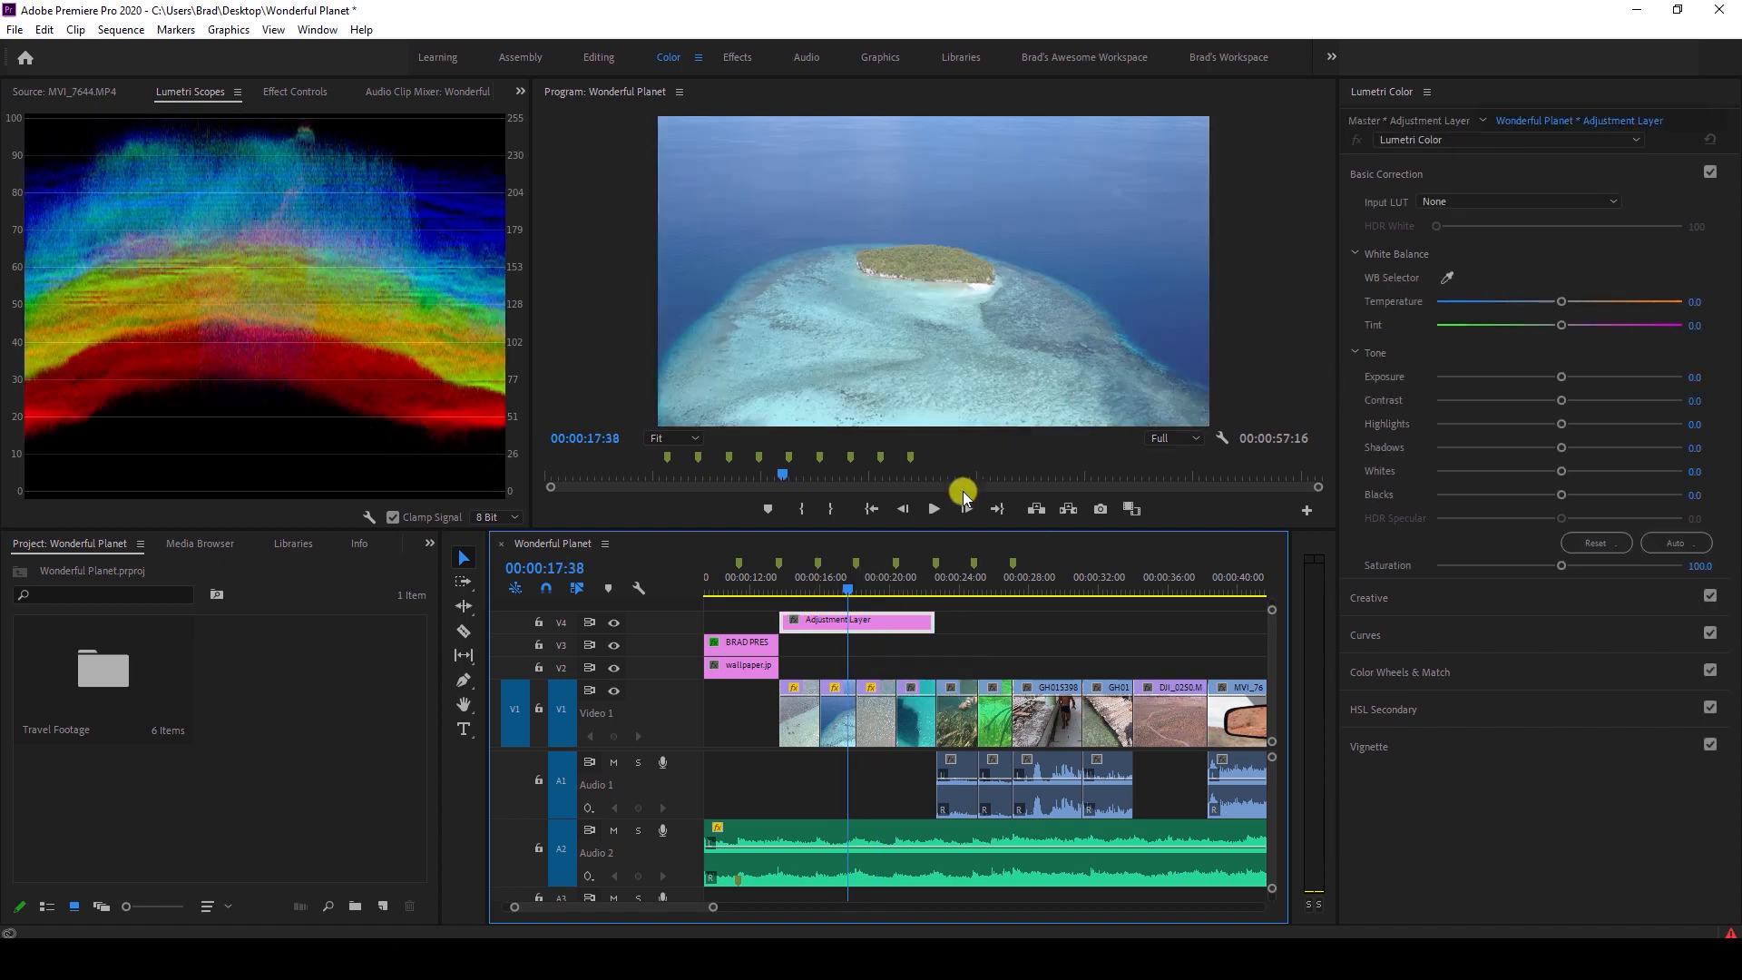
mouse_move(847, 585)
mouse_down()
mouse_move(806, 582)
mouse_move(885, 588)
mouse_move(814, 590)
mouse_up()
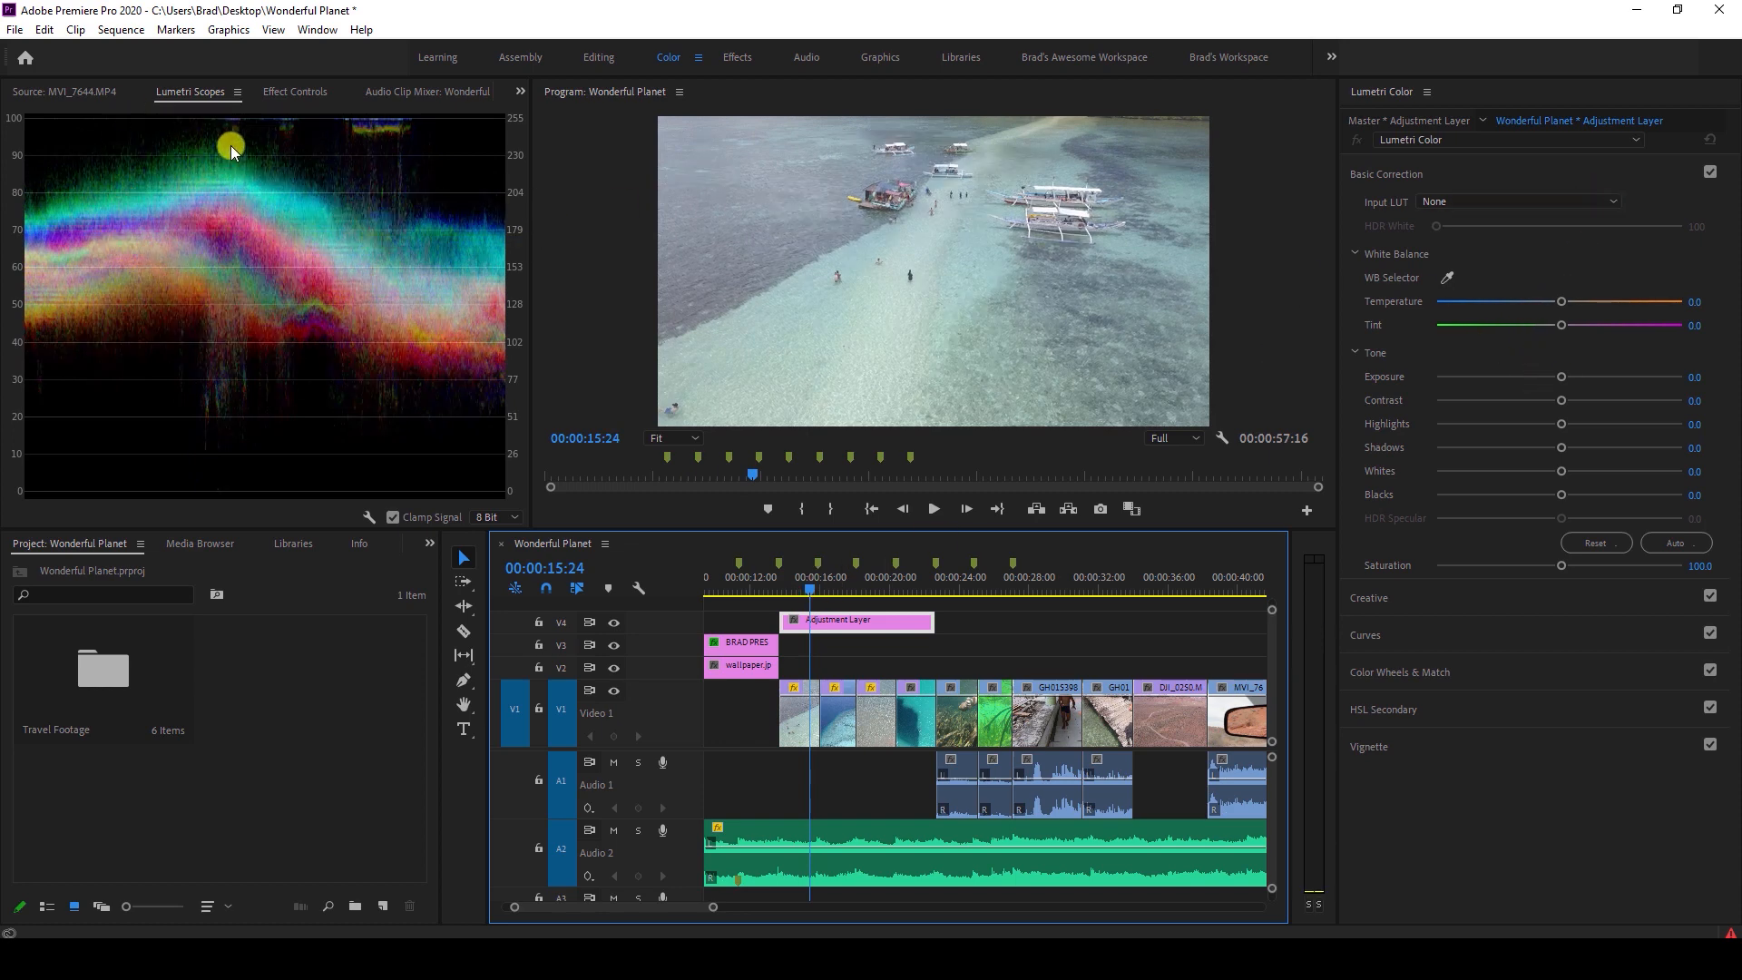
click(237, 91)
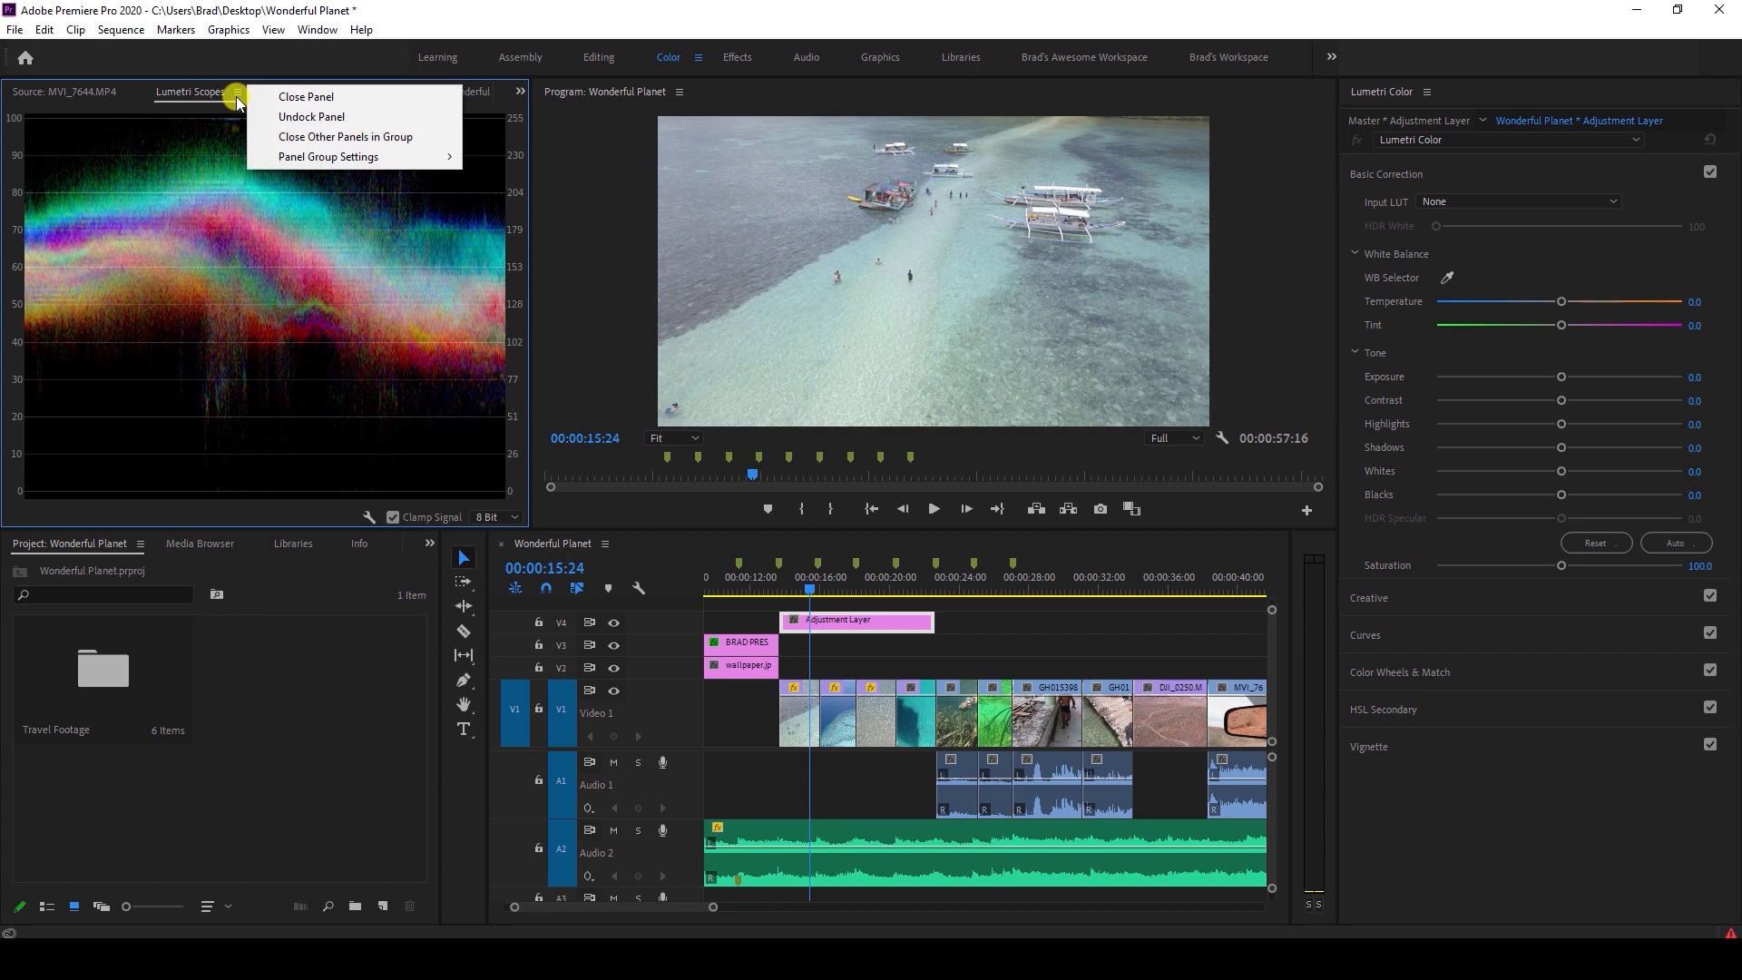
click(297, 101)
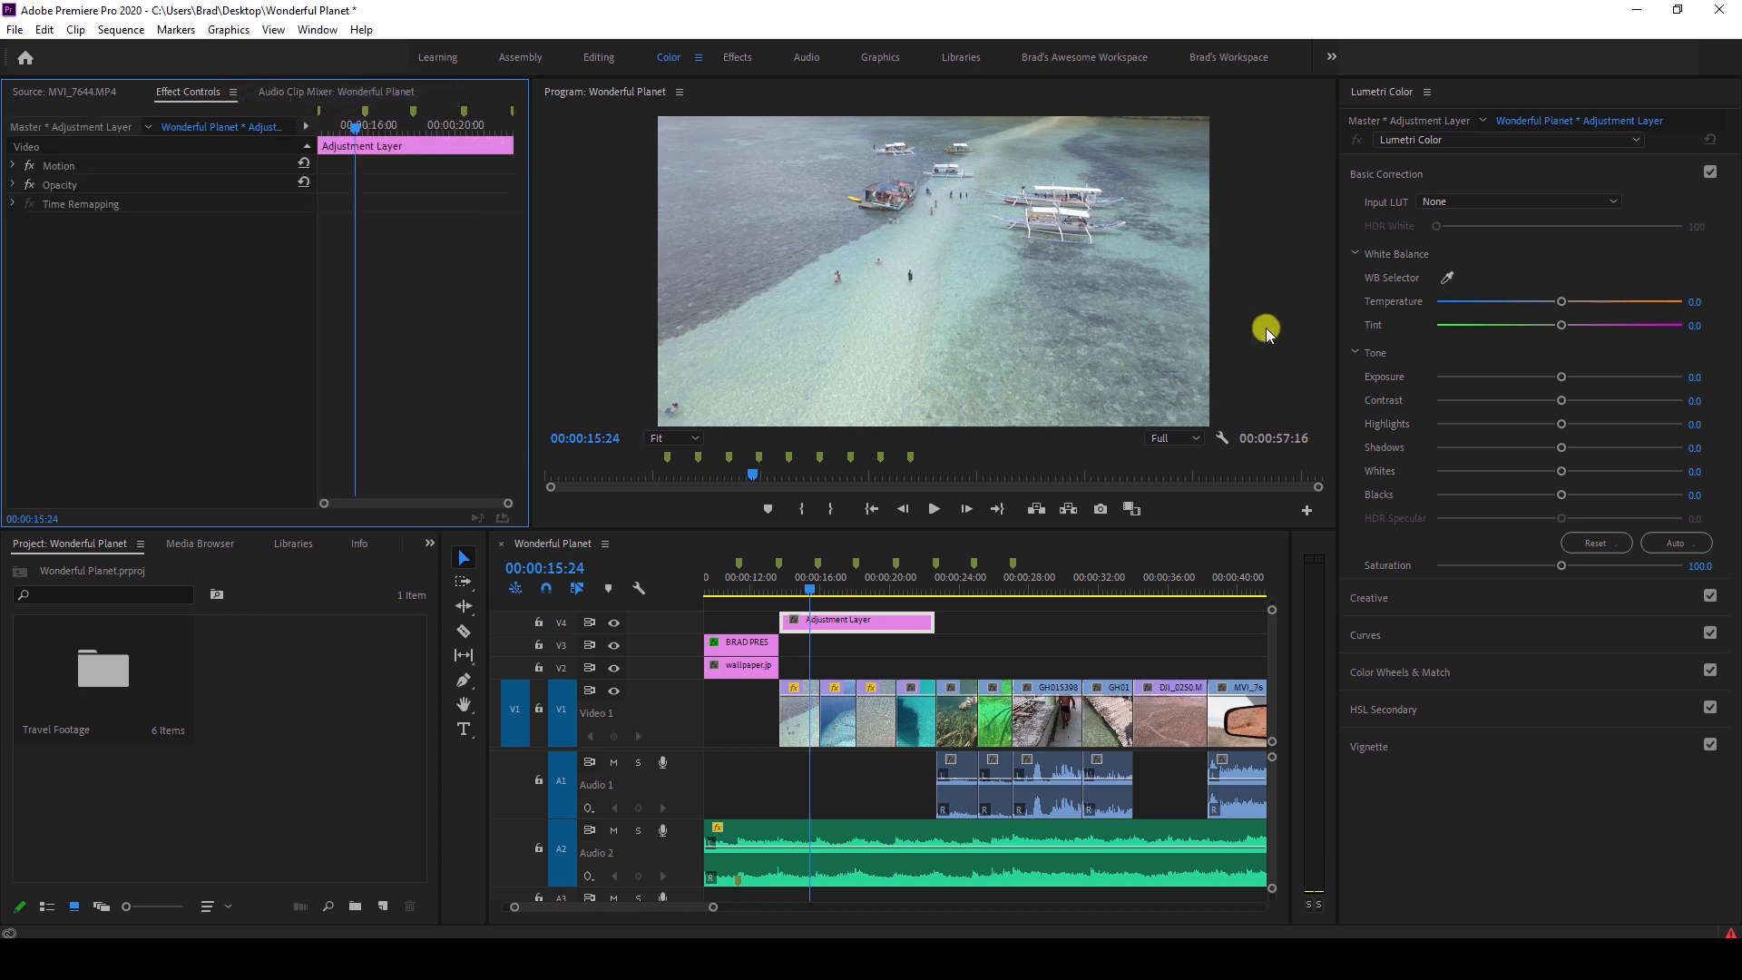
Try an exposure of 0.2 on the adjustment layer, set its saturation to 120.6 and reset the tone values.
click(1558, 375)
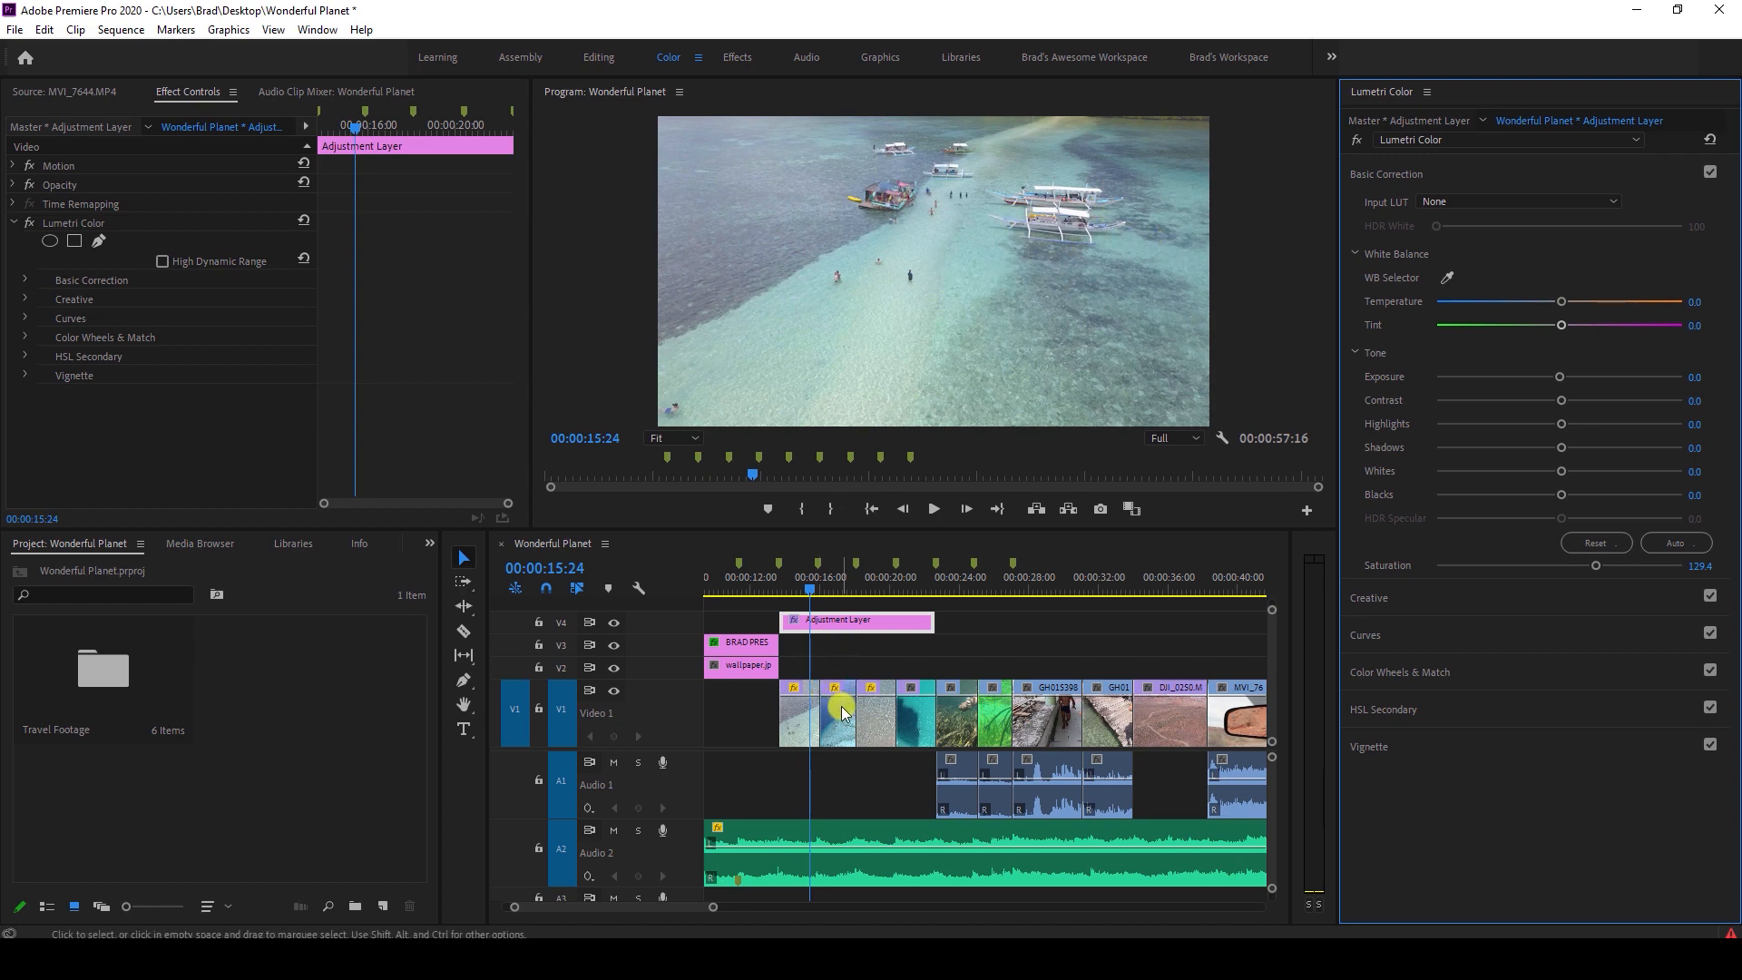
click(855, 624)
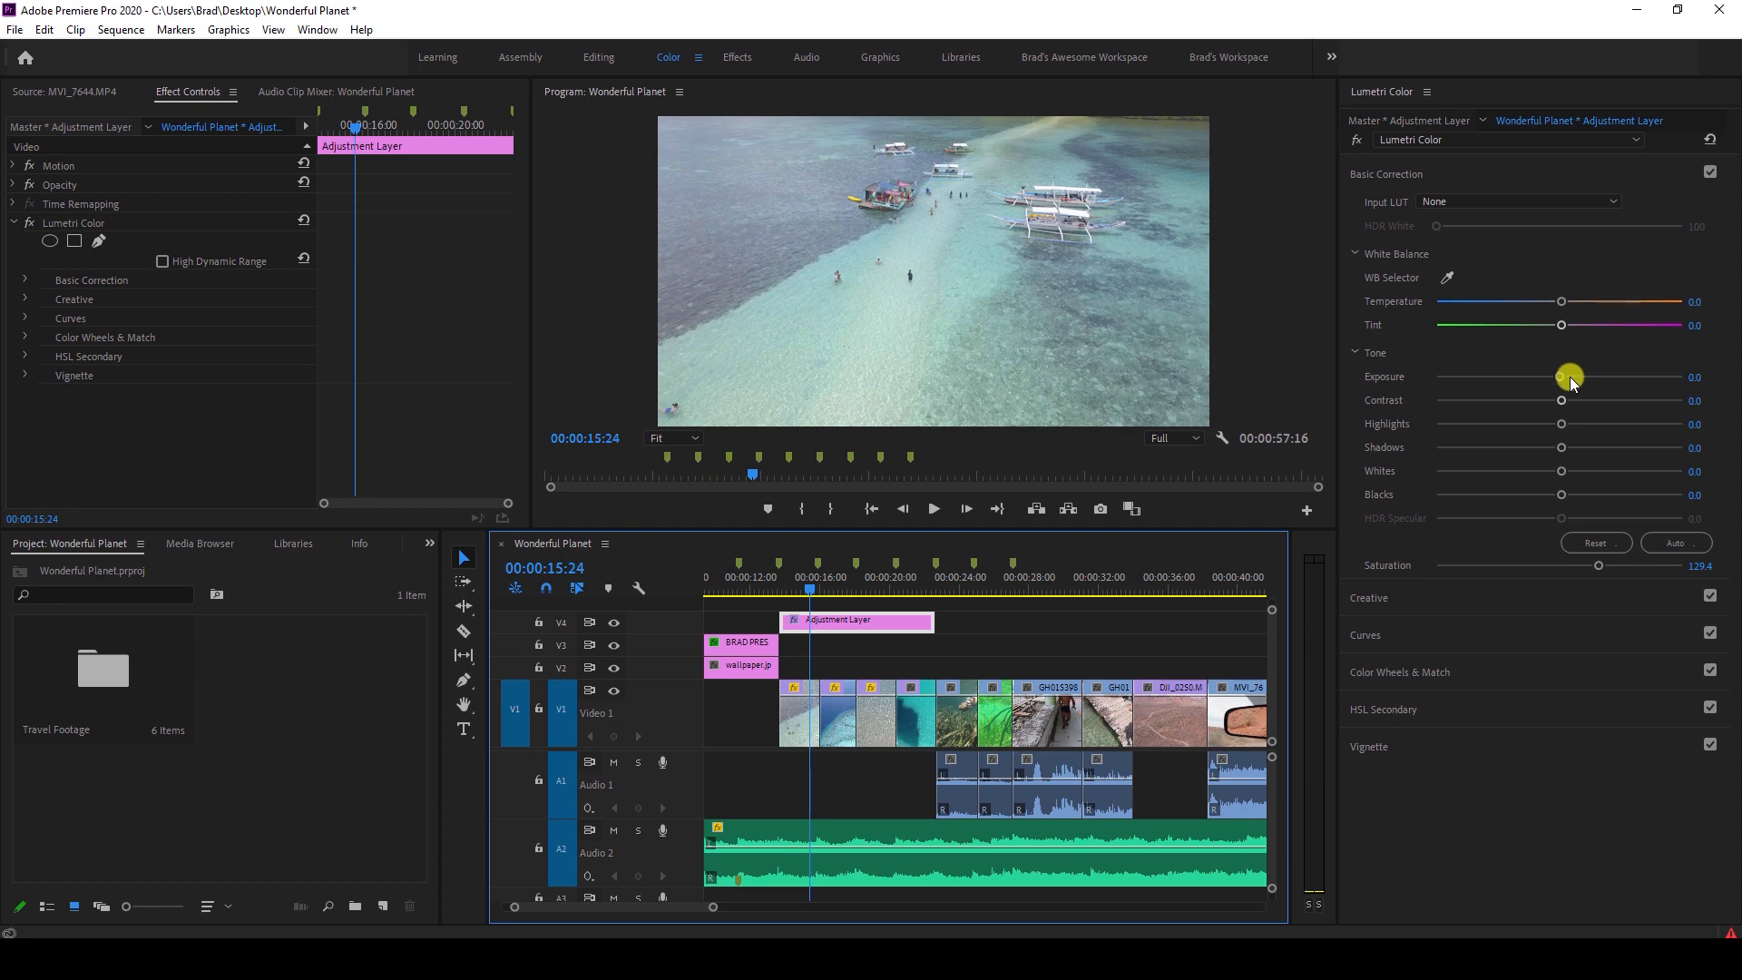
drag(1562, 379, 1565, 378)
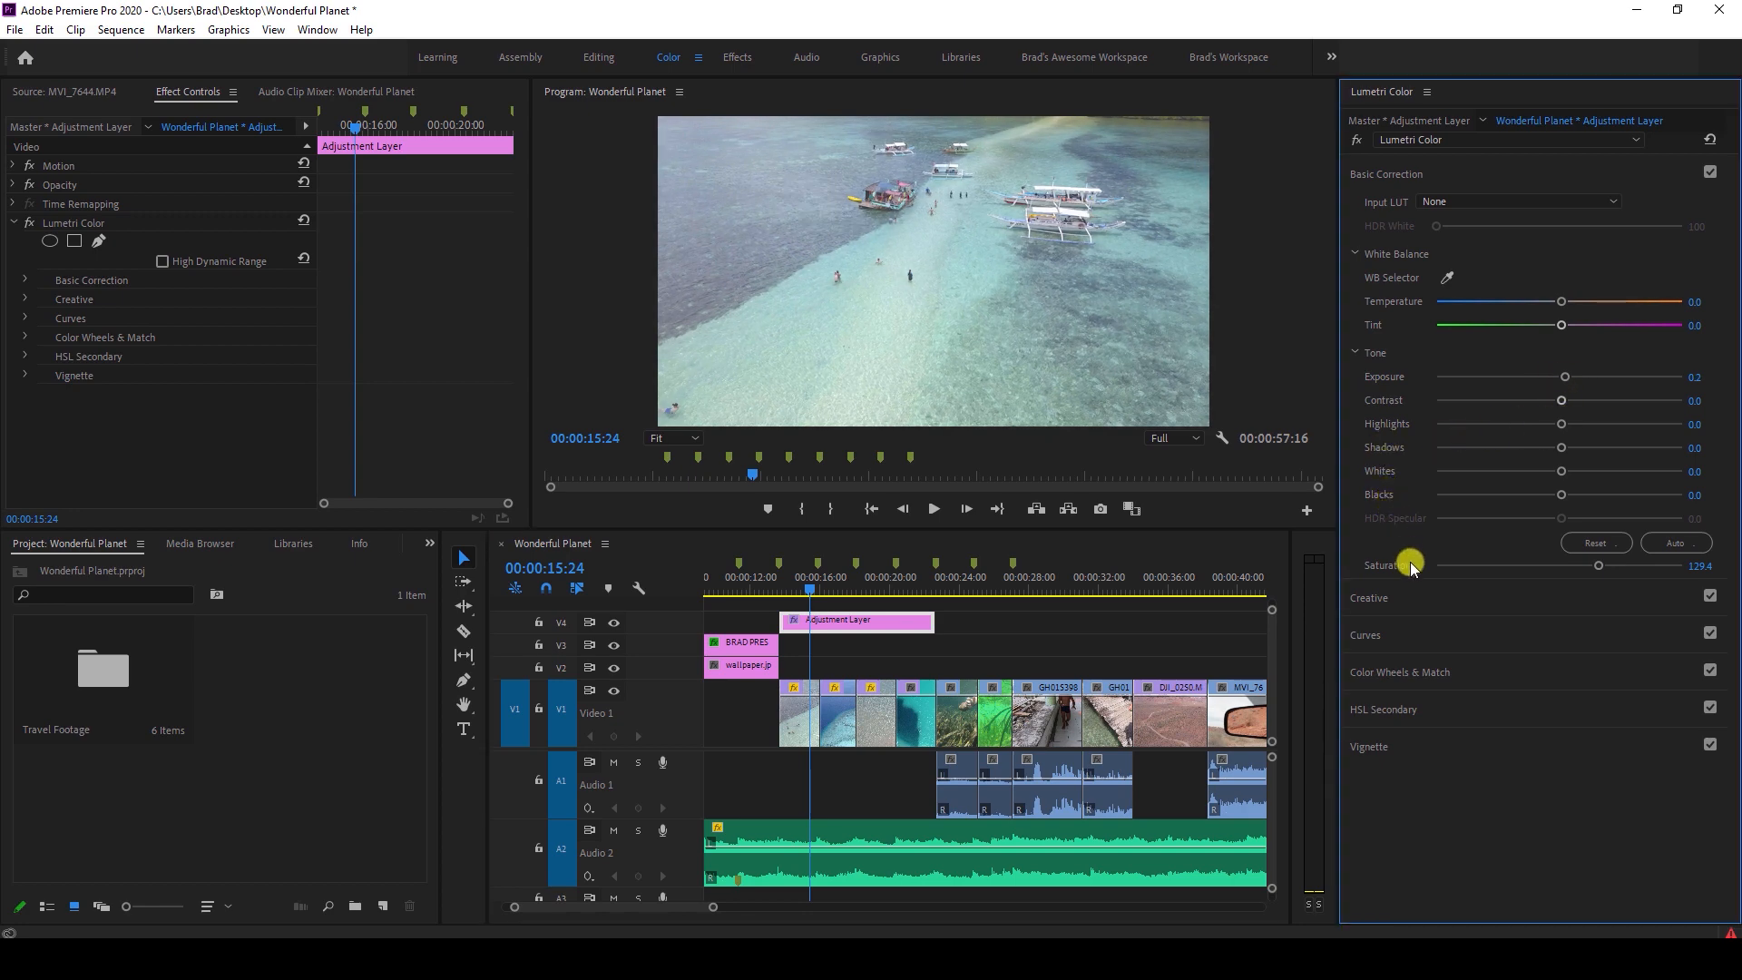
drag(1599, 567, 1586, 570)
click(1597, 544)
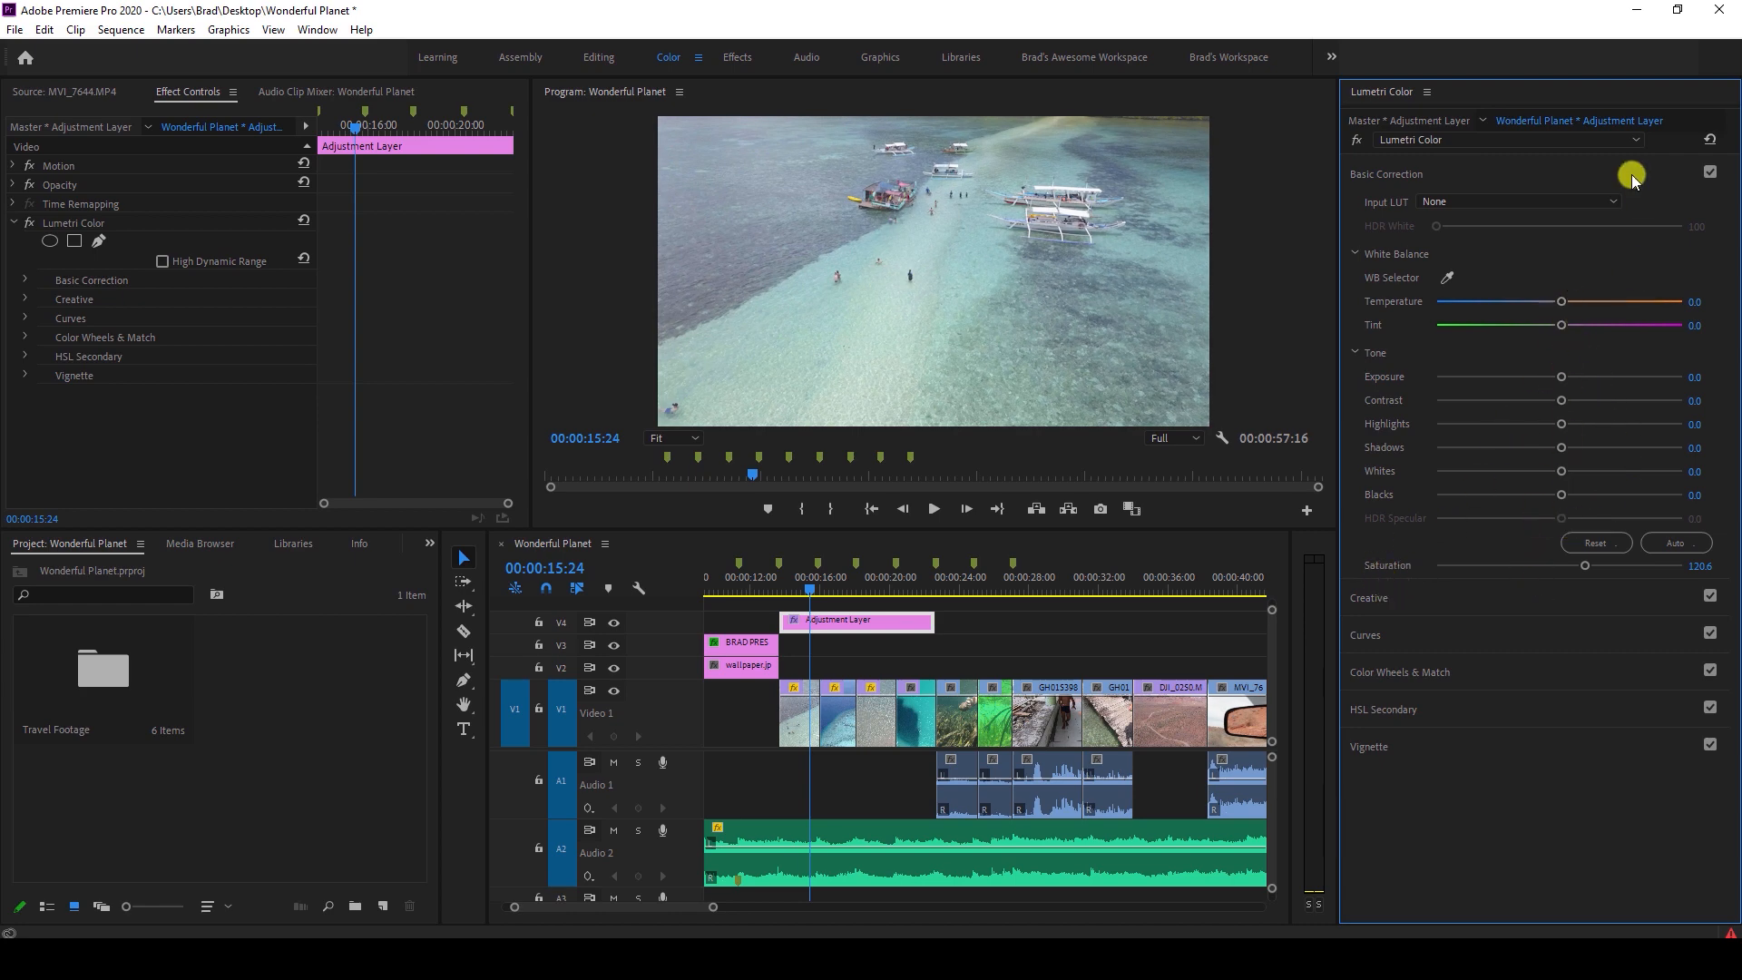
Try the Drive - Rec709 creative look on the adjustment layer and check the boats clip at 00:00:15:17.
click(1375, 598)
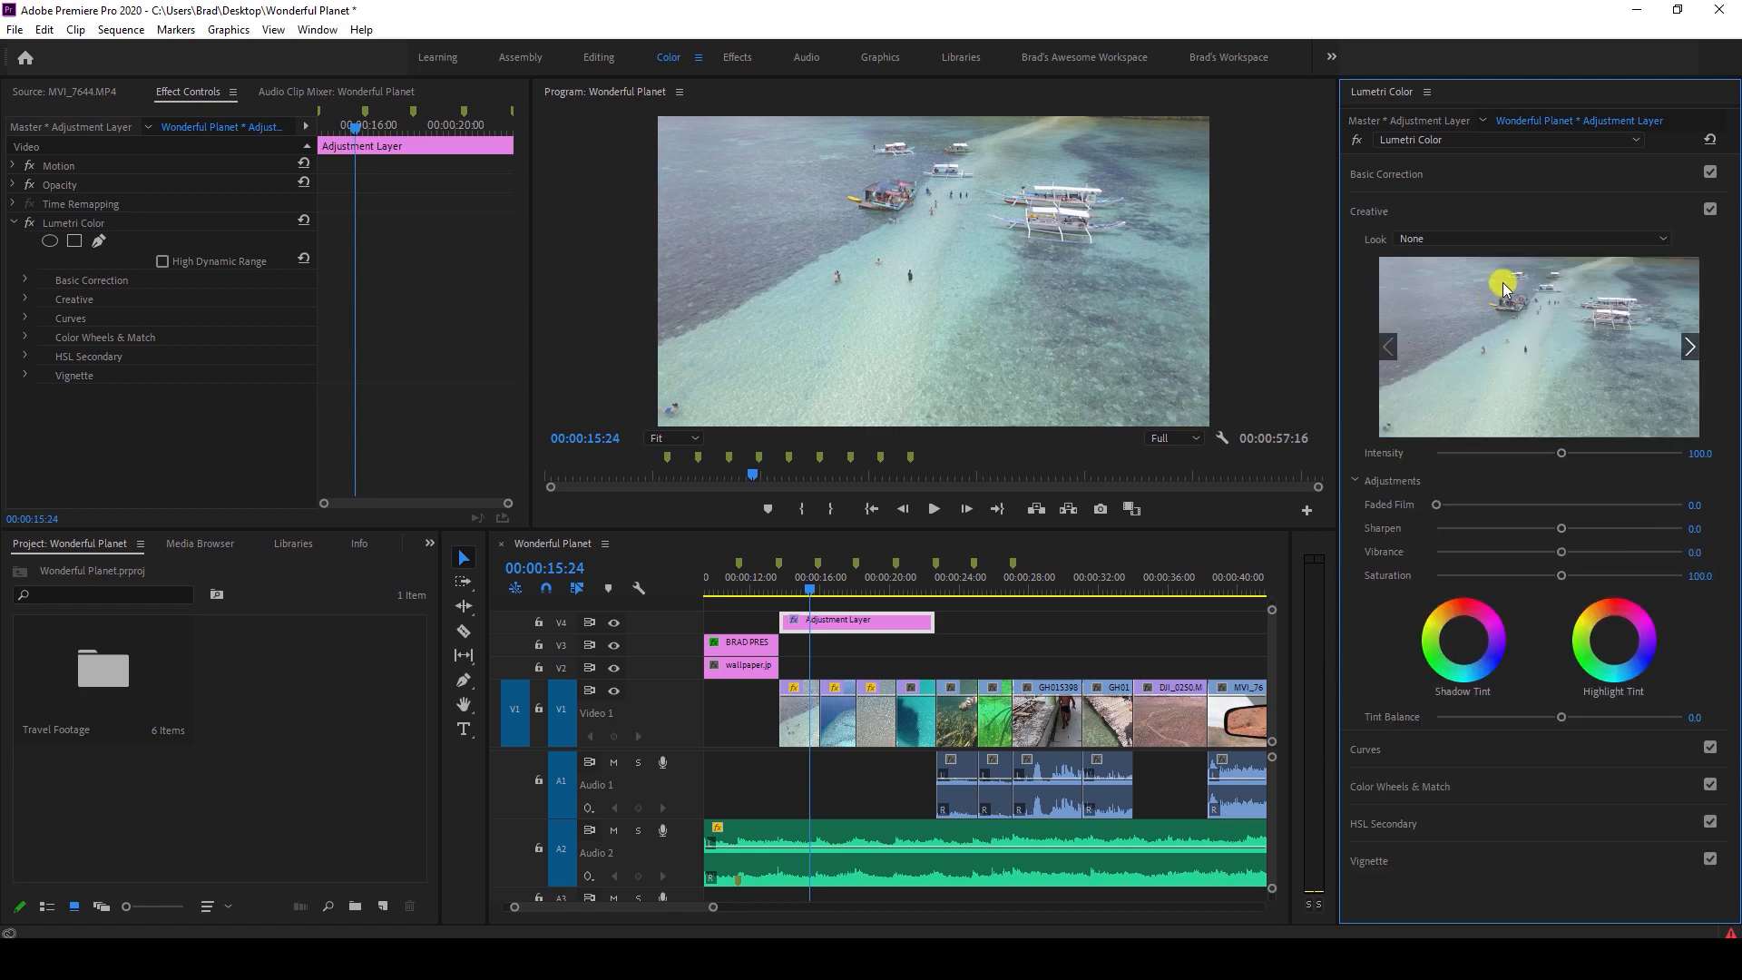
click(1435, 239)
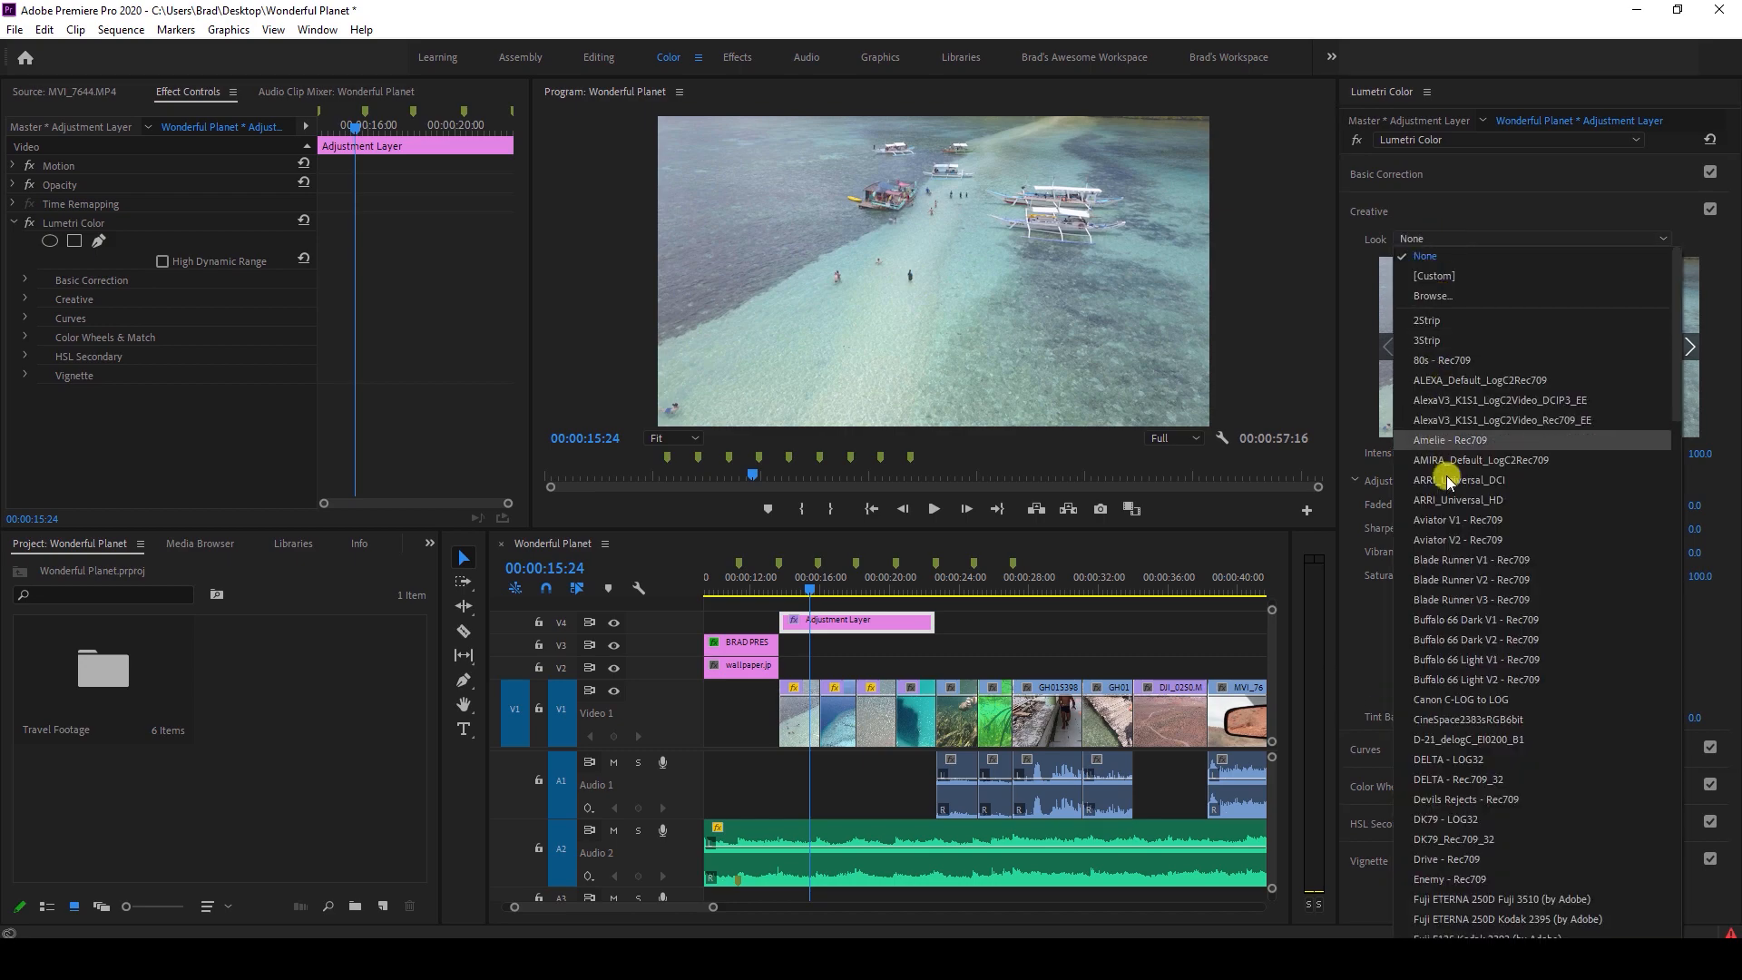
scroll(1468, 530, down, 15)
scroll(1467, 530, up, 15)
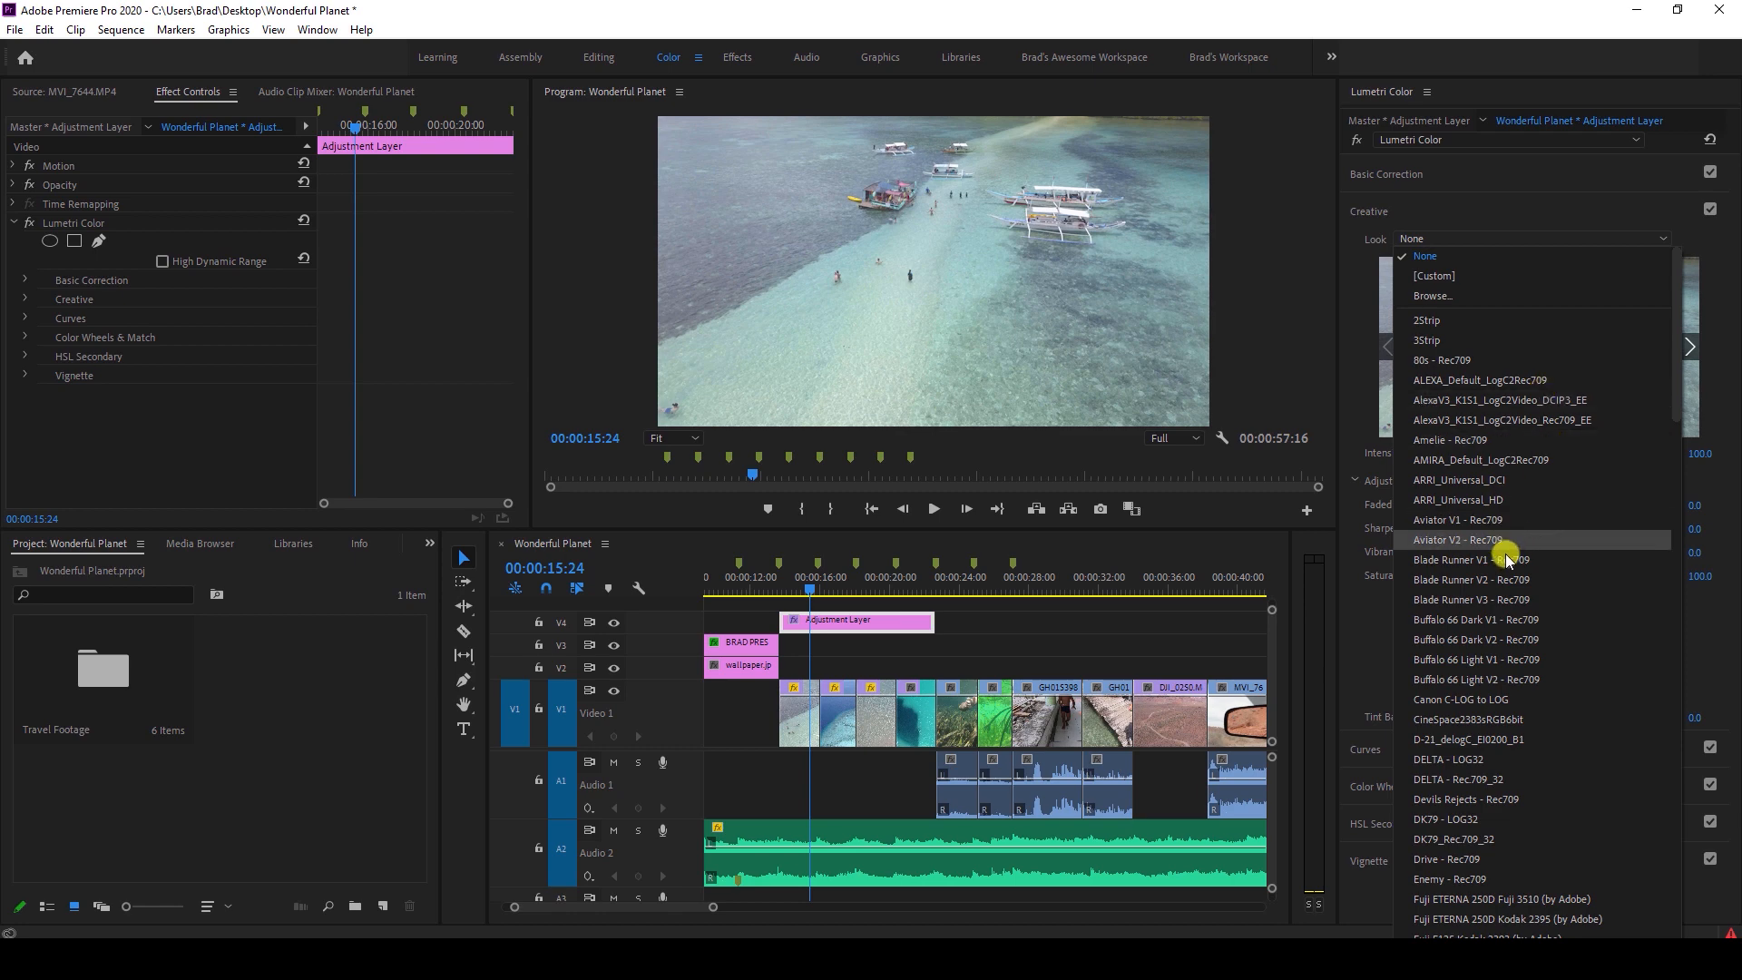
scroll(1529, 708, down, 3)
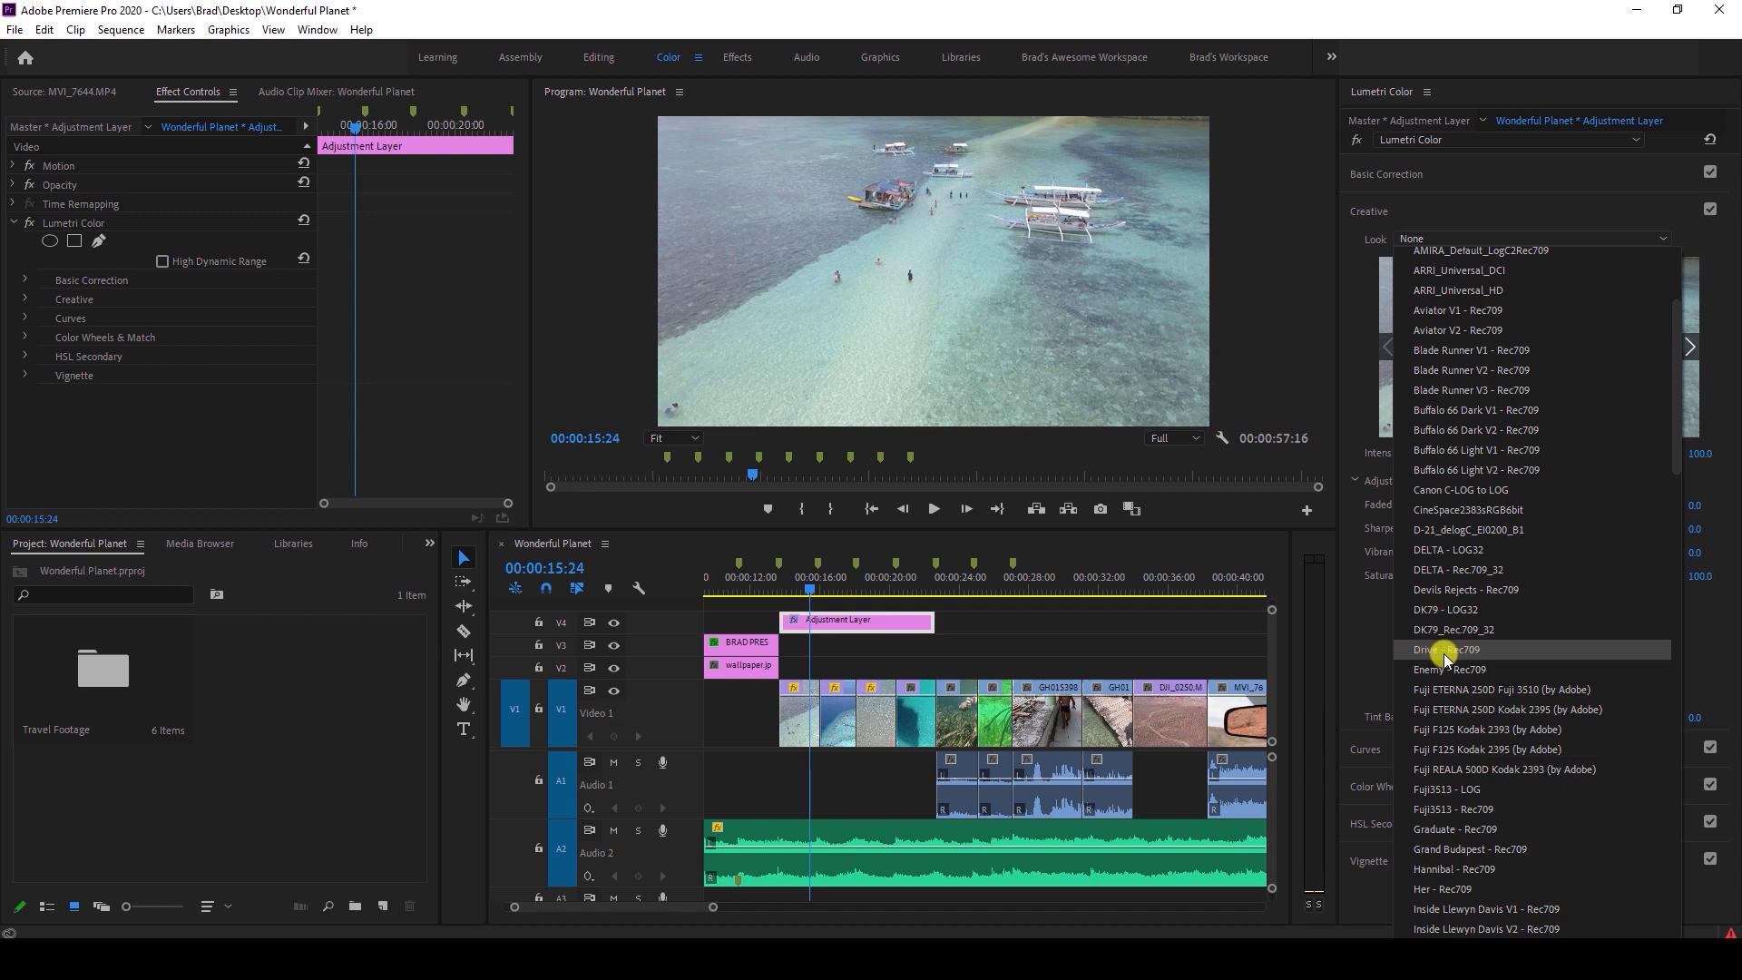
click(1467, 651)
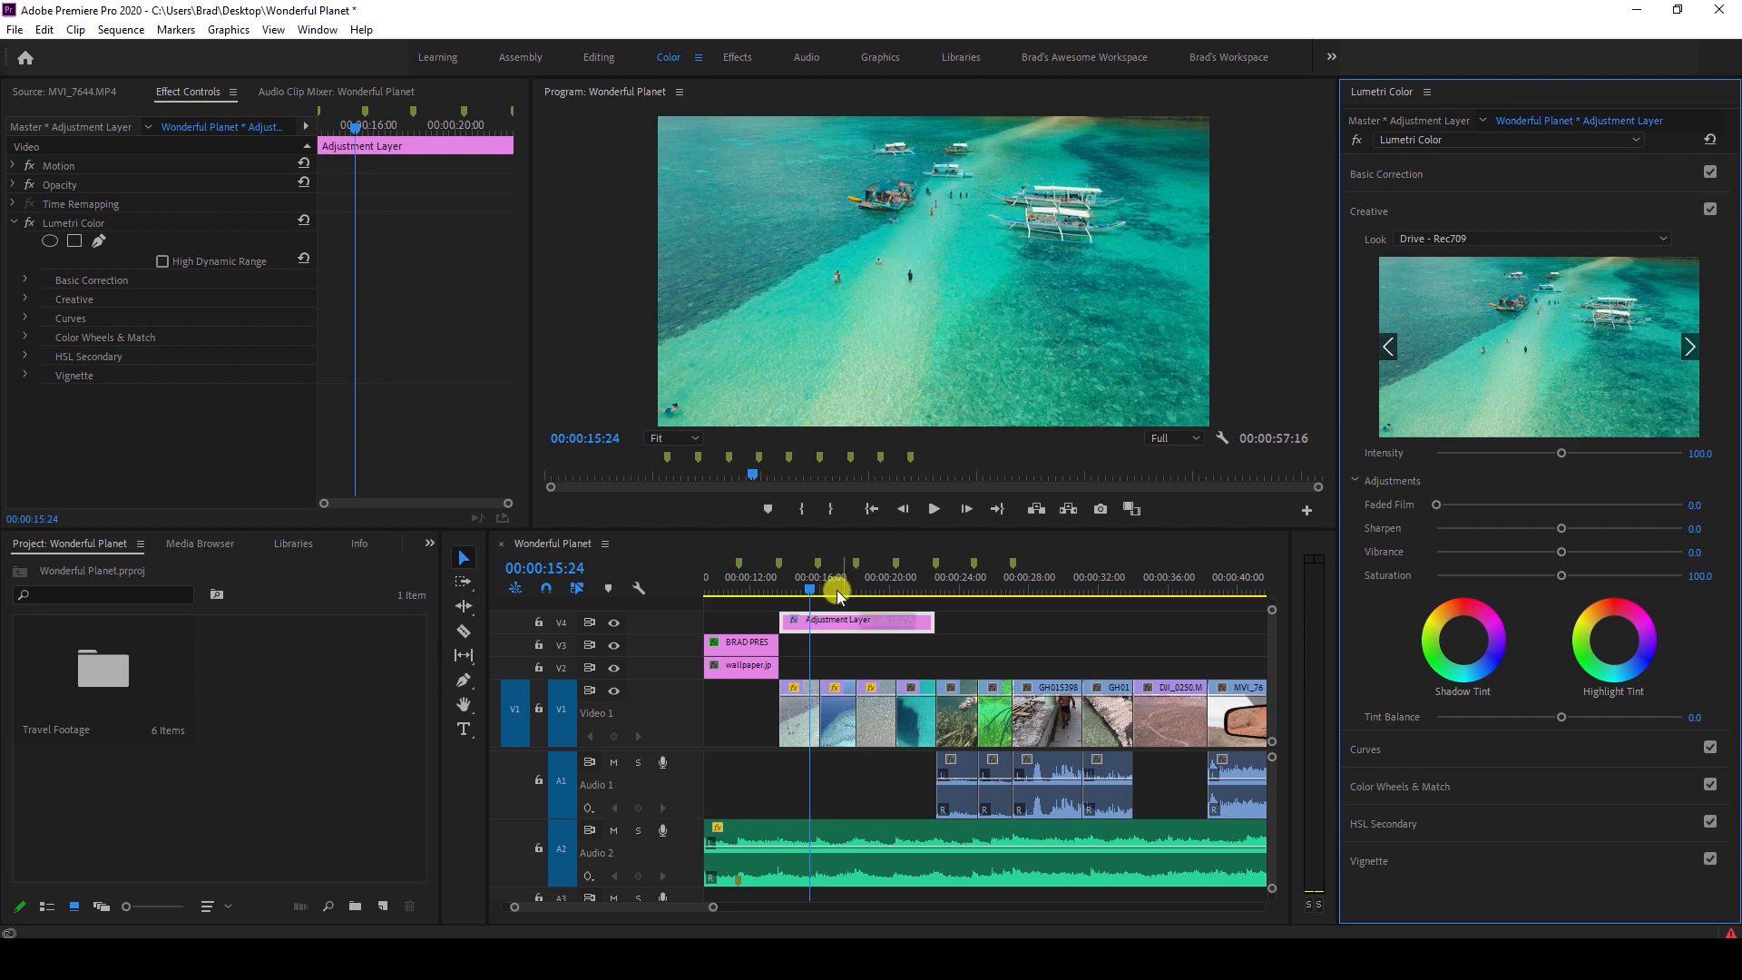
mouse_move(818, 585)
mouse_down()
mouse_move(912, 588)
mouse_move(806, 593)
mouse_up()
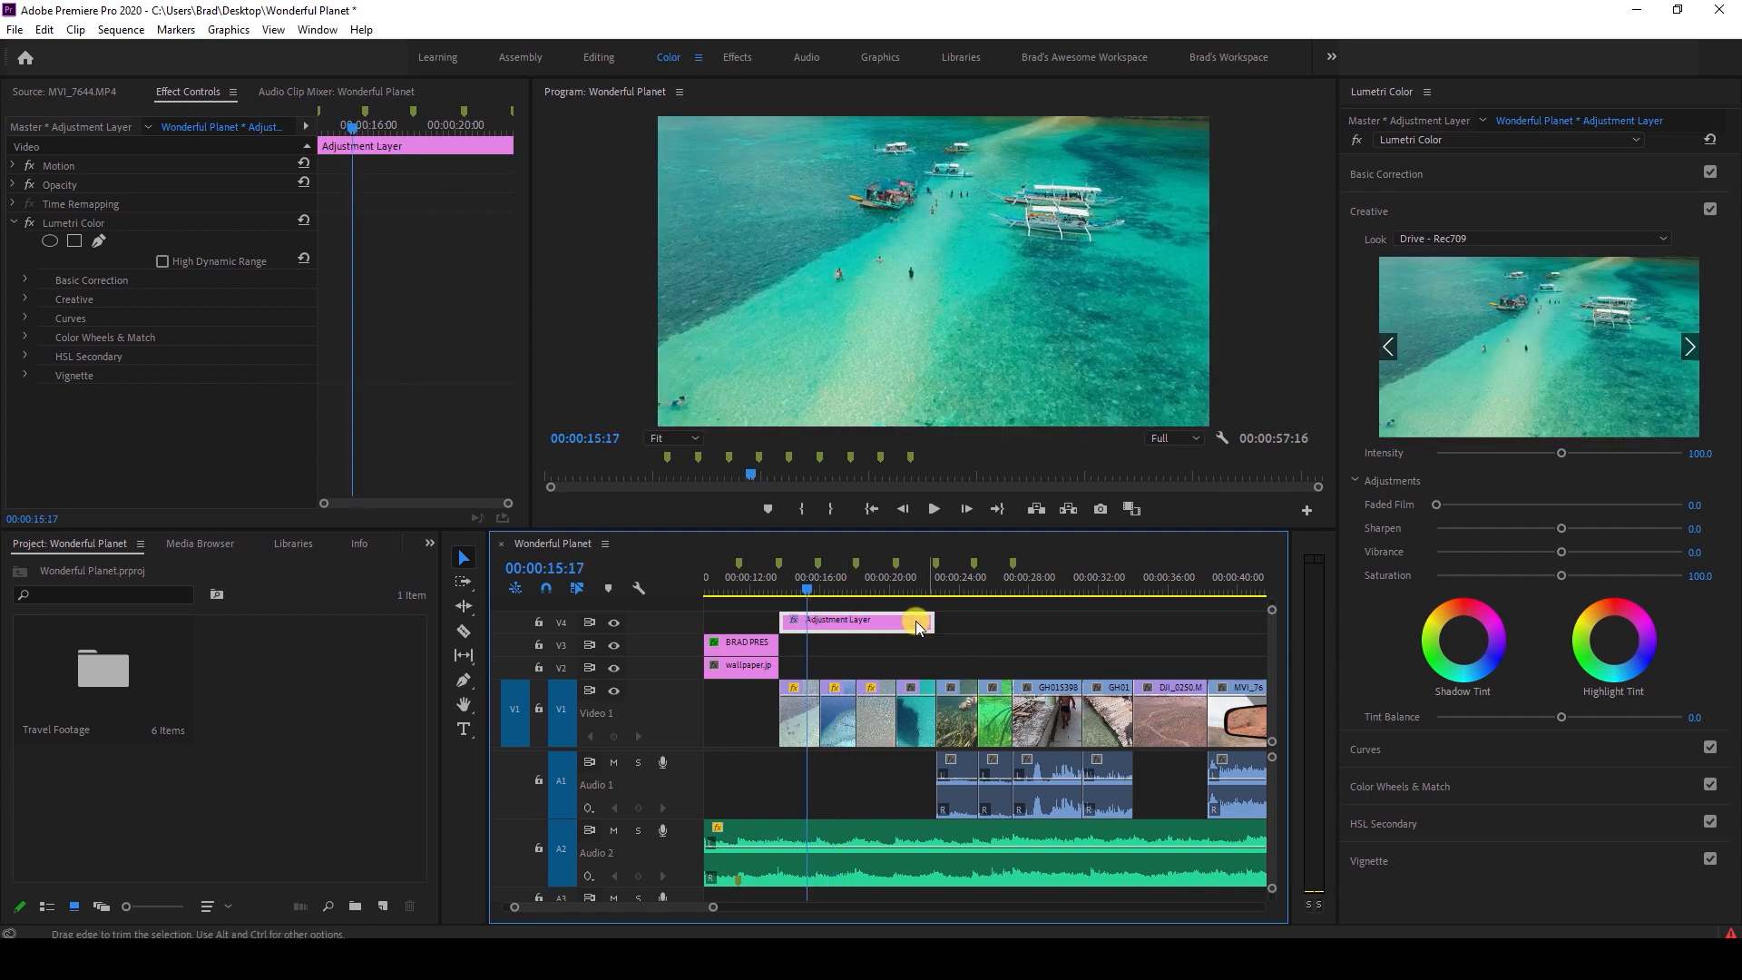
Try the Hannibal - Rec709 look on the adjustment layer and check the speedboat clip at 00:00:21:05.
click(1457, 239)
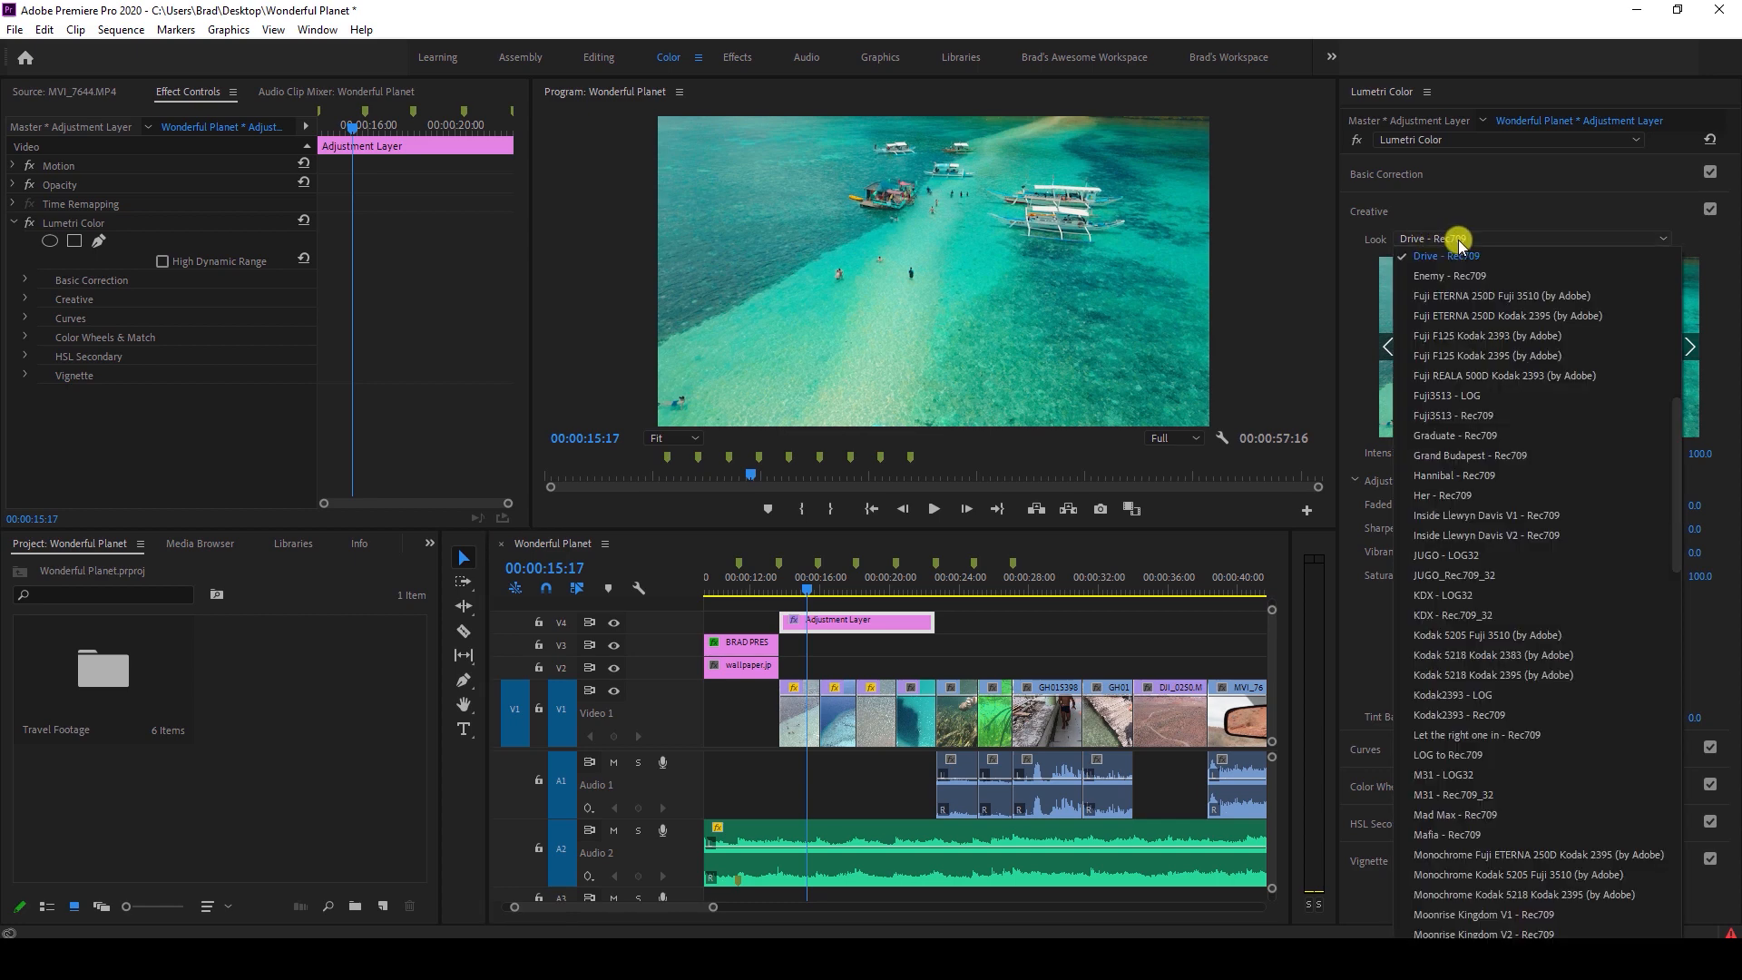
click(1460, 481)
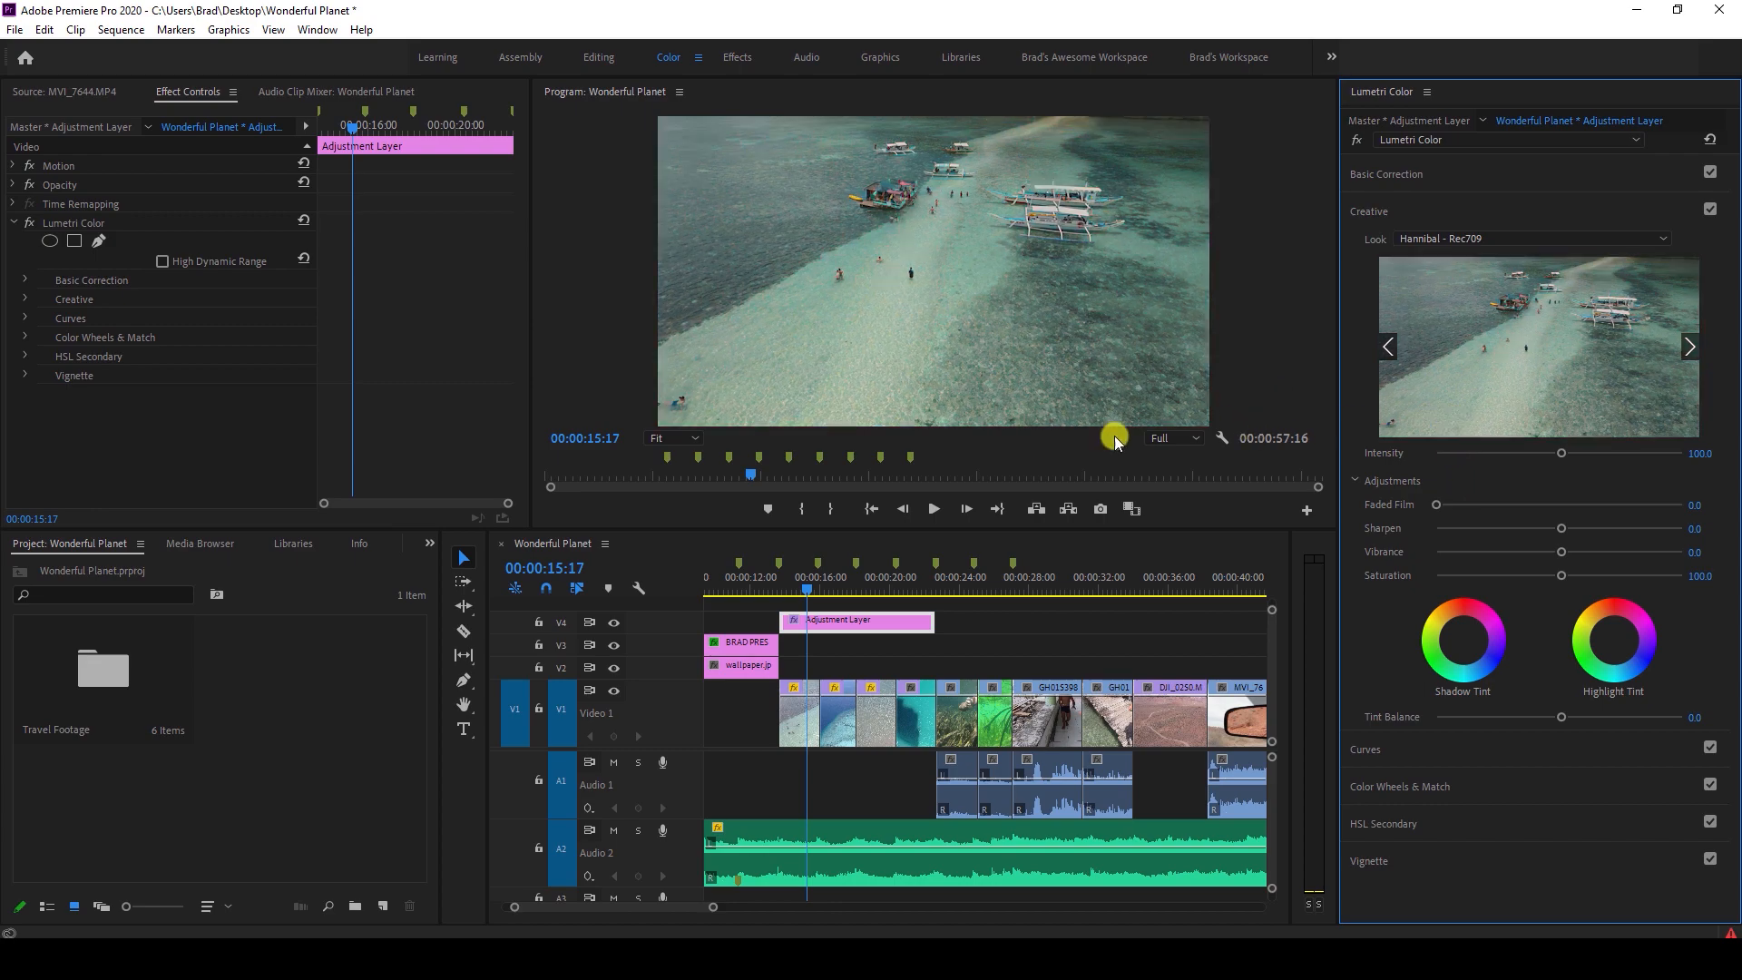
drag(809, 588, 911, 590)
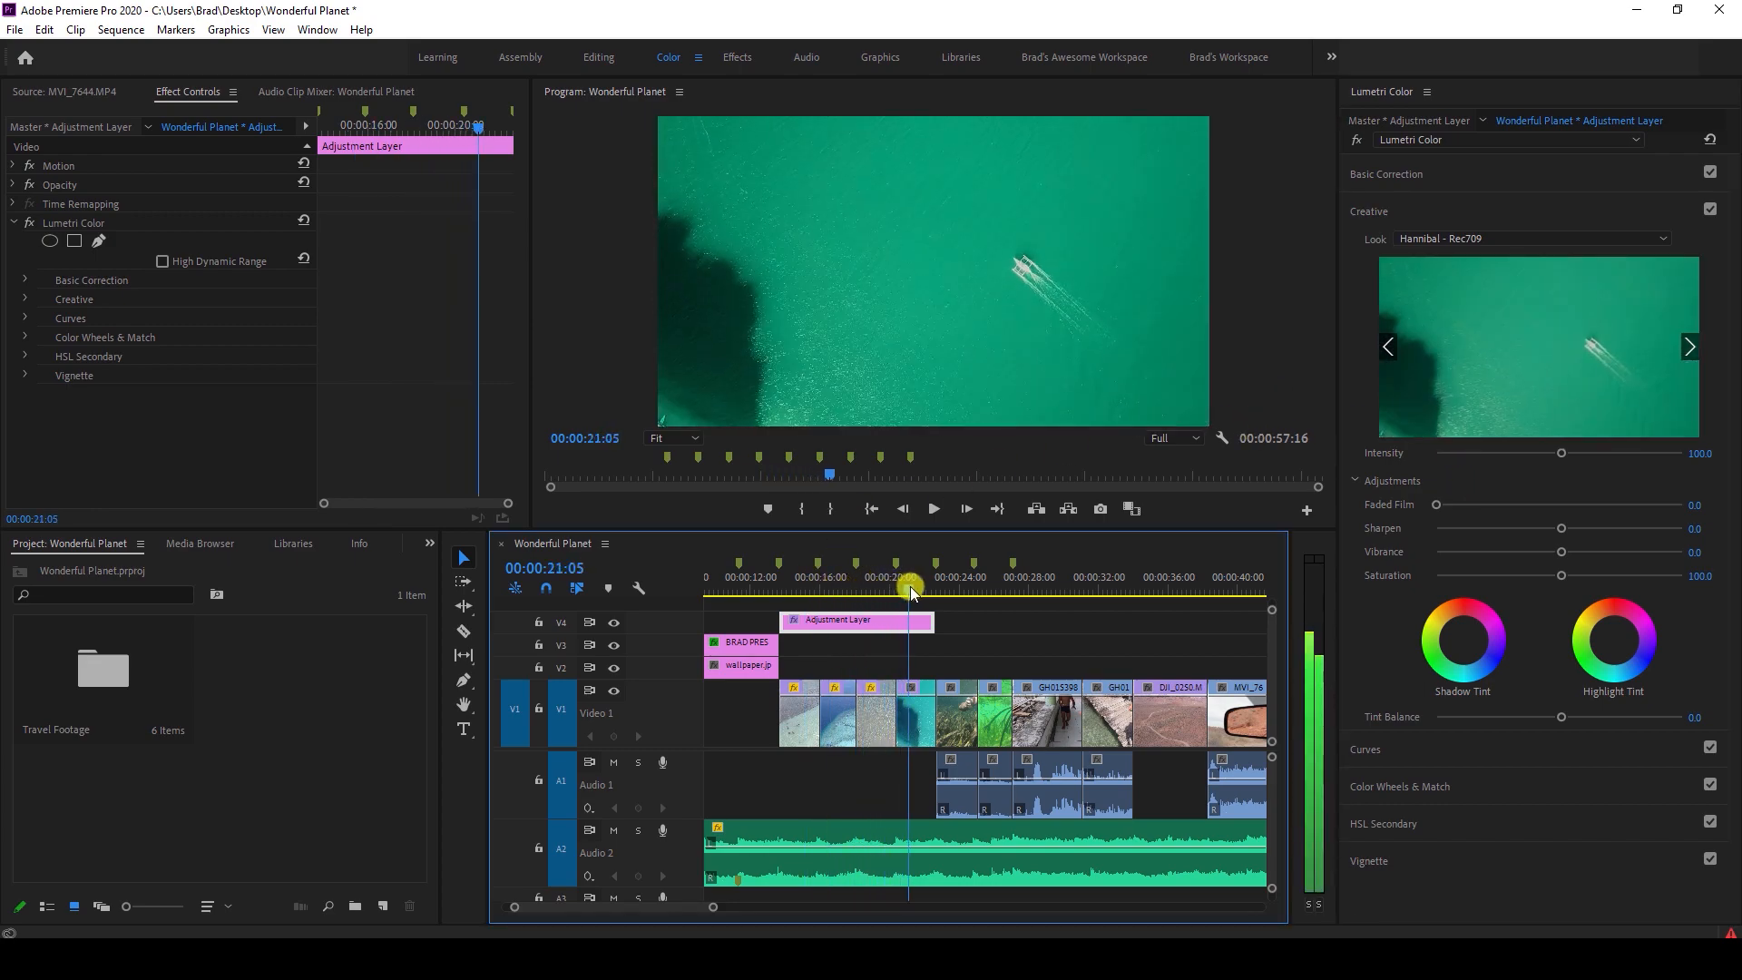
Set the adjustment layer's creative look to M31 - Rec.709_32.
click(1515, 237)
scroll(1532, 590, down, 5)
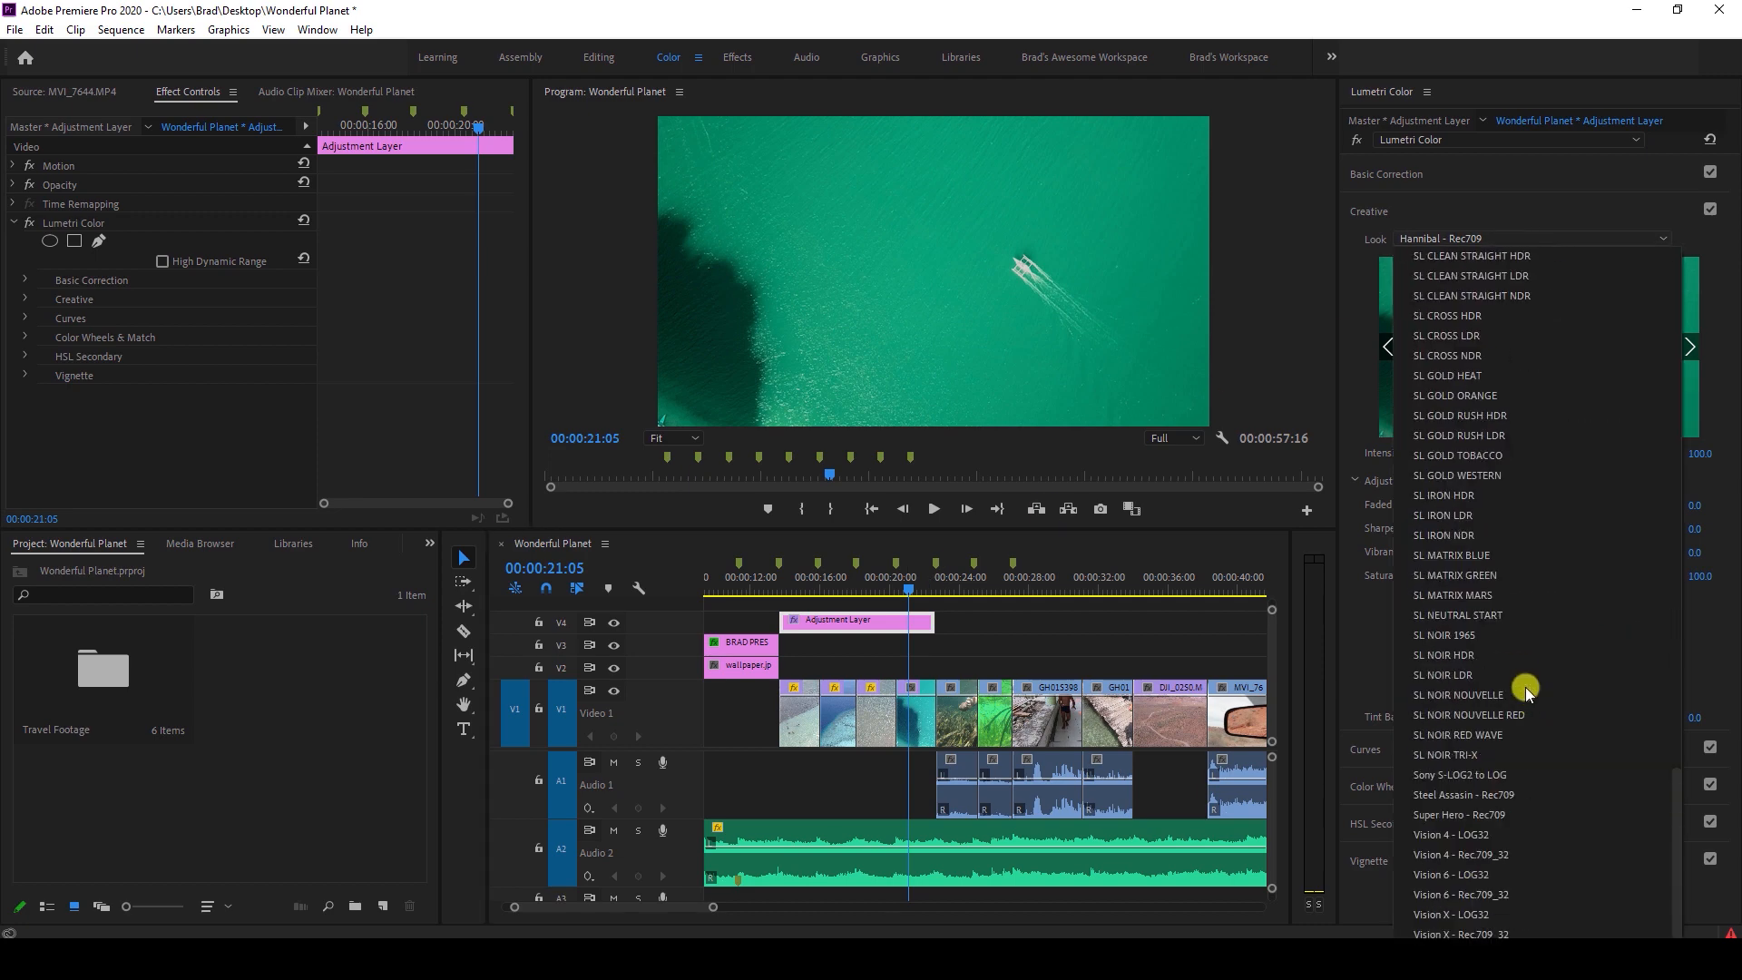
scroll(1537, 677, up, 10)
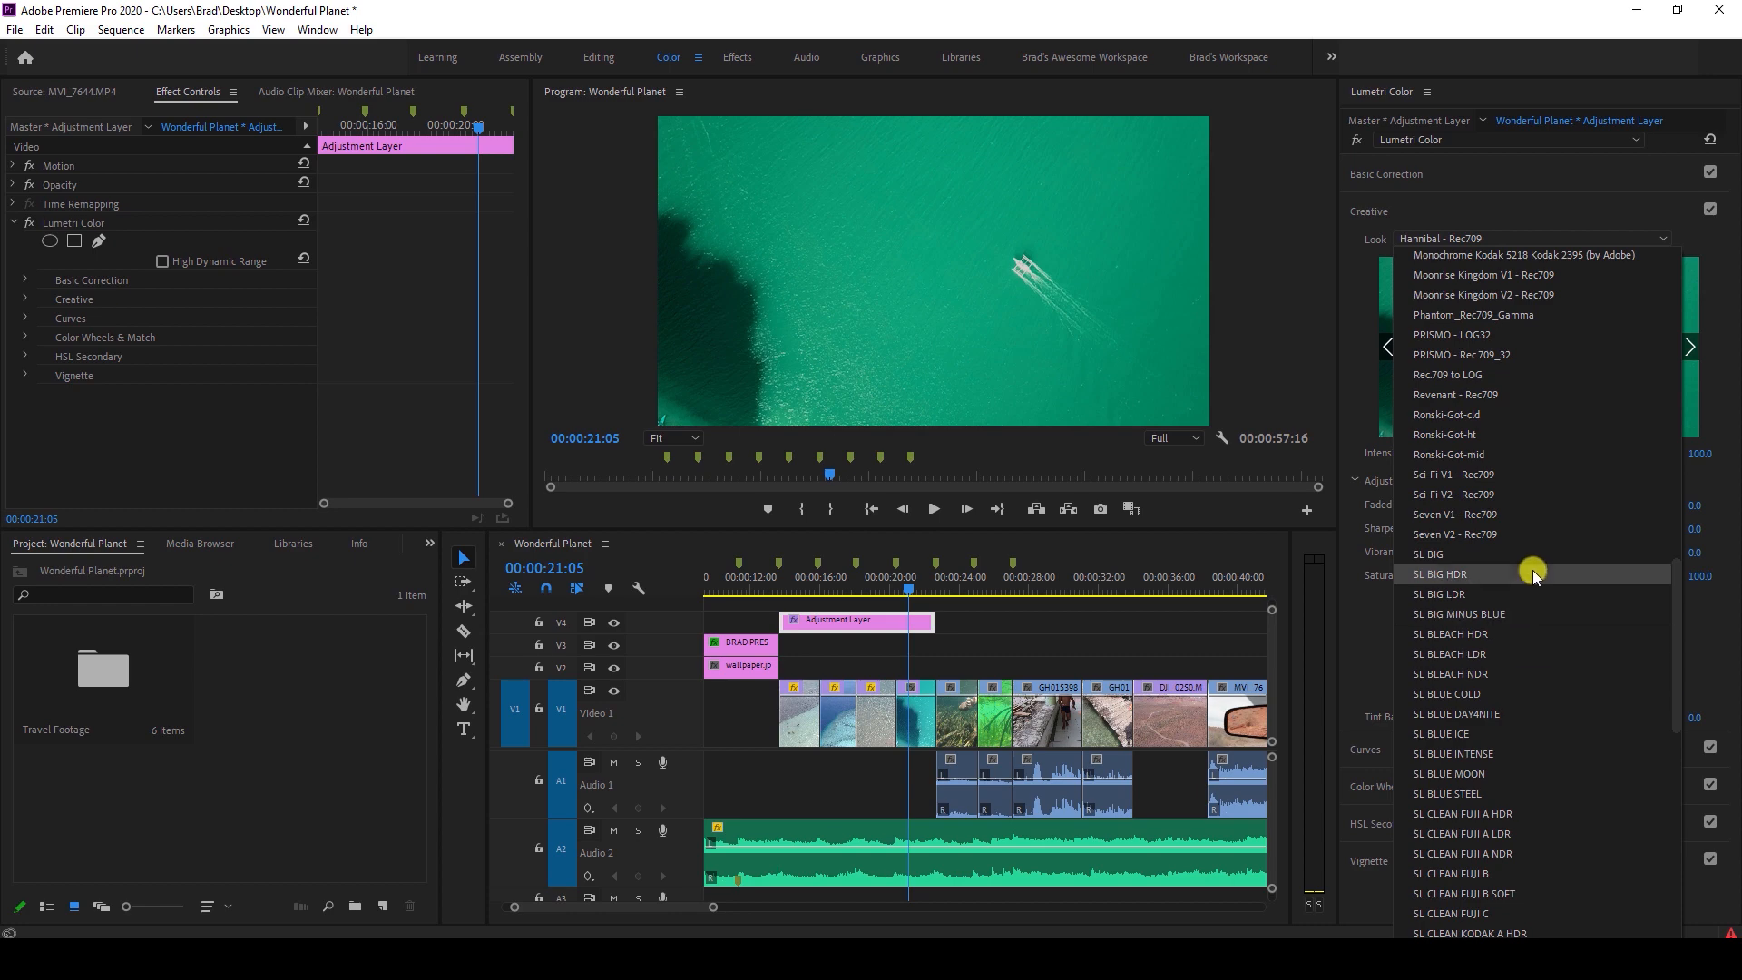
scroll(1548, 586, down, 7)
scroll(1548, 586, up, 20)
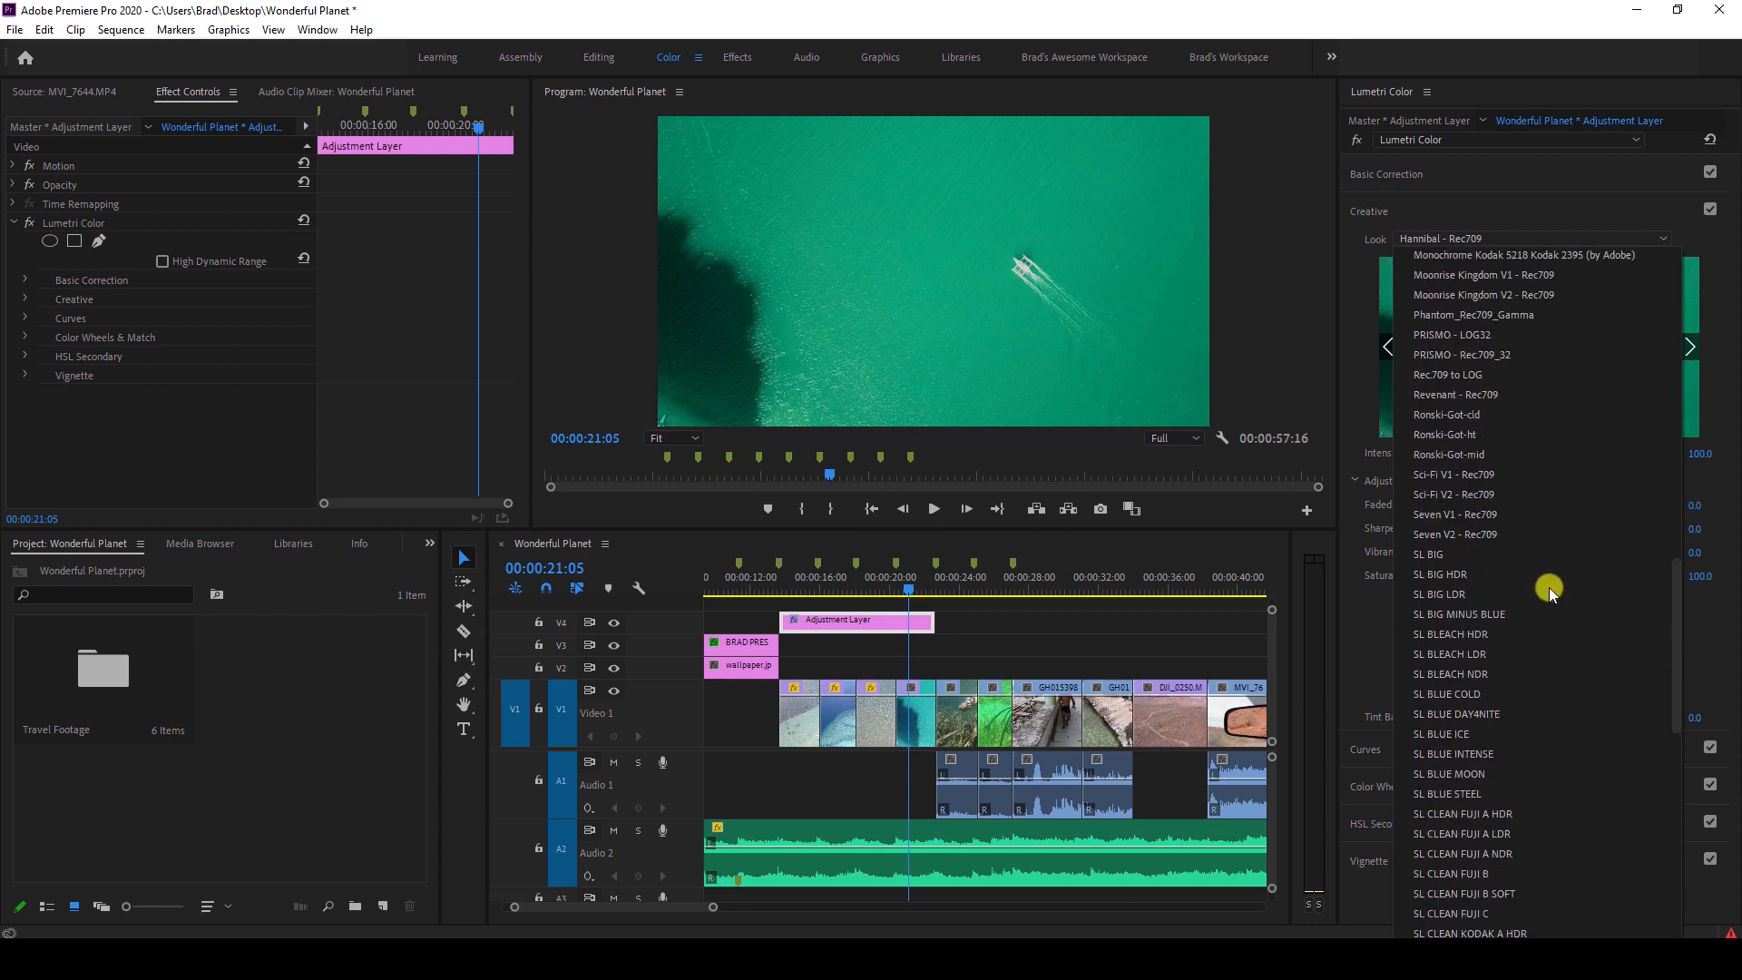
scroll(1549, 586, down, 7)
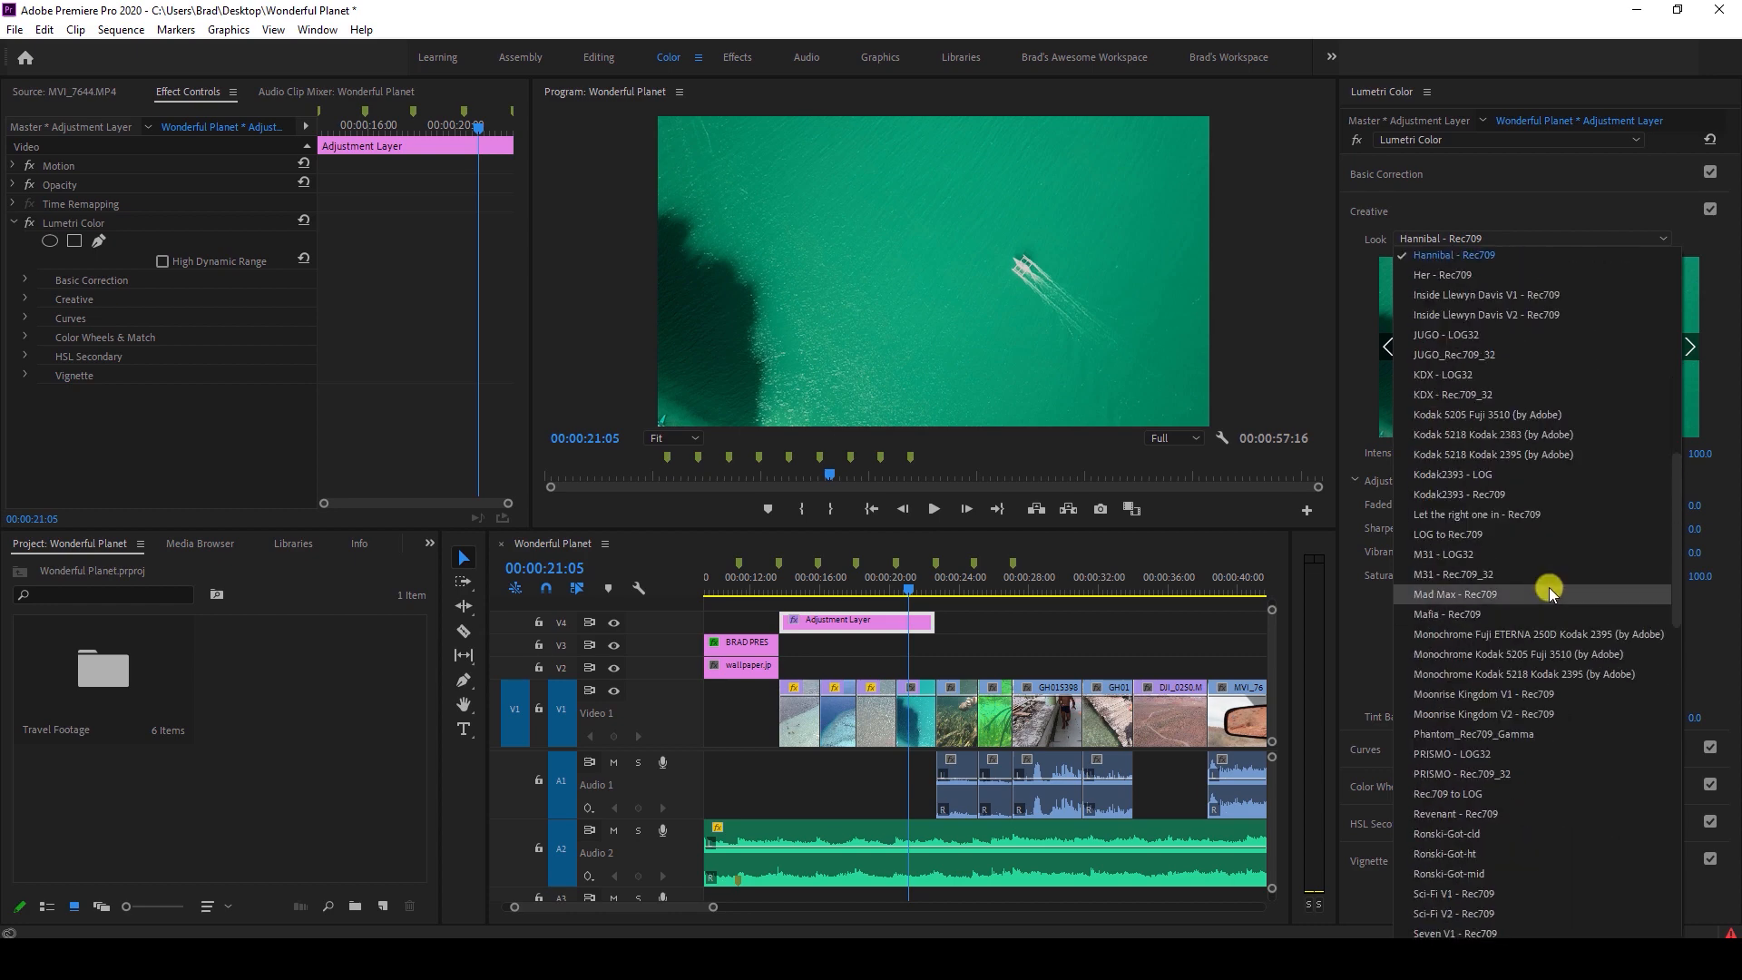
click(1459, 580)
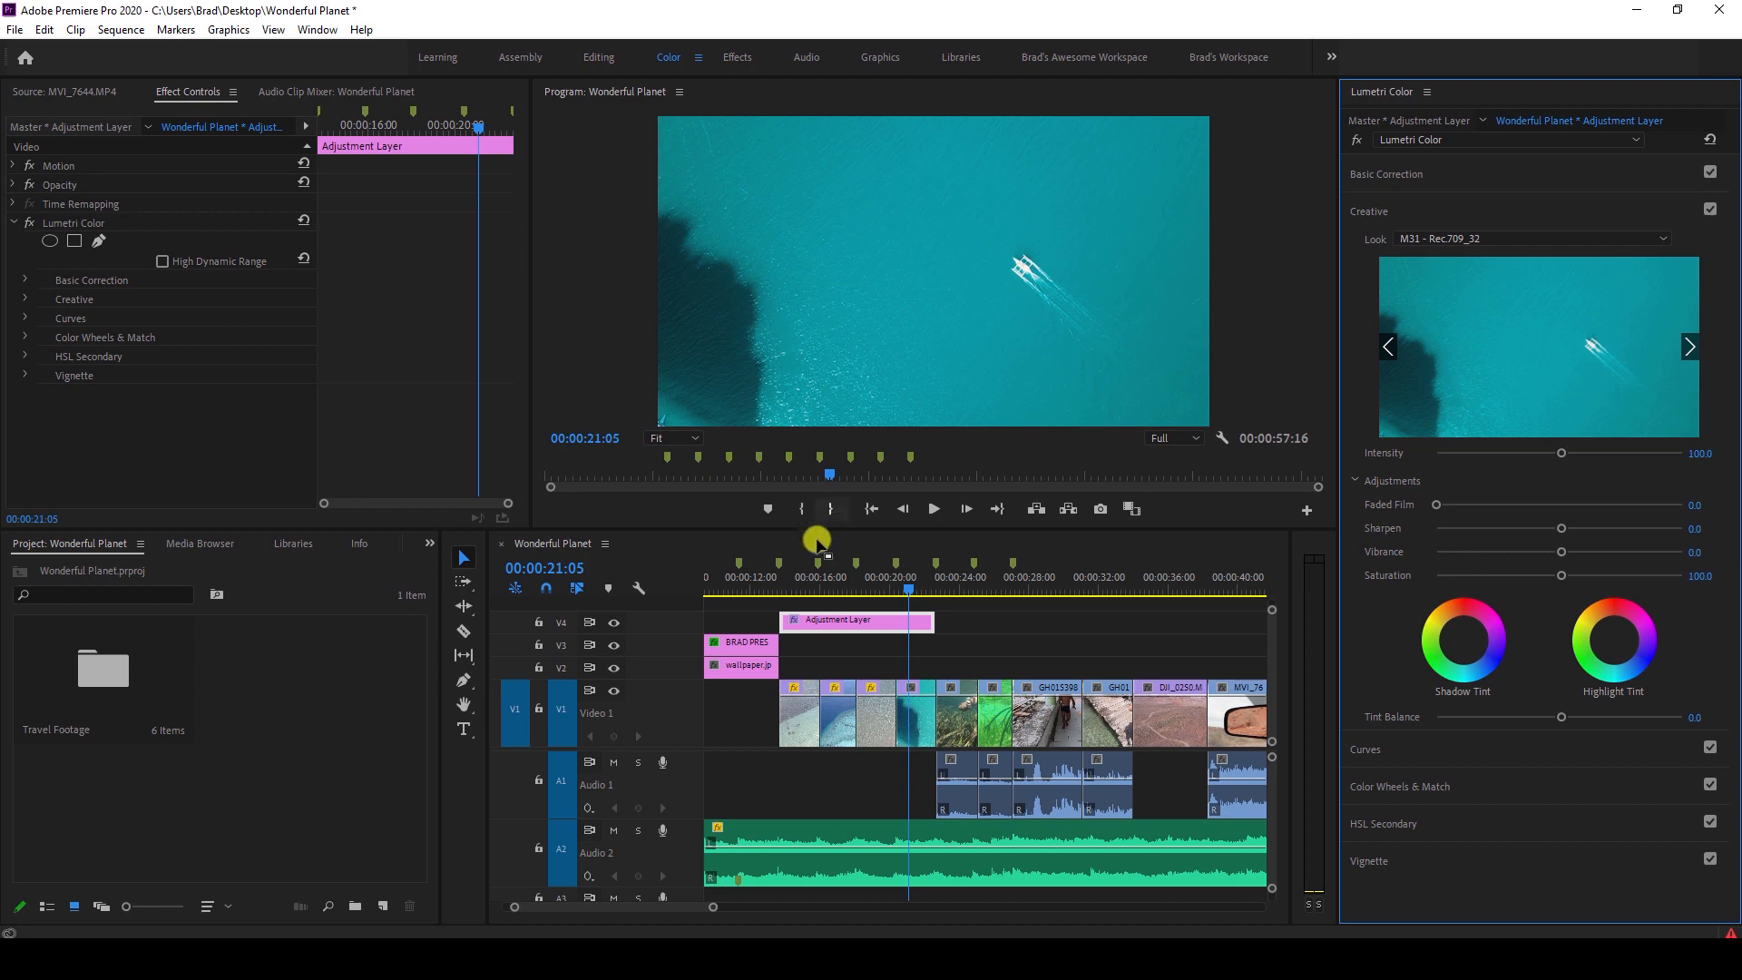
Compare the boats clip at 00:00:15:11 and the island clip at 00:00:16:57 with and without the Creative settings.
click(804, 585)
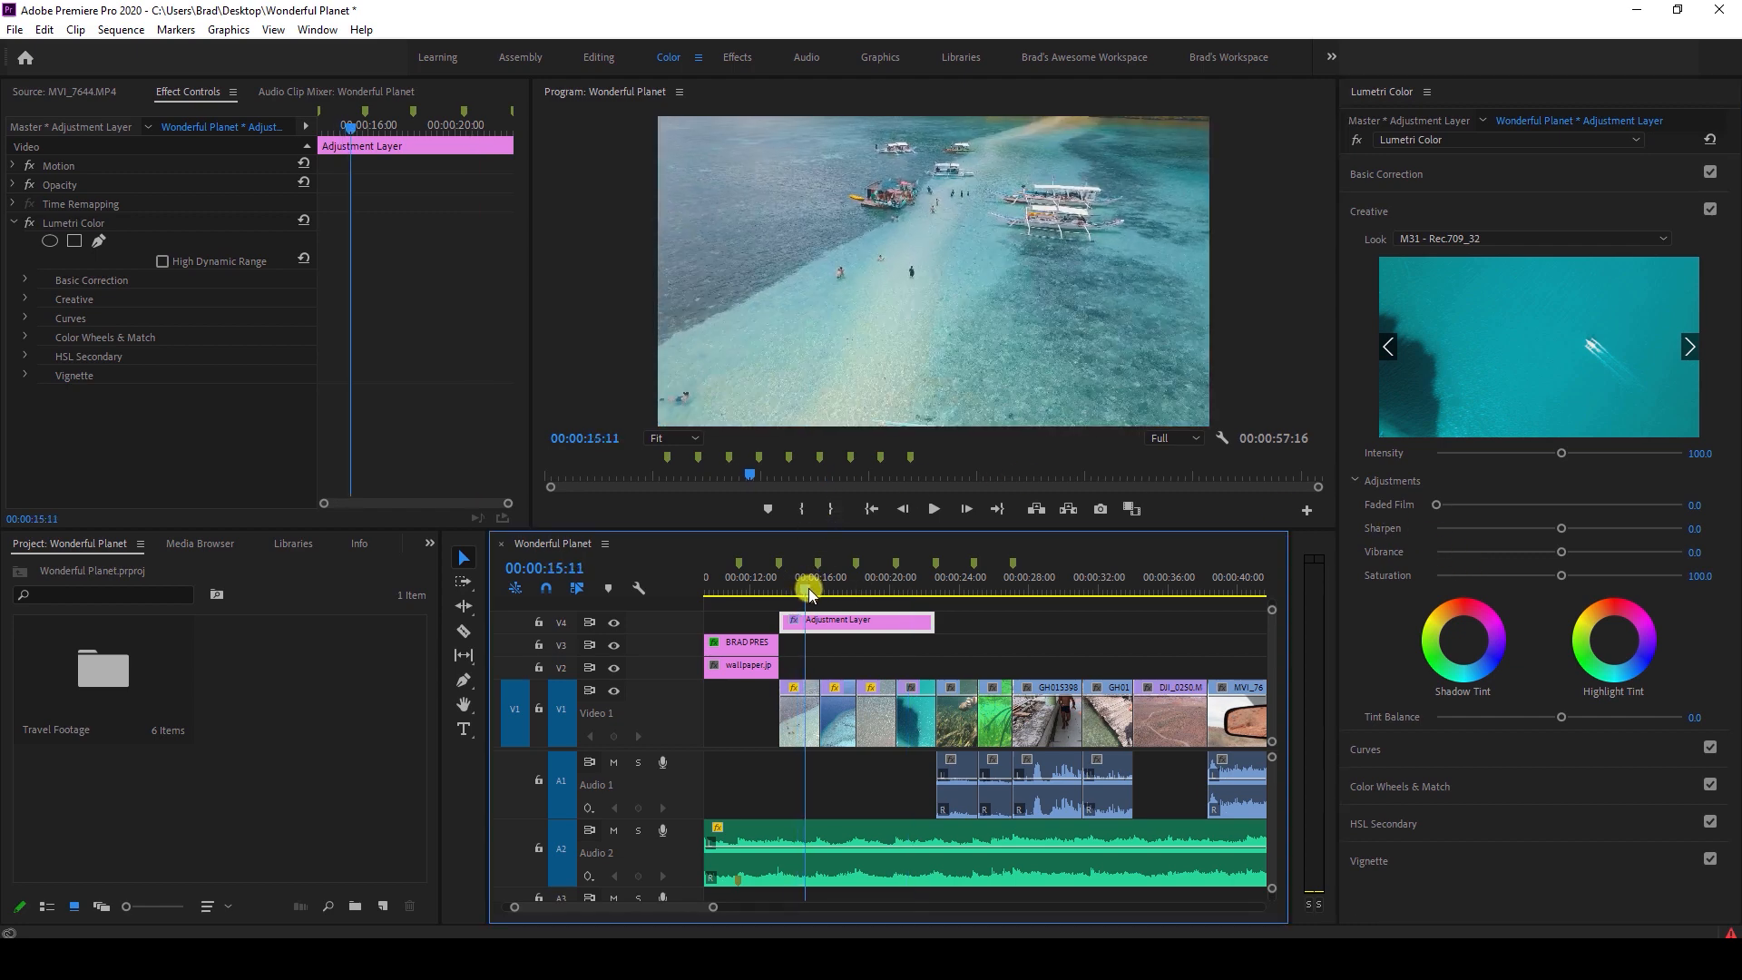
click(1710, 211)
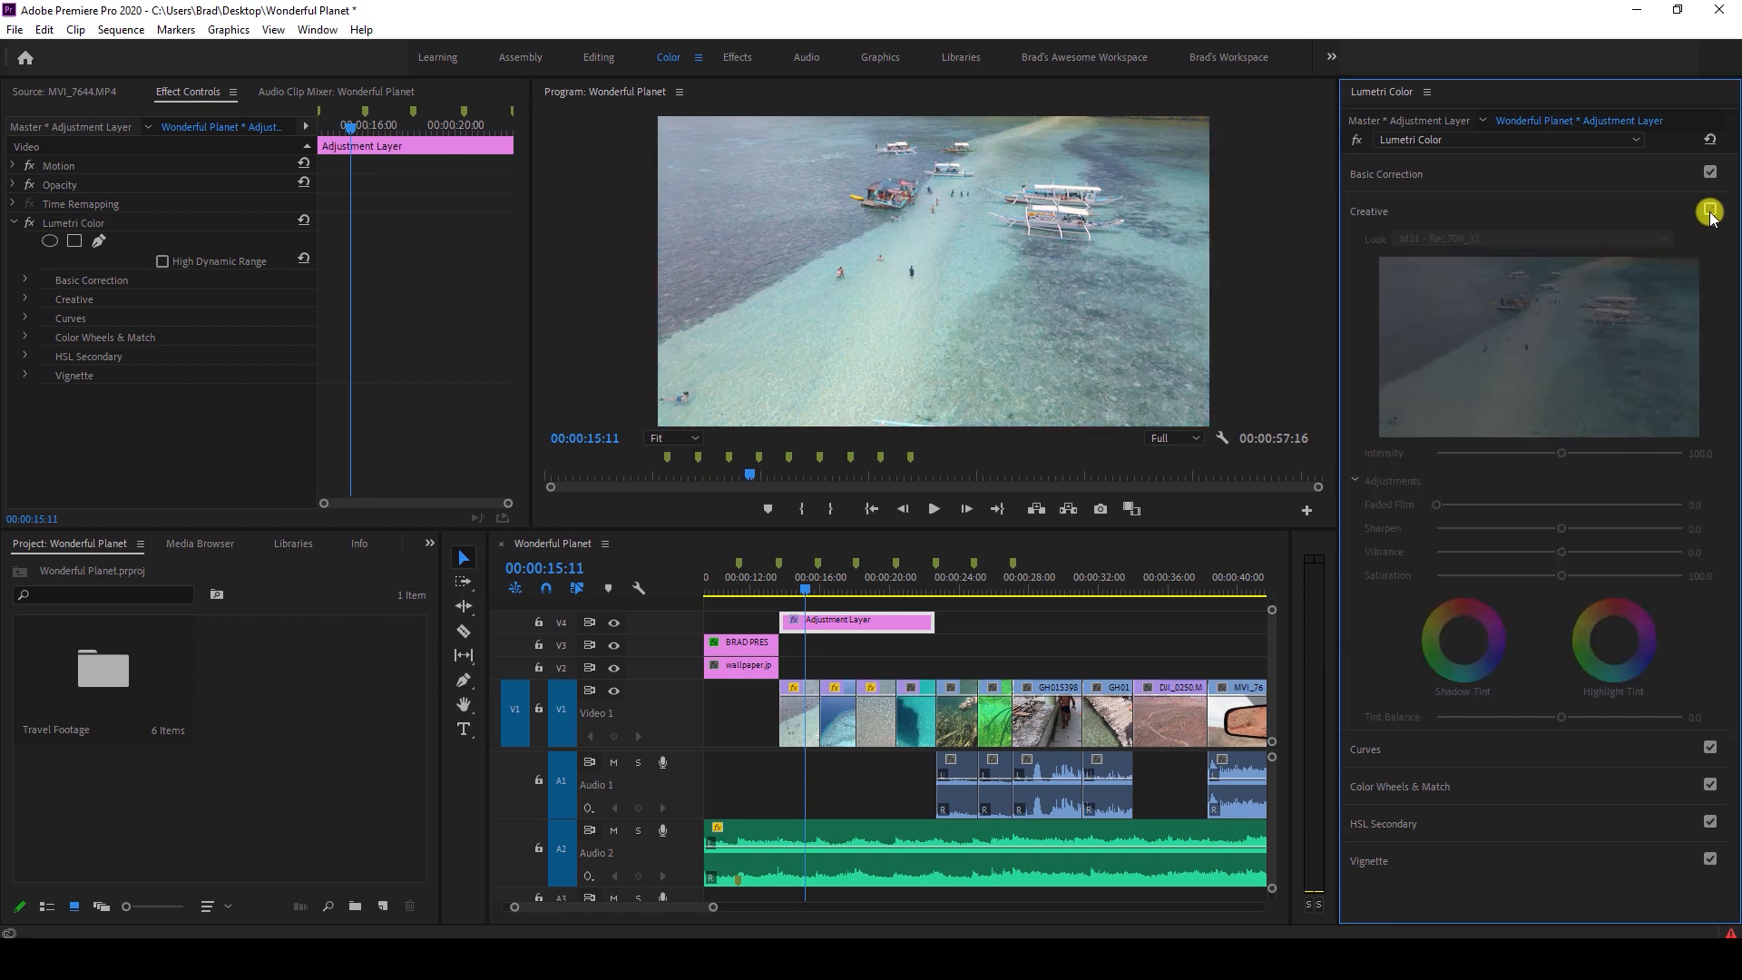
click(1710, 211)
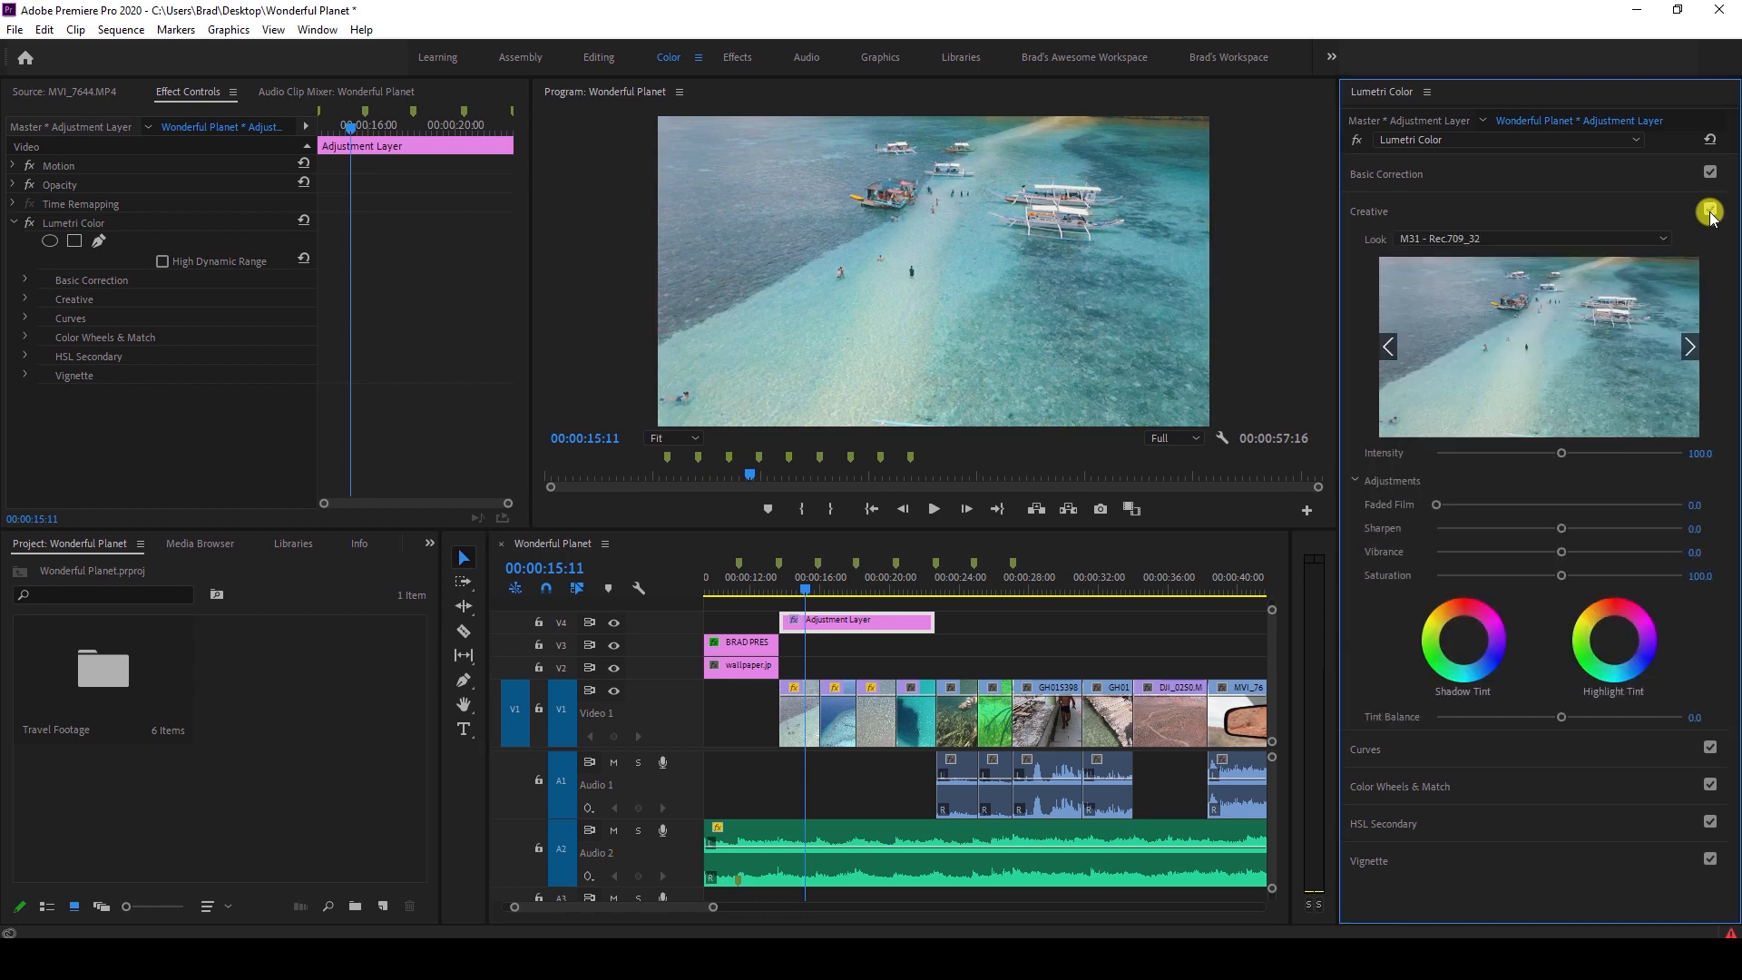
click(1710, 211)
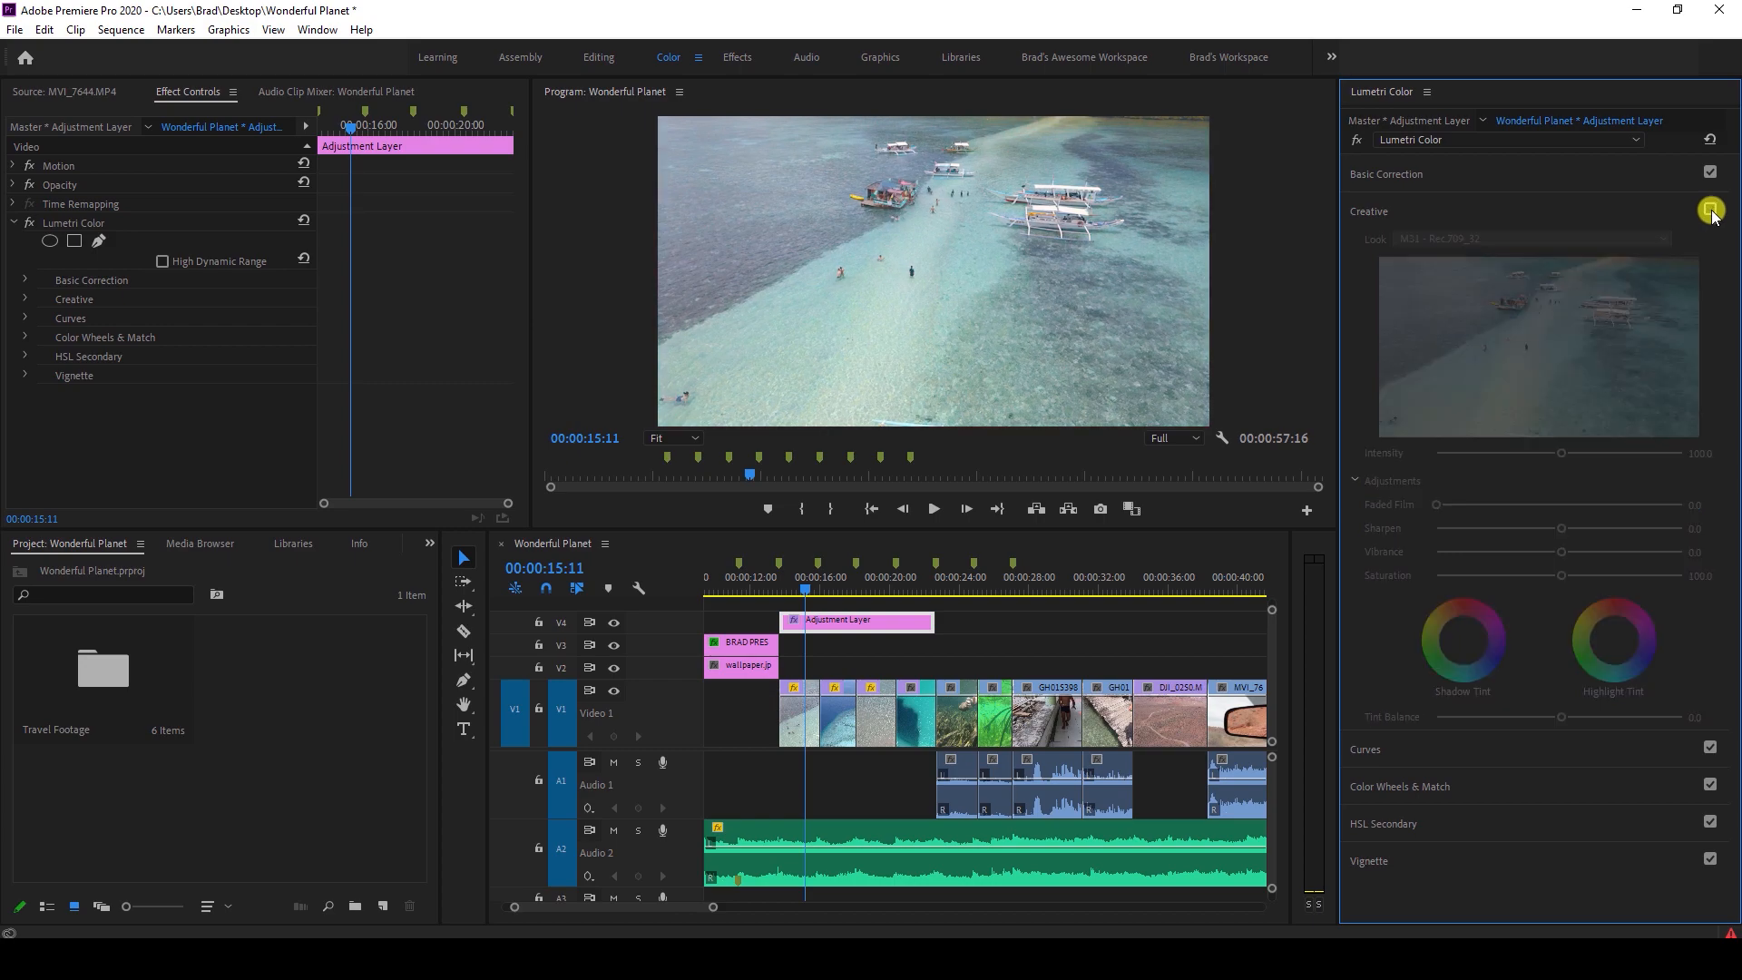
click(1710, 211)
drag(805, 590, 836, 591)
click(1710, 209)
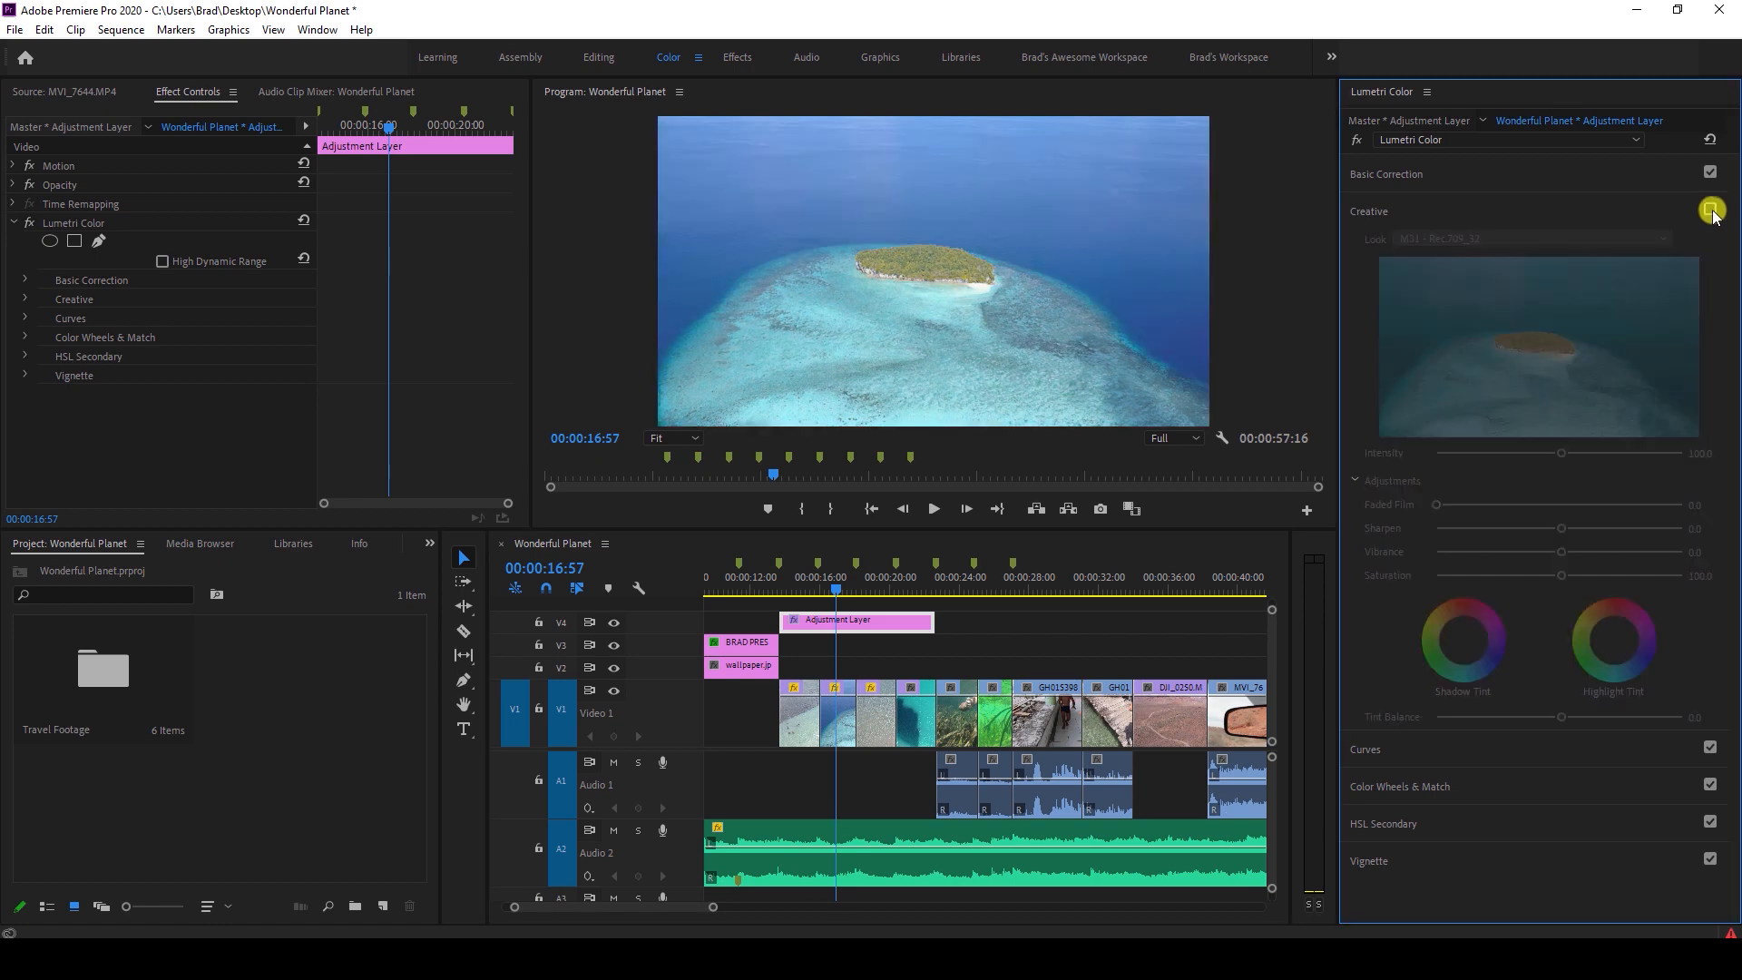
click(1710, 210)
Compare the shoreline clip at 00:00:19:00 with and without the Creative settings, leaving them enabled.
drag(836, 590, 877, 589)
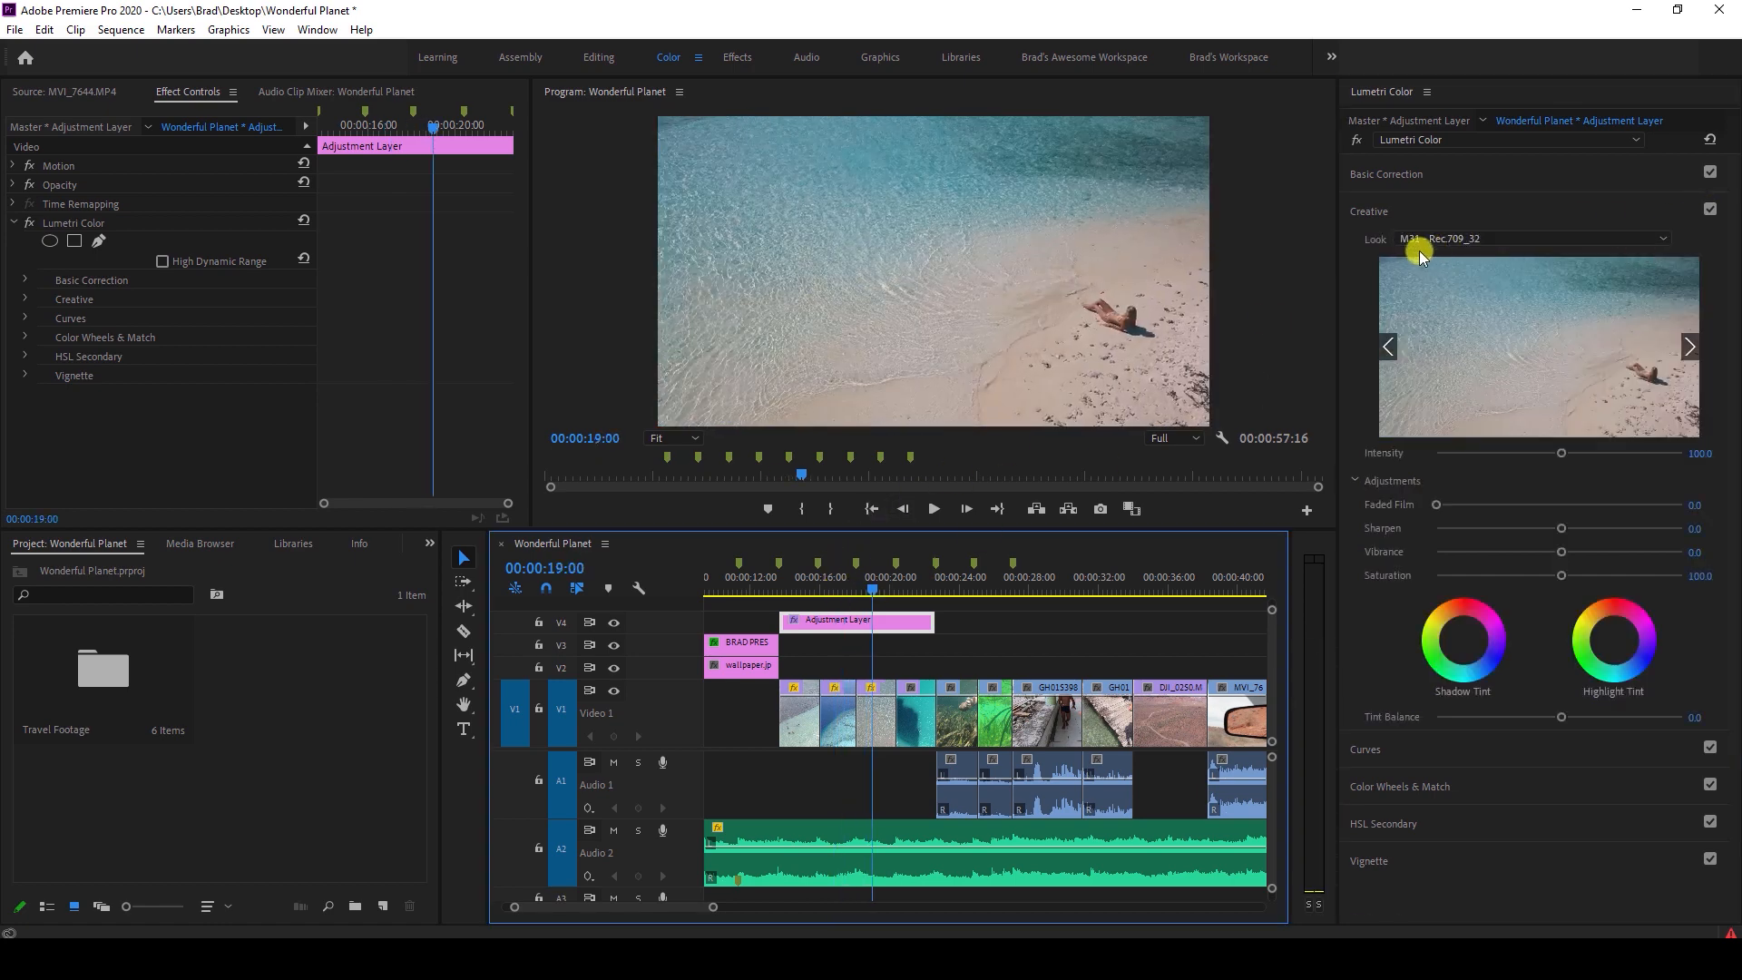
click(1710, 209)
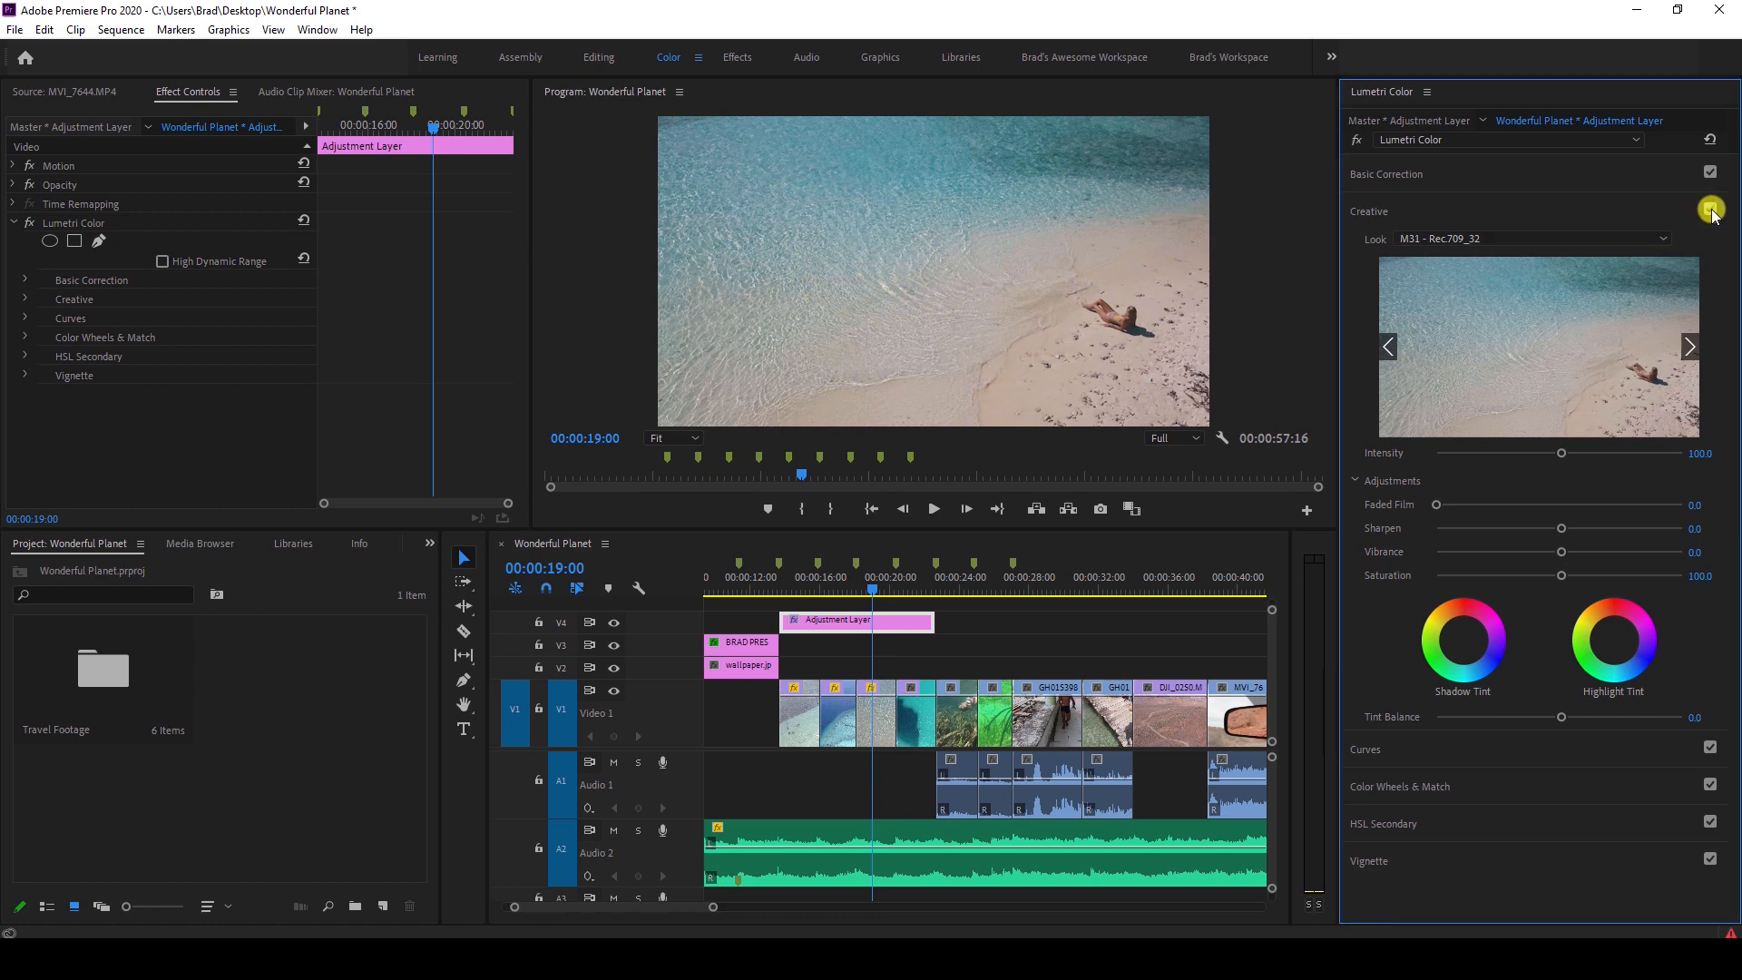
click(1709, 210)
click(1710, 210)
click(1710, 210)
click(1710, 210)
click(1710, 210)
Compare the speedboat clip at 00:00:21:30 with and without the Creative settings, and adjust the look's intensity.
click(908, 586)
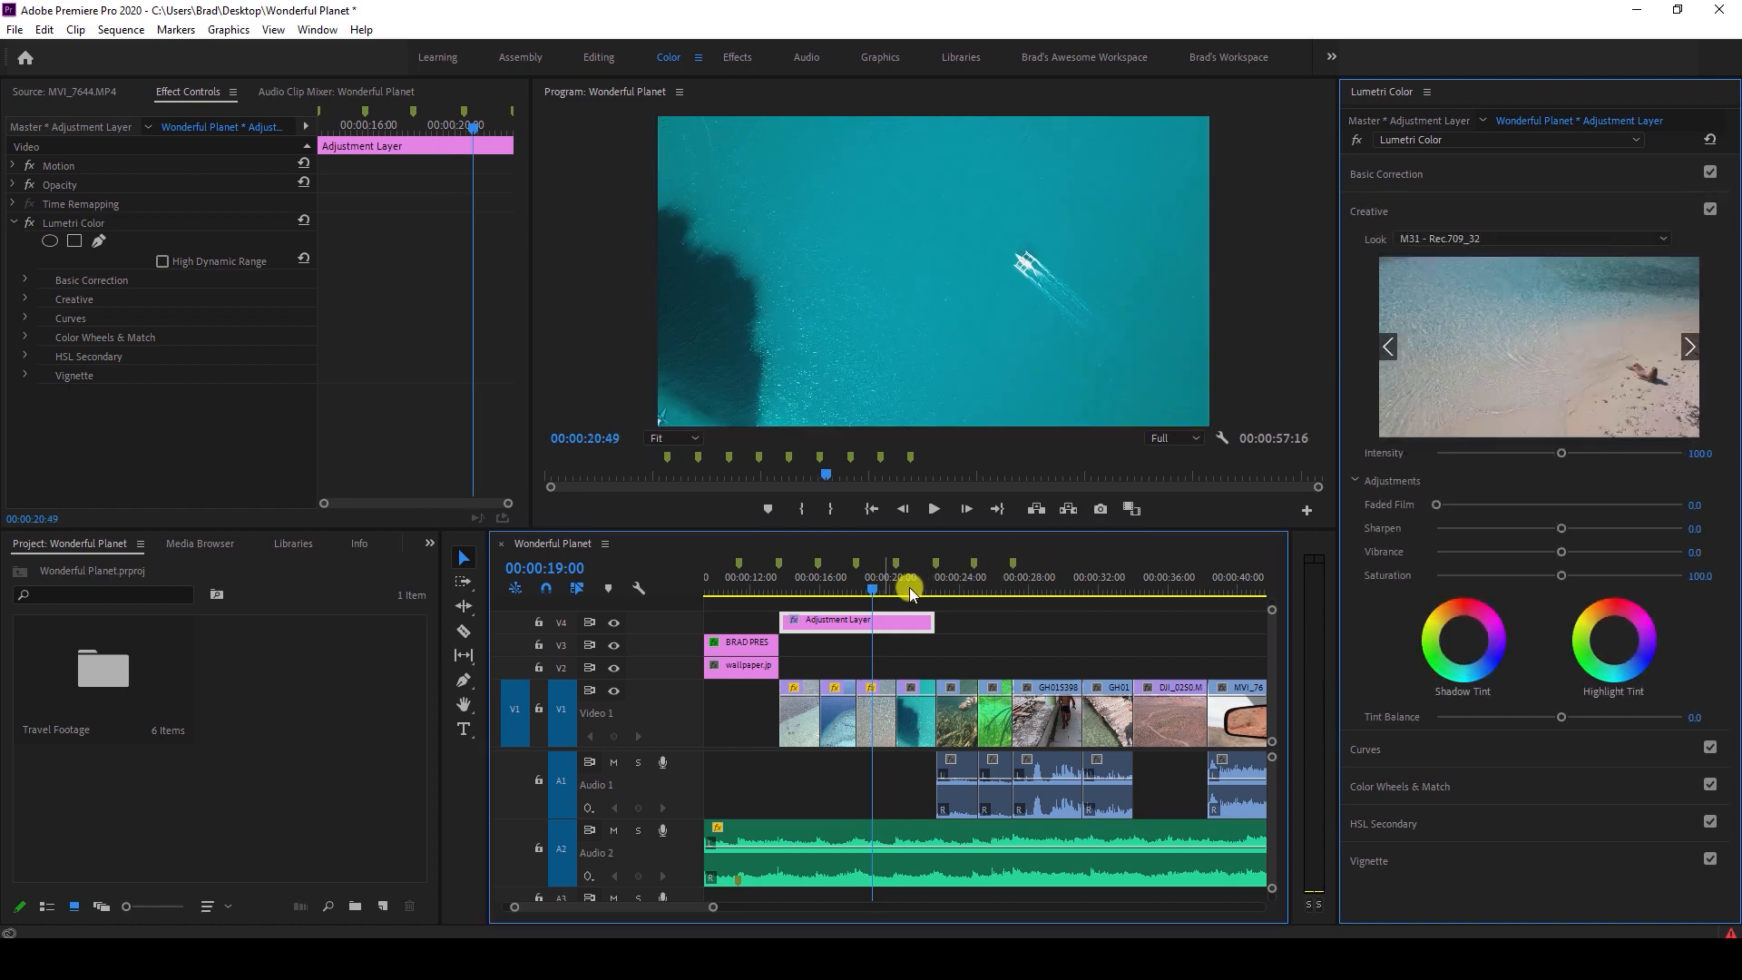
drag(907, 586, 916, 587)
click(1710, 210)
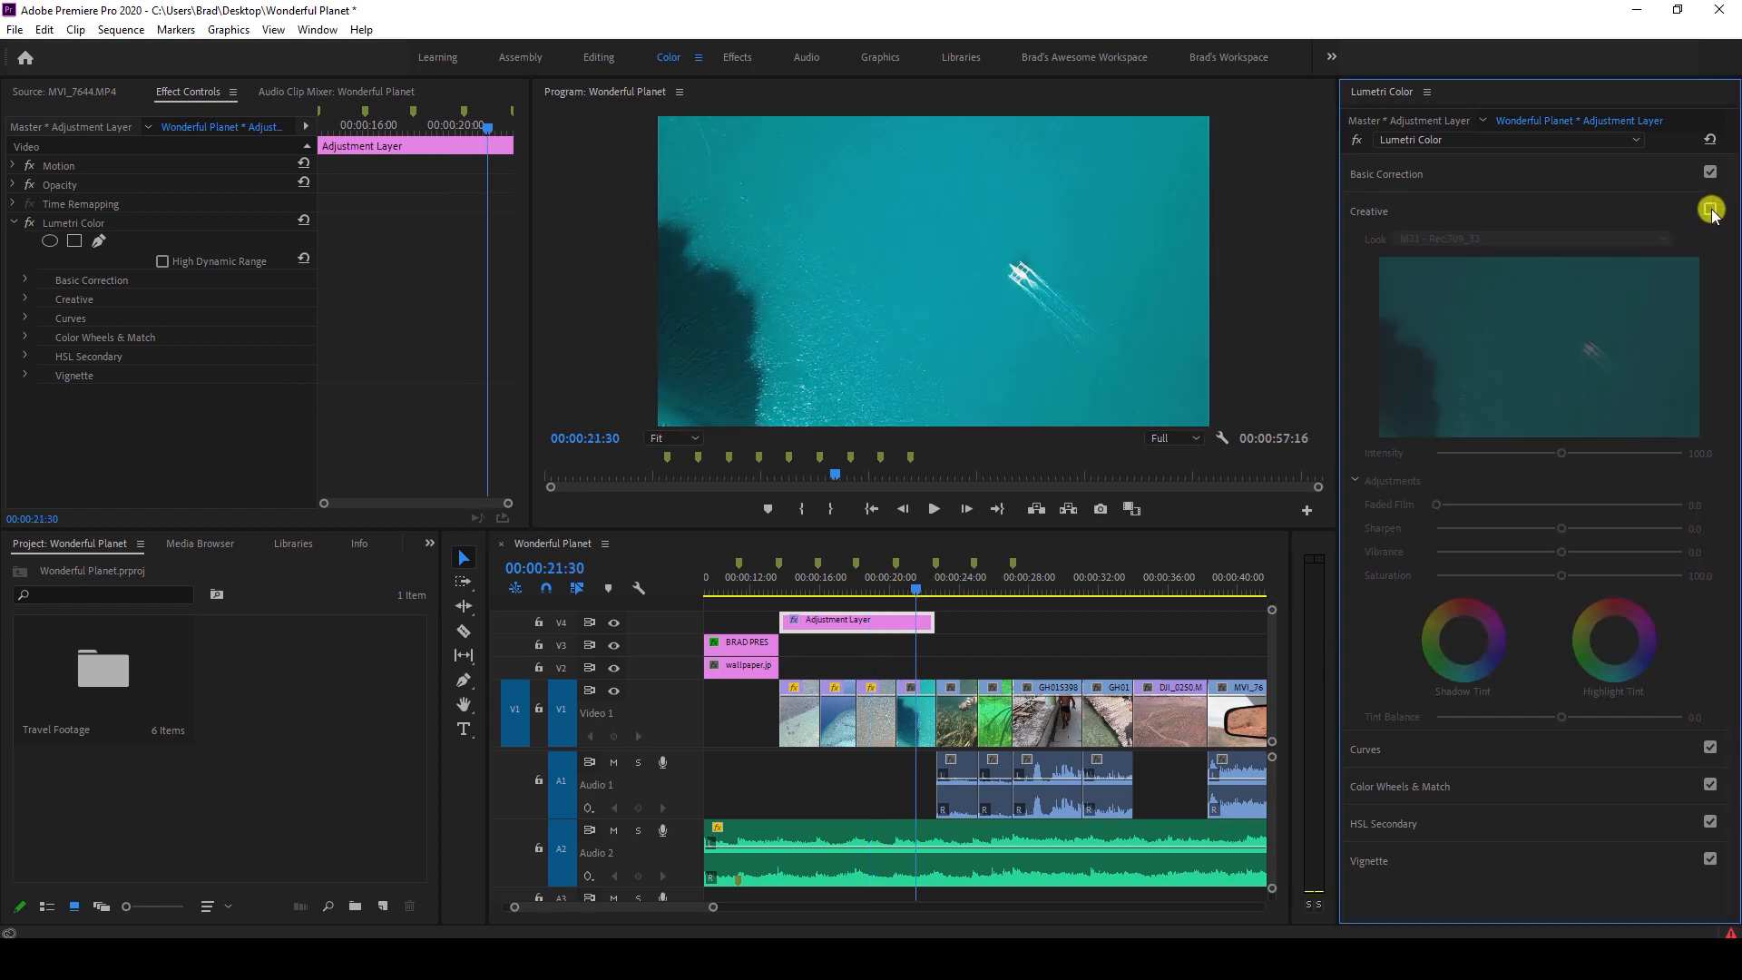
click(1710, 209)
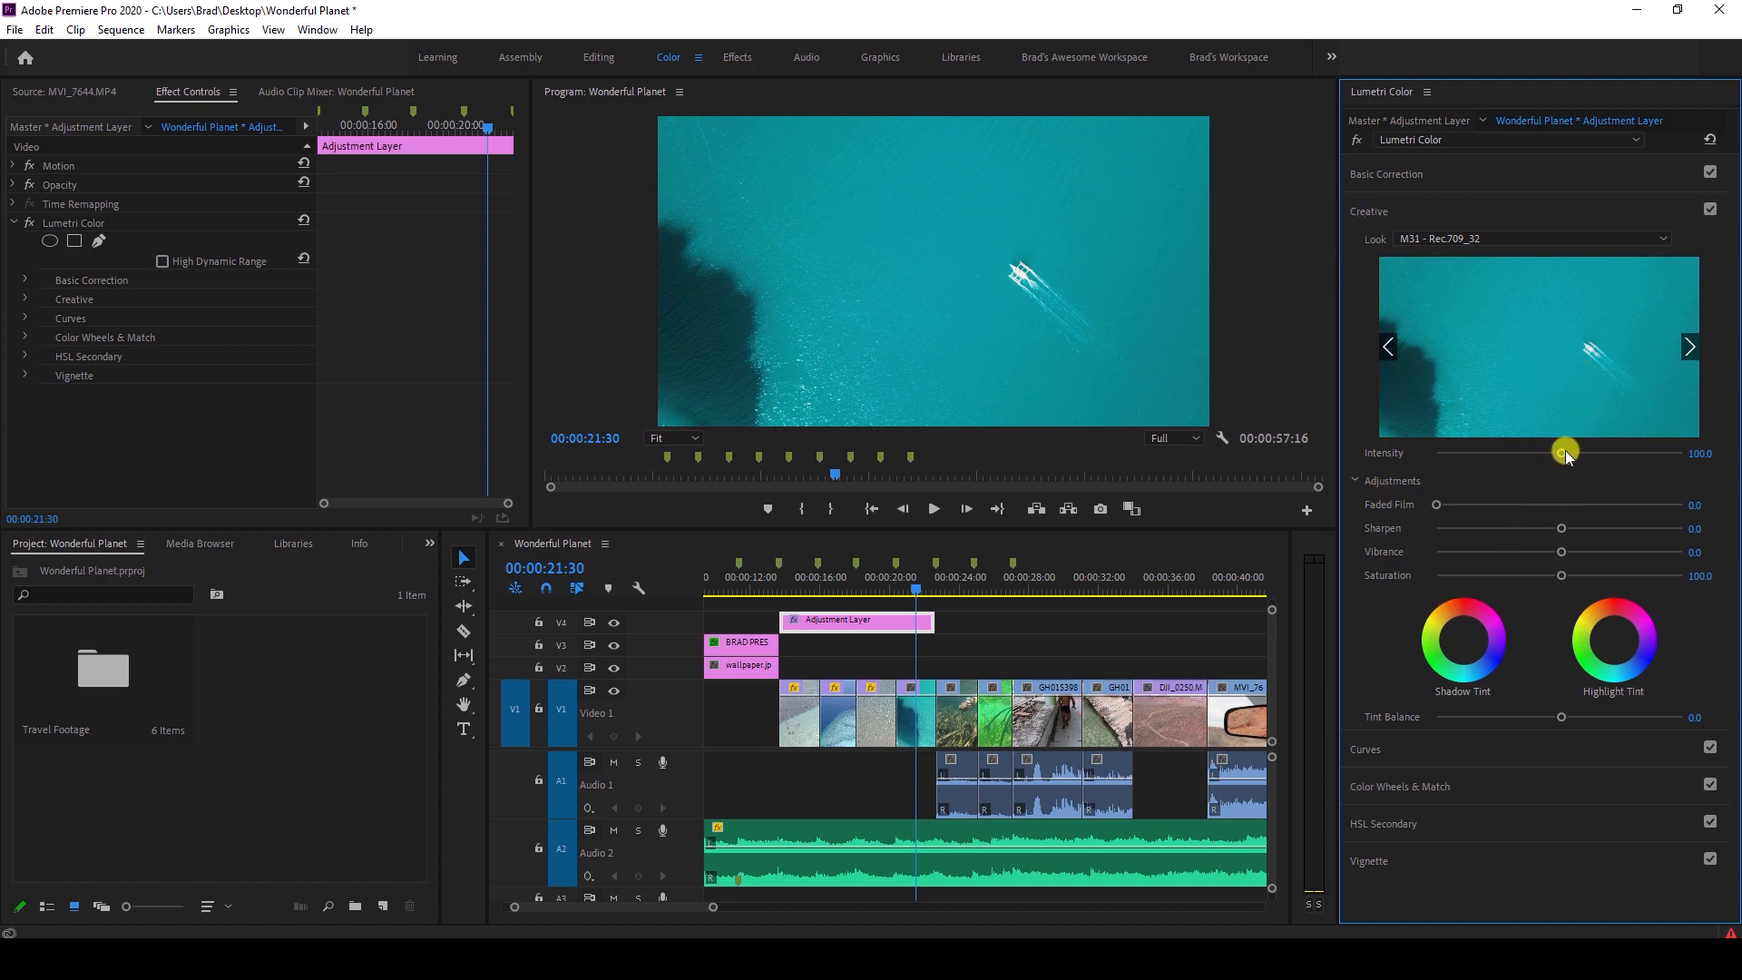
drag(1562, 452, 1546, 456)
drag(1573, 455, 1551, 459)
Select the desert clip DJI_0250.MP4 at 00:00:34:52 and show its Basic Correction settings.
scroll(904, 662, down, 1)
scroll(901, 663, down, 3)
drag(894, 595, 940, 590)
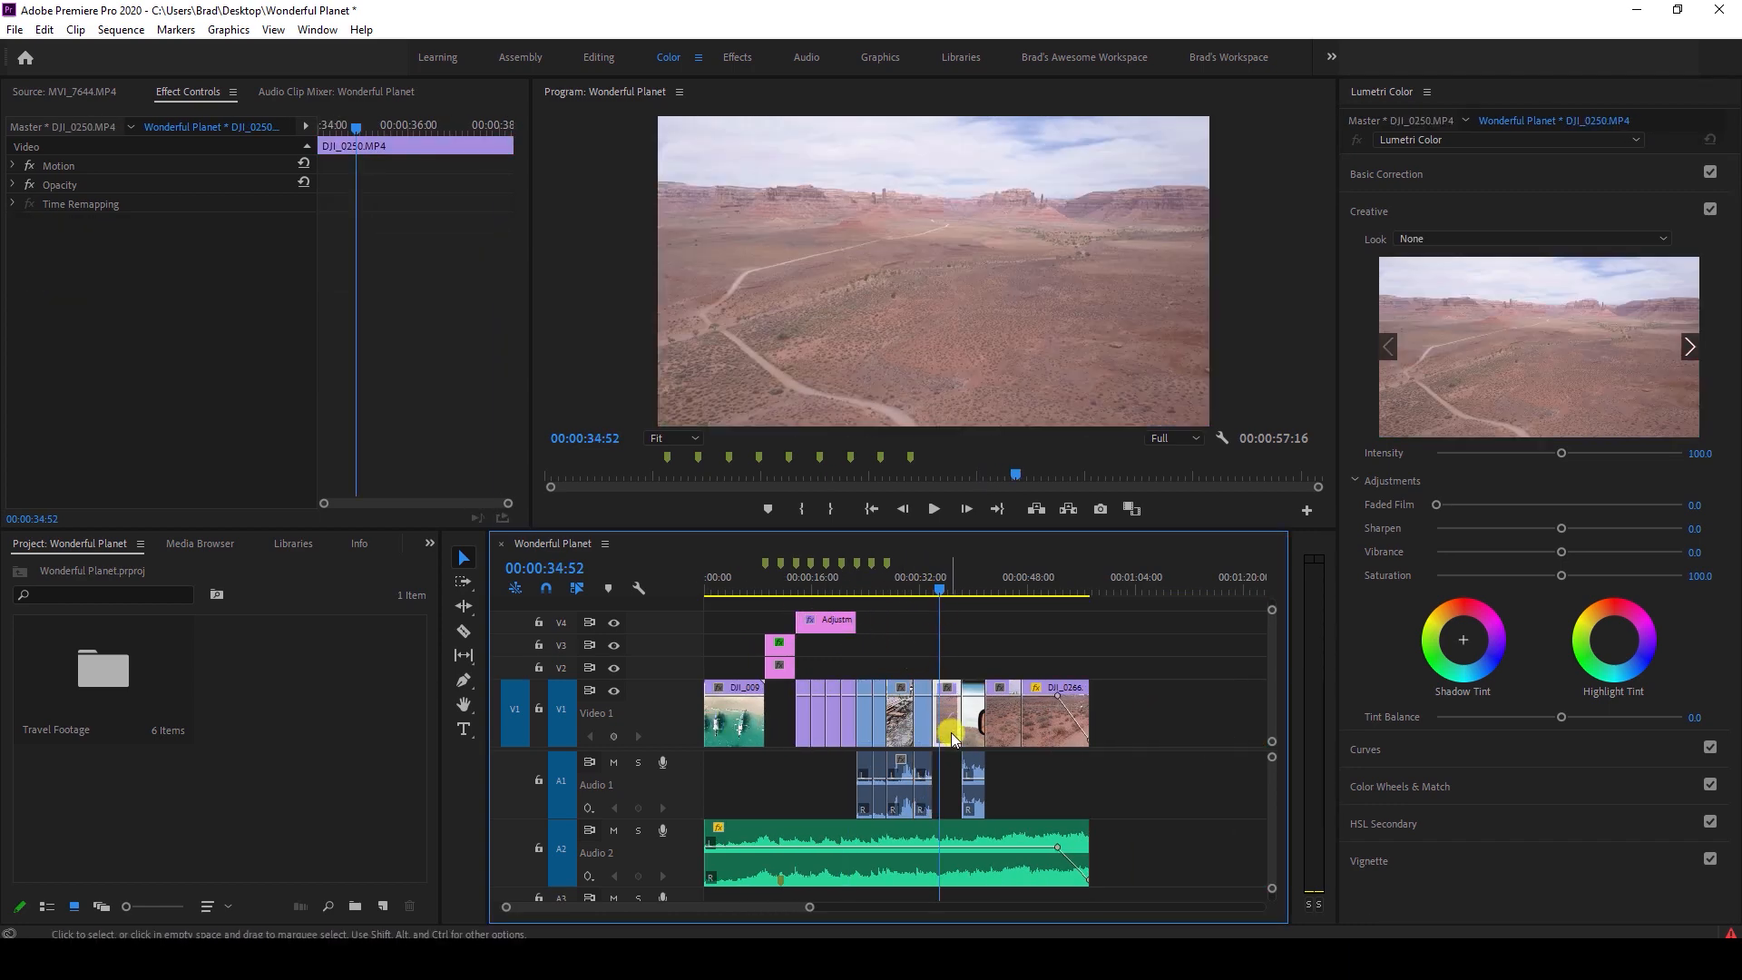
click(1406, 174)
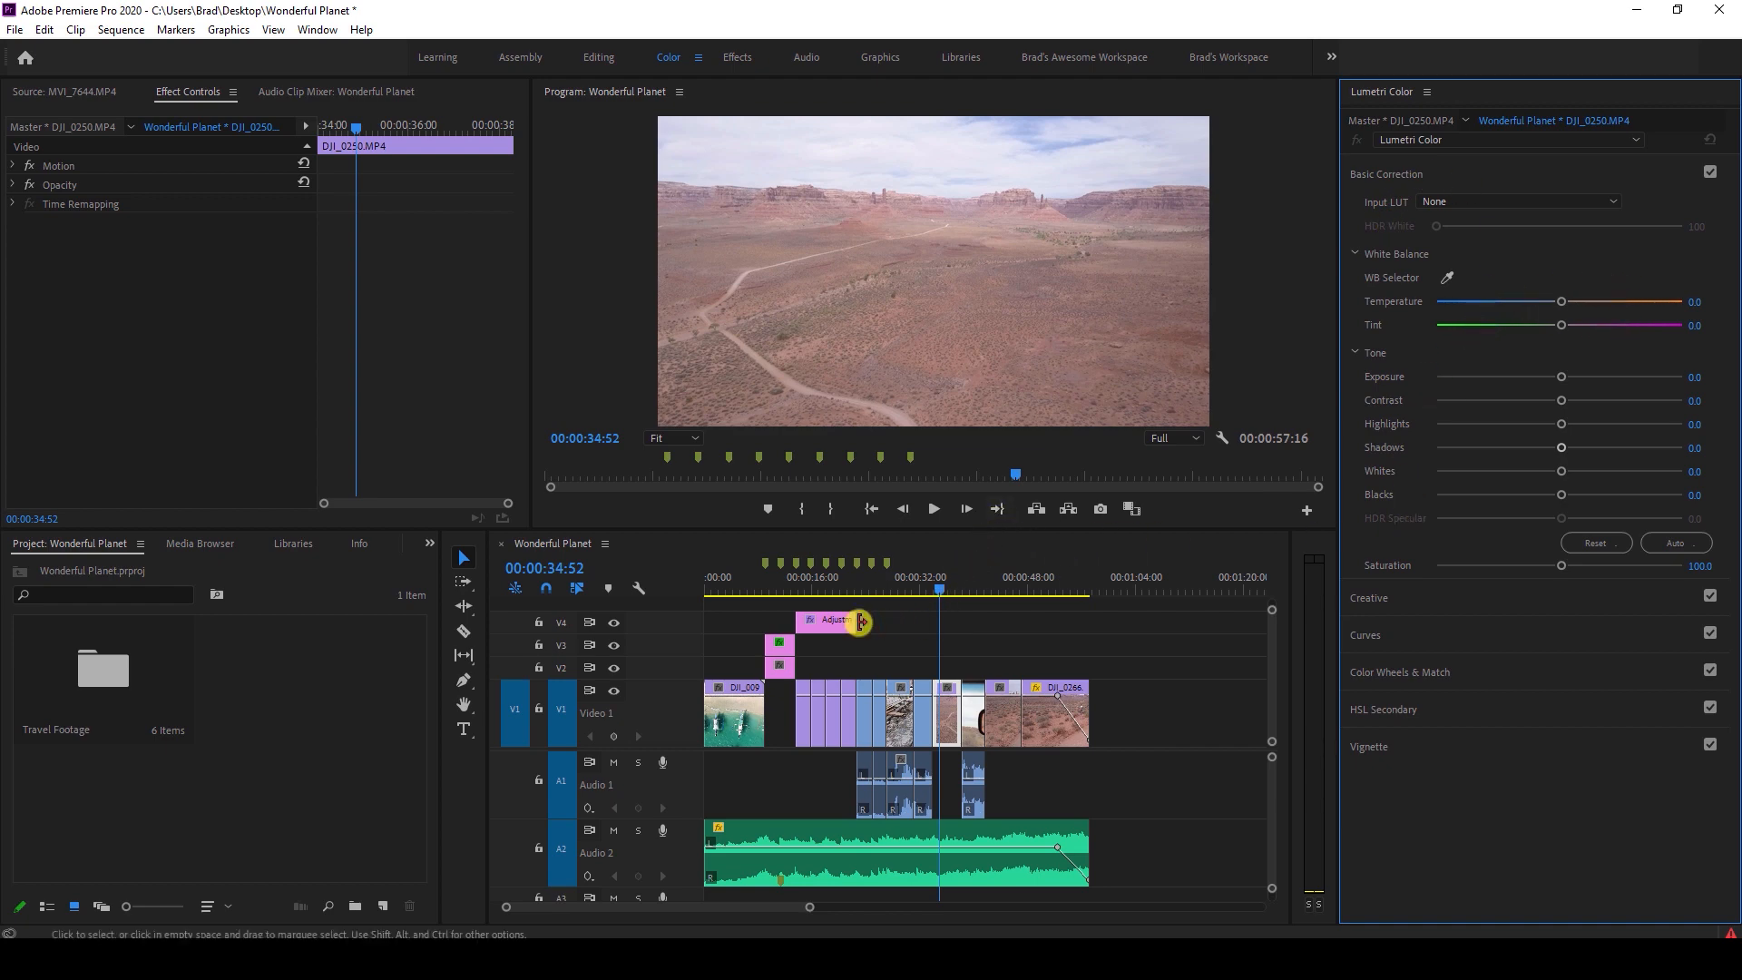
Place a second adjustment layer with Lumetri Color on V4 above the desert clips, starting at DJI_0250.MP4.
click(829, 624)
alt+scroll(829, 639, up, 2)
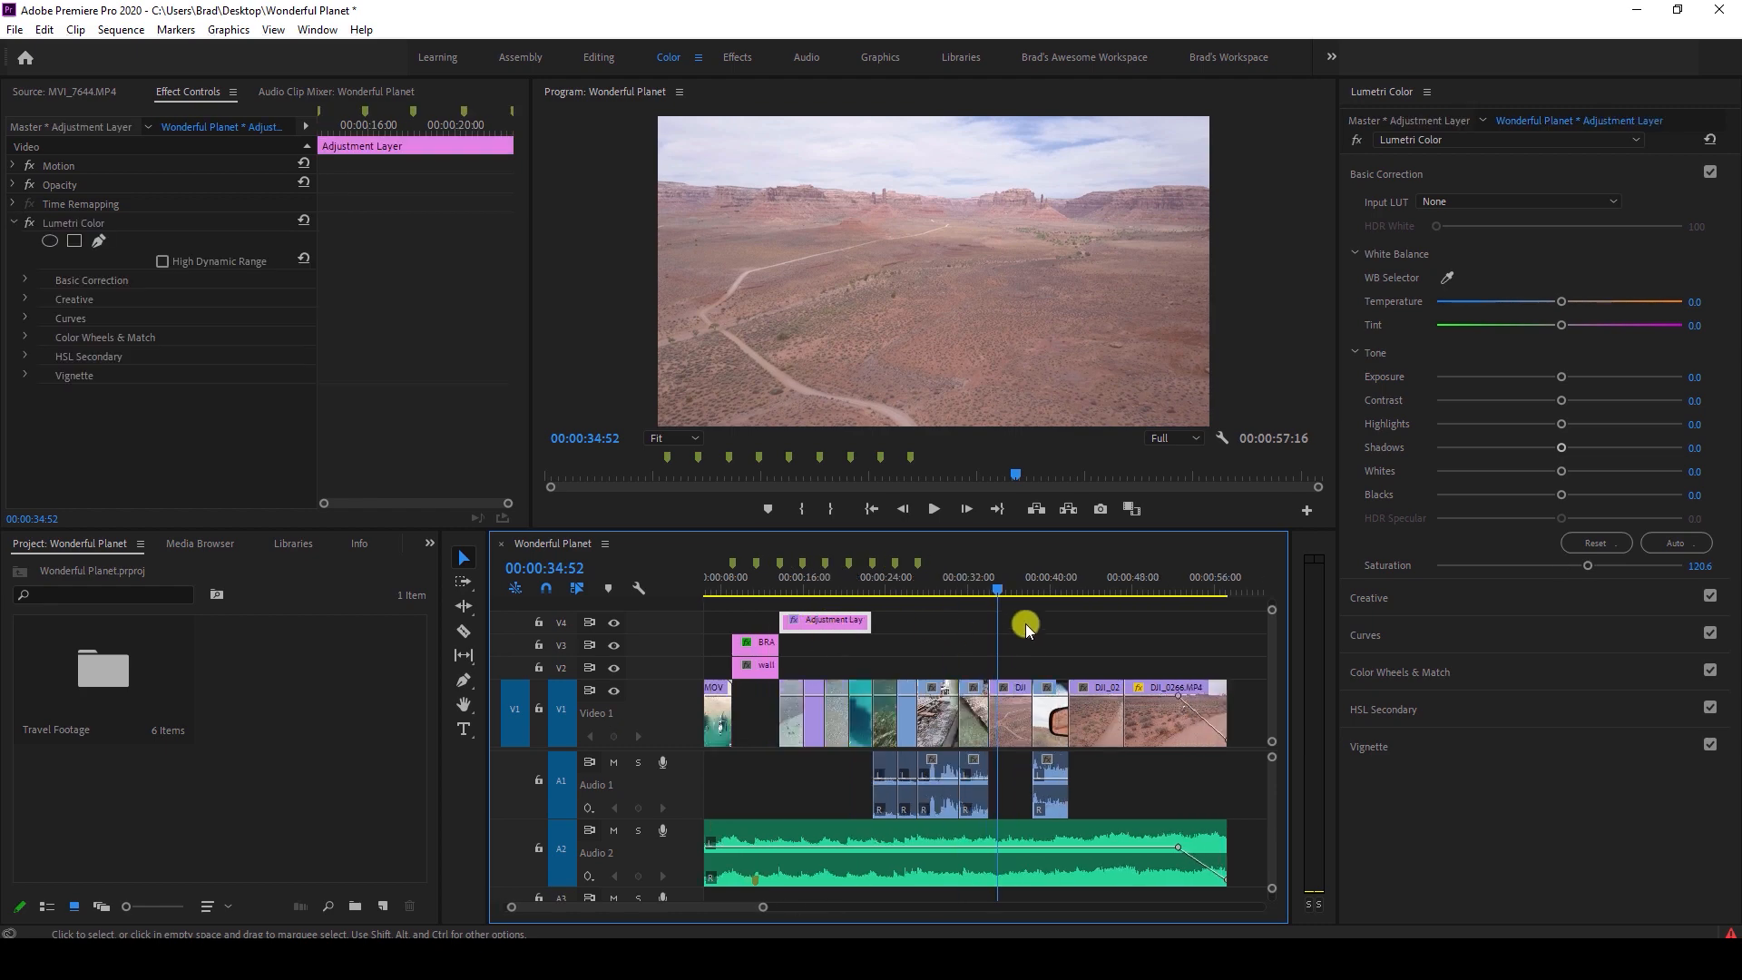
drag(1007, 650, 1027, 697)
drag(1101, 652, 1141, 703)
click(1046, 660)
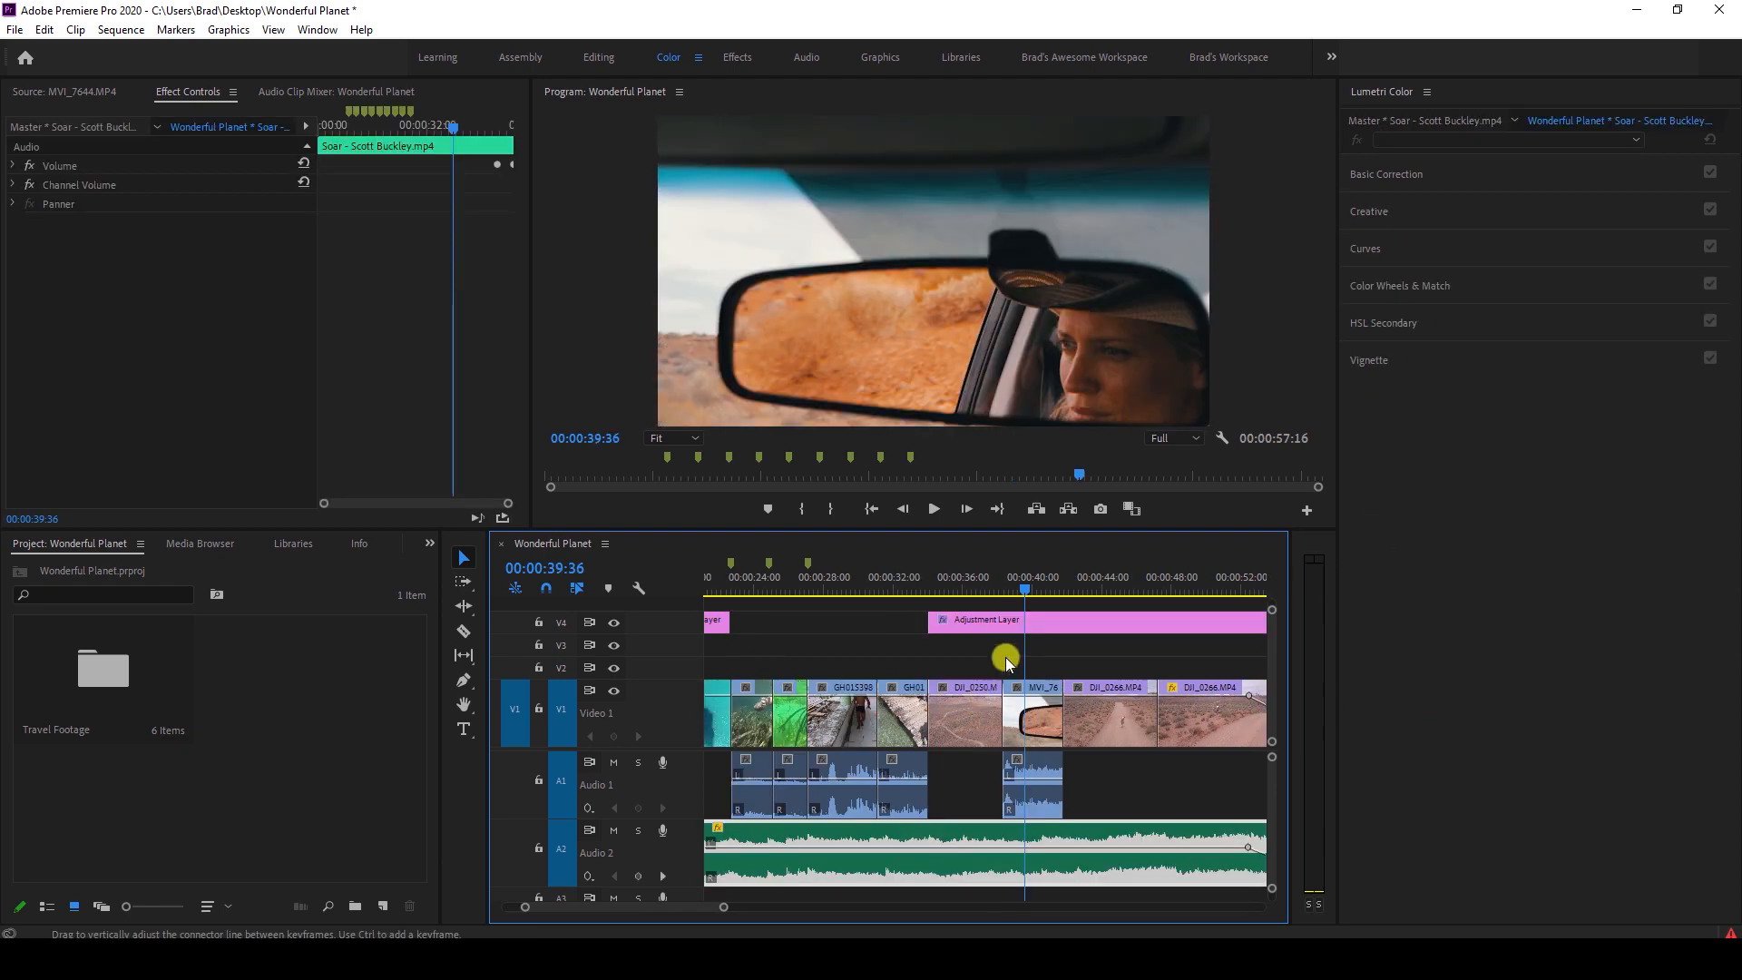
Review both adjustment layers, select the one above the desert clips and check its grade at 00:00:35:39 by toggling V4's visibility.
scroll(1005, 655, up, 10)
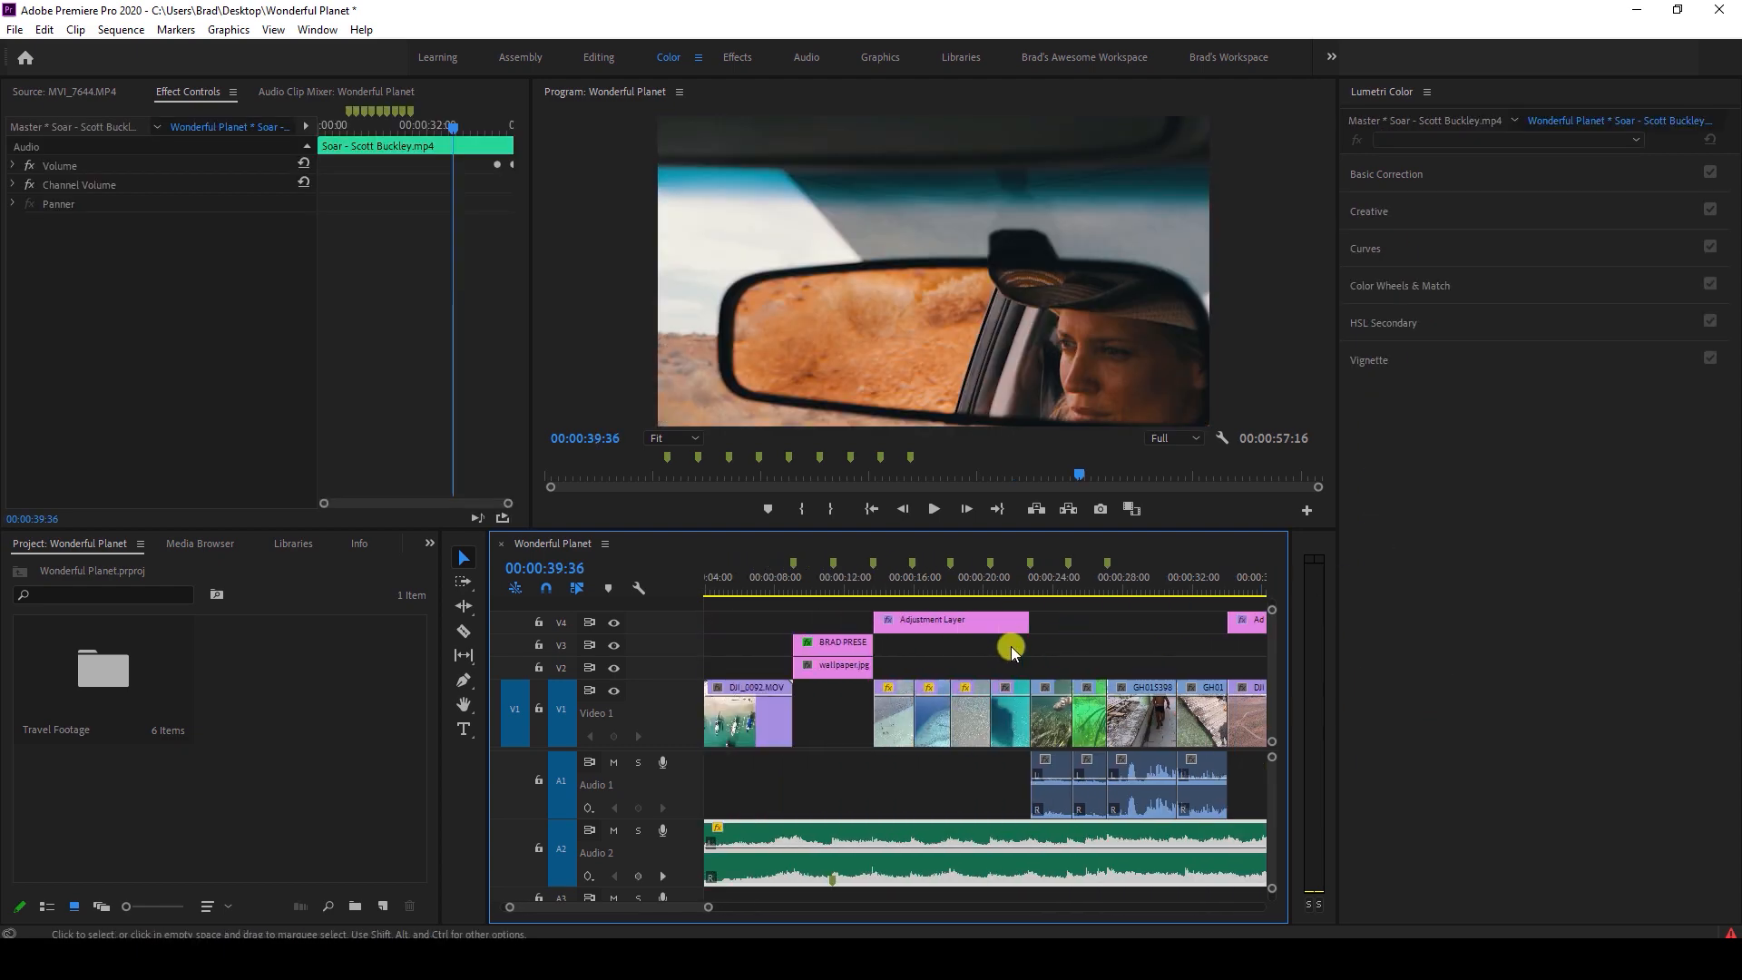
key(minus)
click(900, 662)
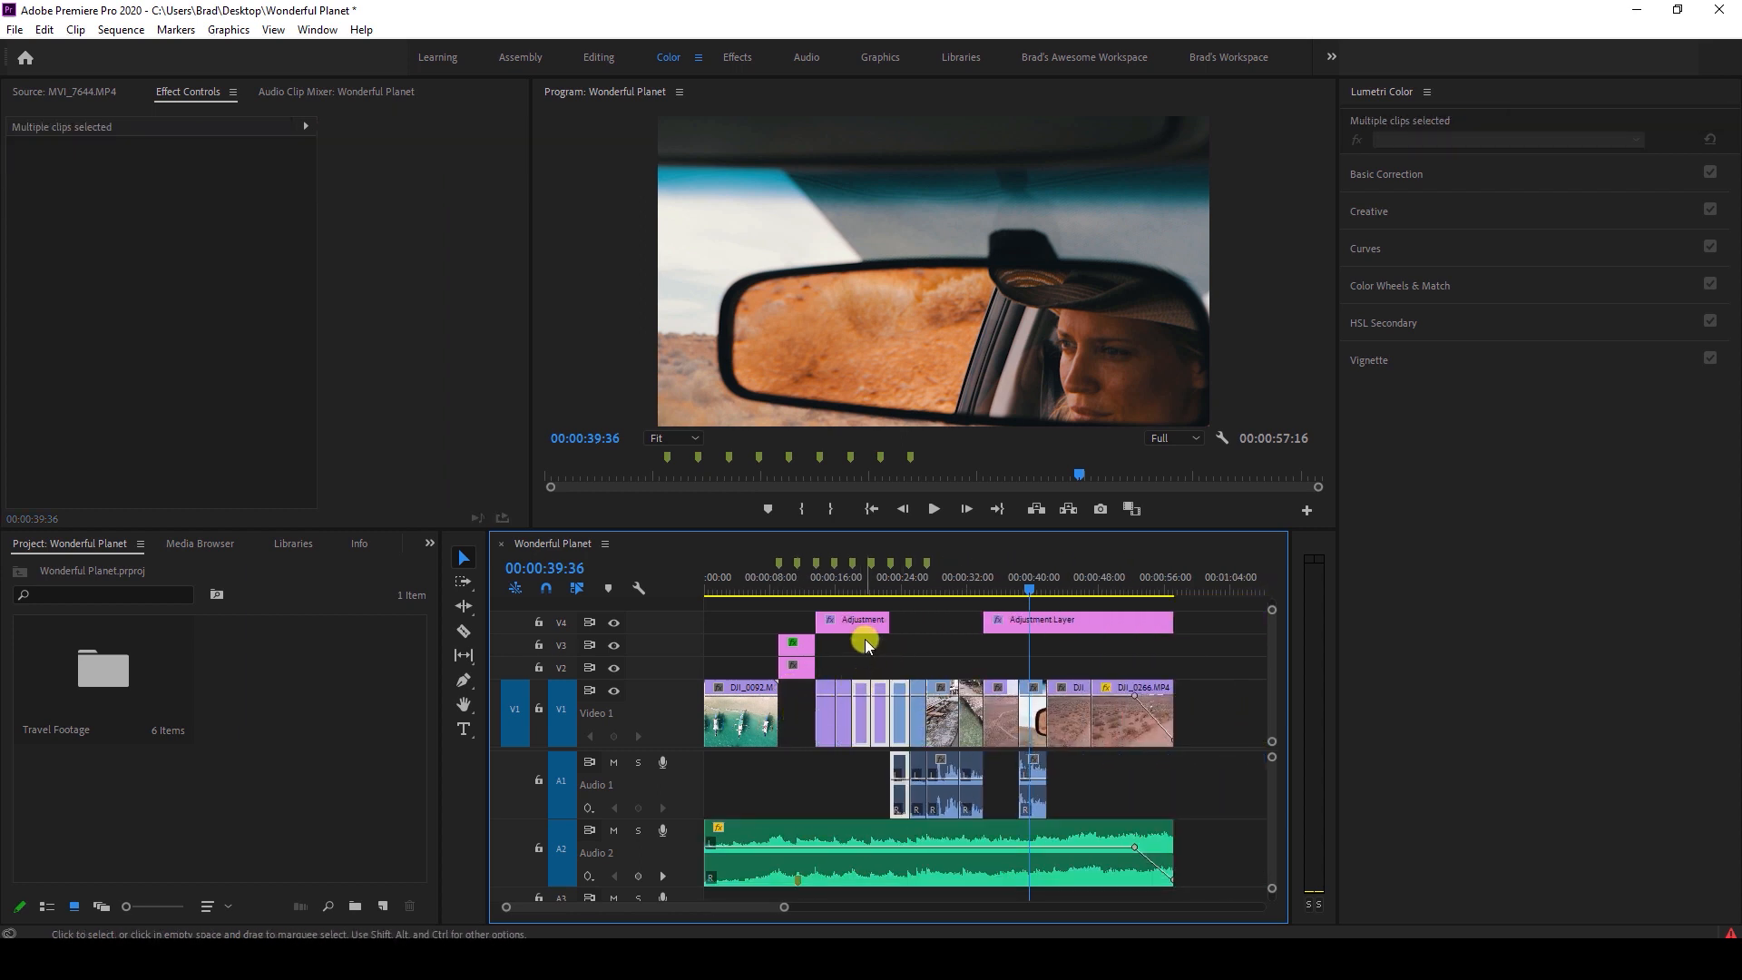
click(867, 622)
click(1043, 621)
key(equal)
key(equal)
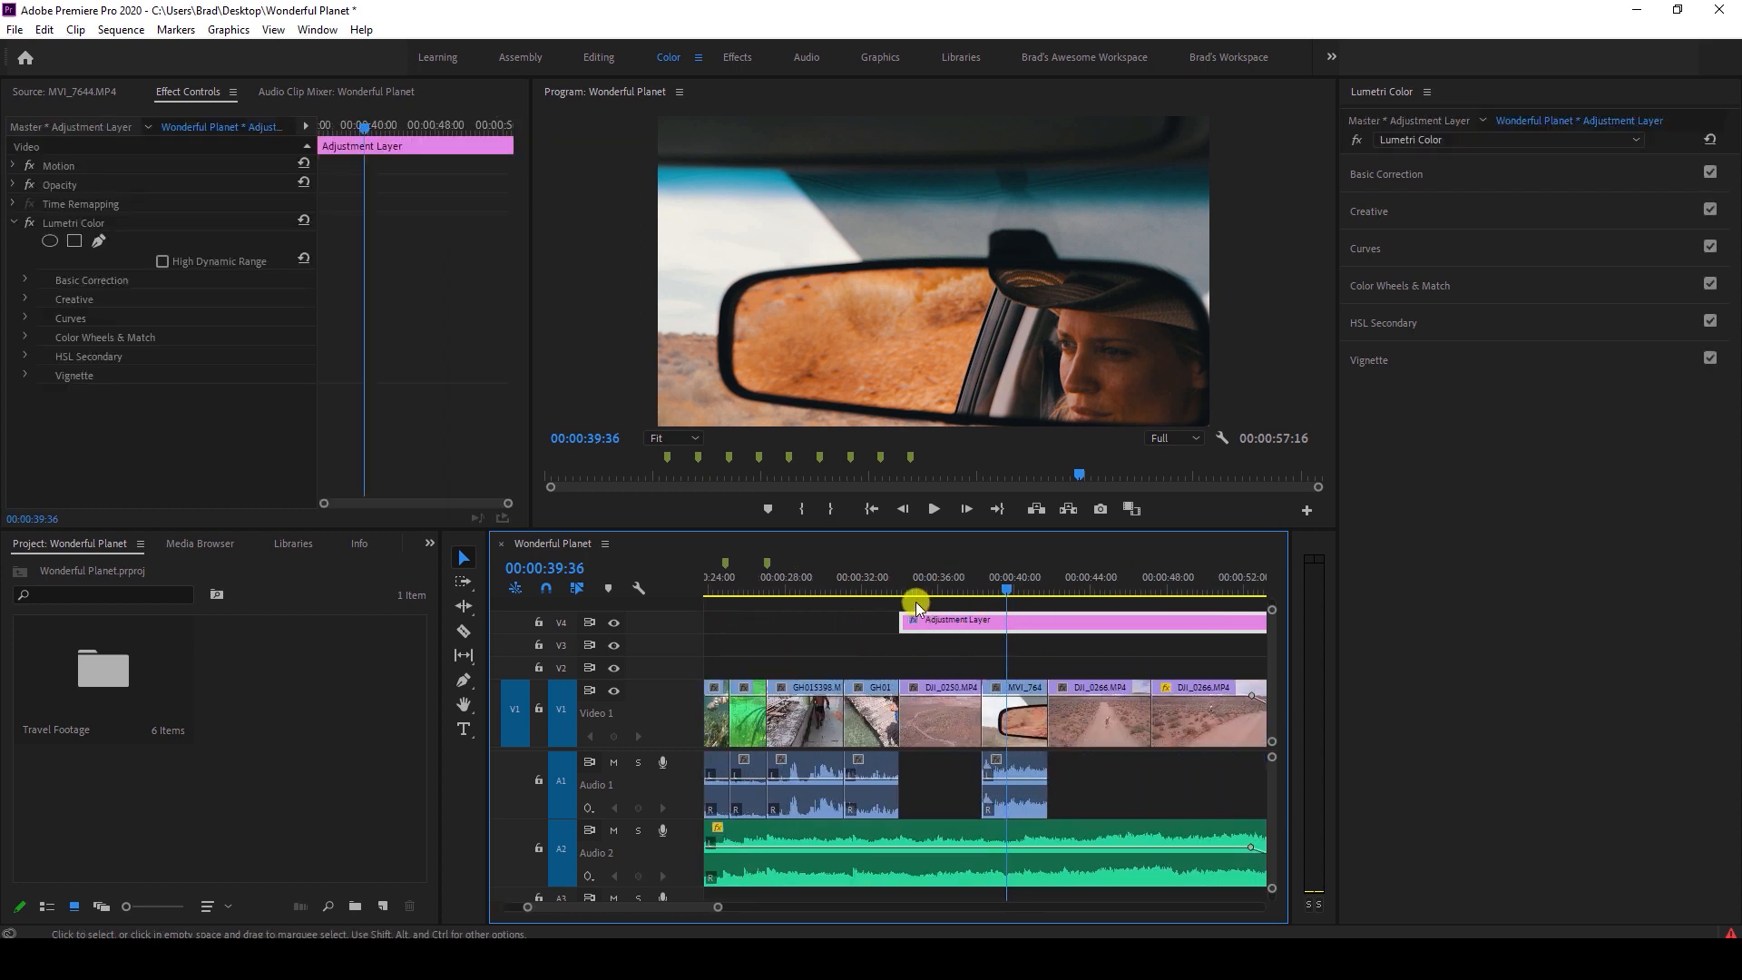
click(933, 588)
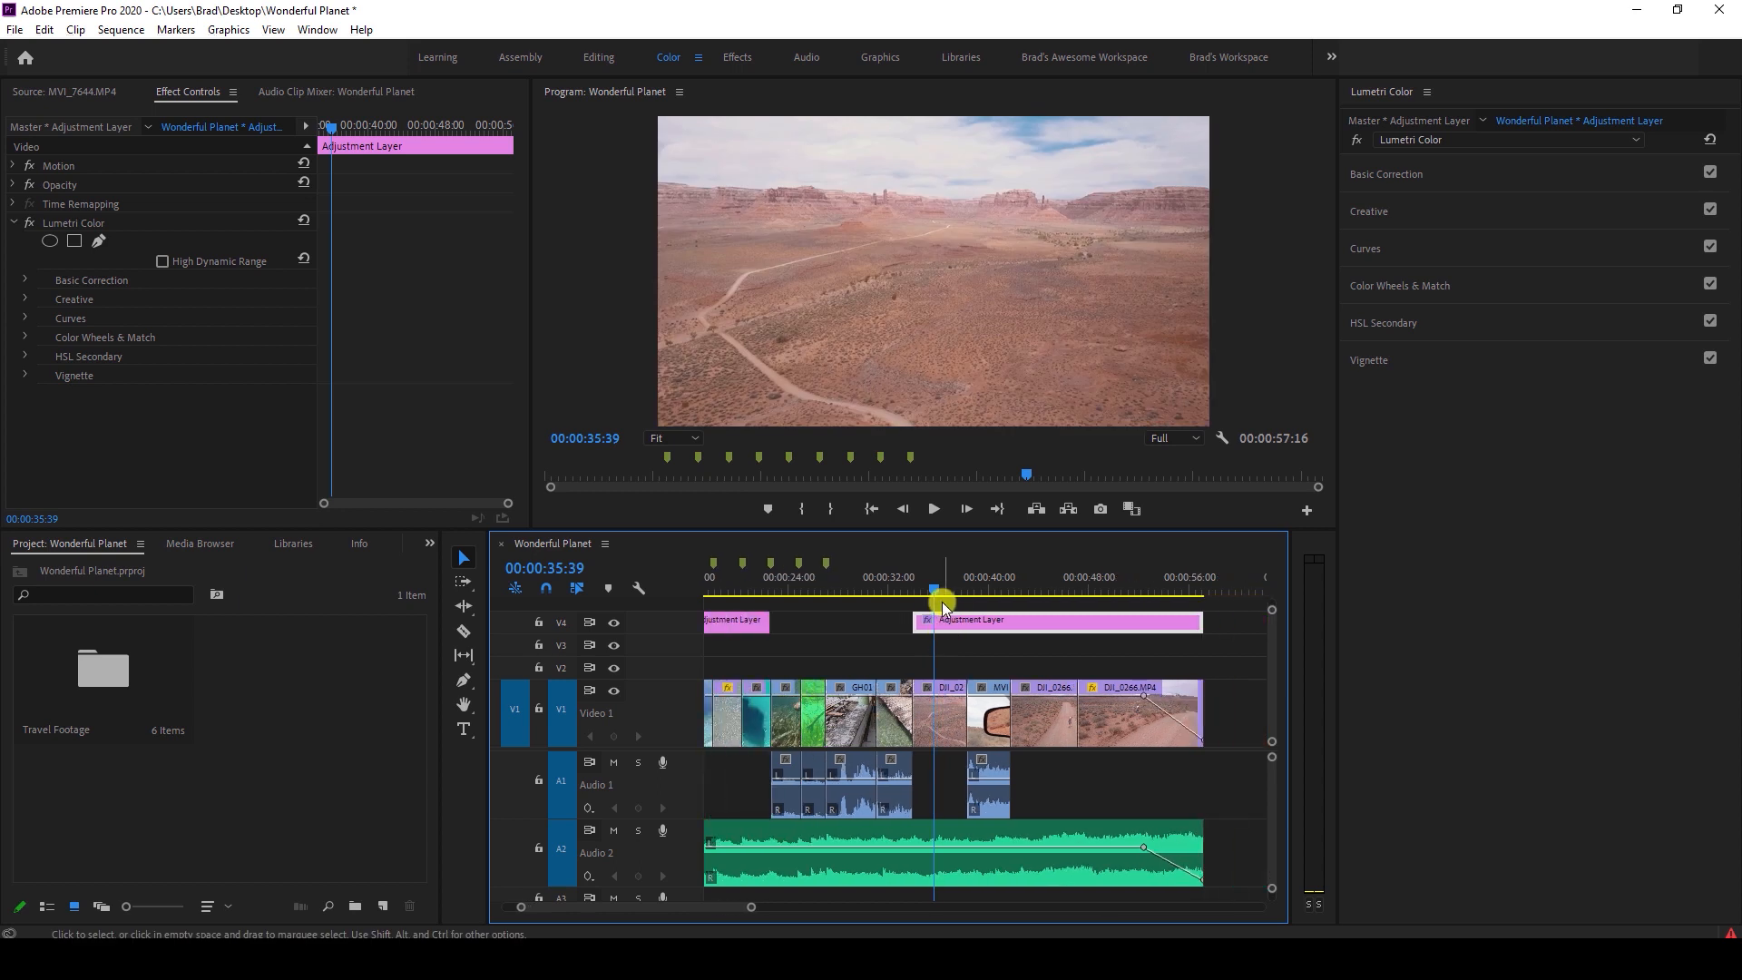
click(615, 622)
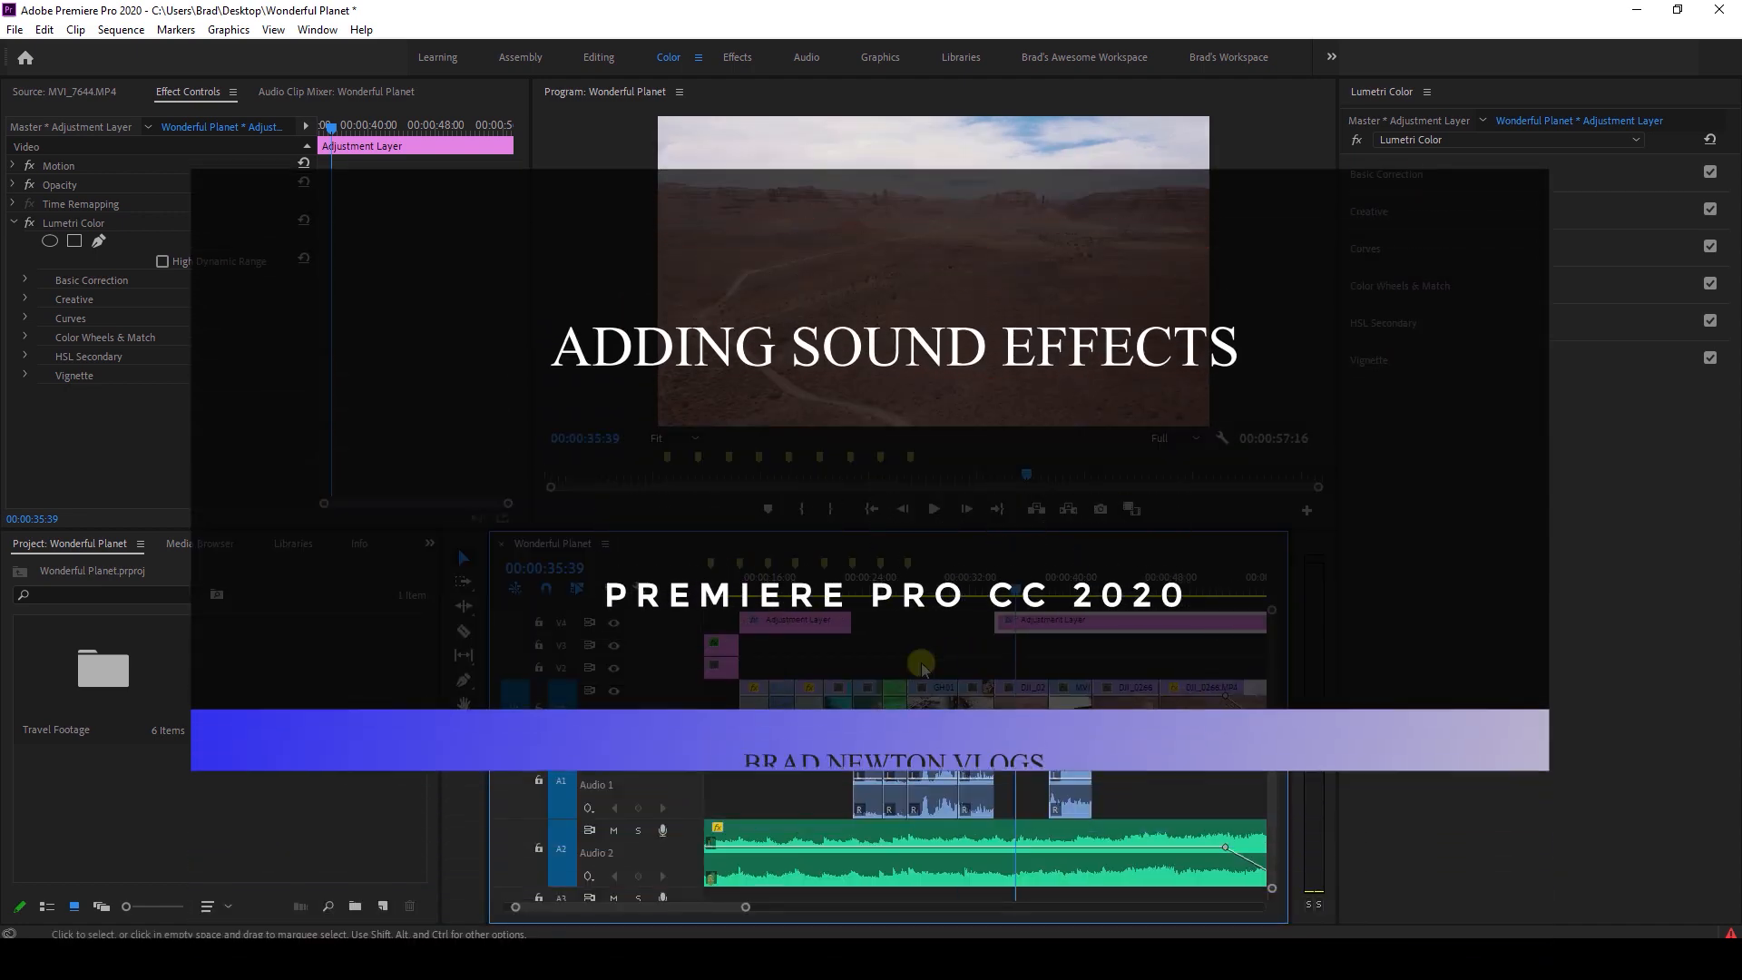
Play the sequence from its beginning to review the opening DJI_0092.MOV beach clip.
scroll(921, 664, up, 2)
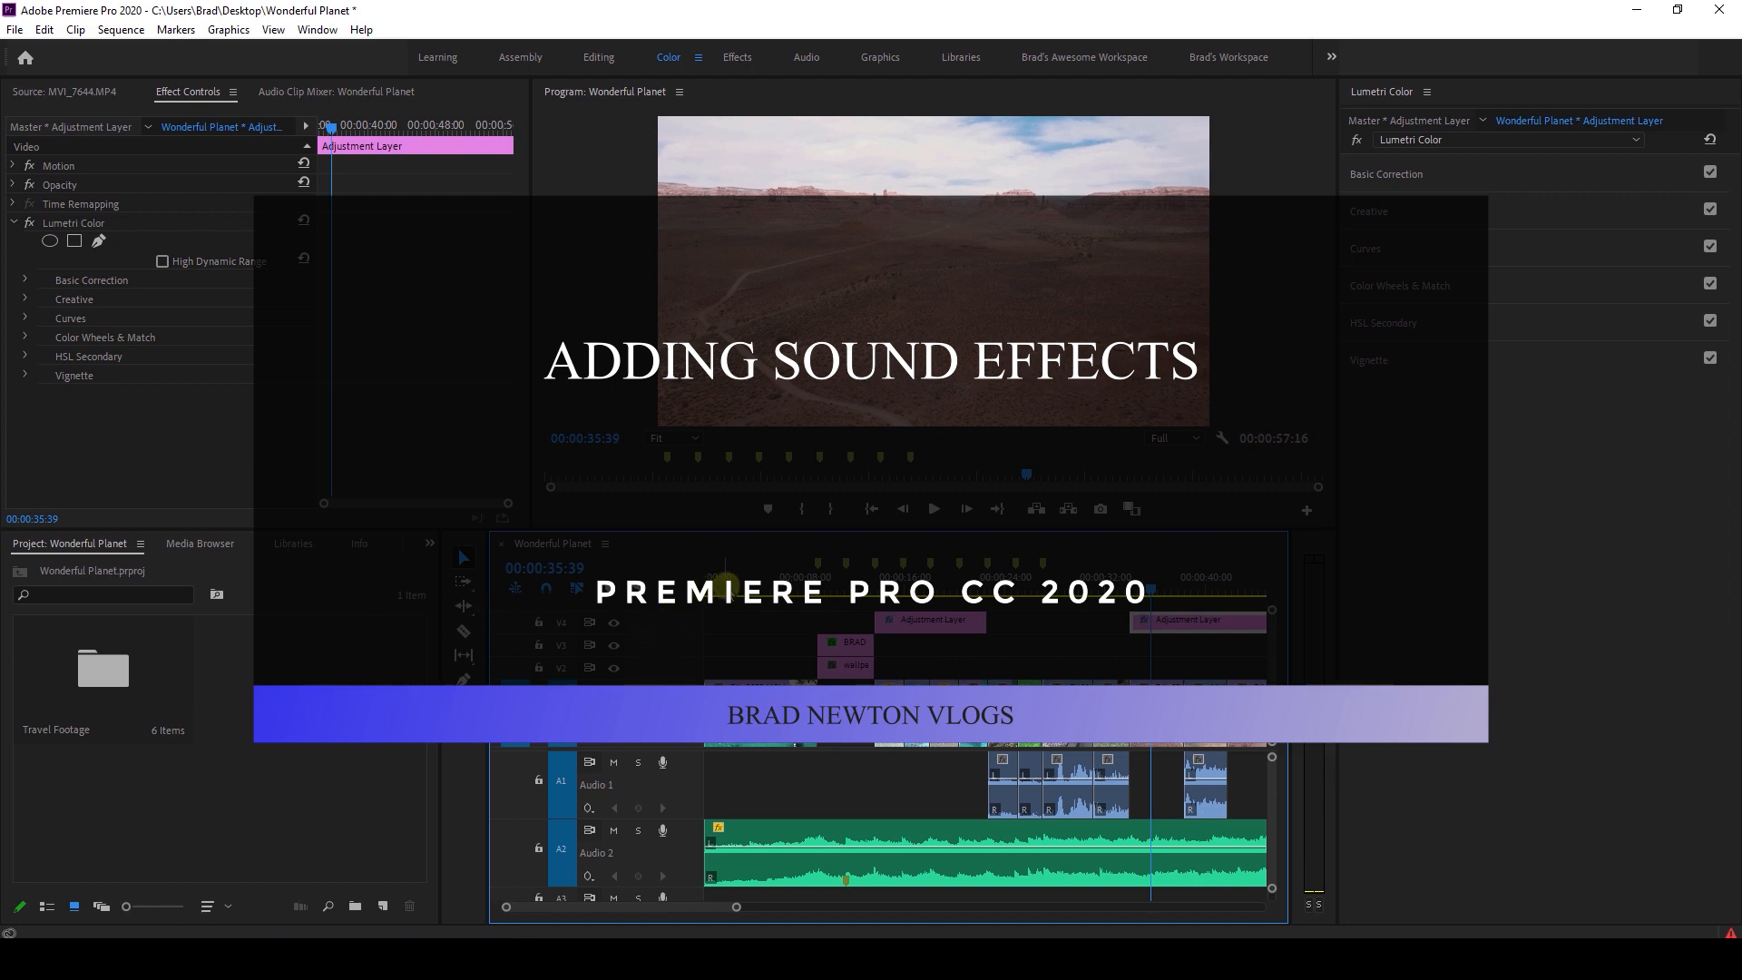
key(Home)
key(space)
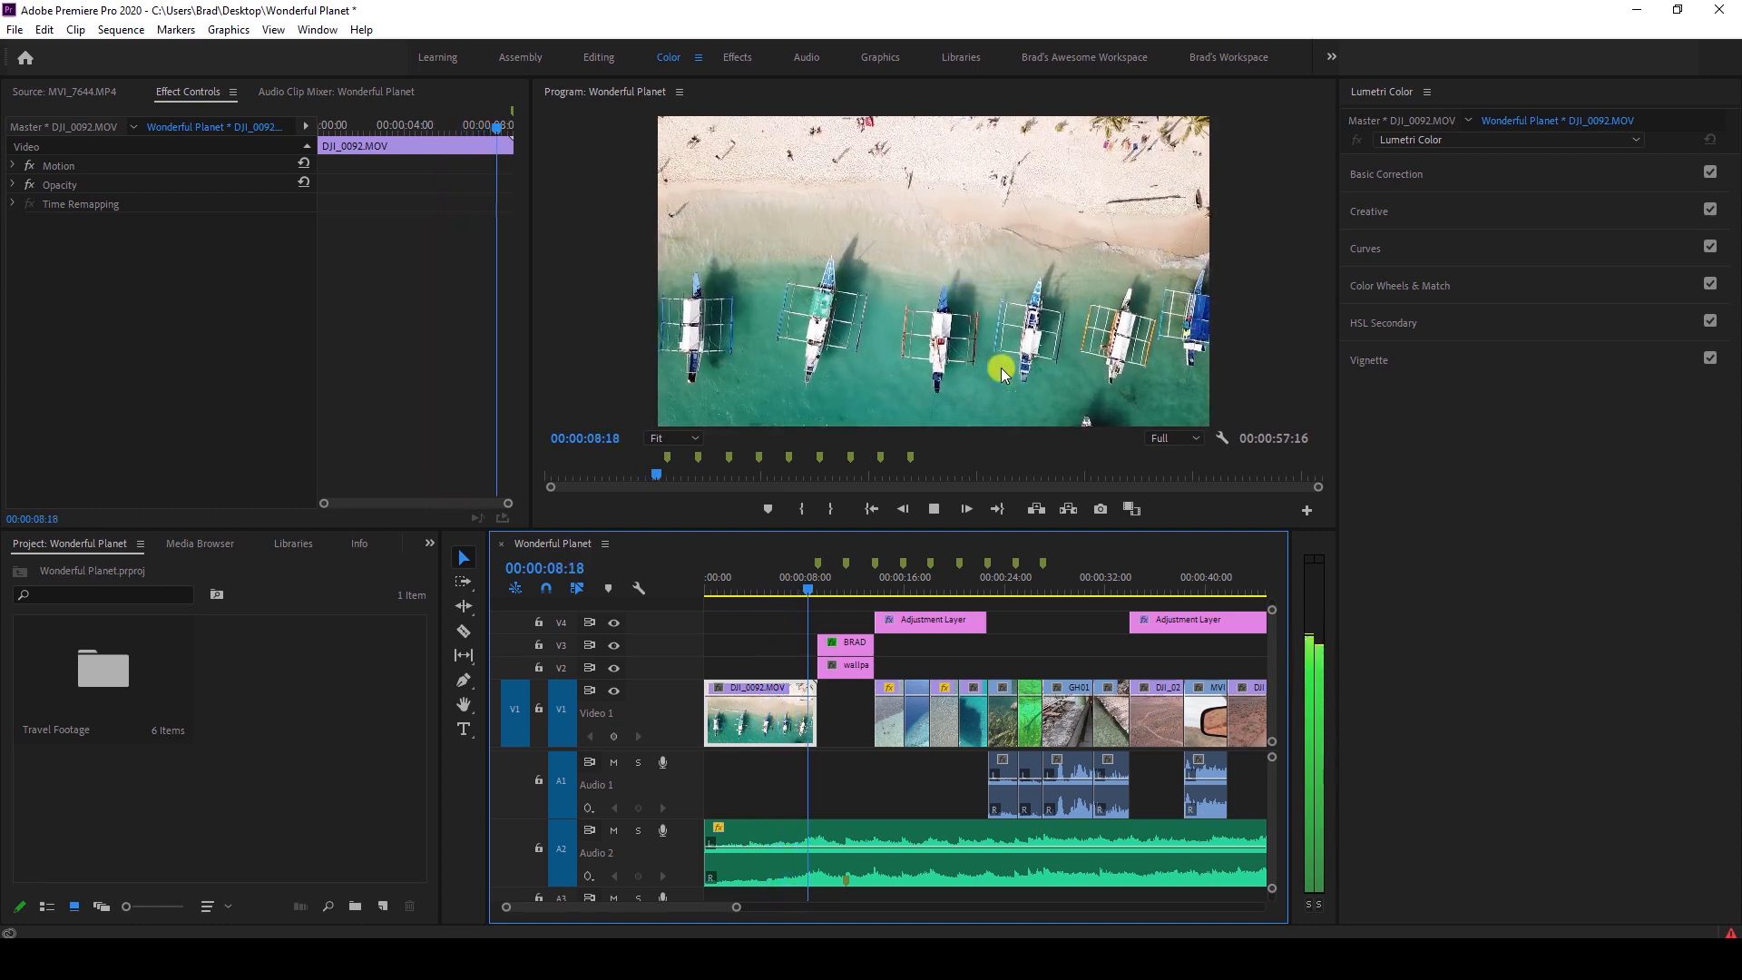
Load Calm Seashore.mp4 from the Travel Footage SFX bin as the source clip and preview it from 00;00;13;25.
key(space)
drag(806, 591, 749, 590)
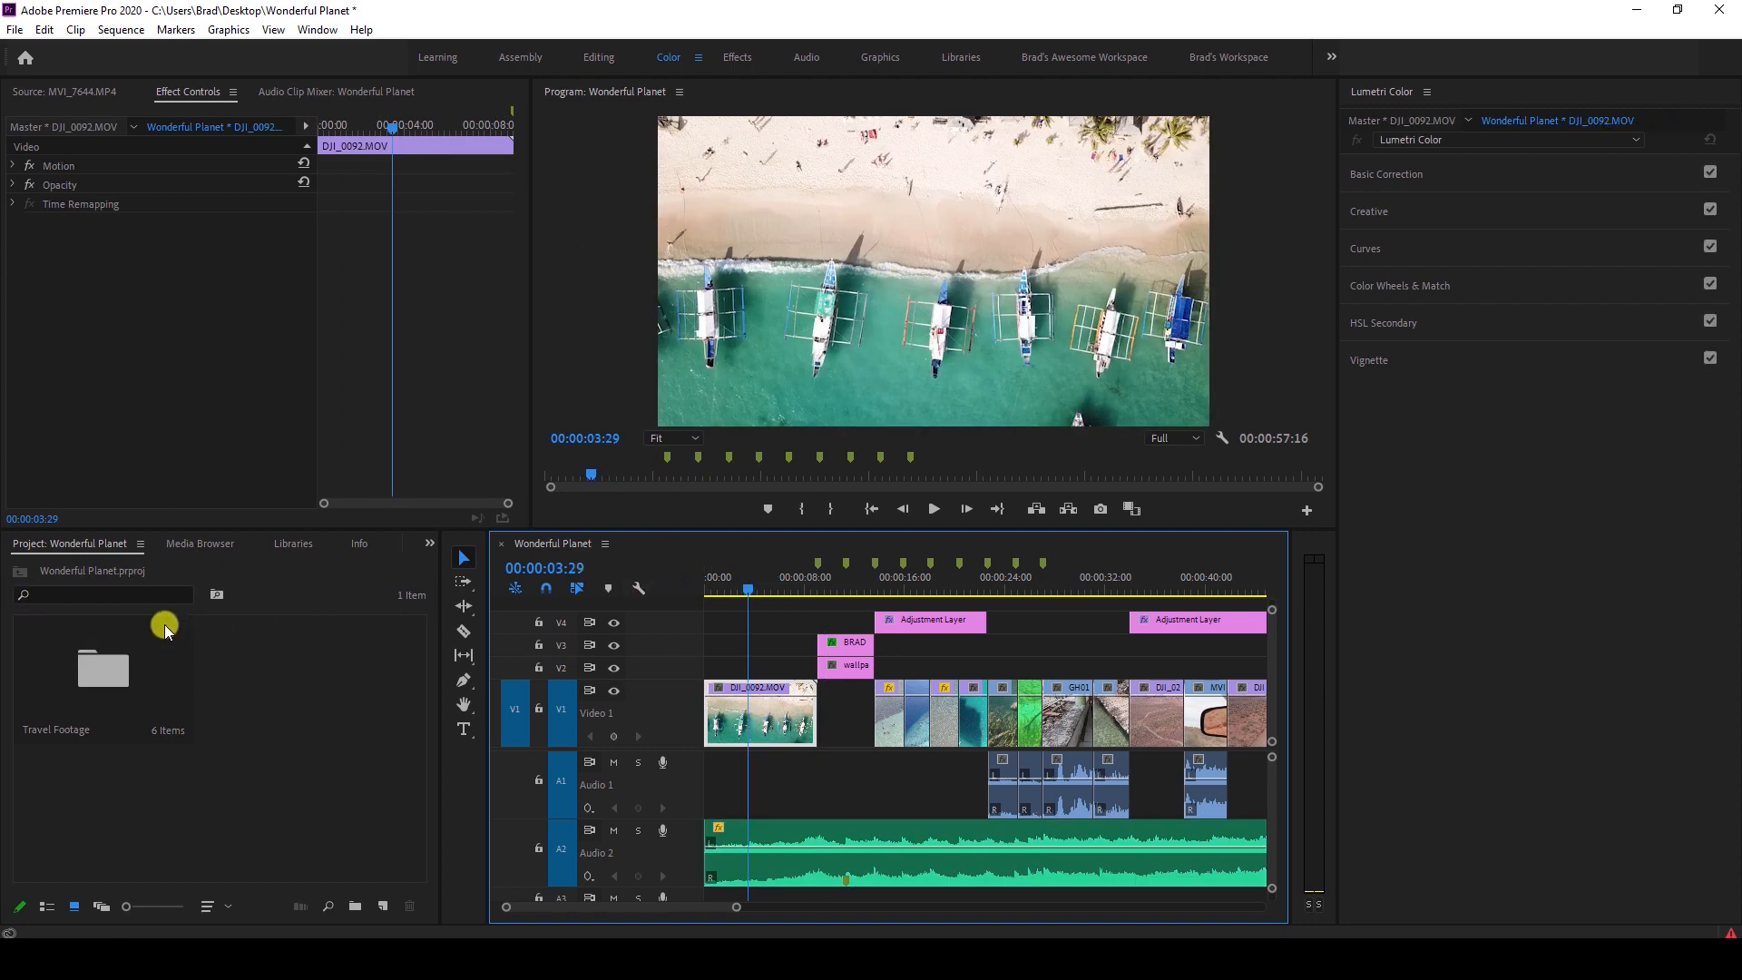
double_click(107, 671)
double_click(82, 669)
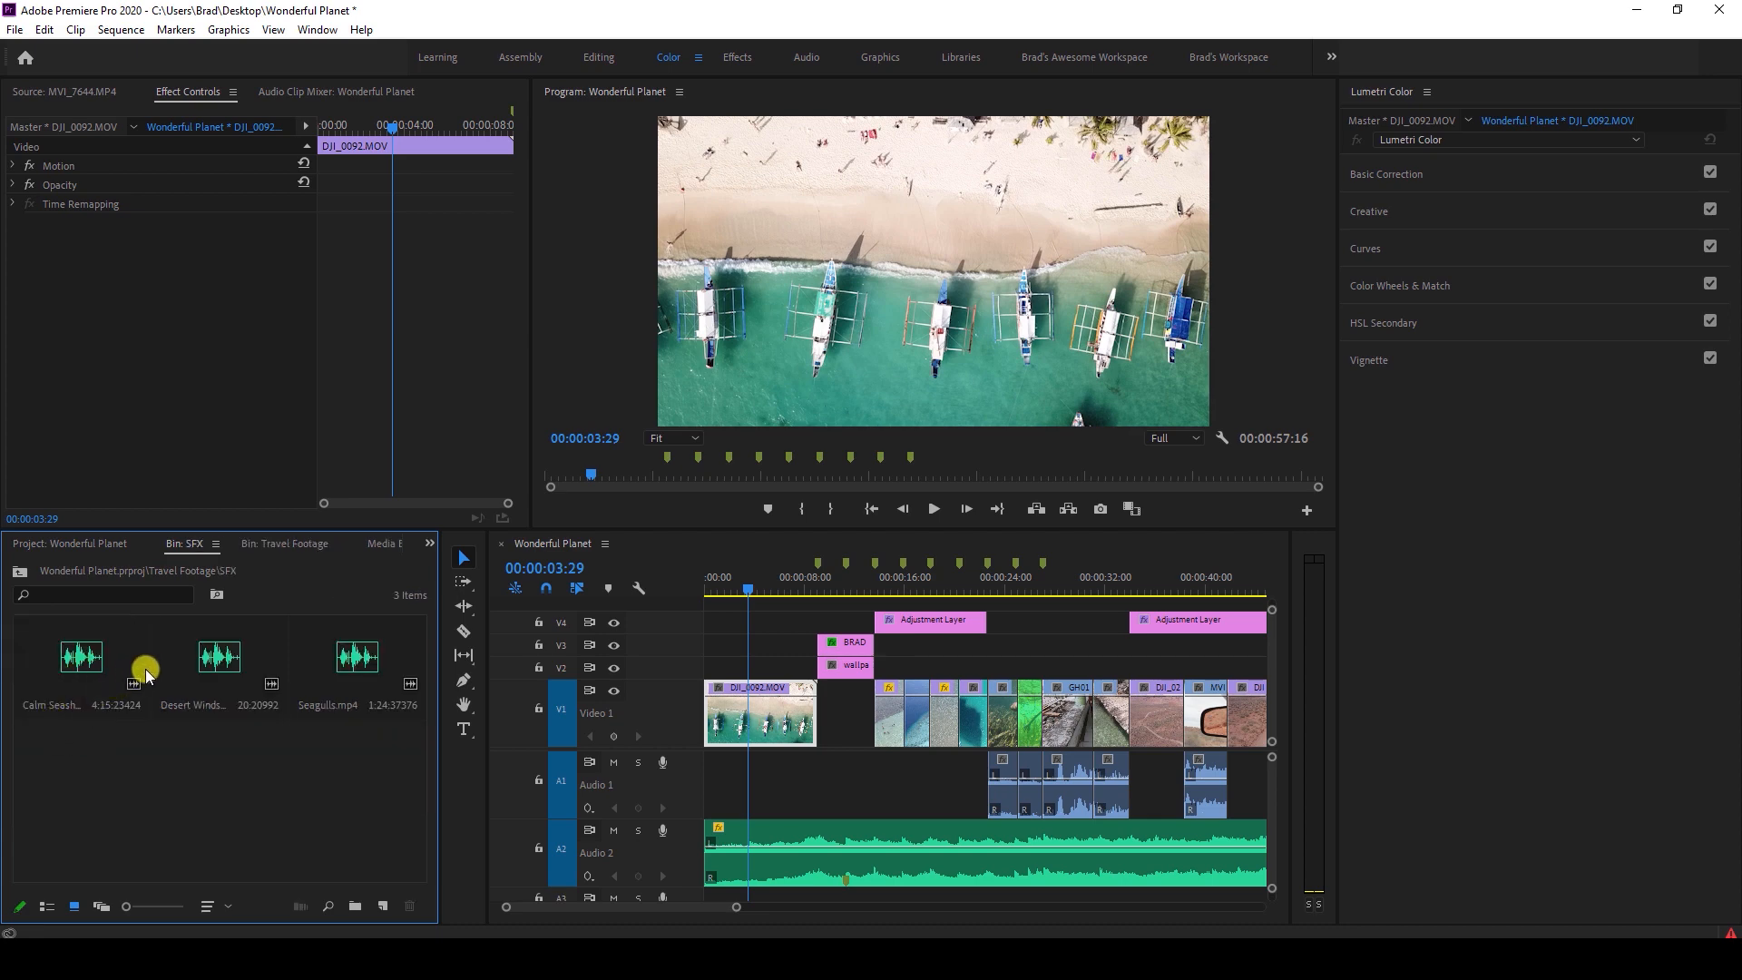
double_click(87, 669)
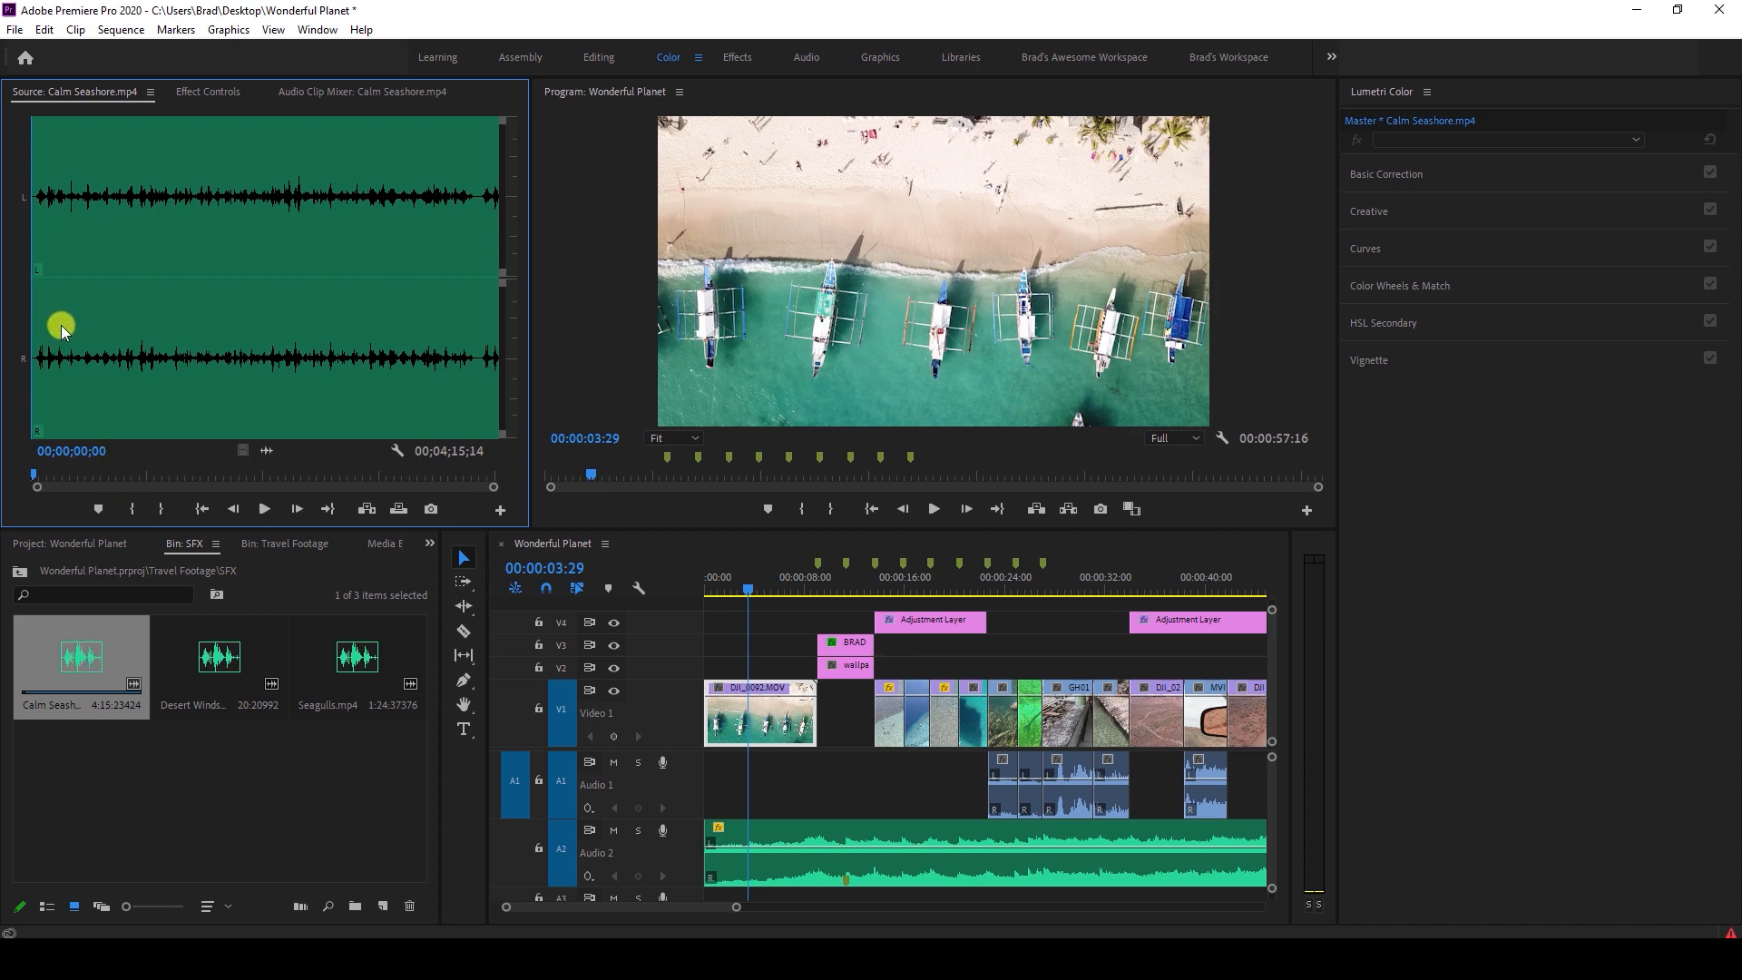
drag(119, 248, 55, 241)
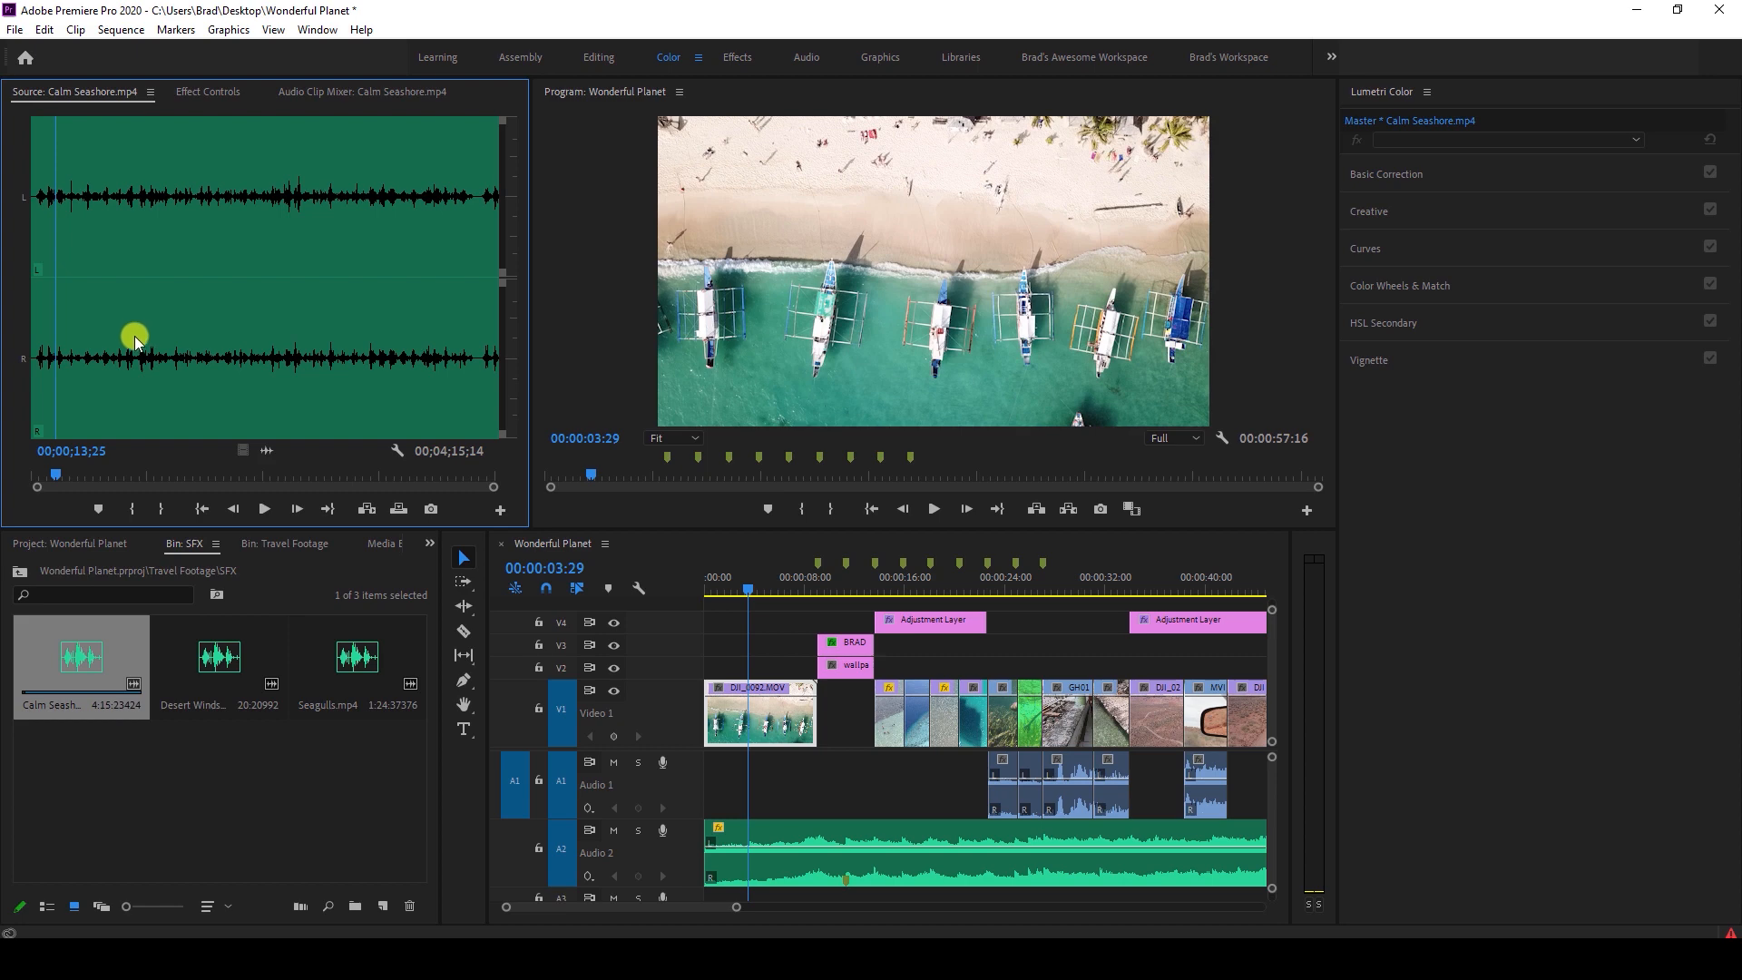
key(space)
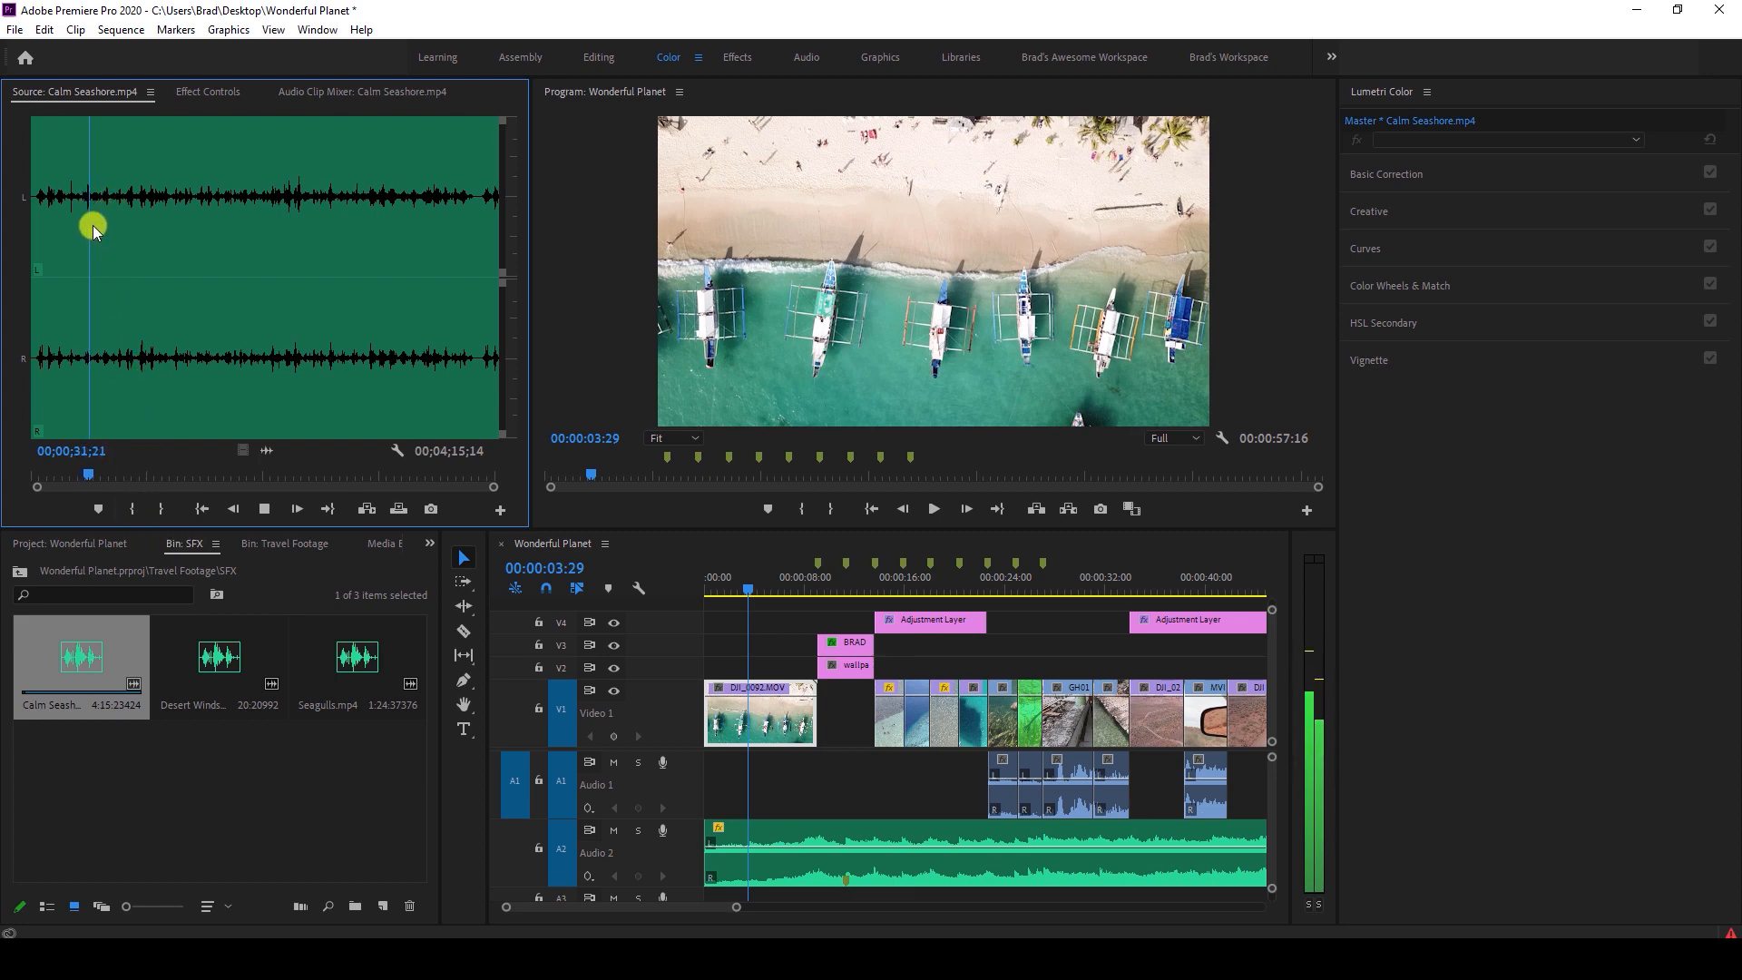
Mark a 00;00;06;04 section of Calm Seashore.mp4 starting at 00;00;27;06 and place its audio on A1 at the sequence start.
click(80, 197)
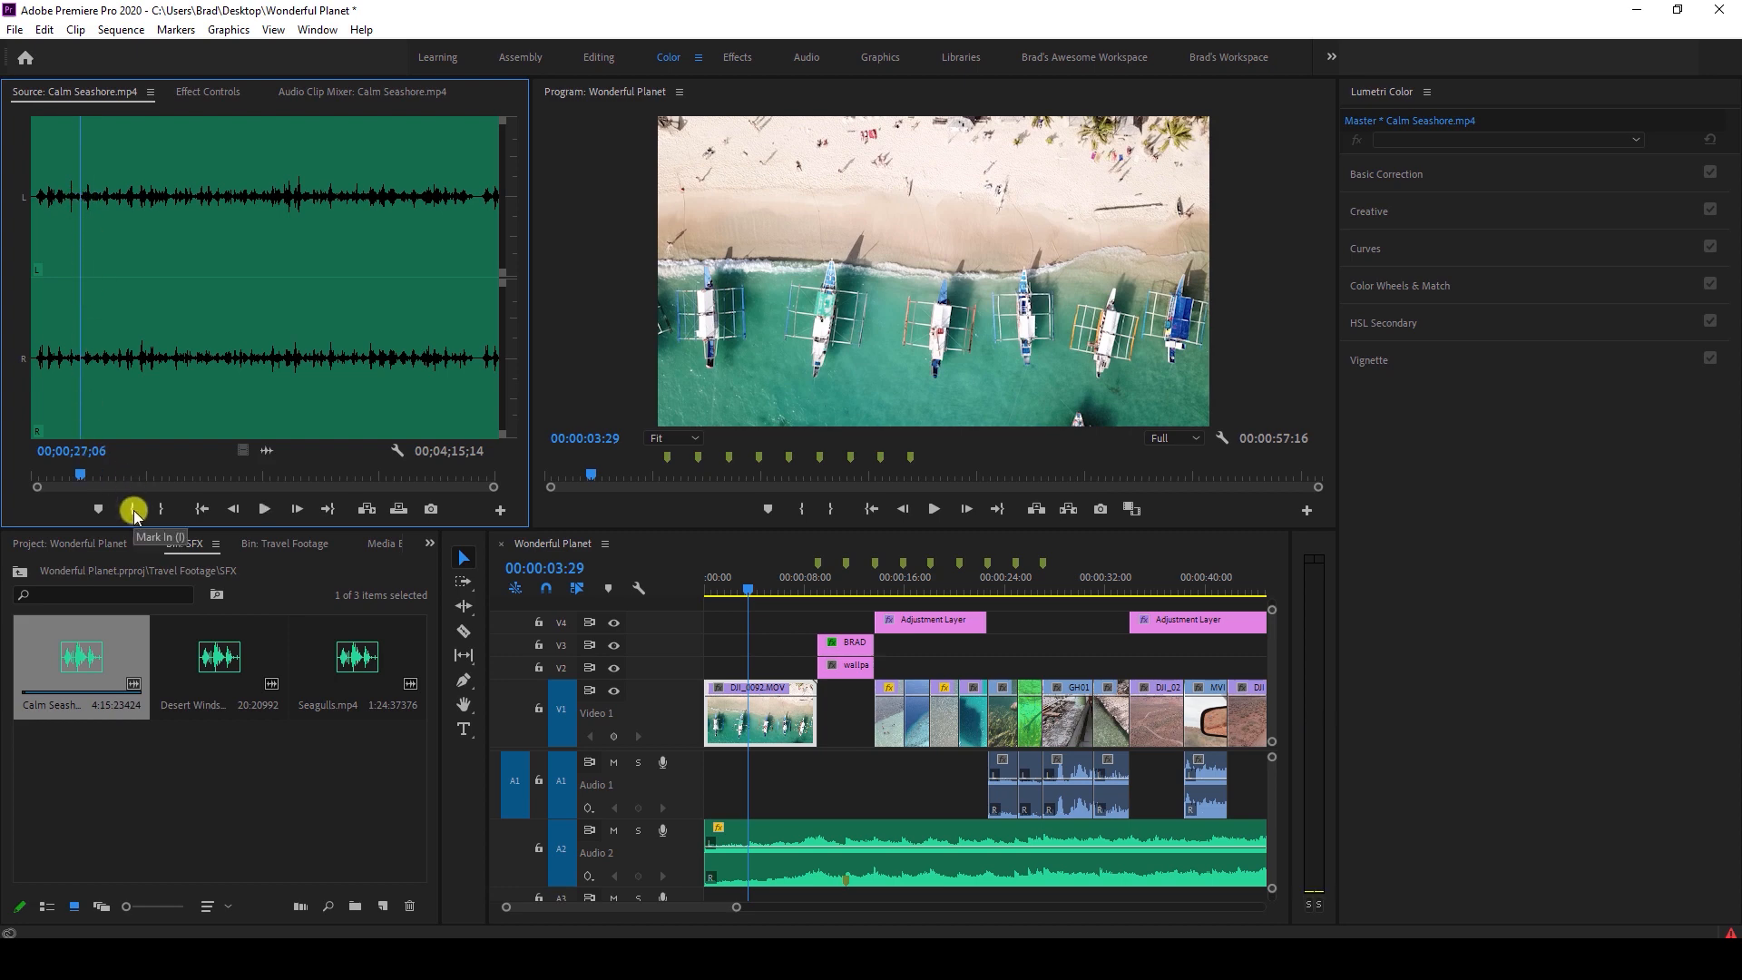
click(133, 510)
key(space)
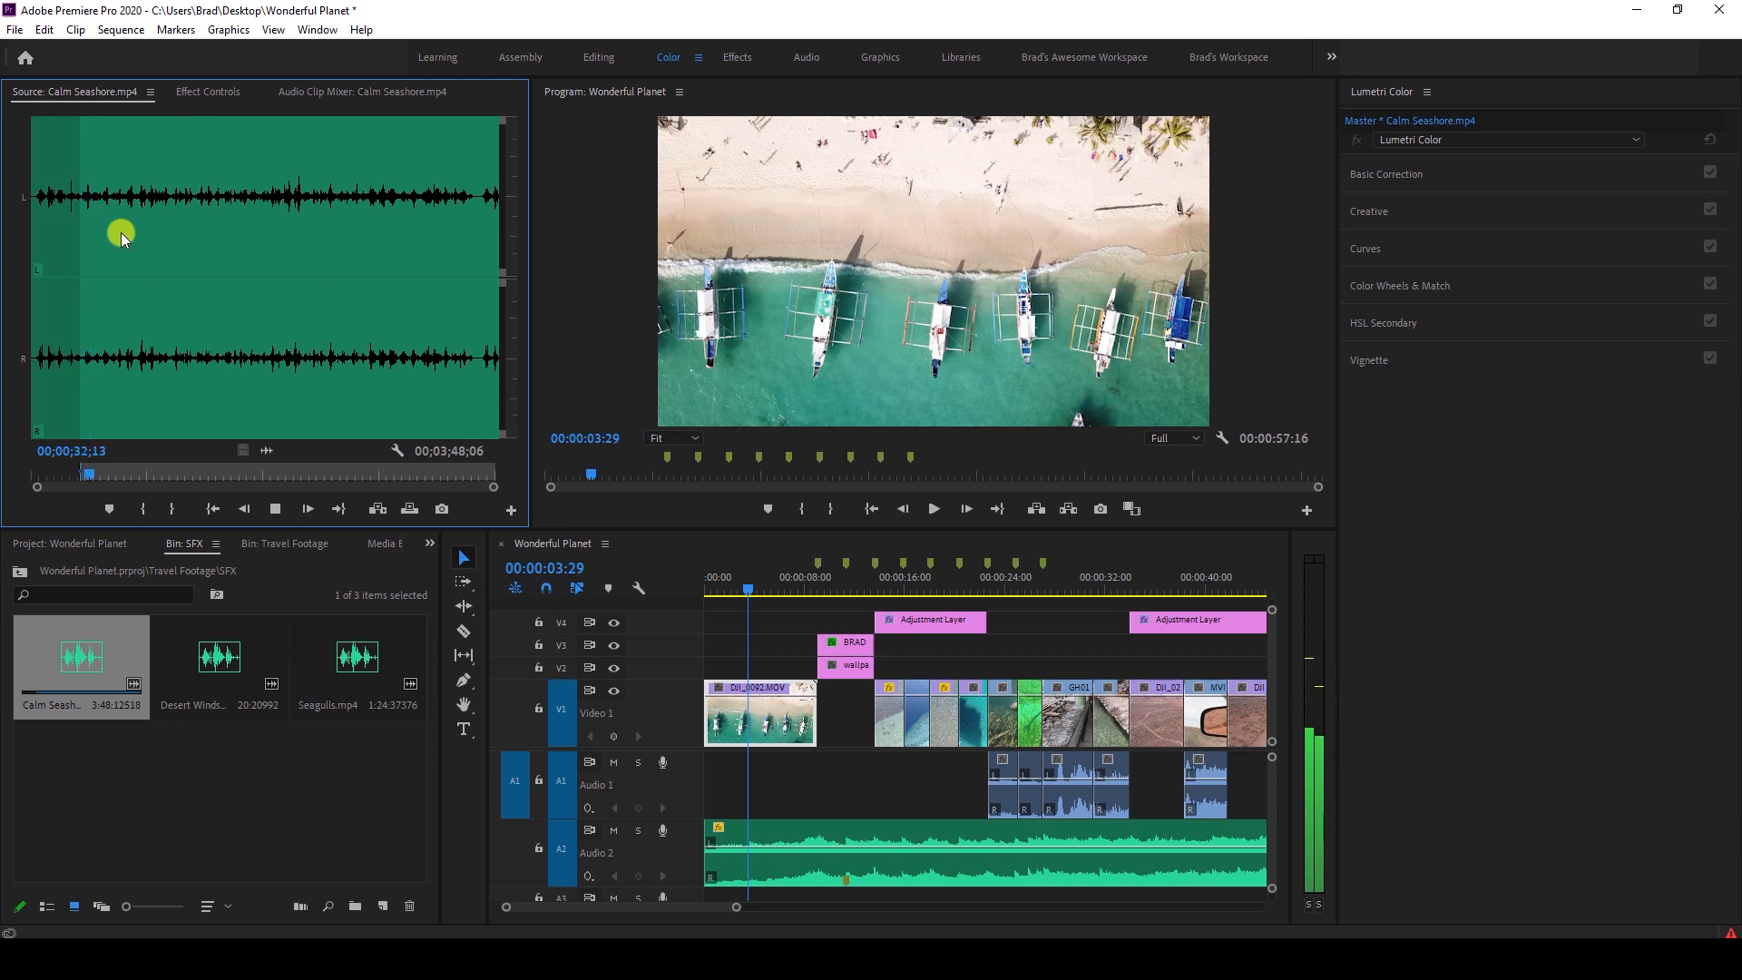
key(o)
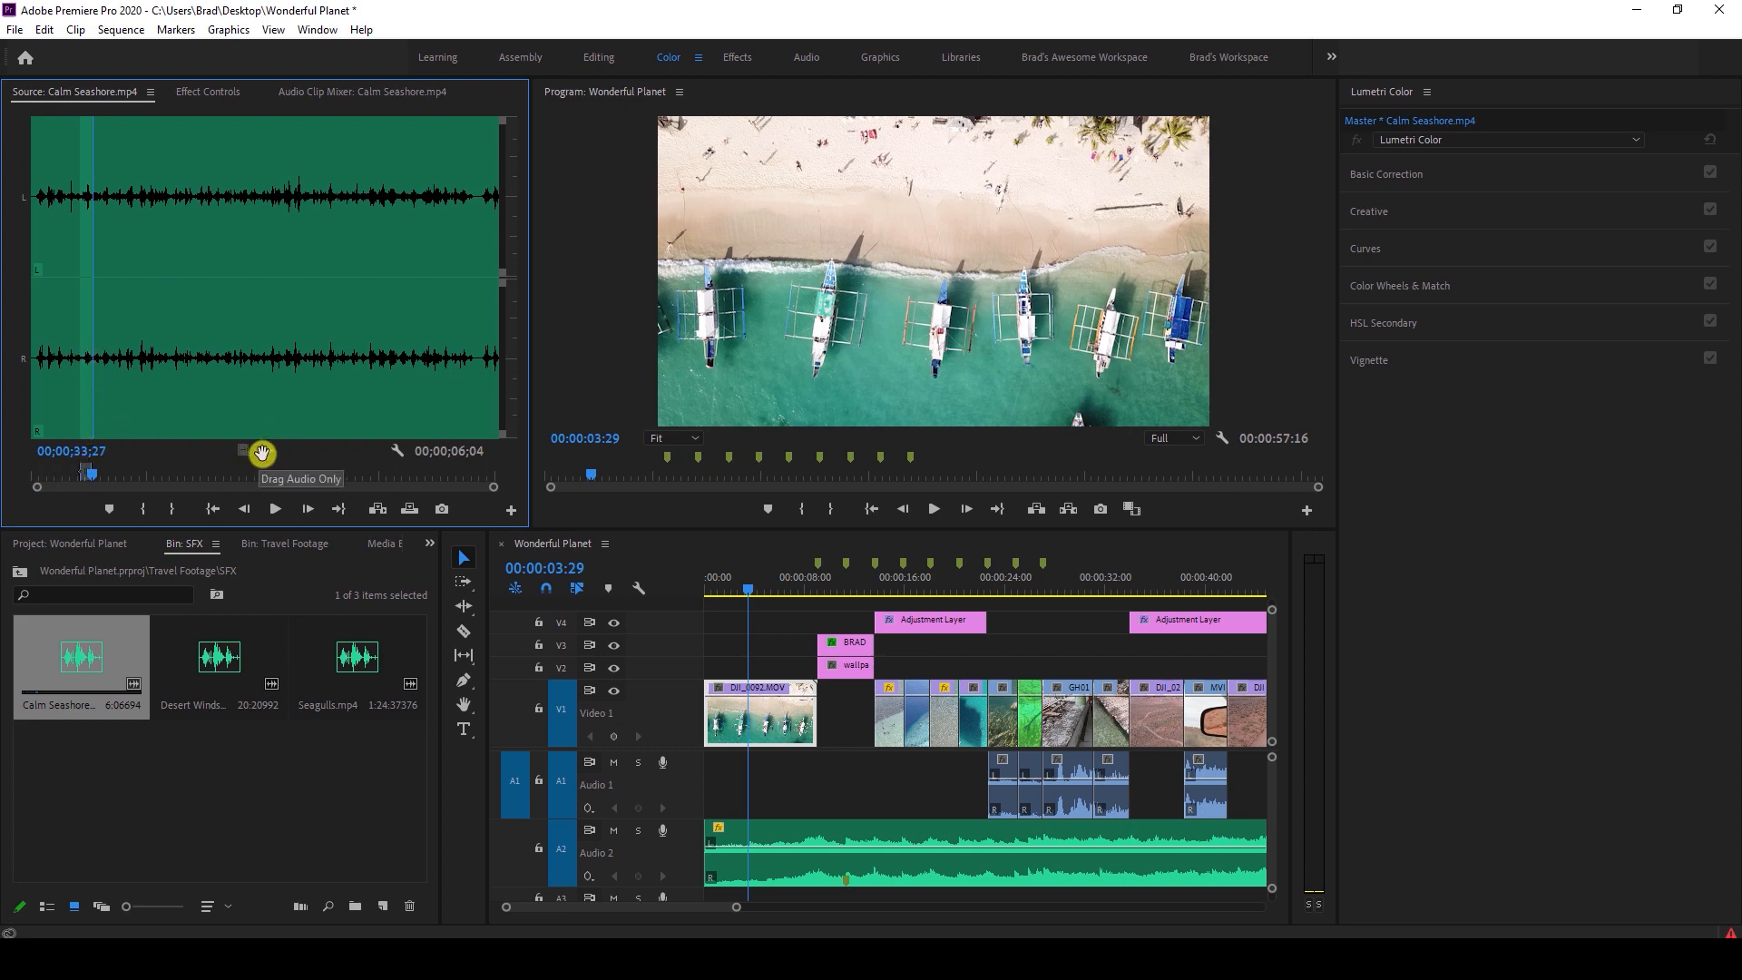
drag(267, 447, 708, 764)
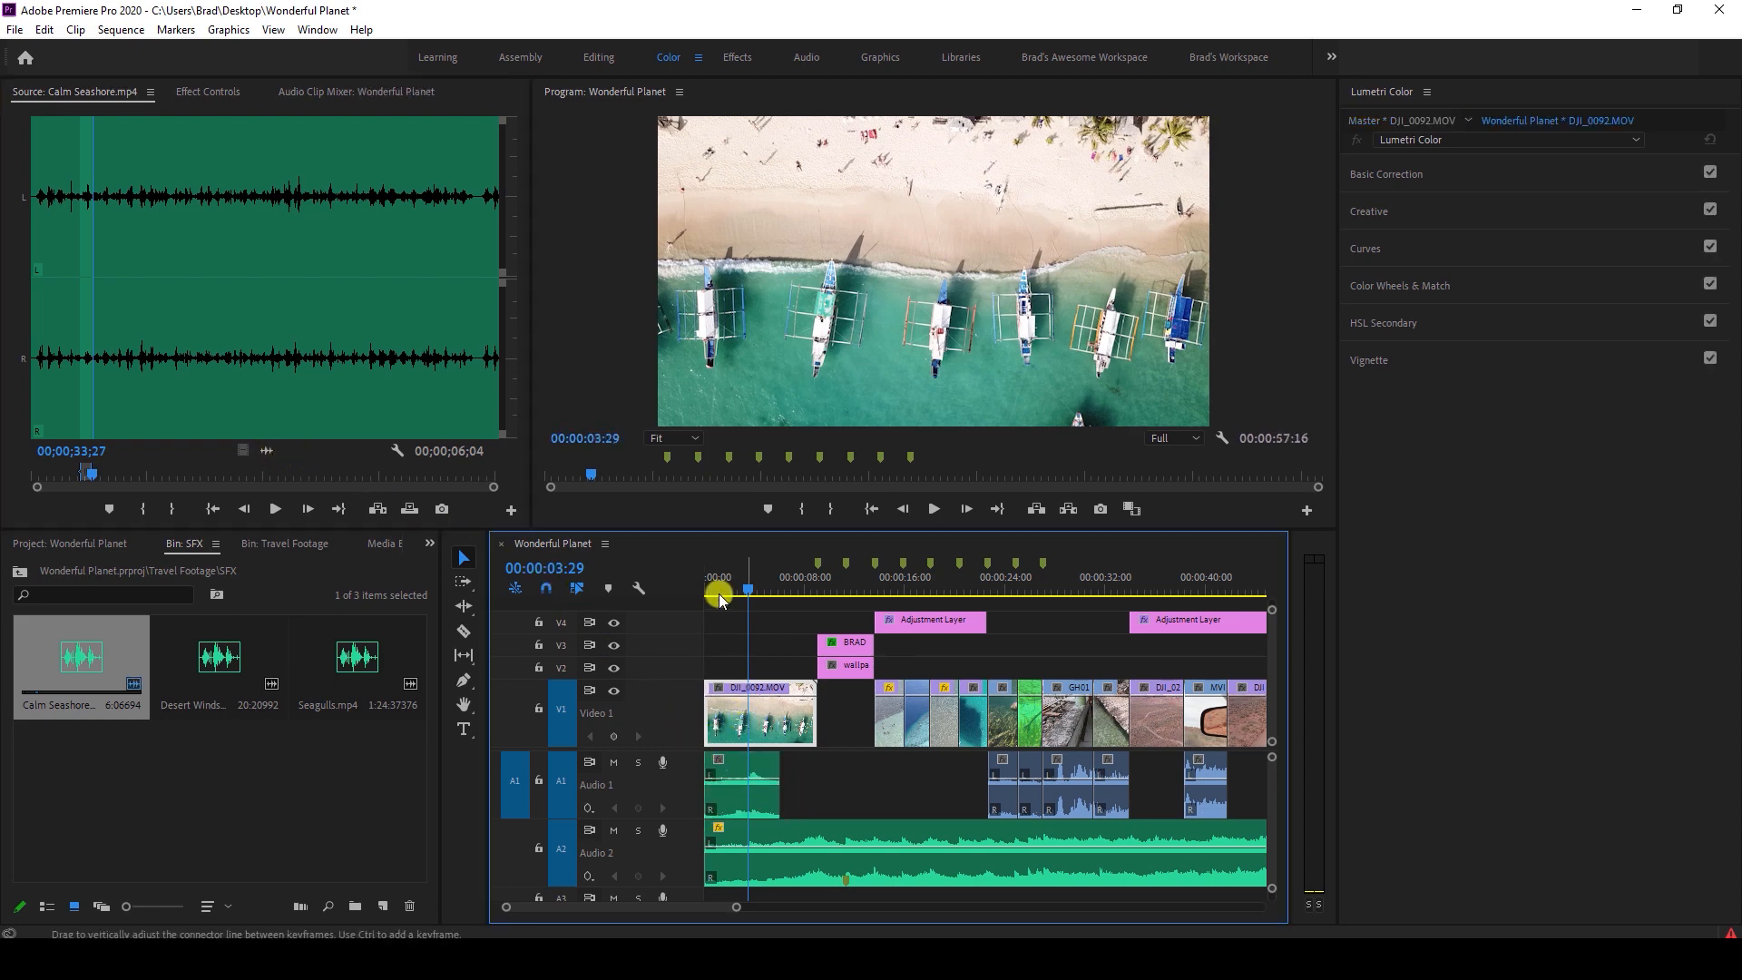
Extend the Calm Seashore clip on A1 to the end of the DJI_0092.MOV beach clip and play the opening to check it.
drag(719, 591, 691, 586)
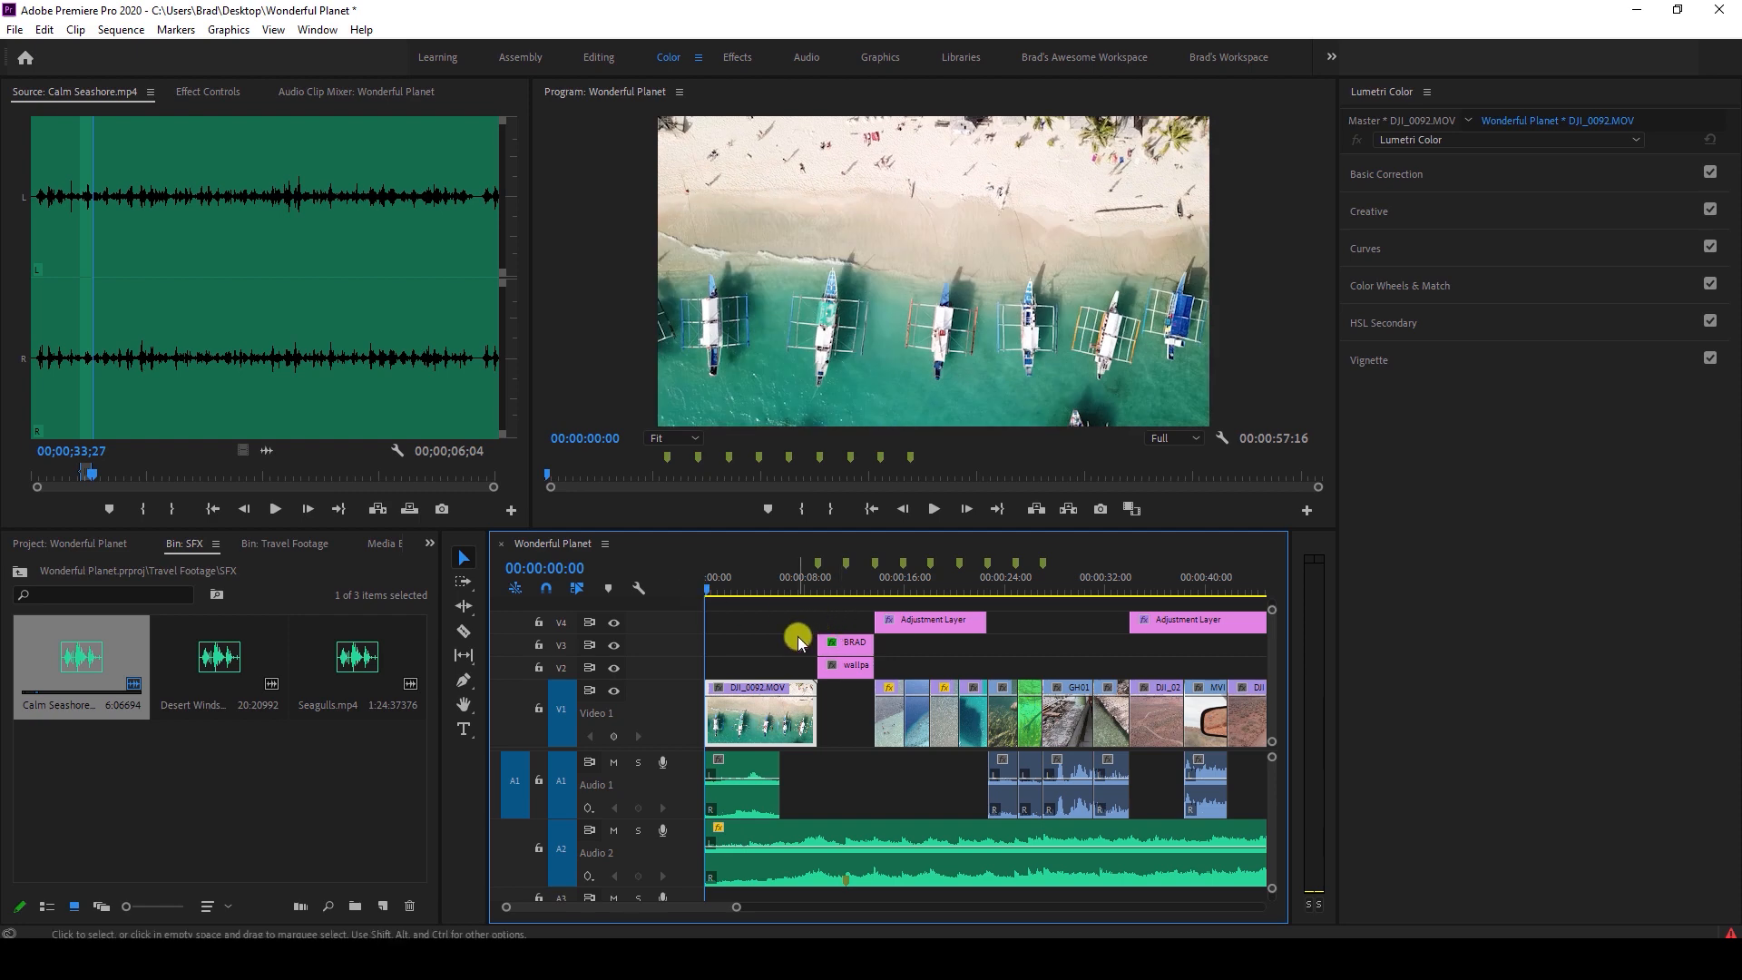
key(space)
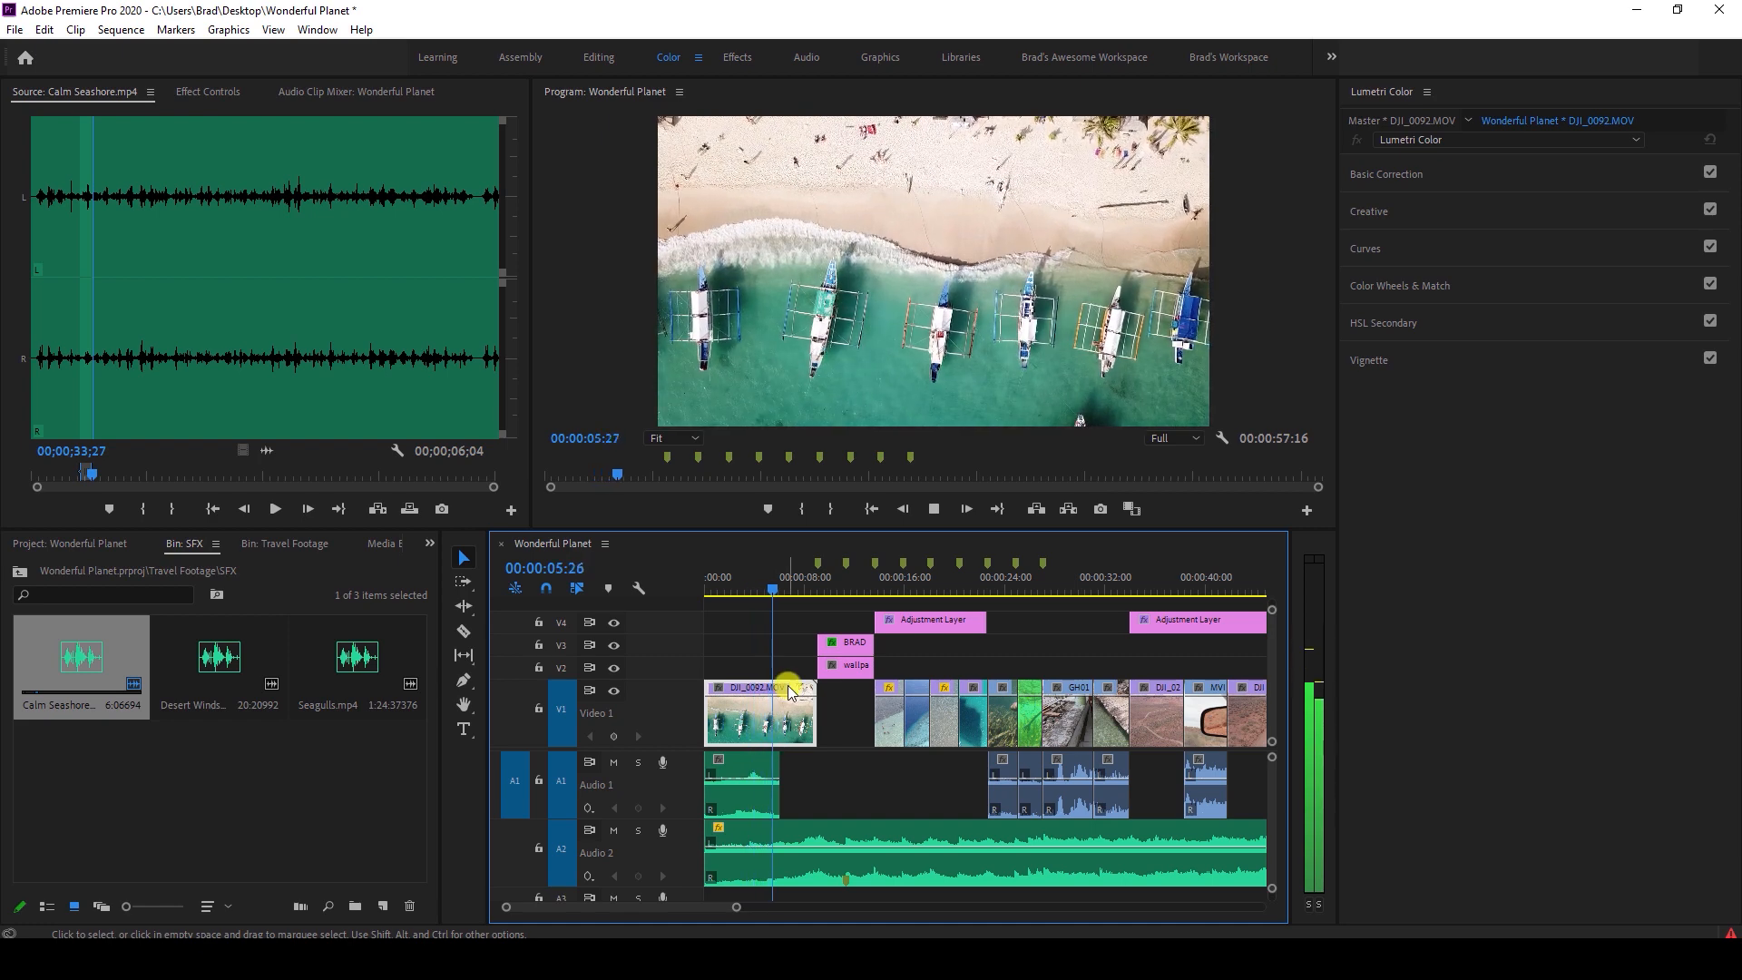
key(space)
drag(784, 767, 816, 770)
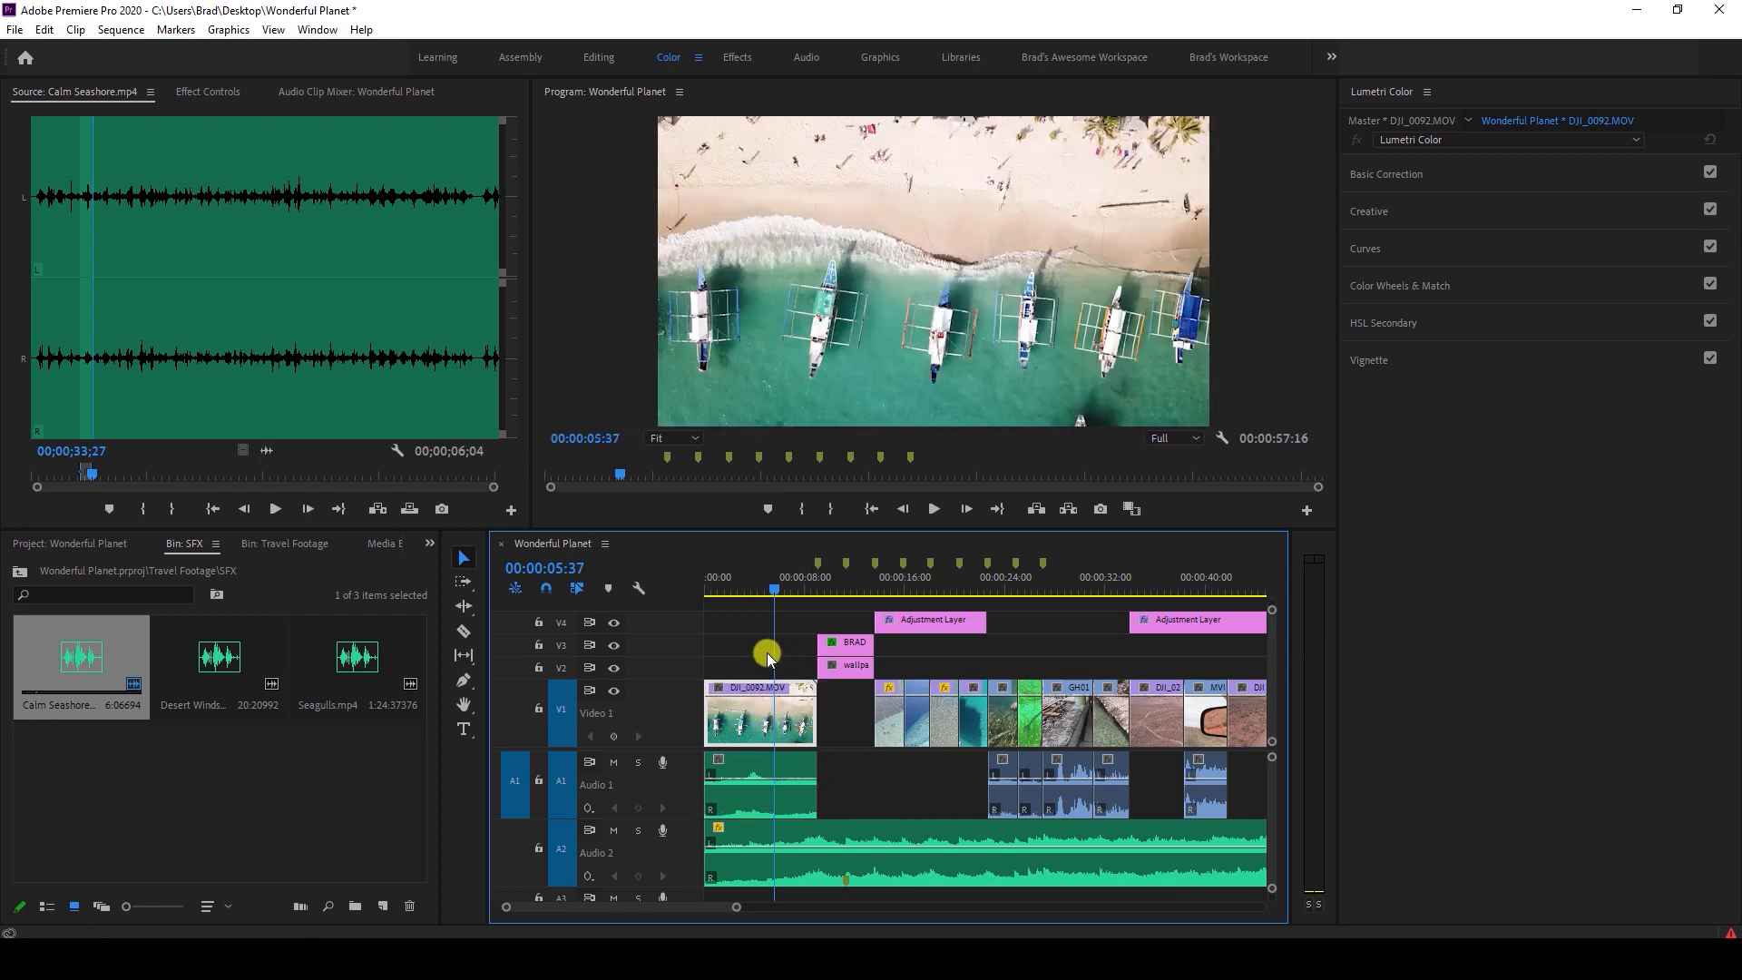
key(space)
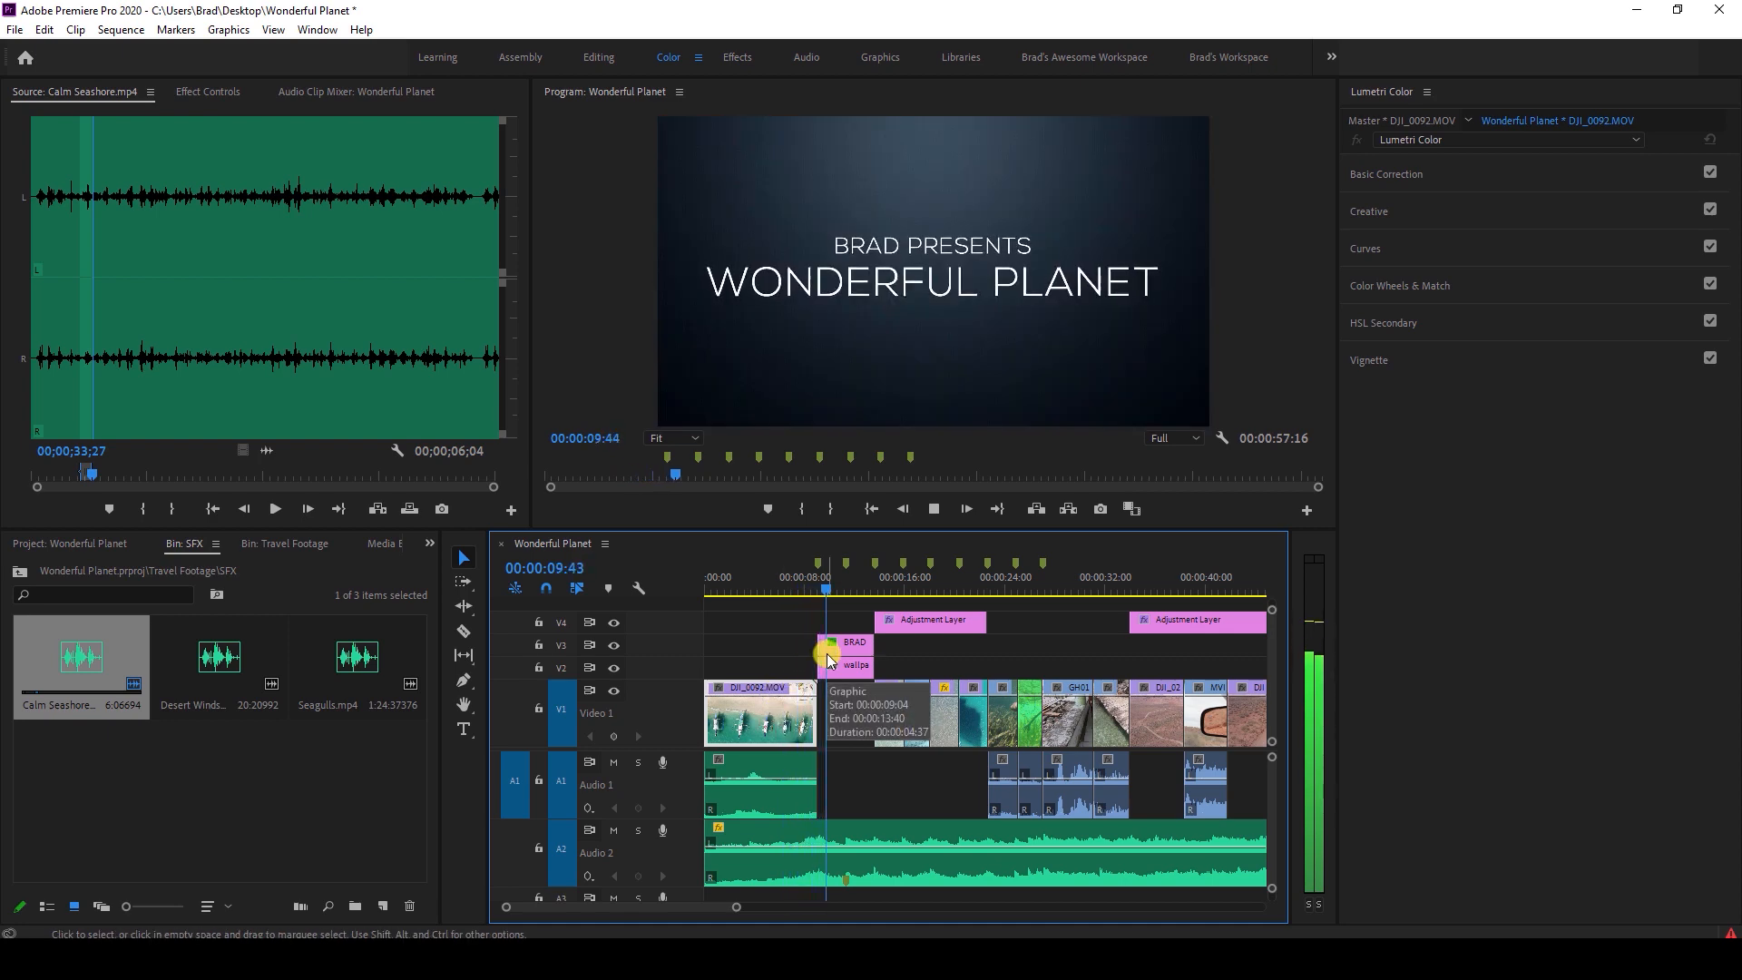
key(space)
Solo A1 and listen to the seashore sound alone under the opening beach clip from the sequence start.
drag(759, 586, 704, 586)
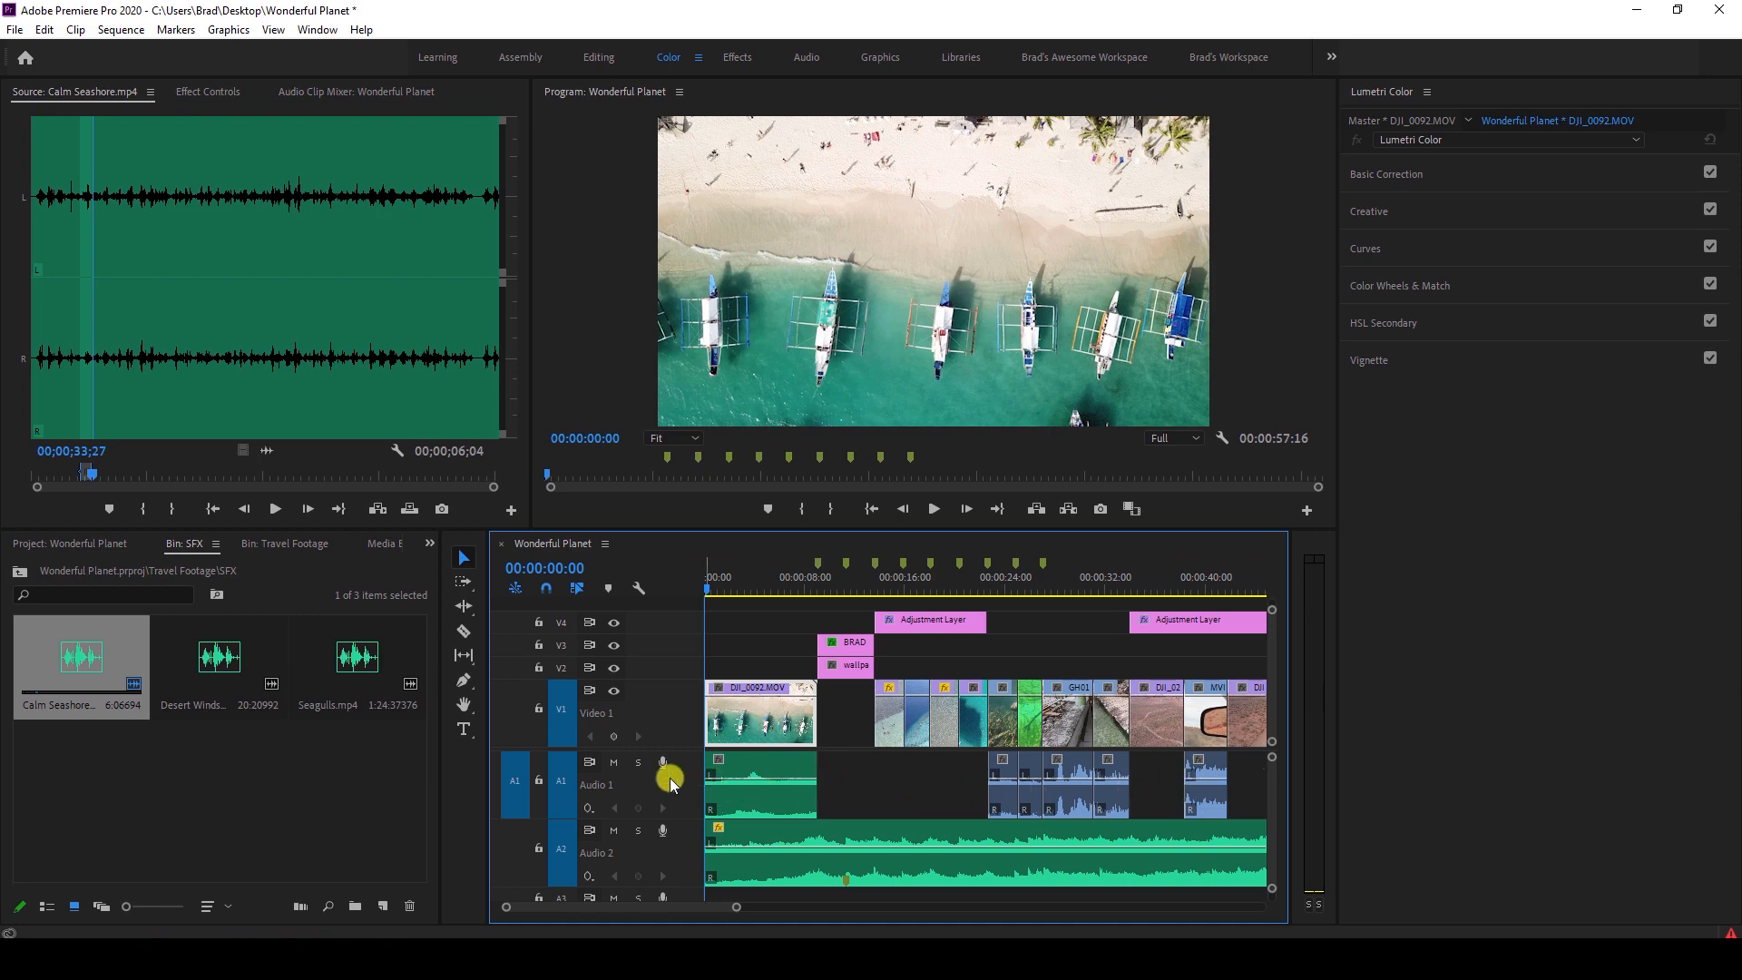
click(639, 764)
key(space)
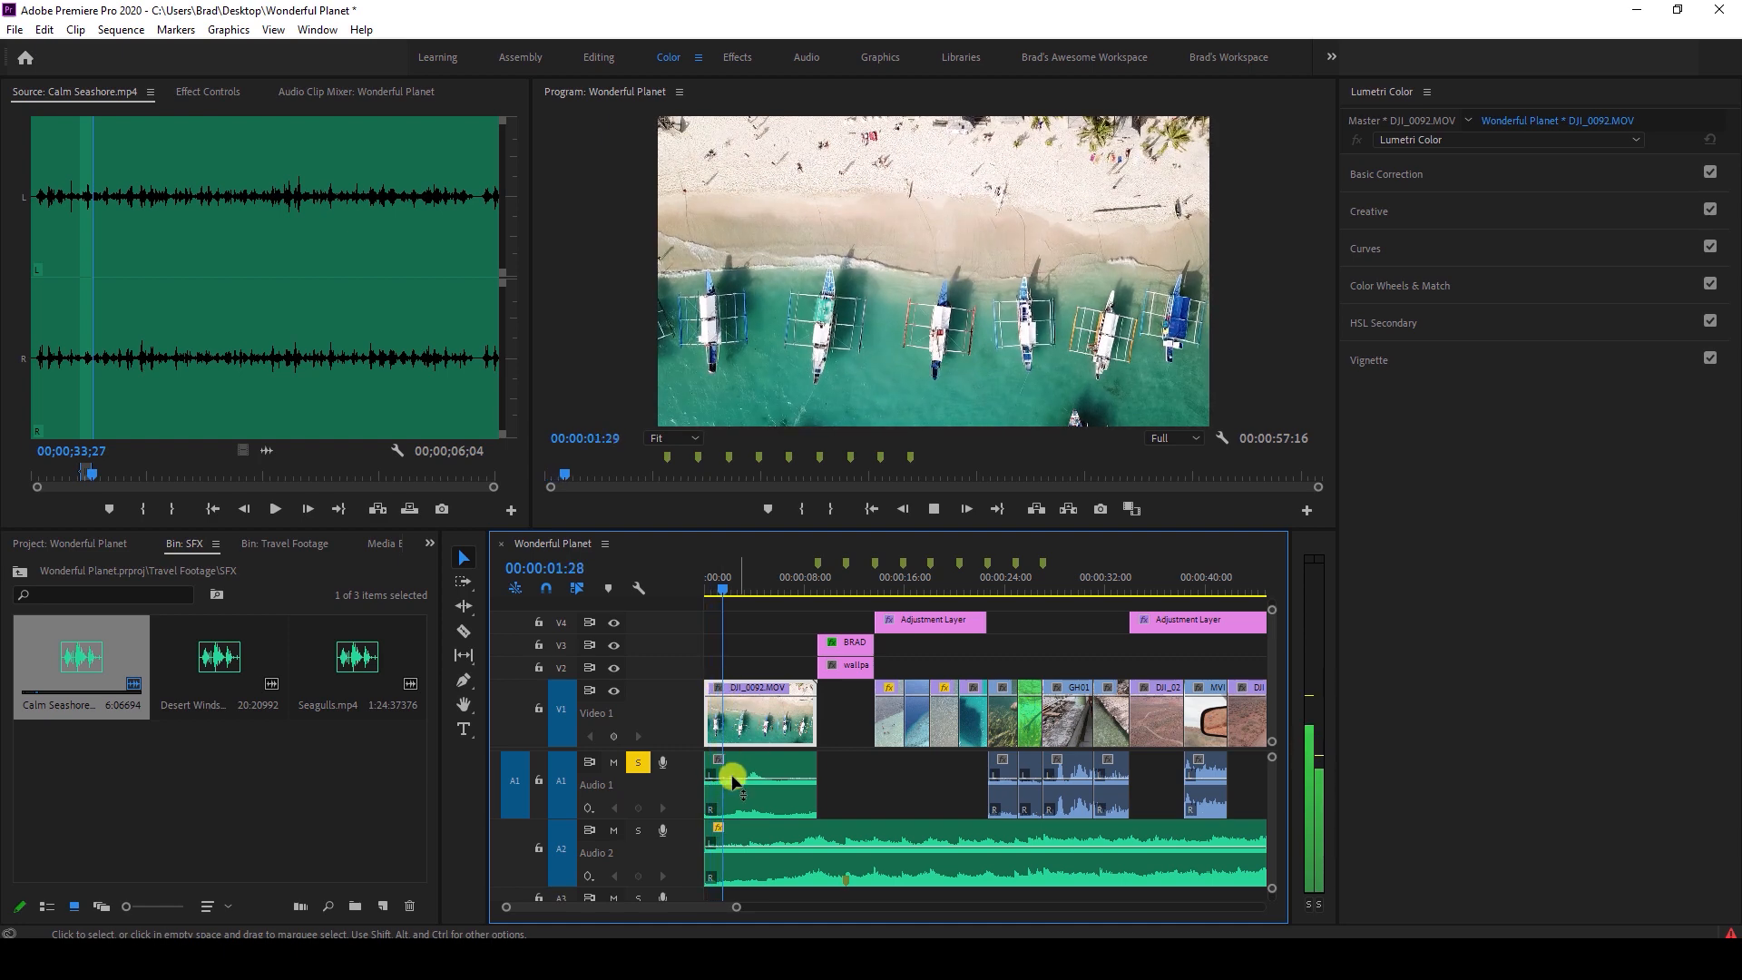
scroll(720, 787, up, 3)
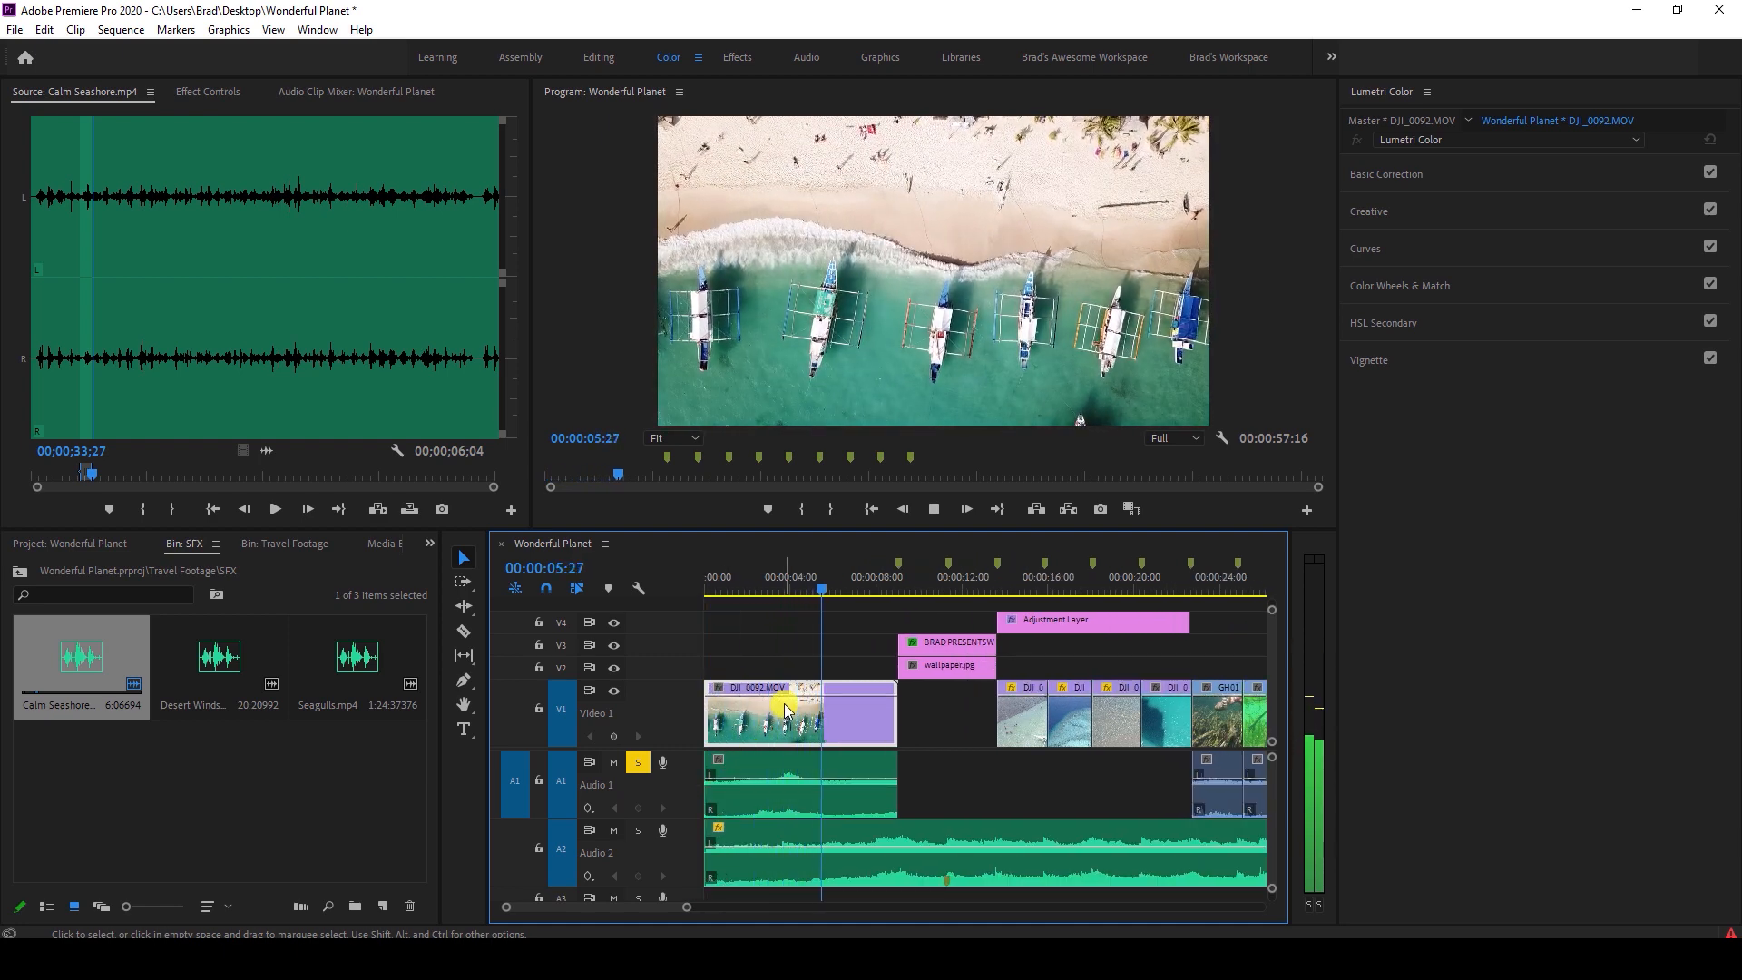
key(space)
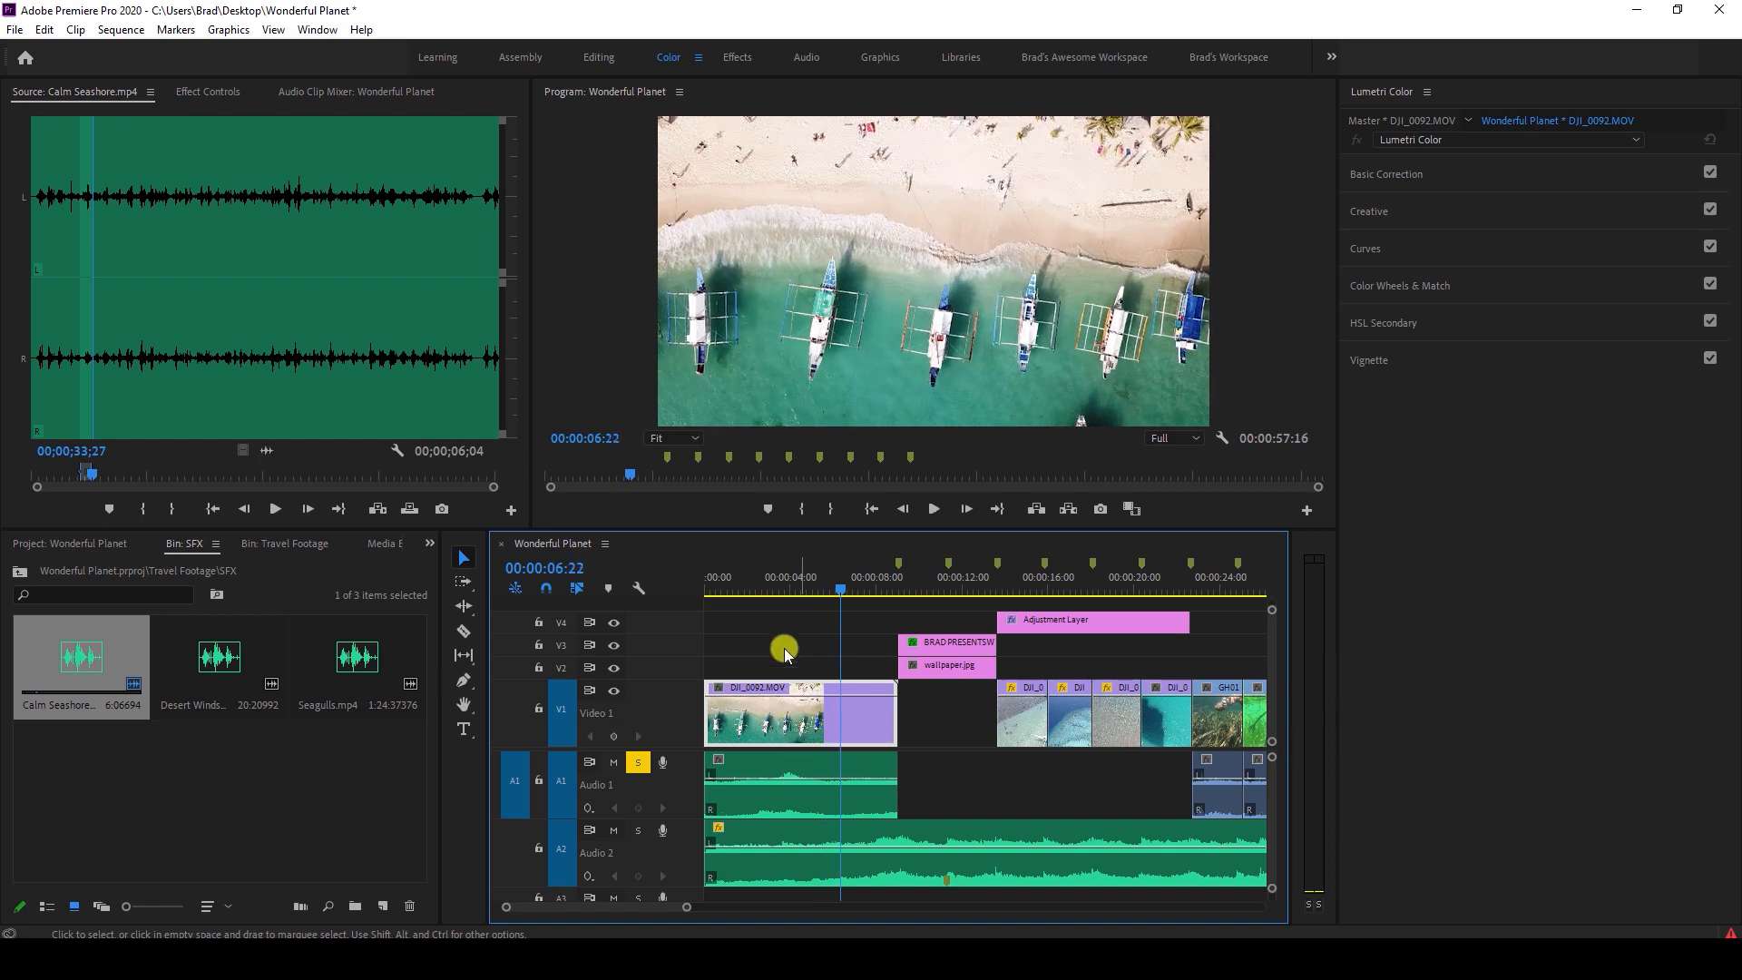
click(772, 591)
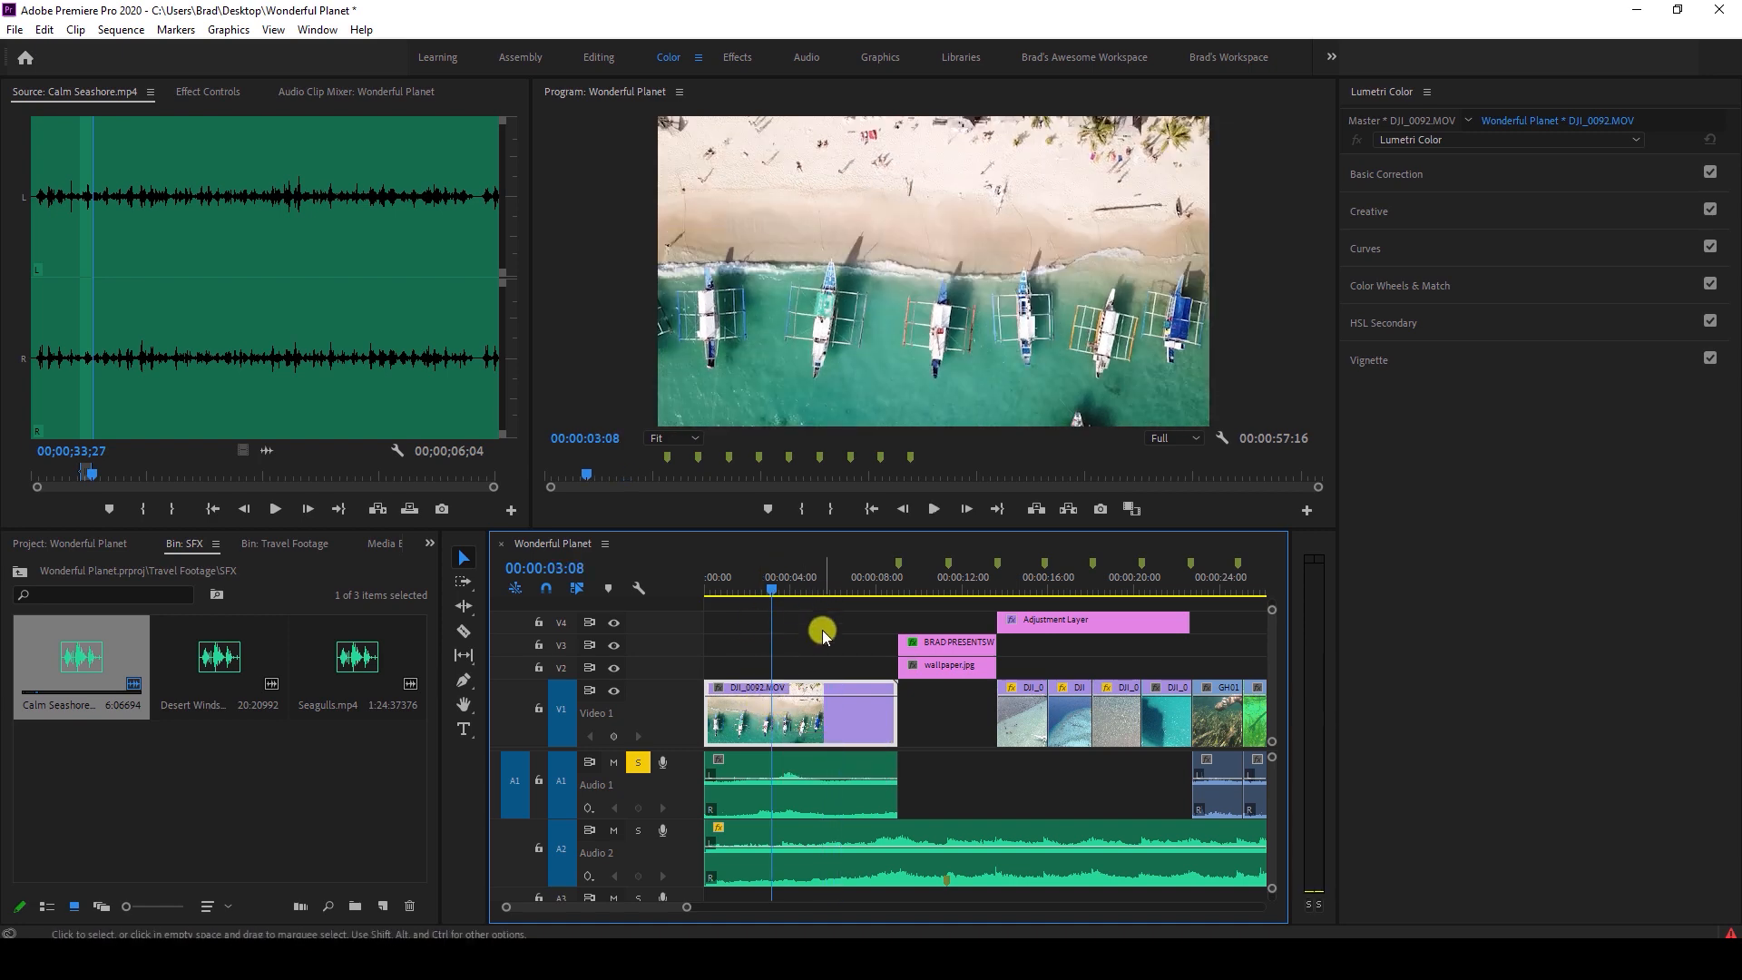
key(space)
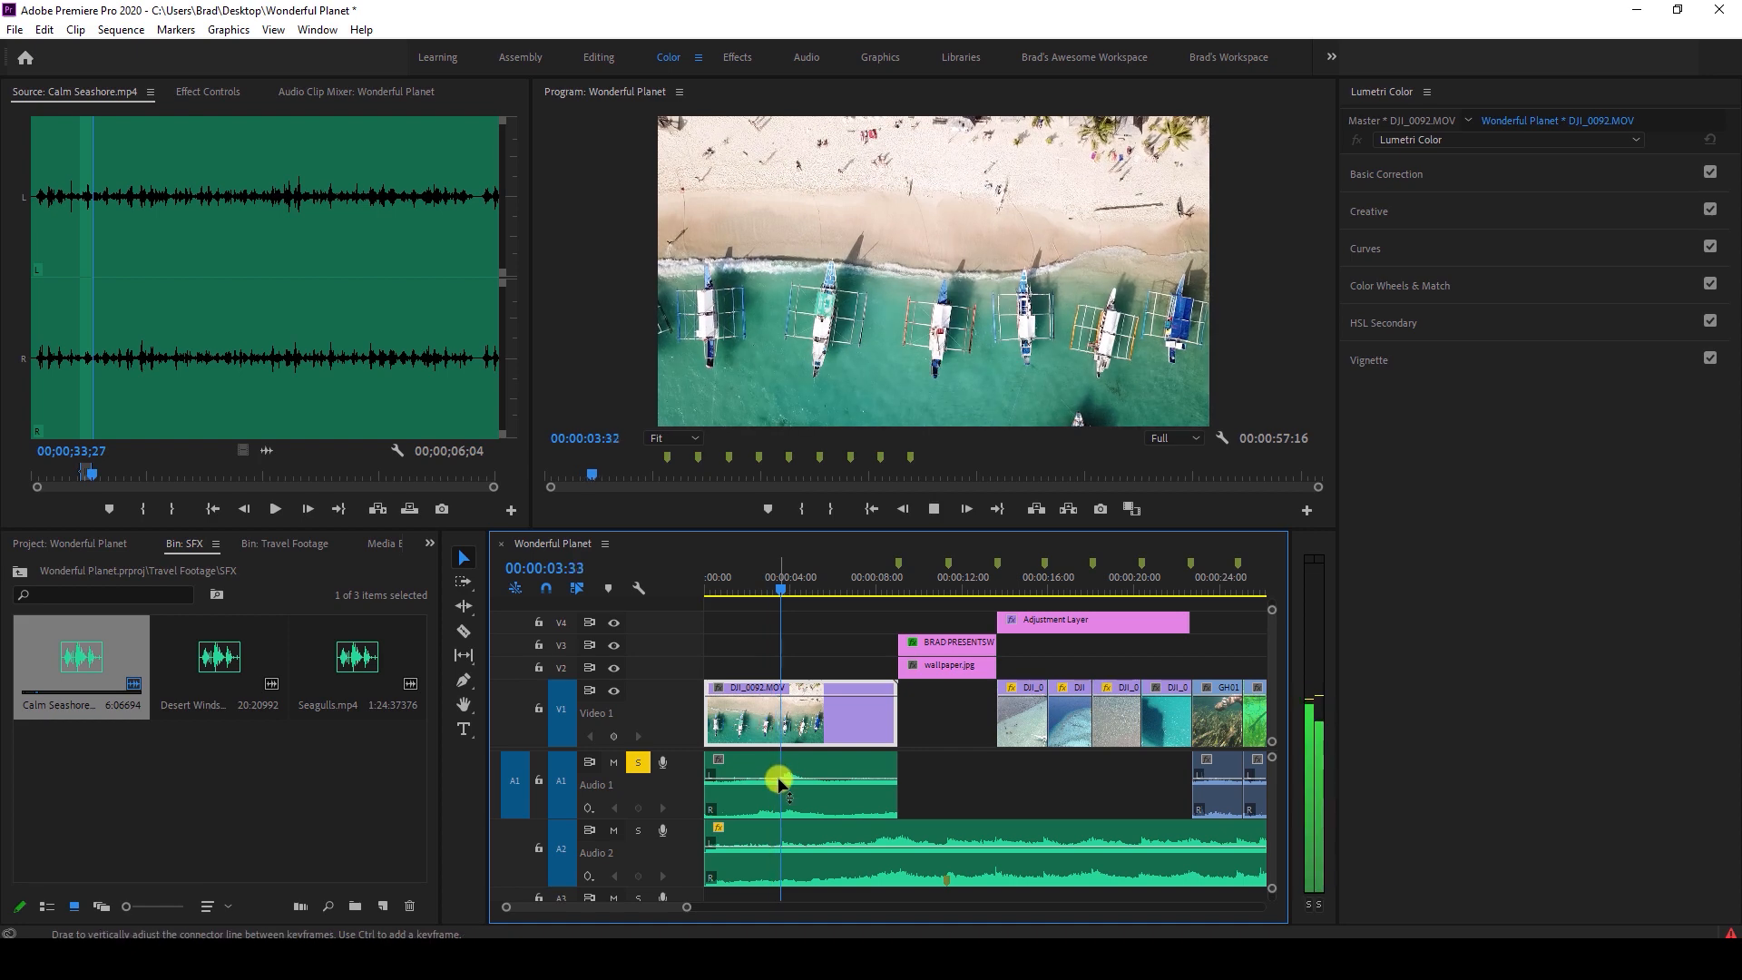
click(819, 775)
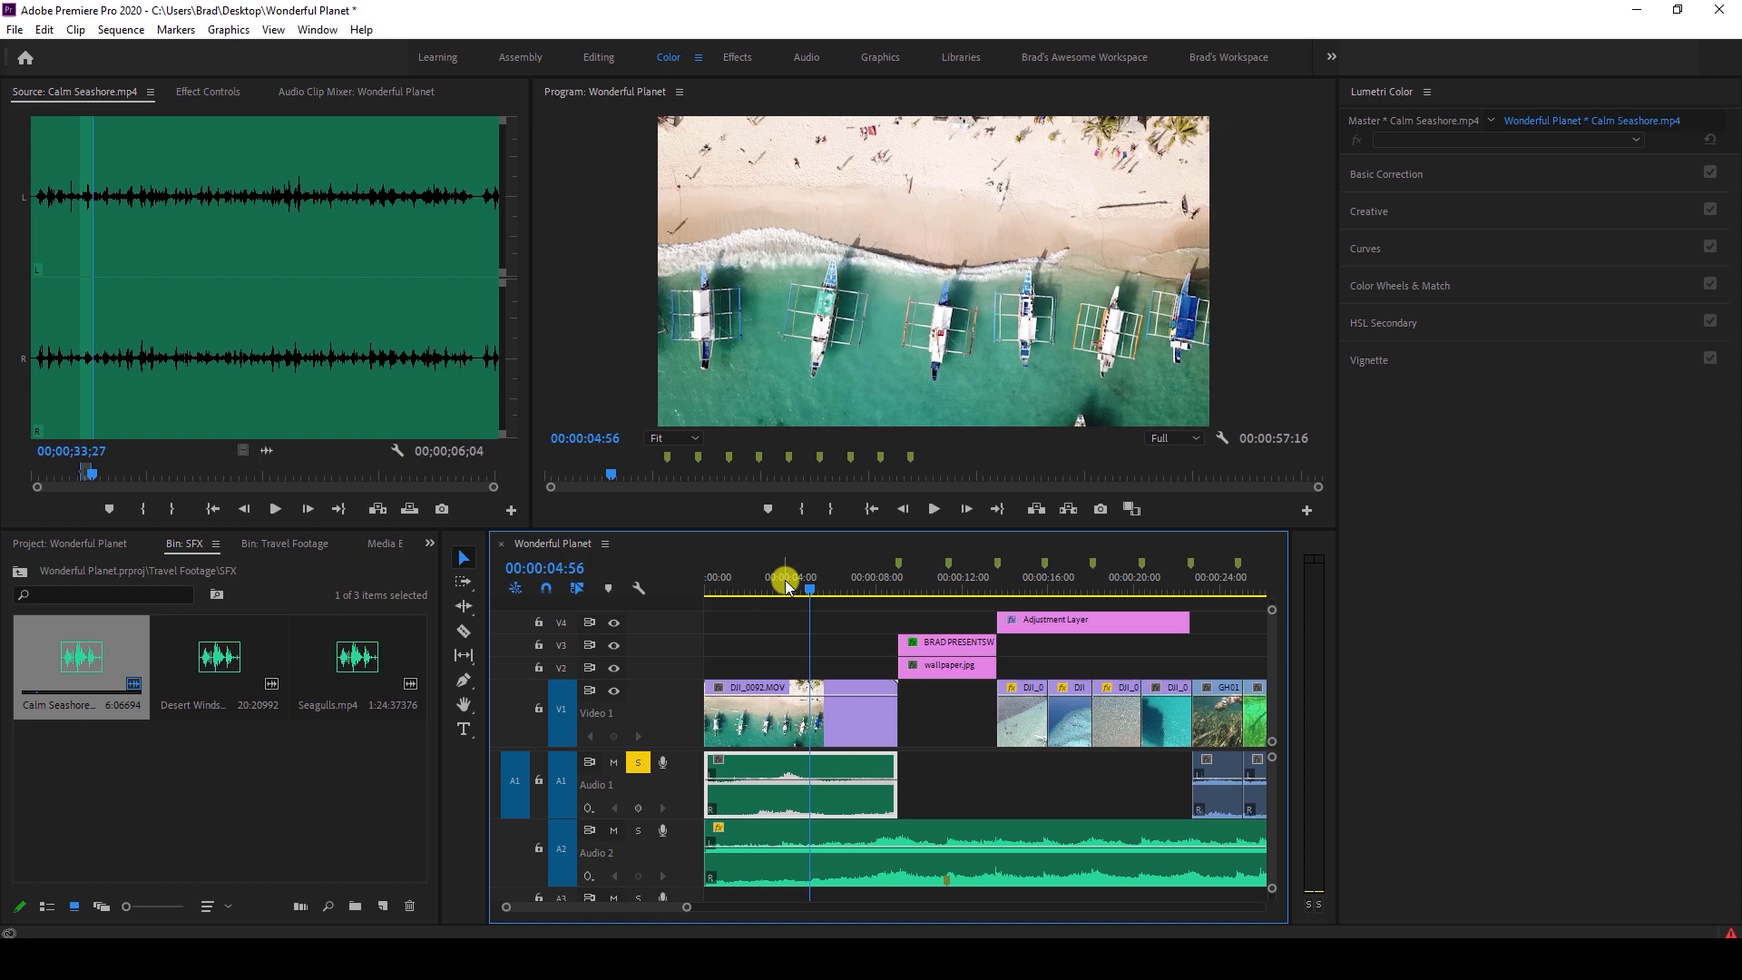
Raise the Calm Seashore clip's volume line on A1, unsolo the track and play the opening with the music.
click(709, 588)
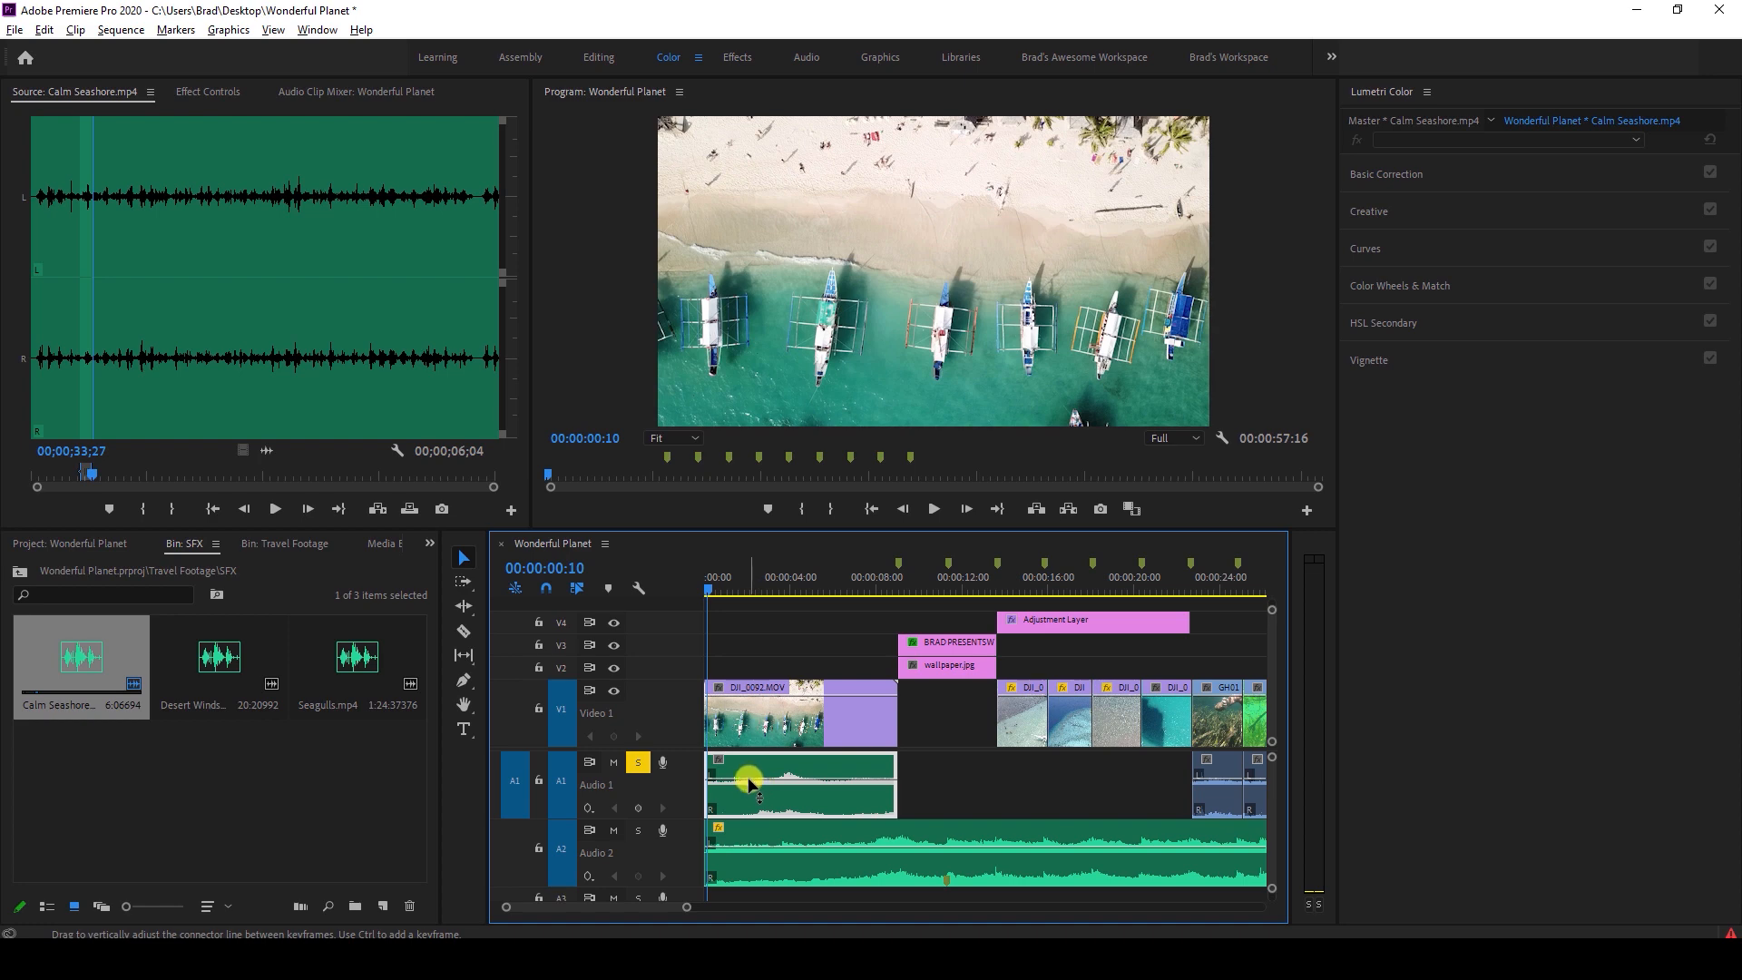
drag(748, 777, 750, 749)
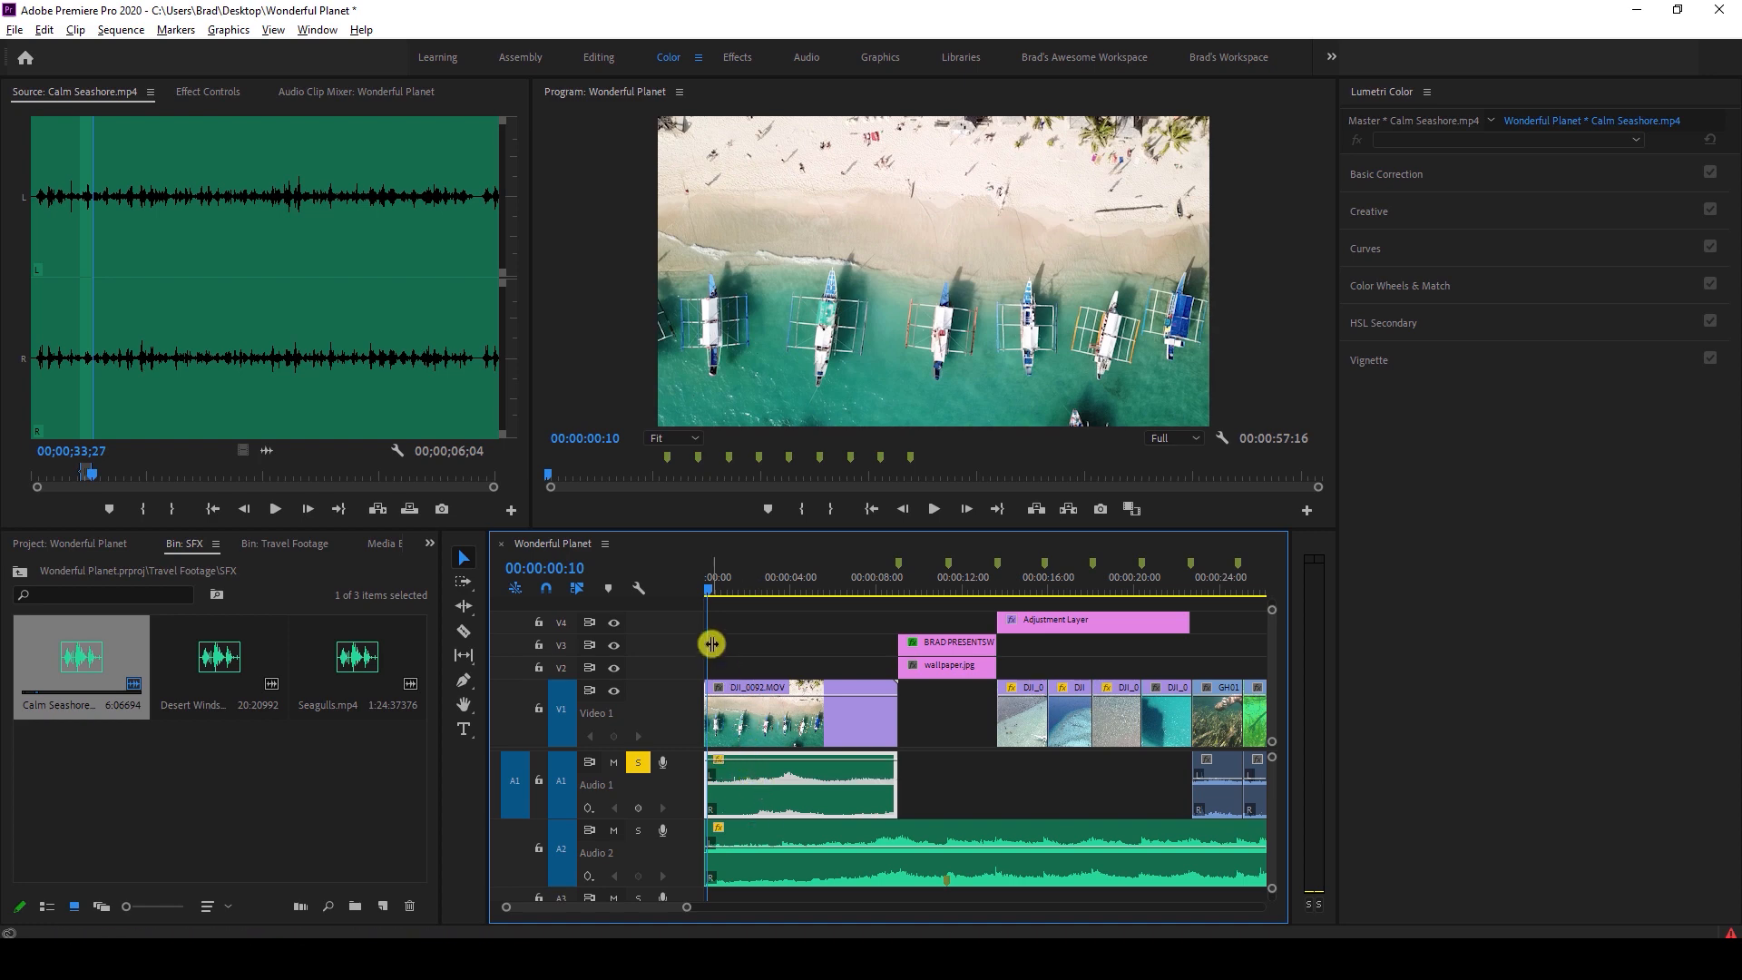
click(638, 764)
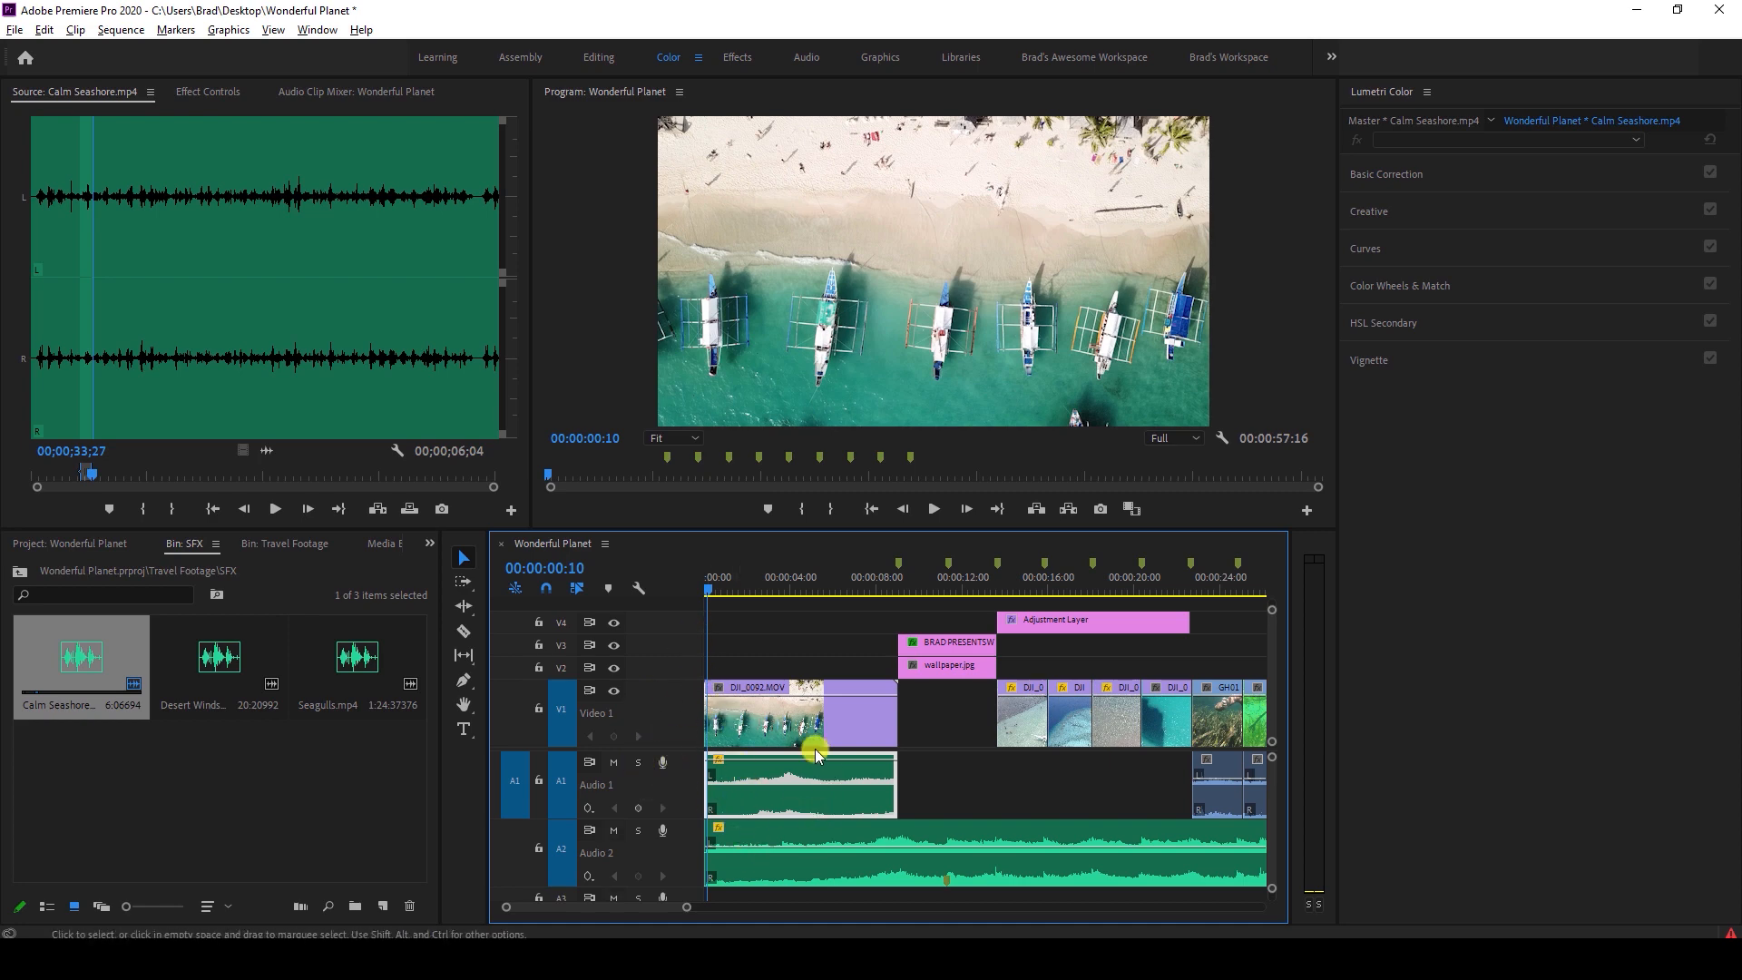
key(space)
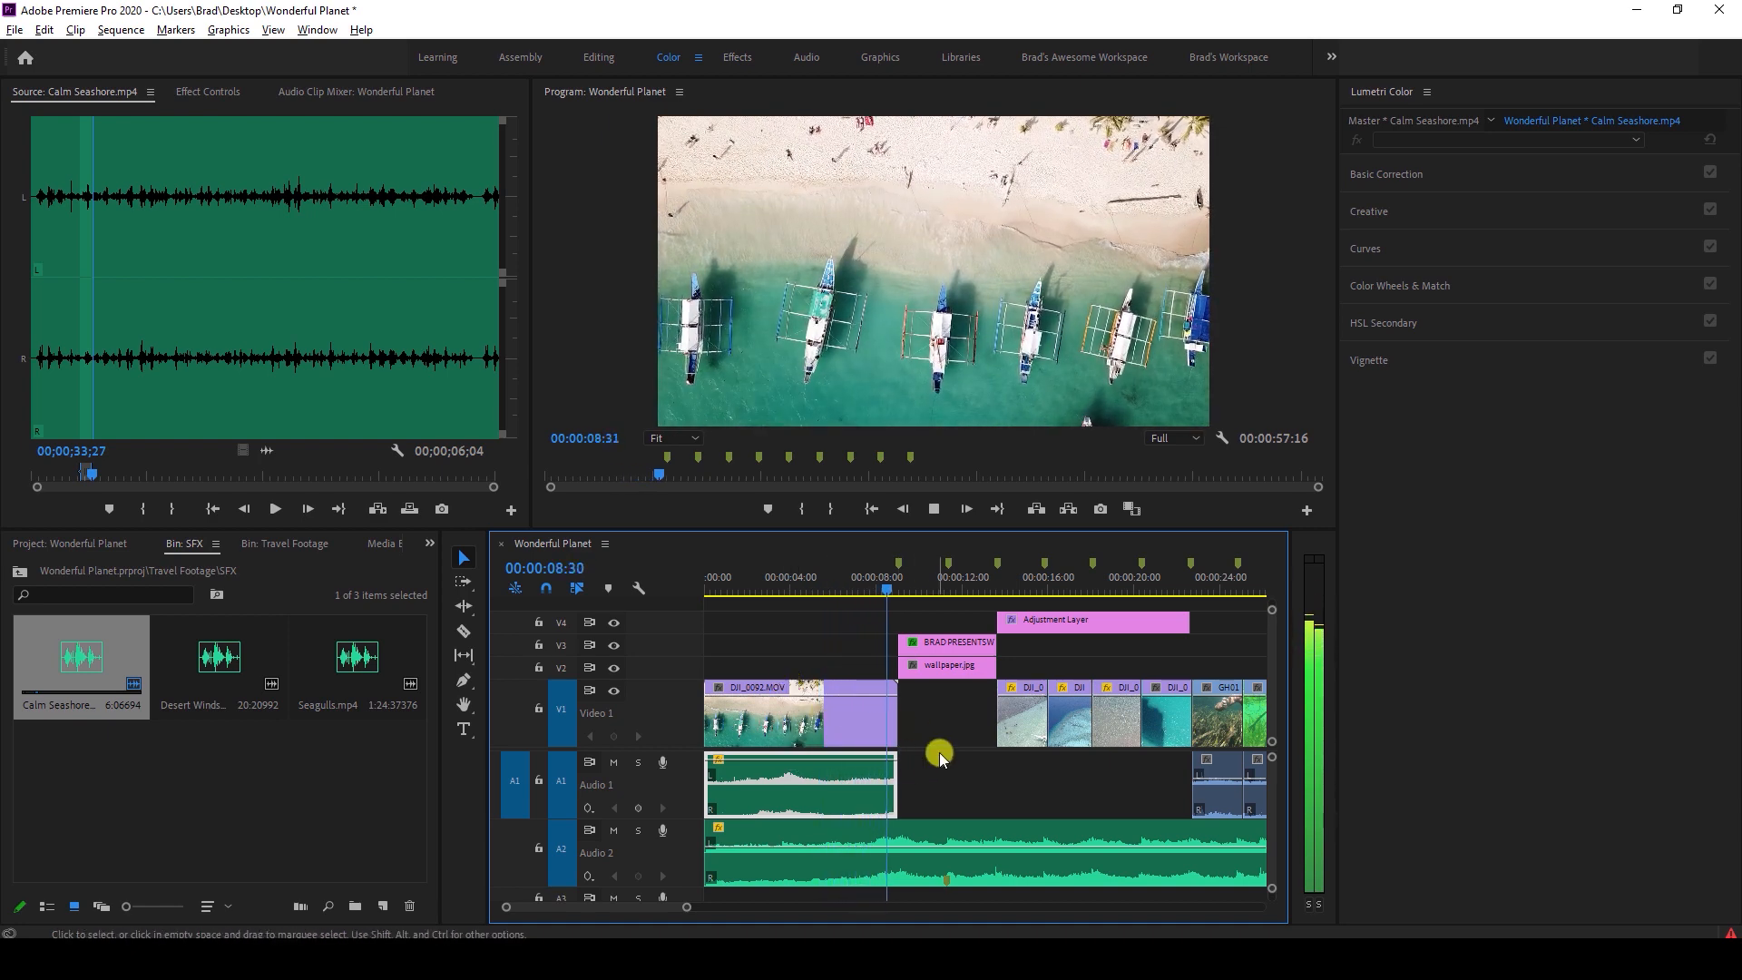
Lower the Calm Seashore clip's volume line on A1 and replay the opening to check its balance with the music.
drag(822, 596, 836, 590)
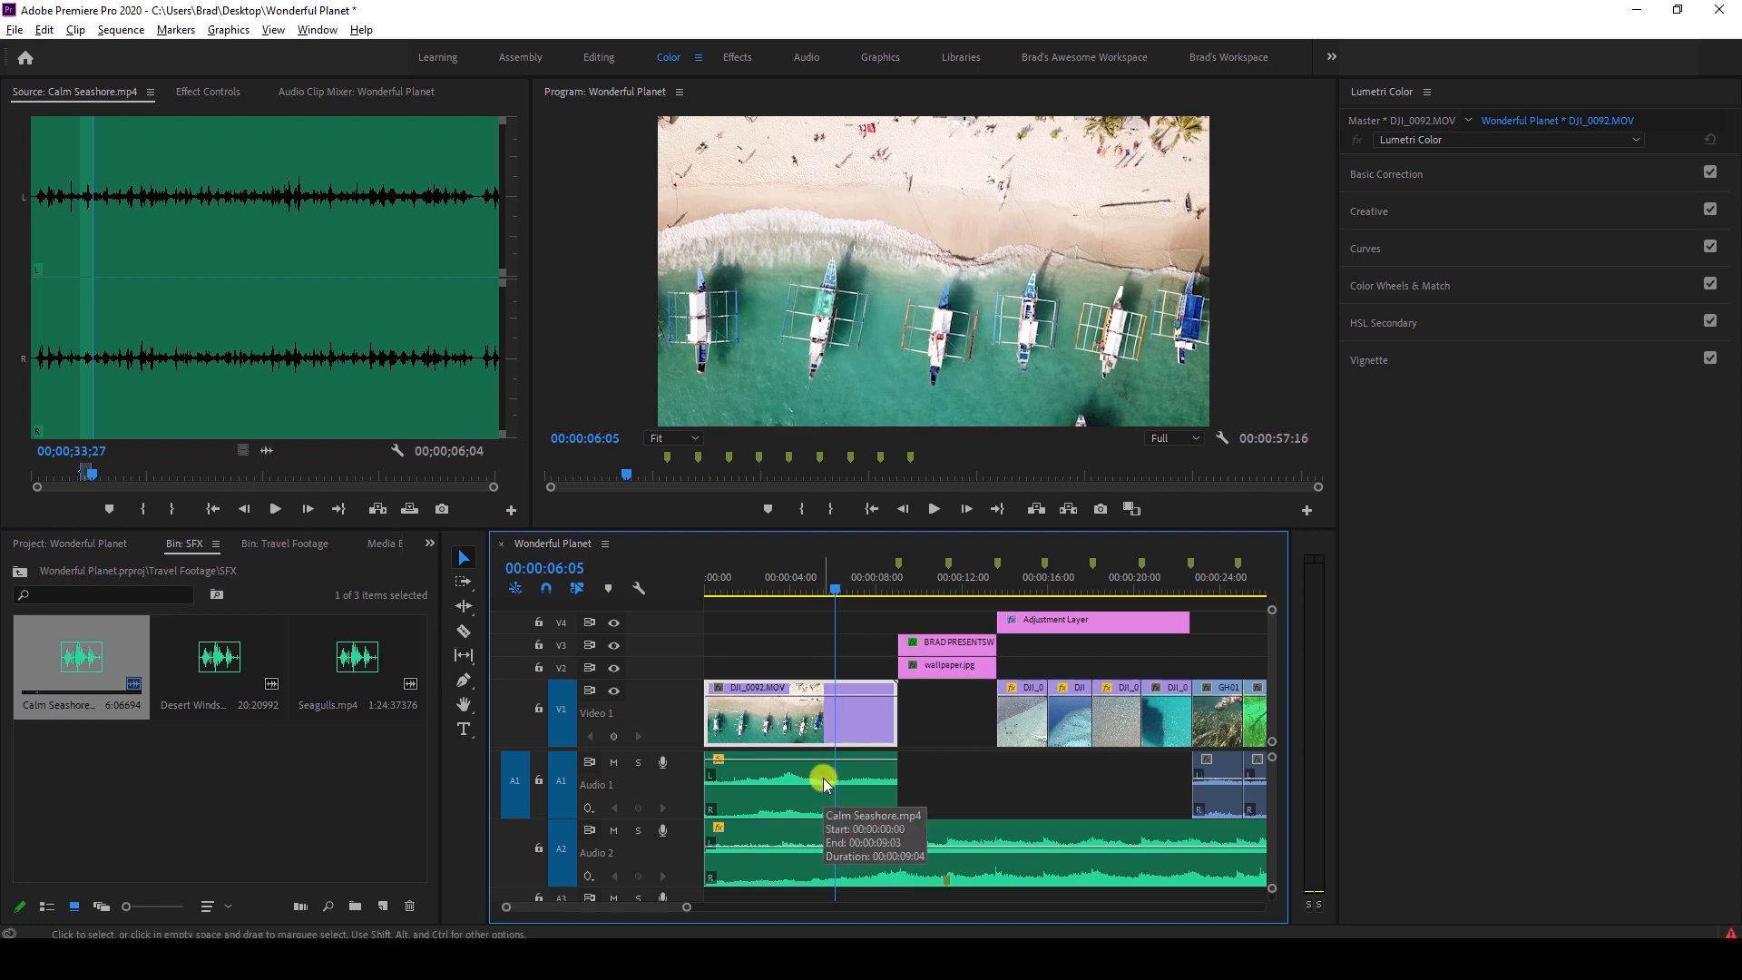
drag(810, 765, 806, 785)
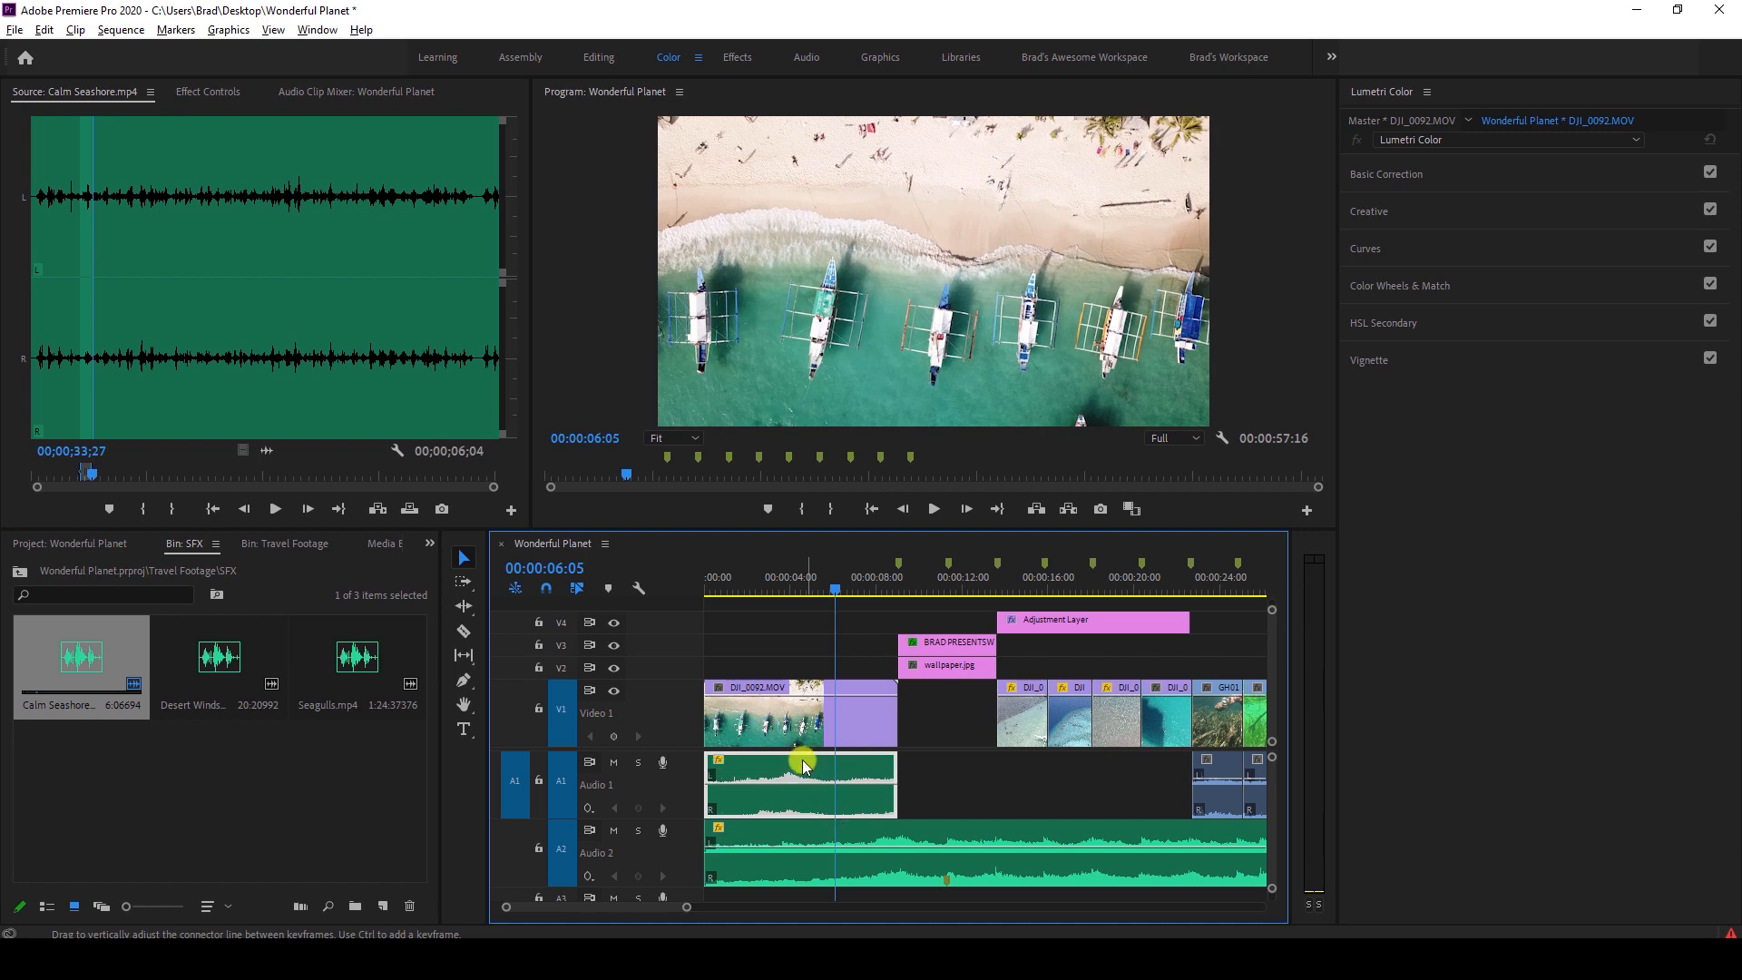
click(714, 589)
key(space)
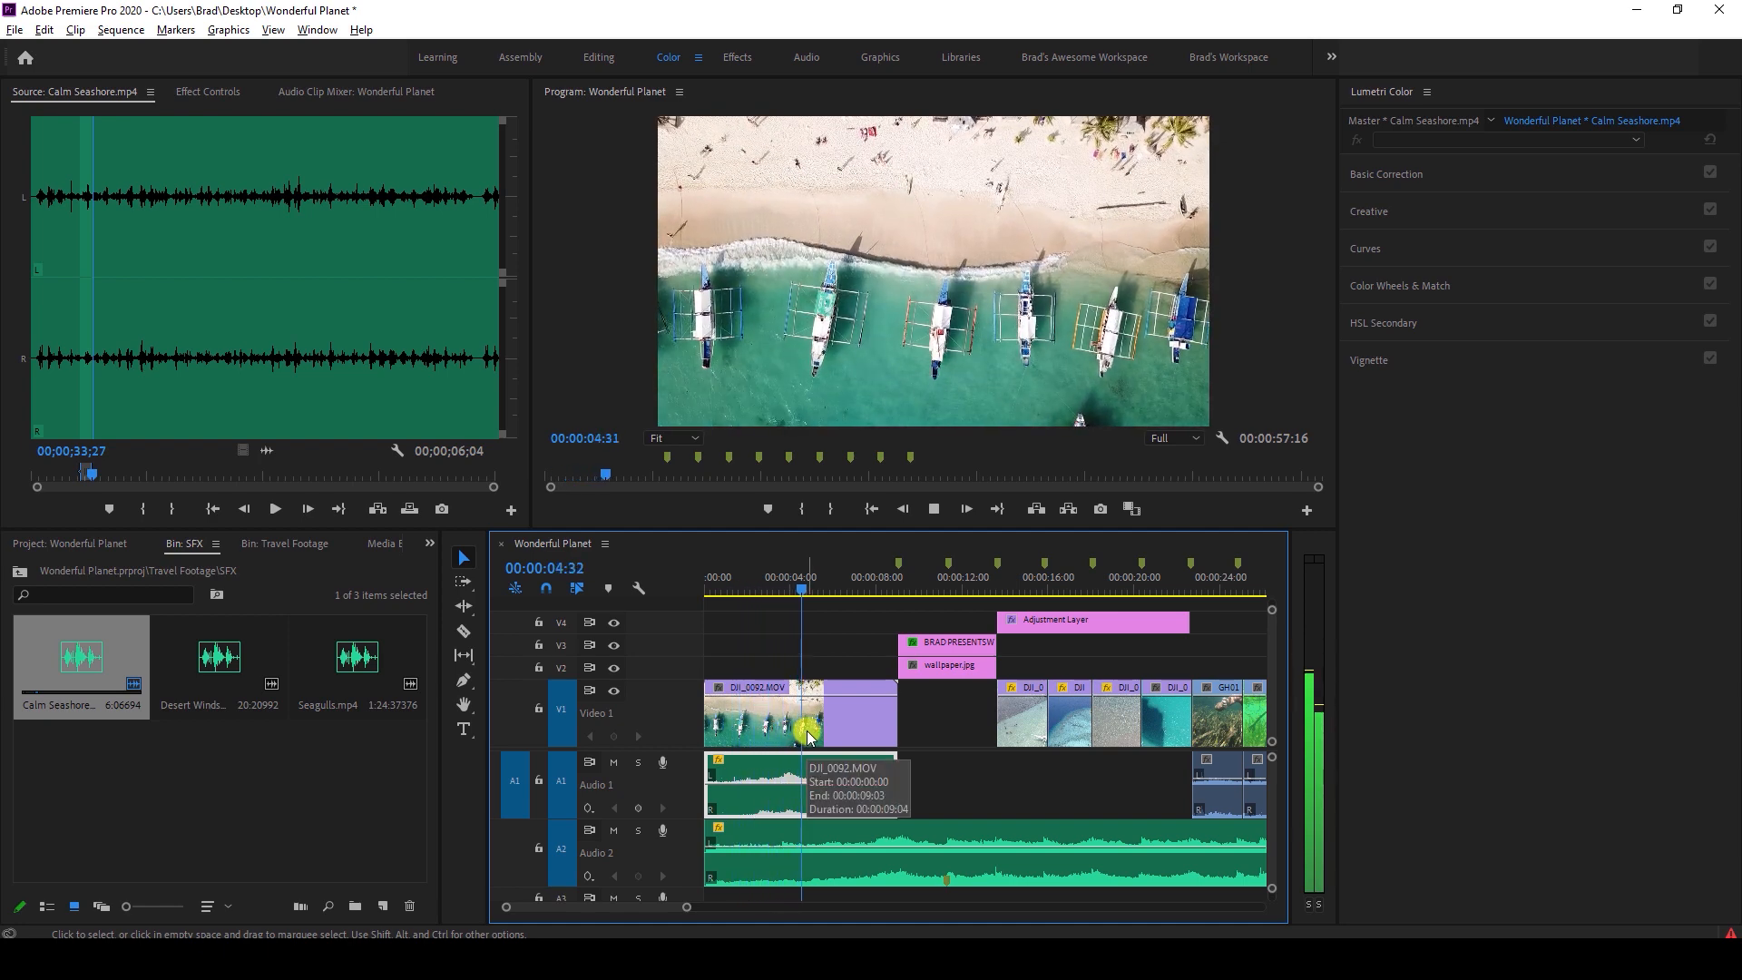
key(space)
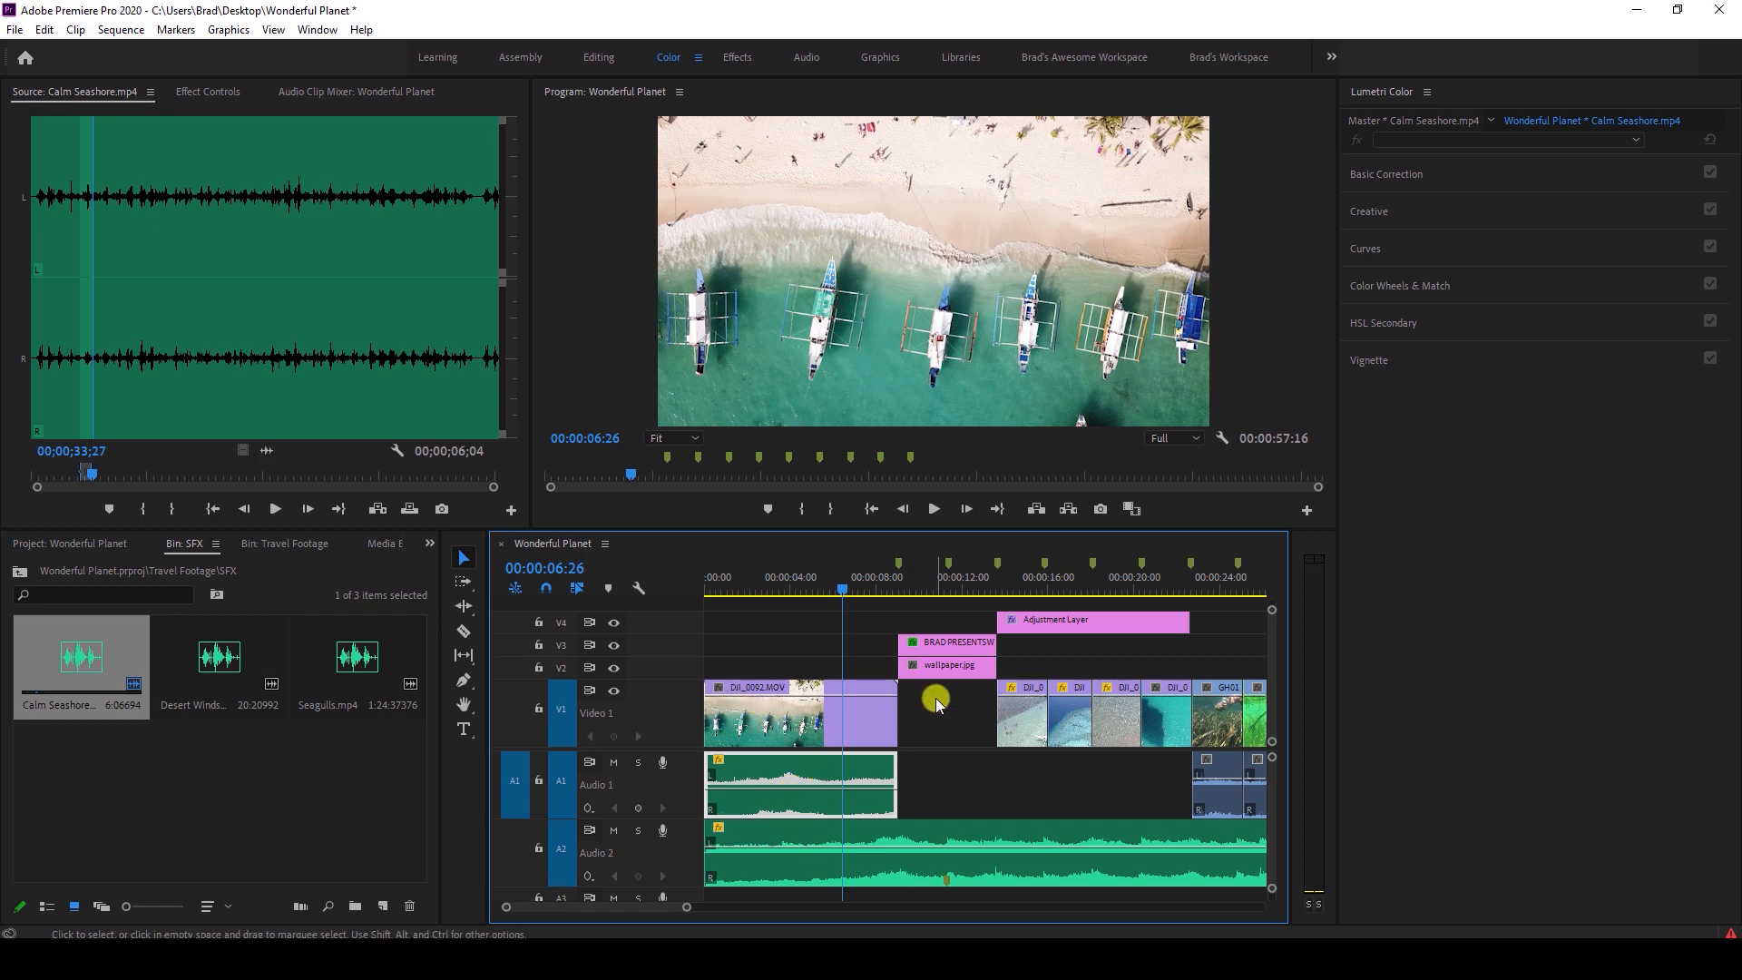
Play the desert clip DJI_0250.MP4 from near its start, stopping at 00:00:36:39.
scroll(935, 703, right, 2)
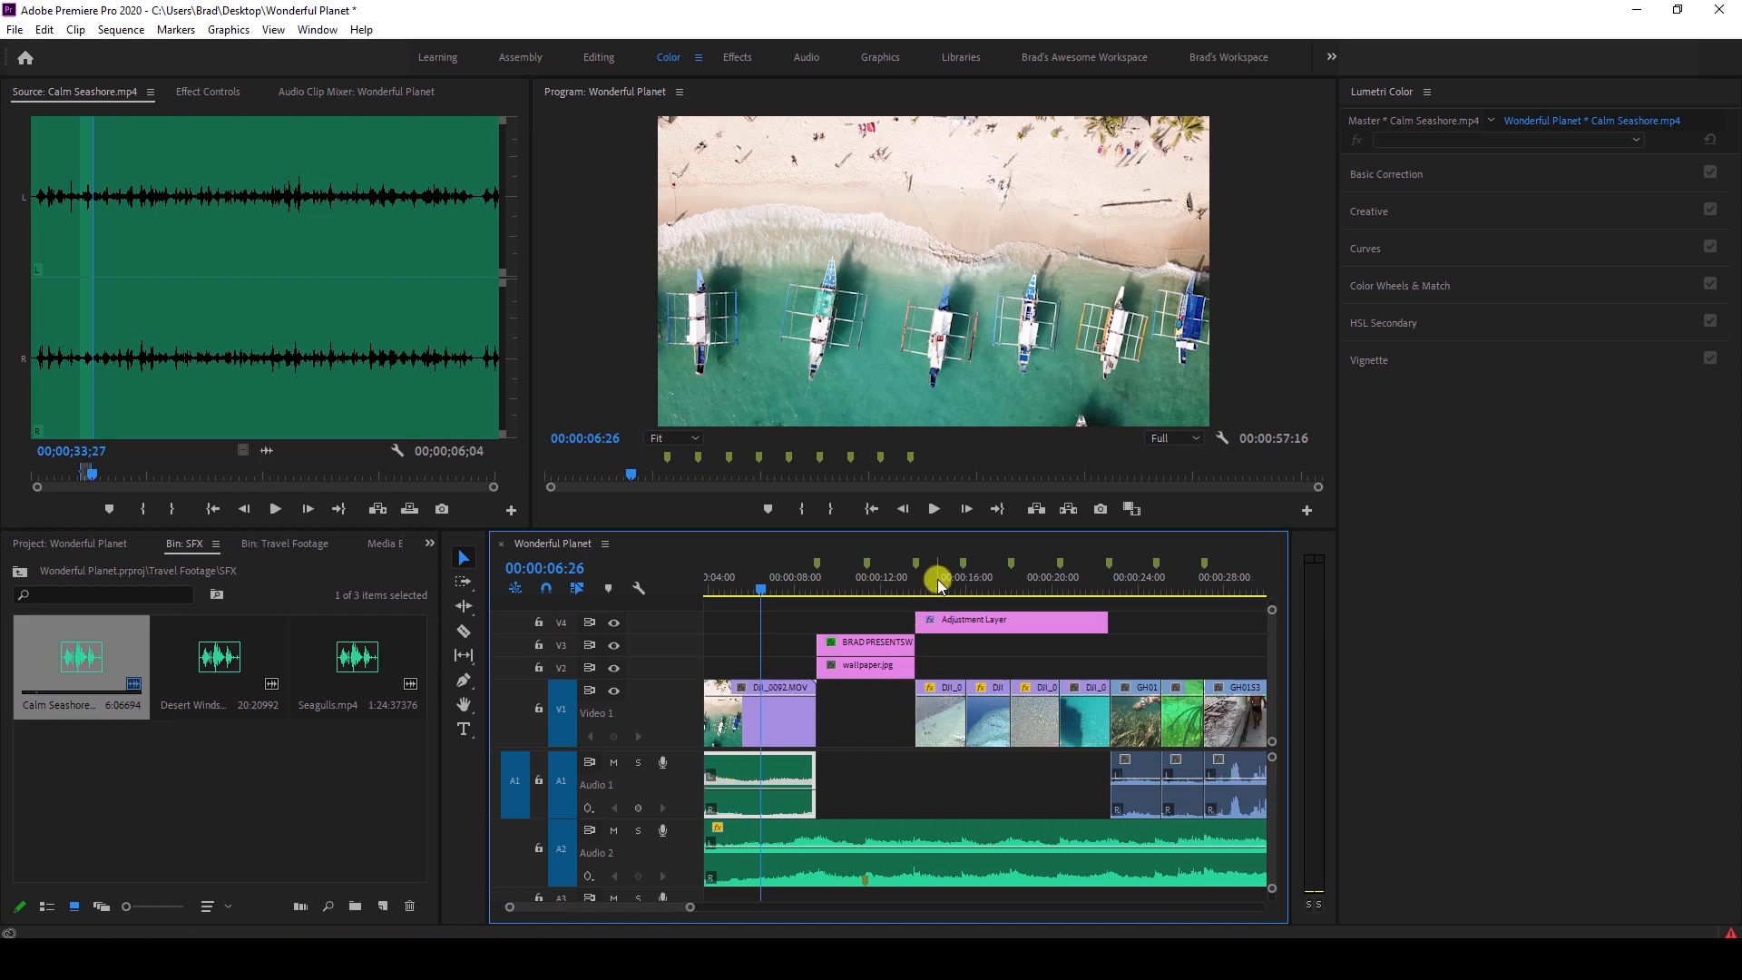
scroll(939, 585, down, 4)
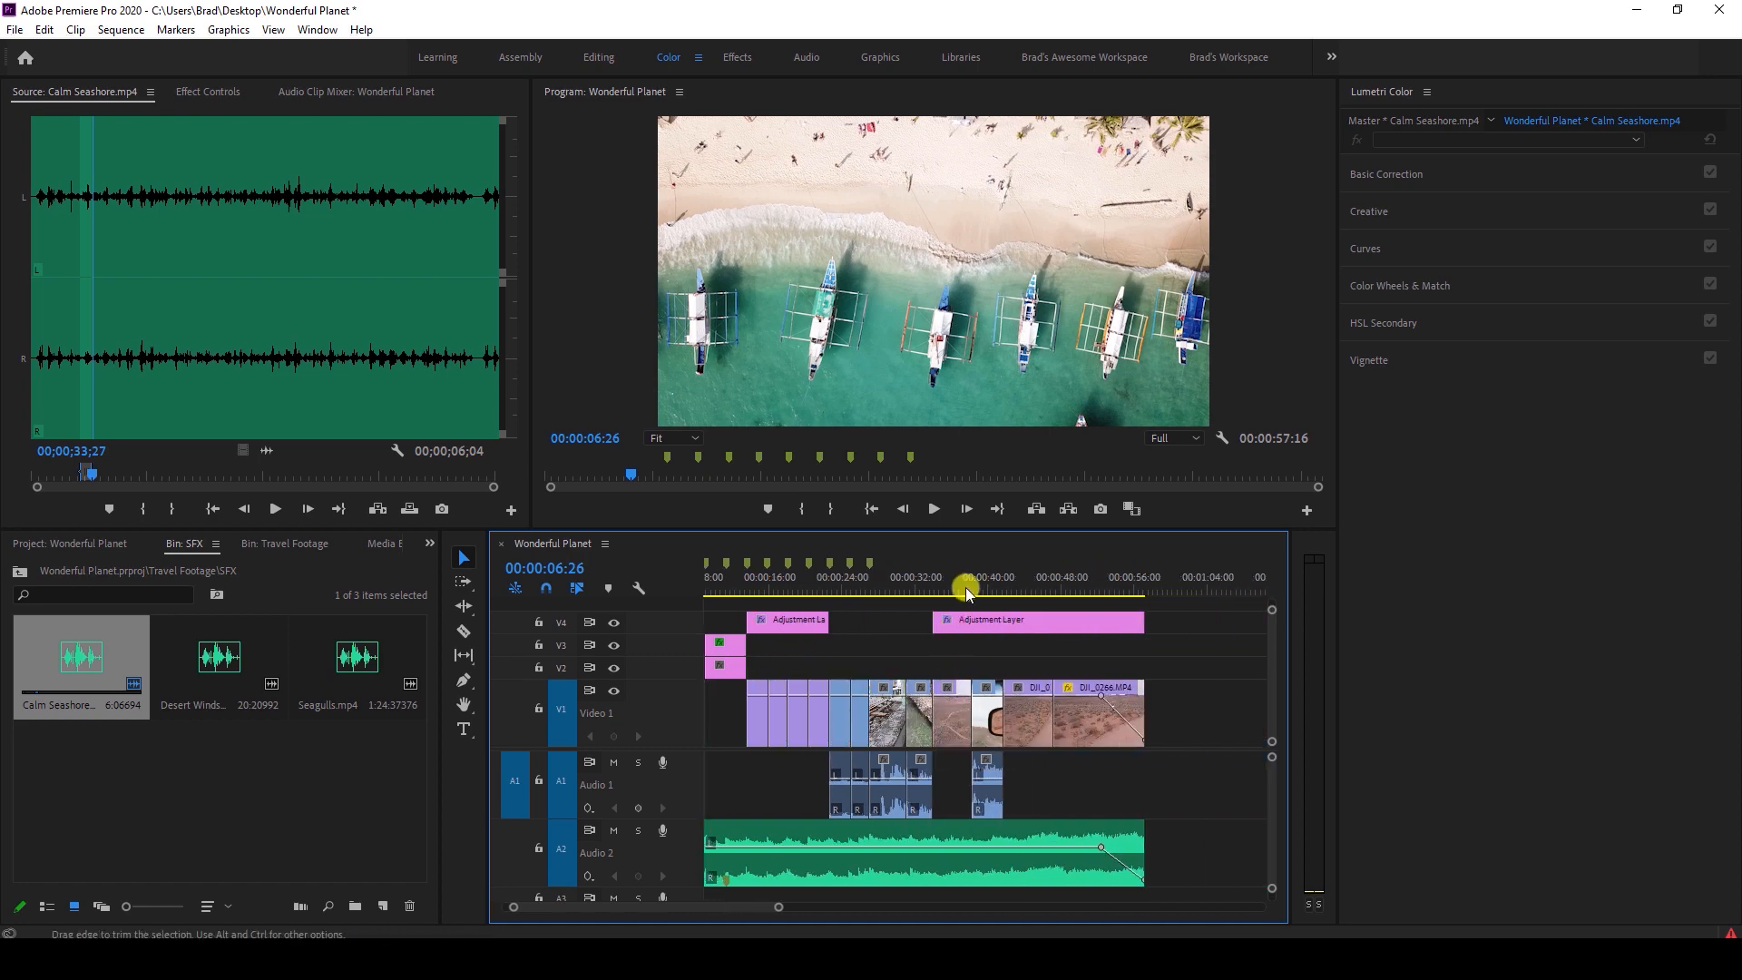
scroll(958, 719, up, 4)
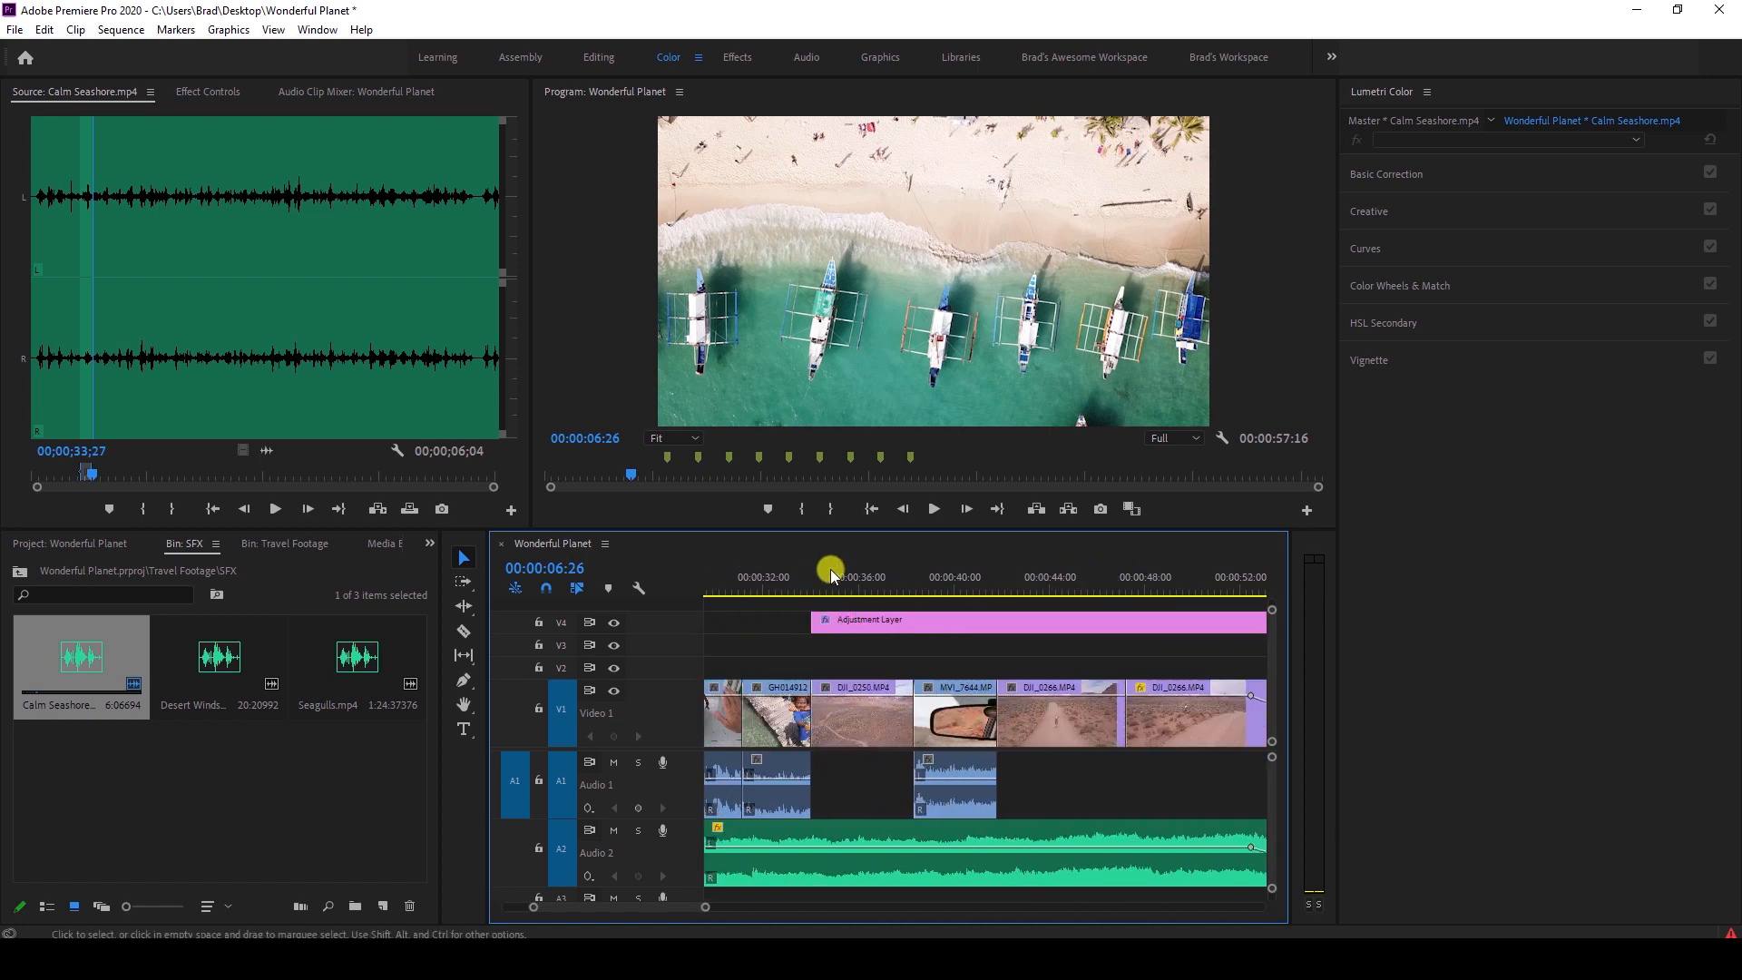
click(824, 585)
drag(822, 588, 816, 588)
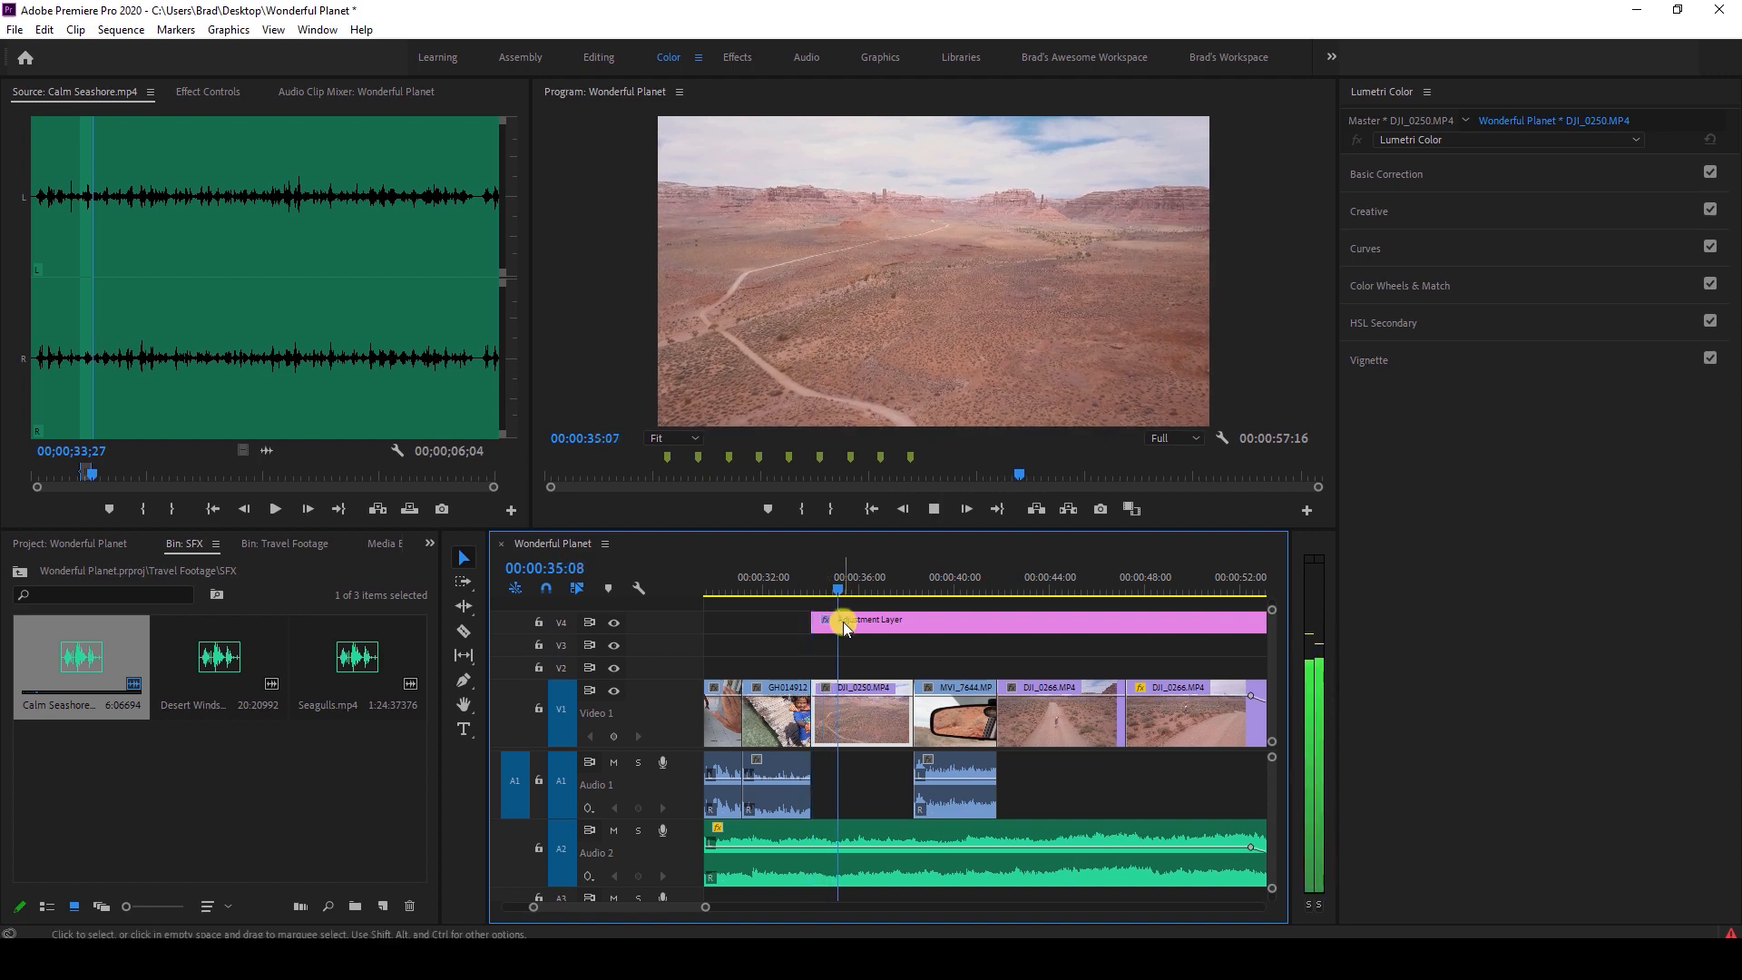
key(space)
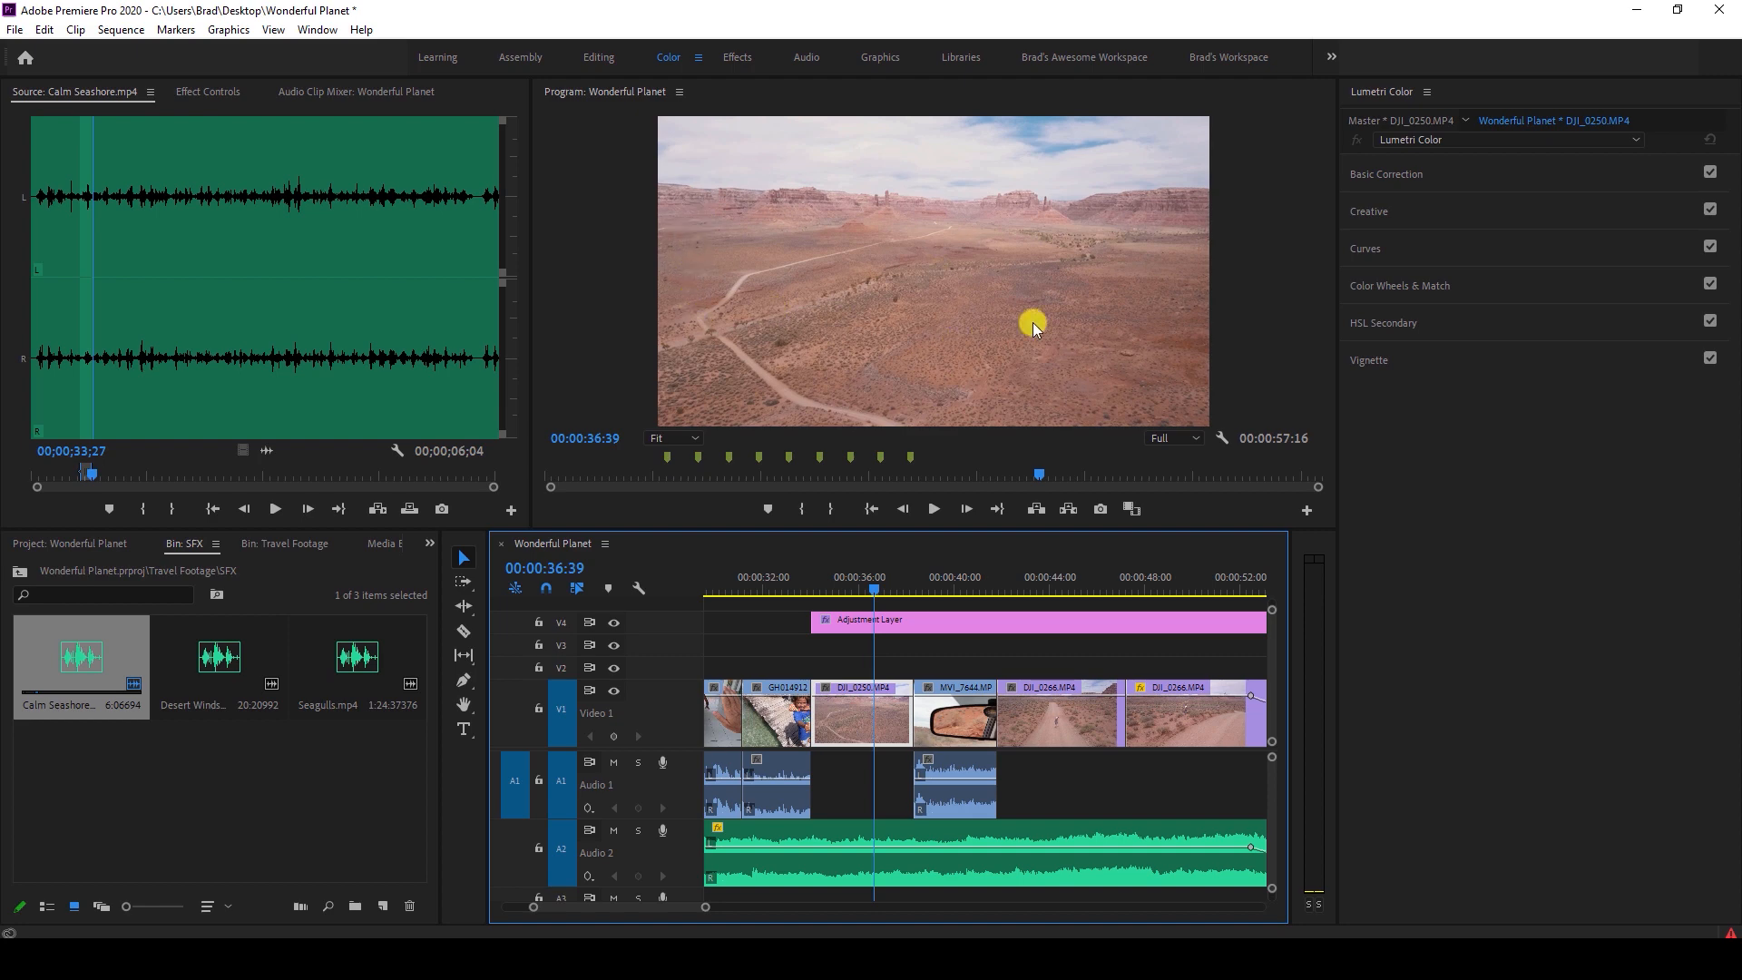
Open Desert Winds.mp4 from the SFX bin as the source clip and listen to it from about 00;00;02;12.
double_click(218, 664)
click(85, 303)
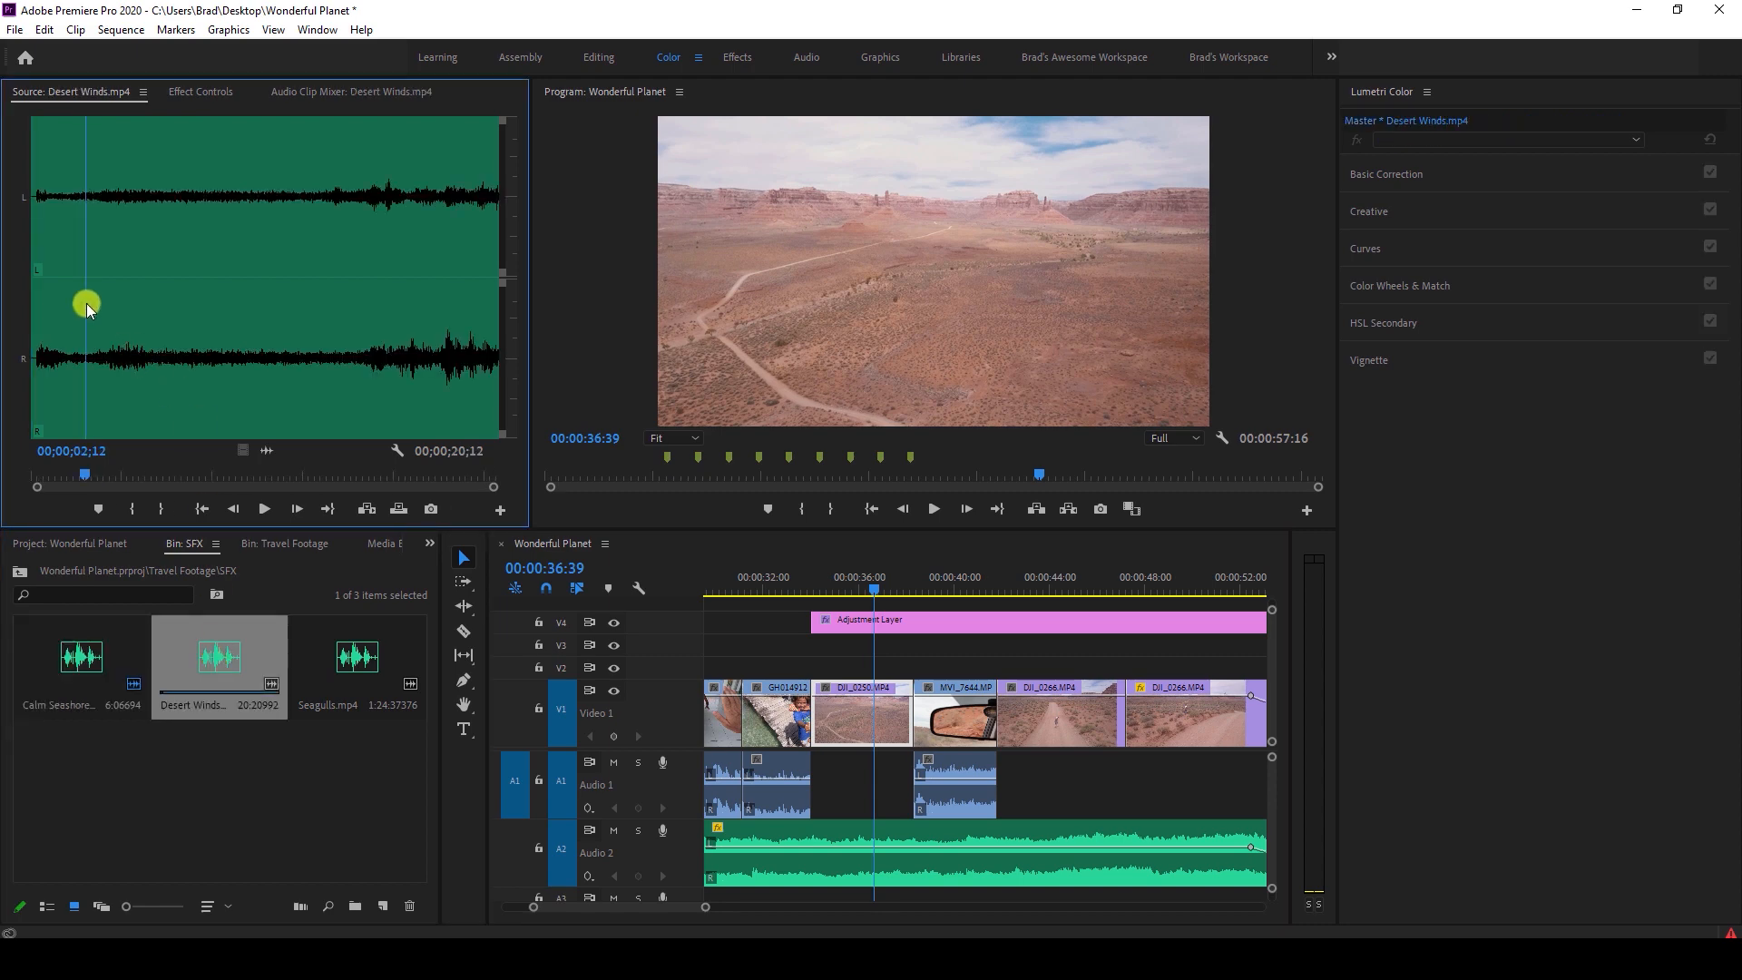
key(space)
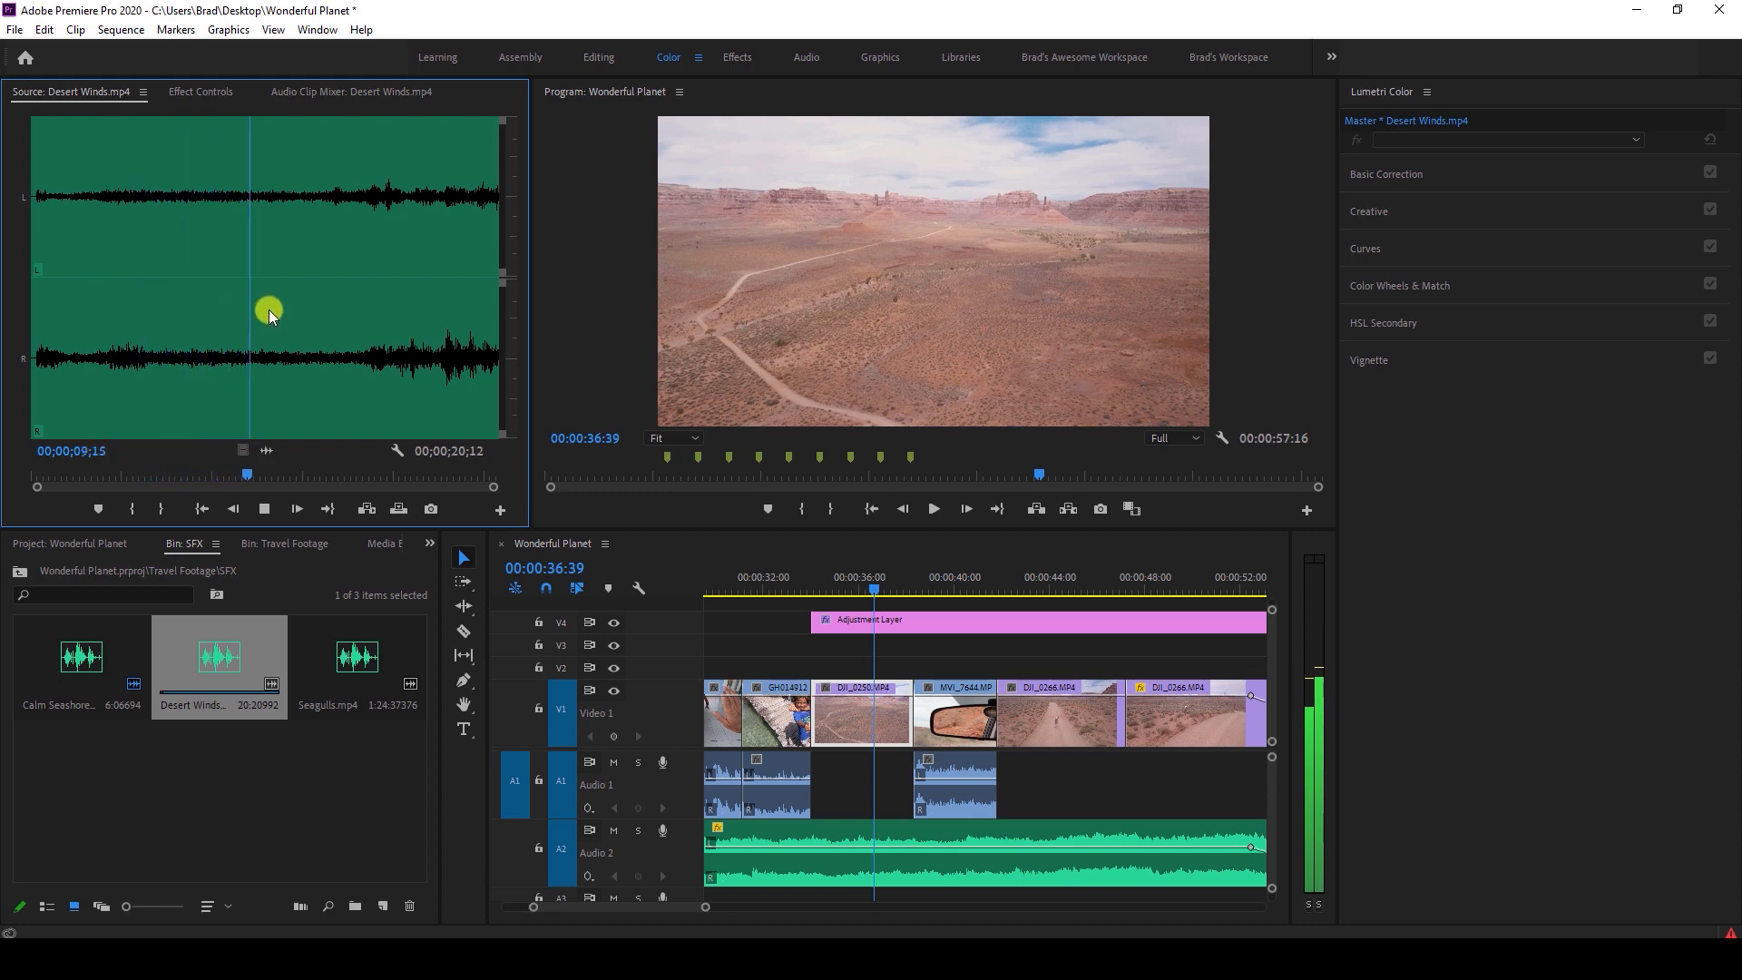
click(186, 249)
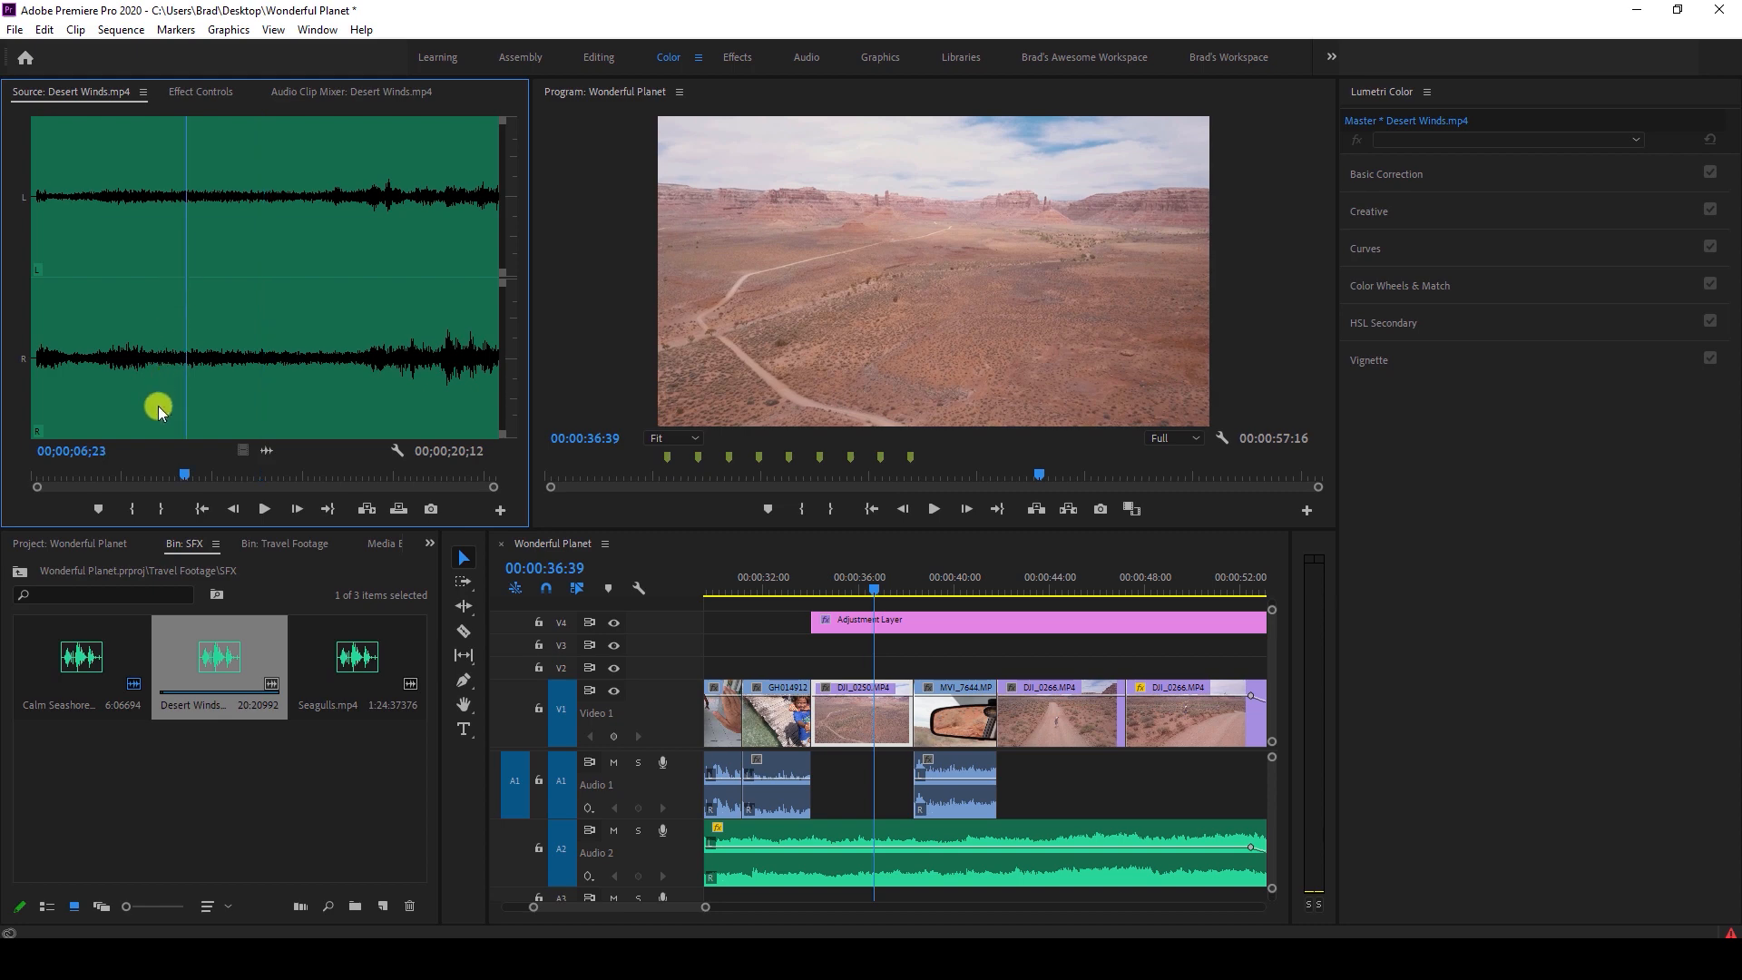
Mark a section of 00;00;04;07 starting about five seconds into Desert Winds.mp4 and place it on A1 beneath DJI_0250.MP4.
click(152, 344)
click(136, 505)
key(space)
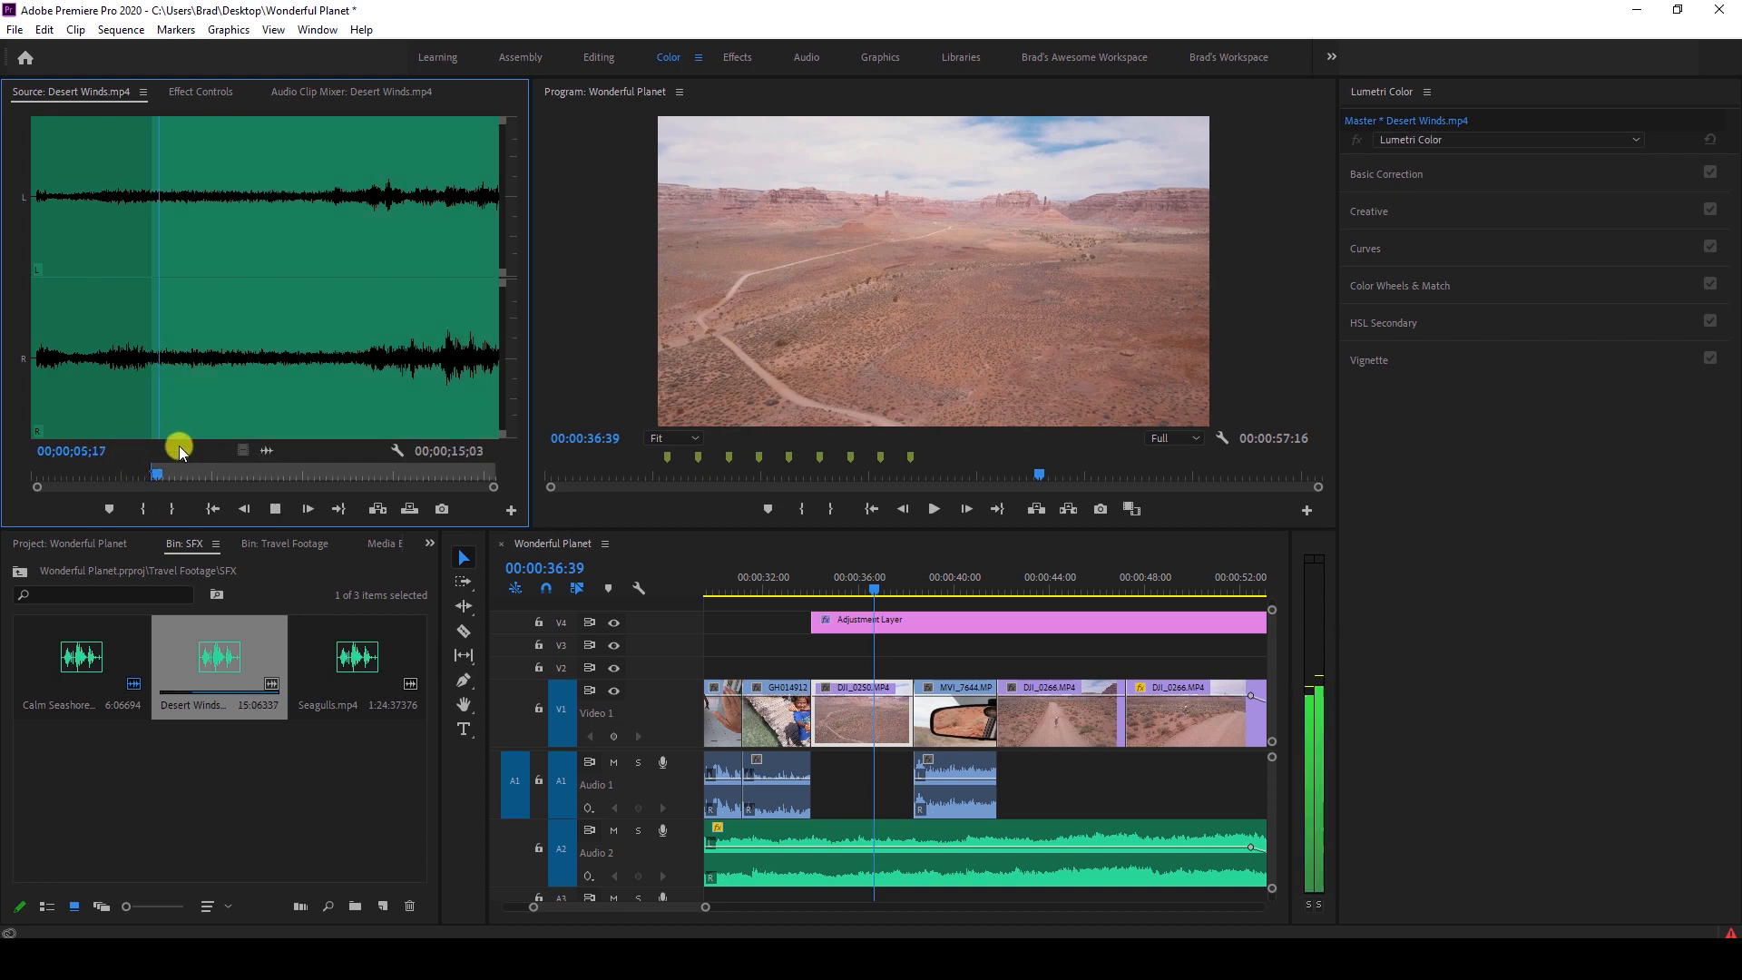
click(175, 510)
key(space)
drag(802, 713, 812, 772)
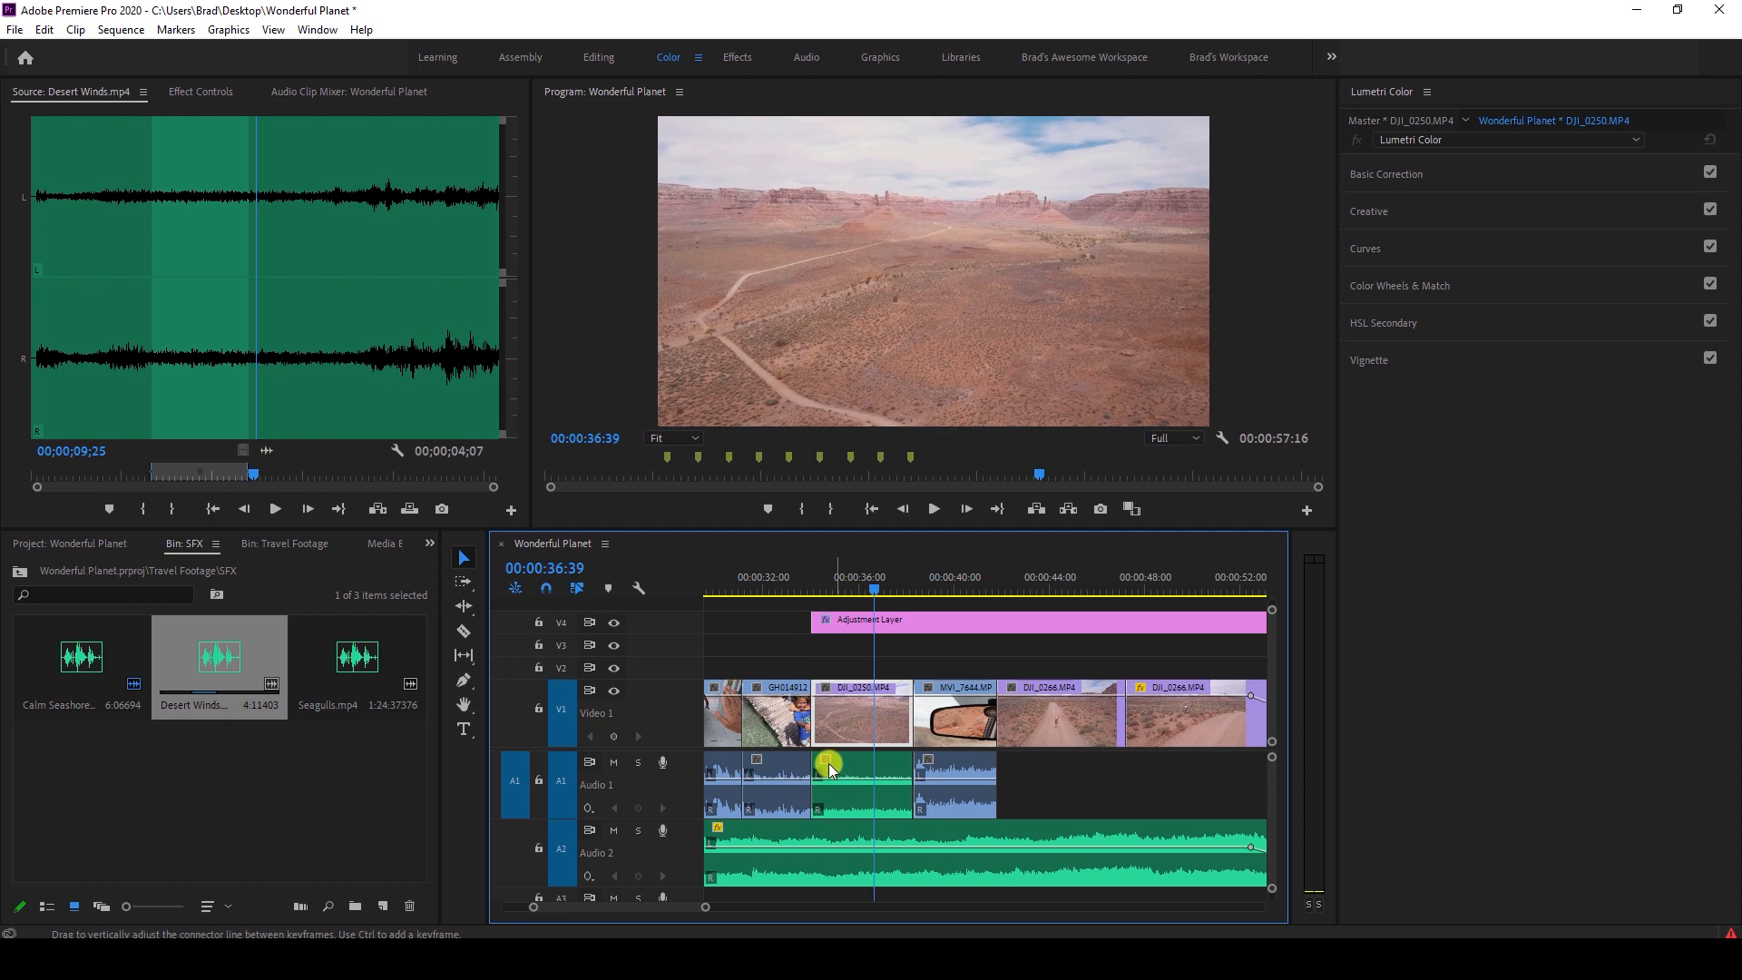
Play the desert clip with its wind sound, raise the Desert Winds volume on A1 by about 3.7 dB, and replay it.
click(812, 595)
key(space)
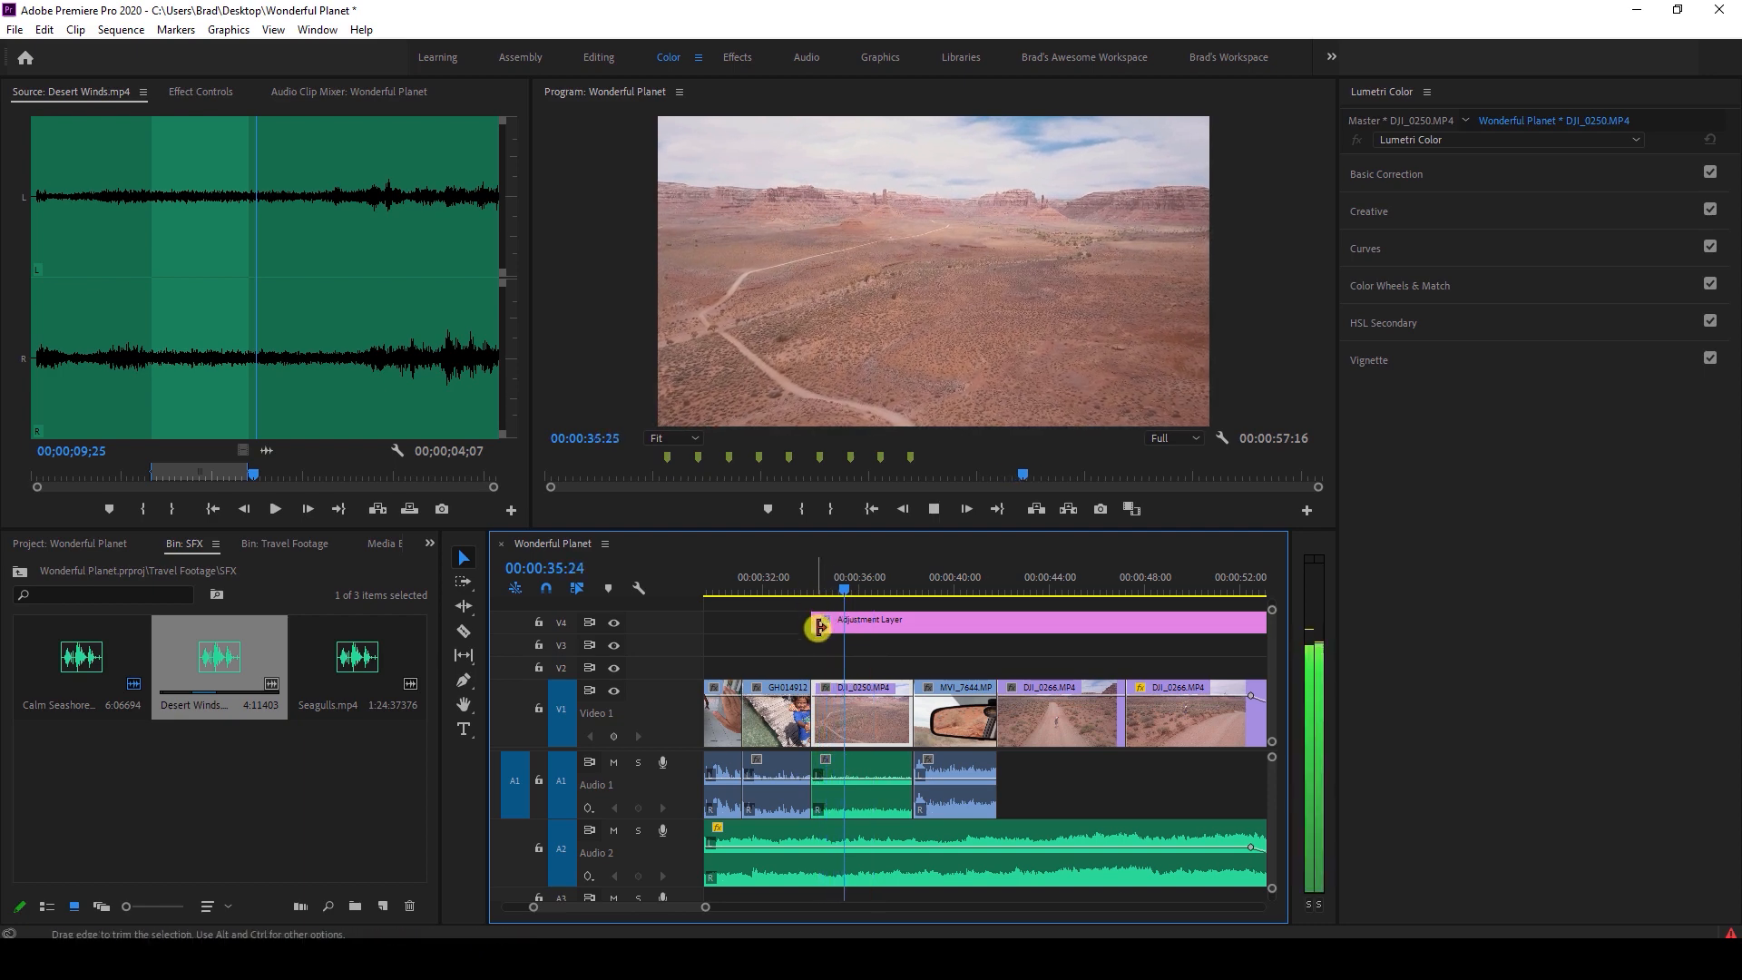
key(space)
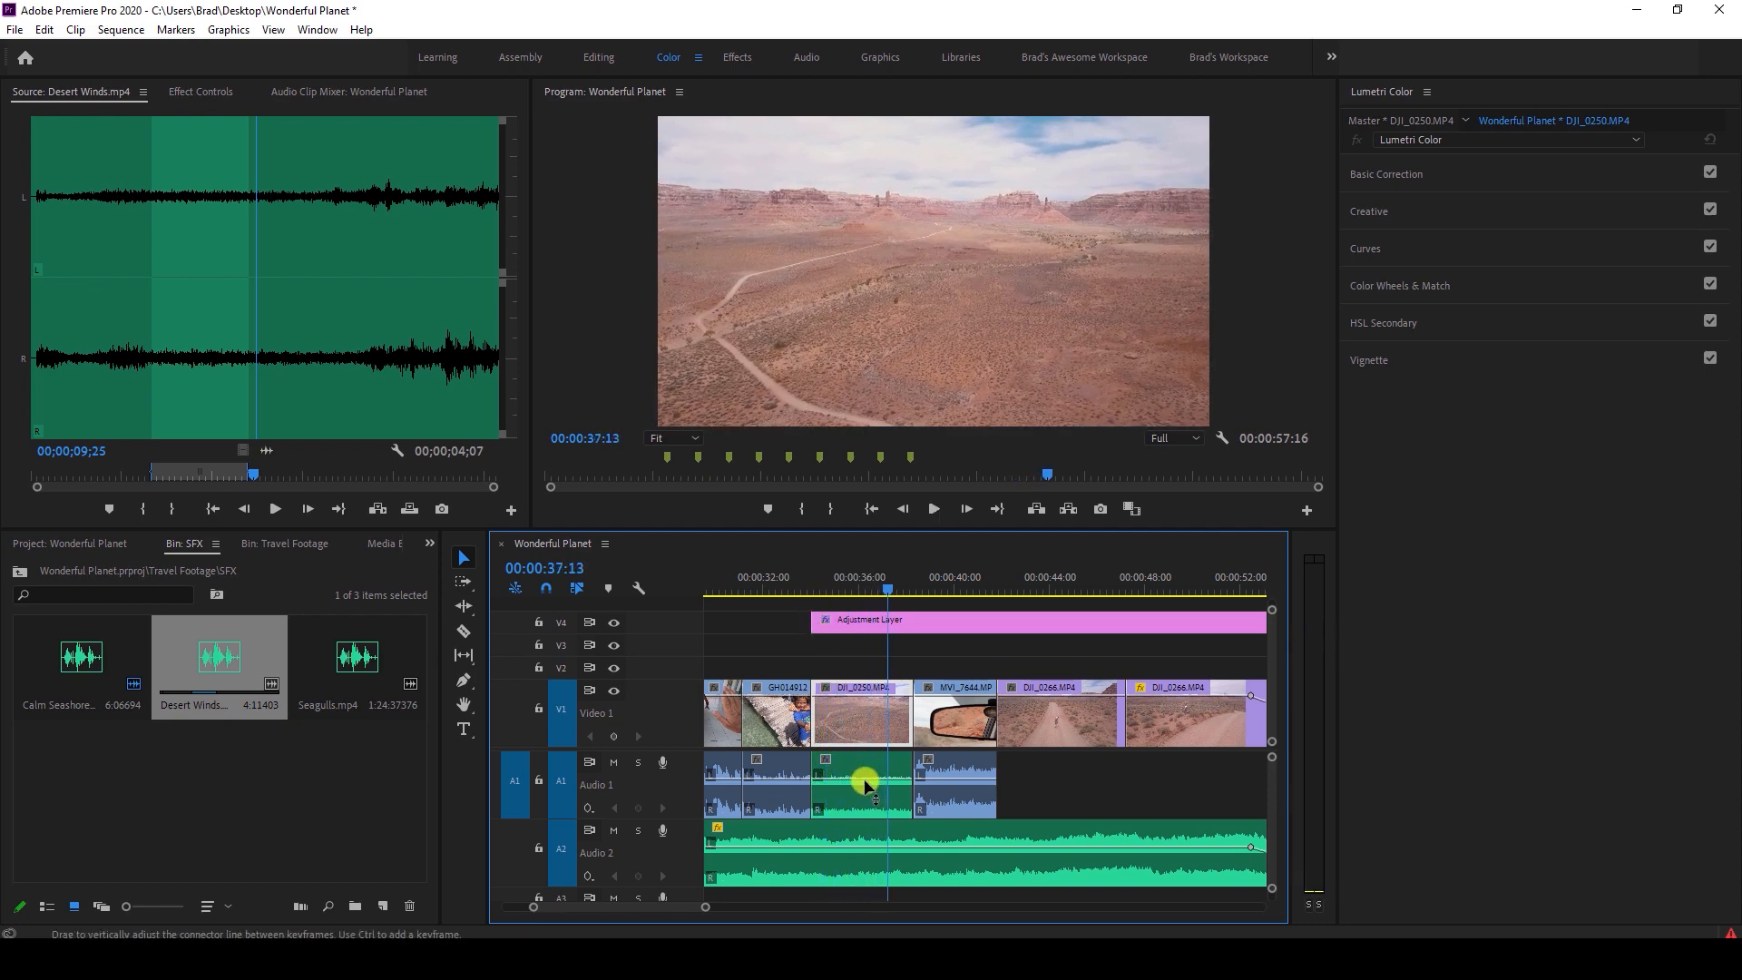
drag(863, 786, 865, 778)
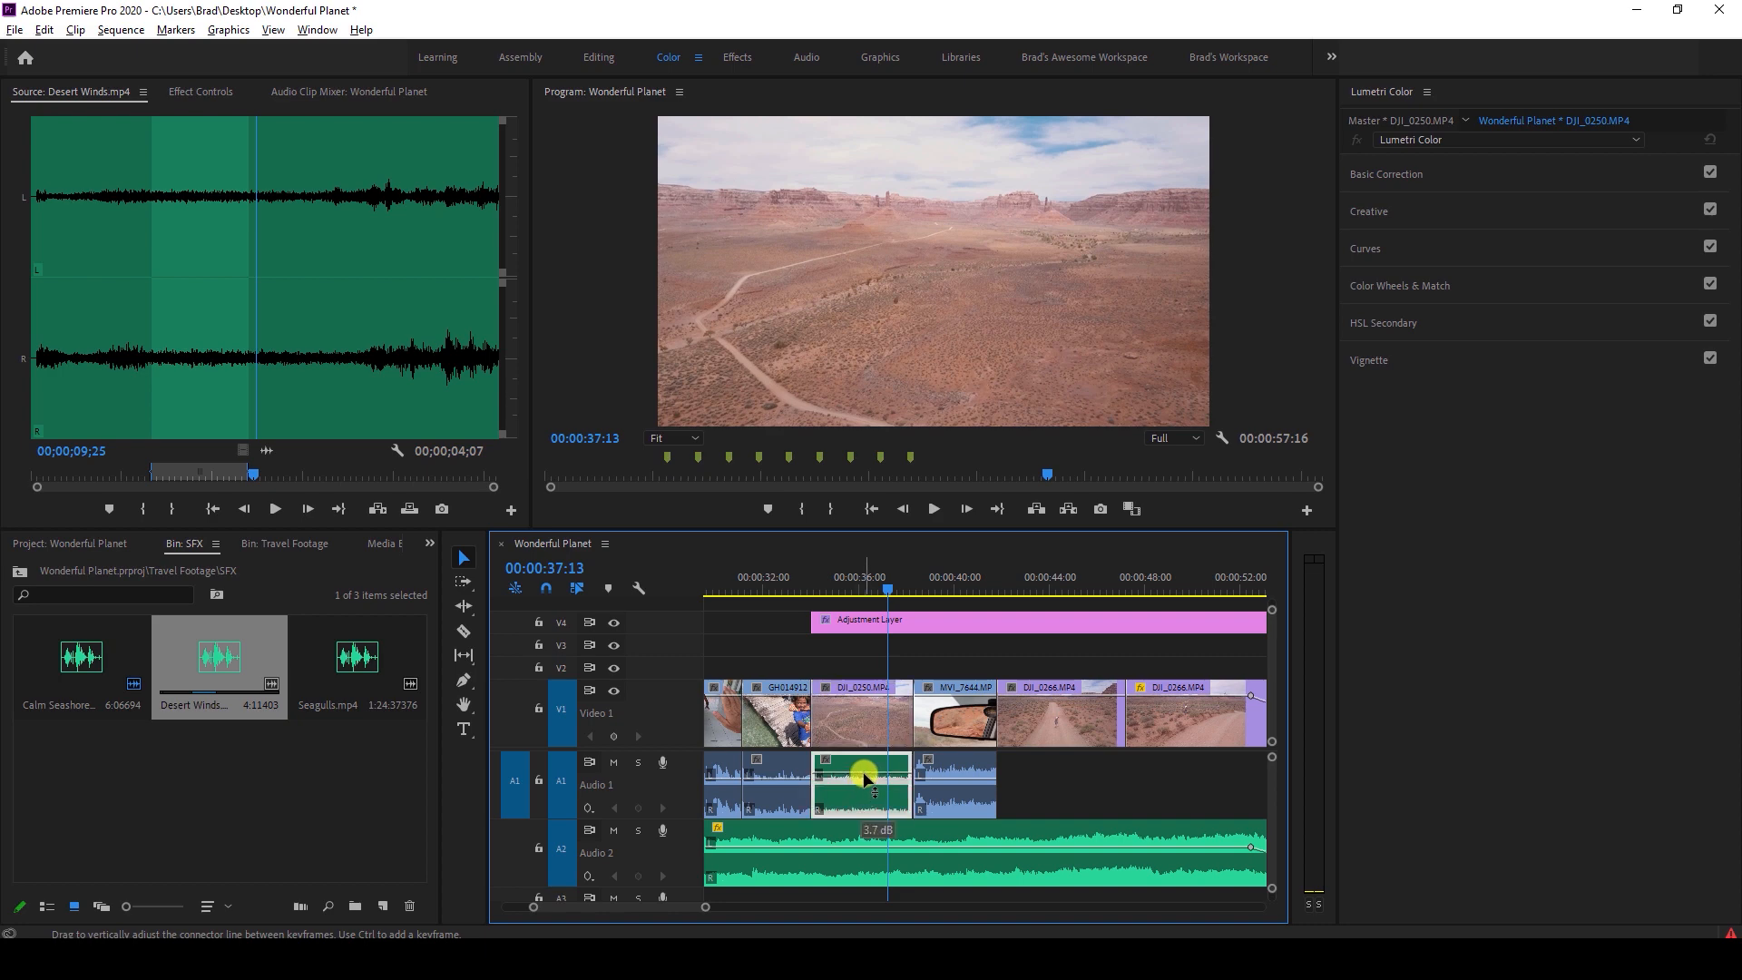
click(797, 585)
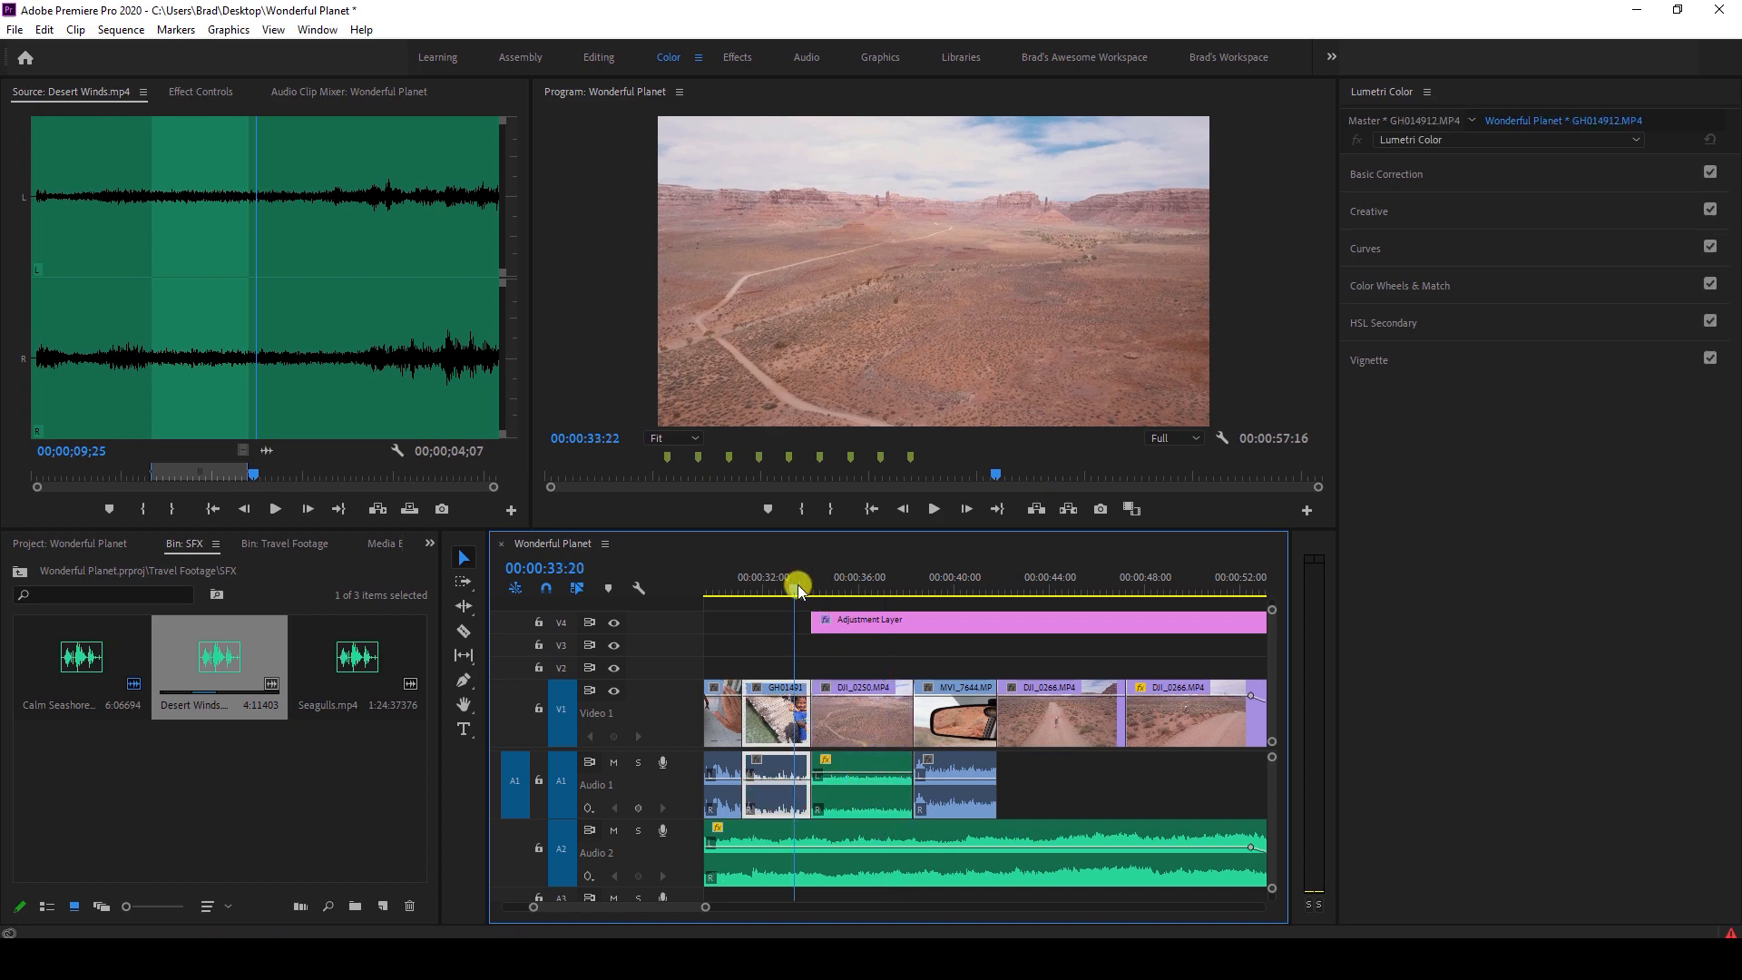
key(space)
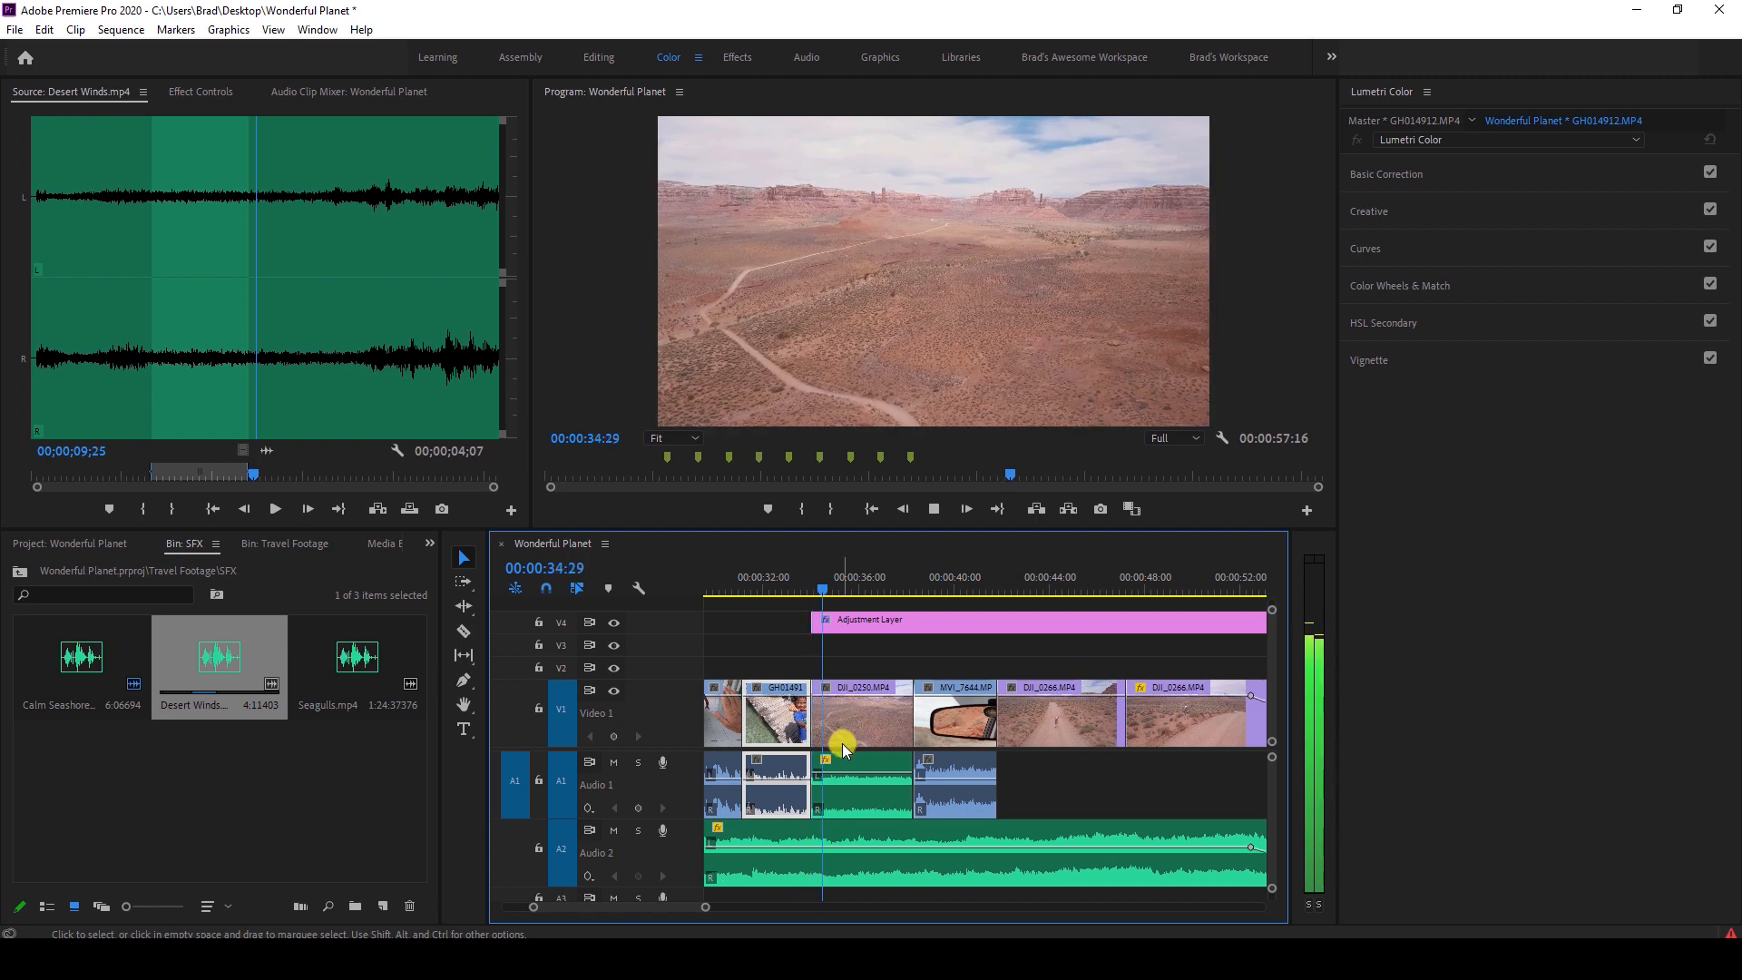
Replay the car mirror clip MVI_7644.MP4 from near its start and lower its audio volume line on A1.
scroll(840, 745, down, 2)
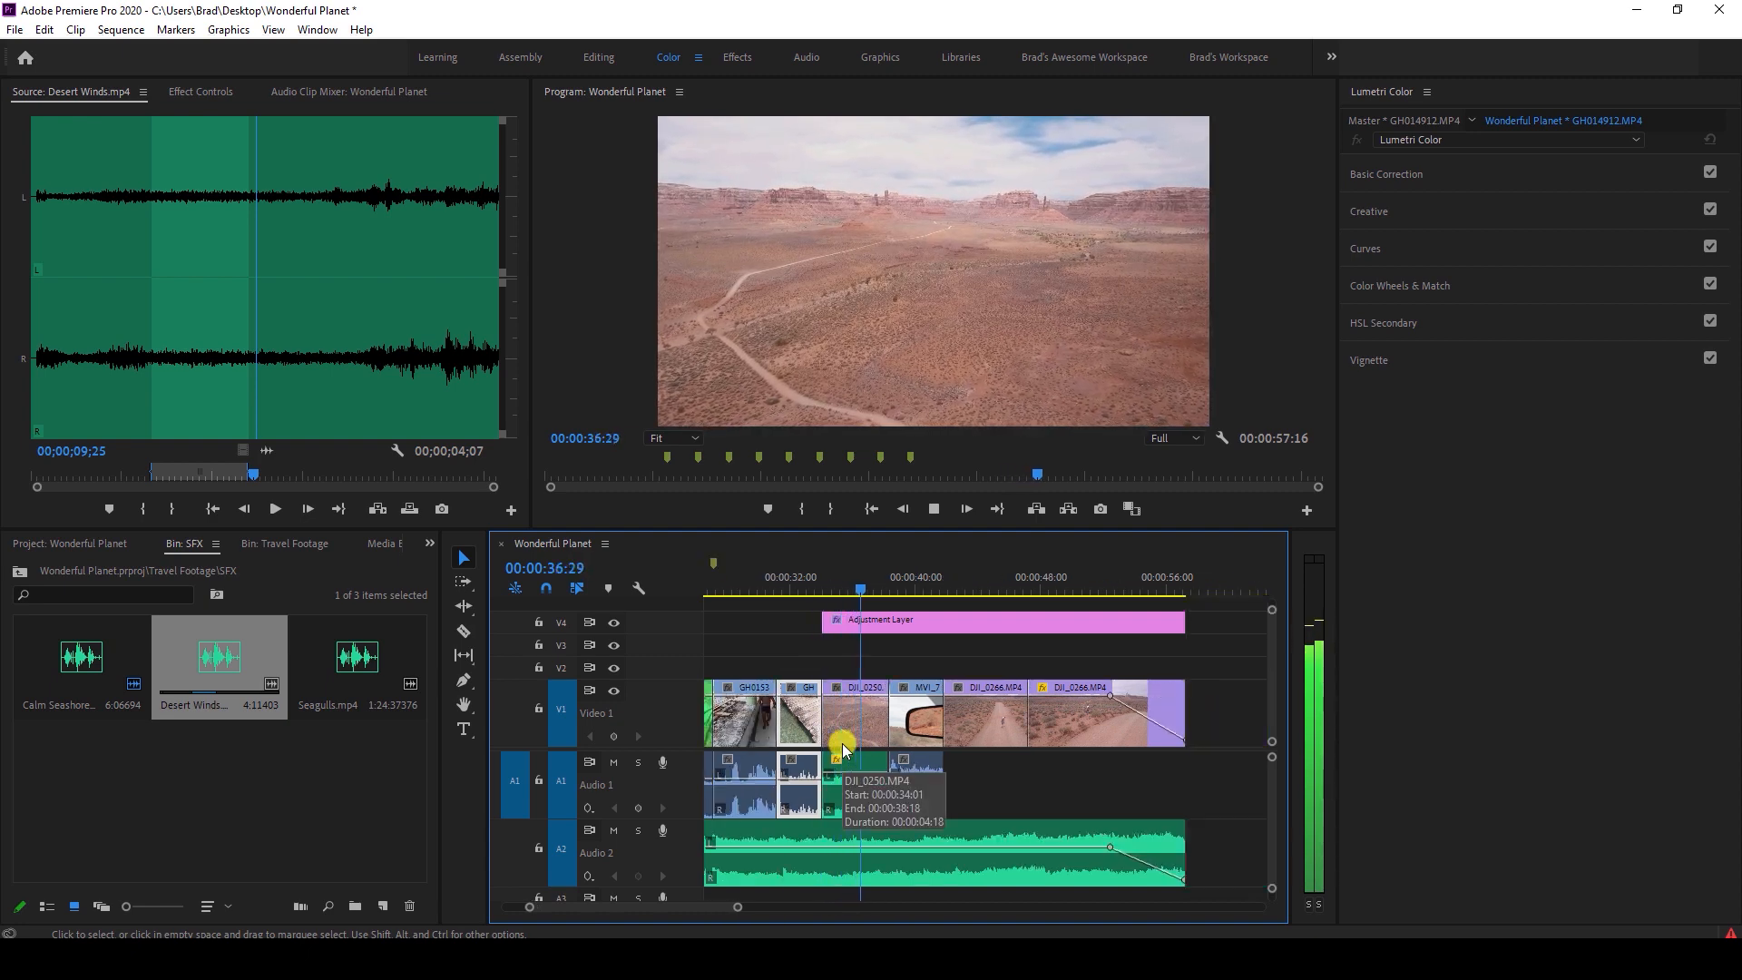
click(912, 714)
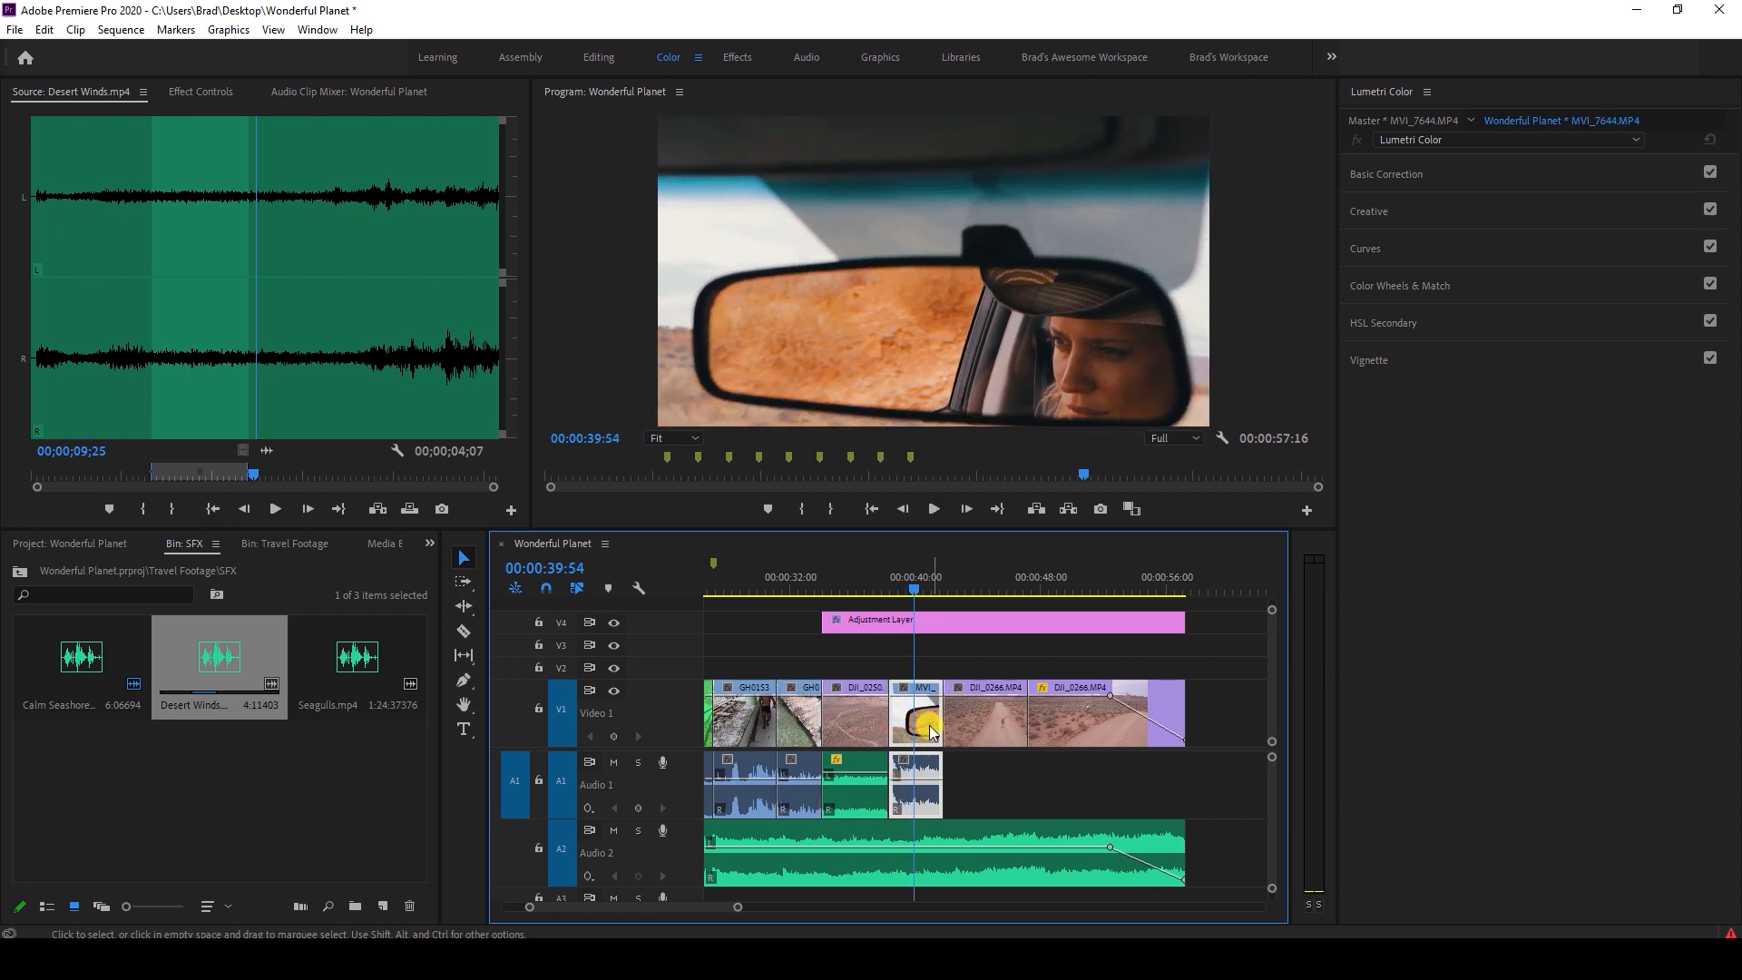
key(space)
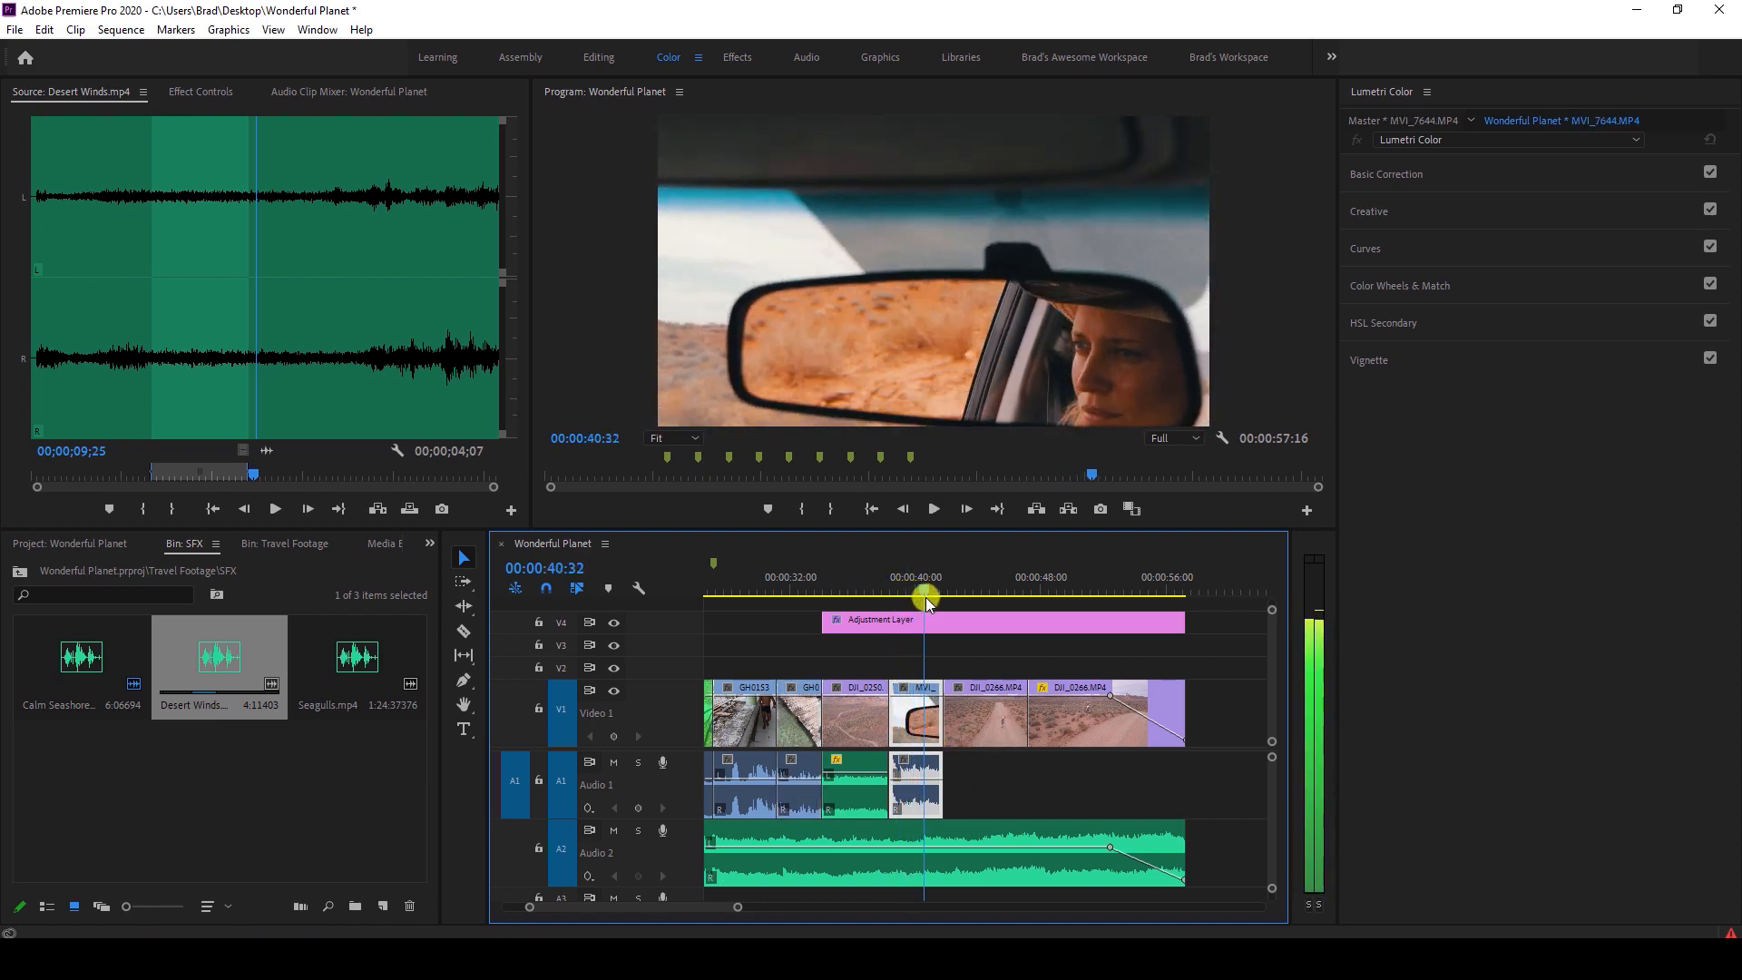
click(894, 582)
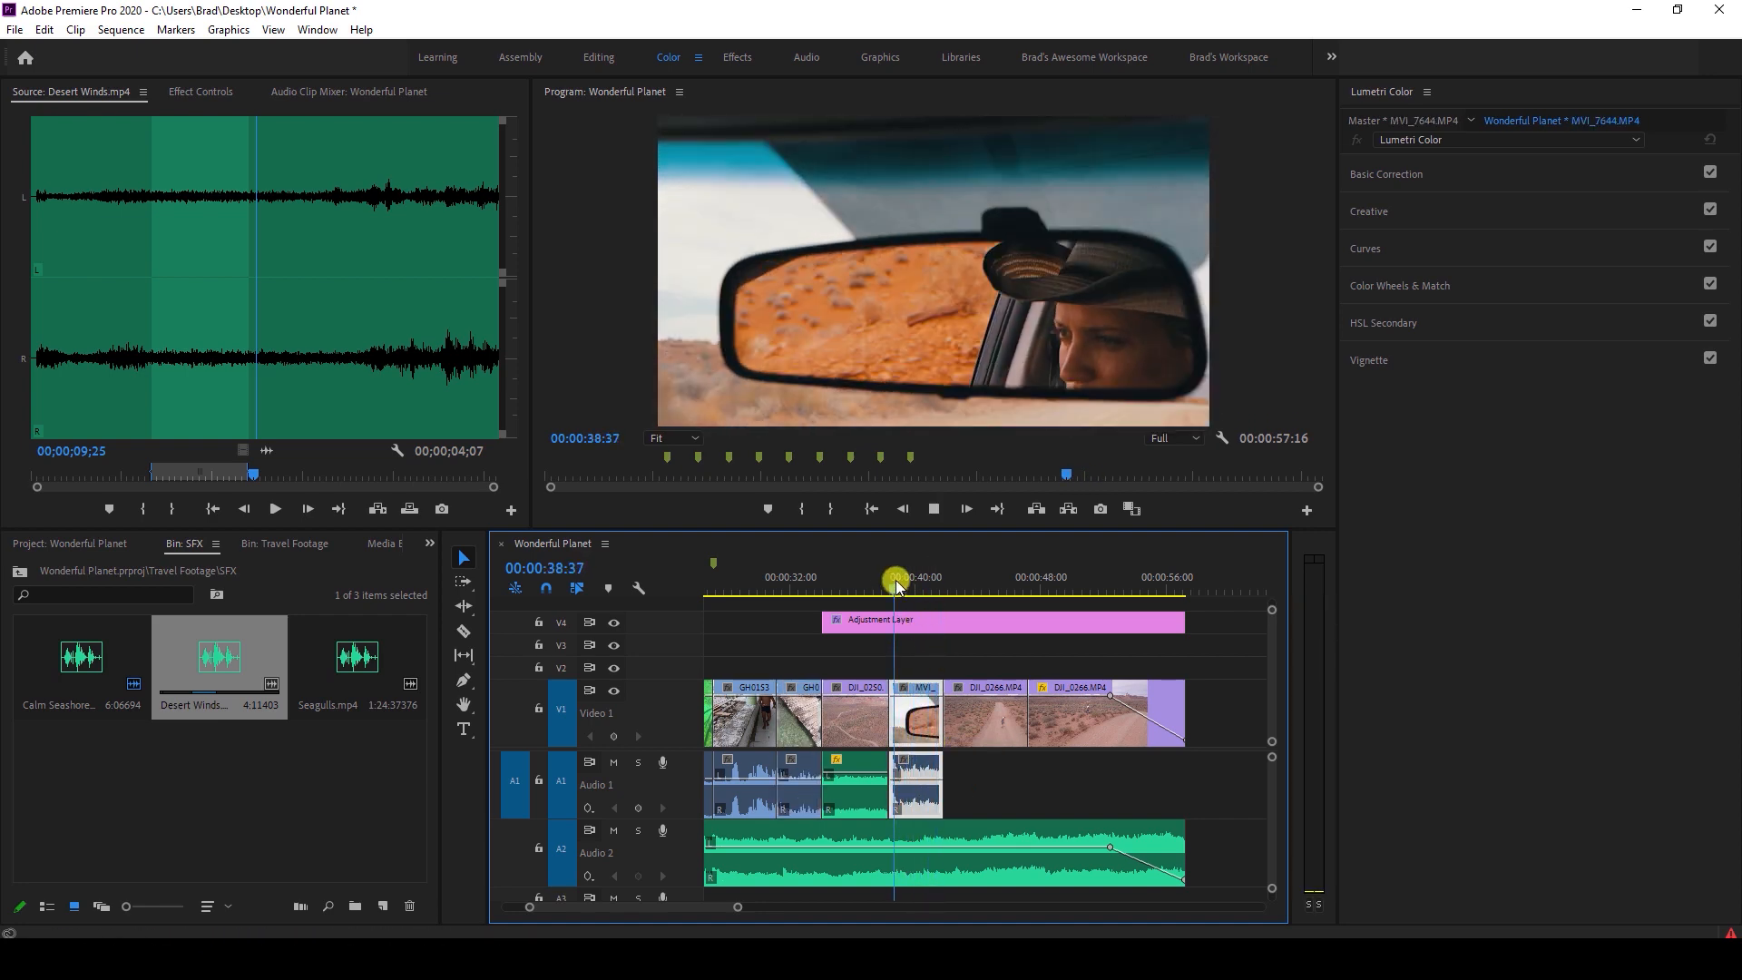
key(space)
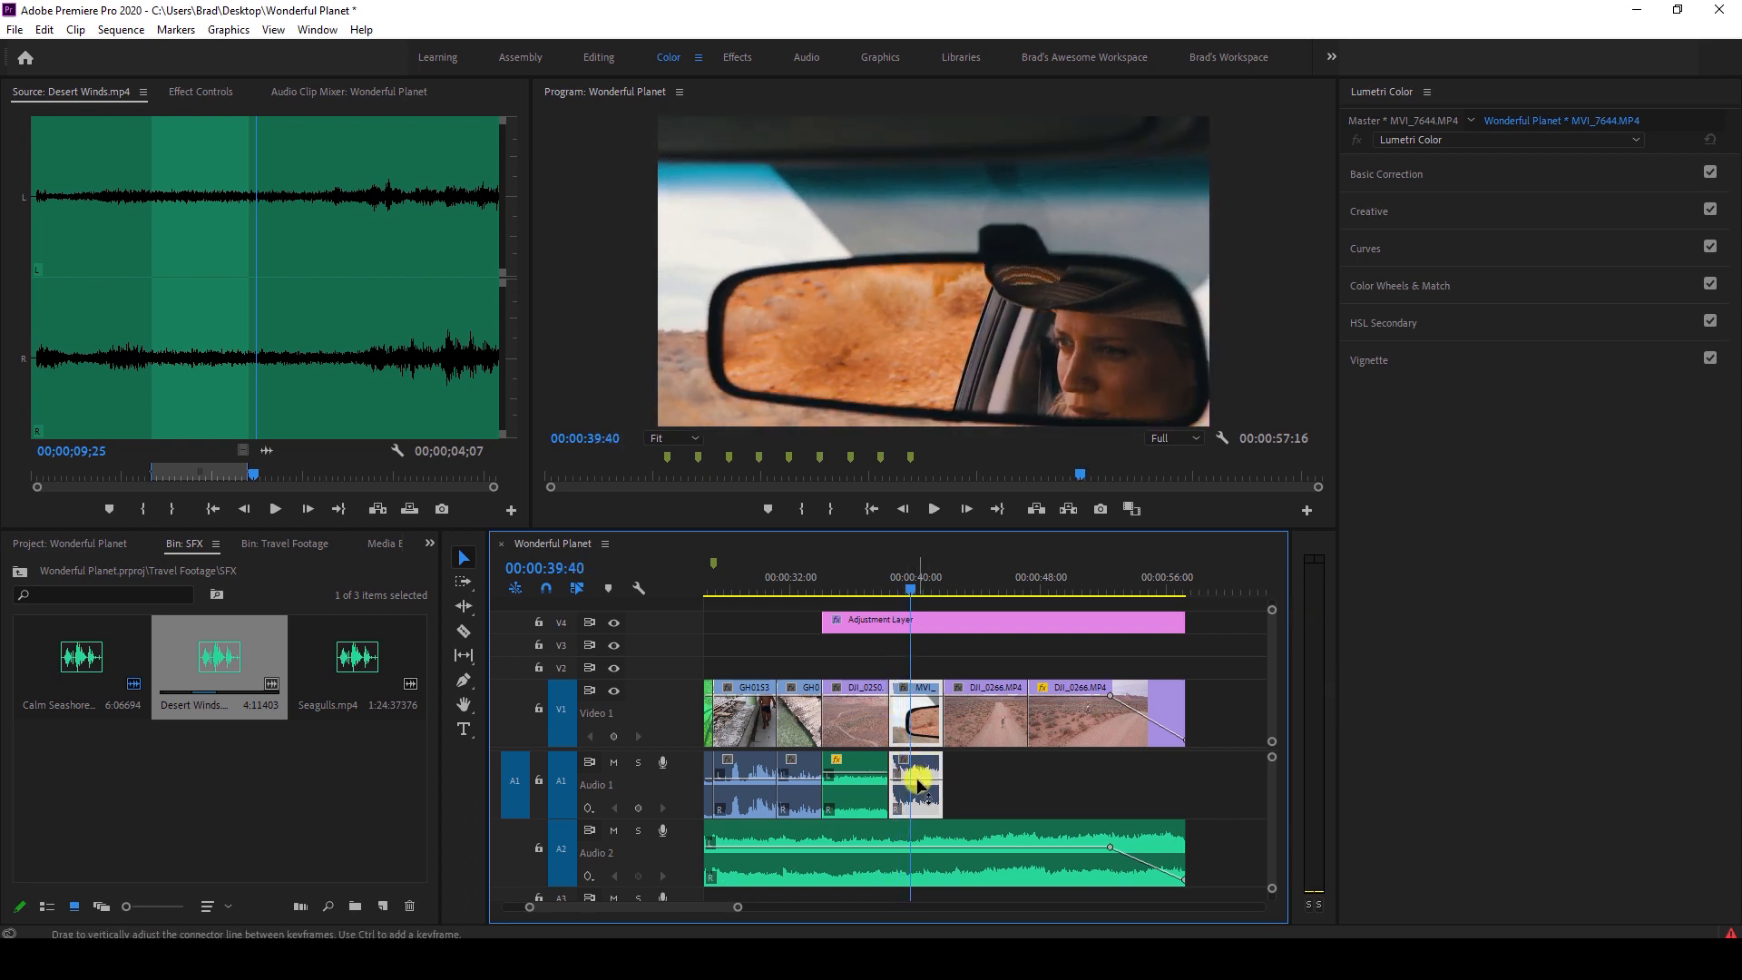
drag(918, 782, 921, 856)
Move the Calm Seashore and Desert Winds clips from A1 down to A3, keeping their timing.
scroll(898, 758, up, 2)
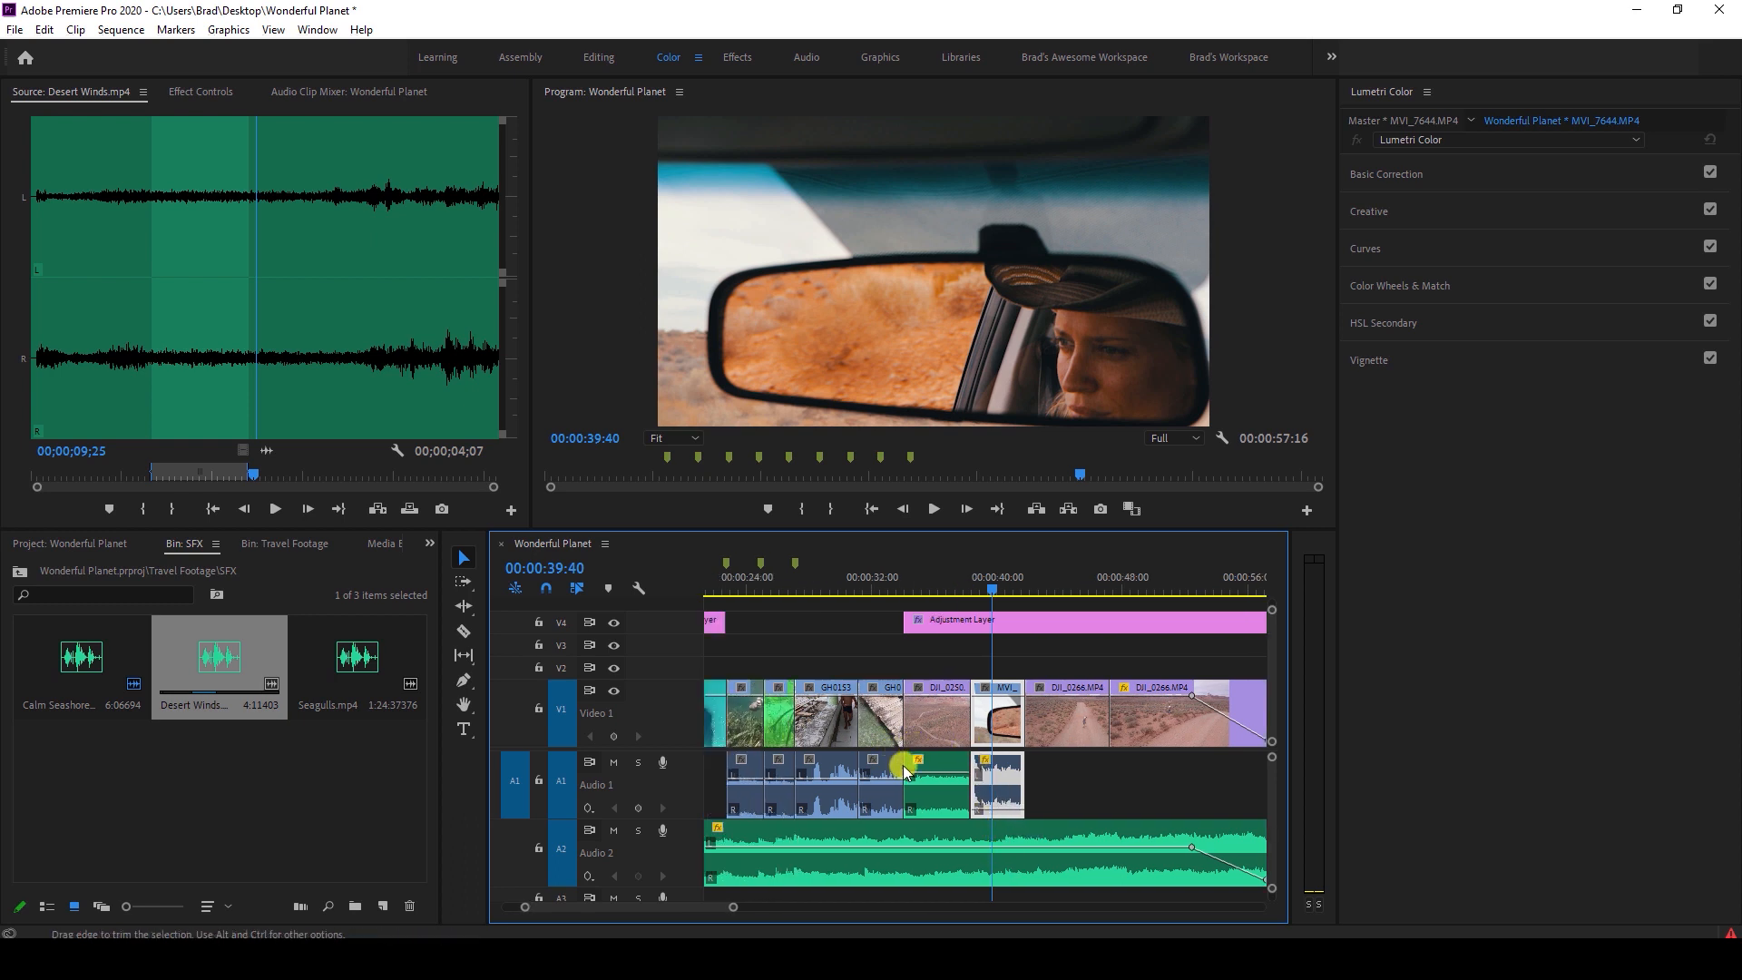
scroll(775, 795, down, 1)
scroll(776, 795, down, 2)
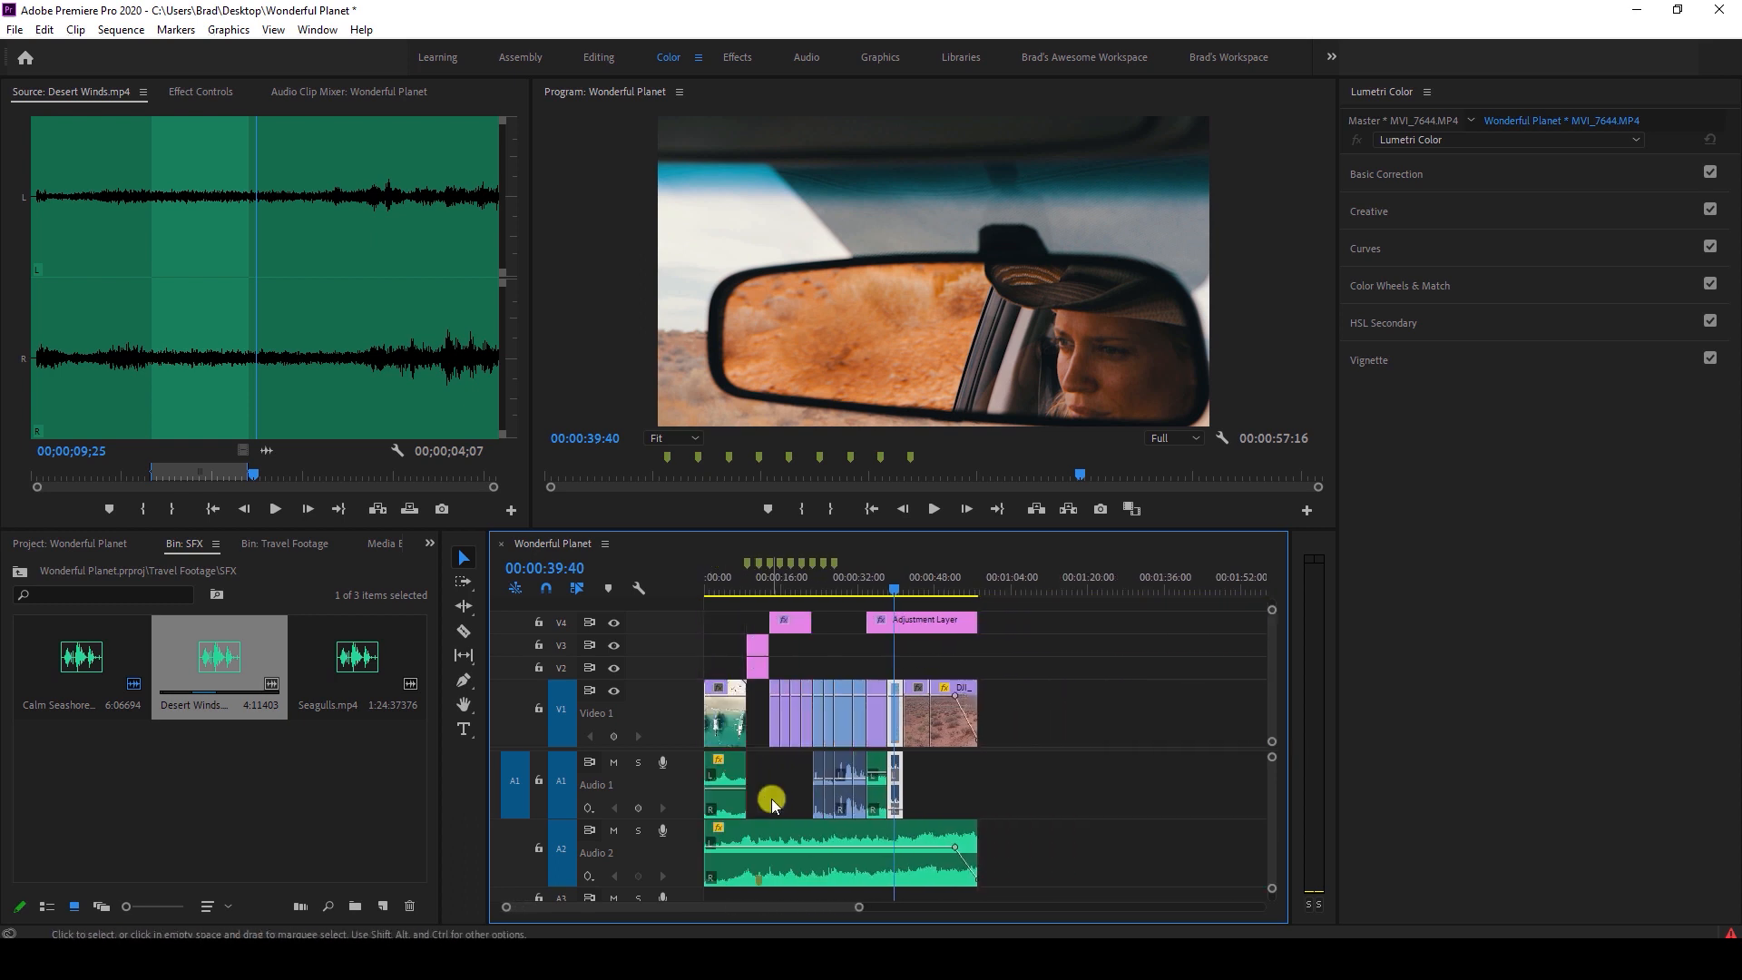
scroll(690, 782, down, 2)
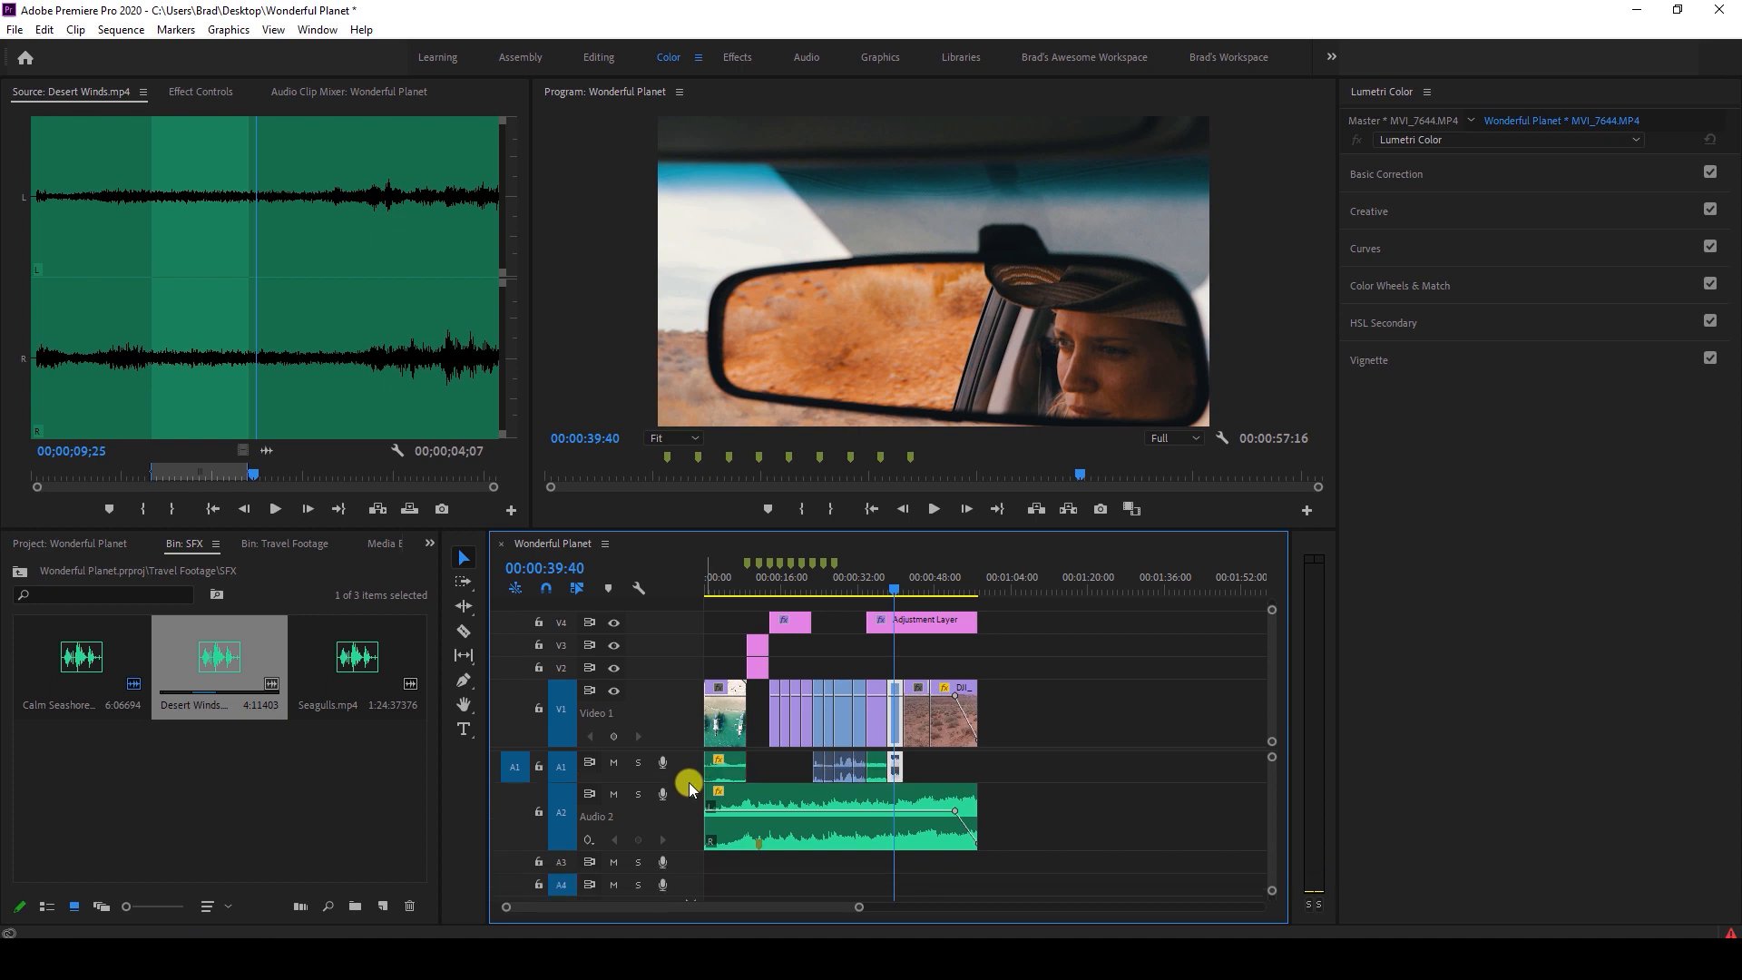
scroll(688, 778, up, 1)
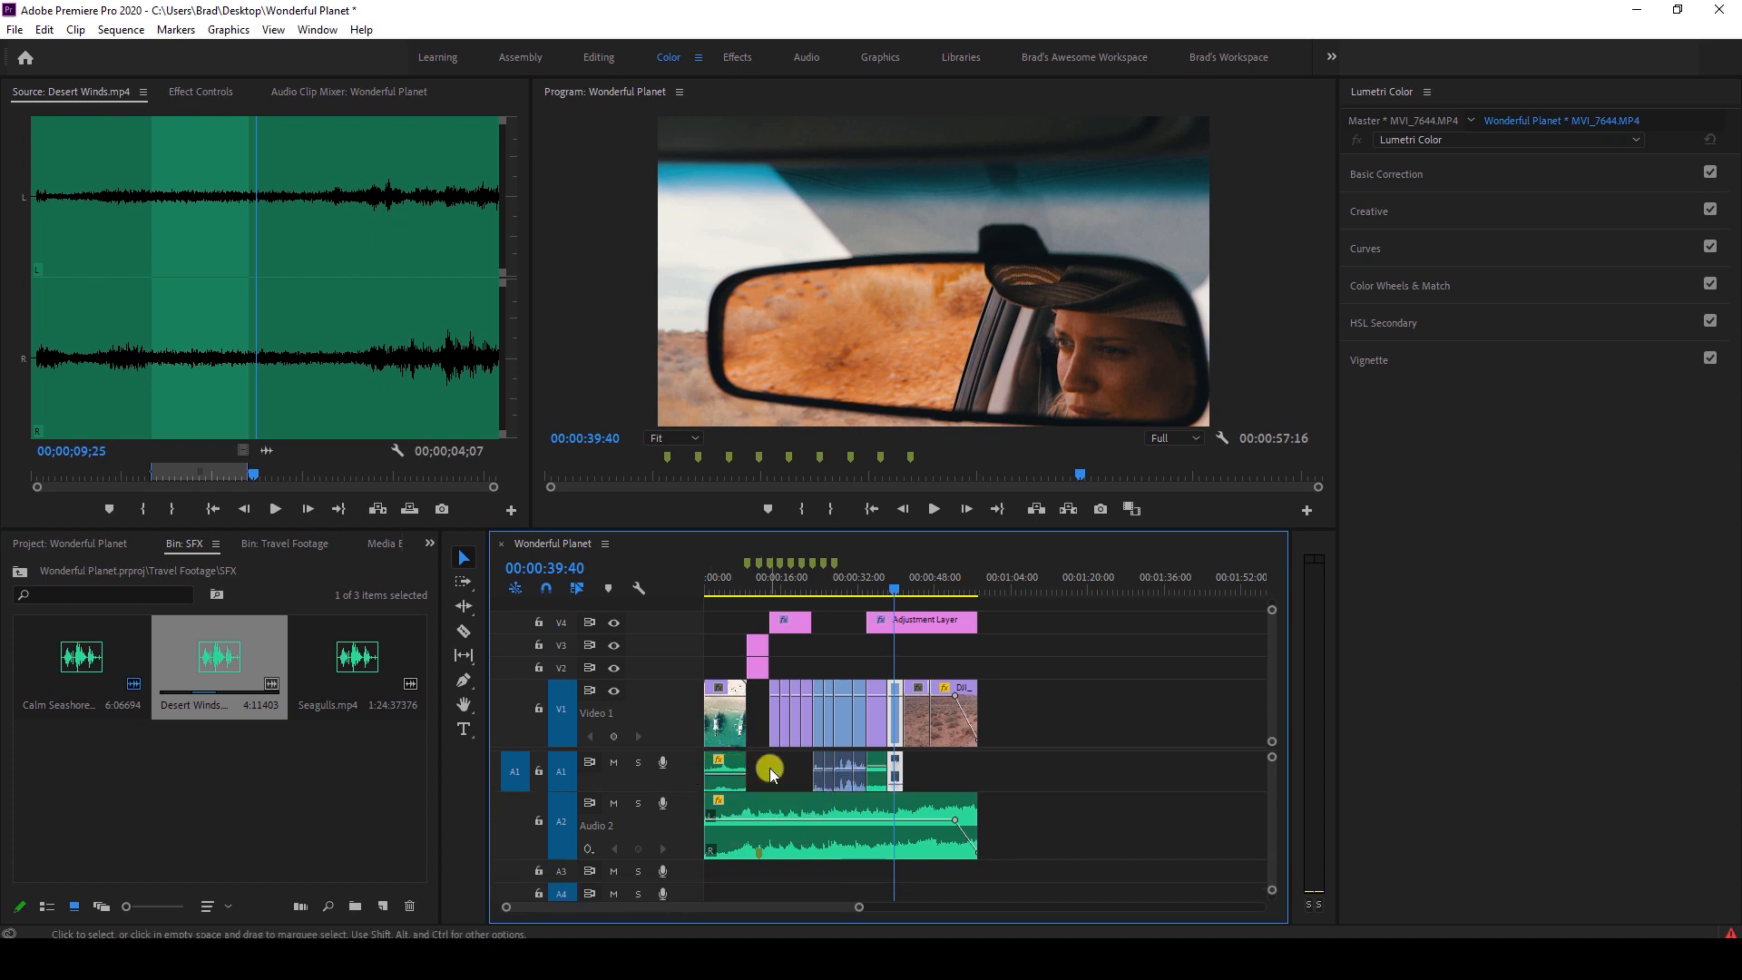
click(727, 769)
drag(727, 768, 722, 873)
drag(874, 764, 875, 871)
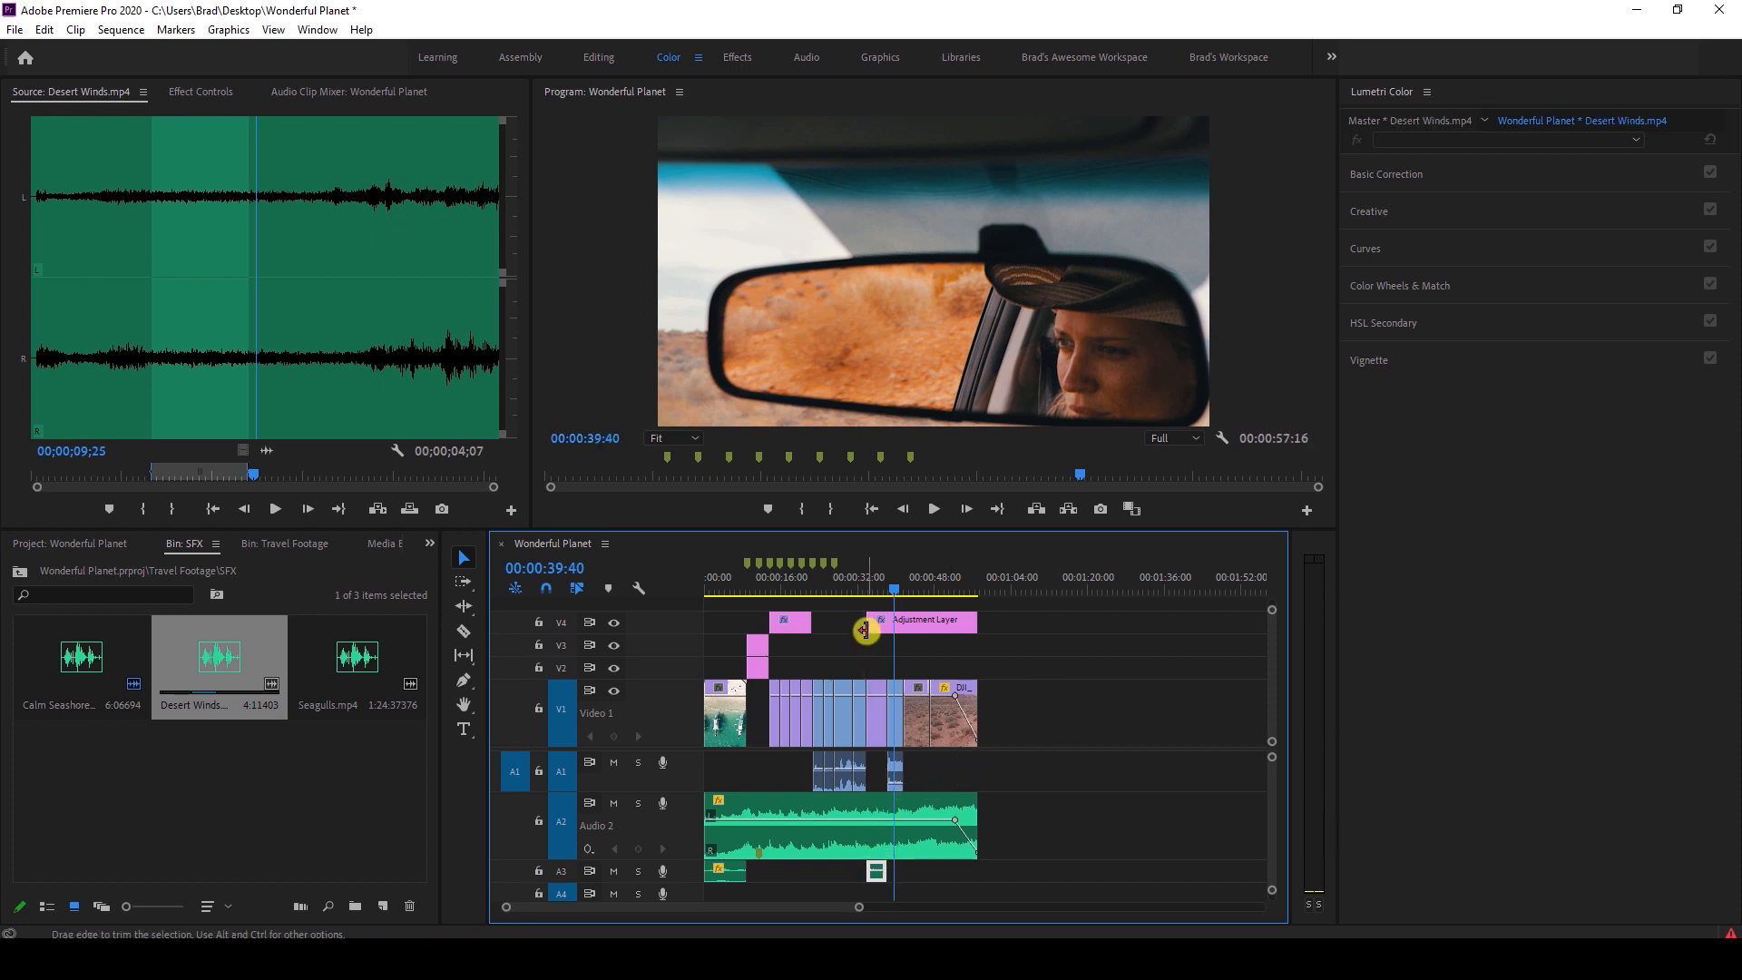
Review the track organisation by selecting the camera audio on A1, the music on A2 and the sound effects on A3 in turn.
drag(964, 769, 744, 770)
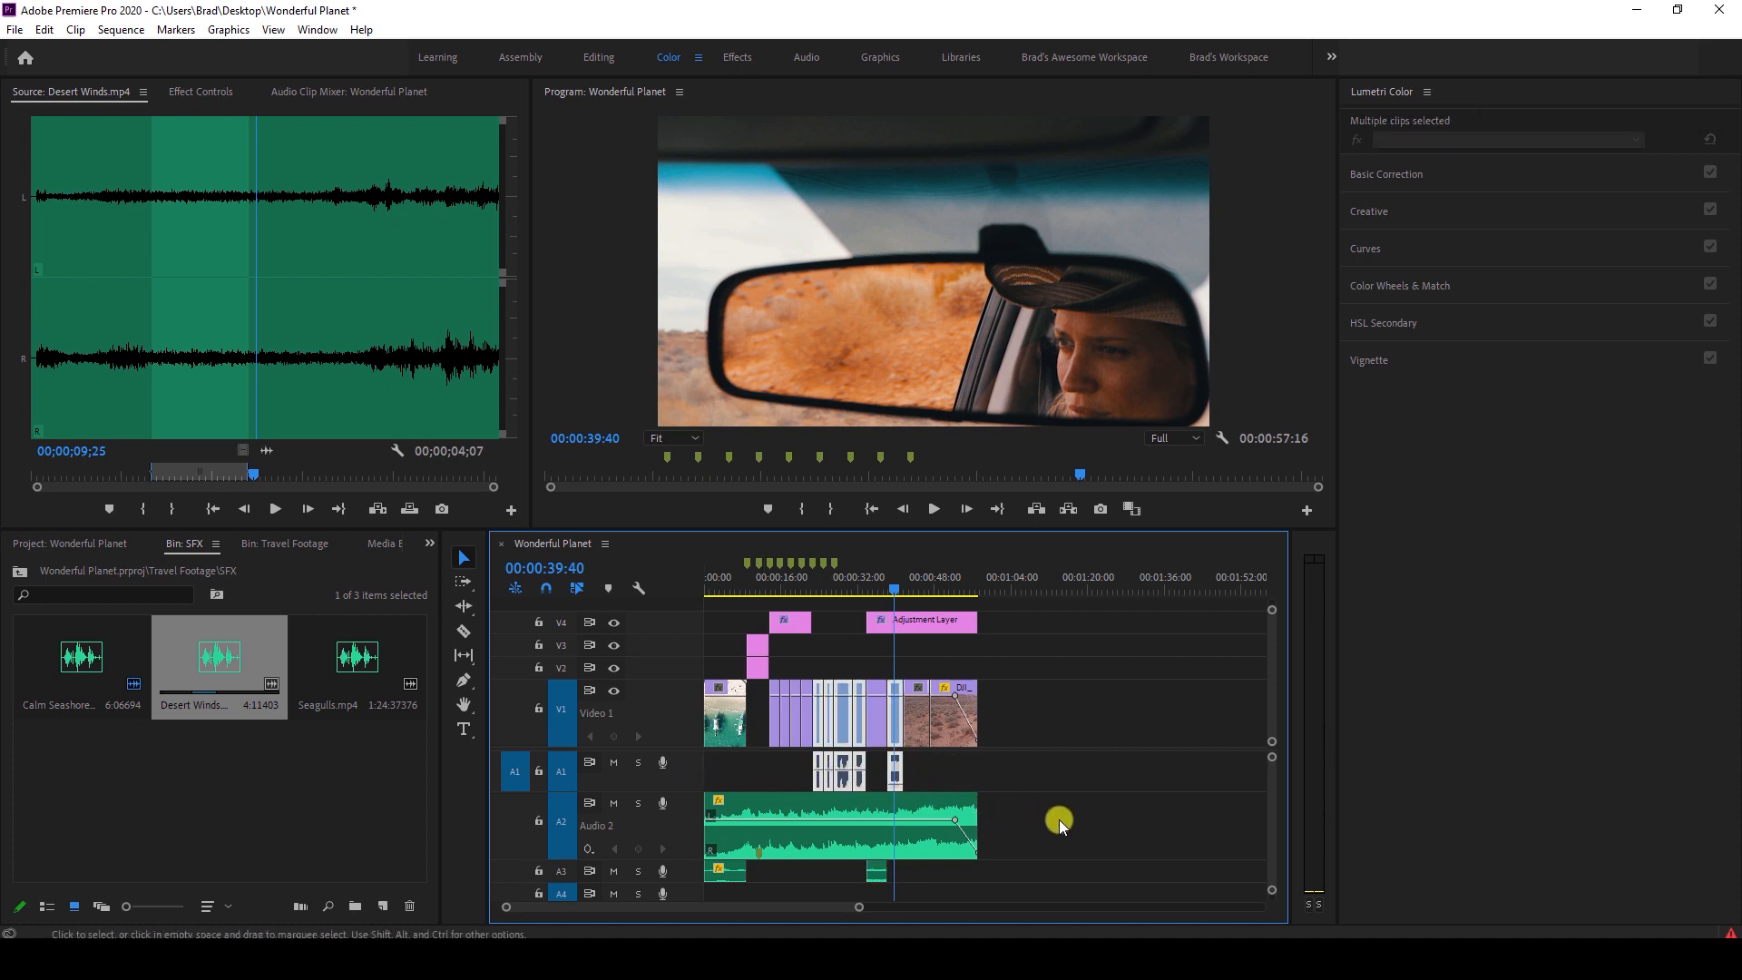
click(863, 825)
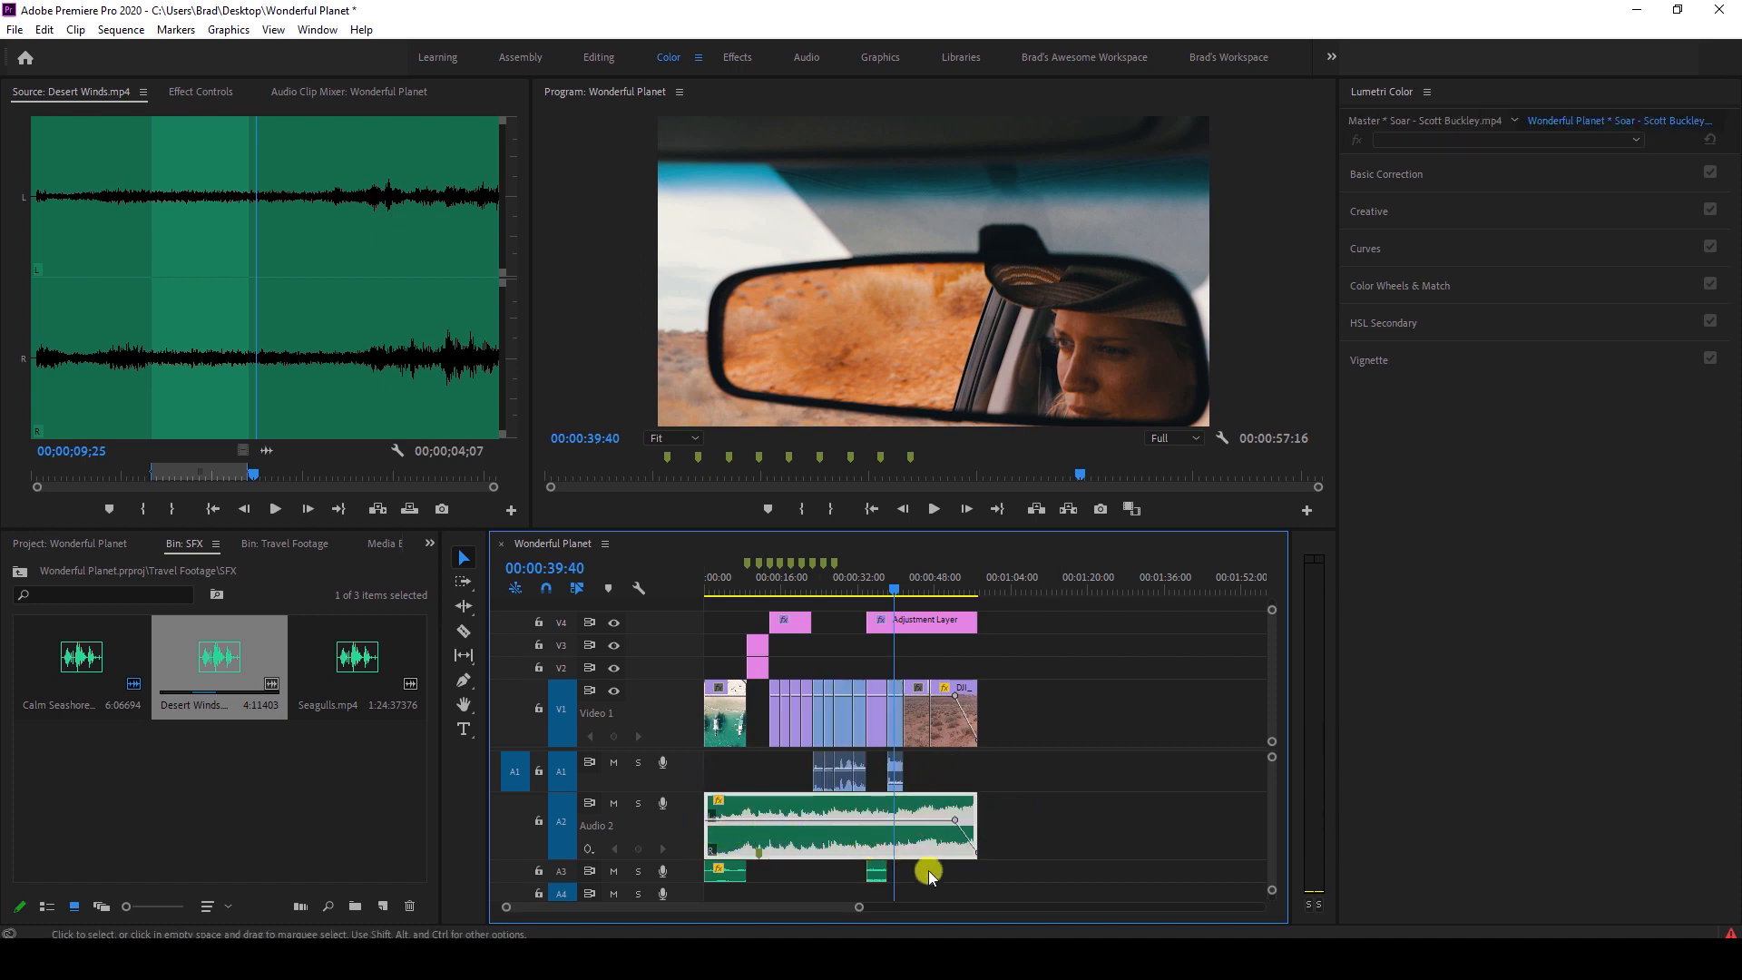
drag(925, 880, 711, 878)
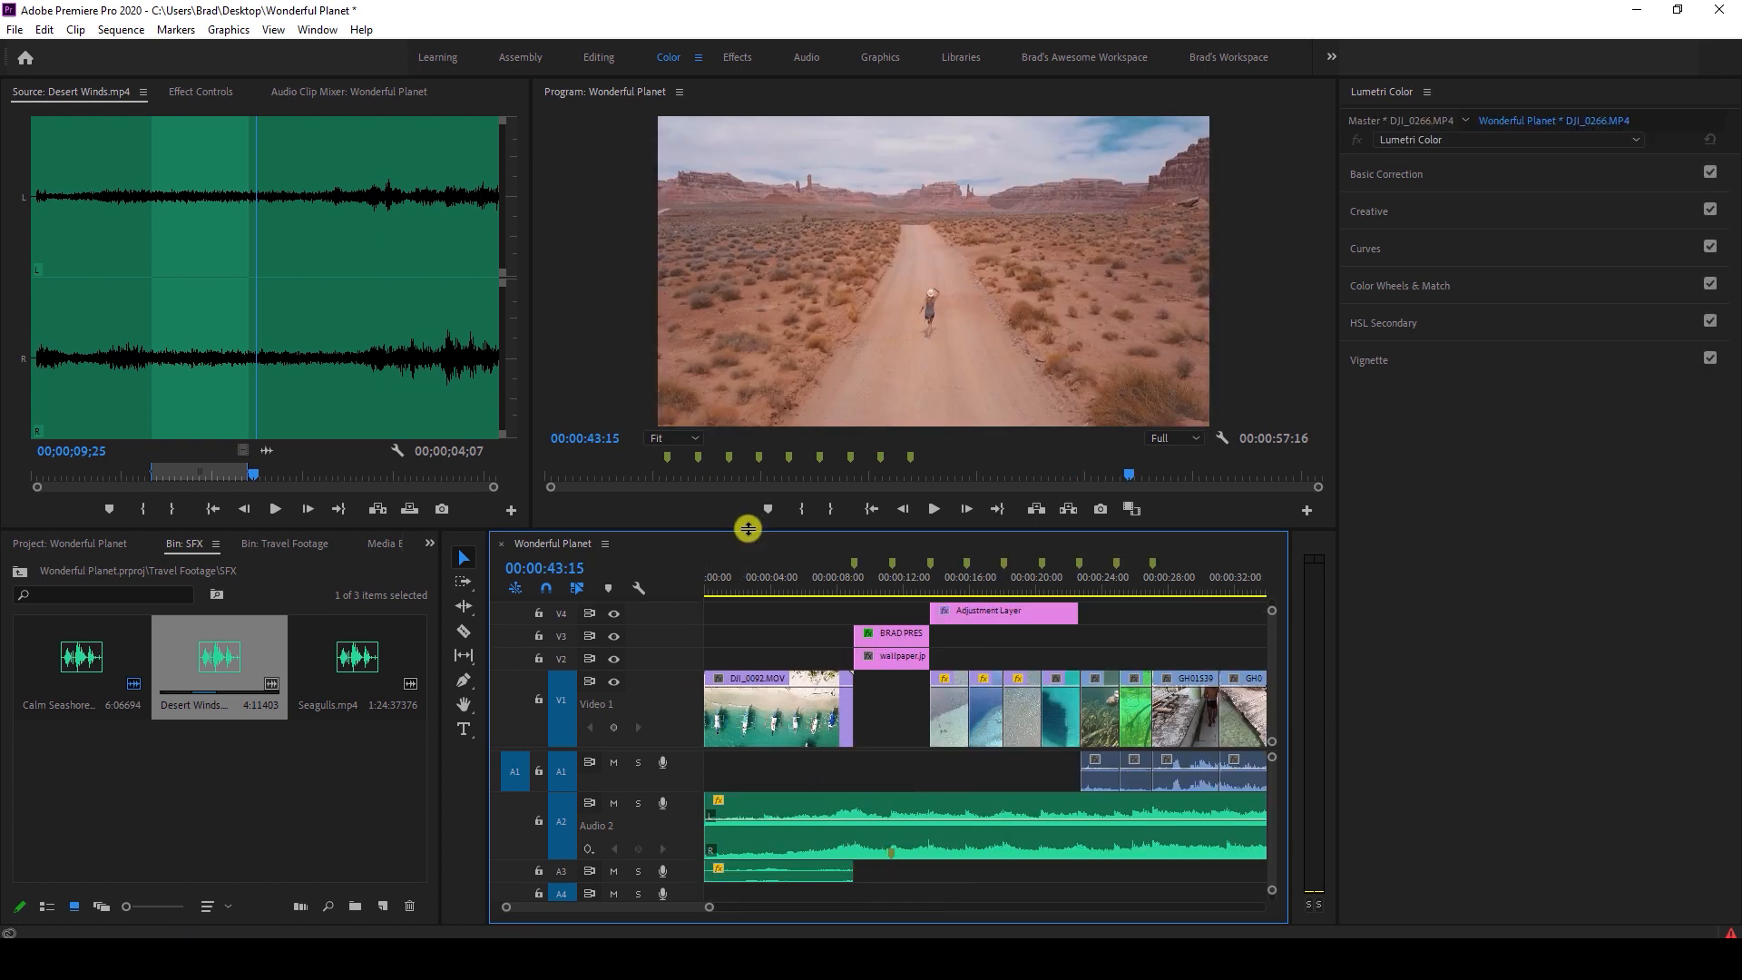
Make the timeline panel taller and play the opening beach clip from the sequence start for about six seconds.
drag(748, 528, 762, 418)
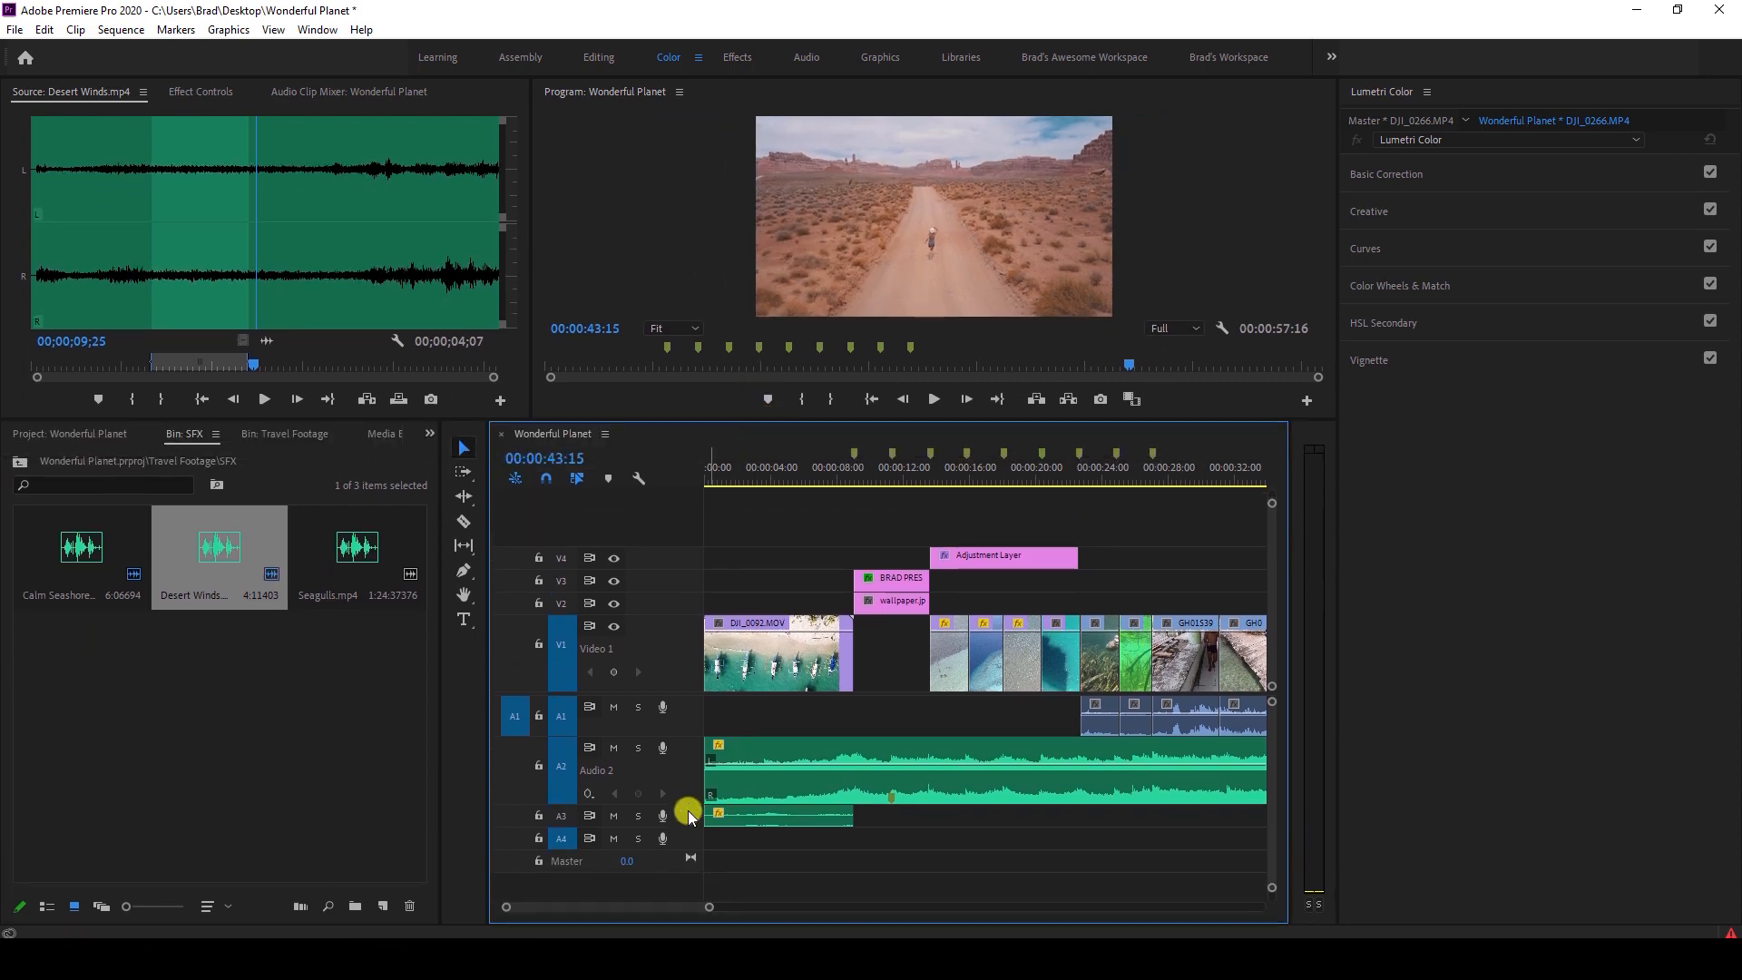
scroll(688, 811, up, 1)
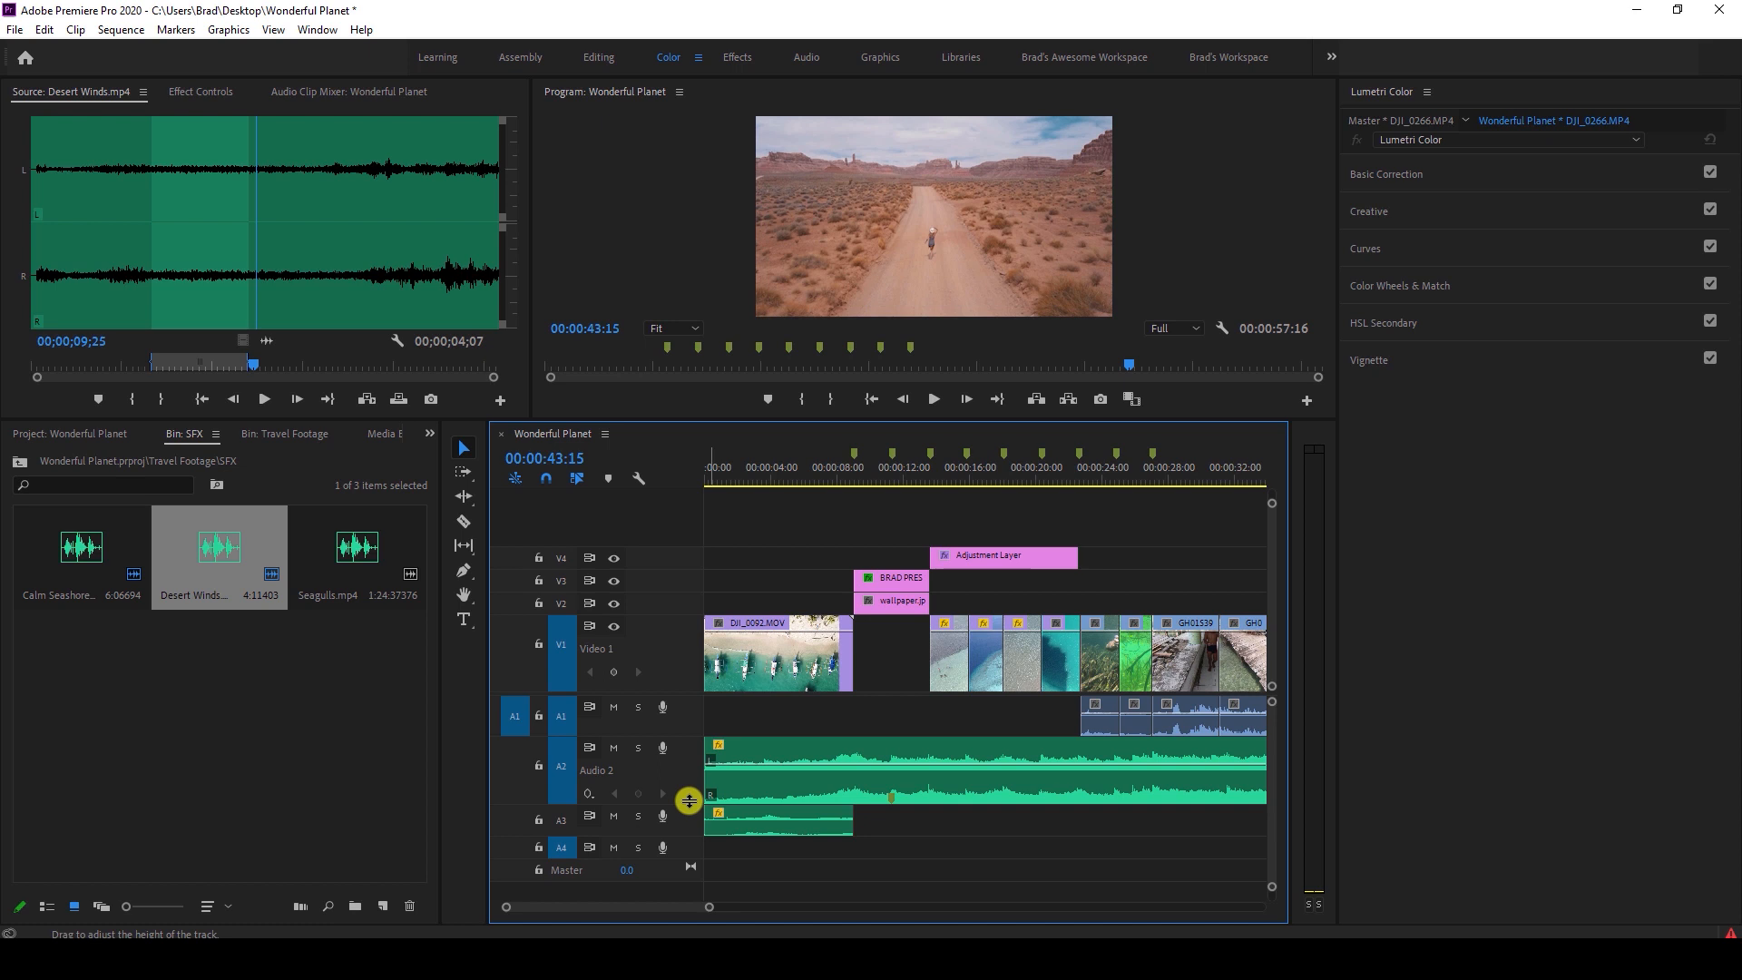
key(Home)
key(space)
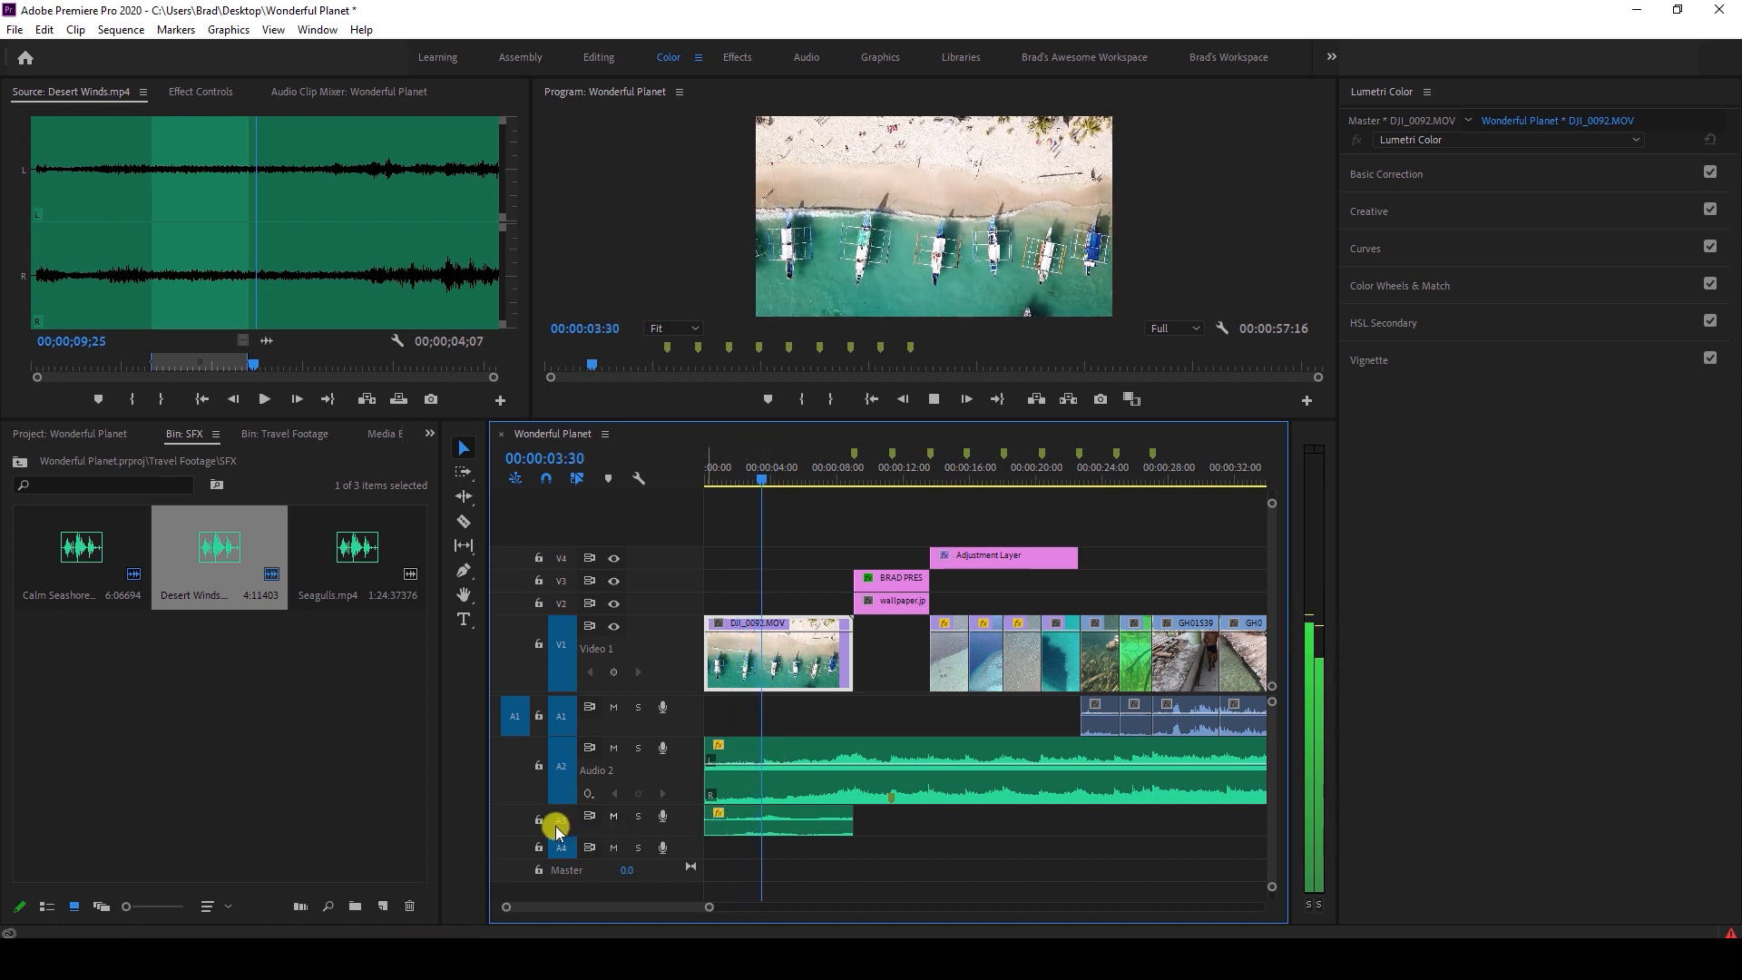
key(space)
Open Seagulls.mp4 as the source clip, listen from about 00;00;28, and mark a section of 00;00;05;11.
double_click(363, 557)
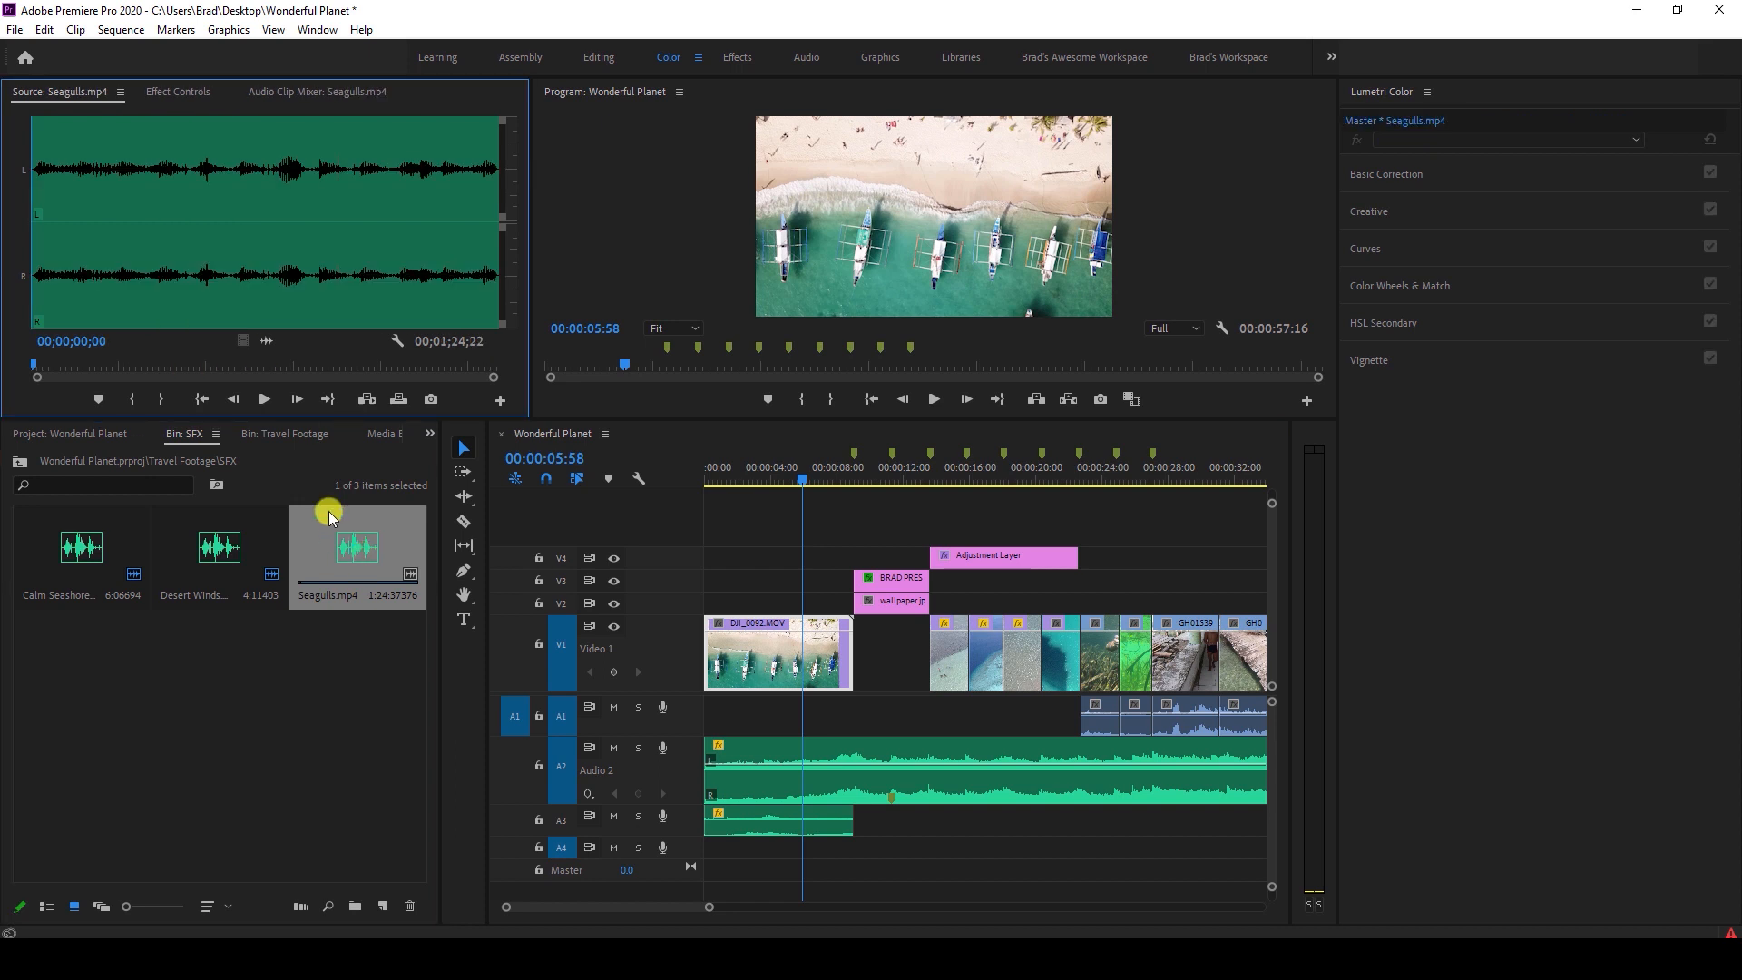
click(191, 274)
key(space)
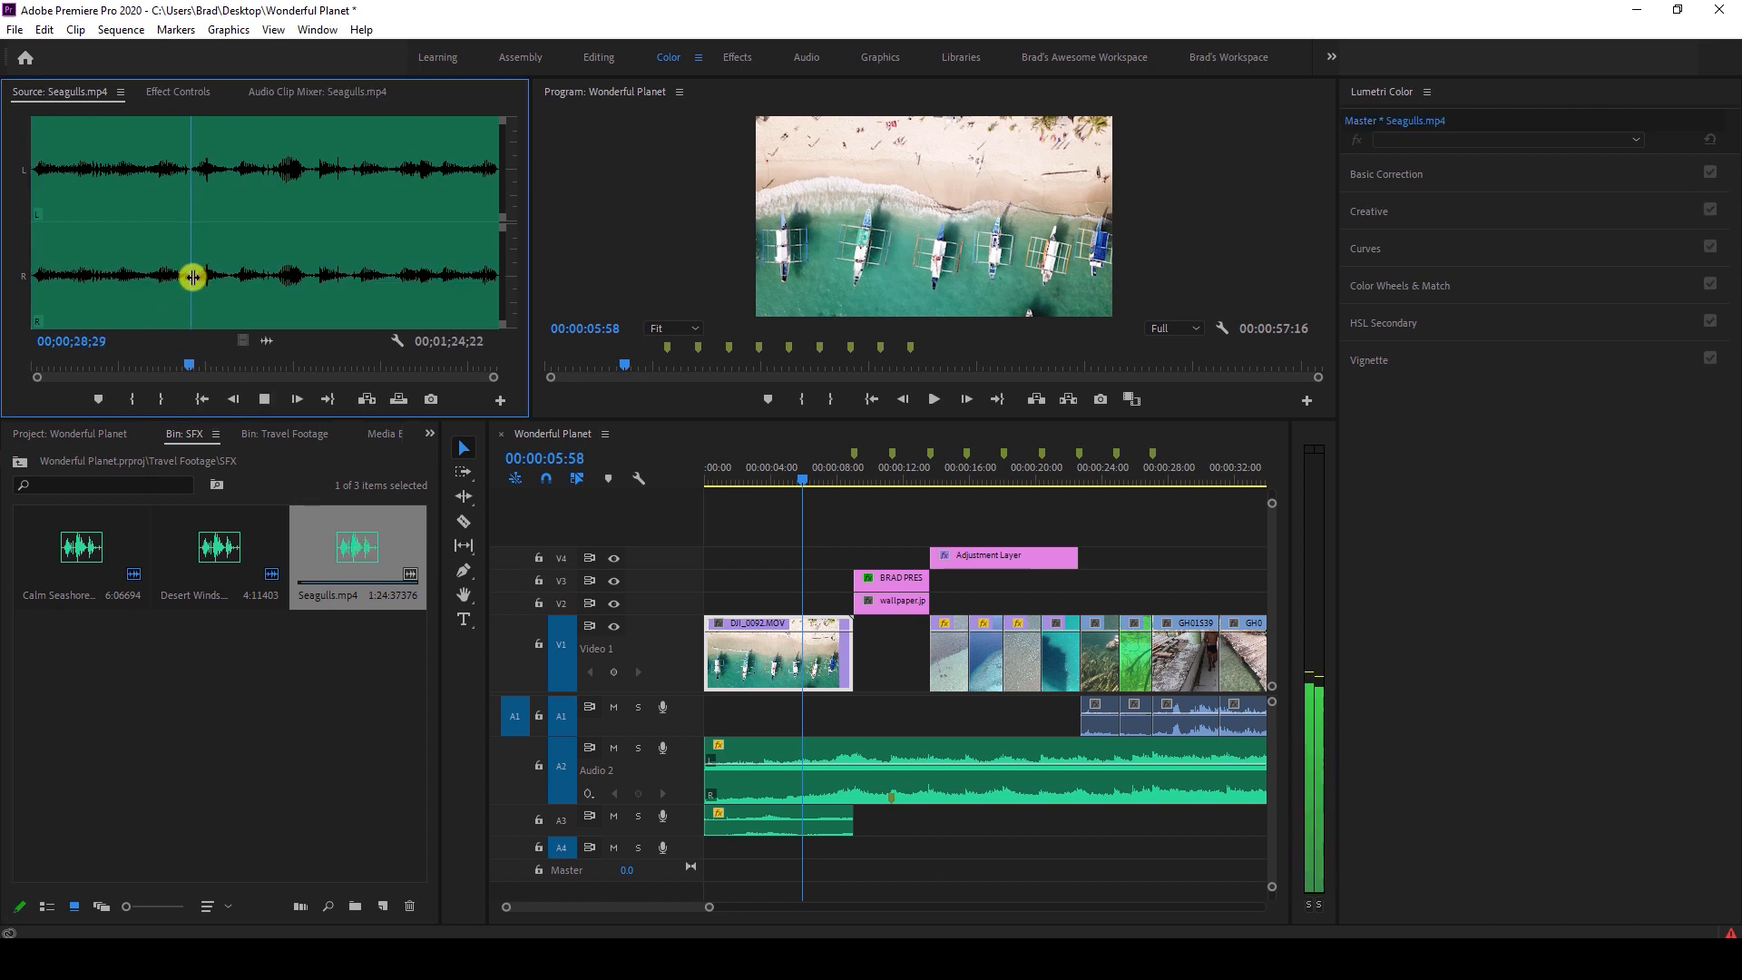
click(133, 399)
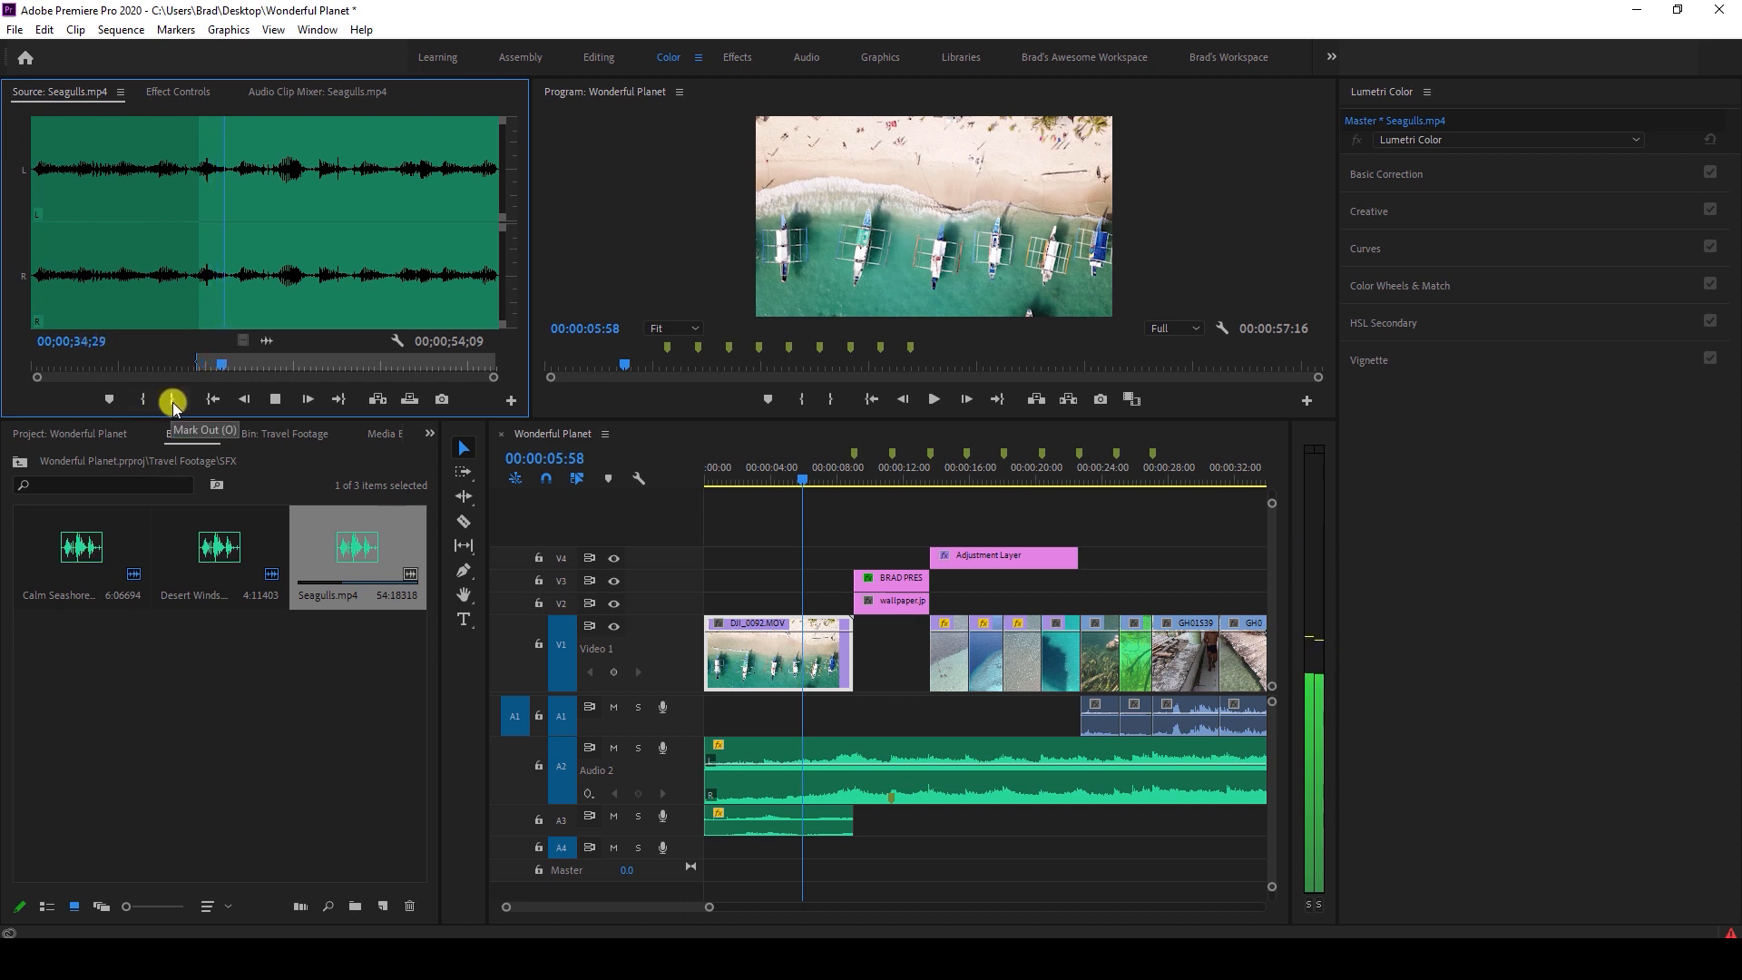
click(173, 402)
click(230, 363)
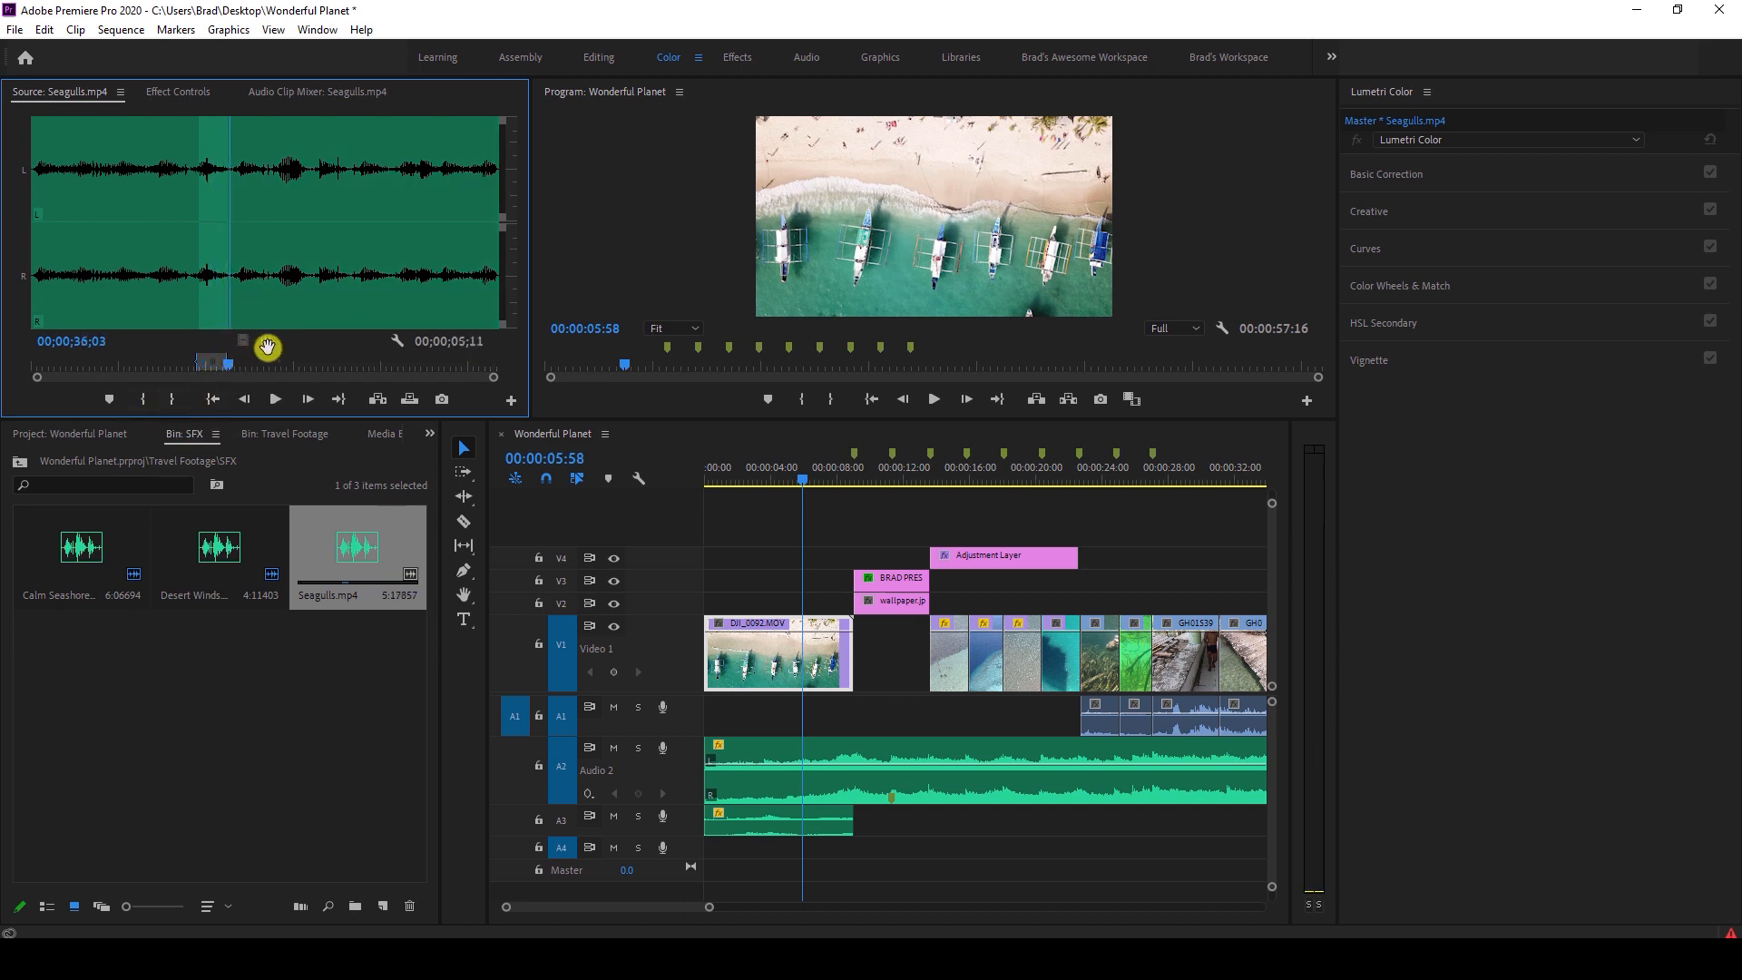
Place the marked Seagulls section on A4 at the sequence start and extend it to the end of DJI_0092.MOV.
drag(266, 340, 710, 849)
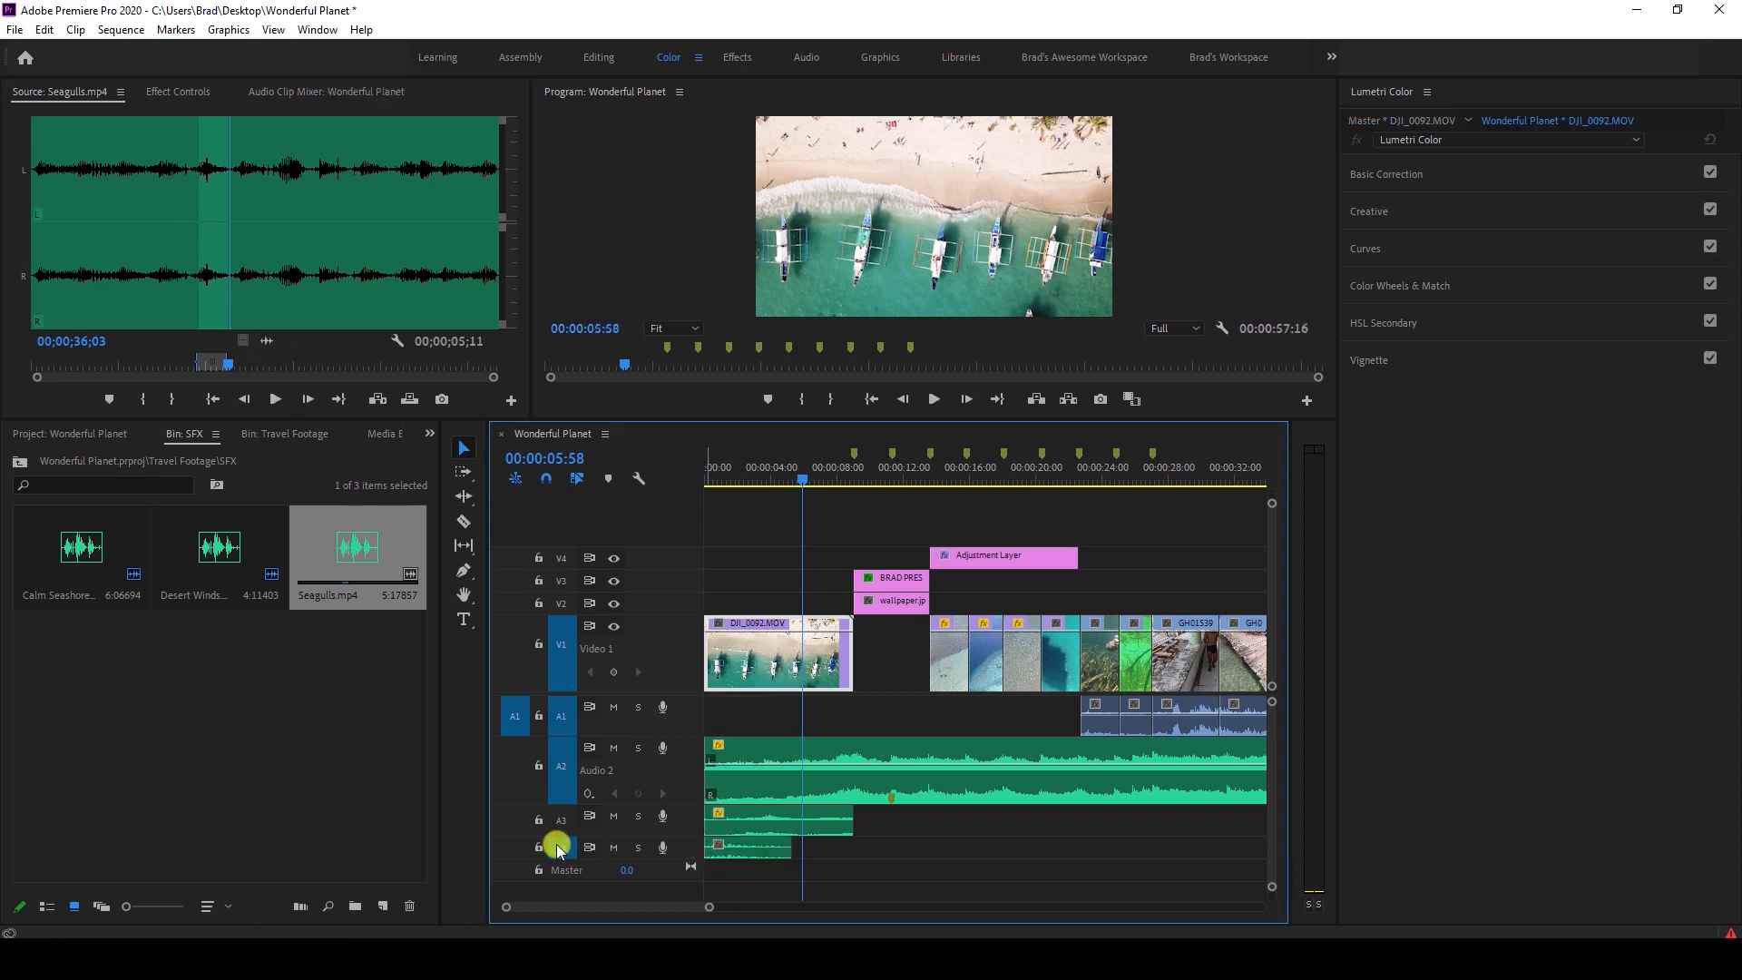
mouse_move(791, 848)
mouse_down()
mouse_move(852, 847)
mouse_move(808, 834)
mouse_up()
scroll(700, 851, up, 3)
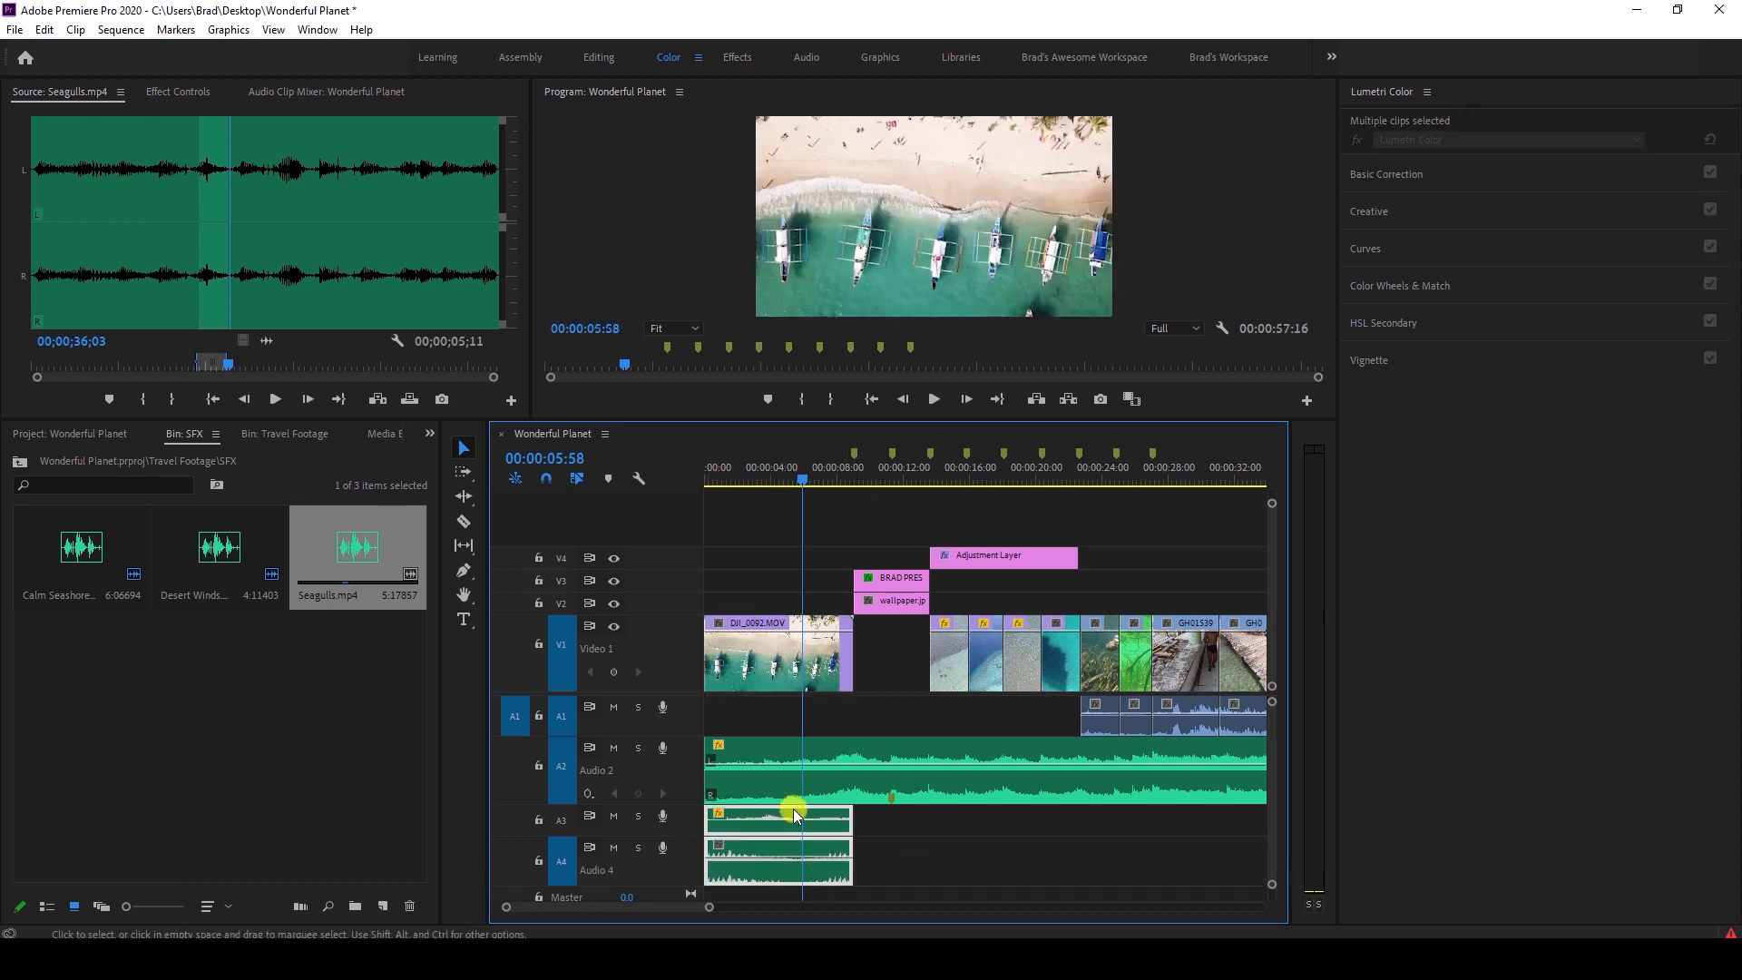
Enlarge the timeline panel further and play the opening with seagulls, seashore and music, stopping at 00:00:05:00.
drag(808, 420, 811, 394)
scroll(677, 738, down, 2)
drag(734, 465, 692, 459)
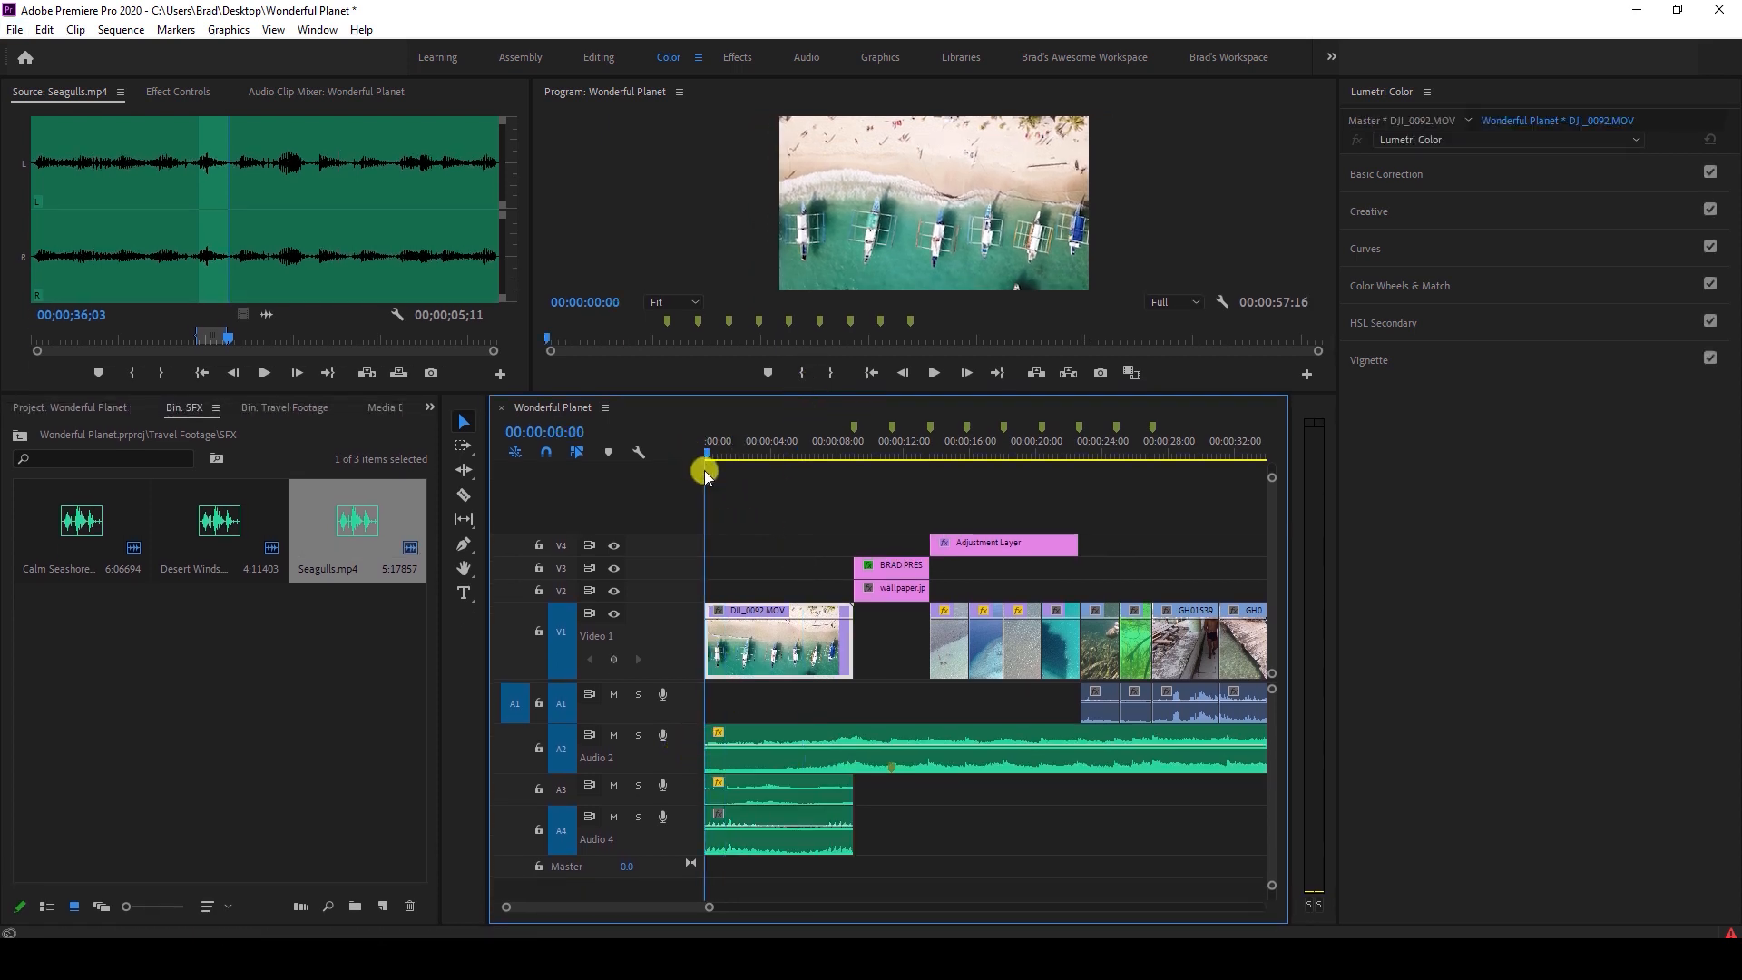
key(space)
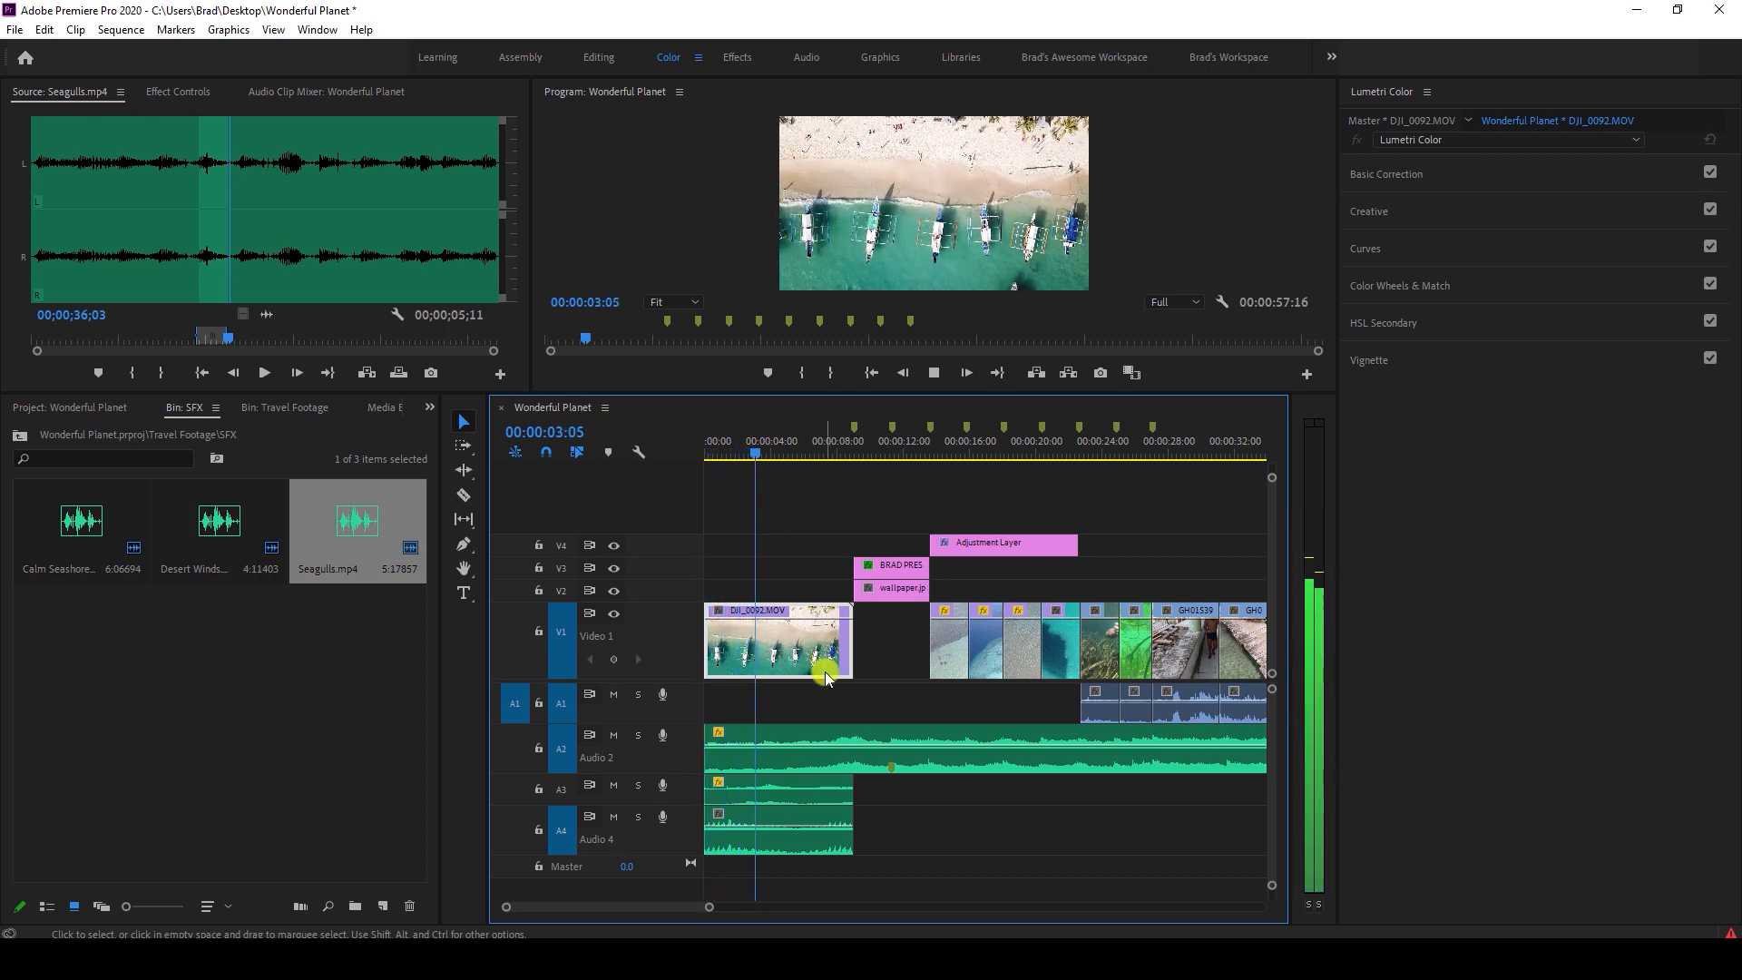
key(space)
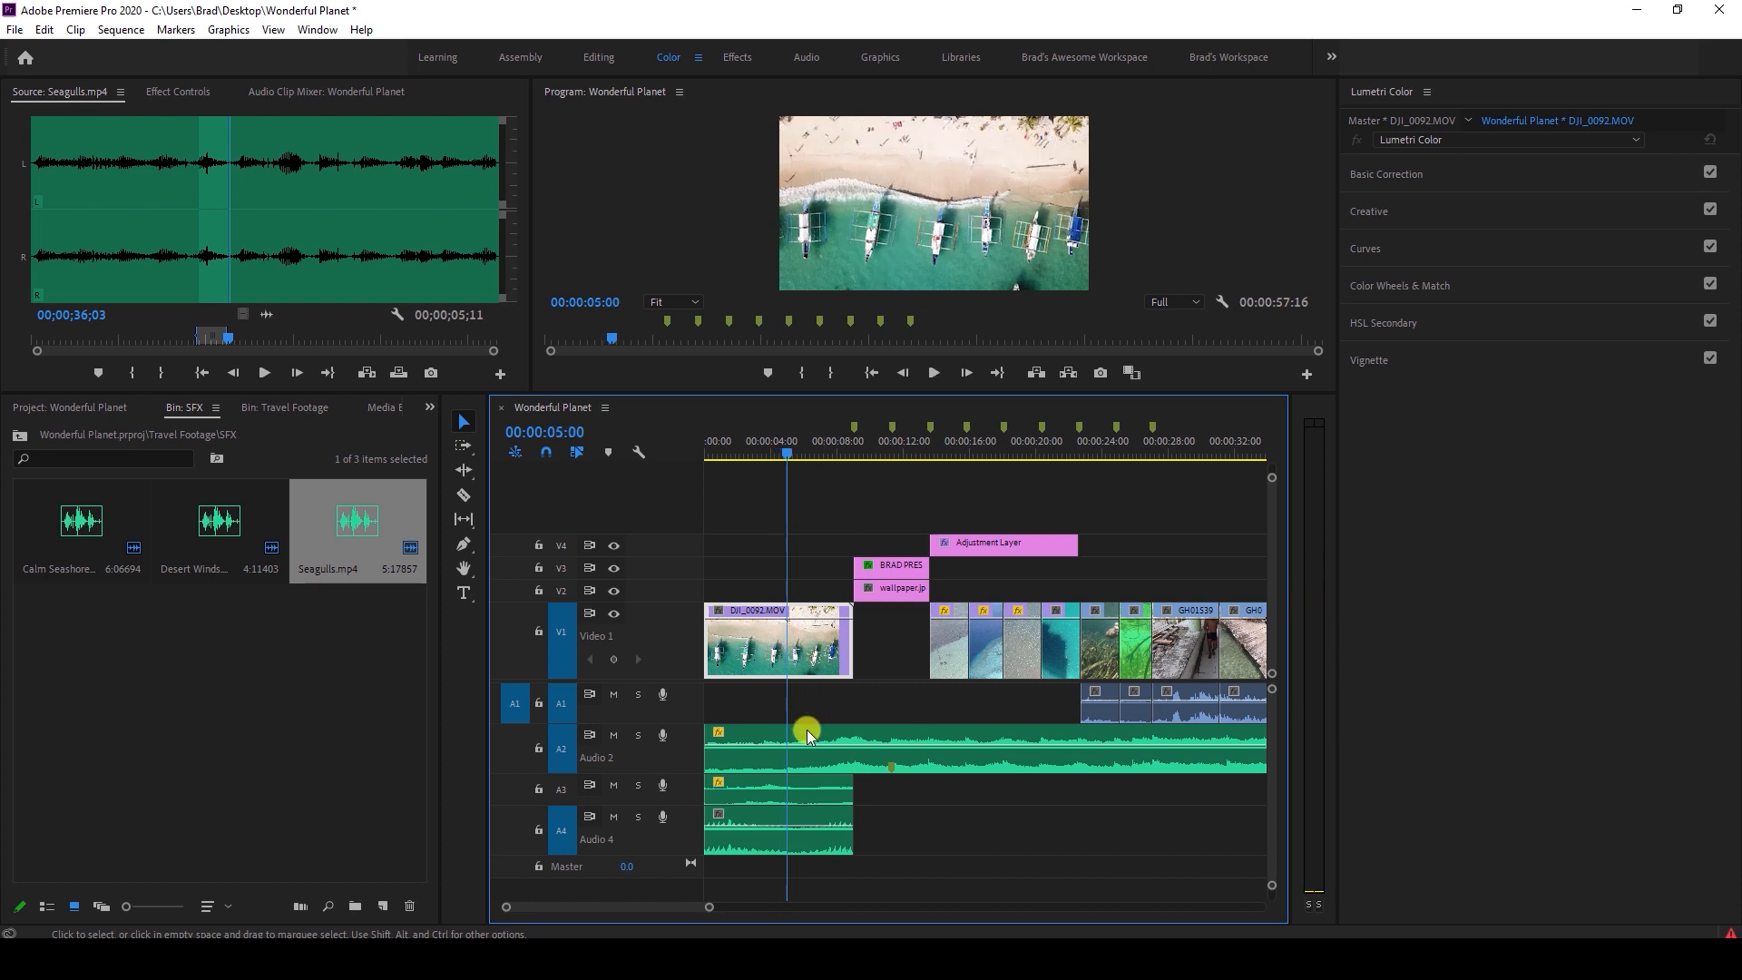
Lower the volume of the Seagulls clip on A4 and play the opening from the sequence start.
drag(755, 829, 751, 852)
click(707, 454)
key(space)
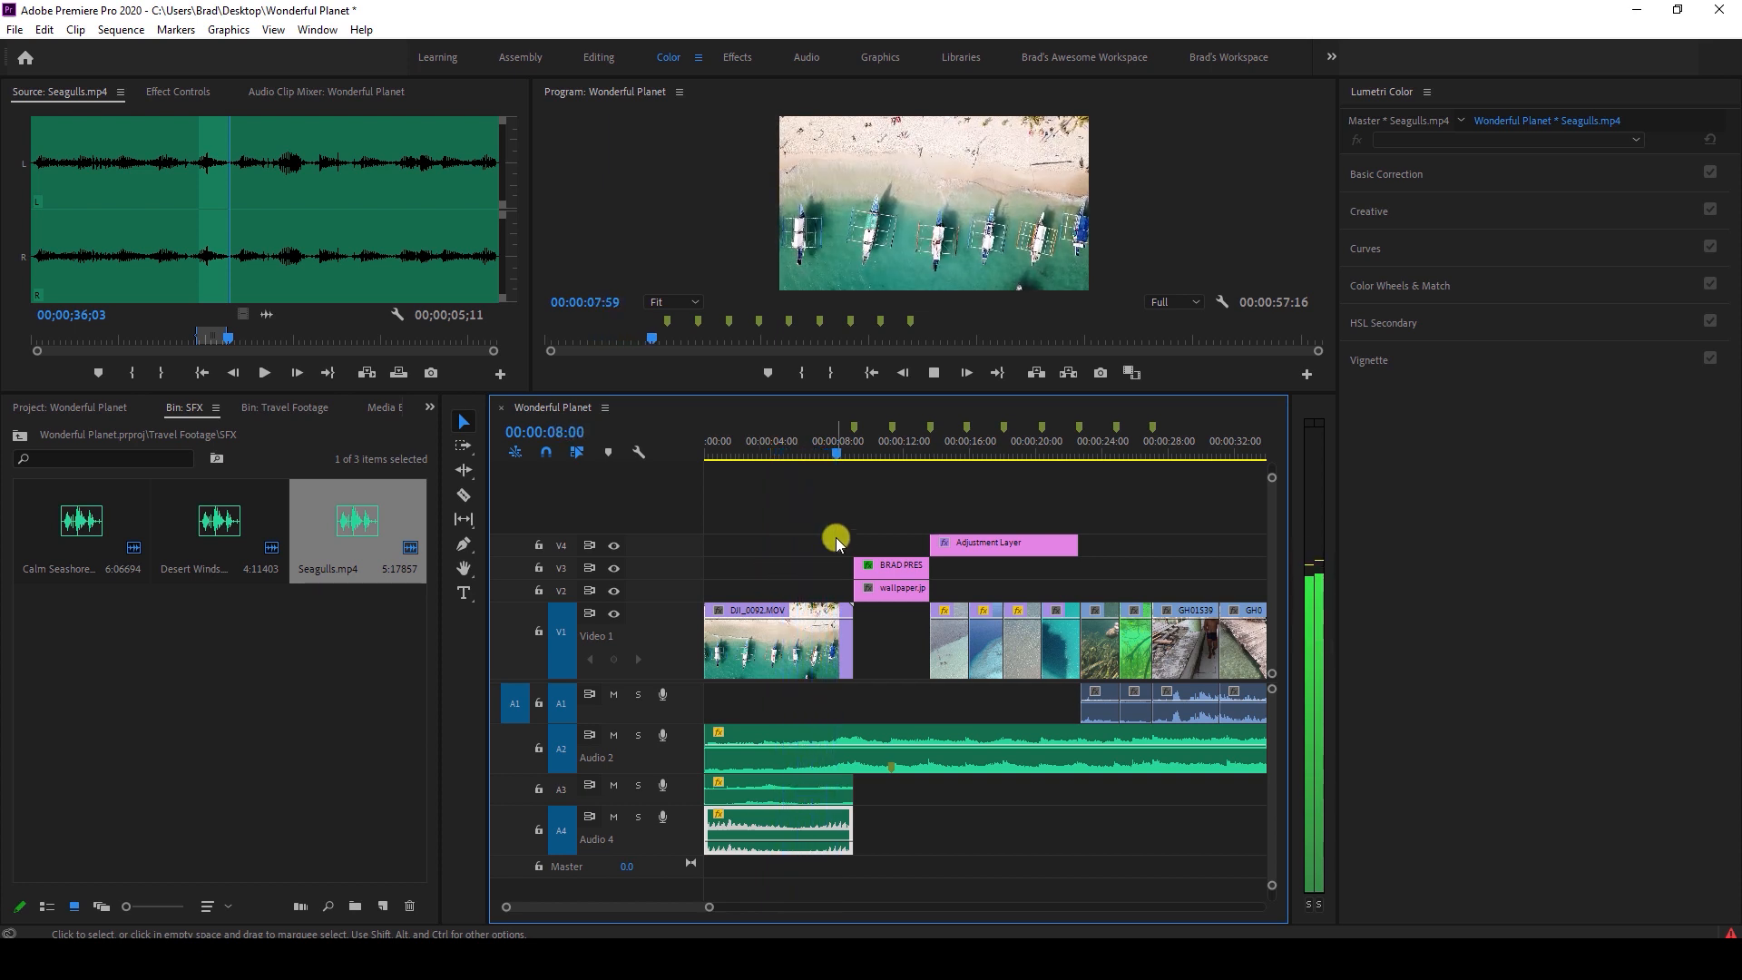
key(space)
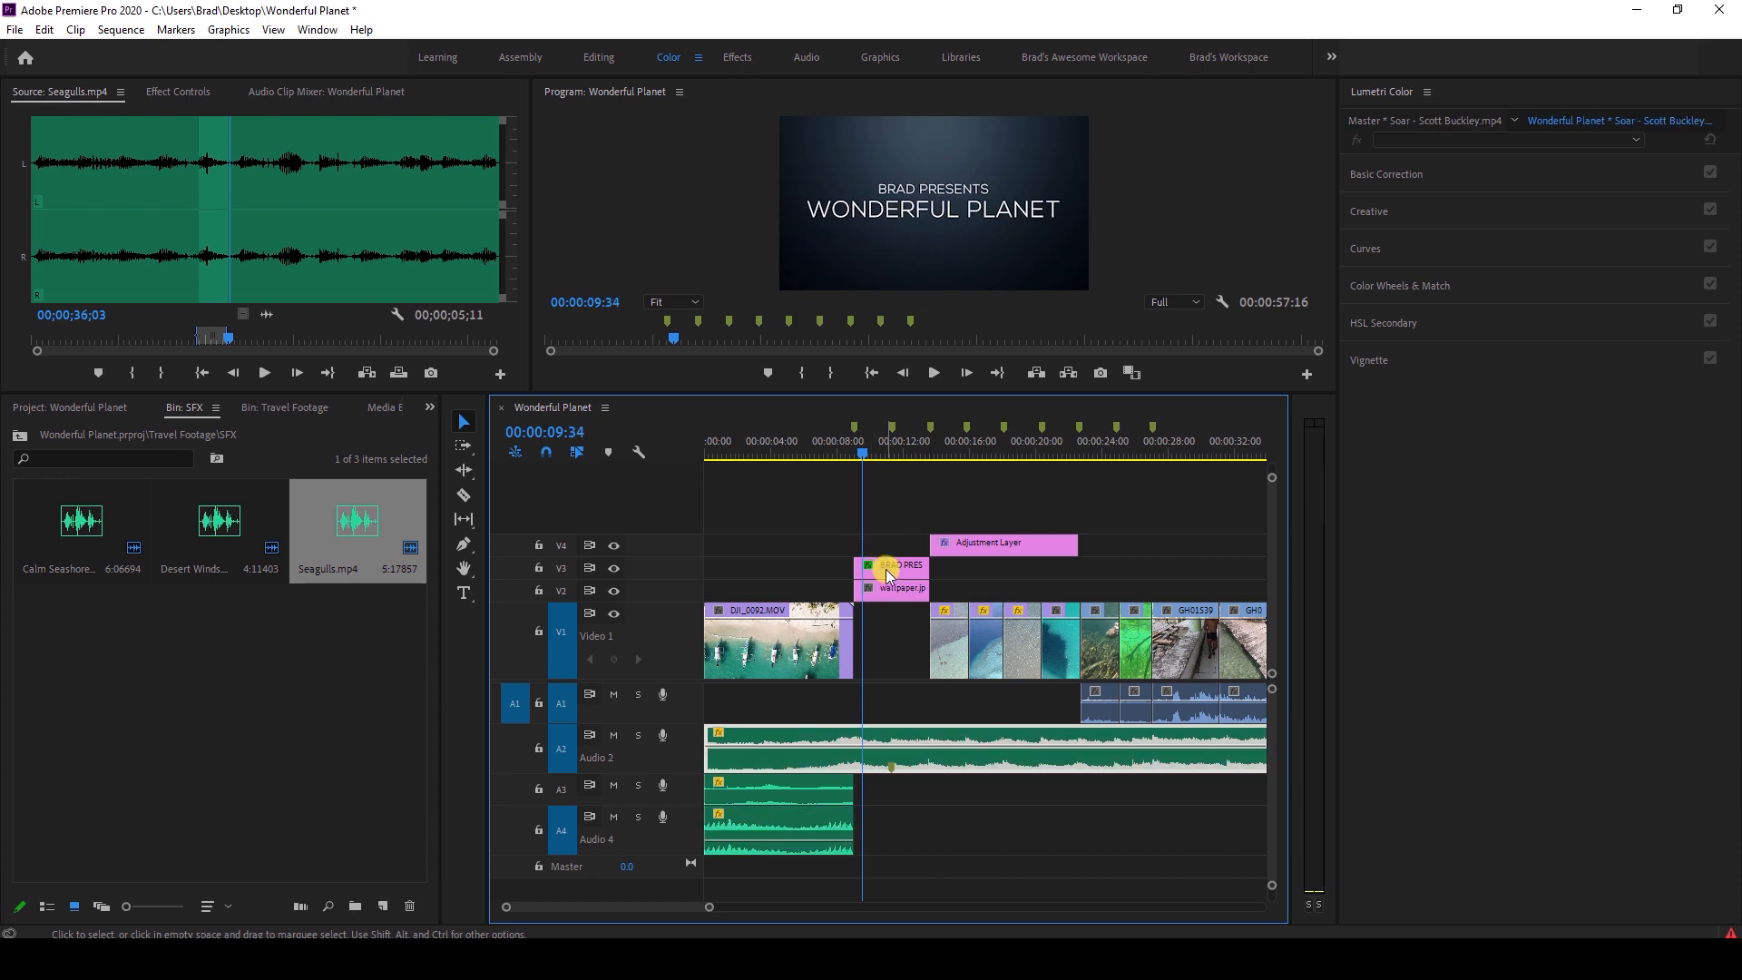
Look over the seashore and seagull sound effect clips on A3 and A4 in relation to the whole sequence.
key(minus)
key(minus)
key(minus)
drag(810, 794, 710, 842)
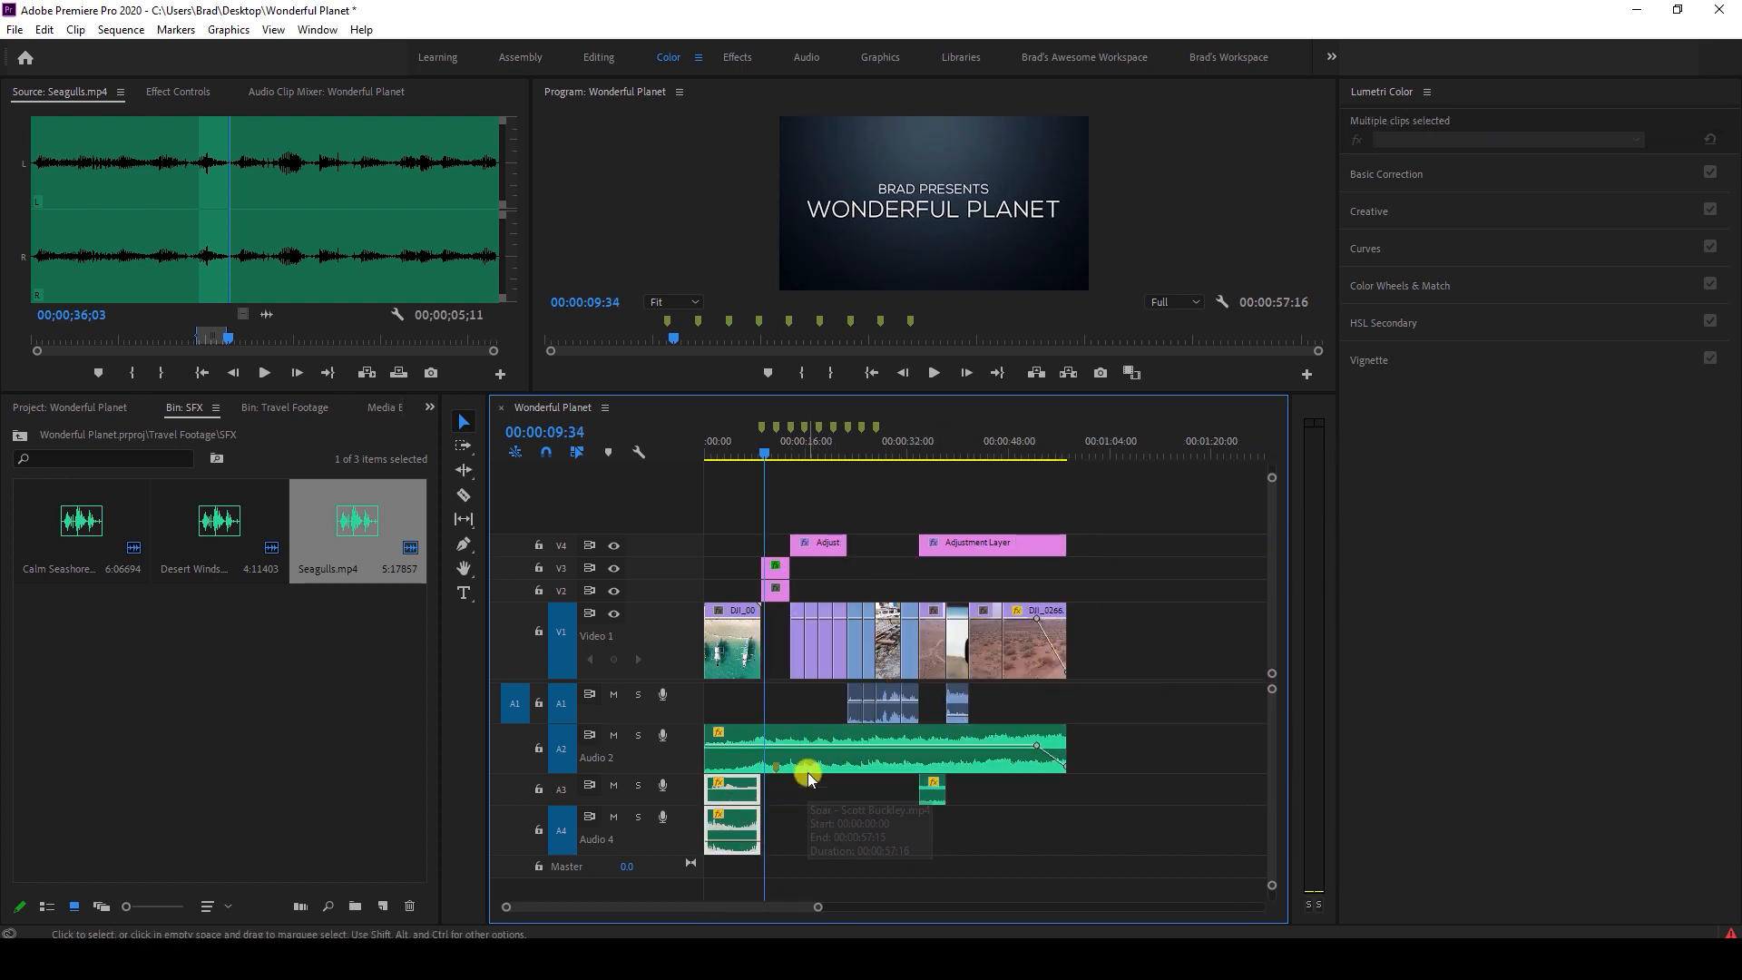
click(778, 796)
click(728, 828)
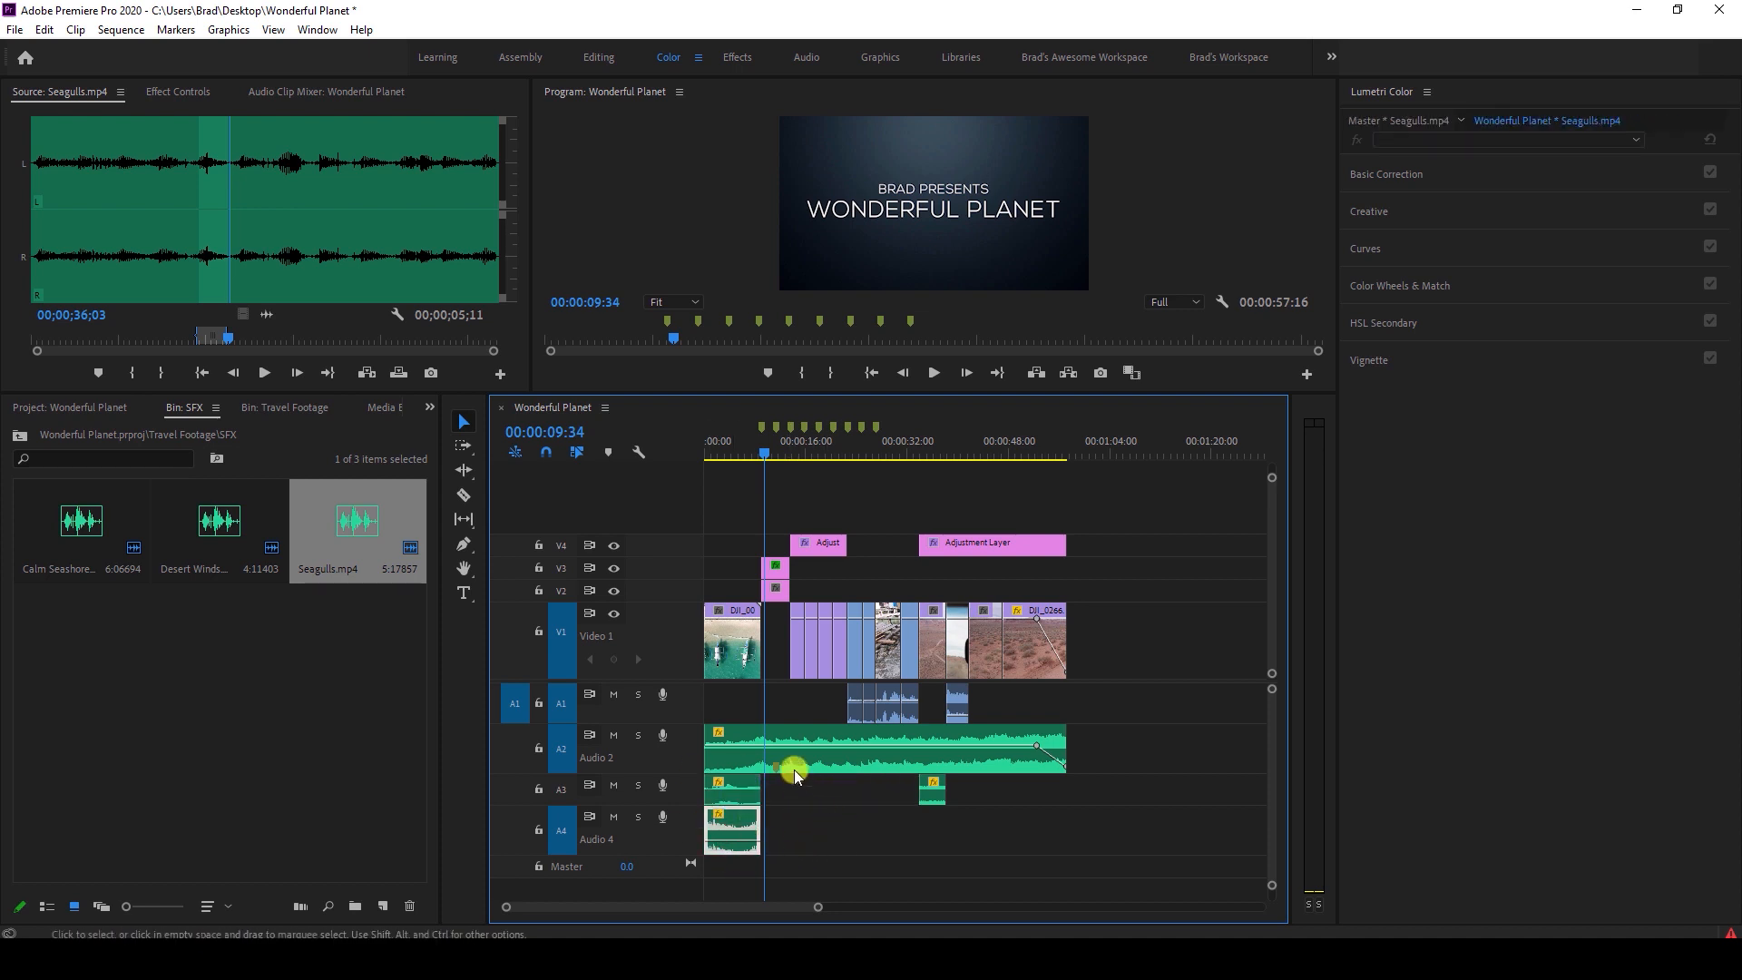
click(731, 447)
drag(812, 848, 748, 717)
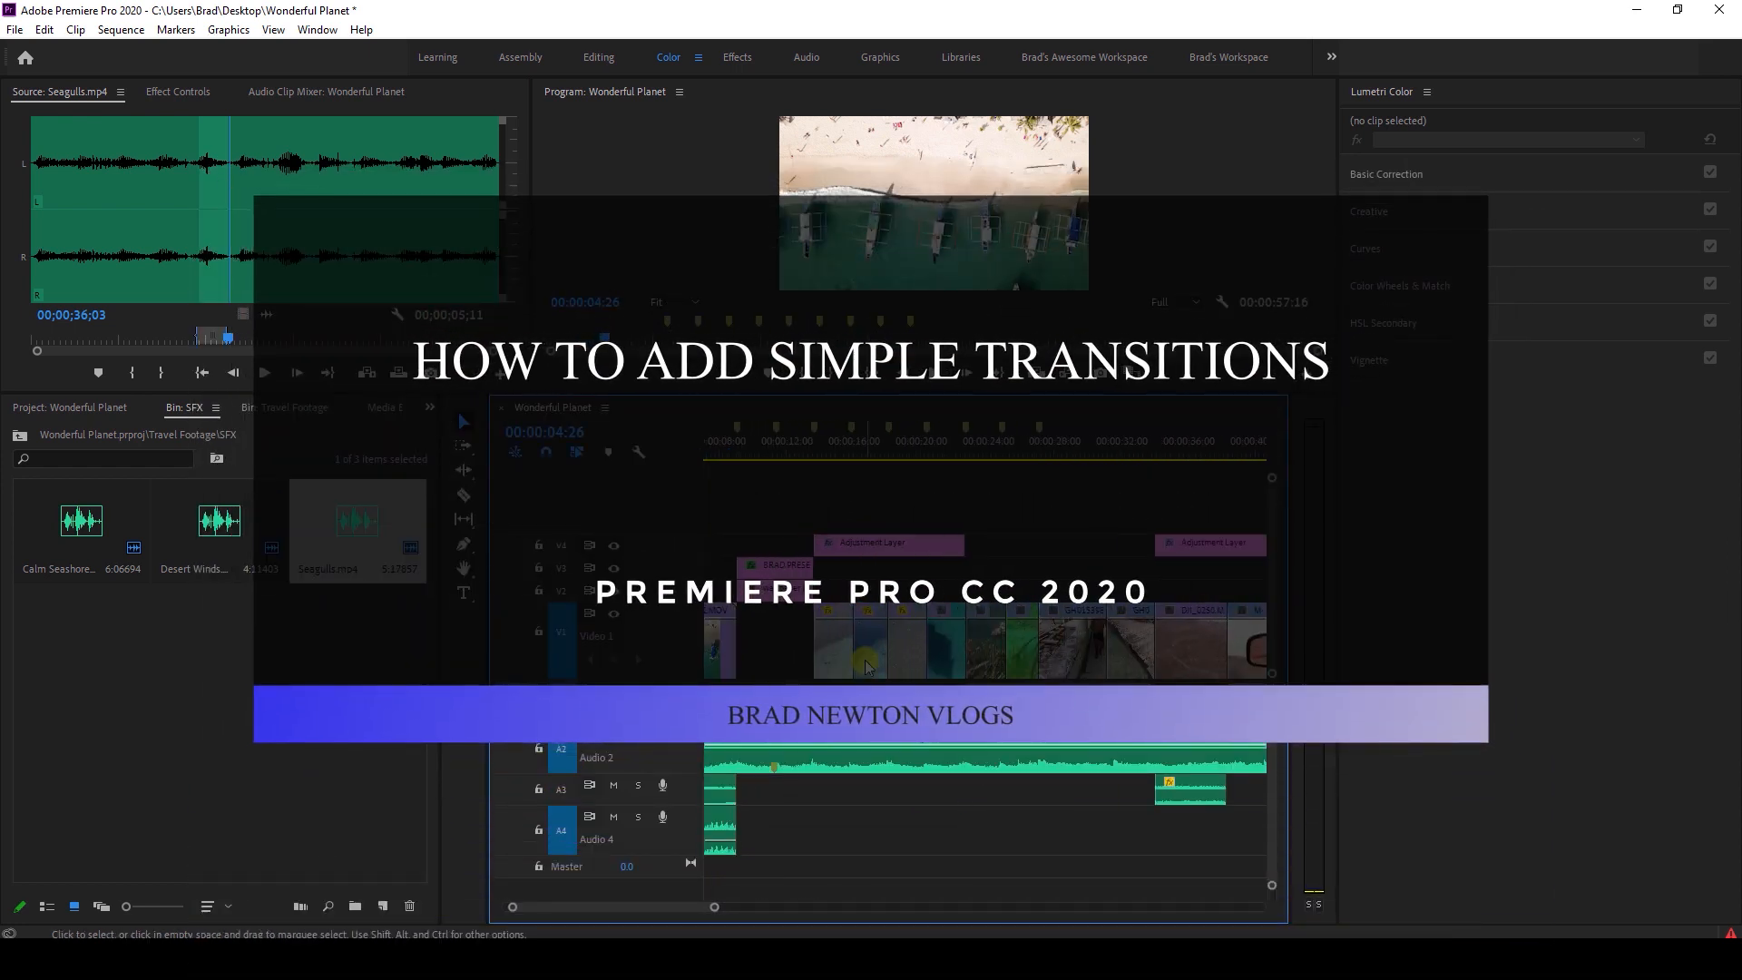
scroll(868, 666, up, 3)
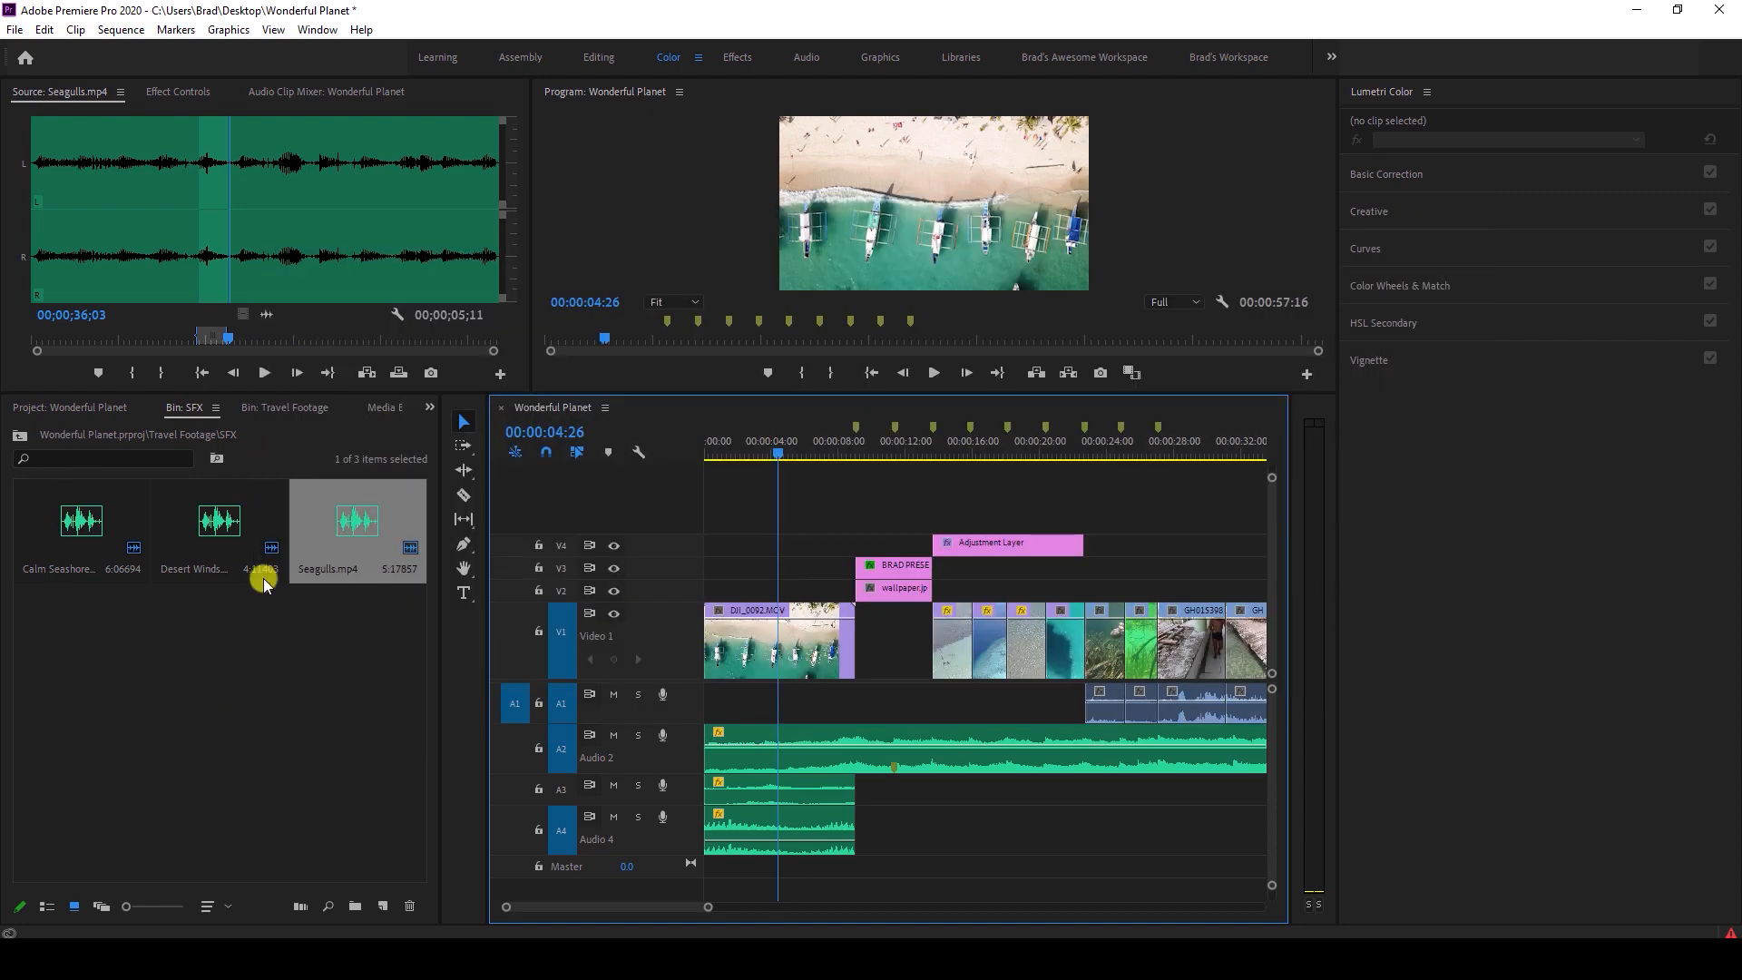
Show the effects library, expand Video Transitions and look over its Dissolve, Zoom and Wipe categories.
click(264, 642)
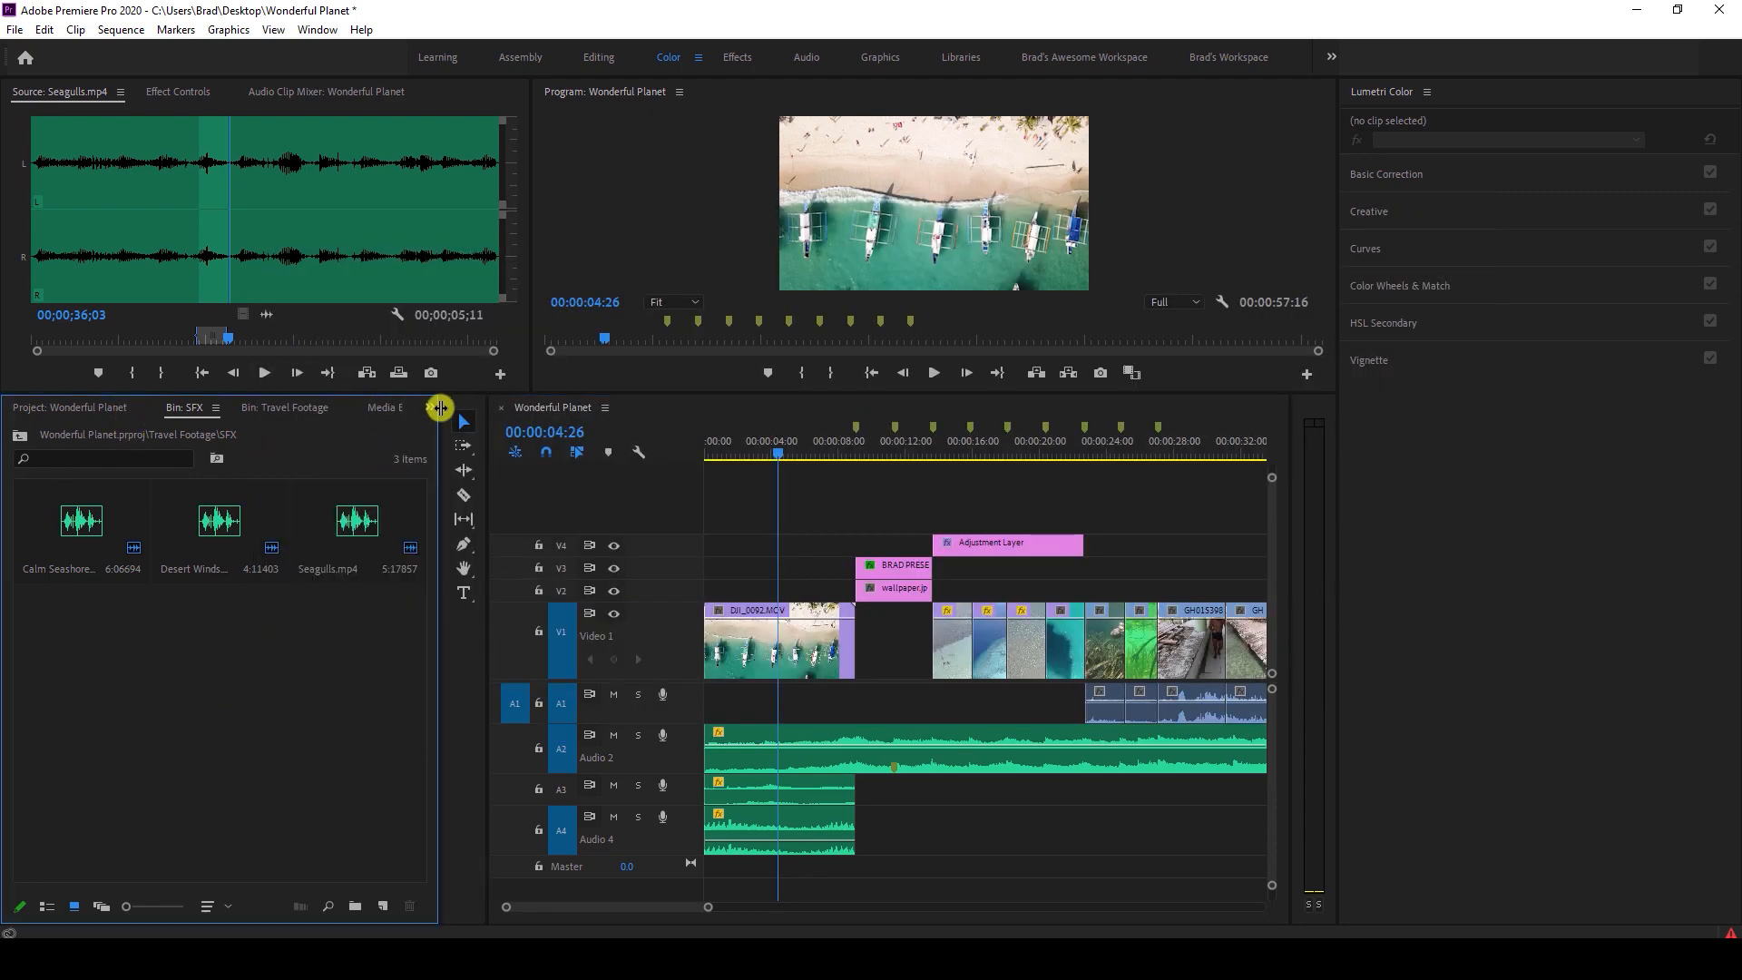
click(430, 408)
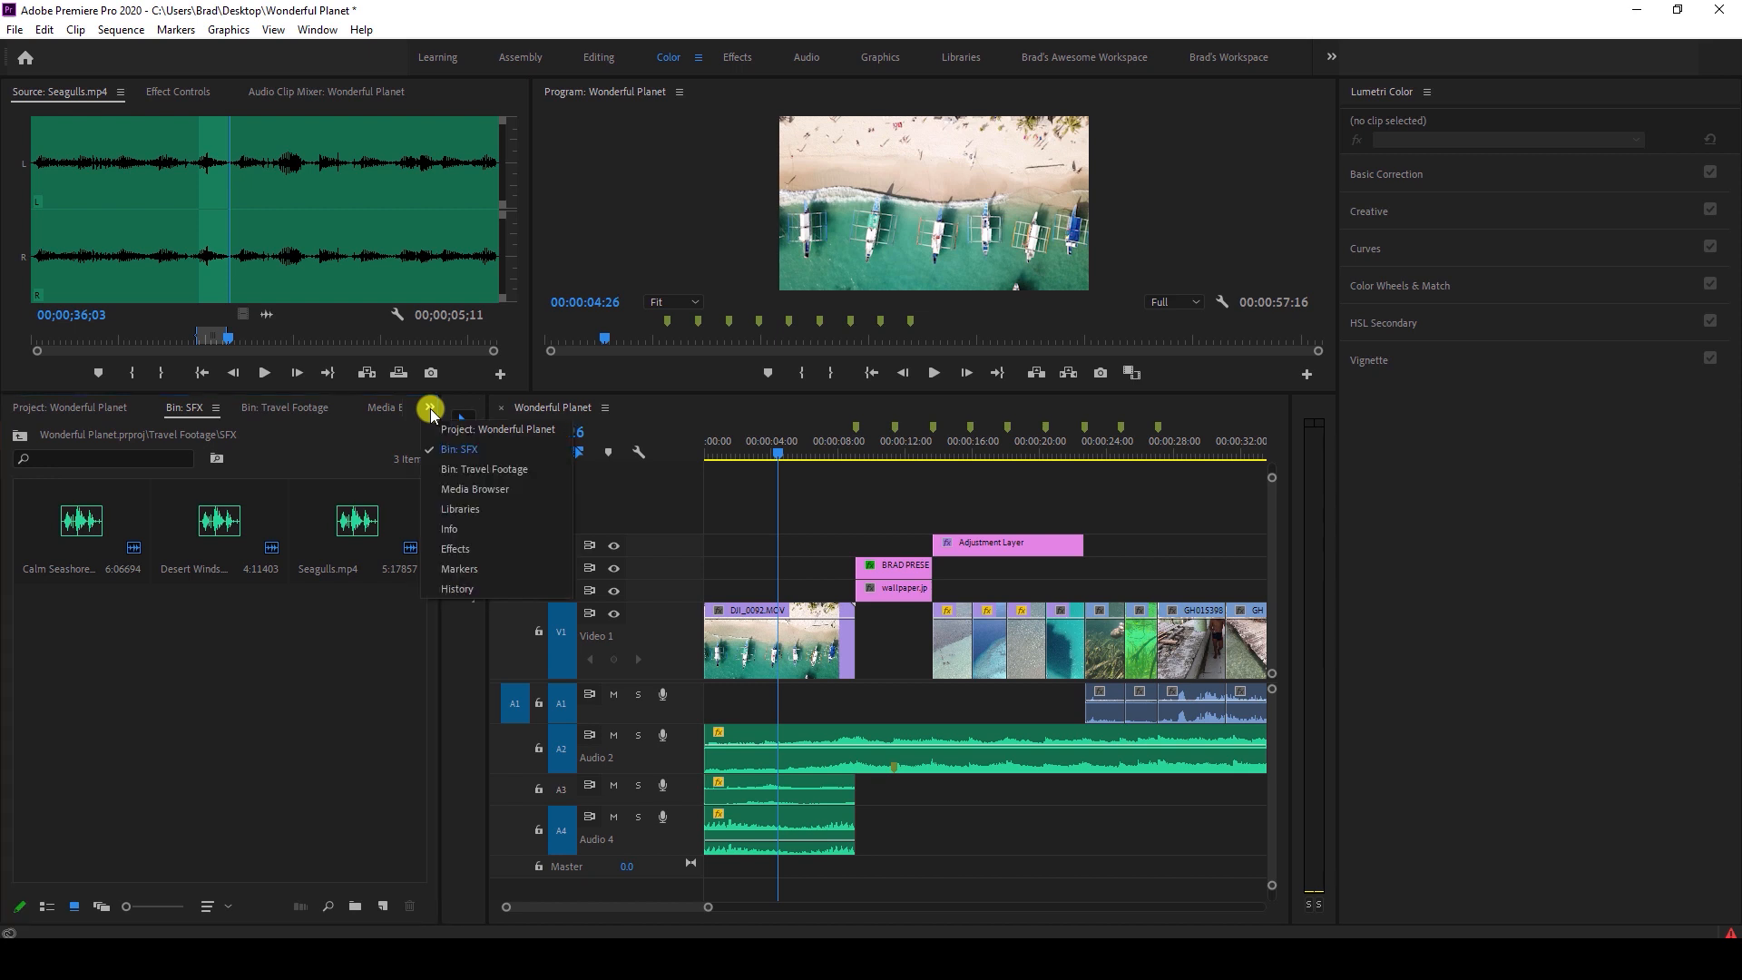
click(455, 551)
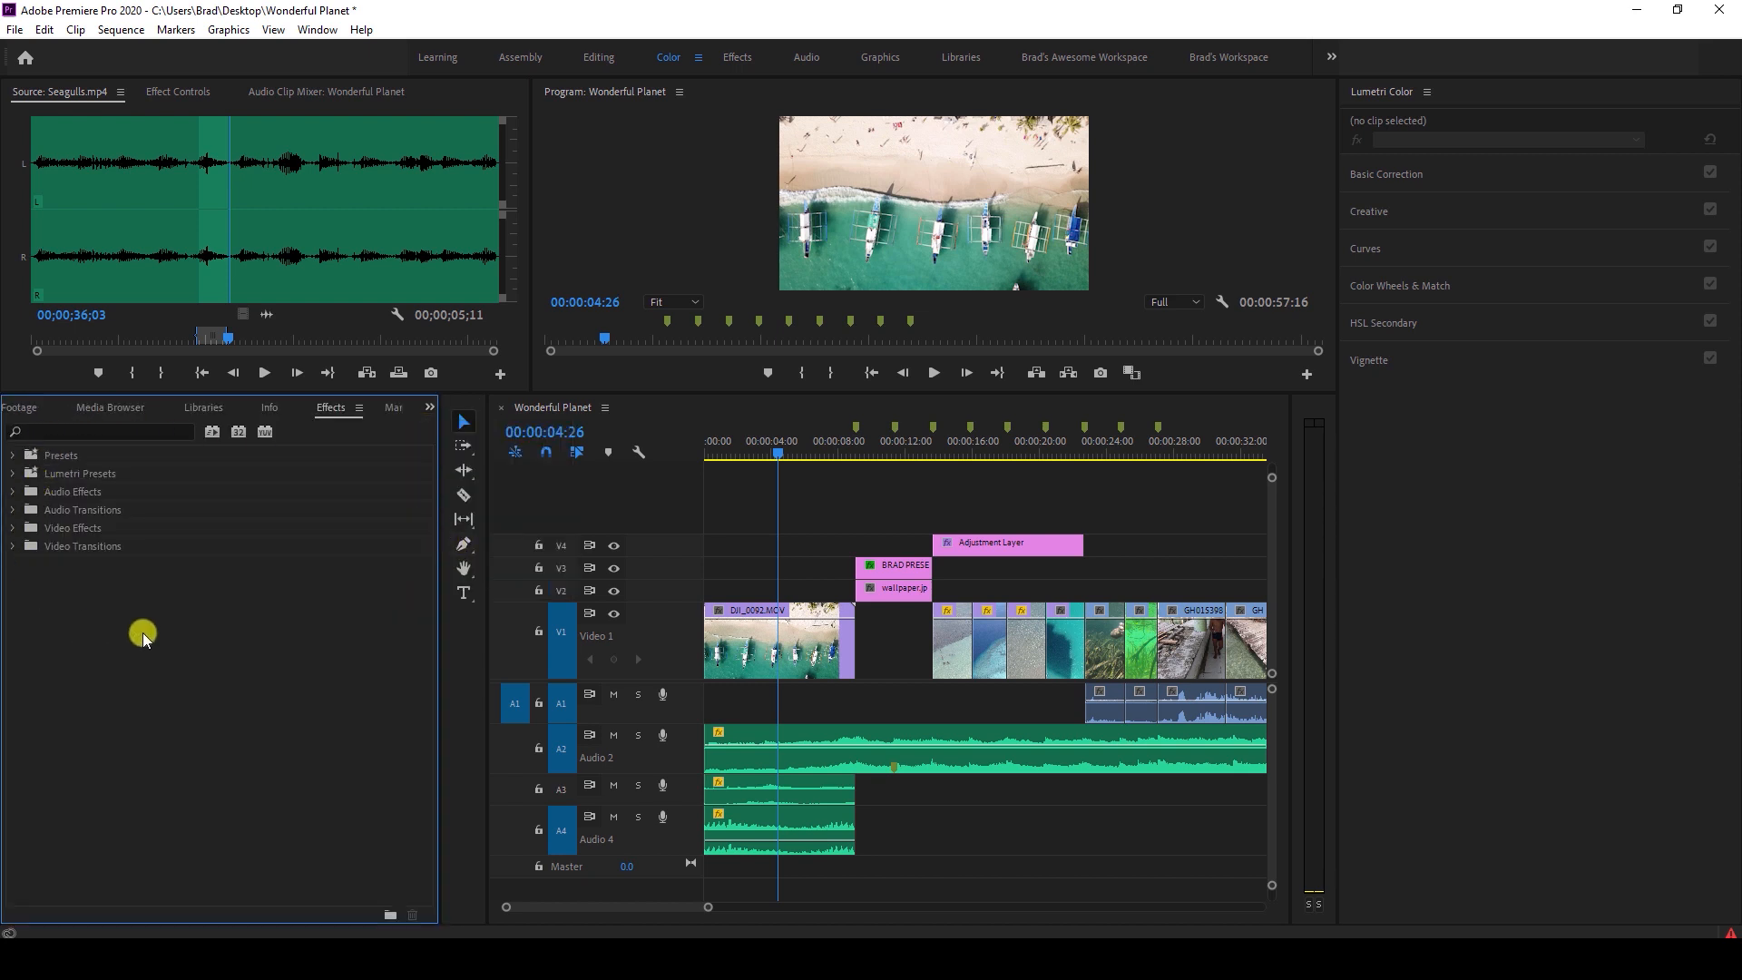
click(69, 493)
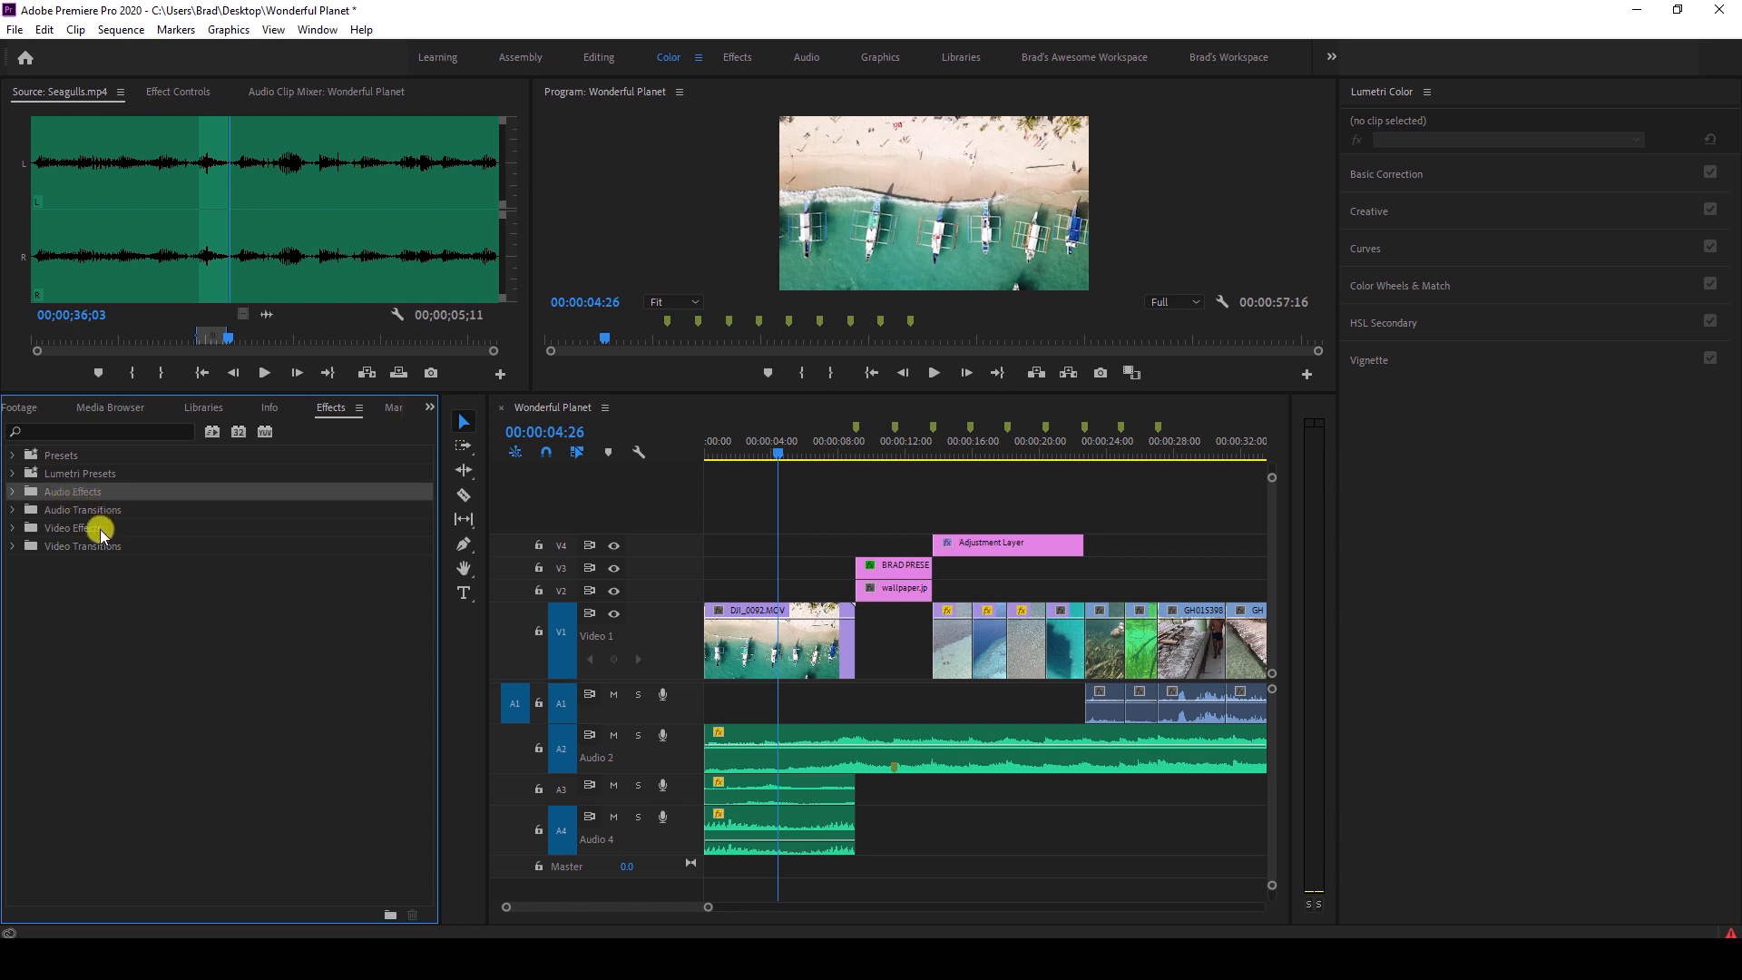
click(100, 532)
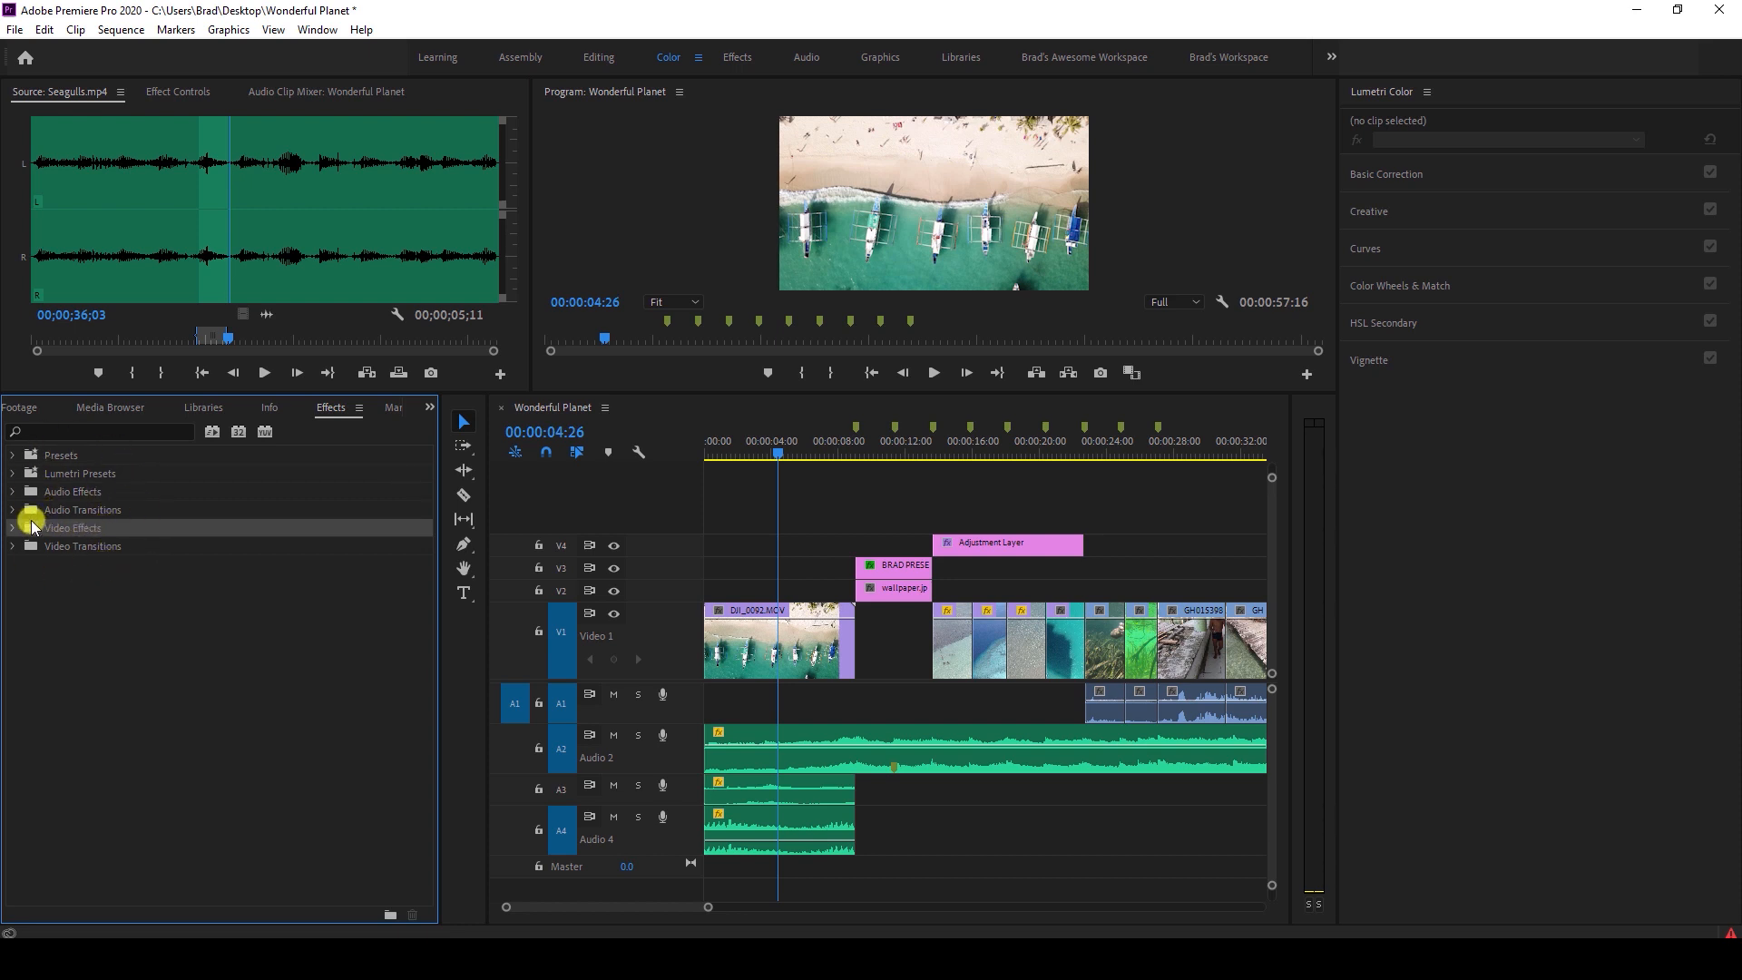
click(22, 548)
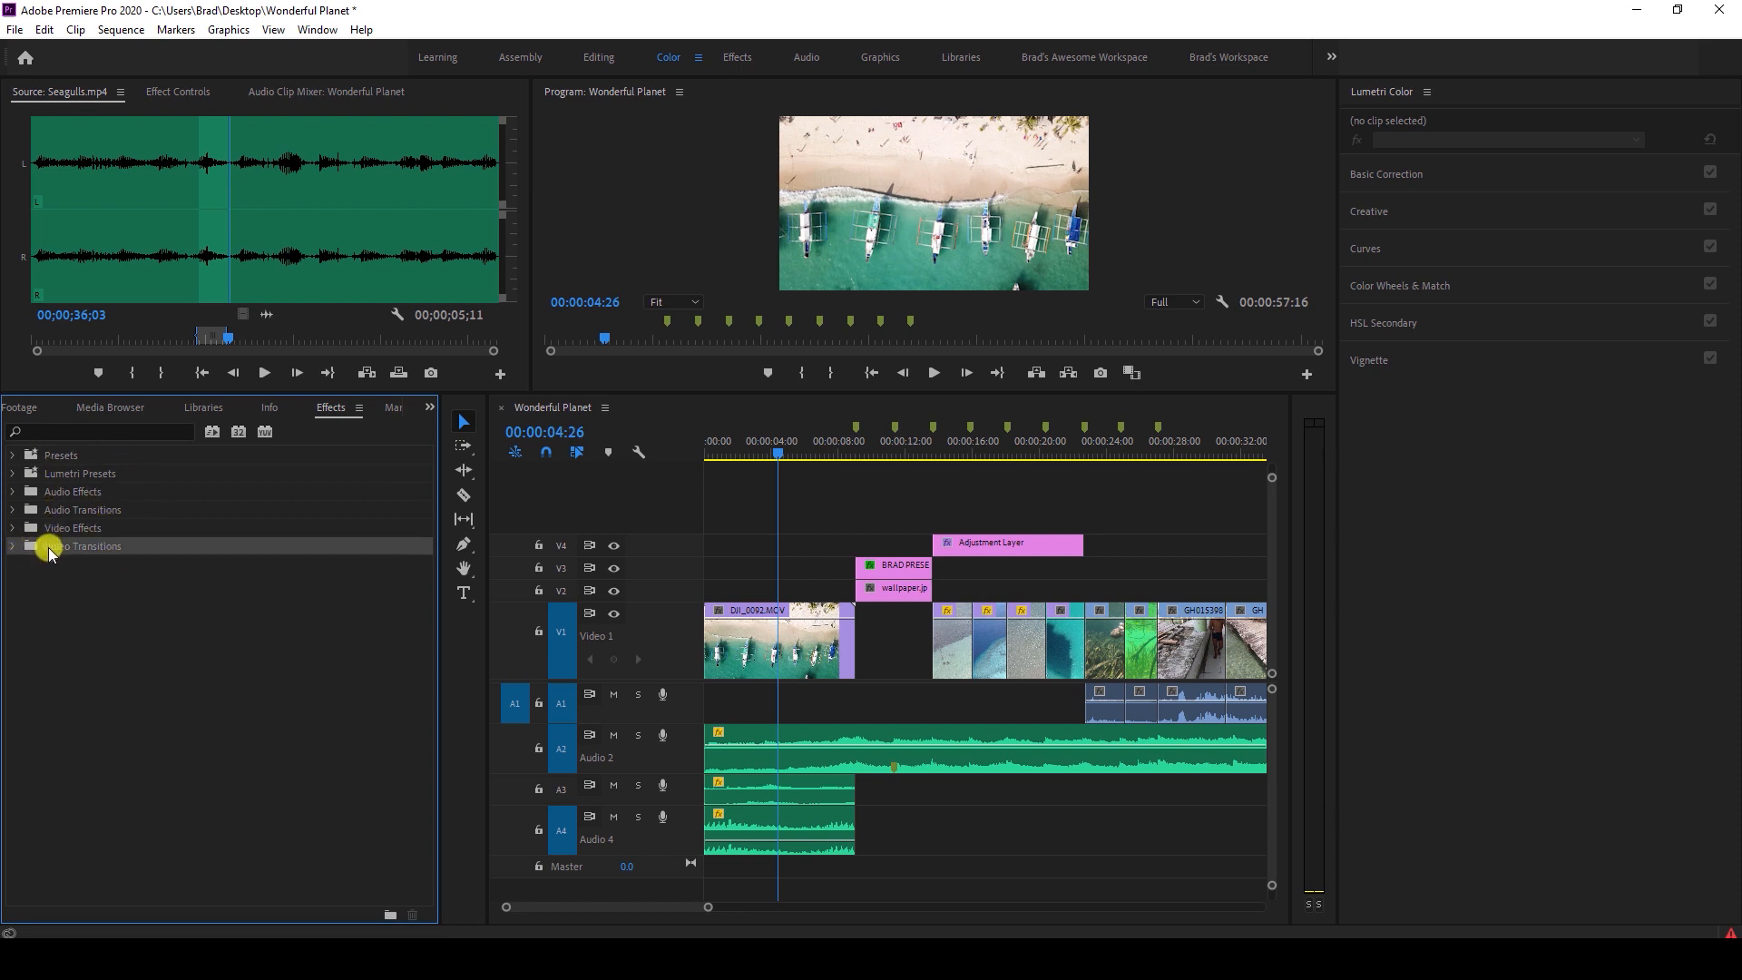
click(47, 530)
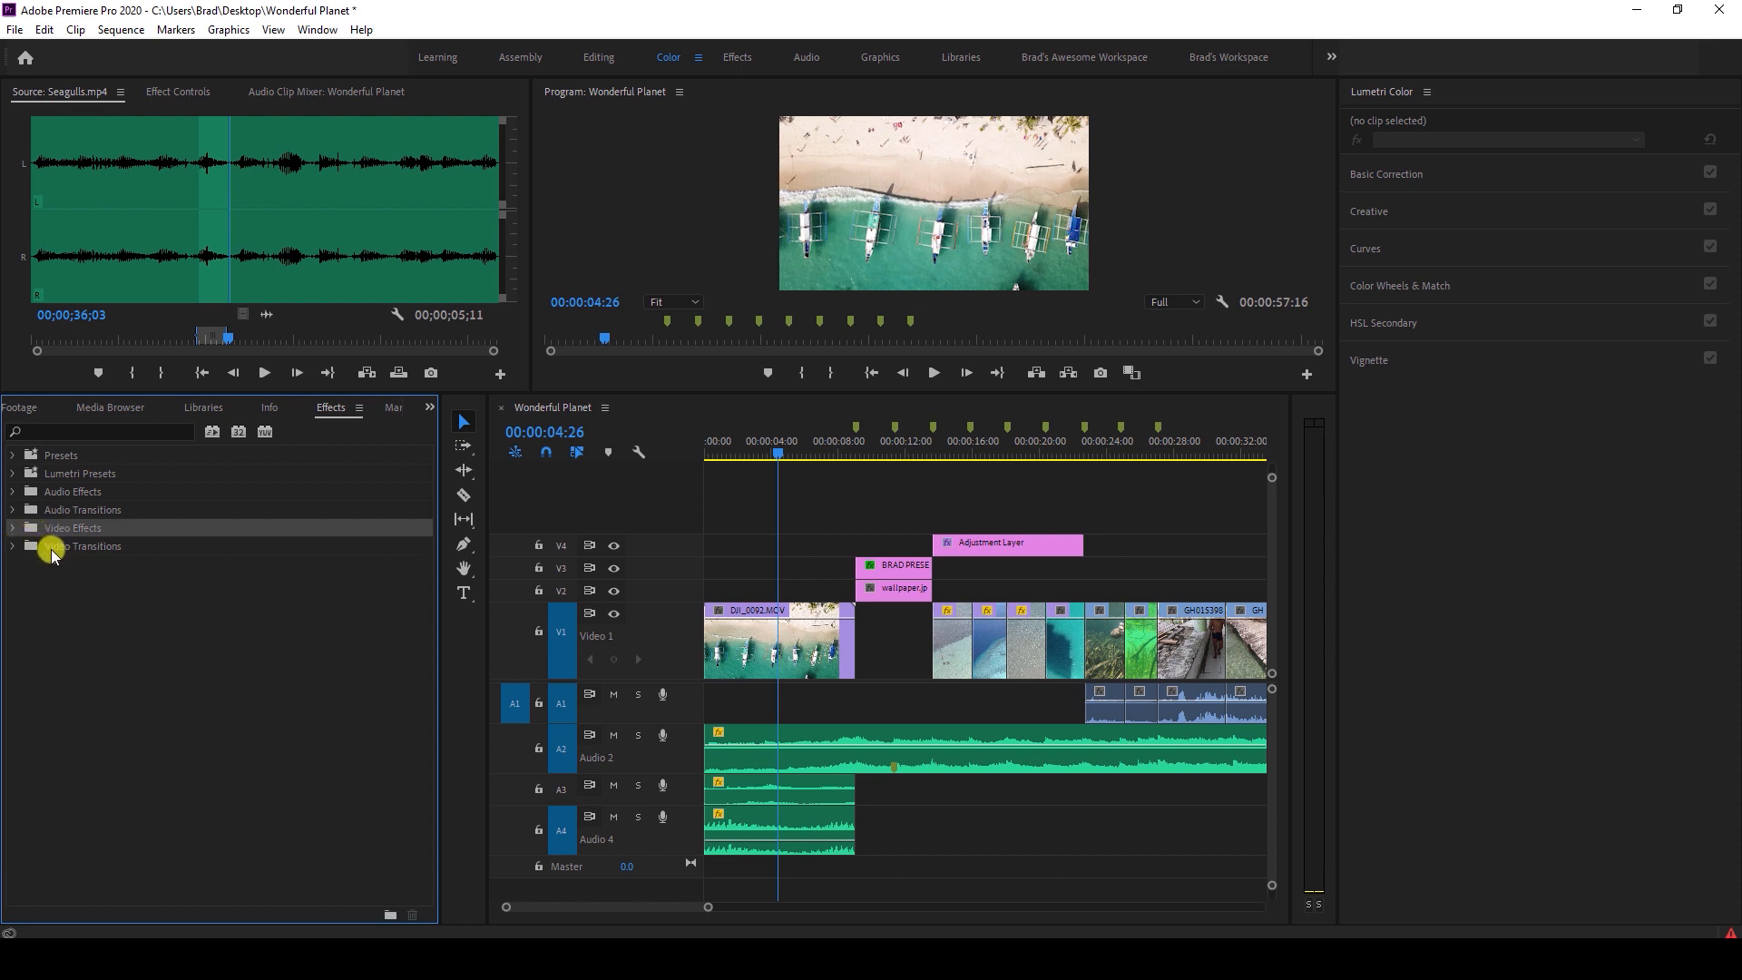
click(51, 547)
click(13, 547)
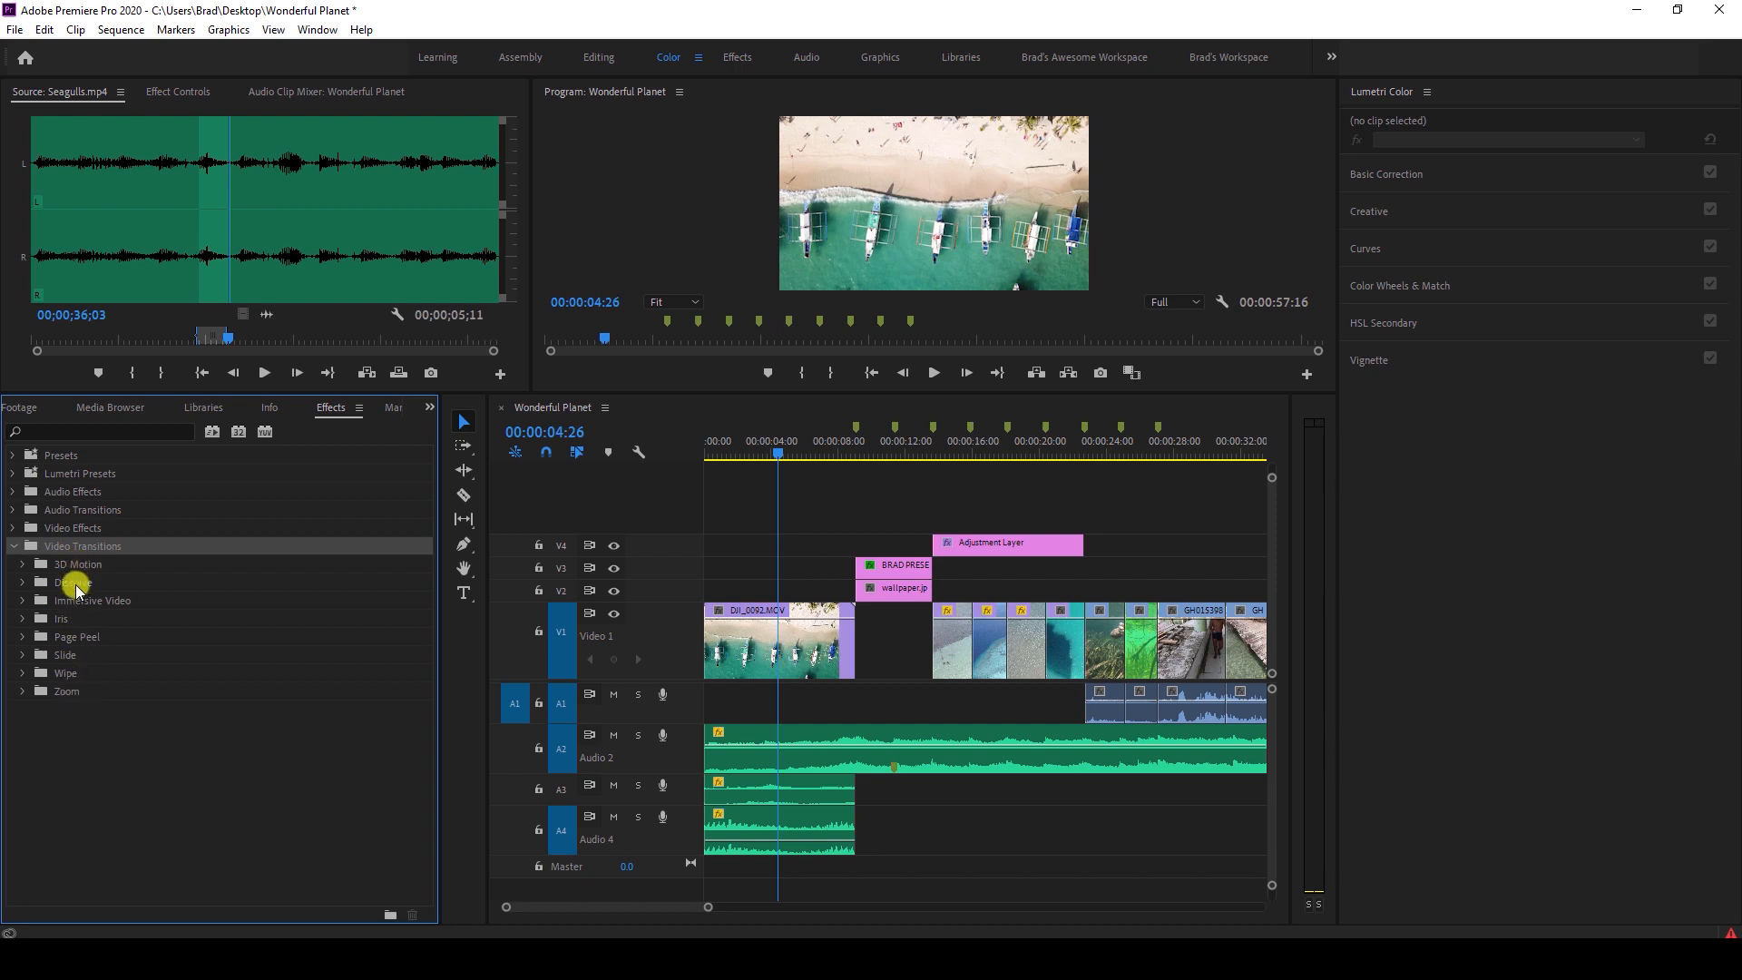
click(75, 584)
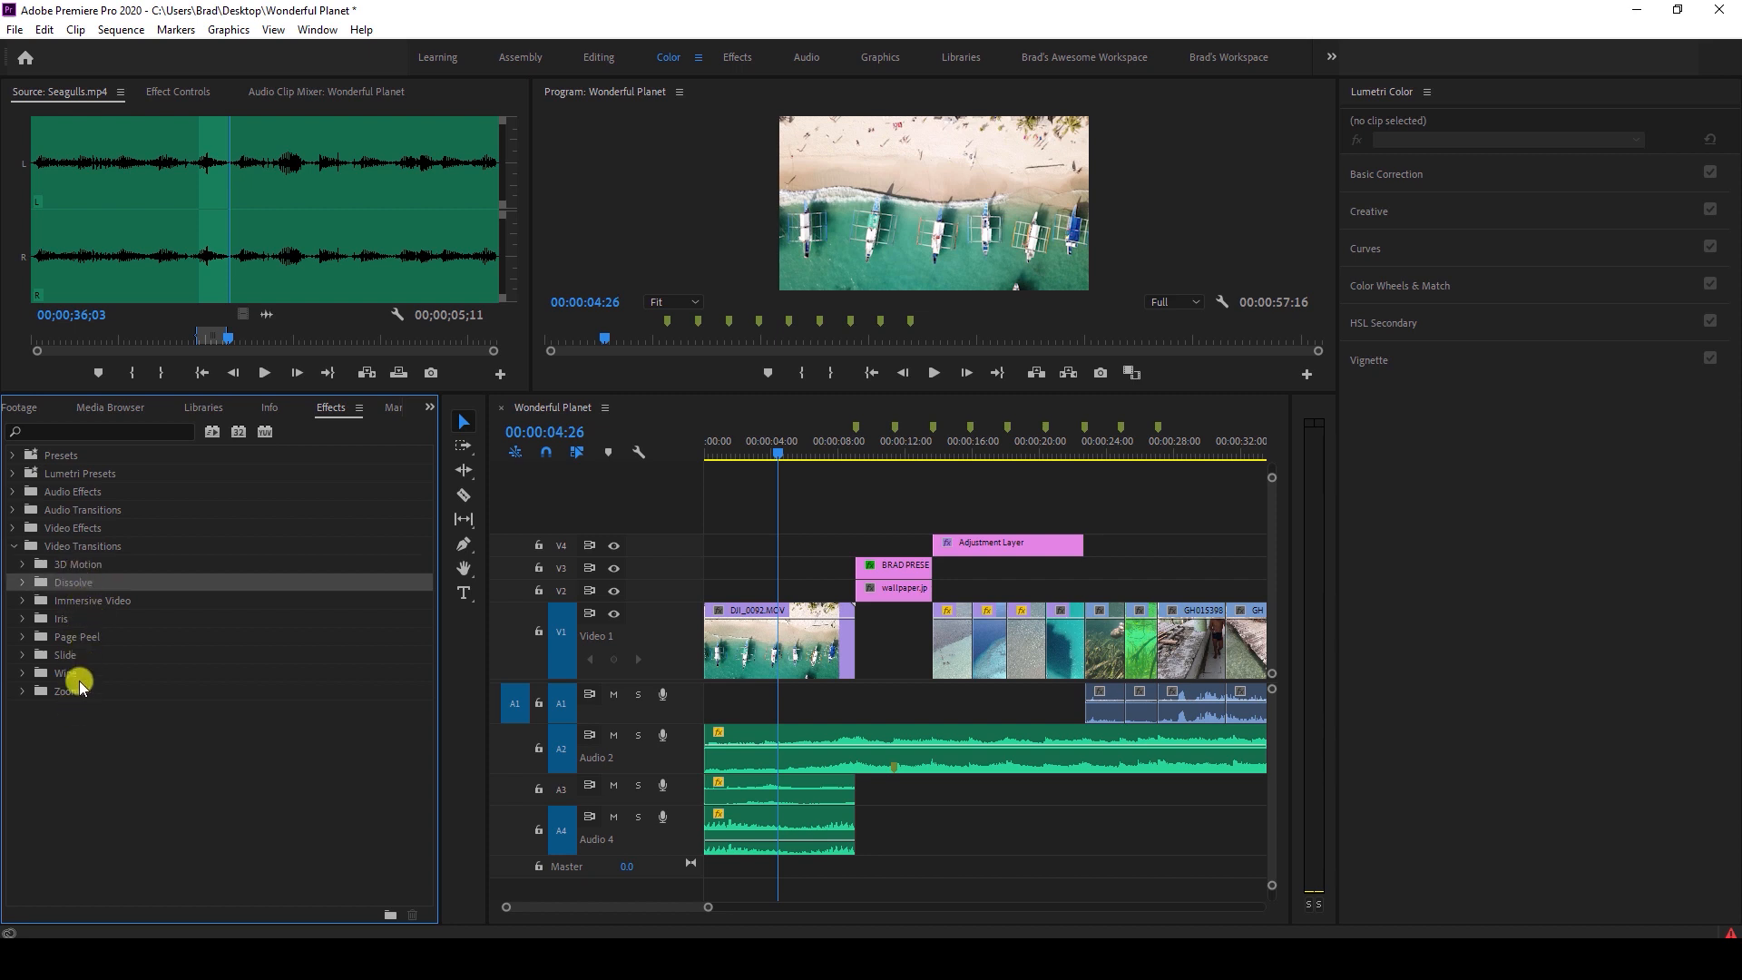
click(69, 689)
click(71, 675)
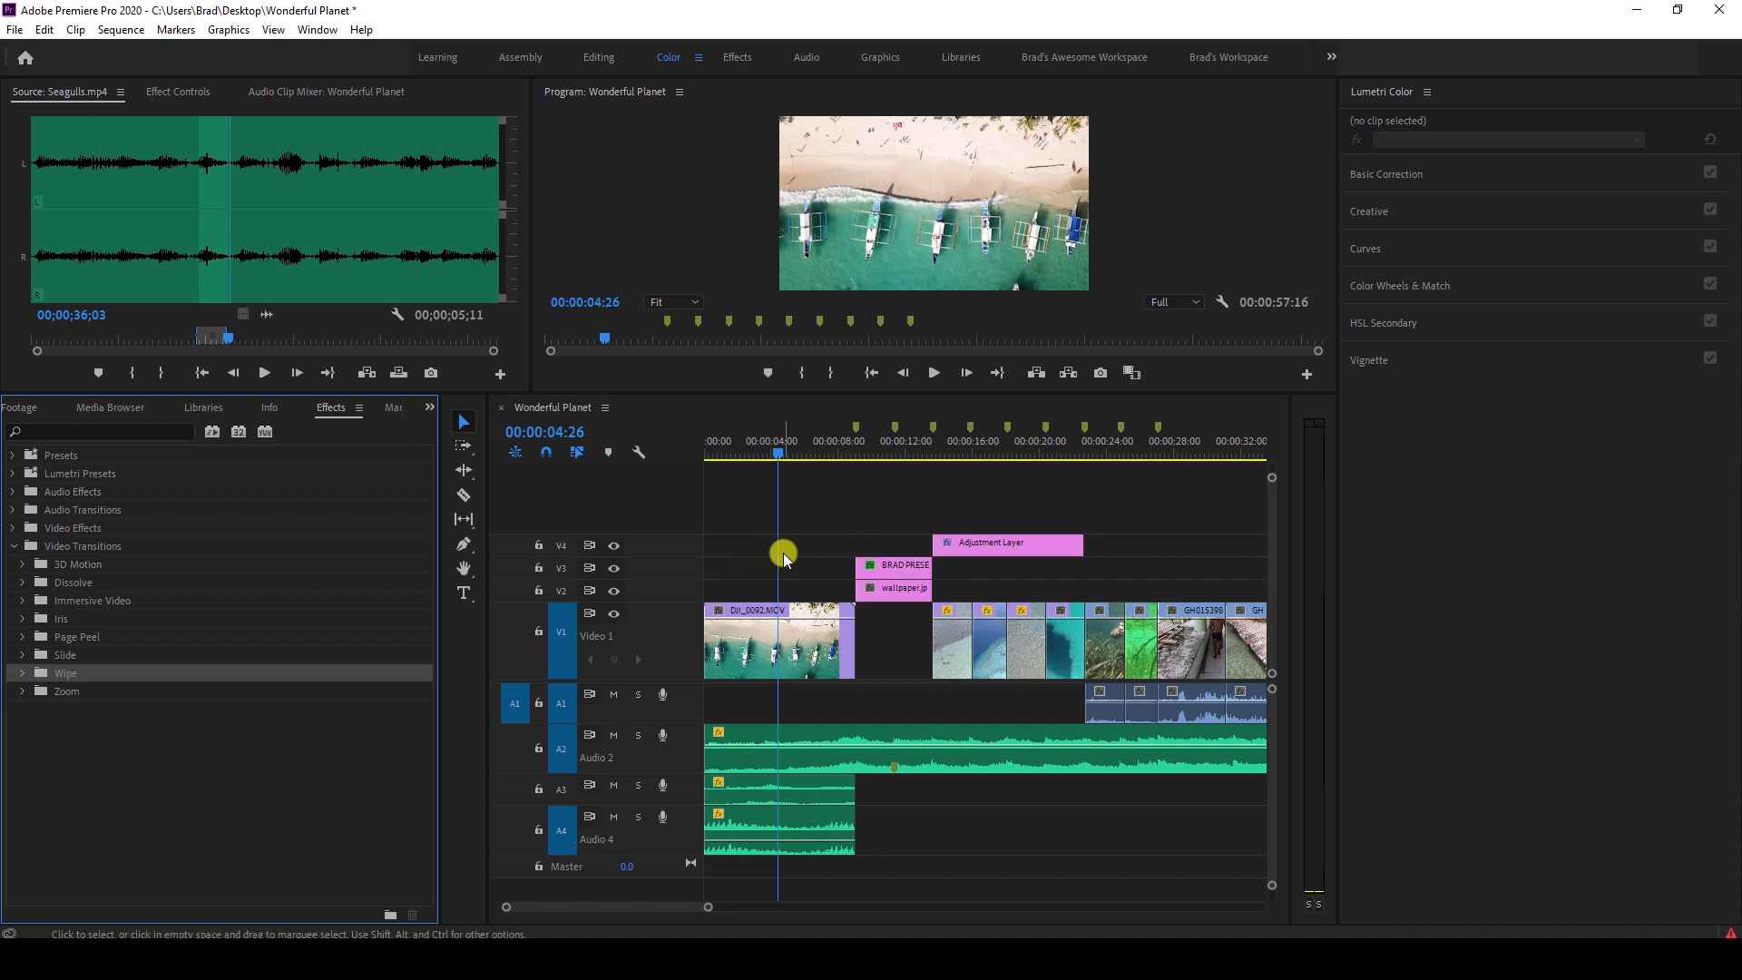
Search the effects for "cross" and apply Cross Dissolve to the start of DJI_0092.MOV on V1.
click(76, 430)
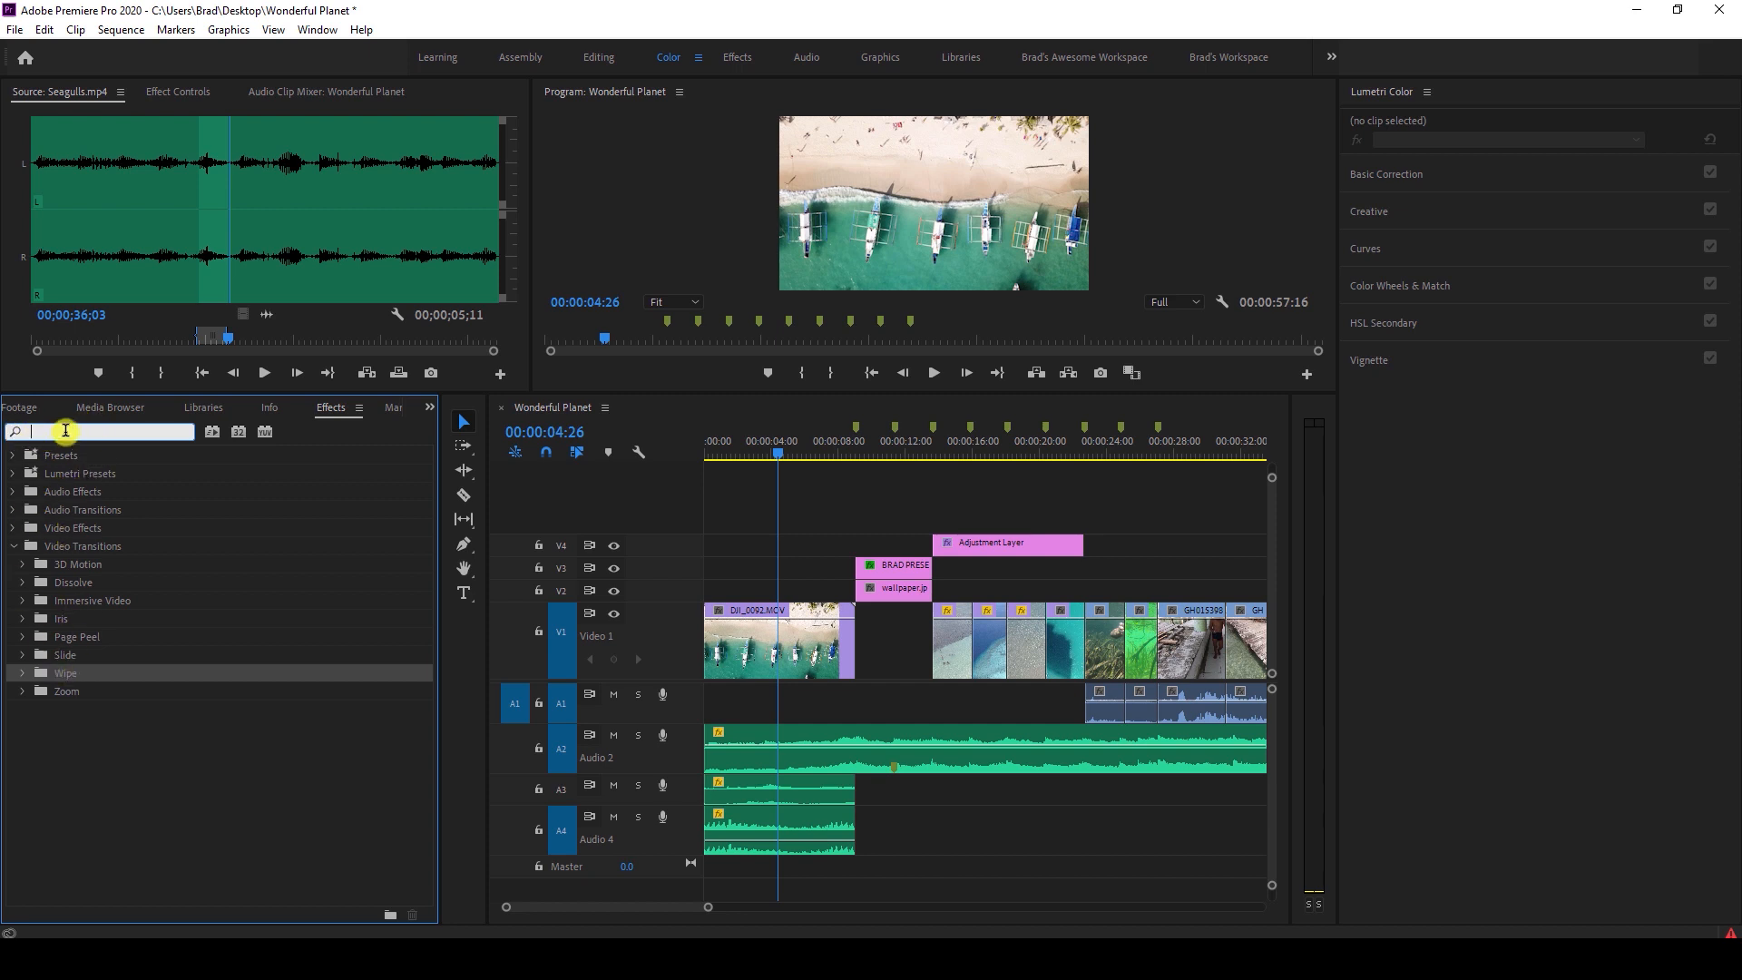
text(ross)
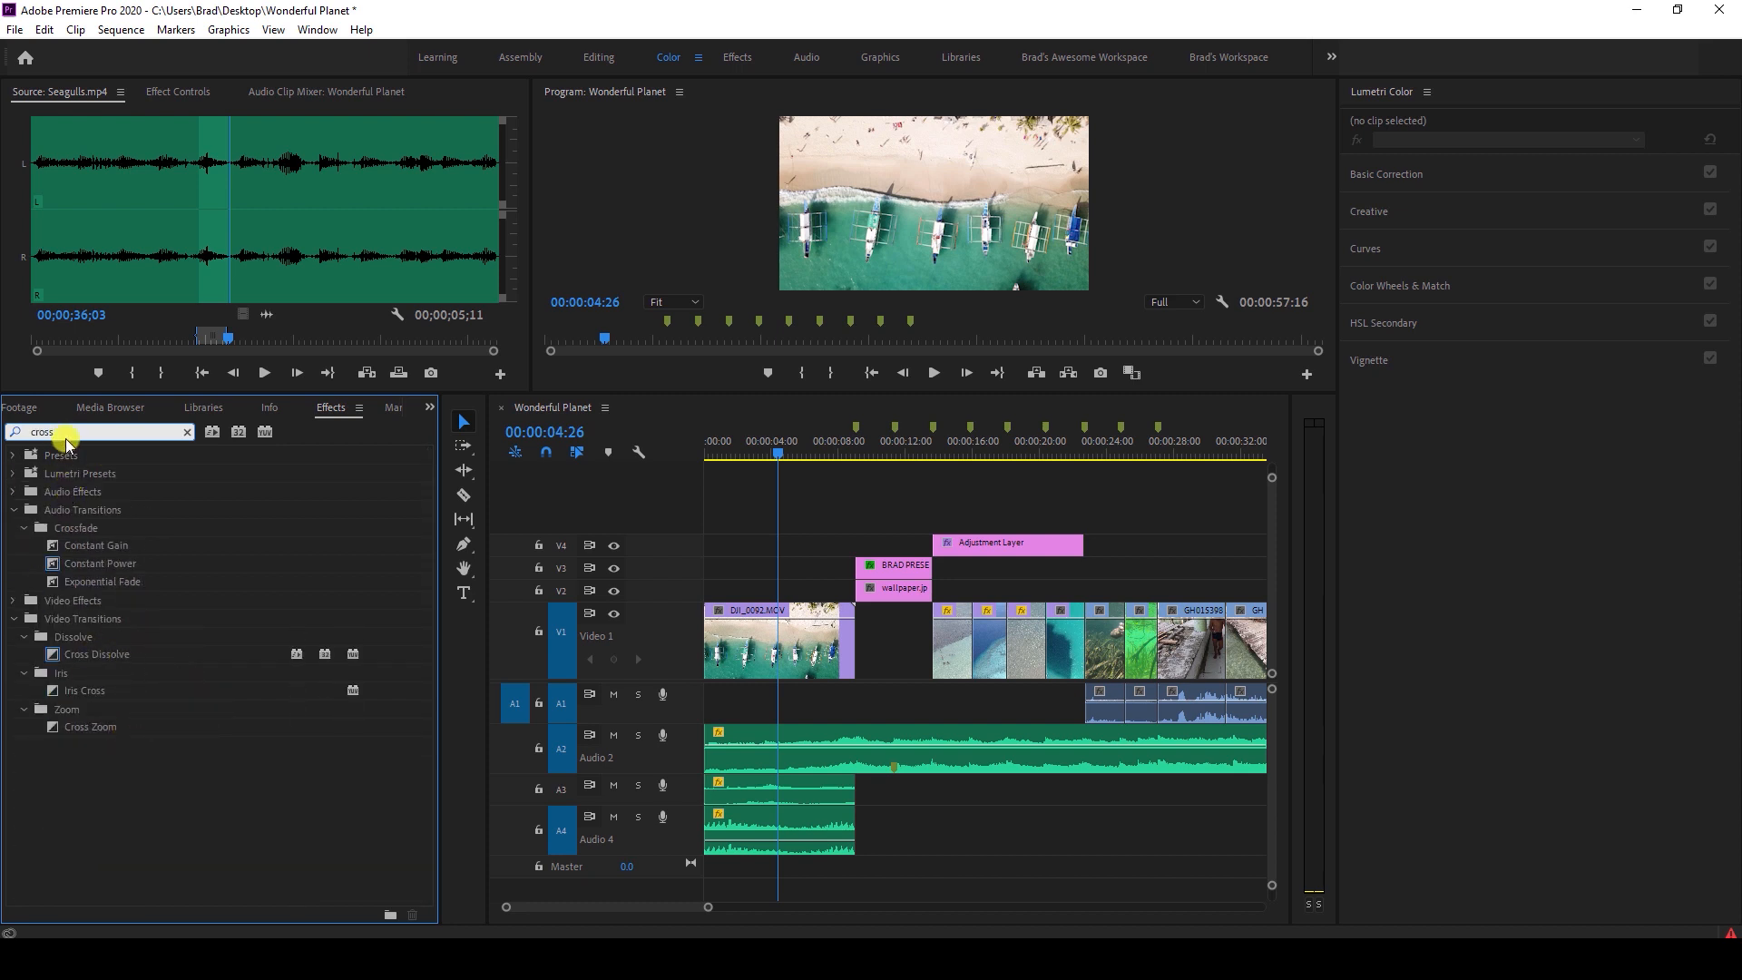
double_click(49, 432)
drag(93, 660, 710, 641)
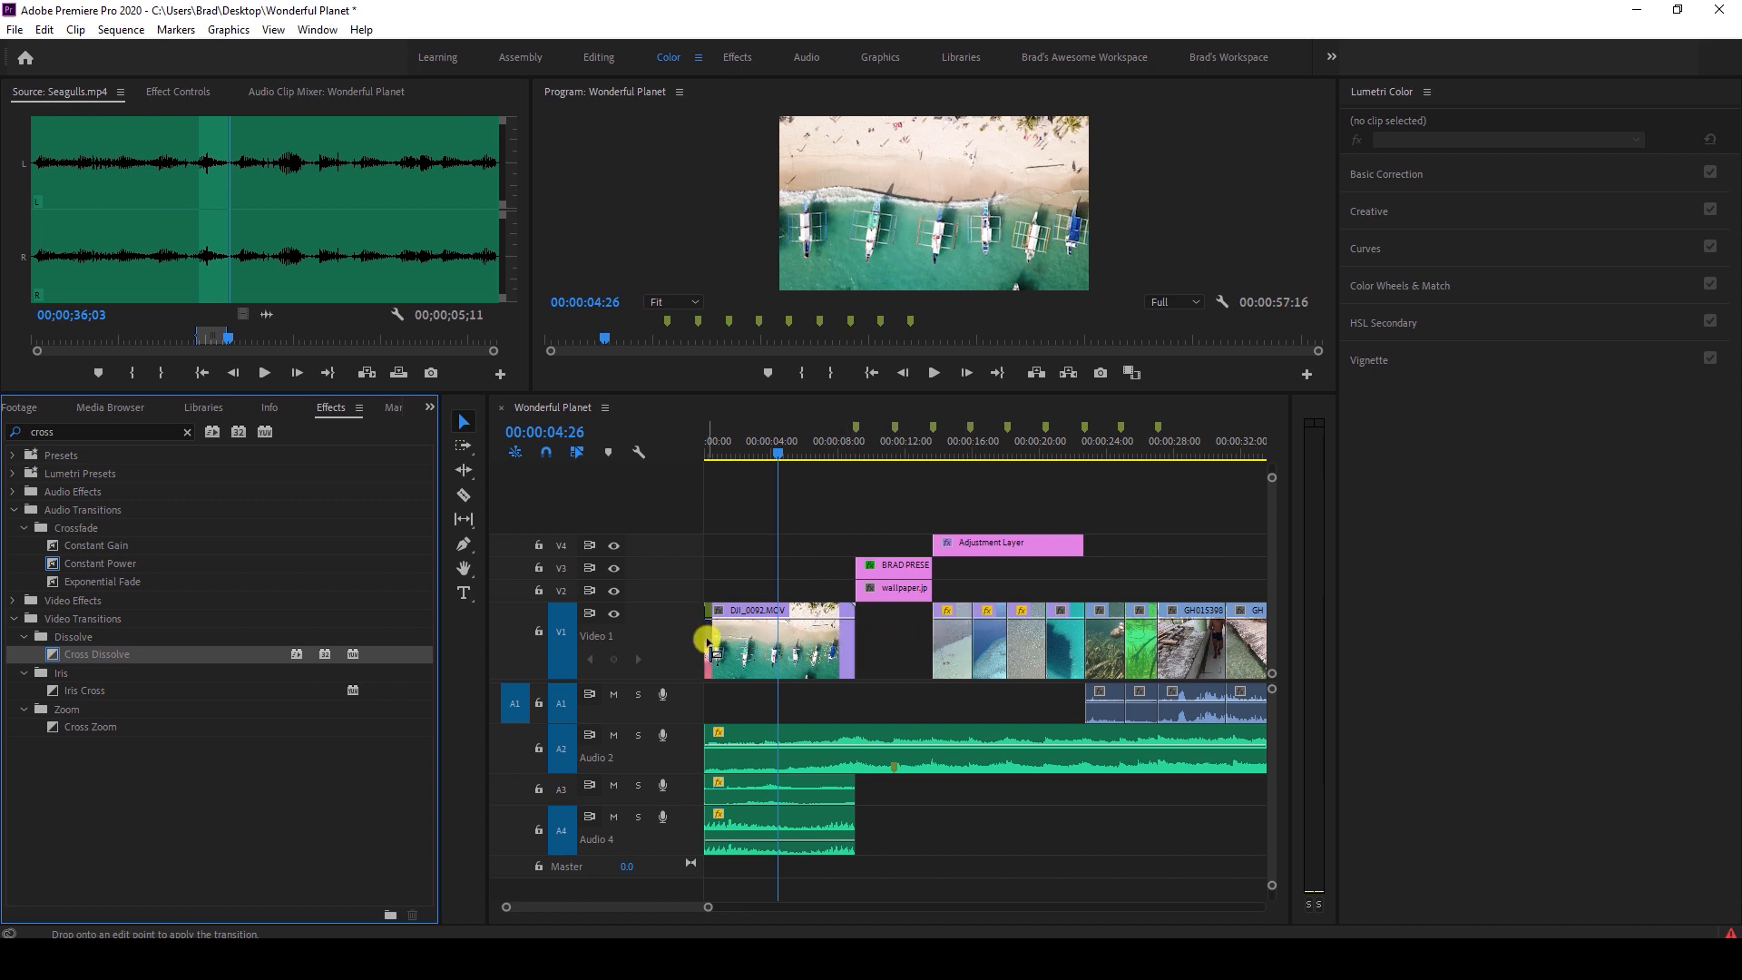
drag(709, 640, 710, 641)
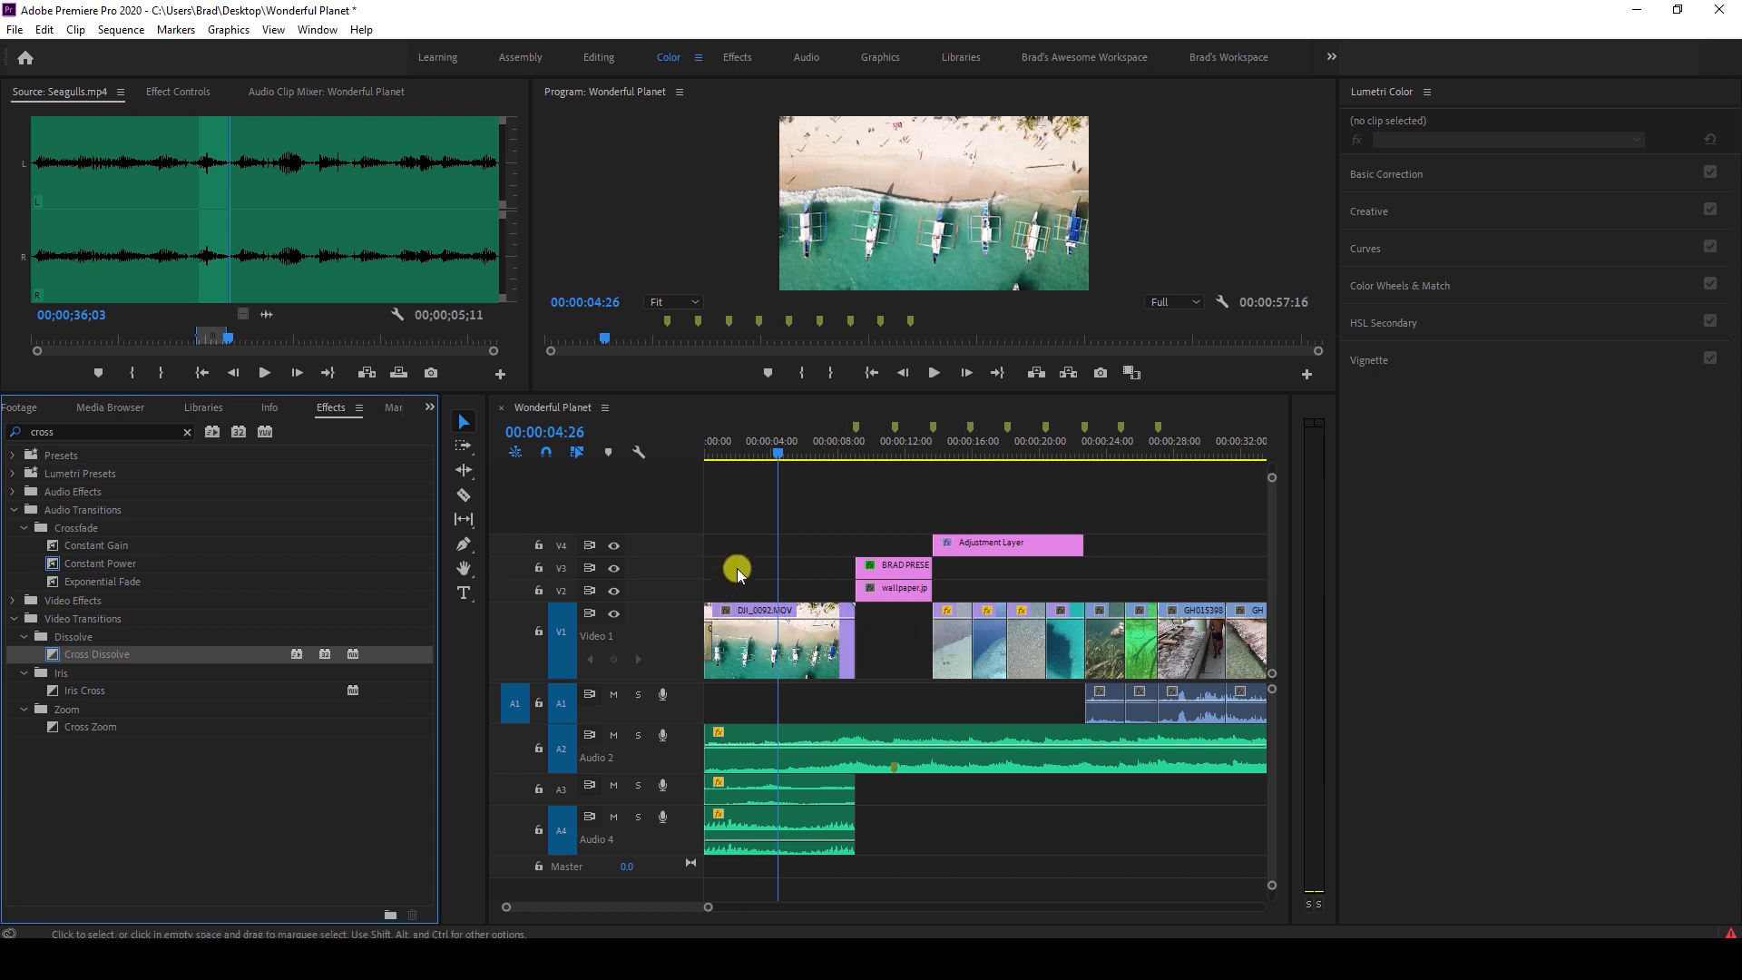
Play the opening Cross Dissolve twice from the sequence start.
key(equal)
key(equal)
key(equal)
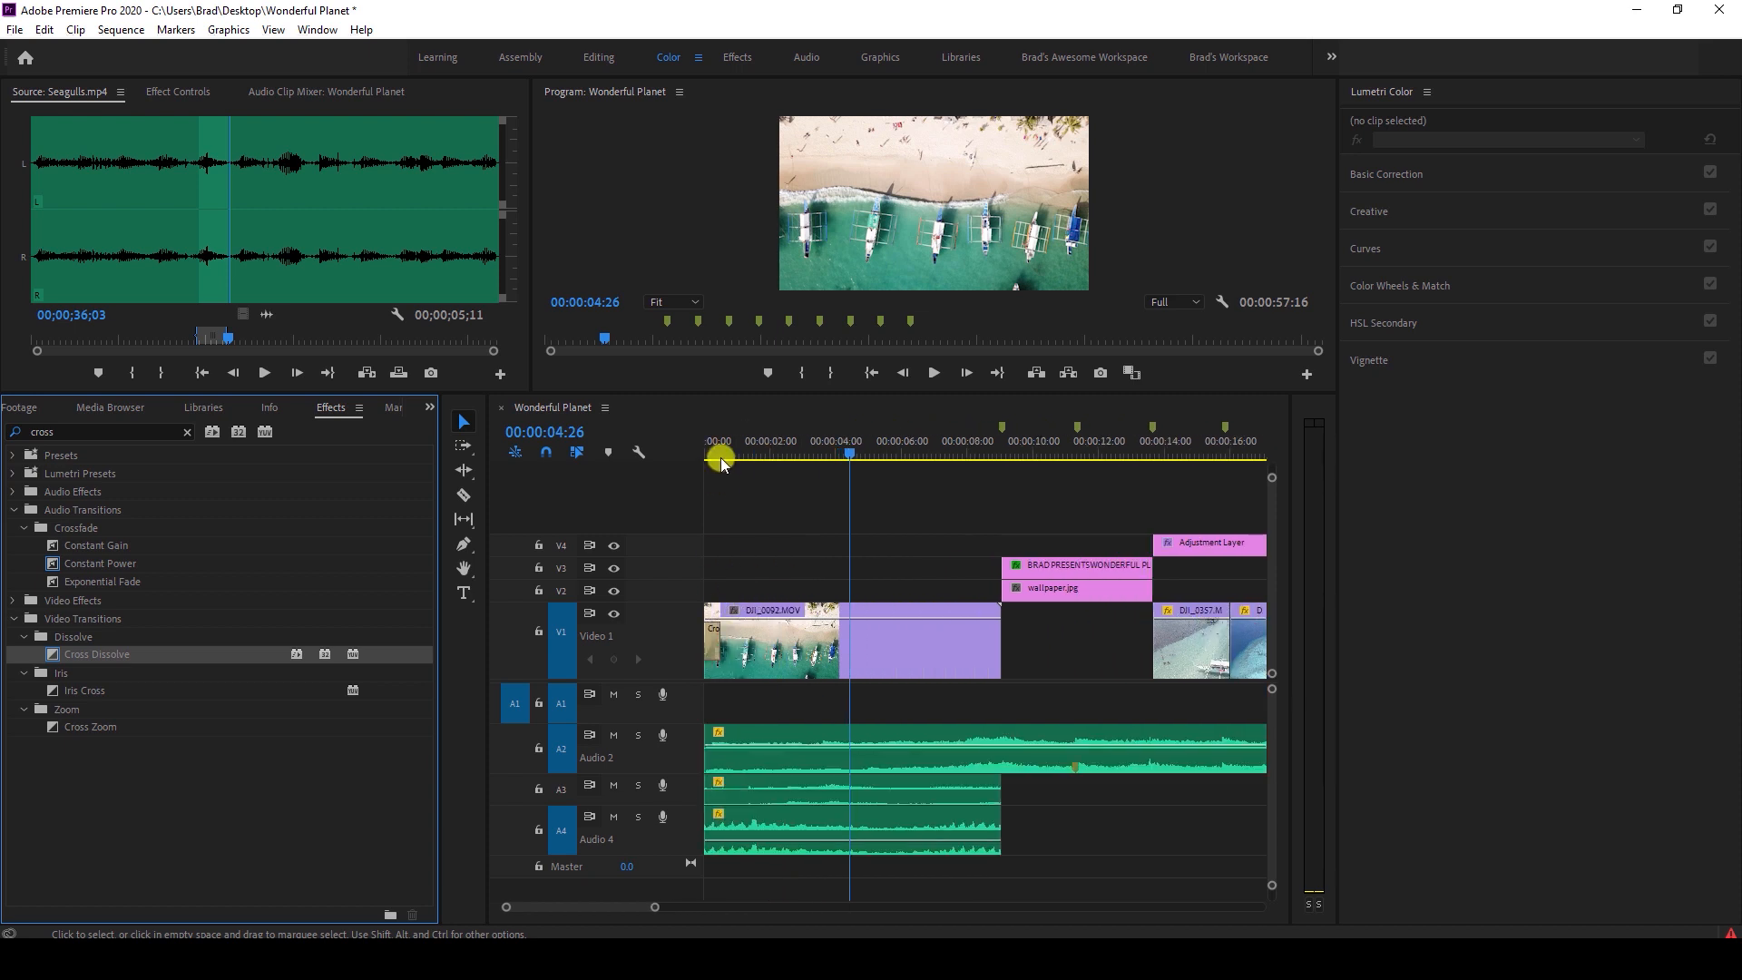
click(705, 456)
key(space)
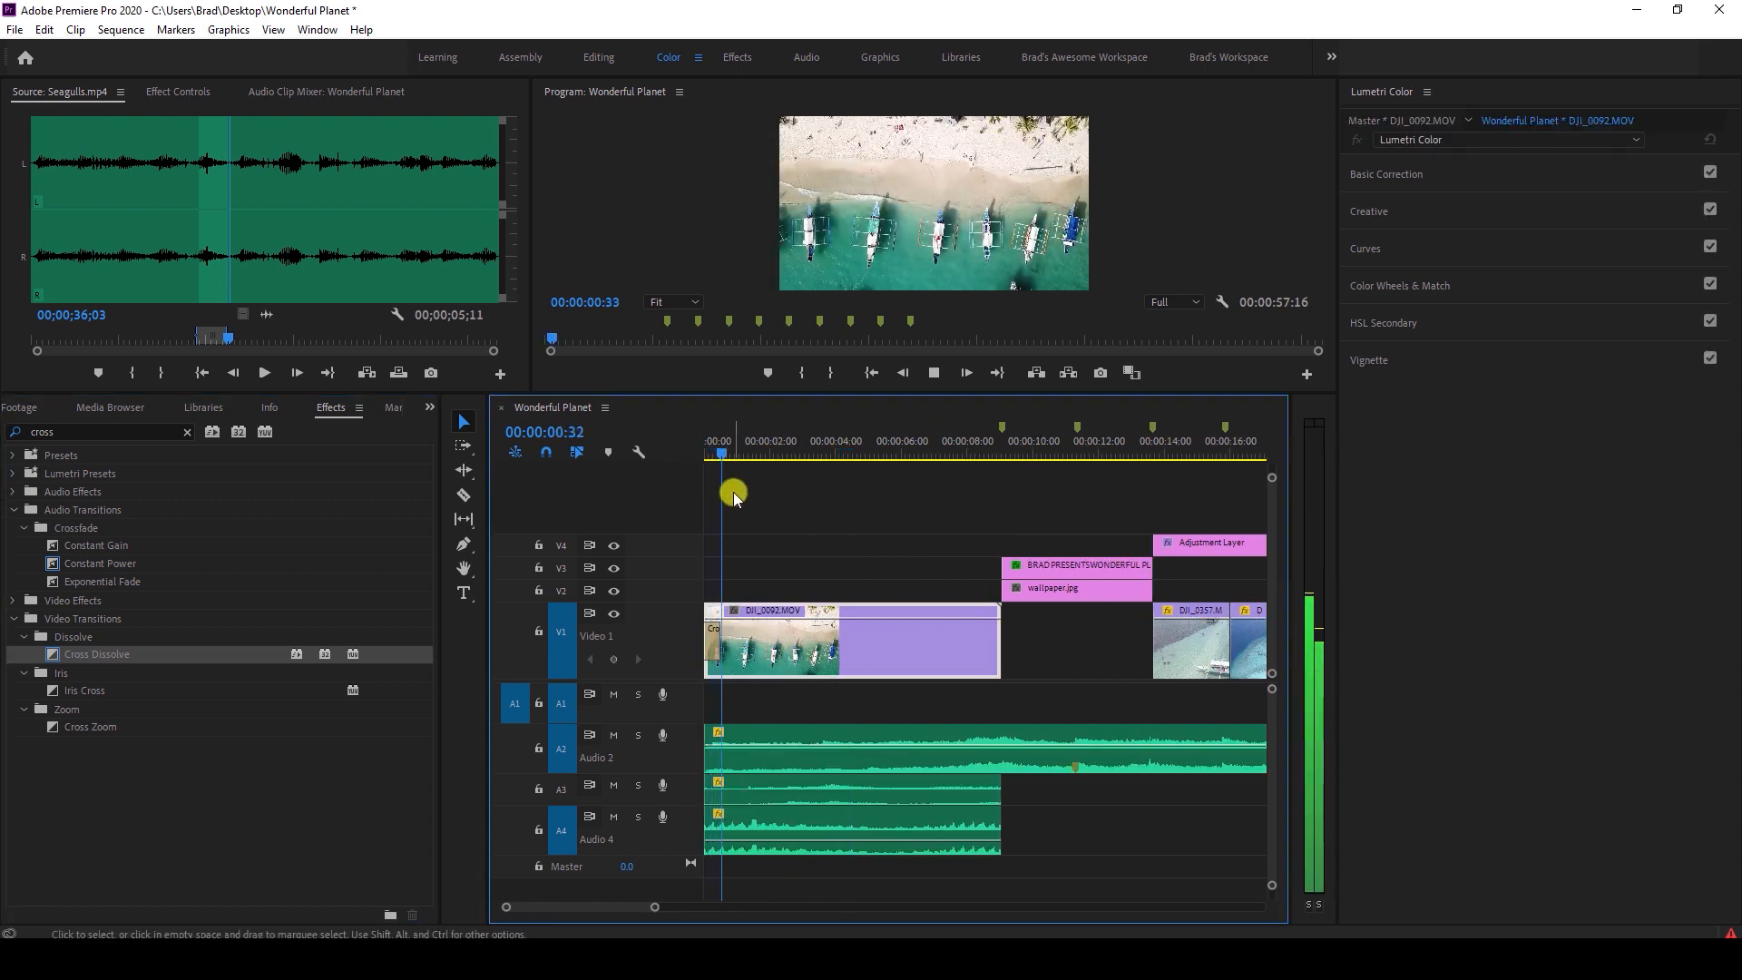
drag(721, 451, 700, 453)
key(space)
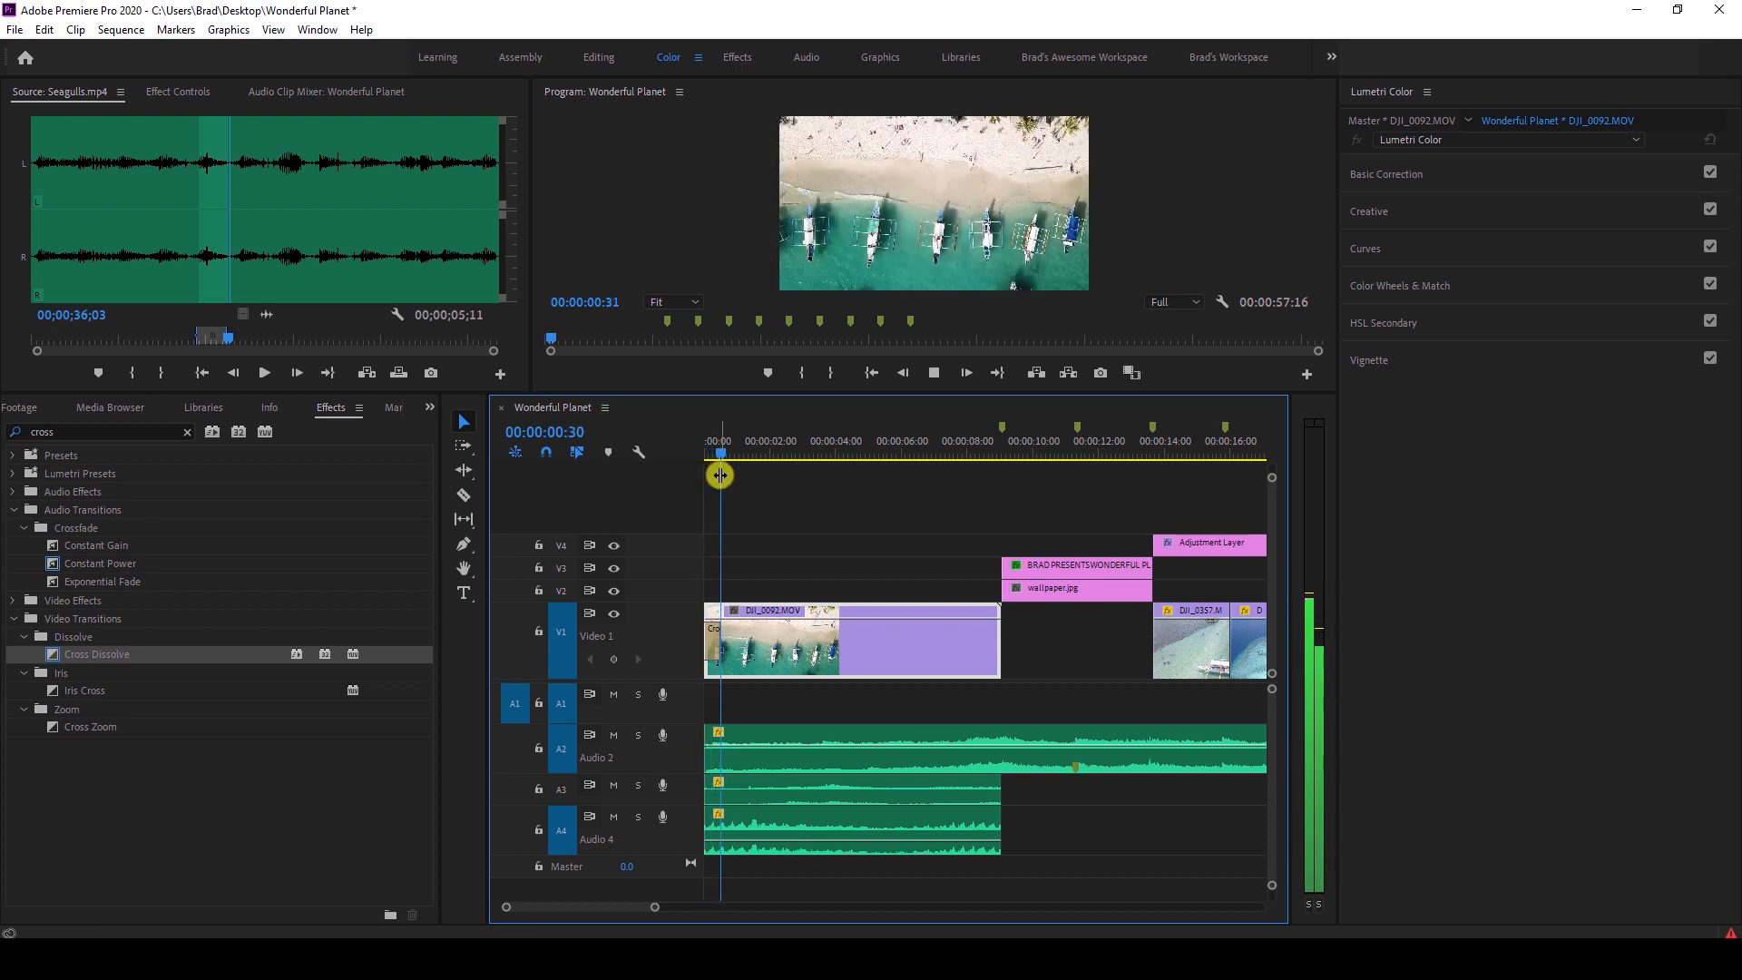
key(space)
Search the effects for "dip" and play the plain cut between GH015310.MP4 and GH015314.MP4 twice.
drag(91, 432, 4, 434)
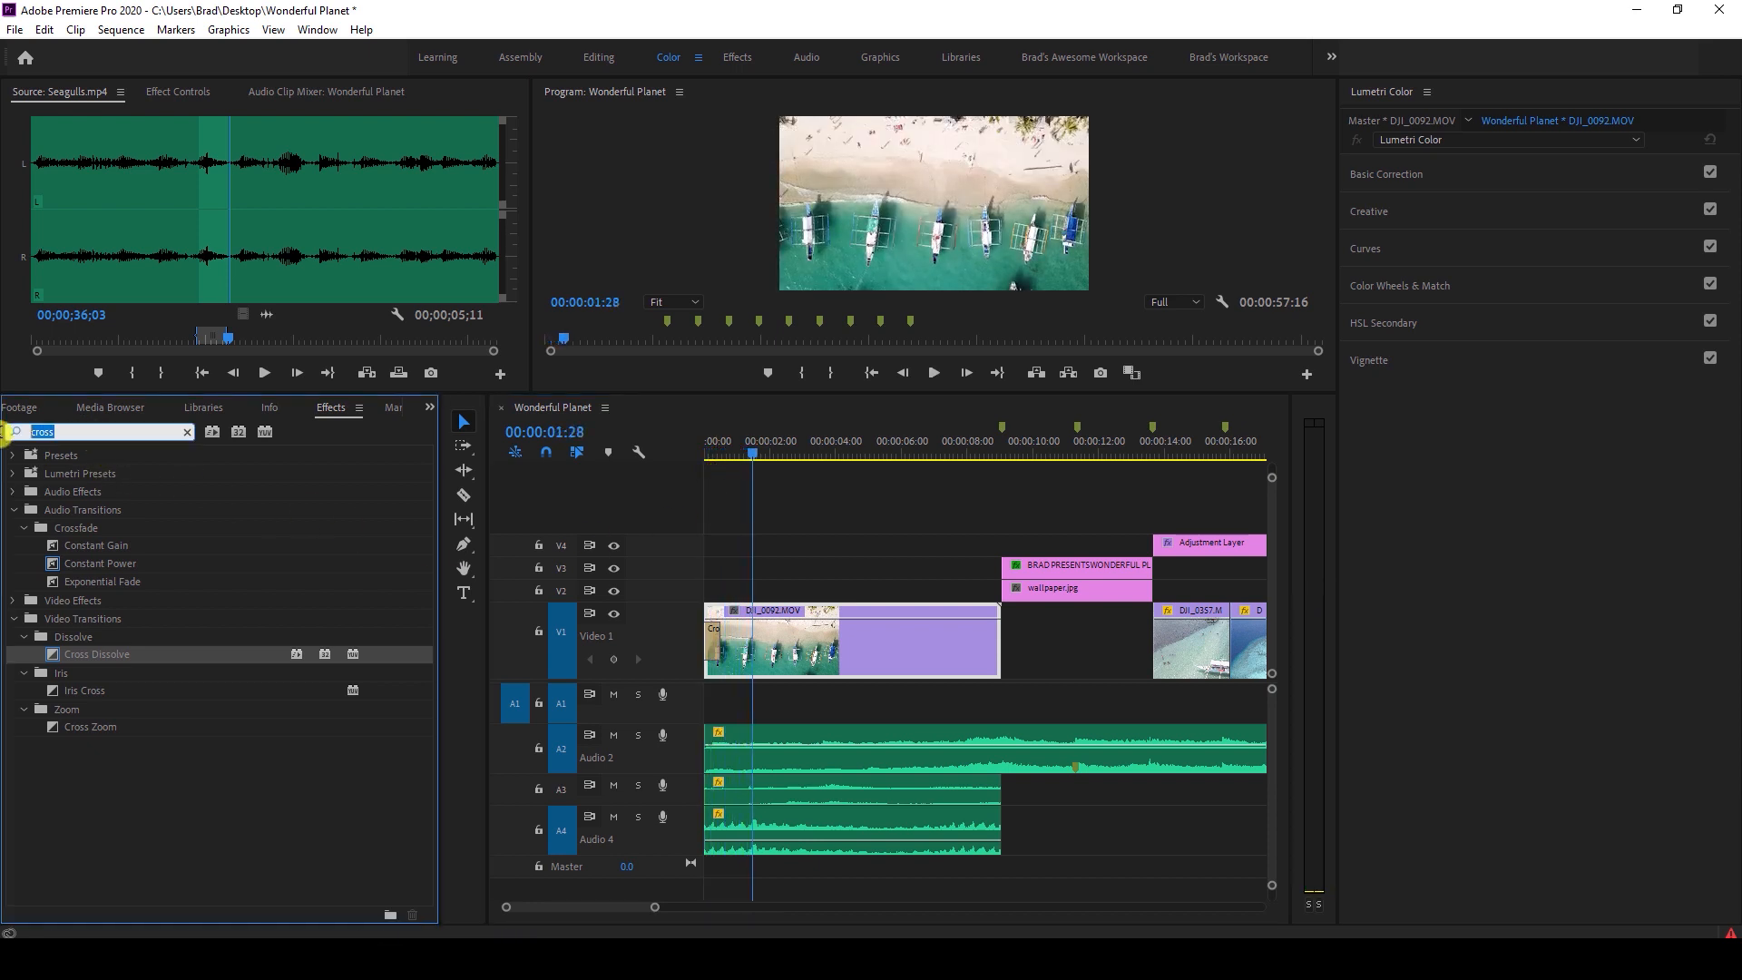
text(dip)
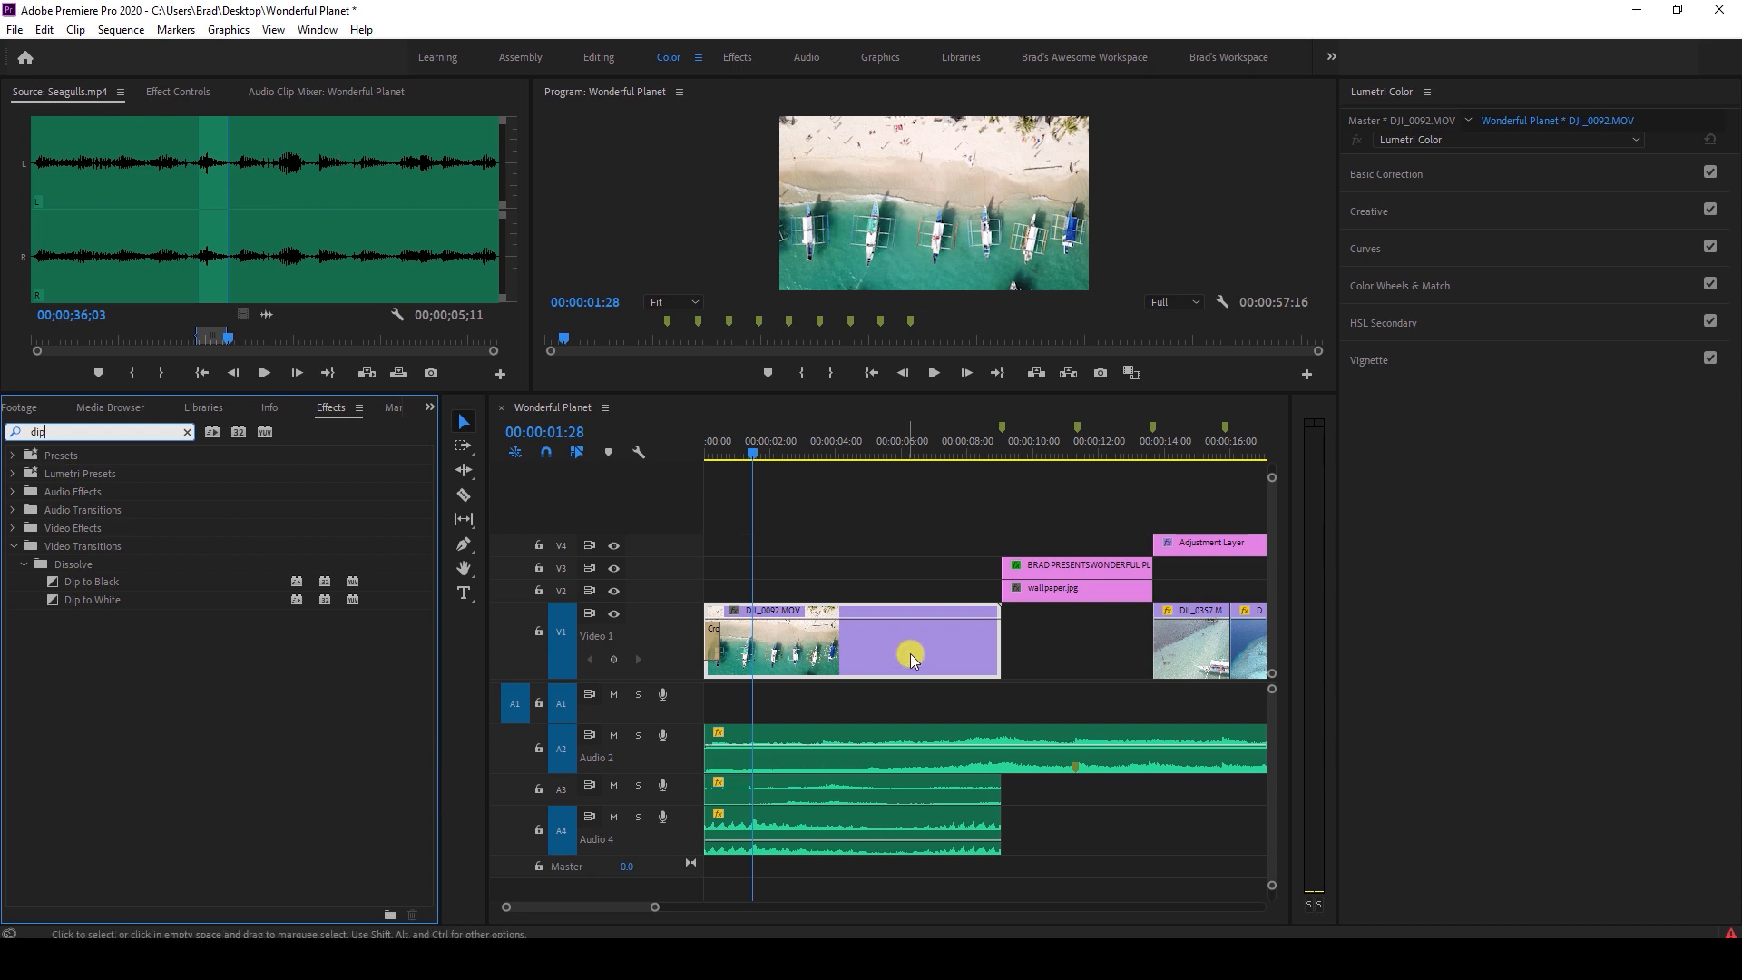
scroll(911, 650, down, 10)
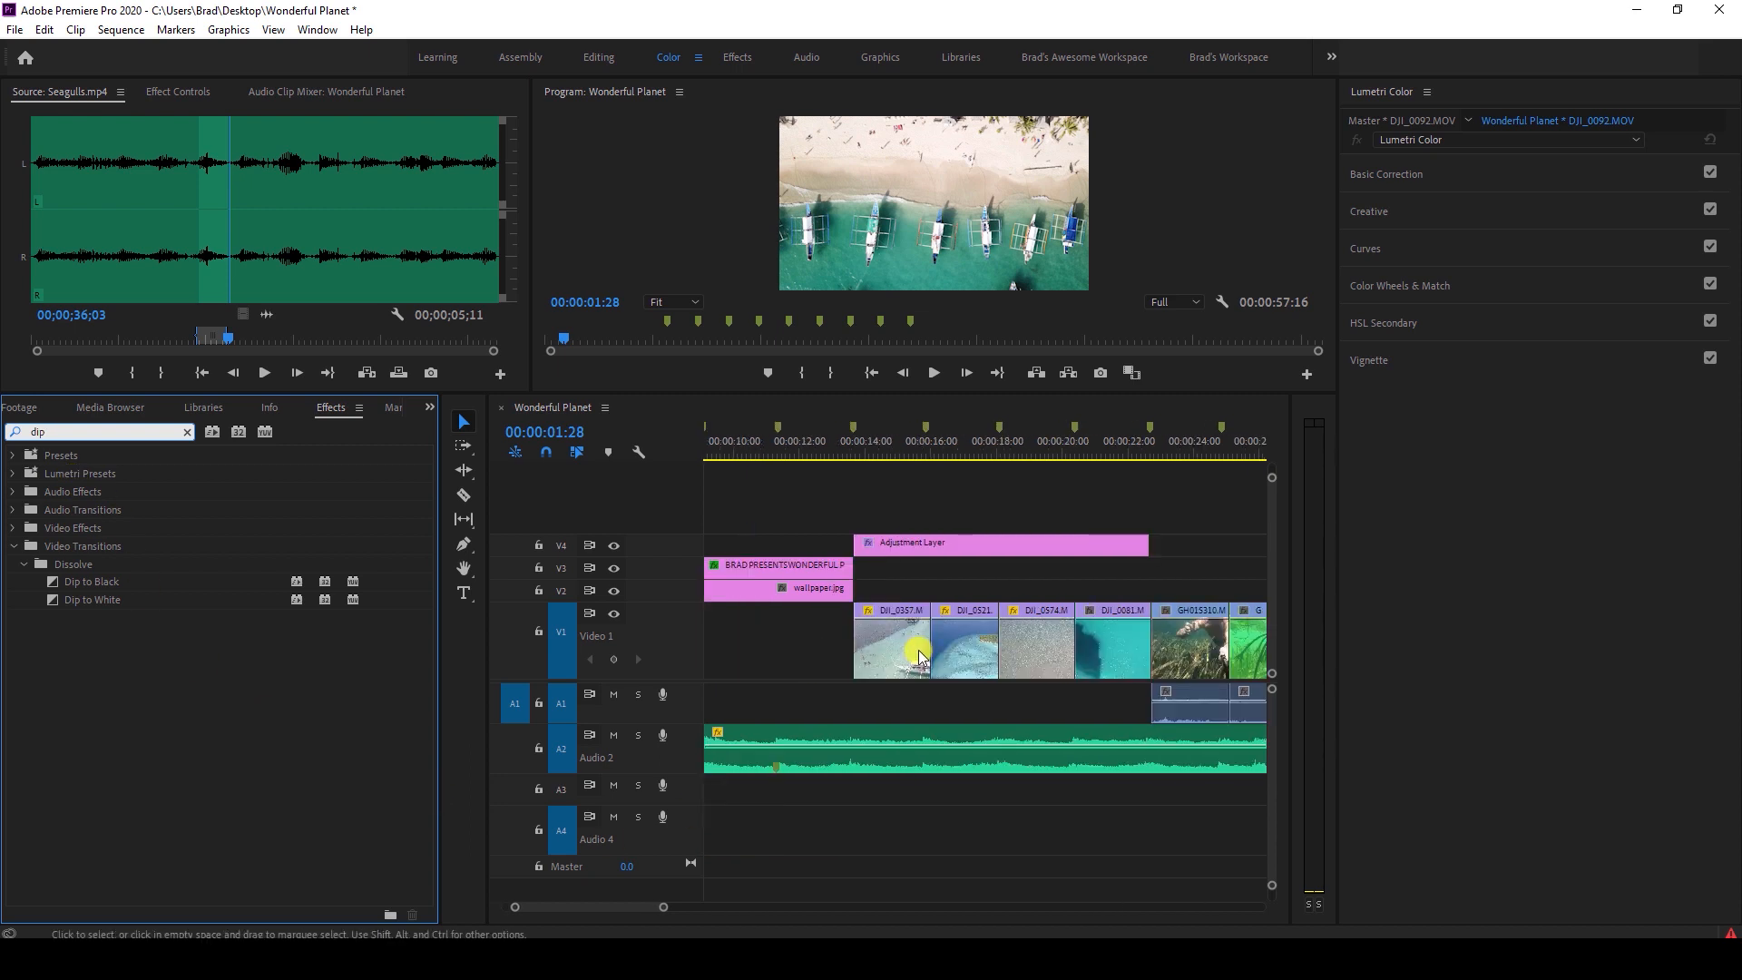
click(867, 453)
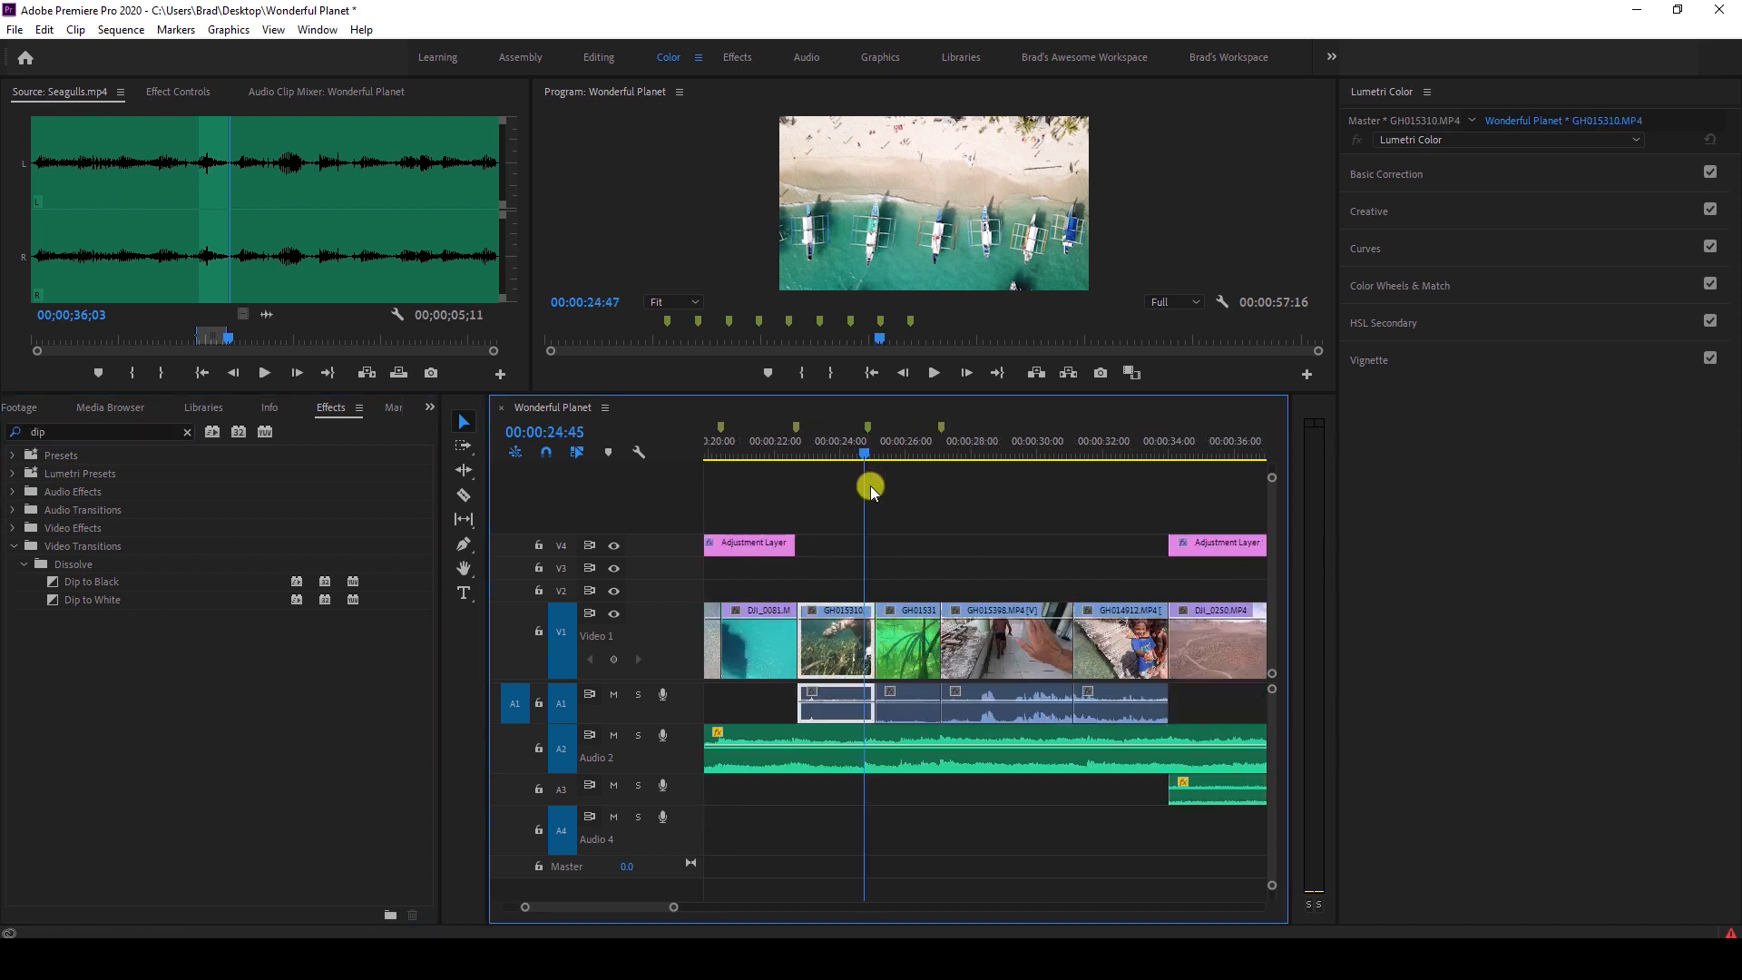
key(space)
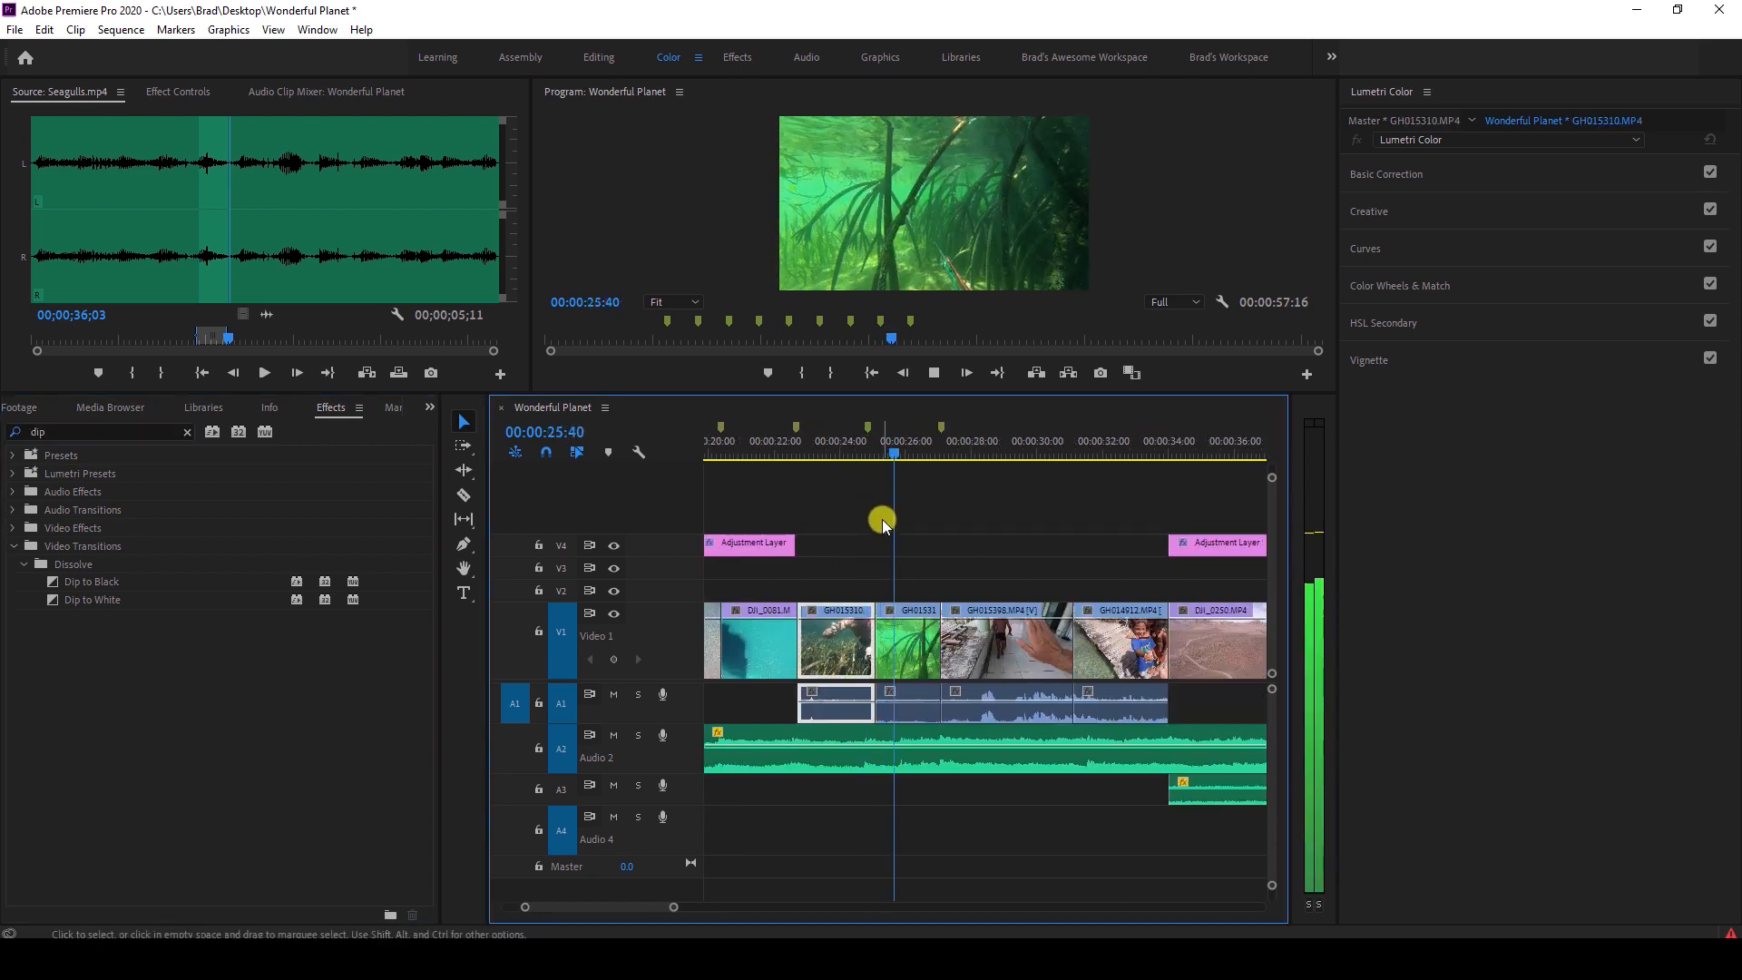
key(space)
click(867, 451)
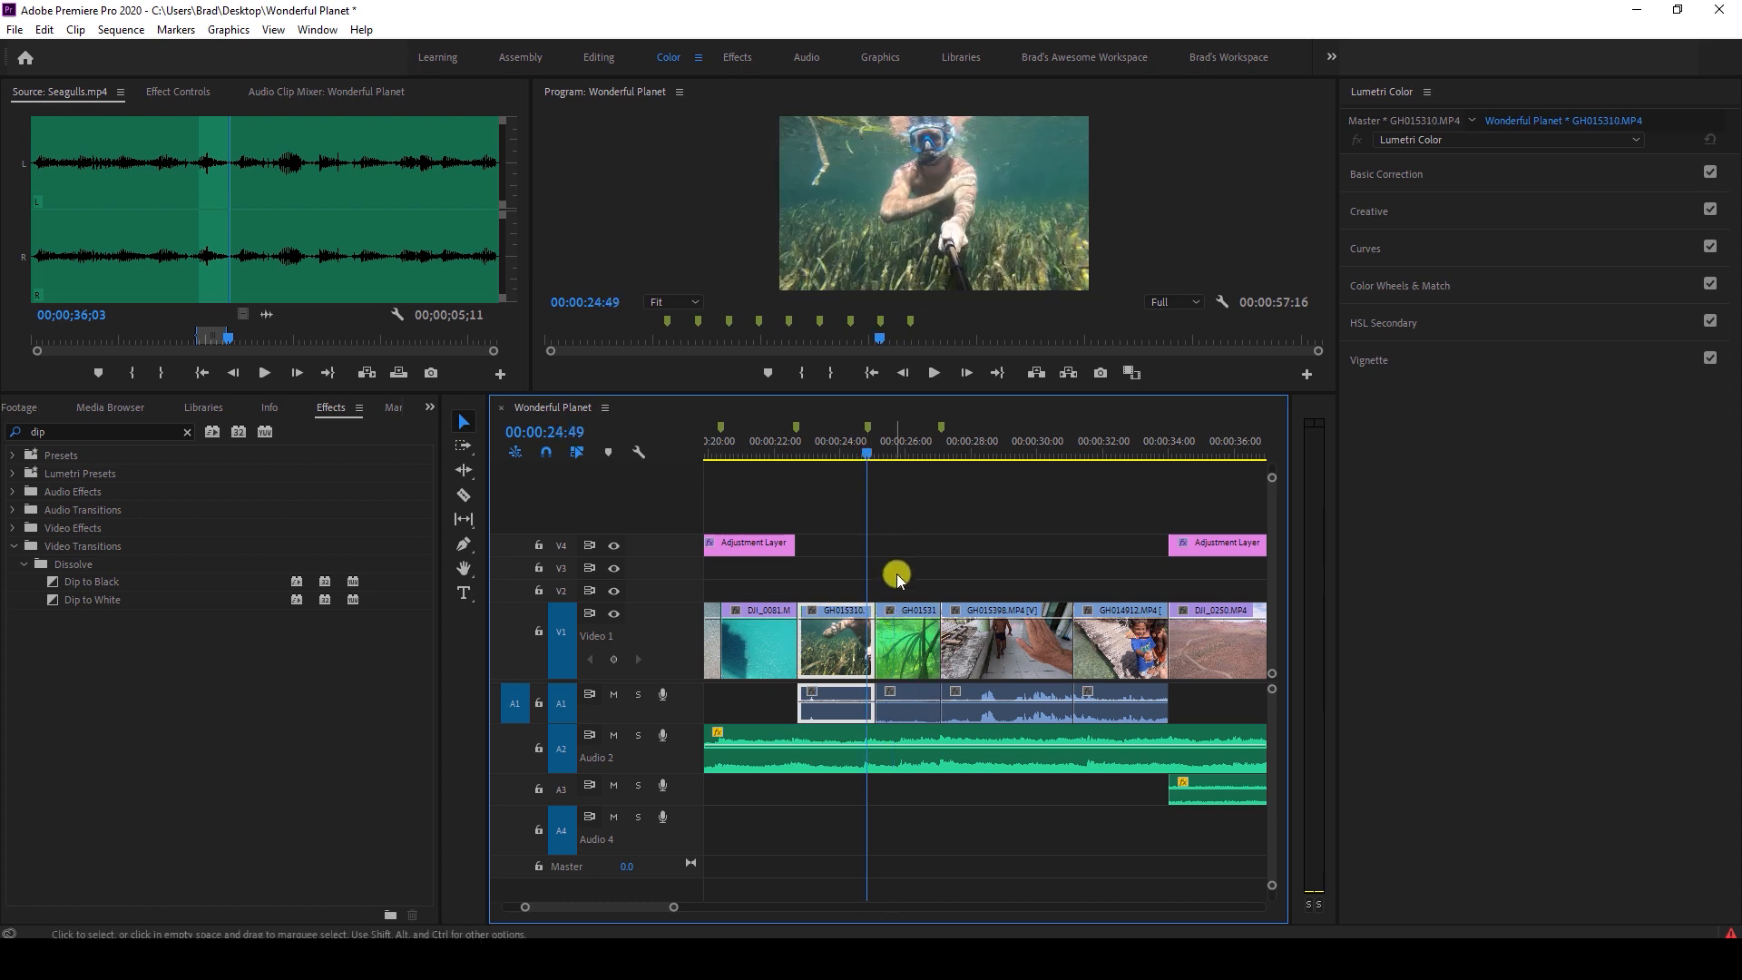
key(space)
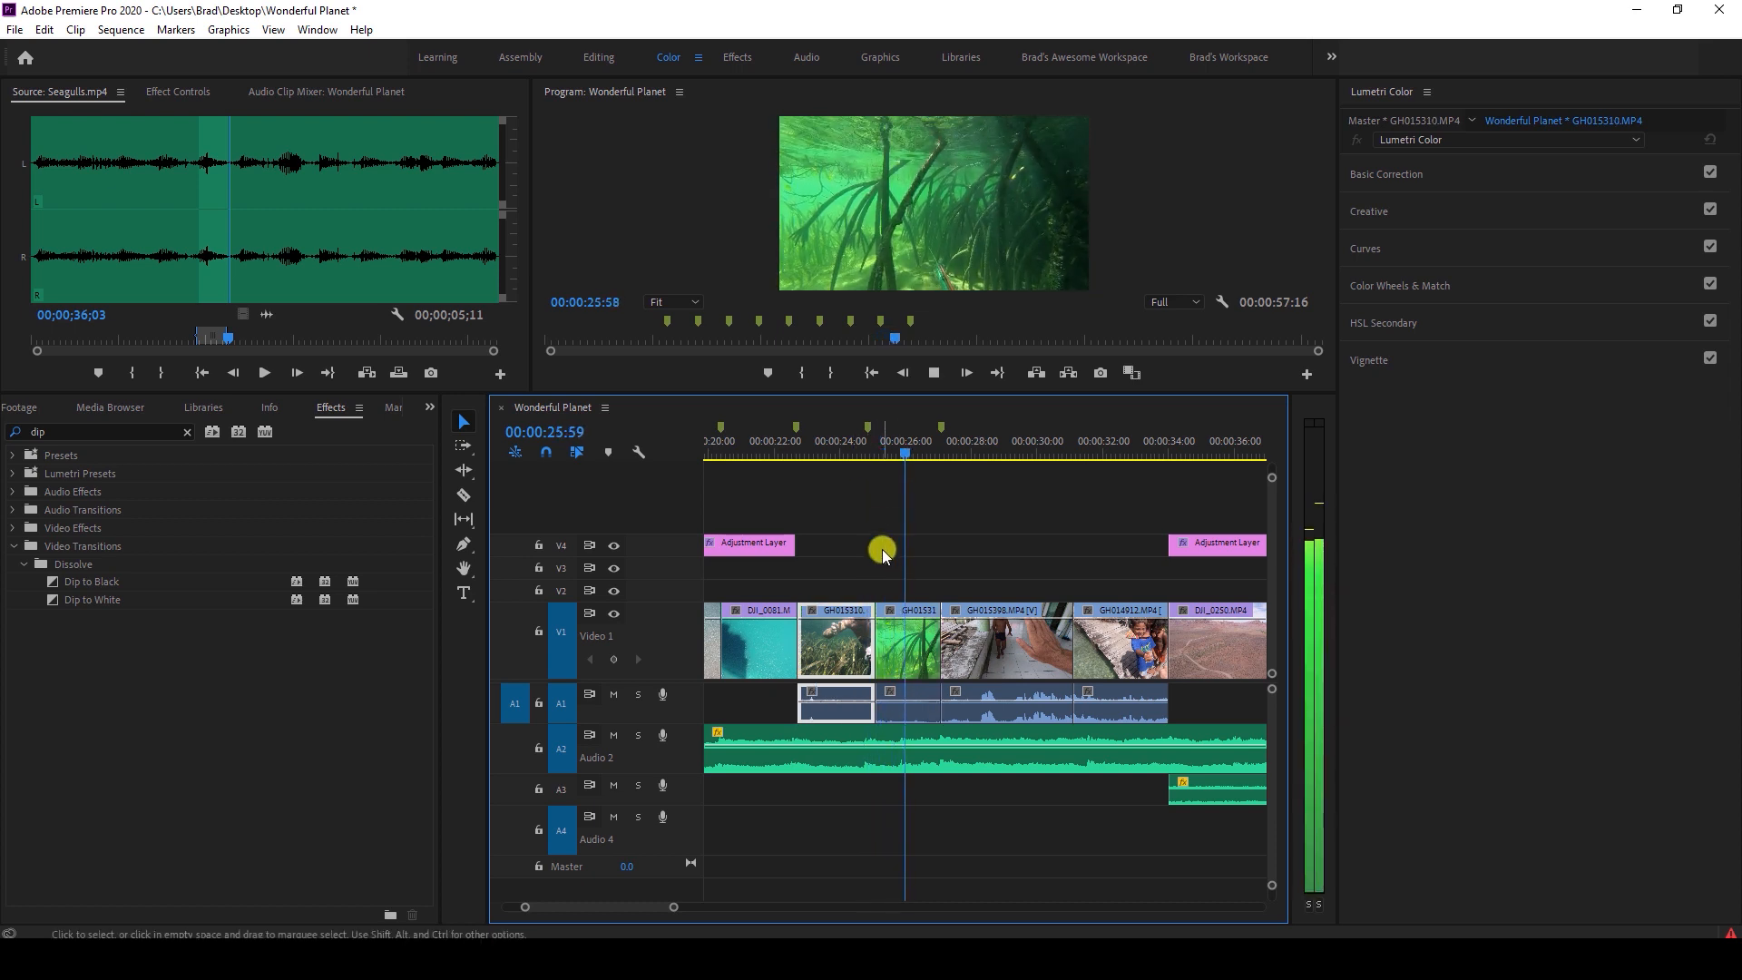
key(space)
click(861, 447)
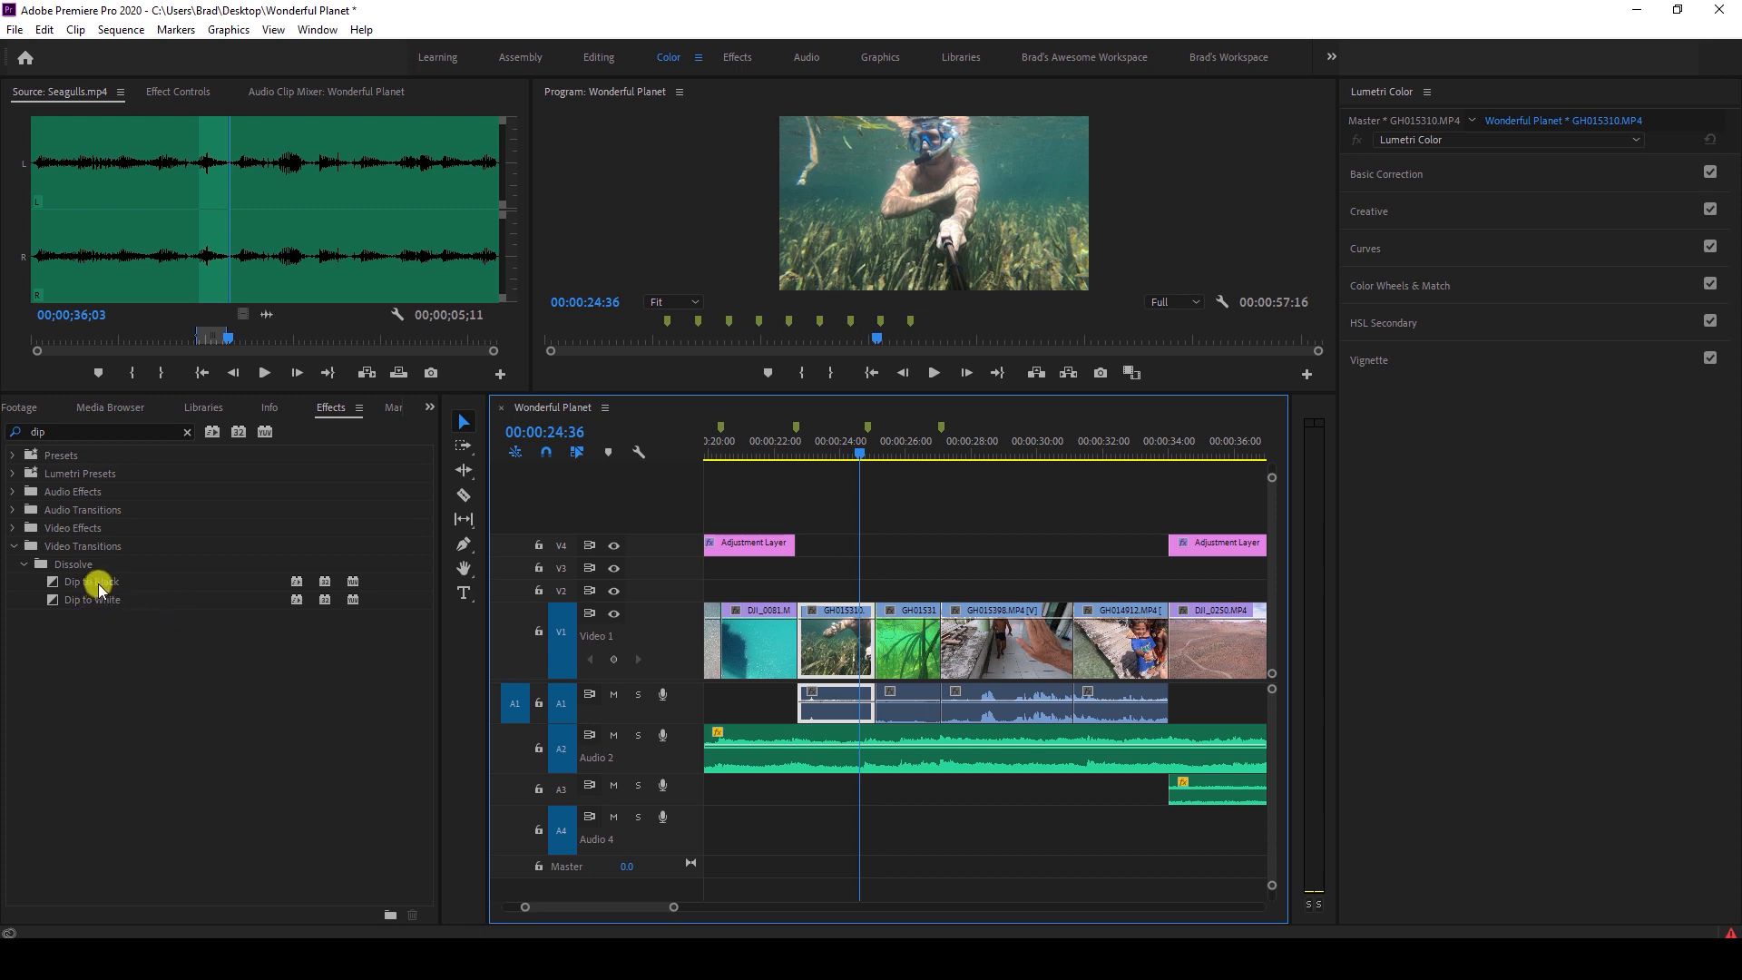
Apply Dip to Black at the cut between GH015310.MP4 and GH015314.MP4 and play it.
drag(97, 580, 875, 614)
key(space)
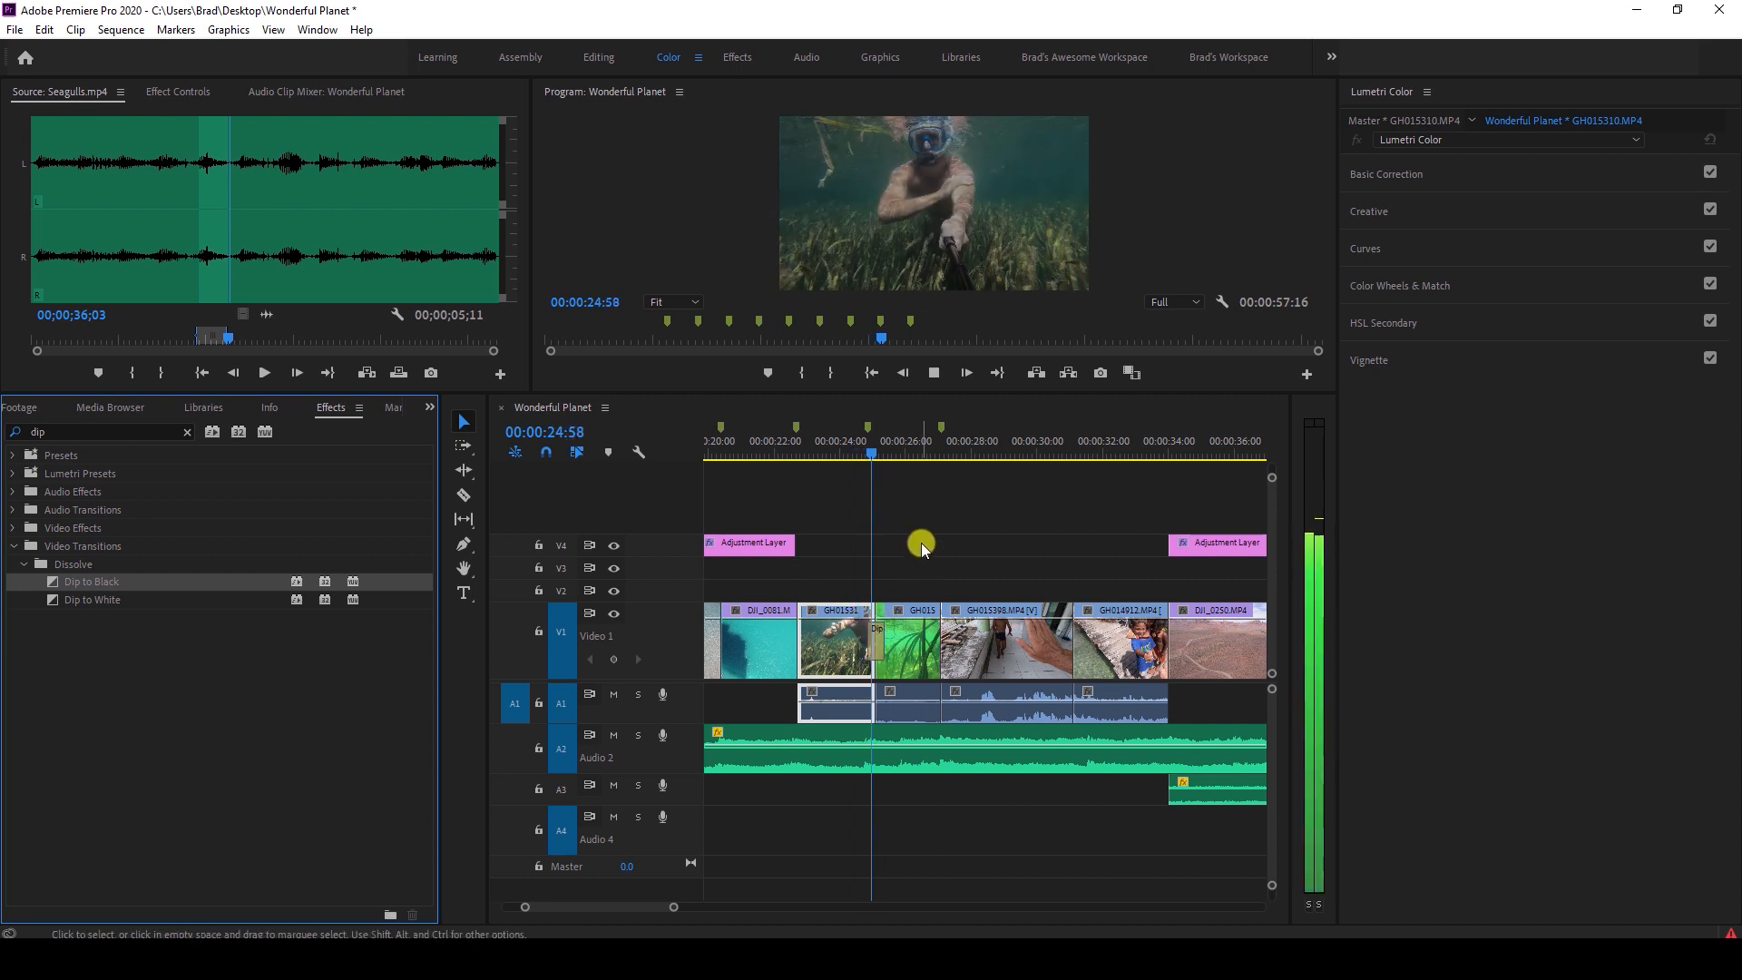
drag(857, 449, 886, 458)
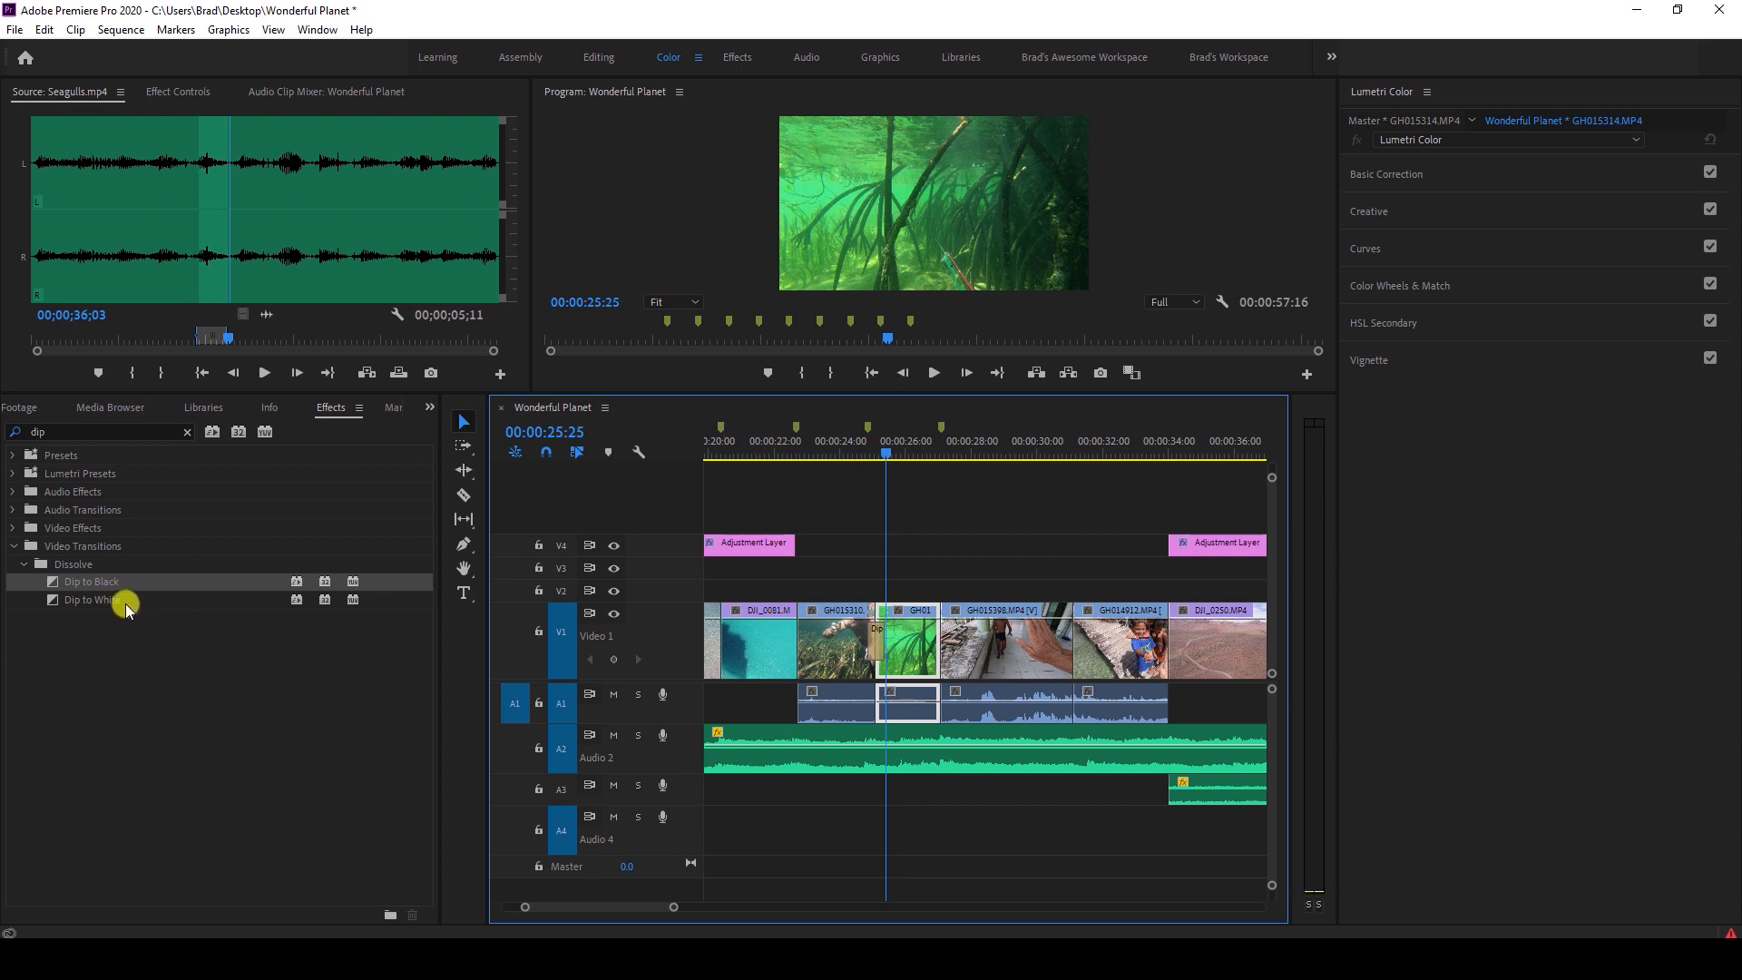
Apply Dip to White at the cut between GH015314.MP4 and GH015398.MP4, play it, and return to the start of the sequence.
drag(104, 601, 940, 626)
key(space)
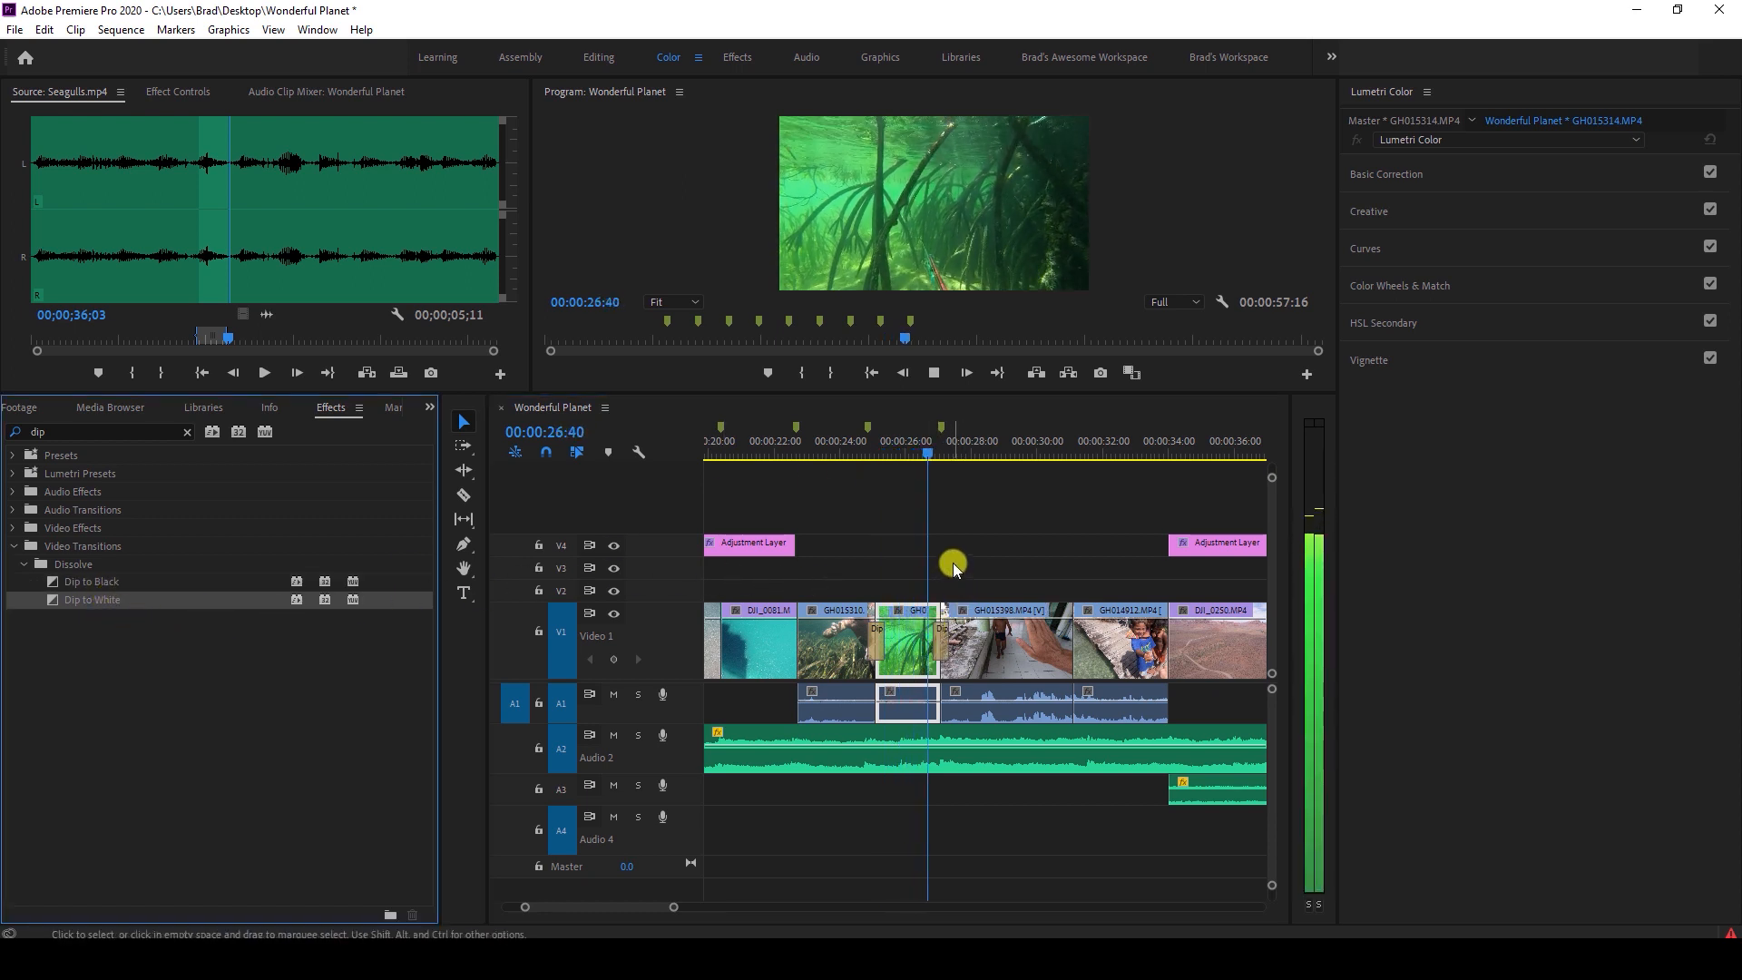
drag(933, 445, 893, 615)
drag(661, 907, 610, 909)
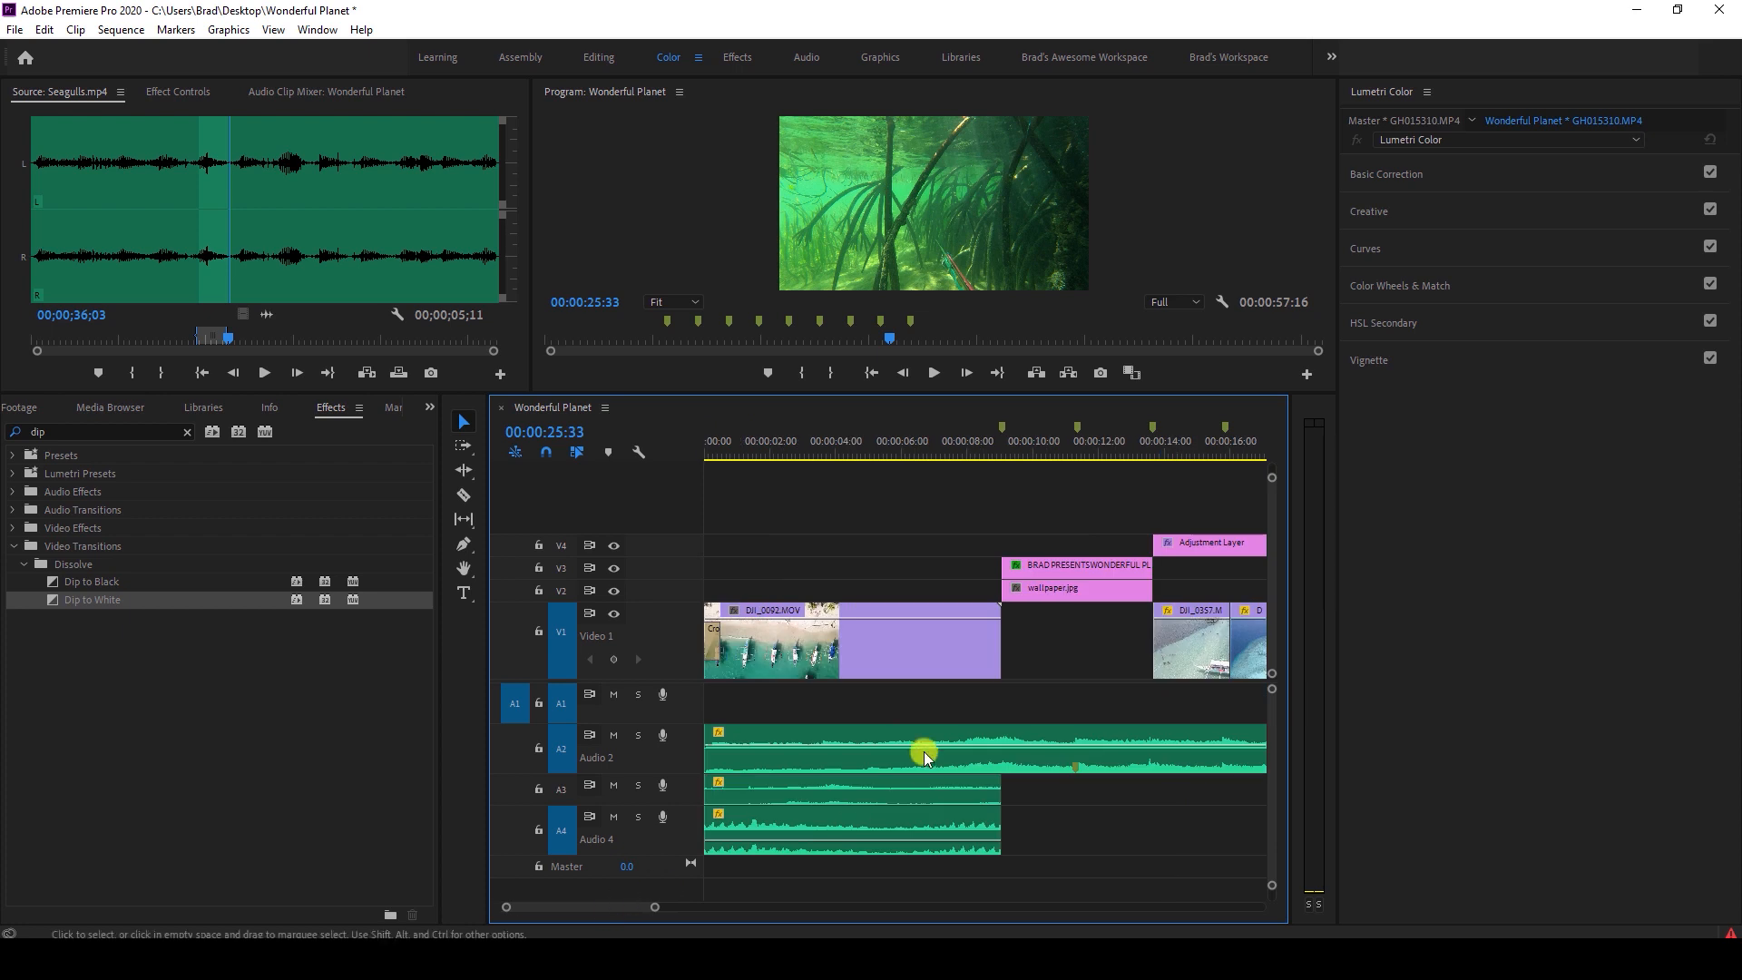
Play the opening beach clip from the start of the sequence and stop after about one second.
scroll(989, 667, down, 8)
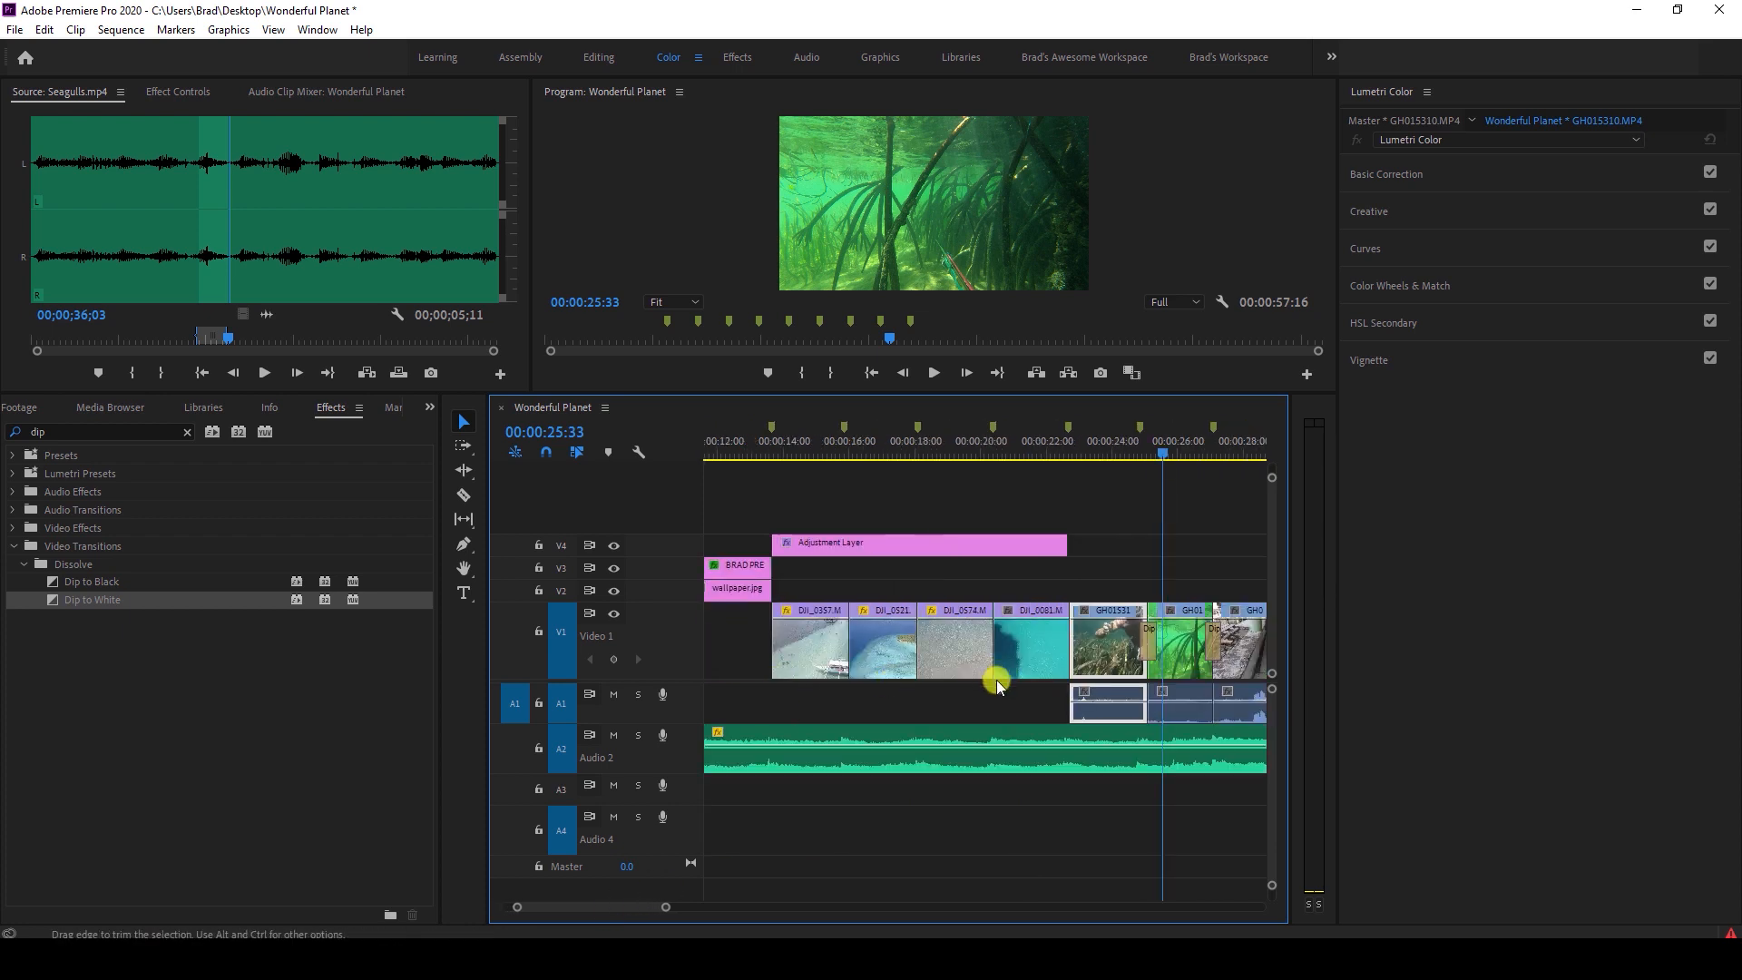
click(932, 650)
key(Delete)
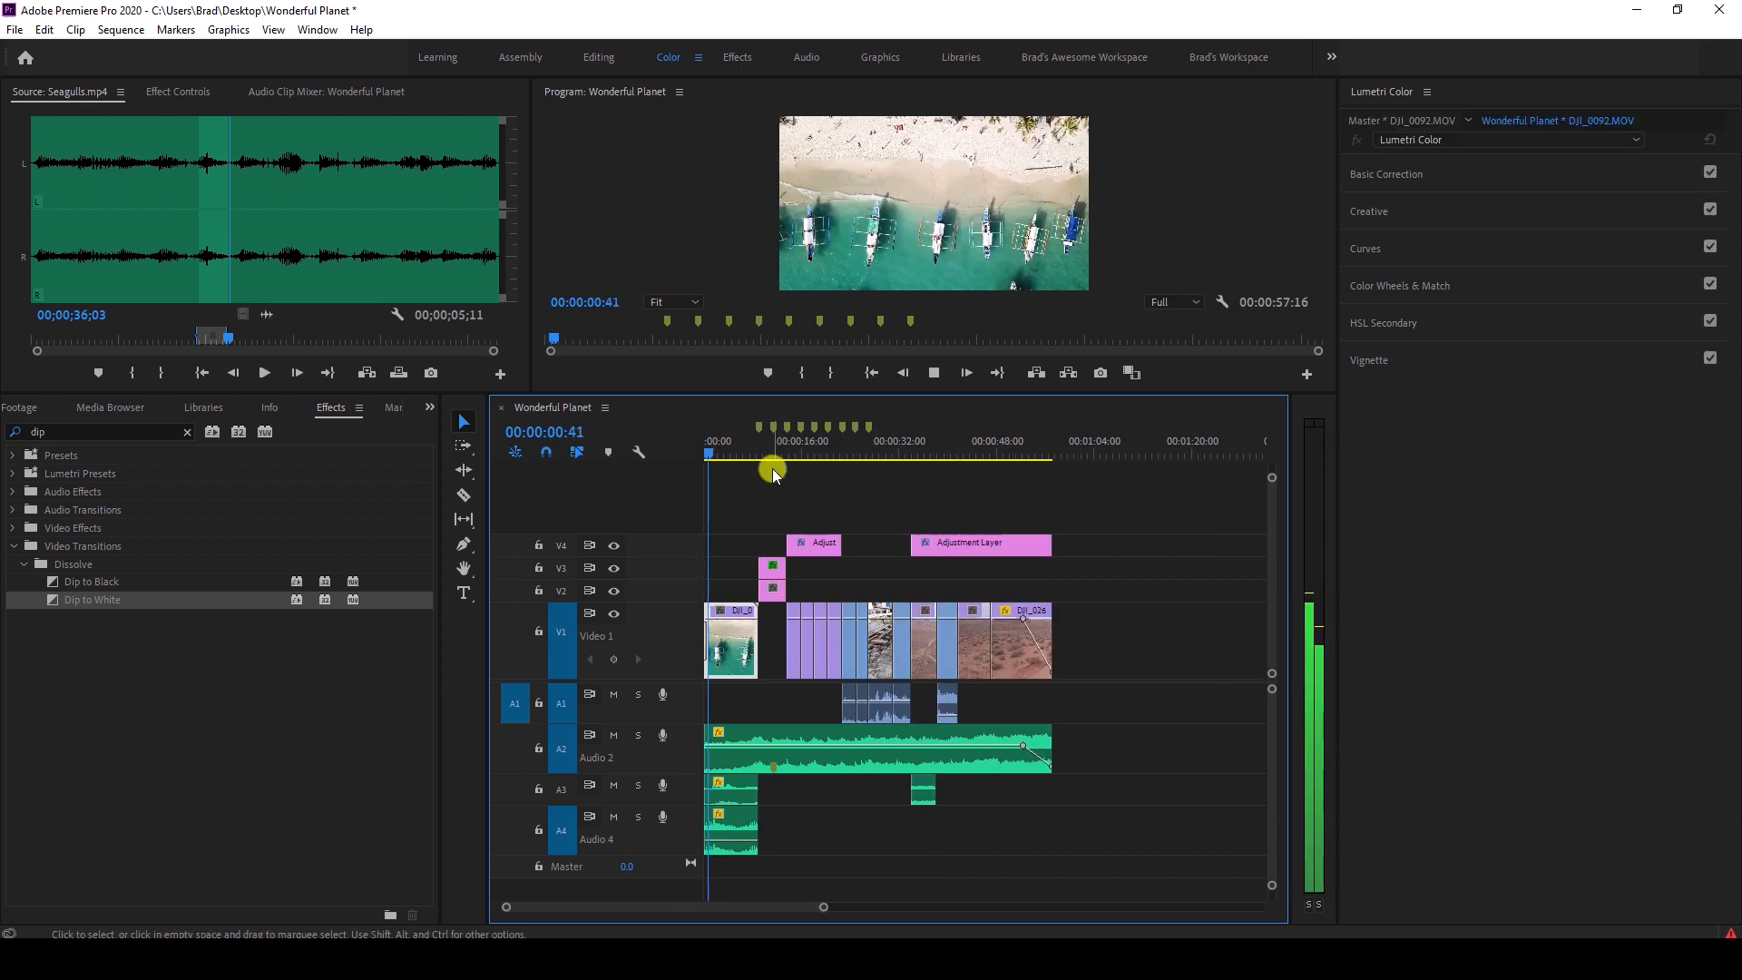
key(space)
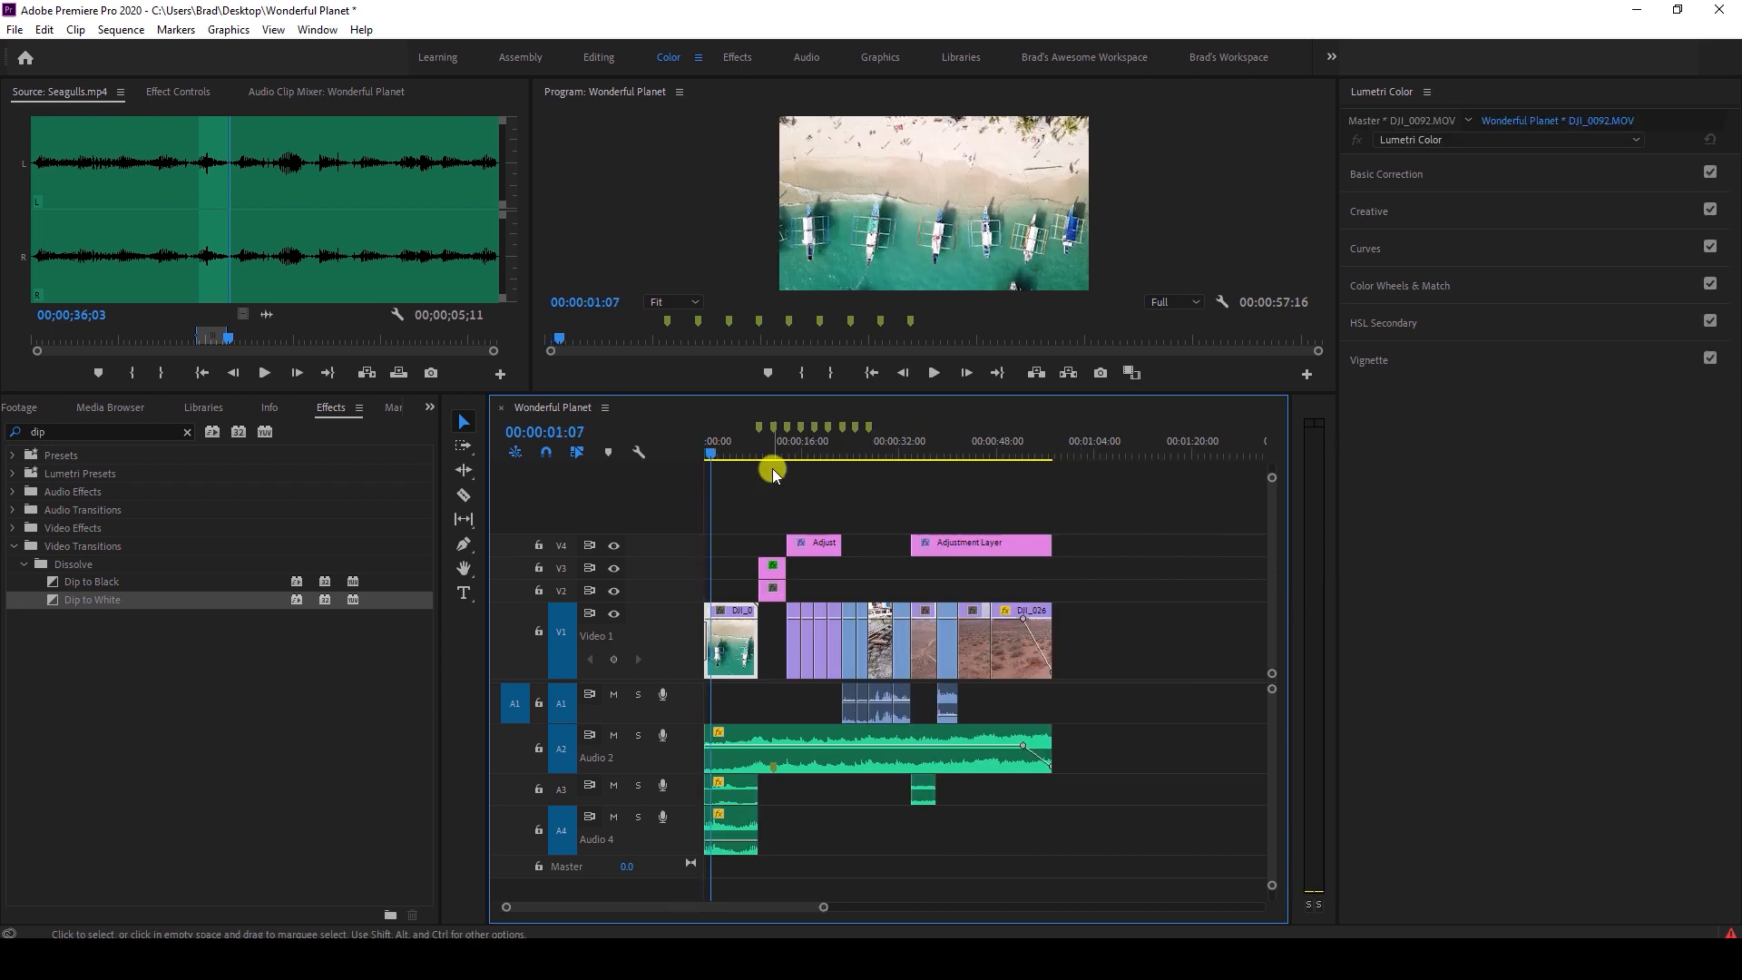
Enlarge the program preview by shrinking the timeline area, and play the opening boats clip up to about six seconds.
drag(850, 394, 844, 494)
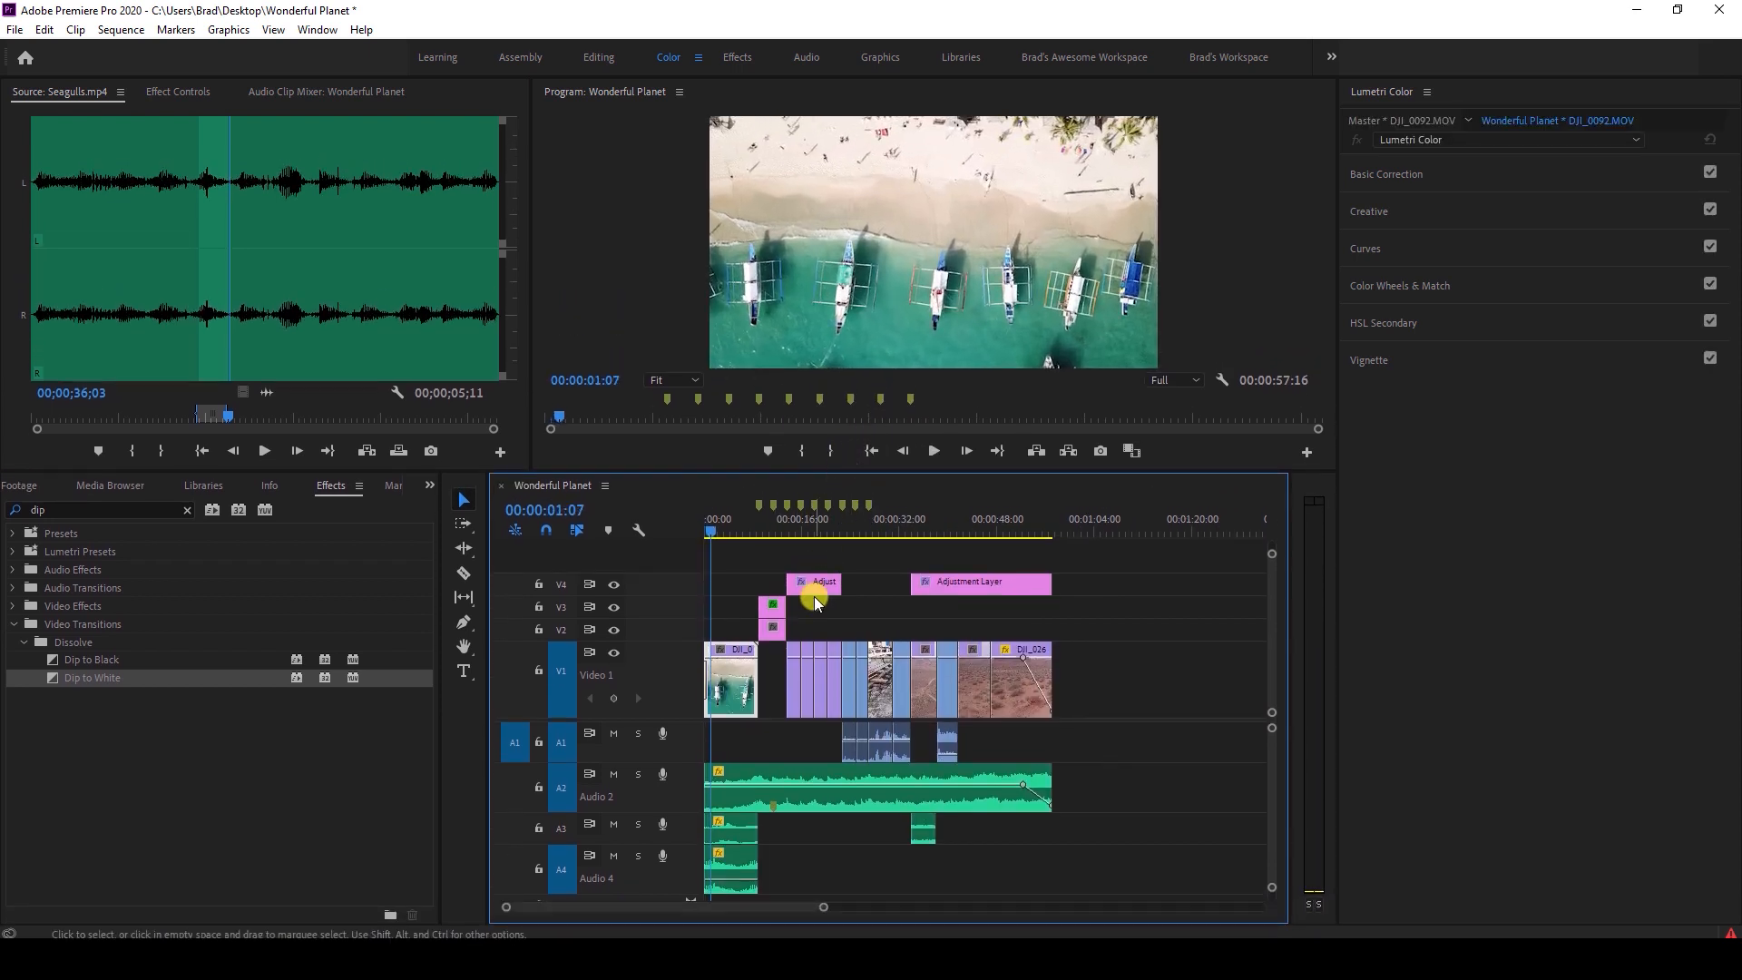
key(equal)
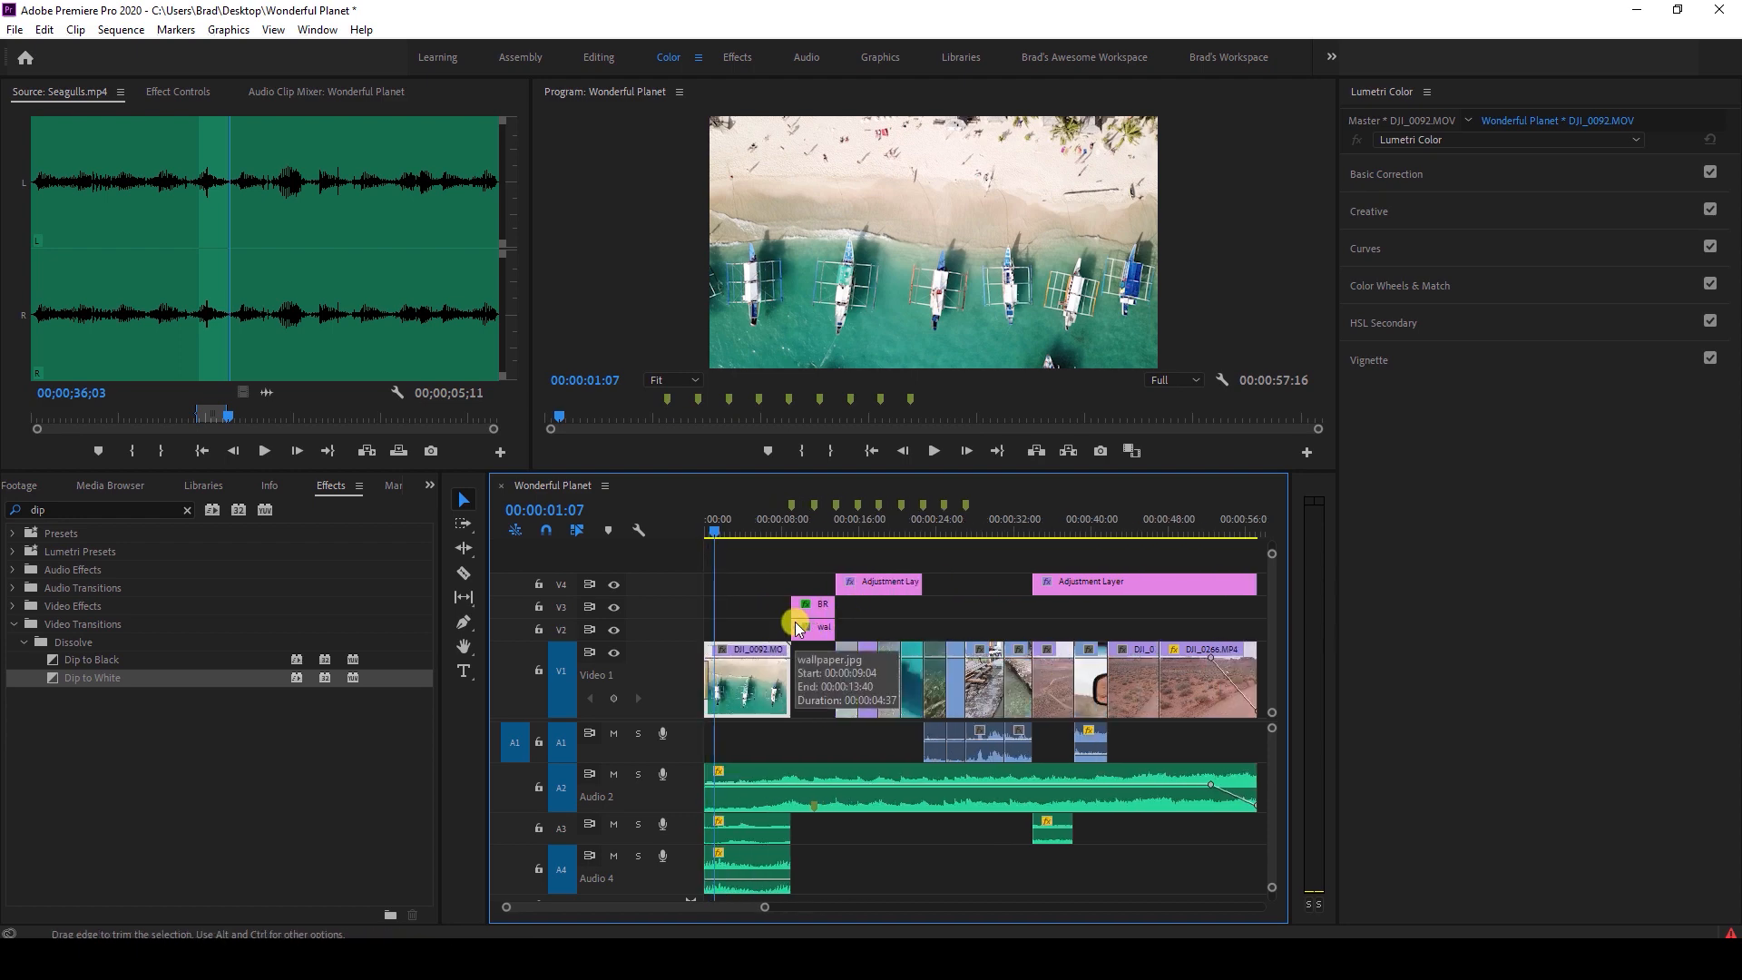
key(space)
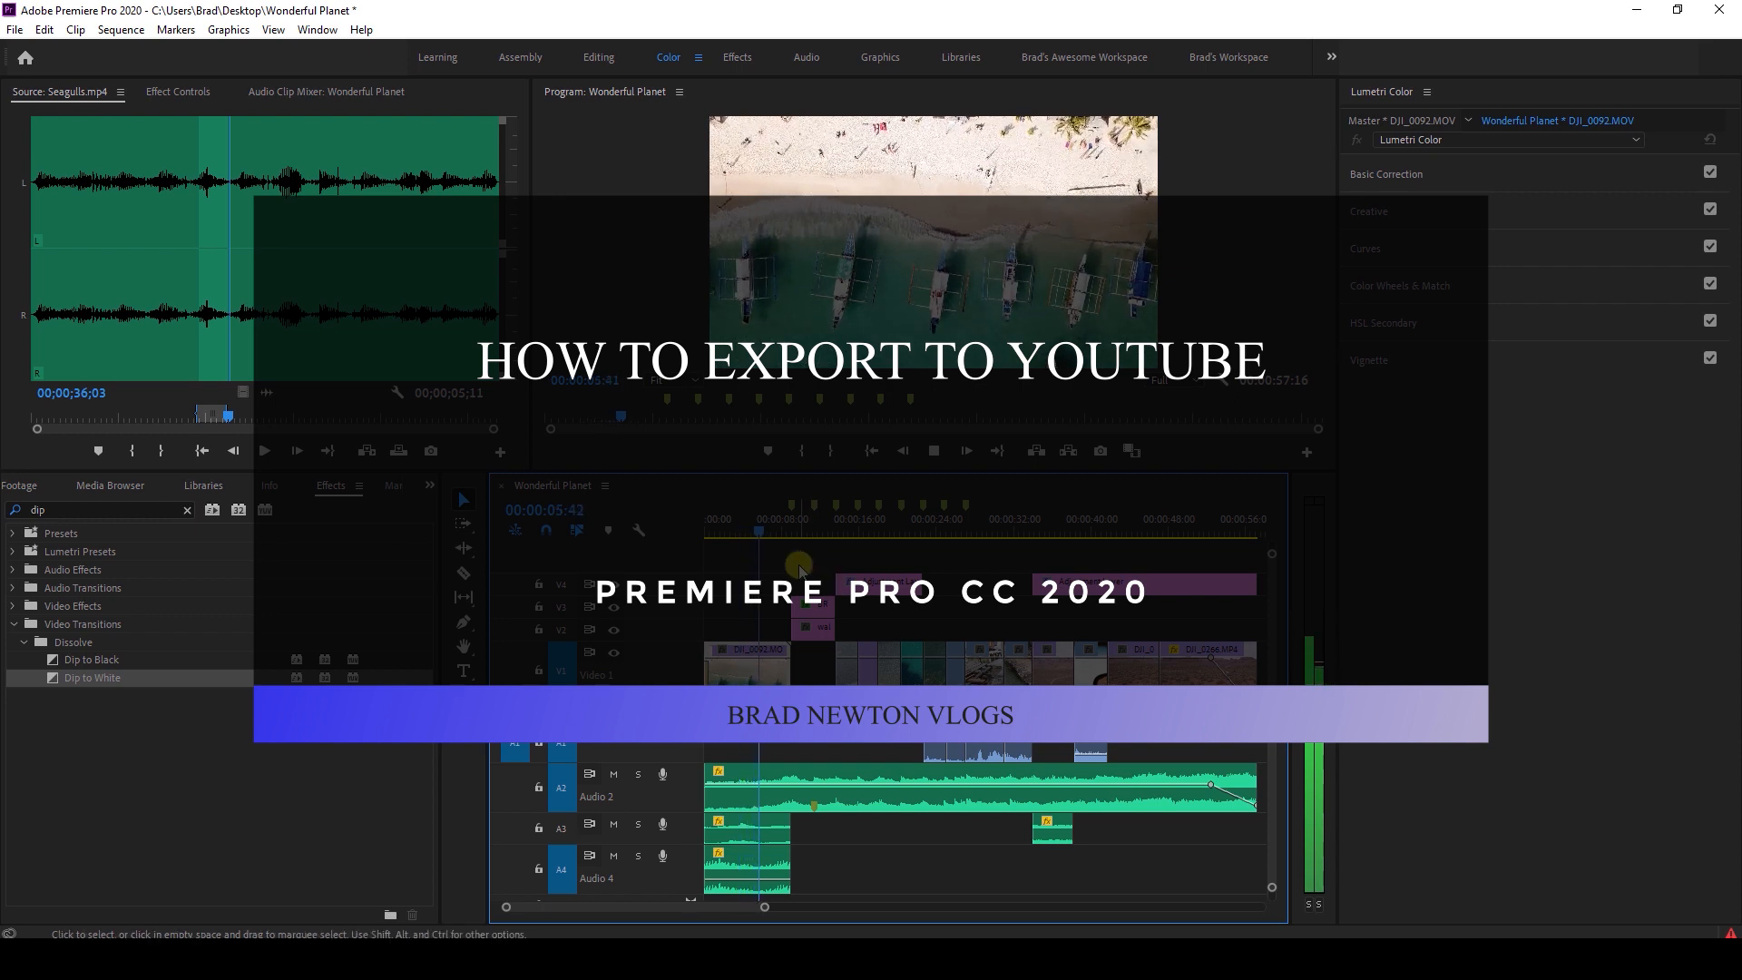
key(space)
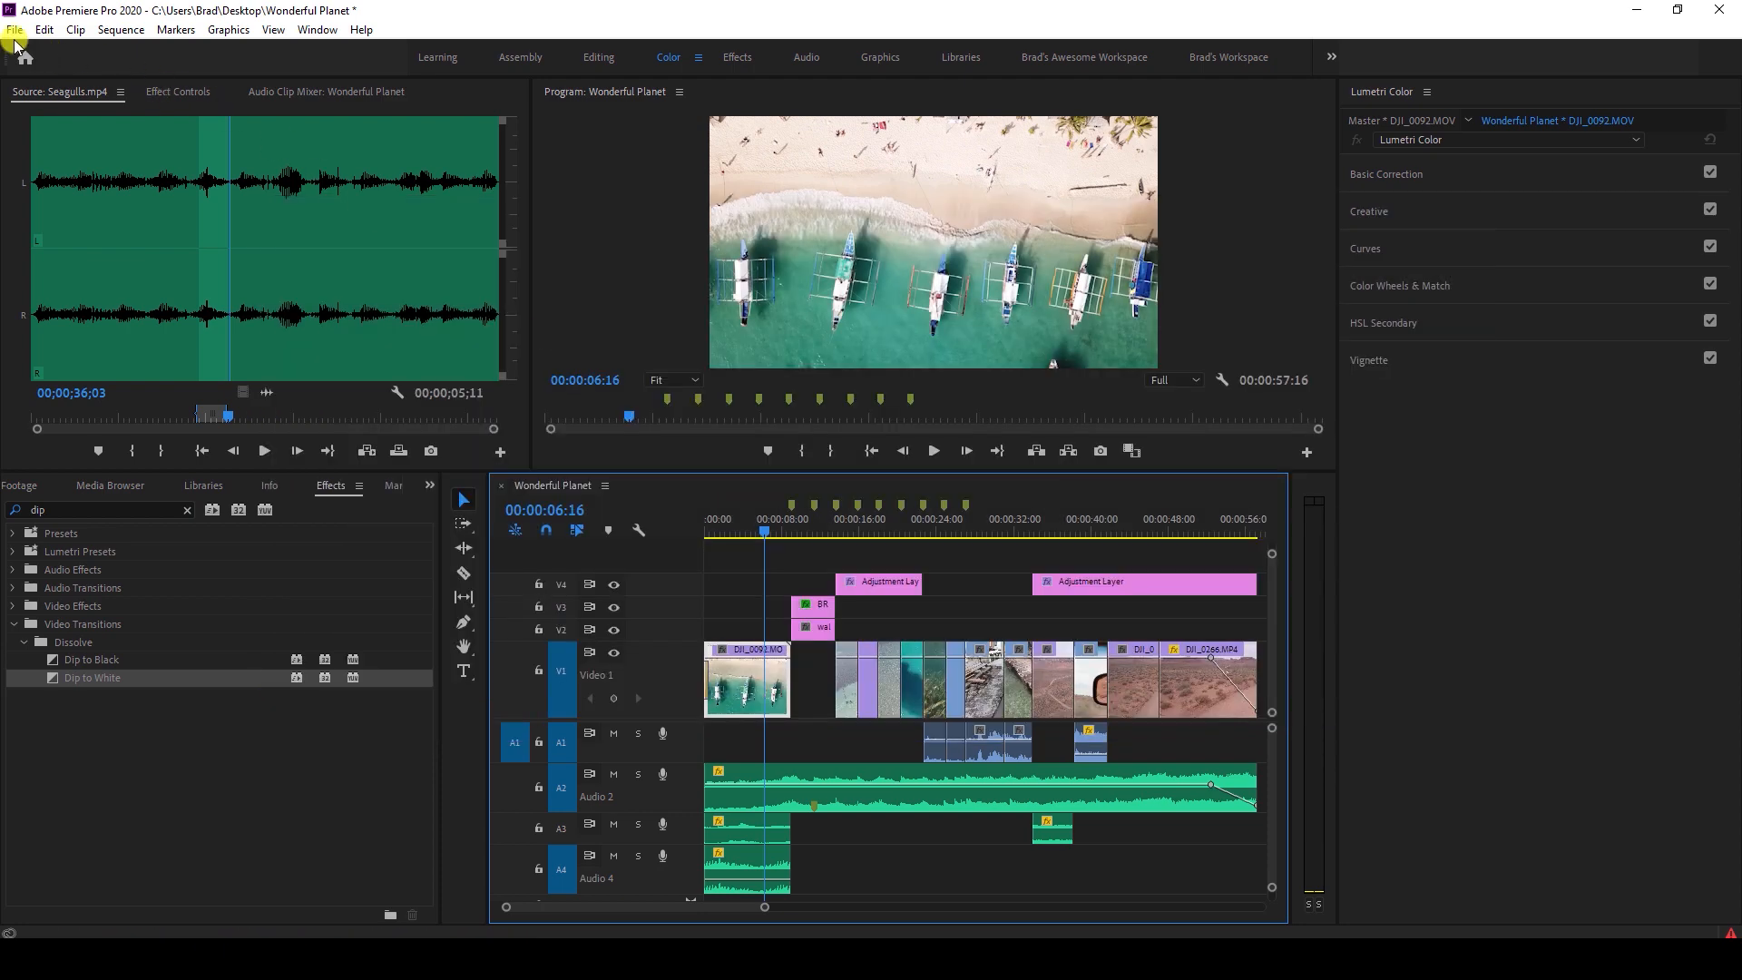
Open the media export settings for the Wonderful Planet sequence and keep H.264 as the format.
click(15, 32)
mouse_move(237, 580)
click(328, 573)
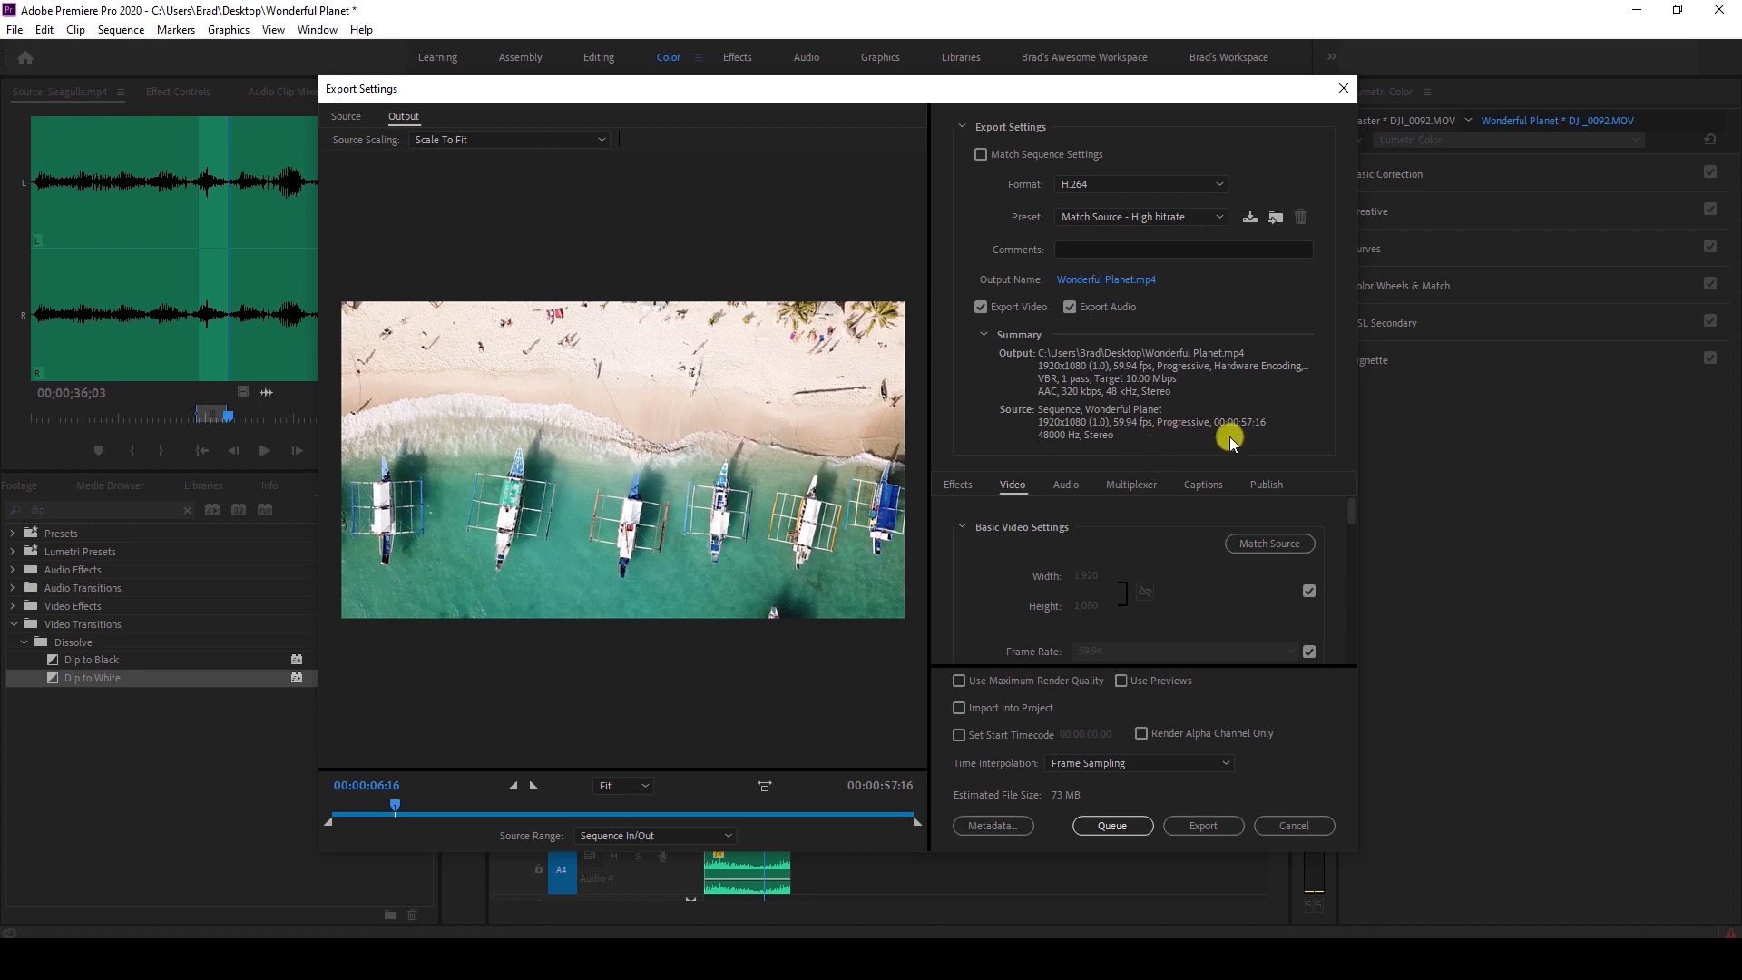
click(1116, 184)
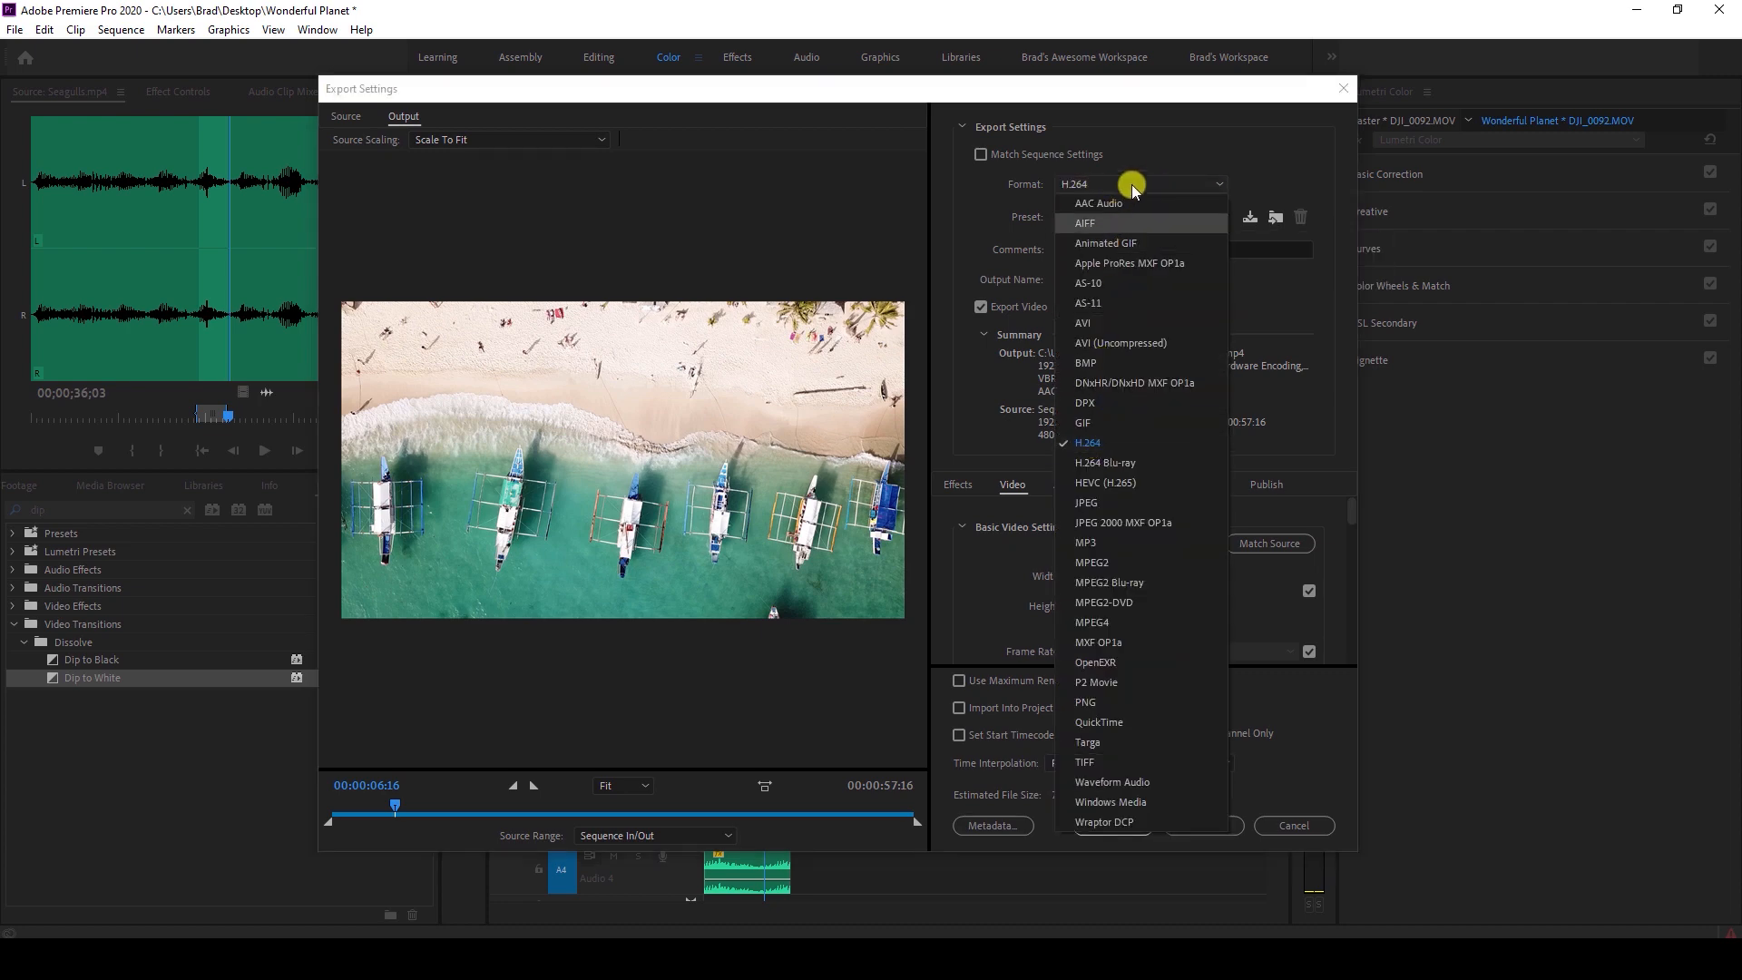
click(1144, 126)
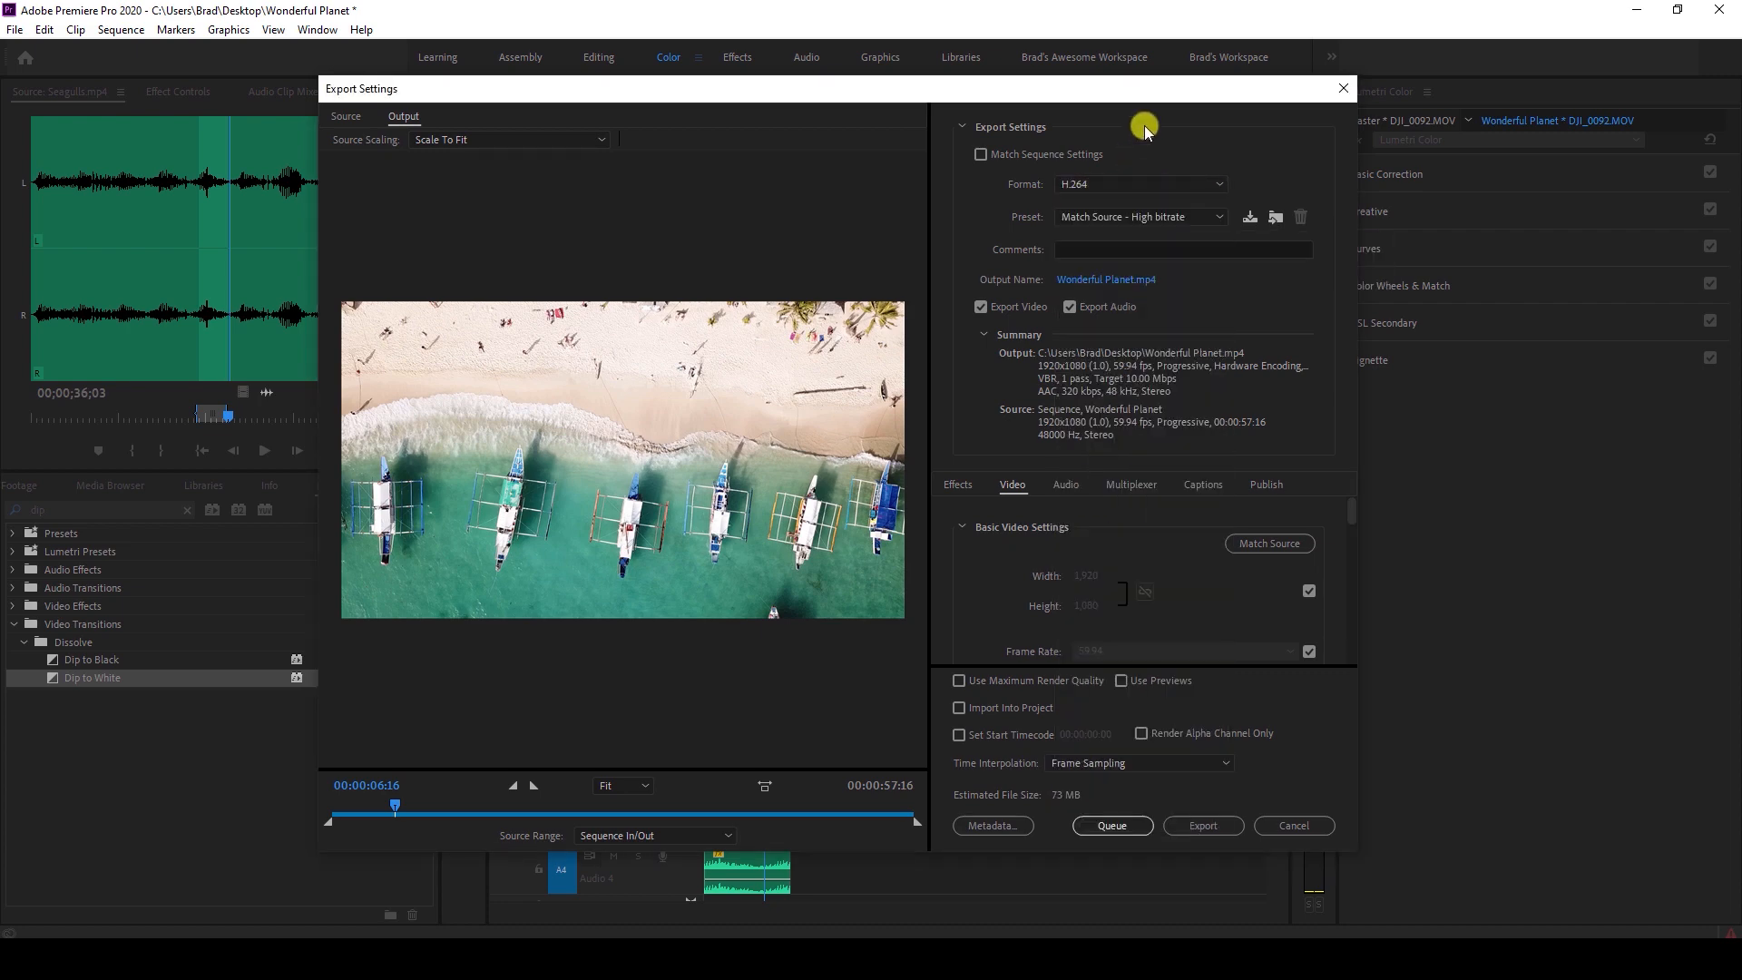
Choose the YouTube 1080p Full HD preset for the export.
click(1100, 218)
scroll(1201, 689, down, 2)
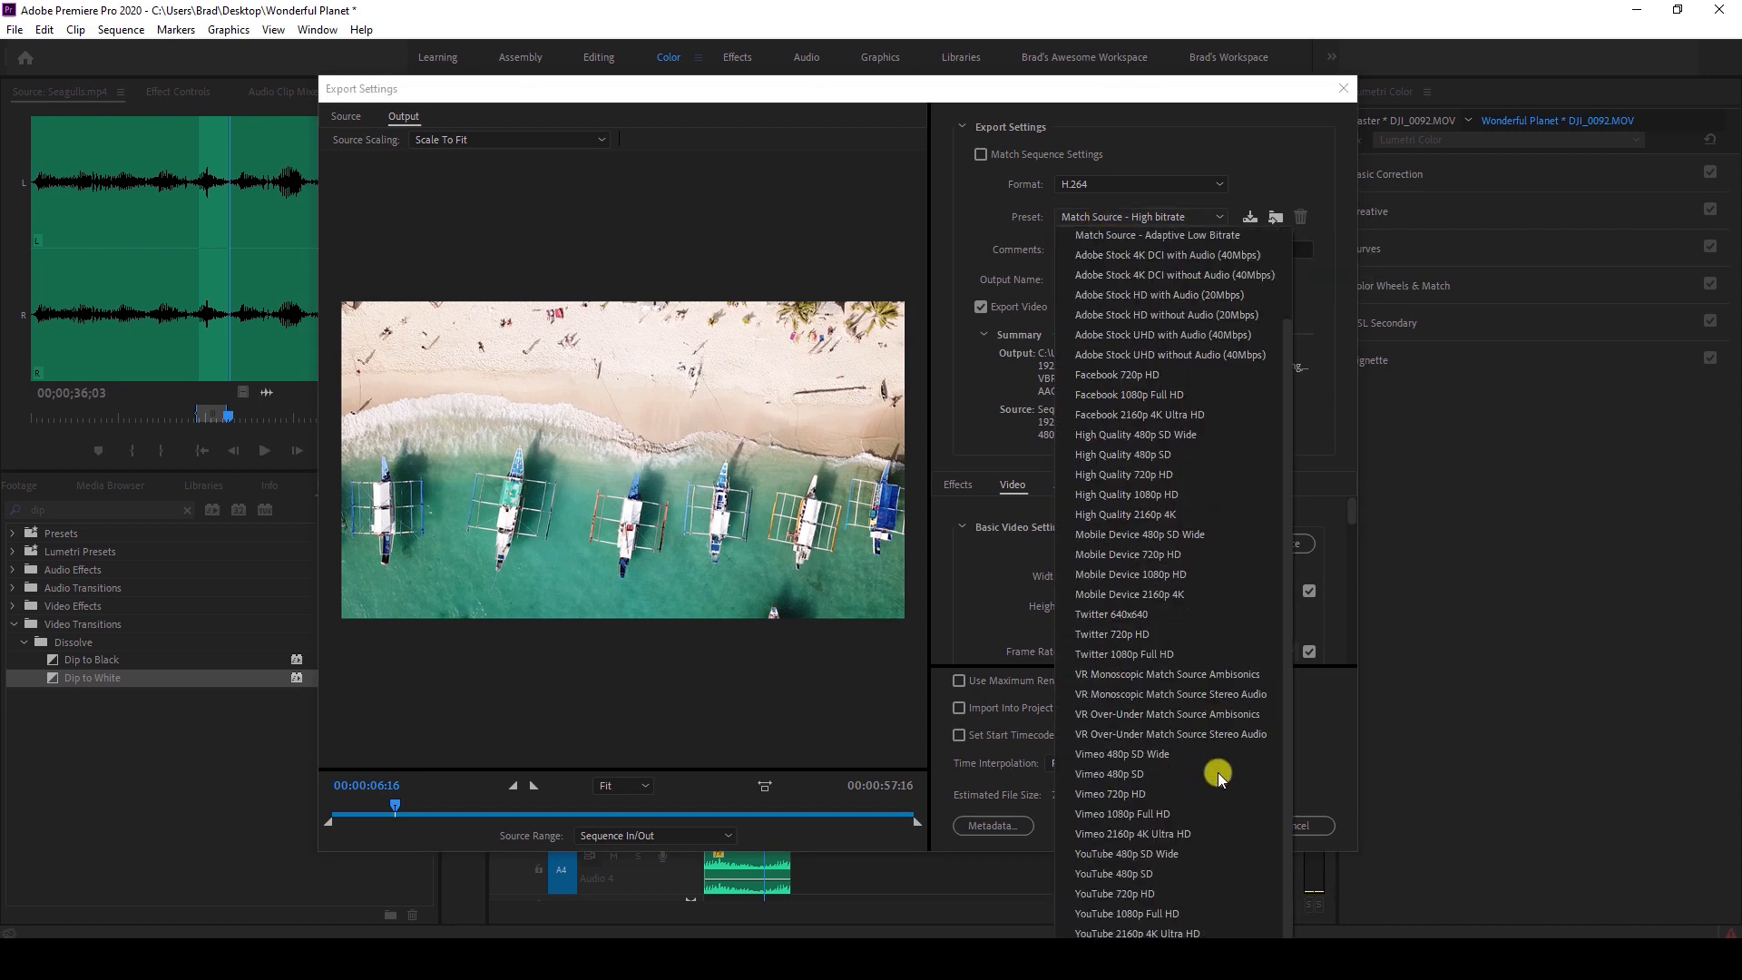
click(1125, 916)
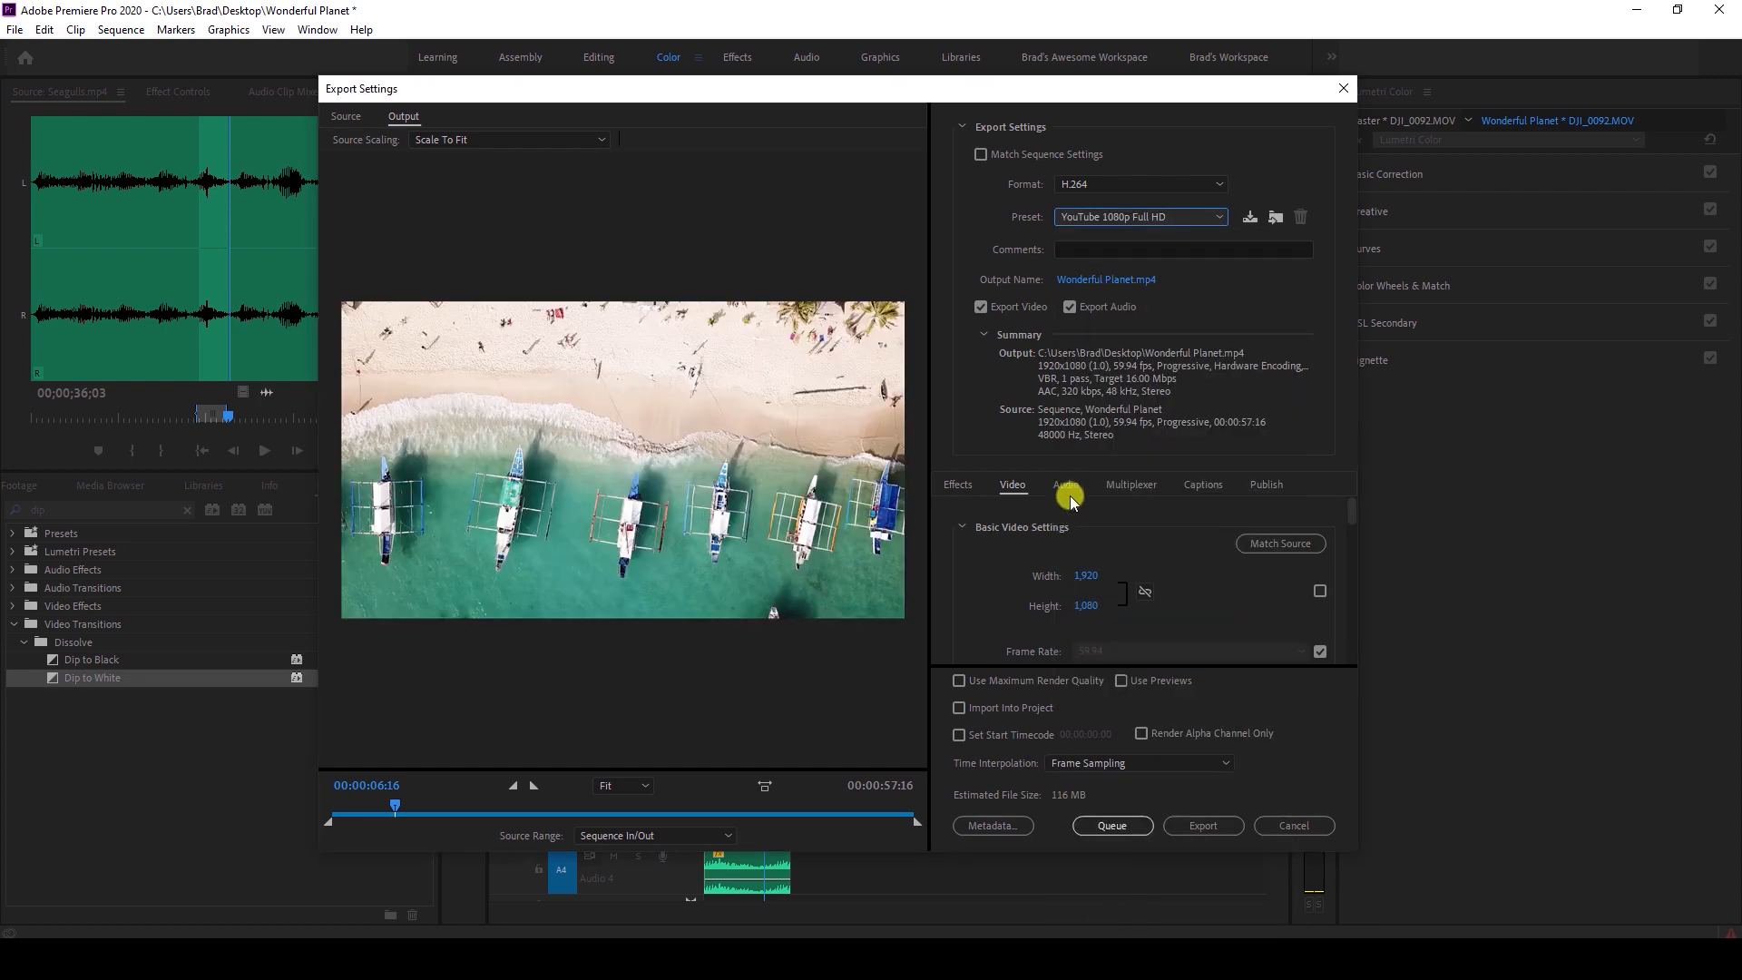
Set the export to save on the Desktop as an MP4 video named Wonderful Planet.
scroll(1129, 594, down, 2)
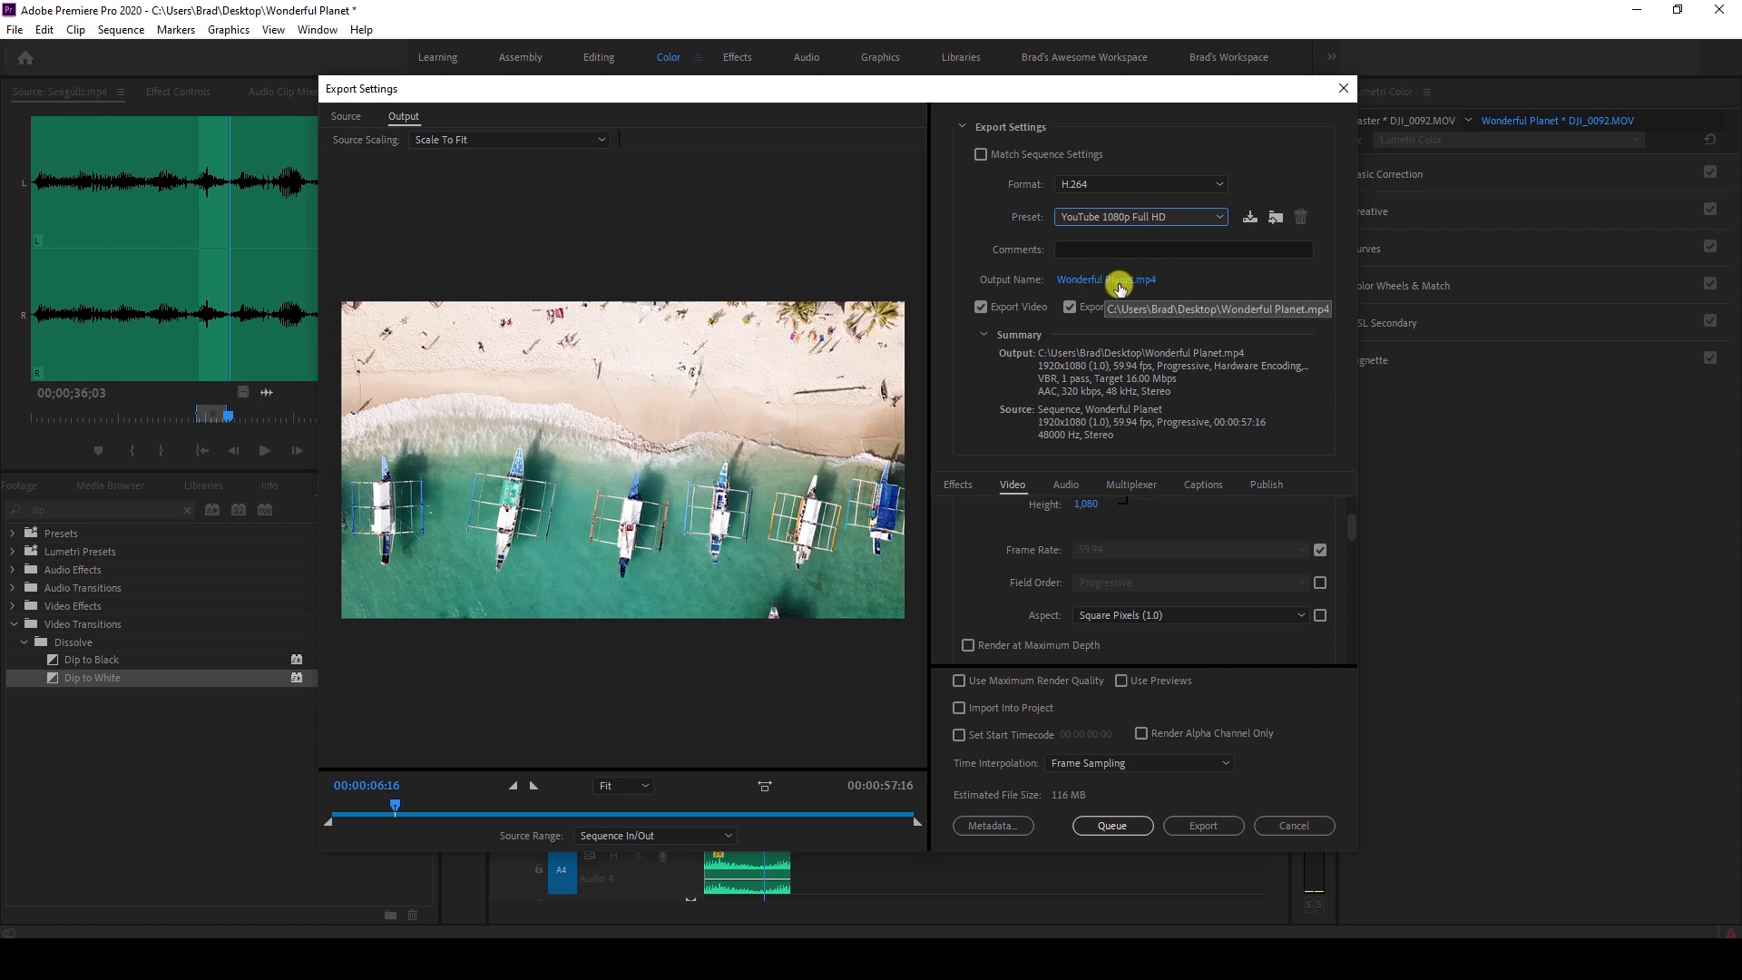
click(1118, 281)
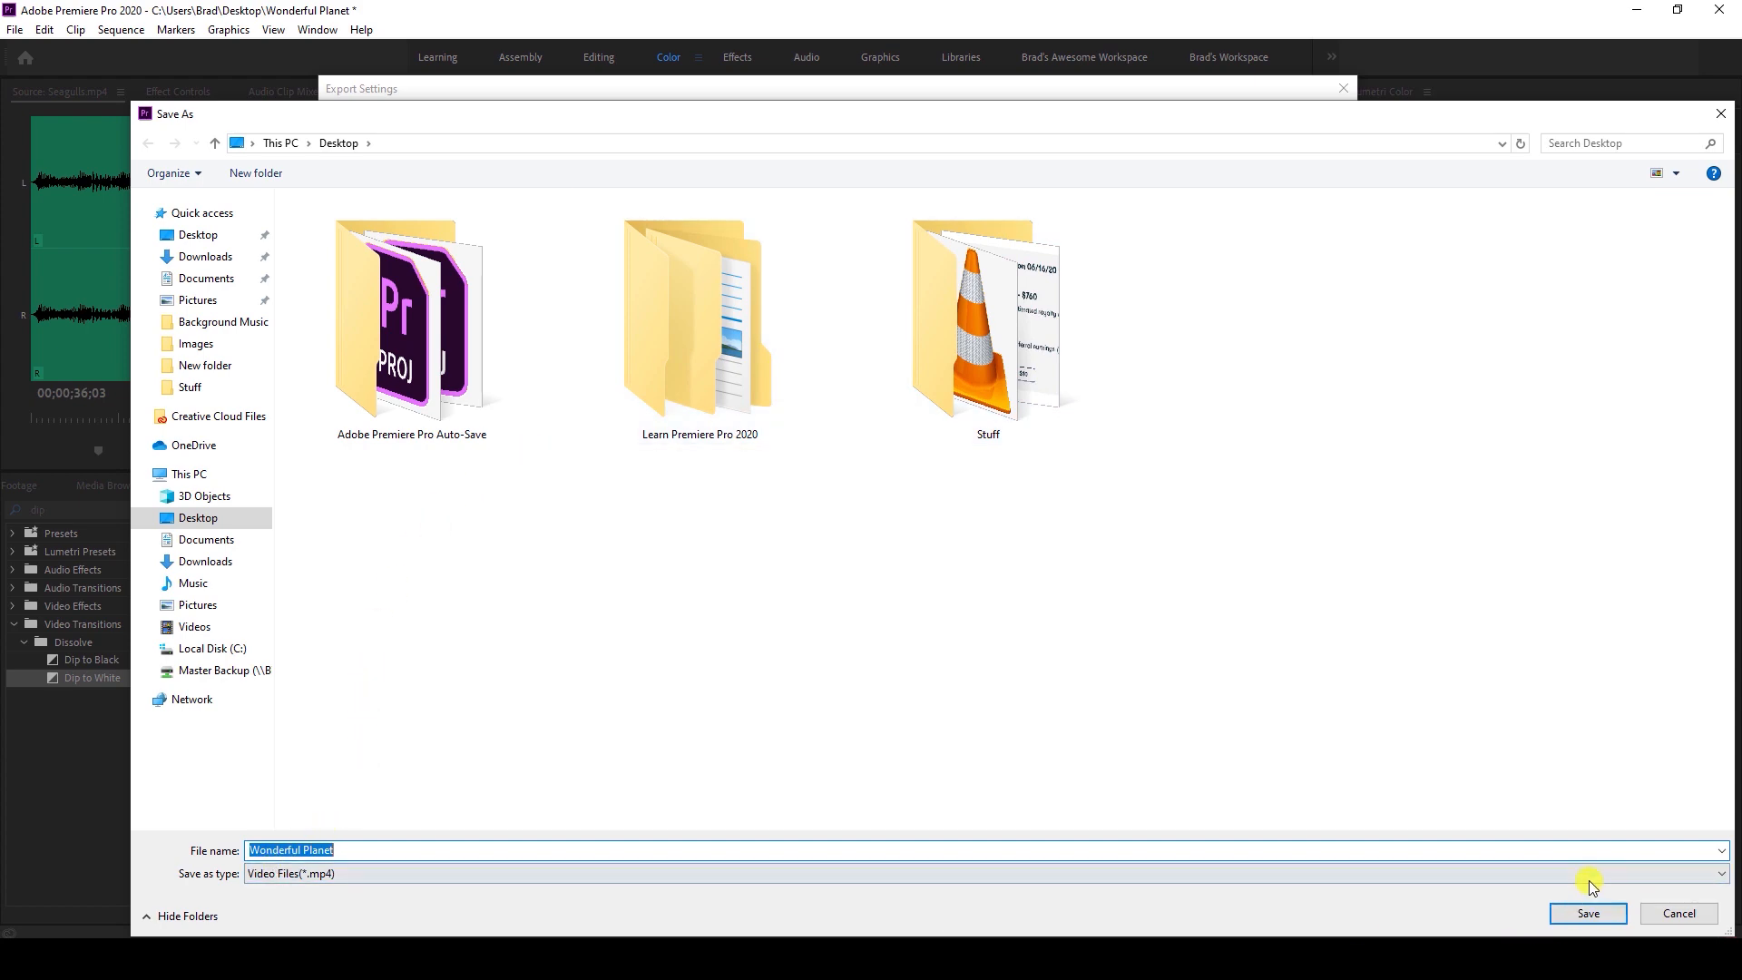
click(1589, 913)
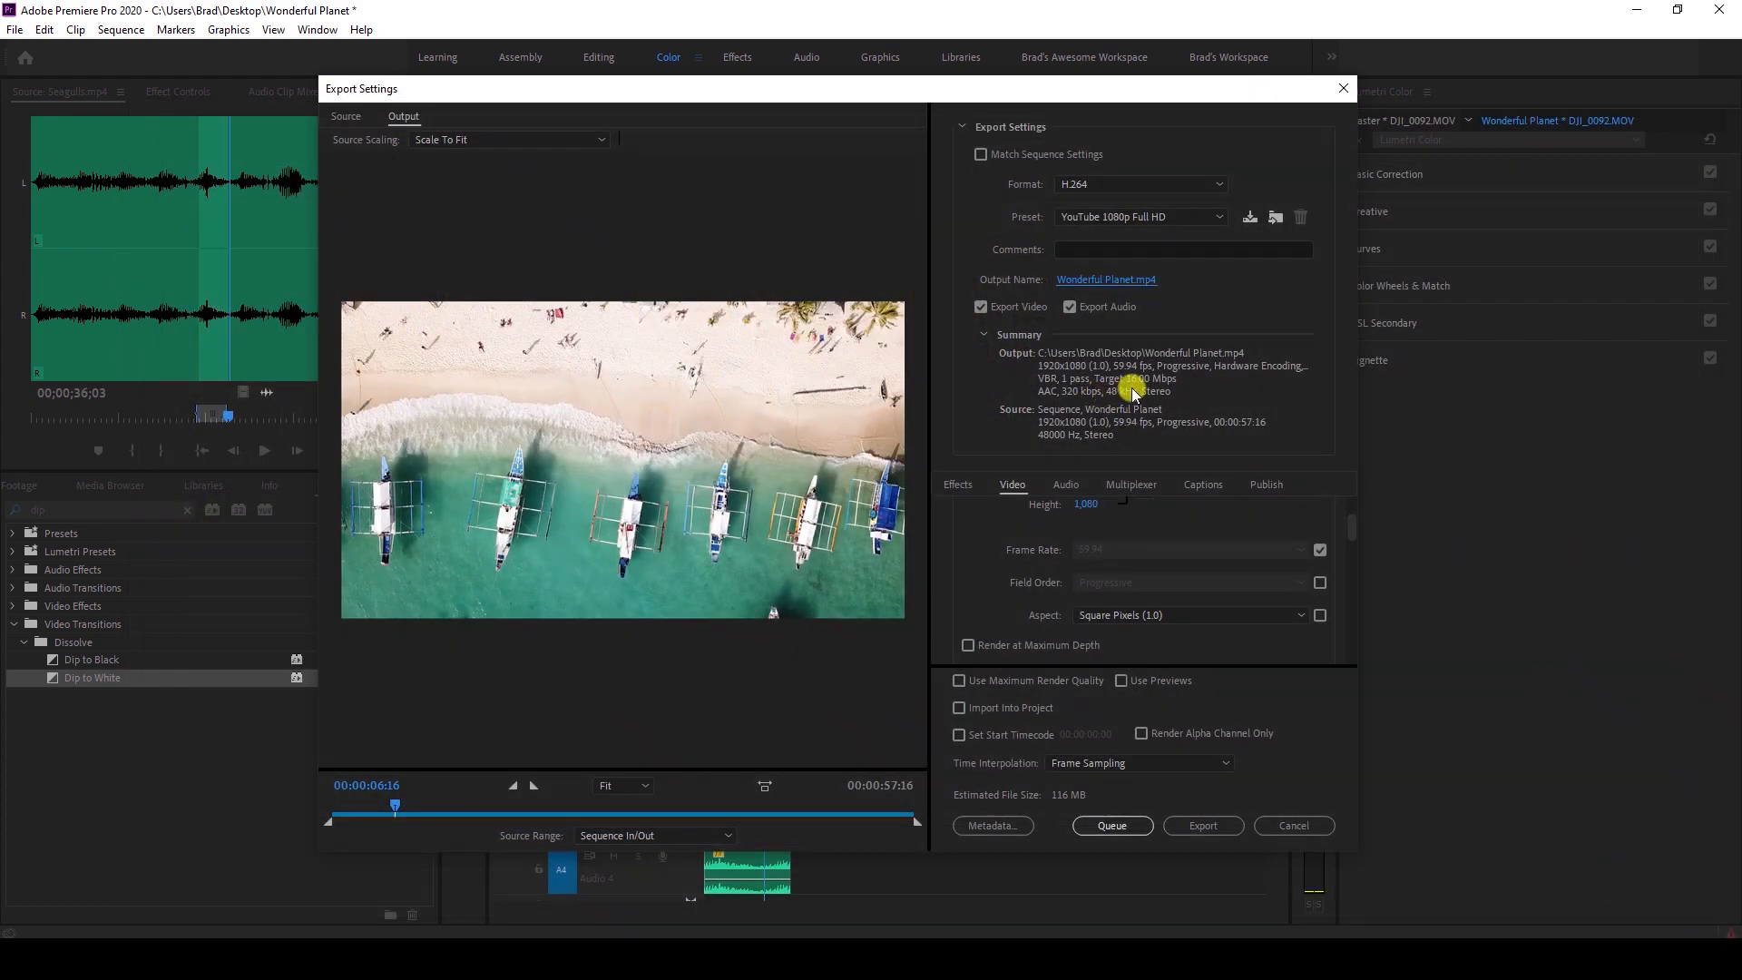
Examine the export's video settings, from frame size, frame rate and aspect to the encoding and bitrate options.
scroll(983, 580, up, 3)
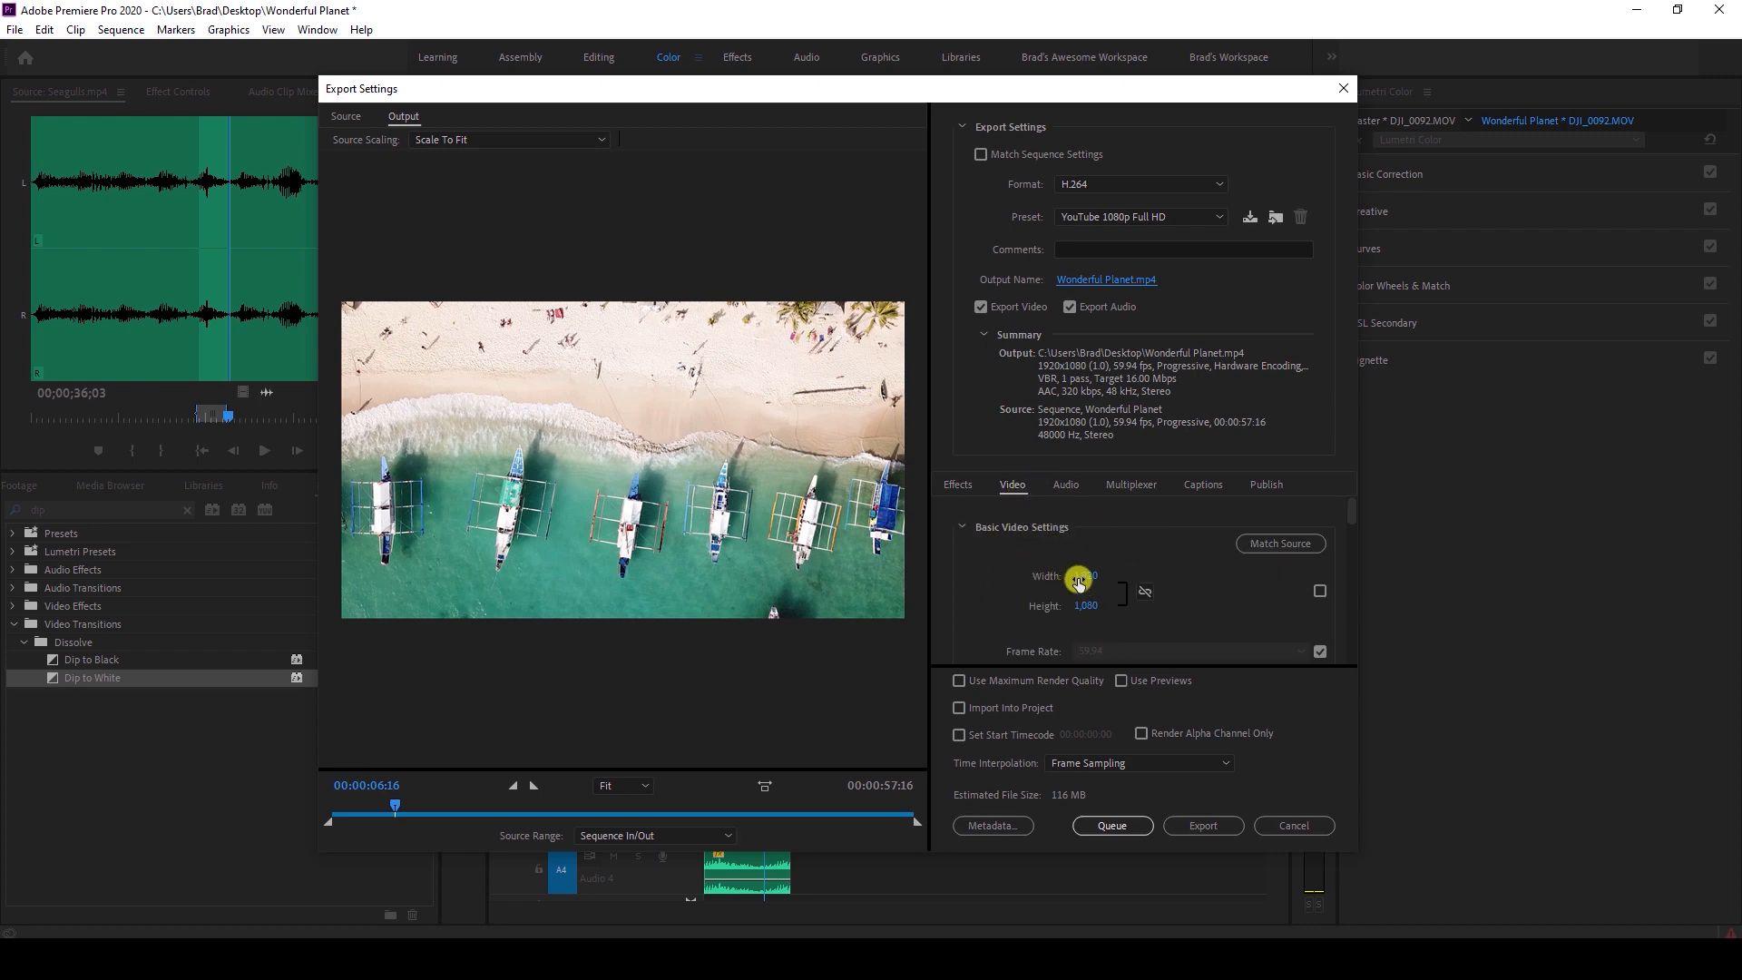
scroll(1350, 520, down, 3)
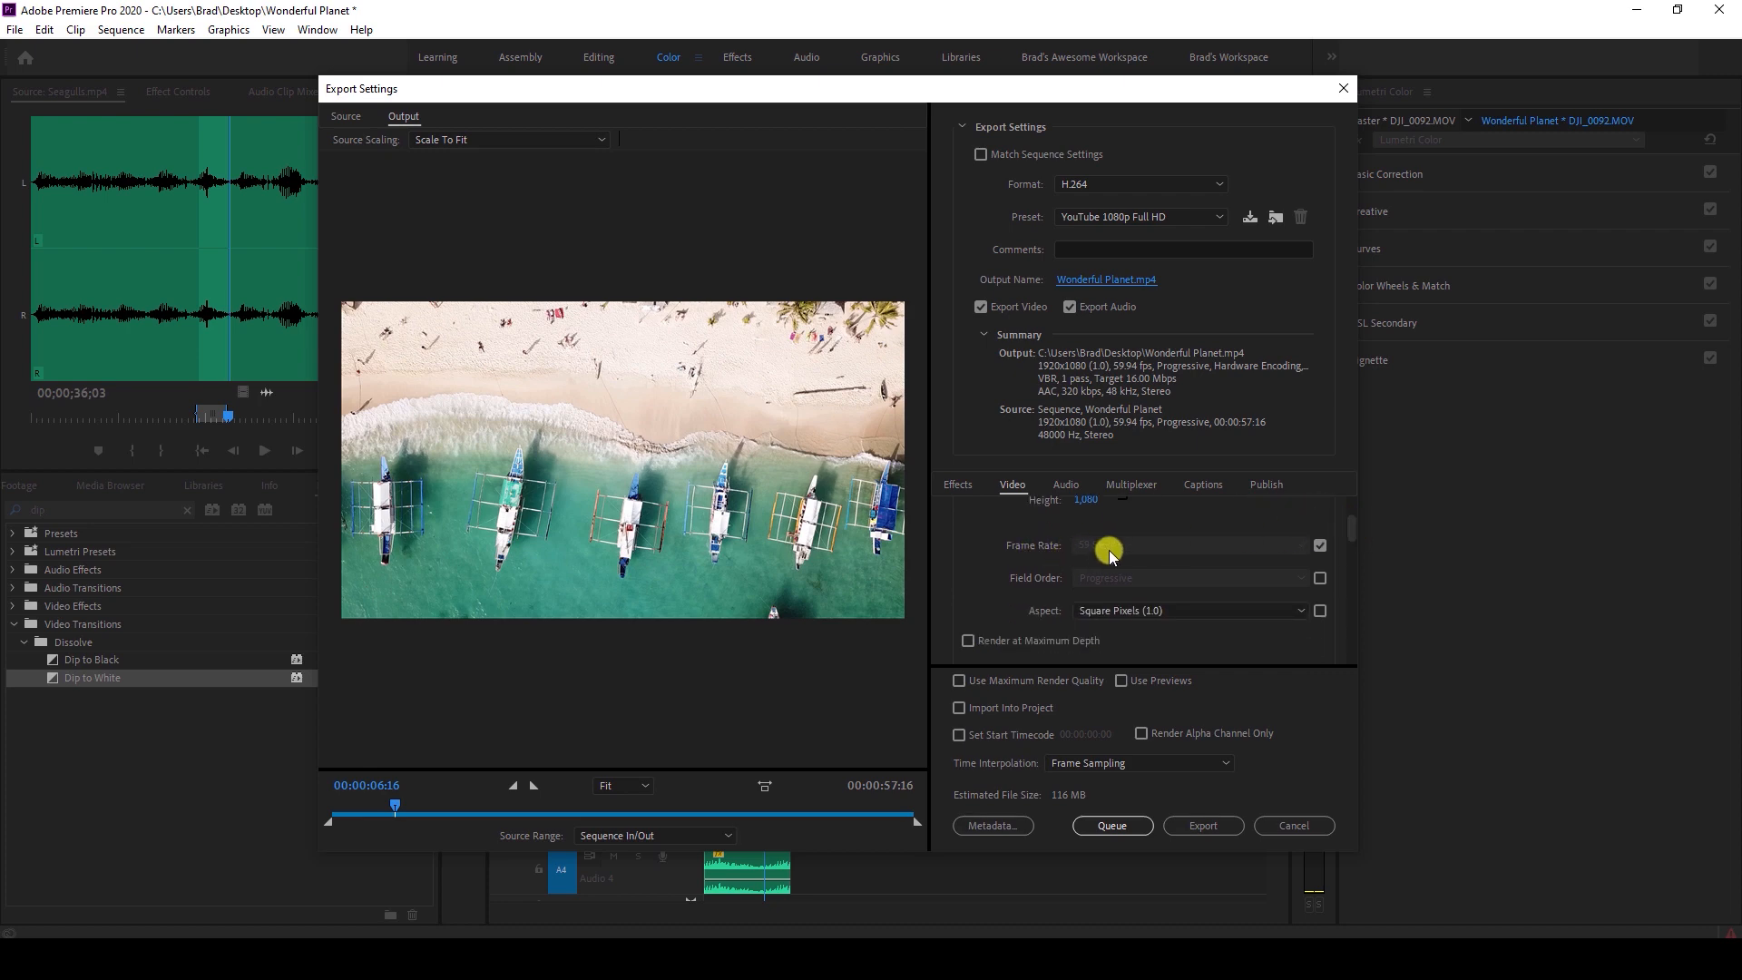
scroll(1079, 582, down, 1)
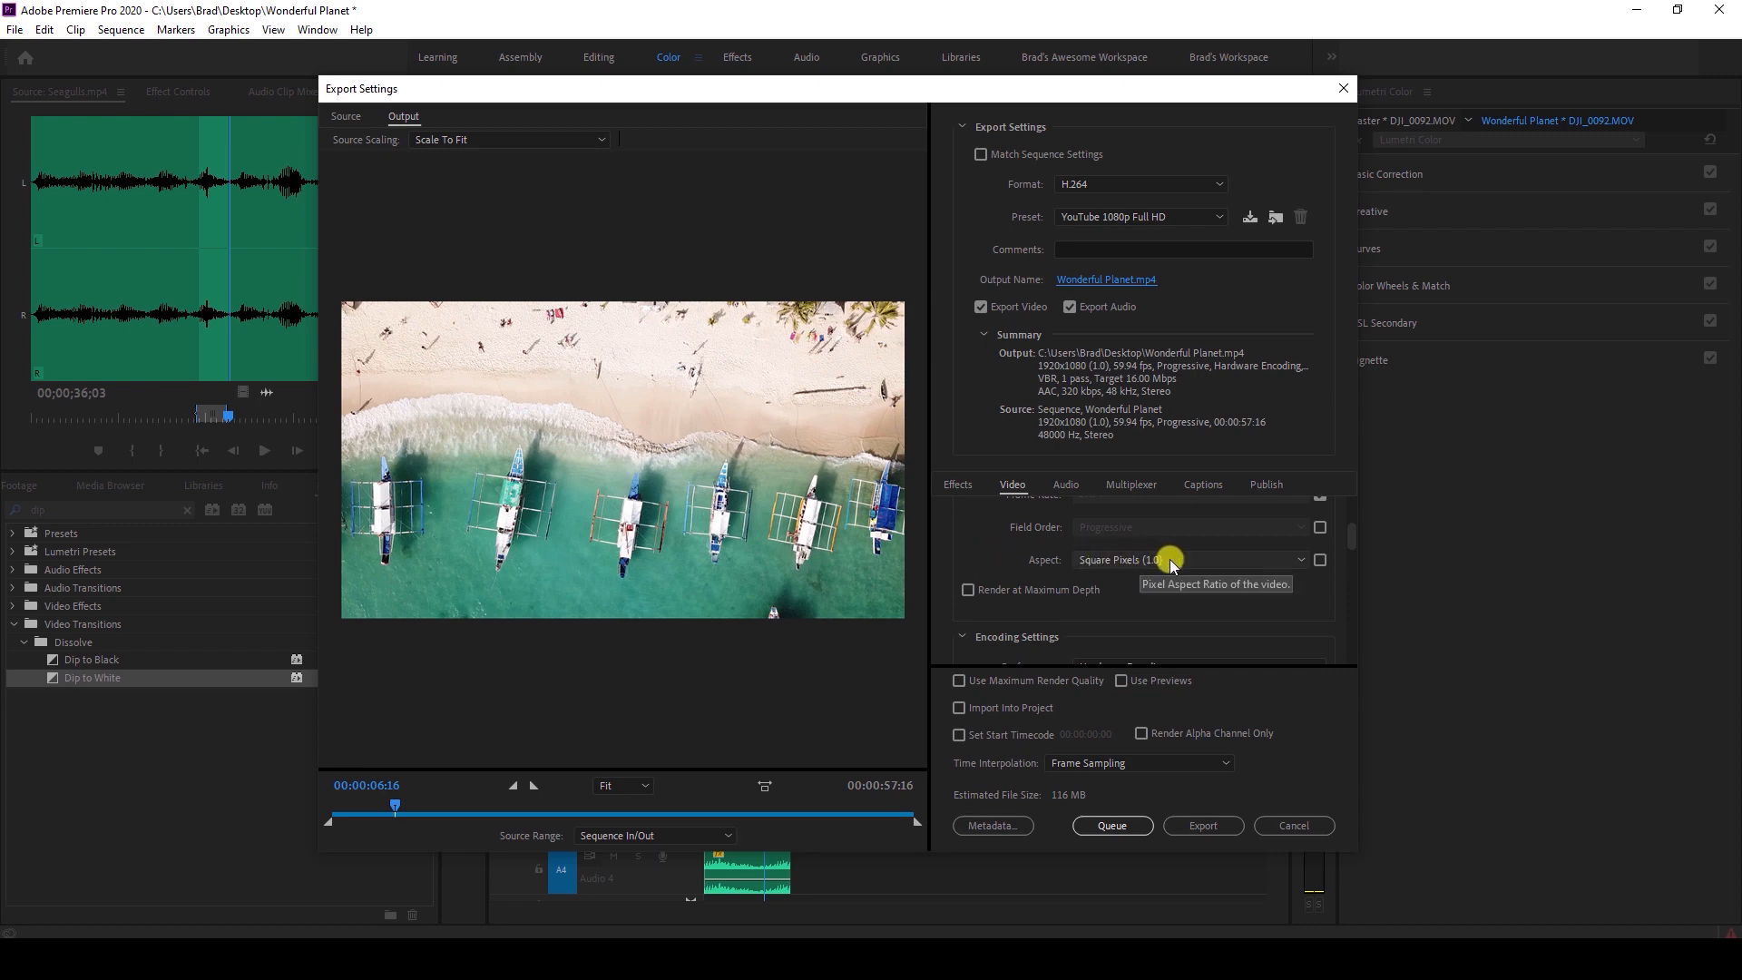
scroll(1003, 568, down, 3)
scroll(1026, 587, down, 5)
scroll(1016, 580, up, 2)
scroll(1025, 571, down, 1)
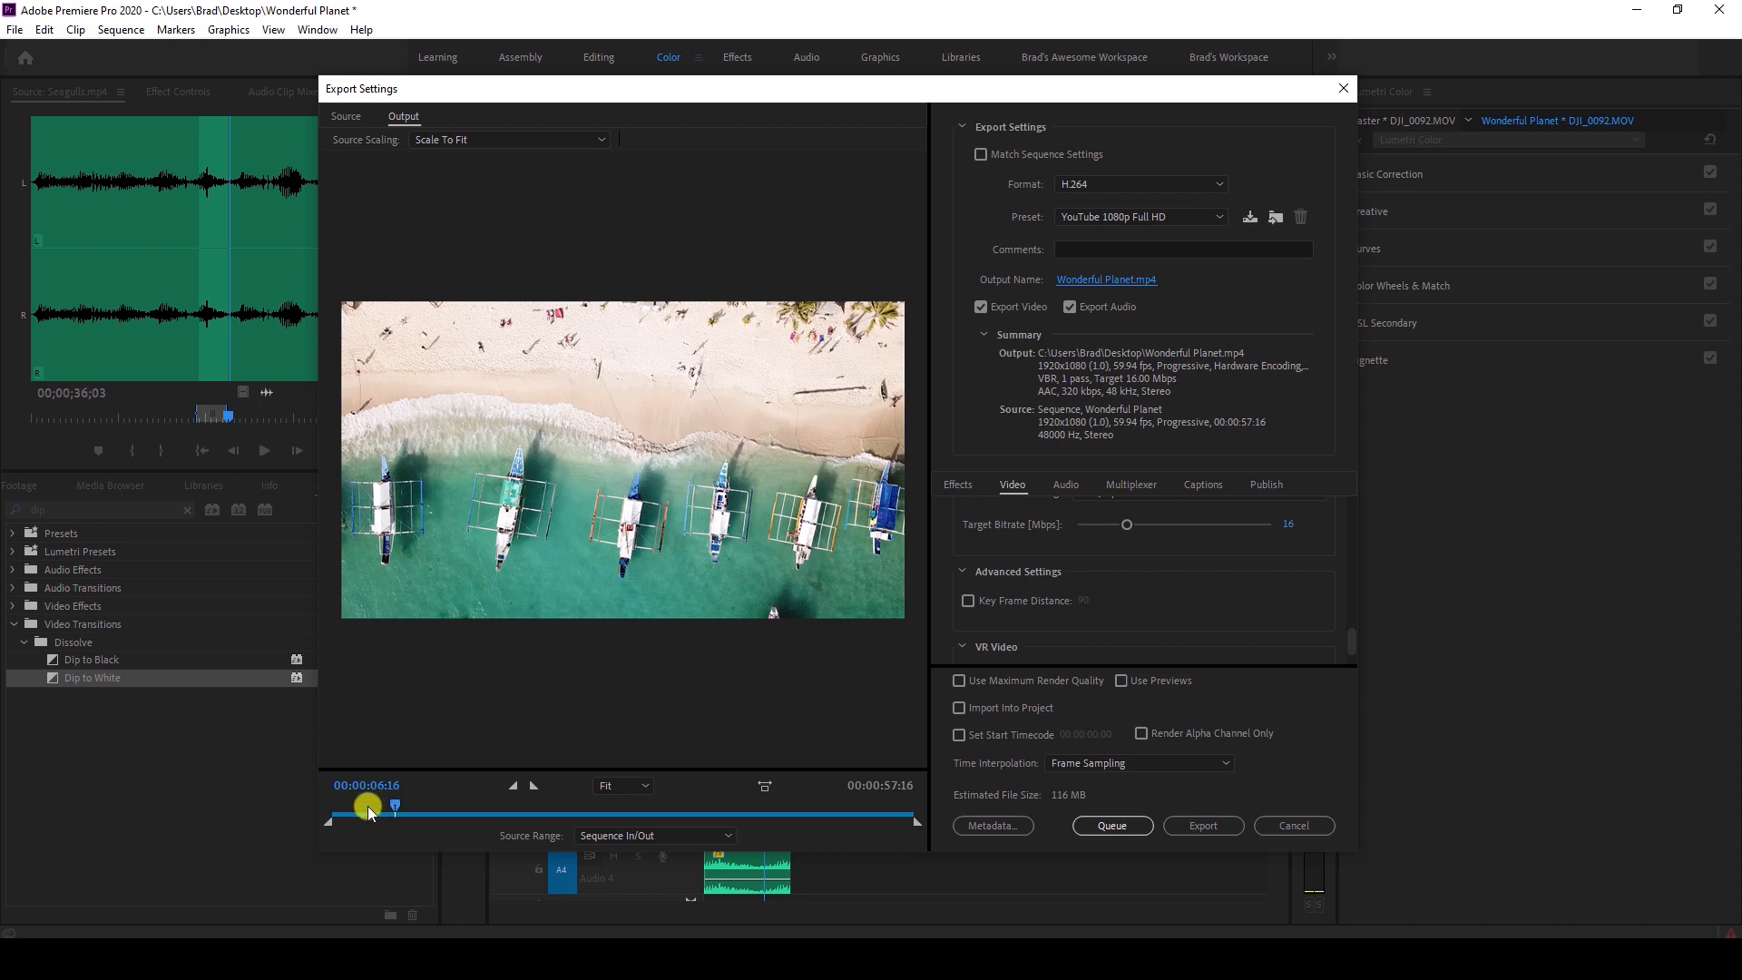
Scrub through the export preview and export the video with the source range kept at Sequence In/Out.
drag(354, 810, 640, 809)
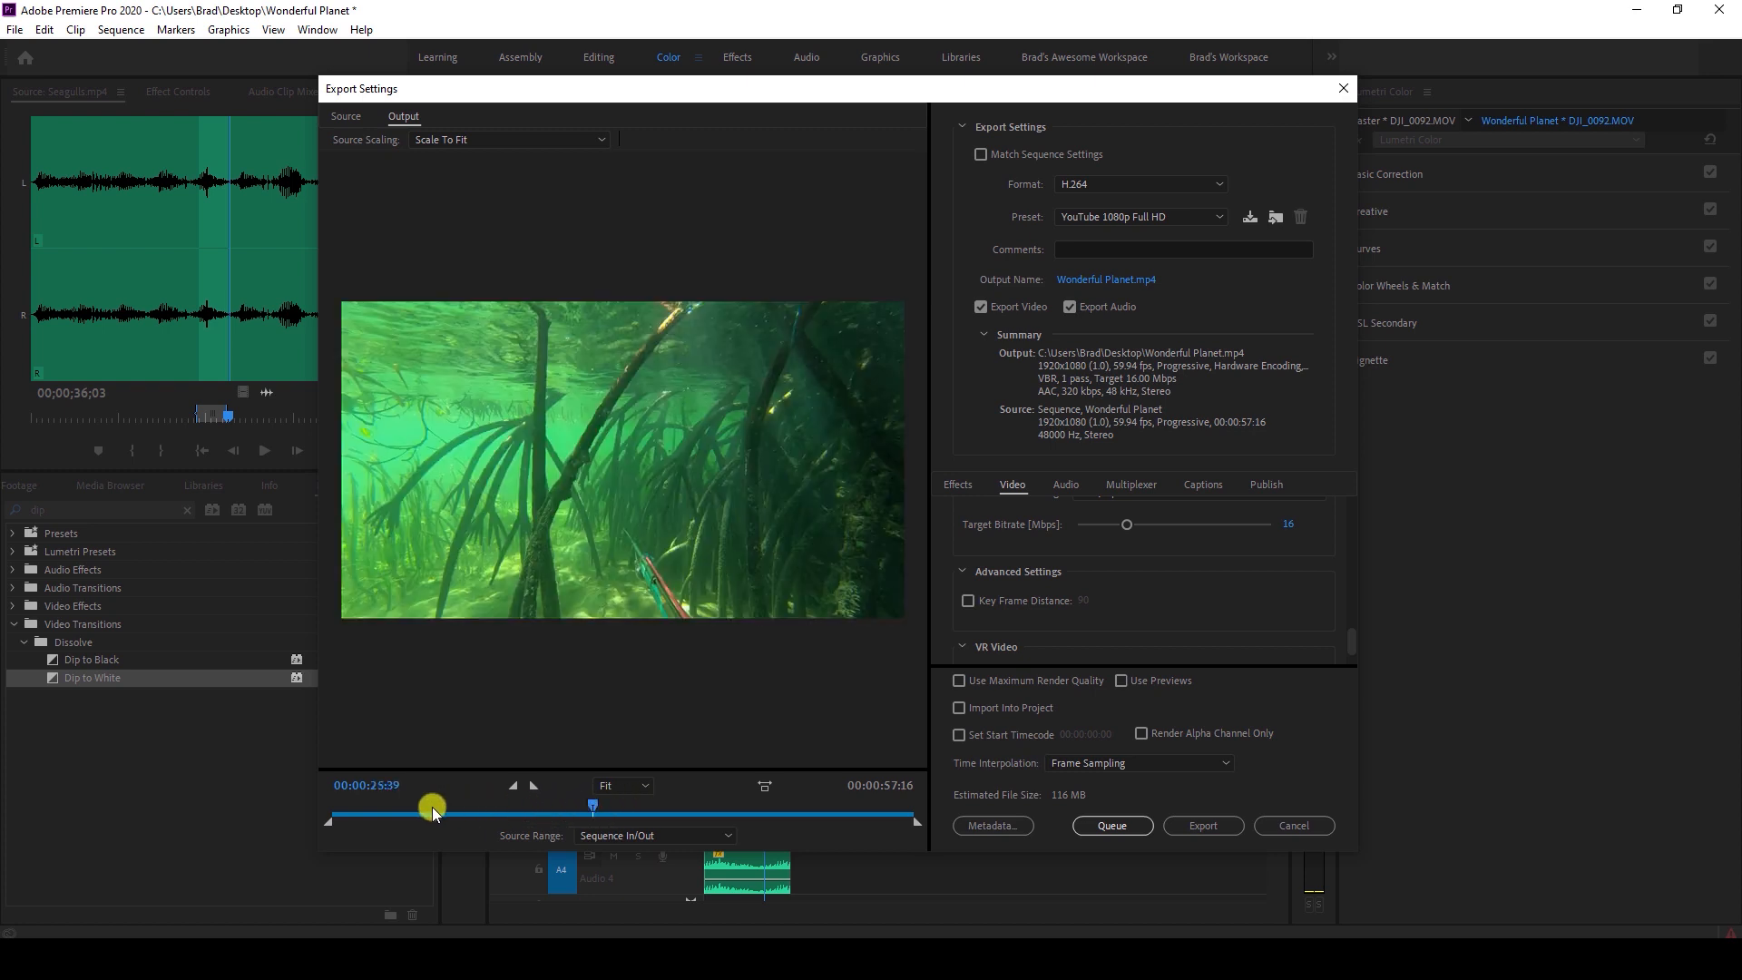
click(619, 835)
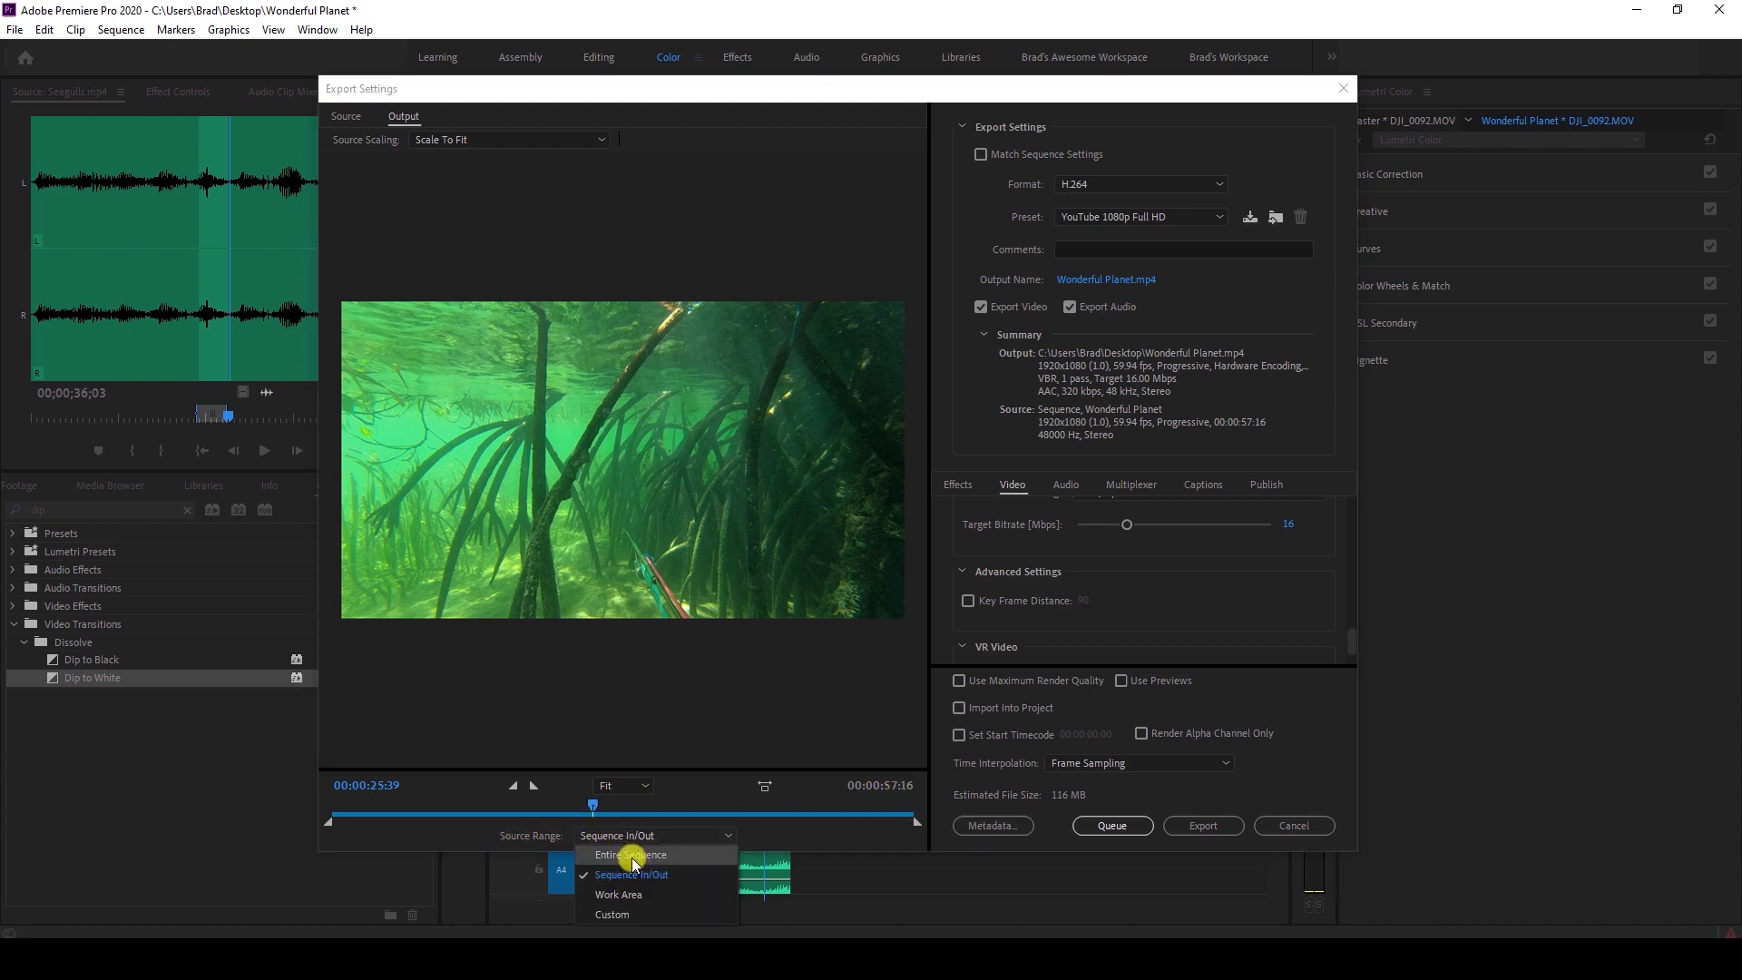
click(631, 872)
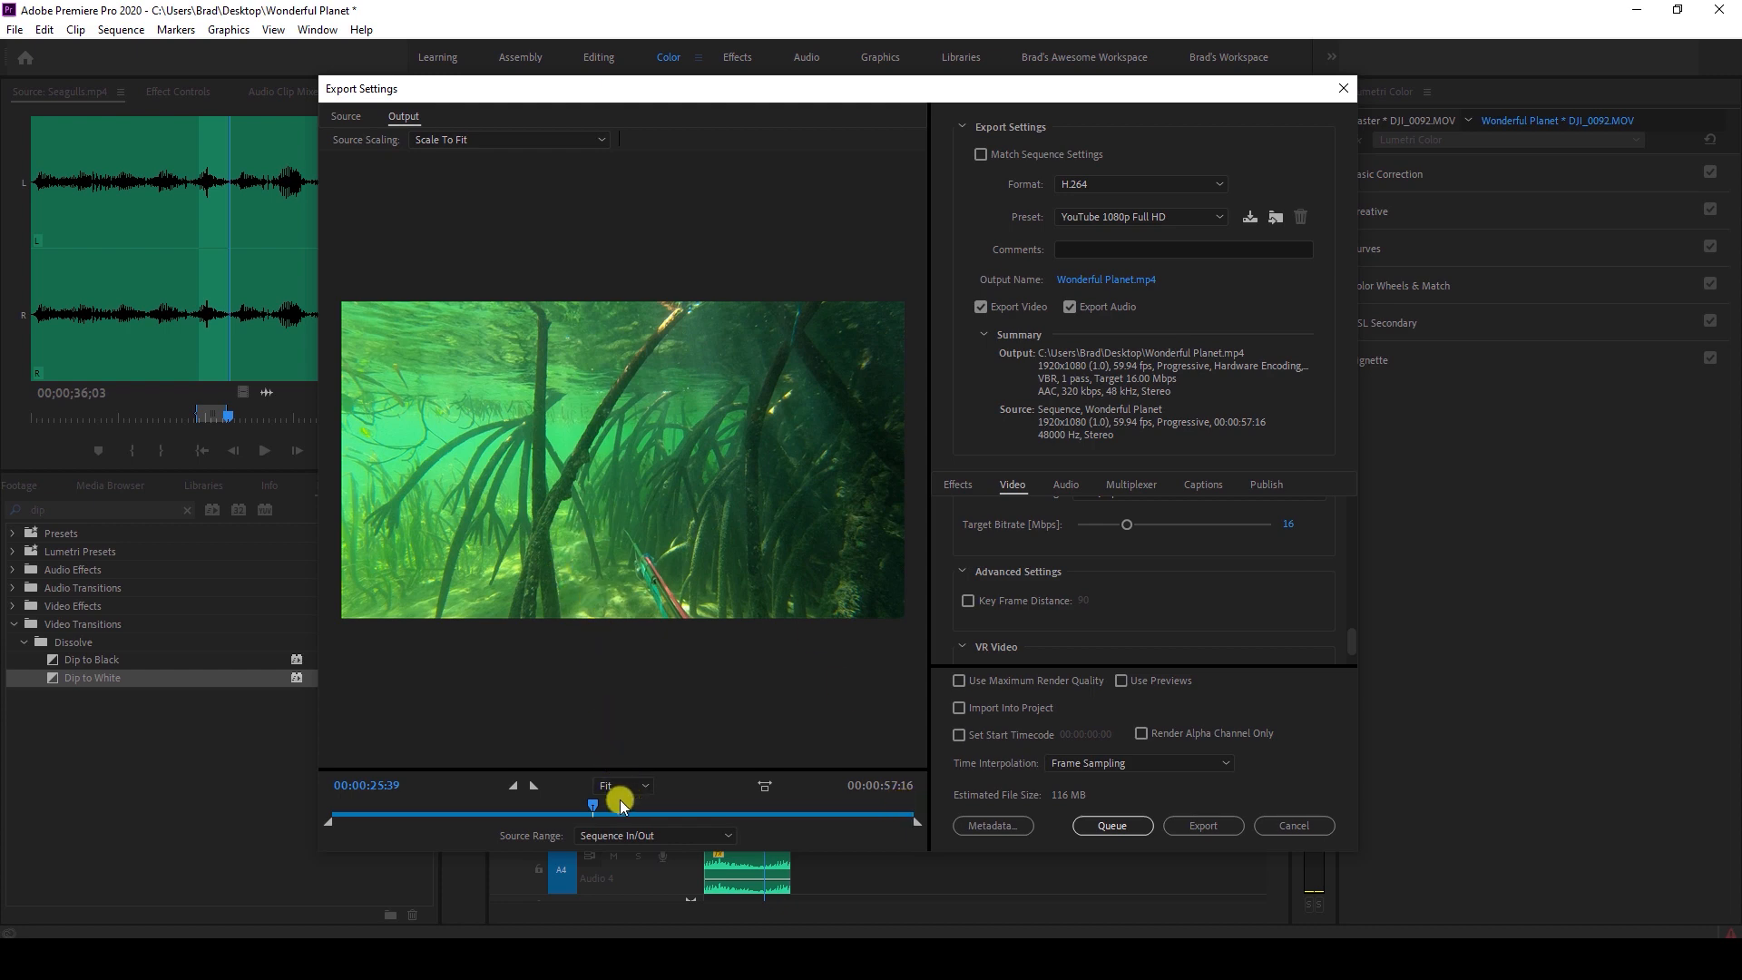
drag(623, 805, 365, 807)
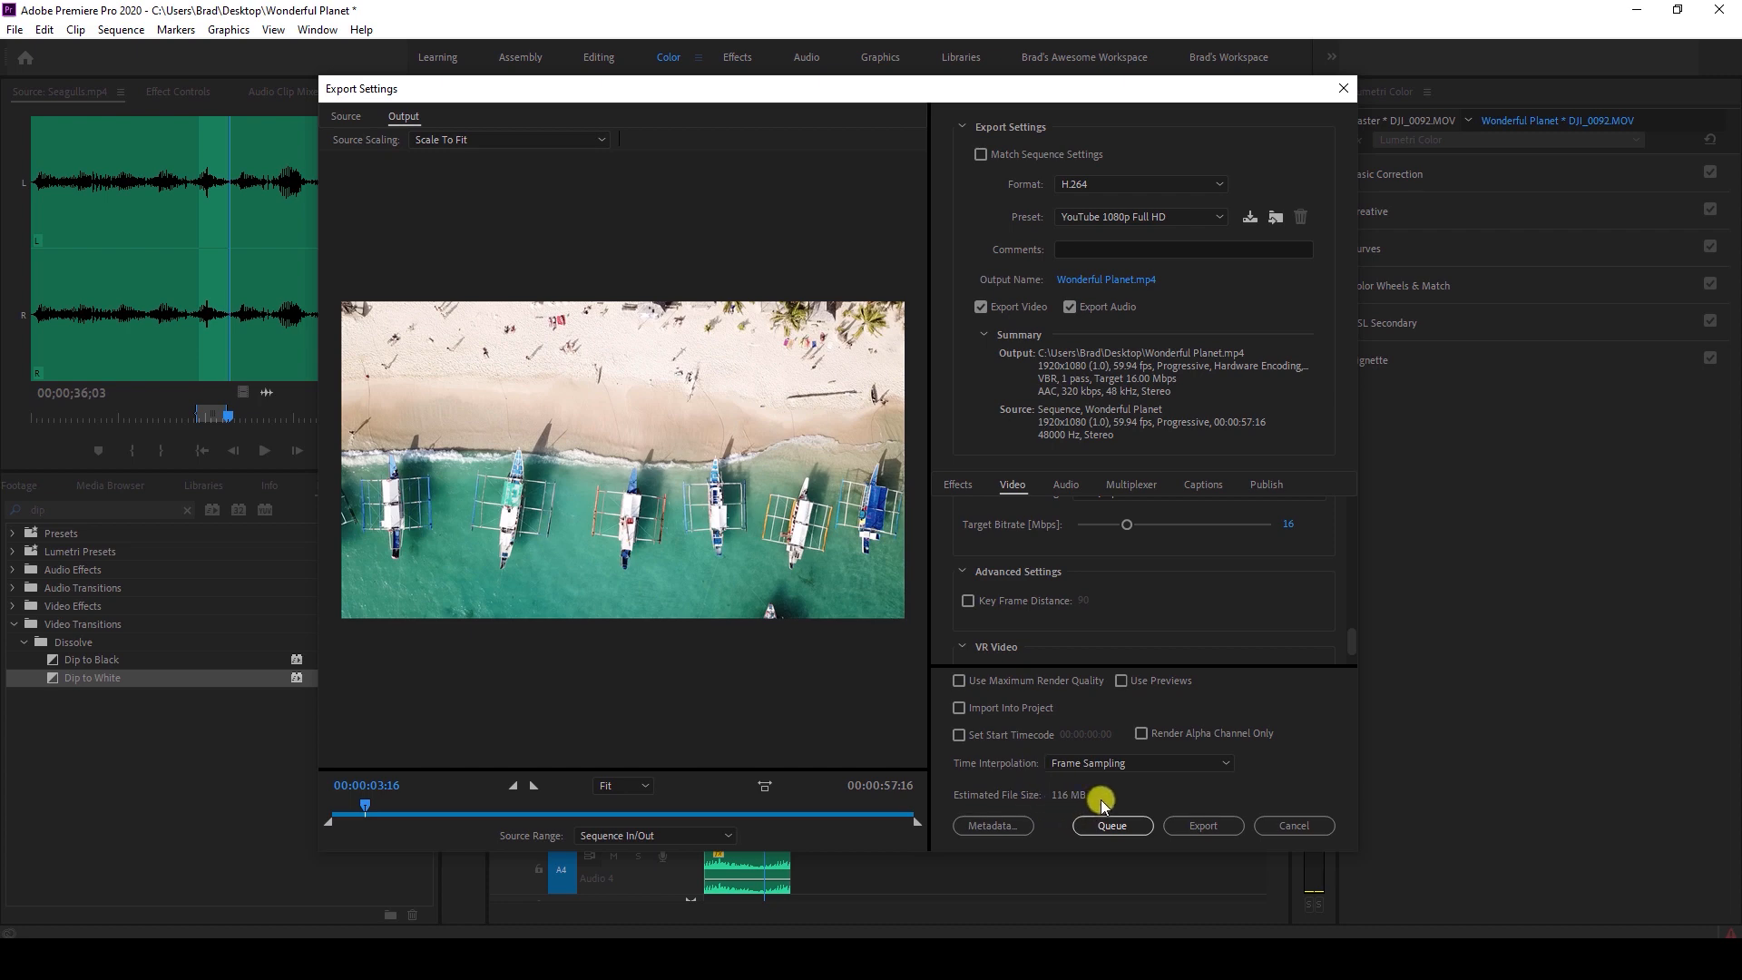
click(1213, 824)
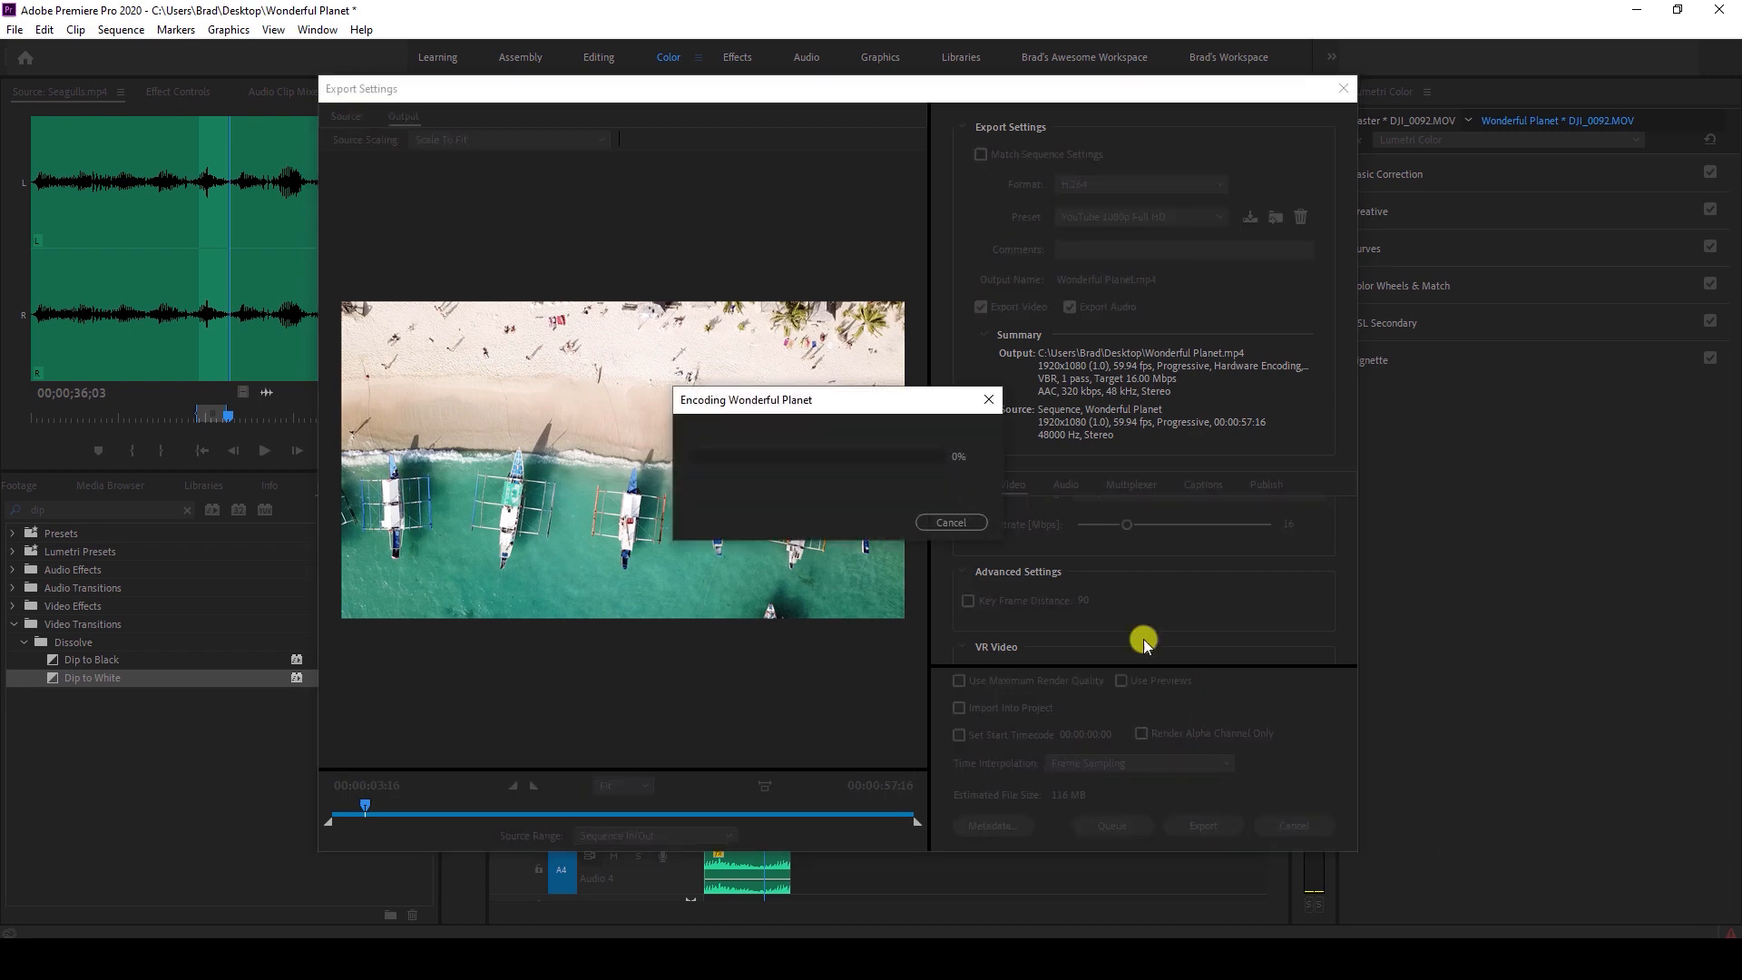